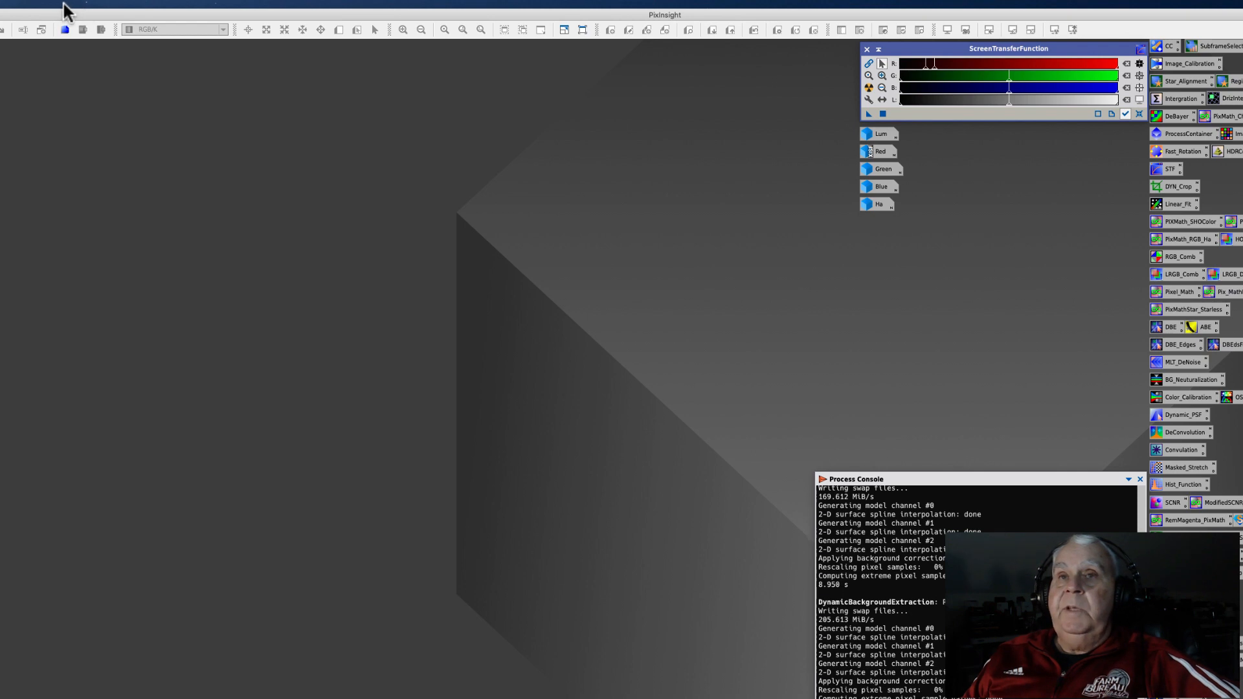
Step: Browse for image files to the Light subfolder of the 10-17-22 M33 Triangulum session and widen the listing to show full file names
left_click(42, 3)
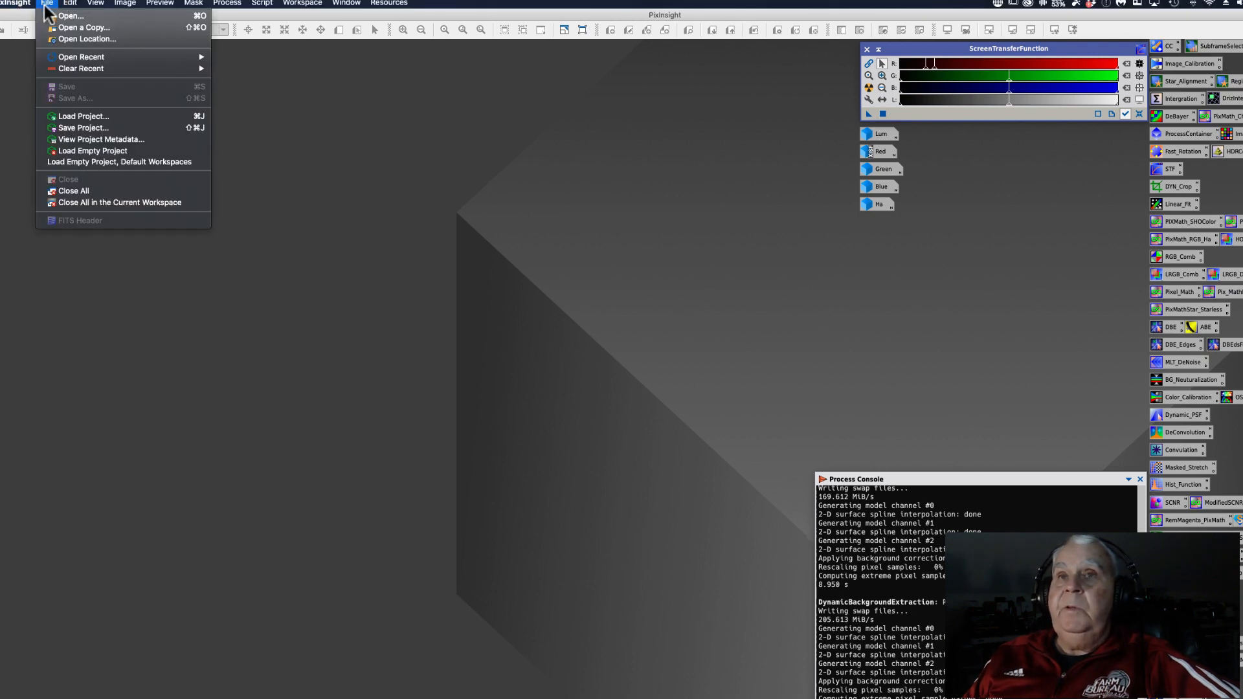
left_click(57, 15)
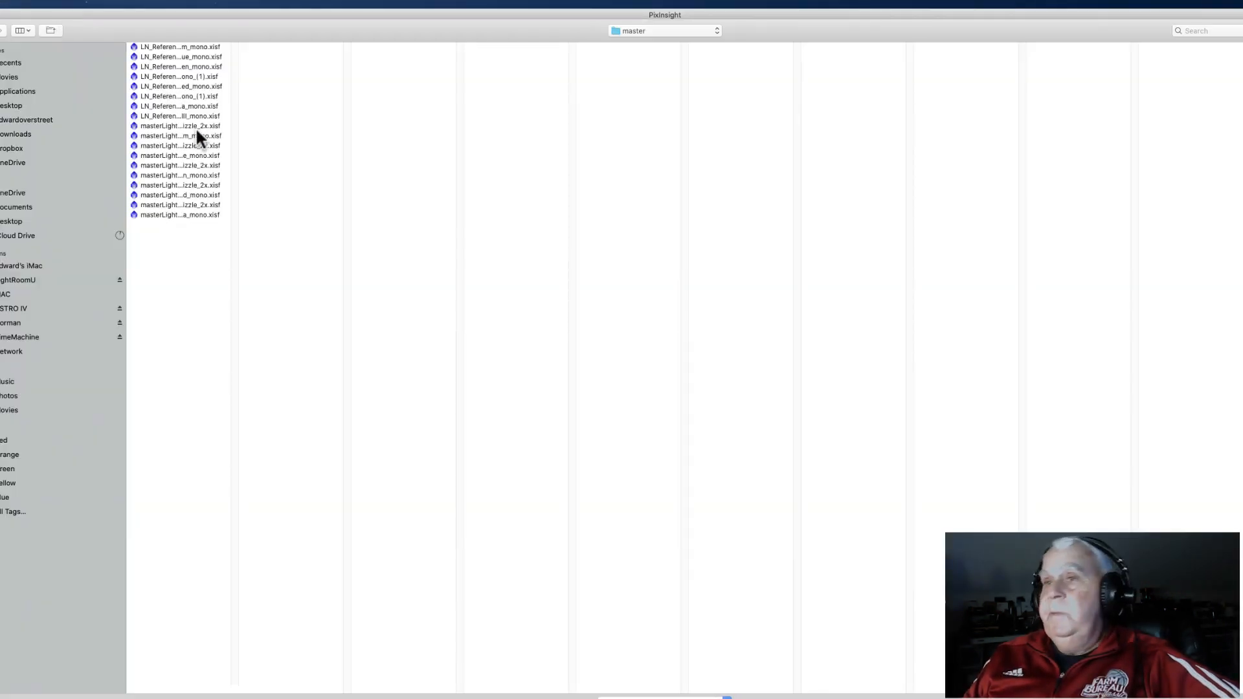
left_click(712, 31)
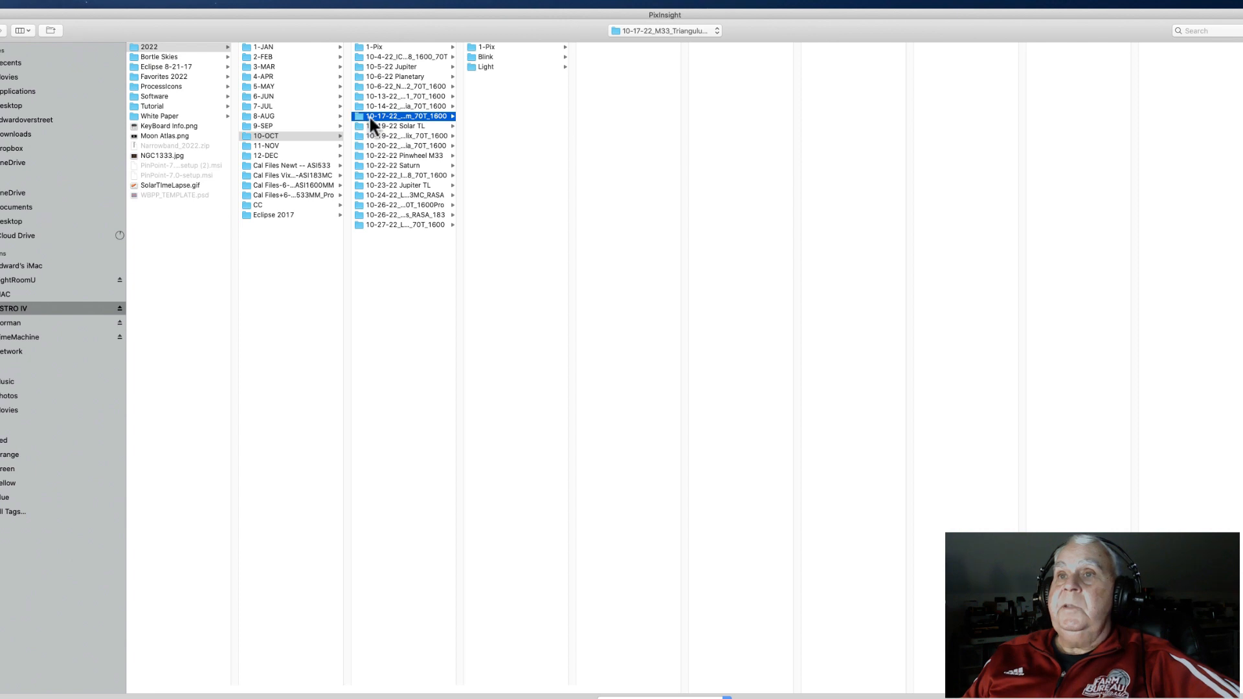
left_click(480, 66)
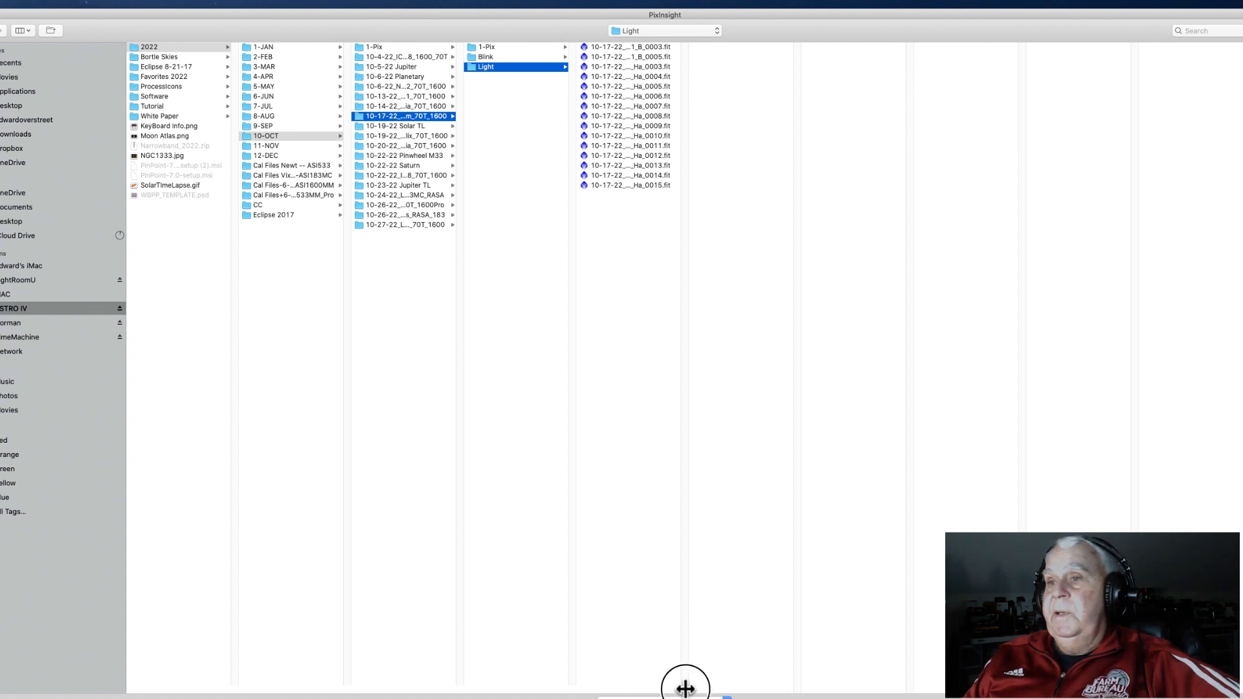
left_click_drag(685, 686, 856, 659)
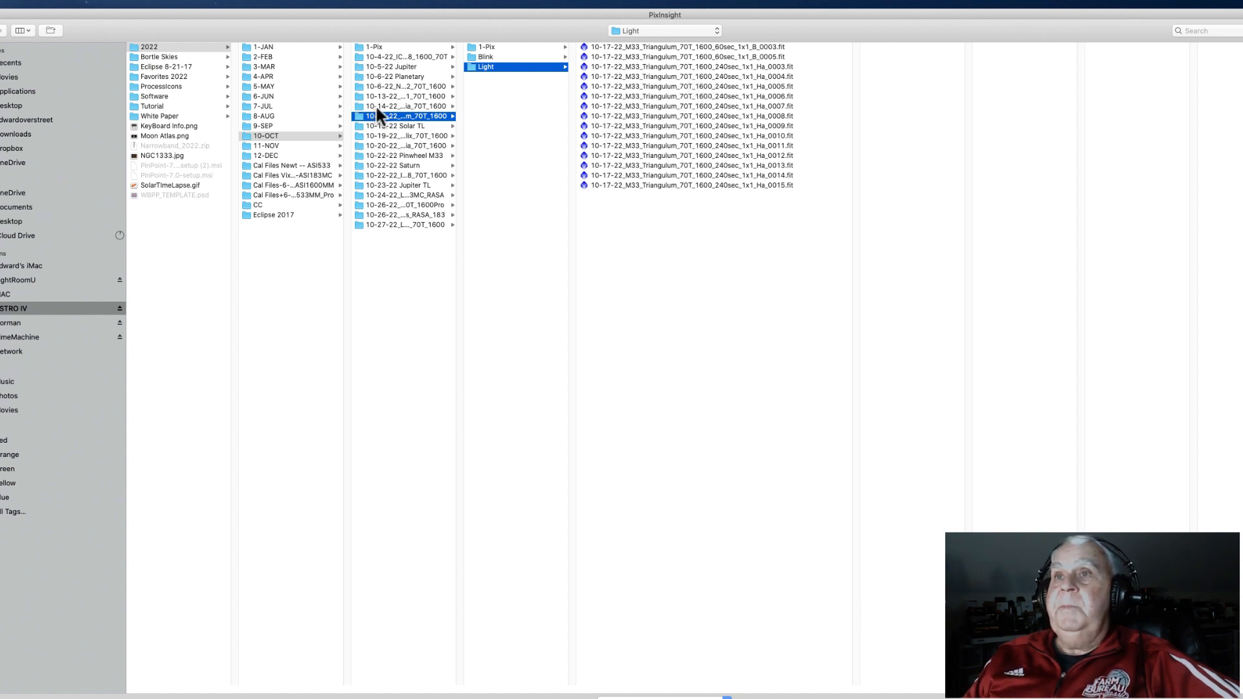
Step: Review the full names of the L, B, G, R and Ha subframes in the Blink folder, and leave without opening any file
left_click(484, 56)
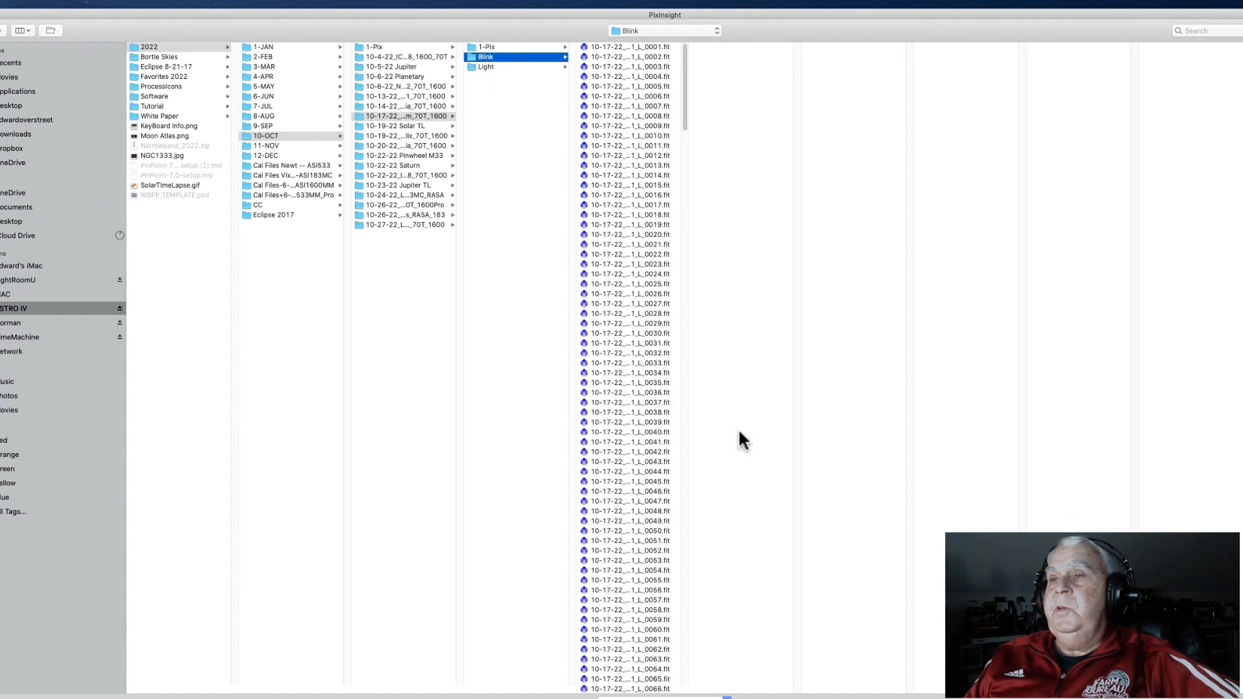
left_click_drag(685, 684, 909, 684)
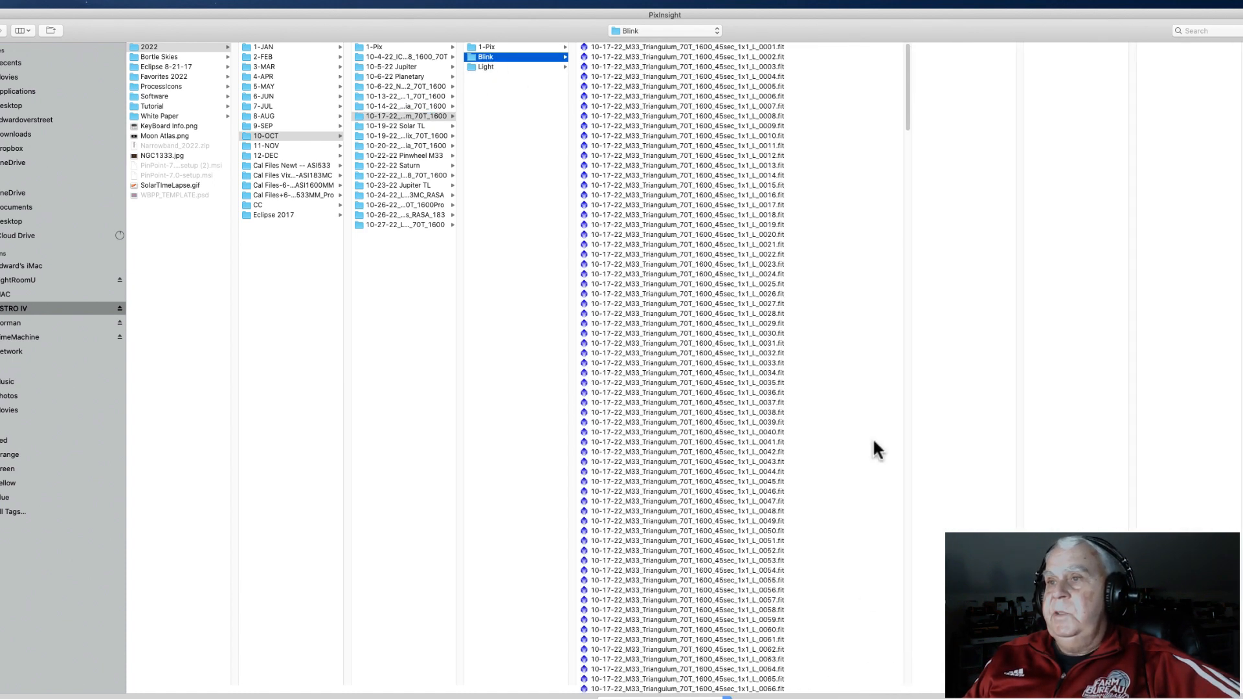
left_click_drag(907, 125, 897, 696)
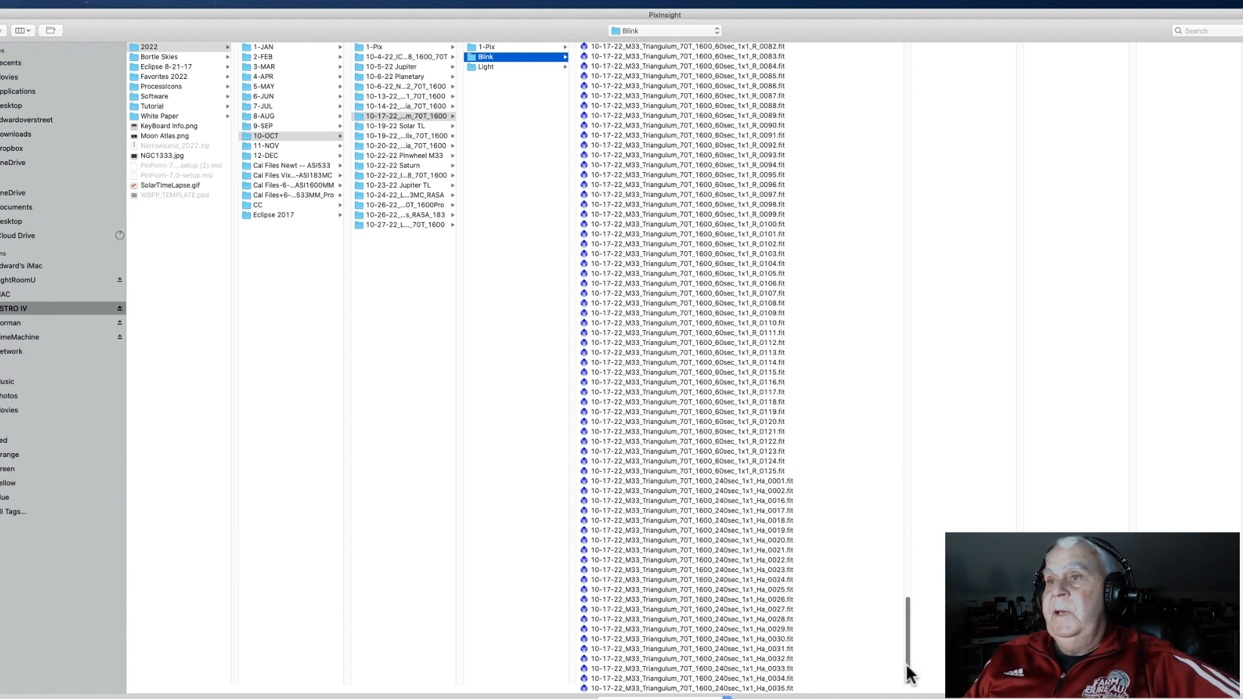
left_click_drag(906, 666, 902, 352)
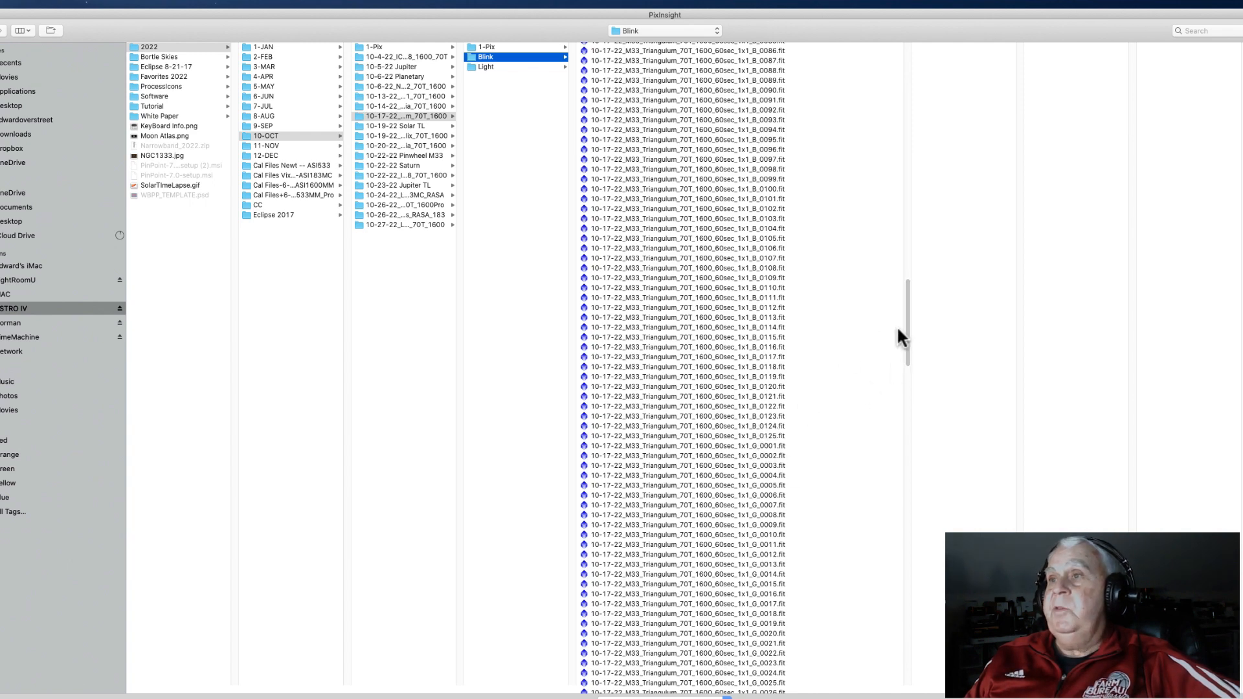
left_click_drag(907, 323, 880, 167)
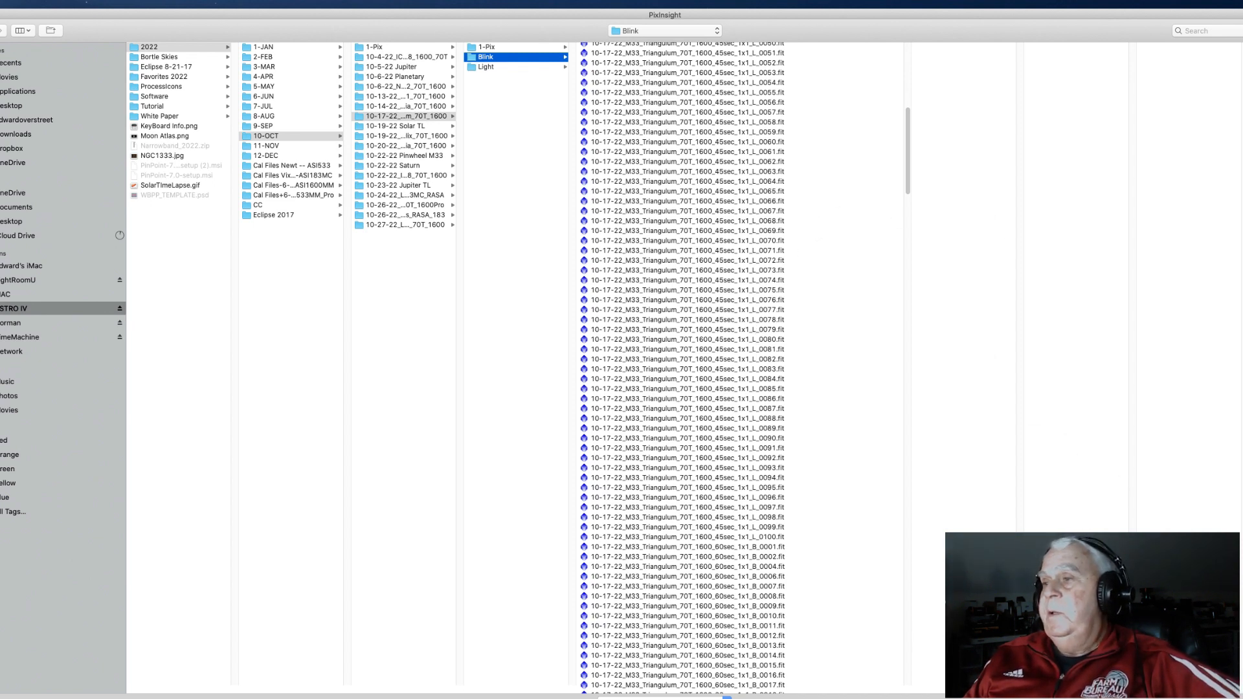
key("Escape")
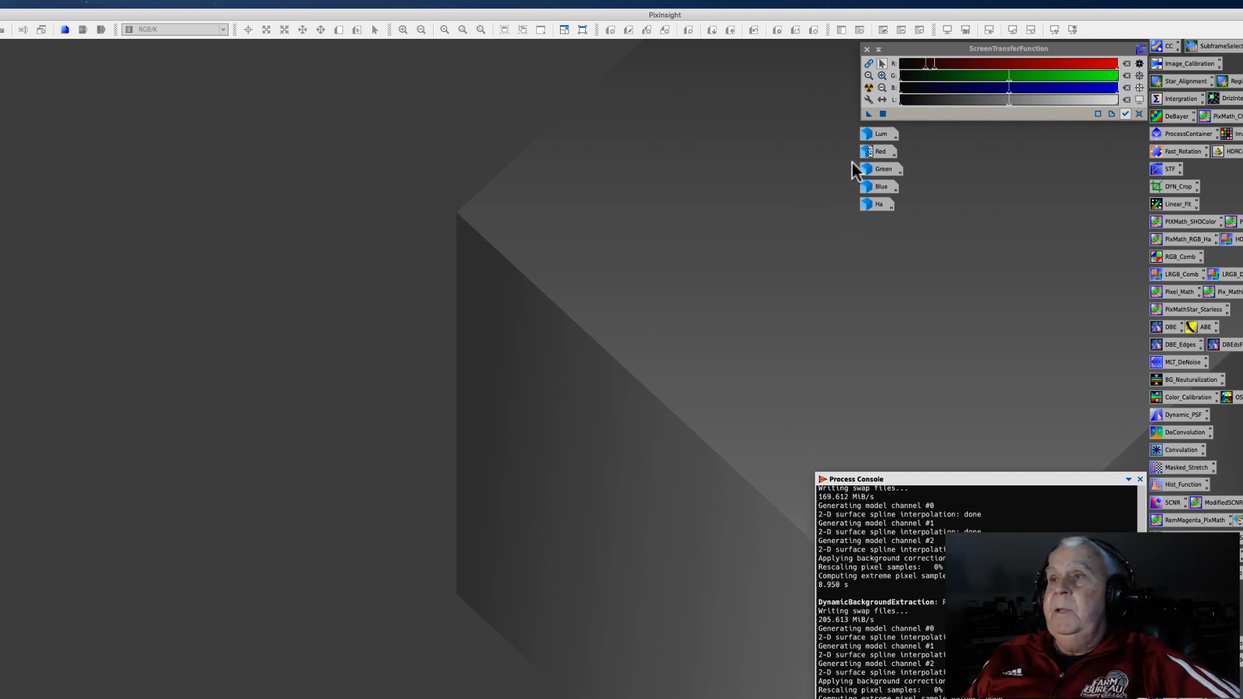
Step: Restore the iconized Lum, Red, Green, Blue and Ha master images to view them
mouse_move(861, 167)
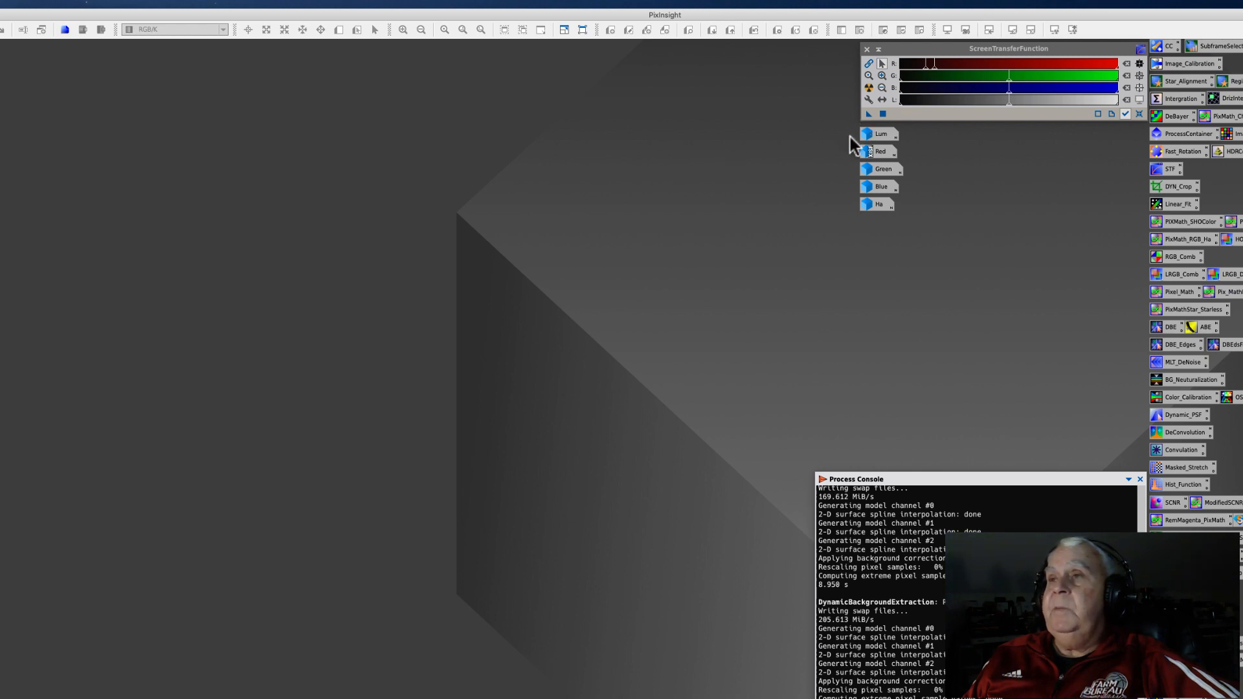
double_click(872, 136)
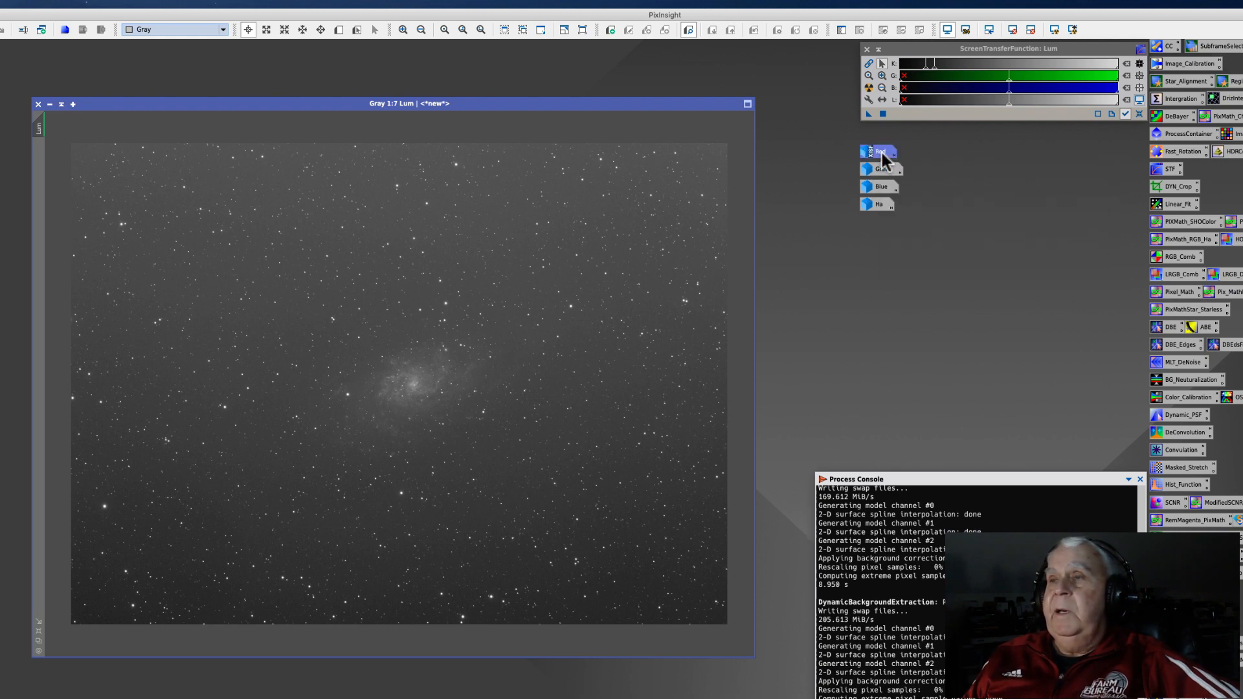
double_click(882, 153)
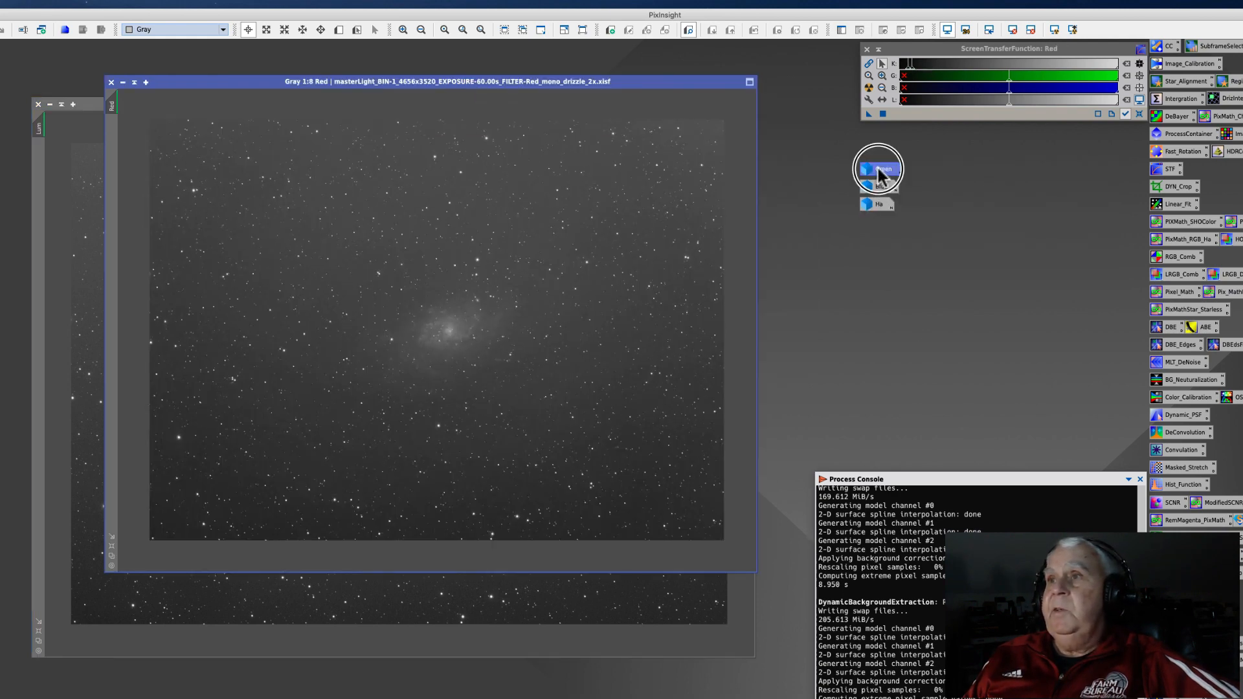
double_click(878, 168)
double_click(881, 189)
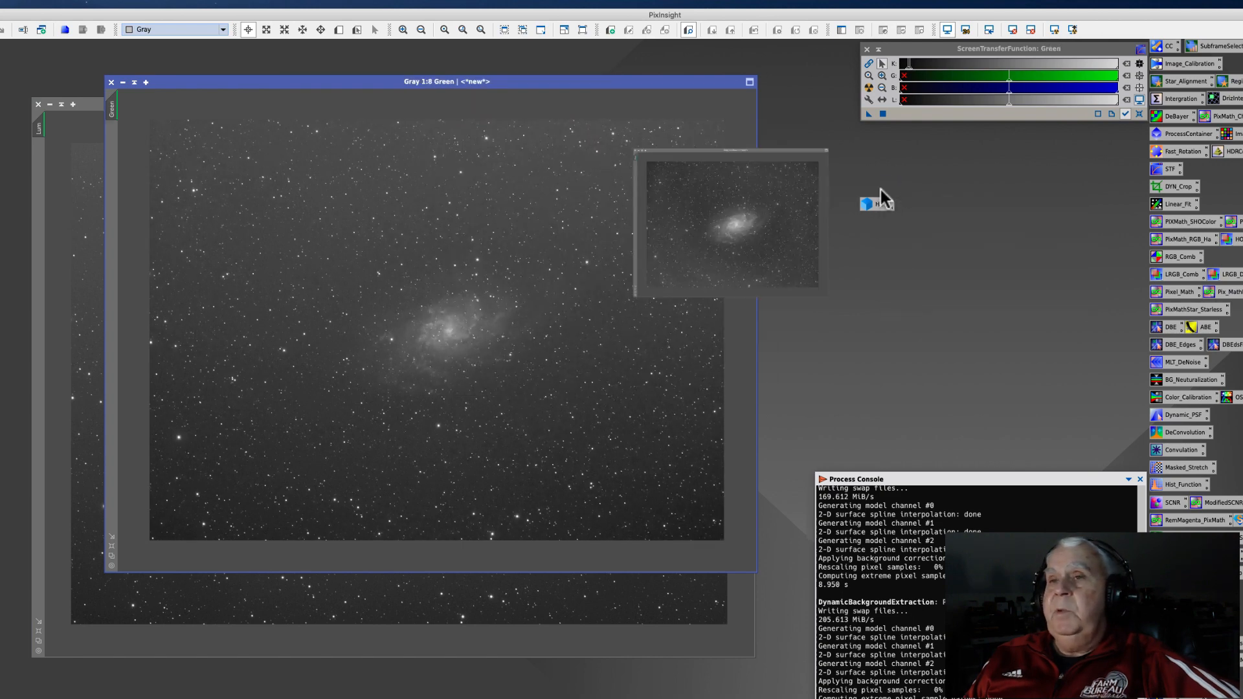
double_click(880, 205)
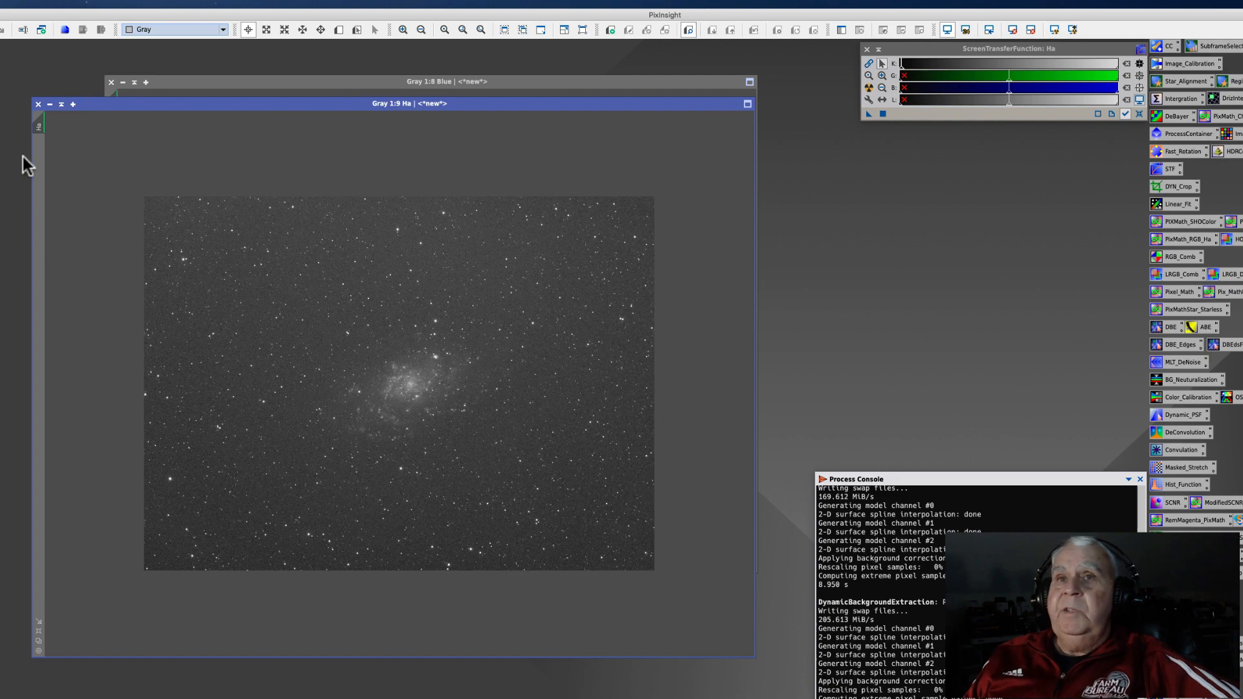
Step: Iconize the Ha, Blue, Green, Red and Lum images again to clear the workspace
left_click(50, 104)
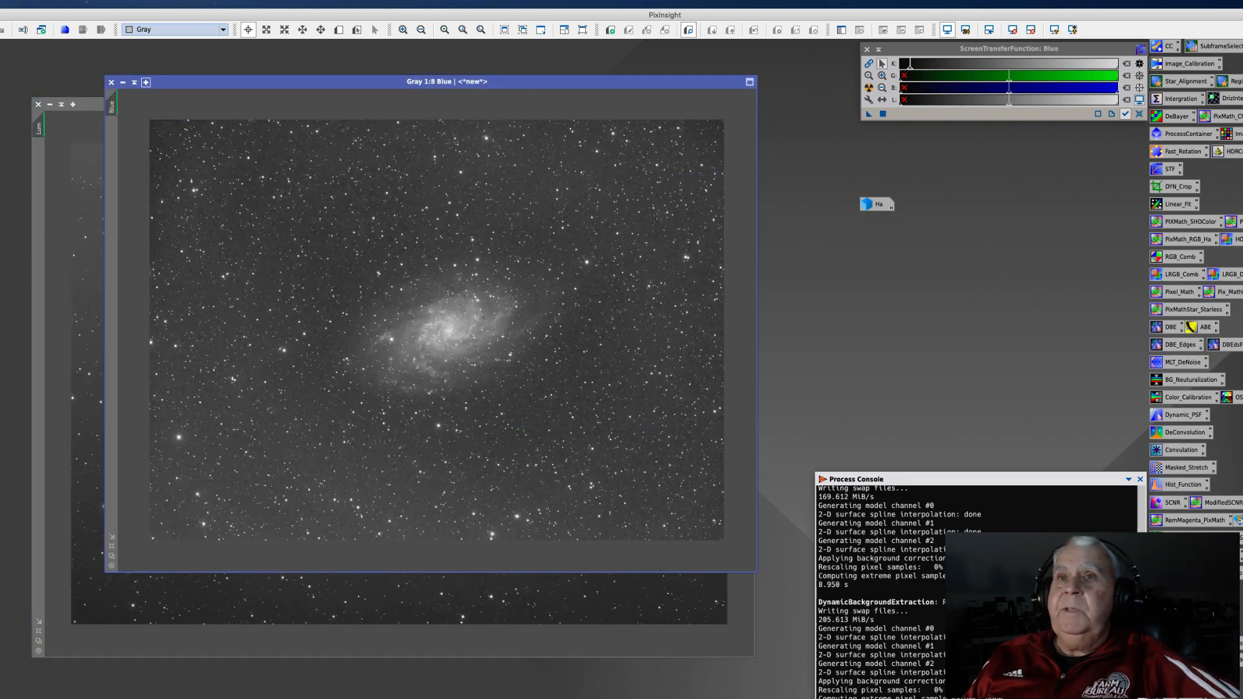
left_click(123, 82)
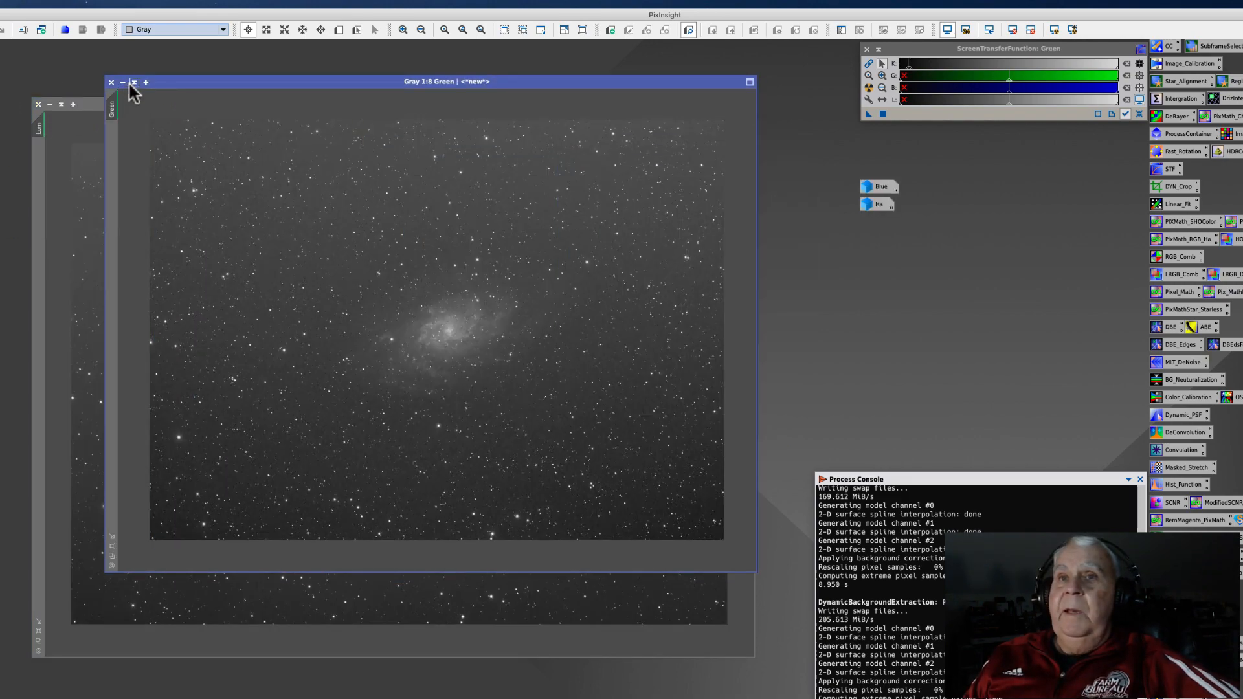
left_click(123, 82)
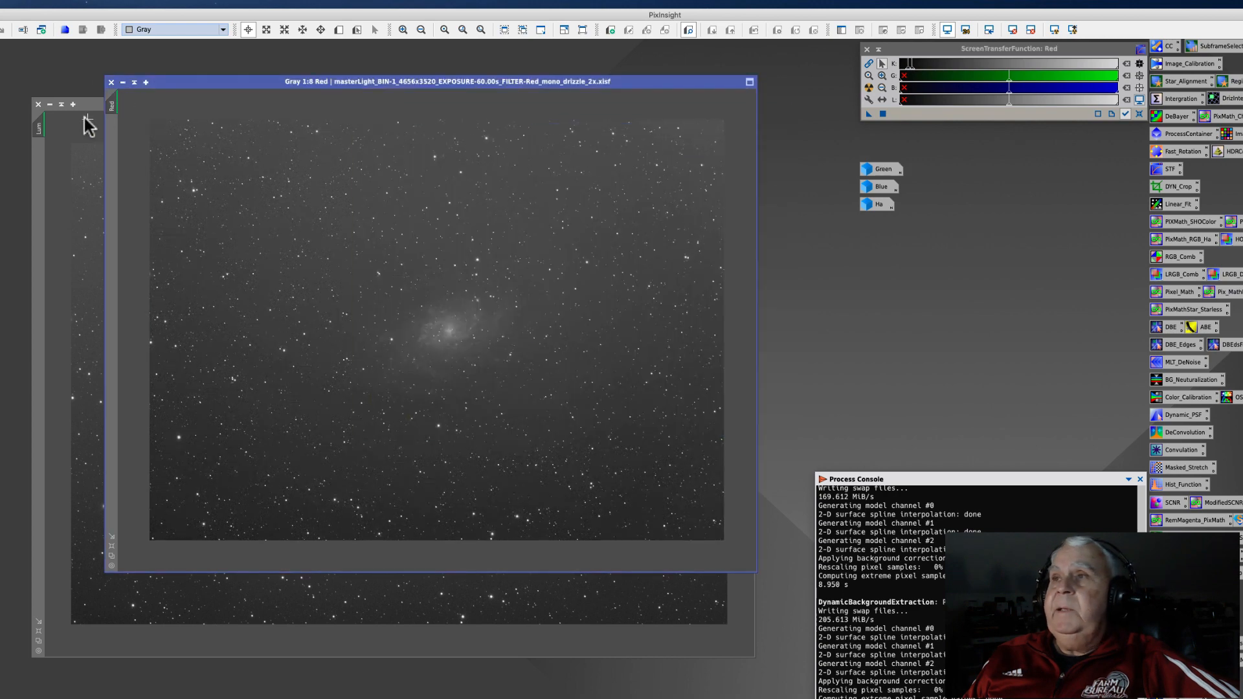
left_click(123, 82)
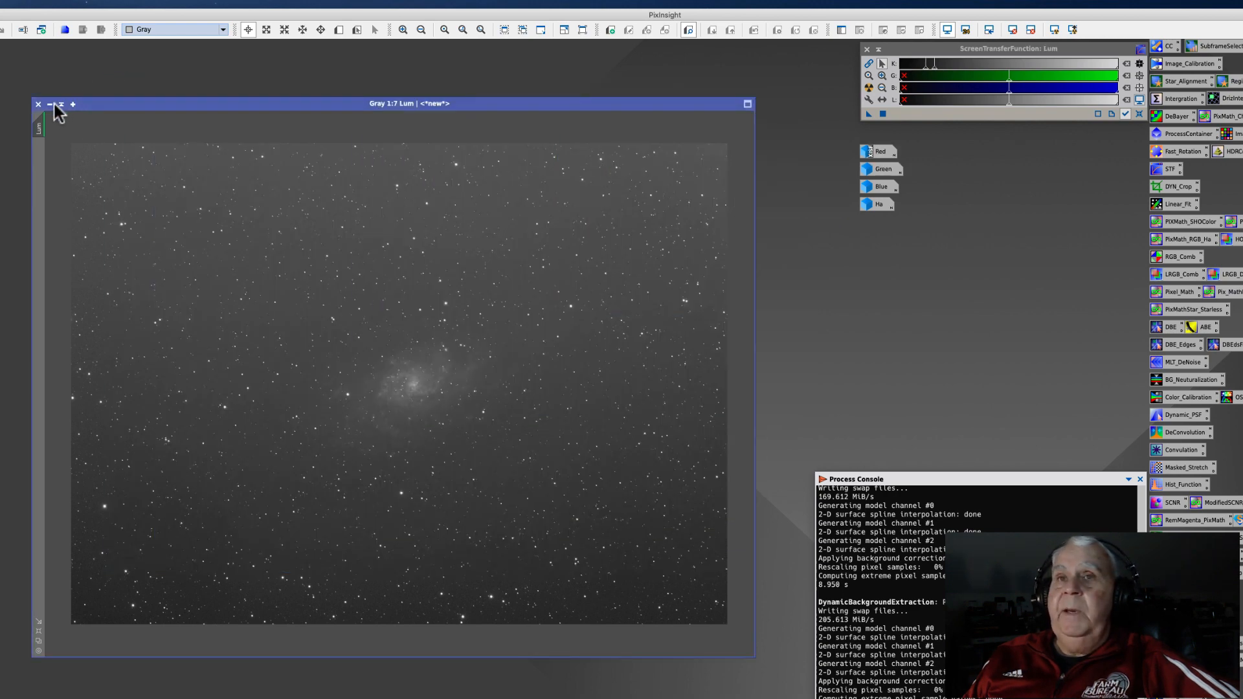
left_click(50, 104)
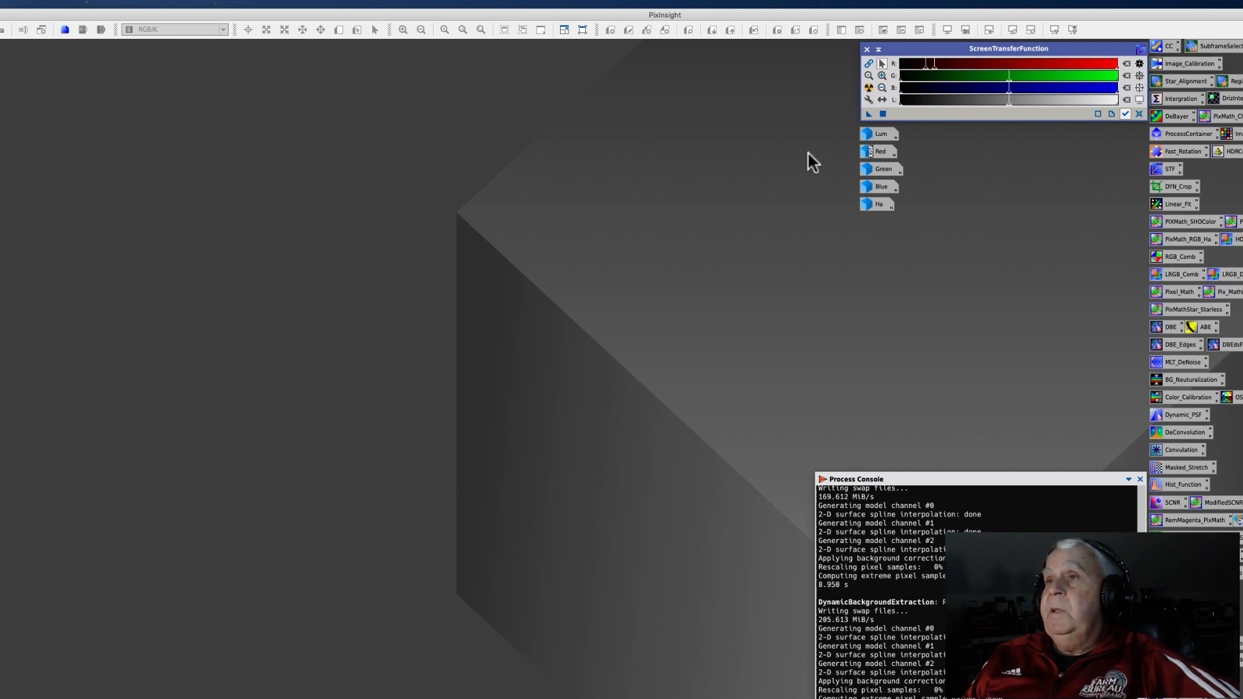
Step: Restore the Lum image, enlarge its window slightly and move it higher in the workspace
double_click(876, 135)
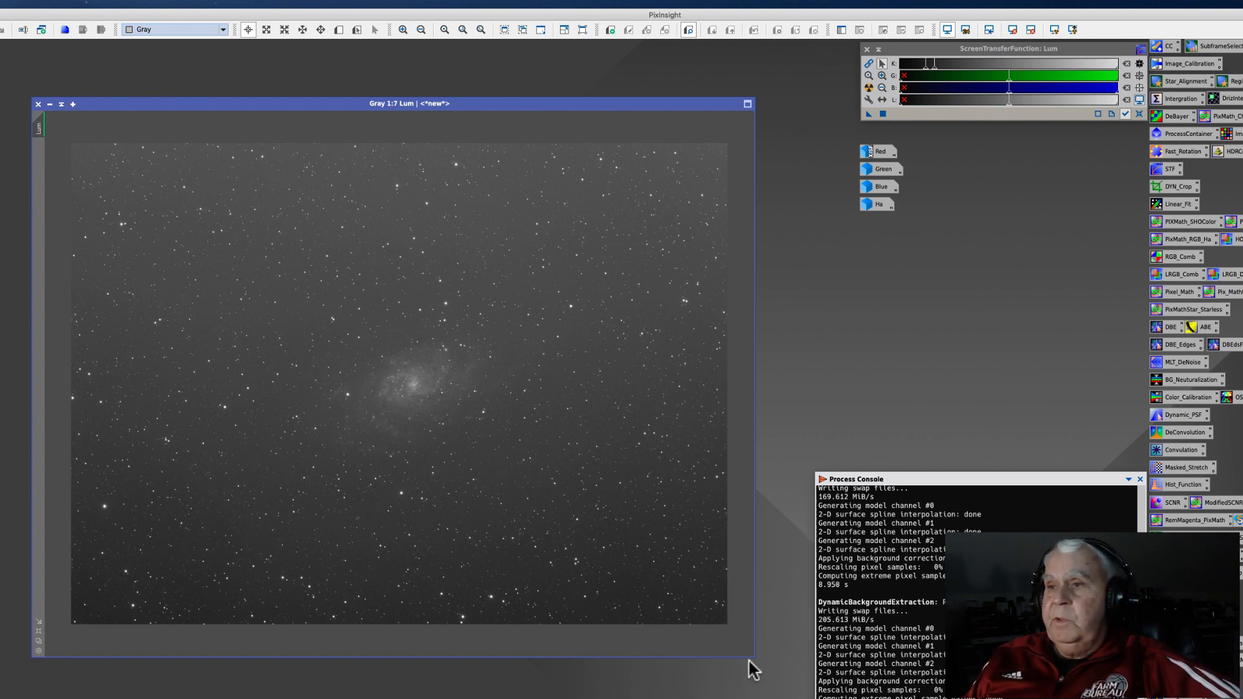
left_click_drag(751, 656, 784, 680)
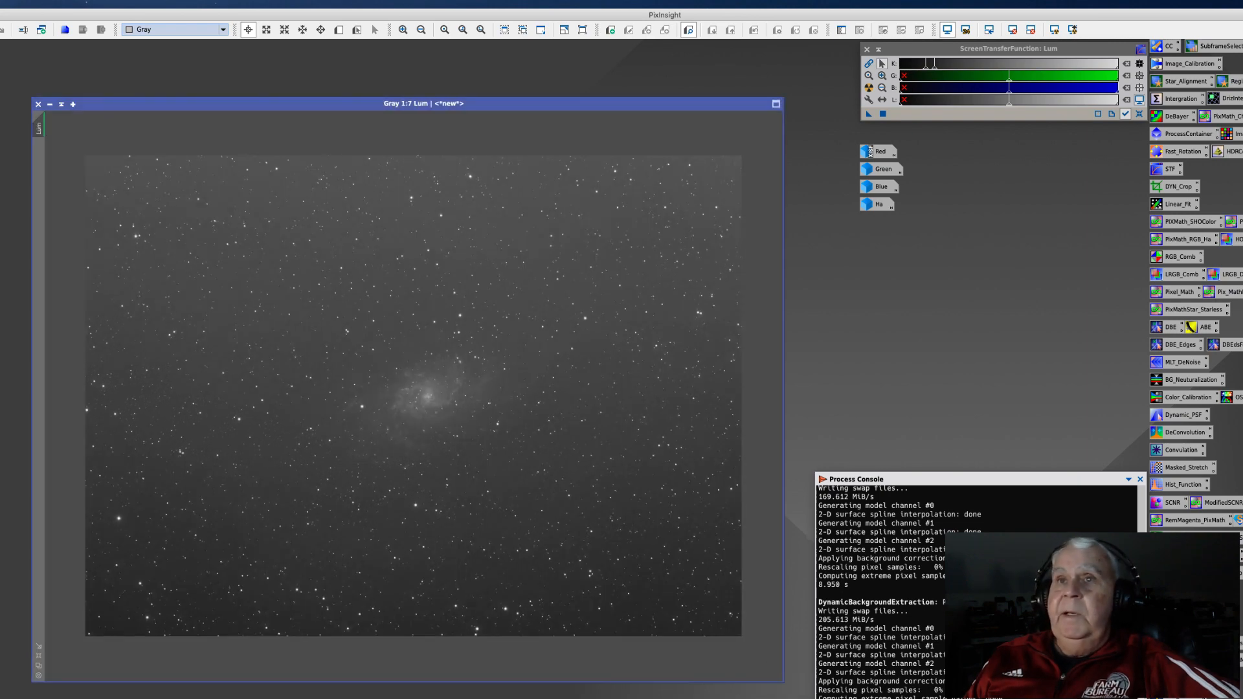
left_click_drag(211, 104, 201, 73)
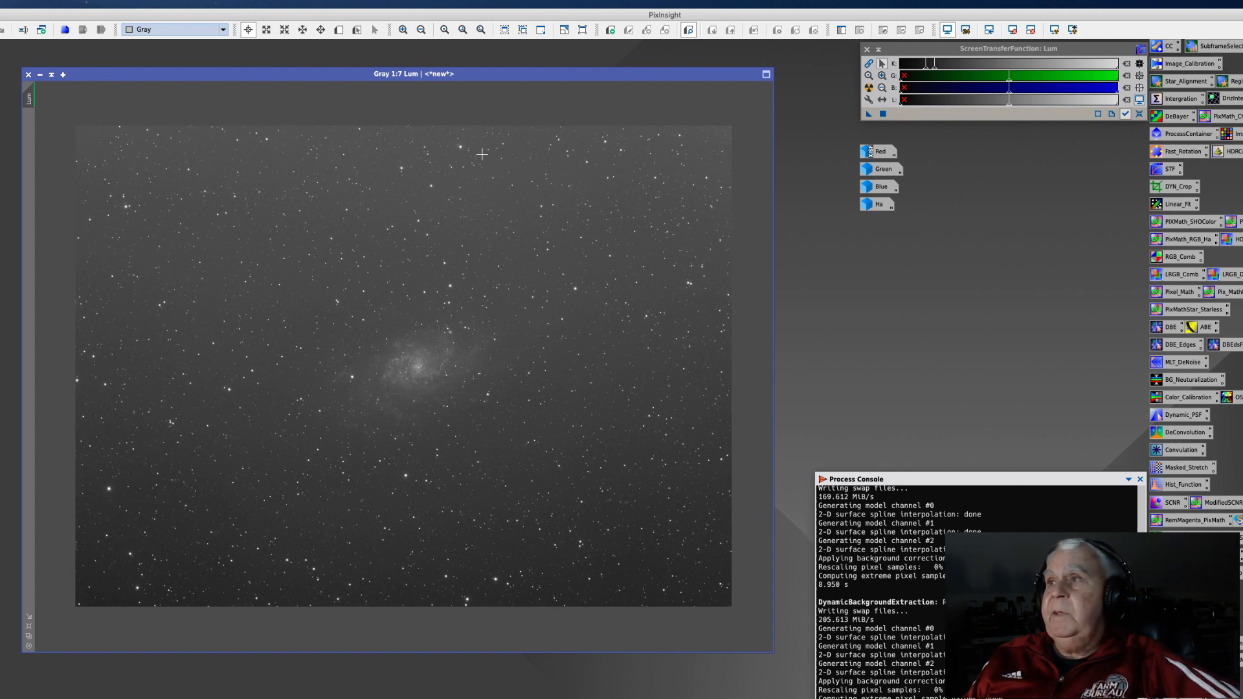
Step: Start DynamicCrop on the Lum image and trim all four edges to a crop area of about 8146 × 5905 pixels
double_click(1170, 187)
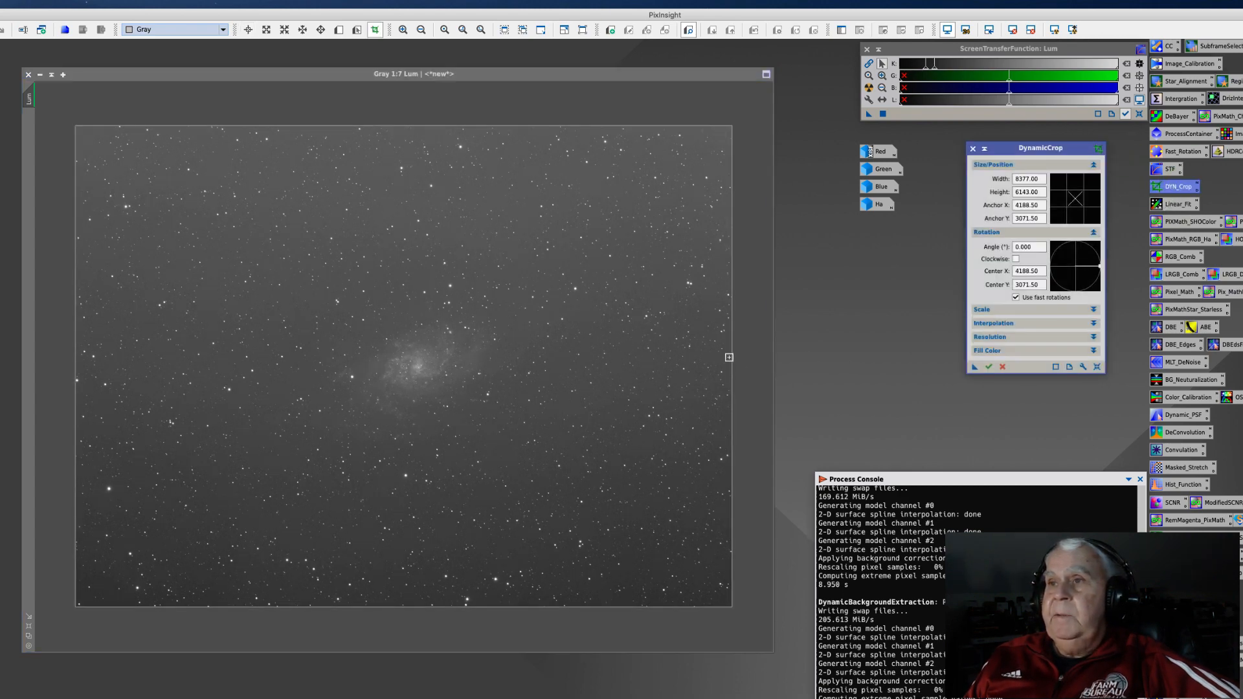
left_click_drag(733, 357, 724, 356)
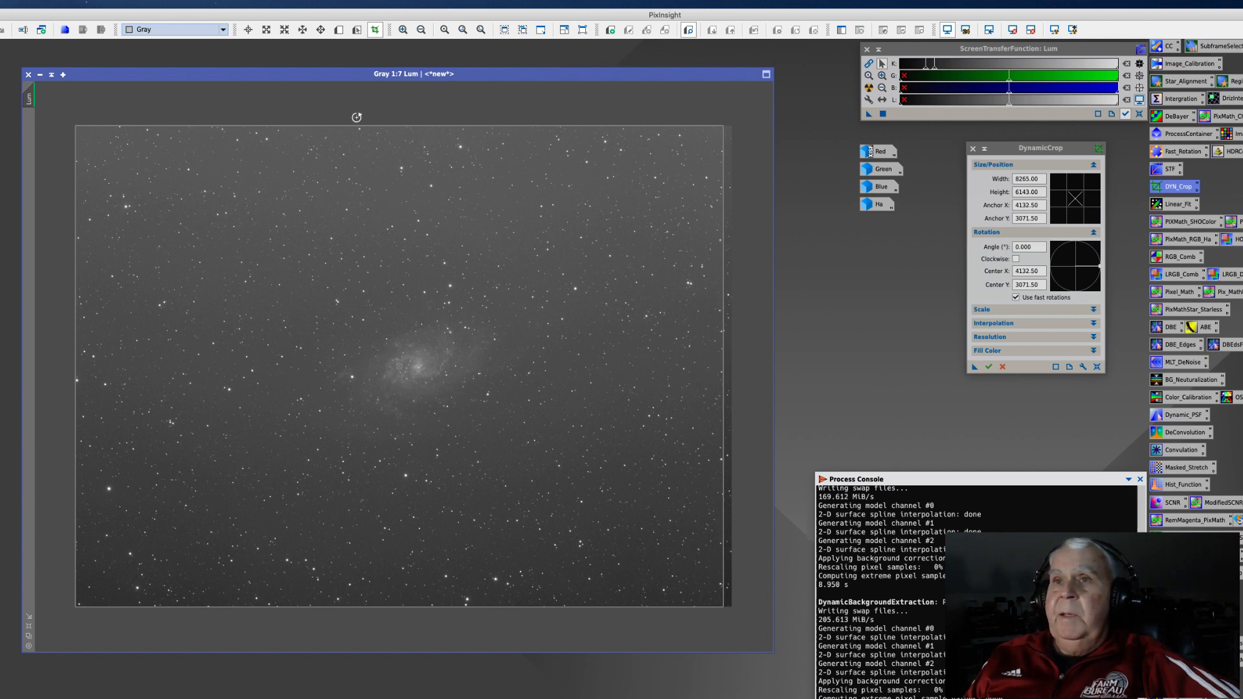
left_click_drag(370, 127, 370, 134)
left_click_drag(75, 362, 84, 363)
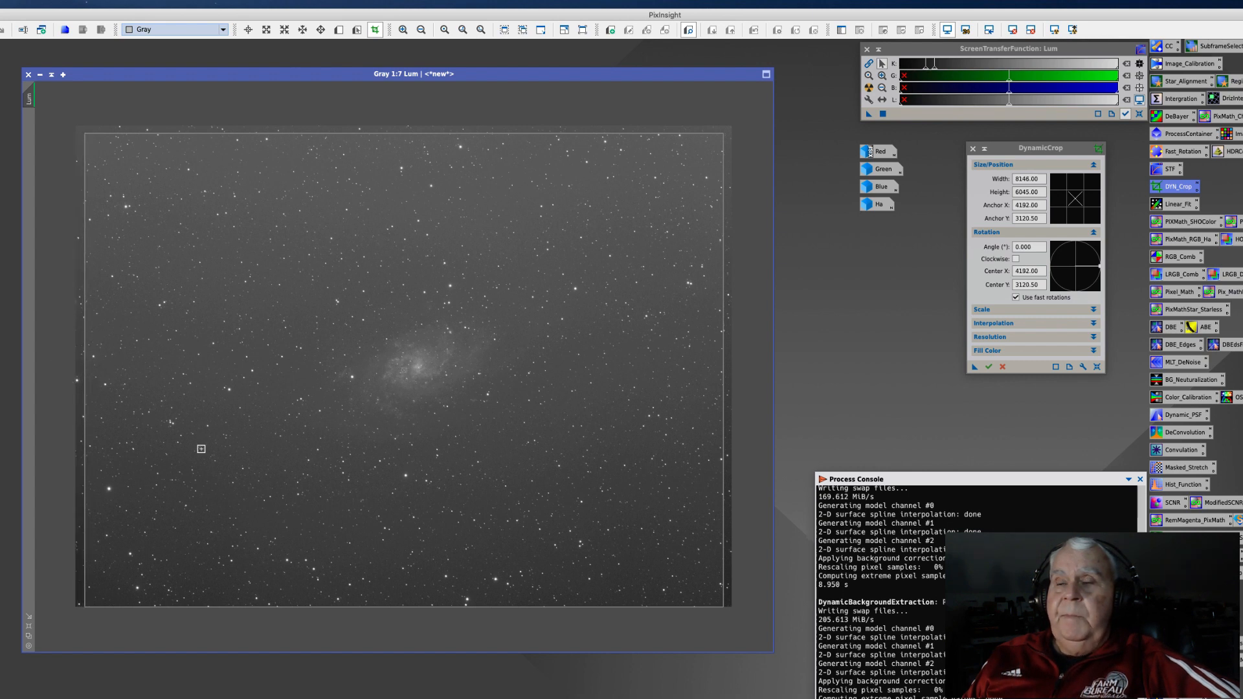
left_click_drag(387, 608, 385, 595)
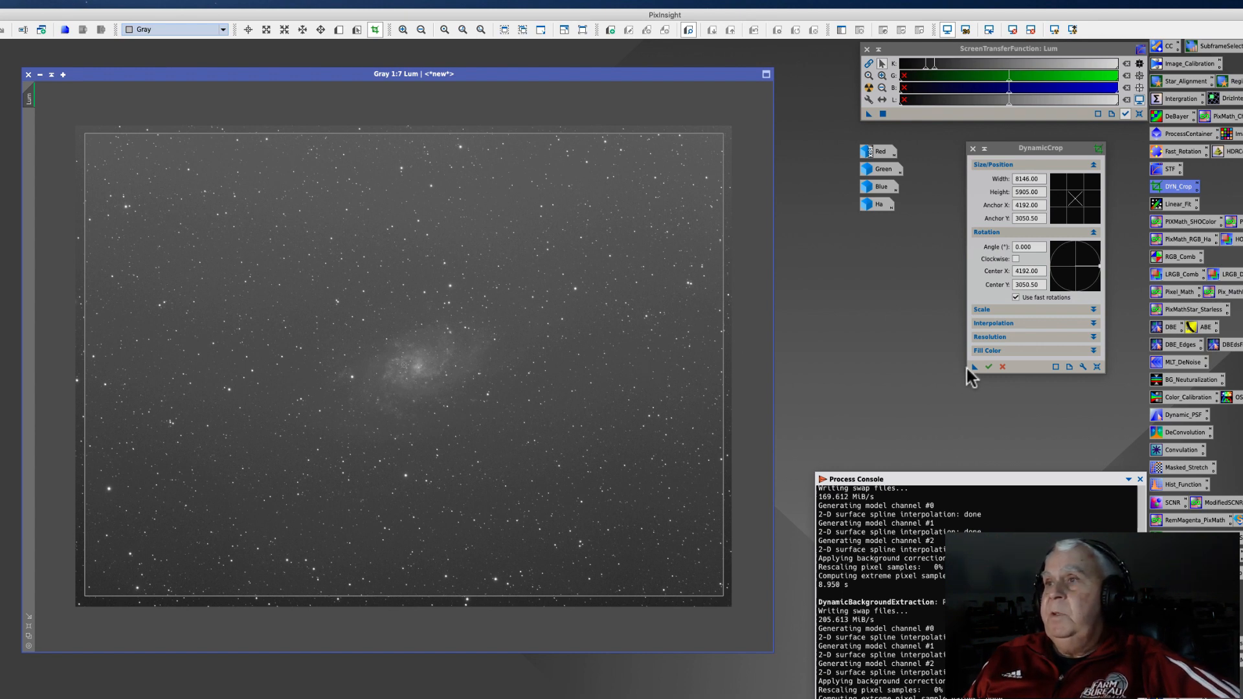
Step: Save the crop settings as a process icon on the workspace, and execute the crop on the Lum image before iconizing it
left_click_drag(974, 367, 846, 374)
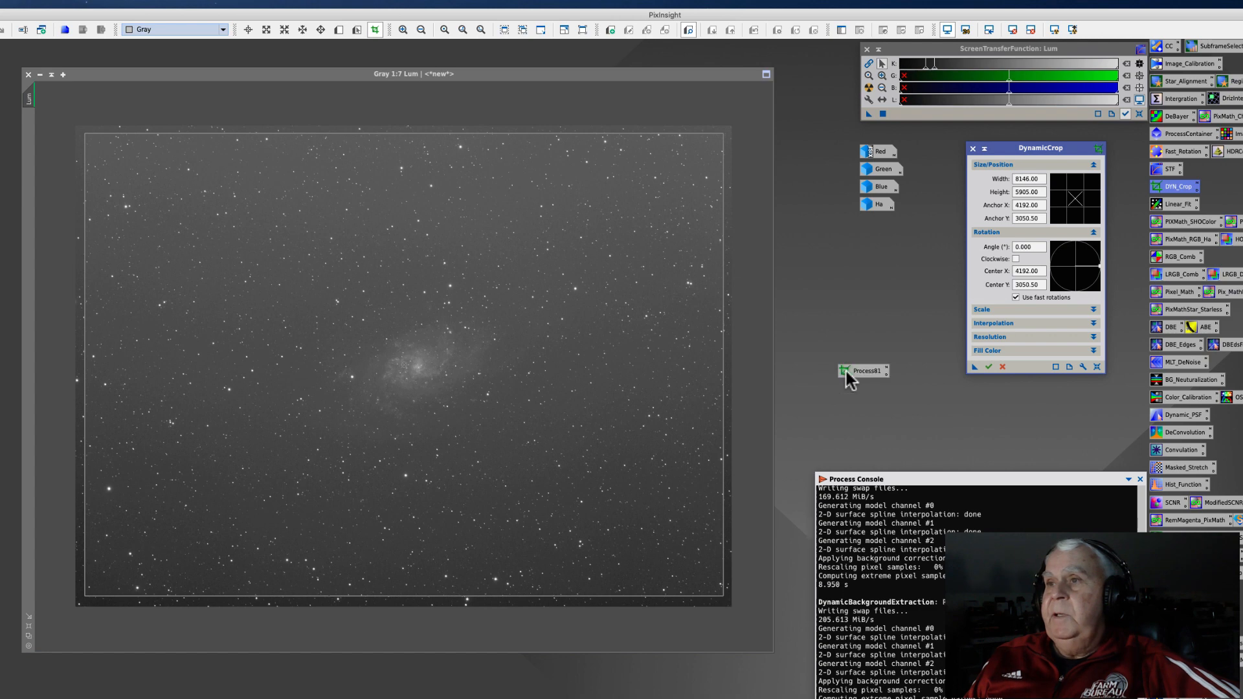
left_click(988, 366)
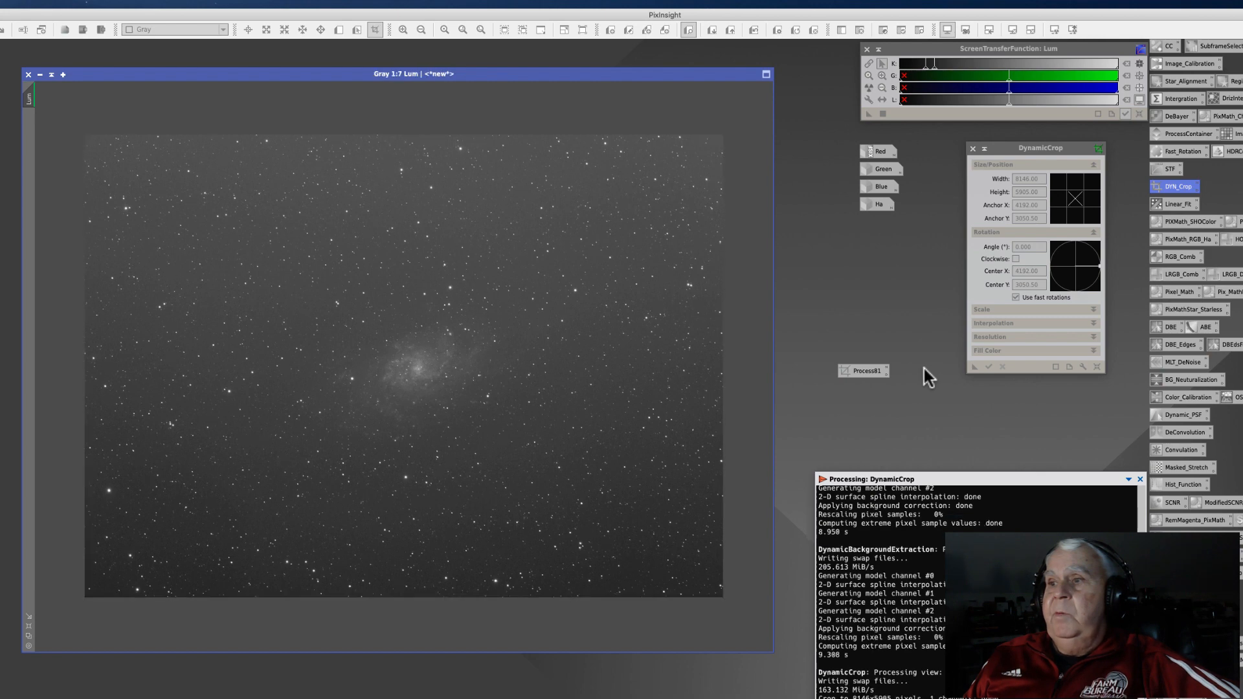
left_click(40, 75)
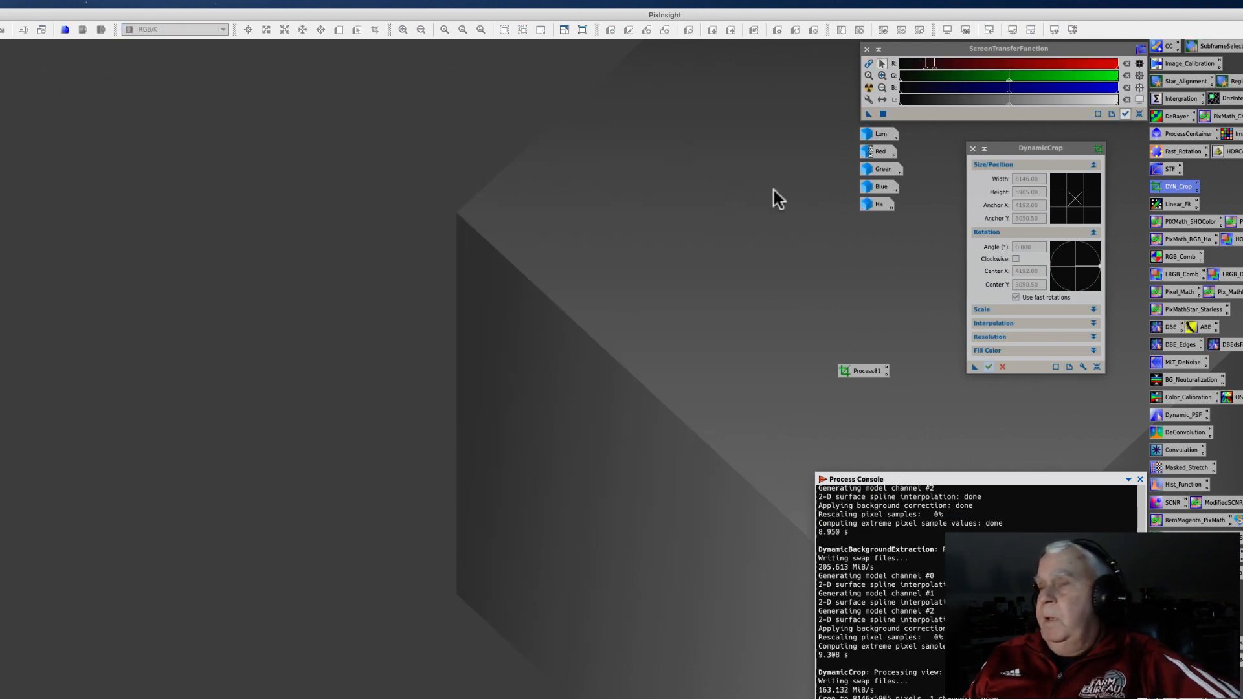
Step: Apply the saved DynamicCrop process icon to the Red image, iconize it, and apply the same crop to the Green image
double_click(867, 152)
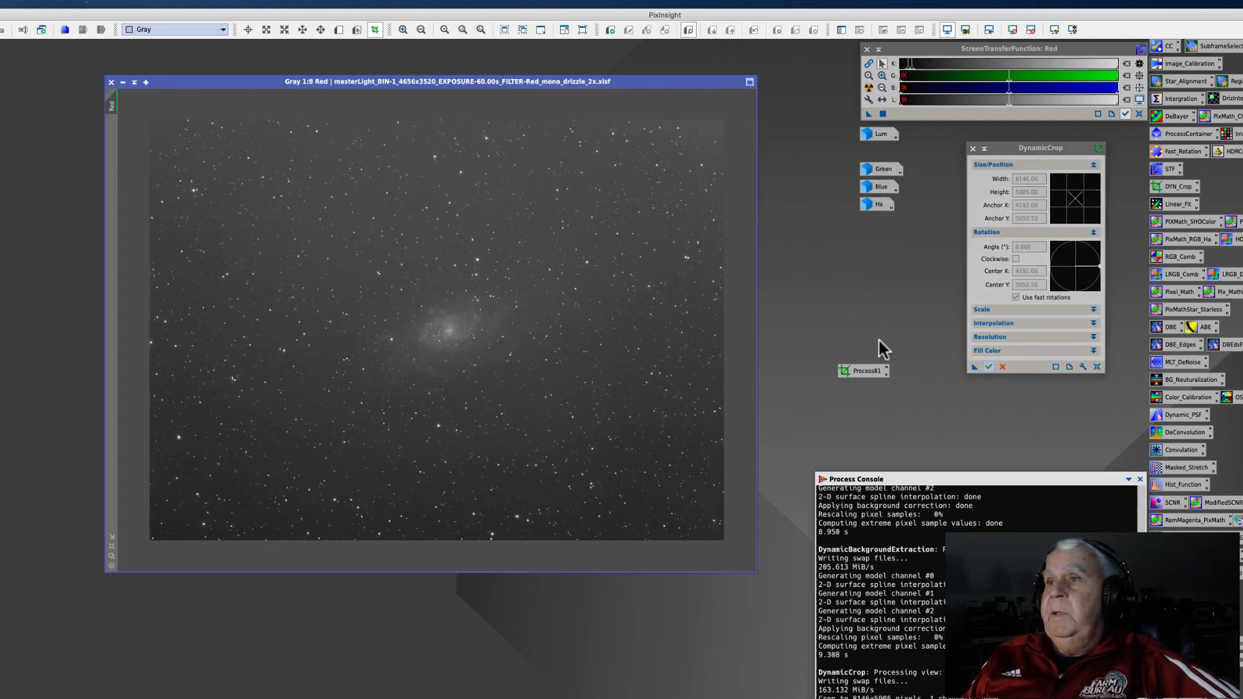
left_click_drag(861, 369, 437, 326)
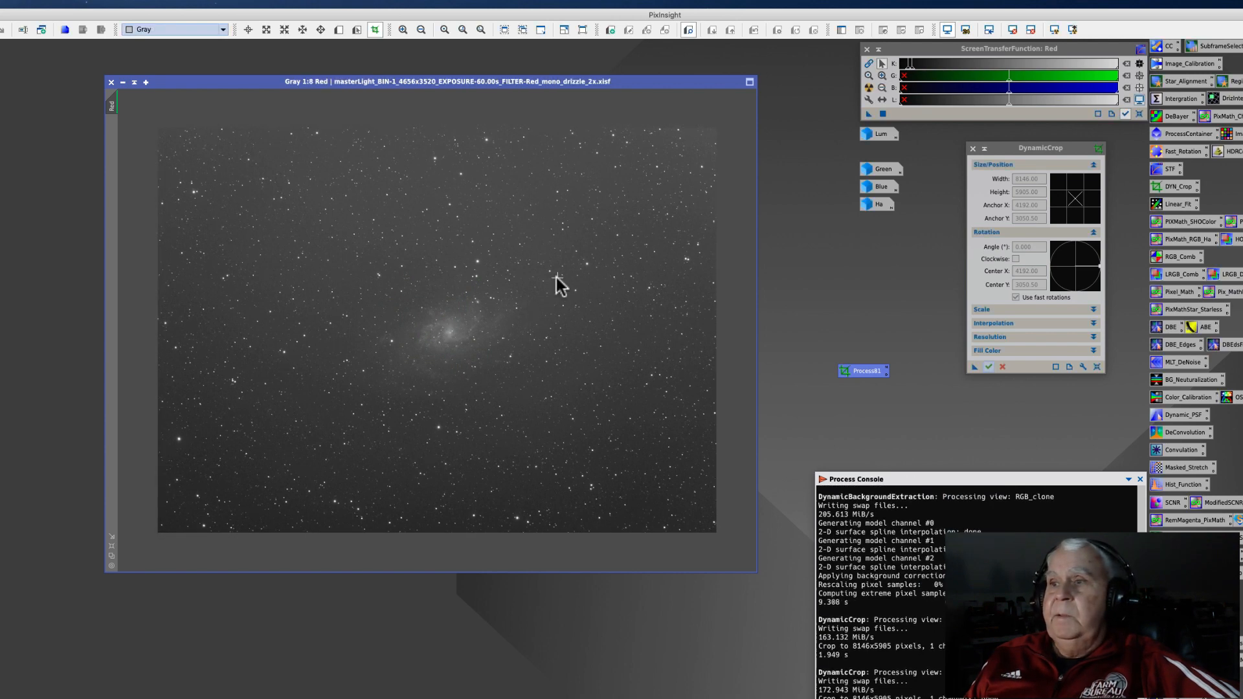
left_click(123, 83)
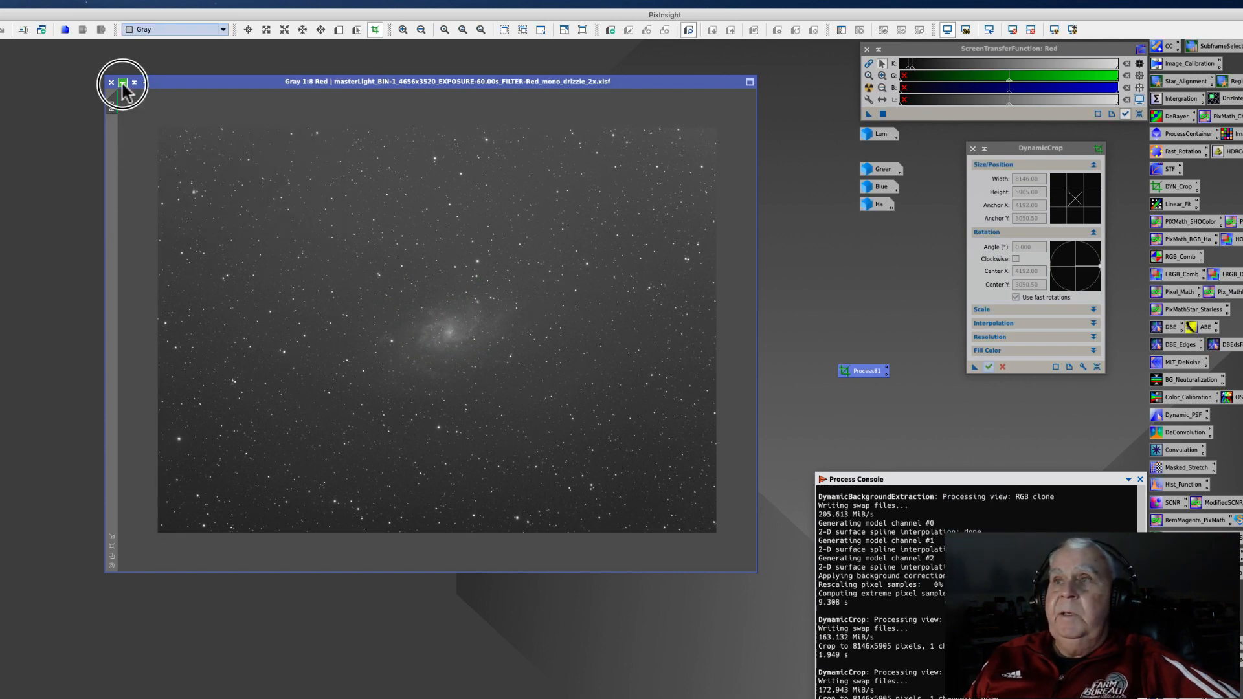
double_click(865, 170)
left_click_drag(855, 372, 416, 338)
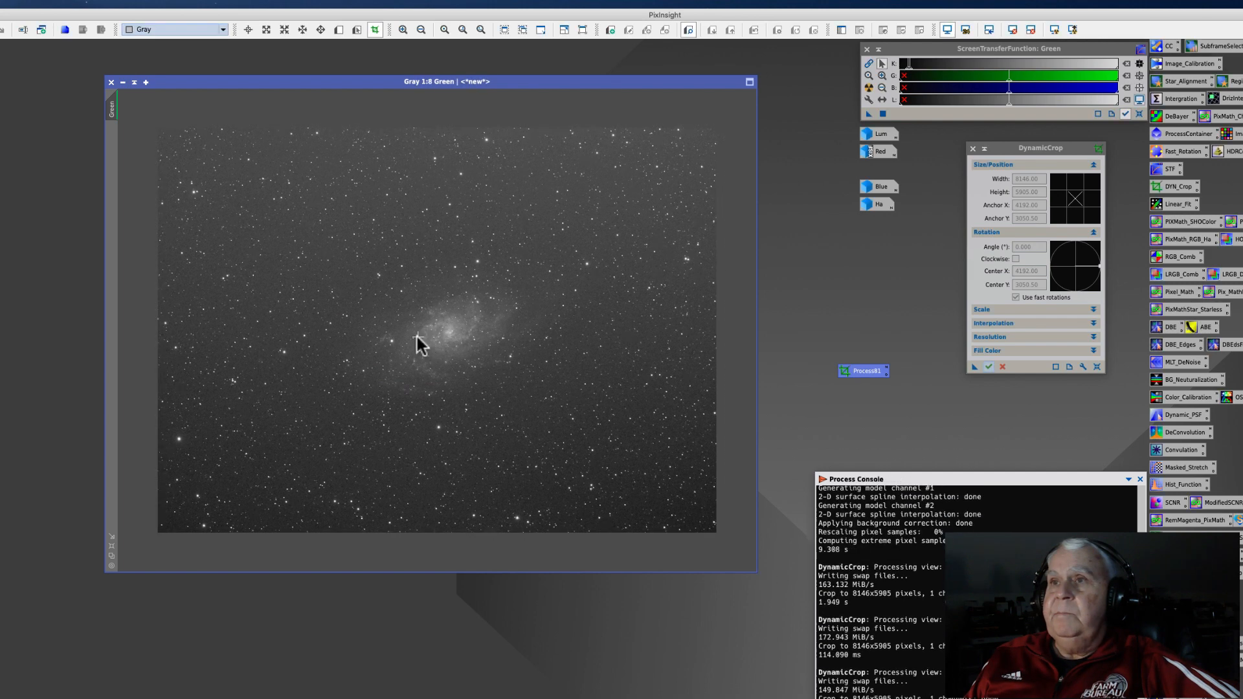
Step: Iconize the Green image, then apply the saved DynamicCrop process icon to the Blue and Ha images, iconizing each one
left_click(123, 83)
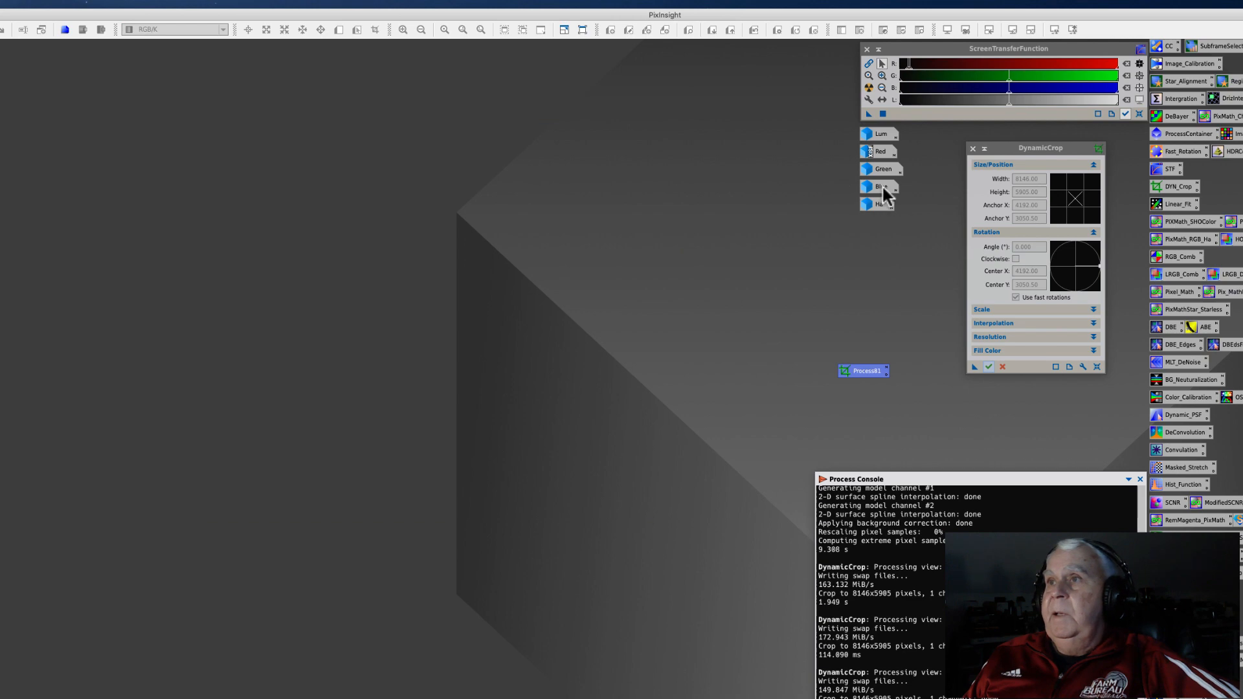
double_click(882, 185)
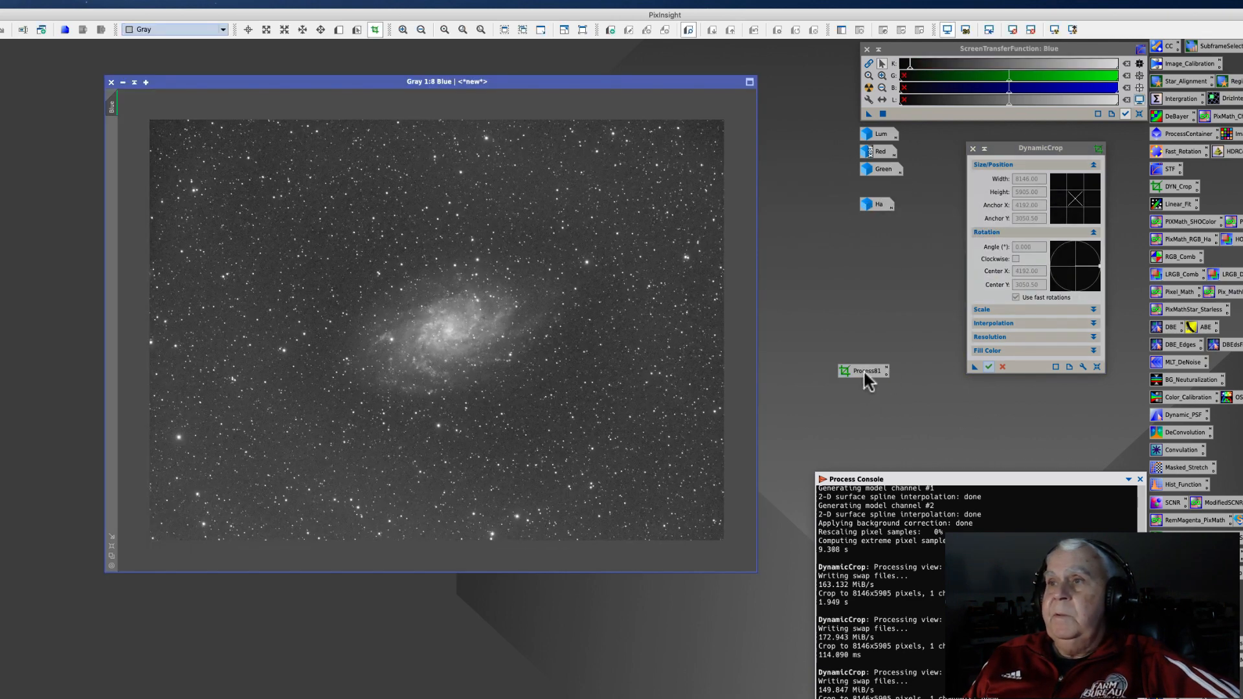
left_click_drag(864, 373, 436, 356)
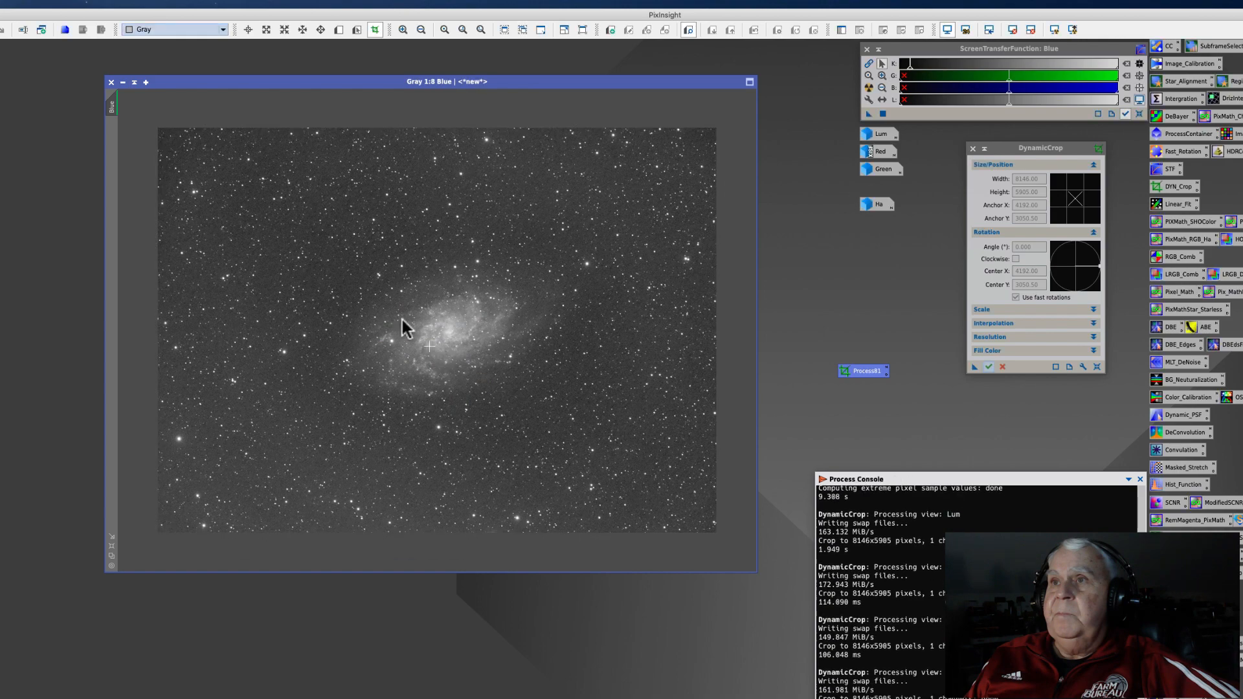
left_click(123, 83)
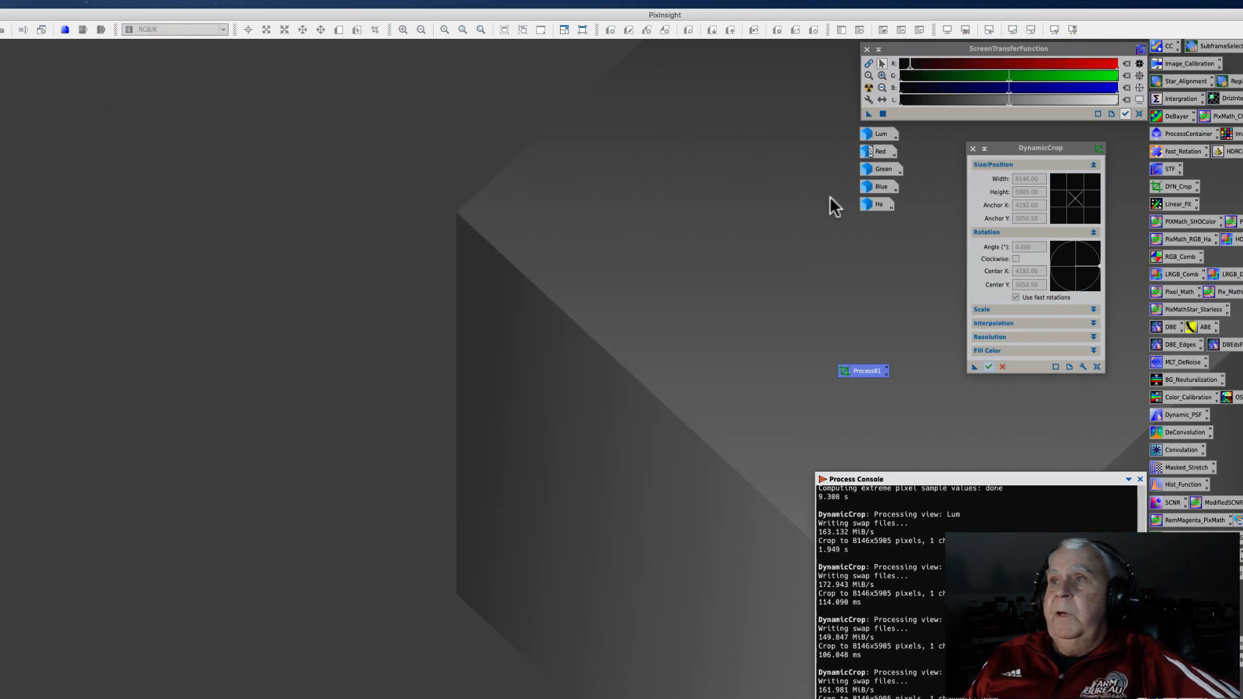
double_click(873, 206)
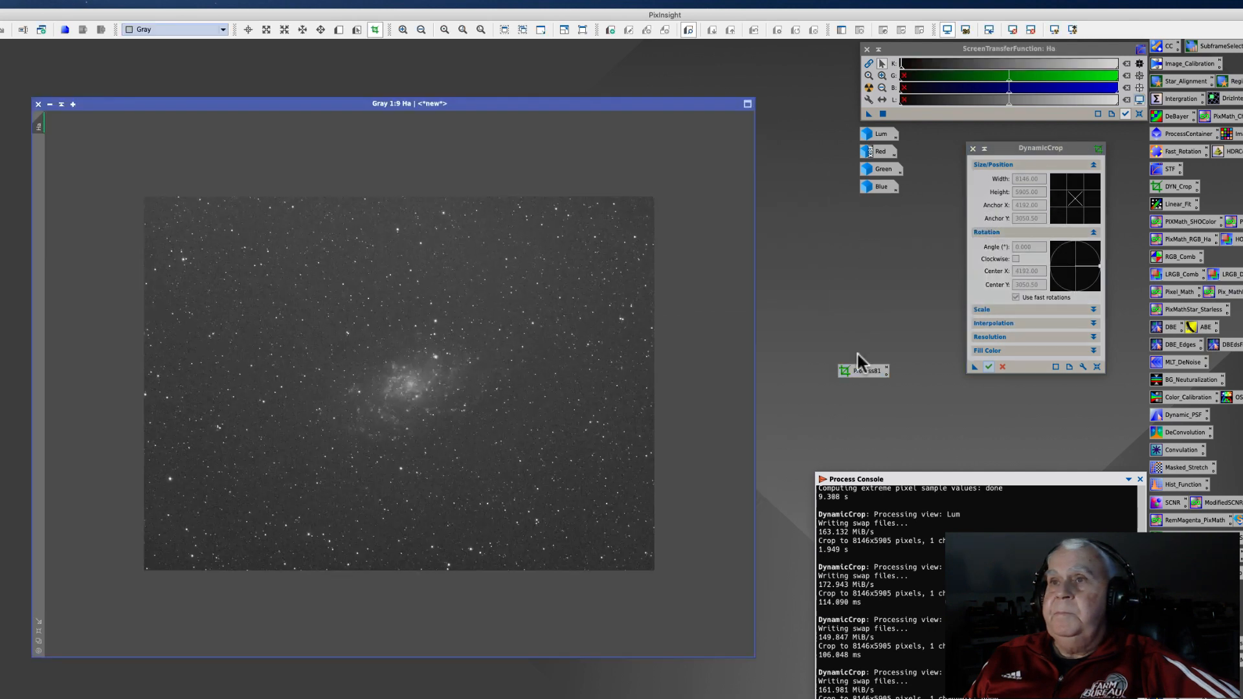
left_click_drag(863, 369, 432, 335)
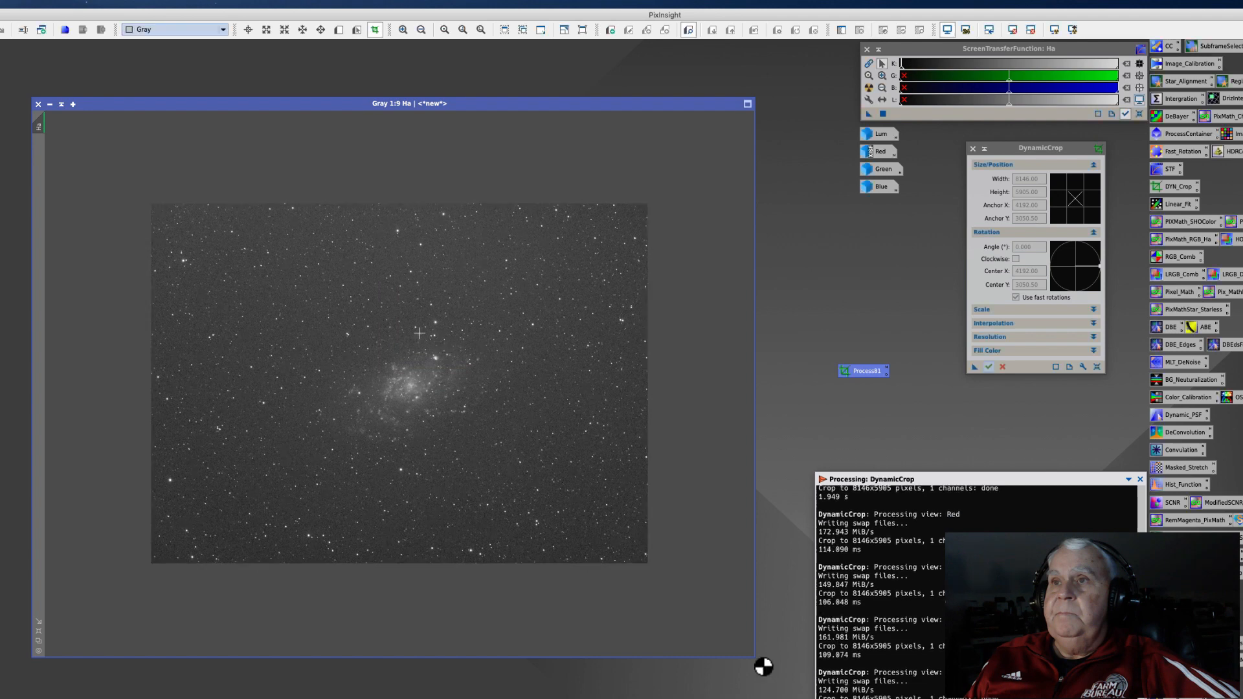
left_click(50, 105)
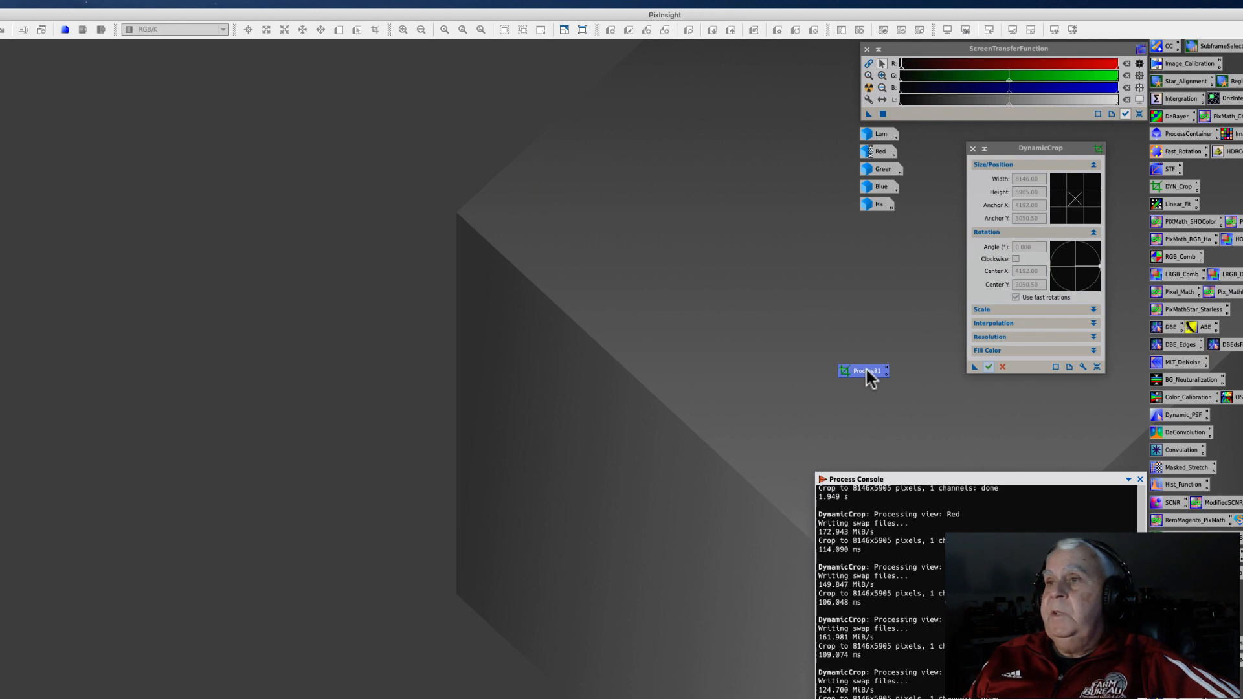
Step: Rename the saved crop process icon as Crop_M33, and move it beside the DYN_Crop icon after closing DynamicCrop
right_click(866, 371)
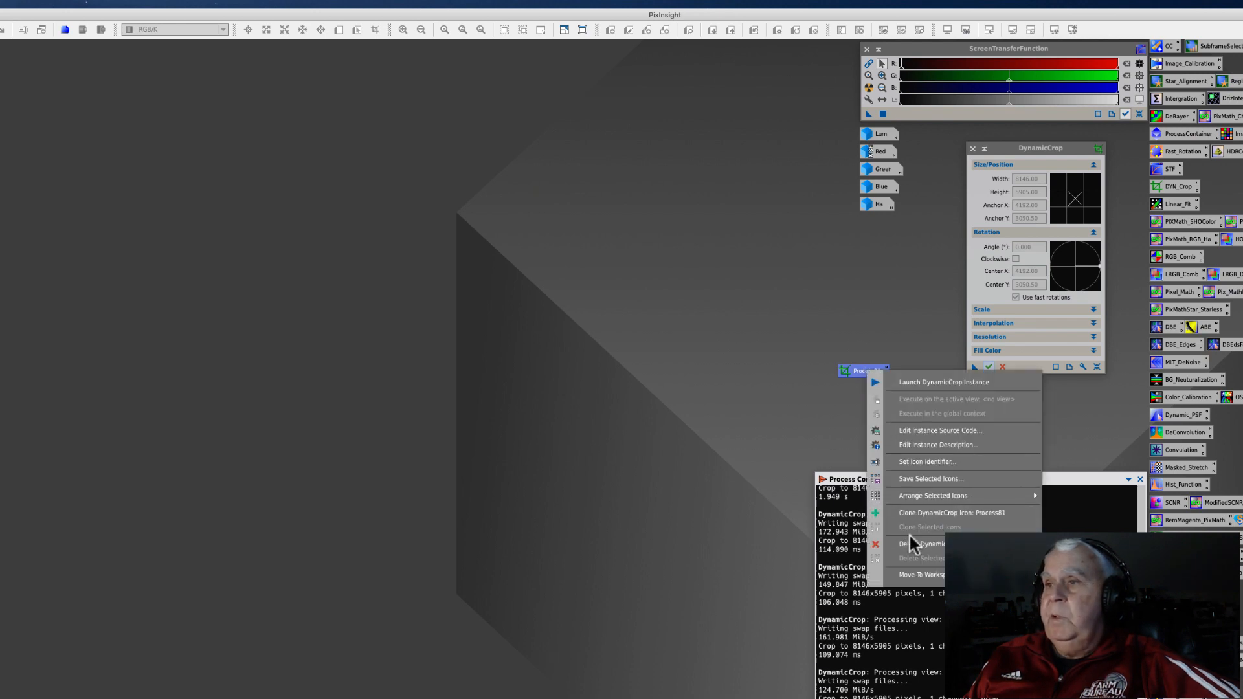
left_click(906, 464)
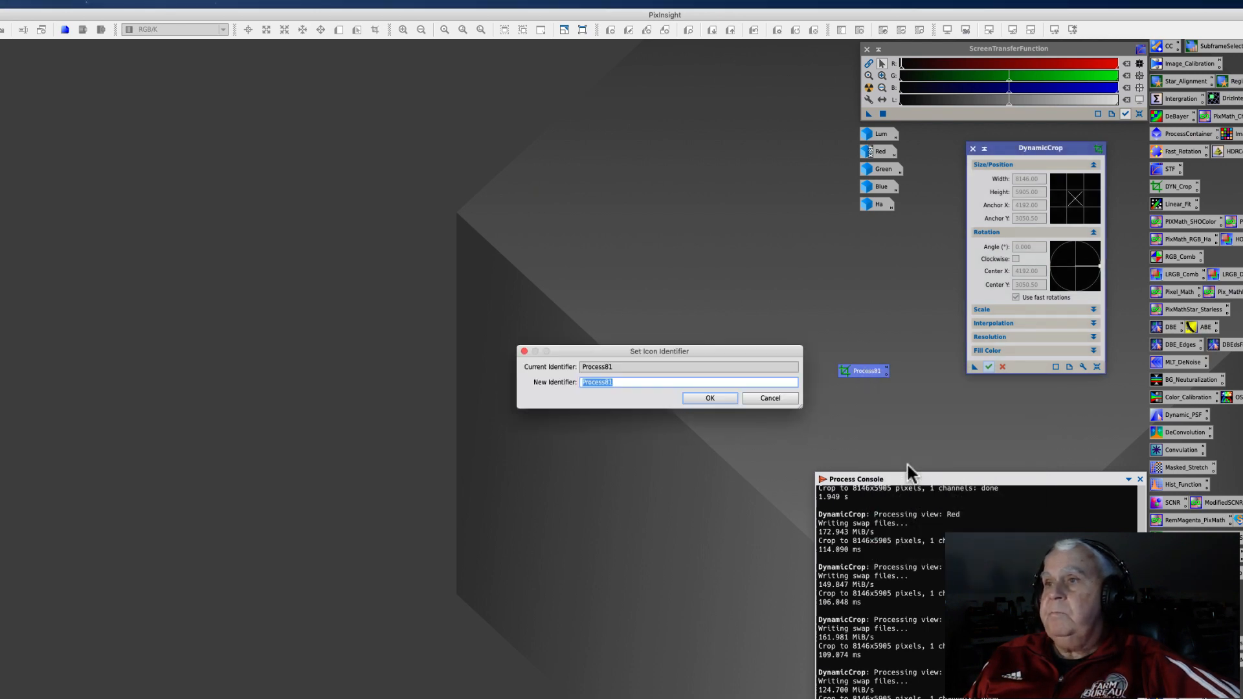
type("Crop")
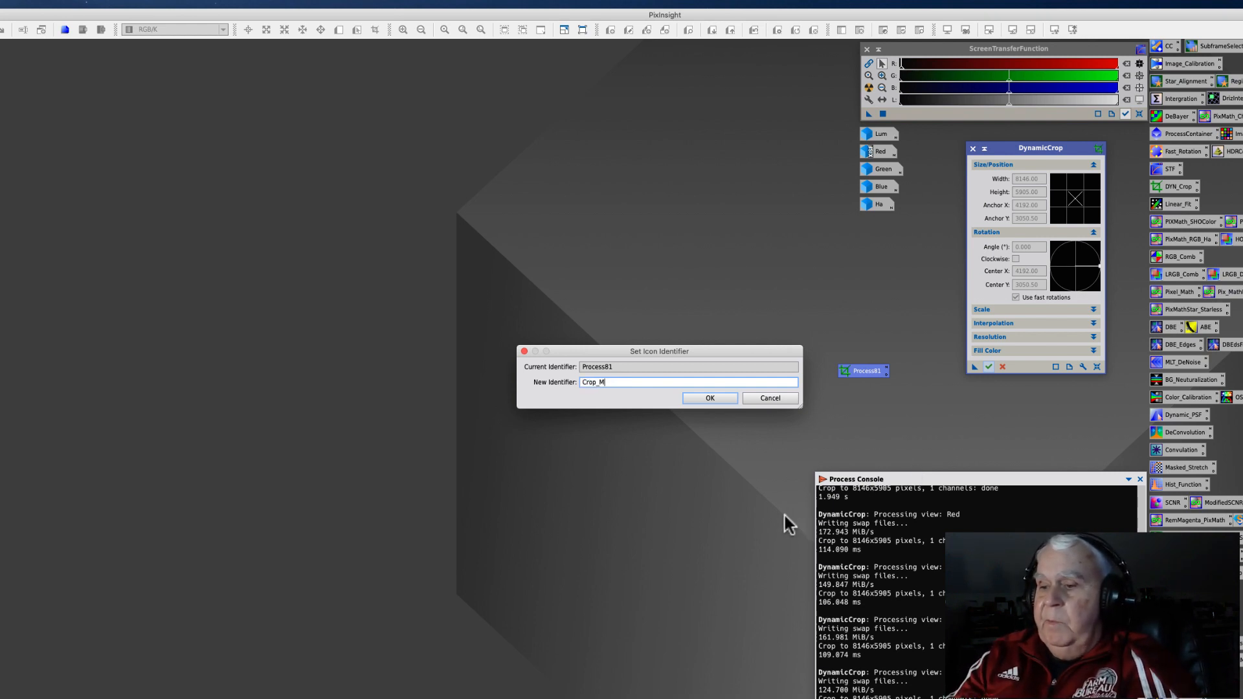
type("_M33")
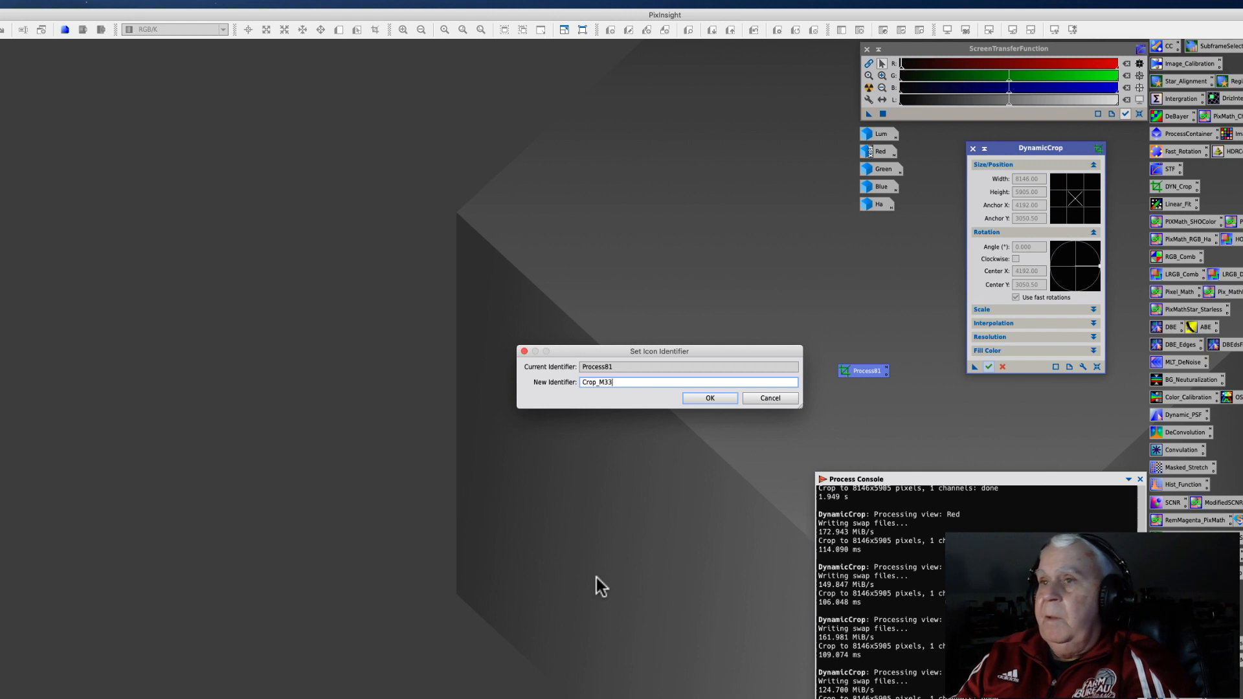
key("Return")
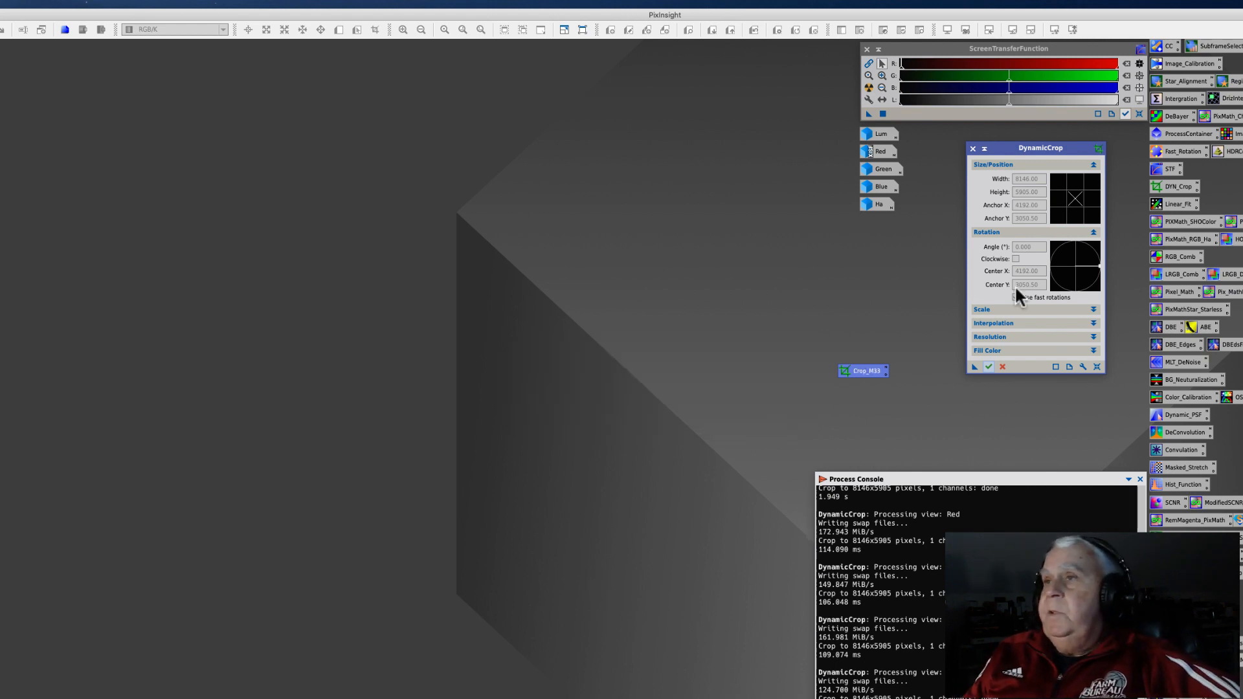
left_click(973, 148)
left_click_drag(870, 374, 1131, 194)
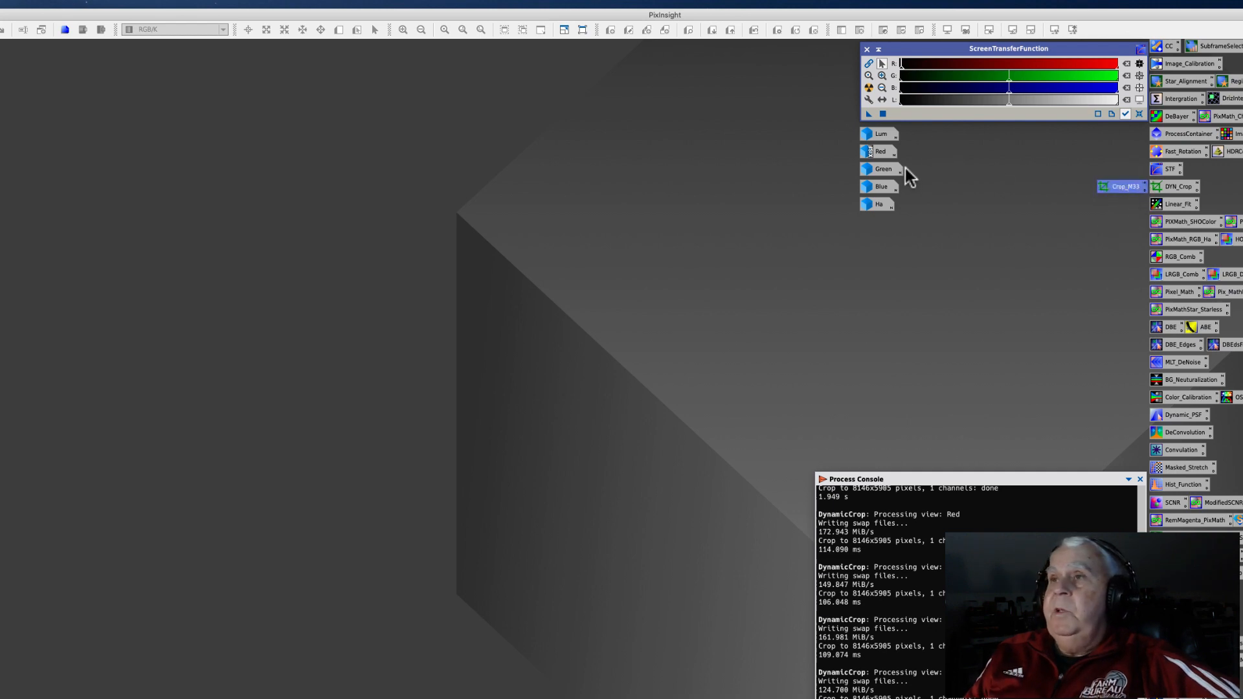
Step: Open ChannelCombination from the RGB_Comb process icon and move its window slightly lower in the workspace
mouse_move(879, 188)
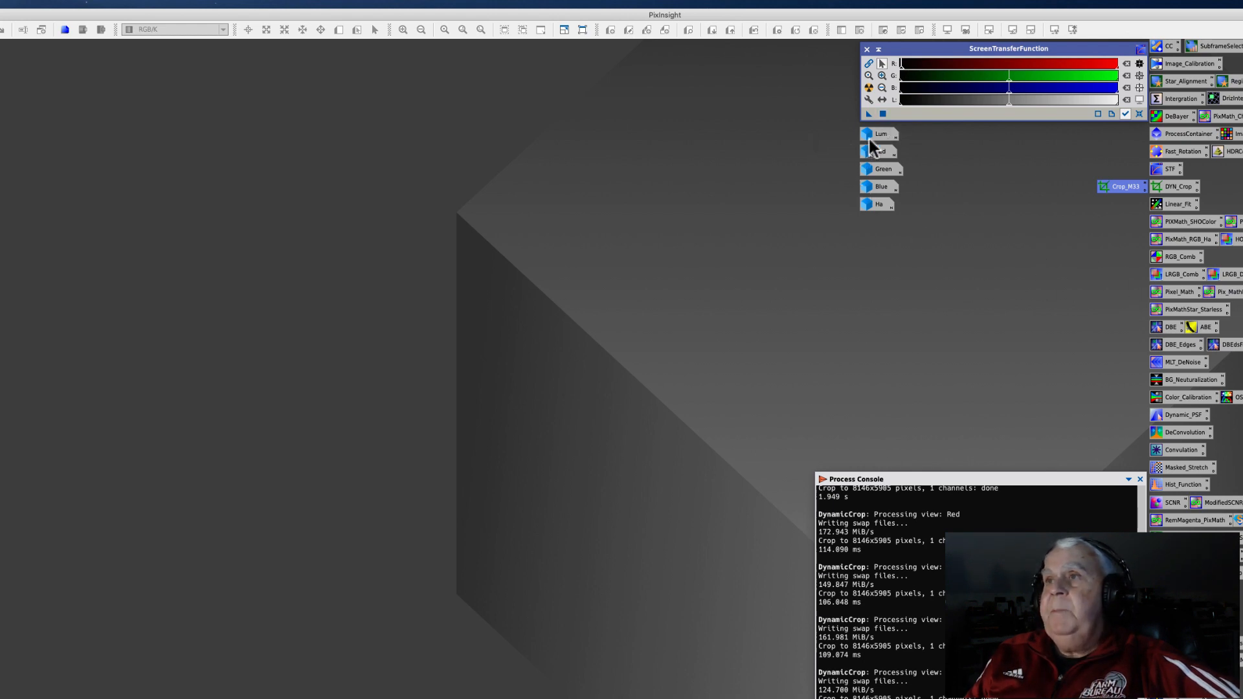
mouse_move(874, 145)
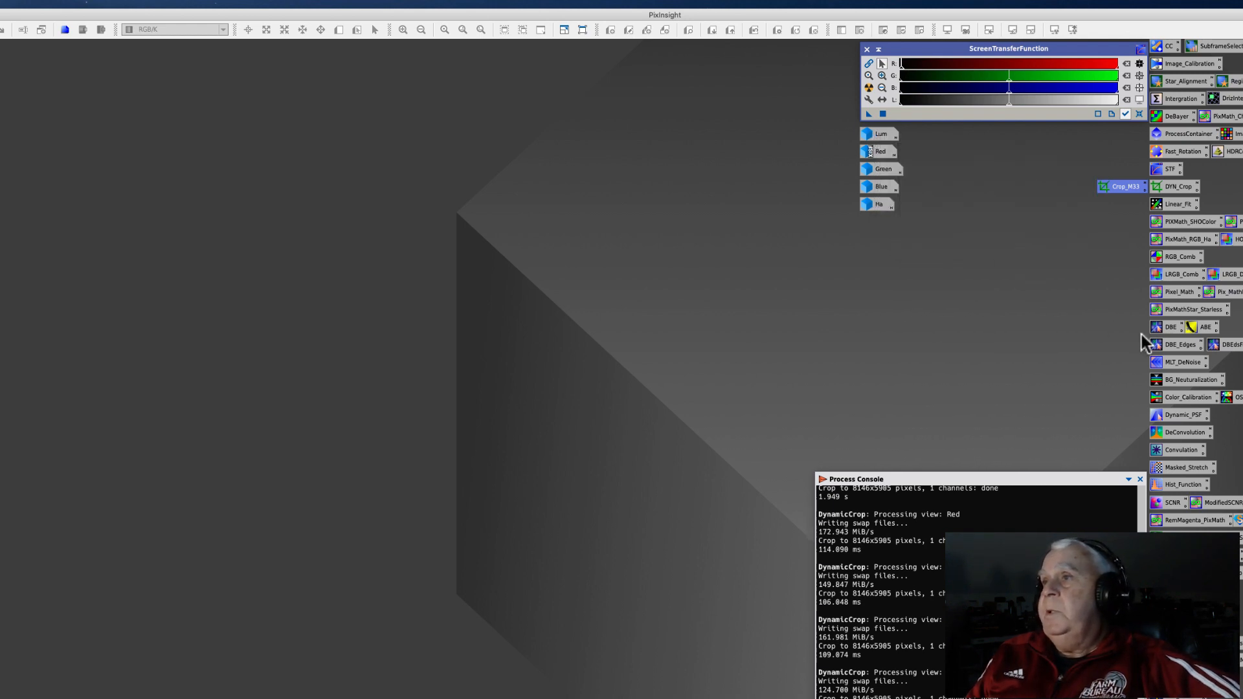
double_click(1168, 256)
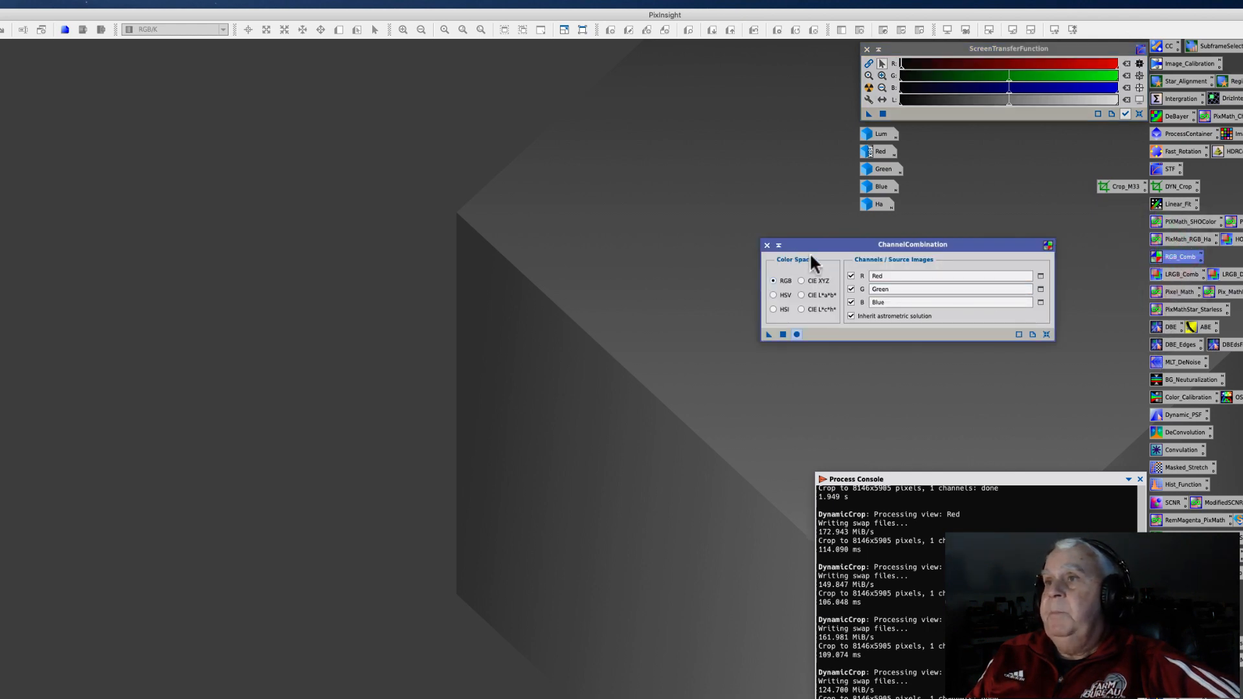
left_click_drag(814, 244, 820, 258)
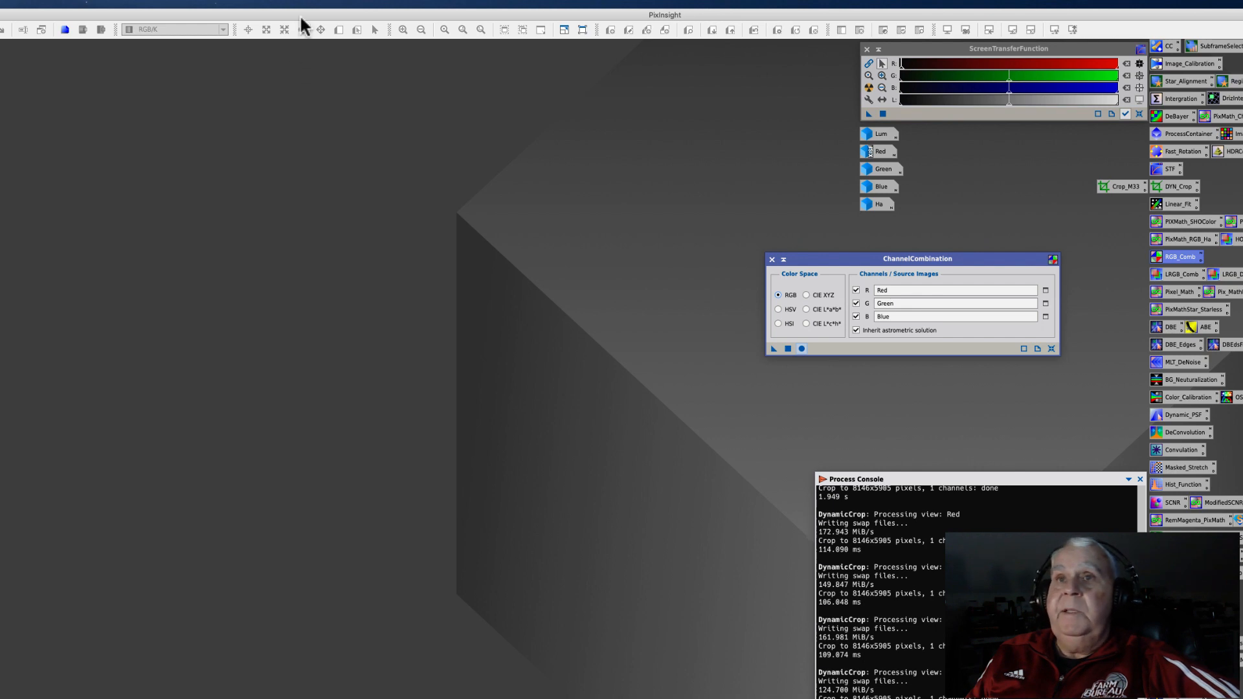
left_click(226, 2)
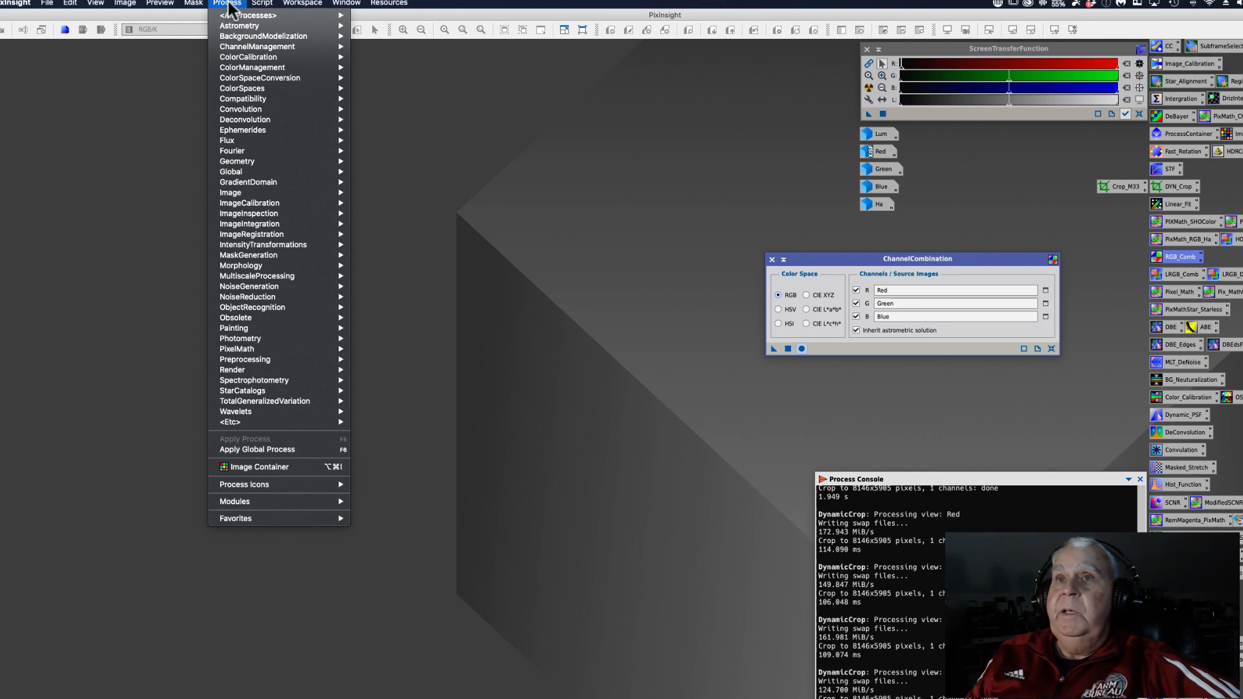
mouse_move(243, 15)
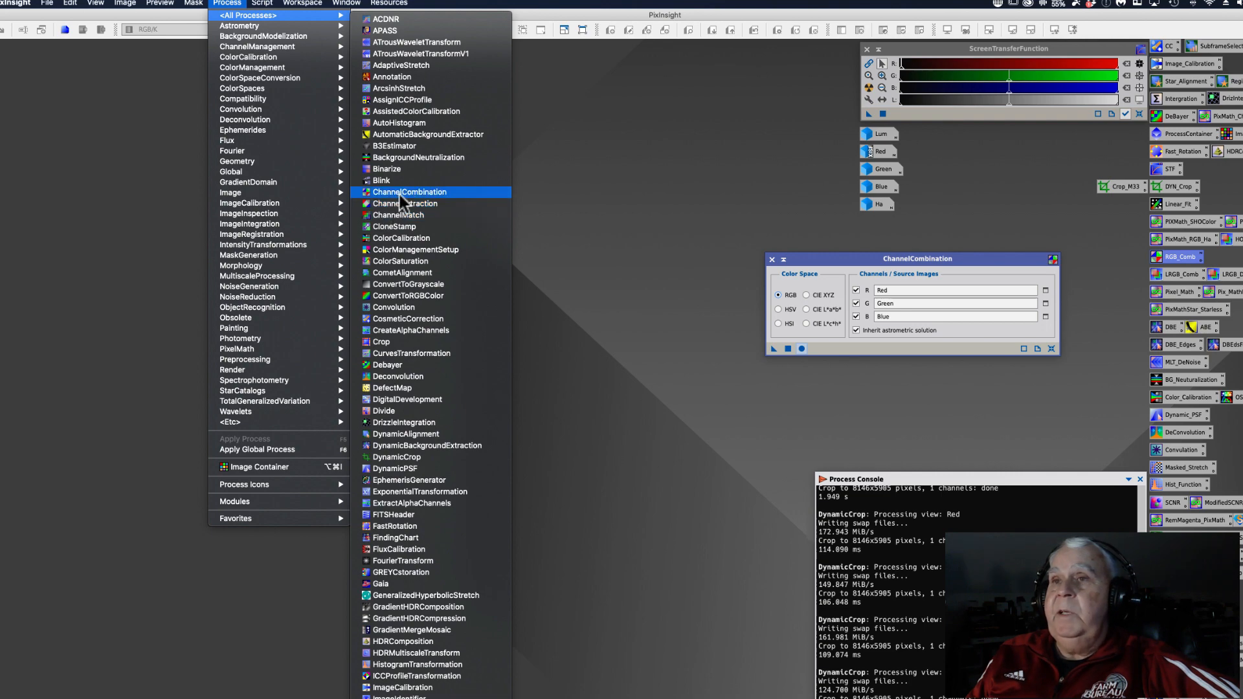
left_click(584, 150)
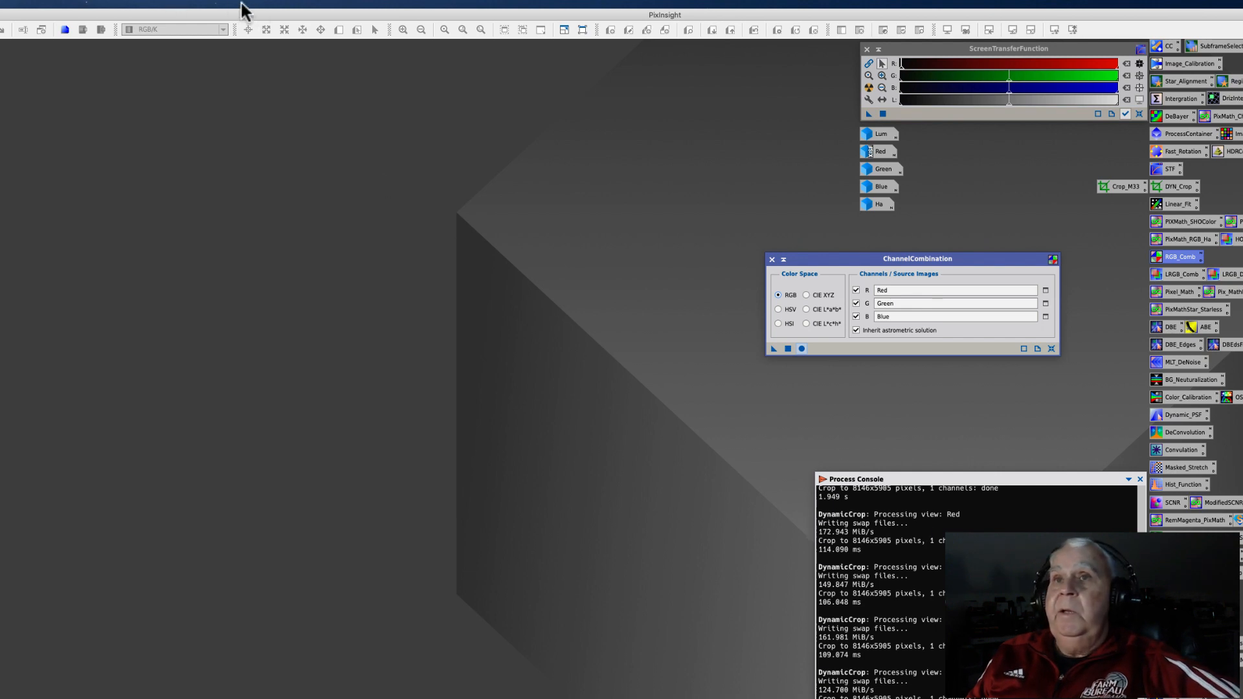
left_click(262, 3)
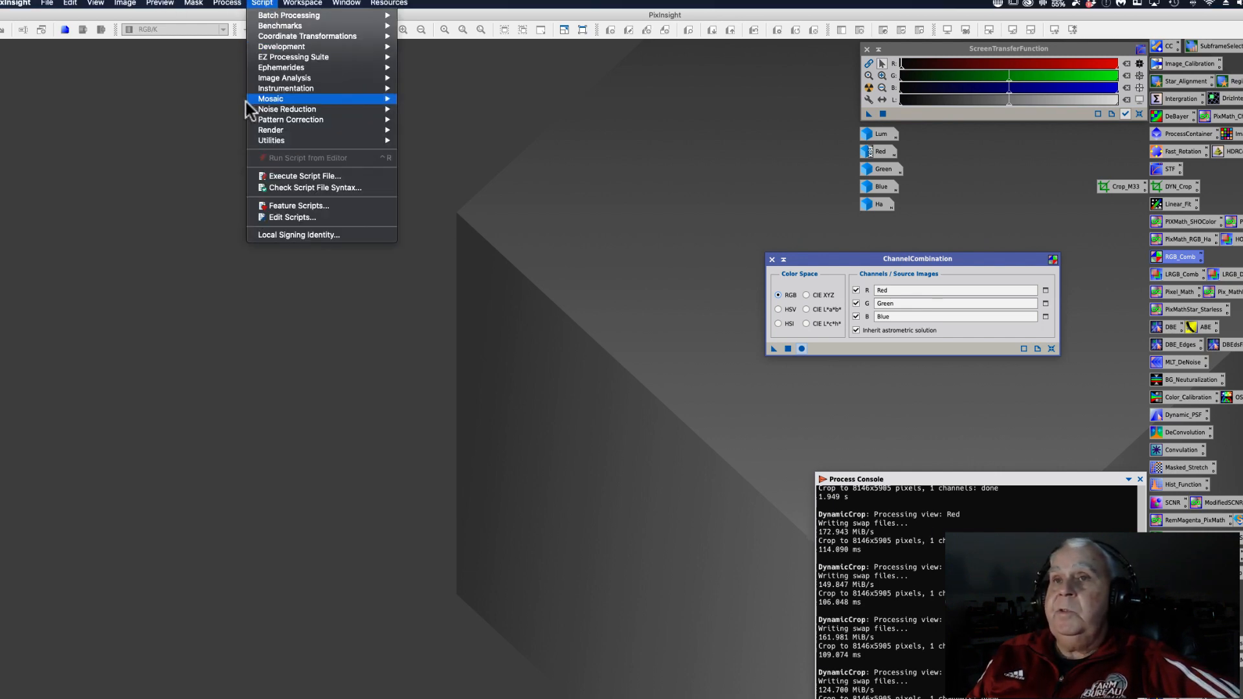
mouse_move(258, 143)
left_click(466, 66)
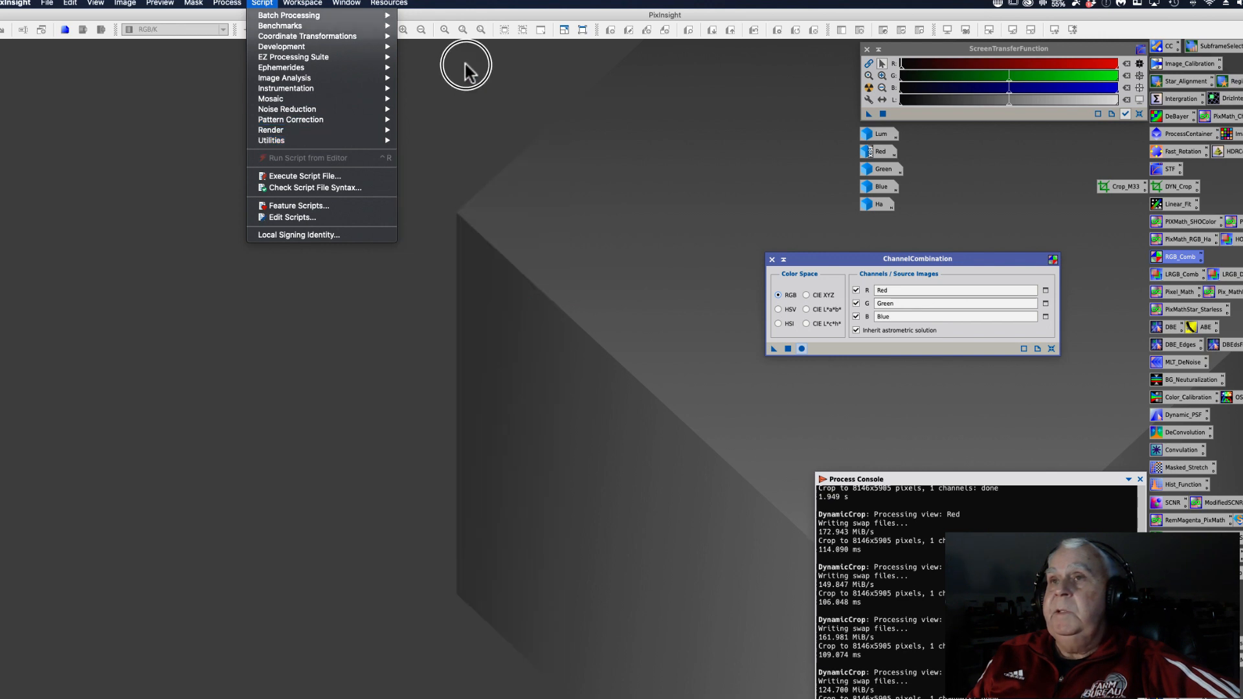
Step: Reset ChannelCombination and assign the Red, Green and Blue images as the R, G and B source images
left_click_drag(814, 256, 827, 248)
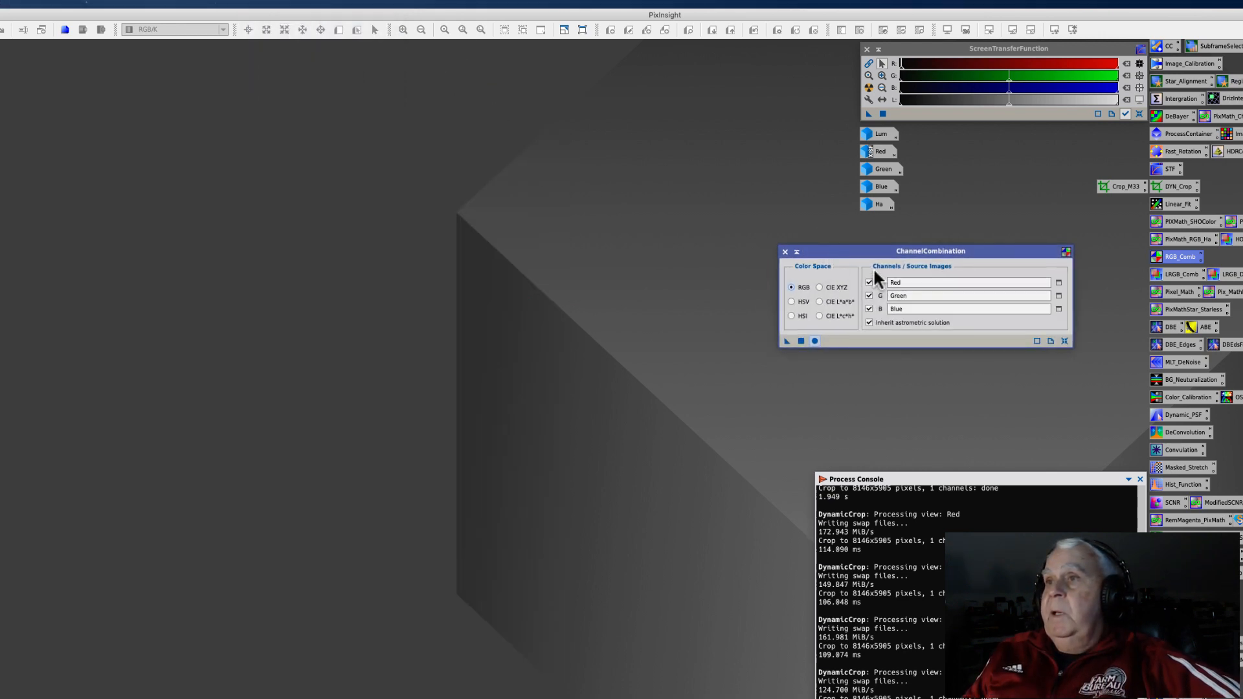
left_click(1064, 341)
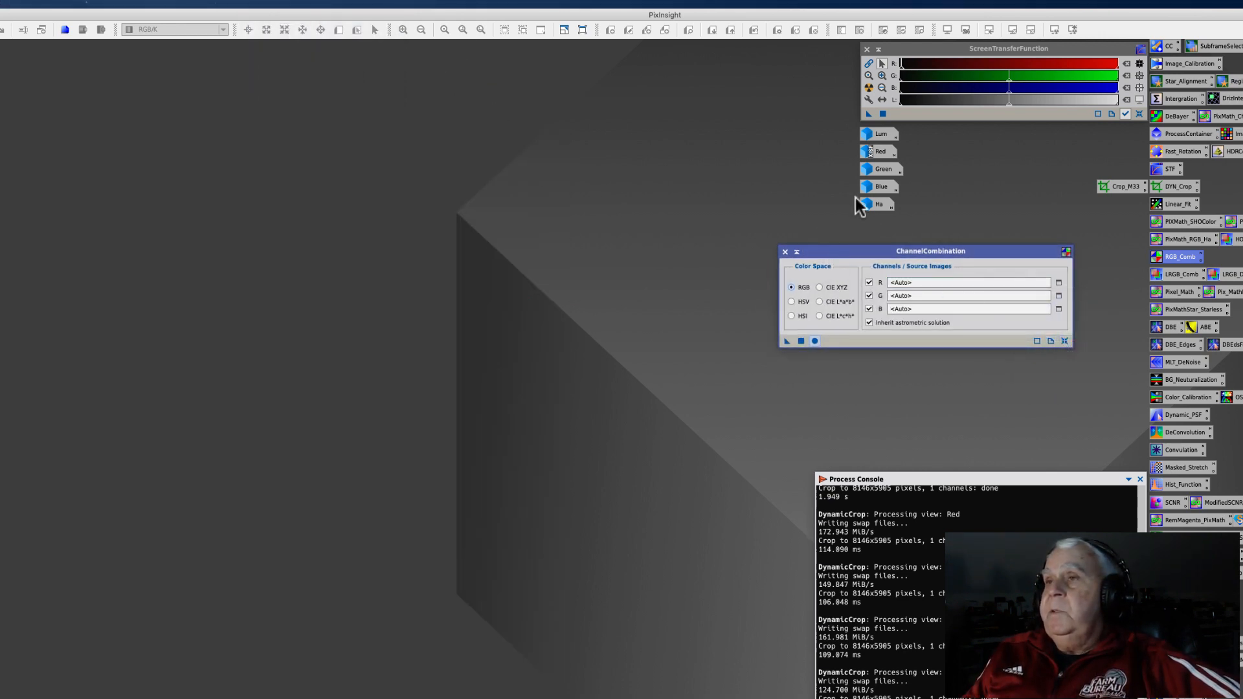
left_click_drag(876, 155, 917, 293)
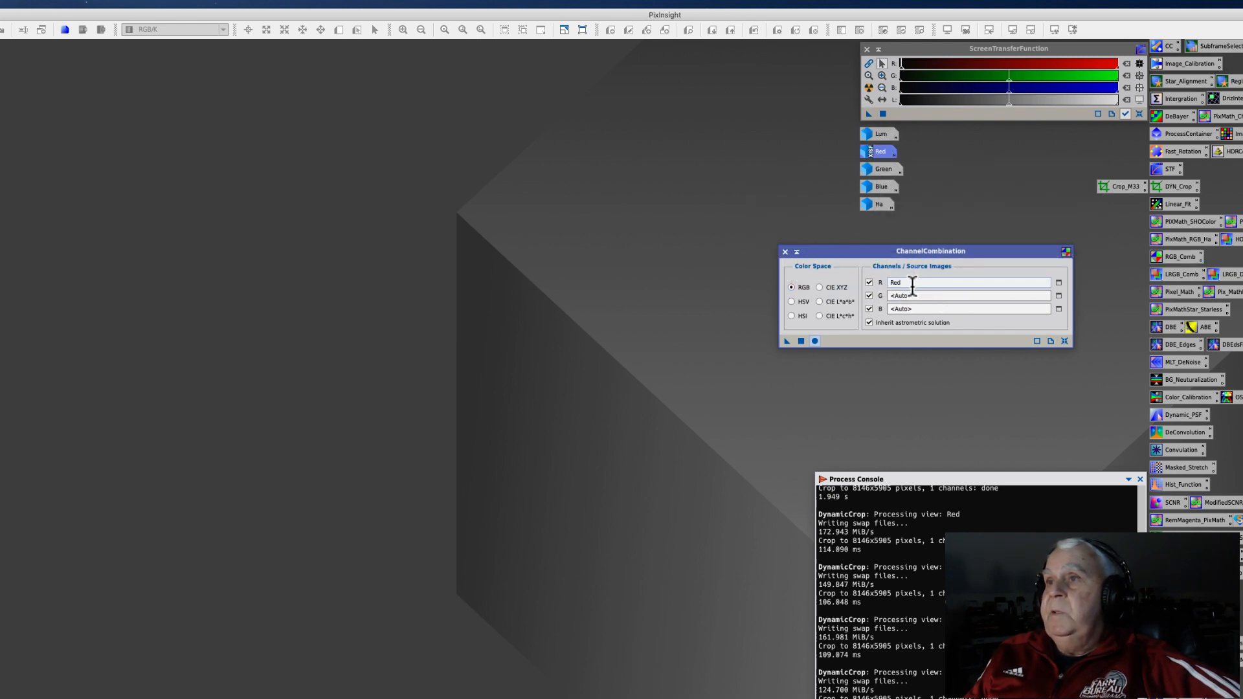
left_click(887, 170)
left_click_drag(889, 174, 971, 304)
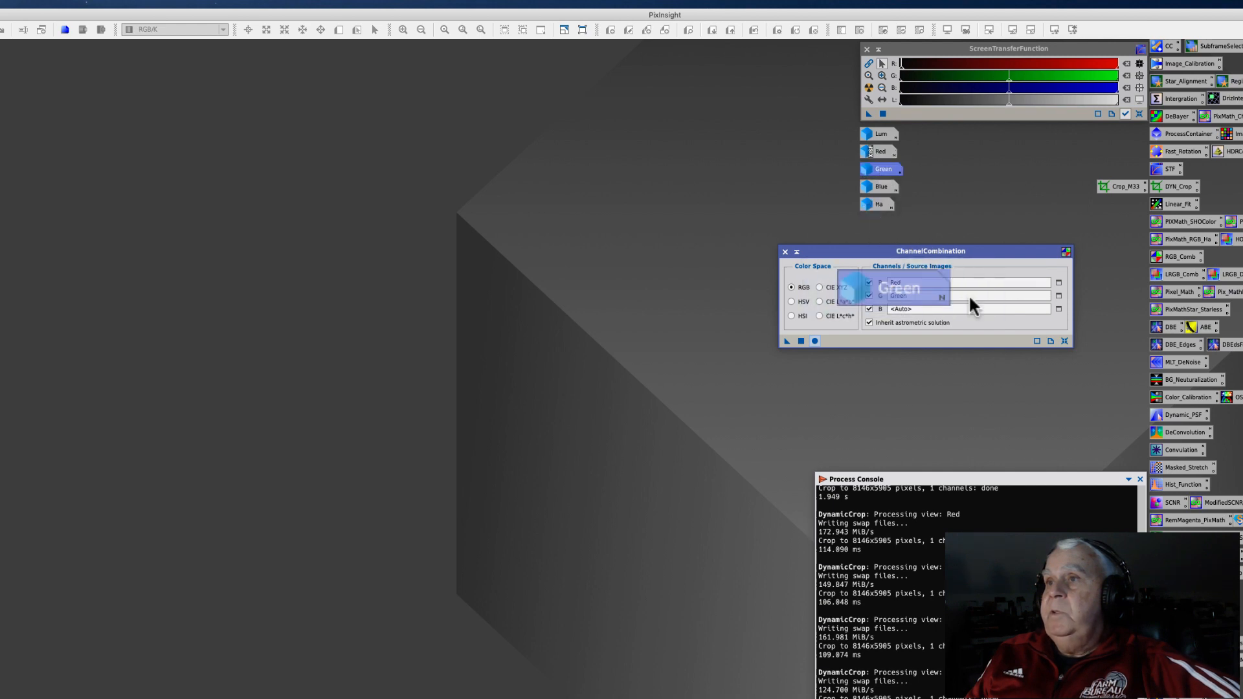
left_click(879, 187)
left_click_drag(880, 192, 918, 318)
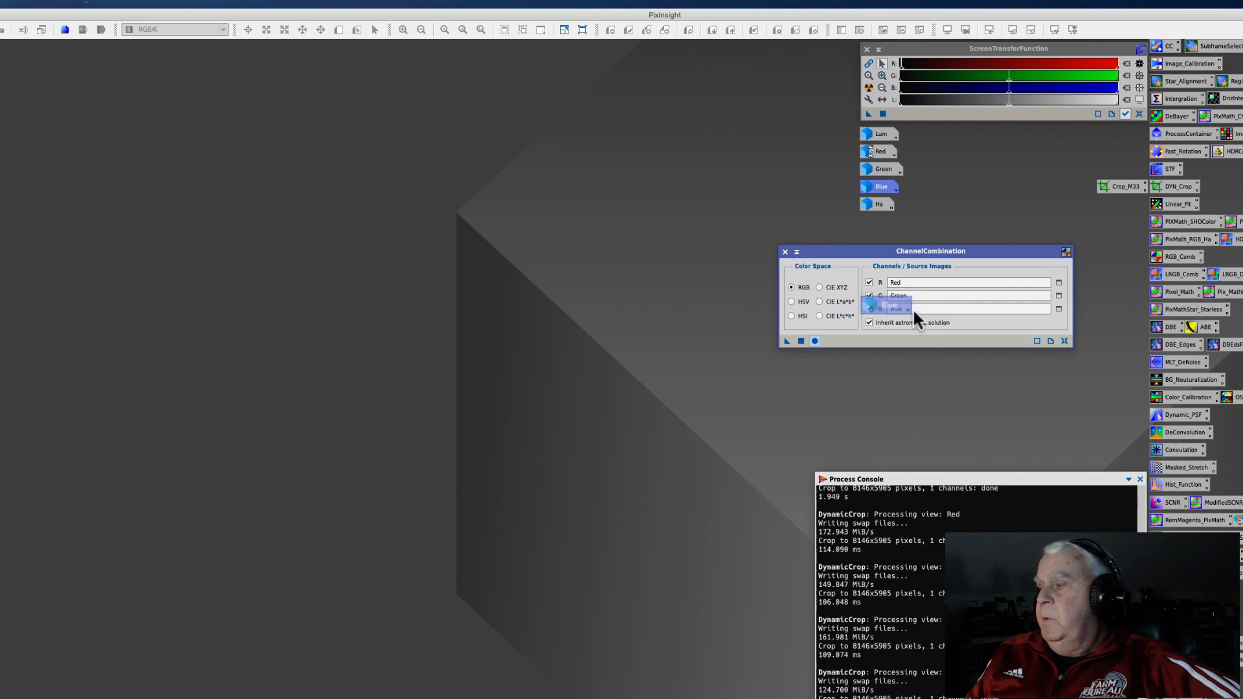
Step: Combine the channels globally into a new RGB image, move it clear of the image icons with its display stretched, and close ChannelCombination
left_click(815, 341)
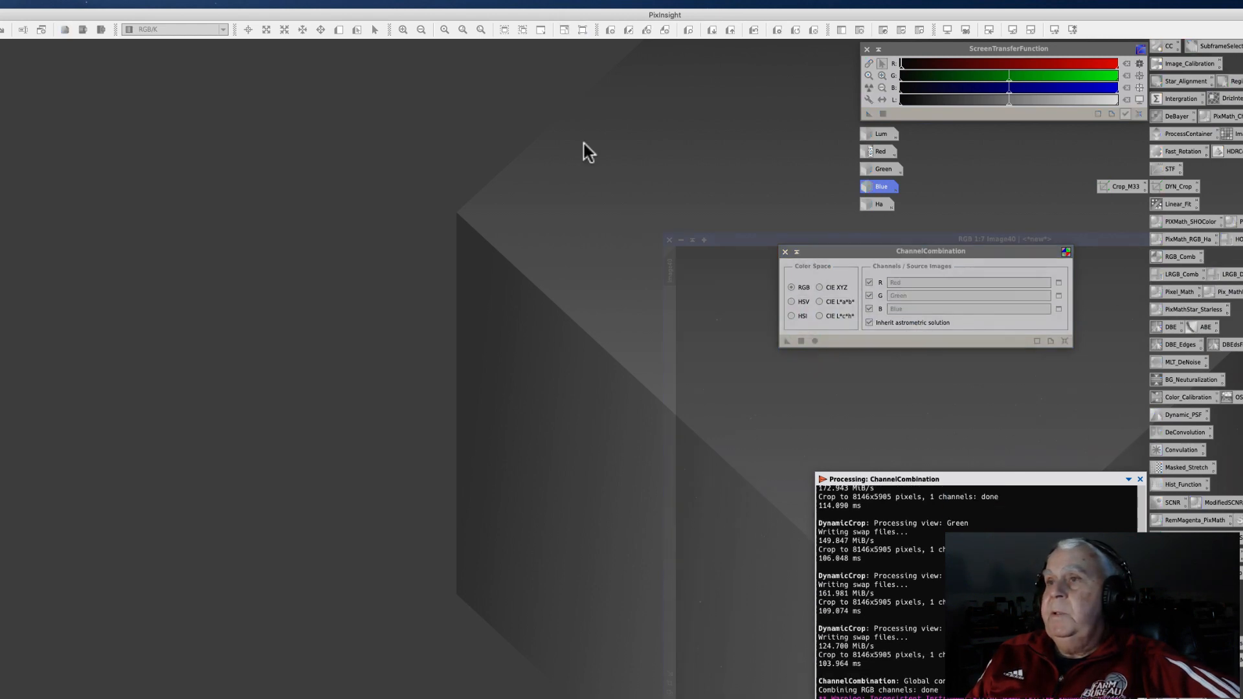
left_click_drag(740, 242, 195, 88)
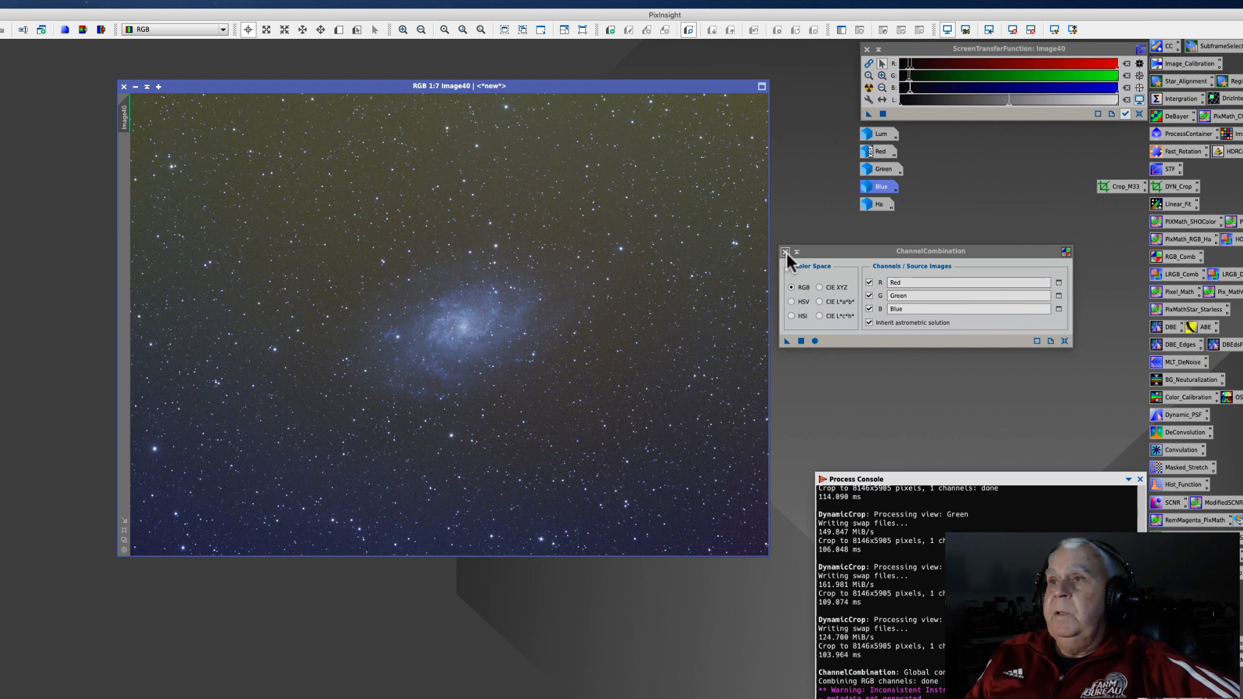
left_click_drag(825, 248, 852, 246)
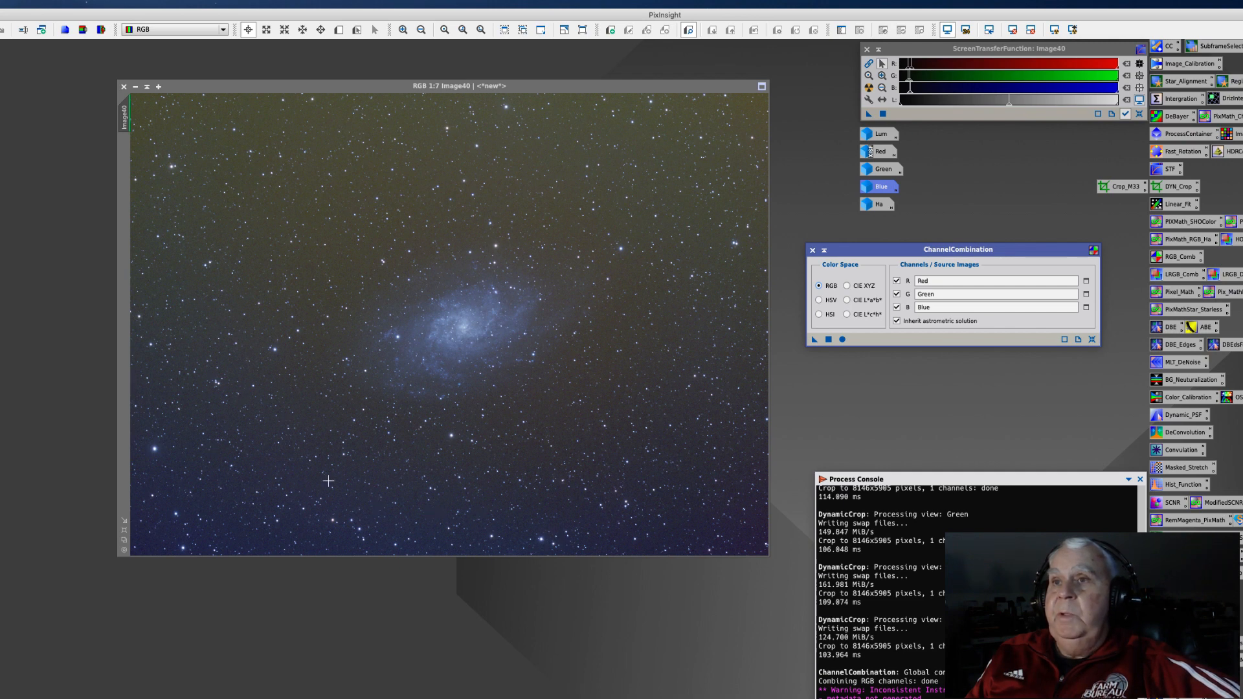
left_click(813, 251)
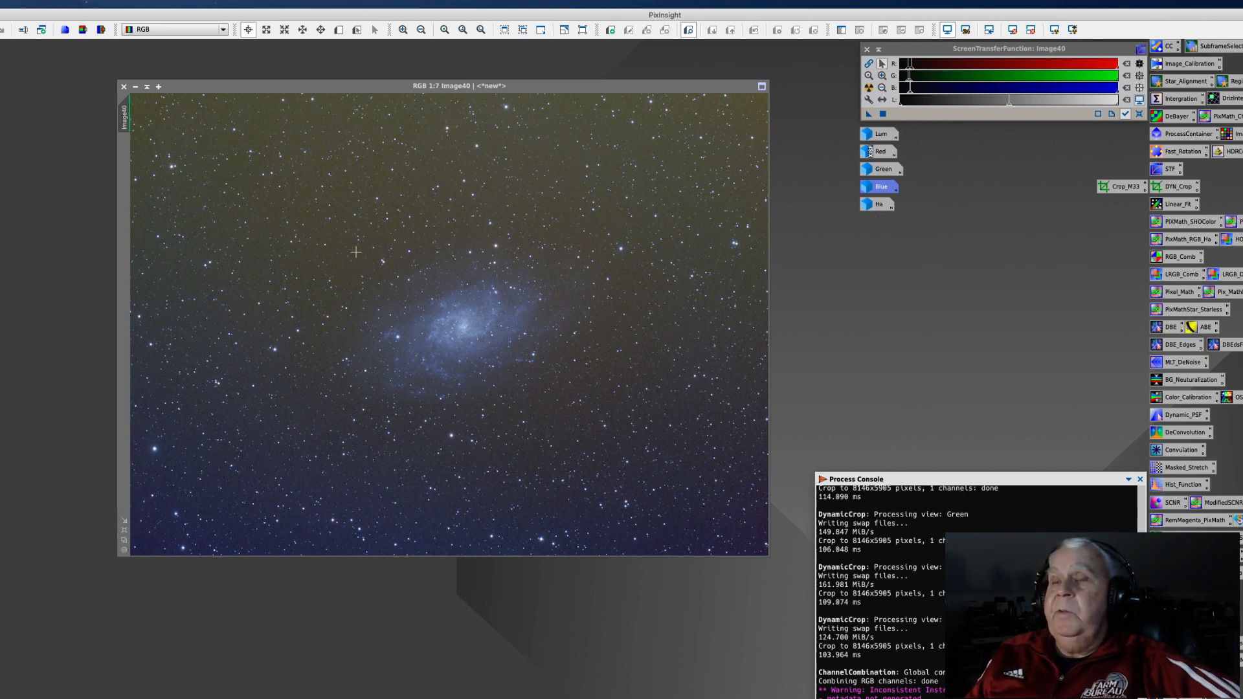
Step: Launch the NBRGBCombination script and move its dialog aside so it clears the preview image
left_click(264, 3)
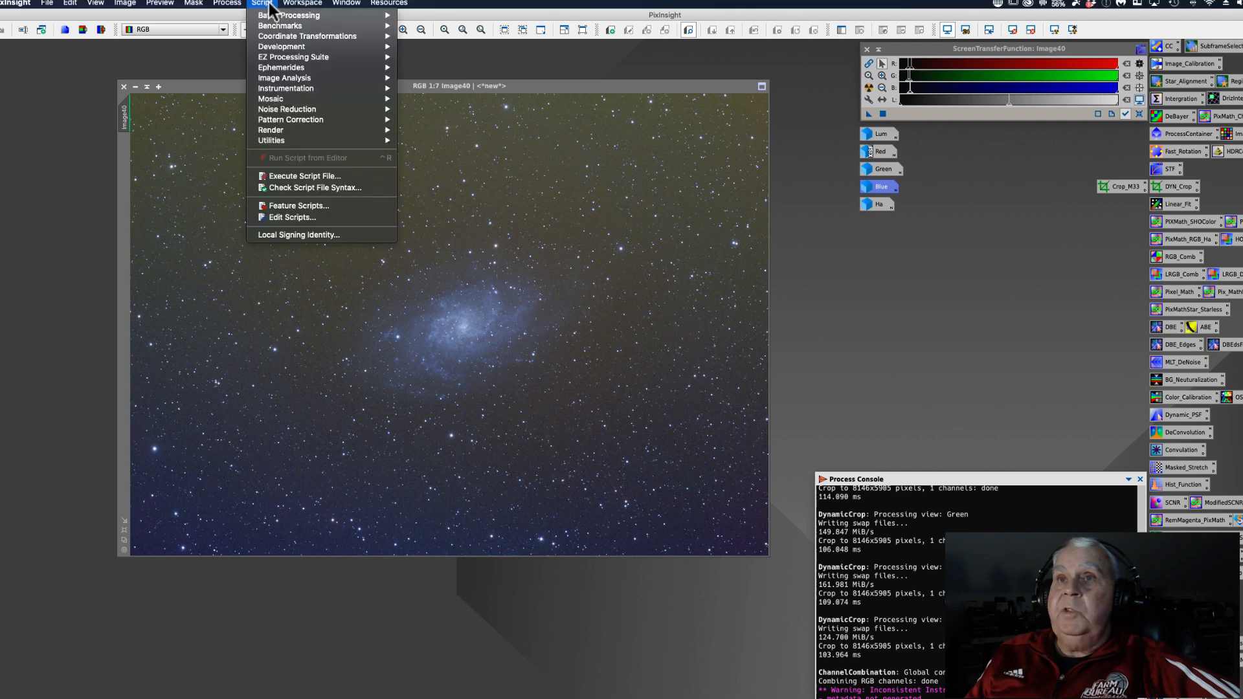
mouse_move(278, 141)
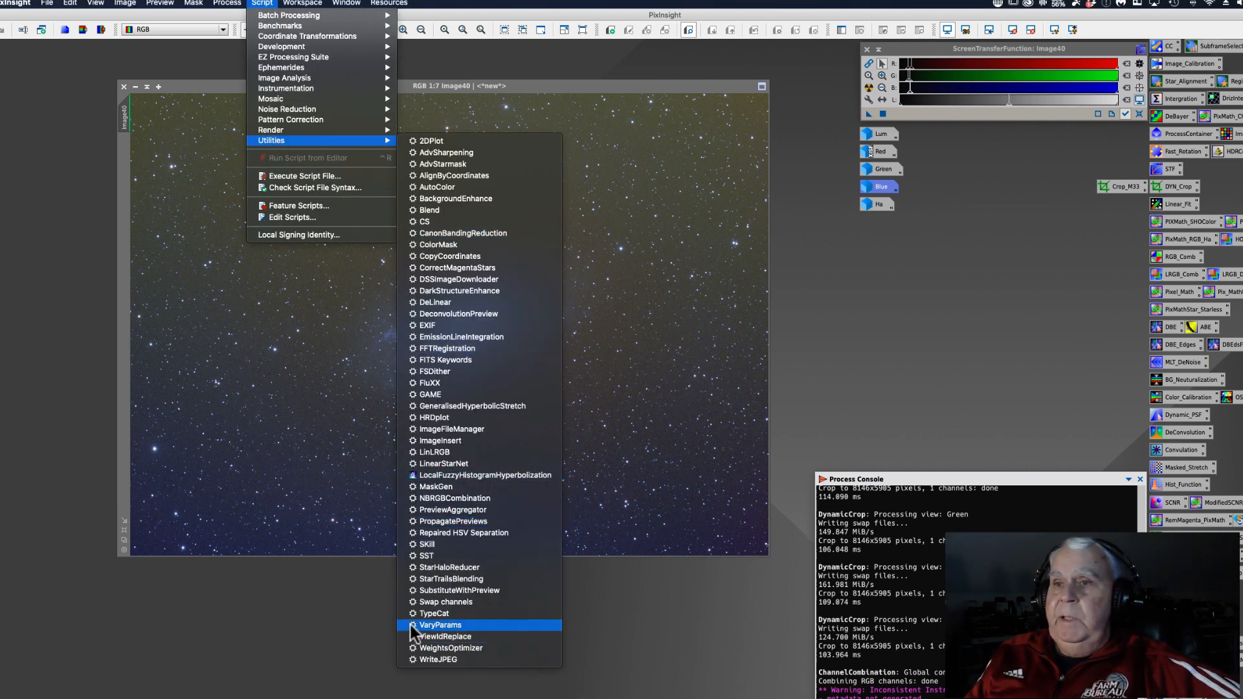
left_click(455, 498)
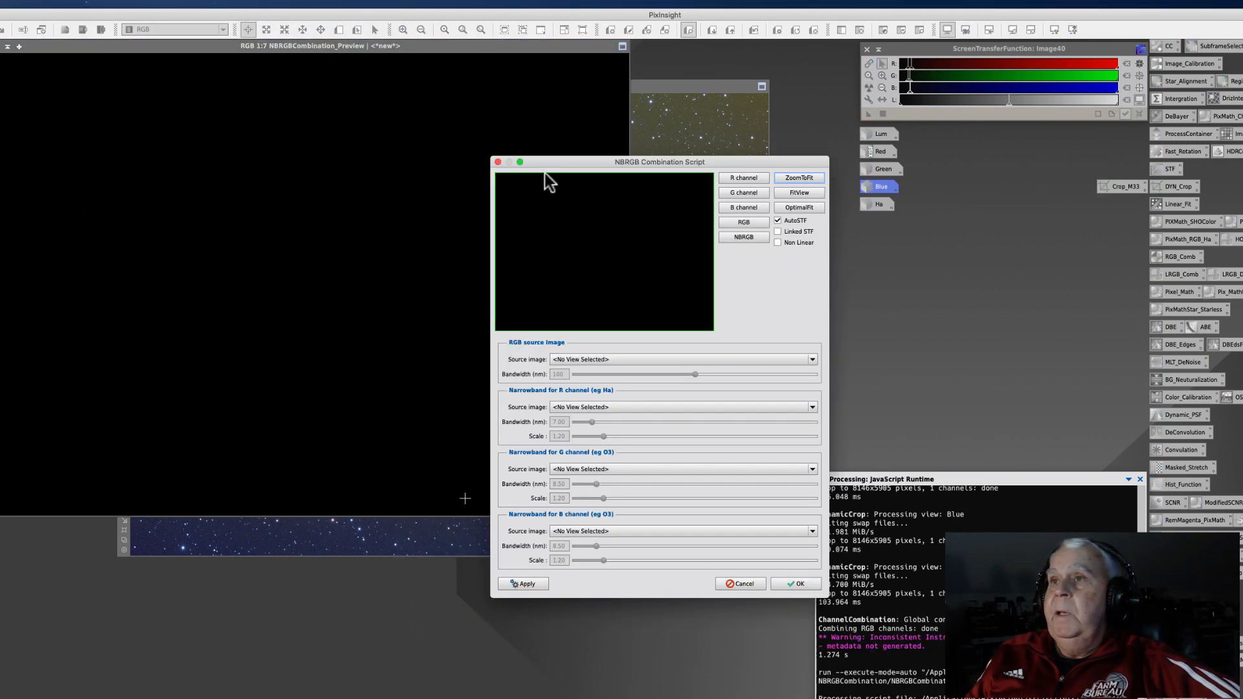
left_click_drag(539, 159, 725, 112)
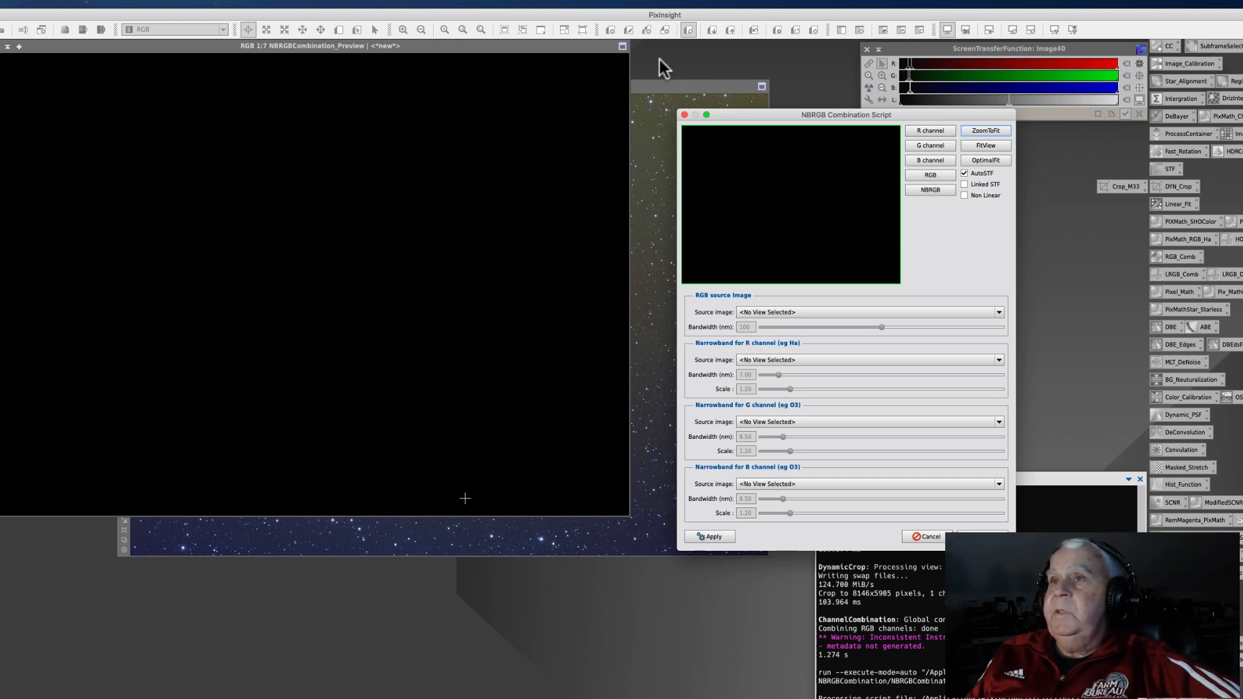
Step: Cancel the NBRGBCombination script and rename the combined color image as RGB
left_click_drag(733, 115, 509, 90)
left_click(756, 512)
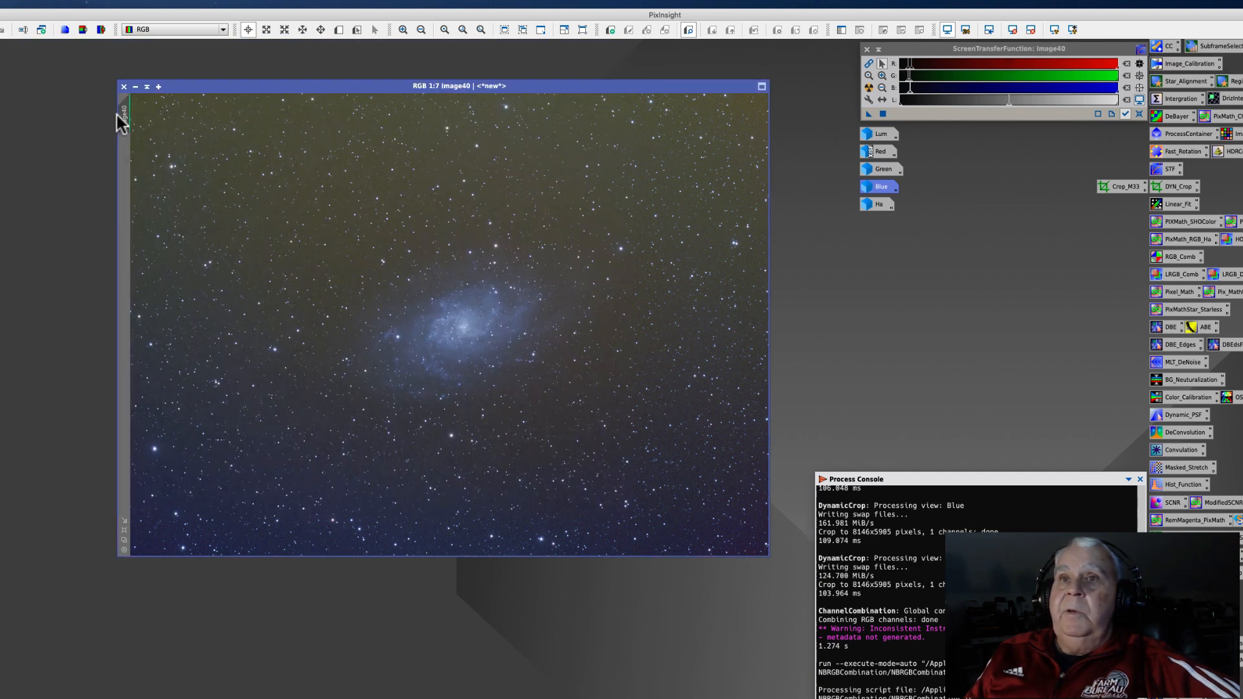
right_click(119, 114)
left_click(158, 163)
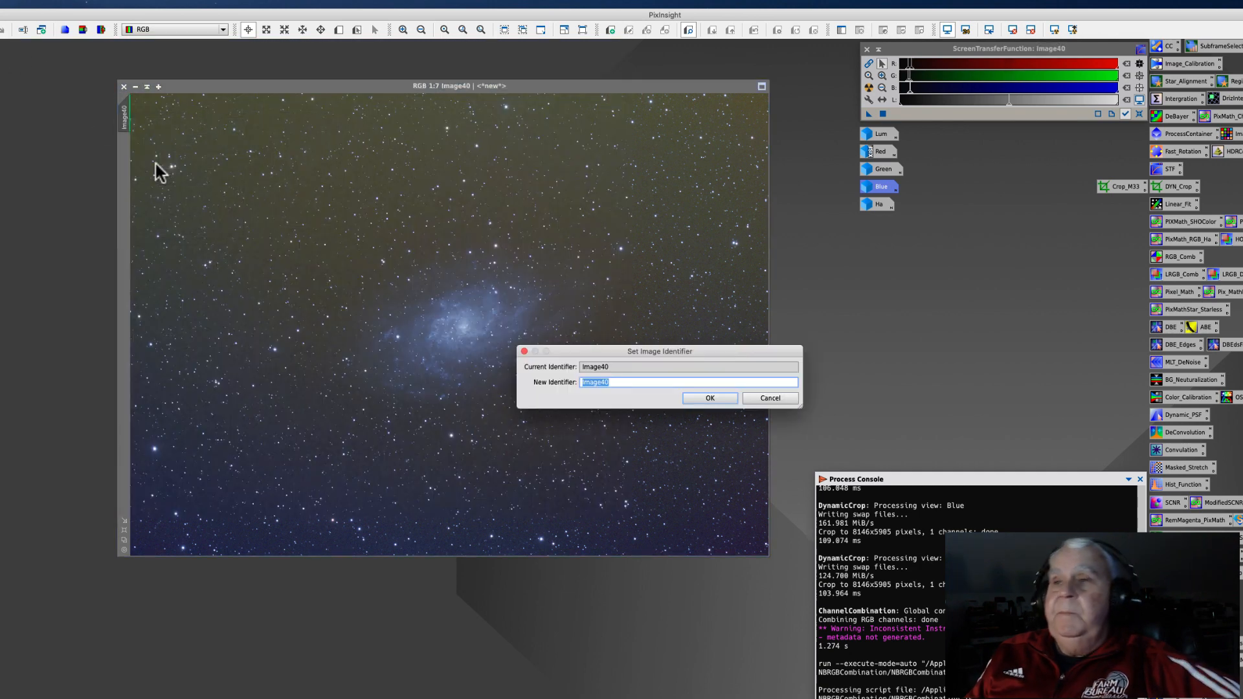
type("RGB")
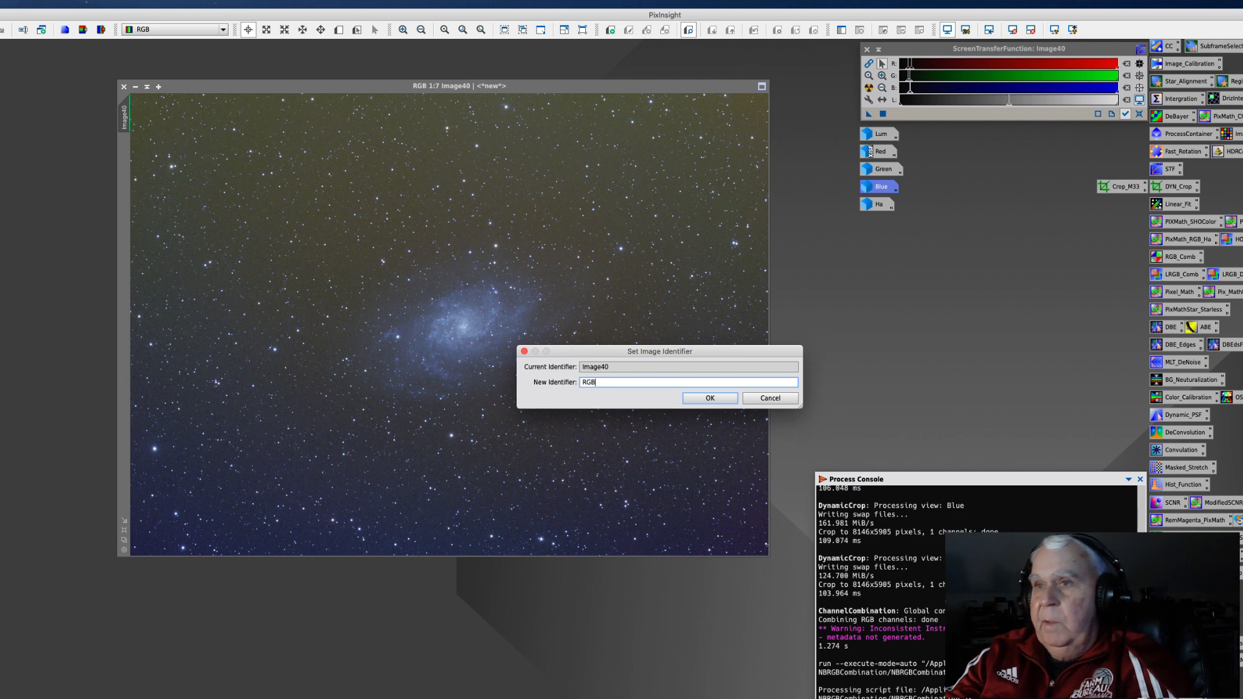
key("Return")
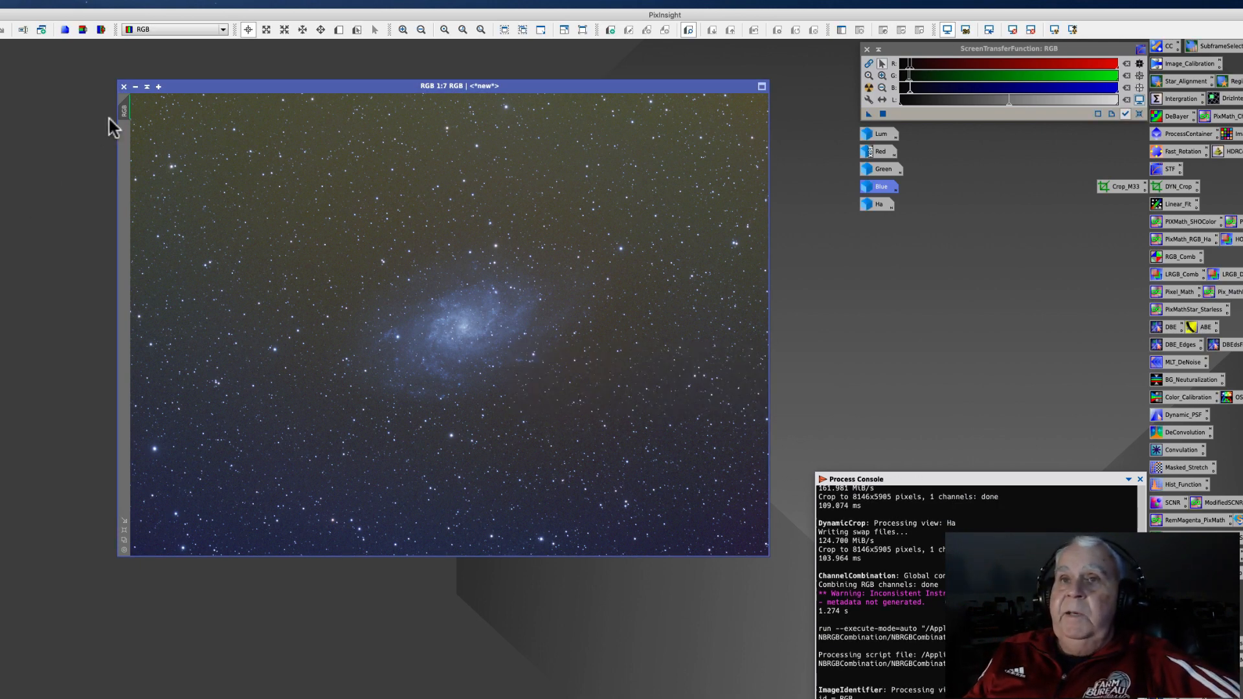
Step: Duplicate the RGB image, minimize the original to an icon, and place that icon below the Ha icon
left_click_drag(123, 110, 99, 120)
left_click(135, 86)
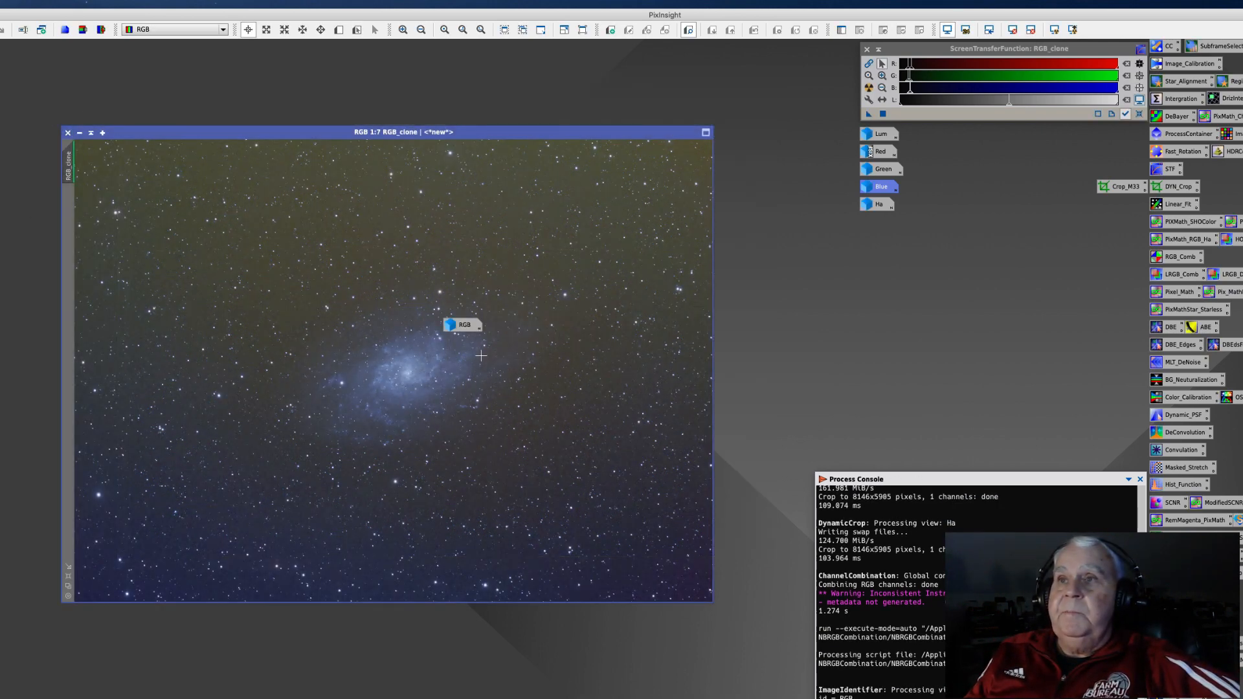
left_click_drag(461, 326, 876, 236)
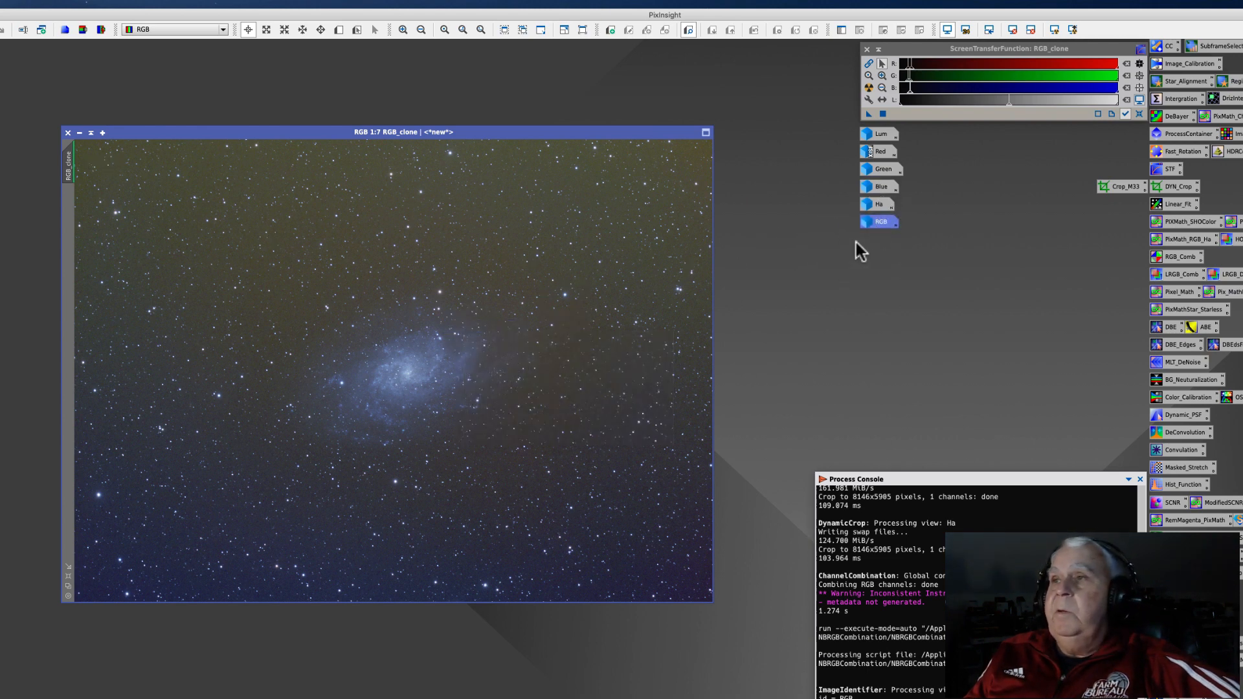
Step: Launch the NBRGBCombination script and select RGB_clone as the RGB source image
left_click(261, 3)
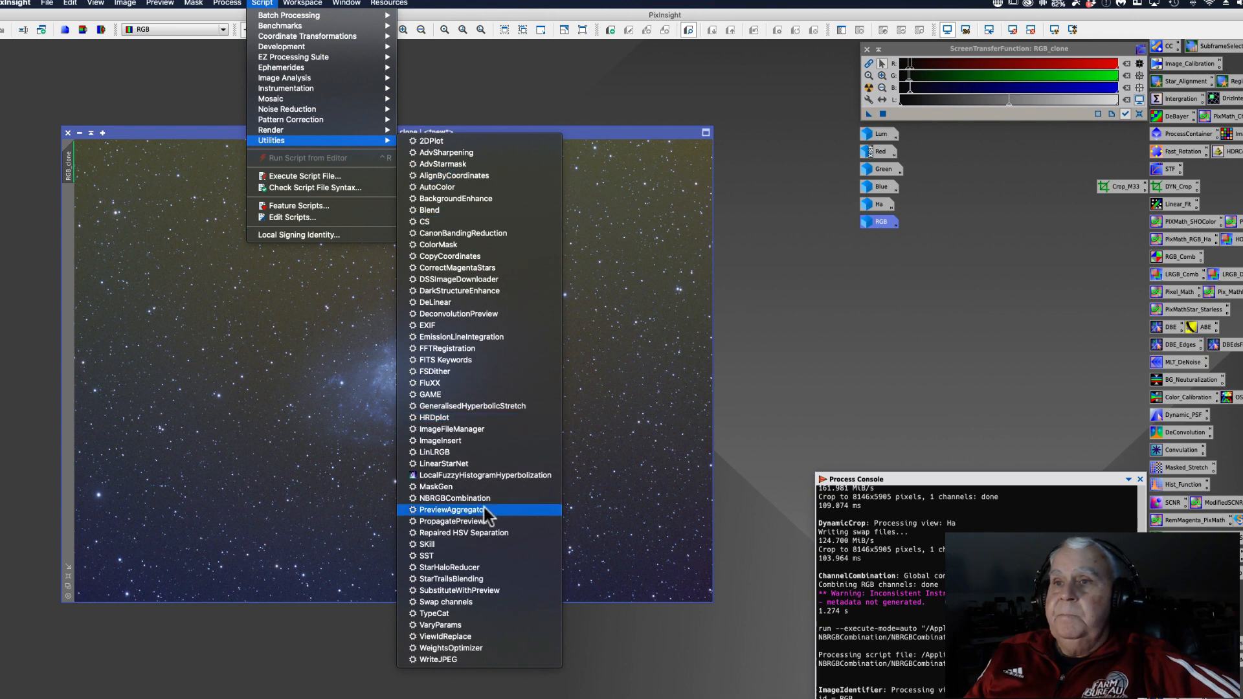
left_click(461, 498)
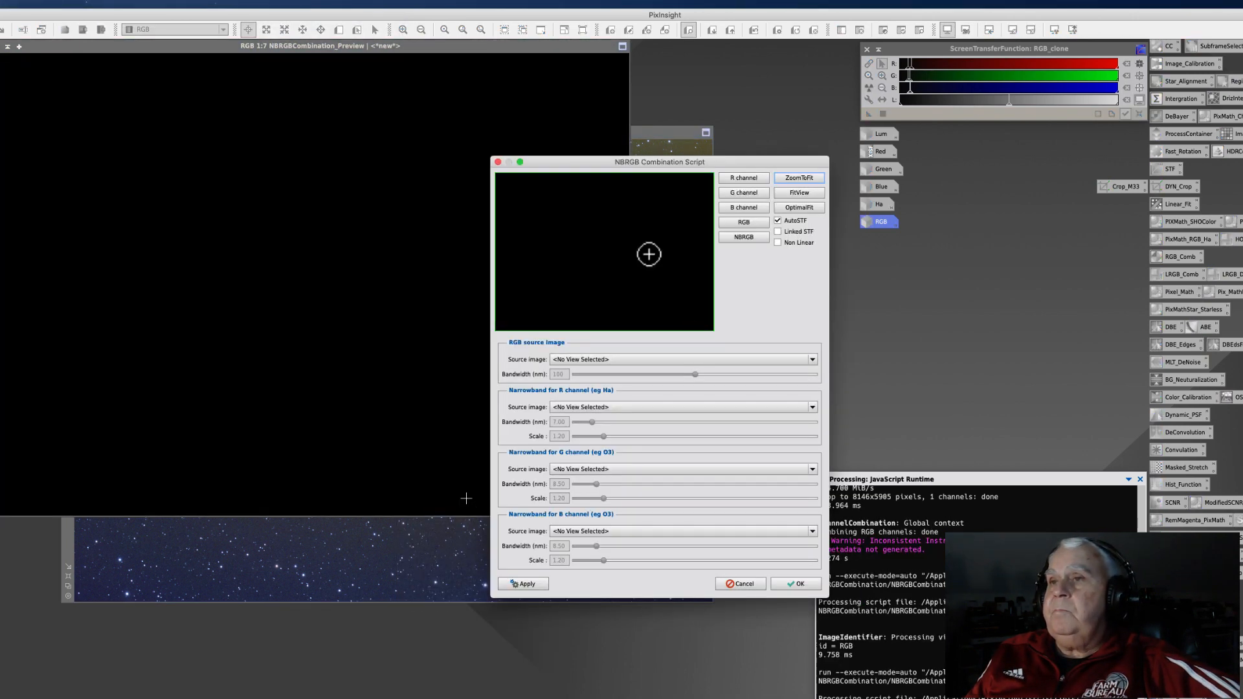
left_click_drag(567, 171, 651, 187)
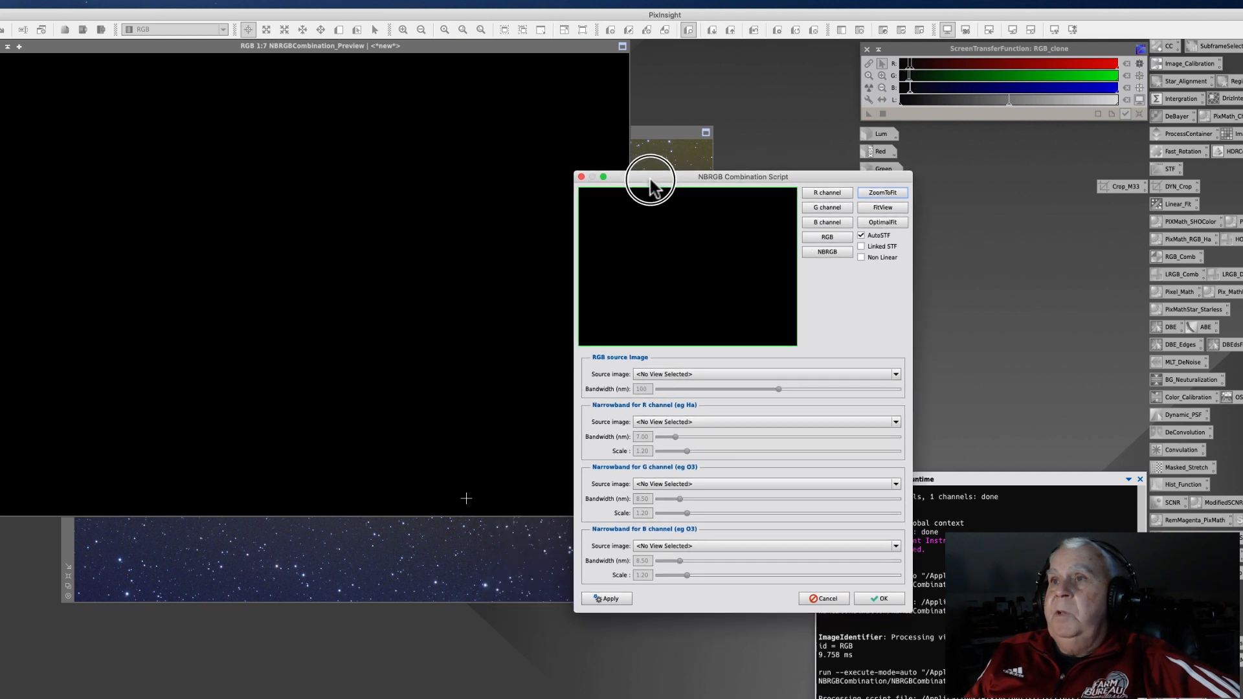
left_click(896, 375)
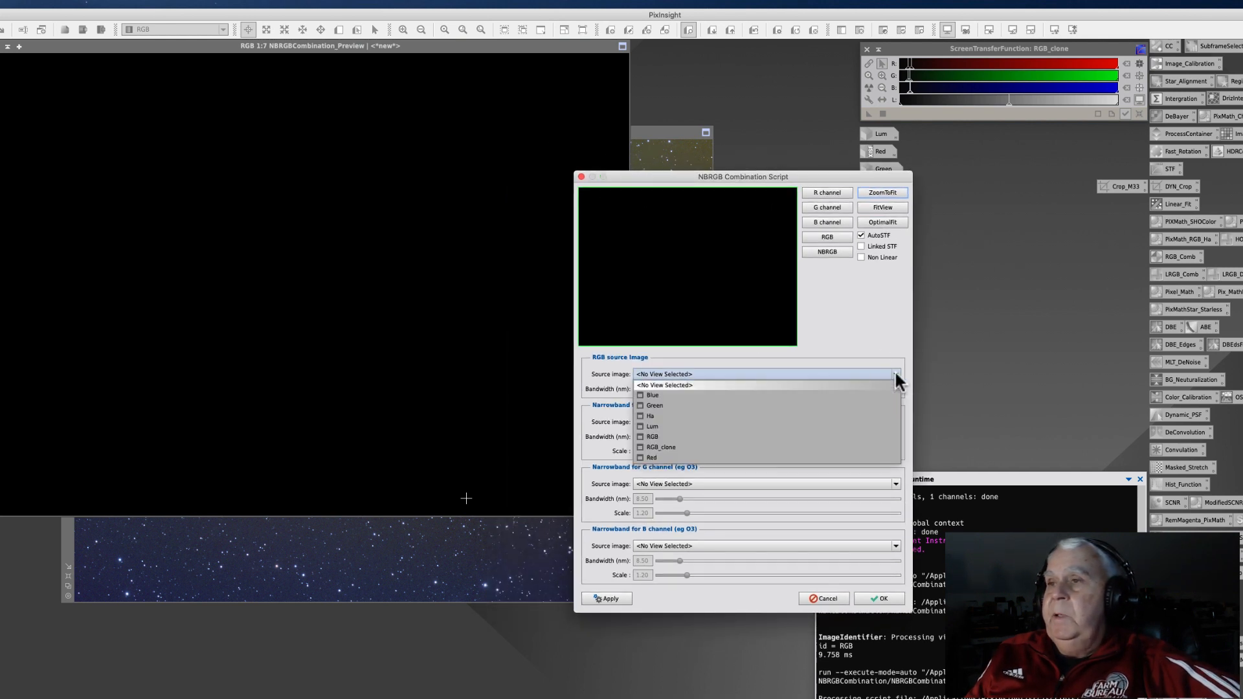
left_click(662, 447)
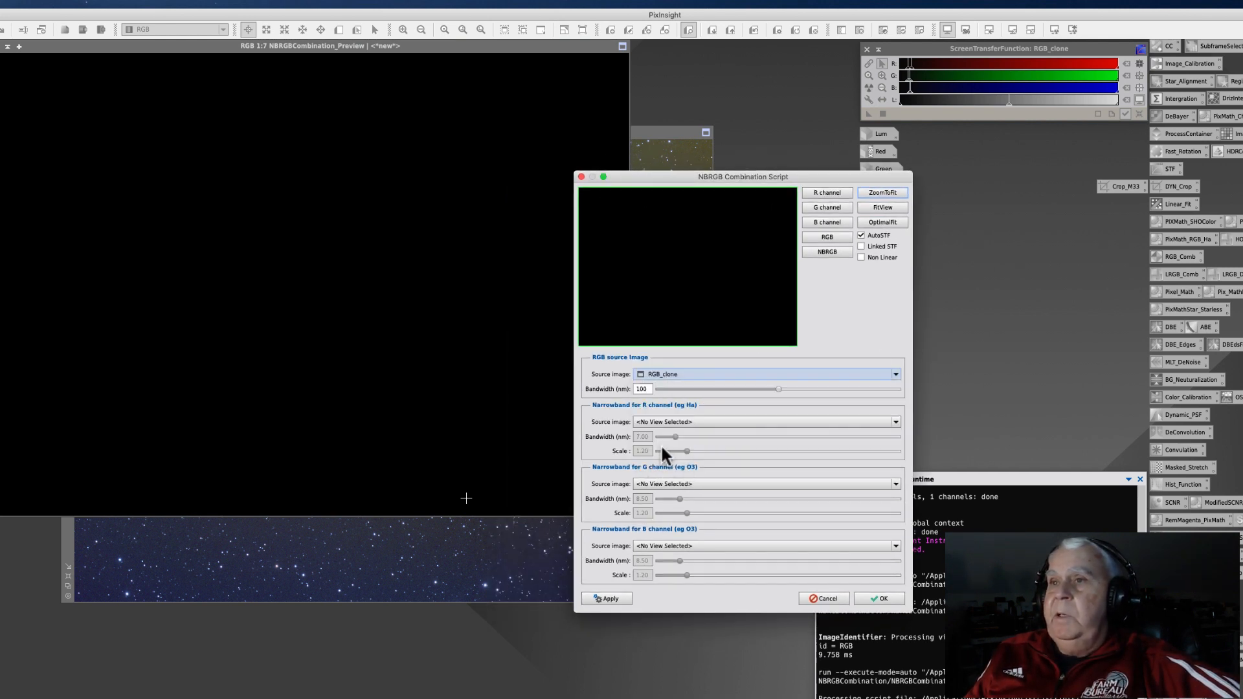
Step: Assign Ha as the narrowband source for the R channel and apply the combination
left_click_drag(623, 176, 649, 80)
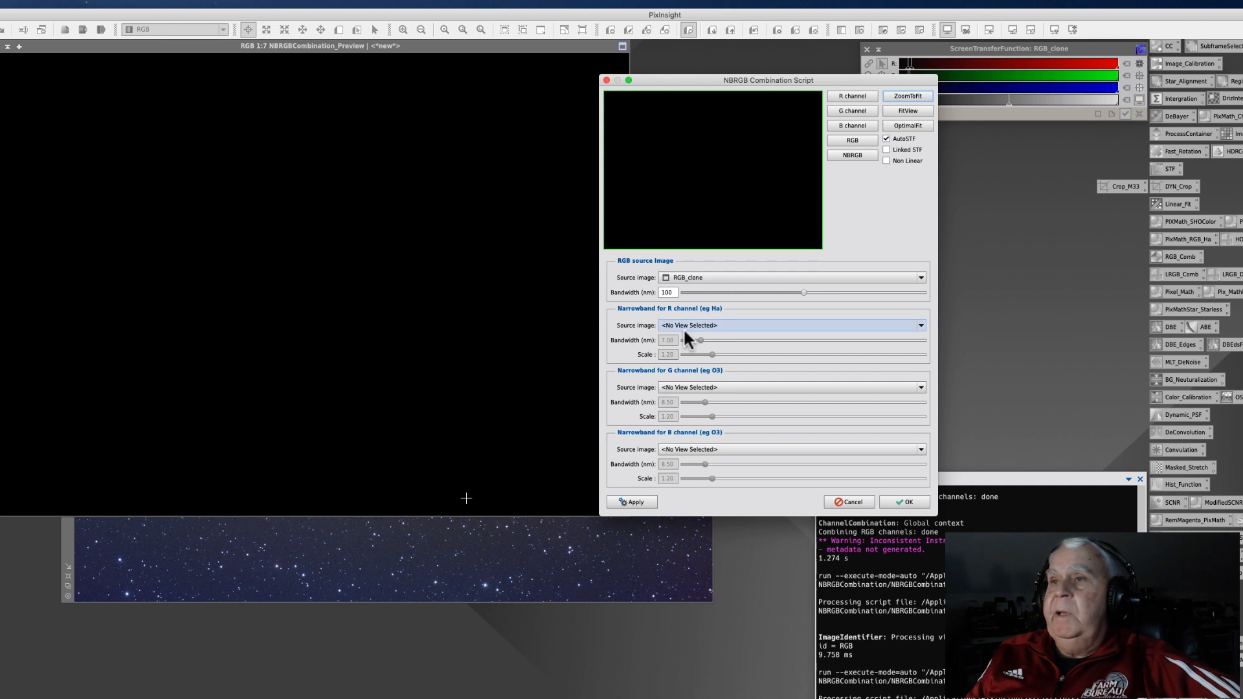
left_click(922, 325)
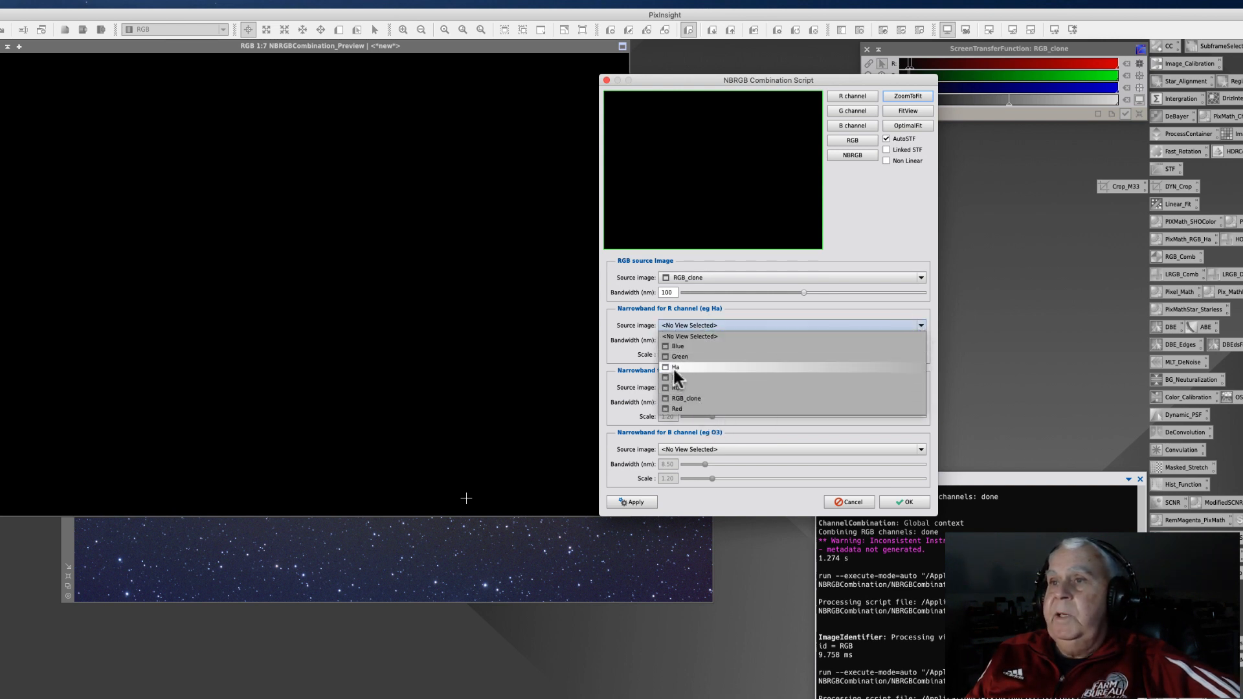
left_click(676, 366)
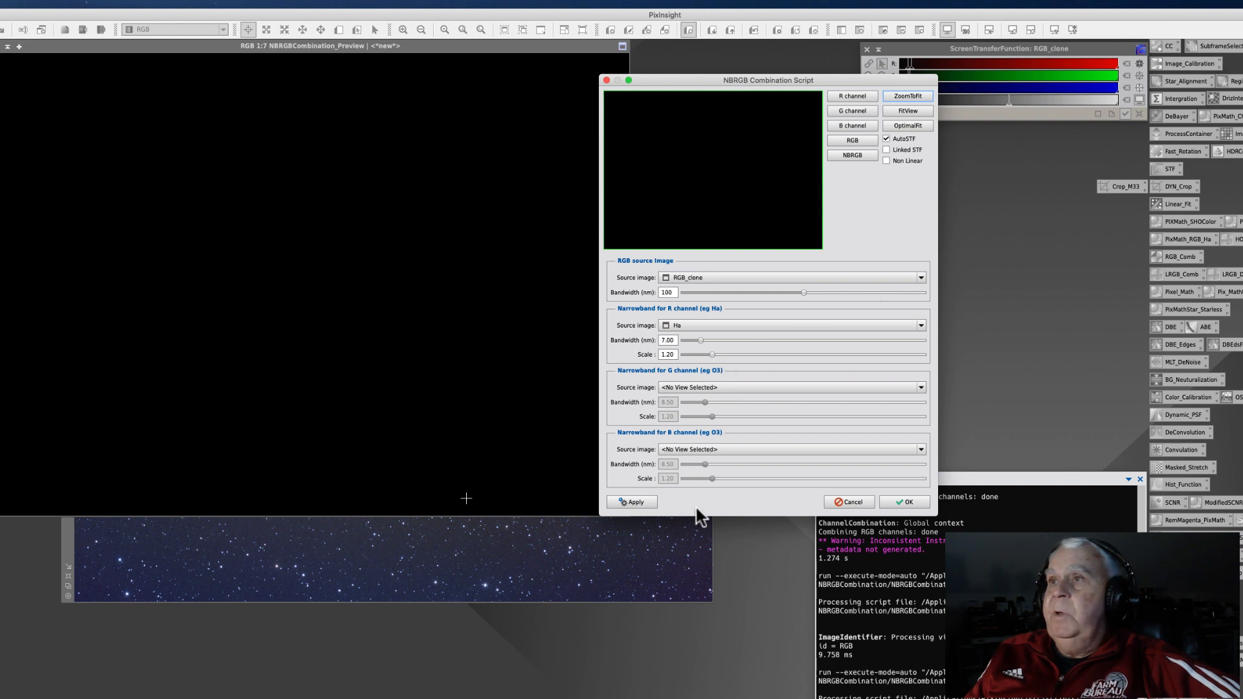
left_click(633, 502)
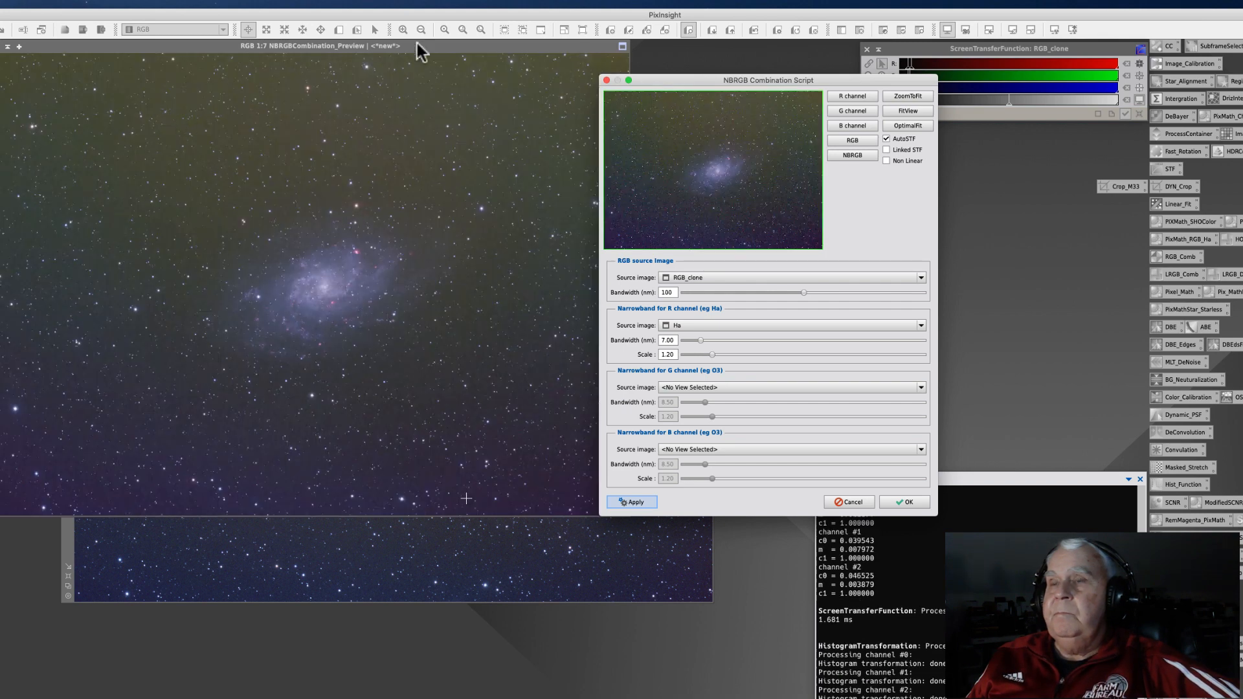
Step: Close the script dialog and the RGB_clone image, and move the NBRGBCombination image into the middle of the workspace
left_click(606, 80)
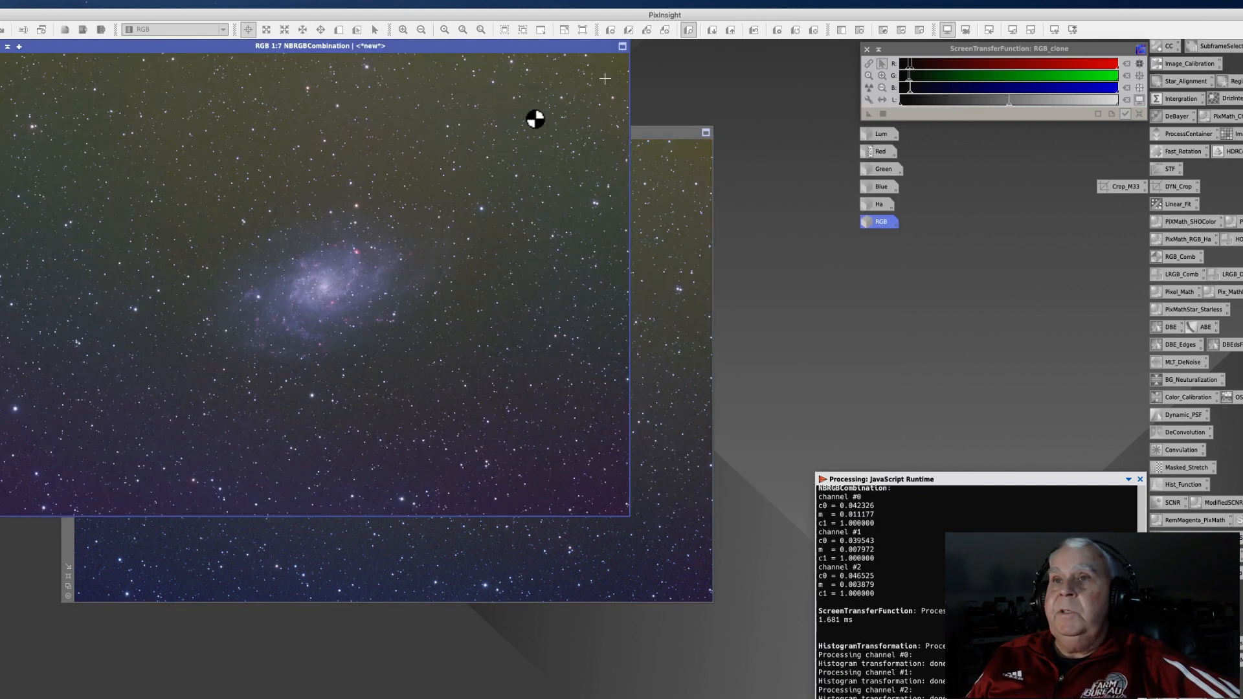
left_click(691, 195)
left_click_drag(133, 137, 336, 173)
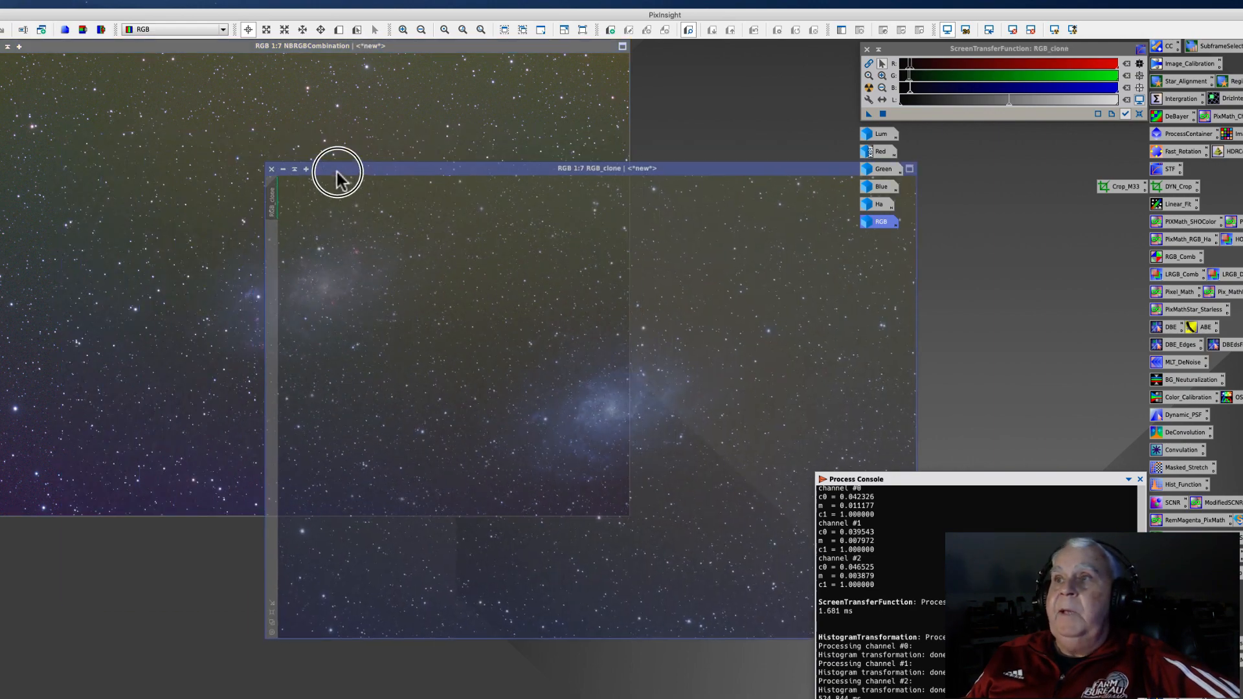
left_click(272, 169)
left_click_drag(101, 48, 256, 120)
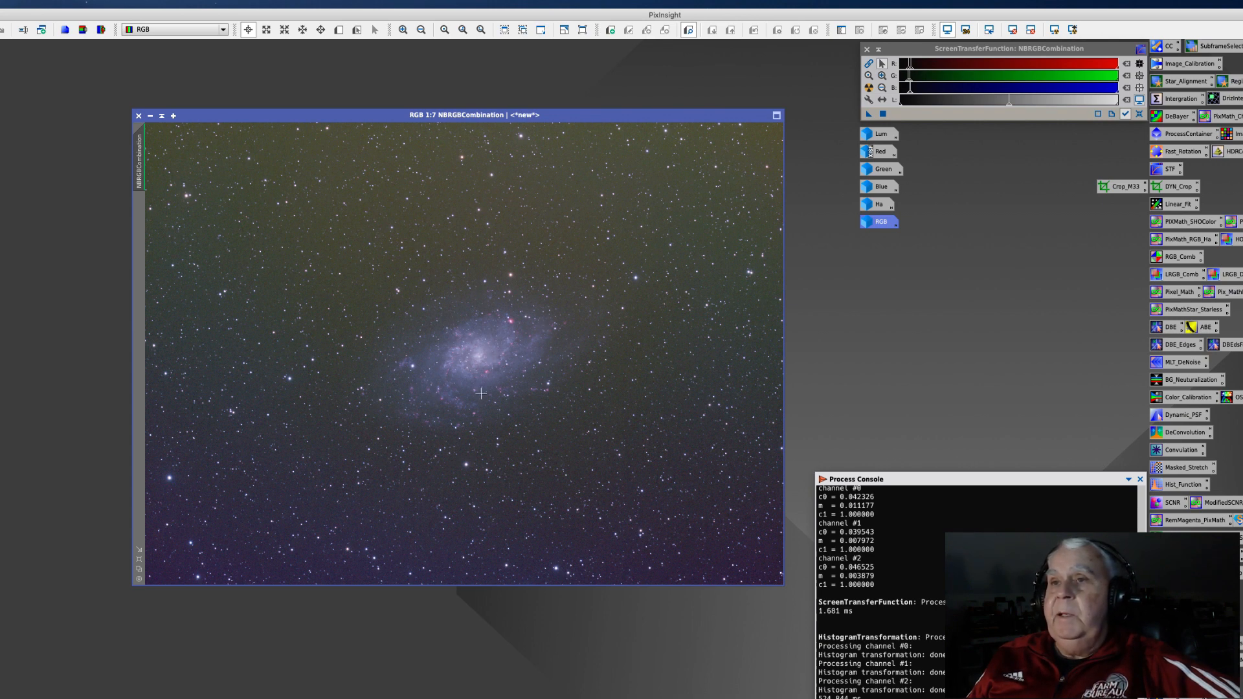
Step: Examine the Ha regions and spiral arm detail of the galaxy in the NBRGBCombination image at several zoom levels
scroll(483, 392, "up", 4)
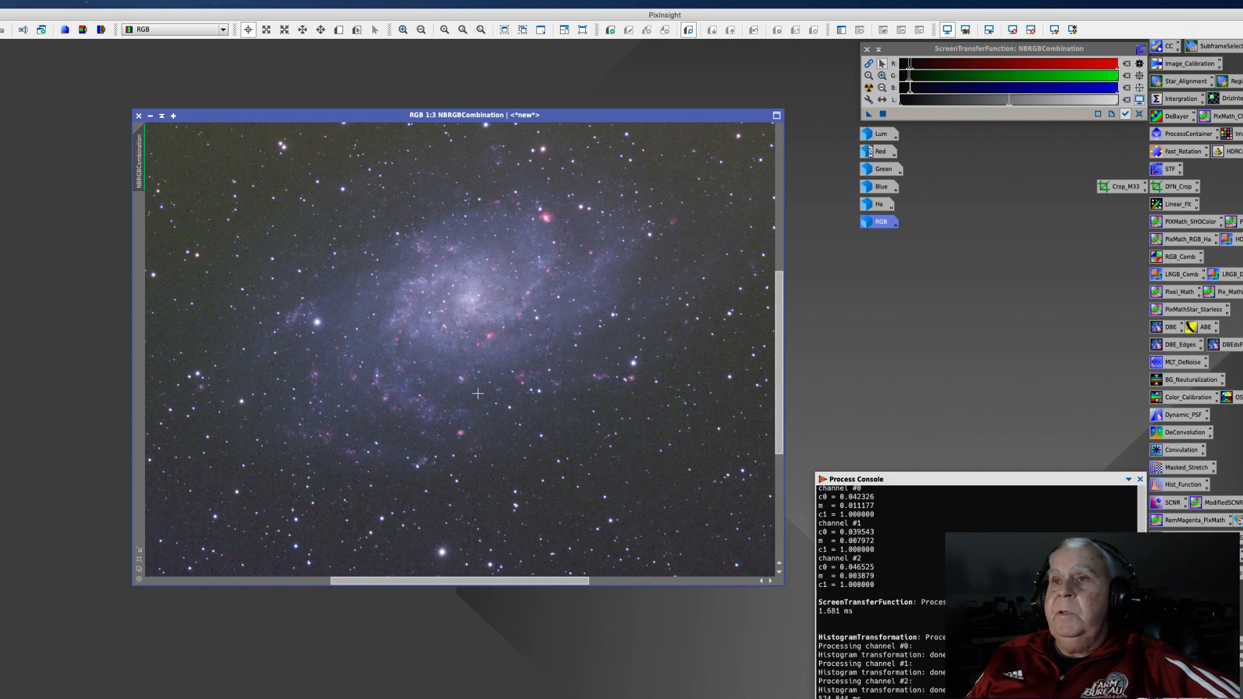
scroll(478, 393, "up", 1)
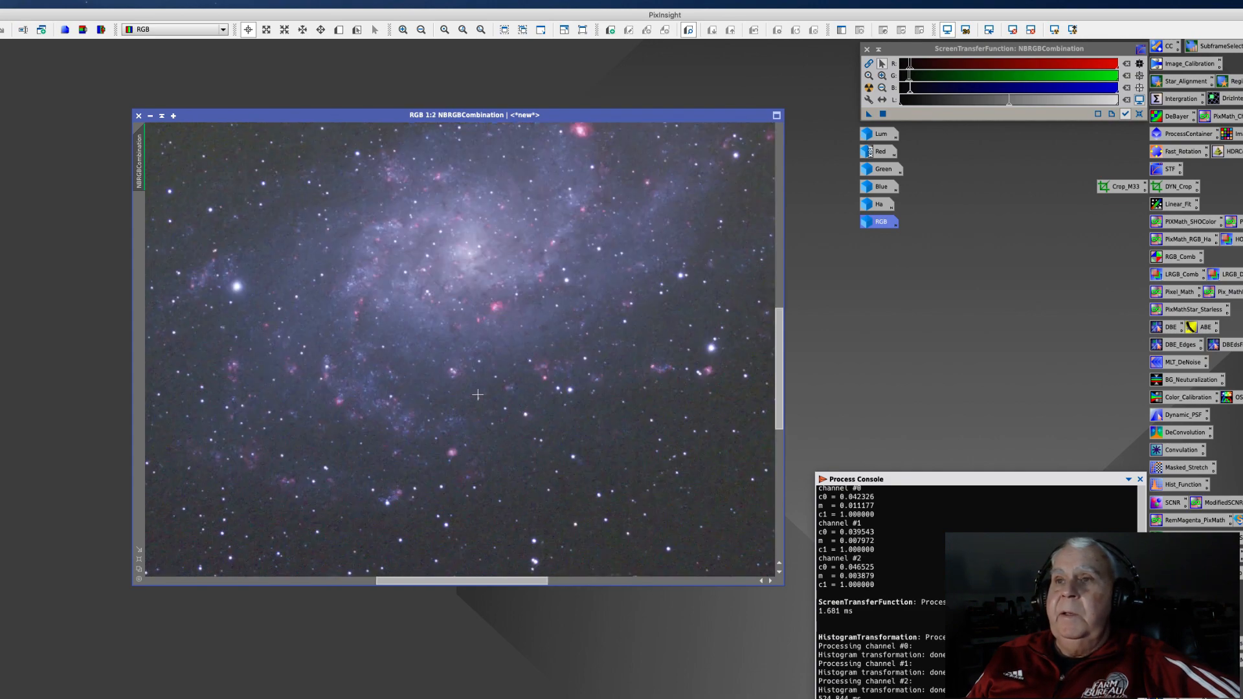
scroll(477, 394, "up", 1)
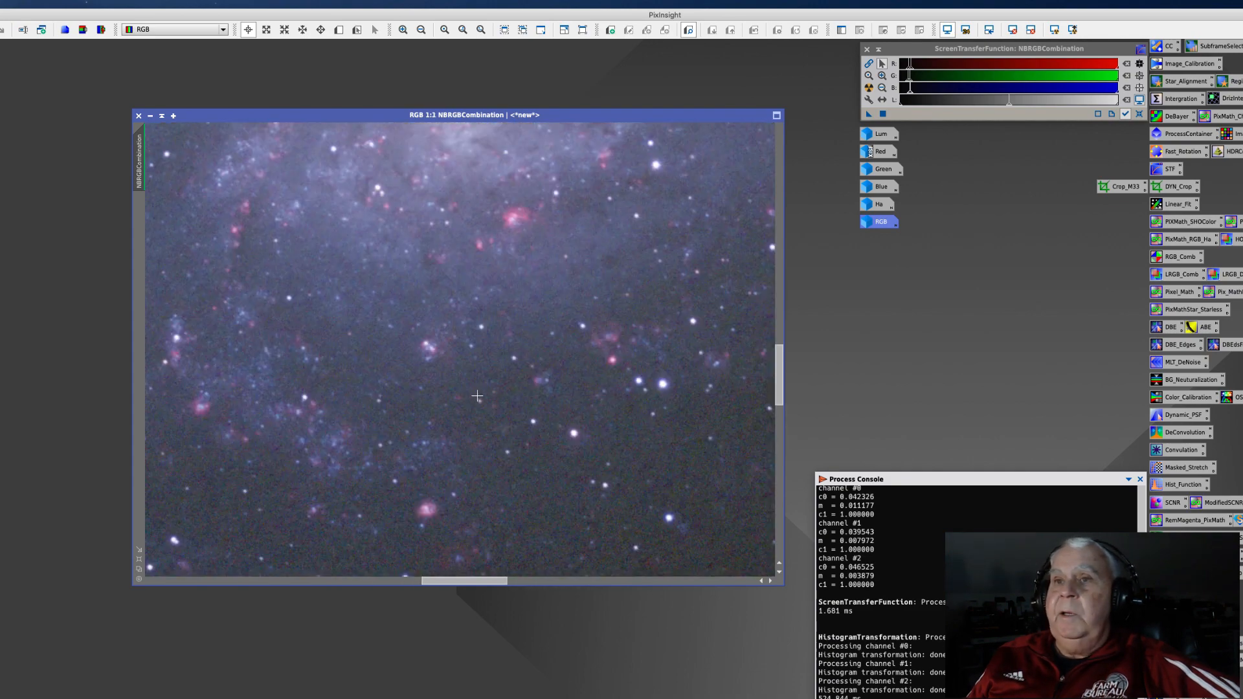
scroll(477, 395, "down", 2)
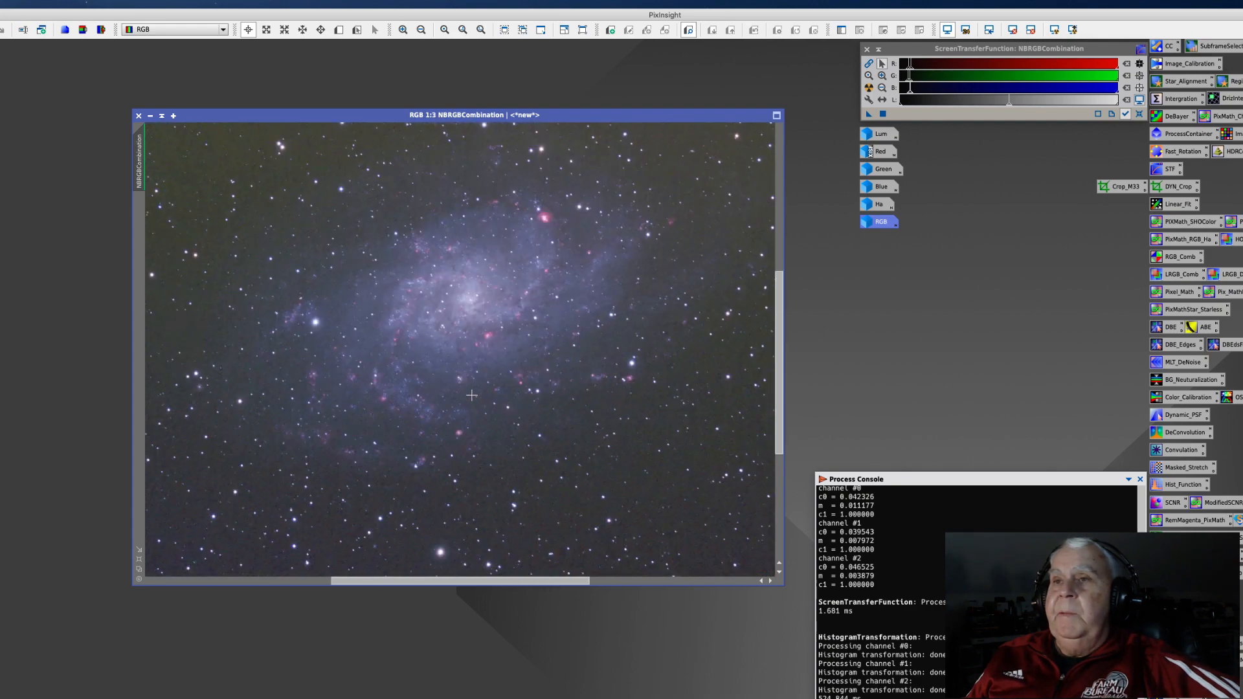
scroll(471, 395, "down", 1)
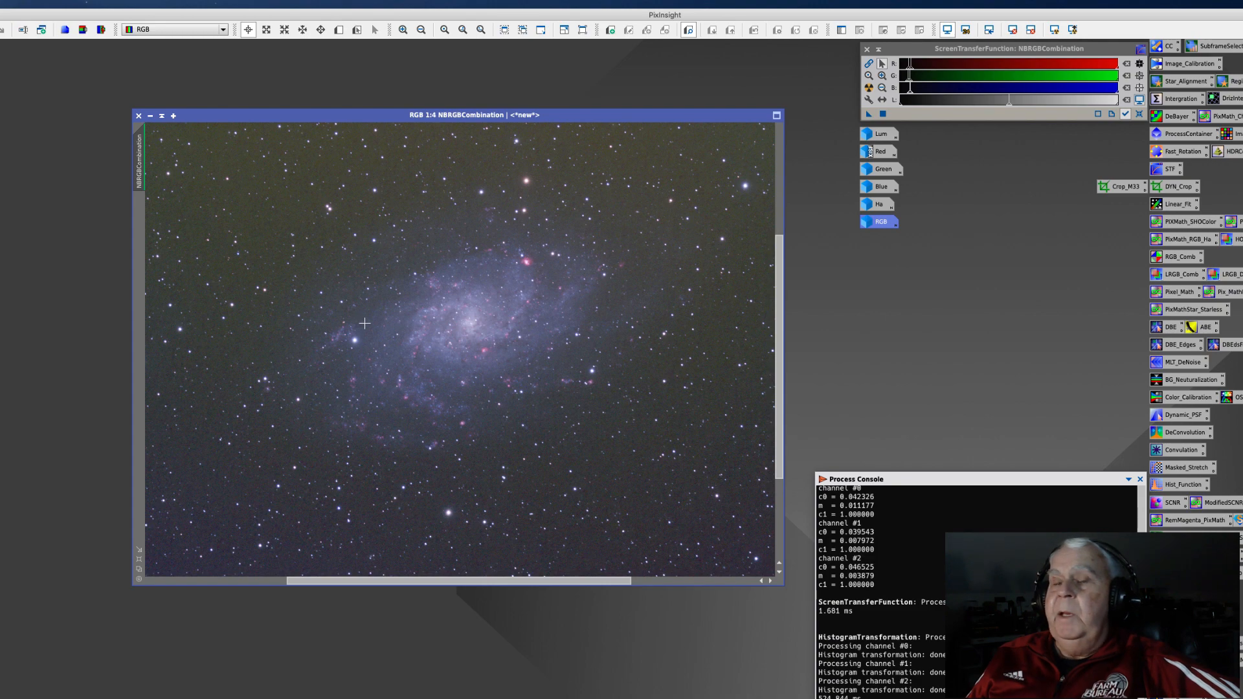
scroll(366, 324, "up", 1)
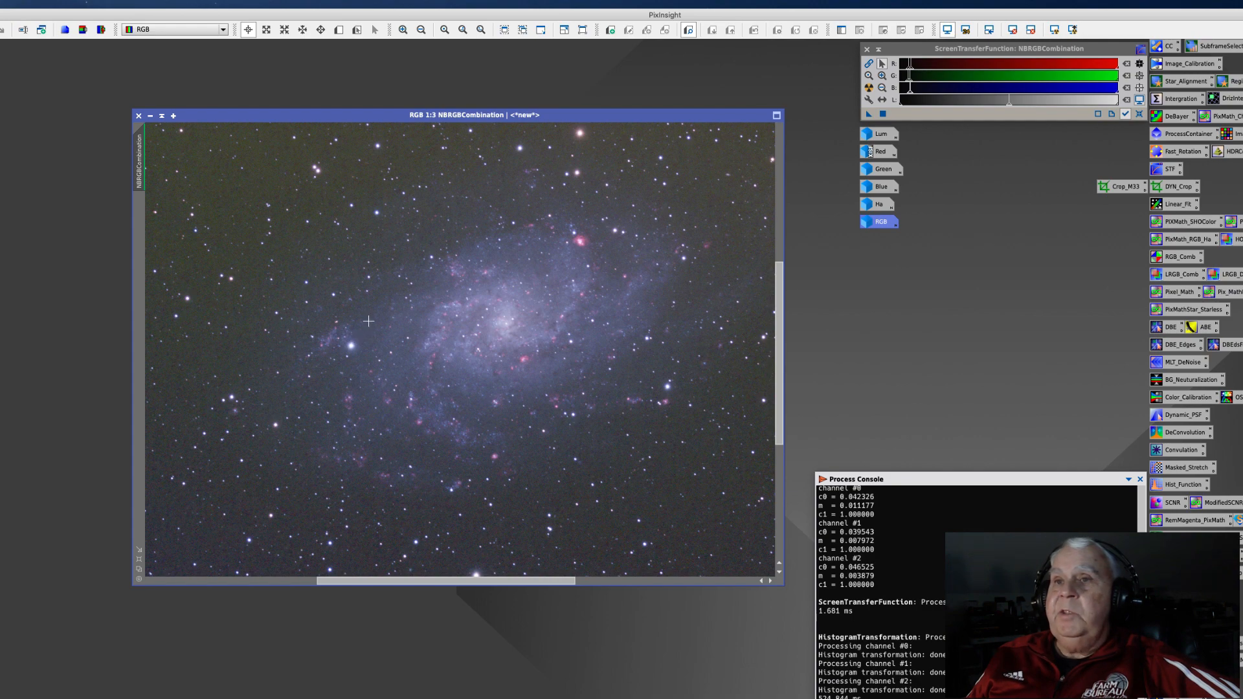
scroll(317, 330, "up", 1)
scroll(317, 331, "up", 1)
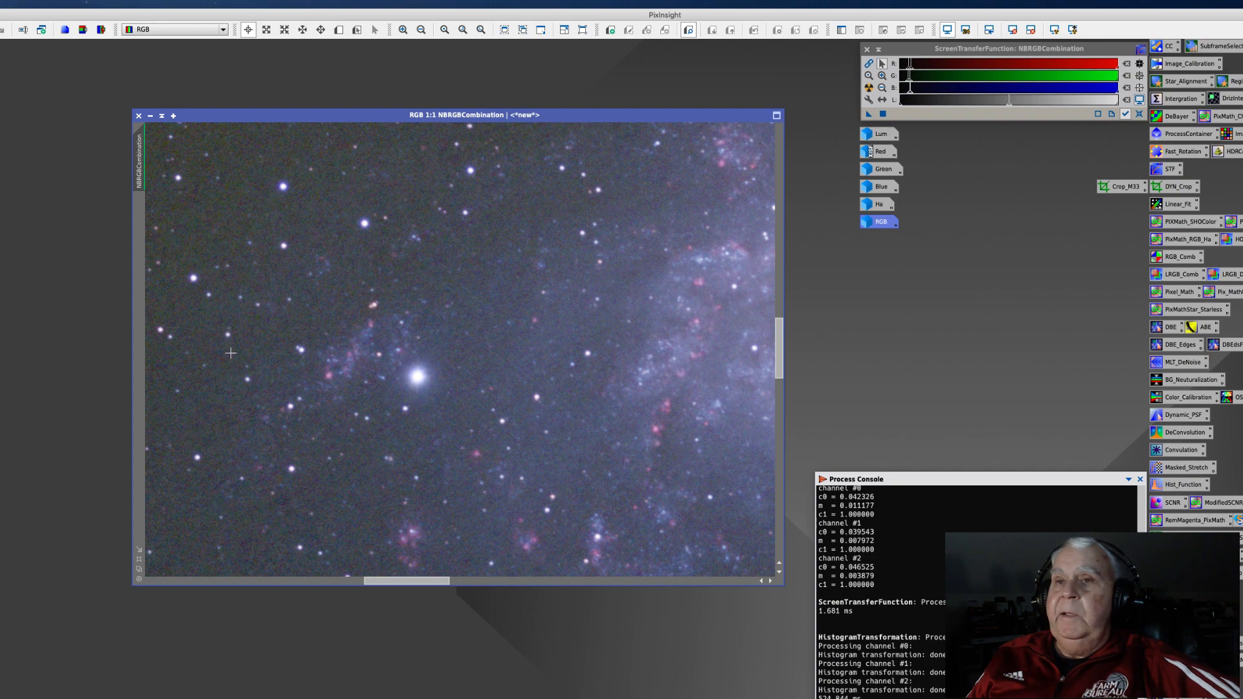
scroll(301, 314, "down", 2)
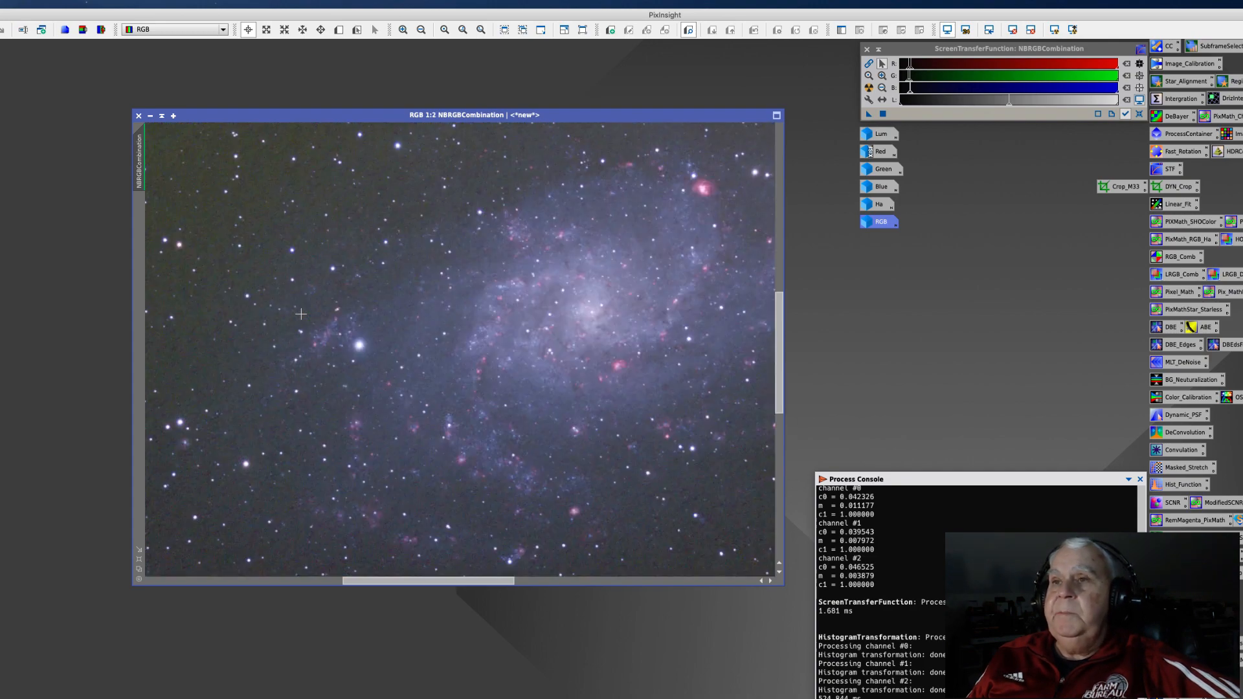
scroll(302, 314, "down", 1)
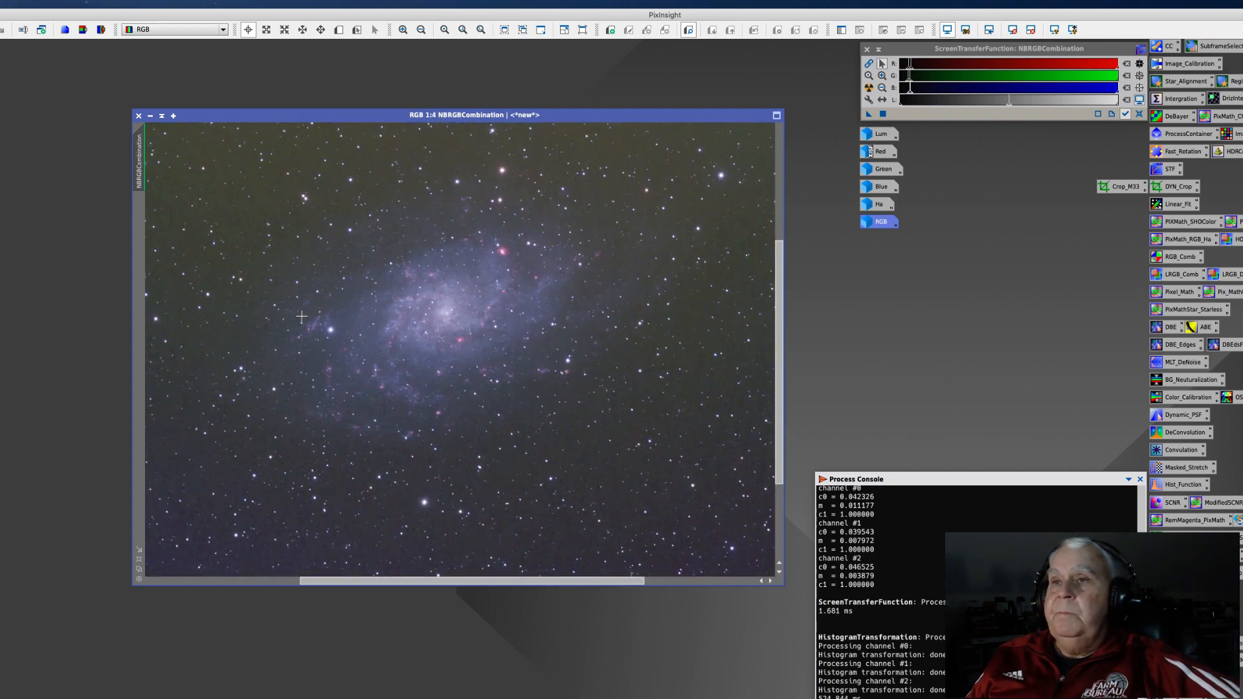
scroll(301, 317, "down", 1)
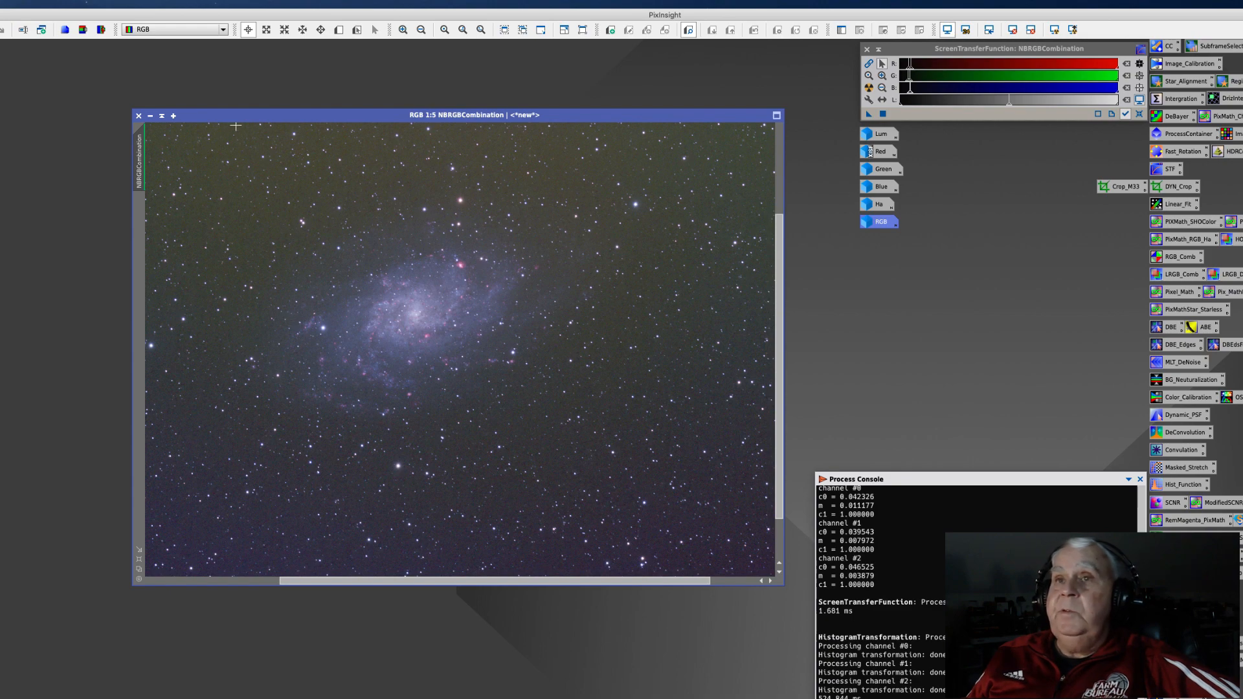
left_click_drag(242, 116, 219, 110)
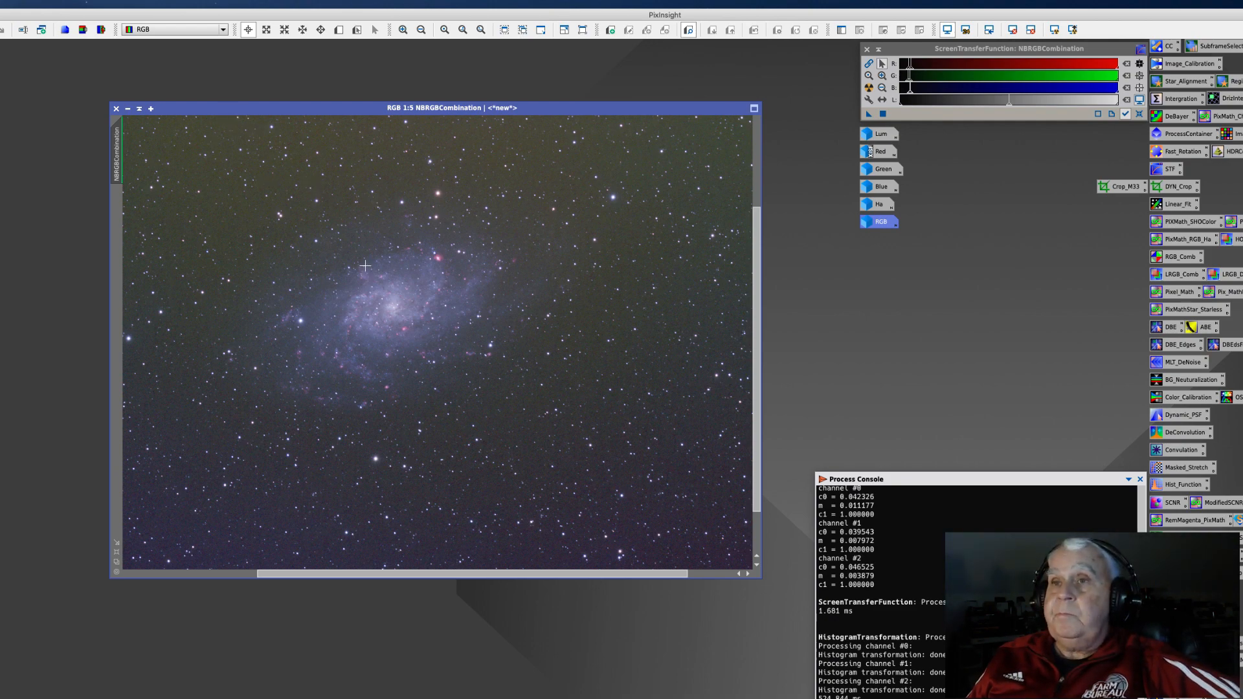
scroll(366, 266, "up", 1)
scroll(367, 269, "down", 4)
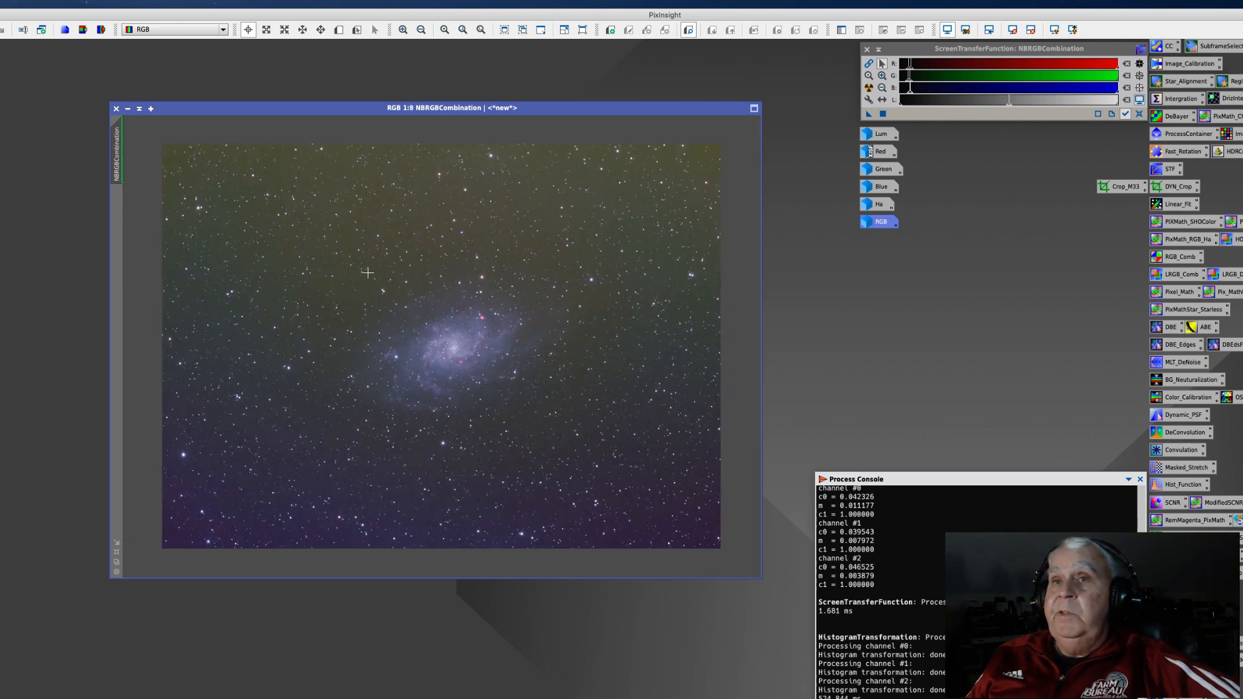
Step: Rename the NBRGBCombination image as RGB_Ha
right_click(112, 161)
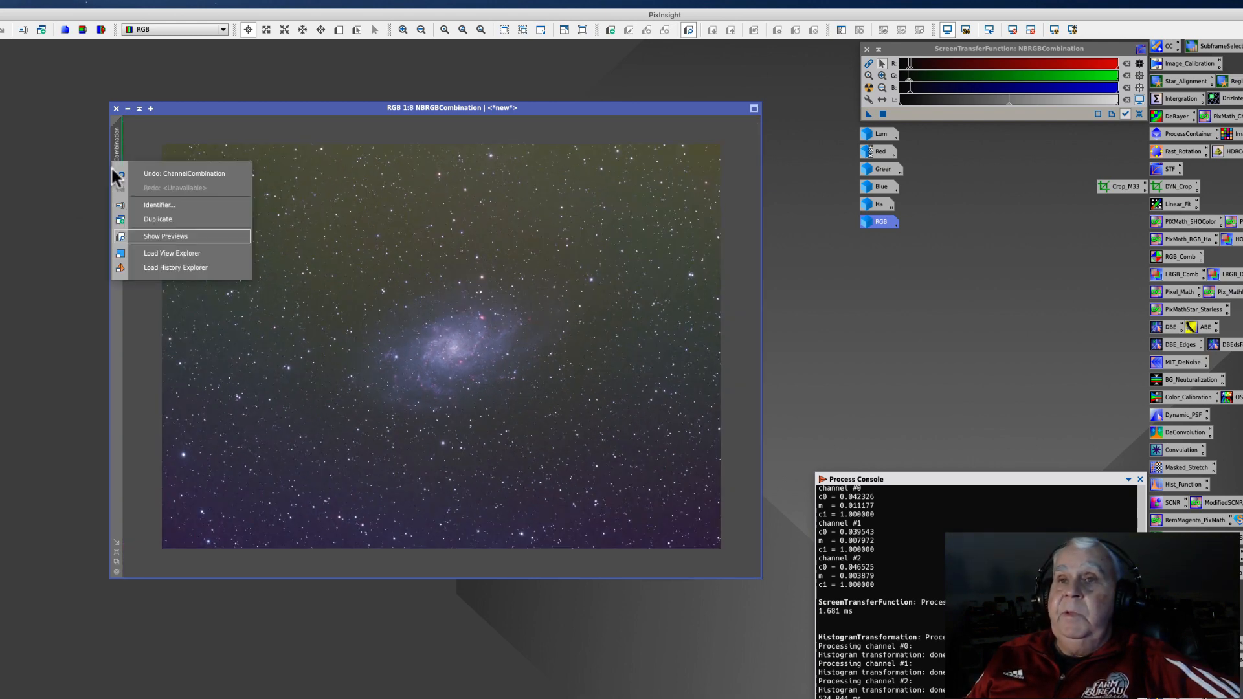
left_click(140, 206)
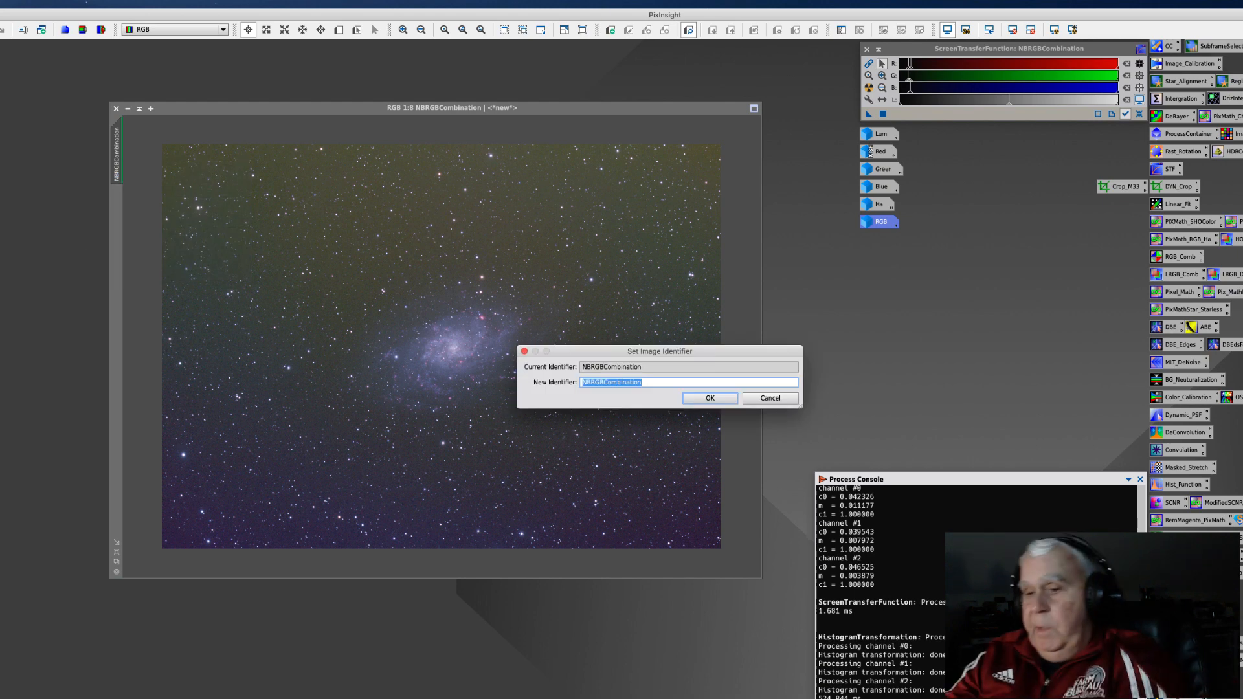
type("RGB_Ha")
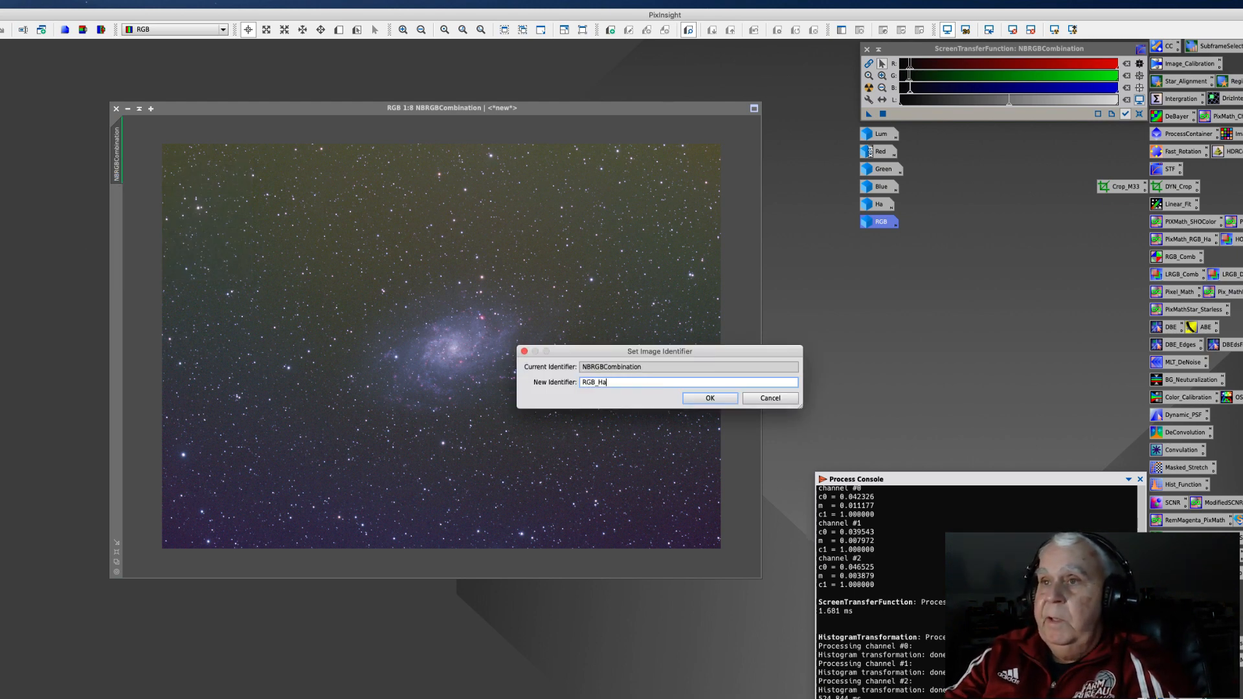
key("Return")
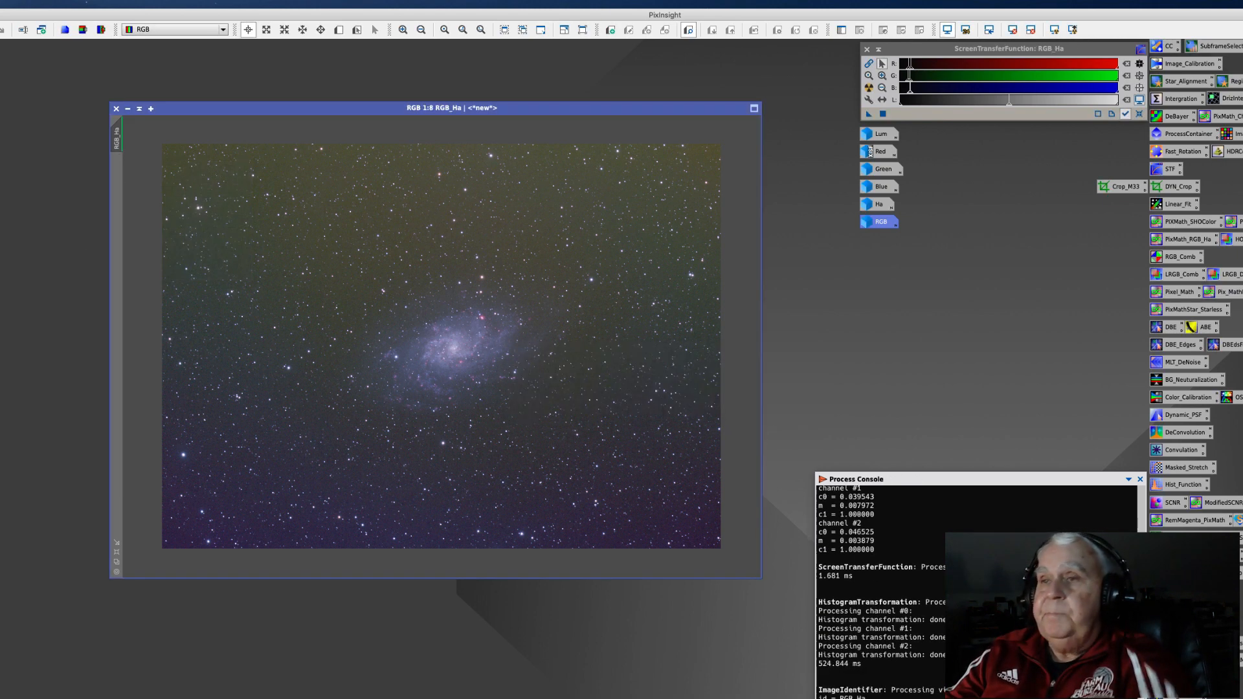
Step: Duplicate the RGB_Ha image, store the original as an icon below RGB, and reposition and enlarge the clone's window
left_click_drag(117, 139, 82, 148)
left_click(128, 108)
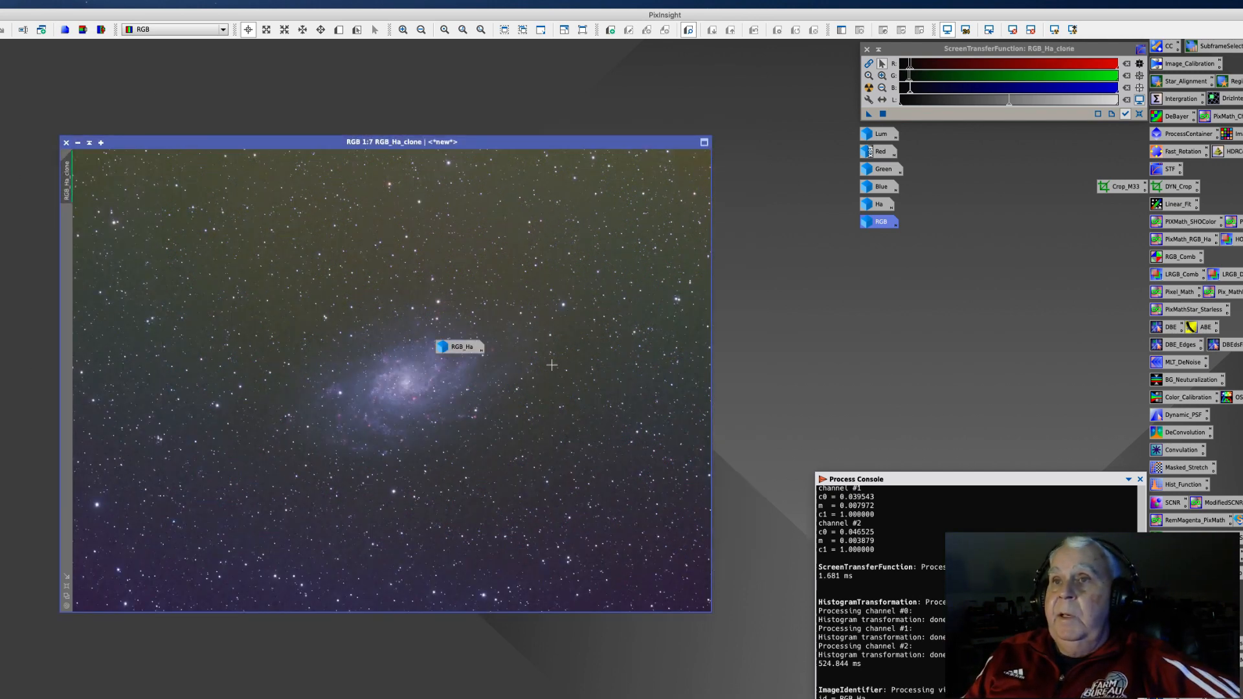
left_click_drag(458, 350, 882, 244)
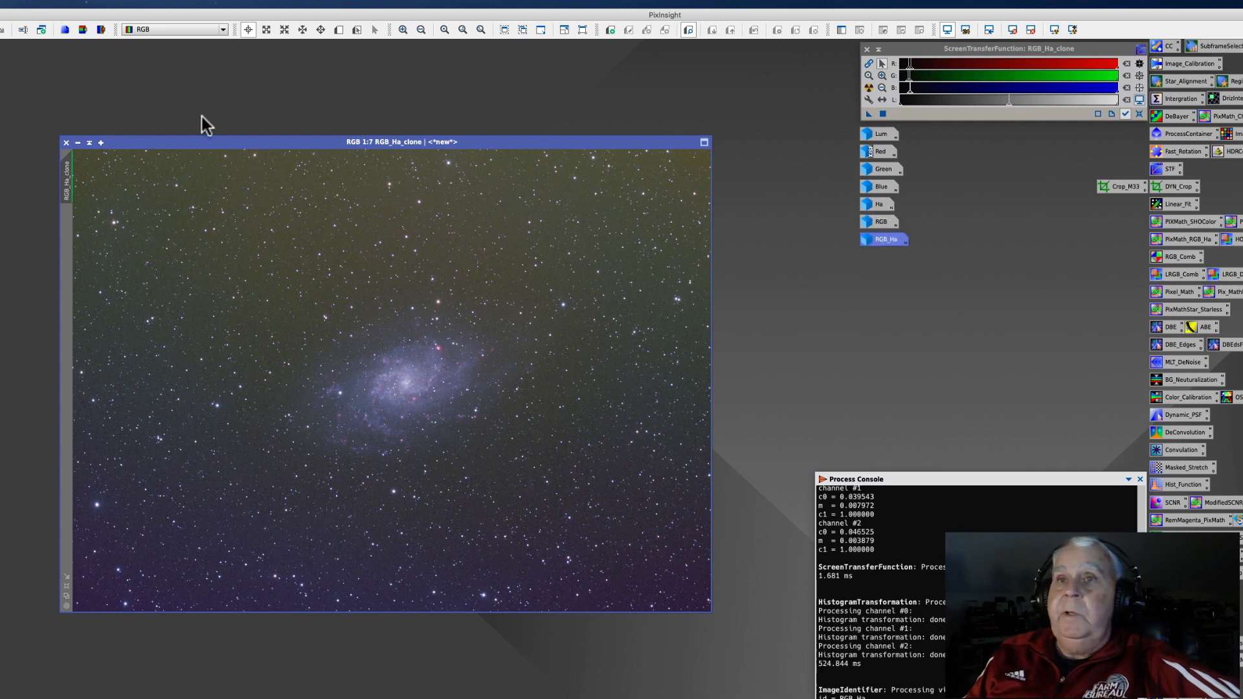
left_click_drag(216, 138, 213, 95)
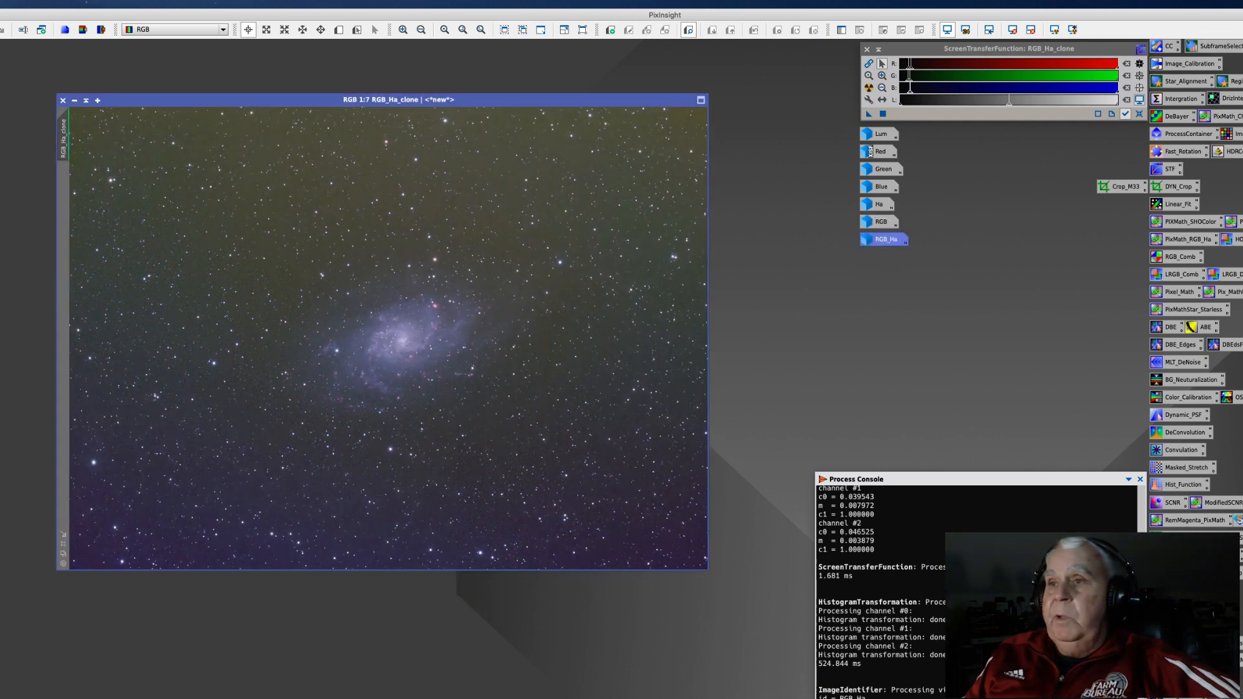
left_click_drag(709, 567, 795, 673)
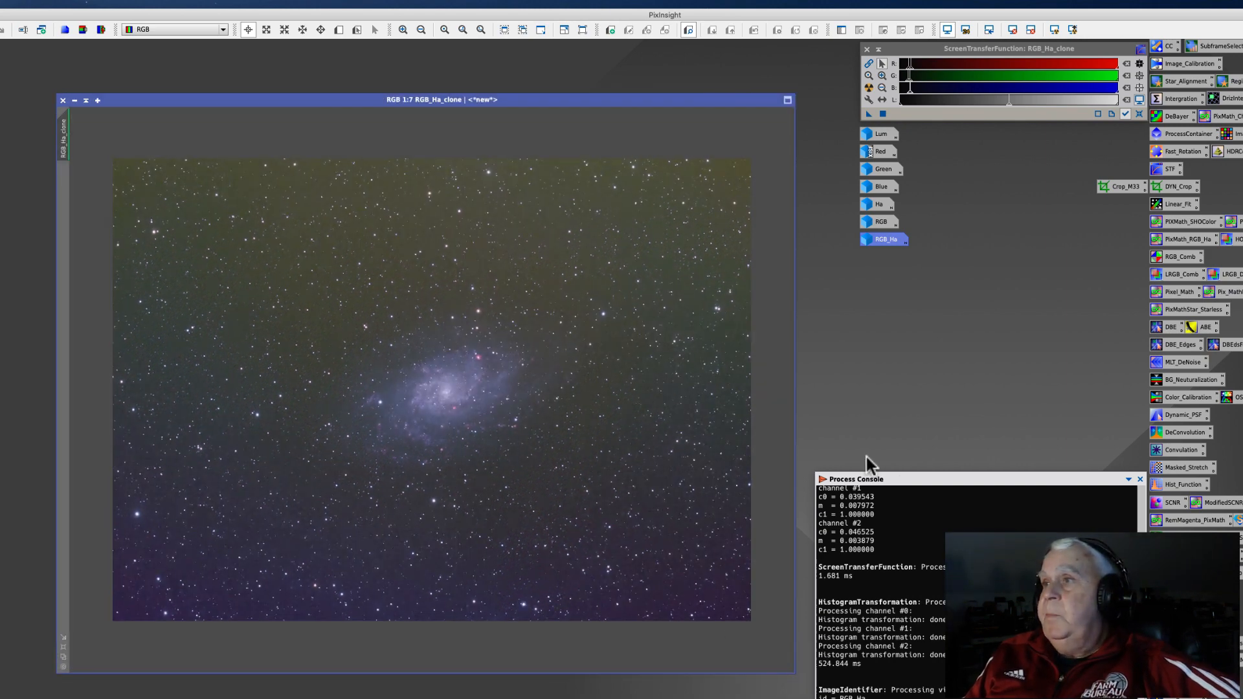
Step: Load the saved DBE_Edges background extraction on RGB_Ha_clone and resize all samples to the default sample radius of 255
double_click(1175, 344)
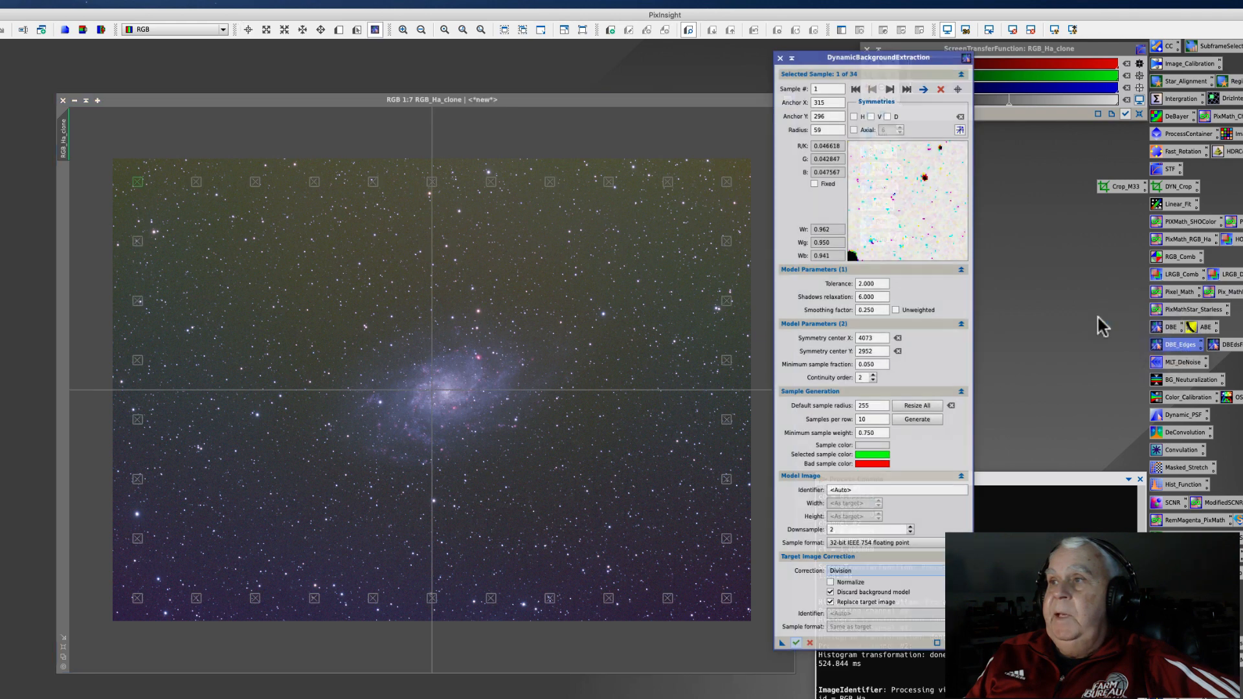
left_click_drag(805, 57, 680, 52)
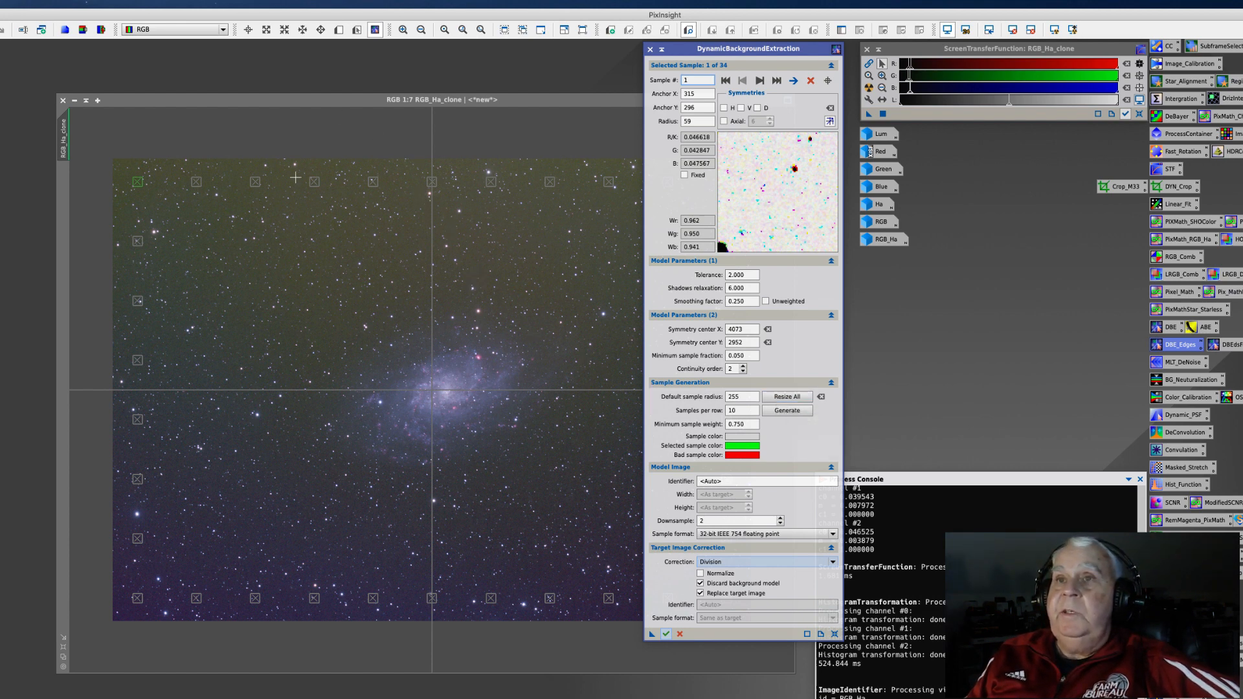
left_click(787, 396)
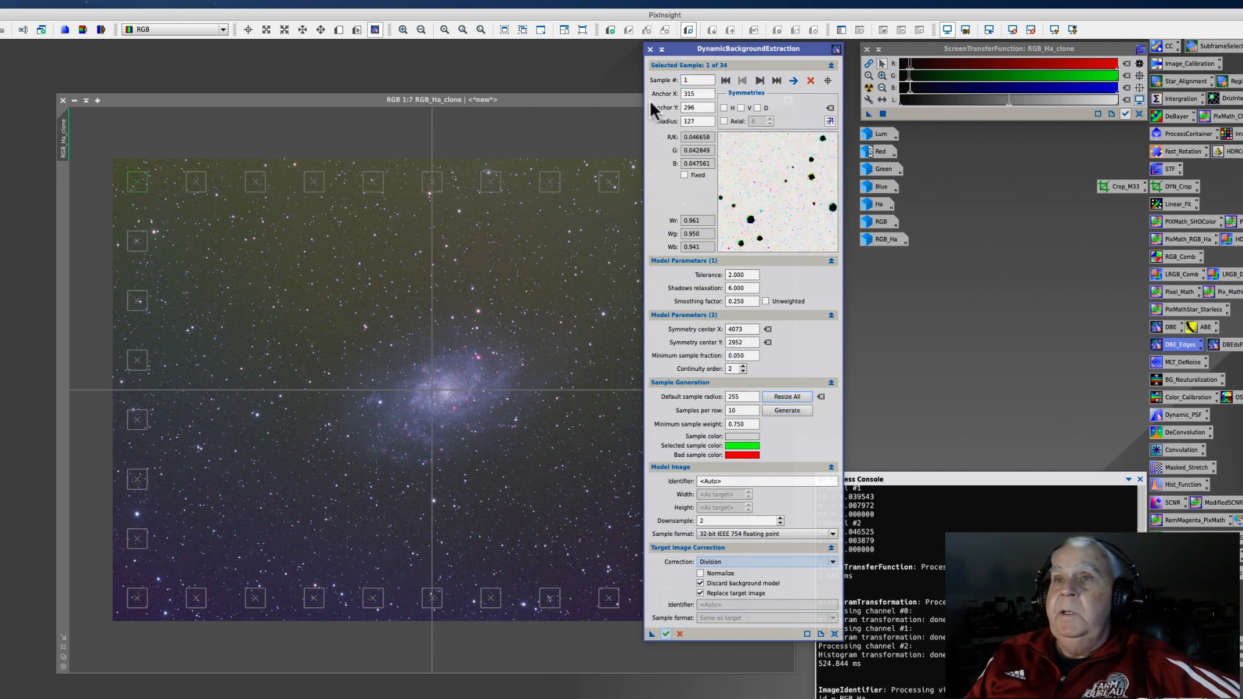
left_click_drag(667, 57, 815, 60)
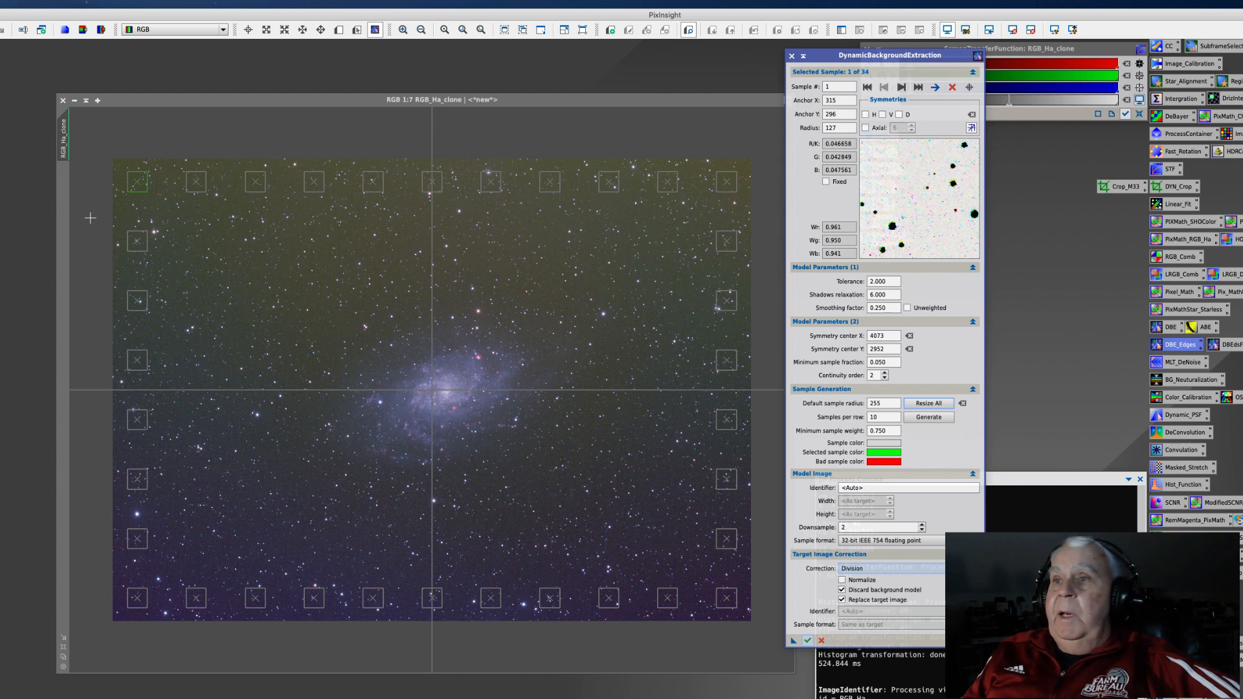
Step: Move the background samples along the image borders outward, close to the edges and corners of RGB_Ha_clone
left_click_drag(139, 185, 125, 169)
left_click_drag(196, 182, 202, 169)
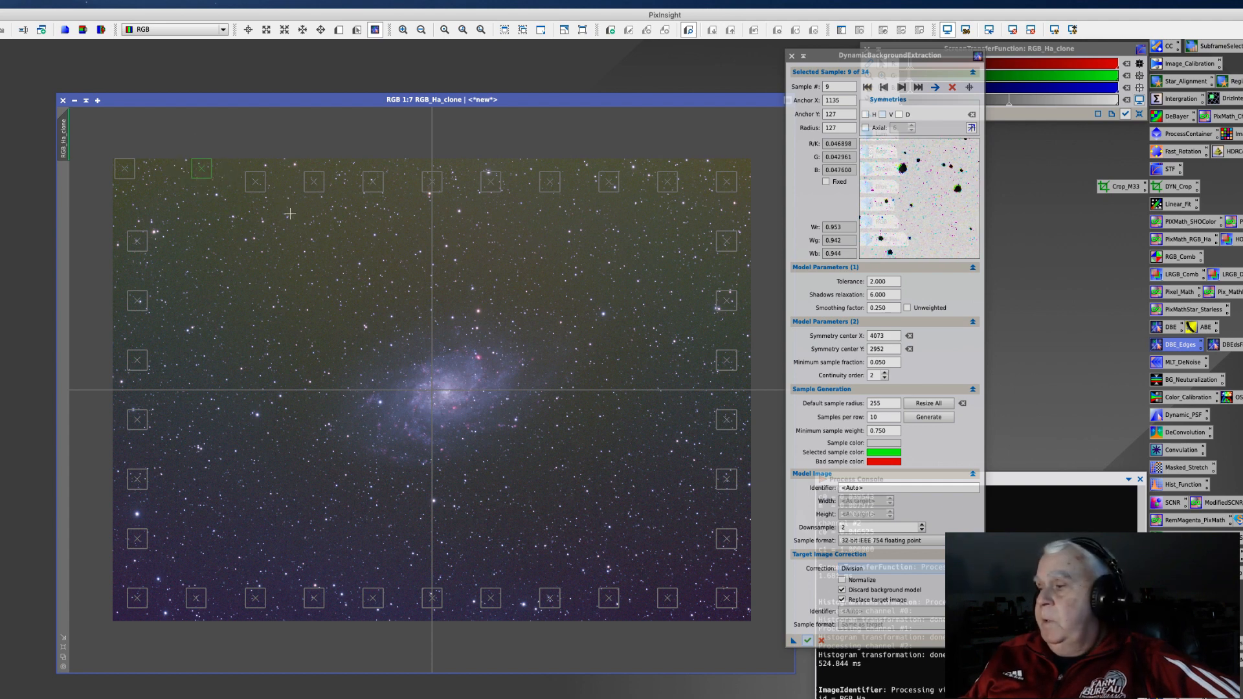
left_click_drag(310, 179, 308, 163)
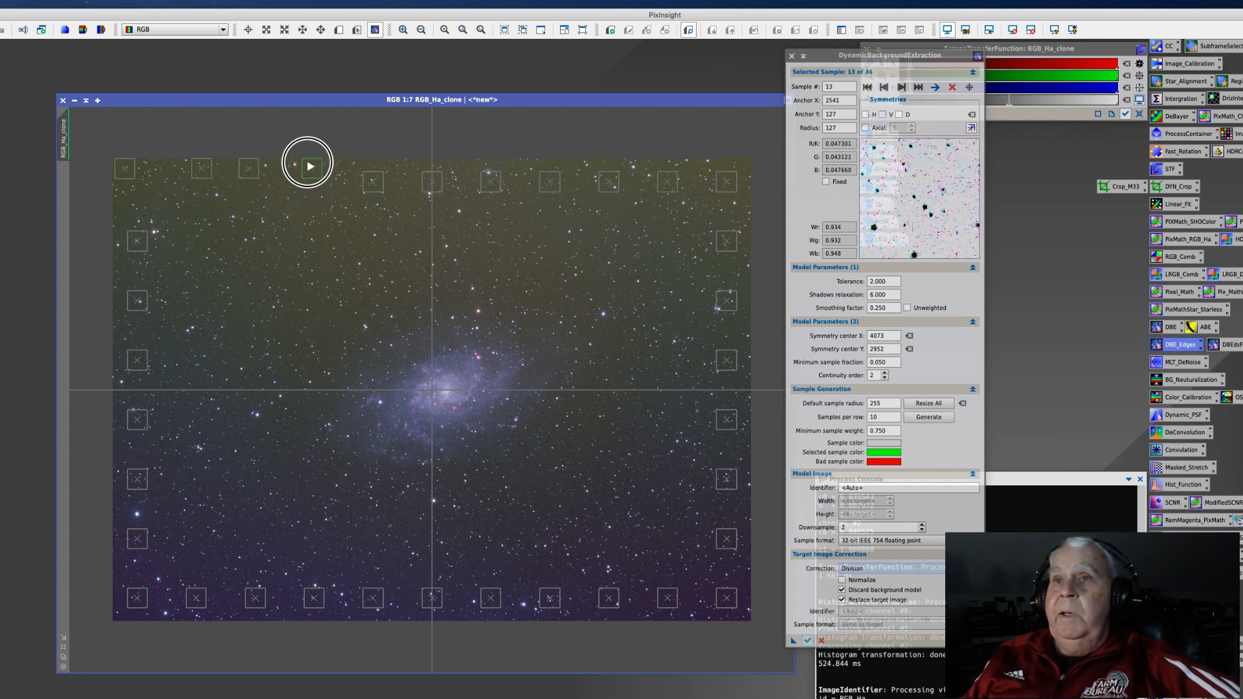
left_click_drag(374, 185, 738, 170)
left_click_drag(725, 241, 744, 249)
left_click_drag(732, 312, 743, 307)
left_click_drag(726, 369, 740, 361)
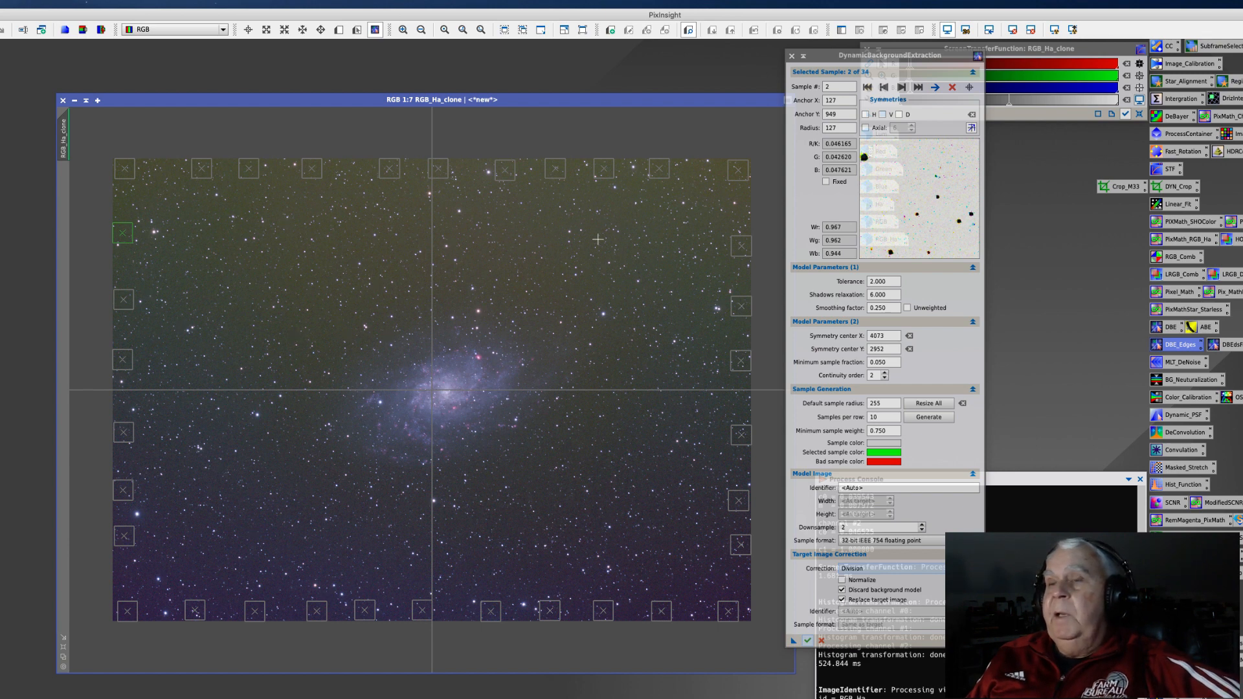
Step: Add four background samples around the galaxy, one per quadrant, and move the upper-right one closer to the galaxy
left_click(645, 260)
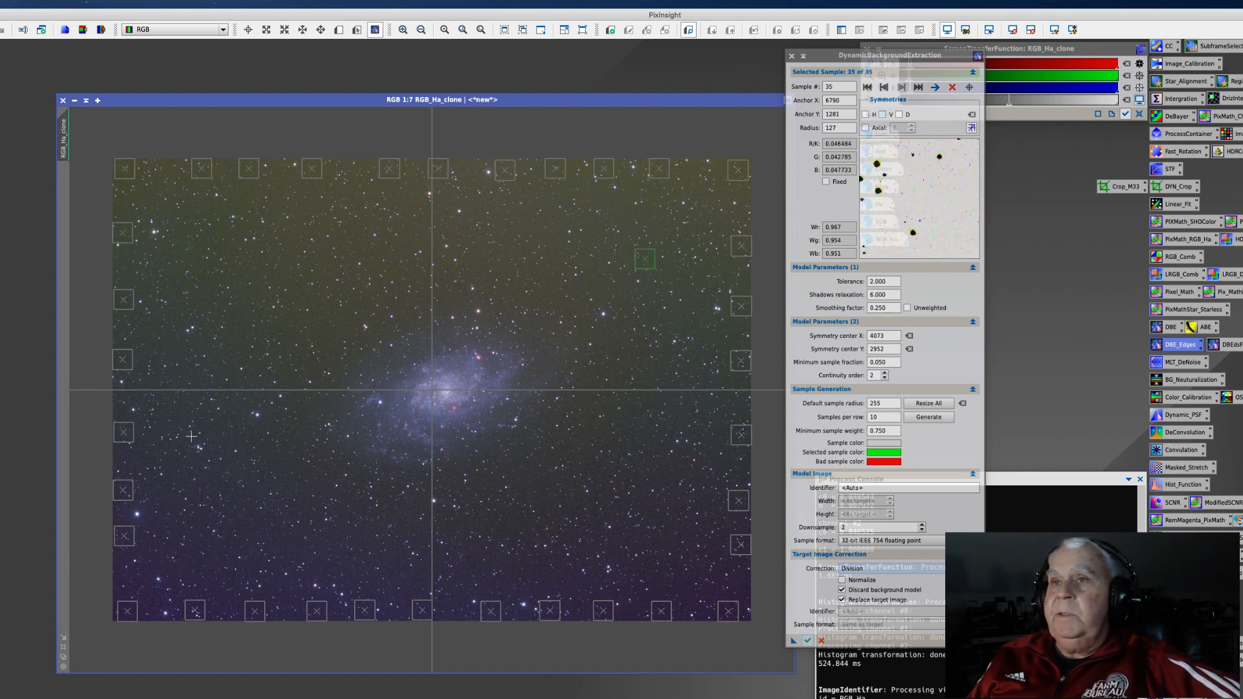
left_click(285, 299)
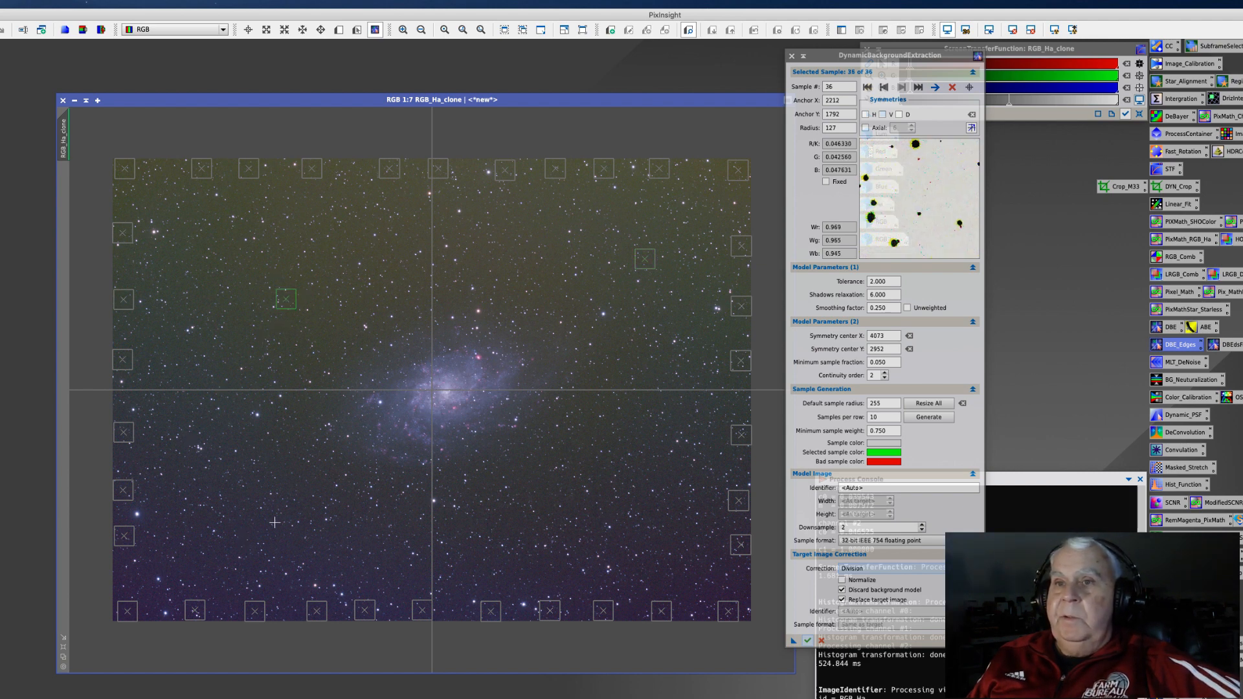
left_click(283, 504)
left_click(611, 496)
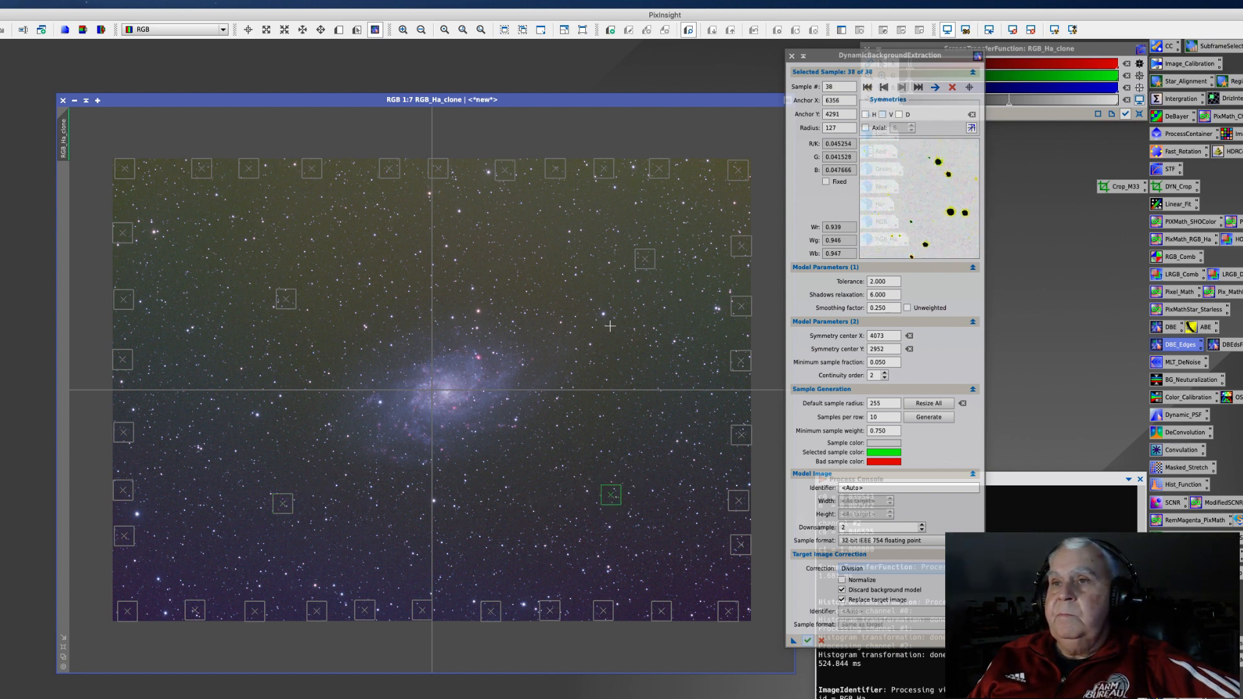
left_click_drag(648, 255, 588, 295)
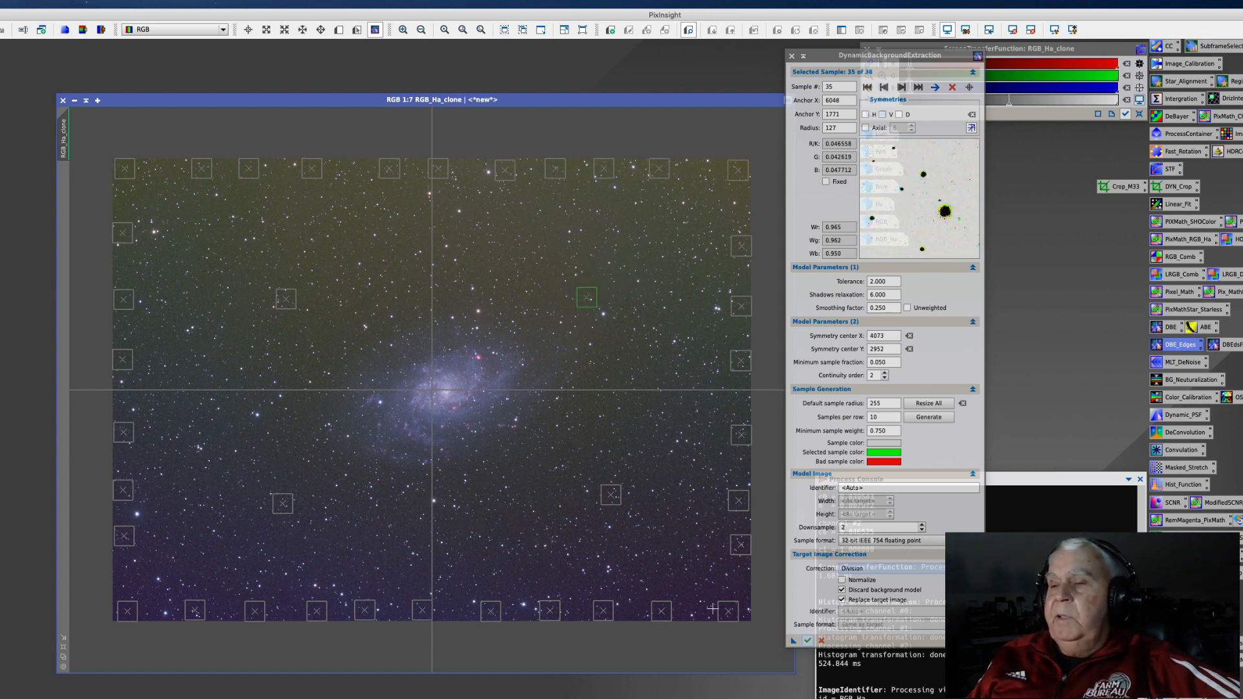
Step: Save the current DynamicBackgroundExtraction settings as a process icon named DBE_M33
left_click_drag(794, 640, 628, 698)
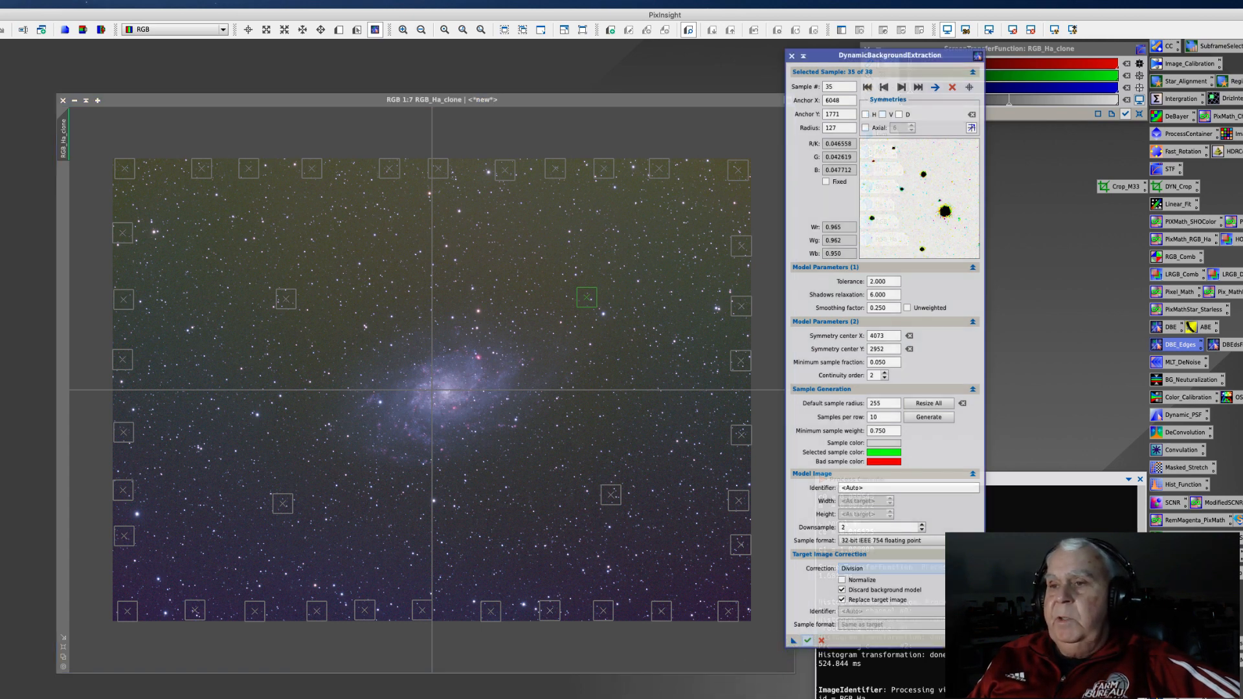
right_click(648, 698)
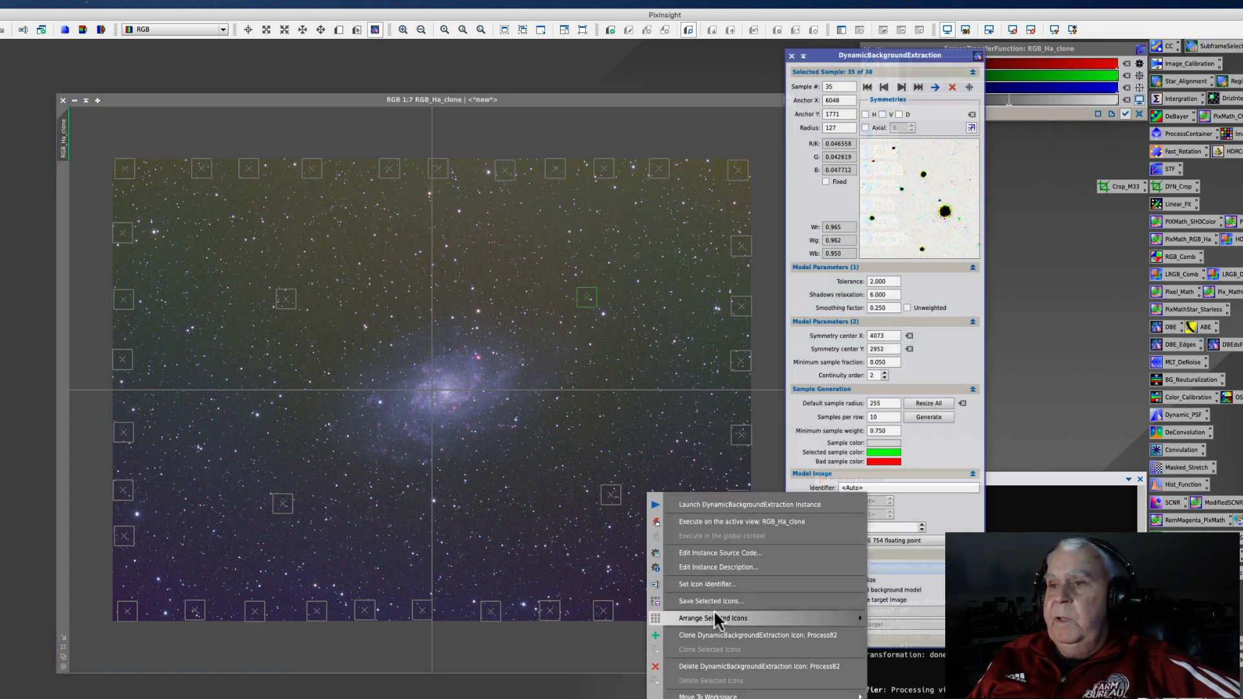
left_click(739, 584)
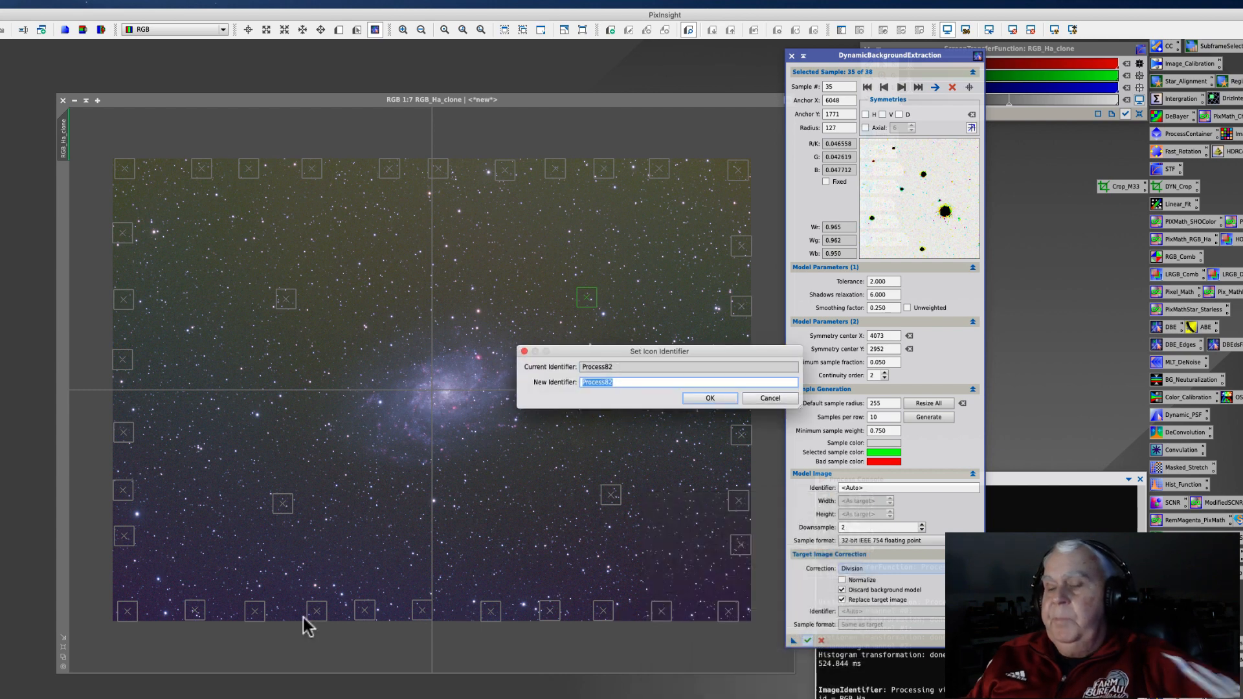
type("DBE_M33")
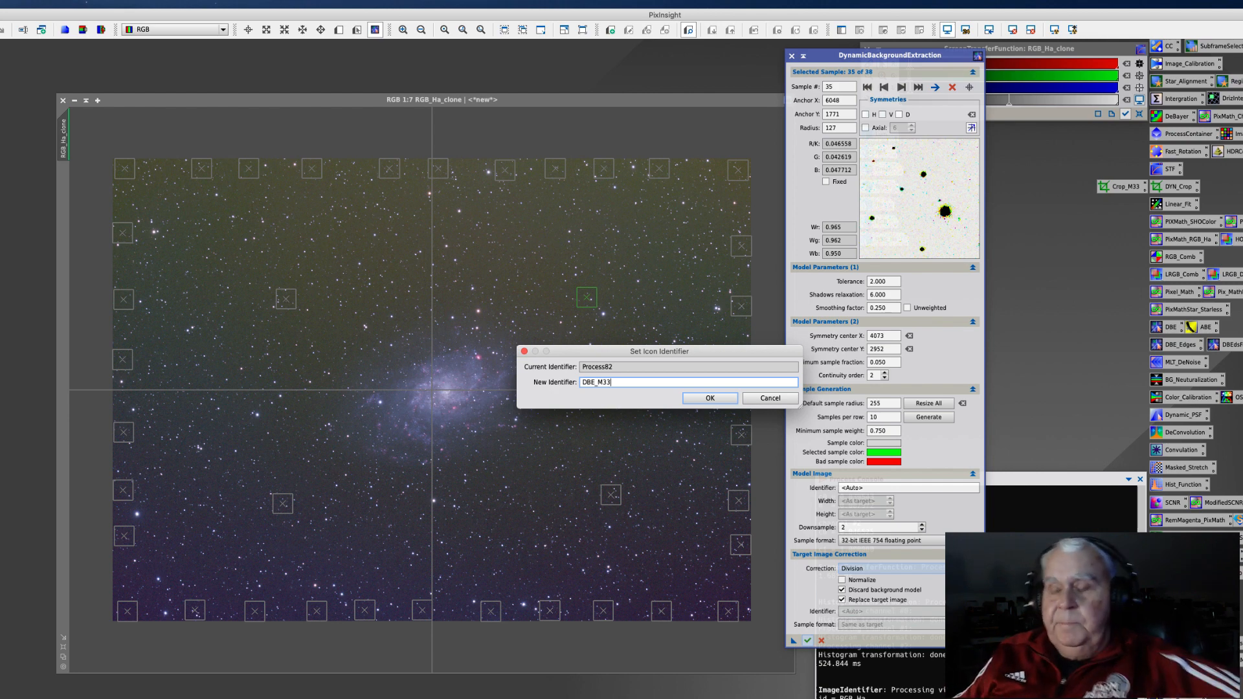
left_click(706, 401)
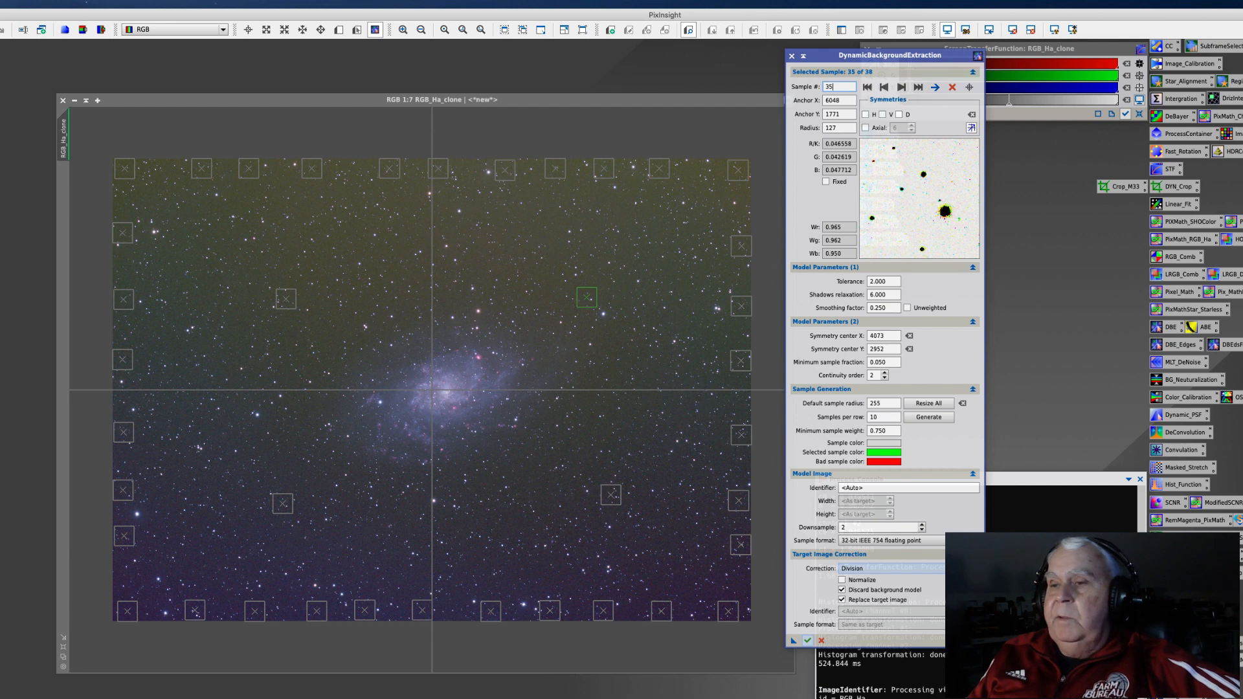
Step: Apply the background extraction with Division correction to RGB_Ha_clone, end the session, and auto-stretch the display
left_click(807, 641)
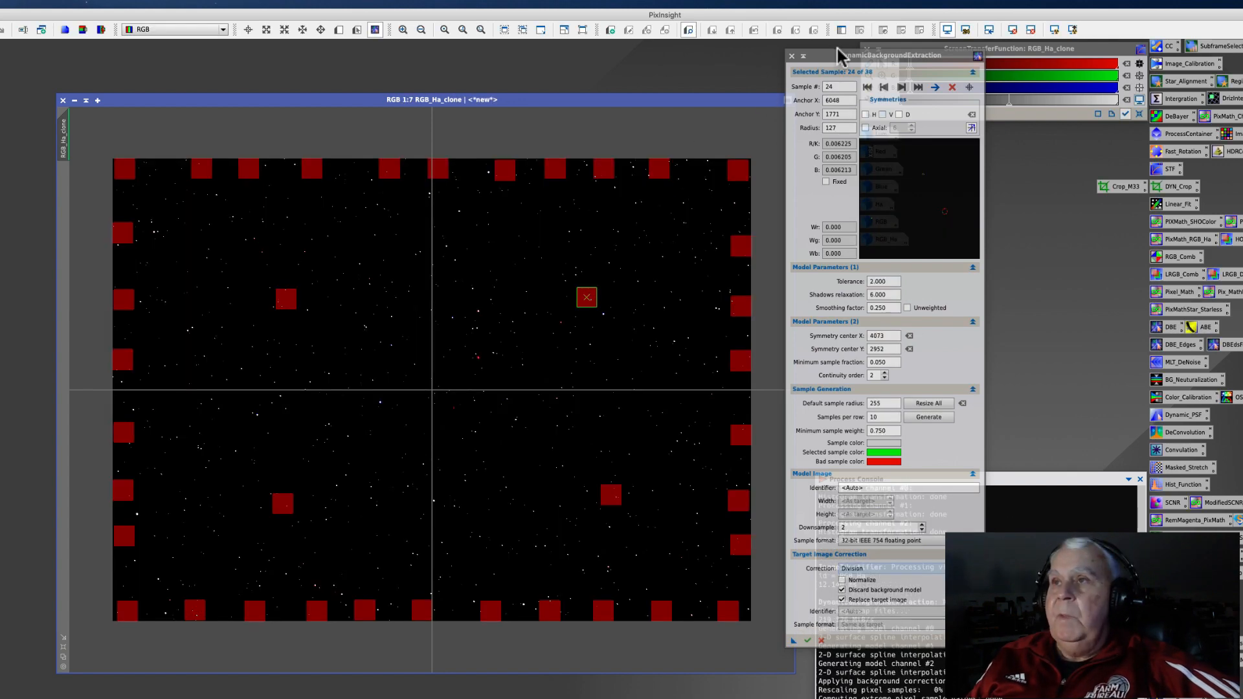
left_click(792, 55)
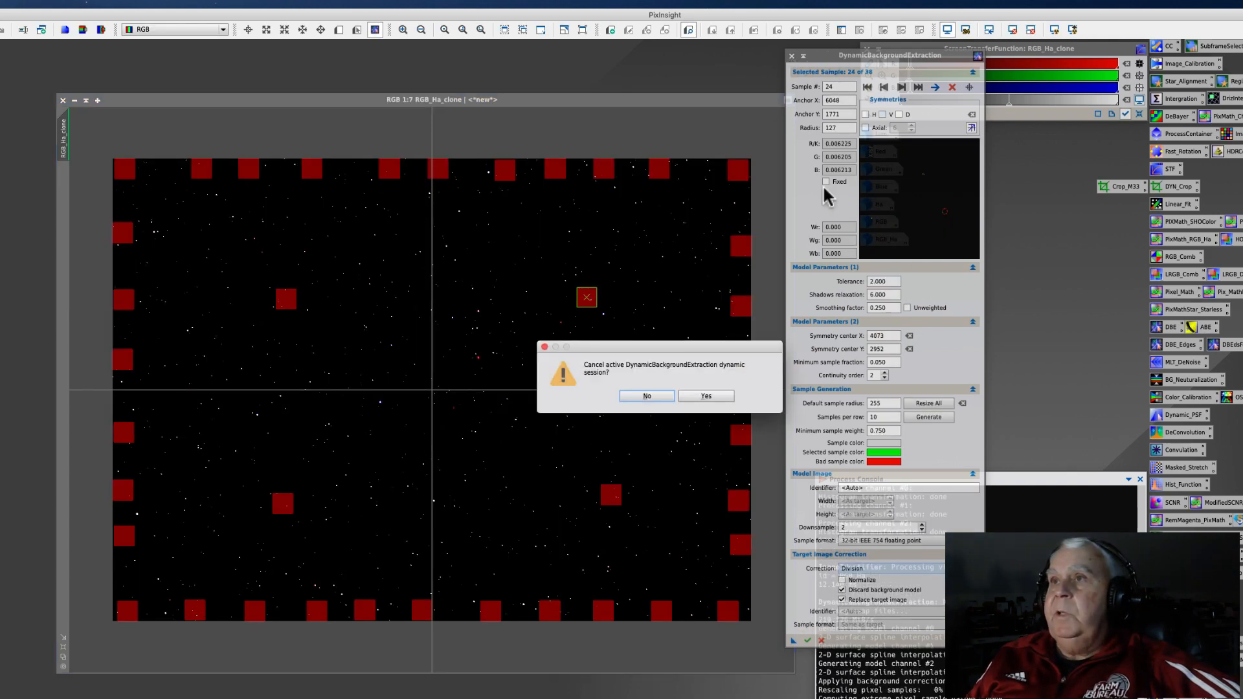
left_click(709, 396)
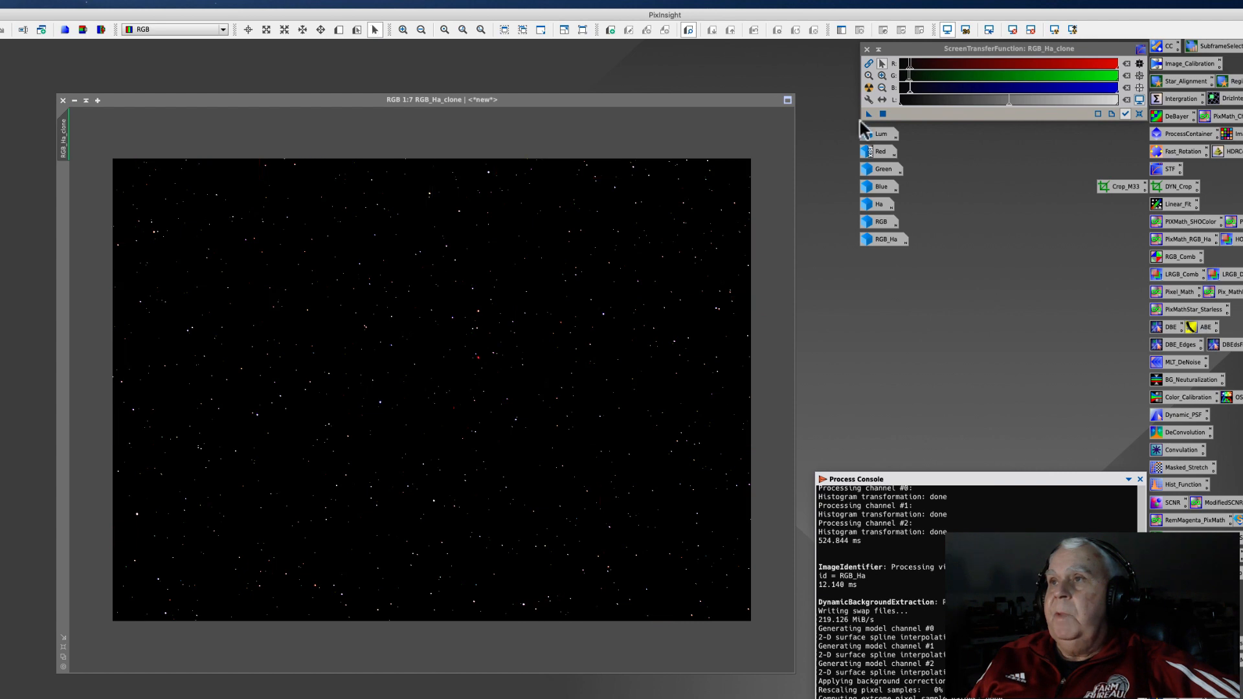
left_click(870, 88)
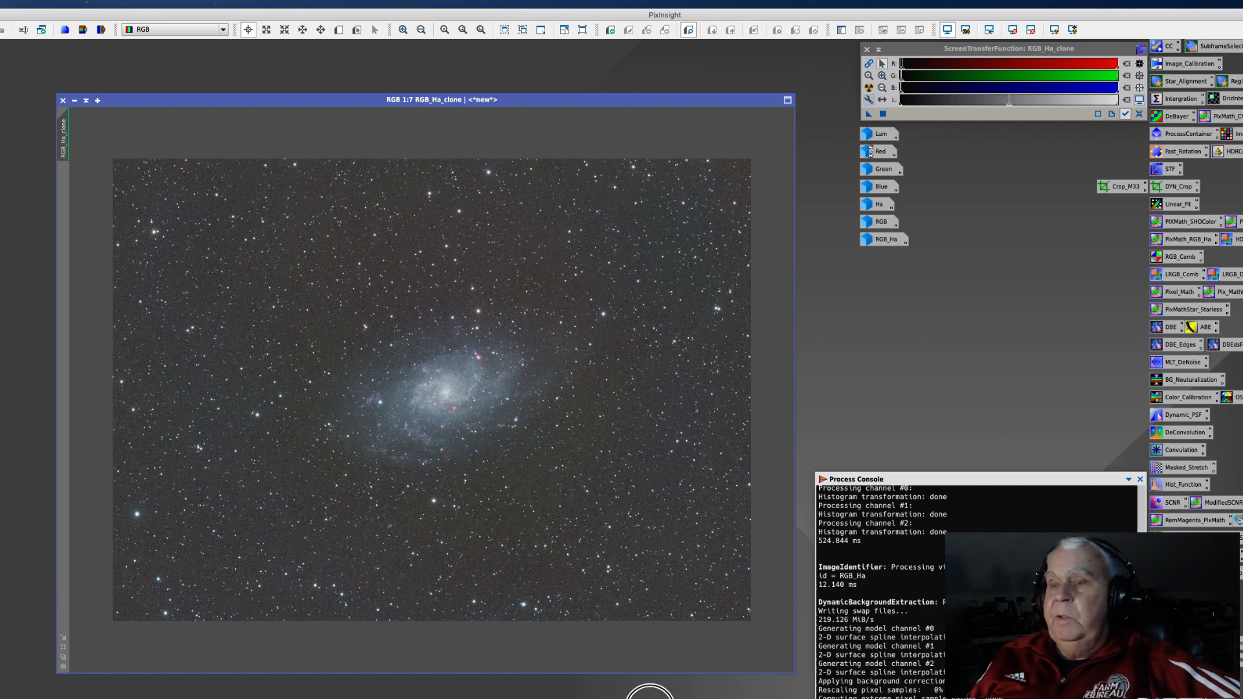
Step: Reload the DBE_M33 samples on RGB_Ha_clone, apply the background extraction with Subtraction correction, and end the session
left_click_drag(1180, 345, 736, 301)
left_click_drag(817, 55, 667, 52)
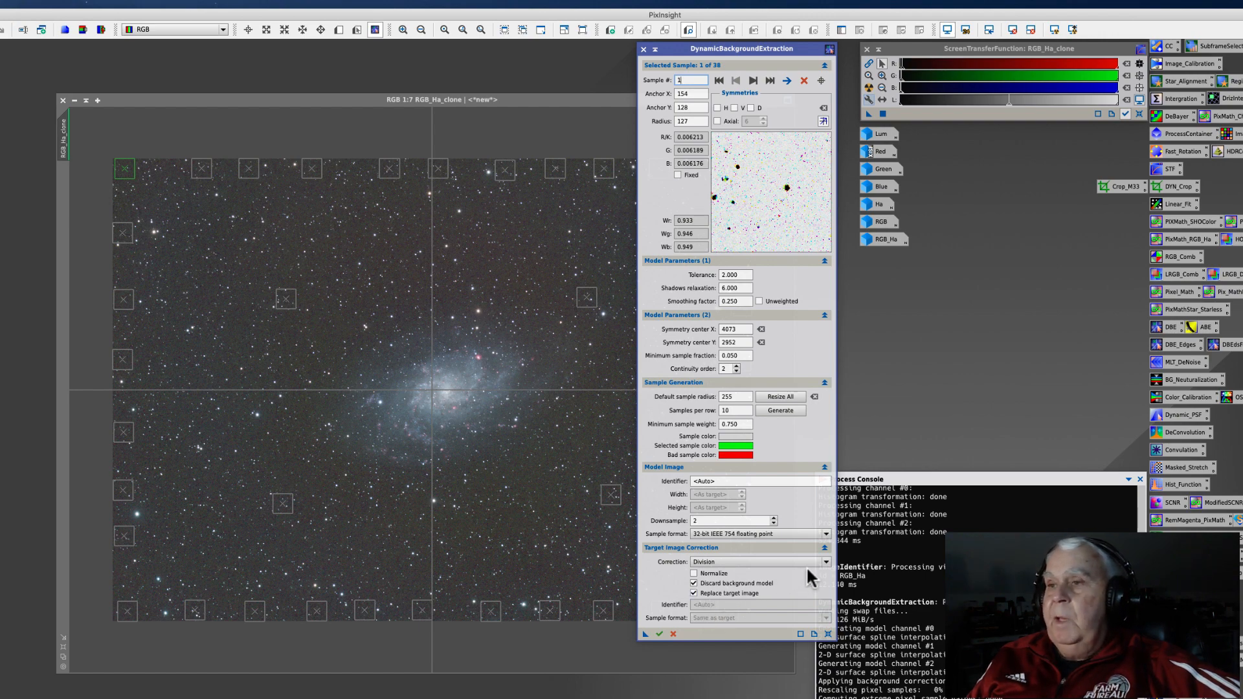
left_click(825, 562)
left_click(719, 581)
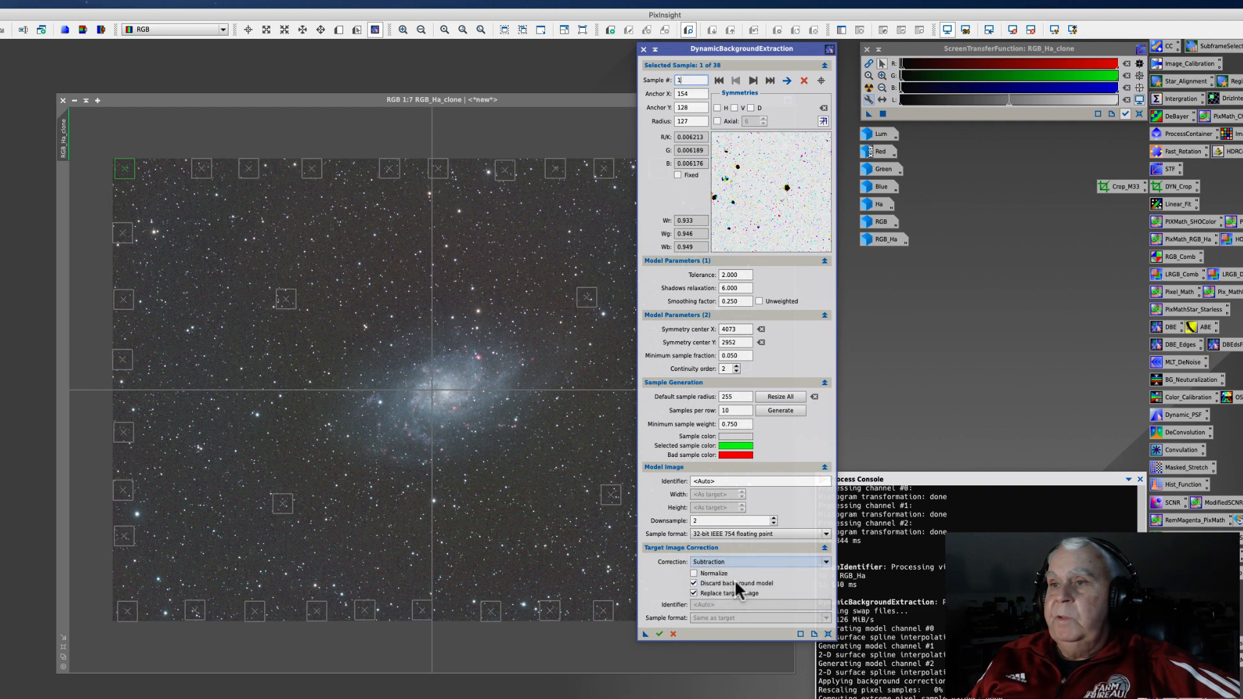
left_click(659, 634)
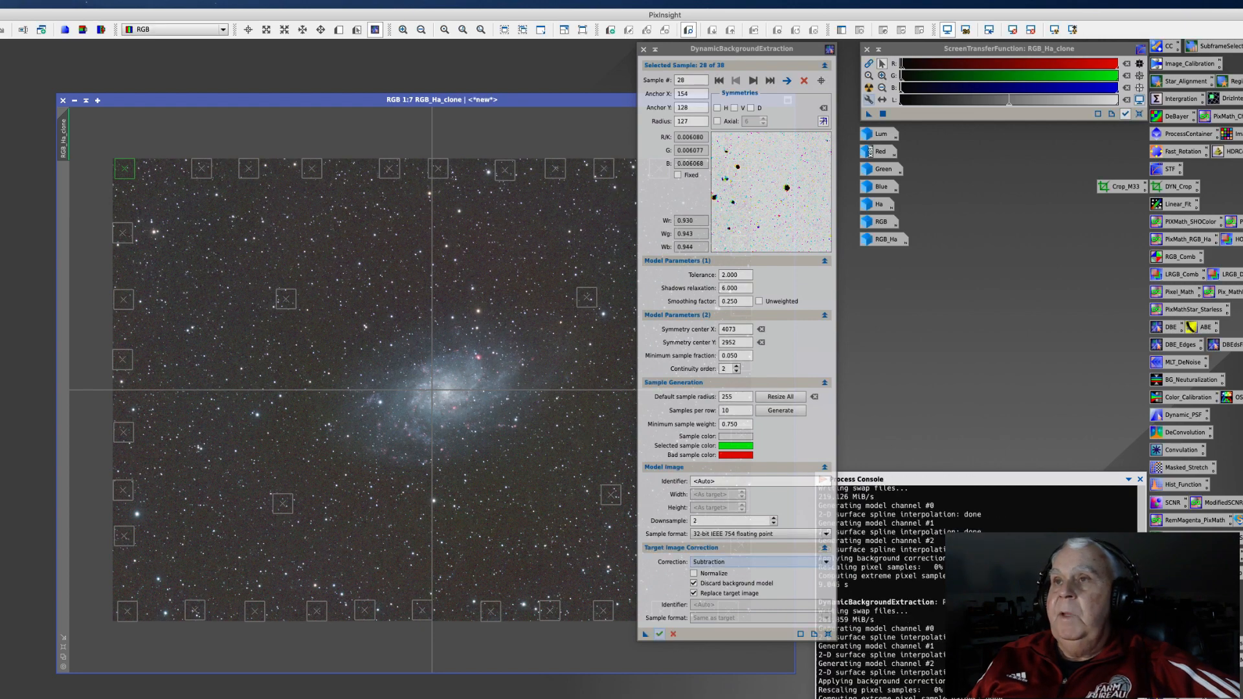
left_click(644, 49)
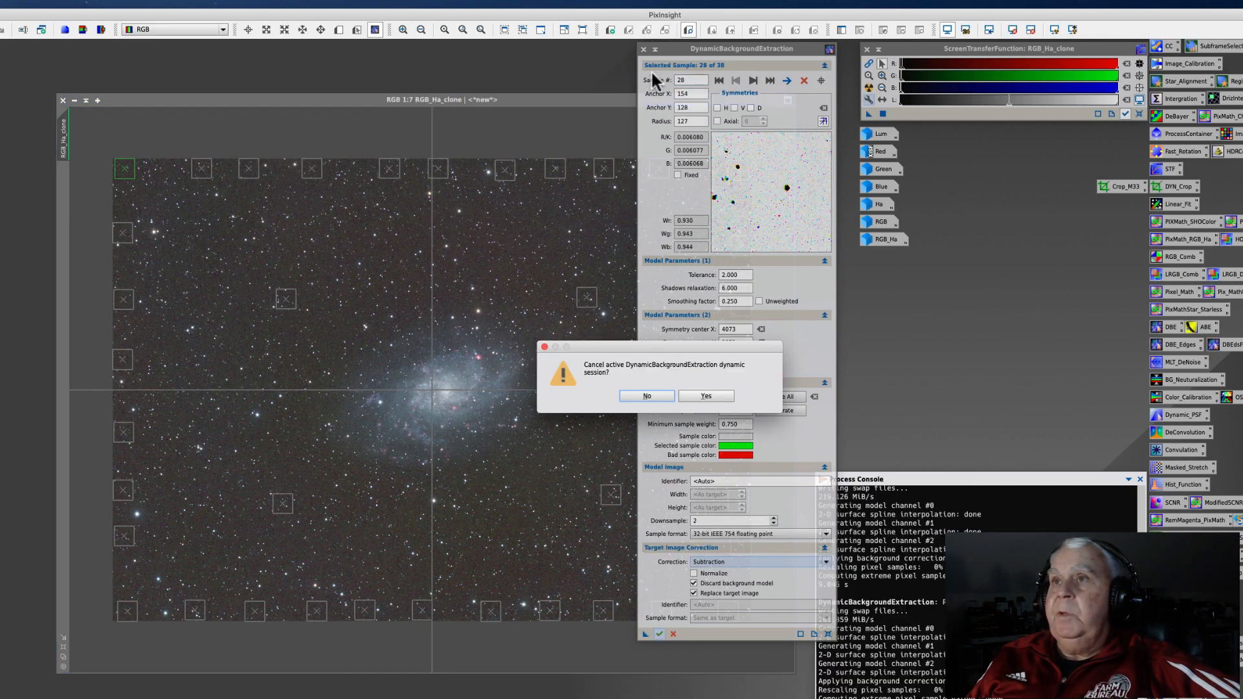
left_click(707, 396)
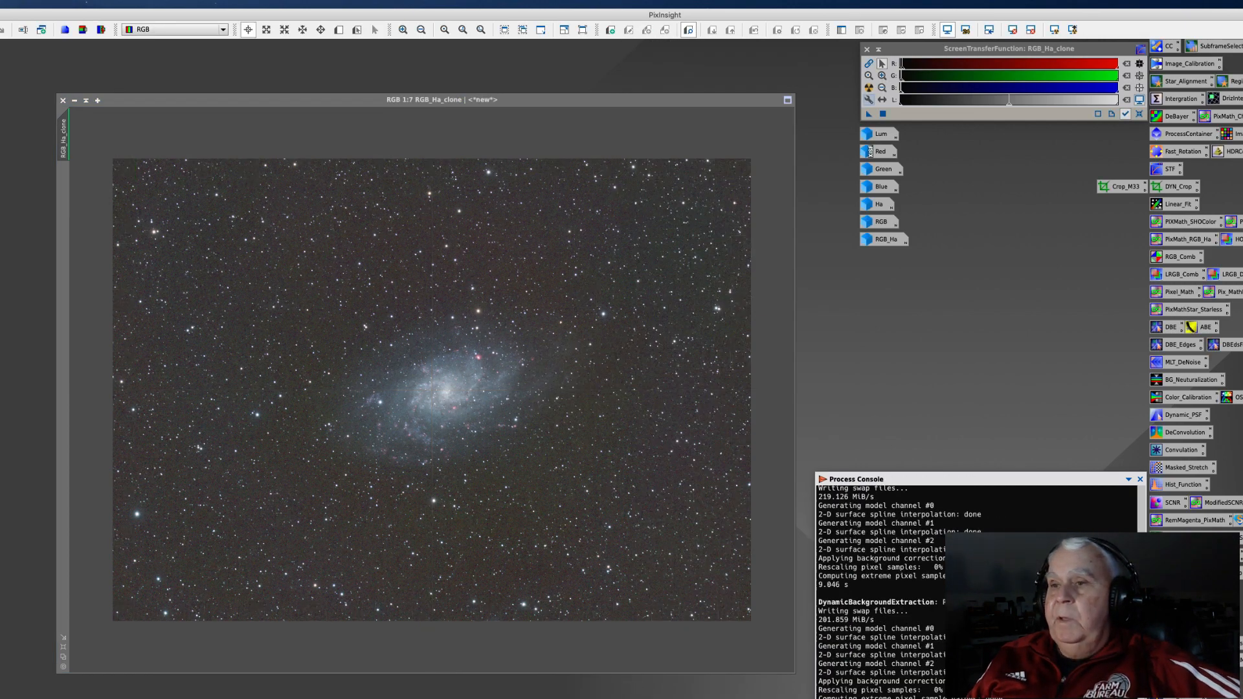
Step: Place the DBE_M33 process icon beside DBE_Edges, and enlarge and reposition the RGB_Ha_clone window in the workspace
left_click_drag(749, 666, 1128, 353)
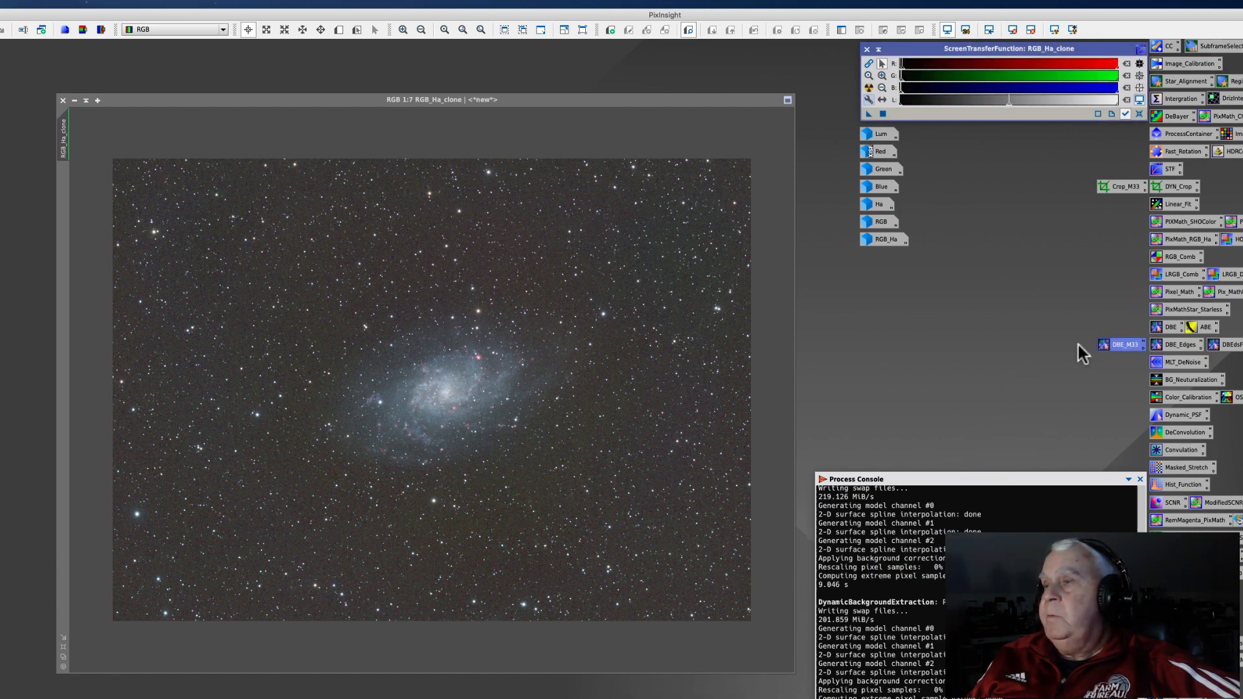
left_click_drag(352, 97, 328, 74)
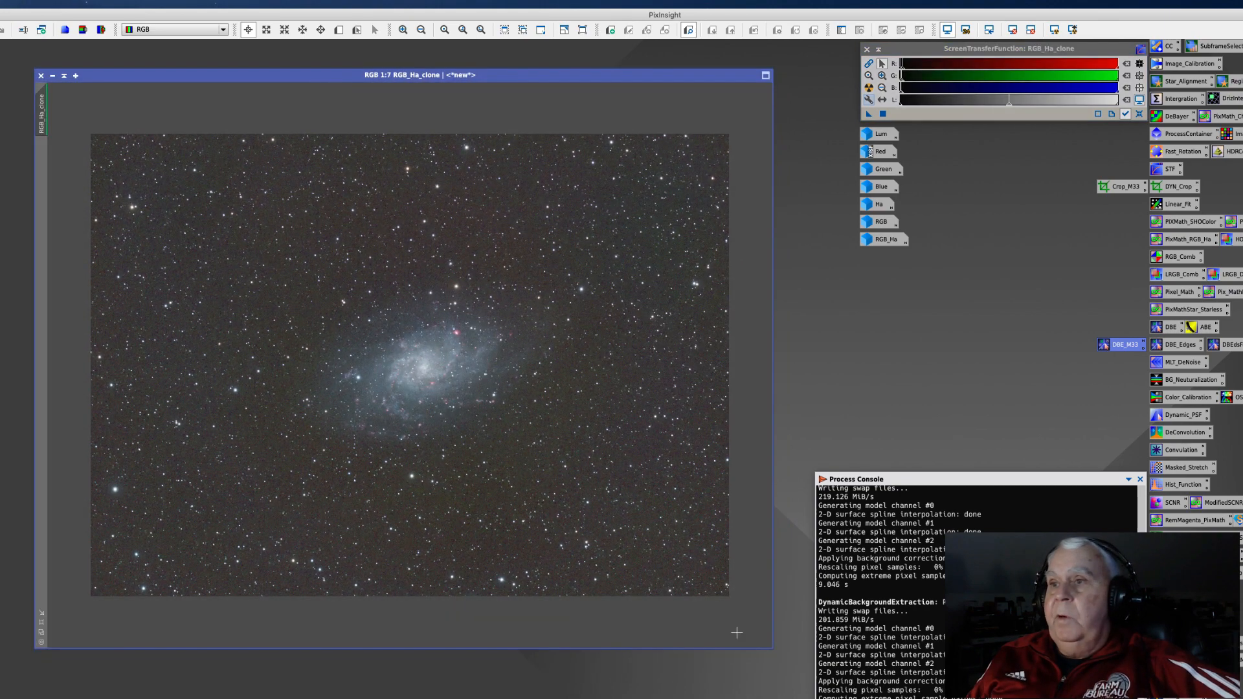
left_click_drag(771, 649, 802, 683)
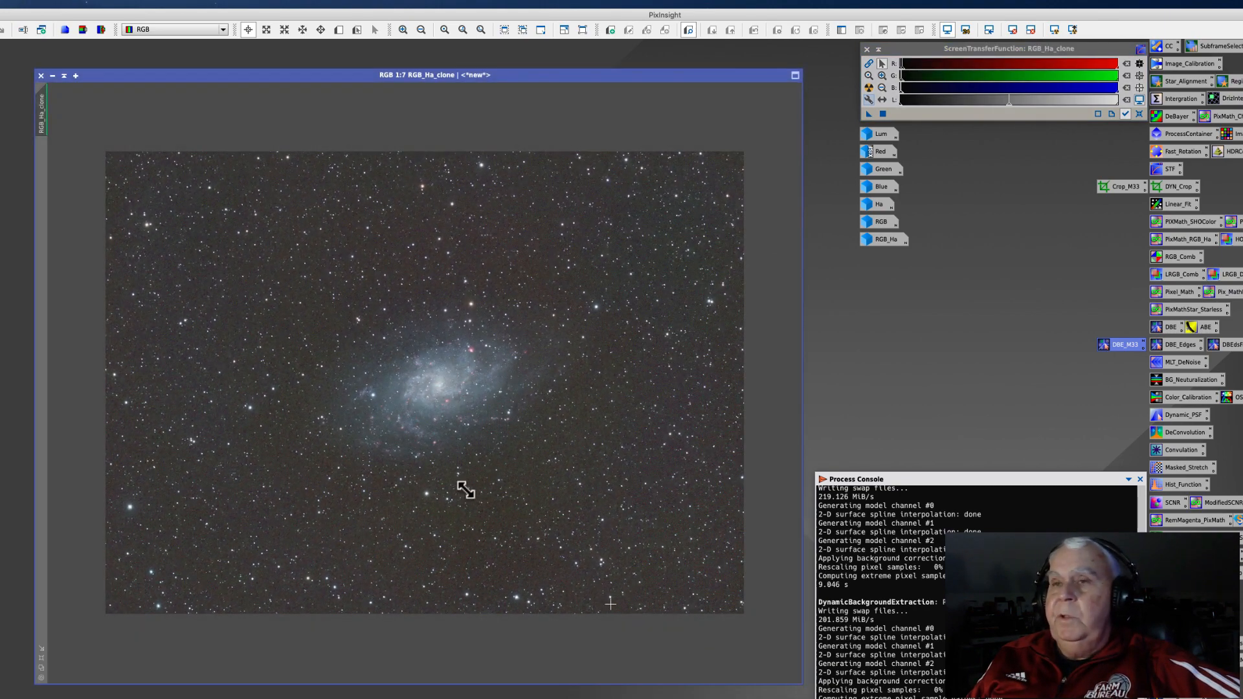
left_click_drag(214, 76, 191, 59)
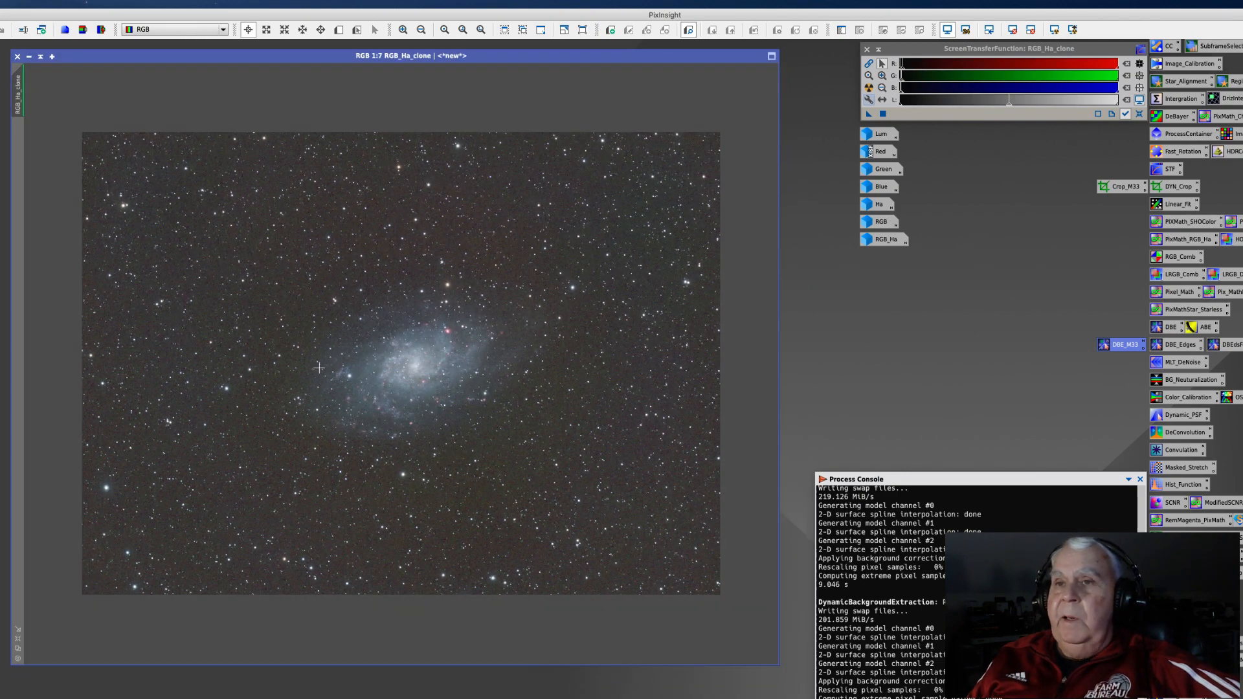
Step: Examine the background-extracted RGB_Ha_clone at several magnifications, checking the galaxy and the surrounding sky for leftover gradients and noise
scroll(319, 365, "up", 2)
scroll(317, 375, "up", 1)
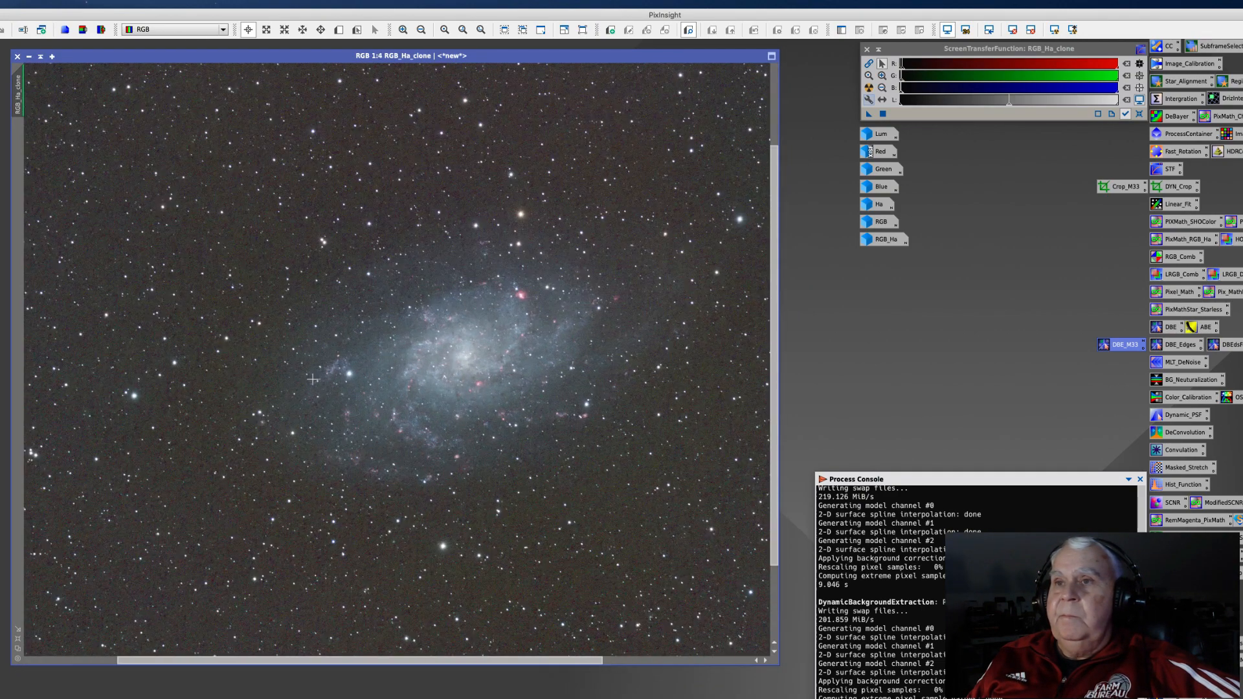
scroll(321, 374, "up", 1)
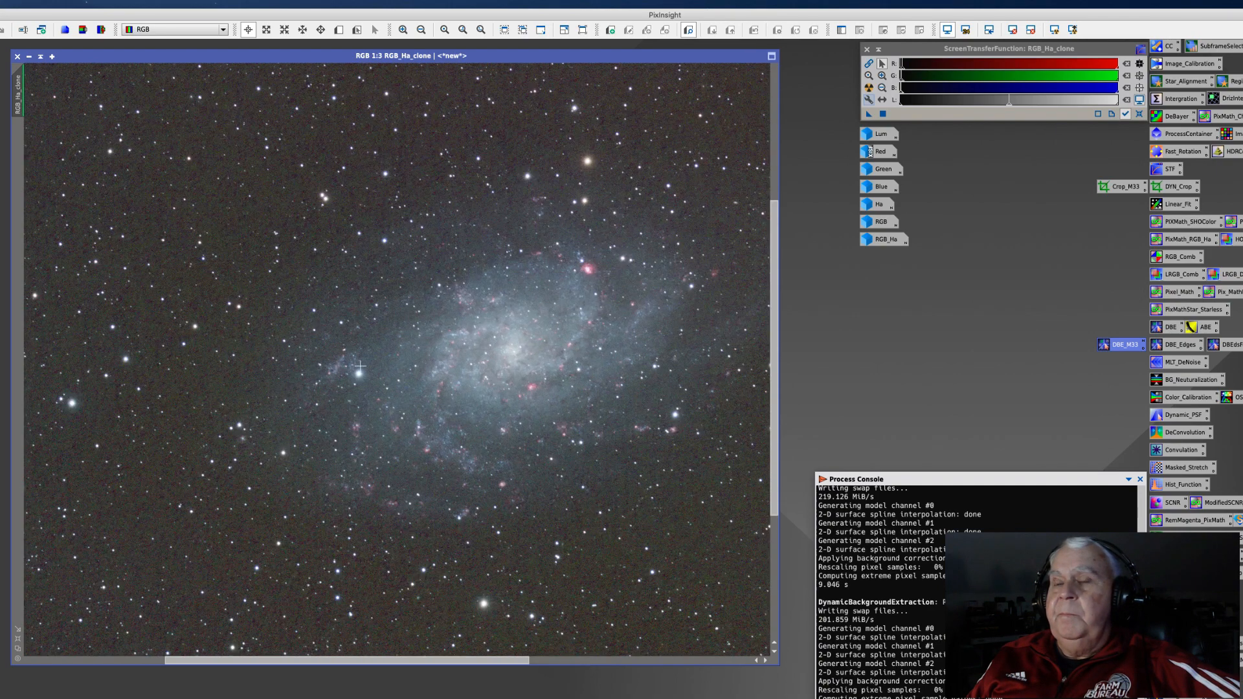
left_click_drag(482, 661, 543, 660)
scroll(489, 497, "up", 1)
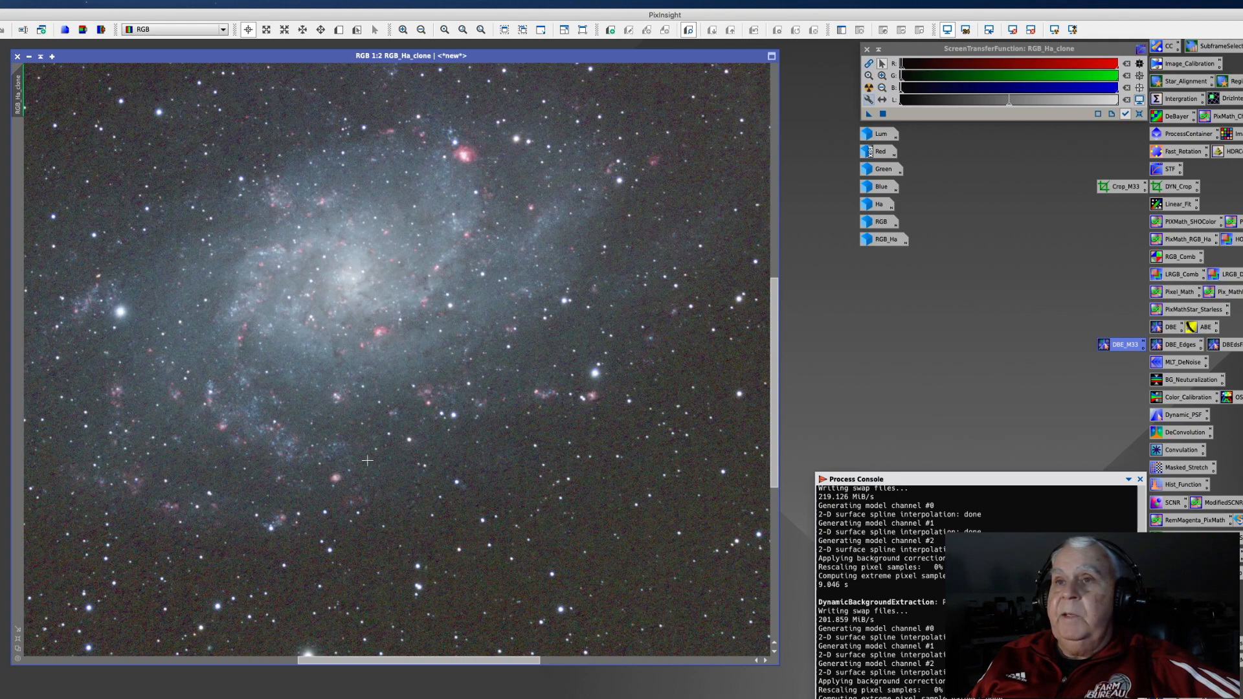
left_click_drag(399, 661, 364, 660)
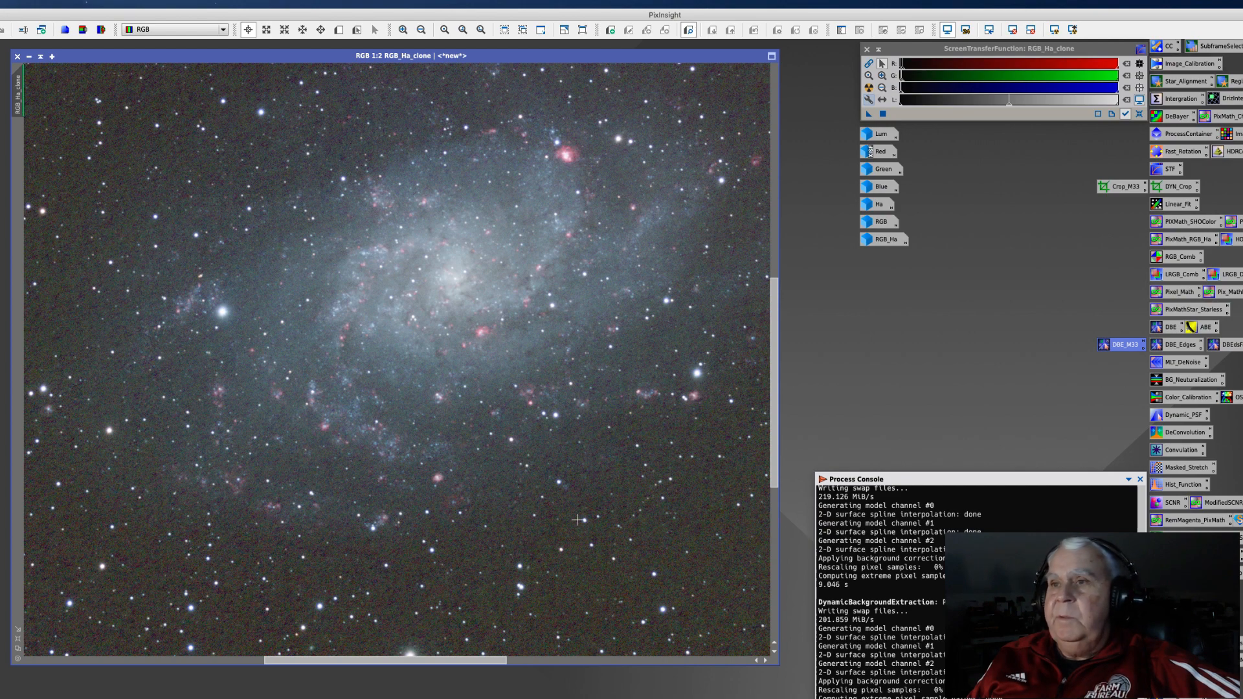
left_click_drag(772, 357, 752, 205)
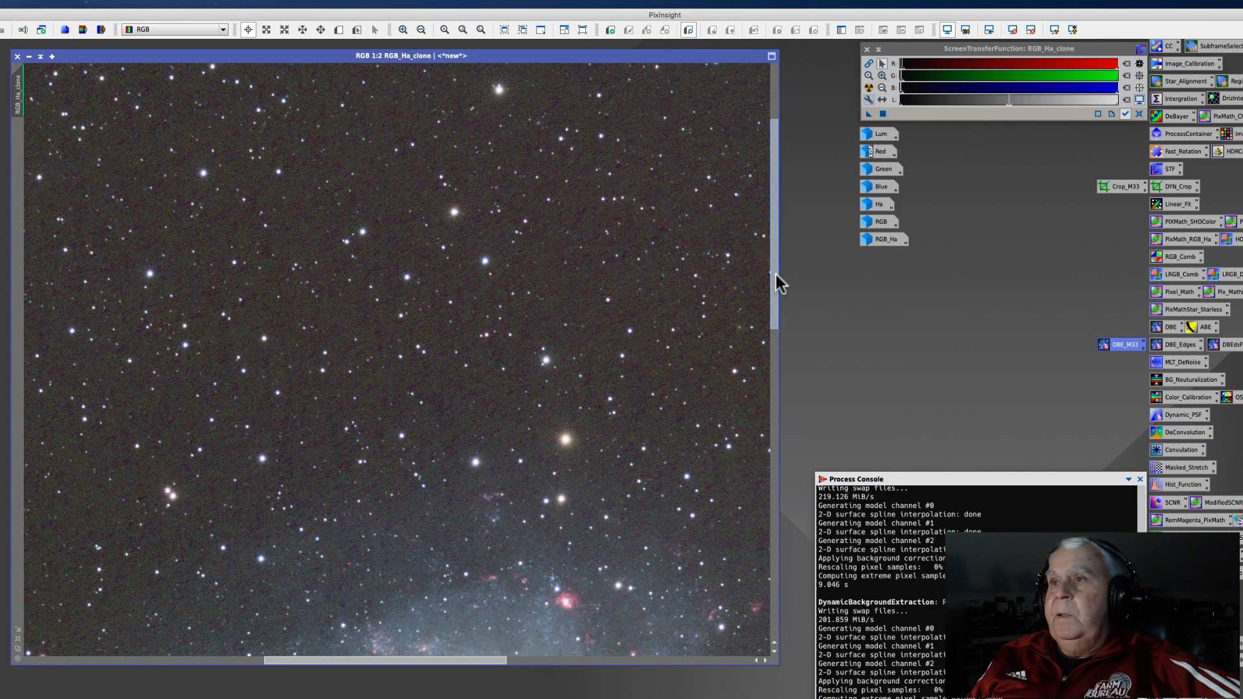
left_click_drag(774, 277, 799, 418)
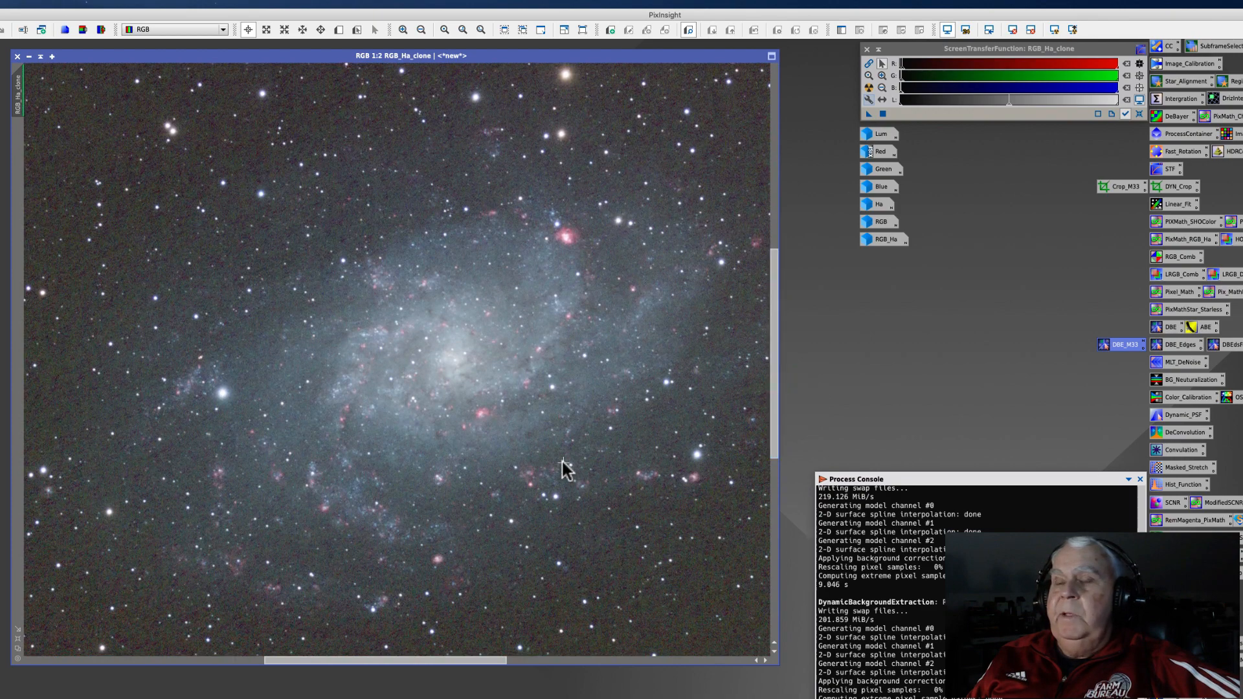
left_click_drag(382, 661, 397, 661)
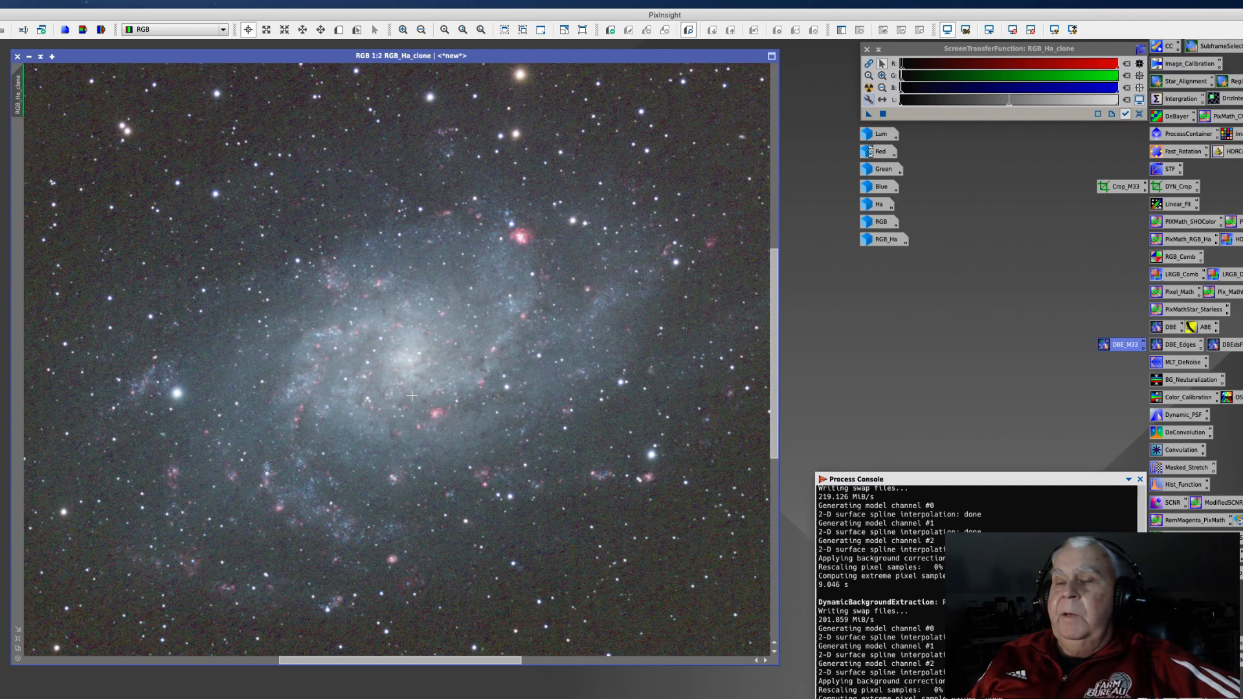
scroll(415, 397, "up", 2)
scroll(416, 397, "down", 3)
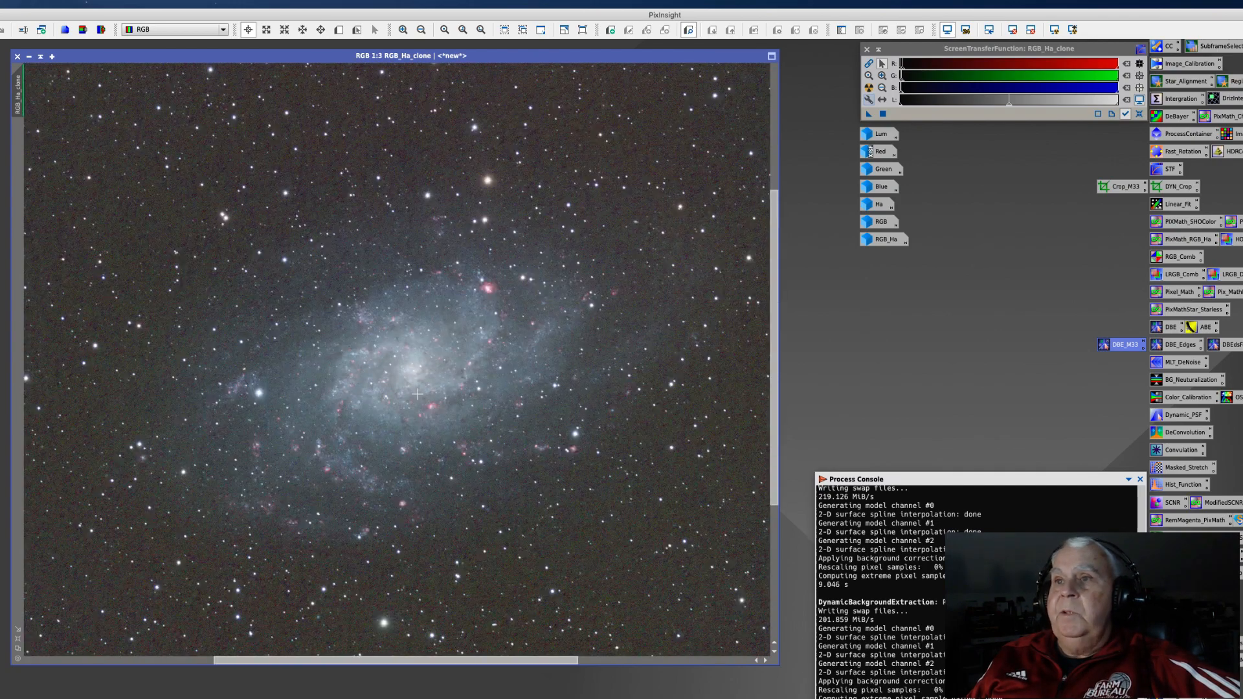
scroll(418, 395, "down", 1)
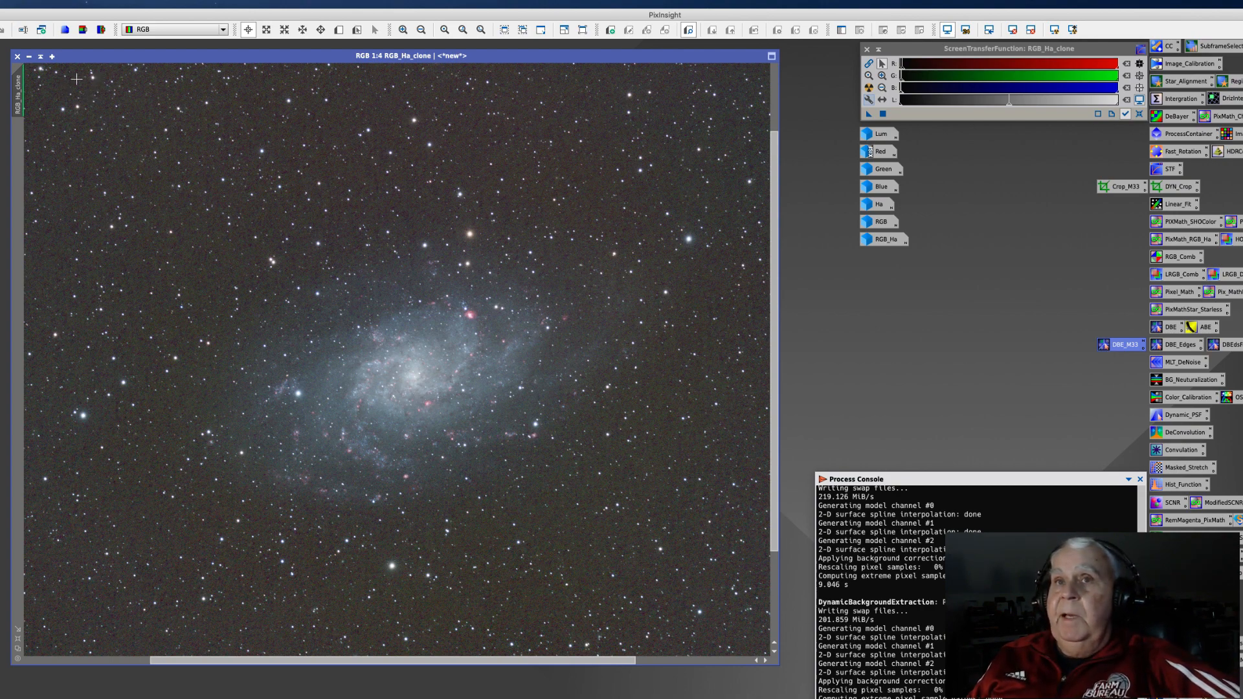
left_click_drag(144, 60, 163, 75)
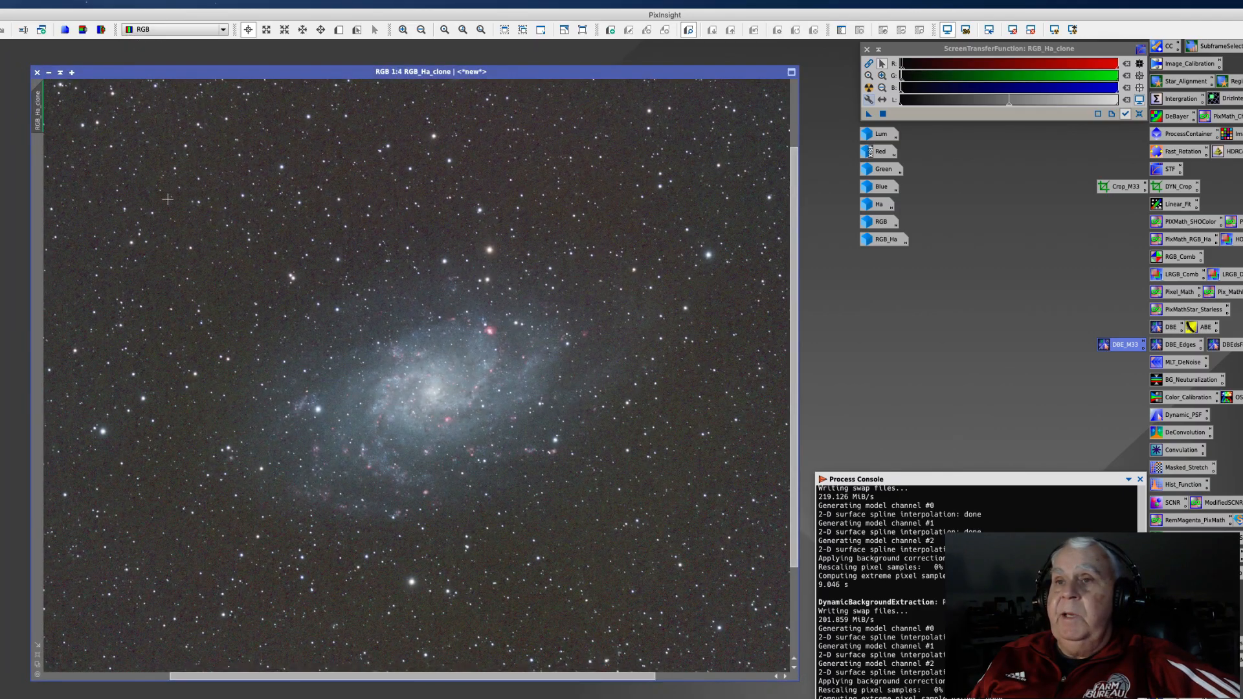
scroll(235, 239, "up", 1)
scroll(235, 239, "down", 4)
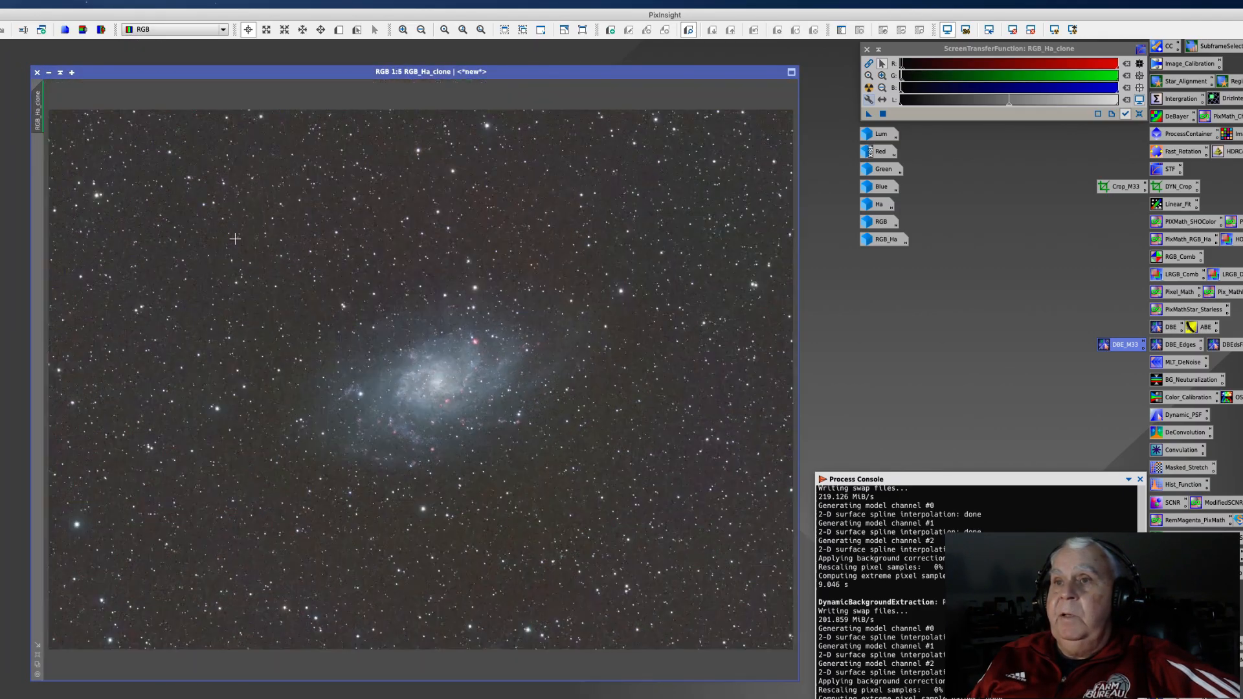
Step: Rename the RGB_Ha_clone image identifier to RGB_Ha_DBE
right_click(47, 114)
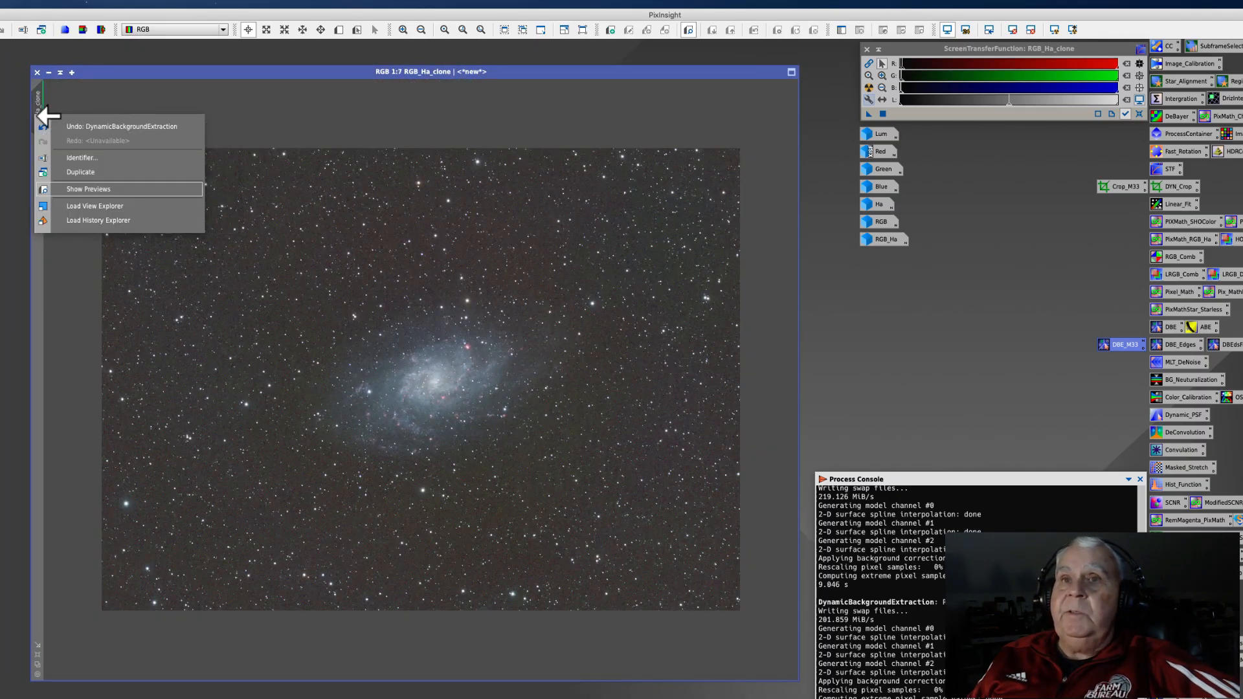
left_click(76, 156)
key("Right")
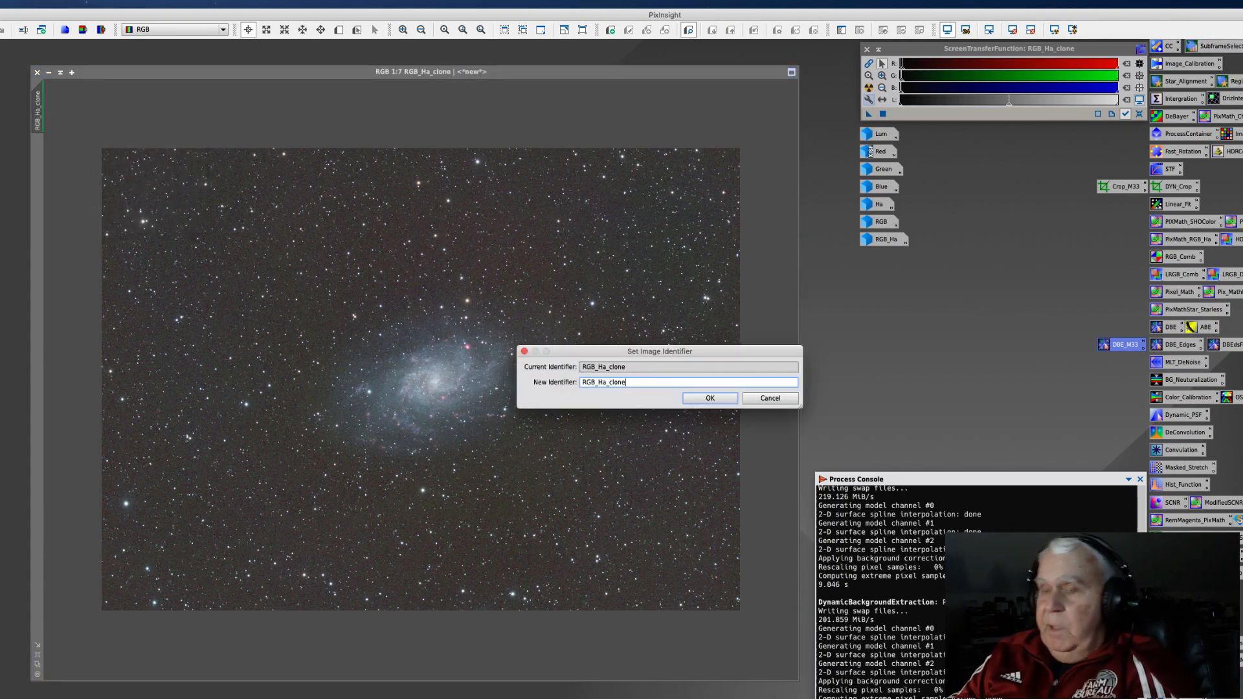
key("BackSpace")
key("BackSpace")
key("BackSpace")
key("BackSpace")
key("BackSpace")
type("DBE")
key("Return")
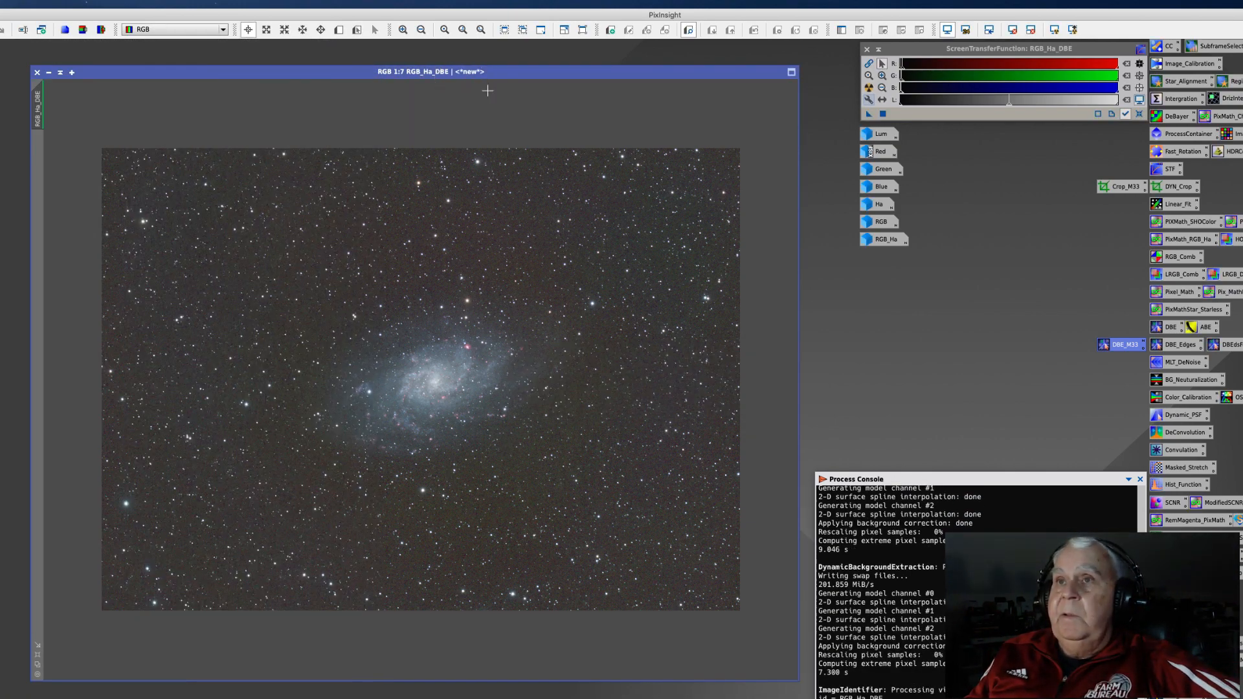
Step: Duplicate RGB_Ha_DBE, iconize the original below the RGB_Ha icon, and reposition and enlarge the duplicate's window
left_click_drag(48, 114, 10, 130)
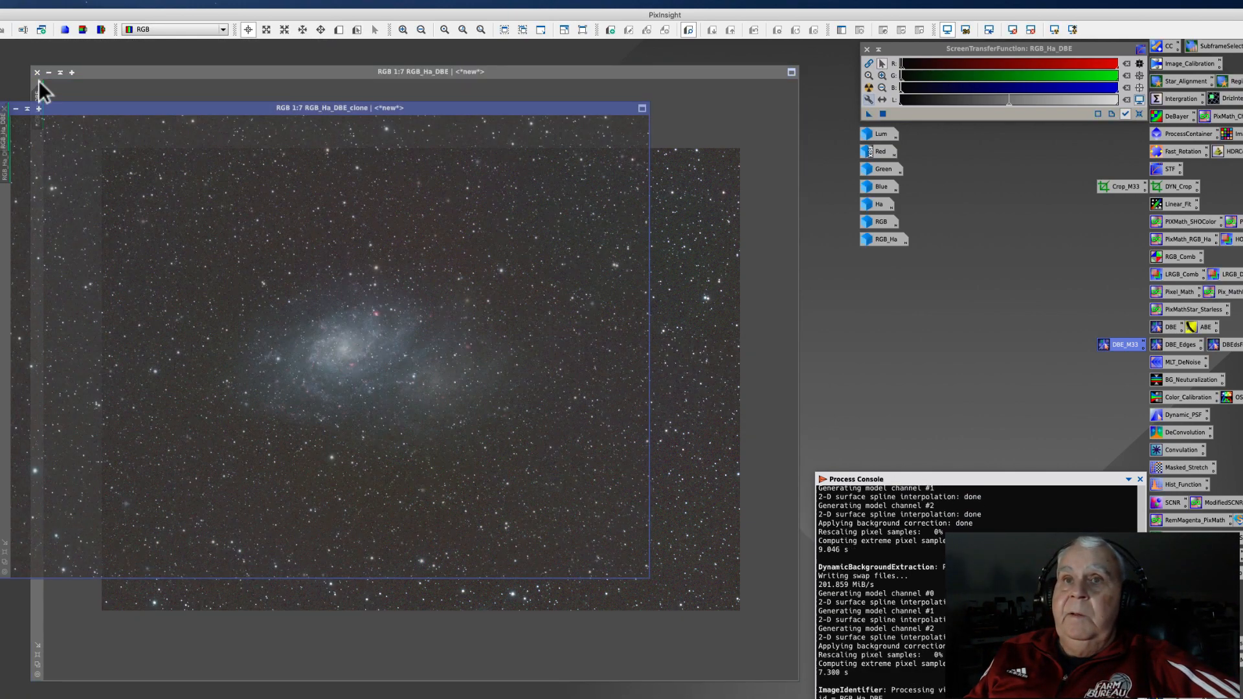
left_click(49, 72)
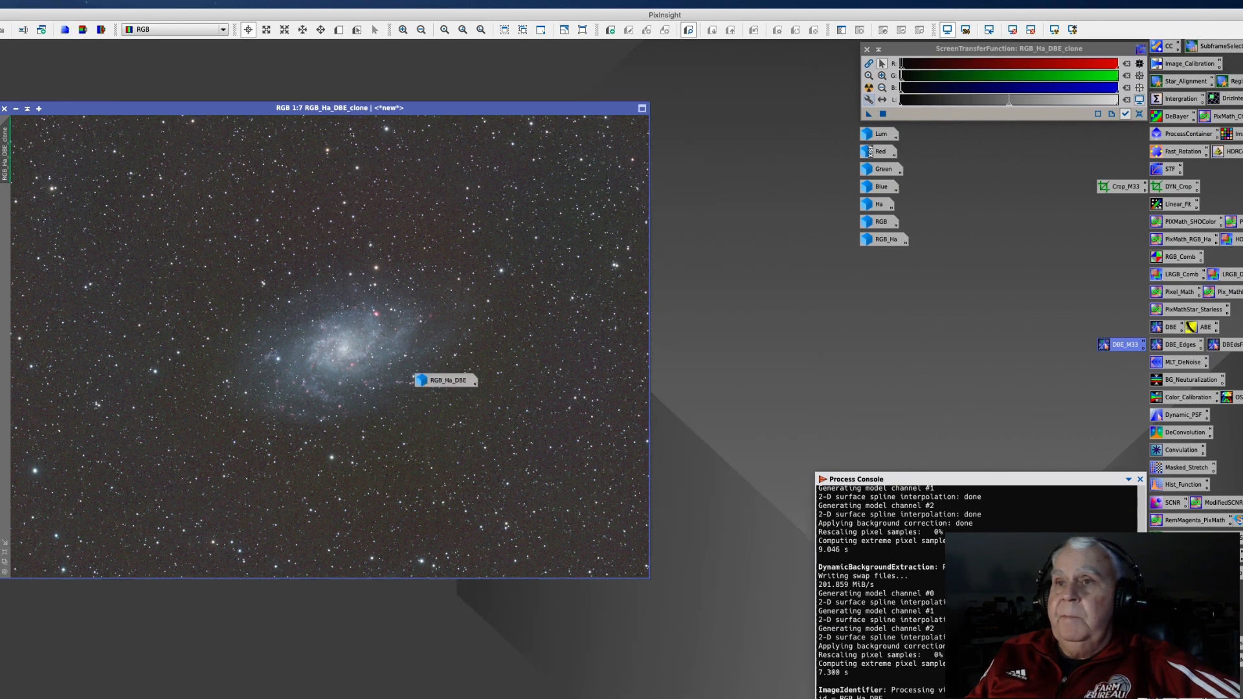
left_click_drag(446, 382, 893, 258)
left_click_drag(236, 106, 326, 77)
left_click_drag(740, 549, 788, 686)
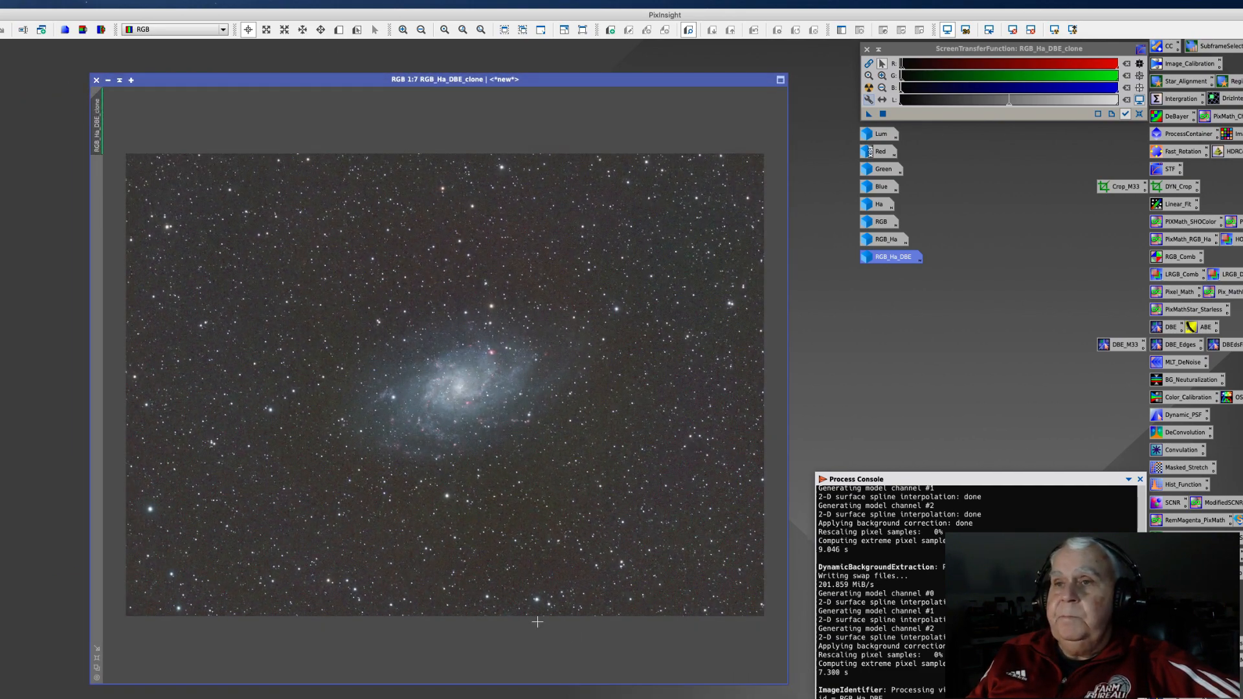
Step: Open MultiscaleLinearTransform with the saved MLT_DeNoise settings and arrange it beside the RGB_Ha_DBE_clone window
double_click(1172, 361)
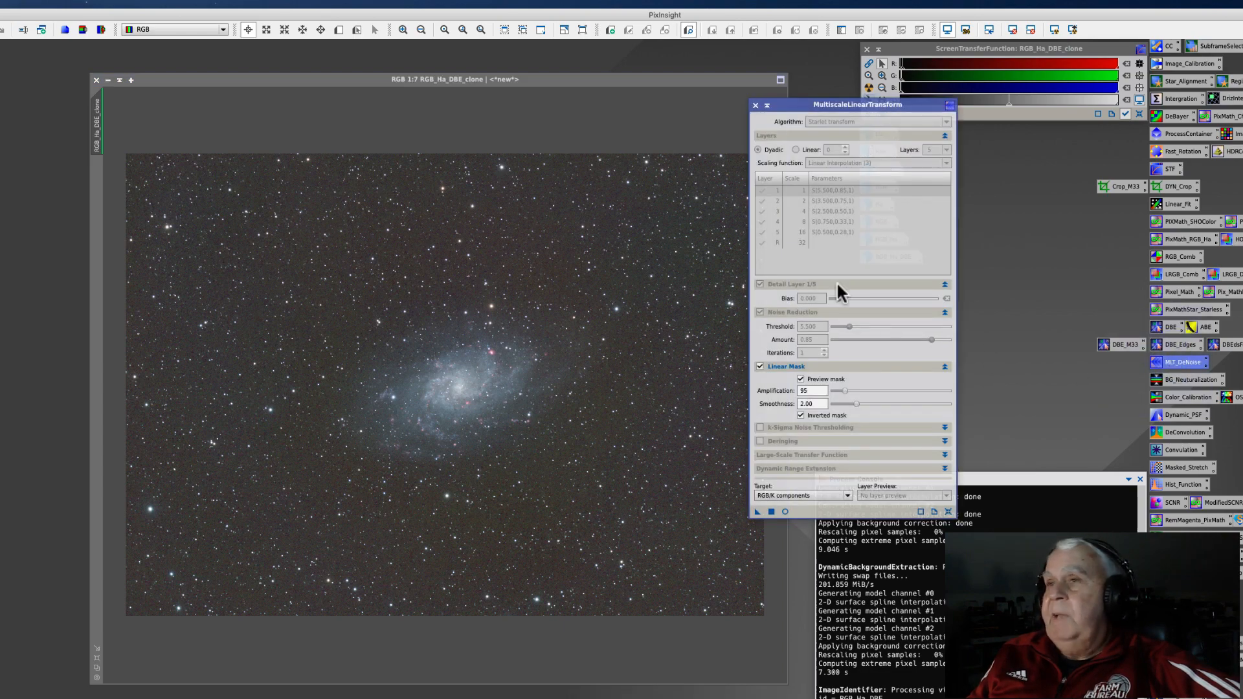
left_click_drag(782, 101, 803, 78)
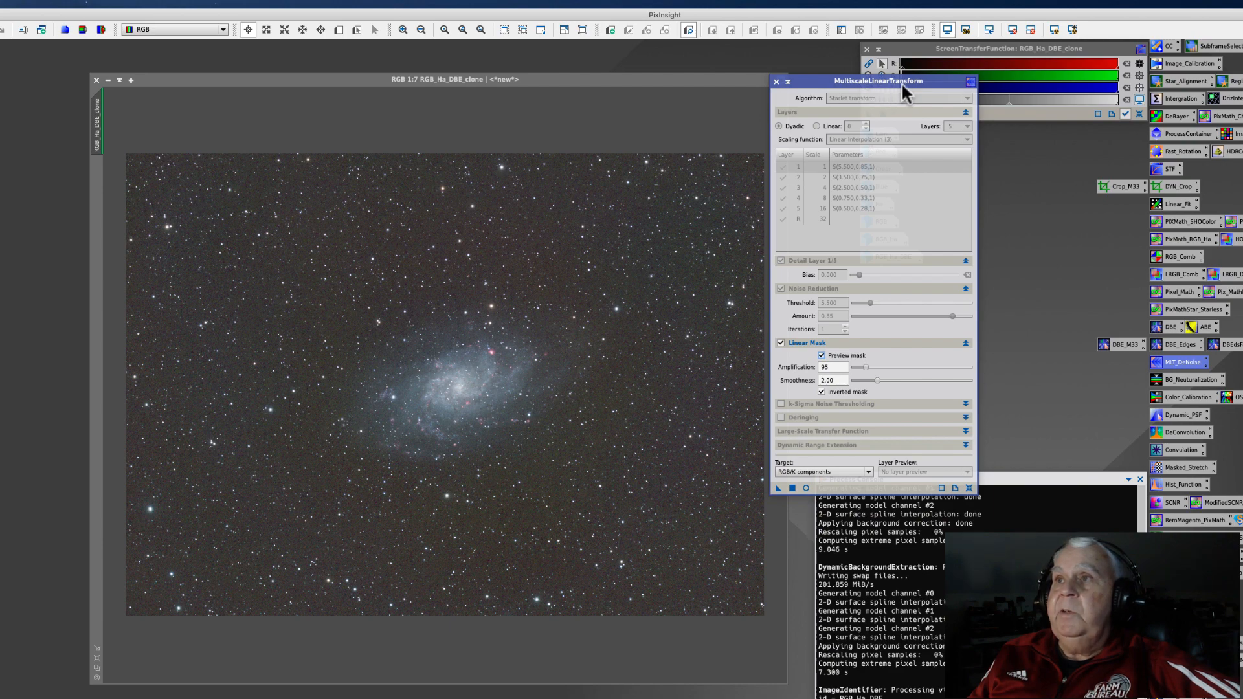
left_click(226, 3)
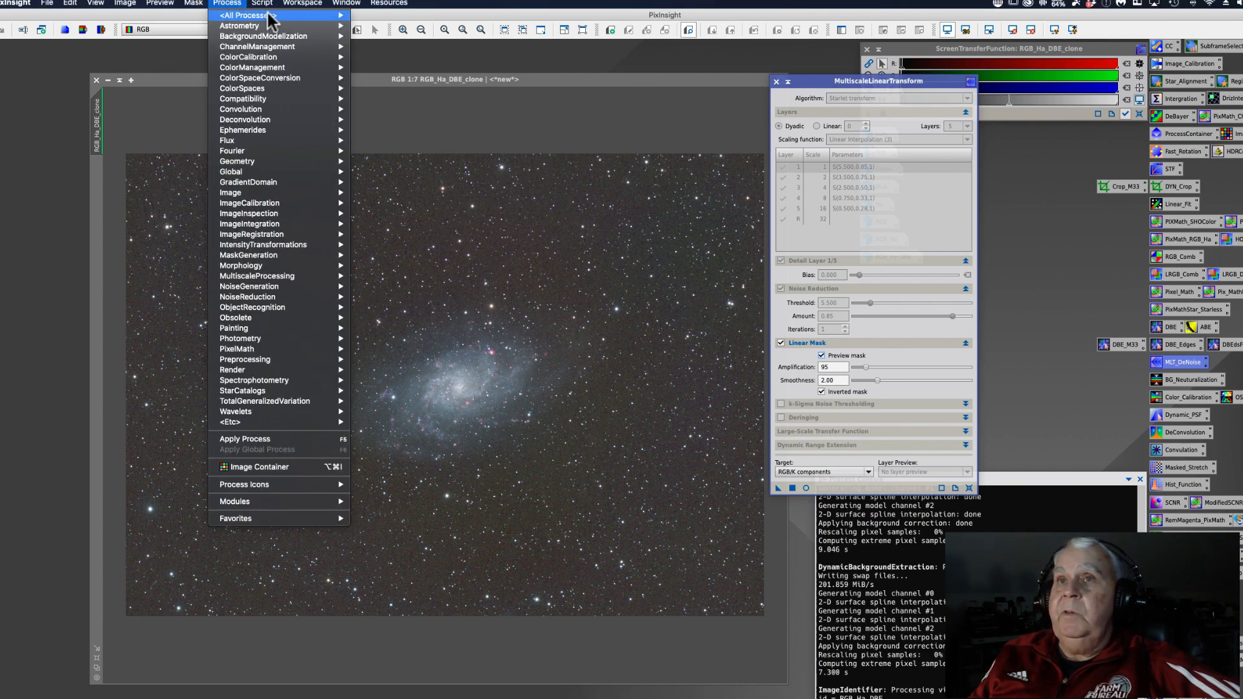
mouse_move(269, 18)
left_click(659, 67)
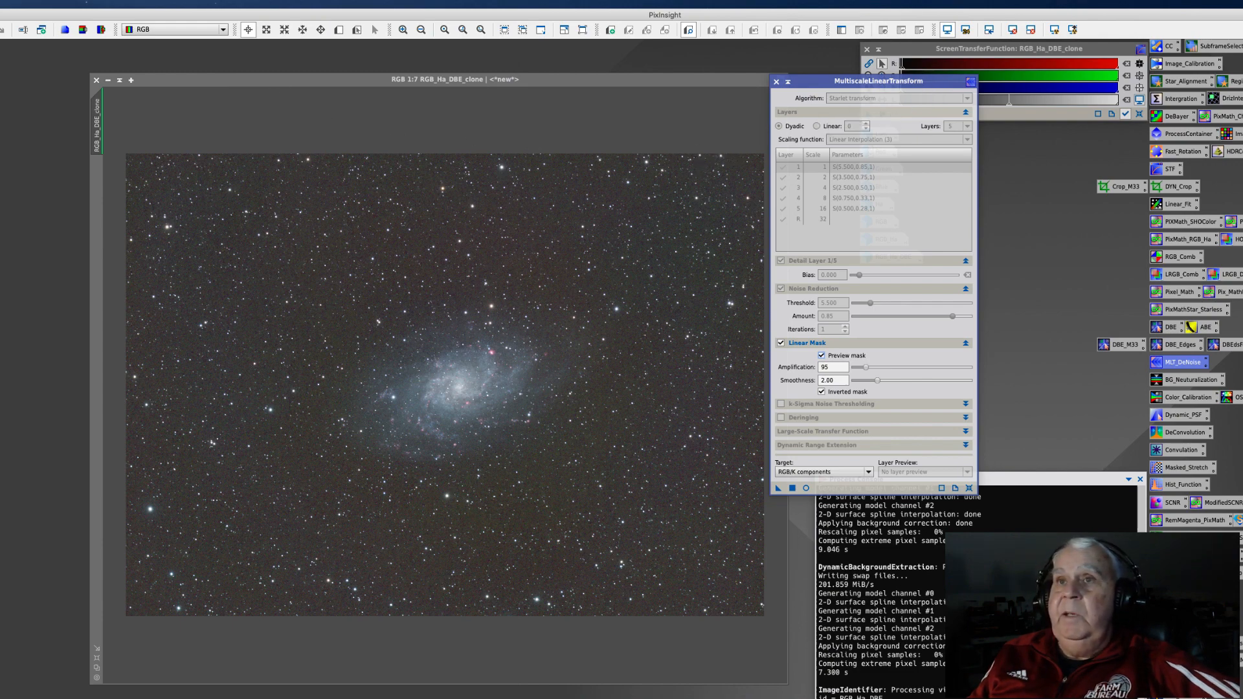
left_click_drag(269, 80, 203, 73)
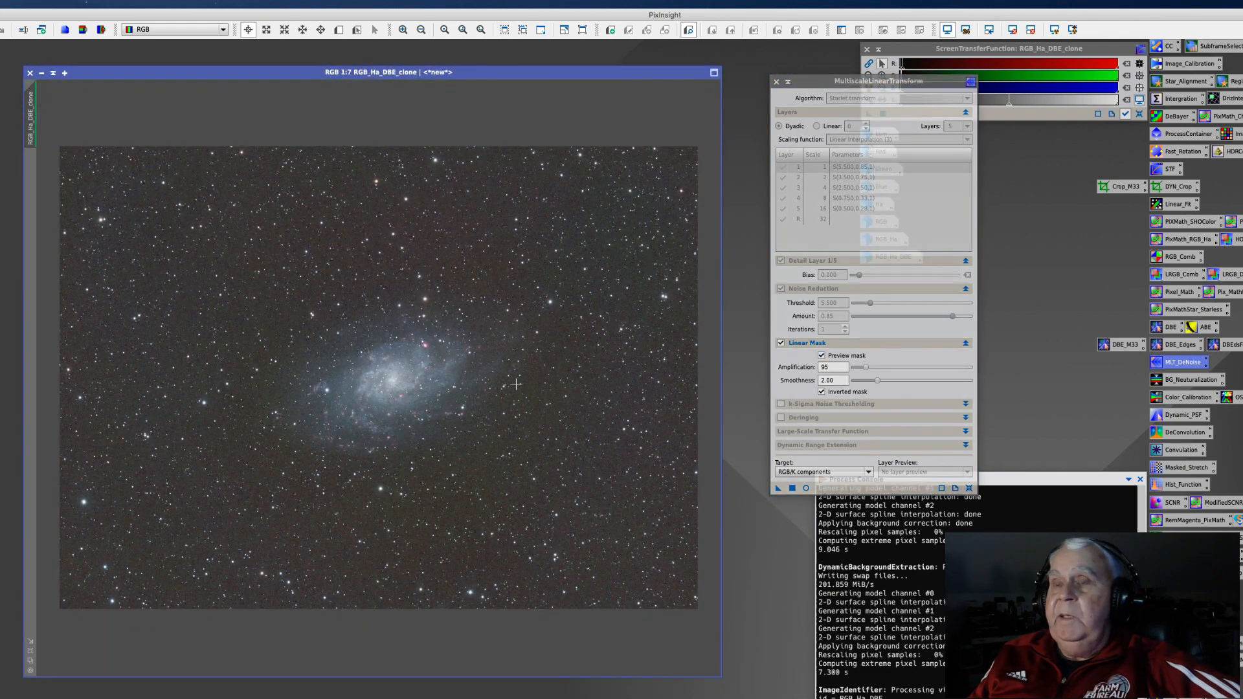
Step: Inspect the background noise around the galaxy in RGB_Ha_DBE_clone at magnifications up to 2:1, and return to the full image
scroll(511, 382, "down", 2)
scroll(511, 382, "up", 6)
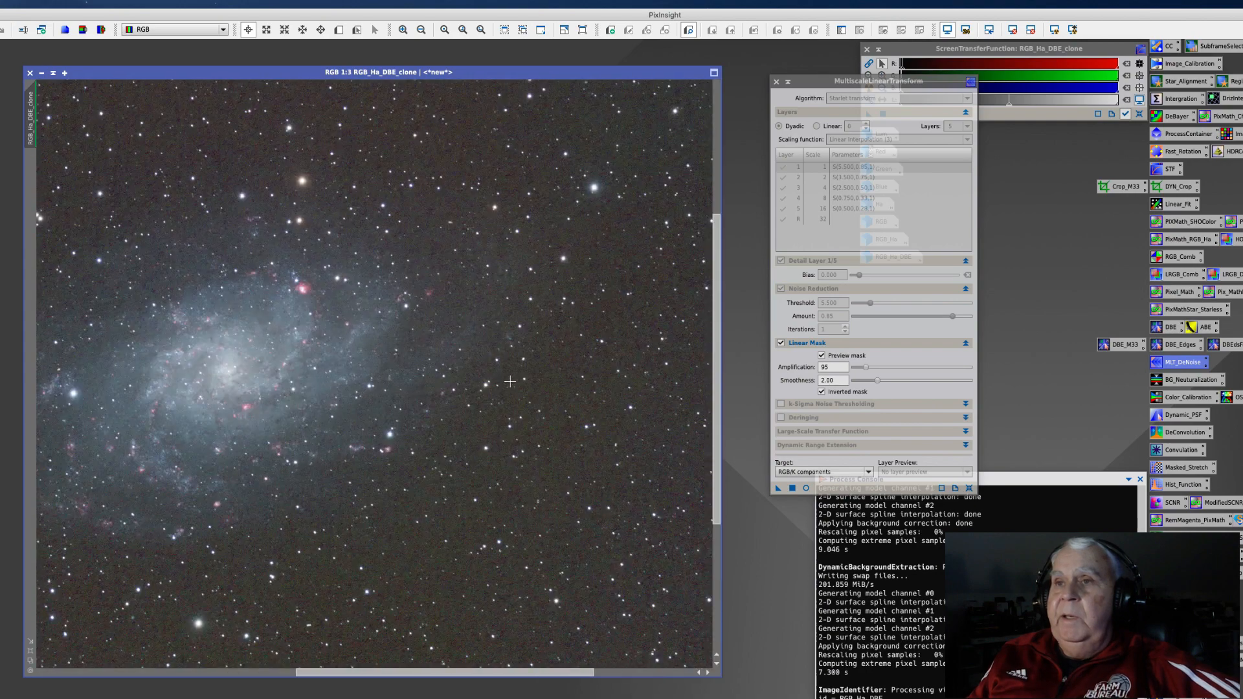
scroll(421, 372, "up", 2)
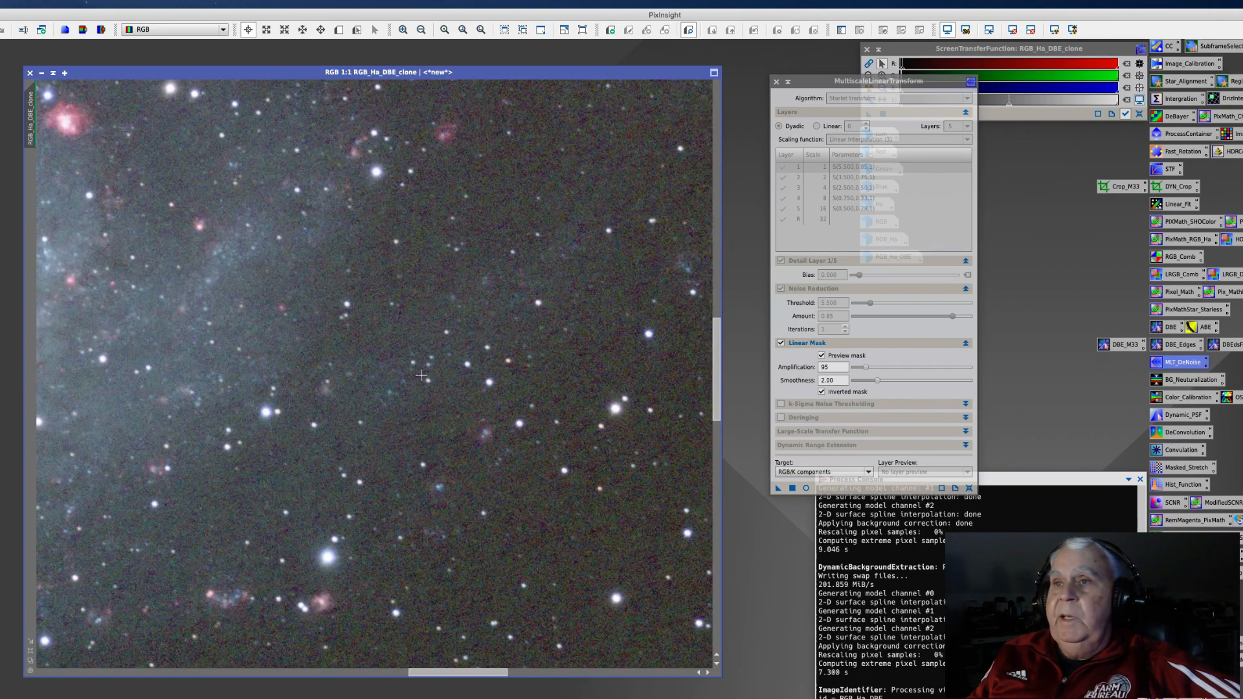
scroll(421, 376, "up", 1)
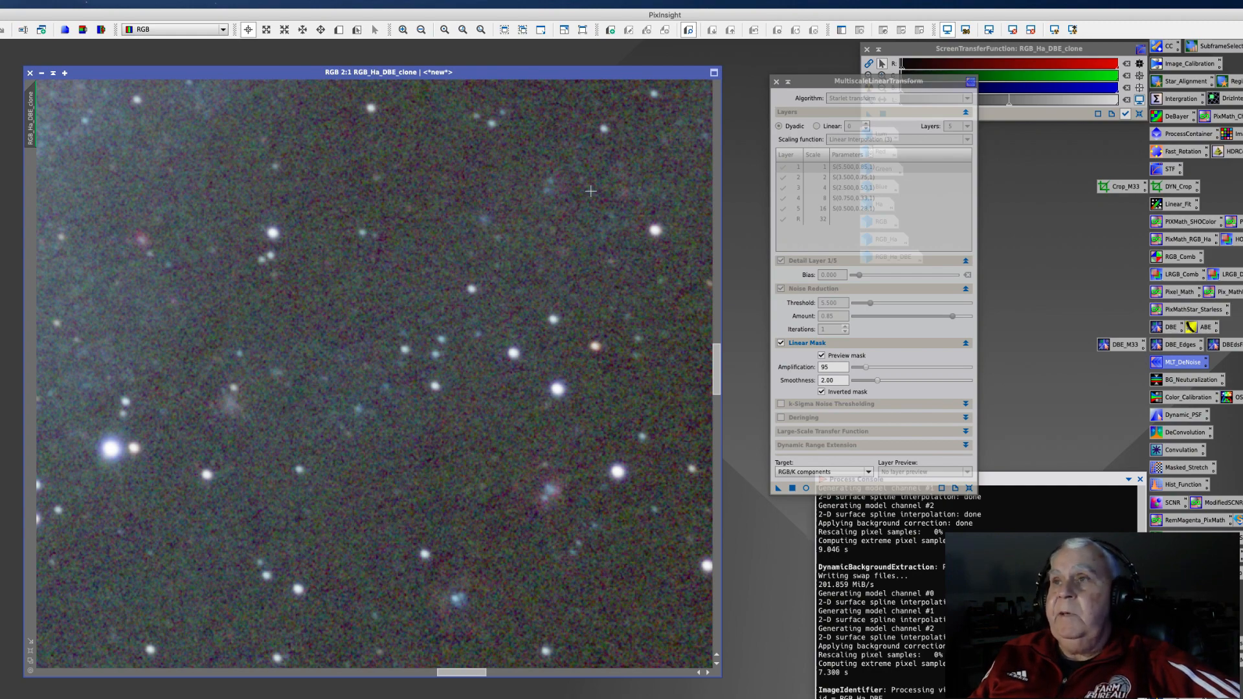
left_click_drag(803, 84, 789, 82)
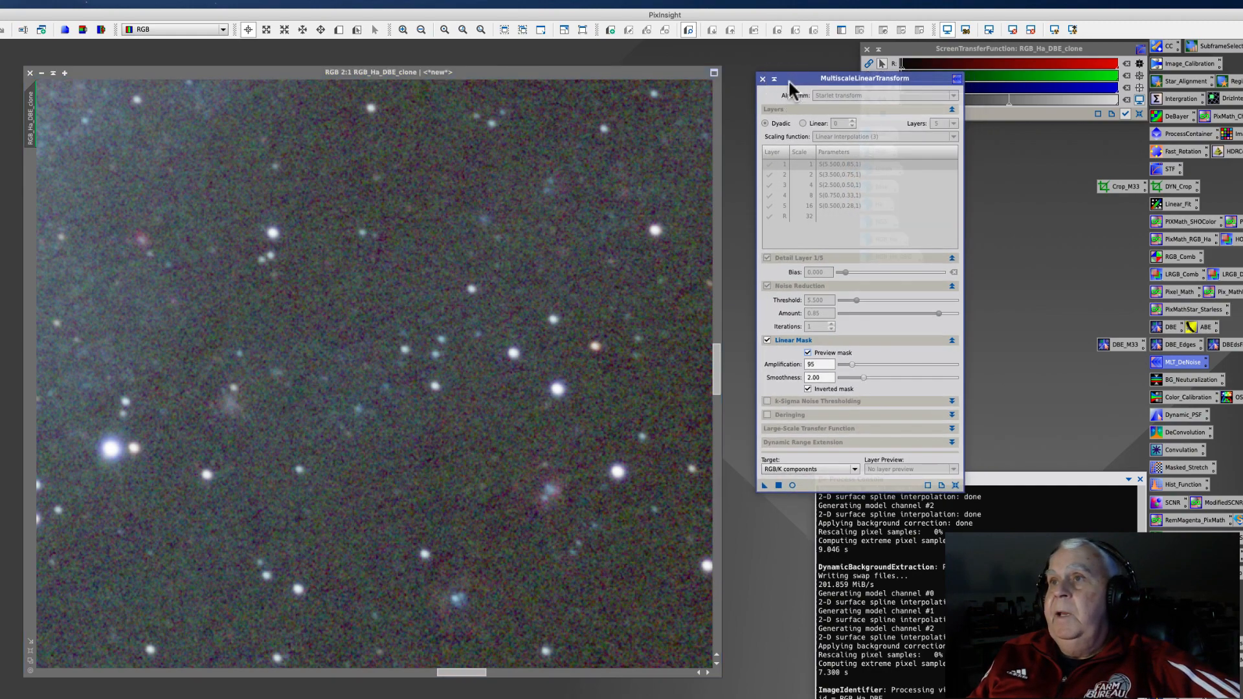
left_click(280, 464)
scroll(280, 464, "down", 11)
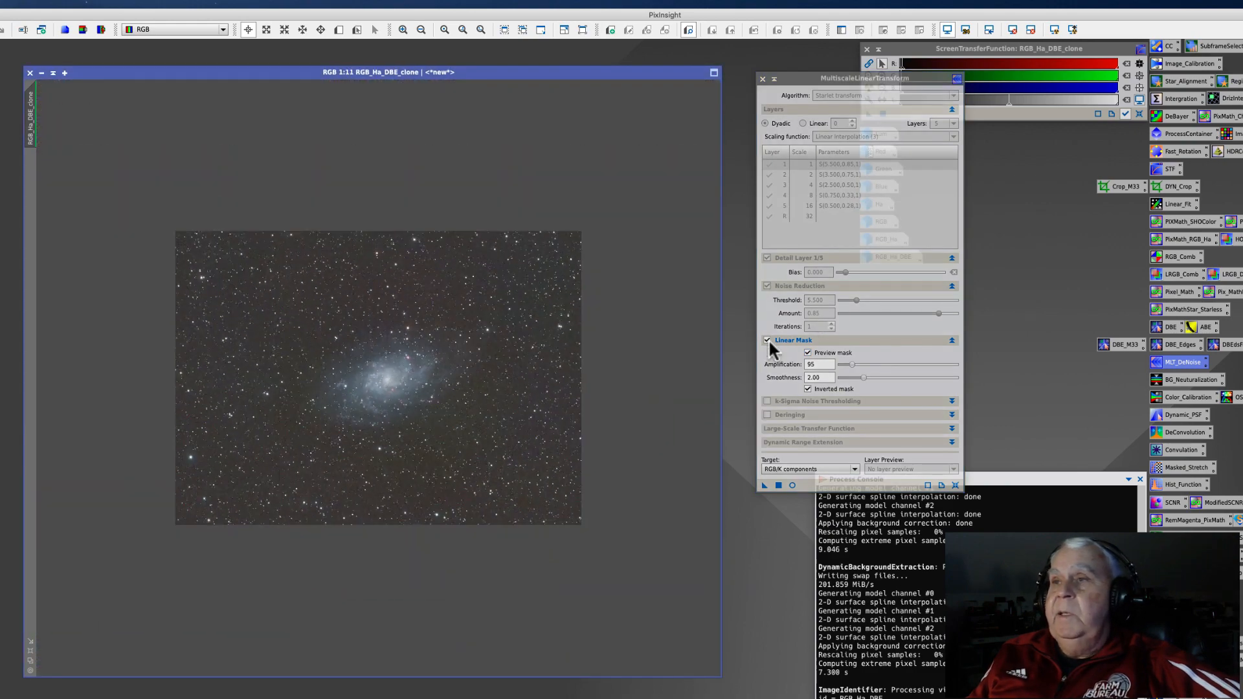
Step: Preview the linear mask in real time on RGB_Ha_DBE_clone, reset its screen stretch, and set the mask amplification to 60
left_click(791, 486)
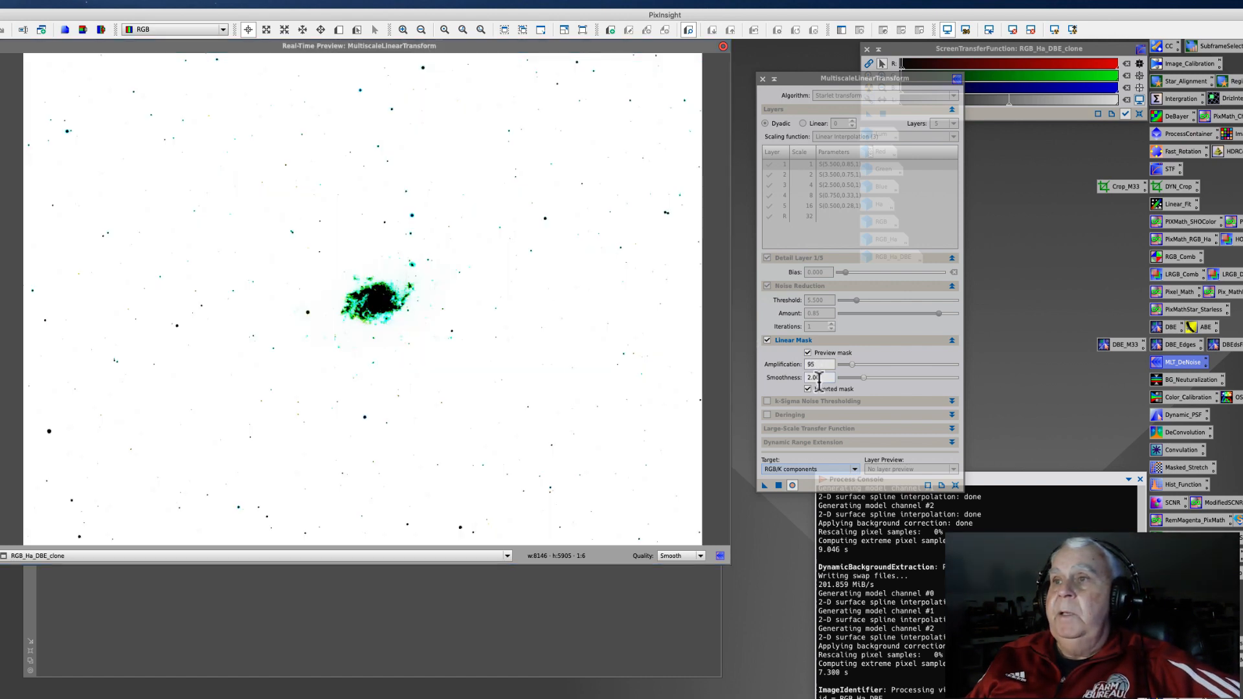
left_click(1139, 111)
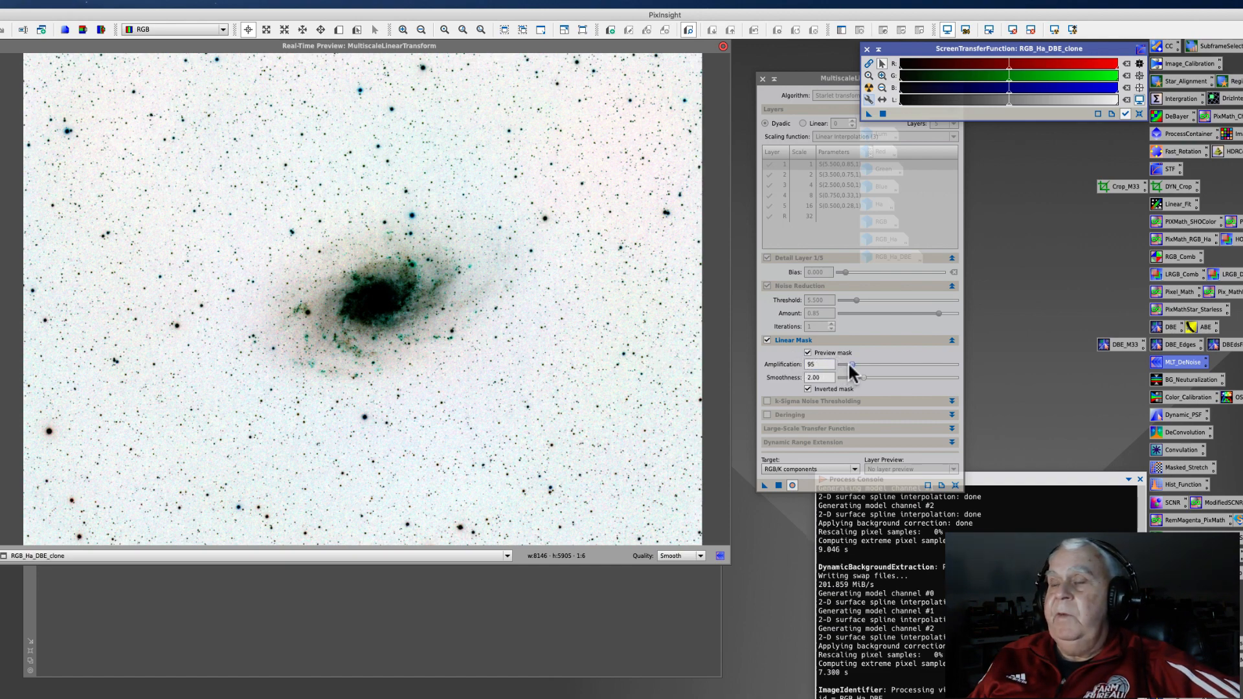
left_click_drag(849, 361, 846, 367)
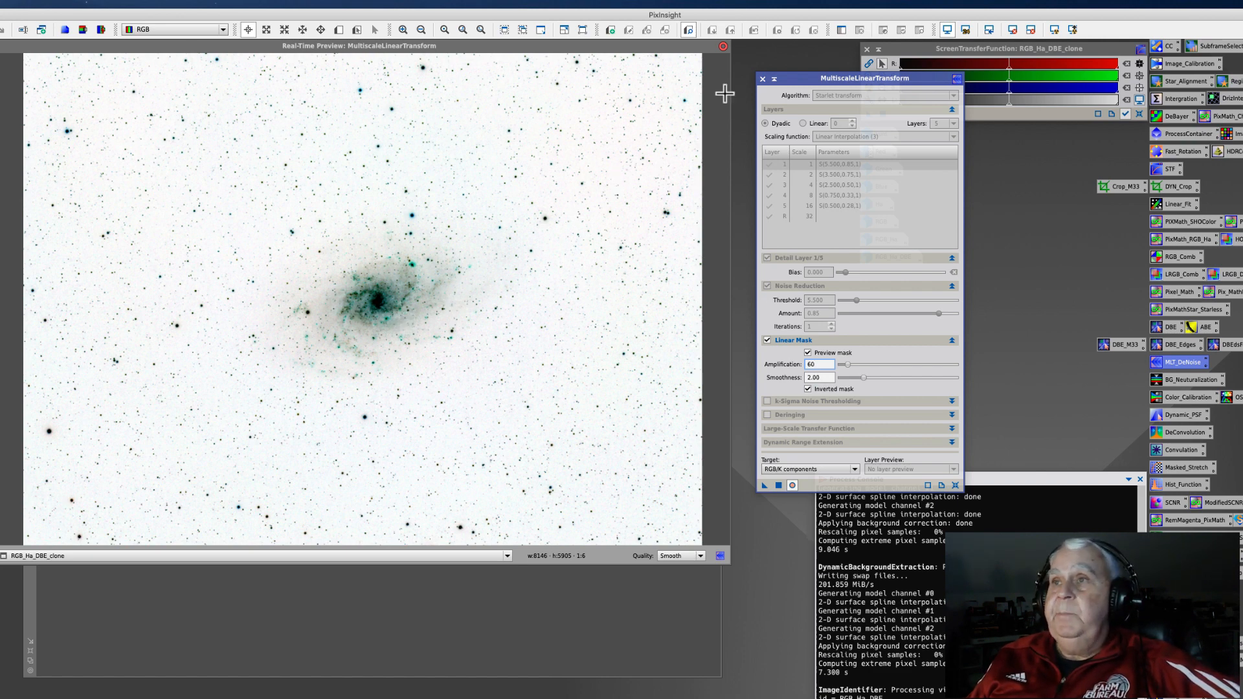
Step: Reposition the MultiscaleLinearTransform window beside the real-time preview and turn off the mask preview
left_click_drag(776, 78, 932, 130)
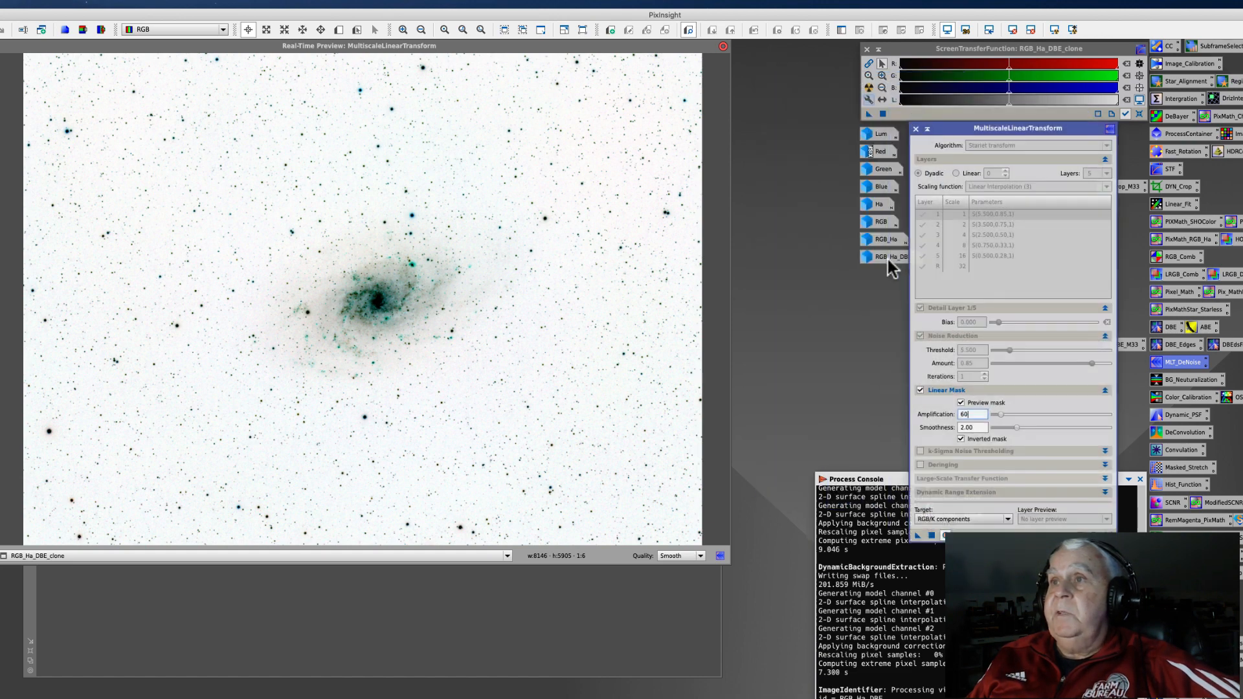
mouse_move(884, 257)
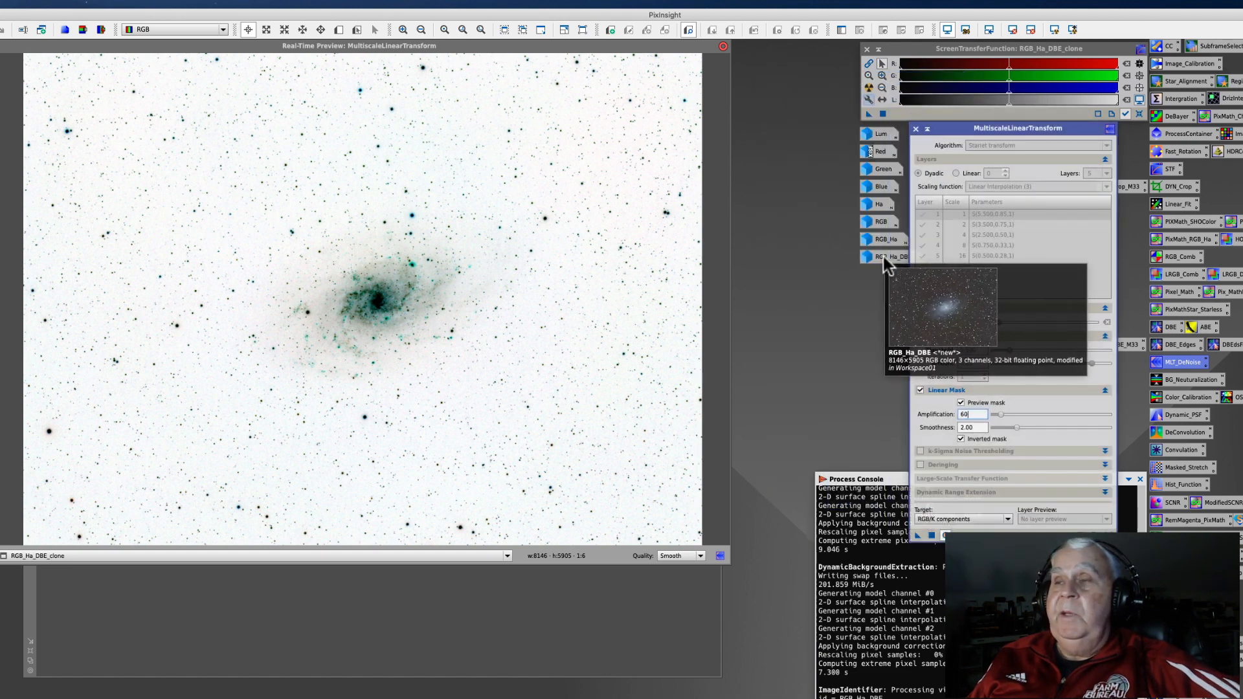
left_click_drag(935, 127, 791, 112)
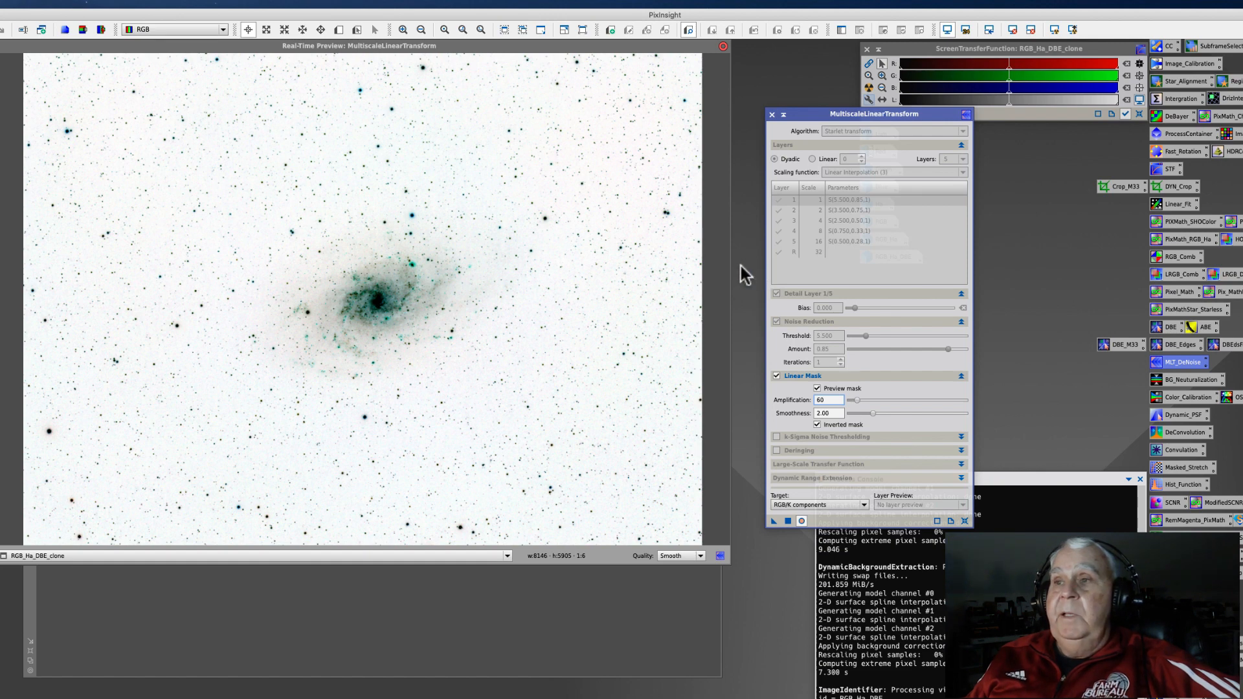
left_click_drag(790, 119, 738, 93)
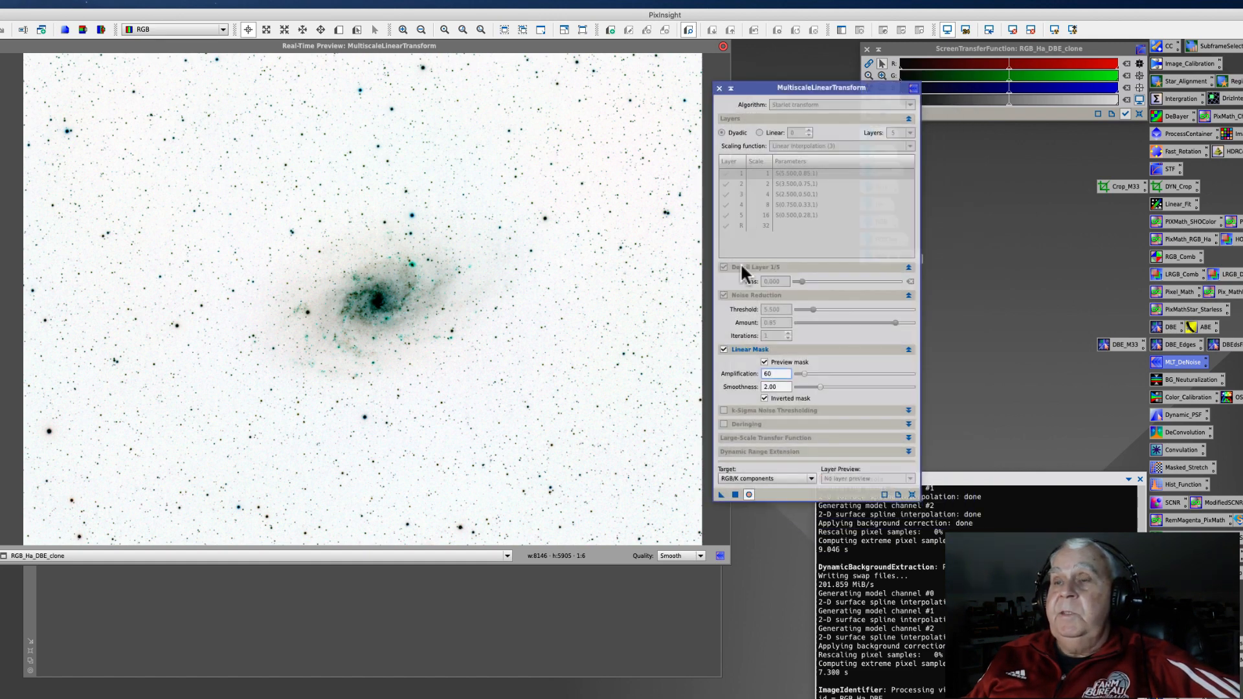
left_click(764, 361)
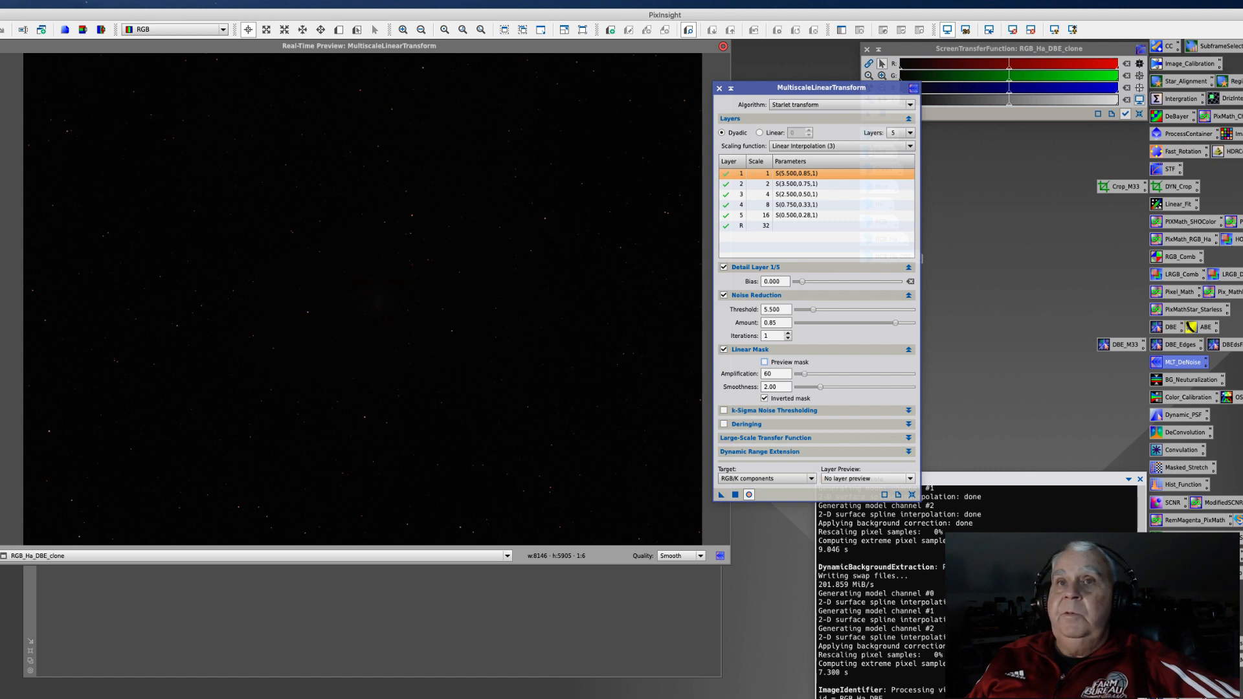
Step: Close the real-time preview and restore the automatic screen stretch on RGB_Ha_DBE_clone
left_click(0, 46)
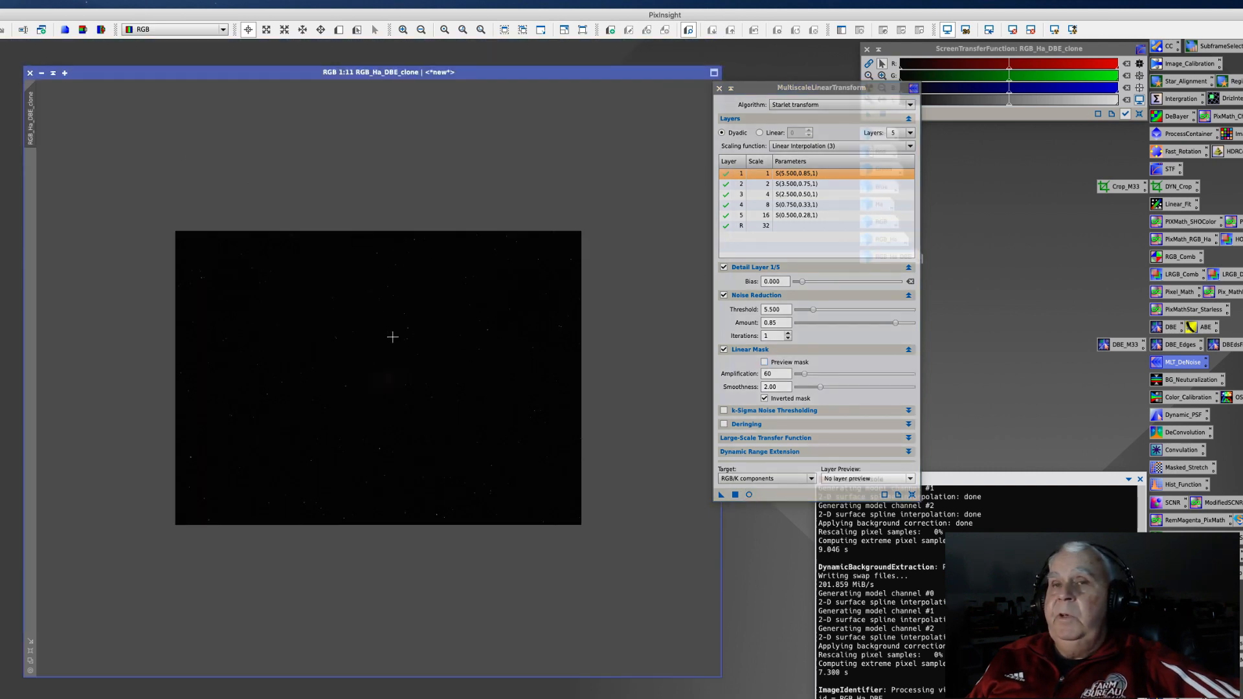
scroll(392, 338, "up", 2)
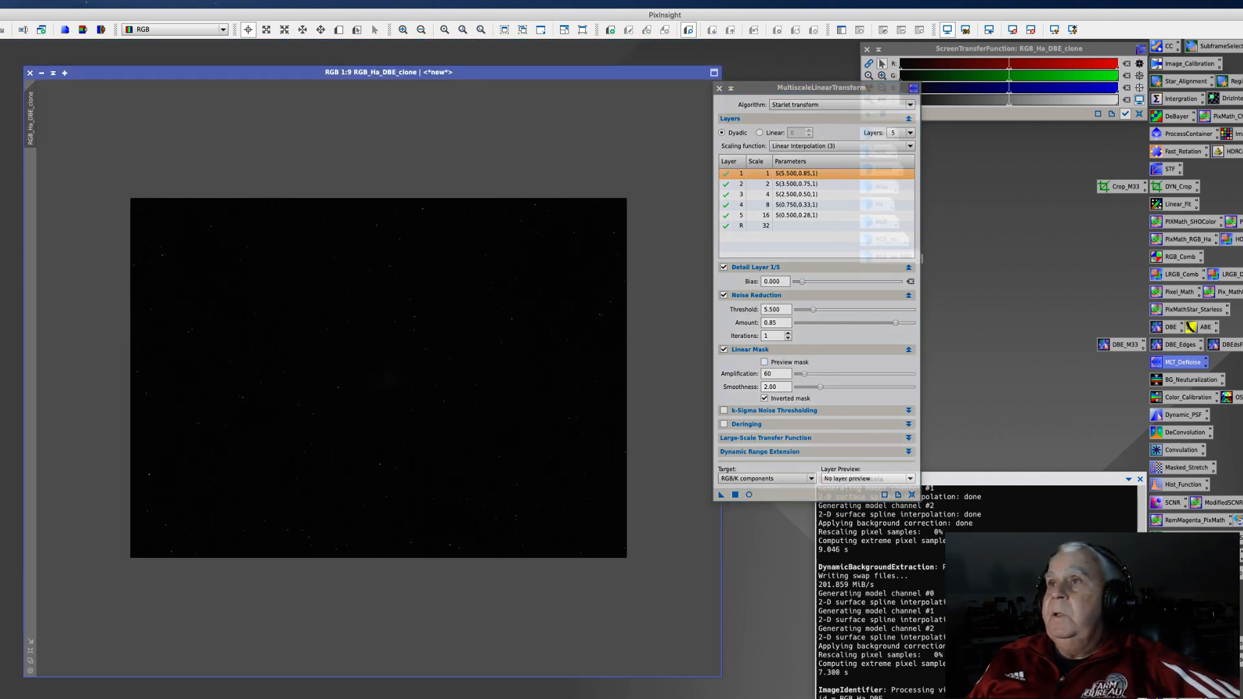
left_click_drag(772, 87, 747, 142)
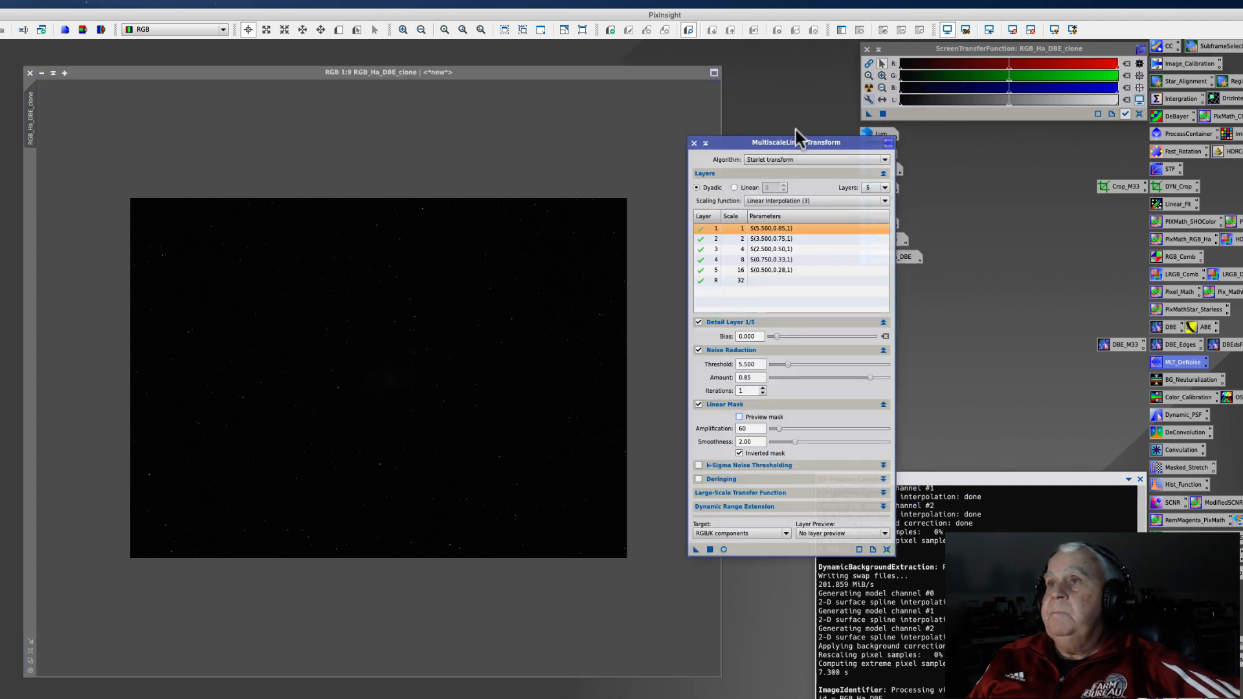
left_click(869, 88)
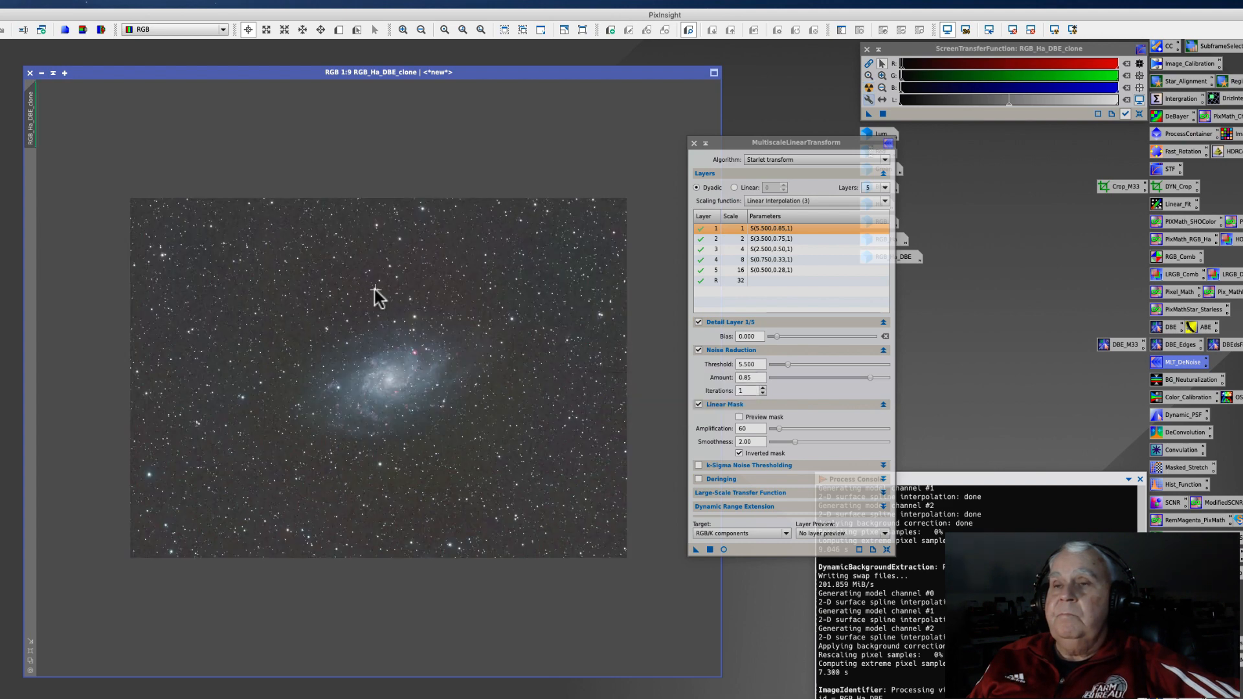
Step: Apply the MultiscaleLinearTransform noise reduction to RGB_Ha_DBE_clone while viewing it at 2:1, and close the process window
scroll(382, 303, "up", 7)
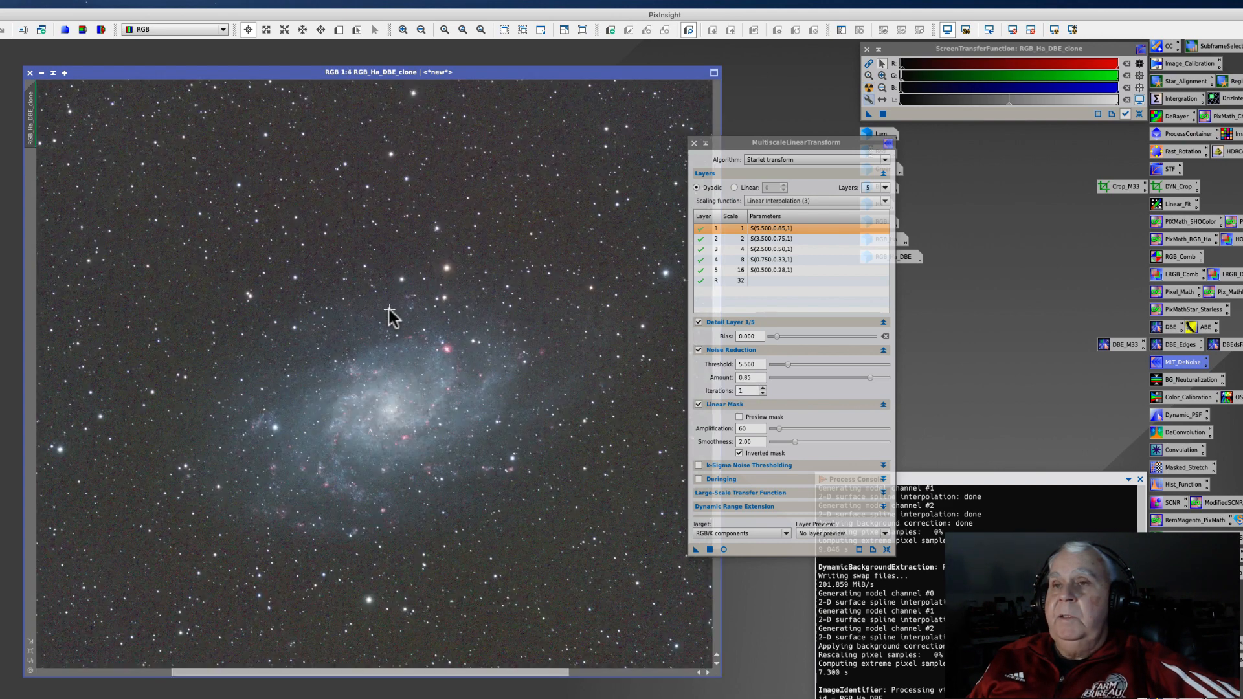
scroll(388, 318, "up", 2)
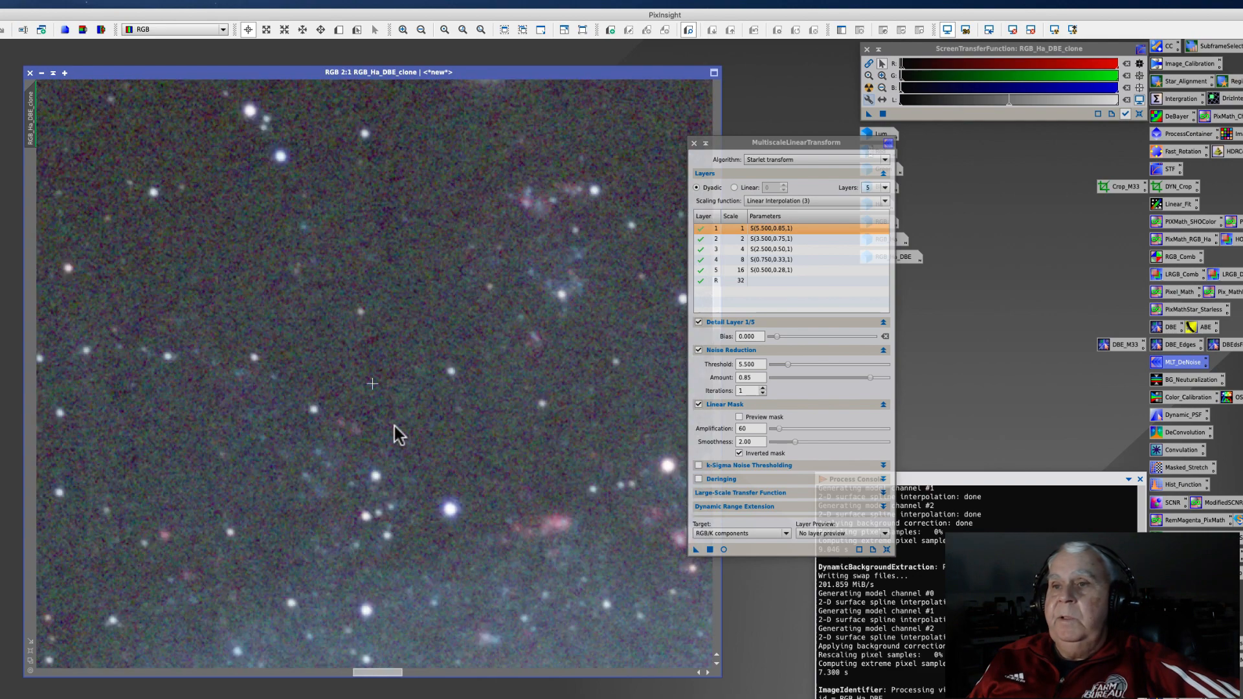
left_click_drag(374, 672, 397, 662)
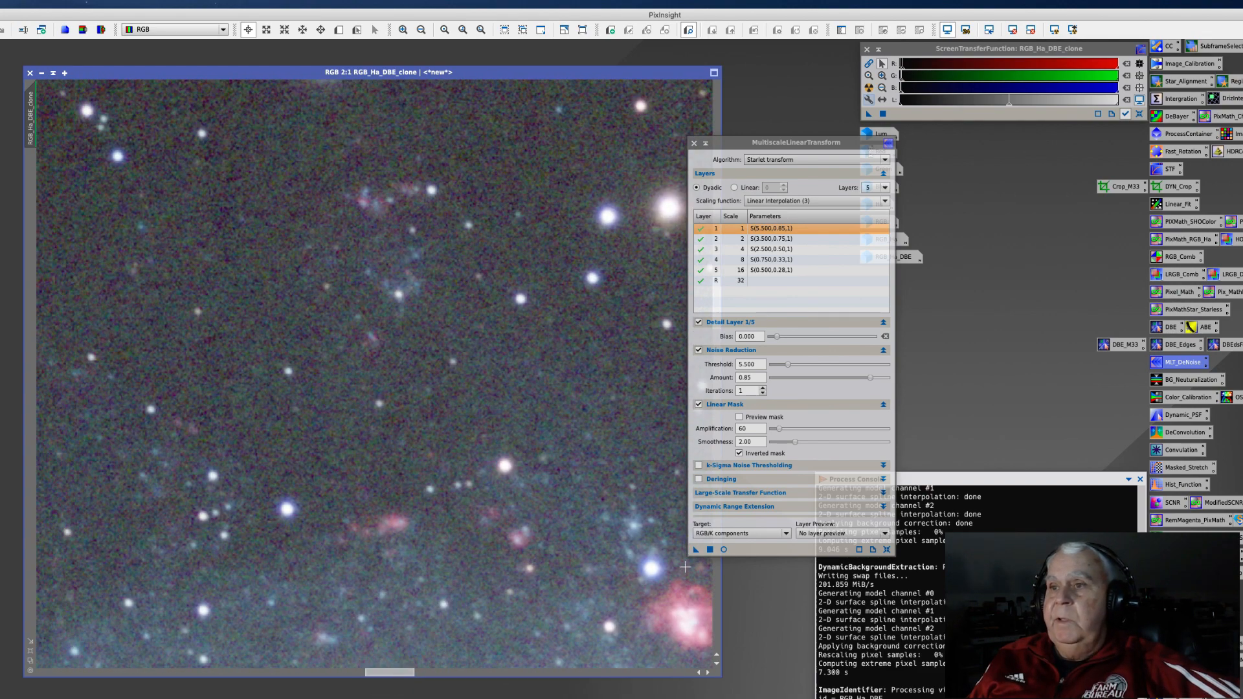
mouse_move(696, 550)
left_mouse_down()
mouse_move(610, 656)
mouse_move(391, 492)
mouse_move(373, 391)
mouse_move(678, 557)
left_mouse_up()
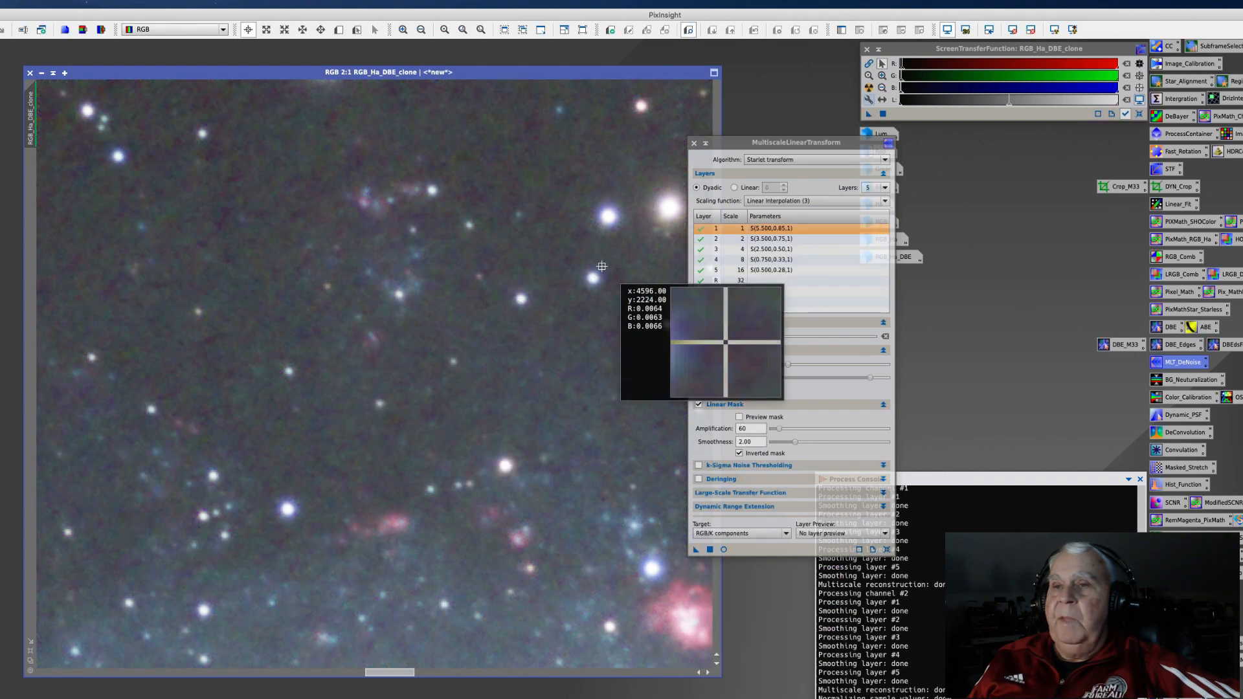
left_click(595, 697)
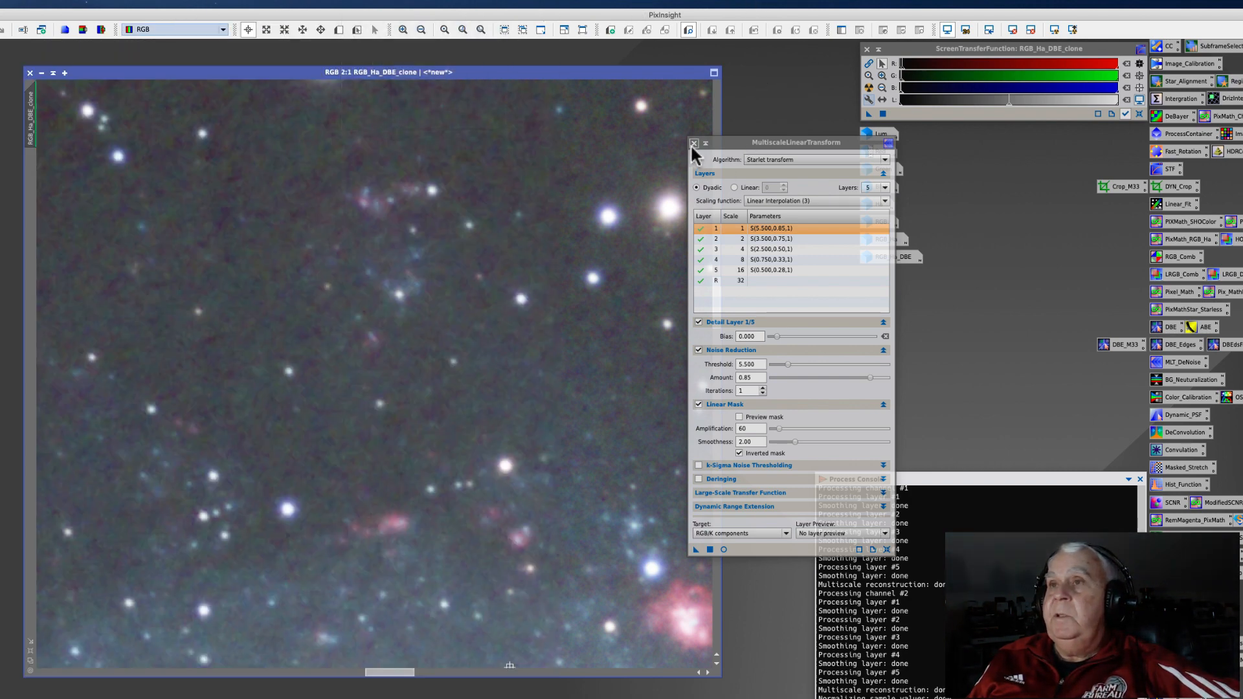
left_click(694, 143)
Step: Compare RGB_Ha_DBE_clone with and without the noise reduction by undoing and redoing it, and examine the background up close
left_click_drag(498, 306, 75, 134)
left_click_drag(53, 16, 2, 53)
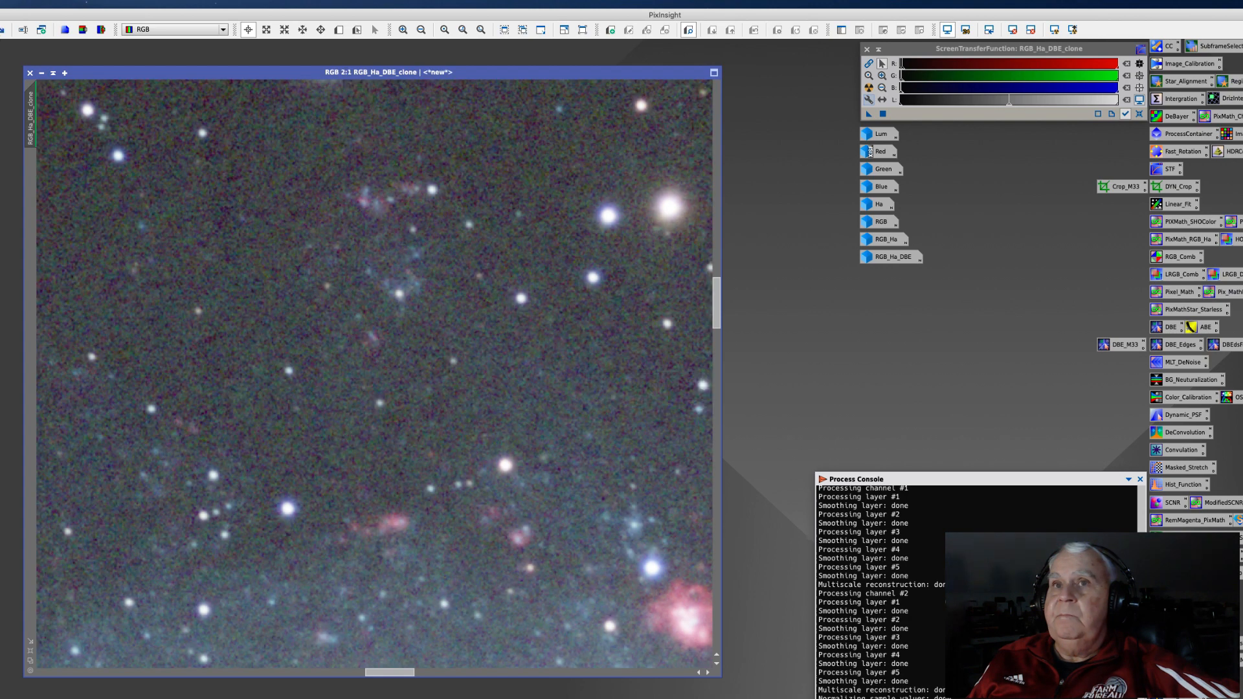
left_click(3, 31)
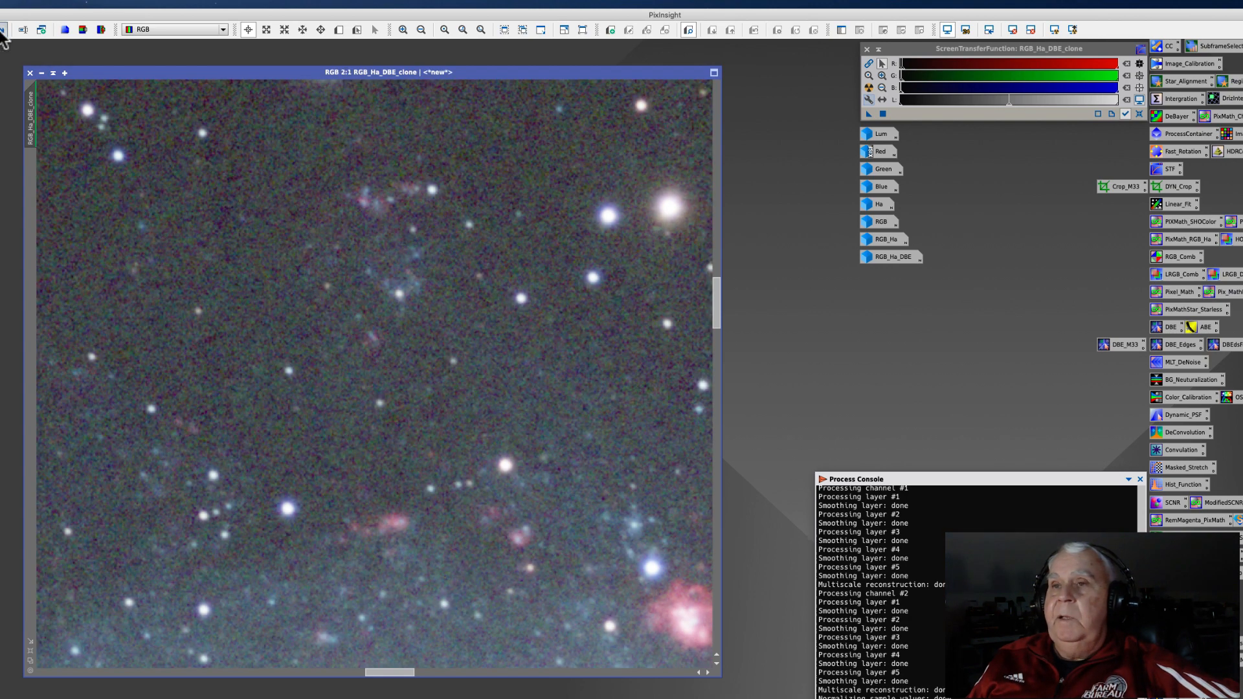
left_click(3, 31)
left_click(3, 31)
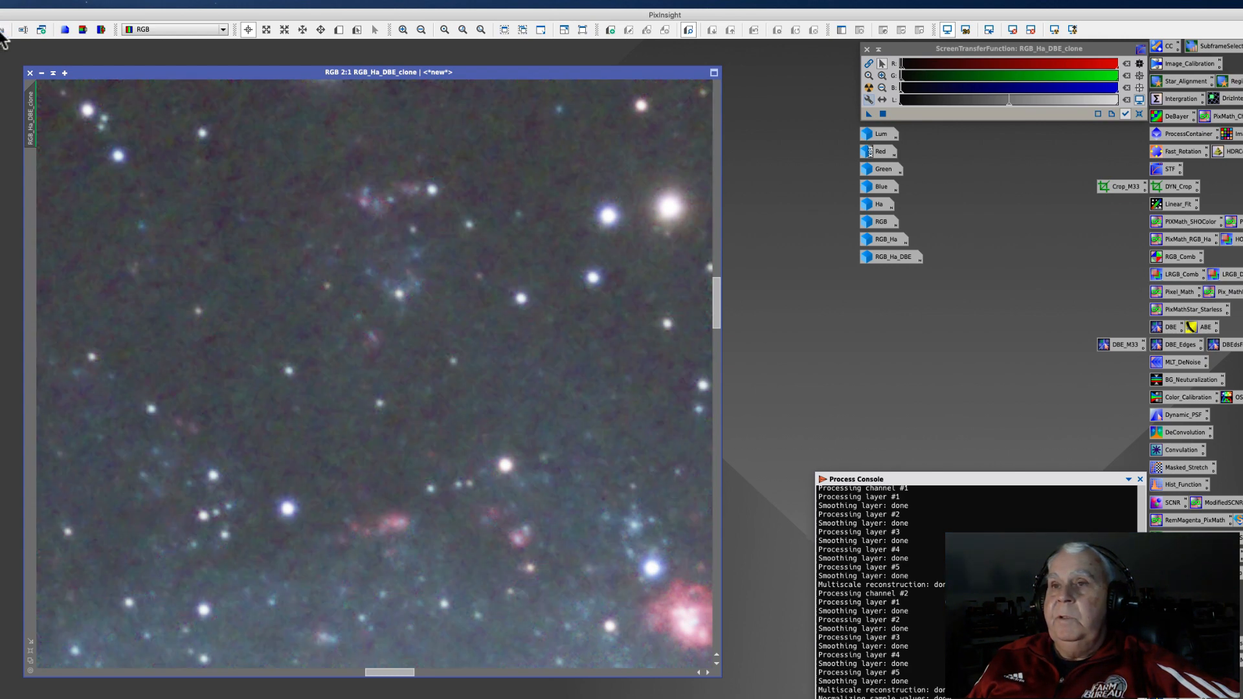
left_click(775, 244)
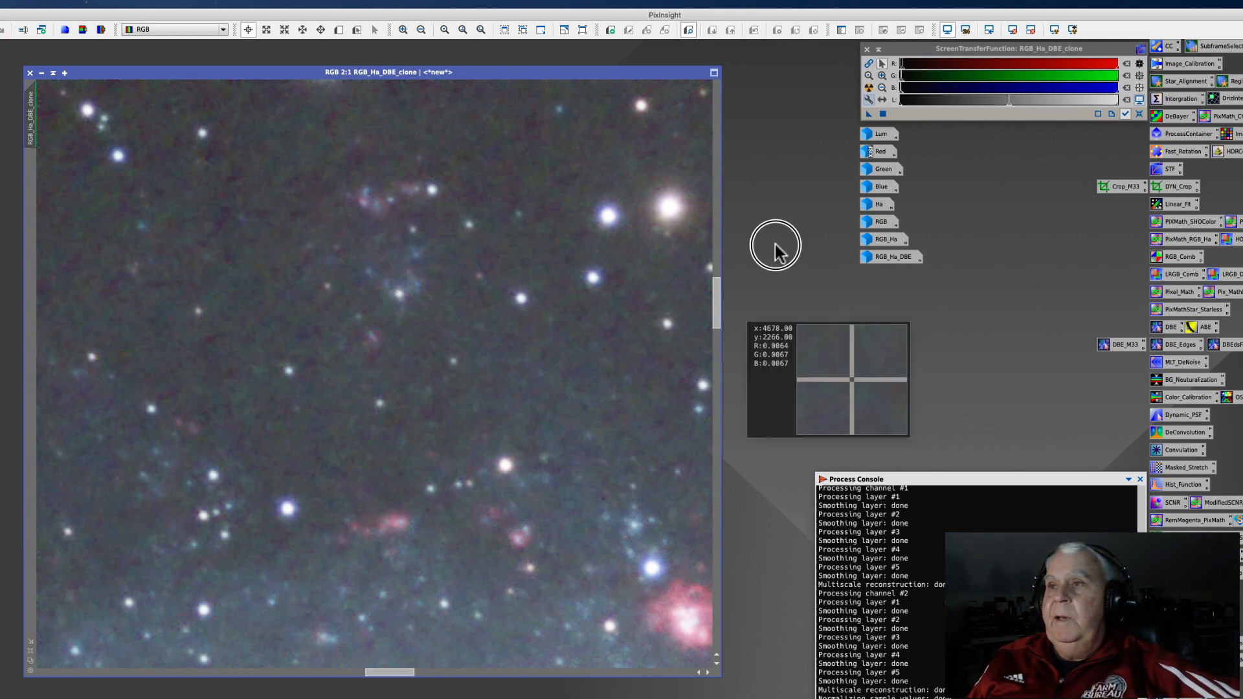
scroll(671, 313, "down", 3)
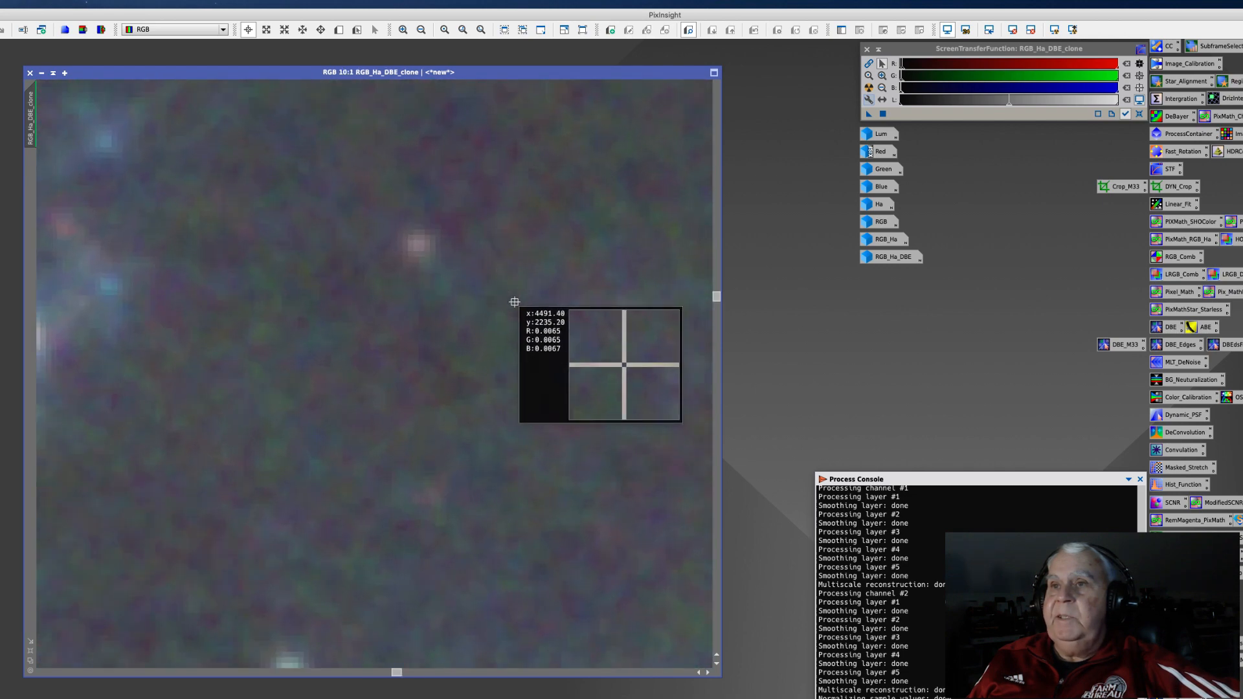
scroll(507, 300, "down", 4)
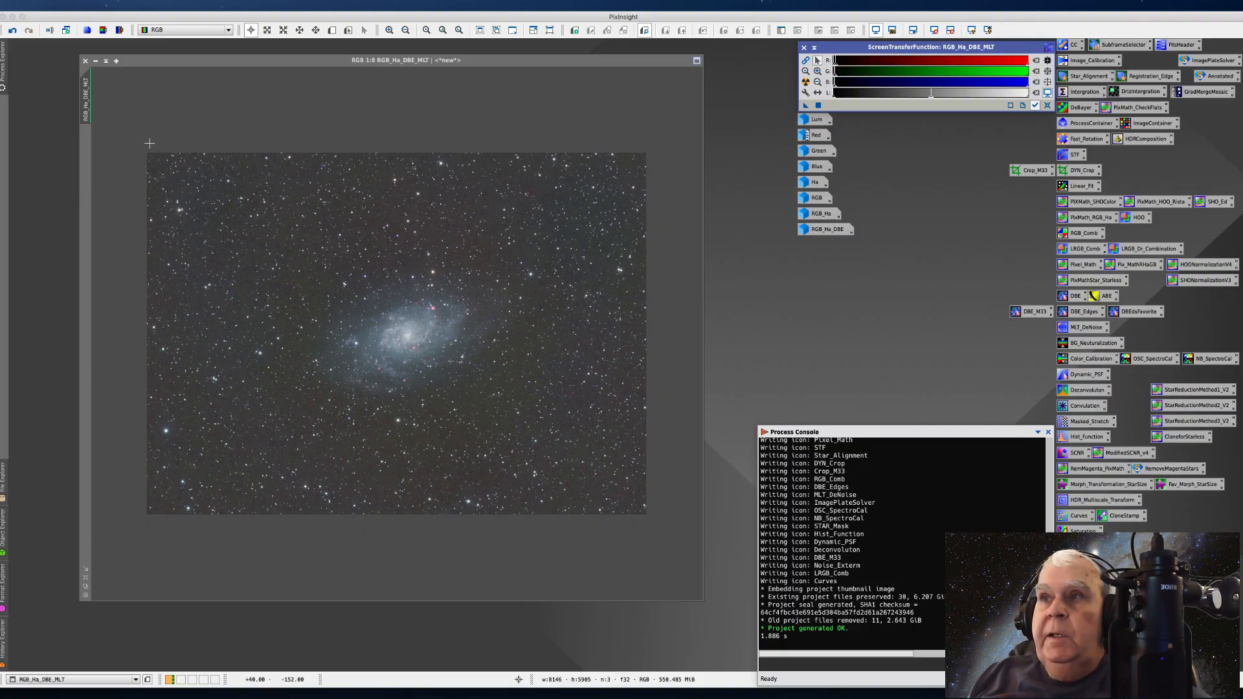
Step: Try to clone the RGB_Ha_DBE_MLT image onto the workspace and iconize the original window
left_click_drag(89, 108, 59, 101)
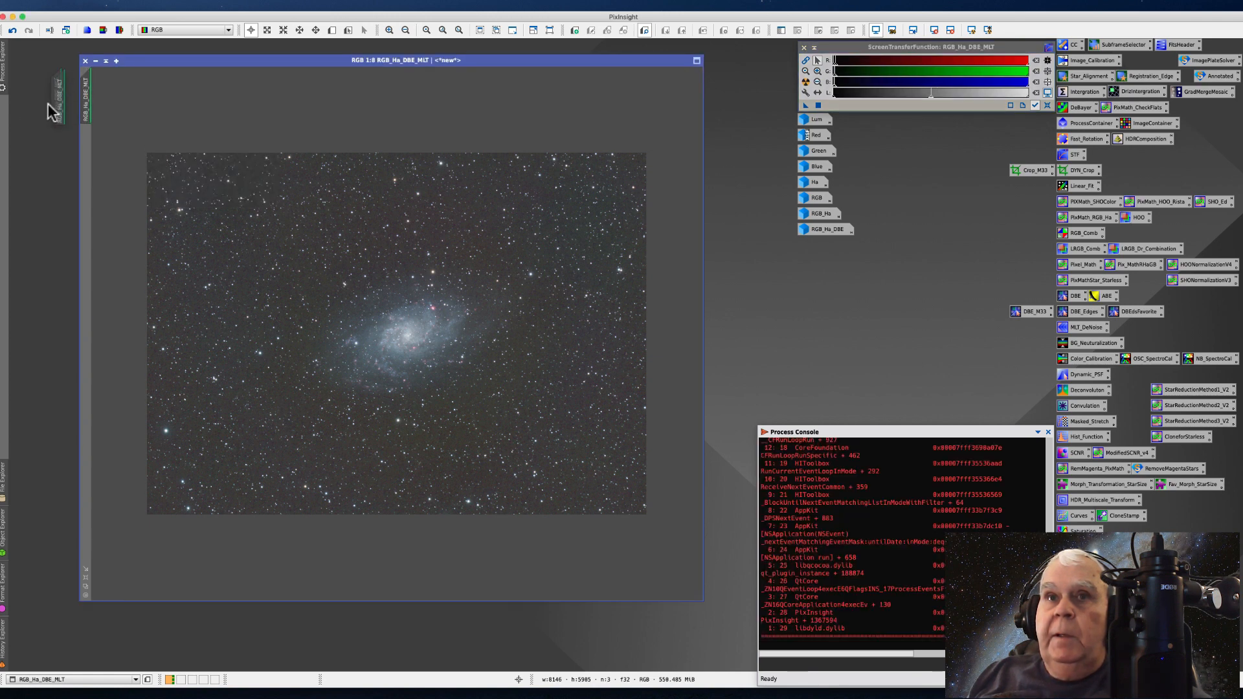
left_click(95, 61)
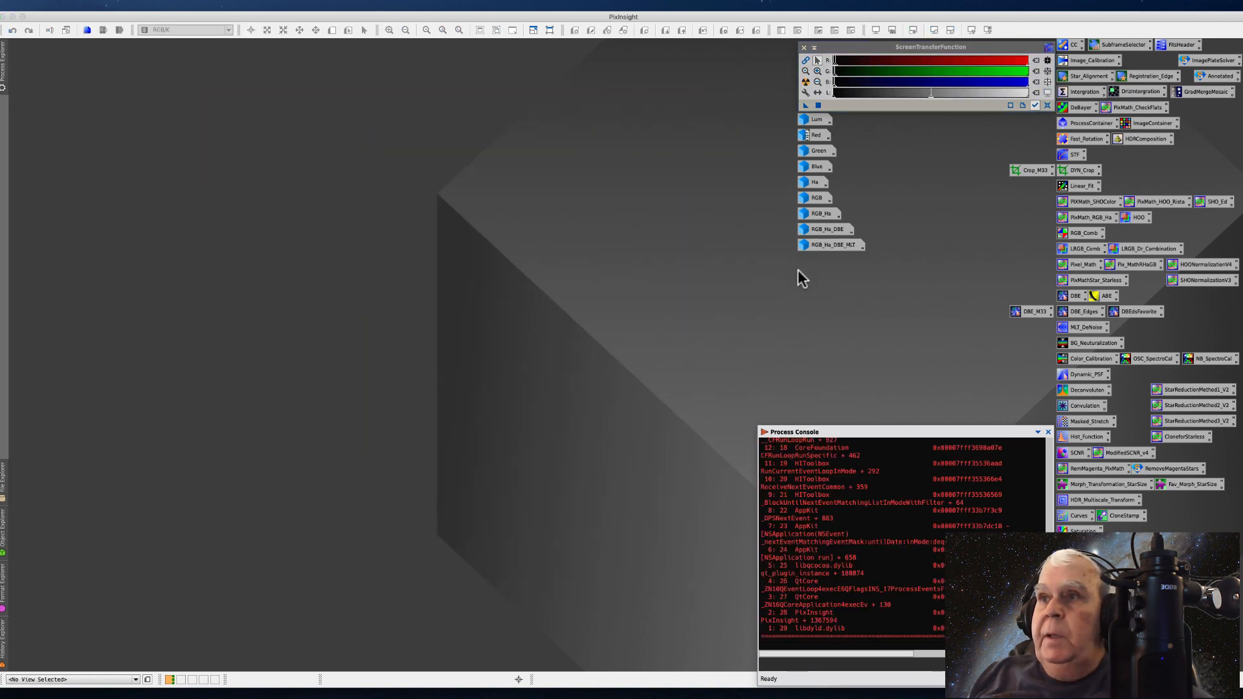
double_click(821, 254)
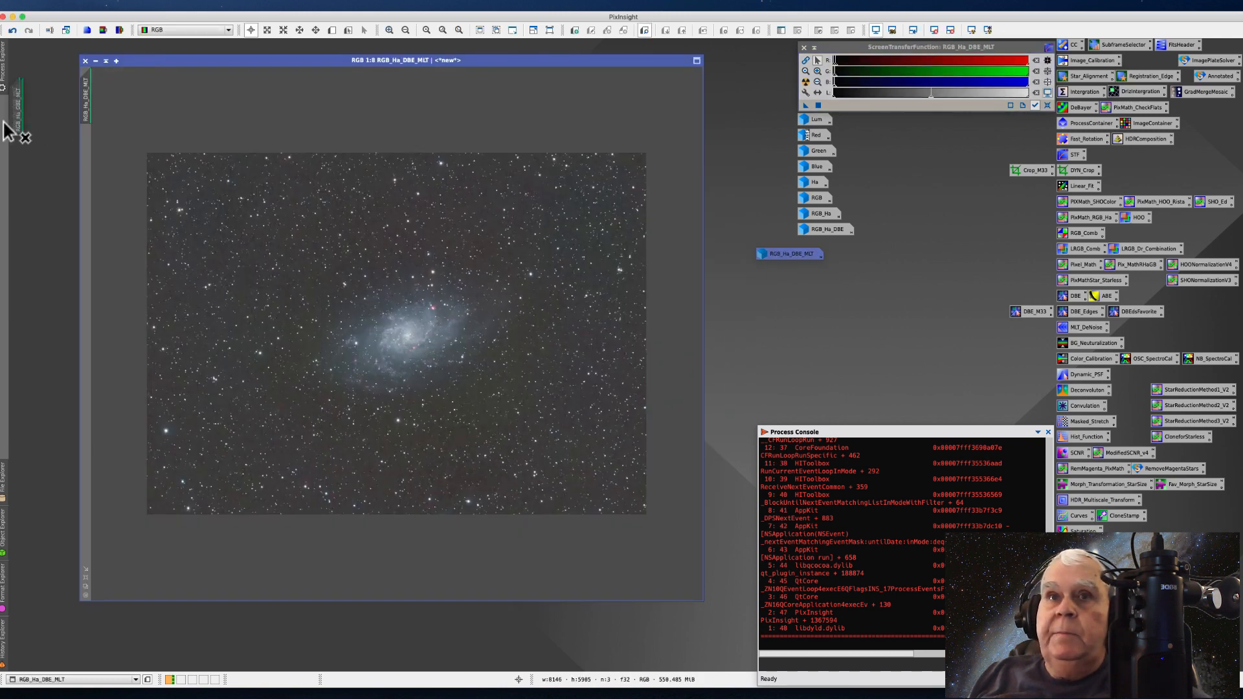
left_click(95, 61)
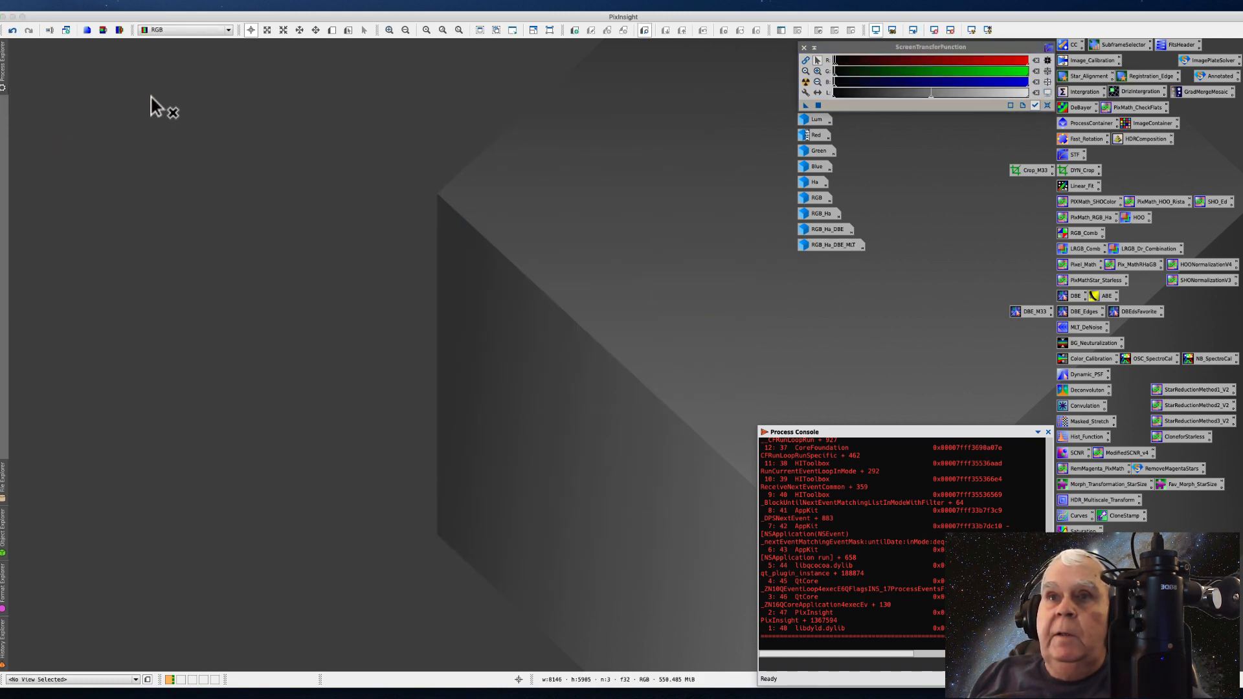
Step: Clone RGB_Ha_DBE_MLT onto the workspace, iconize the original, and reposition the clone's window
double_click(821, 250)
left_click_drag(311, 69, 424, 81)
left_click_drag(204, 115, 97, 181)
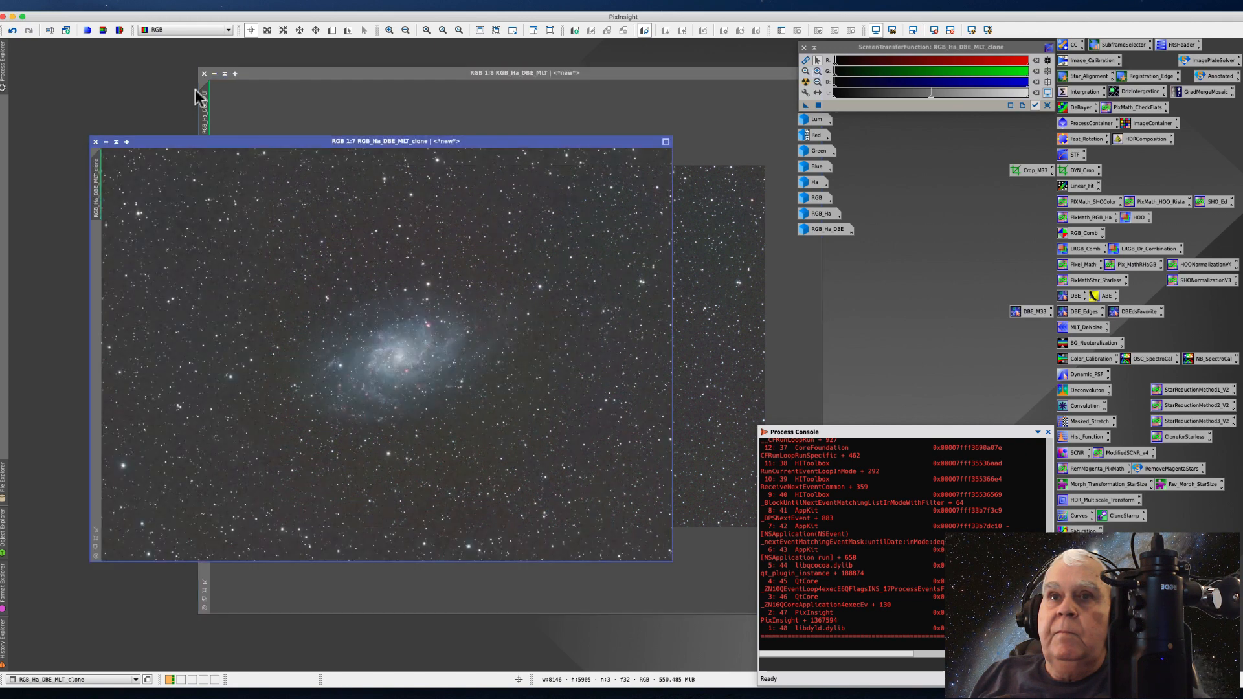
left_click(215, 73)
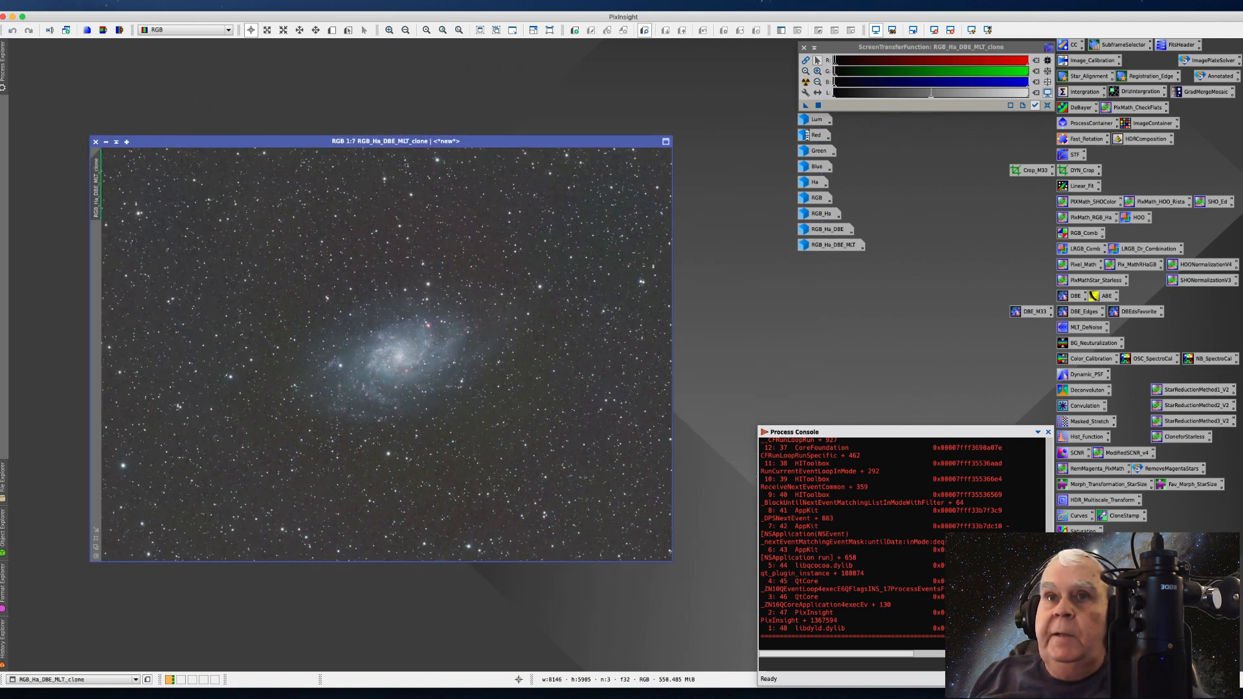
left_click_drag(172, 139, 203, 62)
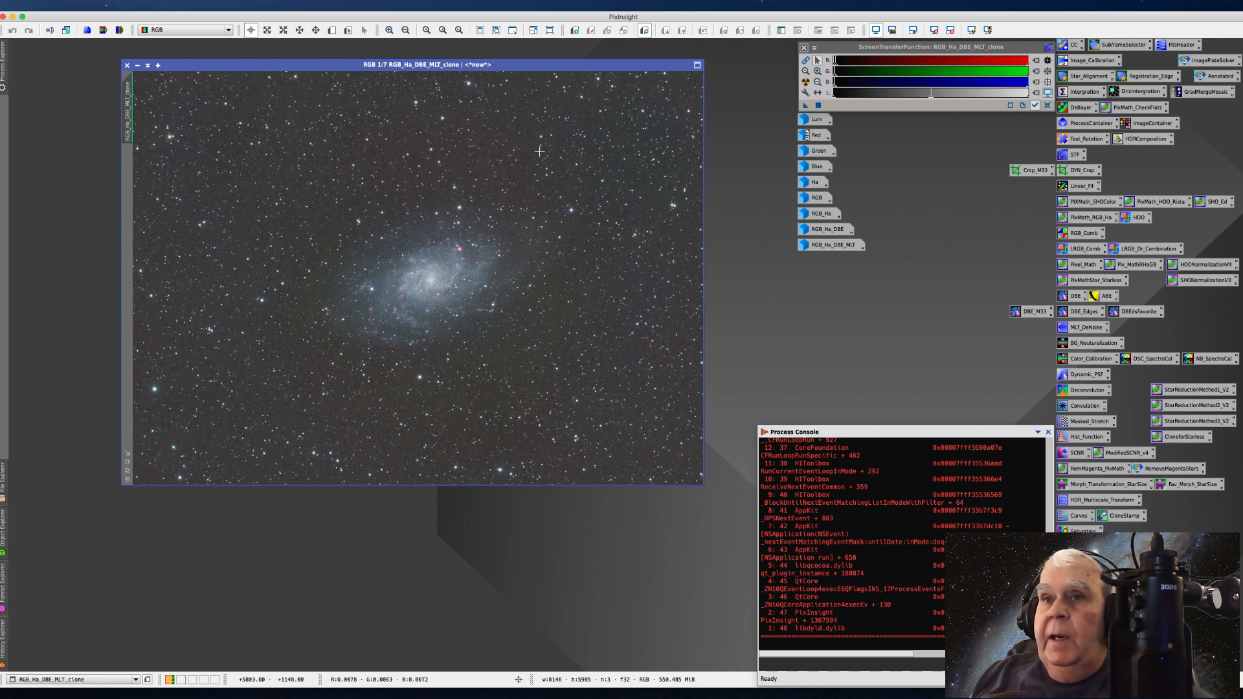
Step: Sample the background pixel values above the galaxy in RGB_Ha_DBE_MLT_clone
left_click(402, 215)
left_click_drag(401, 214, 402, 173)
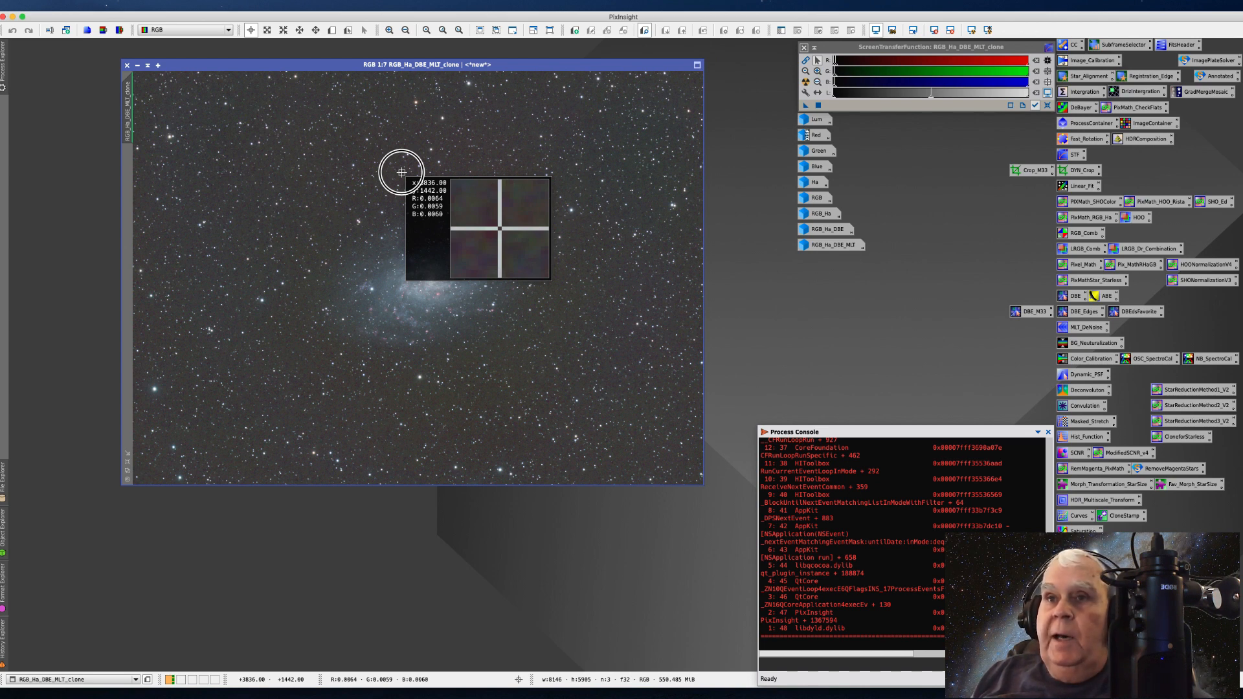
left_click_drag(402, 172, 403, 173)
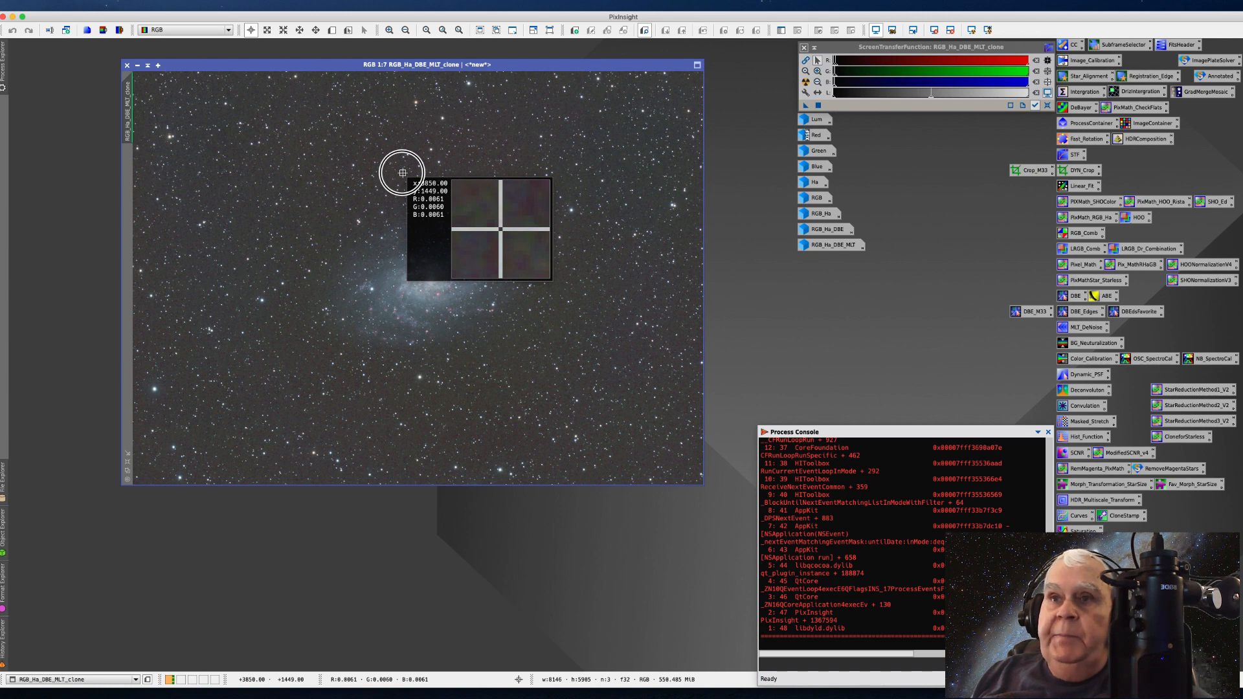
left_click_drag(403, 173, 448, 156)
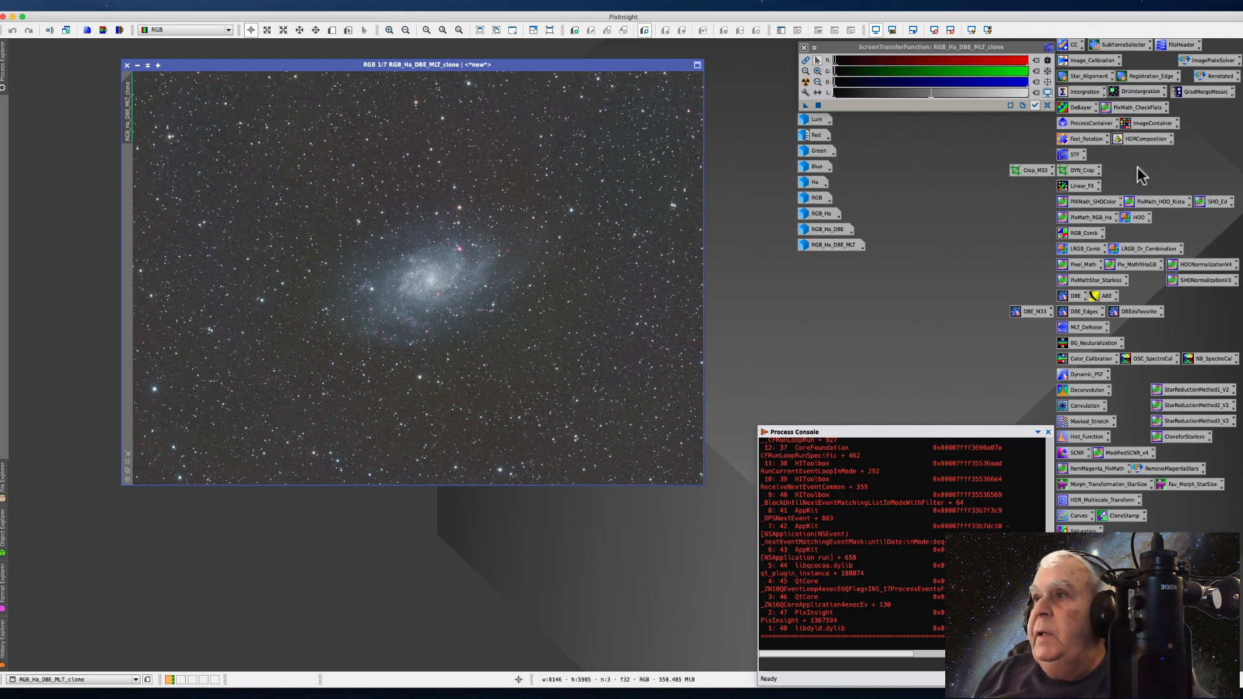
Step: Launch the saved ImagePlateSolver script and enable Distortion Correction
right_click(1206, 65)
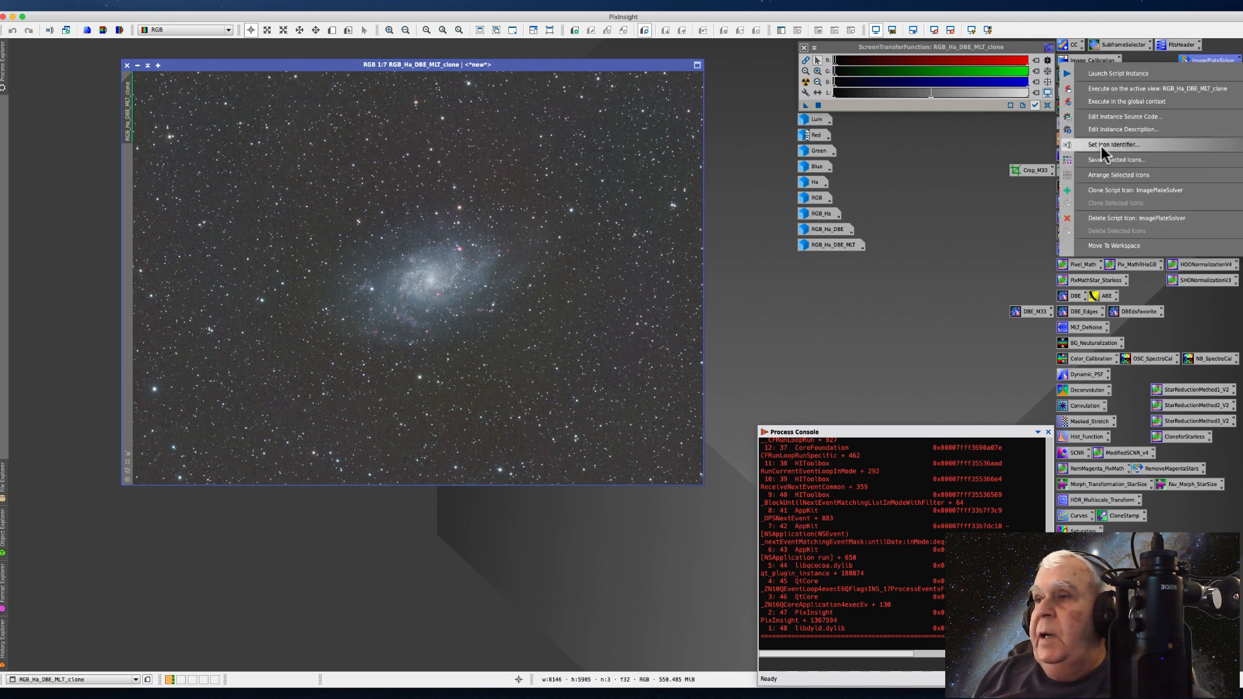
left_click(1103, 103)
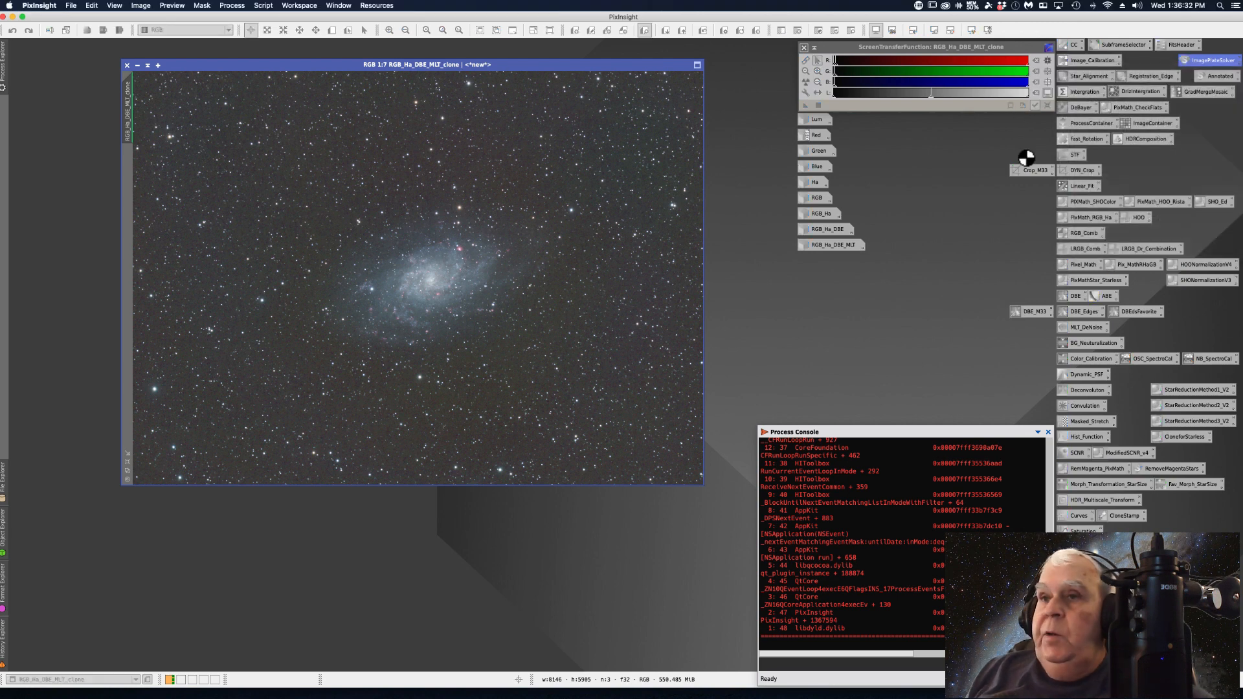
left_click_drag(530, 149, 634, 84)
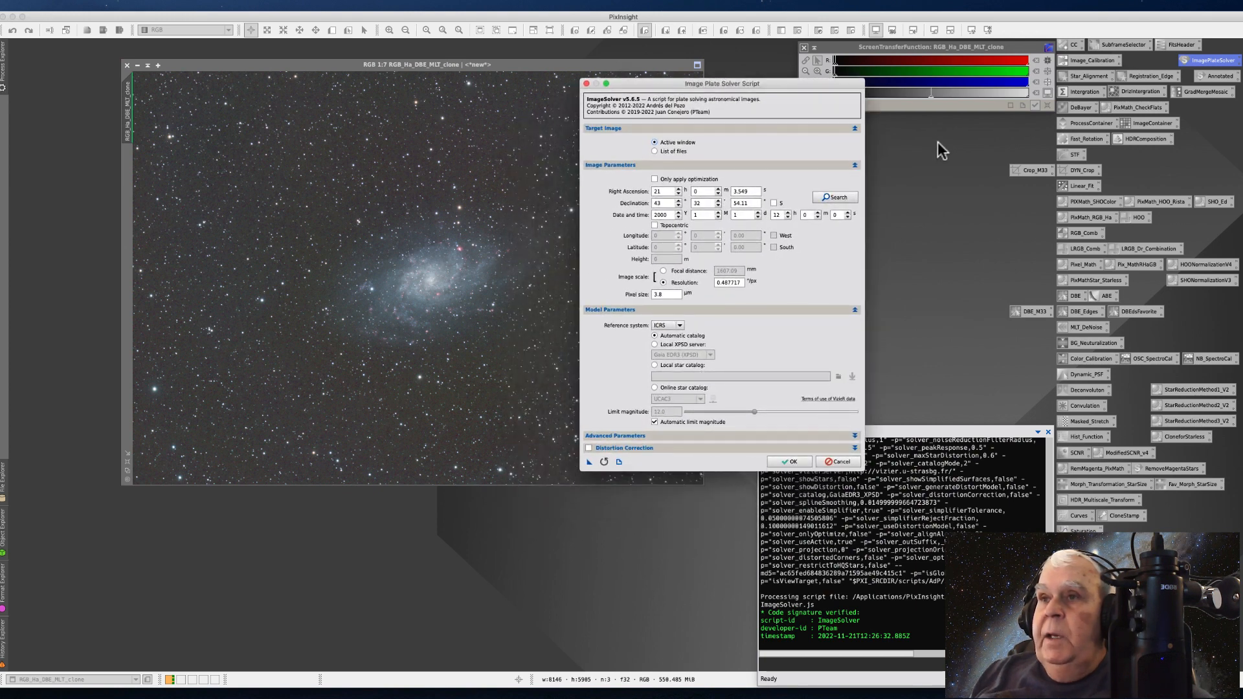
left_click(589, 448)
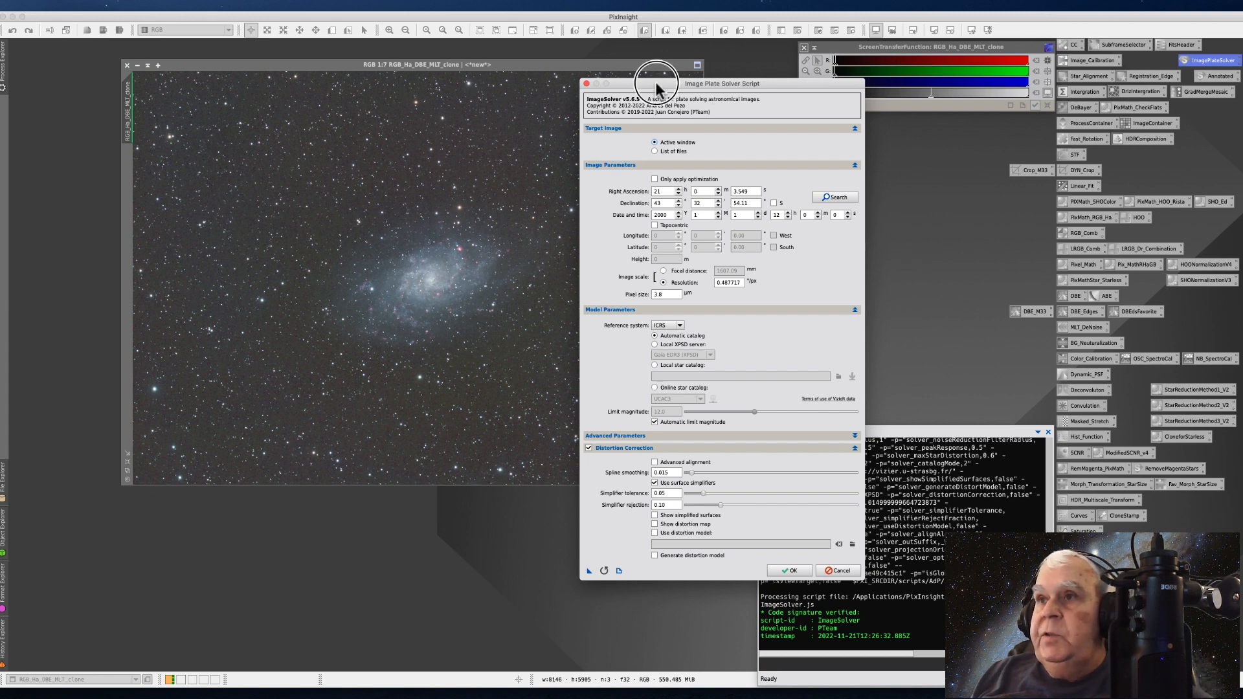
left_click_drag(655, 81, 658, 75)
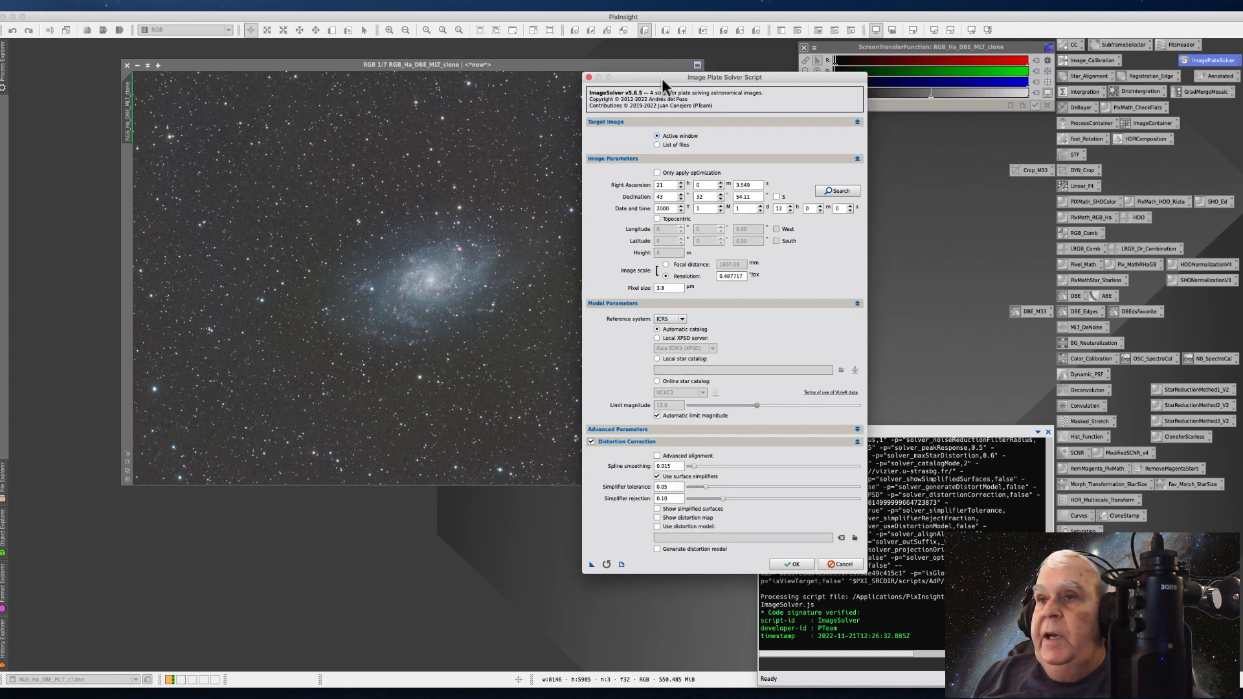
Step: Search online for the object M33 and use the Triangulum Galaxy coordinates as the plate-solving parameters
left_click(841, 190)
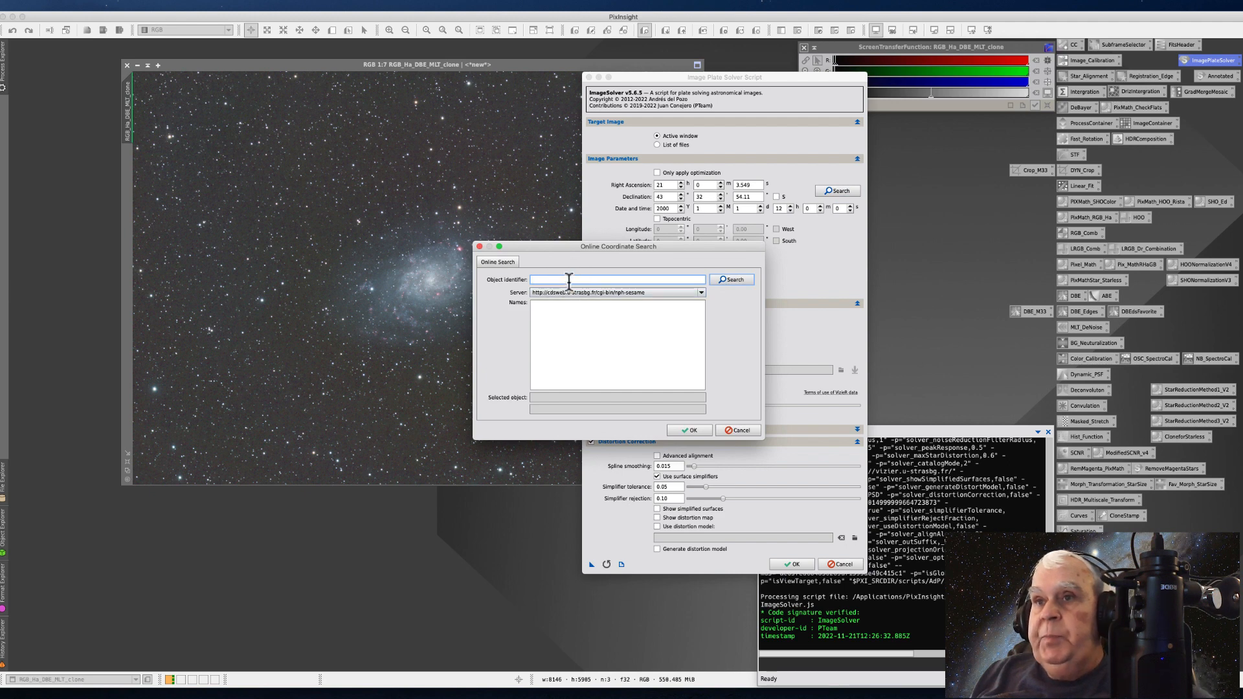
type("M33")
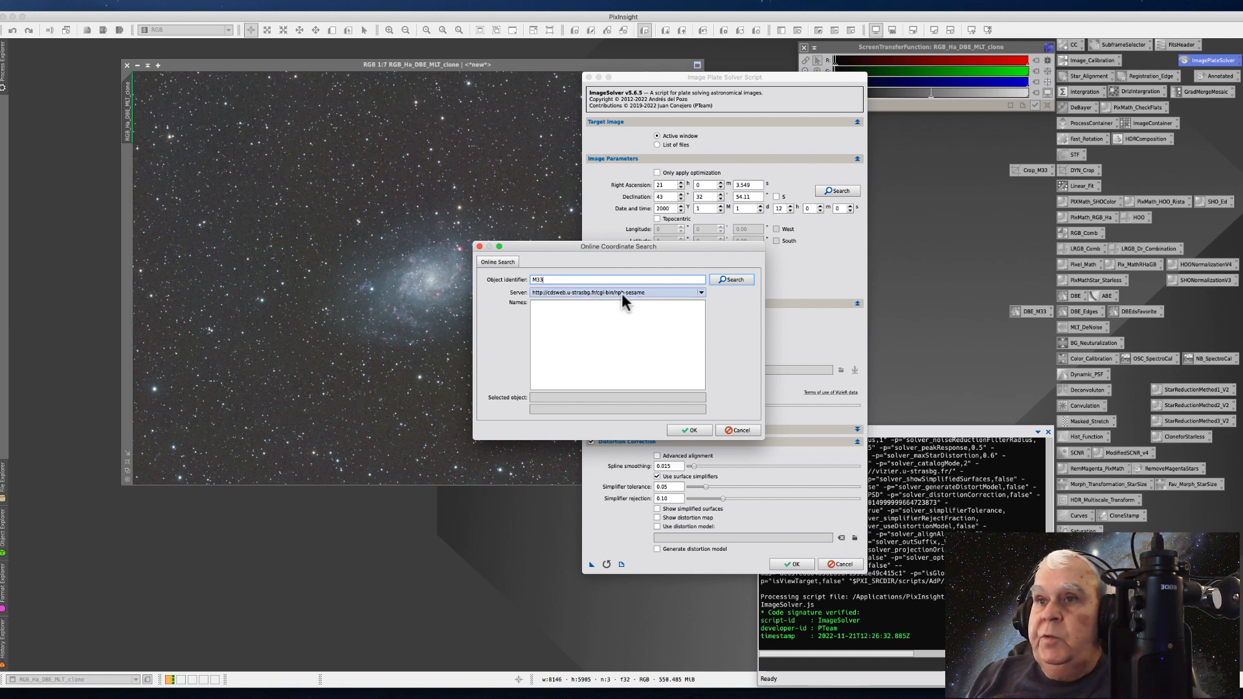
left_click(730, 280)
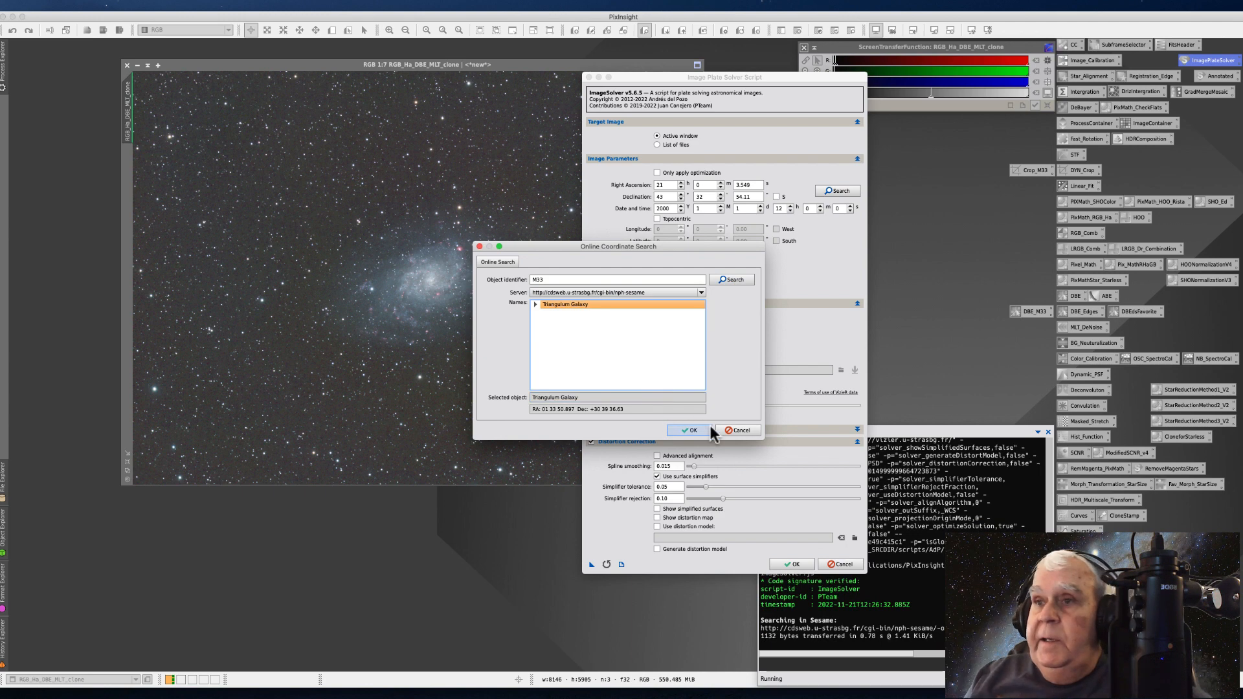
left_click(683, 430)
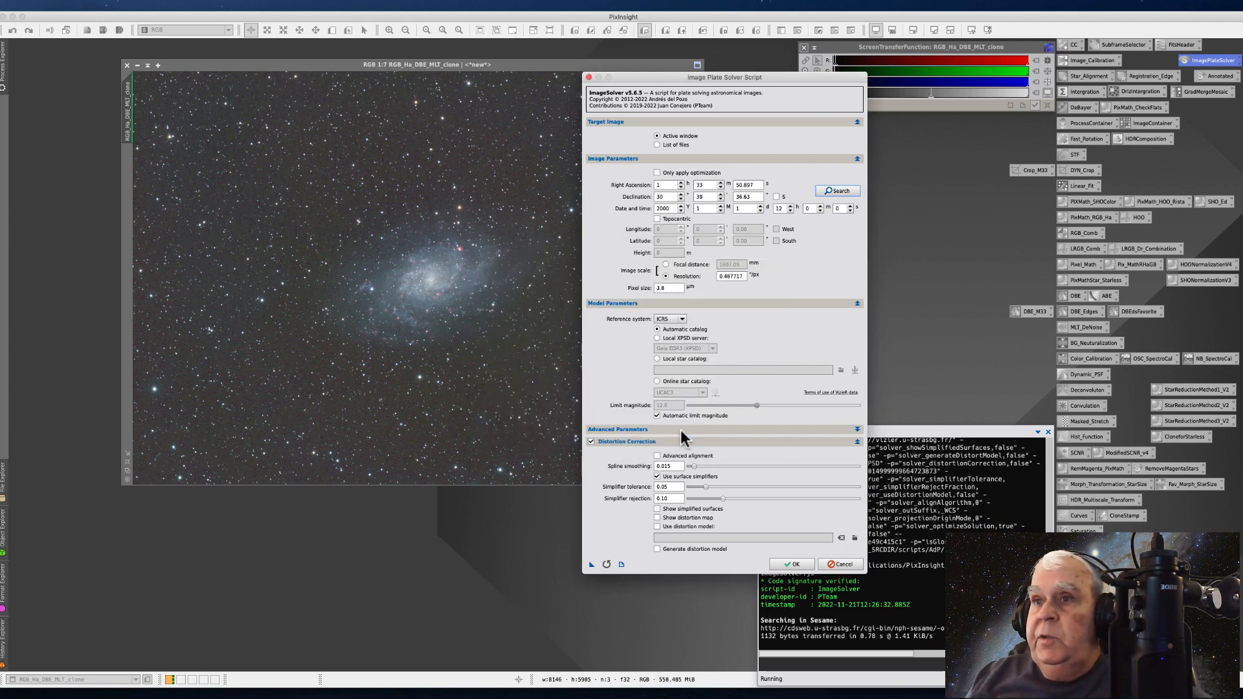
left_click_drag(648, 77, 626, 69)
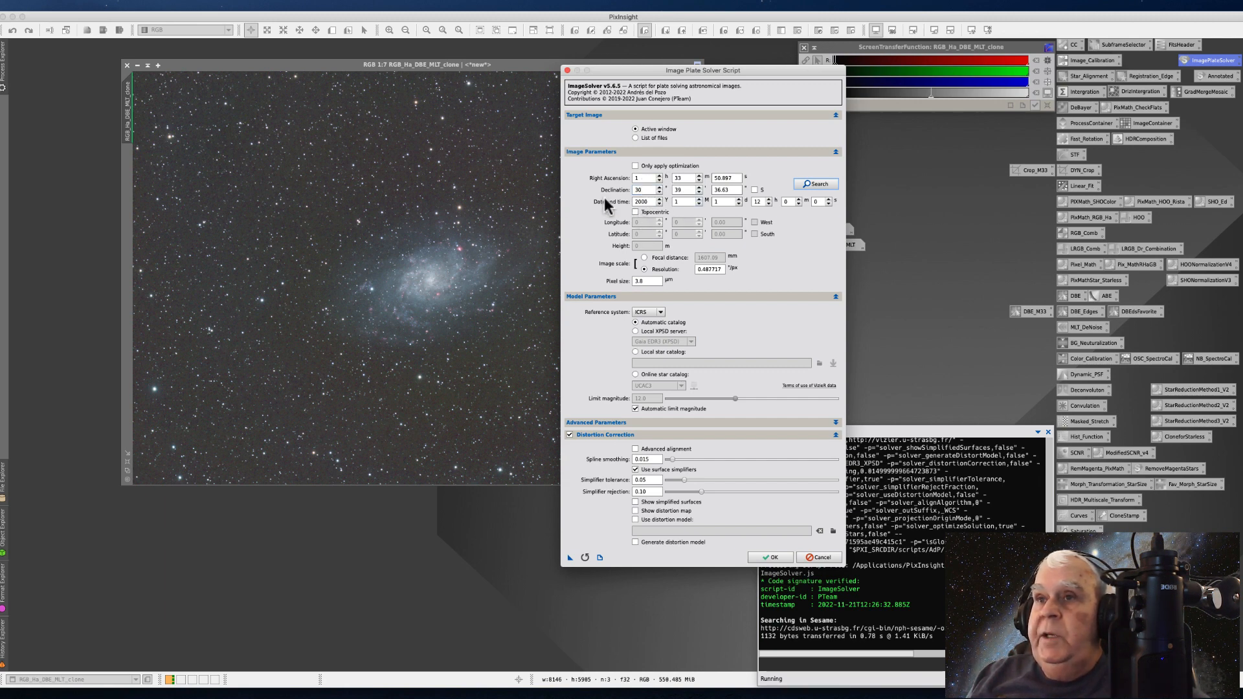
Step: Set the plate solver's observation date to 2020-10-17 and the hour to 23
left_click_drag(651, 202, 575, 188)
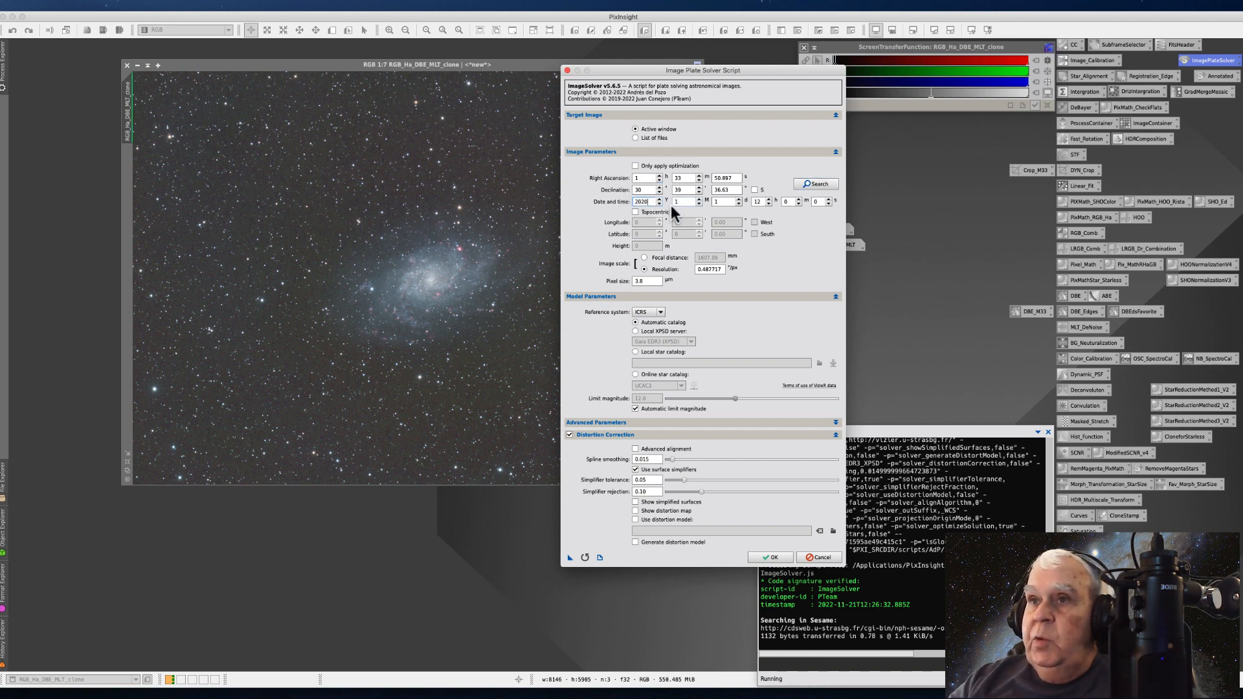
type("10")
left_click(717, 202)
type("17")
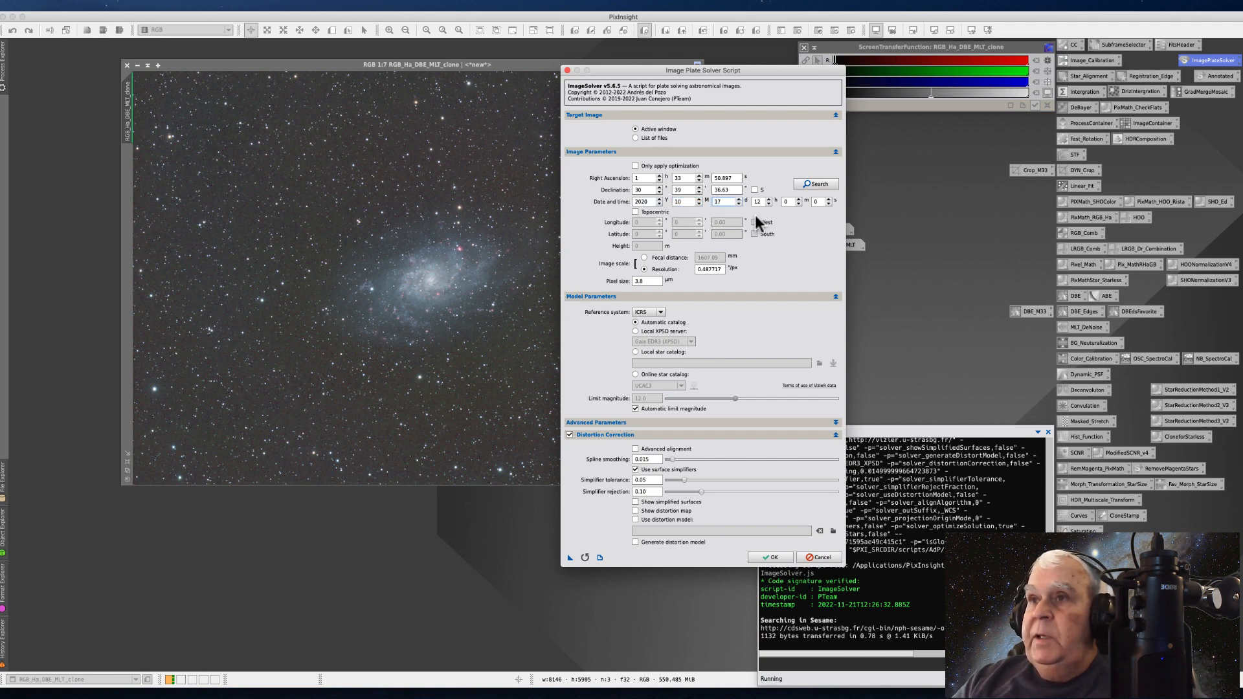
double_click(759, 202)
type("11")
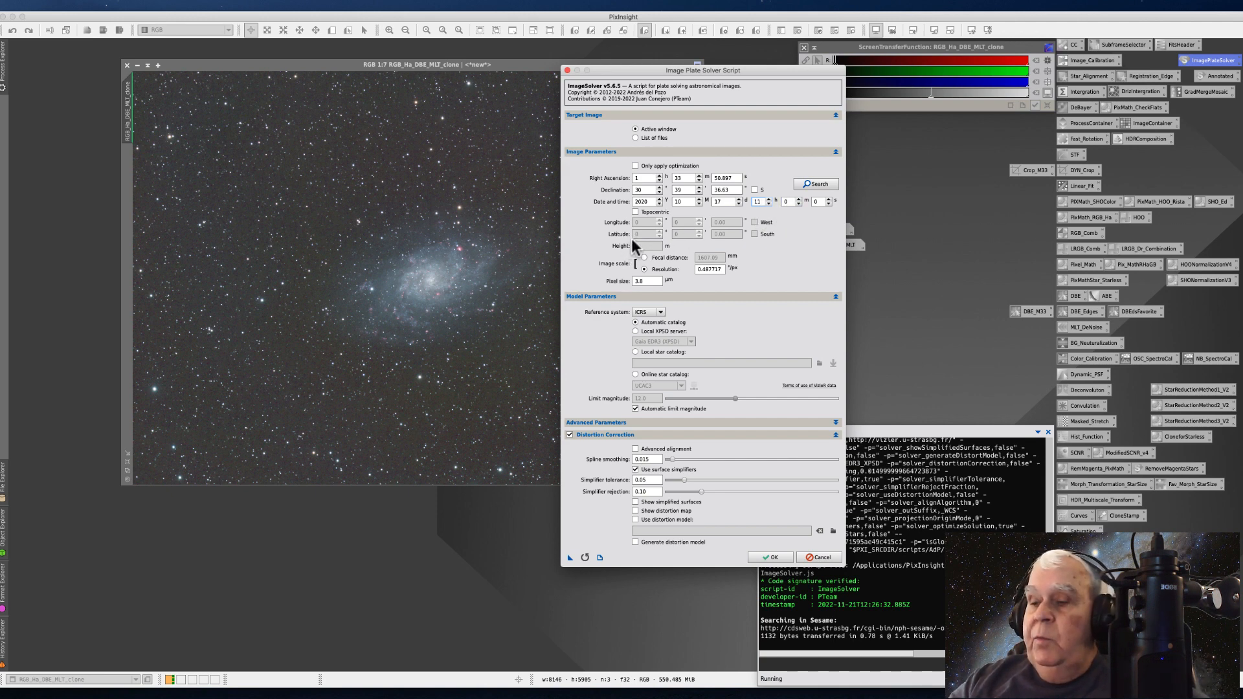
key("BackSpace")
key("BackSpace")
type("23")
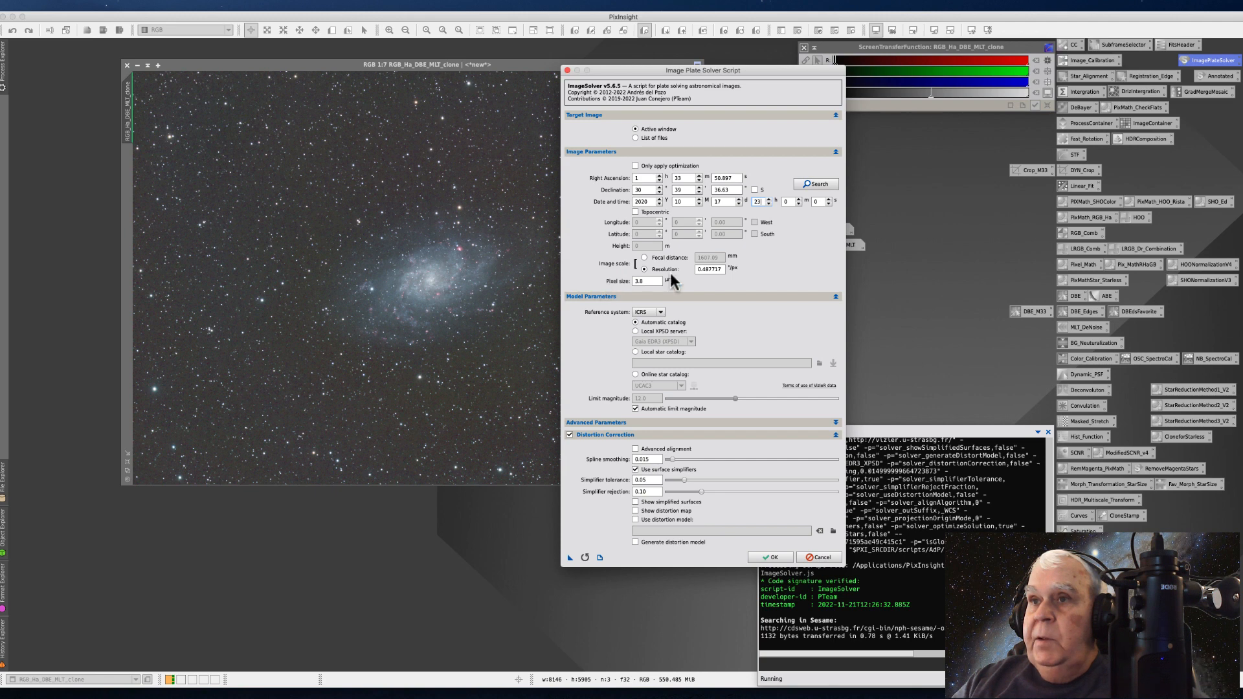
Step: Define the image scale by a focal distance of 678 mm and run the plate solver on the active image
left_click(644, 257)
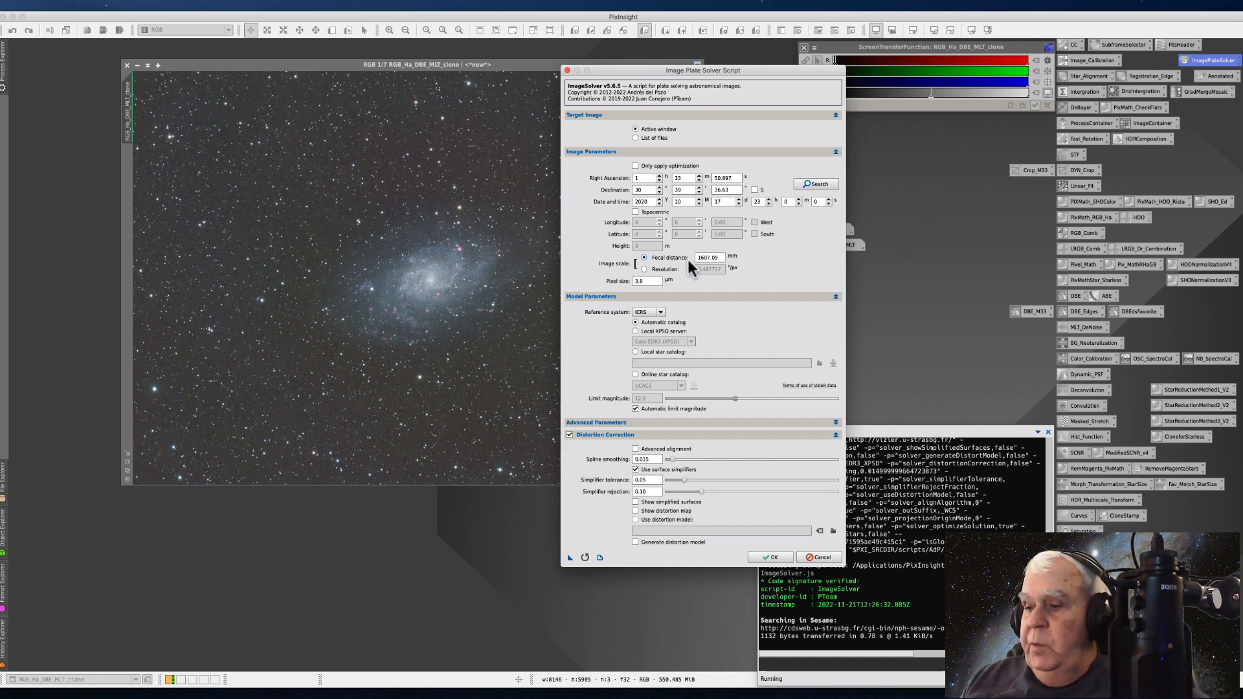
double_click(710, 258)
type("678")
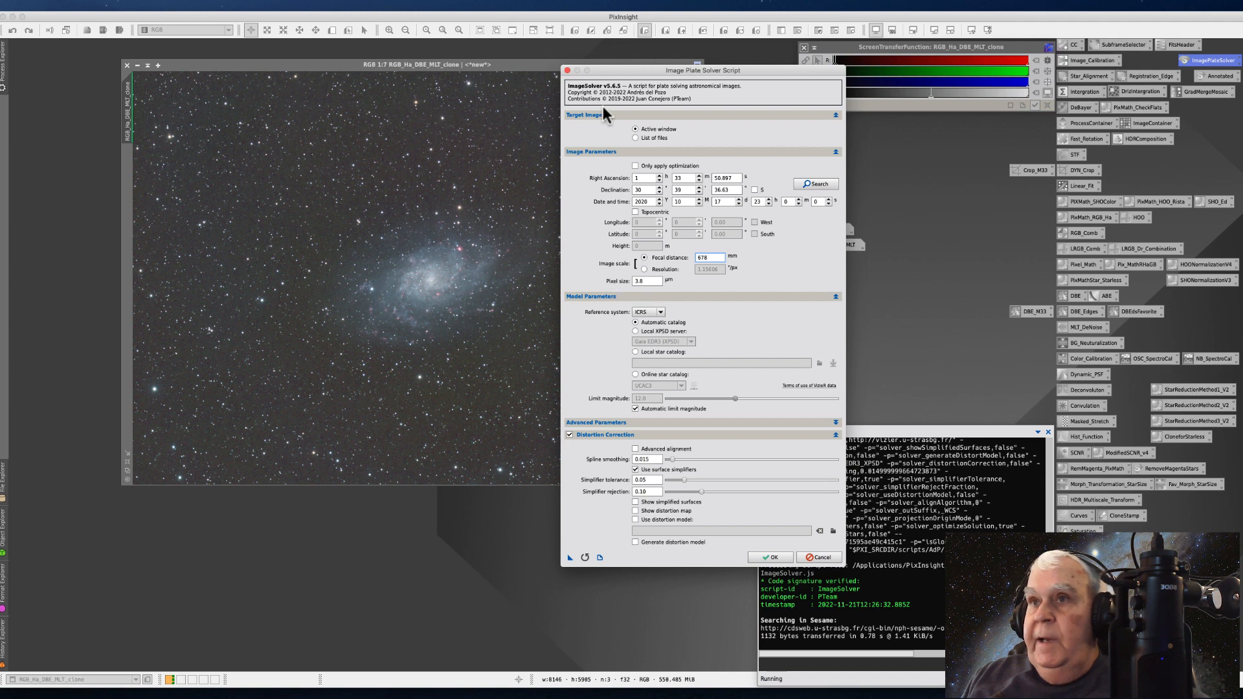
left_click_drag(601, 70, 600, 50)
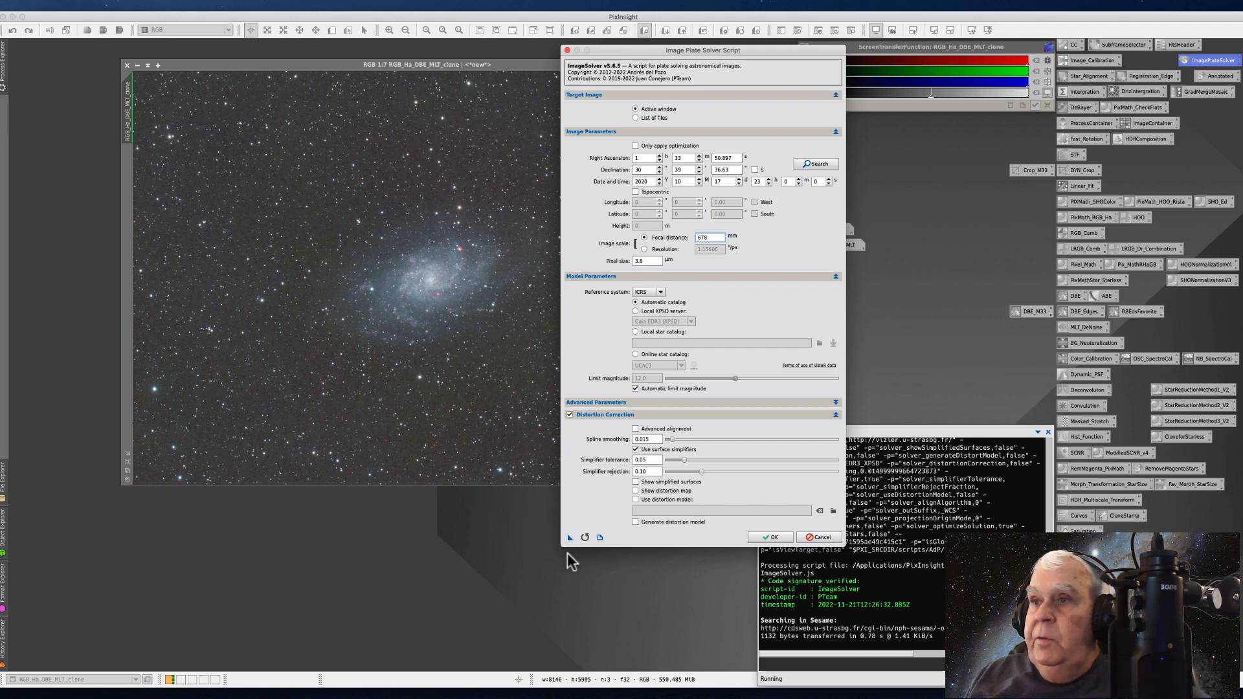
left_click(771, 537)
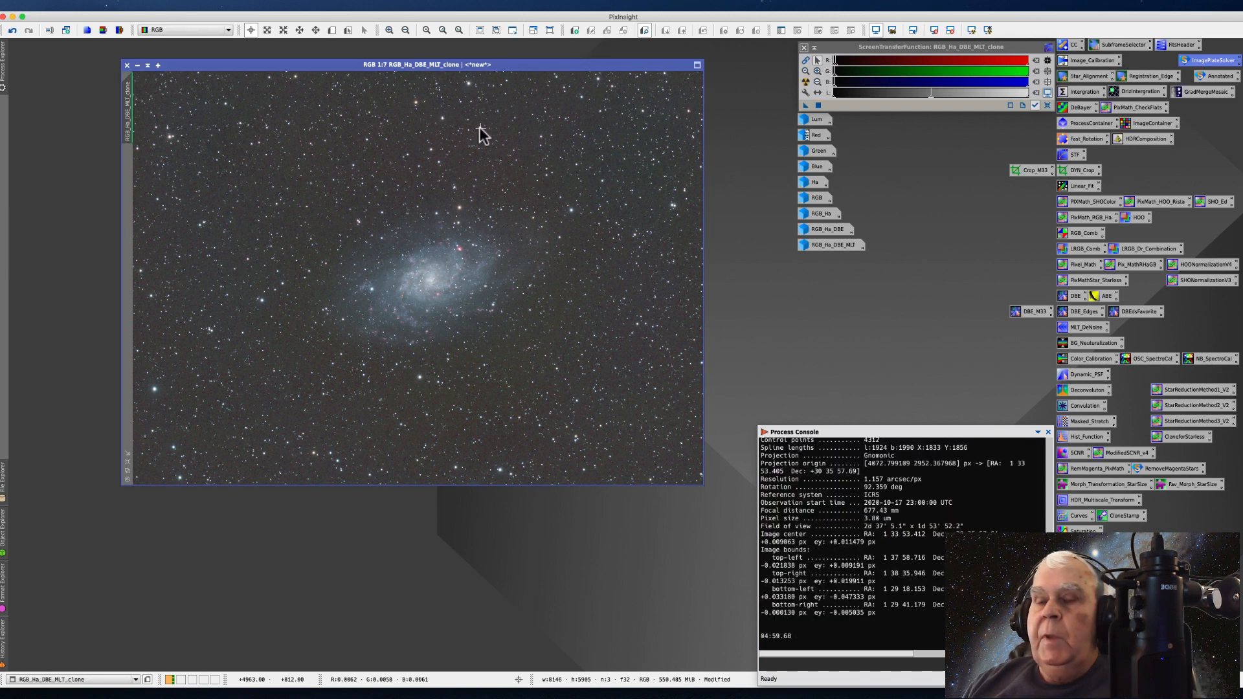
Step: Inspect the sky coordinates and pixel values of the background just above the galaxy in the solved clone
left_click(385, 173)
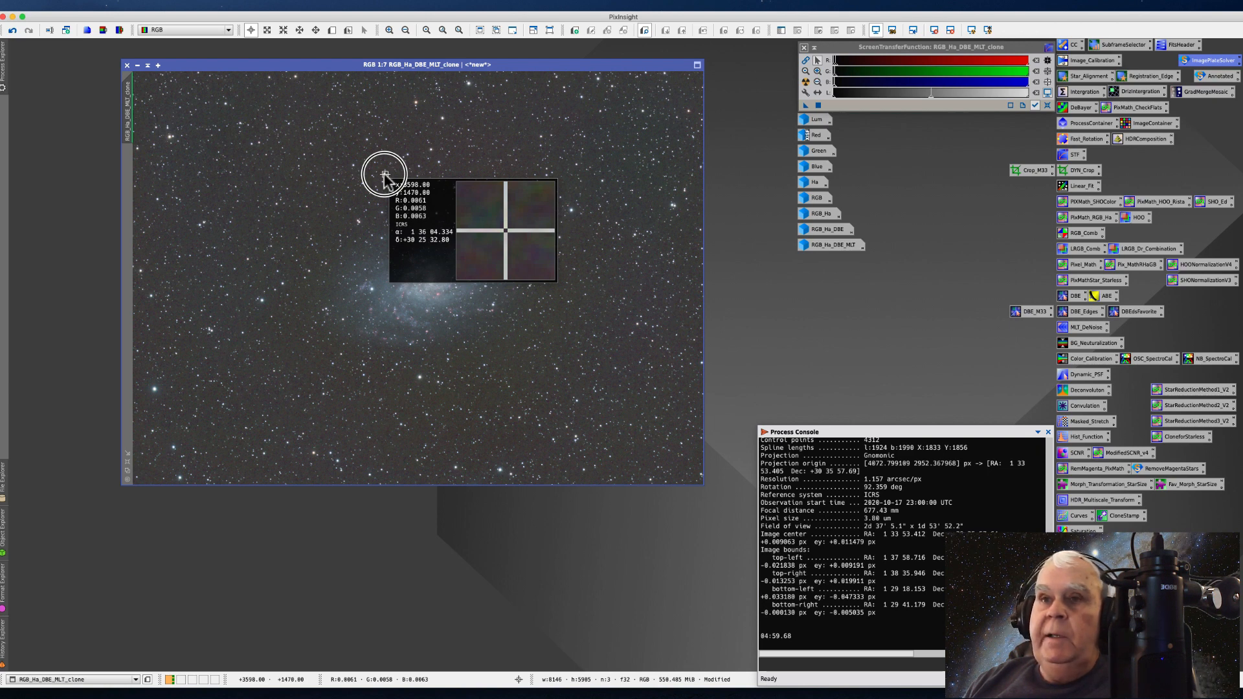
mouse_move(385, 174)
left_mouse_down()
mouse_move(361, 166)
mouse_move(396, 162)
left_mouse_up()
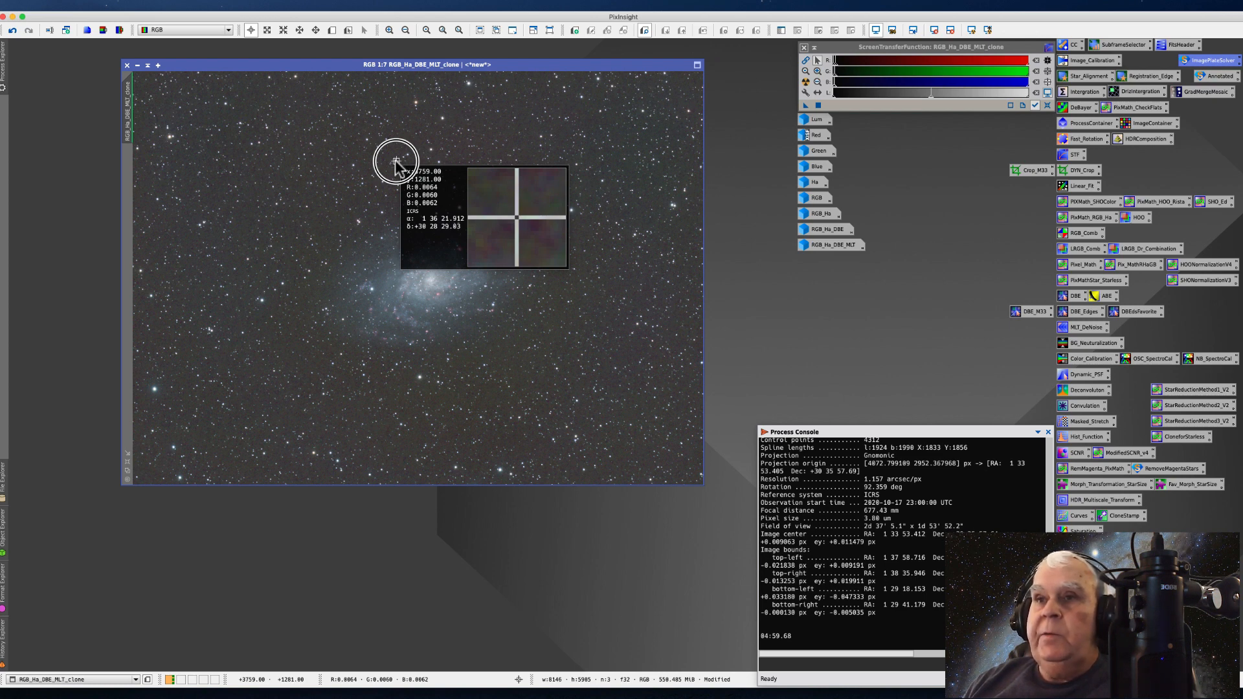
left_click_drag(396, 162, 399, 164)
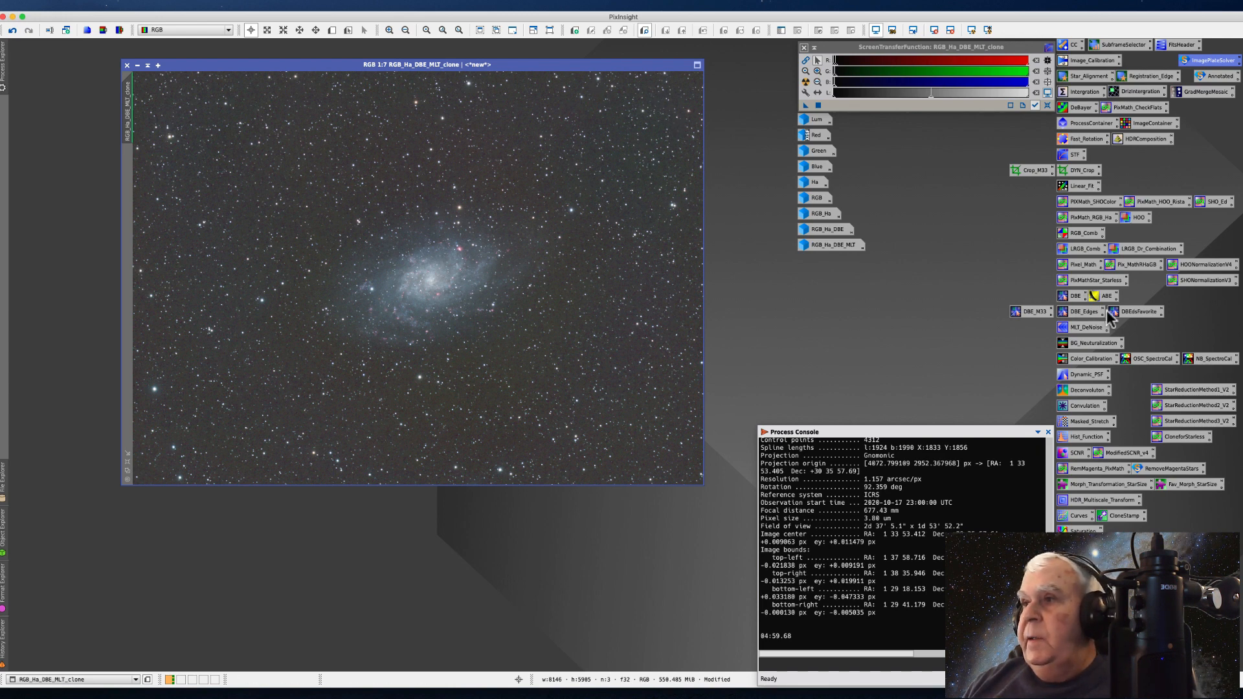
Step: Try a DynamicBackgroundExtraction from the DBEdsFavorite preset, with Division correction and four background samples in the clone's upper-right area
left_click(1132, 315)
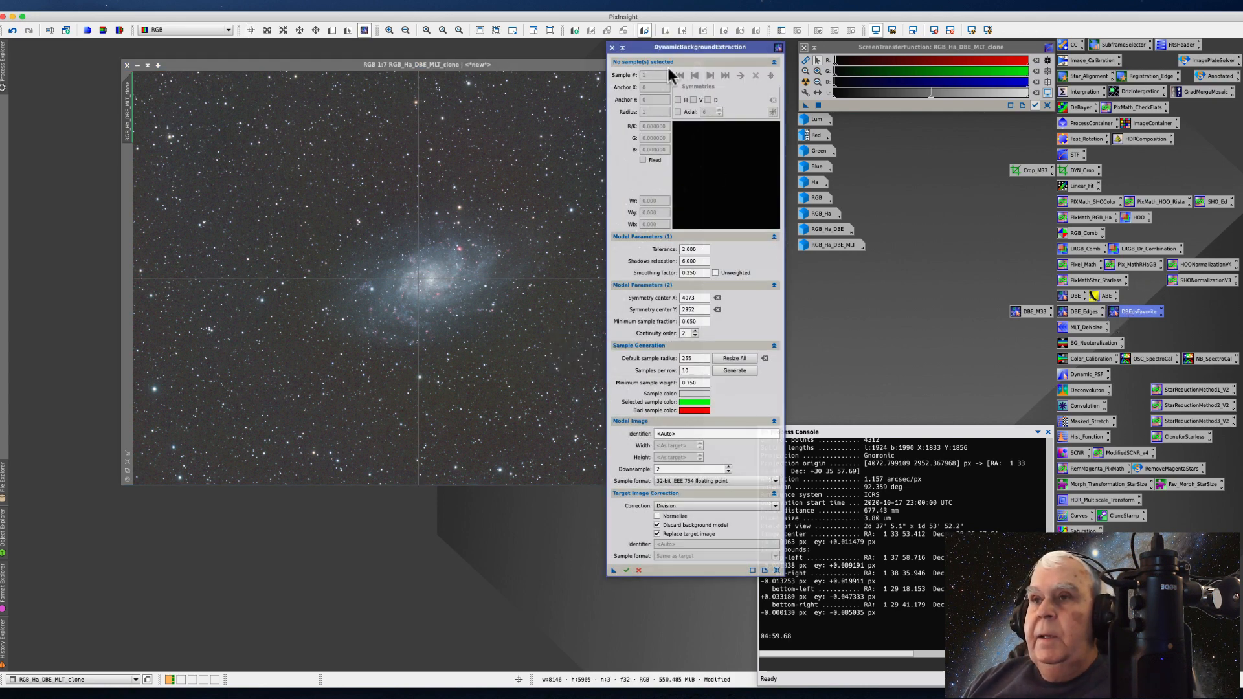
left_click_drag(666, 54, 787, 65)
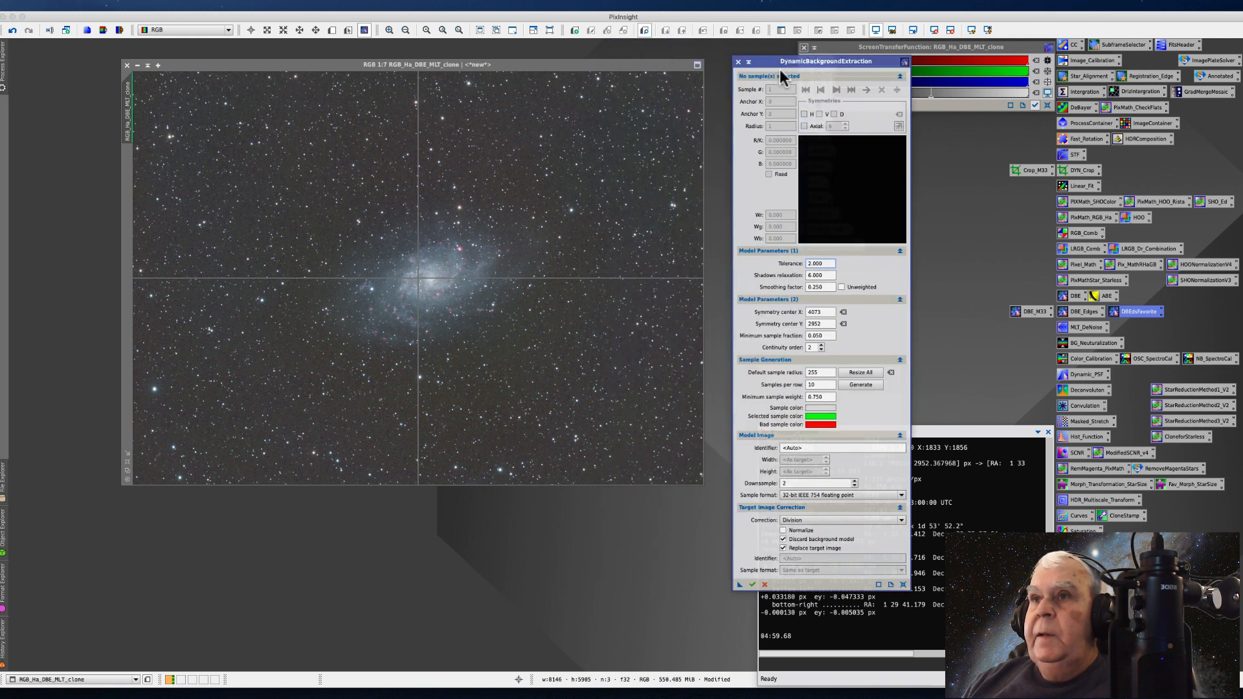
left_click(680, 85)
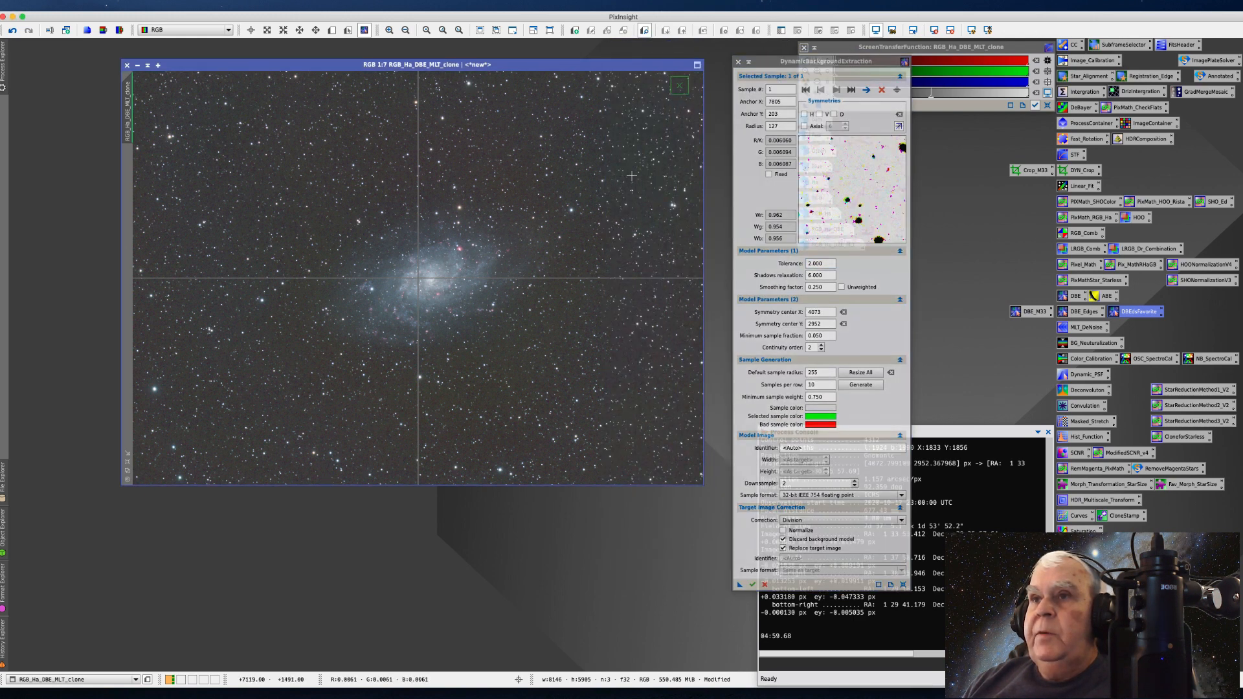
left_click(676, 170)
left_click(548, 128)
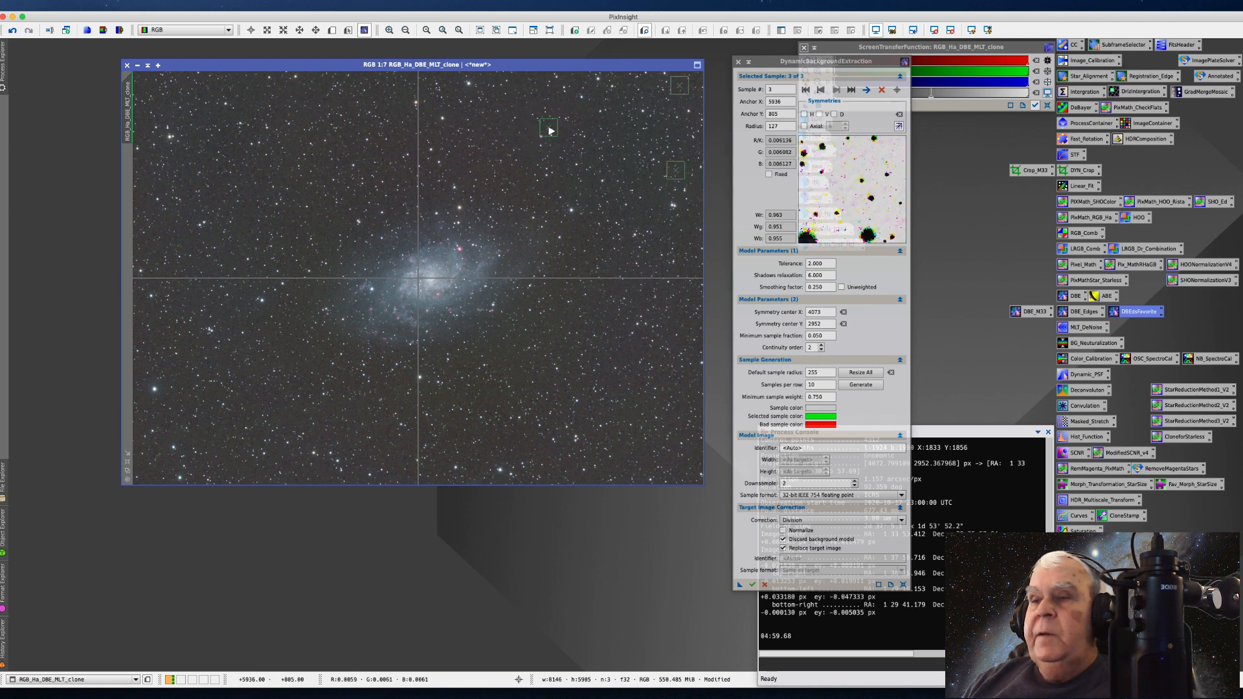
left_click(588, 196)
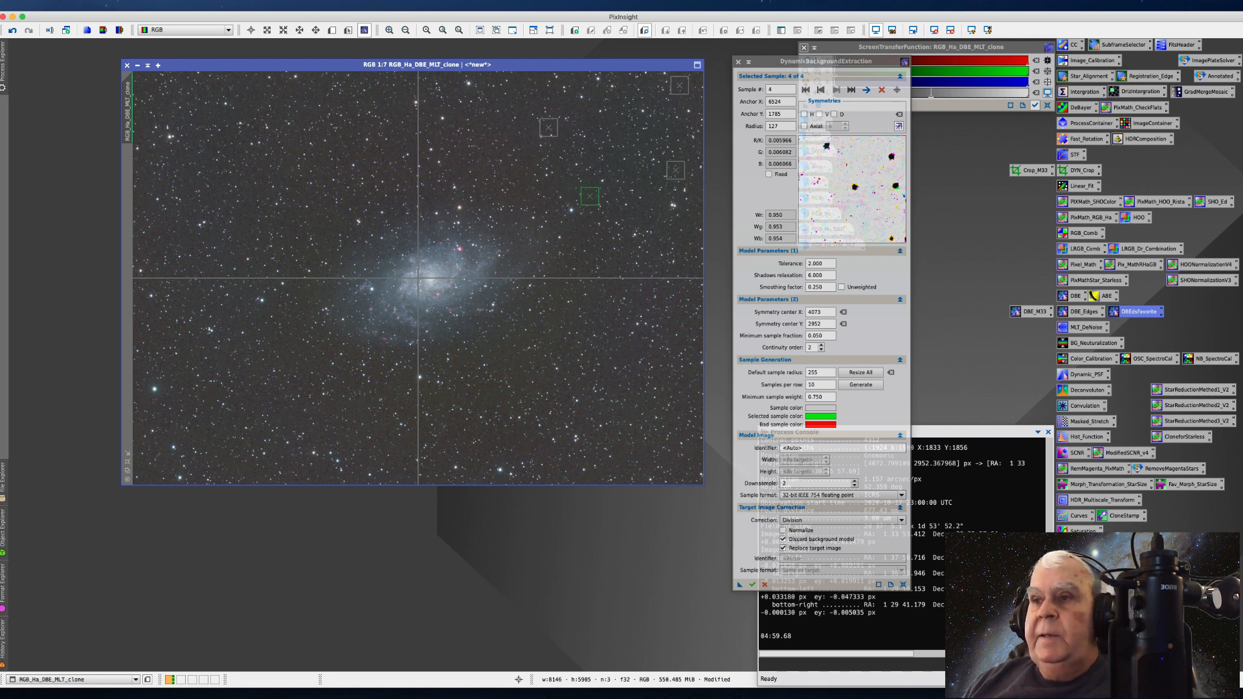
left_click(752, 586)
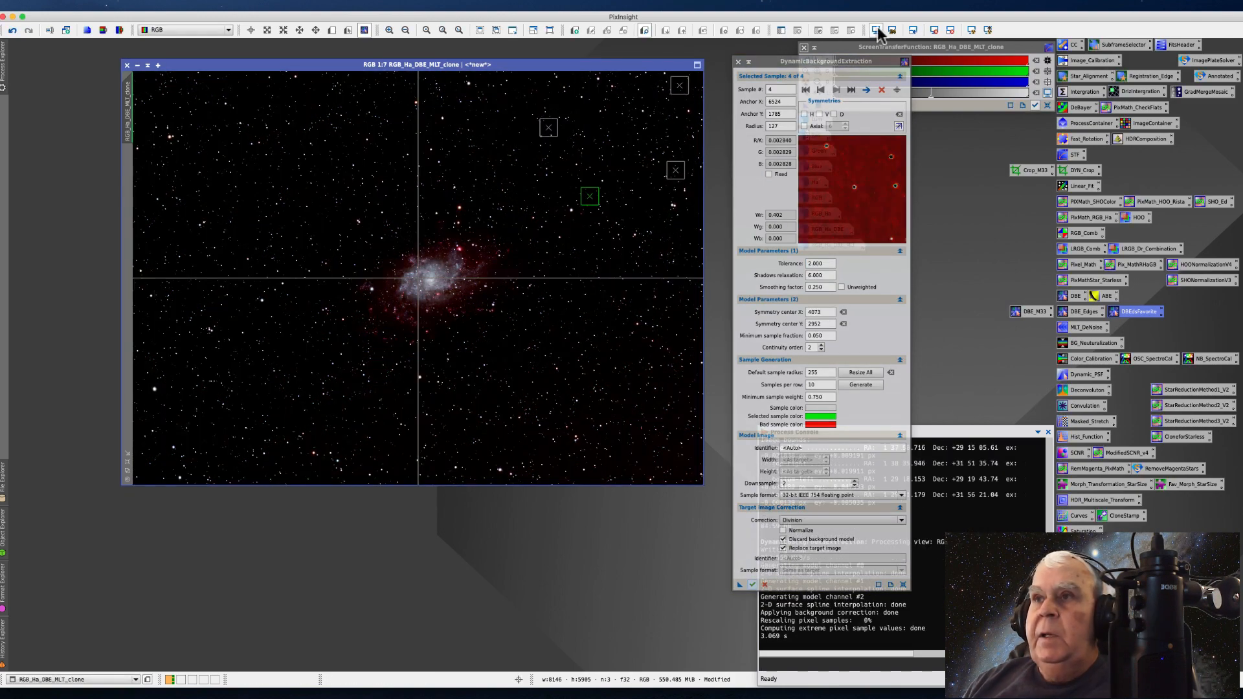
Step: Reapply the automatic screen stretch to the background-extracted clone, moving the extraction dialog out of the way
left_click_drag(776, 55, 788, 93)
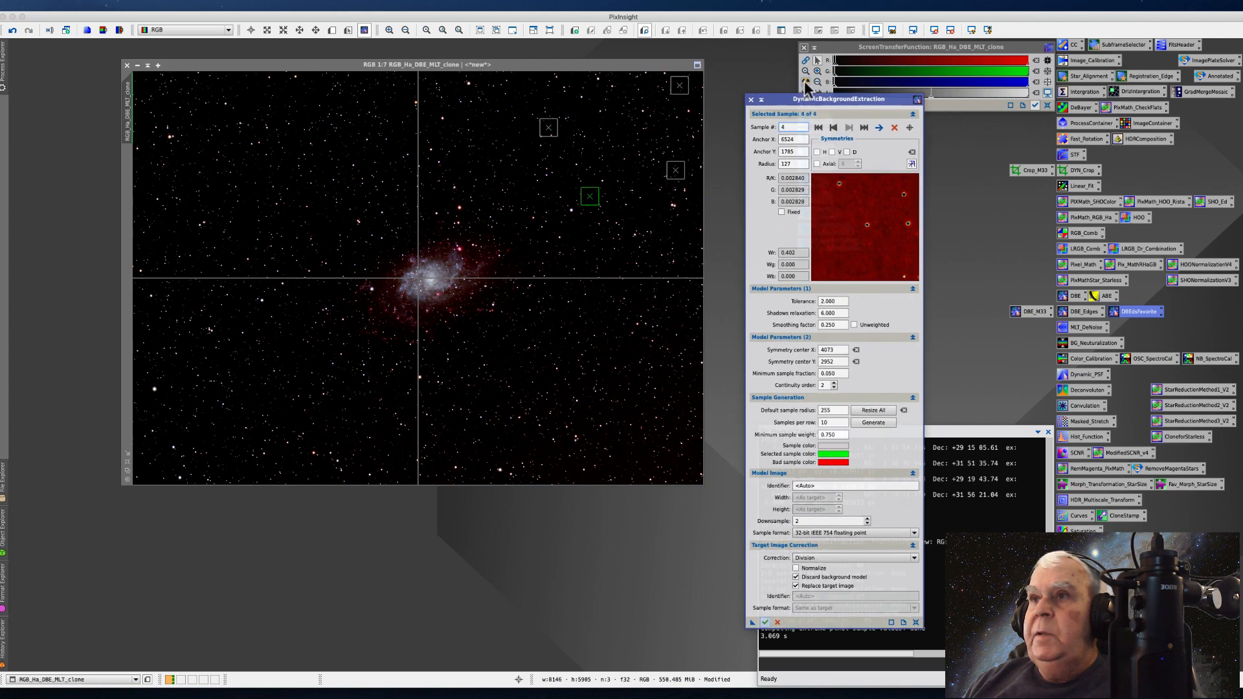
left_click(806, 84)
left_click(806, 84)
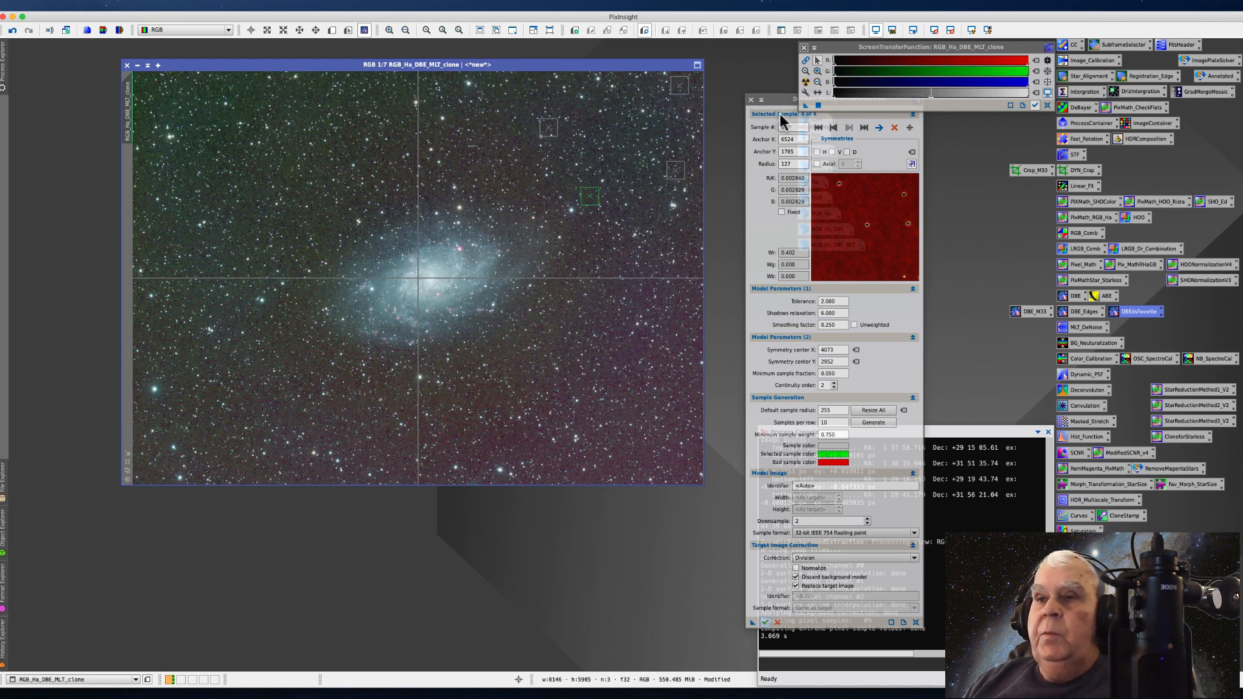
Step: Close DynamicBackgroundExtraction, undo its correction on the clone, and reapply the automatic screen stretch
left_click(12, 30)
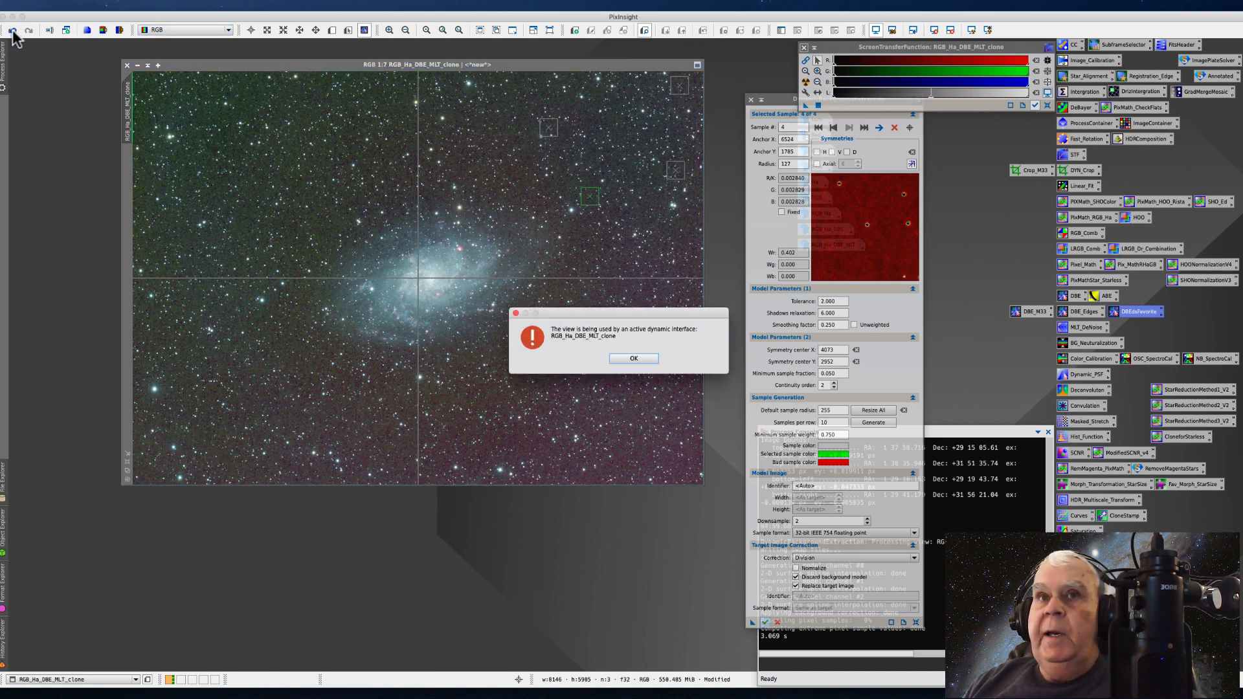
left_click(637, 356)
left_click(751, 100)
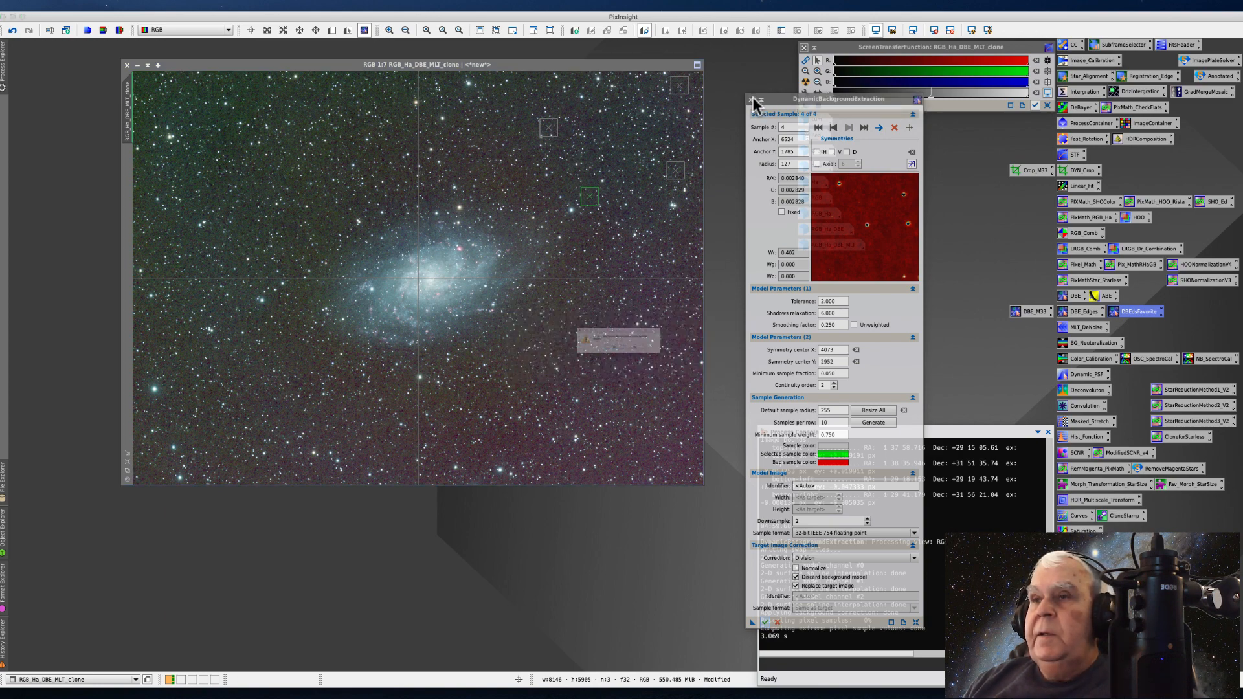
left_click(660, 358)
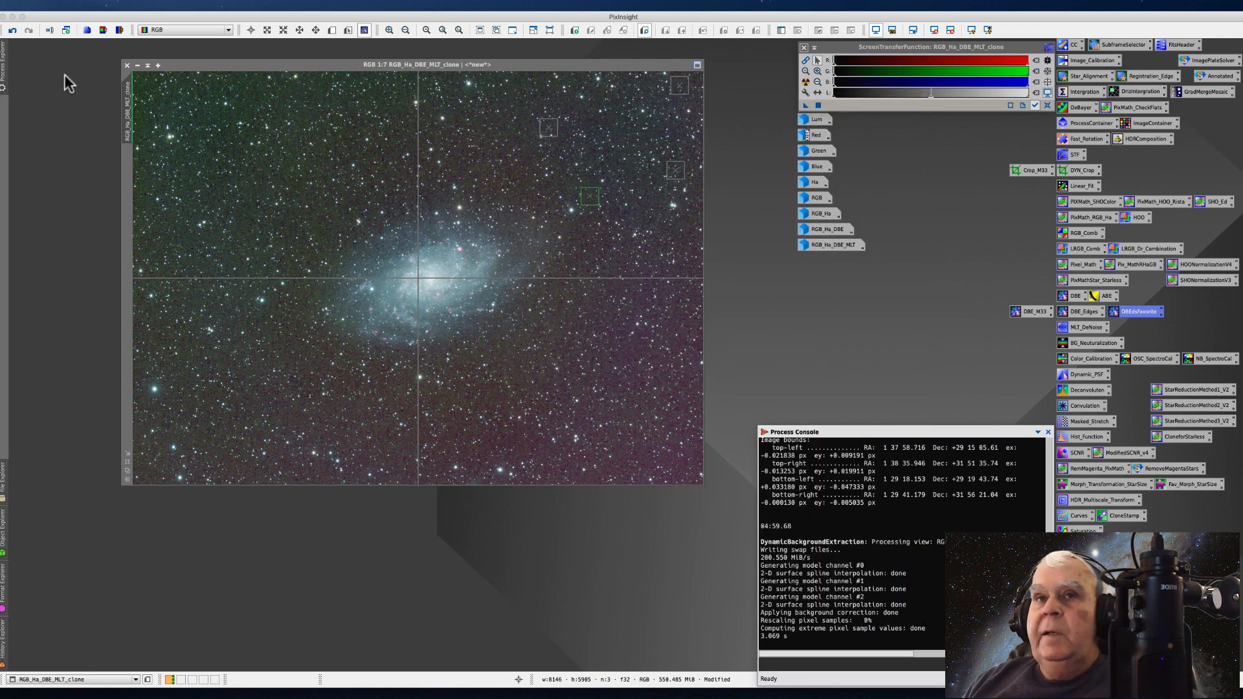
left_click(12, 30)
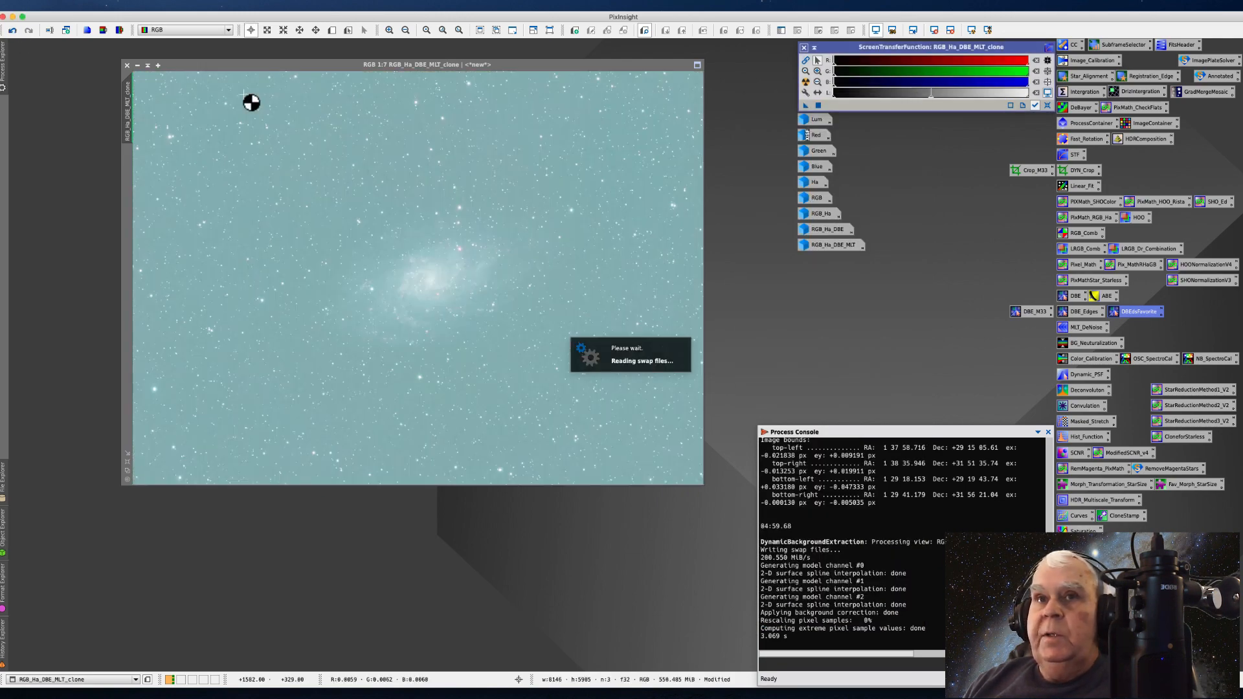
left_click(806, 83)
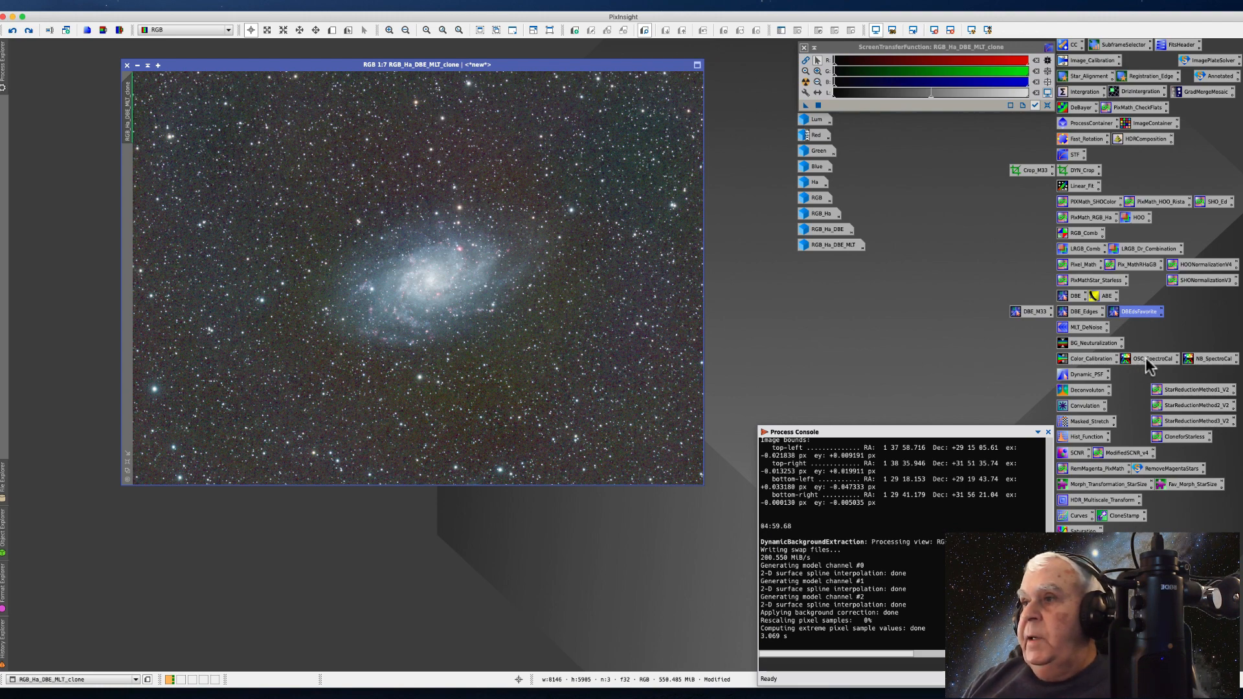
Step: Load the saved NB_SpectroCal settings for SpectrophotometricColorCalibration and keep Ideal QE curve as the QE curve
double_click(1205, 360)
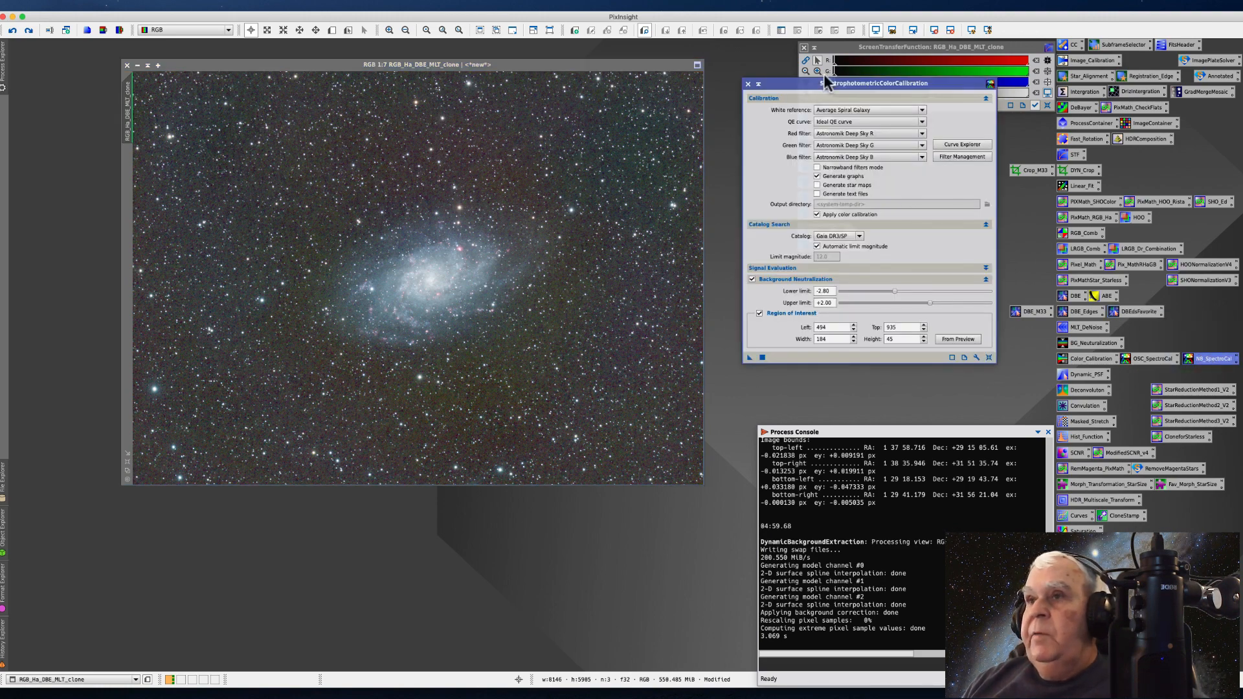
left_click_drag(790, 86, 748, 97)
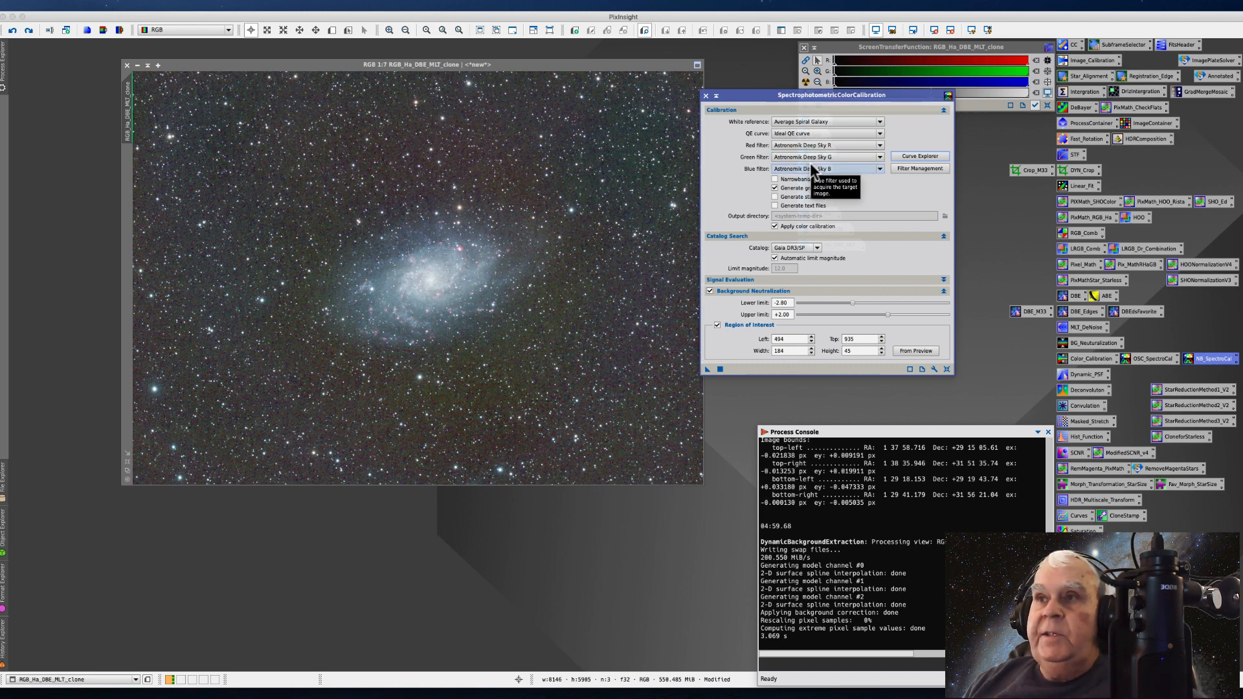
left_click(879, 134)
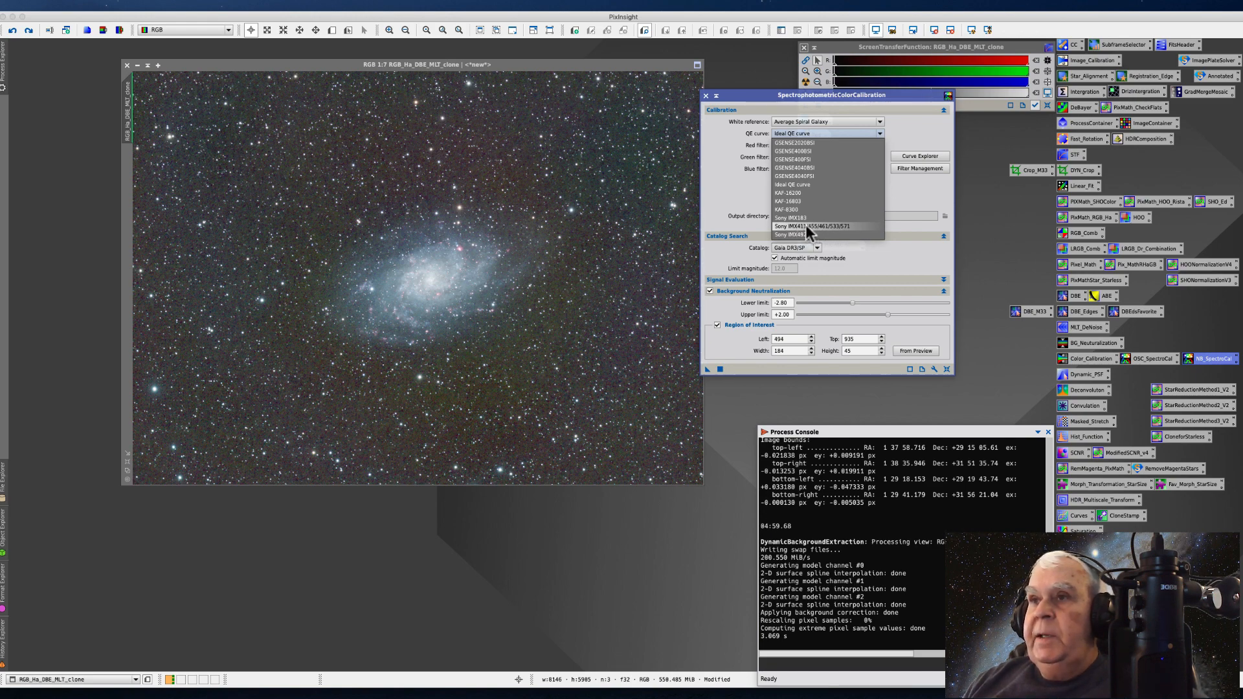
left_click(787, 133)
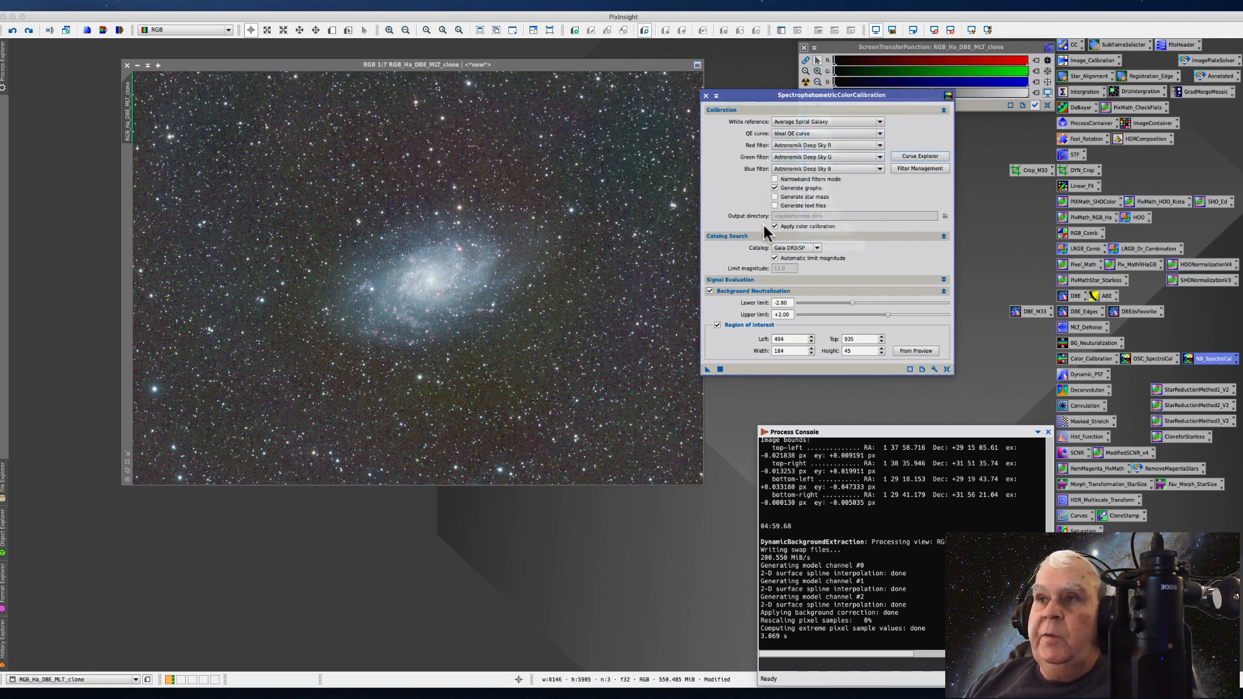
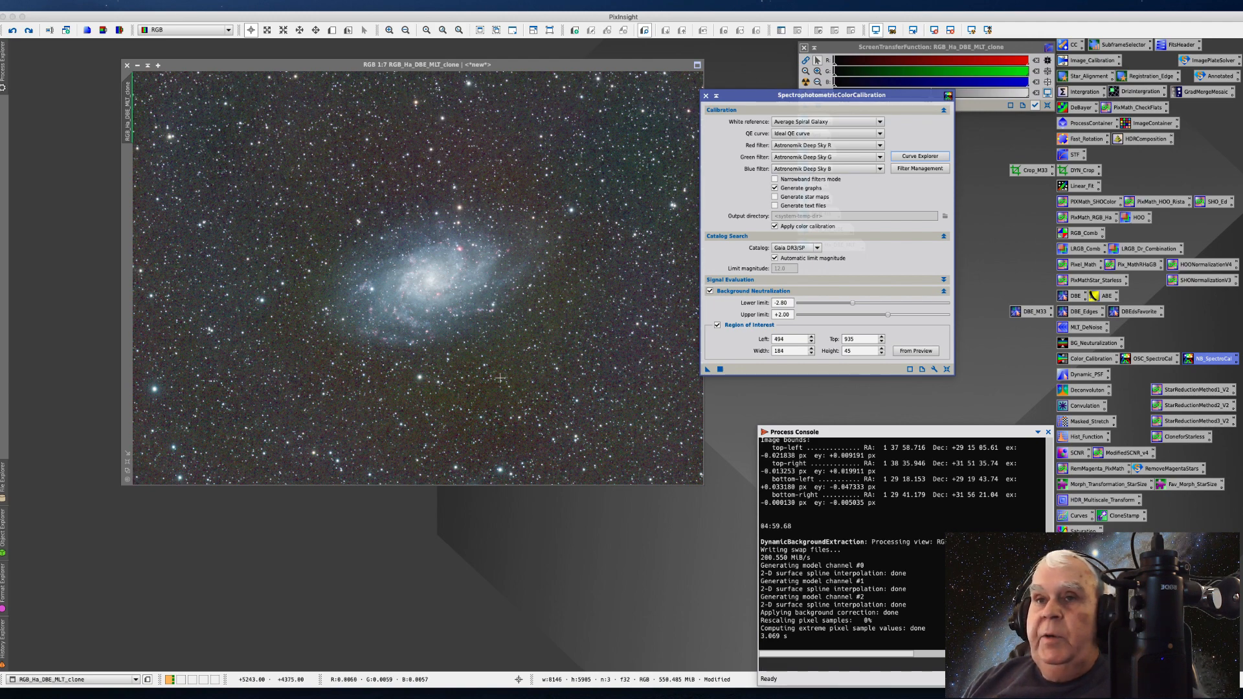
Step: Create a tall rectangular preview over a nearly star-free background patch in the clone's upper-left part
left_click(475, 376)
scroll(474, 381, "up", 8)
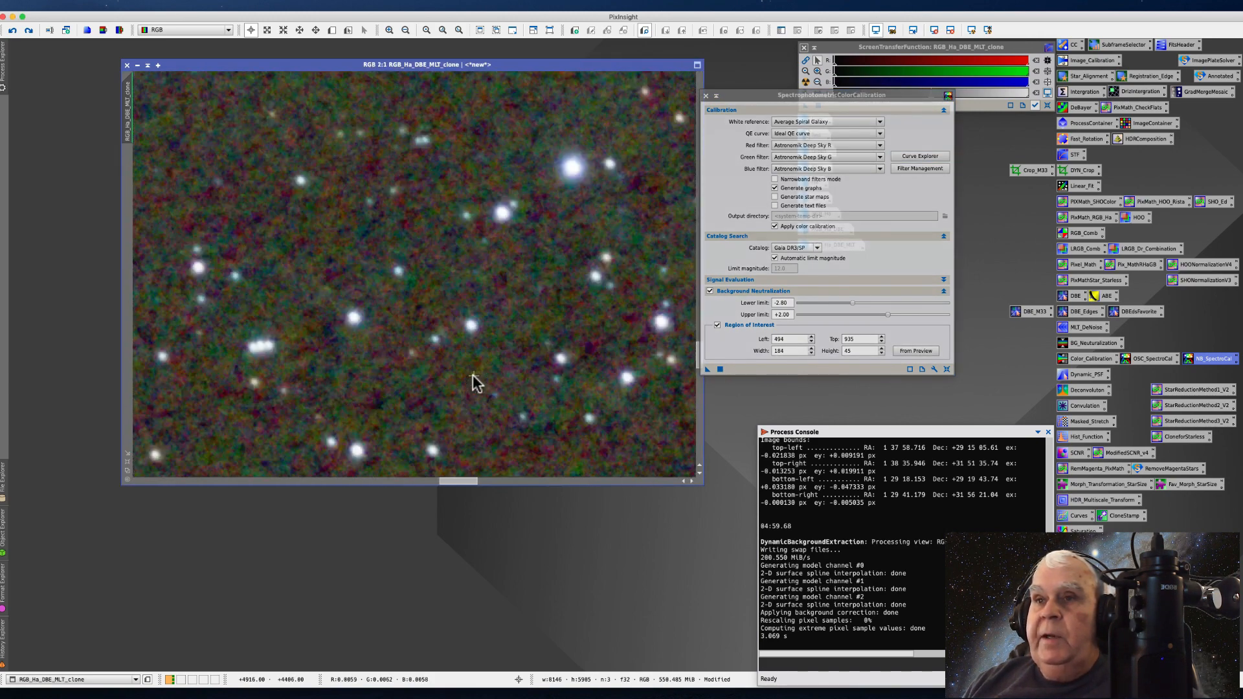
left_click_drag(699, 350, 638, 272)
left_click_drag(453, 479, 279, 521)
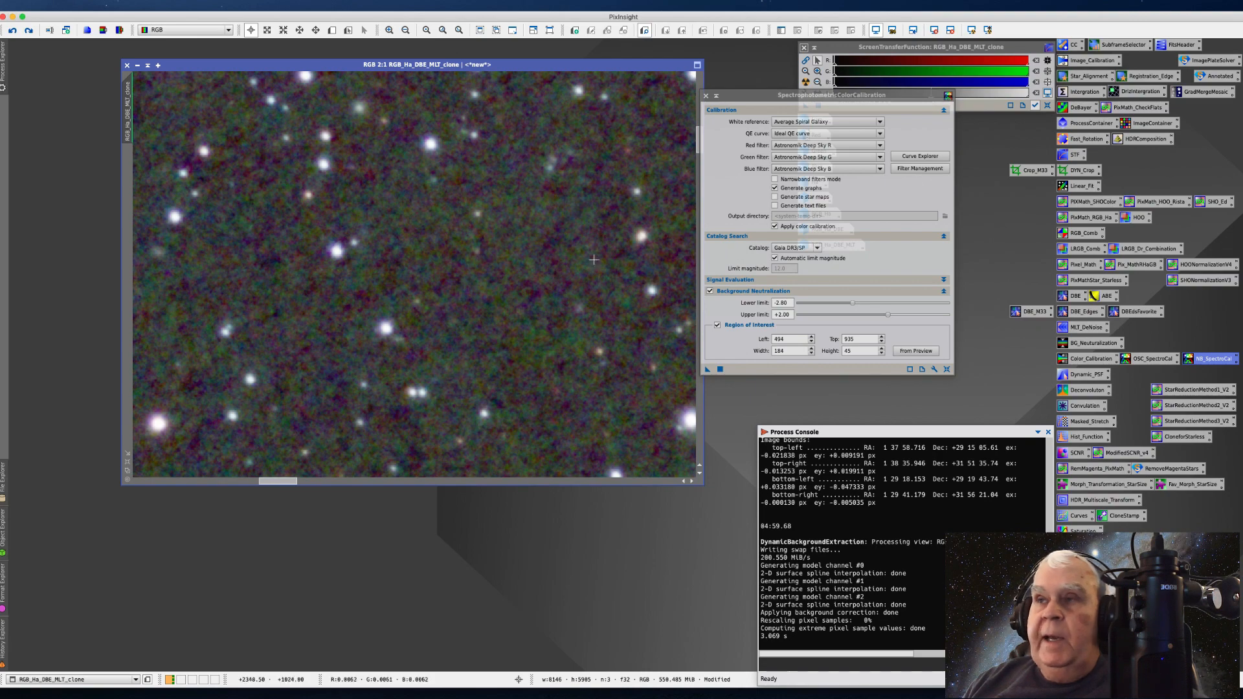
left_click(332, 31)
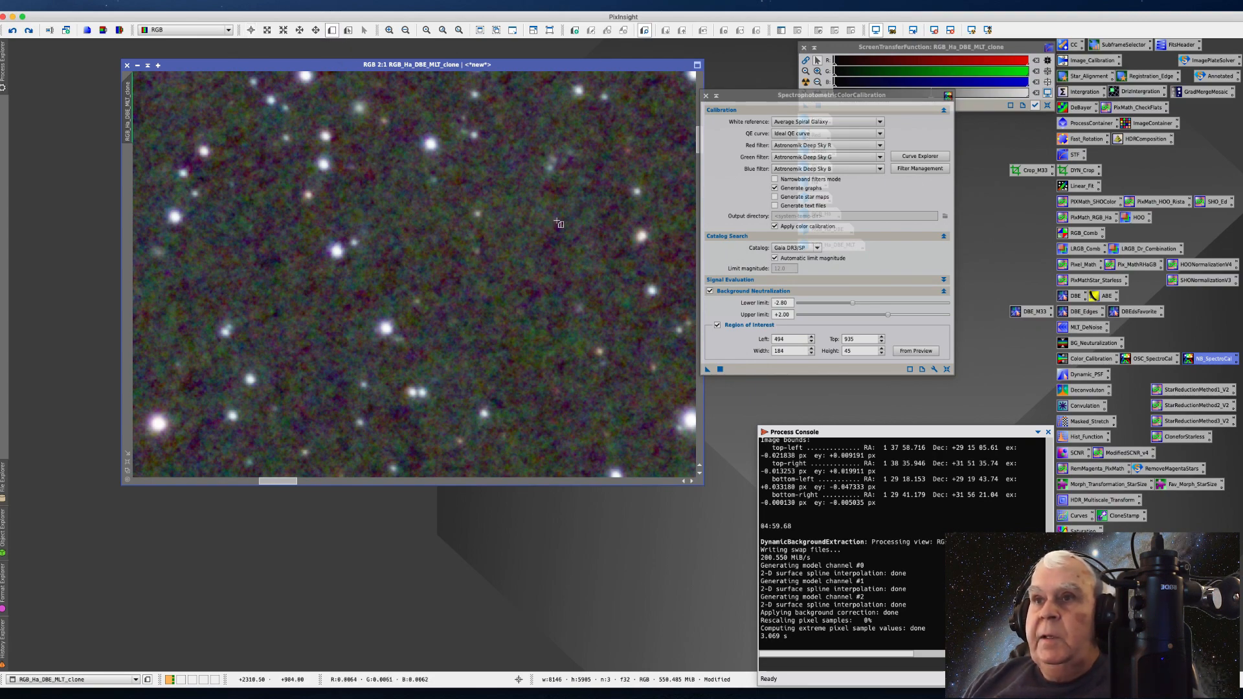
left_click_drag(485, 175, 591, 404)
left_click(565, 384)
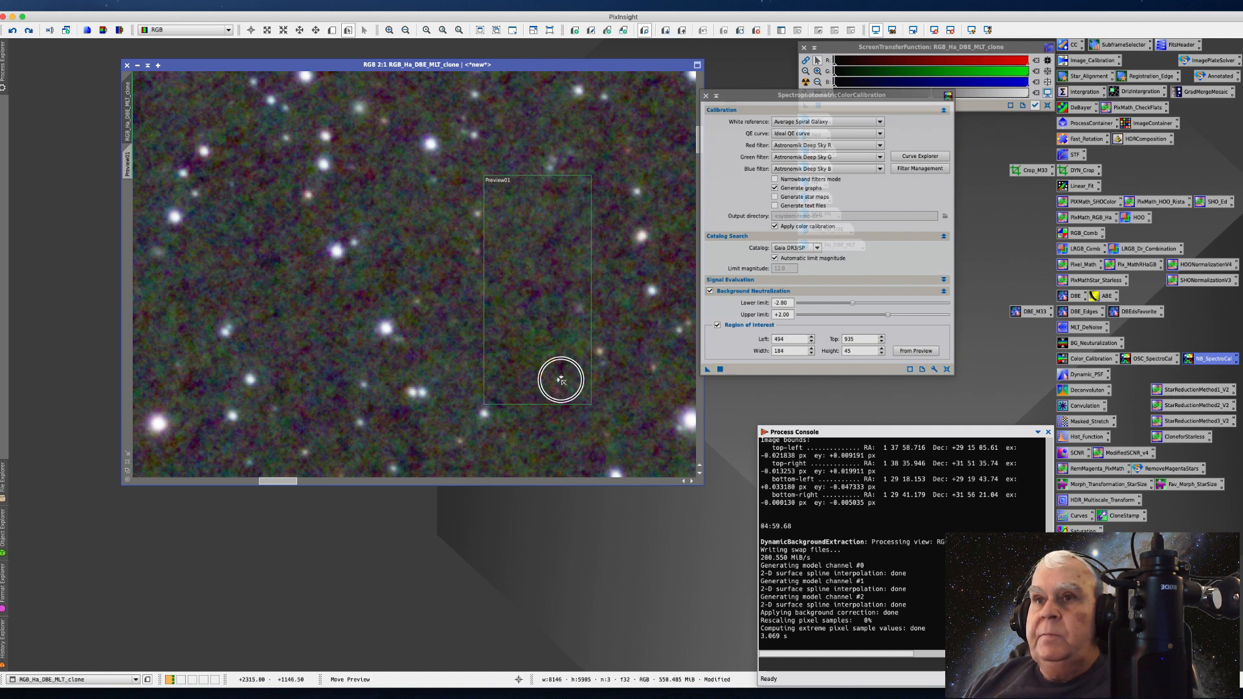
Step: Use Preview01 of the clone as the region of interest for background neutralization
left_click(923, 352)
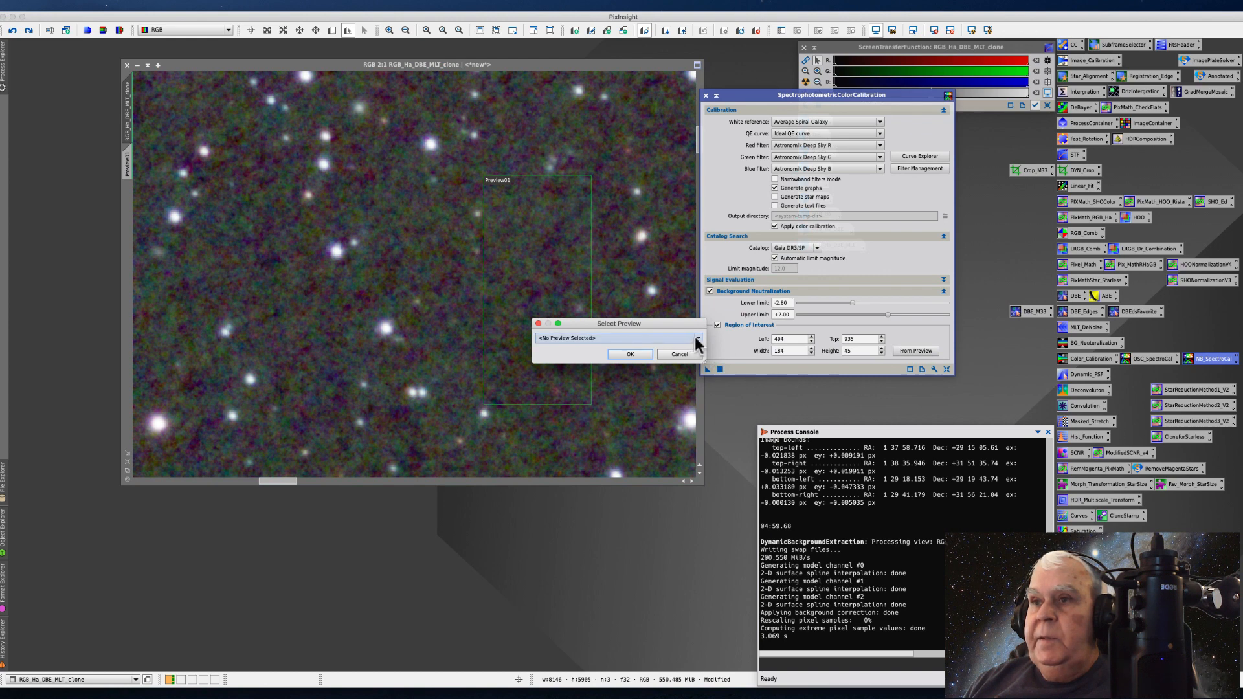
left_click(698, 338)
left_click(619, 357)
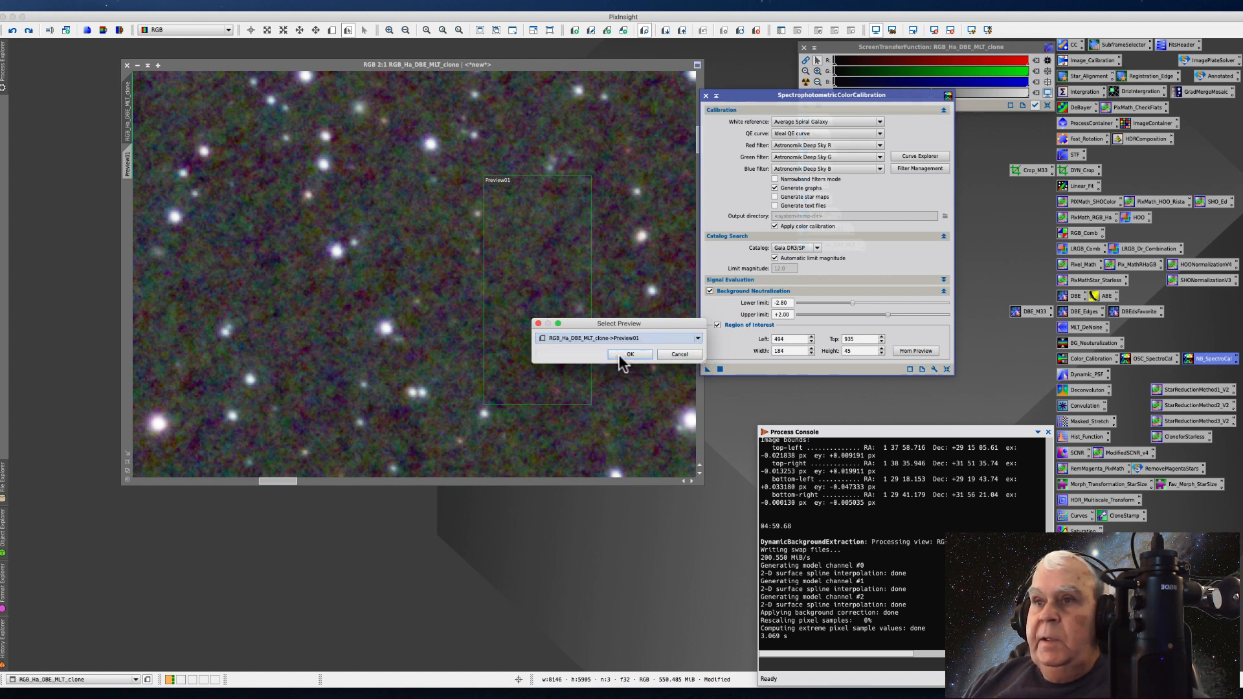
Step: Take the background region of interest from Preview01 and apply SpectrophotometricColorCalibration to the RGB_Ha_DBE_MLT_clone image
left_click(633, 356)
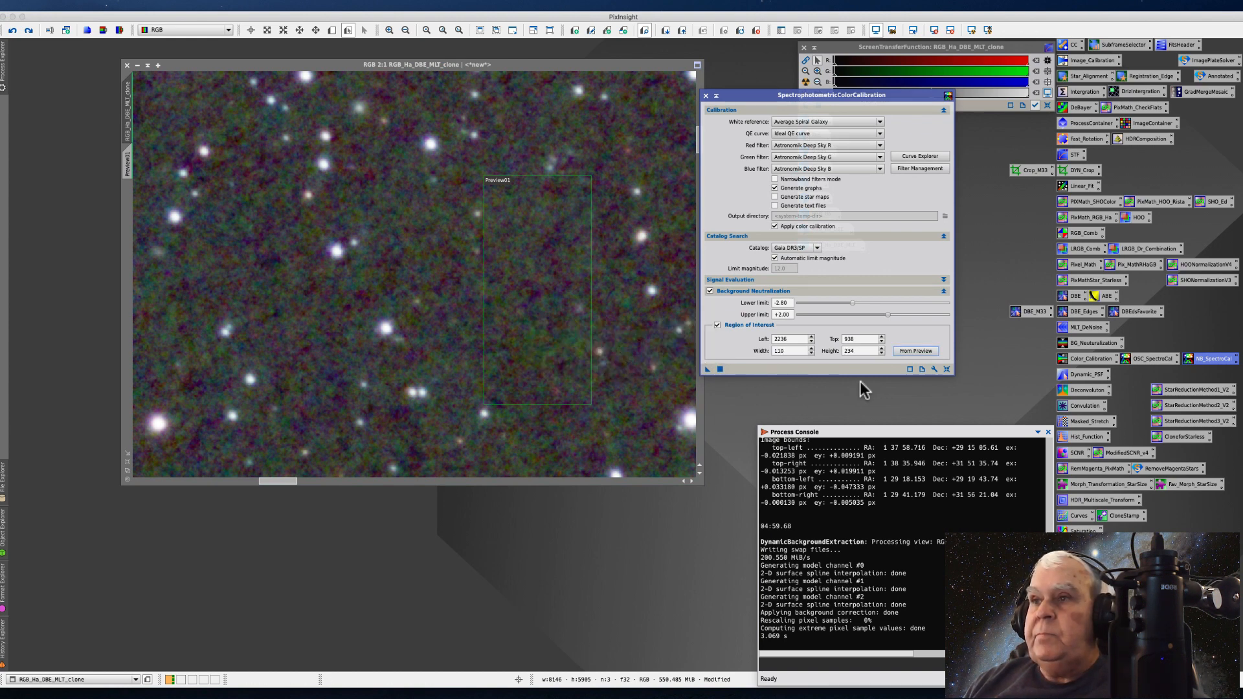
left_click(453, 323)
scroll(454, 322, "down", 6)
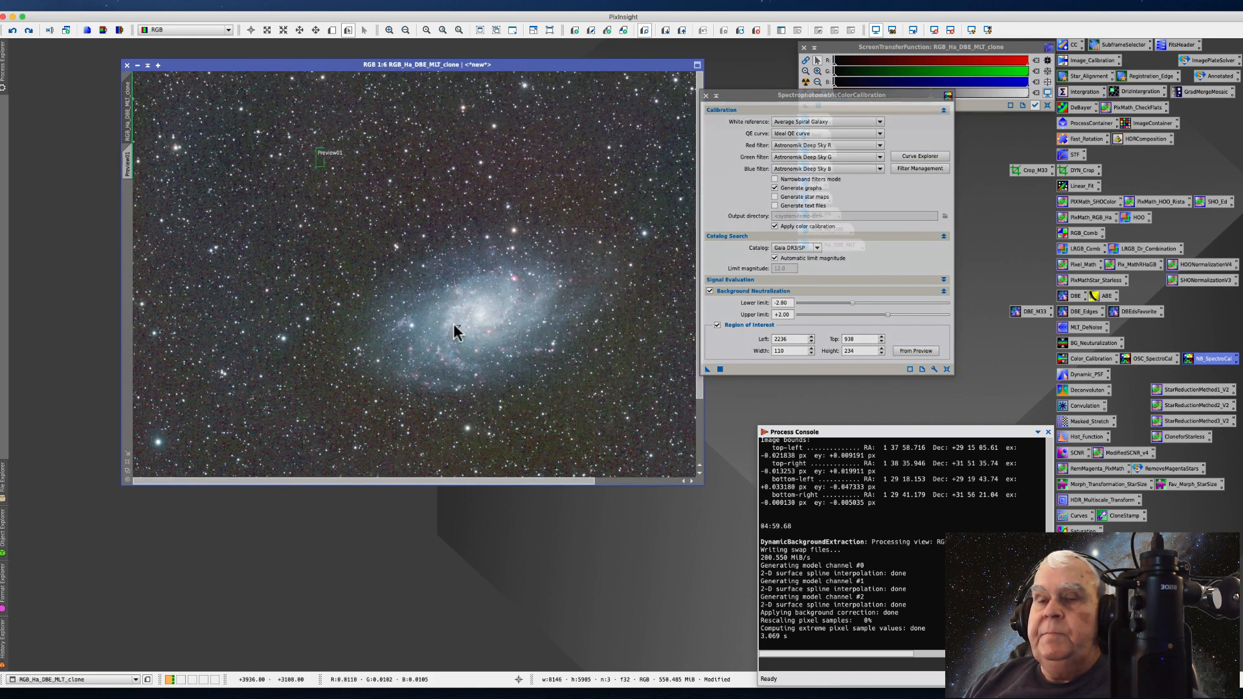
scroll(454, 324, "down", 3)
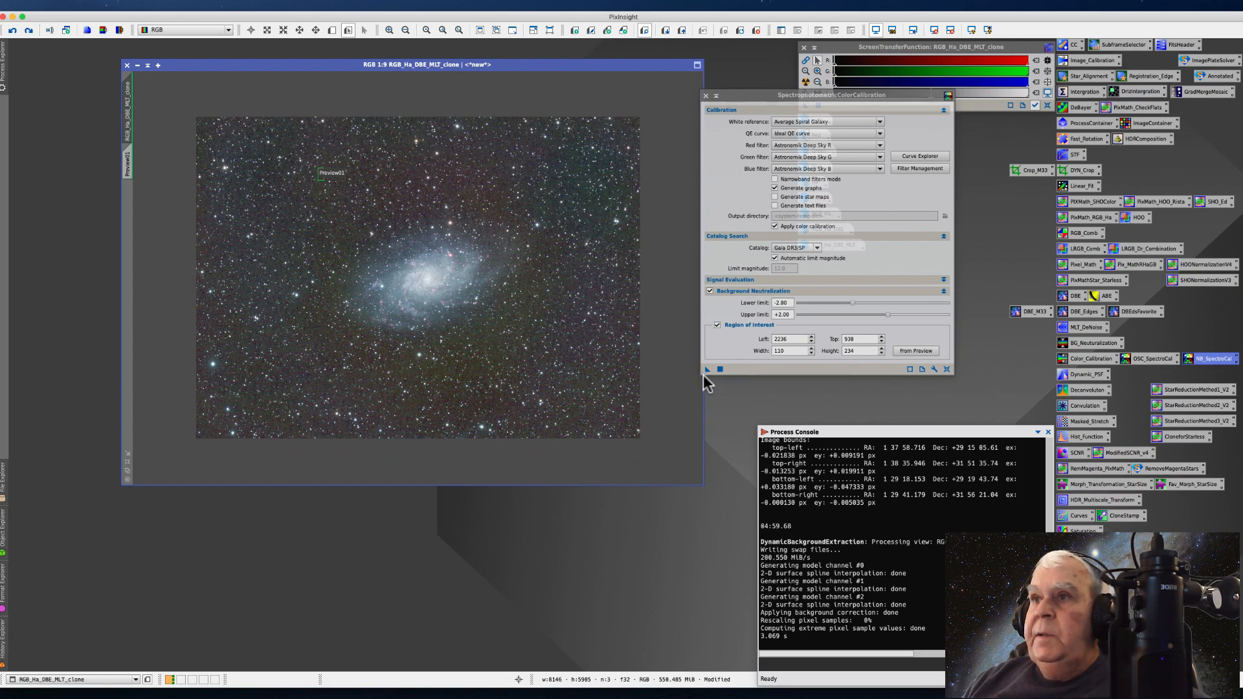
left_click_drag(708, 369, 501, 378)
left_click_drag(503, 378, 506, 379)
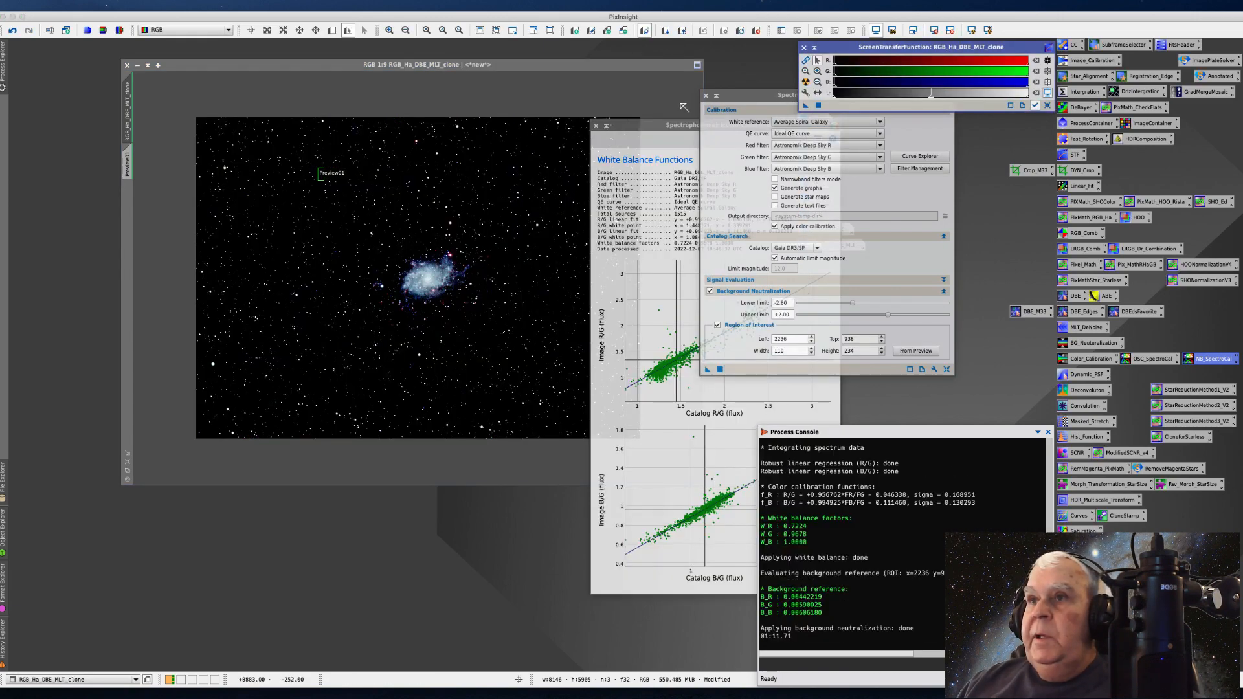
Step: Close SpectrophotometricColorCalibration and its White Balance Functions graphs, and reapply the automatic screen stretch to the calibrated clone
left_click_drag(704, 97, 702, 107)
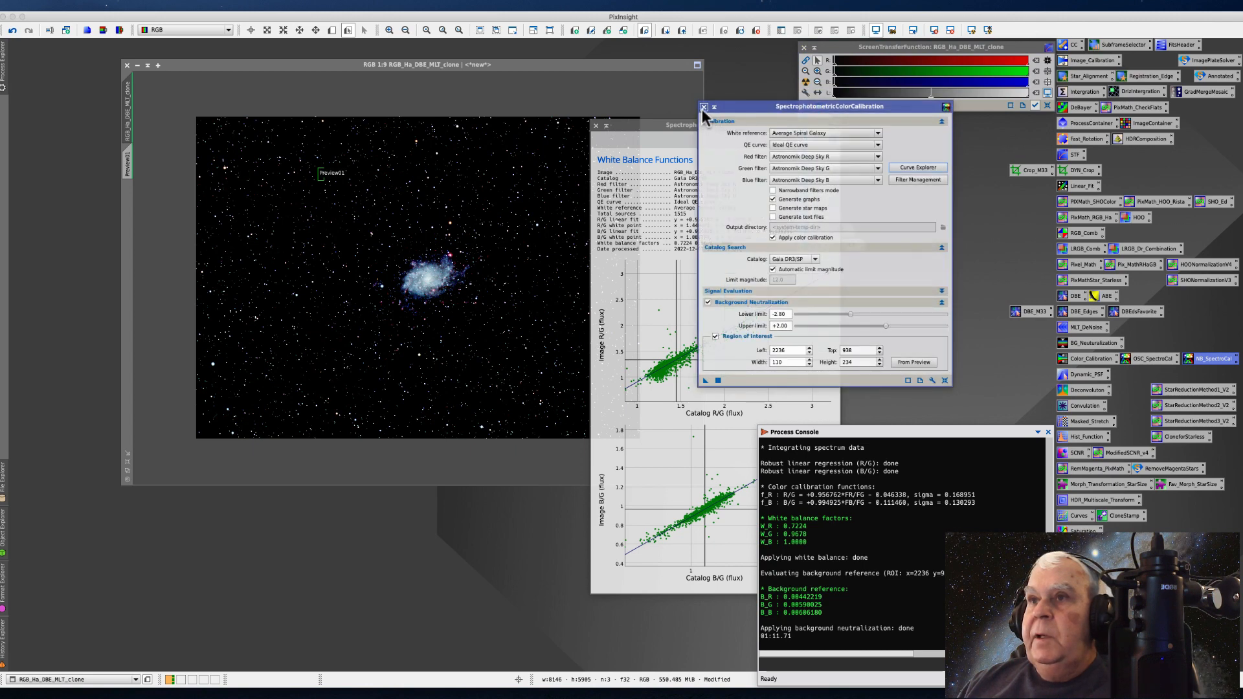
left_click(704, 107)
left_click_drag(631, 131, 496, 100)
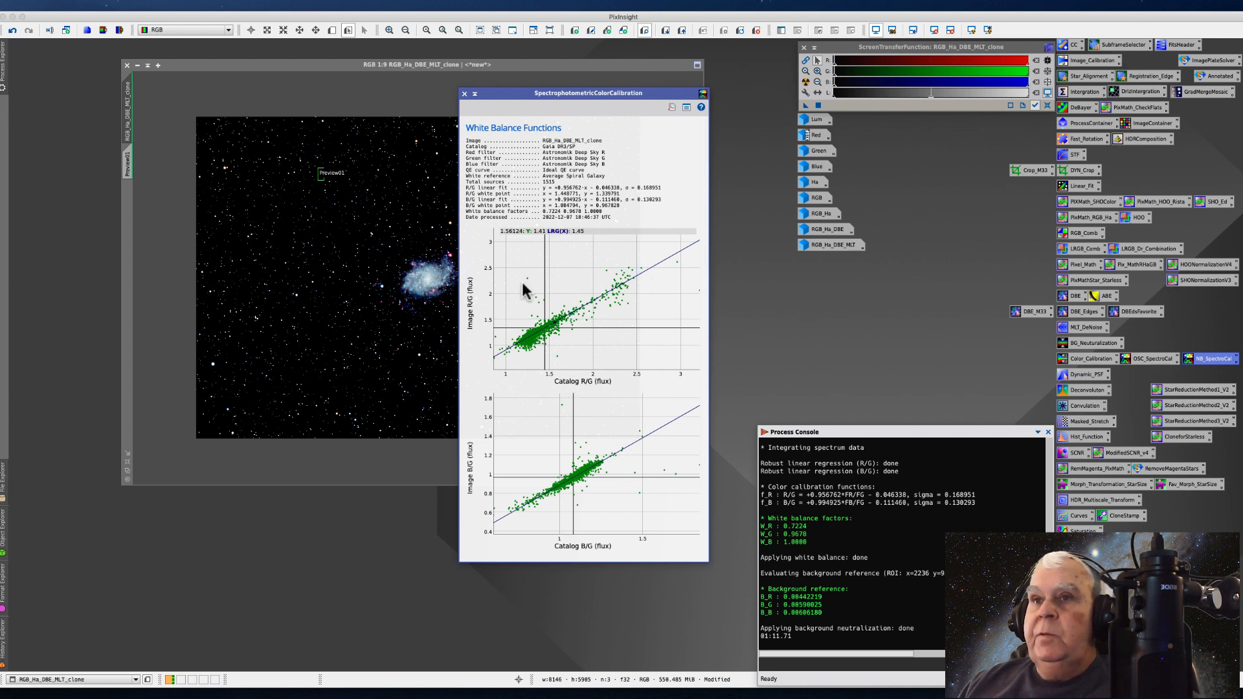
left_click(465, 94)
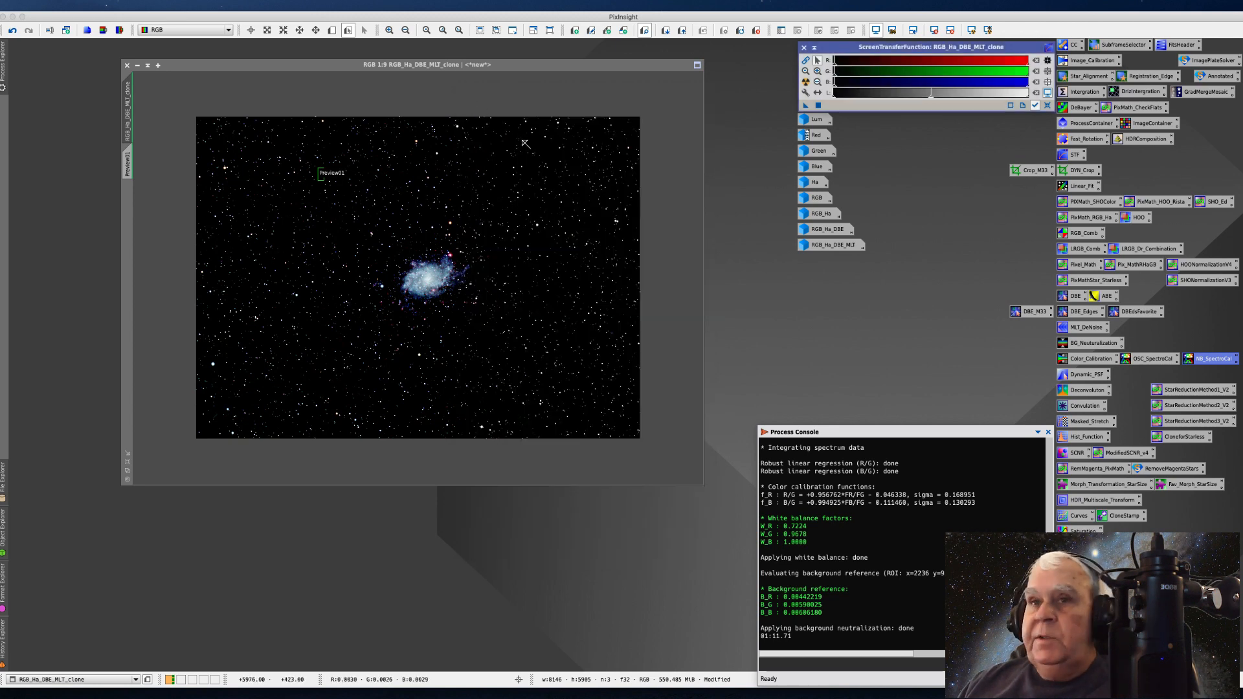
left_click(804, 82)
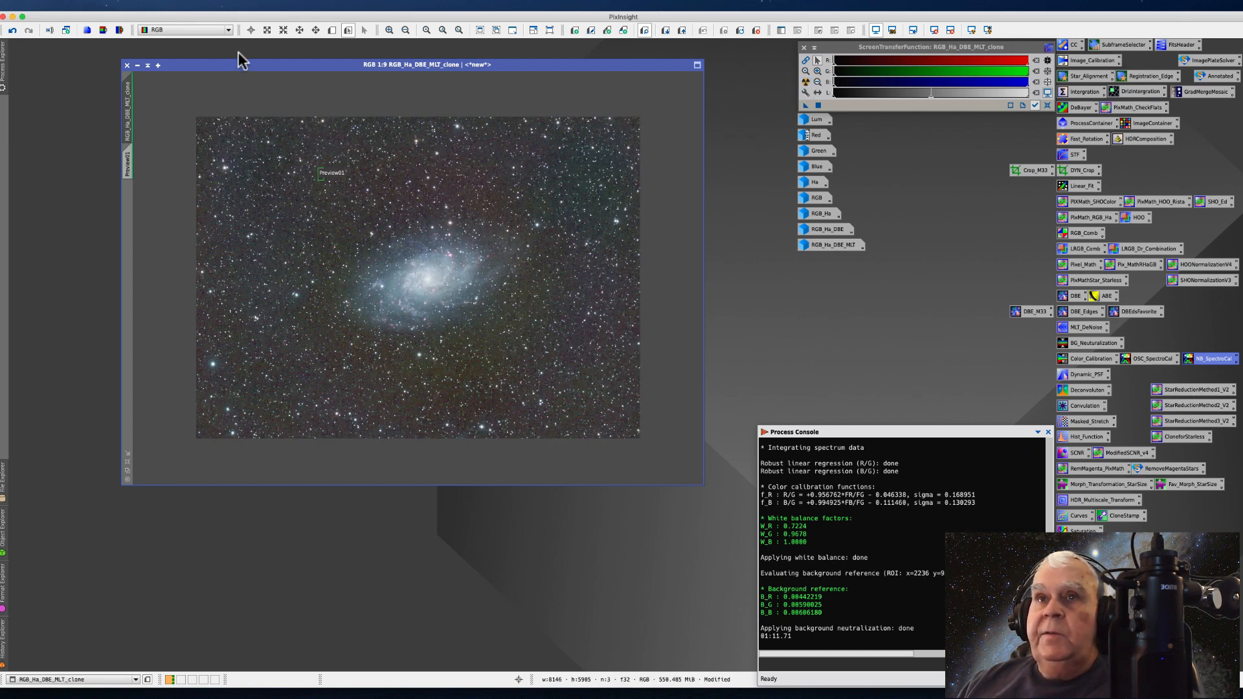
Step: Delete Preview01 from the calibrated clone and check the galaxy and background colors
left_click_drag(238, 60, 235, 59)
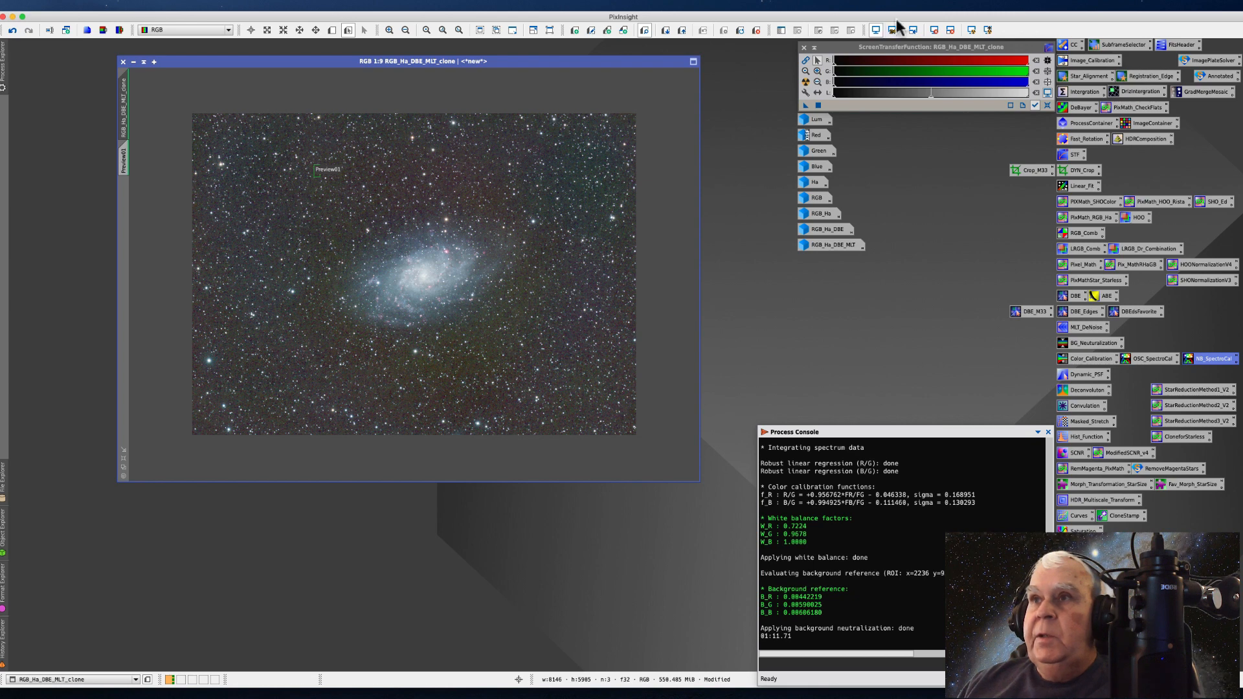
left_click(756, 31)
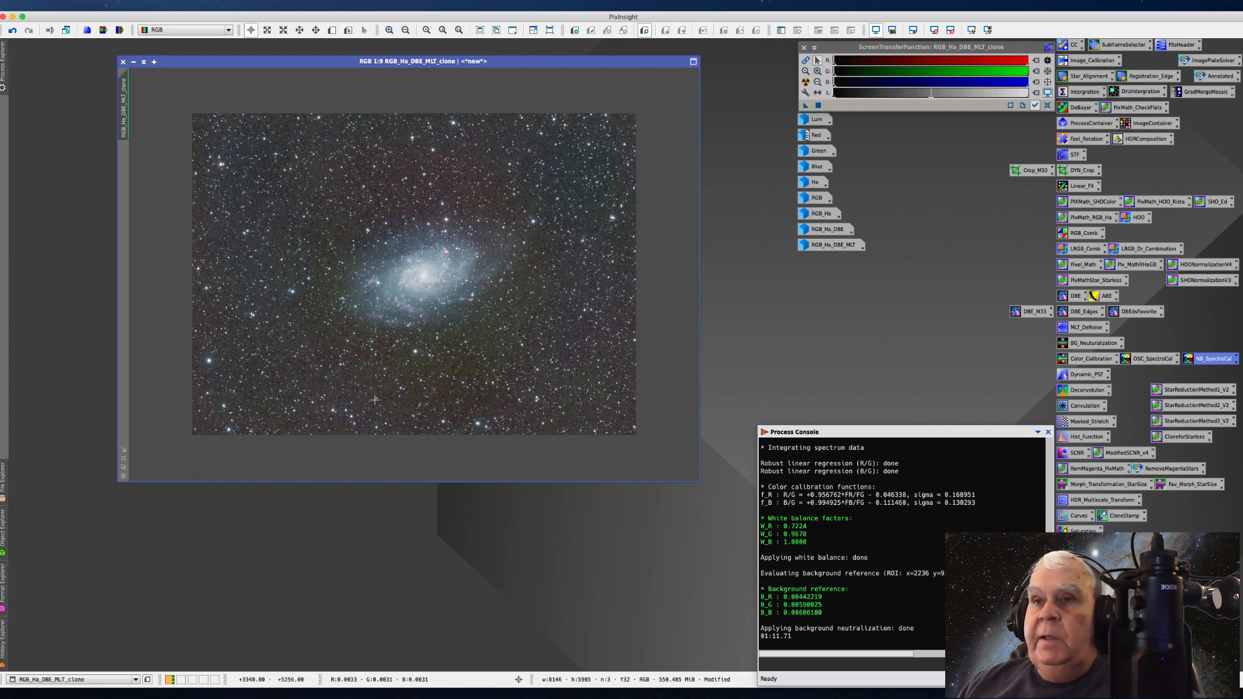
scroll(407, 380, "down", 1)
scroll(408, 380, "up", 6)
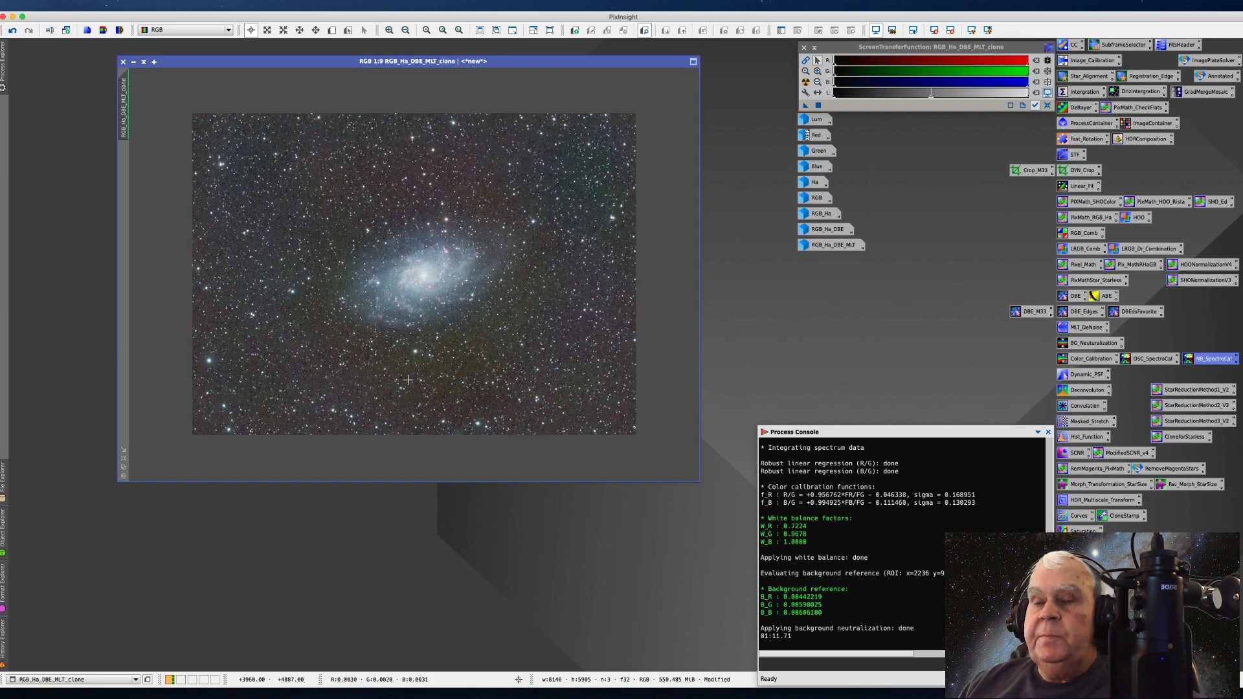
scroll(407, 382, "down", 2)
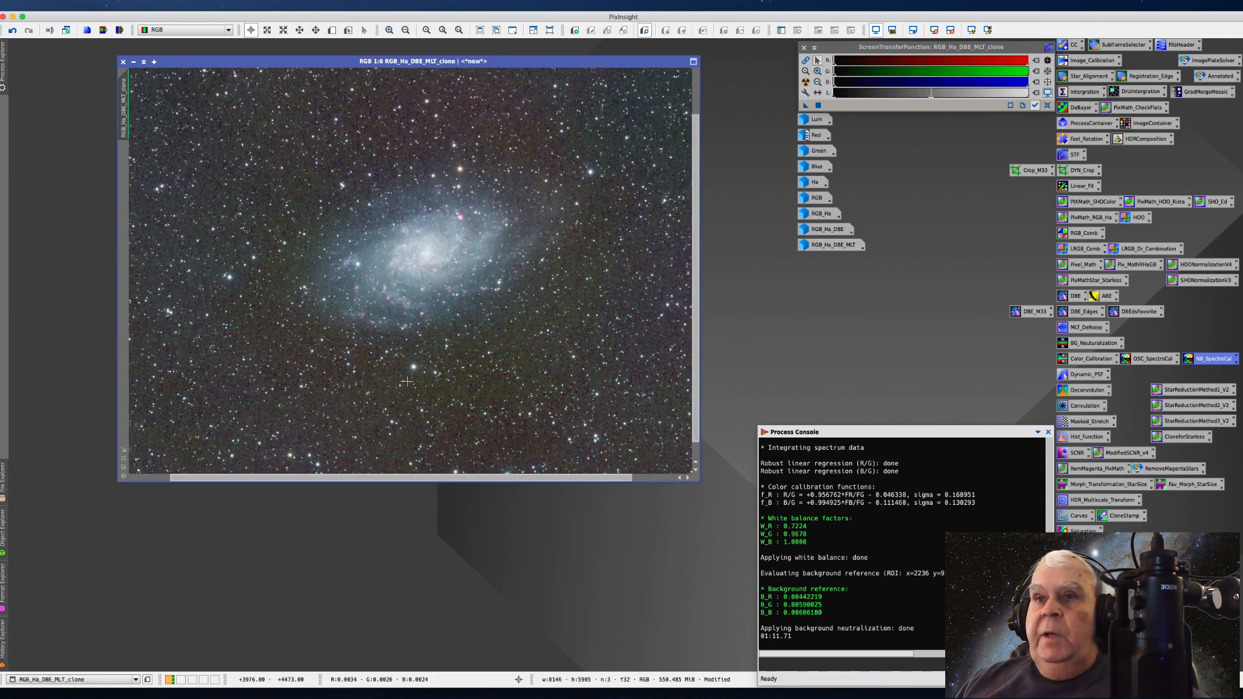
scroll(406, 382, "down", 1)
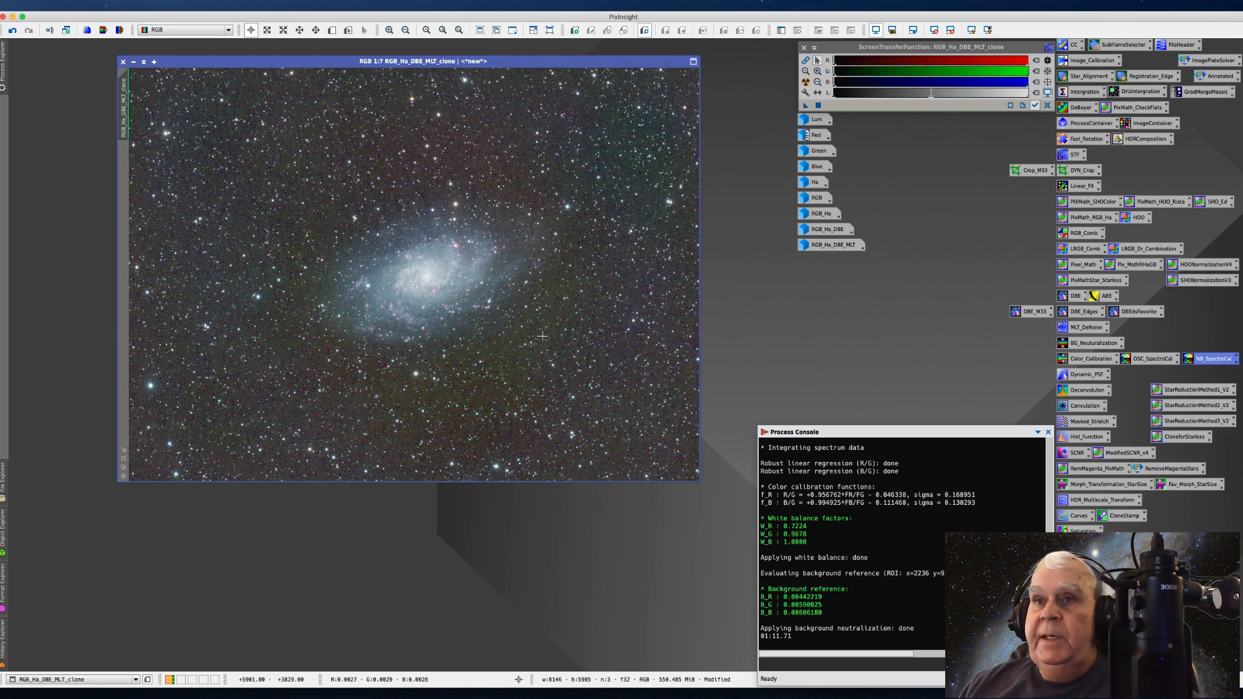
Step: Rename the color-calibrated clone as RGB_Ha_DBE_MLT_SPCC
right_click(121, 117)
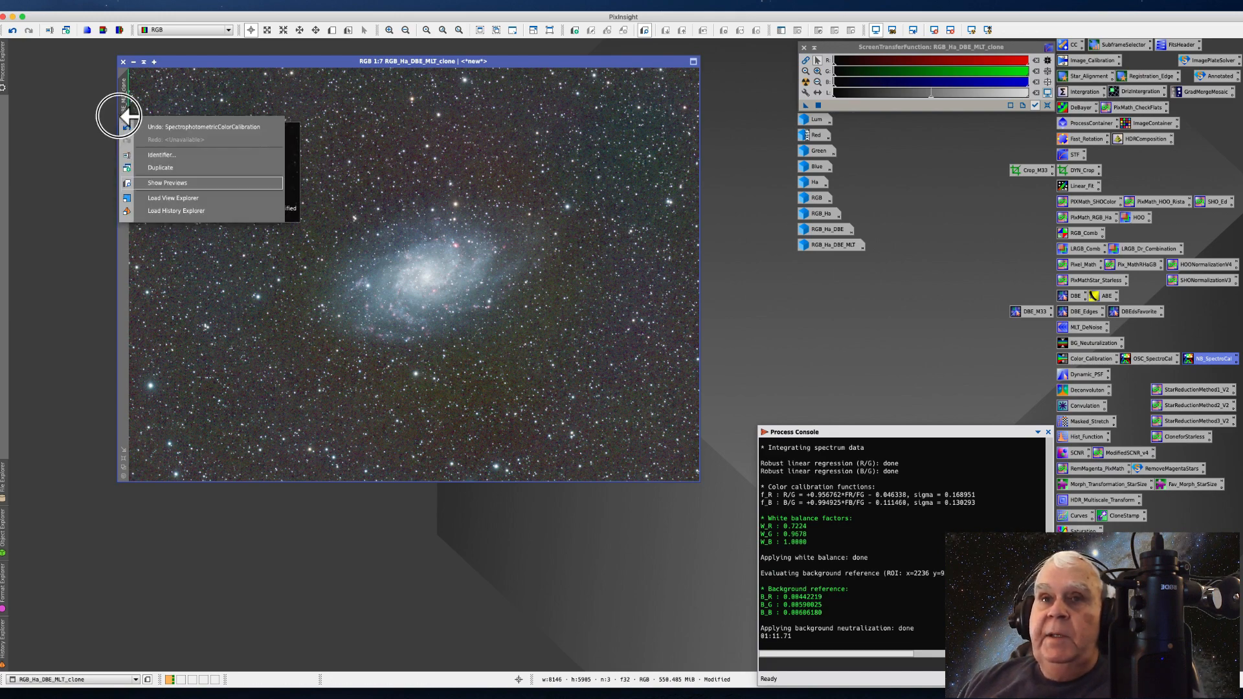
left_click(139, 152)
key("Right")
key("BackSpace")
key("BackSpace")
type("SP")
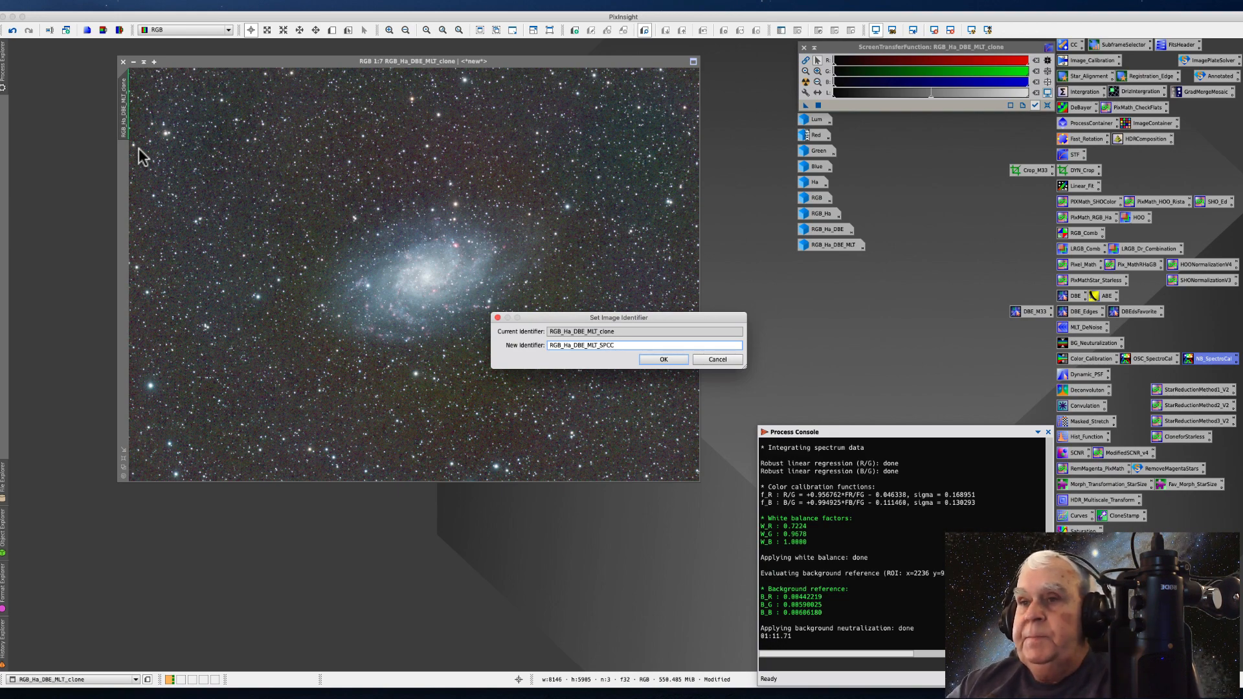
key("Return")
Step: Duplicate RGB_Ha_DBE_MLT_SPCC, iconize the original, and place its icon below the RGB_Ha_DBE_MLT icon
mouse_move(115, 106)
left_mouse_down()
mouse_move(130, 111)
mouse_move(51, 123)
left_mouse_up()
left_click(135, 61)
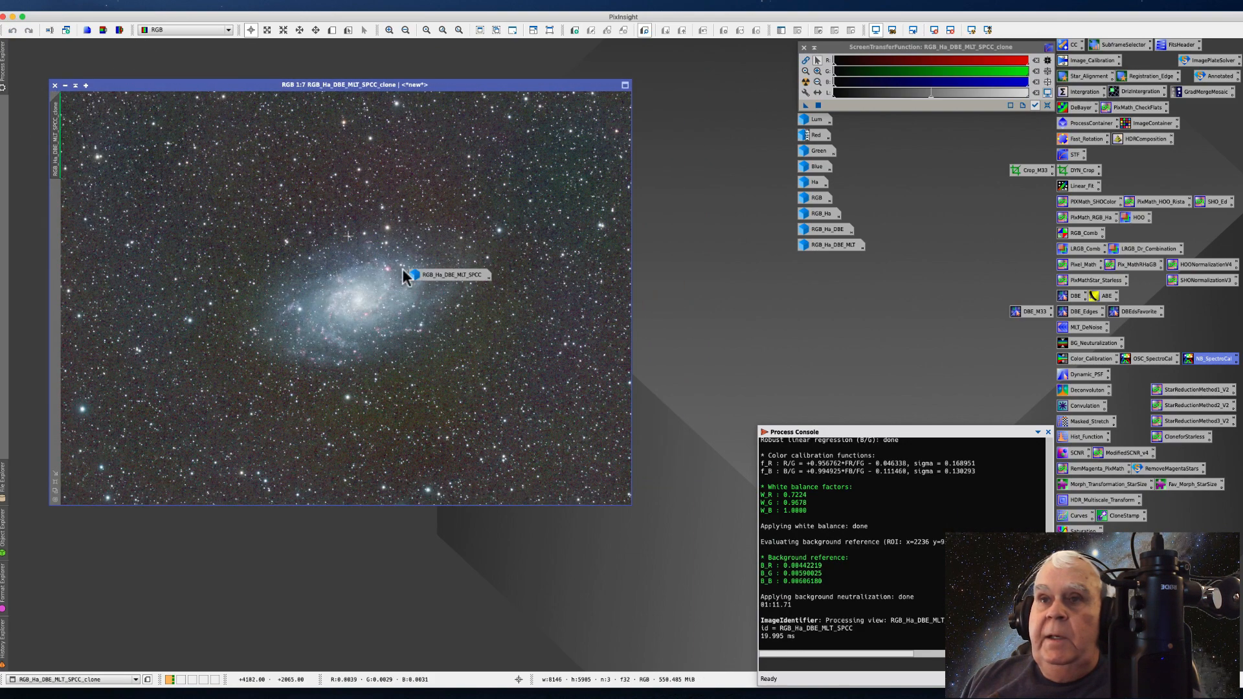
left_click_drag(450, 278, 840, 271)
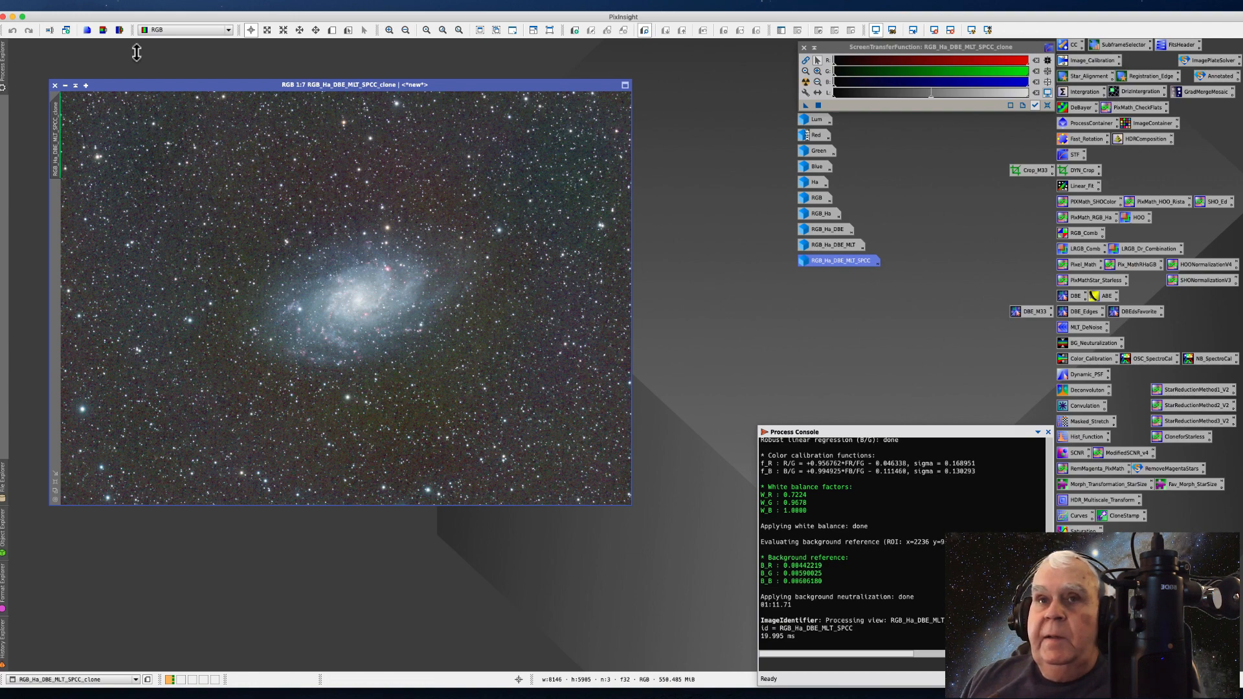
Step: Duplicate the SPCC clone as a test copy and iconize the first clone in the free area above the images
left_click_drag(143, 84, 274, 87)
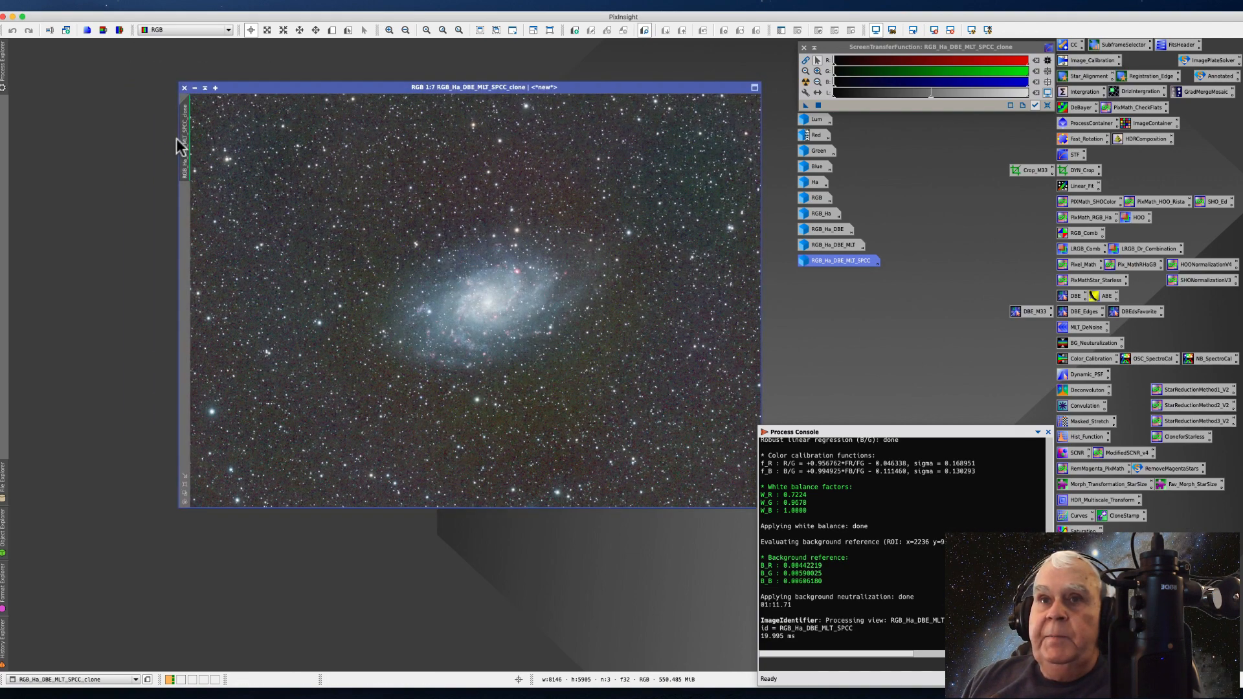
left_click_drag(192, 143, 103, 142)
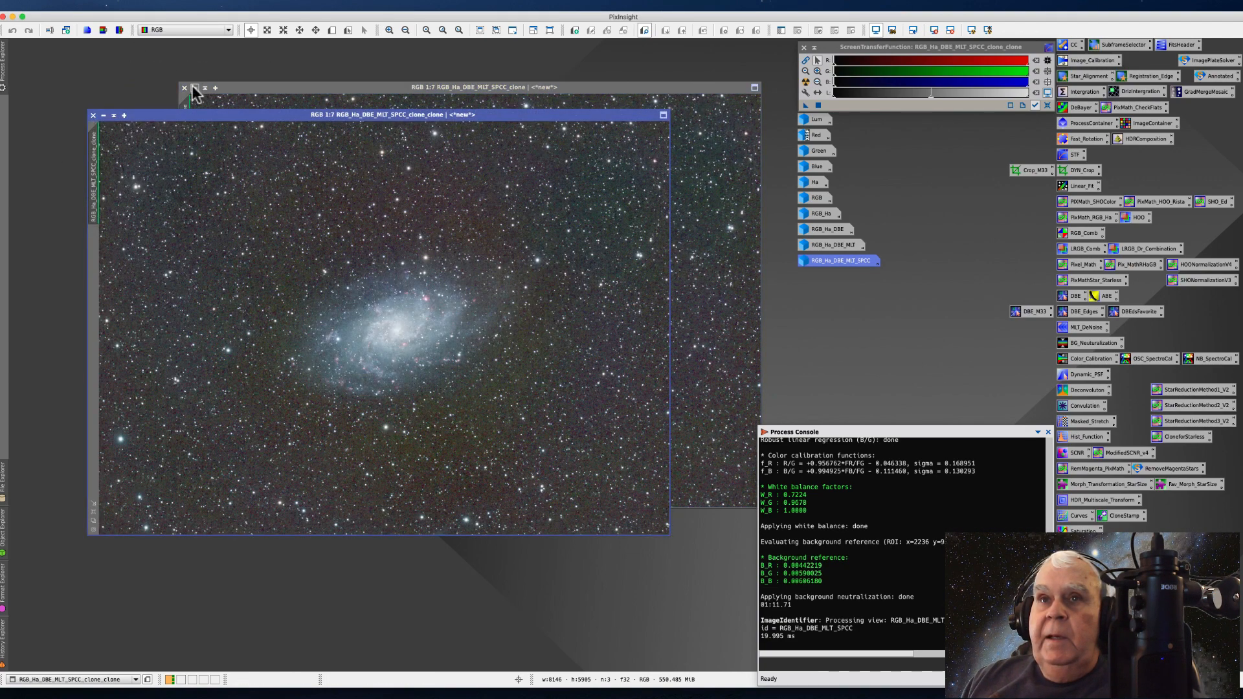
left_click_drag(509, 302, 638, 76)
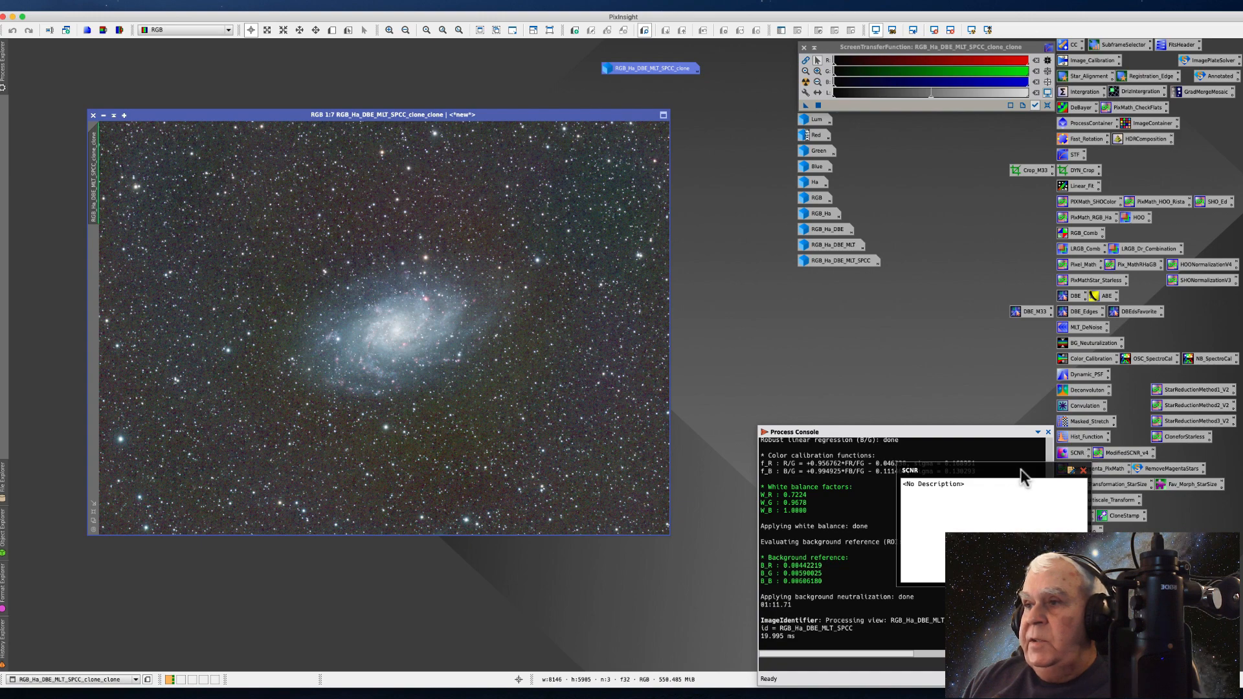
Step: Try SCNR on the test copy, removing green with Average Neutral protection and an amount of 0.51, and examine the background
double_click(1066, 460)
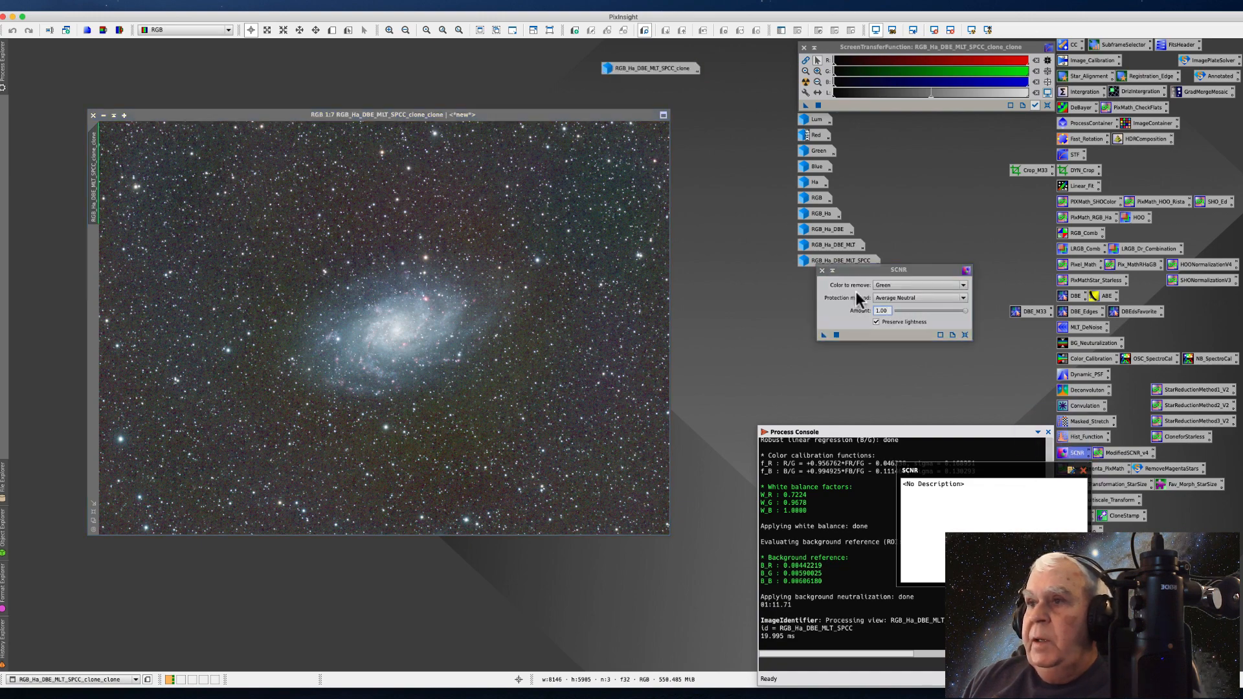
left_click(829, 287)
left_click_drag(835, 270, 709, 291)
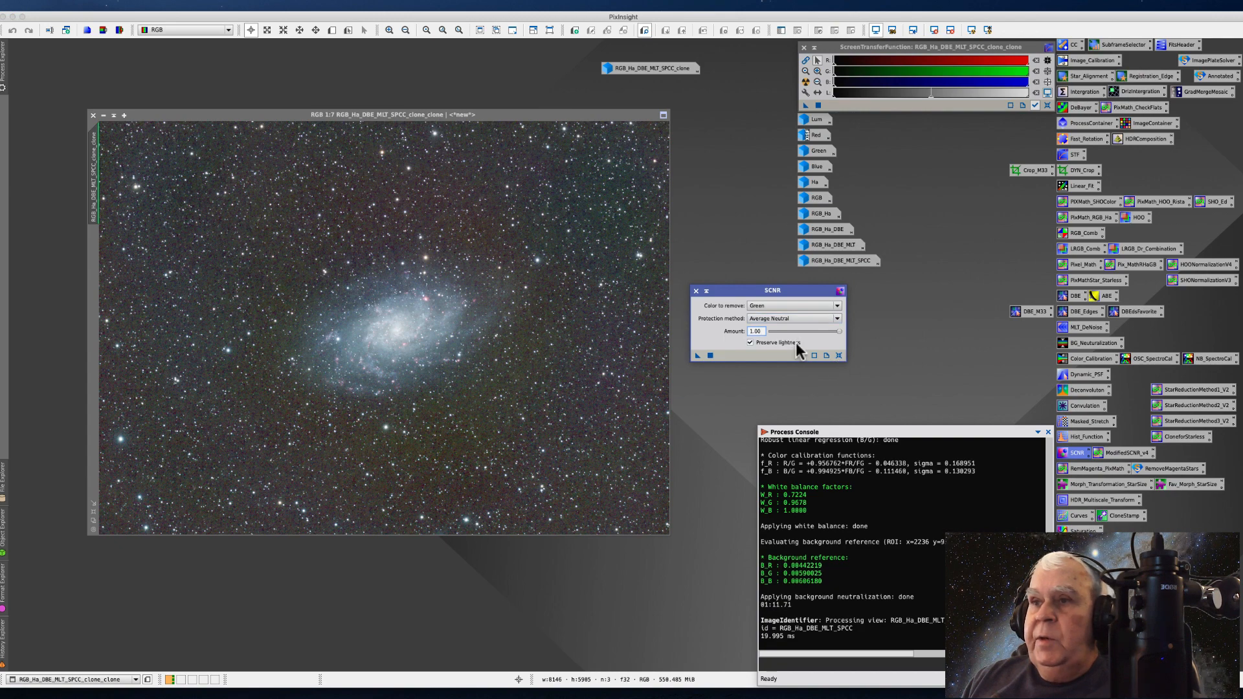
left_click_drag(837, 330, 806, 333)
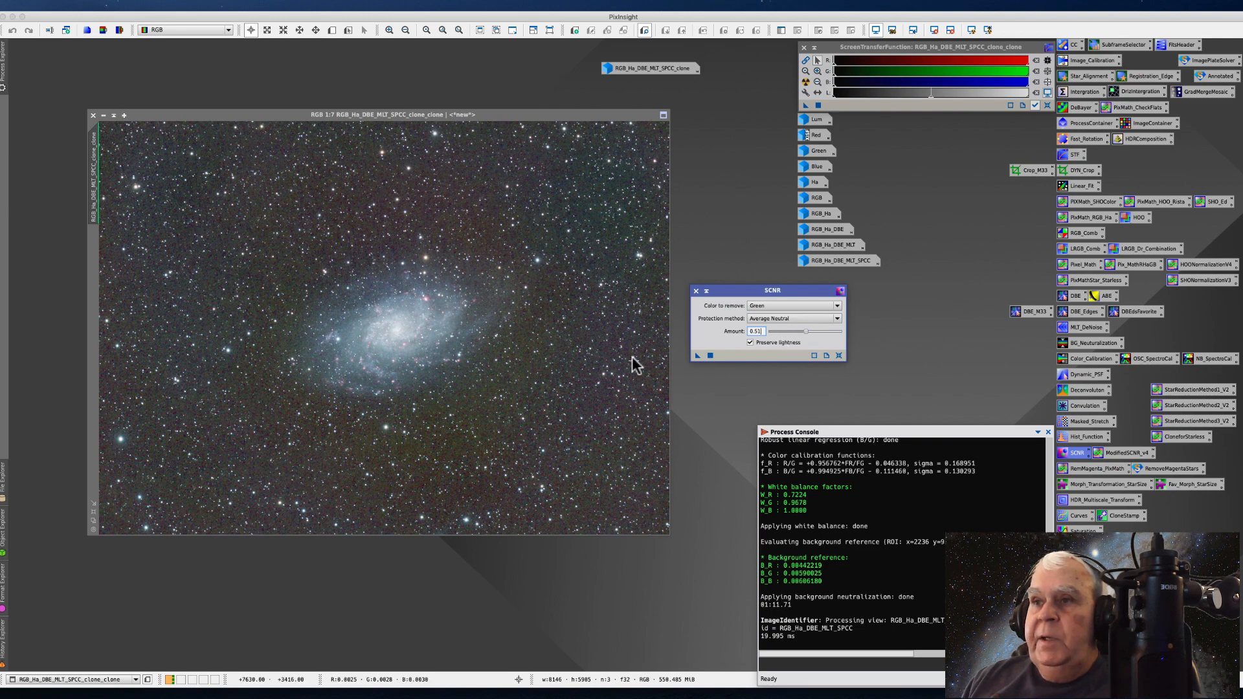
left_click_drag(697, 356, 571, 447)
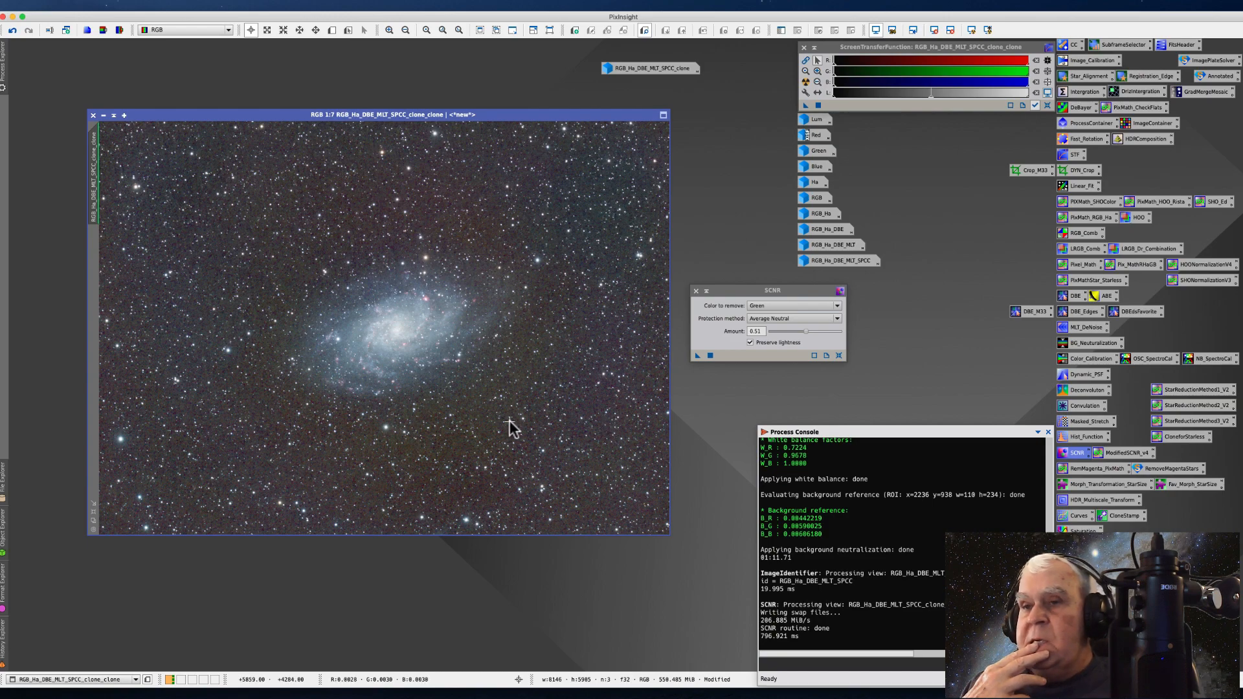
scroll(438, 394, "down", 4)
scroll(435, 398, "up", 9)
scroll(437, 403, "down", 5)
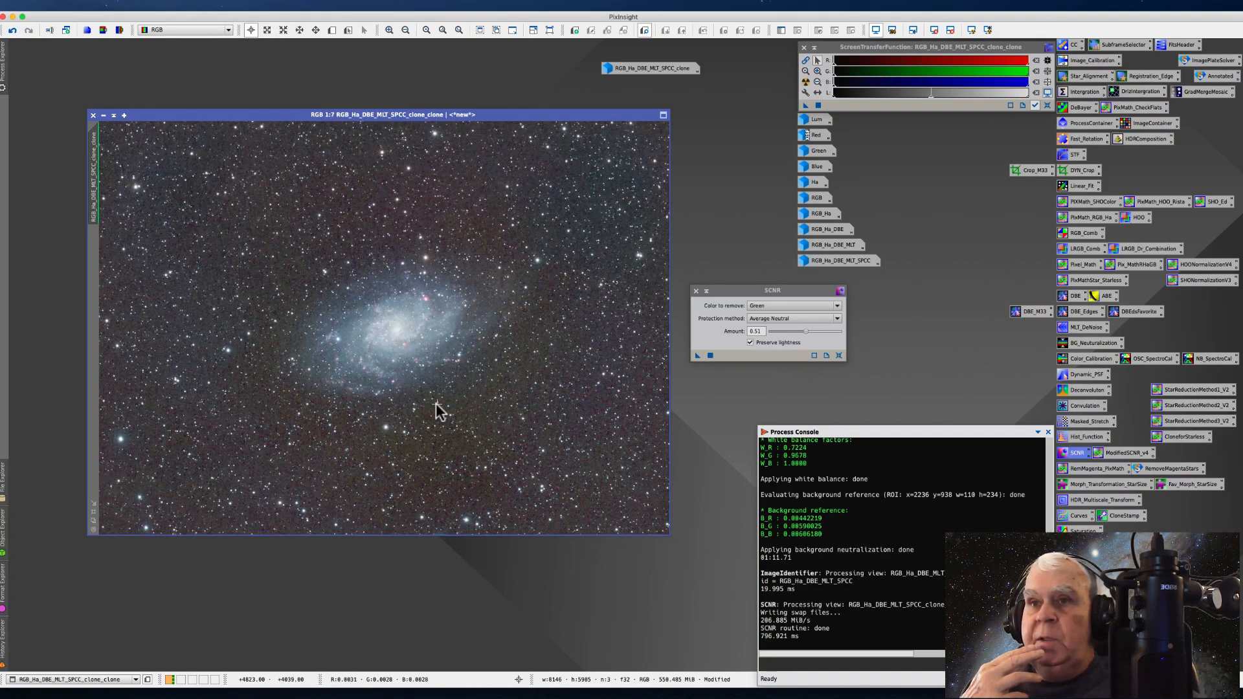
scroll(436, 402, "down", 1)
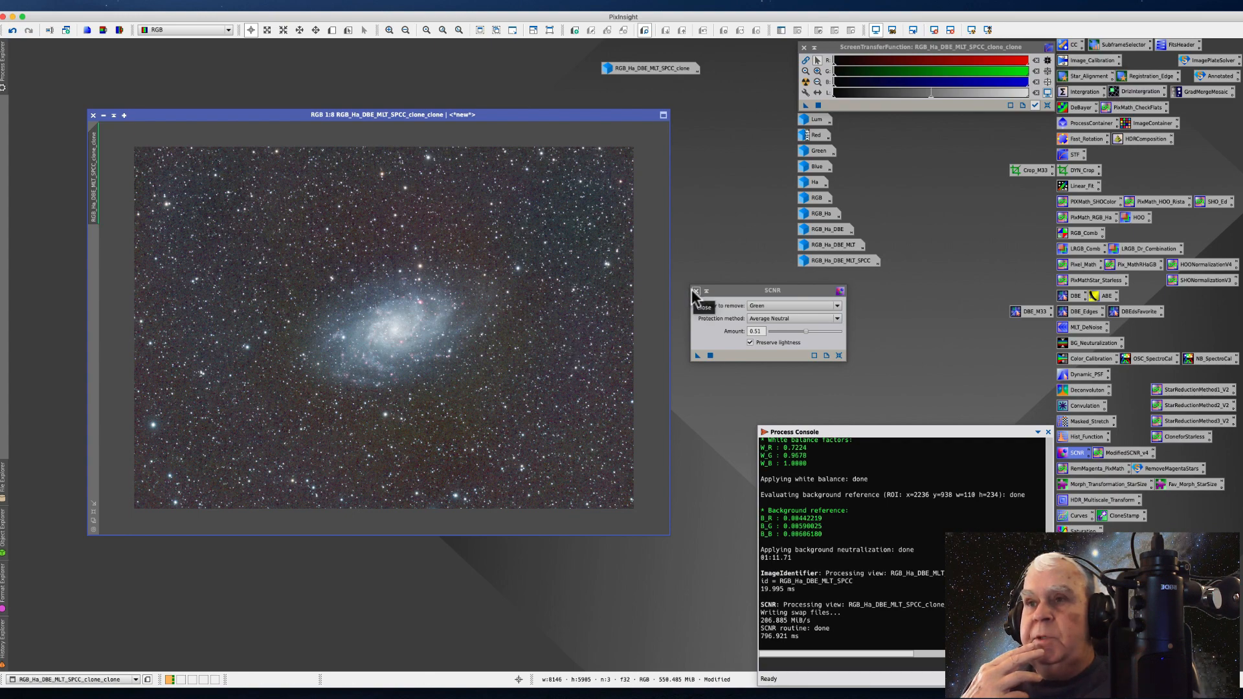
Step: Discard the SCNR test copy, restore the RGB_Ha_DBE_MLT_SPCC_clone image, and close SCNR
left_click(94, 115)
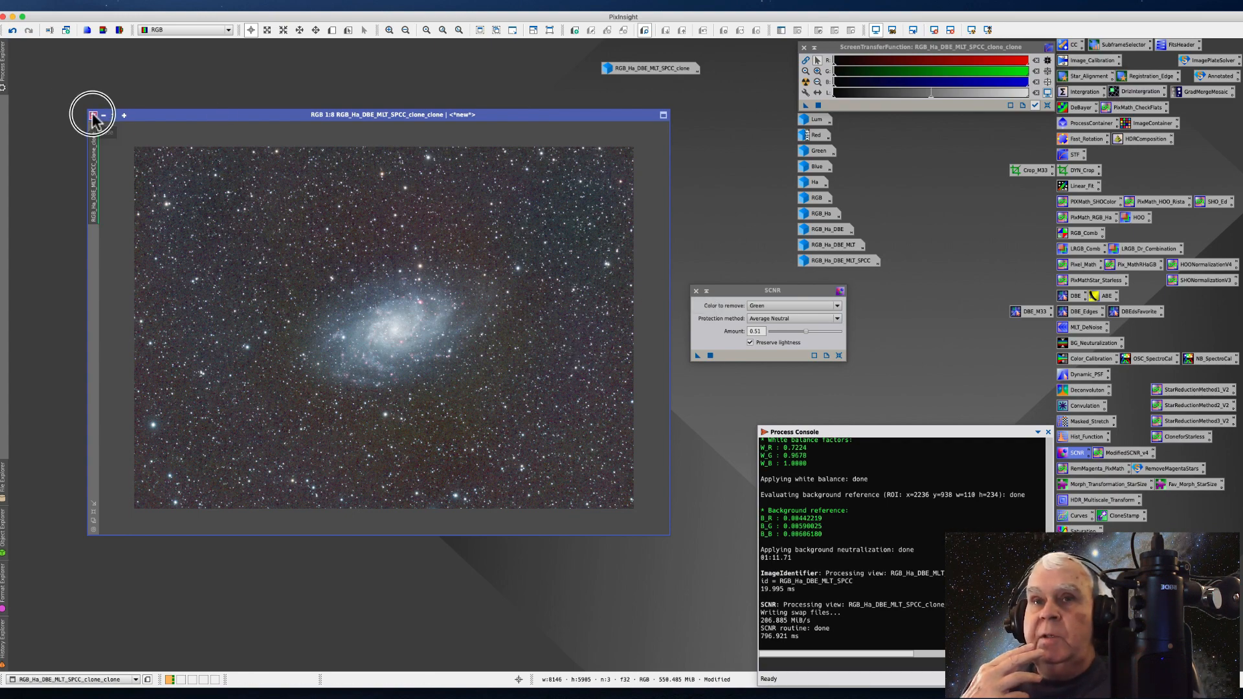
left_click(660, 371)
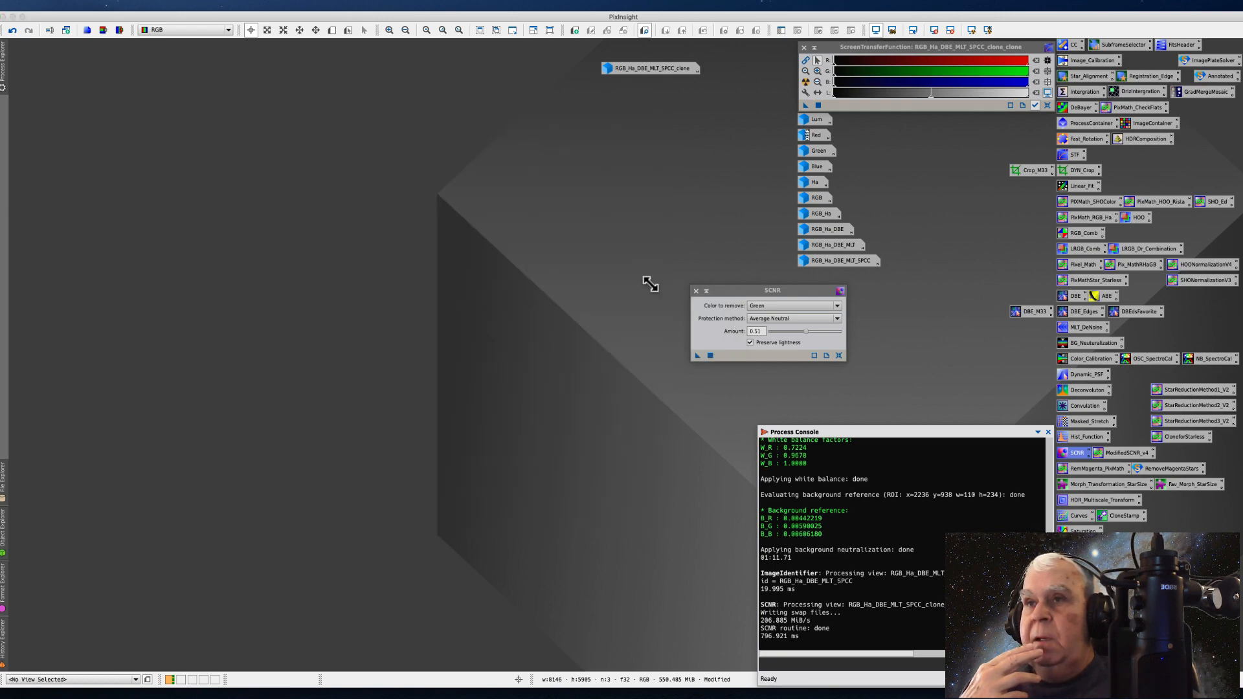
double_click(631, 71)
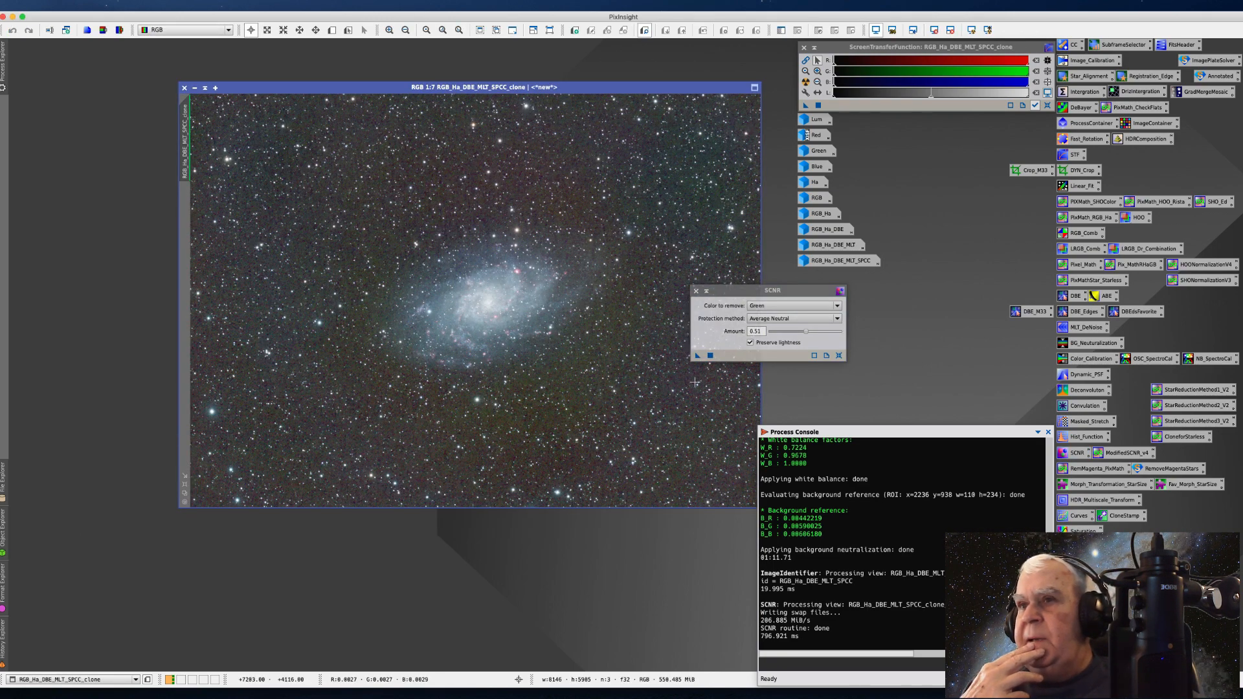
left_click(696, 291)
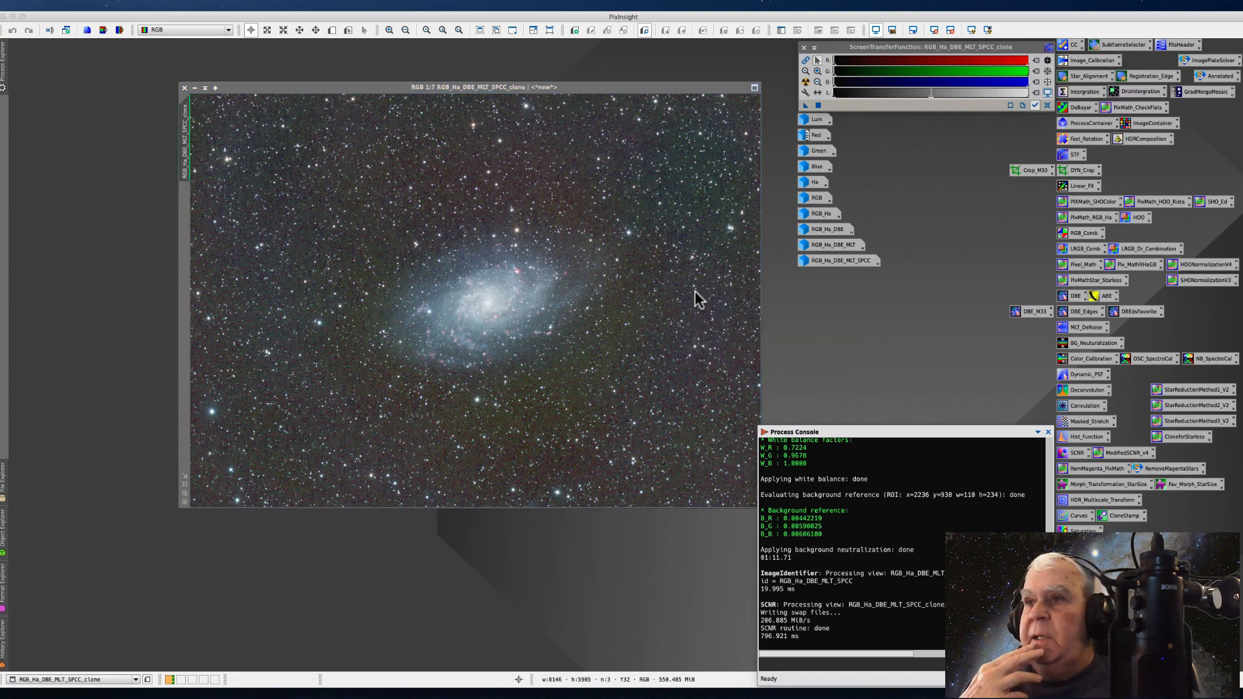
Step: Open the EZ Soft Stretch script for RGB_Ha_DBE_MLT_SPCC_clone and arrange its window over the image
left_click_drag(367, 87, 296, 76)
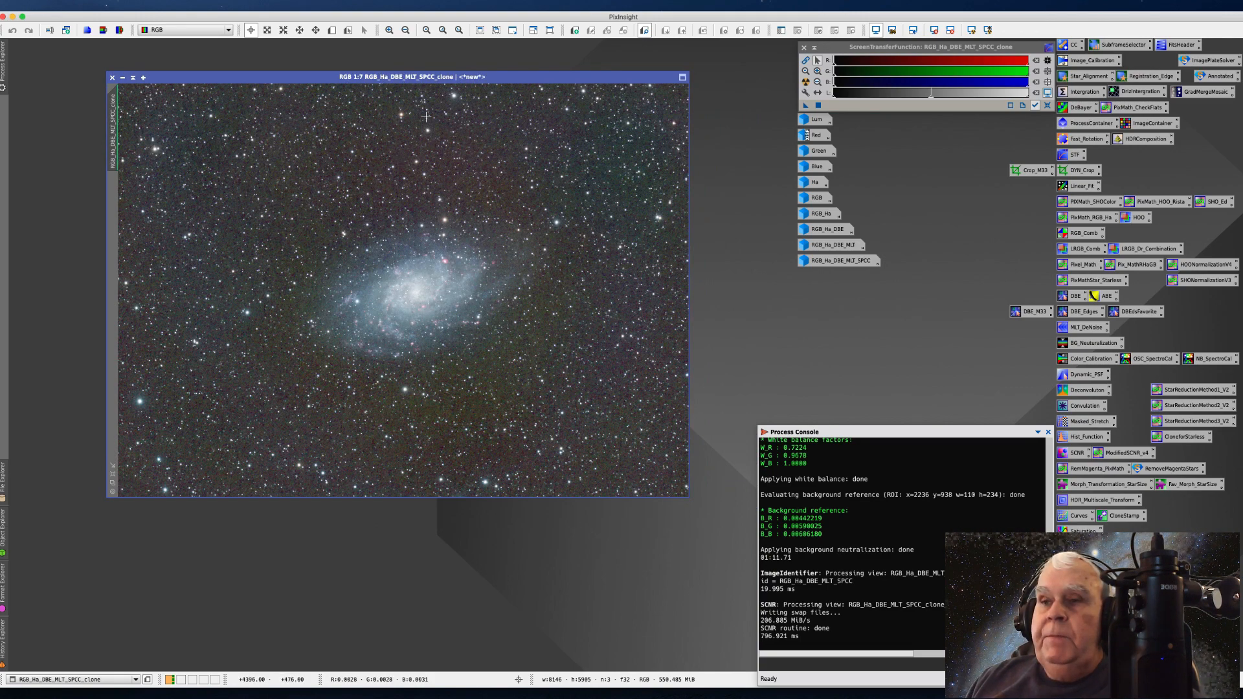
left_click(263, 5)
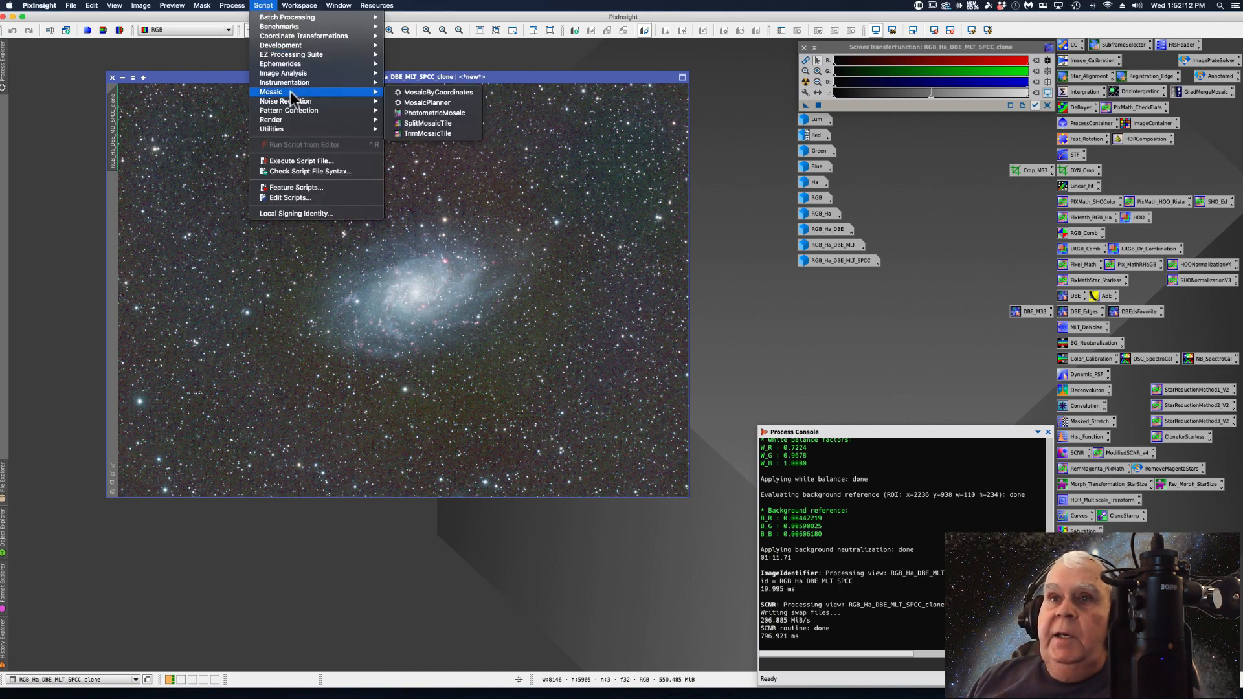
mouse_move(299, 54)
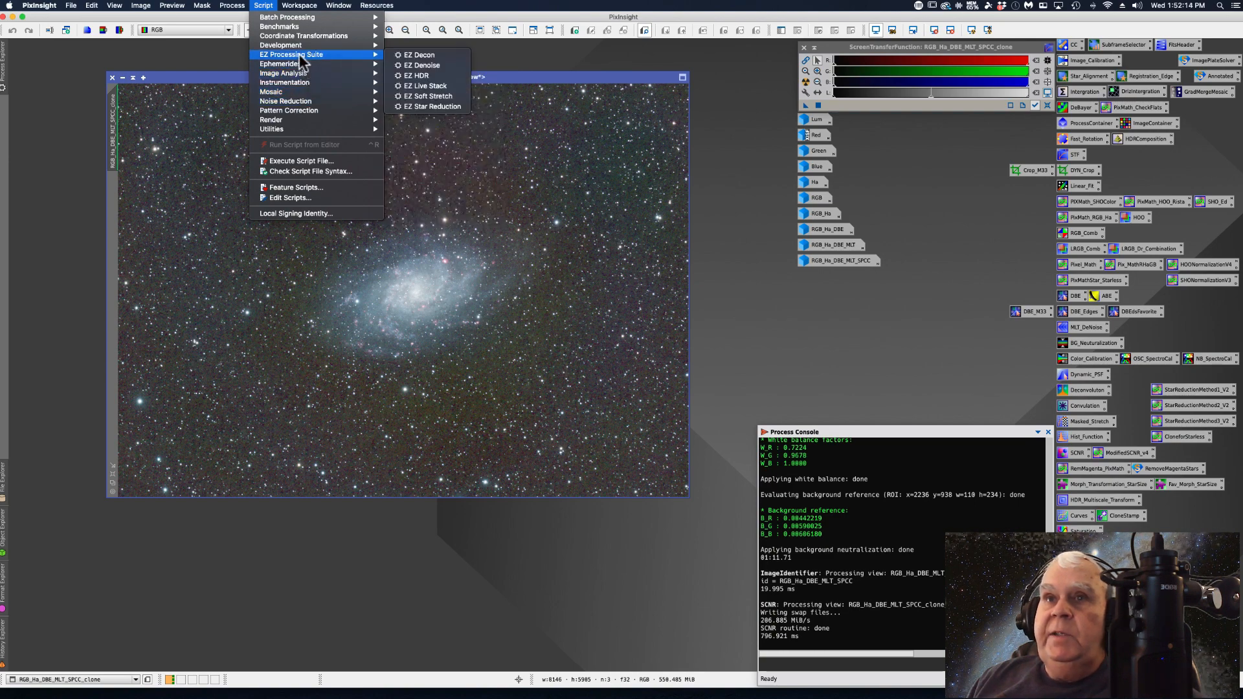
left_click(415, 96)
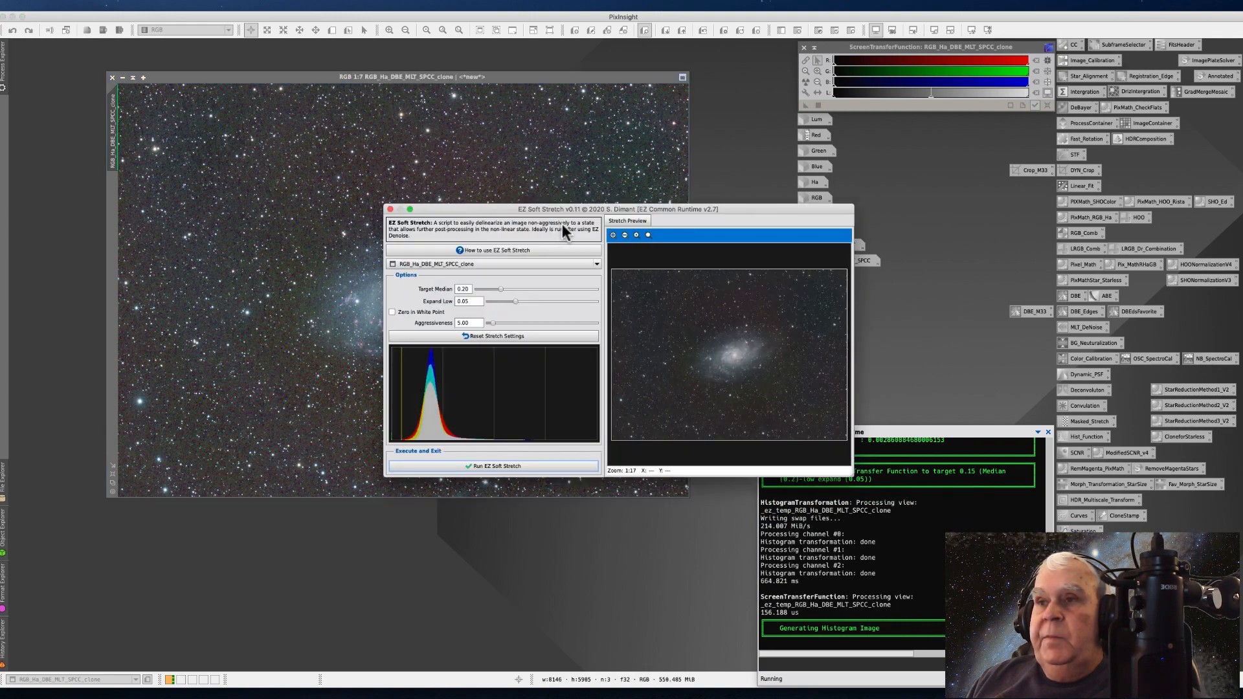
left_click_drag(480, 209, 382, 147)
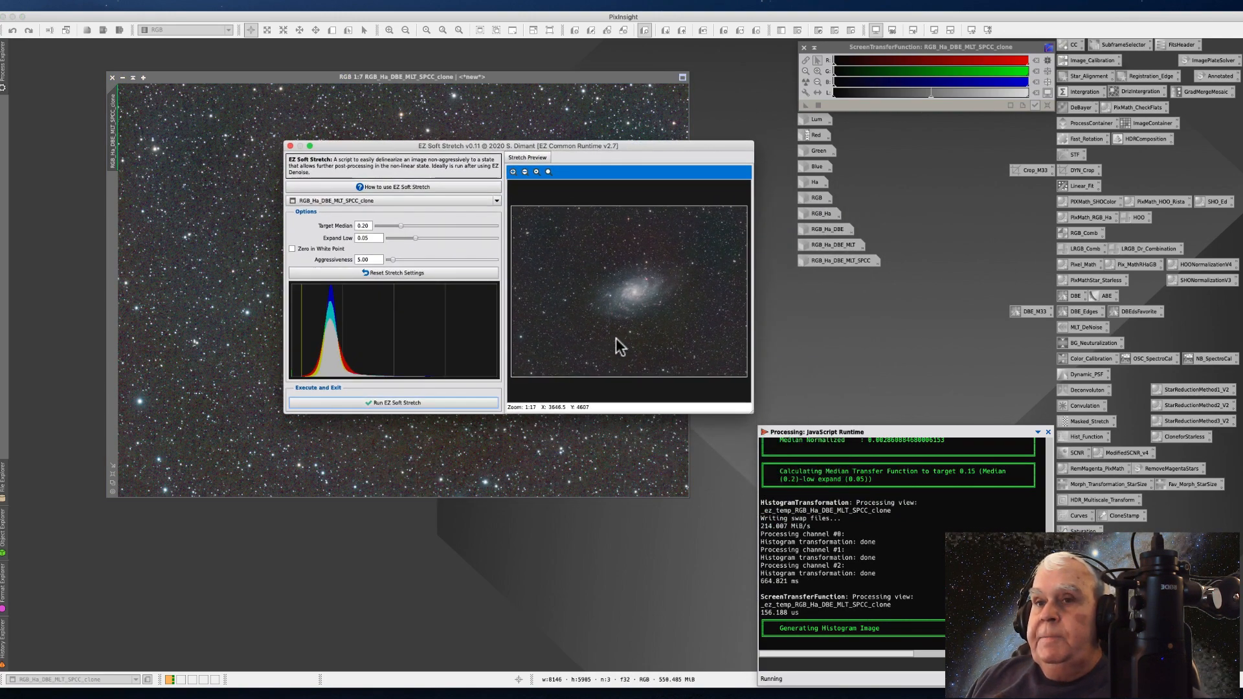
Step: Enlarge the EZ Soft Stretch preview and run the stretch on RGB_Ha_DBE_MLT_SPCC_clone with target median 0.20, expand low 0.05 and aggressiveness 5.00
left_click_drag(330, 142, 169, 60)
left_click_drag(589, 332, 963, 538)
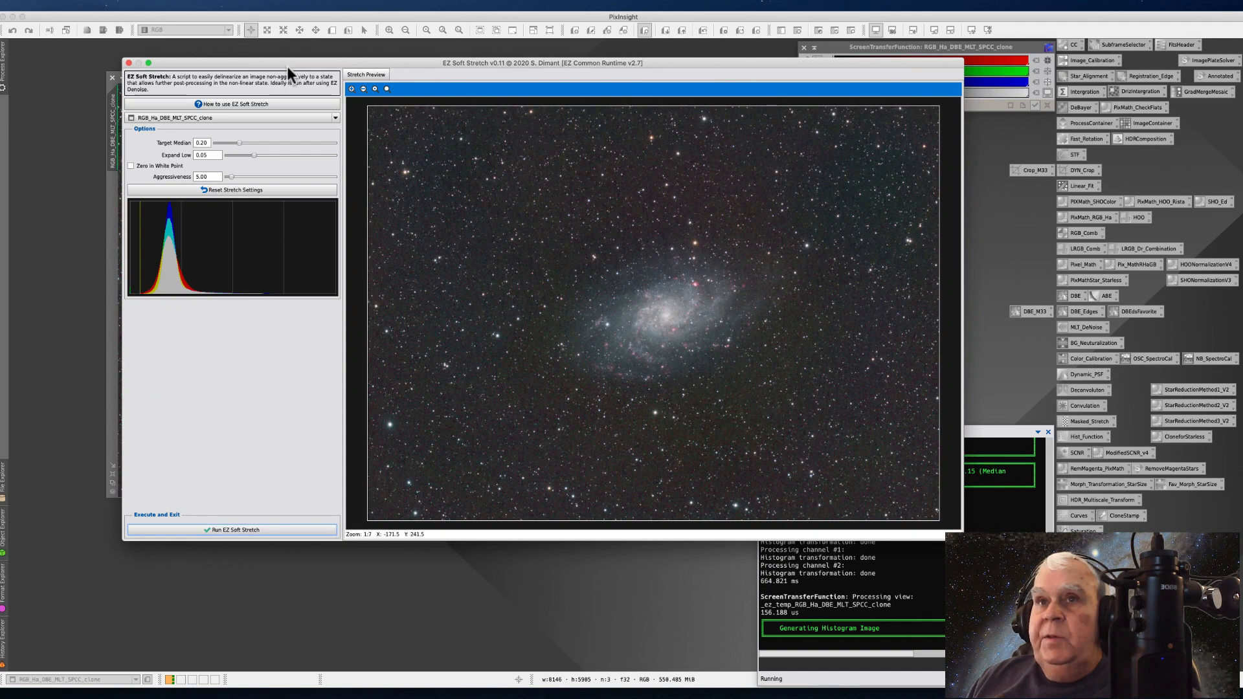
left_click_drag(285, 64, 188, 45)
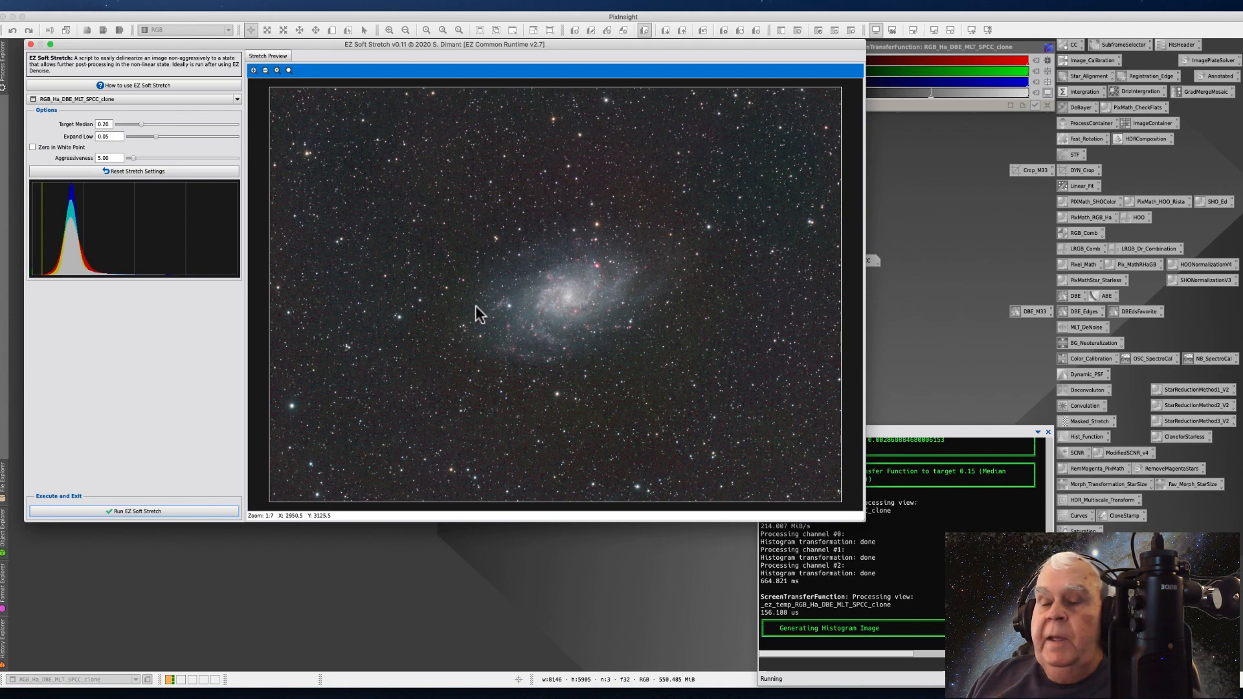
left_click(134, 512)
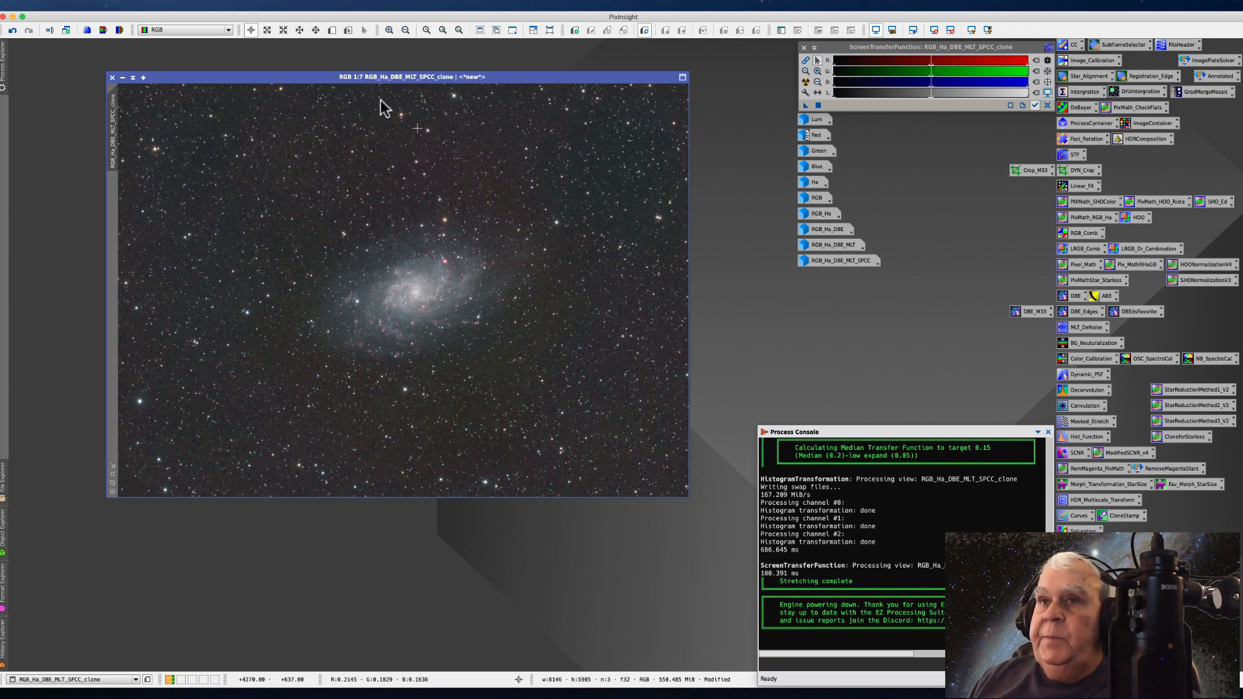
Step: Examine the stretched galaxy's core, spiral arms and surrounding background at several zoom levels
left_click_drag(305, 78, 316, 69)
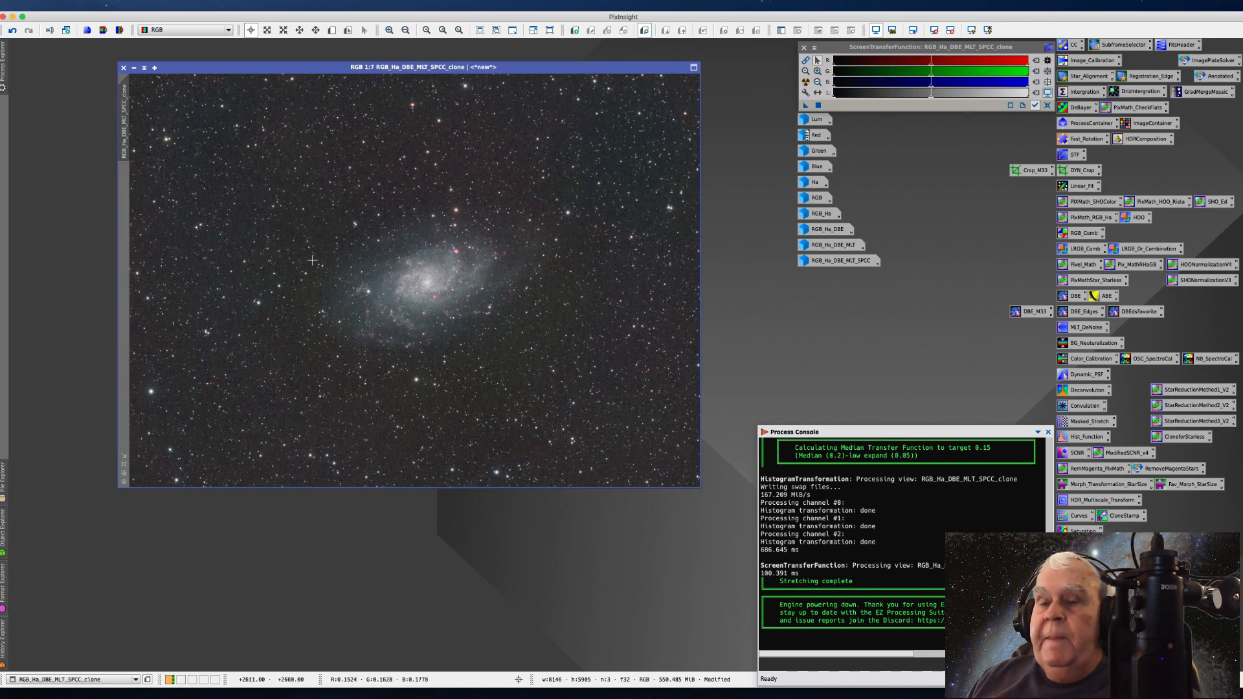
scroll(346, 275, "up", 4)
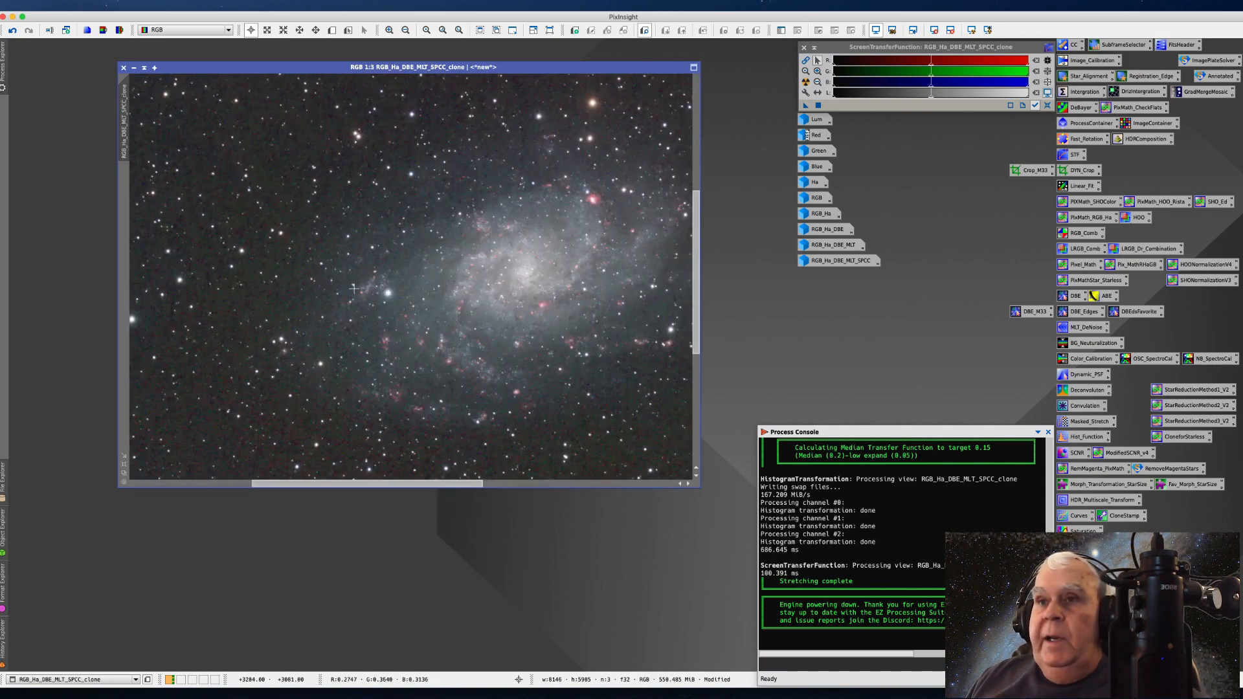
scroll(354, 288, "up", 1)
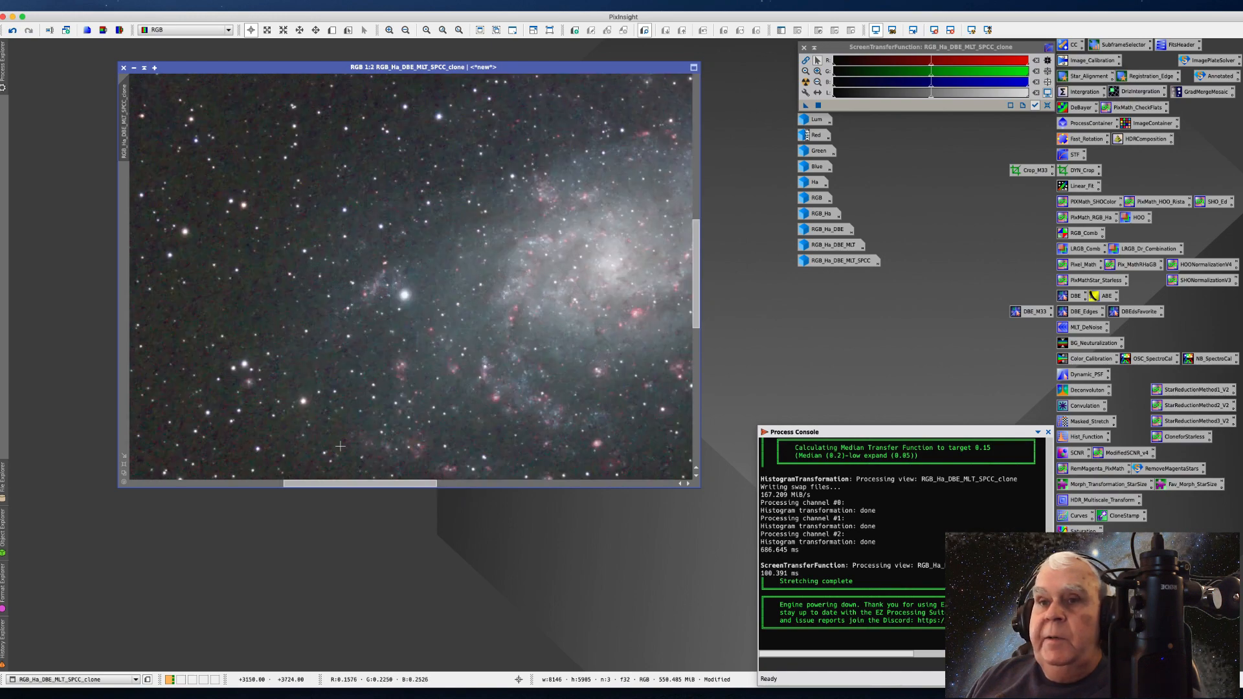
left_click_drag(345, 492, 399, 496)
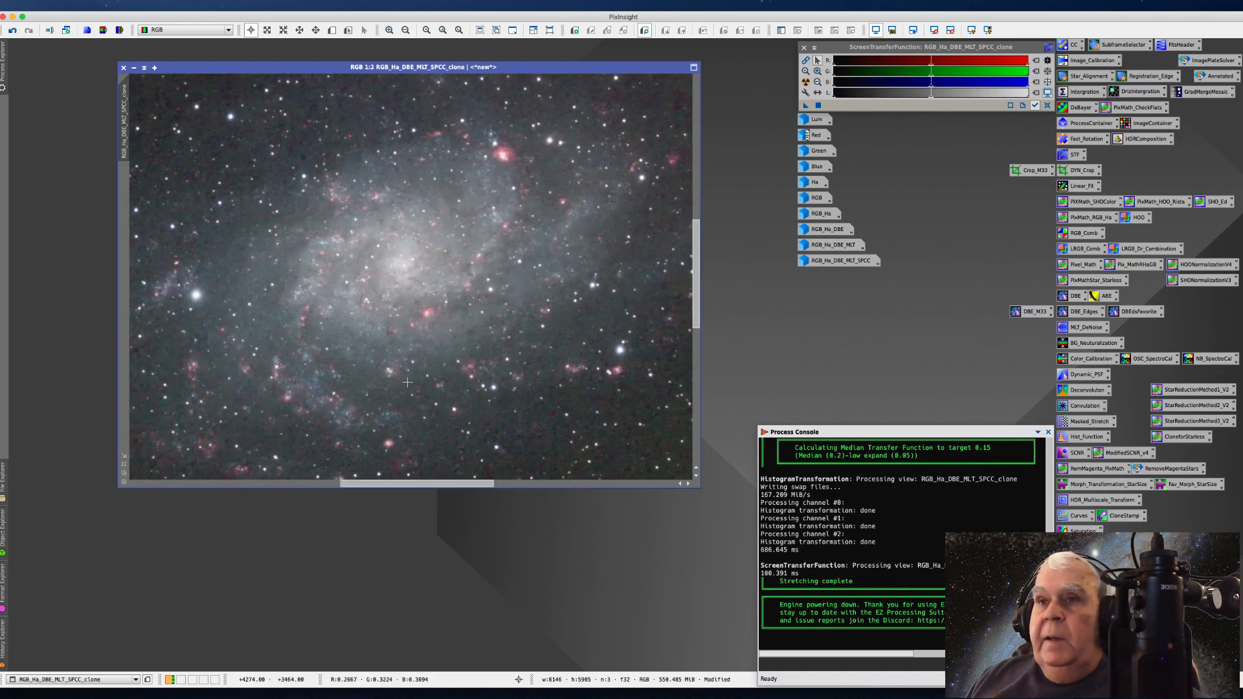
scroll(405, 383, "up", 1)
scroll(405, 383, "down", 4)
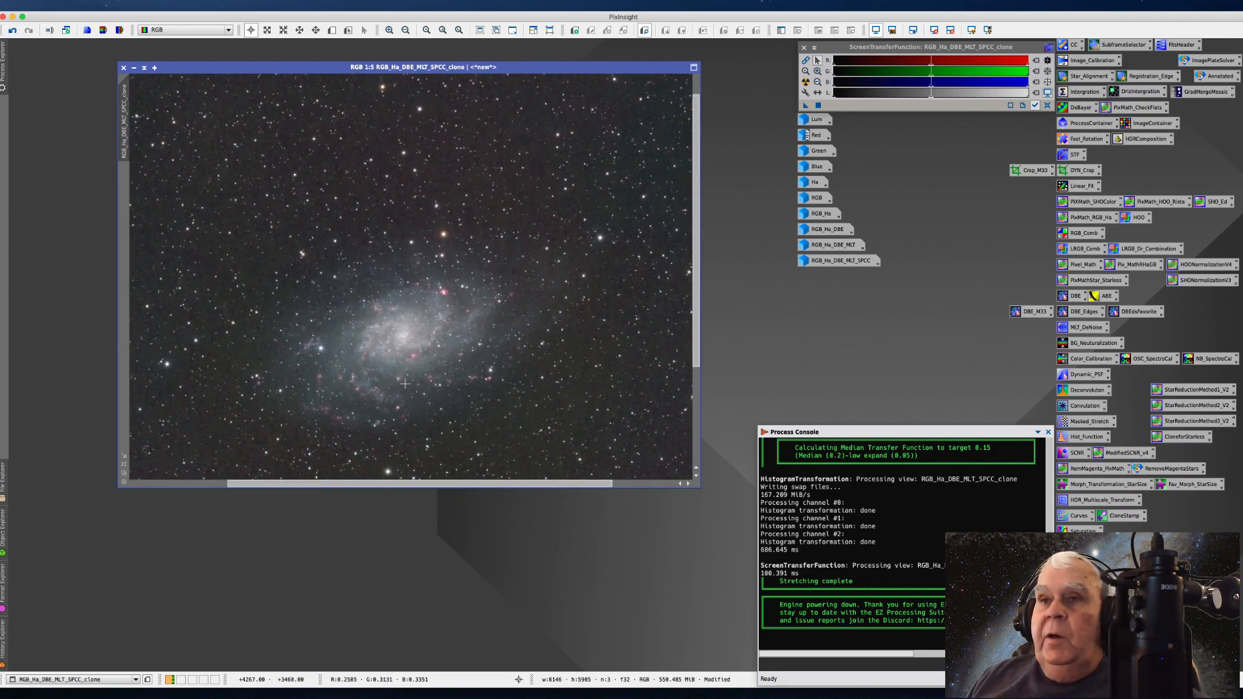
scroll(406, 383, "down", 1)
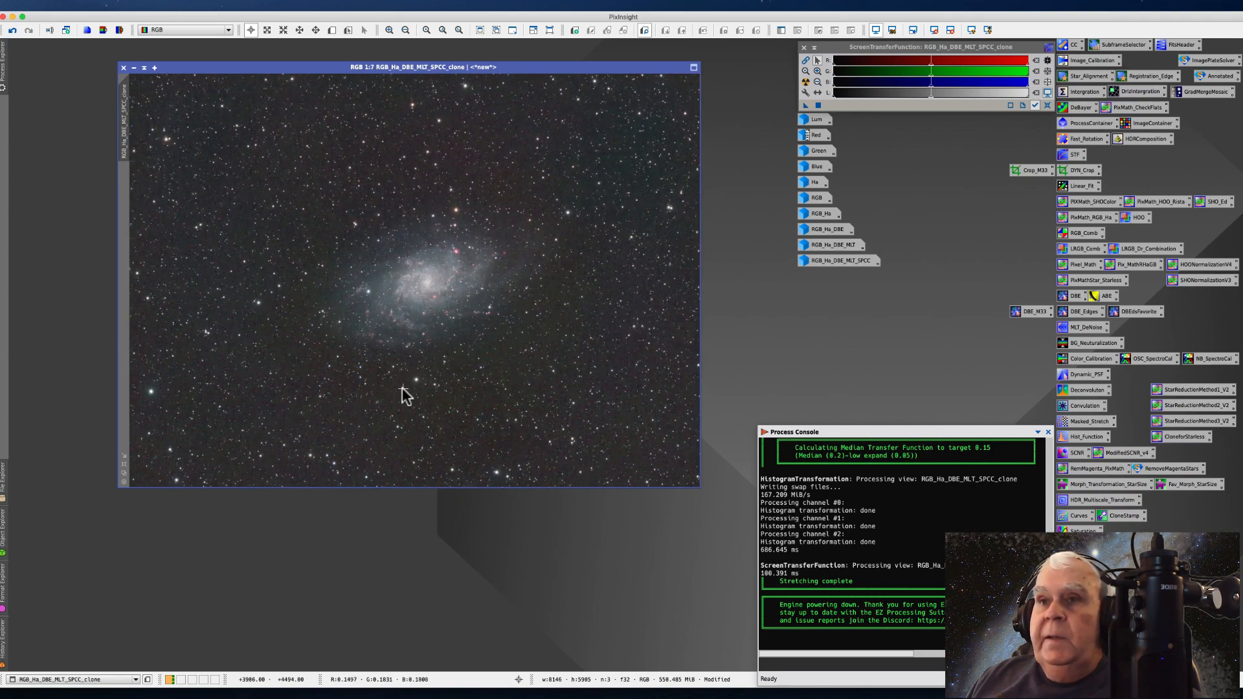
scroll(402, 387, "down", 1)
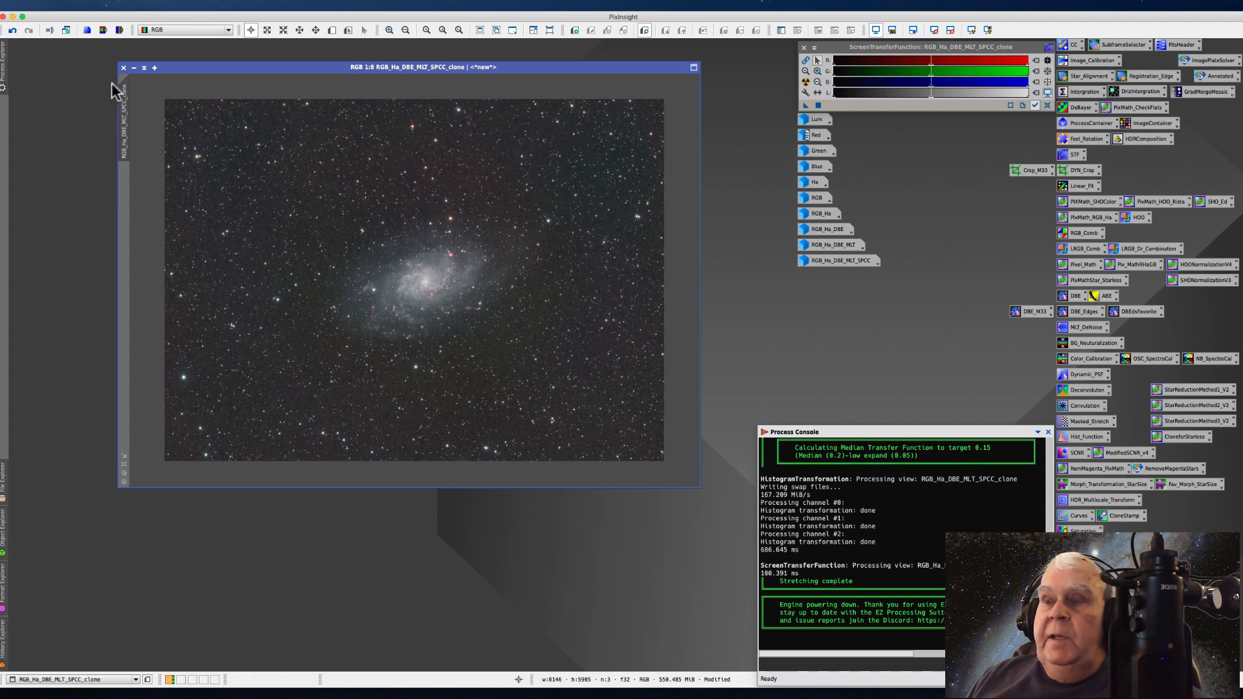
Step: Rename the stretched image's identifier to NonLinear_EZstrretch
right_click(125, 128)
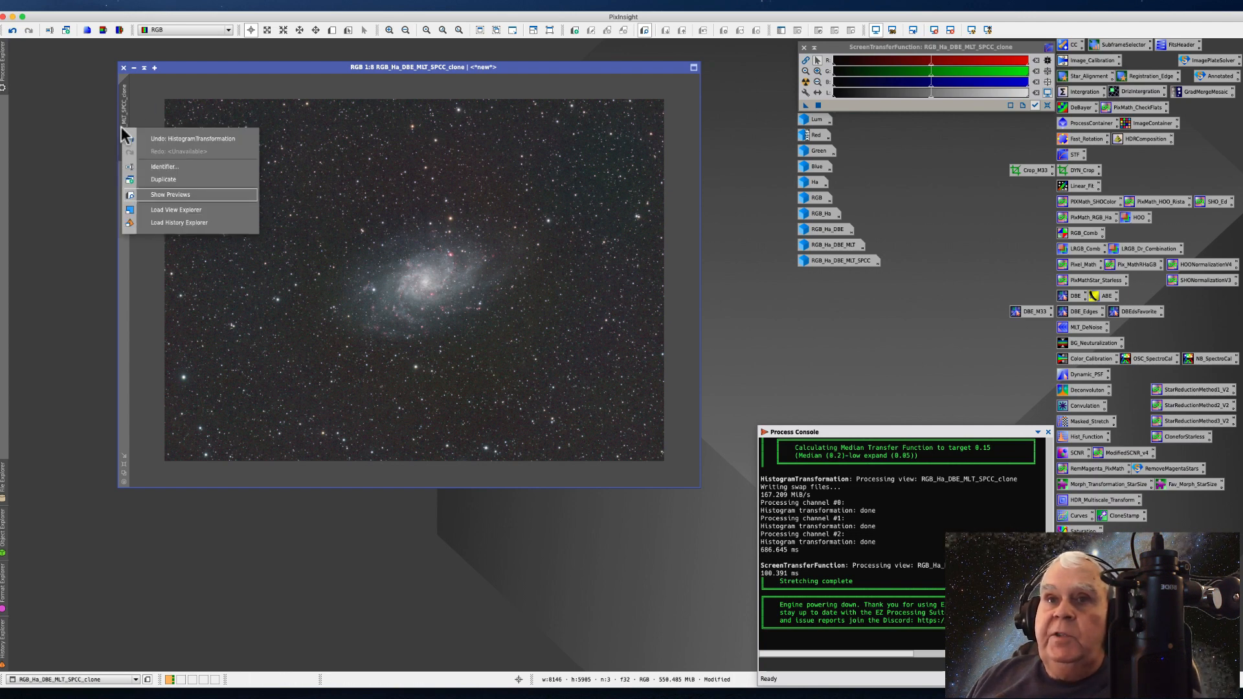
left_click(166, 169)
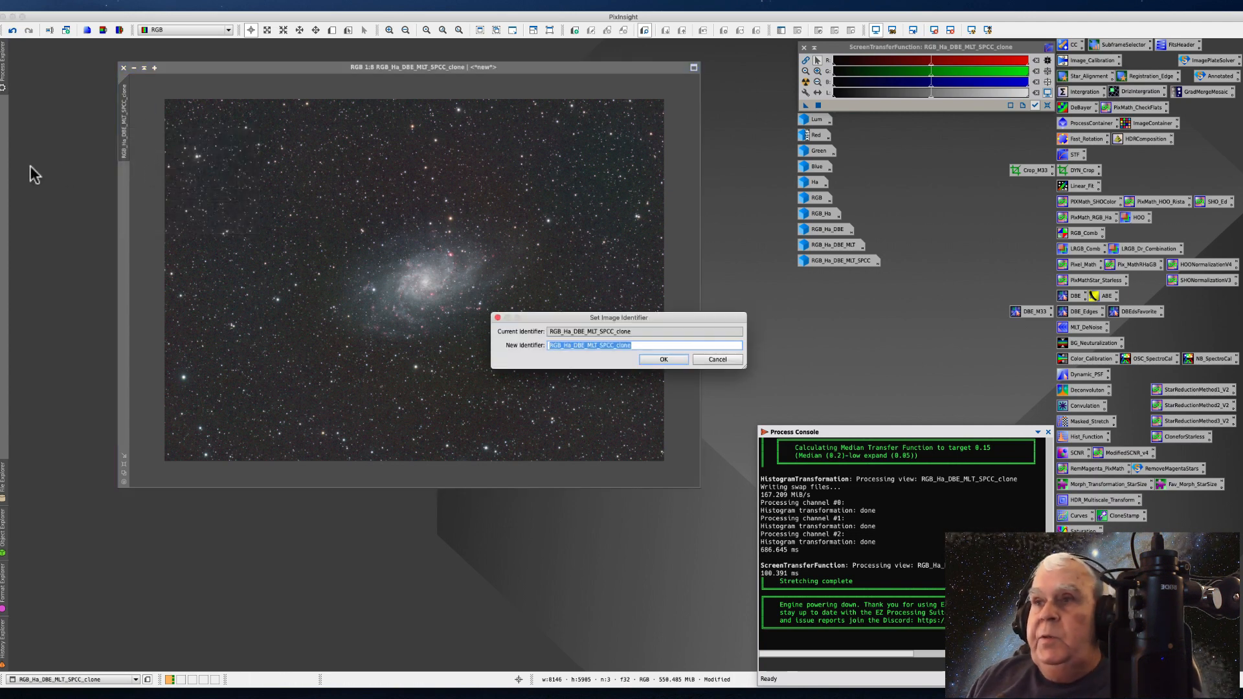
type("No")
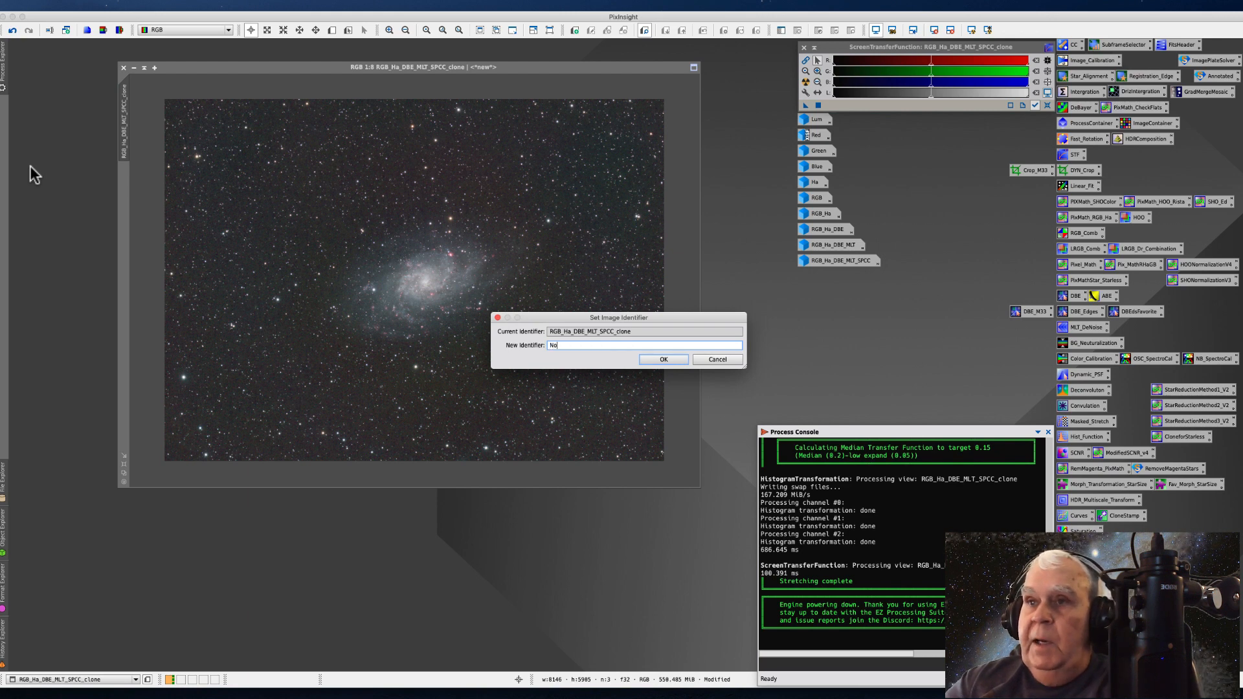
type("nLinear")
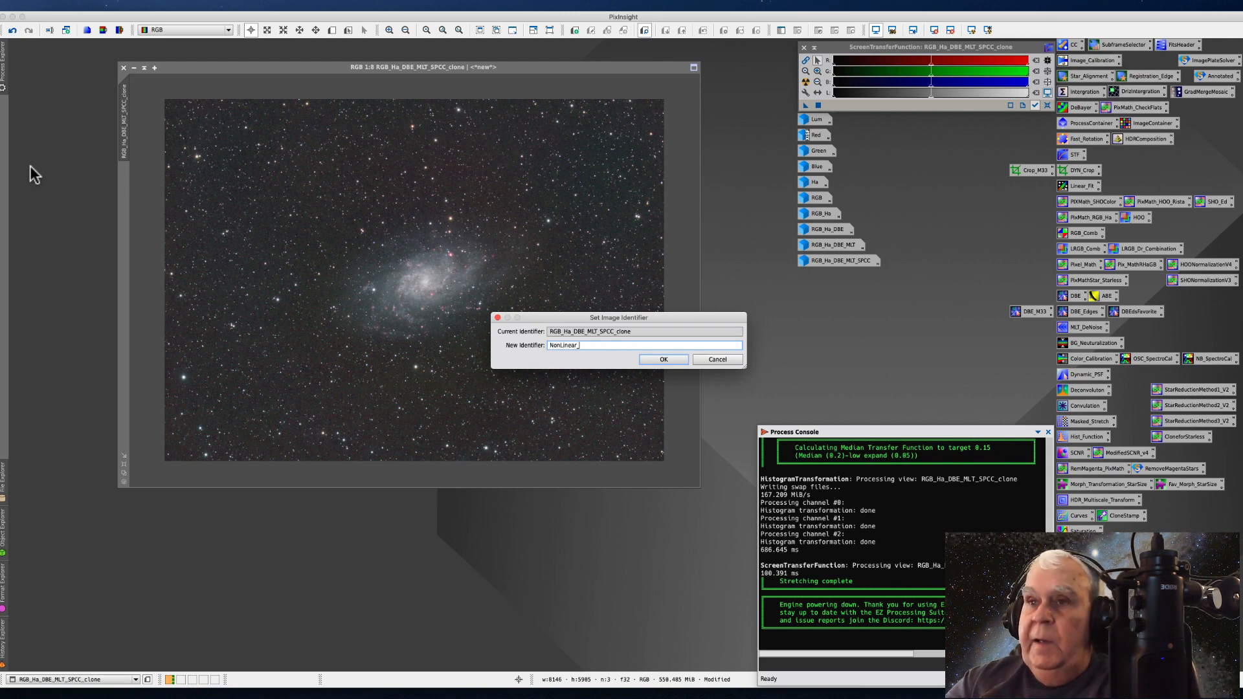
type("_EZstrretch")
key("Return")
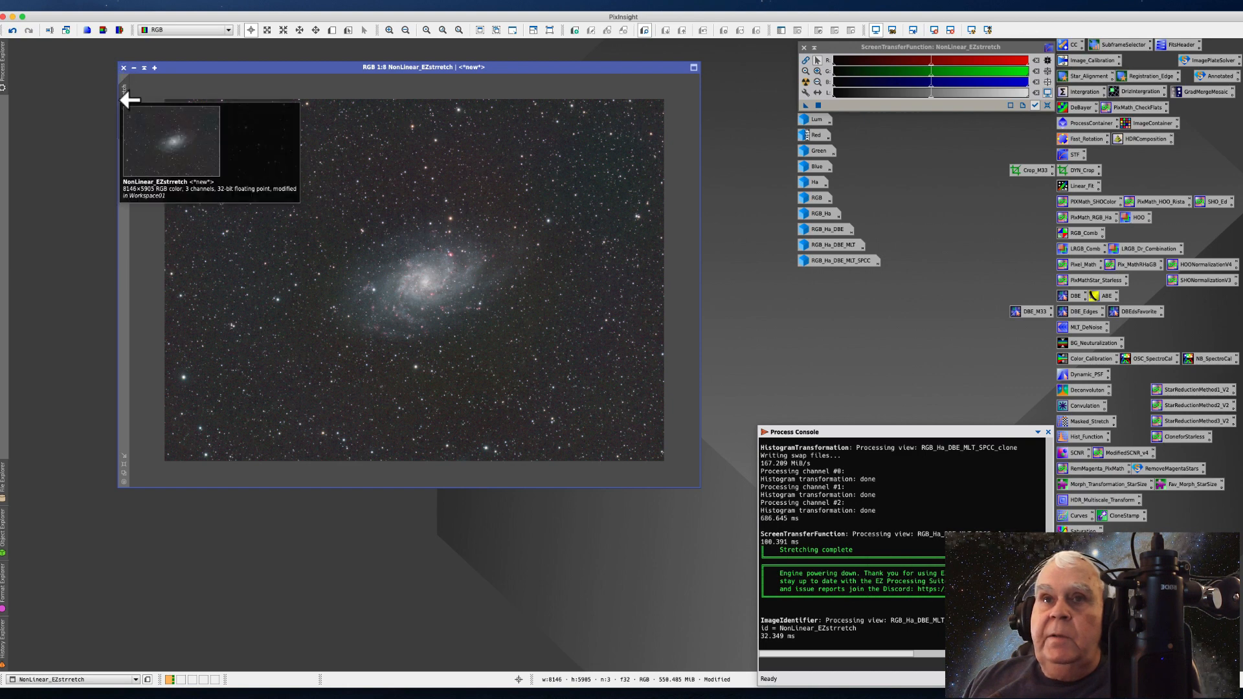
Step: Duplicate the NonLinear_EZstrretch image, stow the original's icon under RGB_Ha_DBE_MLT_SPCC, and iconize the clone beside the ScreenTransferFunction window
mouse_move(132, 103)
left_mouse_down()
mouse_move(50, 102)
mouse_move(125, 75)
left_mouse_up()
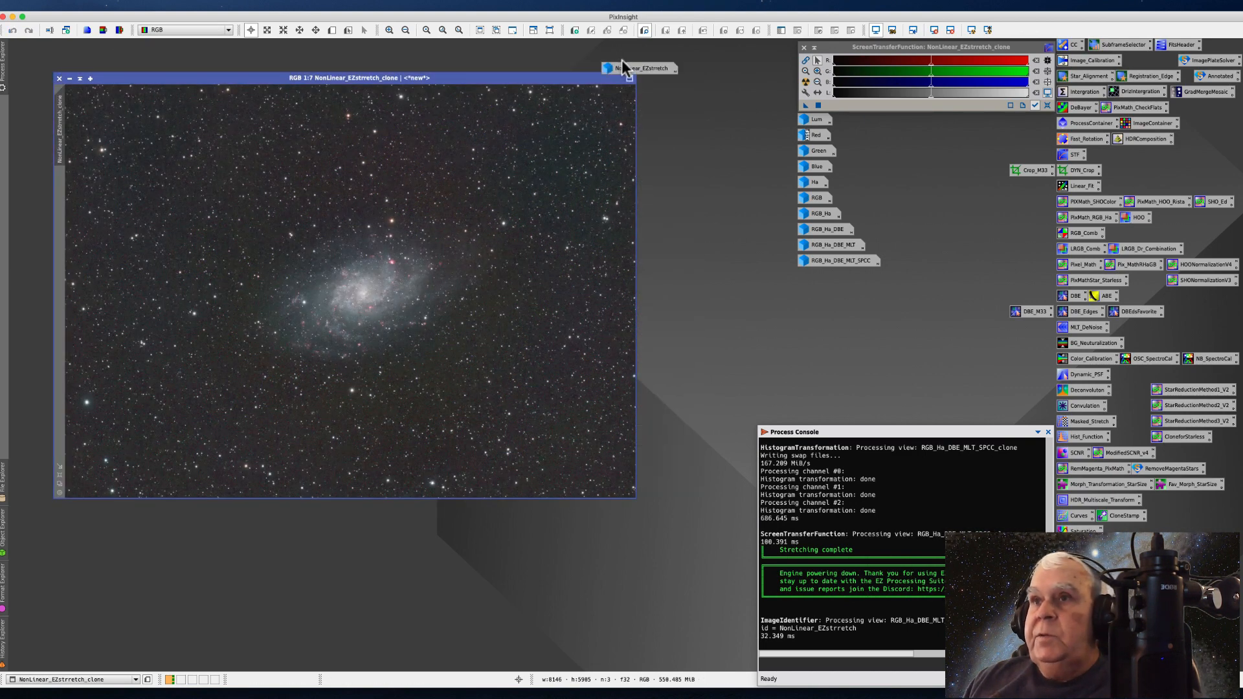
left_click_drag(627, 72, 823, 285)
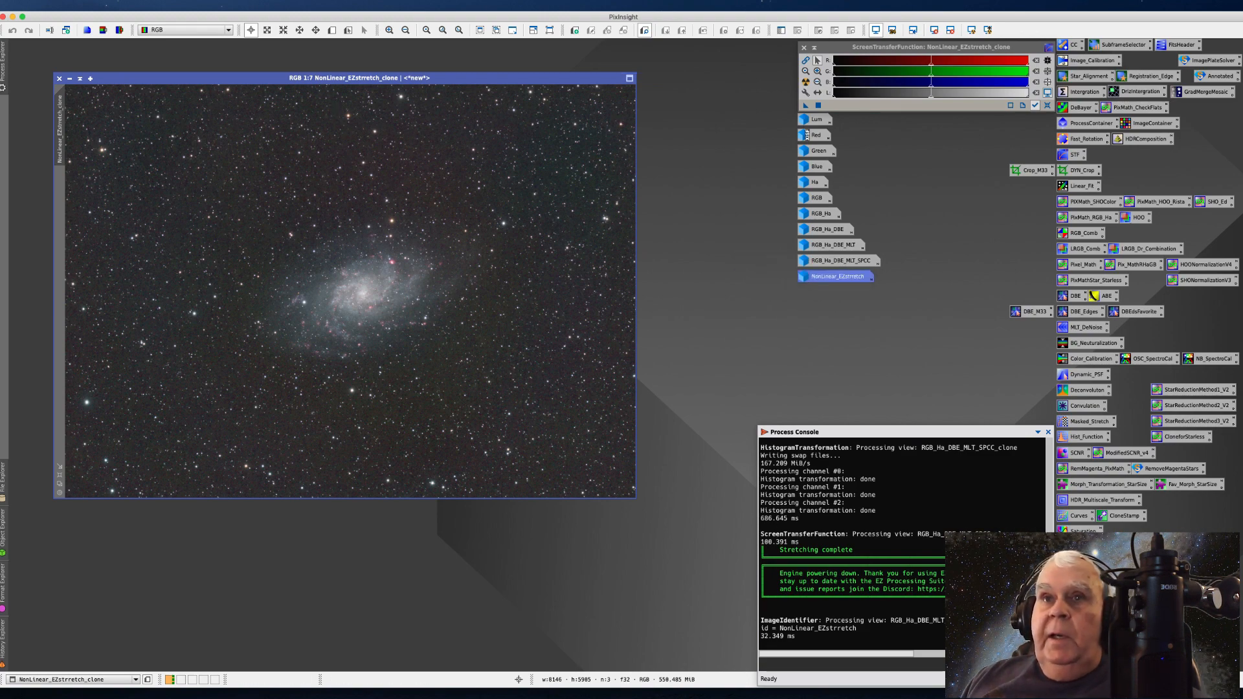
left_click_drag(220, 82, 251, 82)
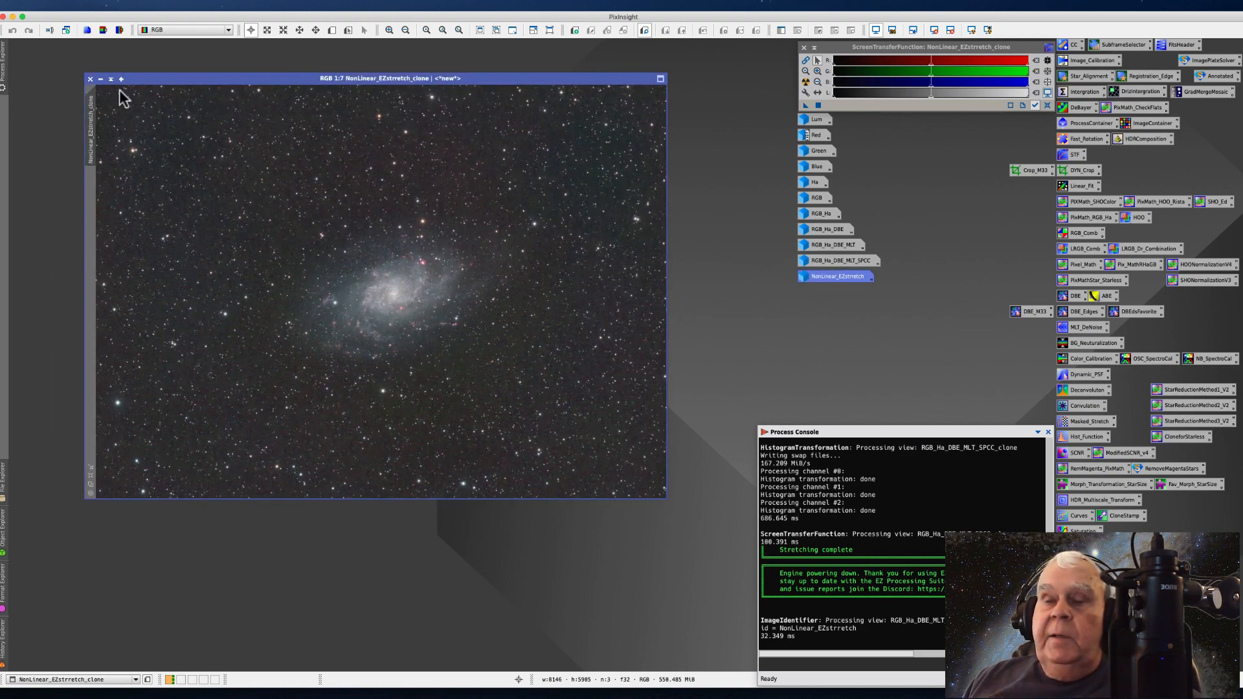
left_click(100, 79)
left_click_drag(402, 293, 721, 58)
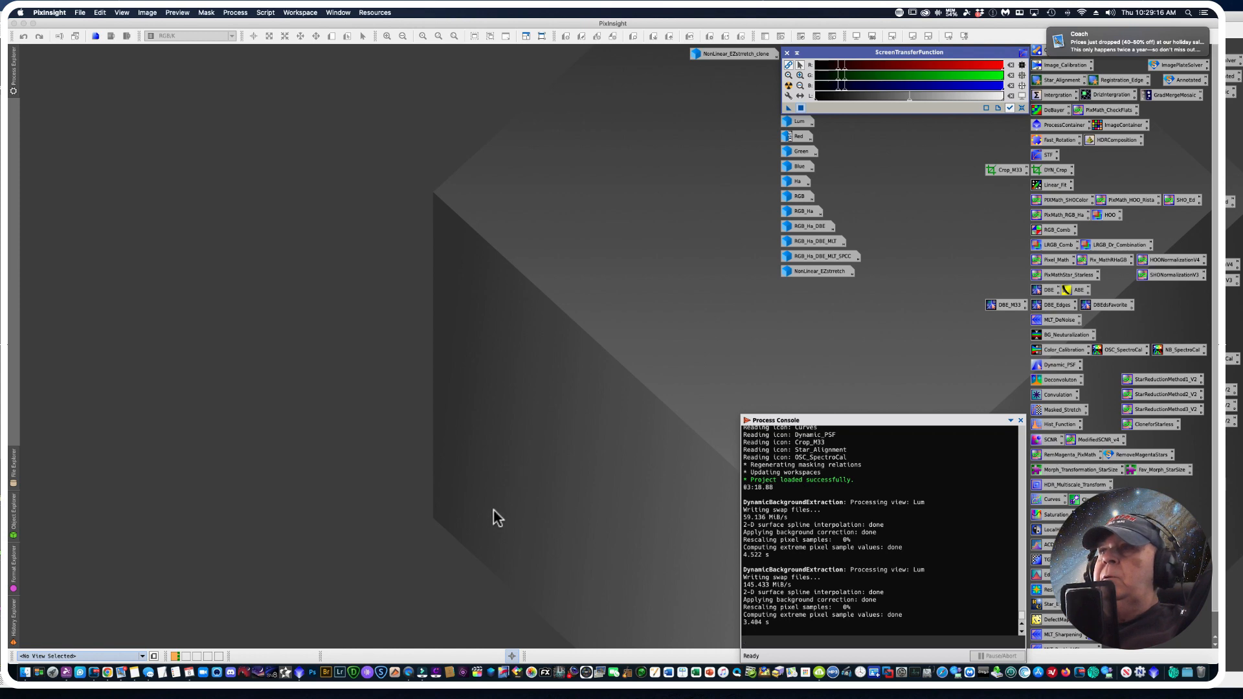
Step: Open the Lum image and apply the saved DBE_M33 background extraction to it with Division correction, replacing the target image
double_click(798, 122)
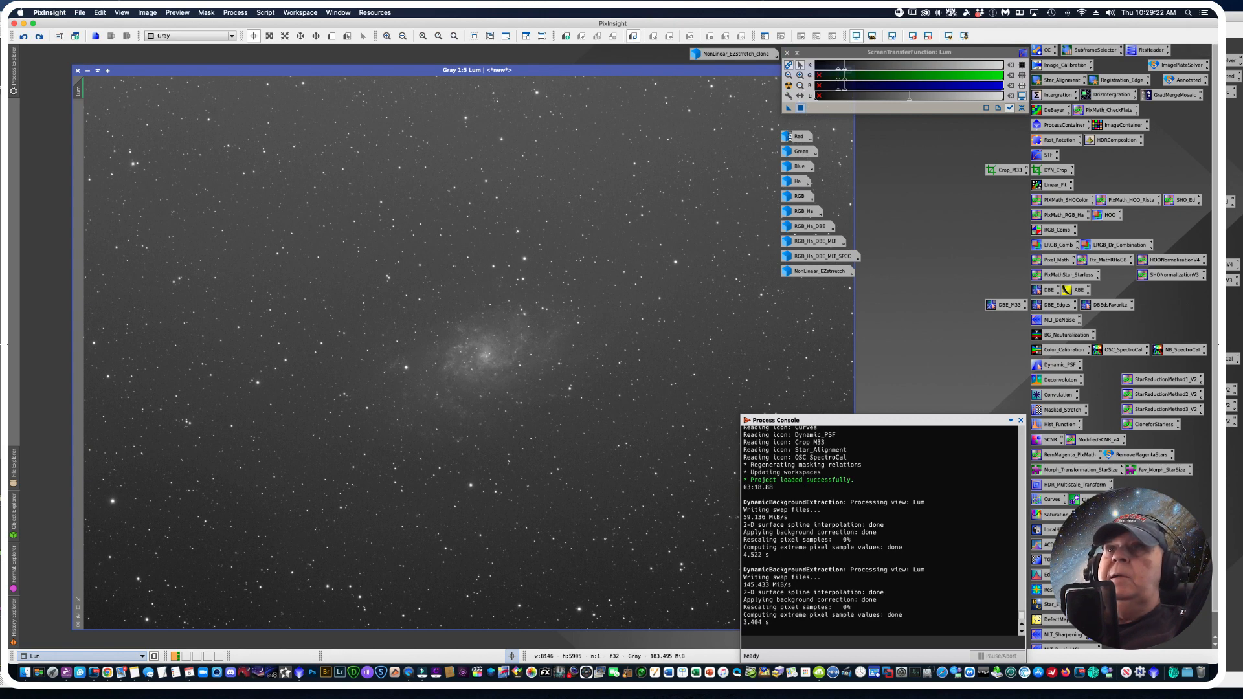
left_click_drag(344, 69, 312, 65)
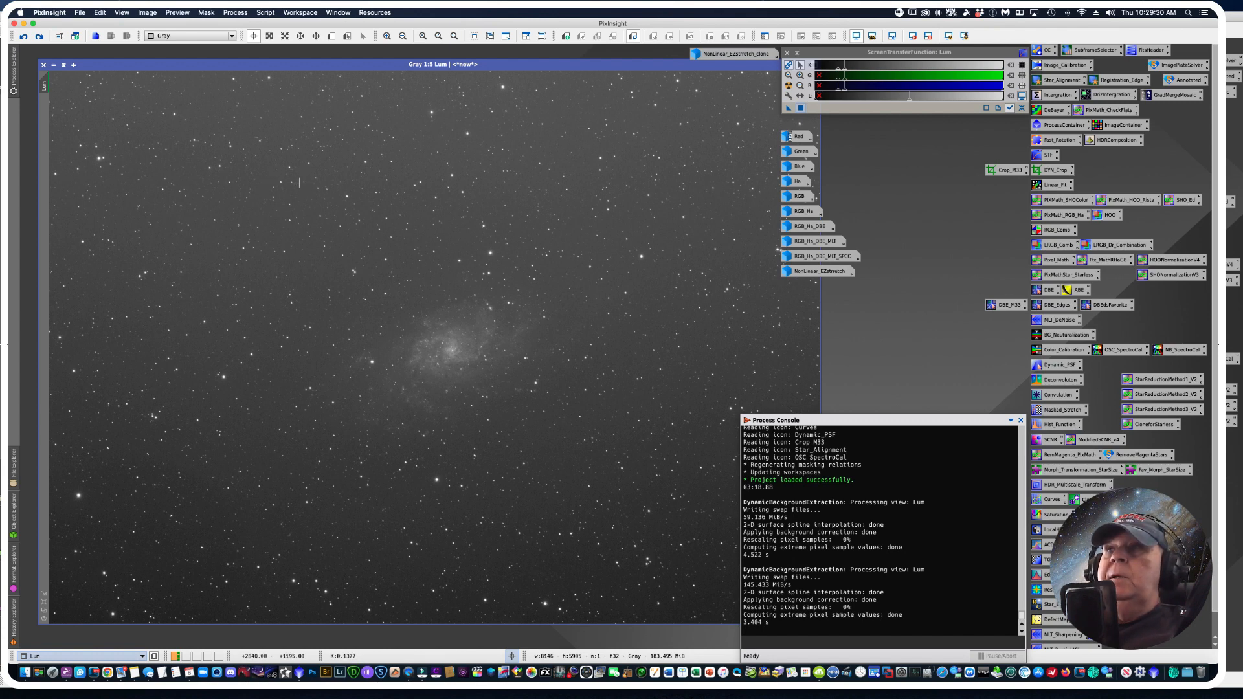
double_click(1008, 305)
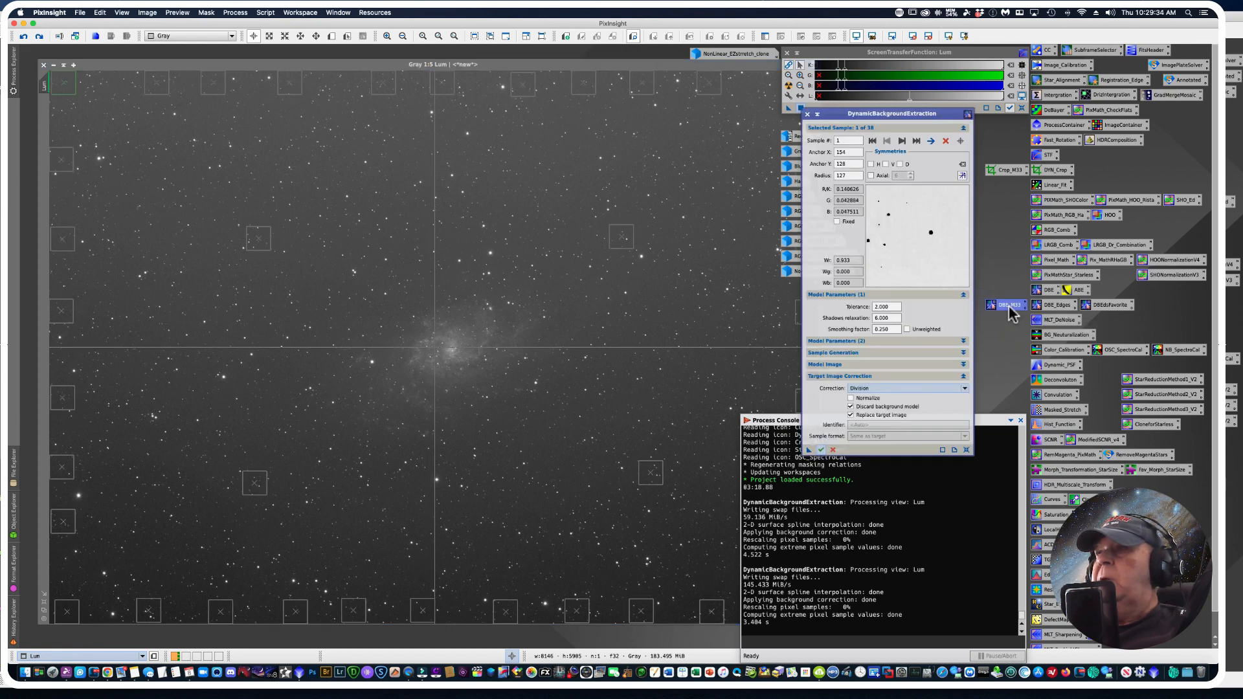
left_click_drag(833, 114, 822, 75)
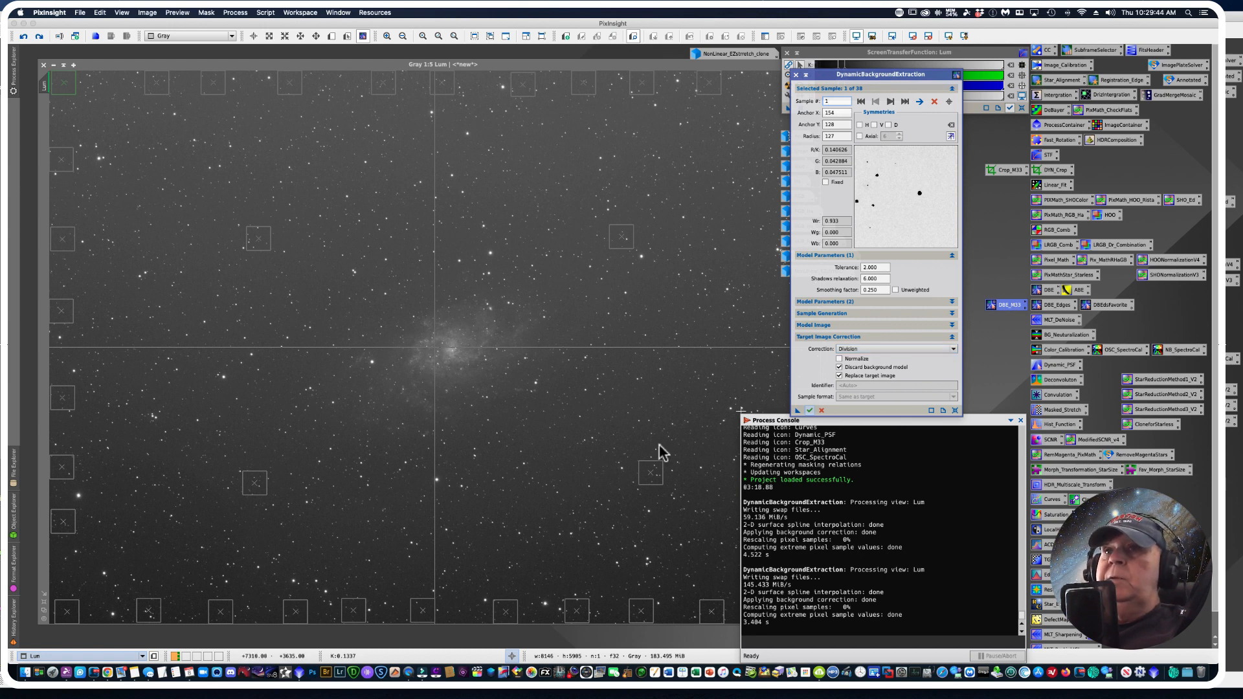
left_click(809, 411)
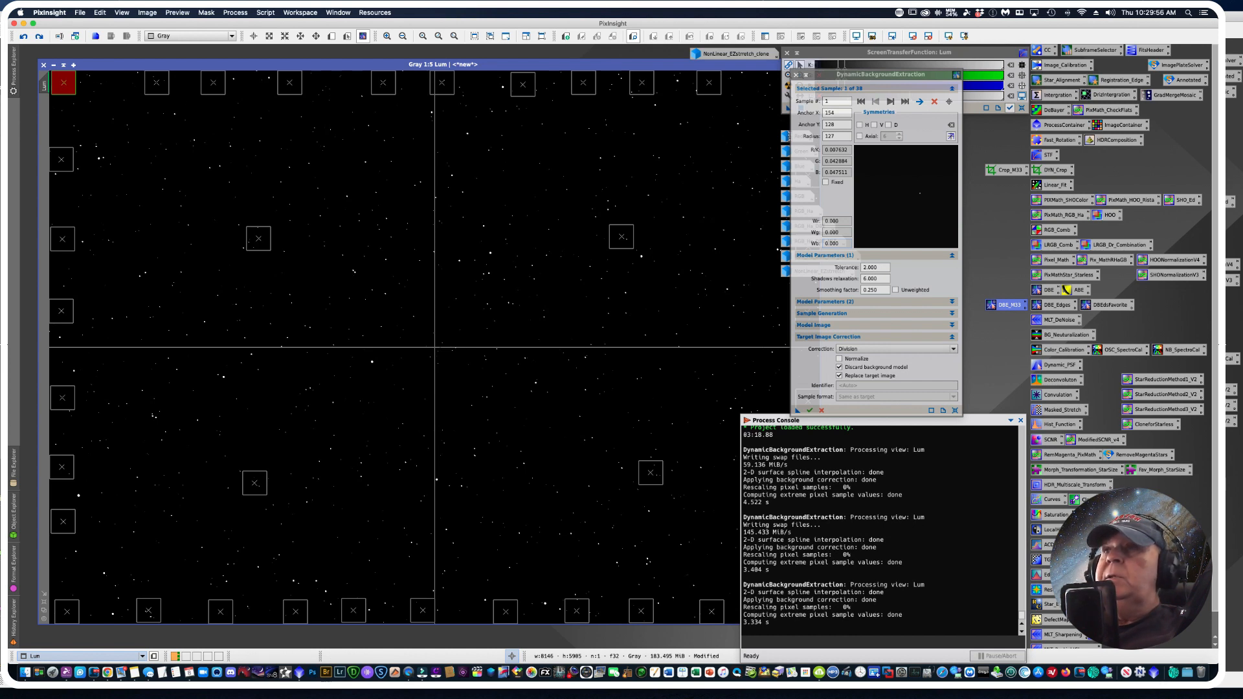
Step: Change the target image correction in DynamicBackgroundExtraction to Subtraction
left_click(953, 350)
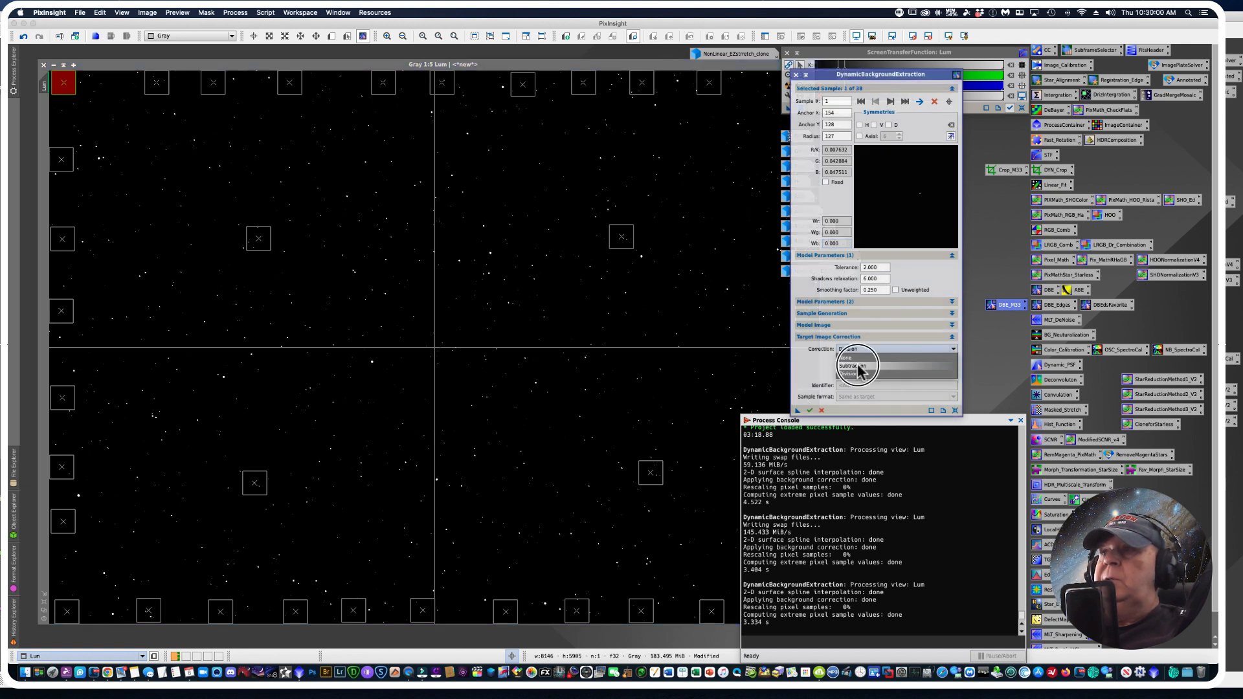
left_click(860, 364)
left_click(810, 411)
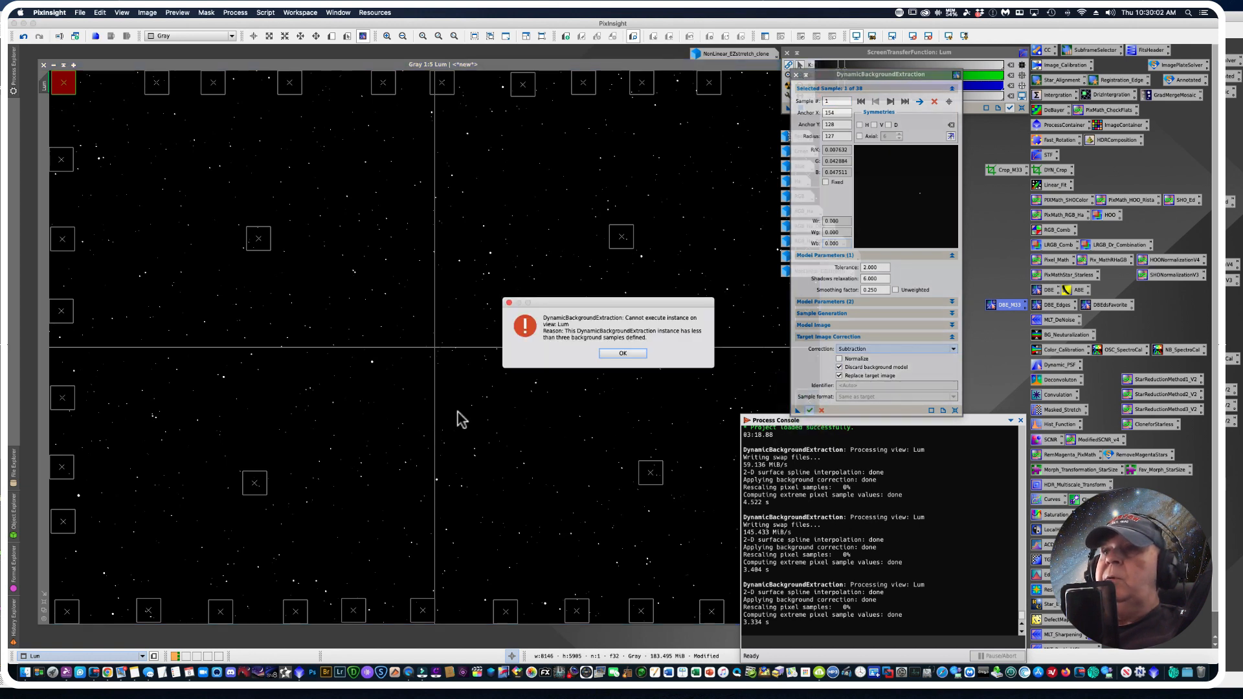
left_click(620, 353)
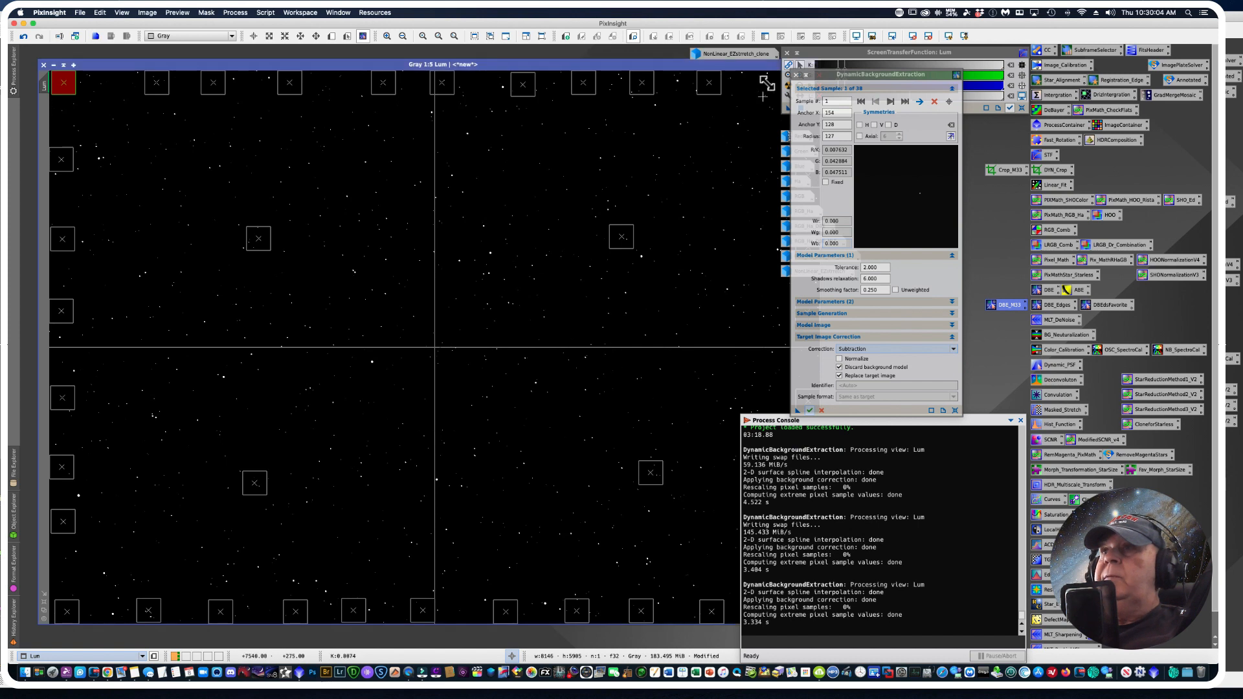
left_click(796, 75)
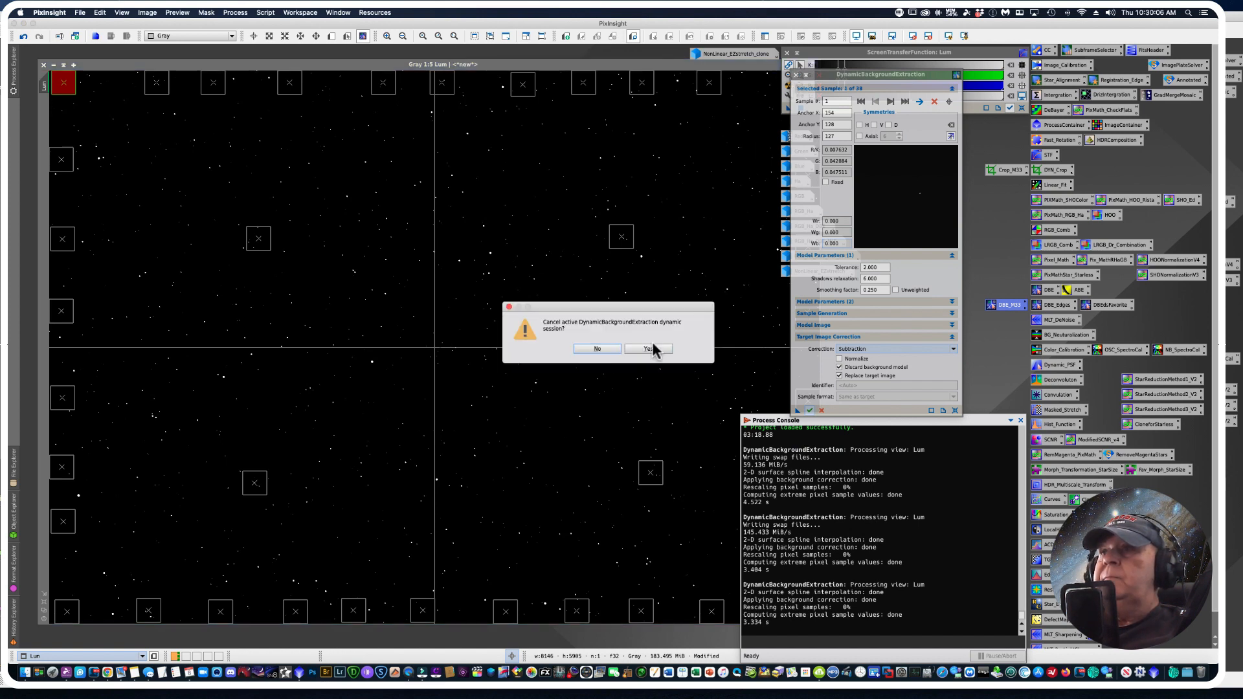
left_click(653, 354)
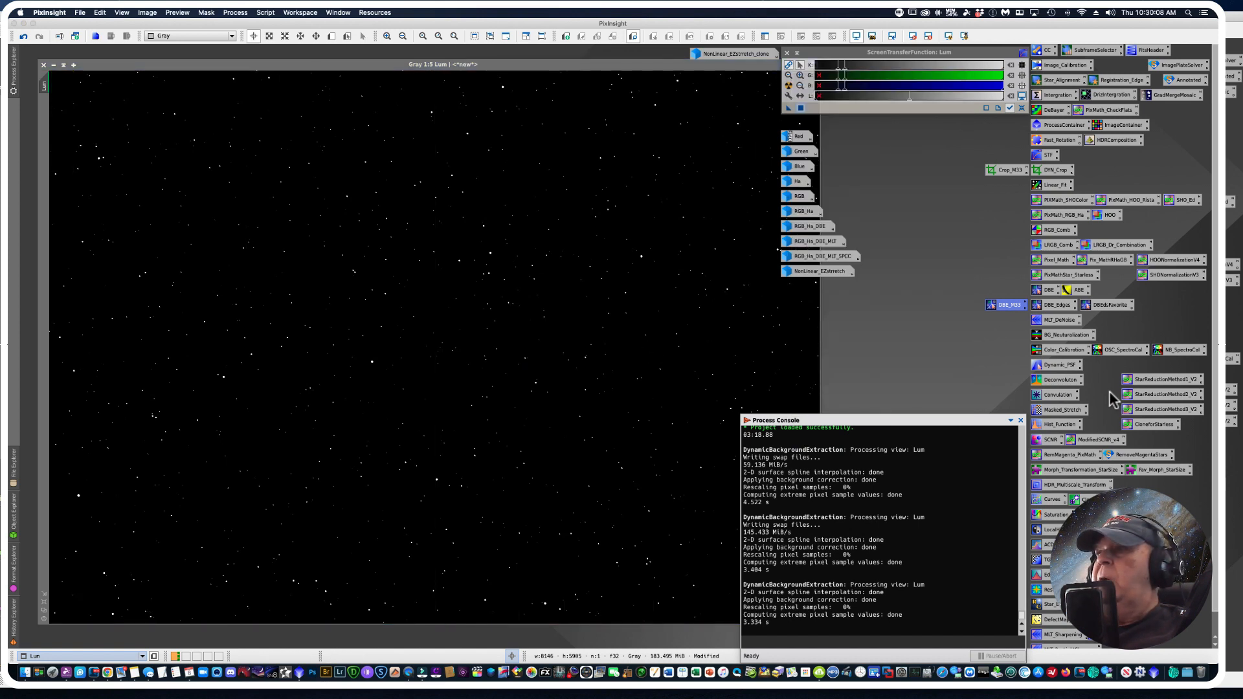
Step: Apply the saved DBE_M33 background extraction to the Lum image with Subtraction correction, and end the session
double_click(1009, 305)
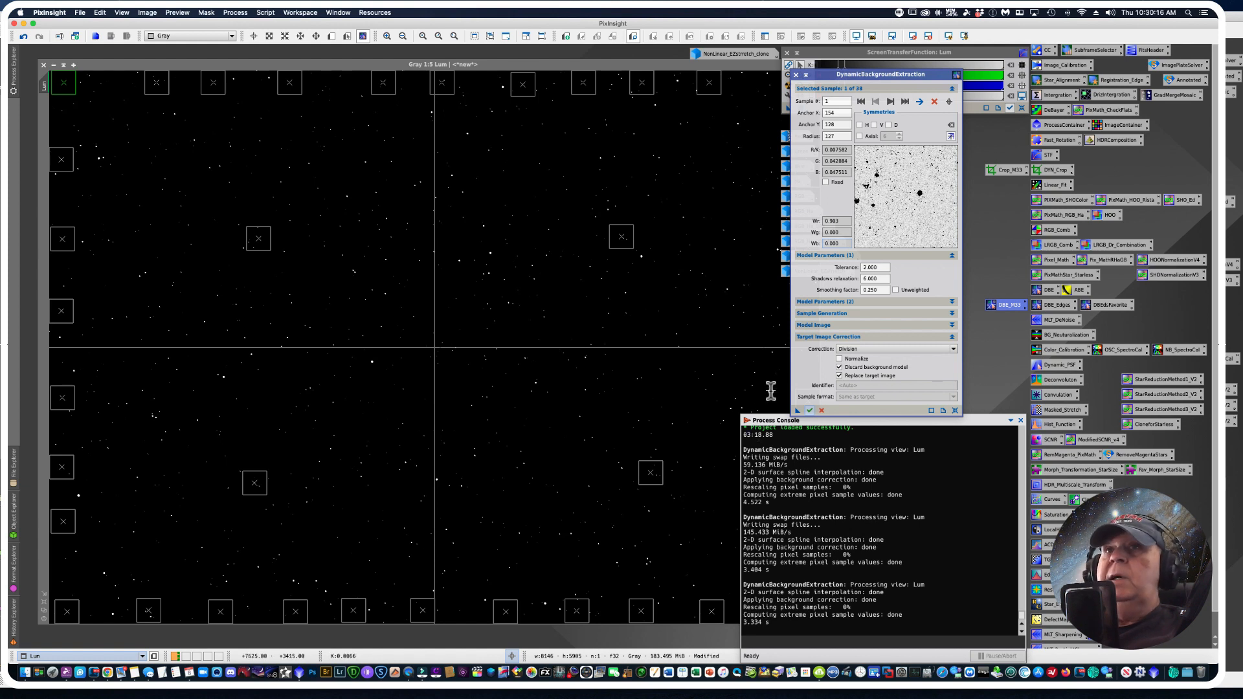
left_click(954, 348)
left_click(889, 364)
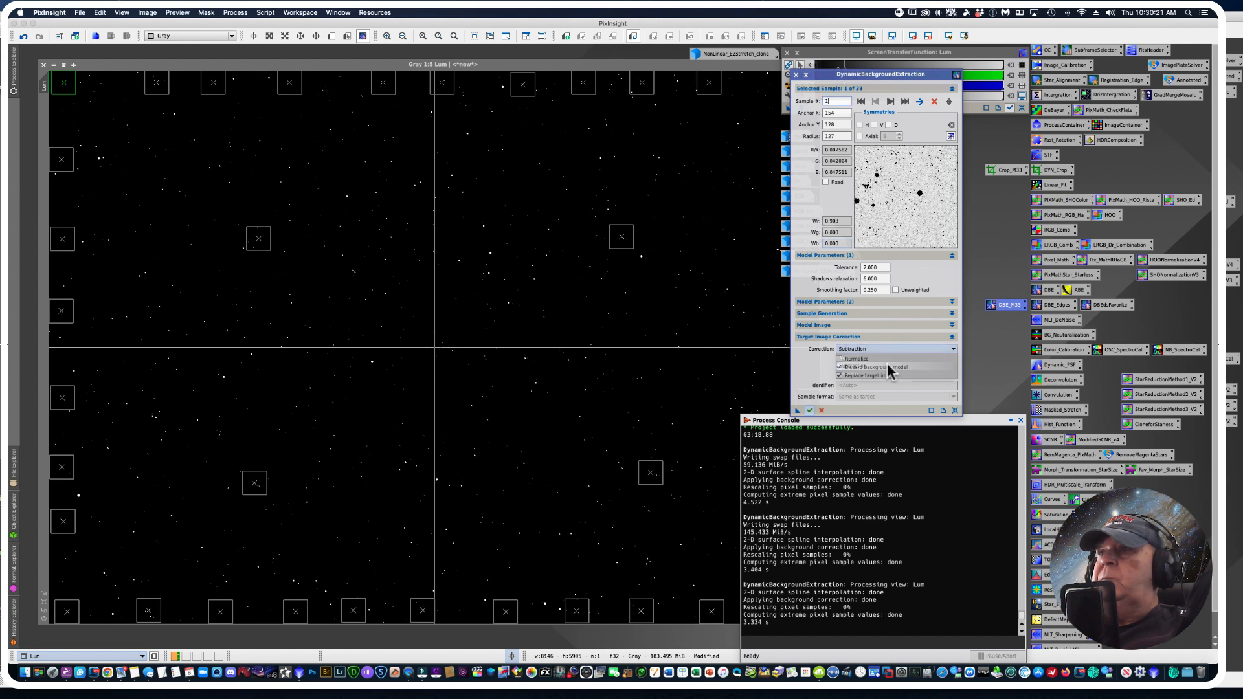
left_click(809, 411)
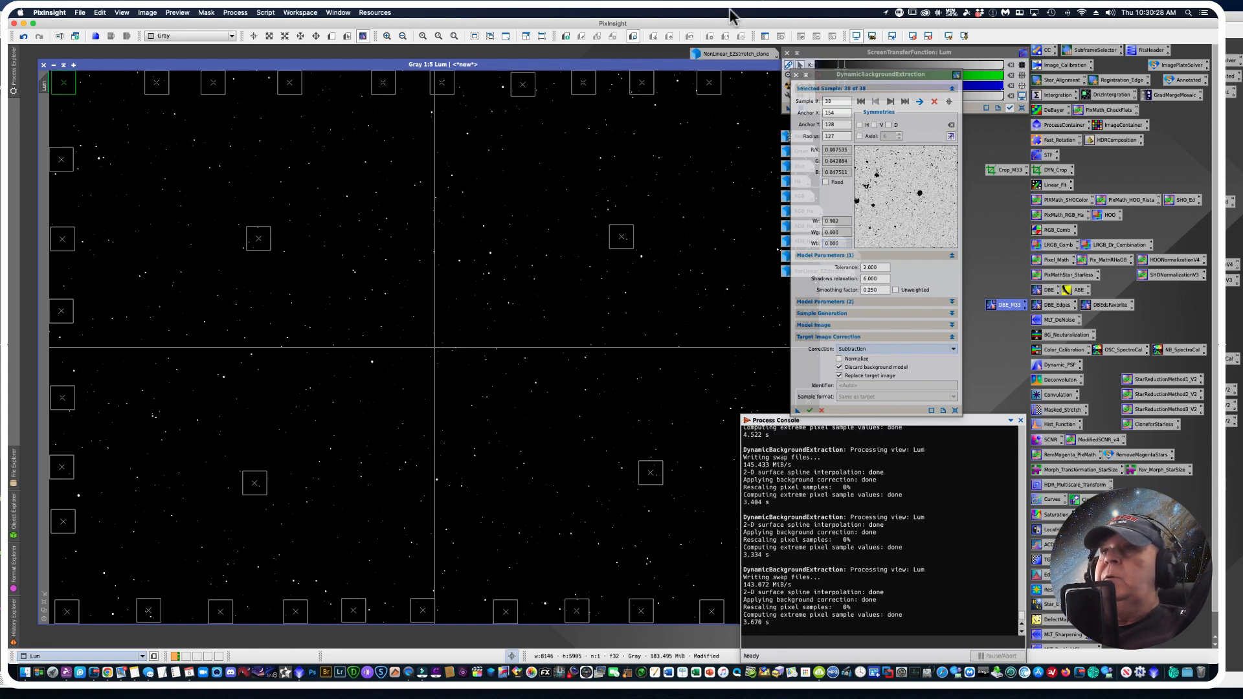
left_click(796, 75)
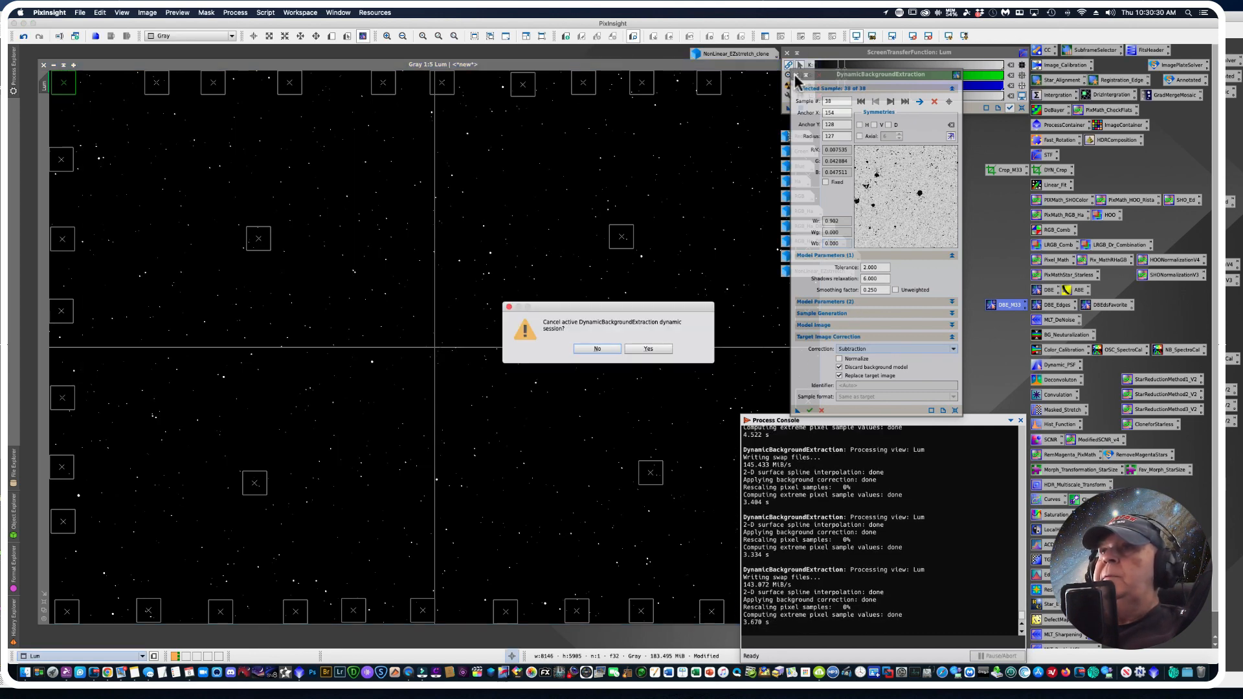
left_click(648, 348)
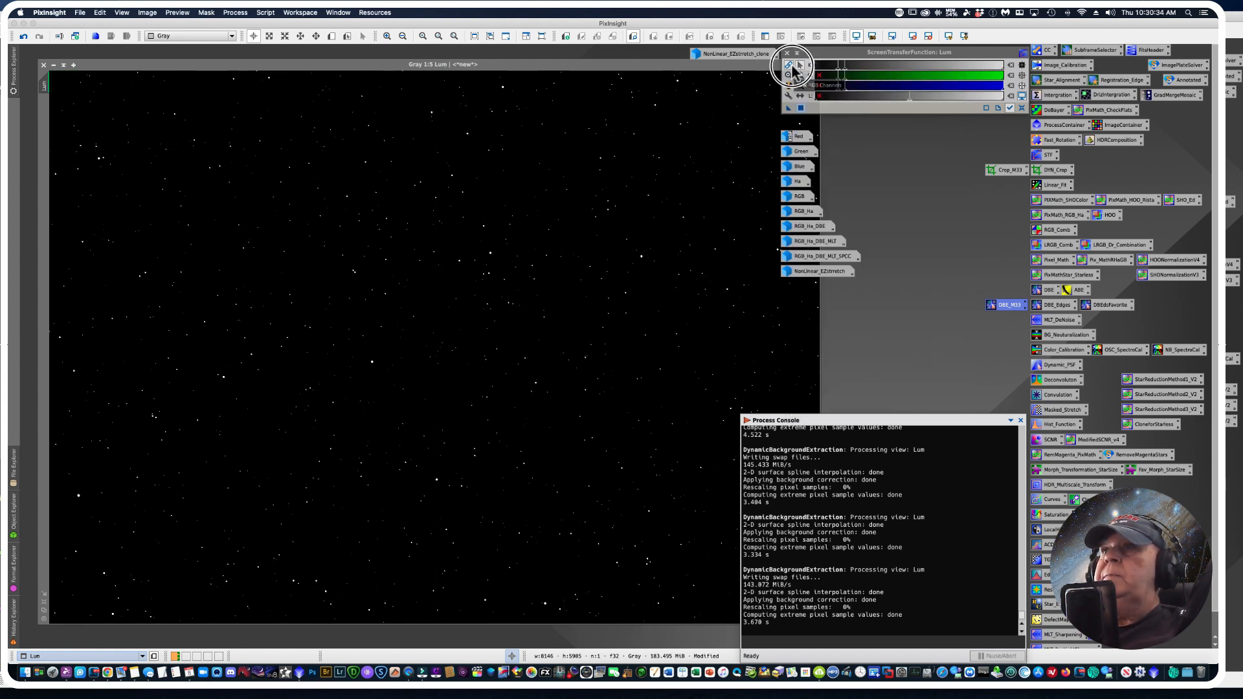
Step: Auto-stretch the screen display of the Lum image
left_click(789, 87)
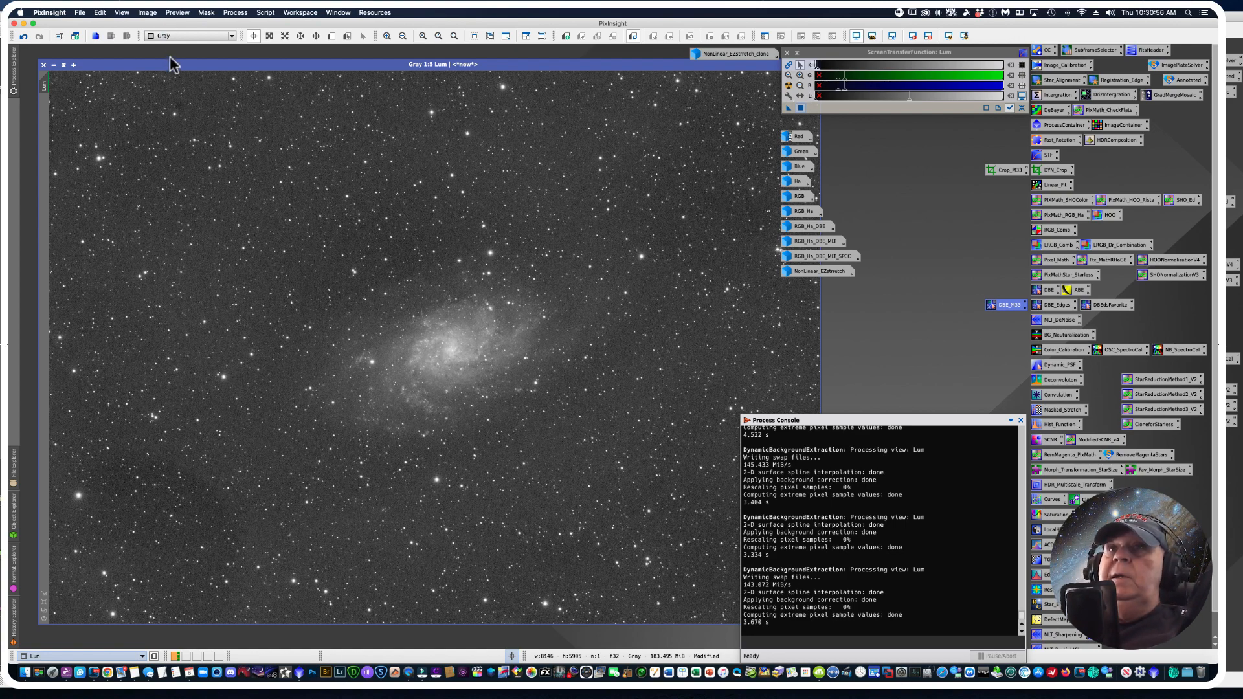
left_click_drag(180, 70, 186, 72)
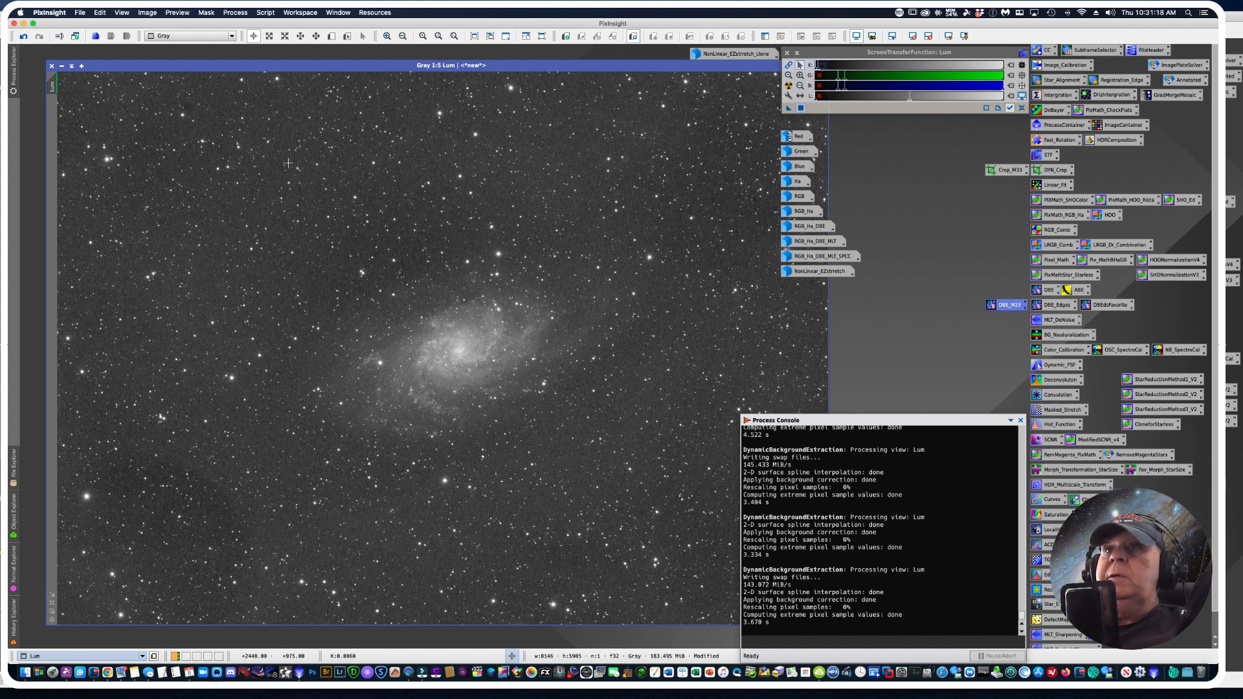
left_click_drag(246, 67, 245, 66)
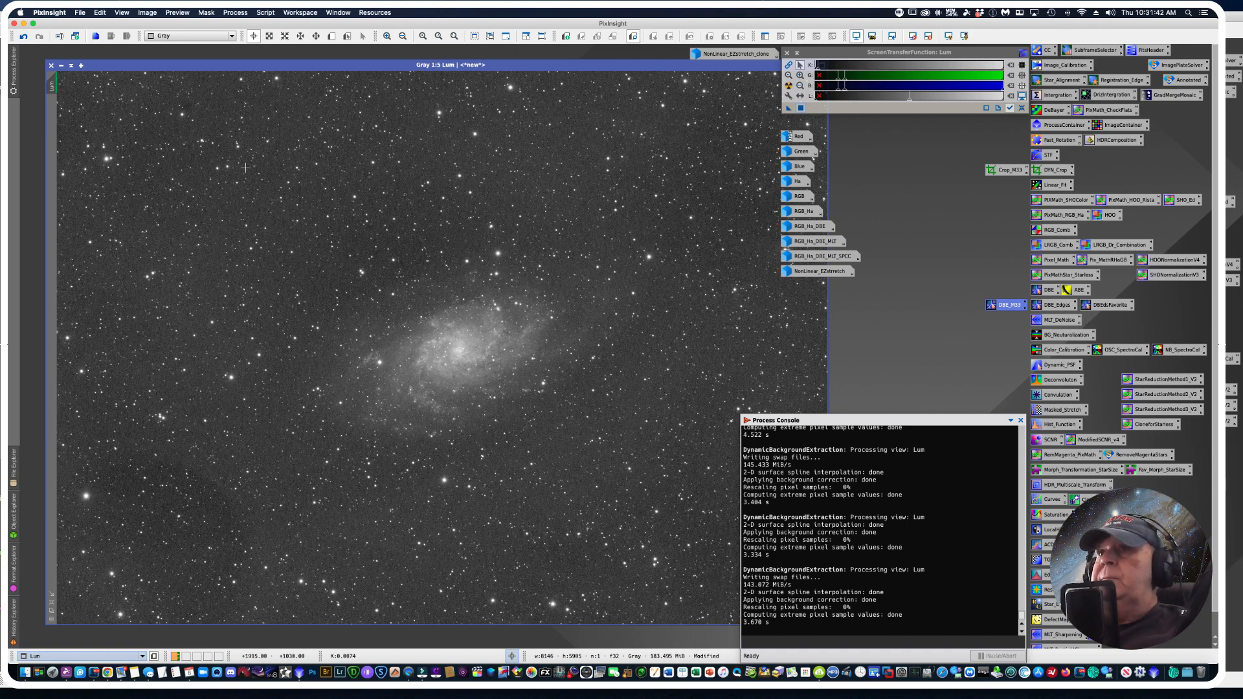
left_click_drag(216, 59, 205, 68)
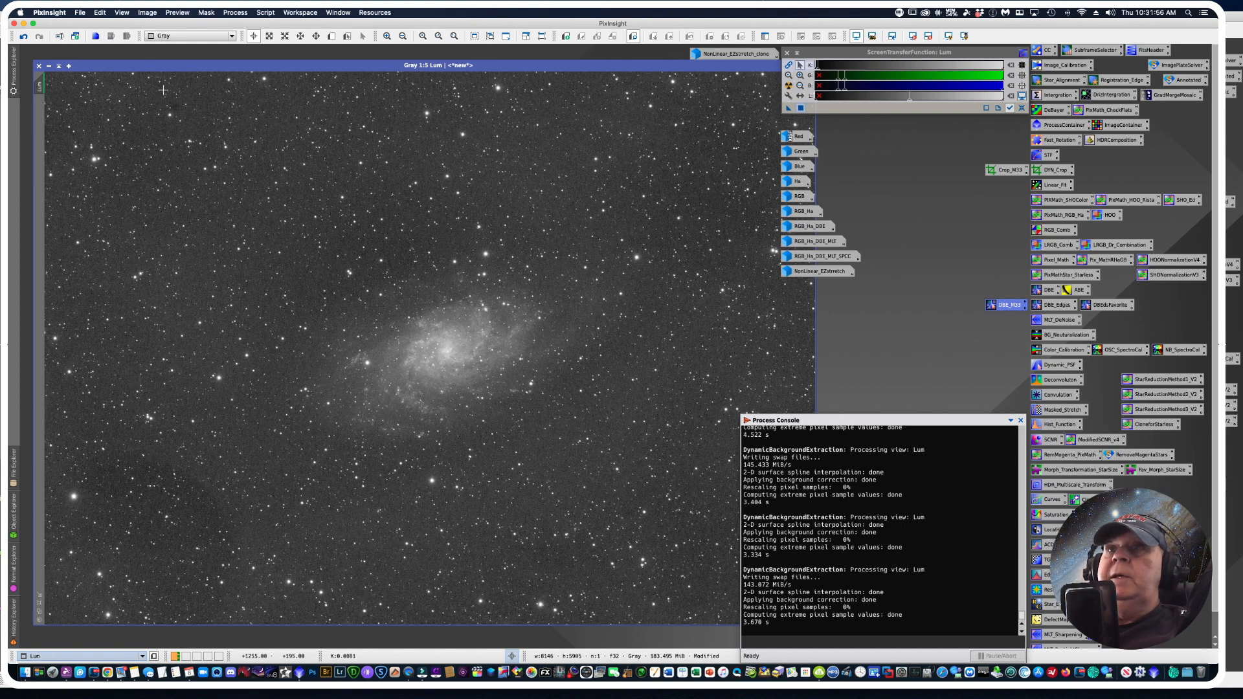
Step: Duplicate the Lum image, giving the copy the identifier Lum_Mask, and minimize the original image
left_click_drag(178, 65, 330, 102)
left_click_drag(194, 126, 87, 160)
right_click(91, 161)
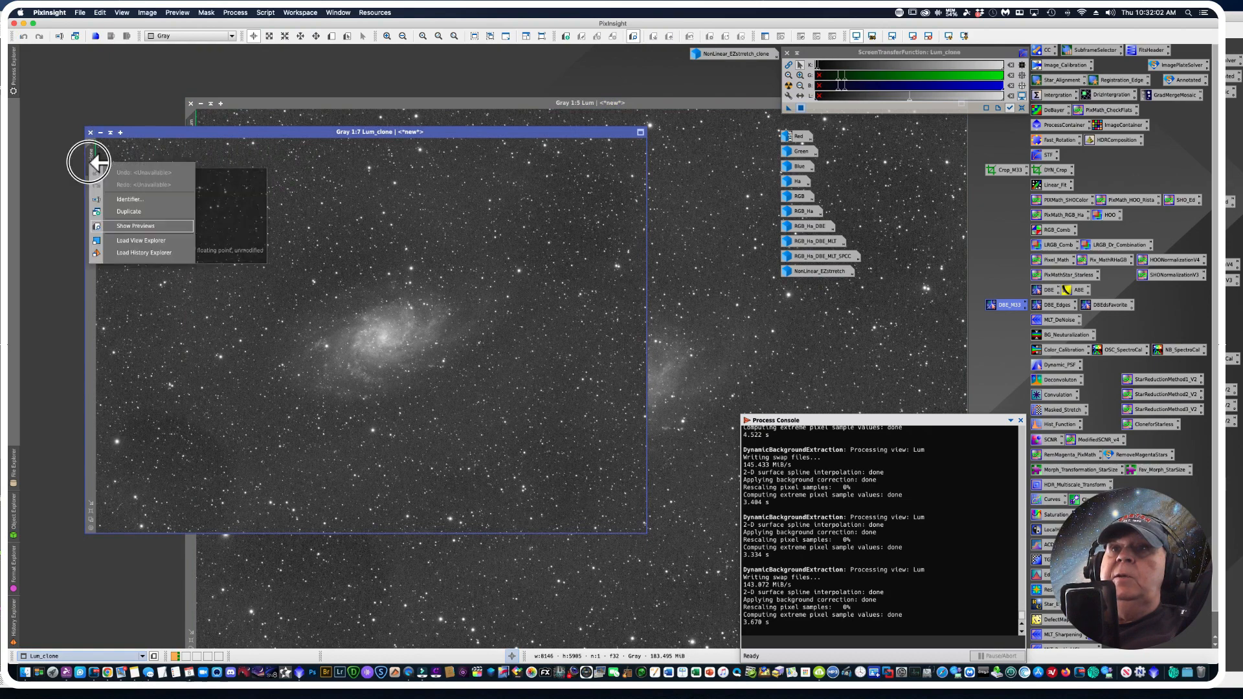
left_click(119, 201)
type("Lu")
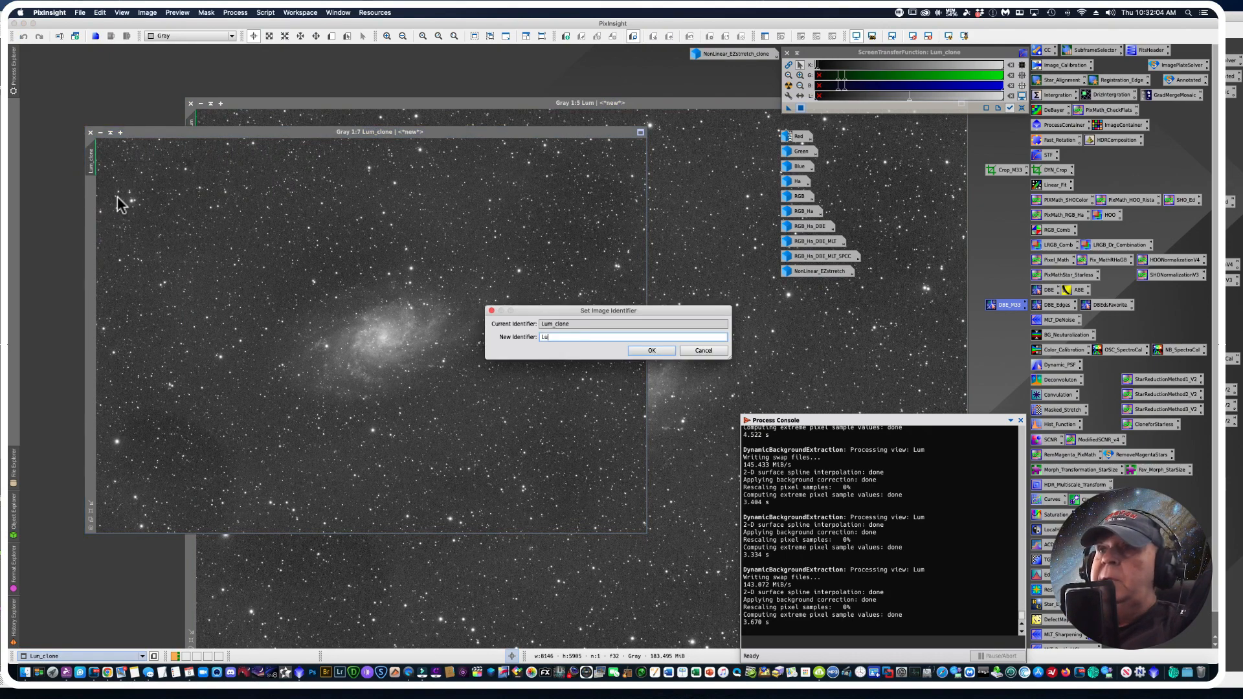
type("m_Mask")
key("Return")
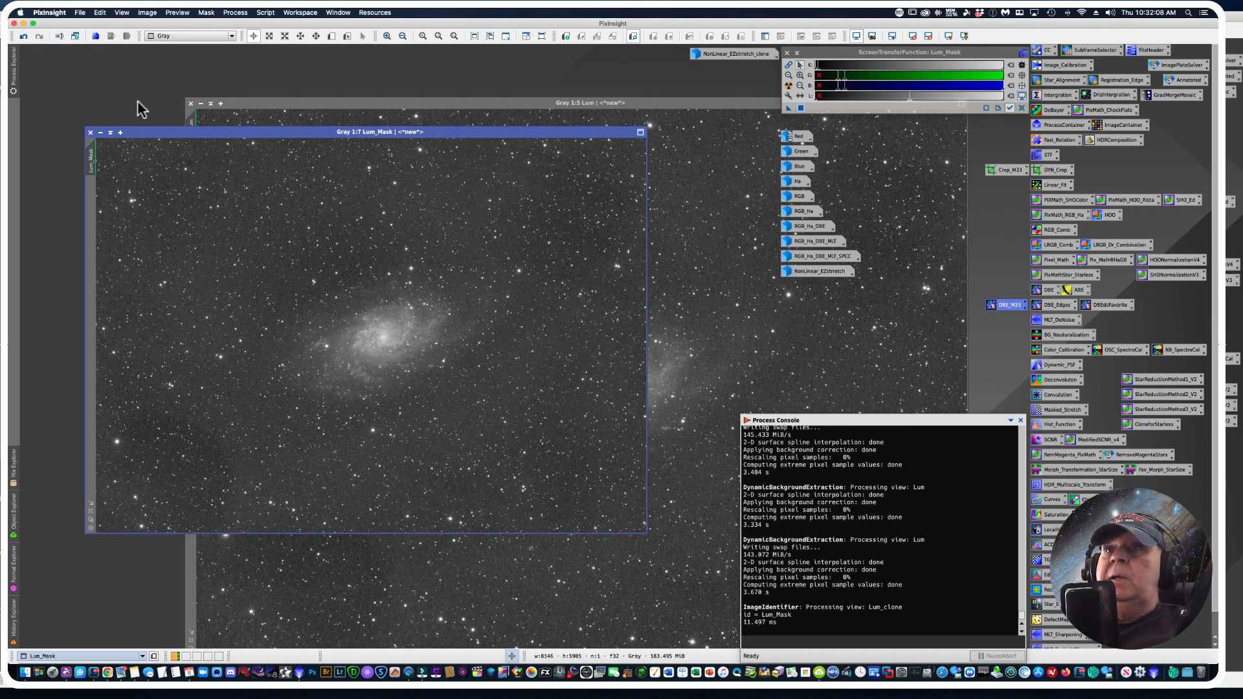
left_click(200, 103)
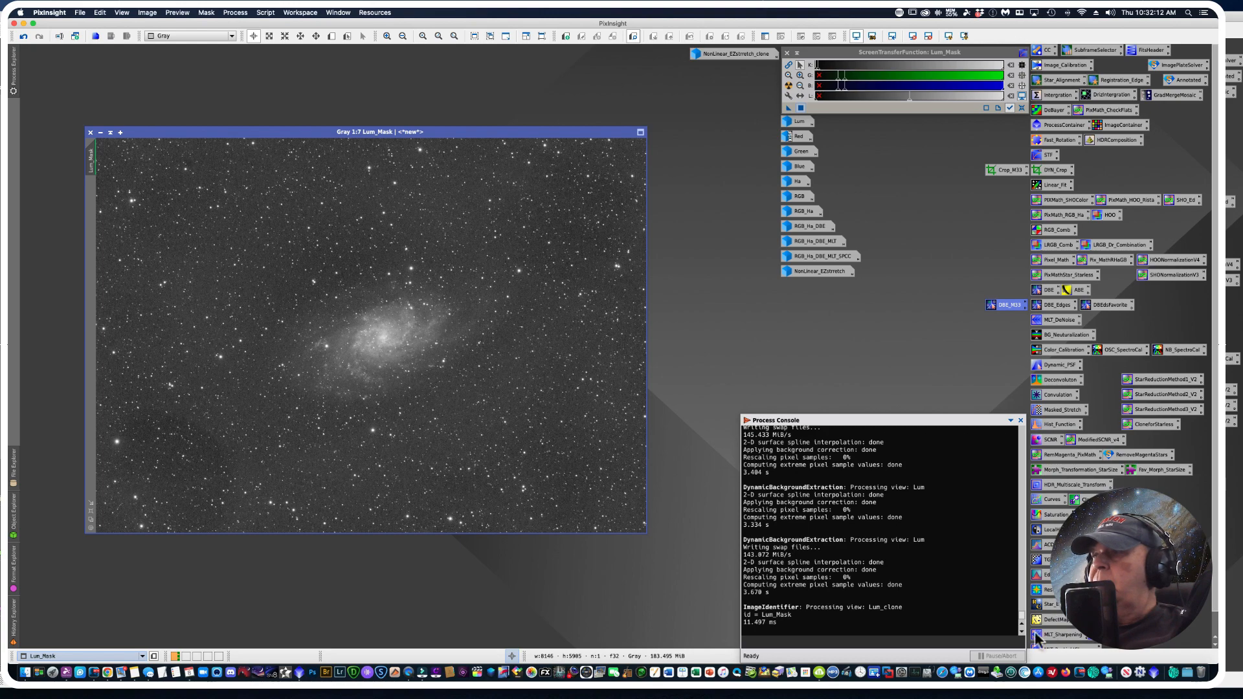
Step: Generate a star mask from Lum_Mask using StarMask with Large-scale growth 5 and Small-scale growth 0
scroll(1209, 610, "down", 1)
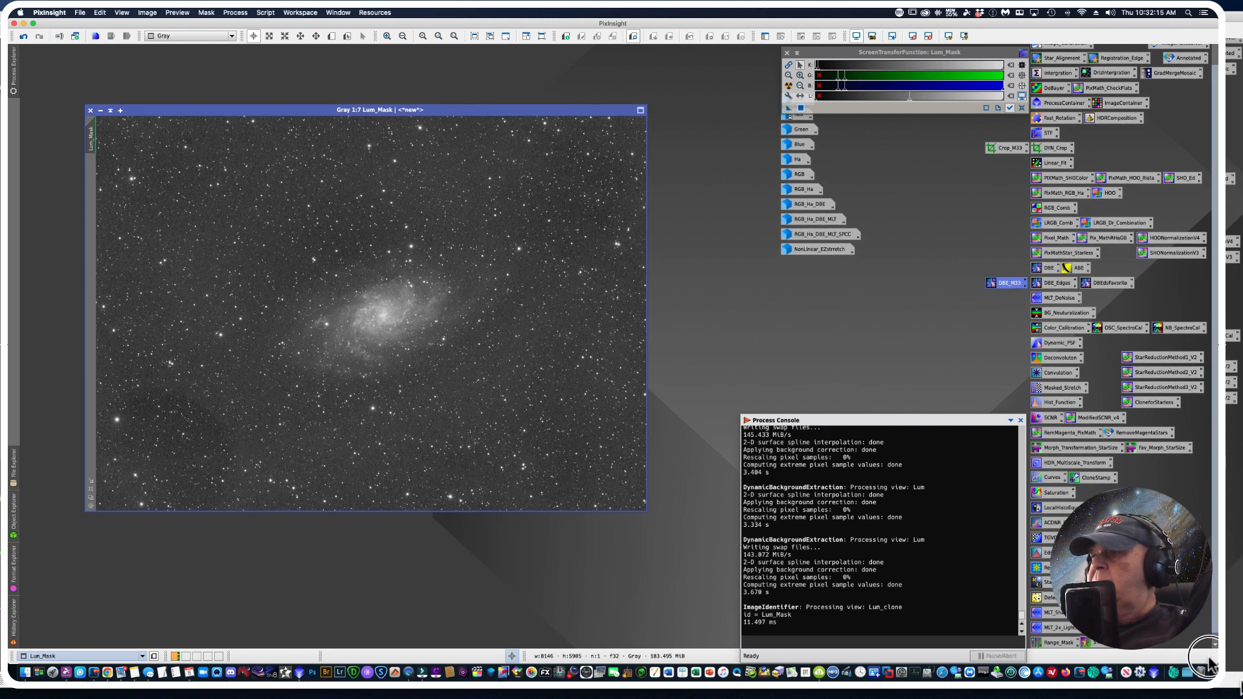
double_click(1101, 646)
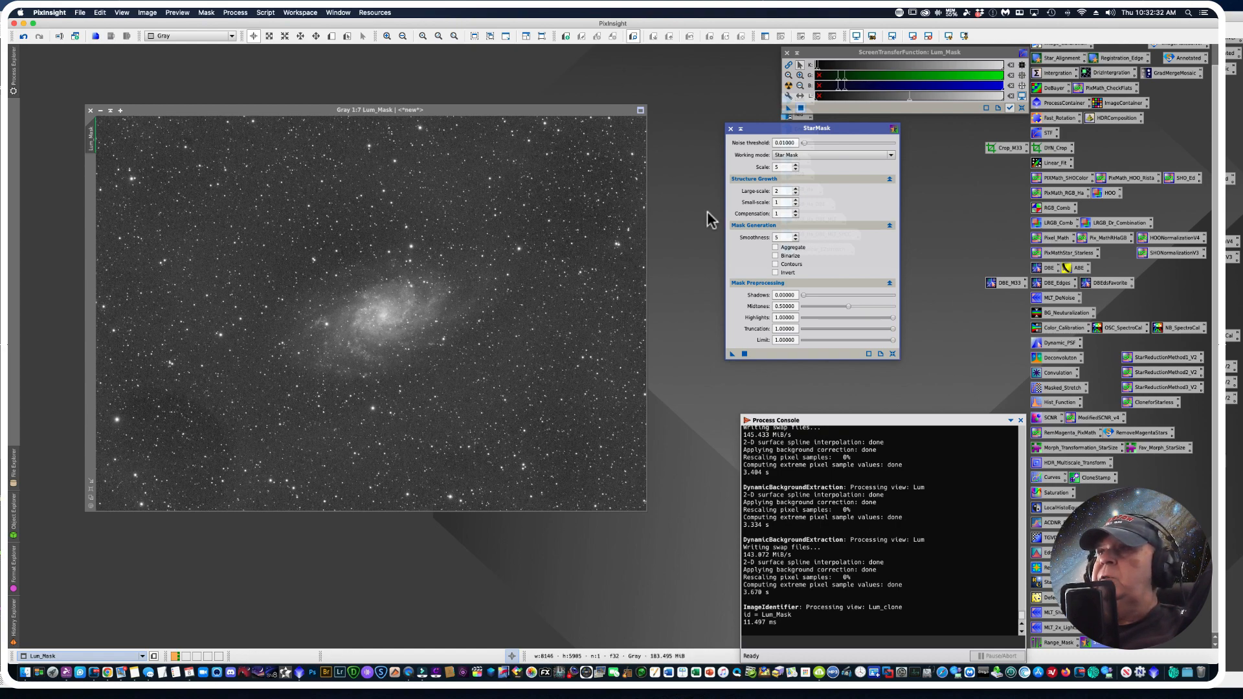
double_click(793, 190)
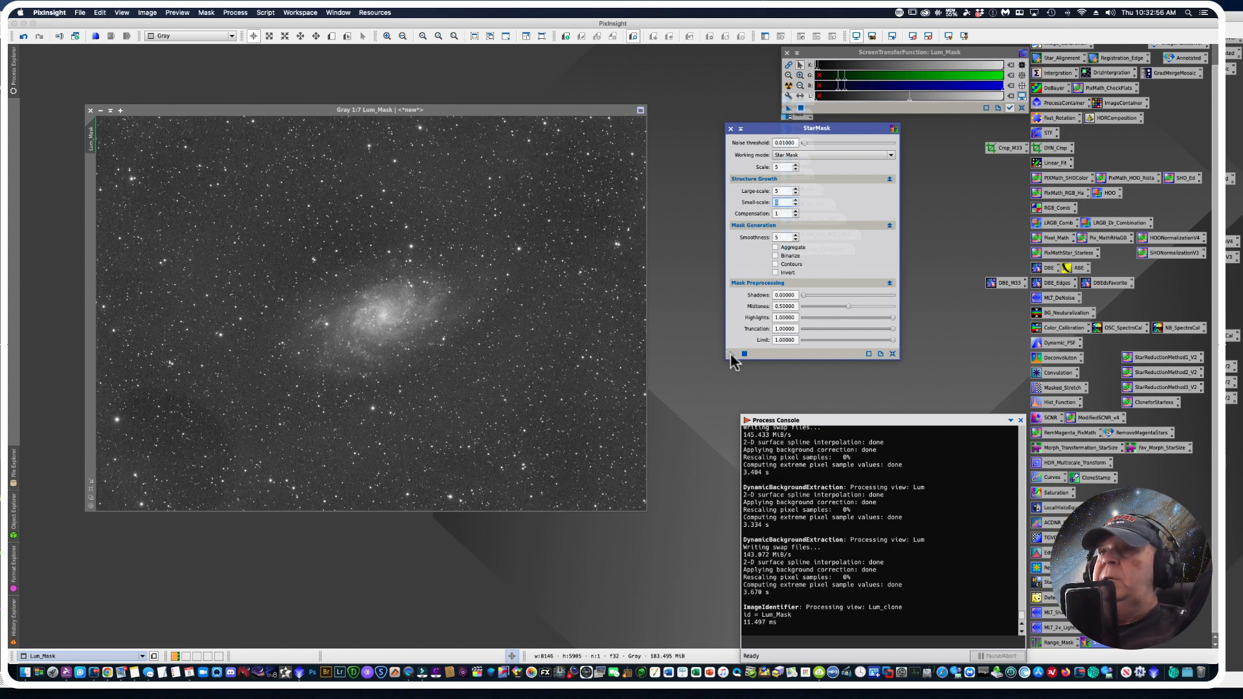
left_click_drag(731, 354, 318, 411)
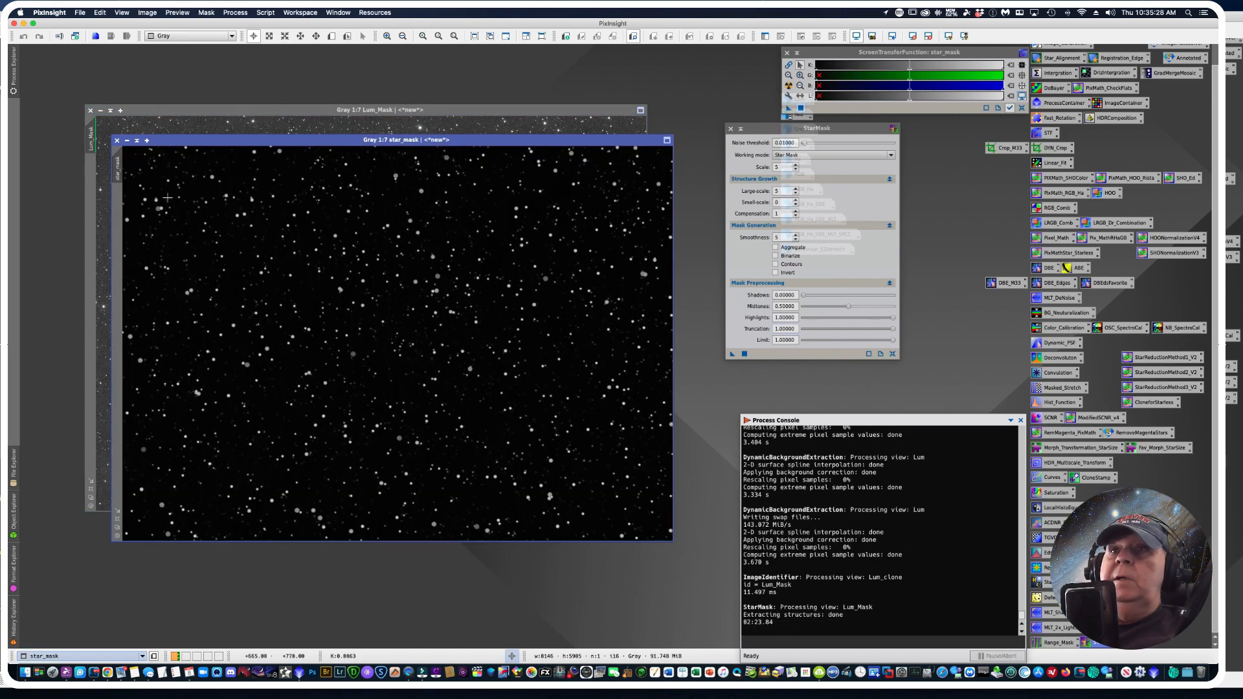
Step: Examine the generated star mask with and without an automatic screen stretch, leaving the stretch reset
left_click_drag(192, 140, 200, 138)
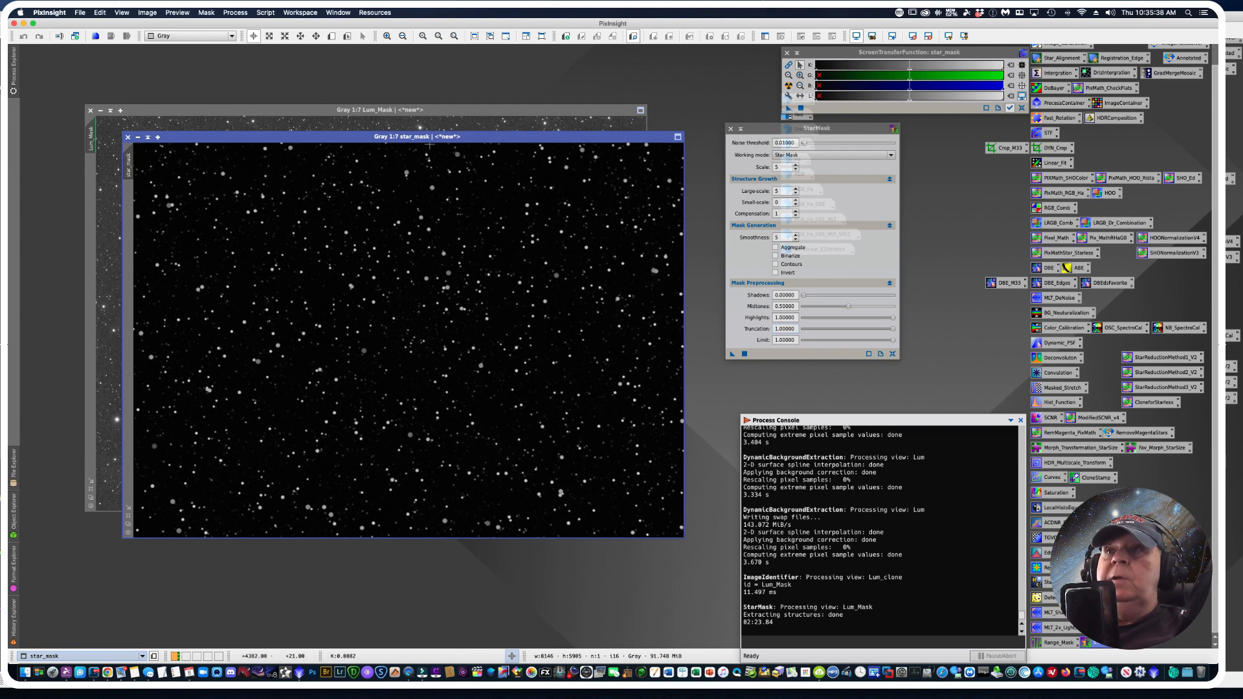
left_click_drag(487, 137, 559, 242)
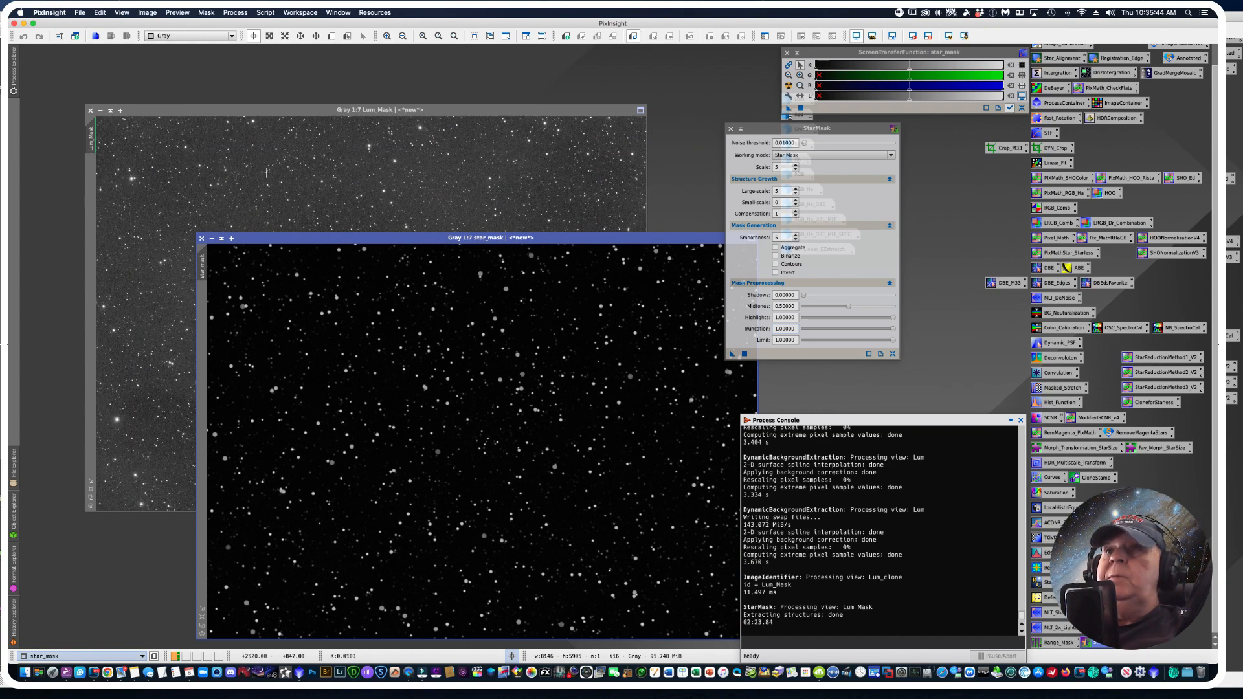
left_click_drag(360, 237, 300, 84)
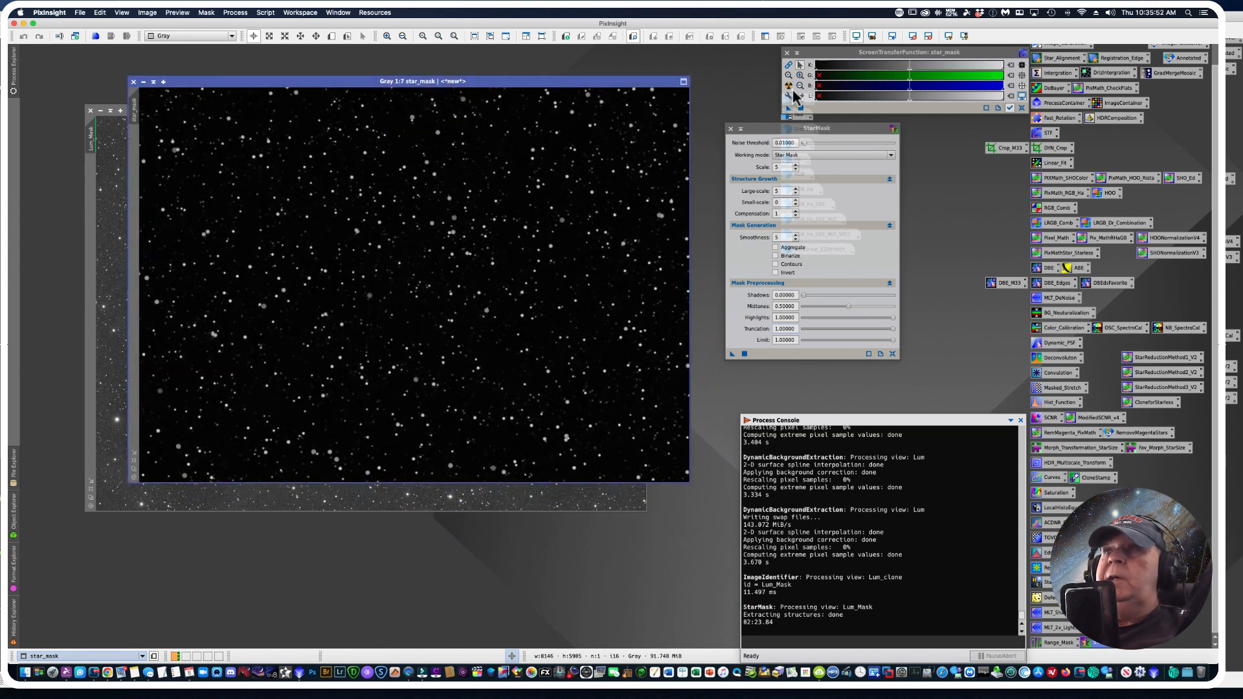
left_click(1021, 109)
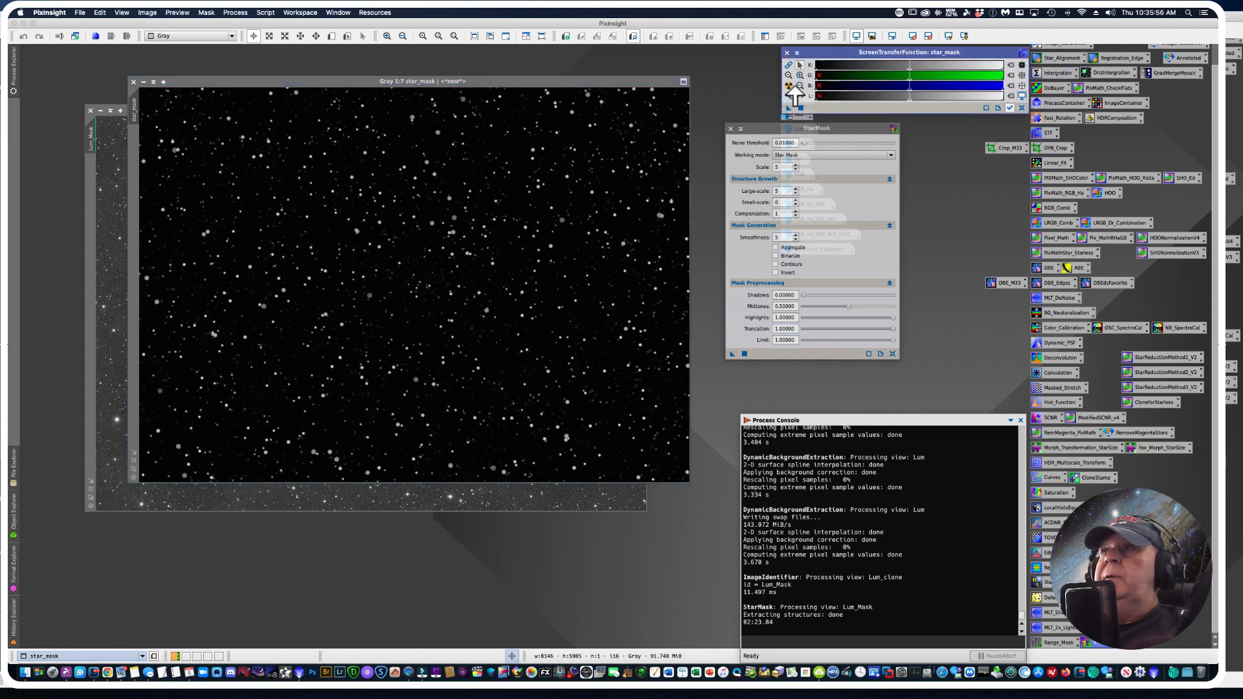
left_click(789, 85)
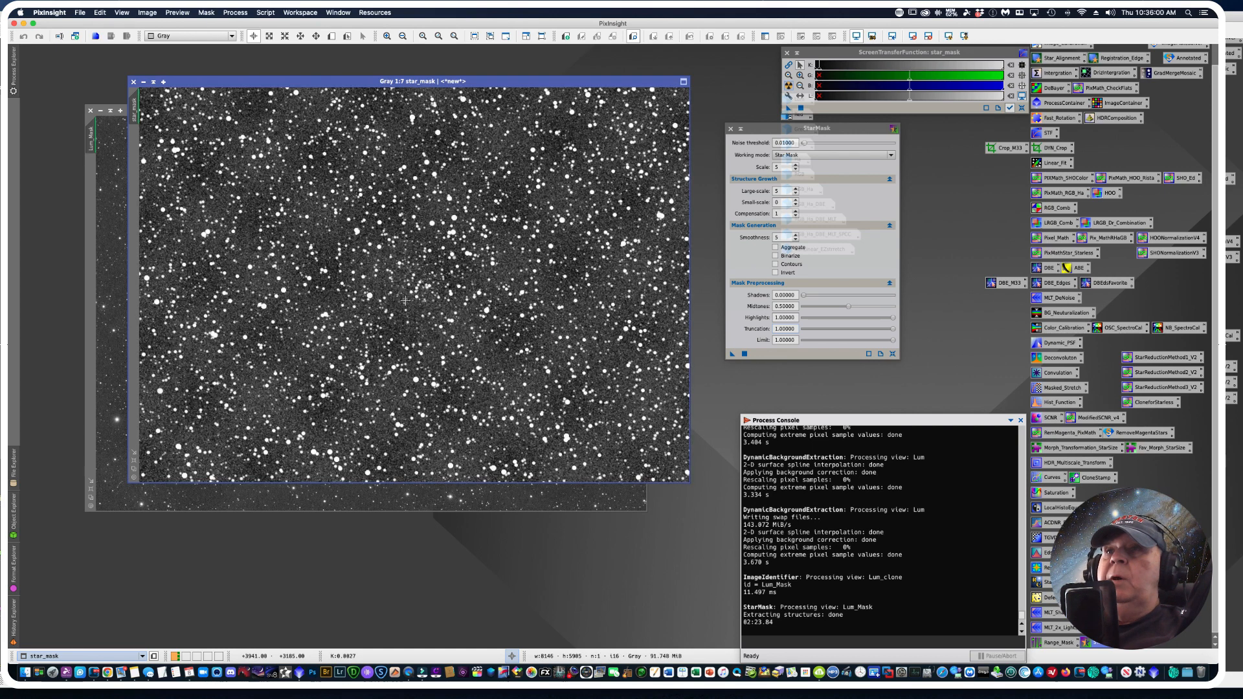
left_click(1022, 108)
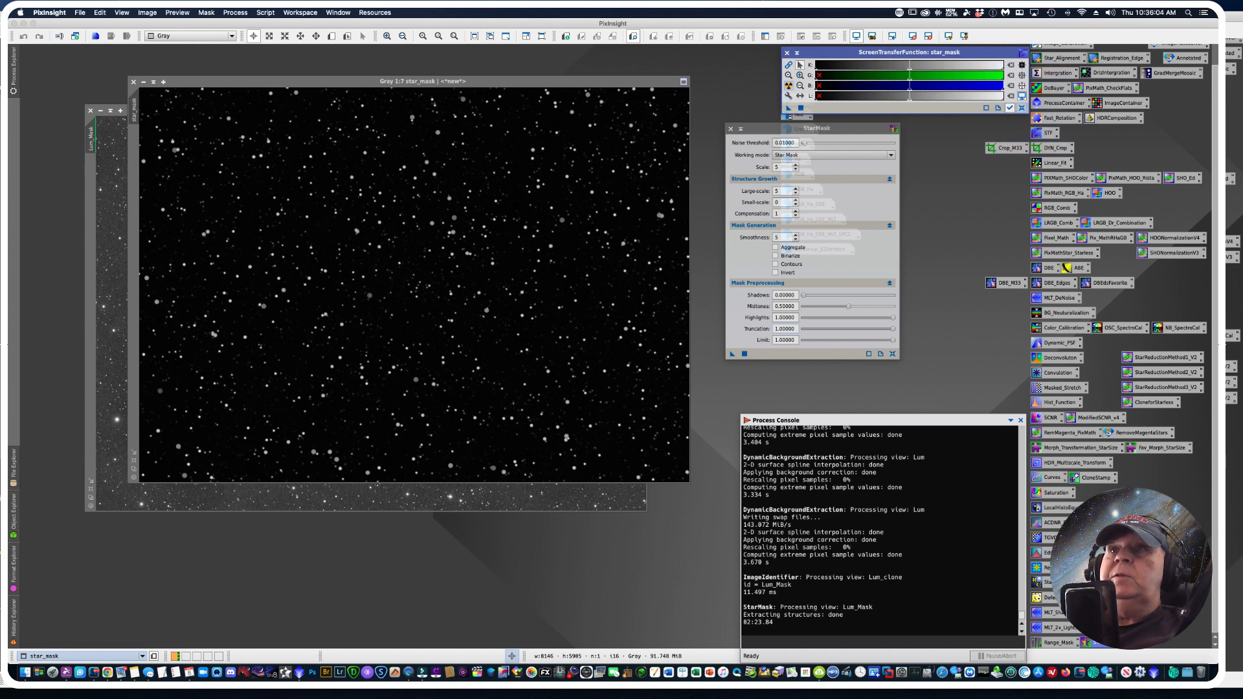
Step: Minimize the star_mask image, park its icon in the empty workspace area, and close StarMask
left_click(255, 83)
left_click_drag(255, 83, 403, 142)
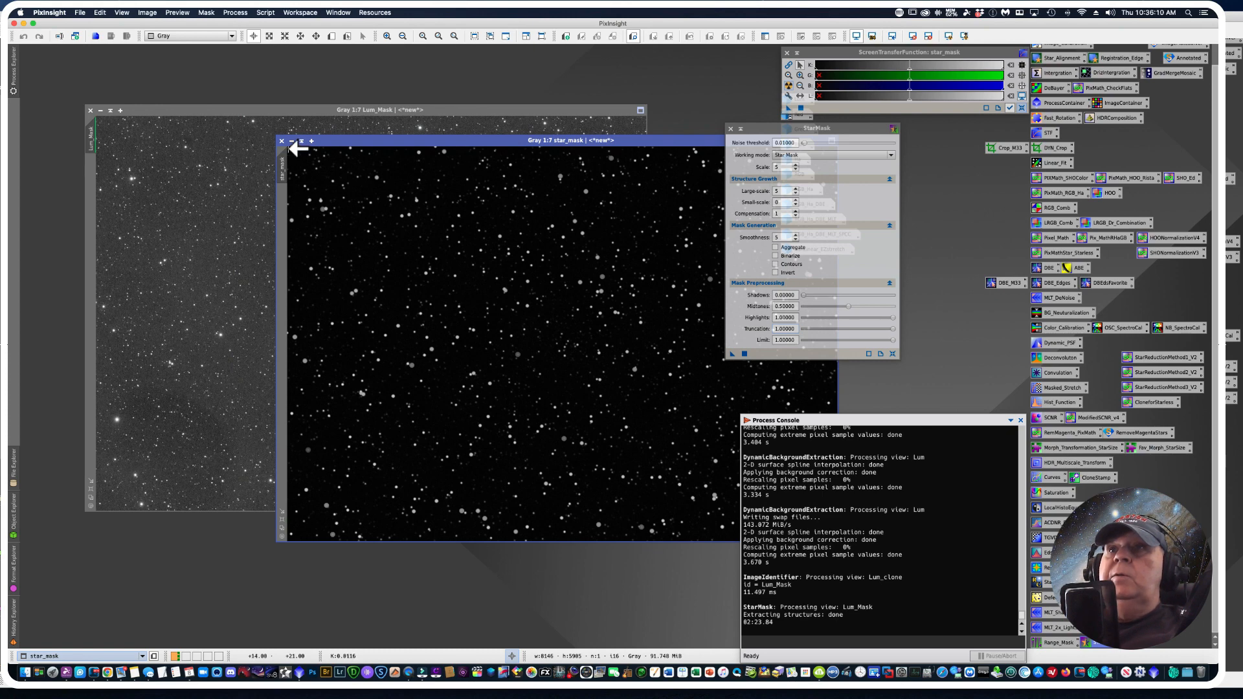
left_click(291, 142)
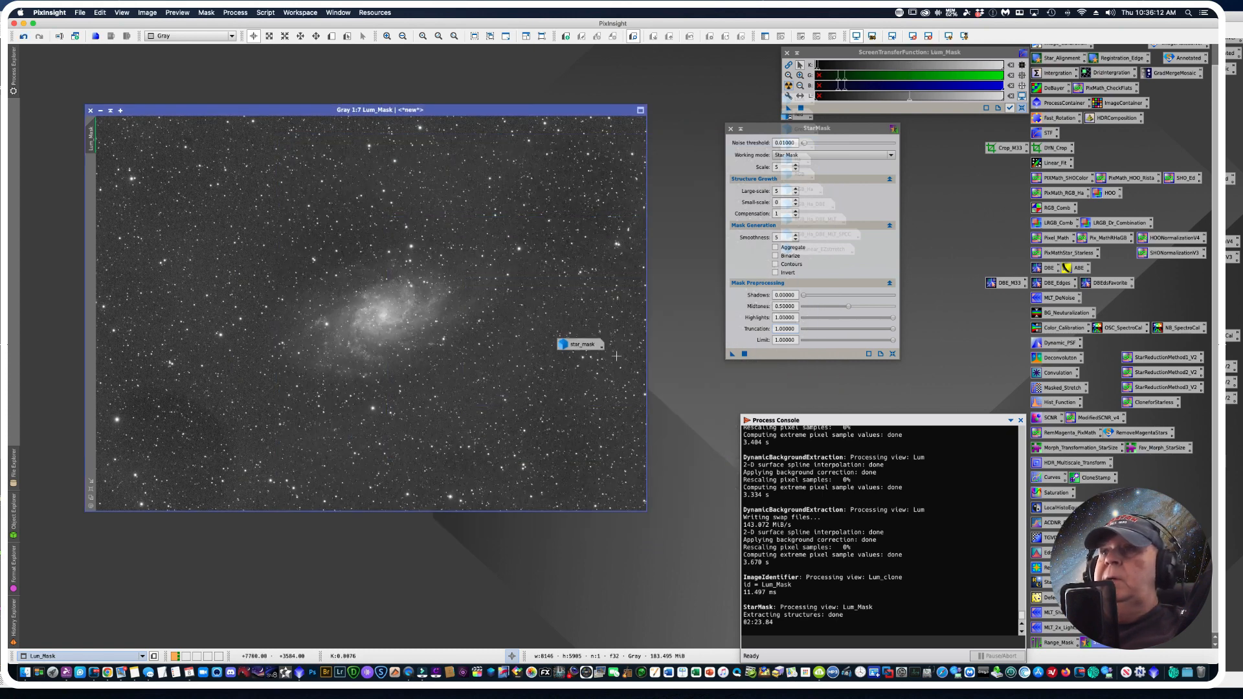
left_click_drag(577, 350, 942, 128)
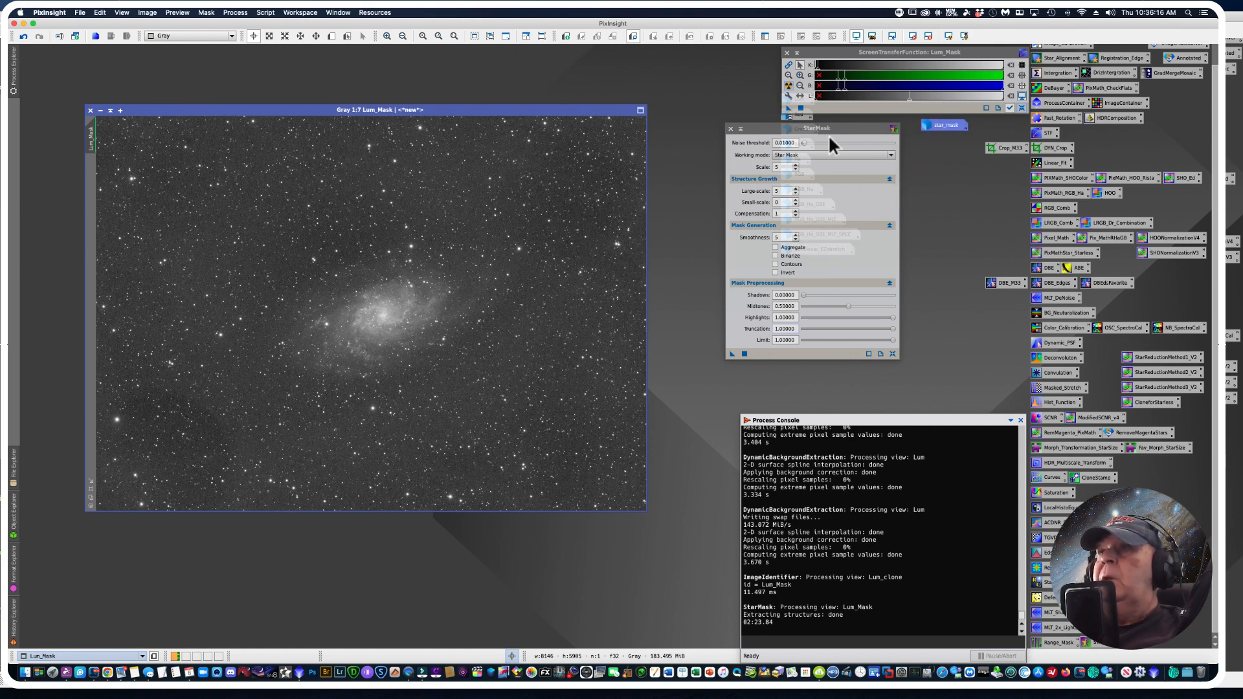
left_click(731, 129)
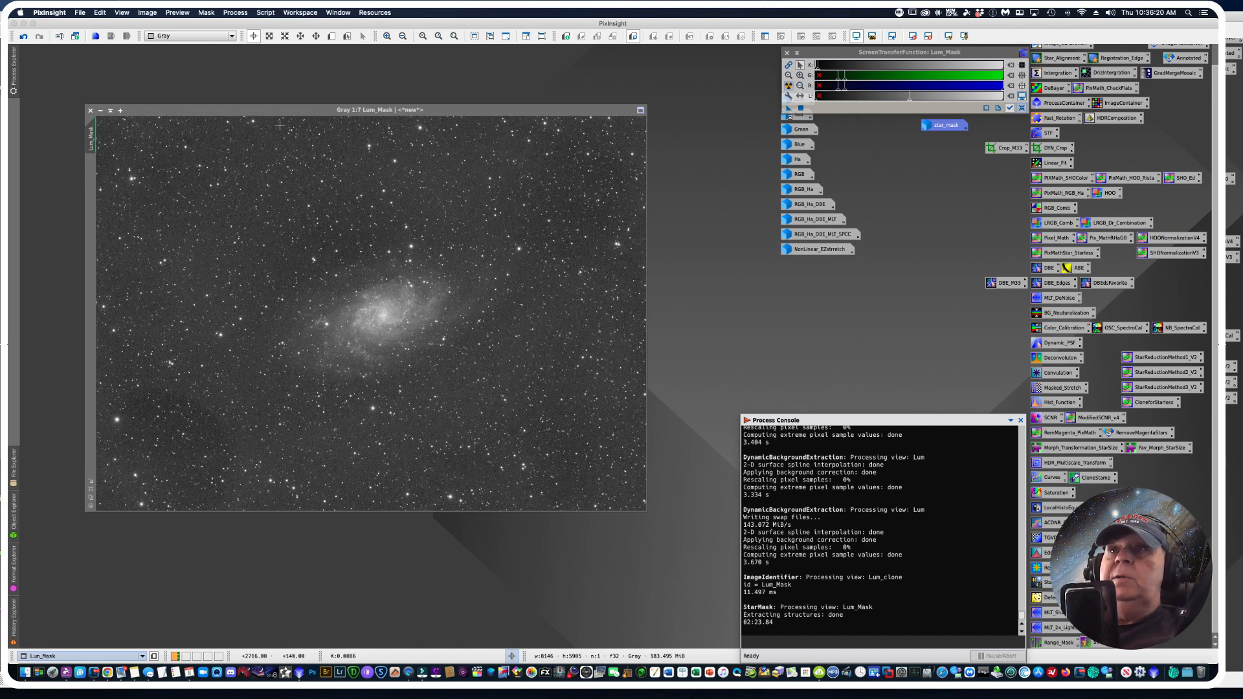
Step: Enlarge the Lum_Mask image window and move it to the upper part of the workspace
left_click_drag(259, 110, 261, 88)
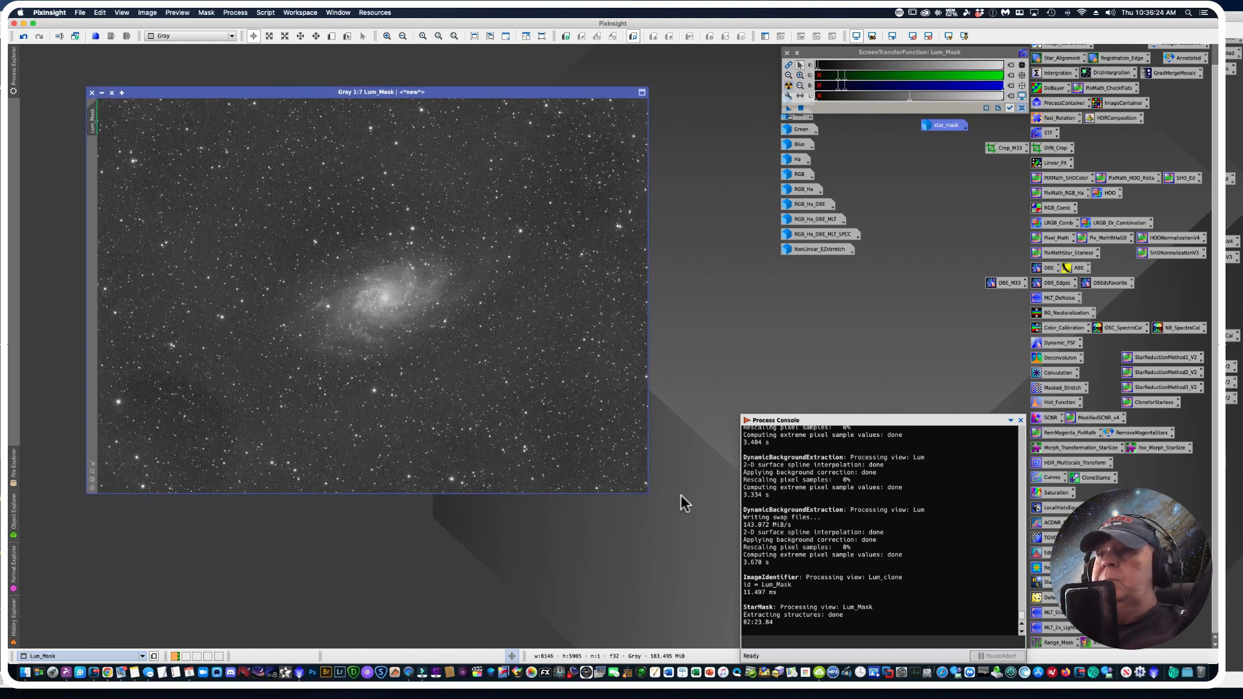
left_click_drag(648, 489, 737, 613)
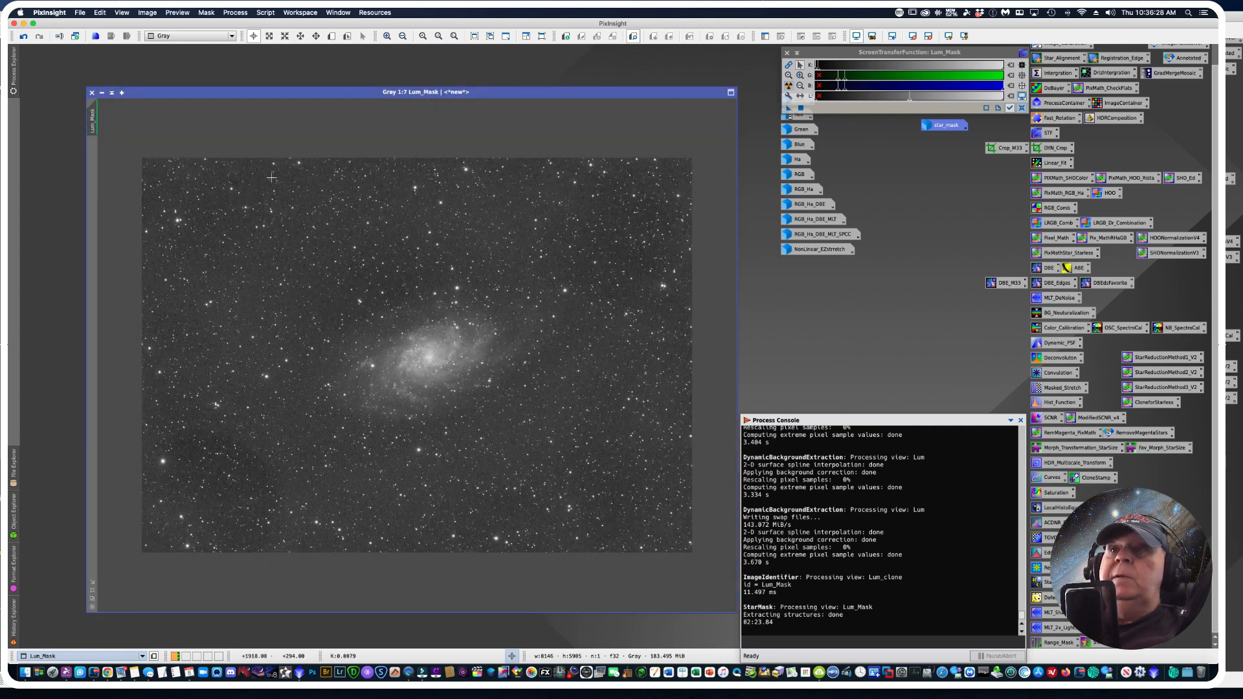
left_click_drag(195, 93, 164, 71)
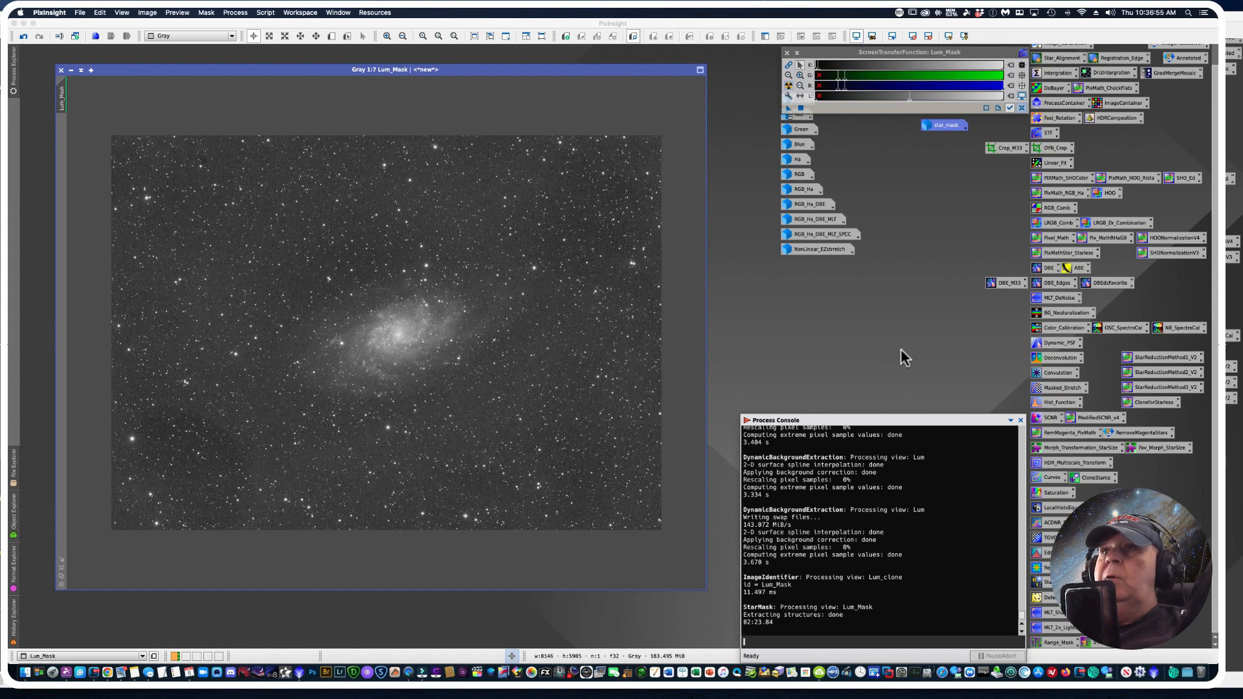
left_click(242, 13)
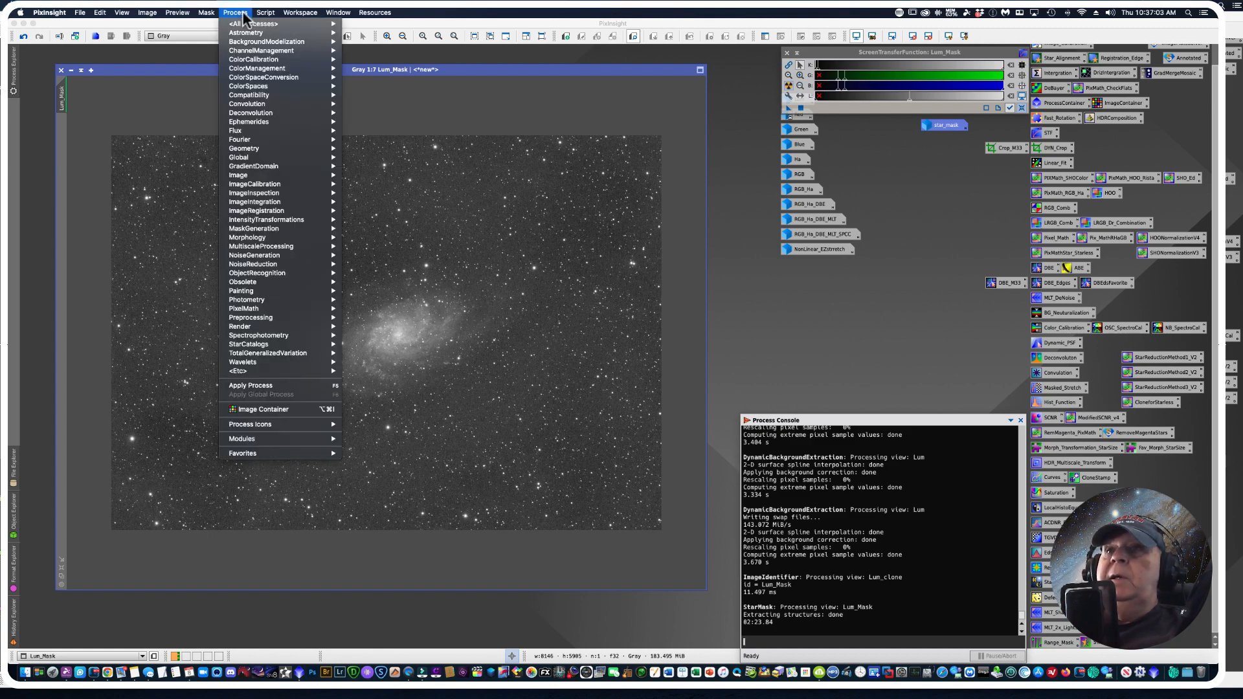
mouse_move(253, 24)
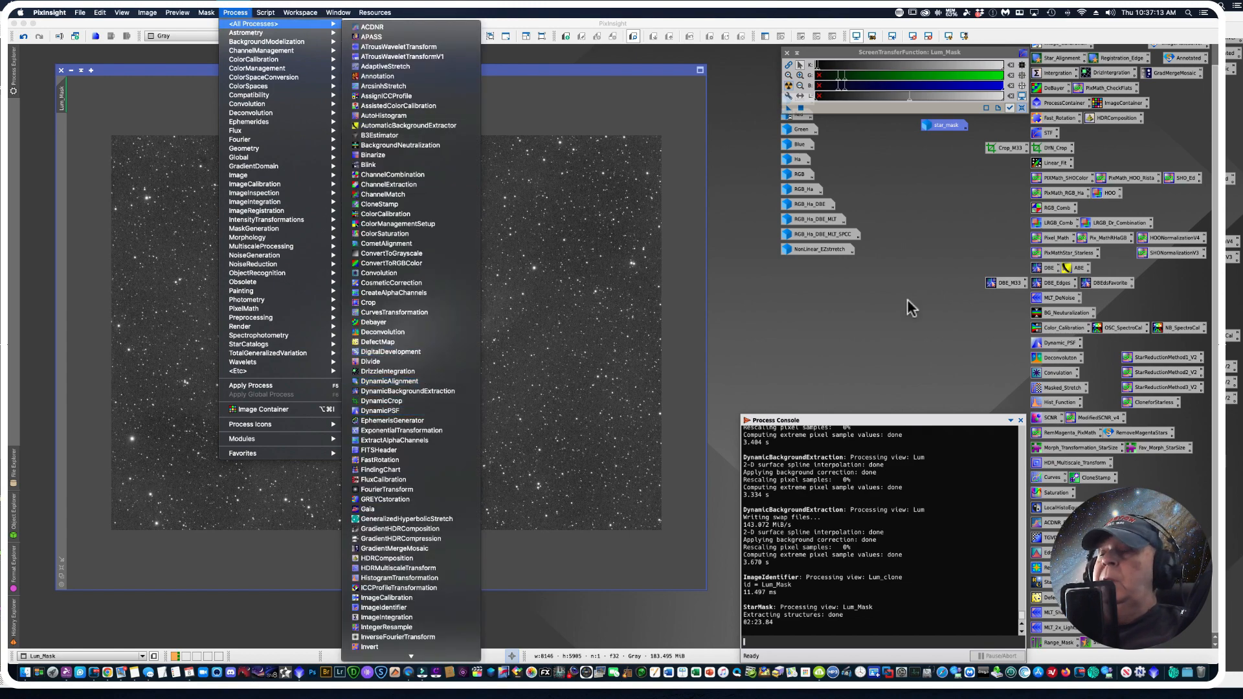
left_click(930, 285)
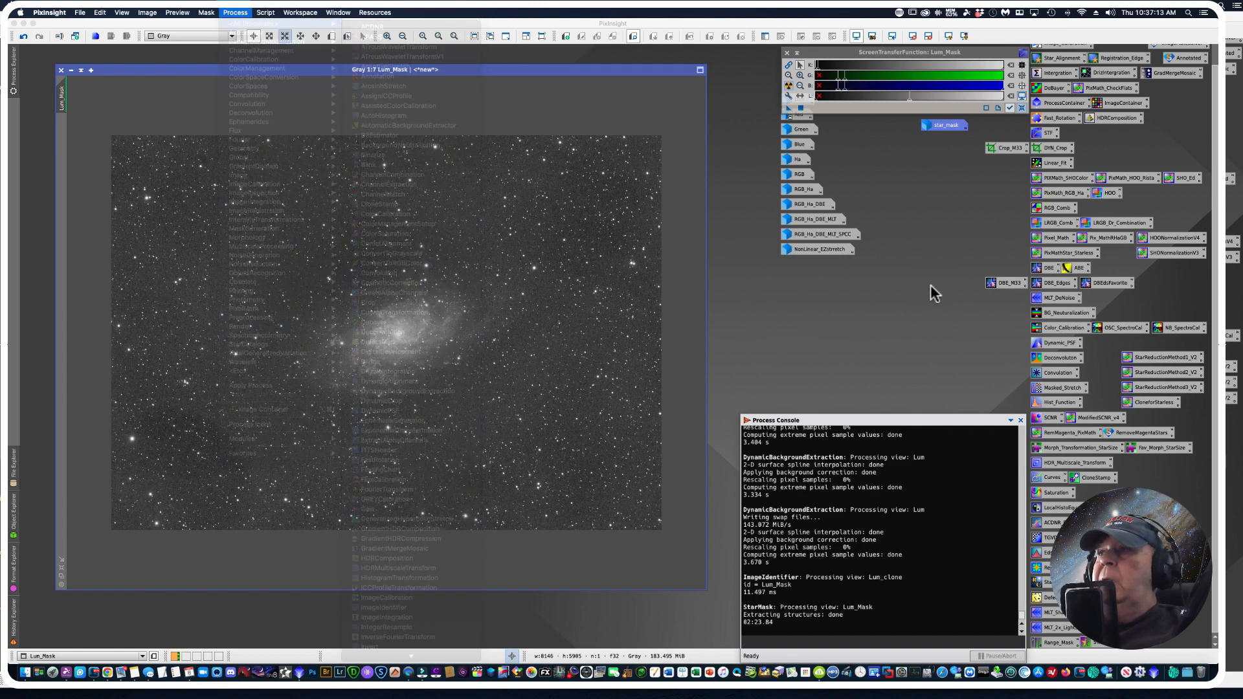
Step: Open the DynamicPSF process and place its window beside the Lum_Mask image so the whole image is uncovered
double_click(1046, 342)
left_click_drag(754, 91, 700, 73)
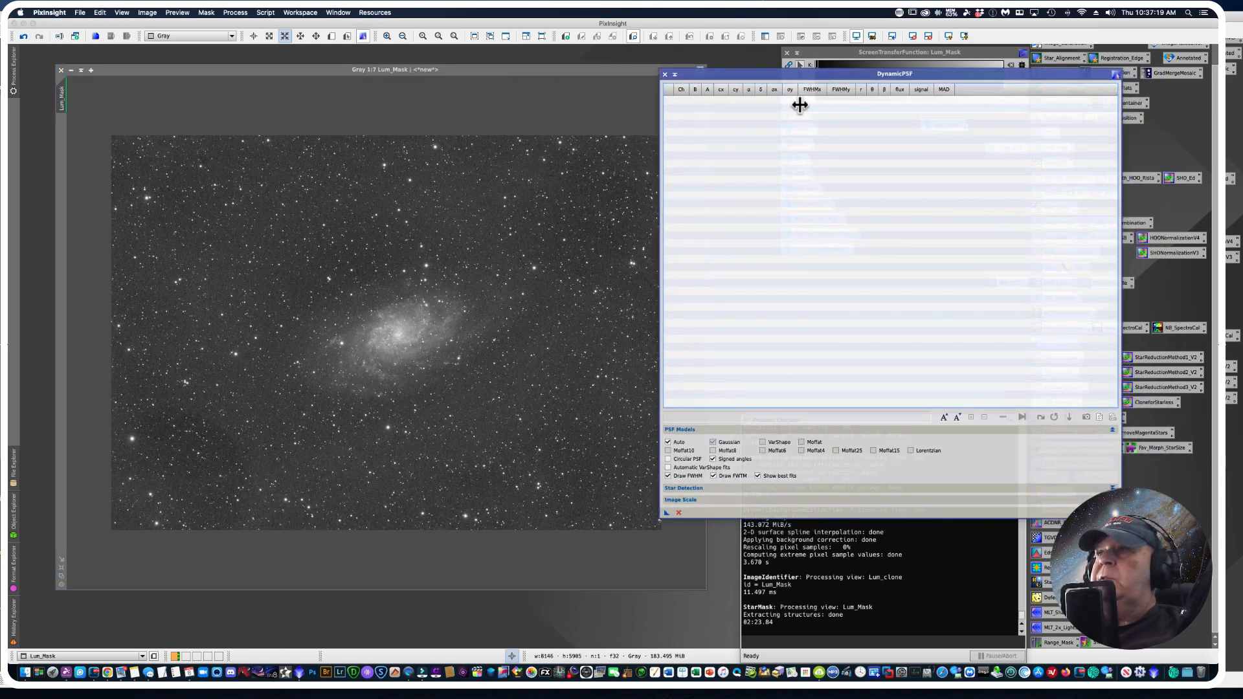
left_click_drag(732, 70, 650, 76)
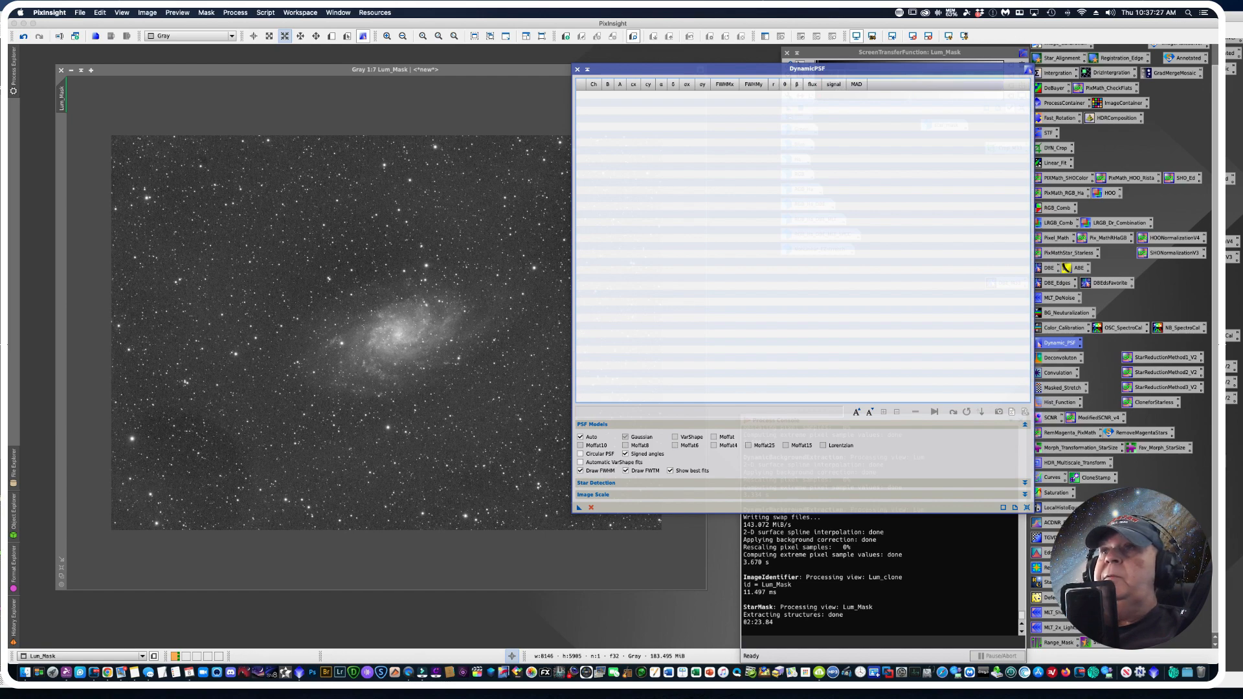
left_click_drag(644, 65, 754, 55)
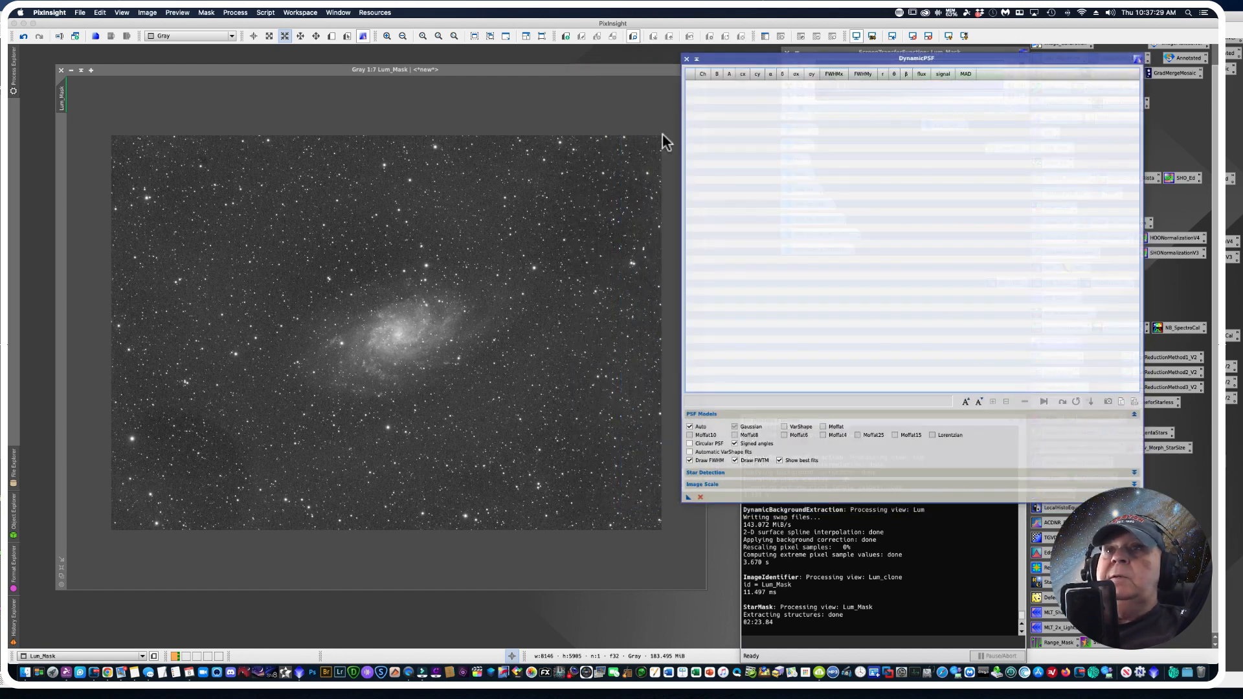
Step: Start a DynamicPSF session on Lum_Mask by sampling two stars in the image's upper-left area
left_click(200, 165)
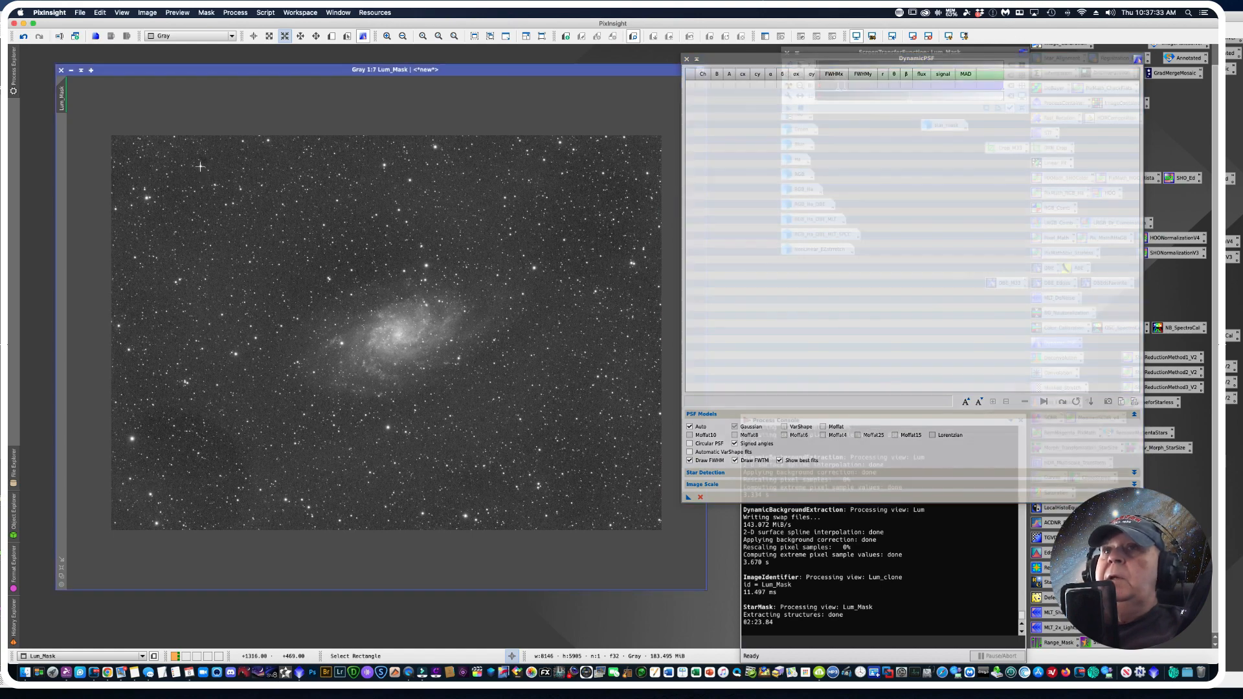
left_click(732, 101)
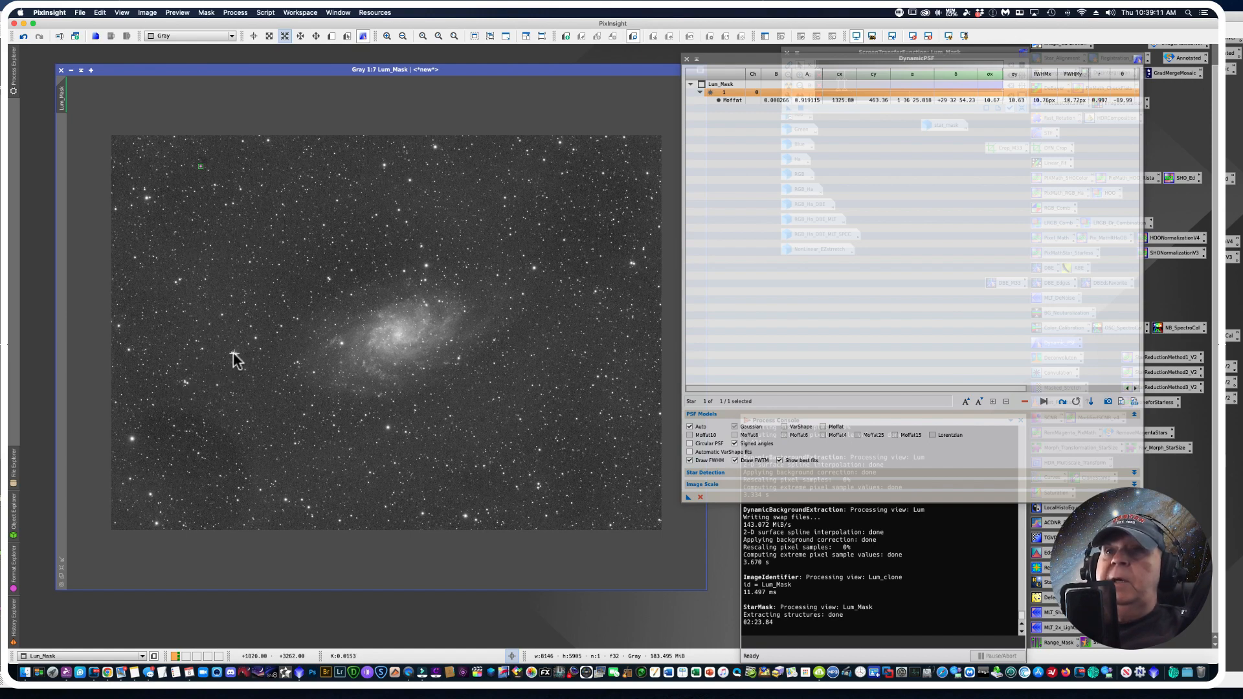
left_click(261, 185)
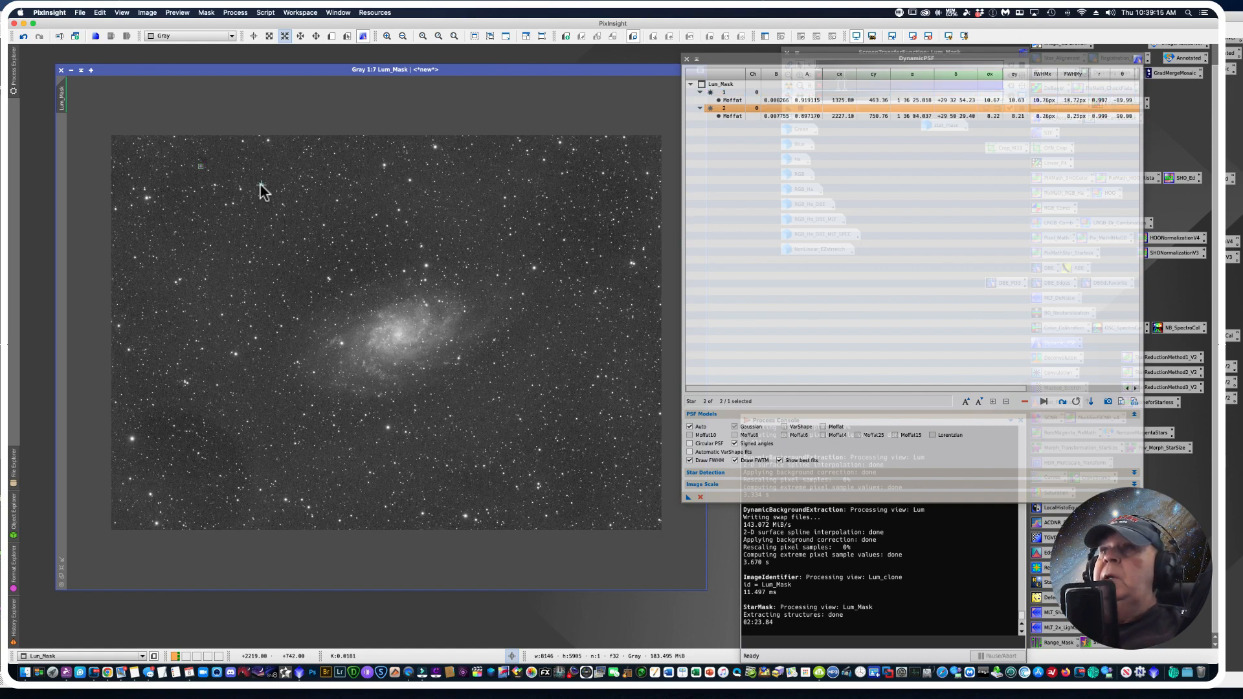
Step: Try sampling candidate stars along the left side of Lum_Mask, including the brightest ones, and delete each fit
left_click(133, 258)
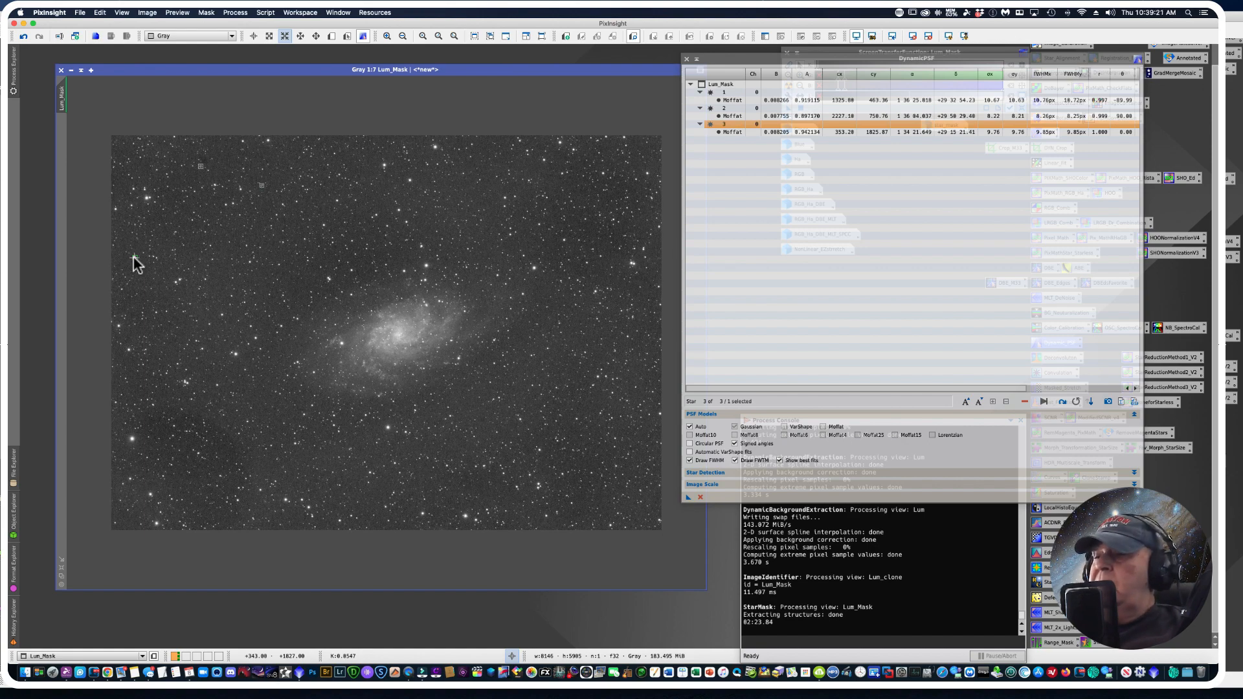
key("Delete")
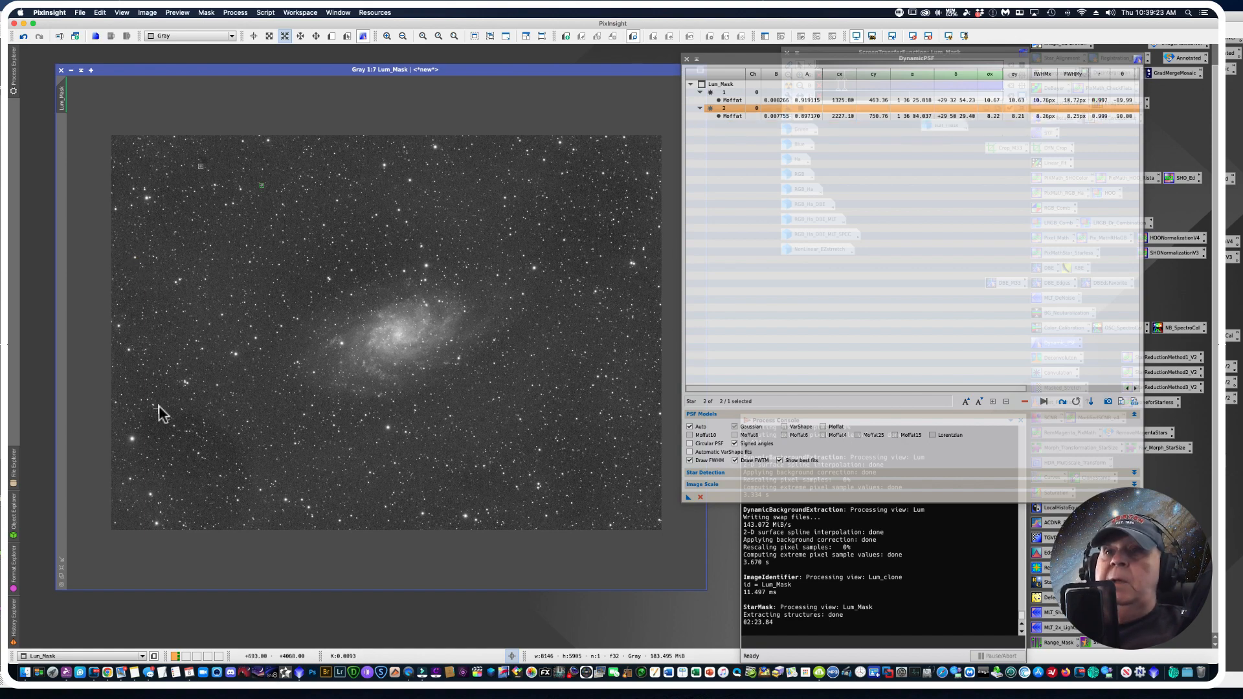
left_click(131, 438)
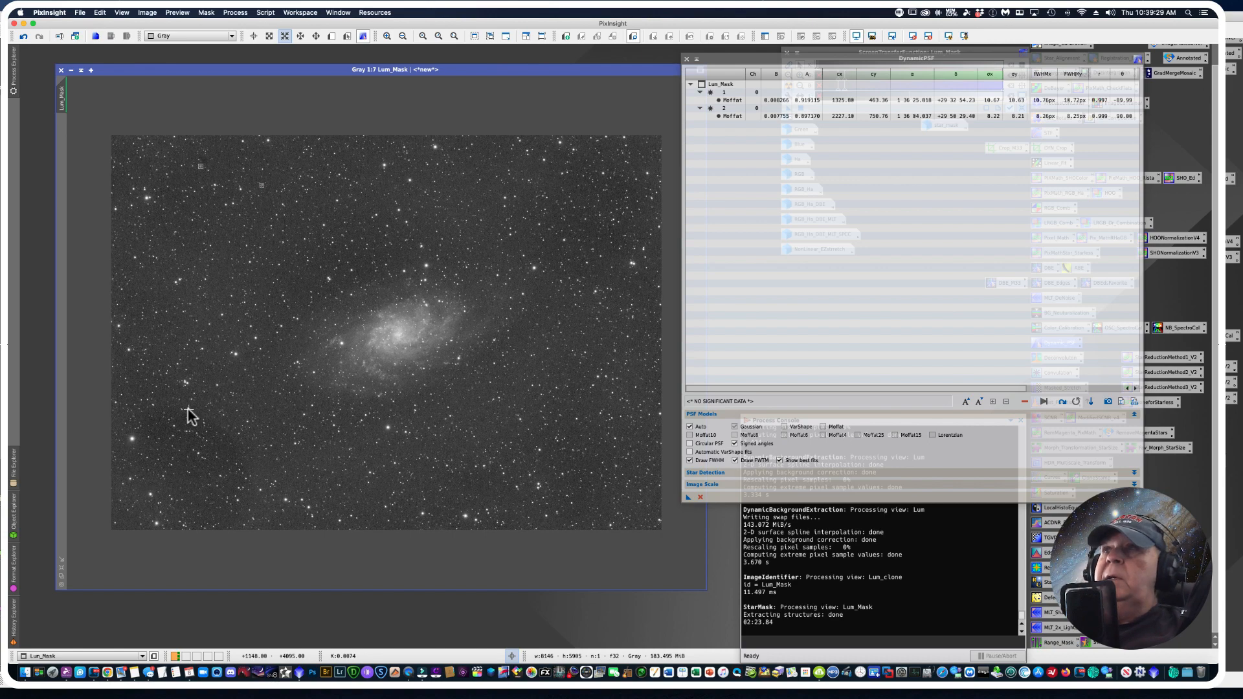
left_click(131, 439)
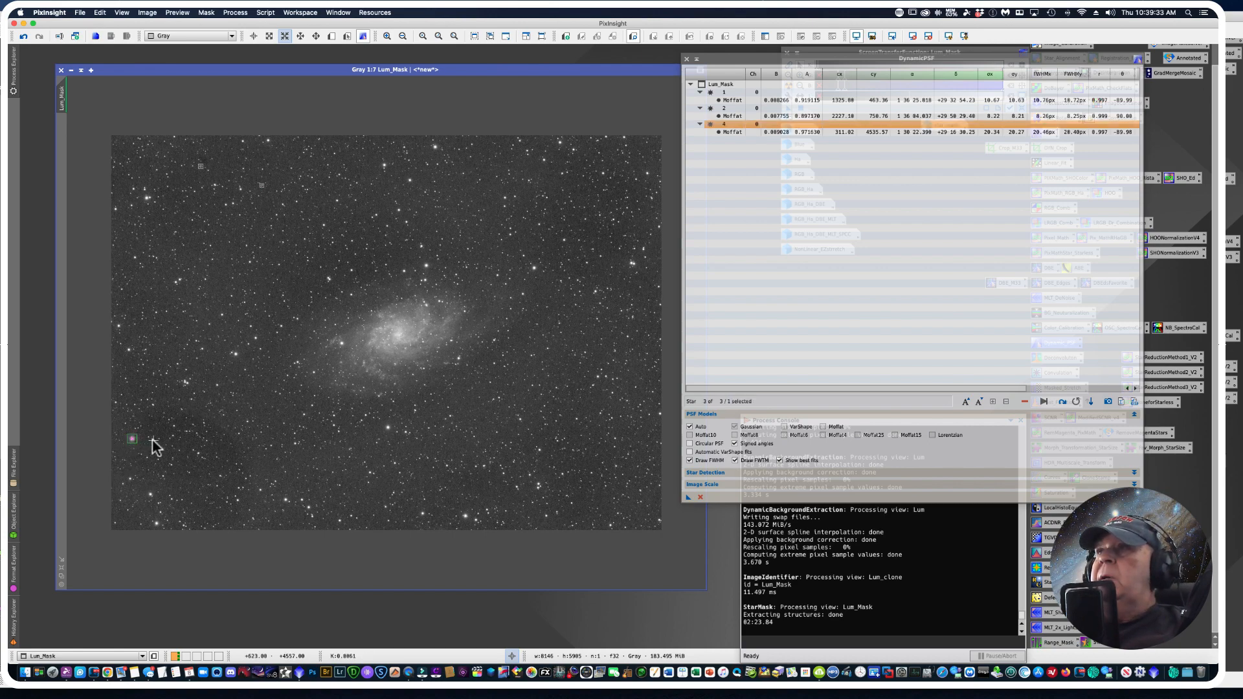
key("Delete")
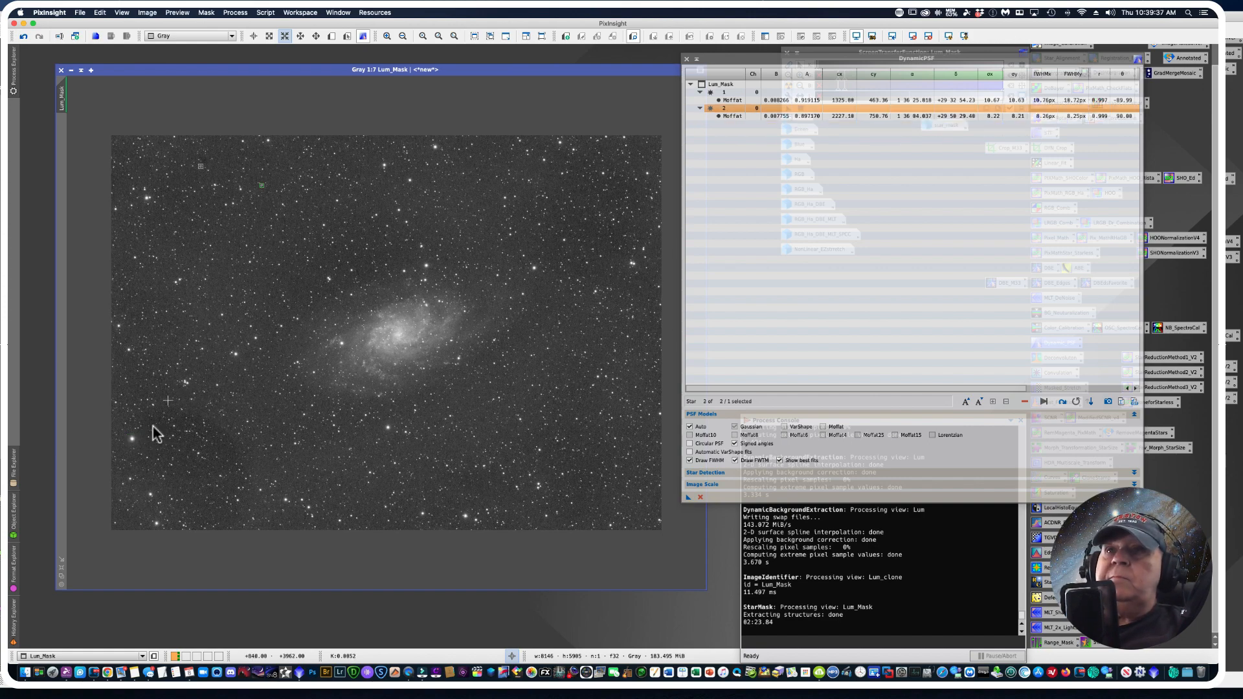
left_click(132, 439)
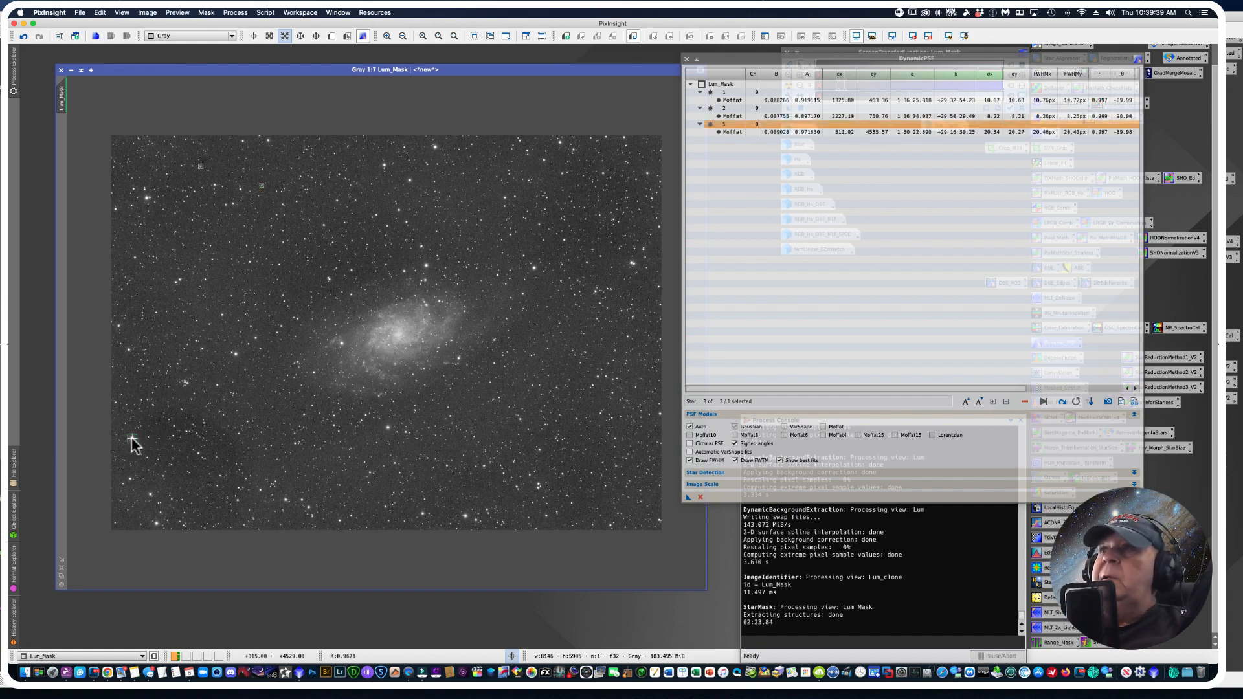
key("Delete")
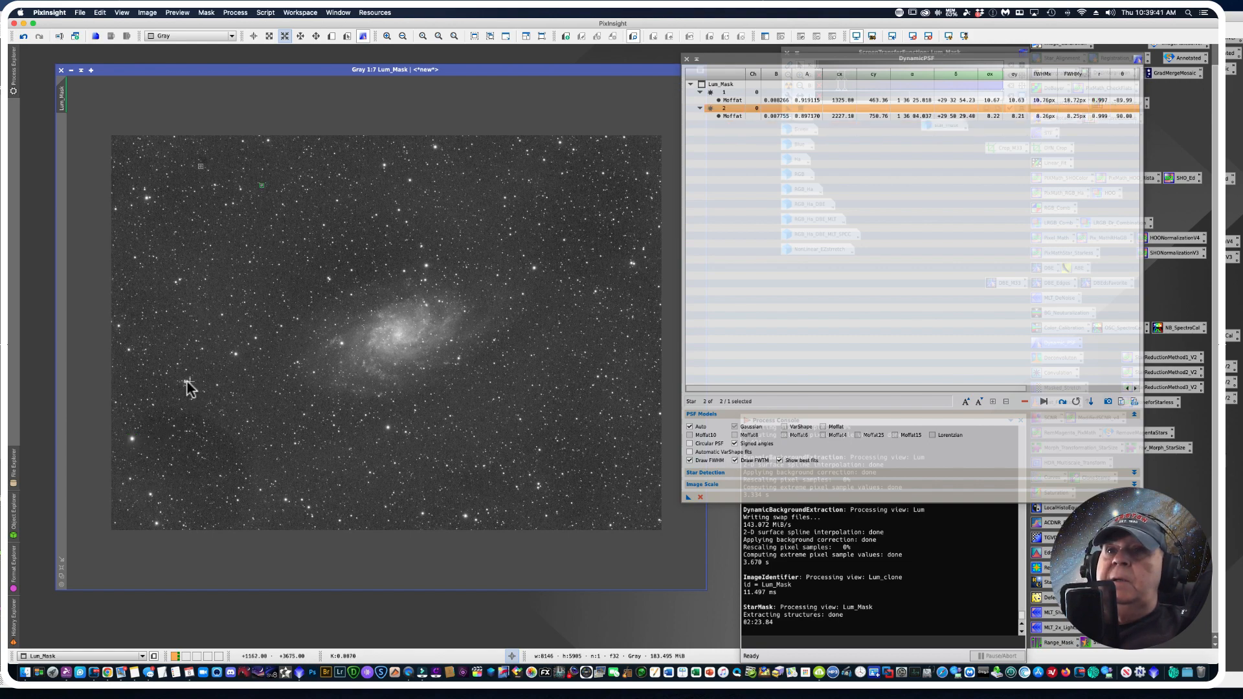
left_click(186, 383)
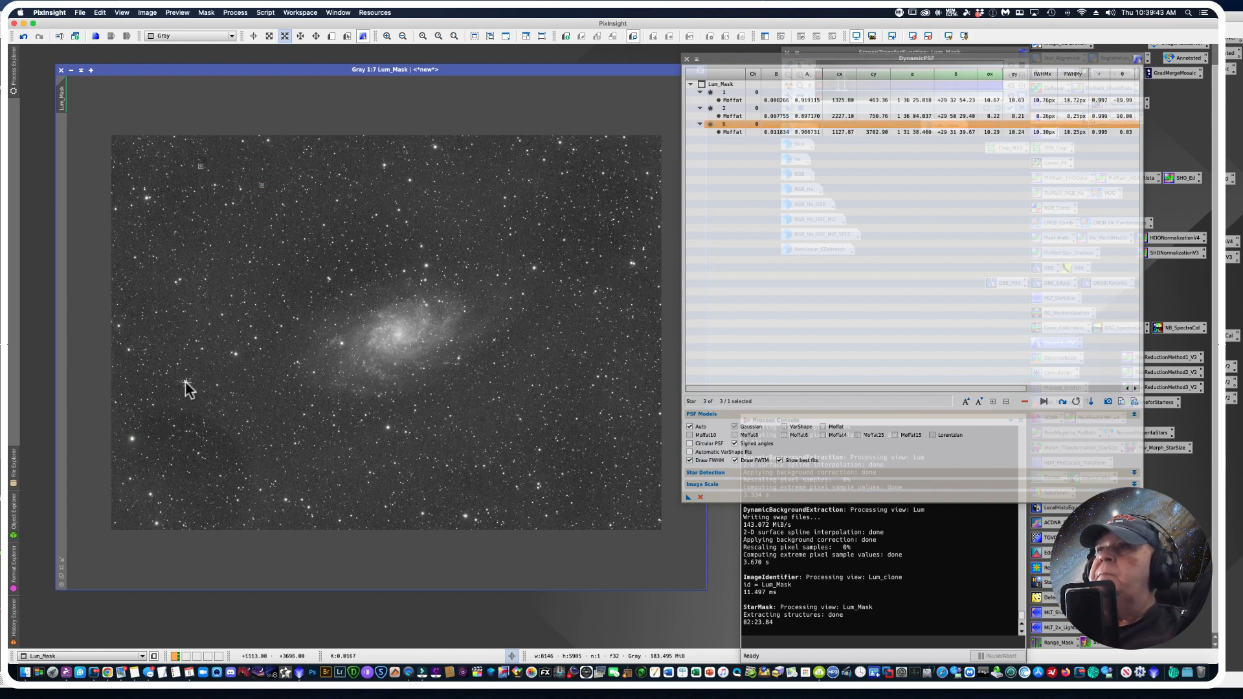
key("Delete")
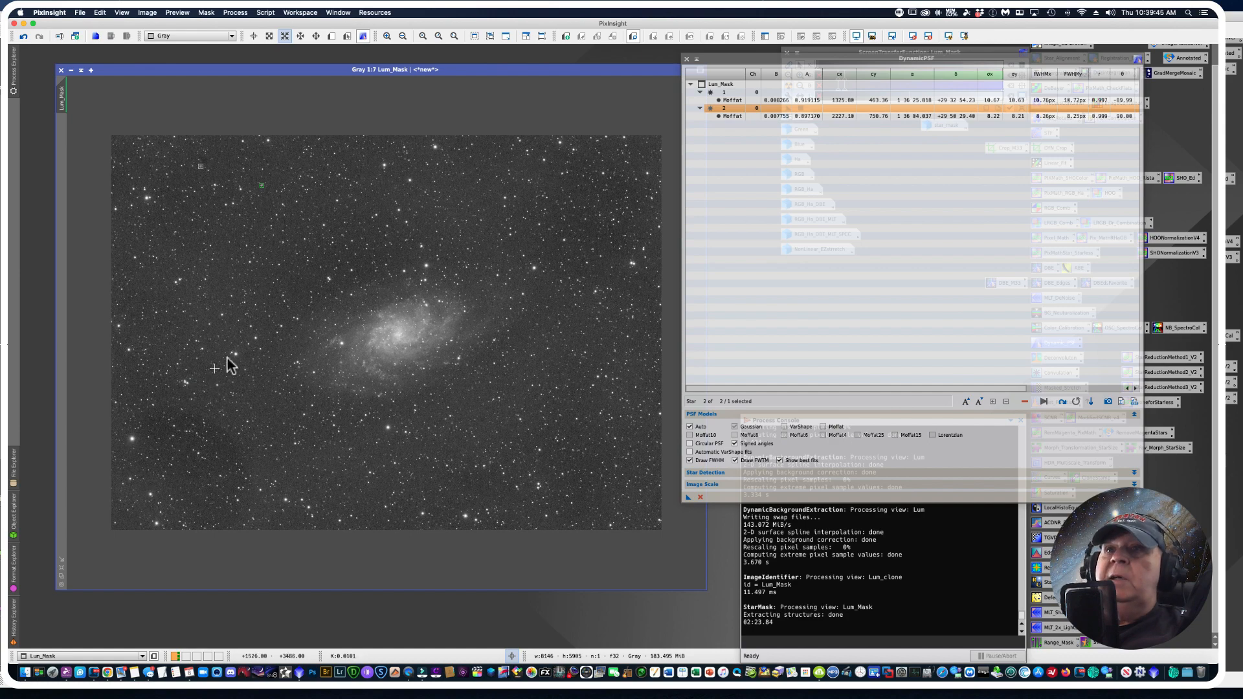
left_click(235, 354)
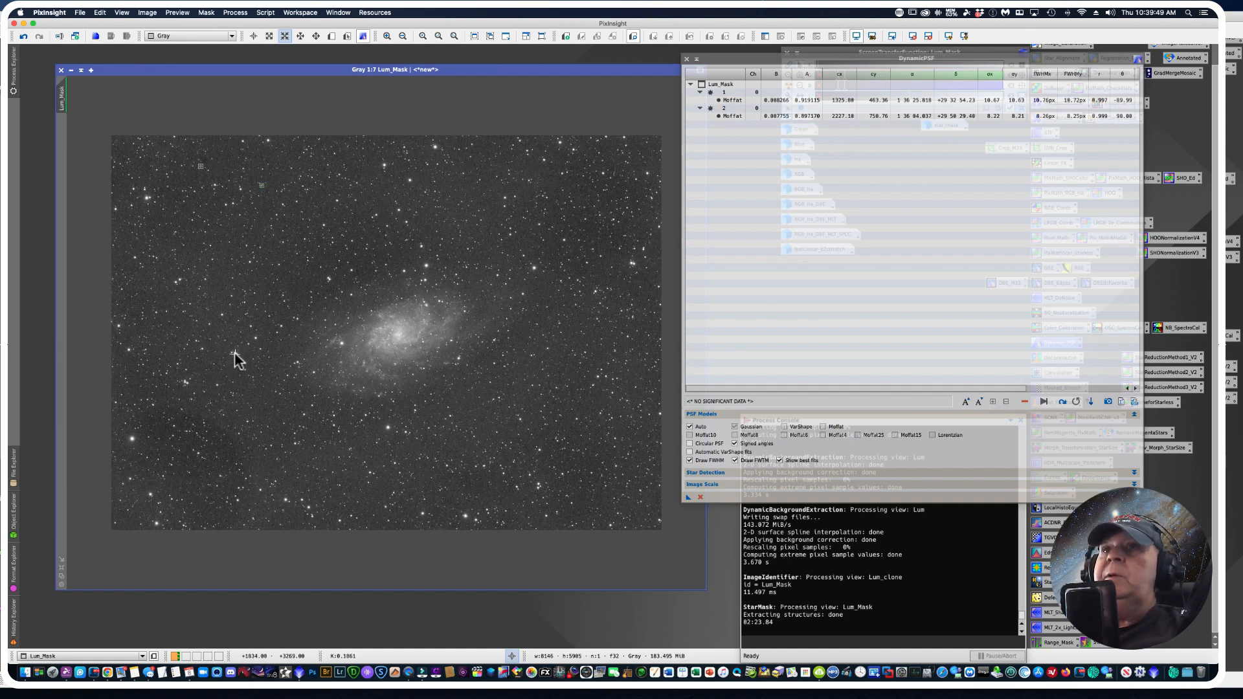
left_click(234, 352)
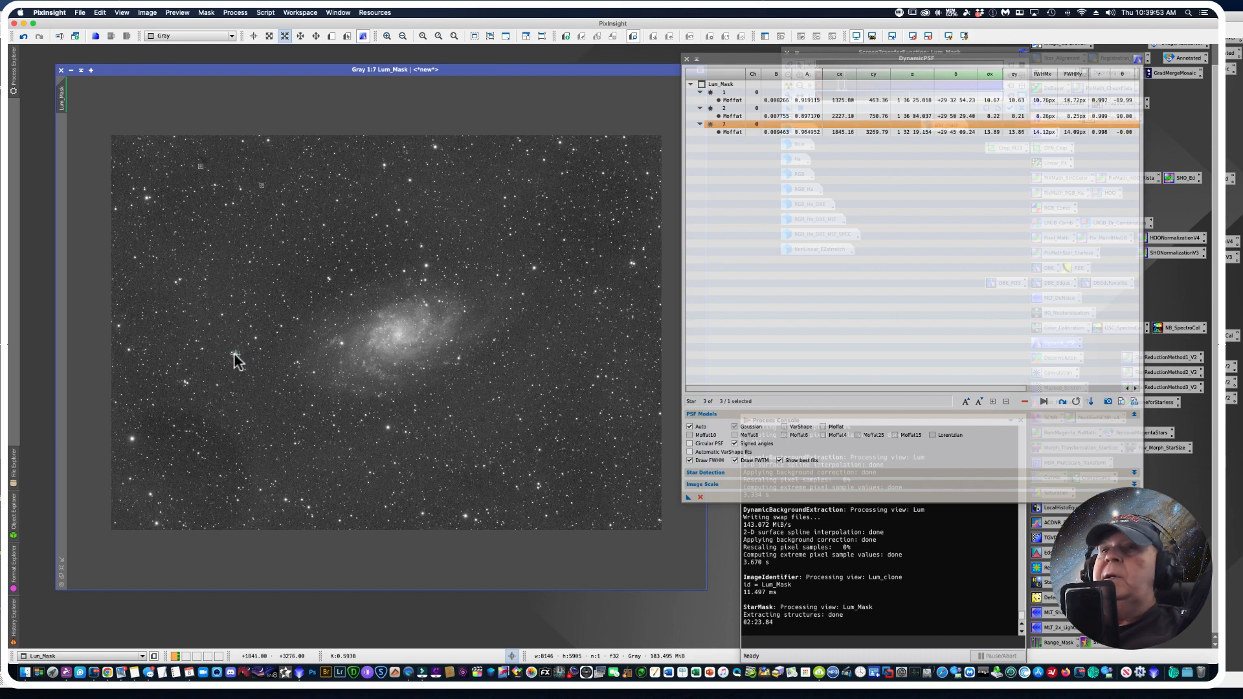
key("Delete")
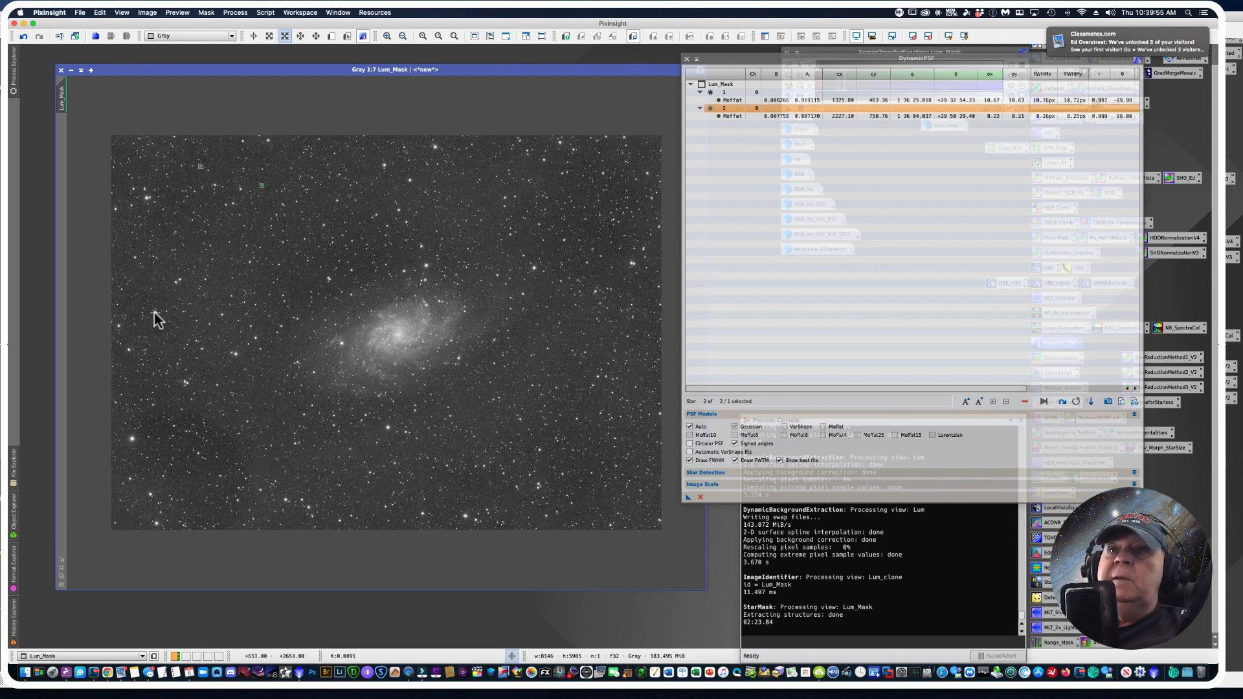
Step: Sample two stars near the image's left edge and one near its lower-left corner, deleting the unsuitable fit just above the corner star
left_click(154, 312)
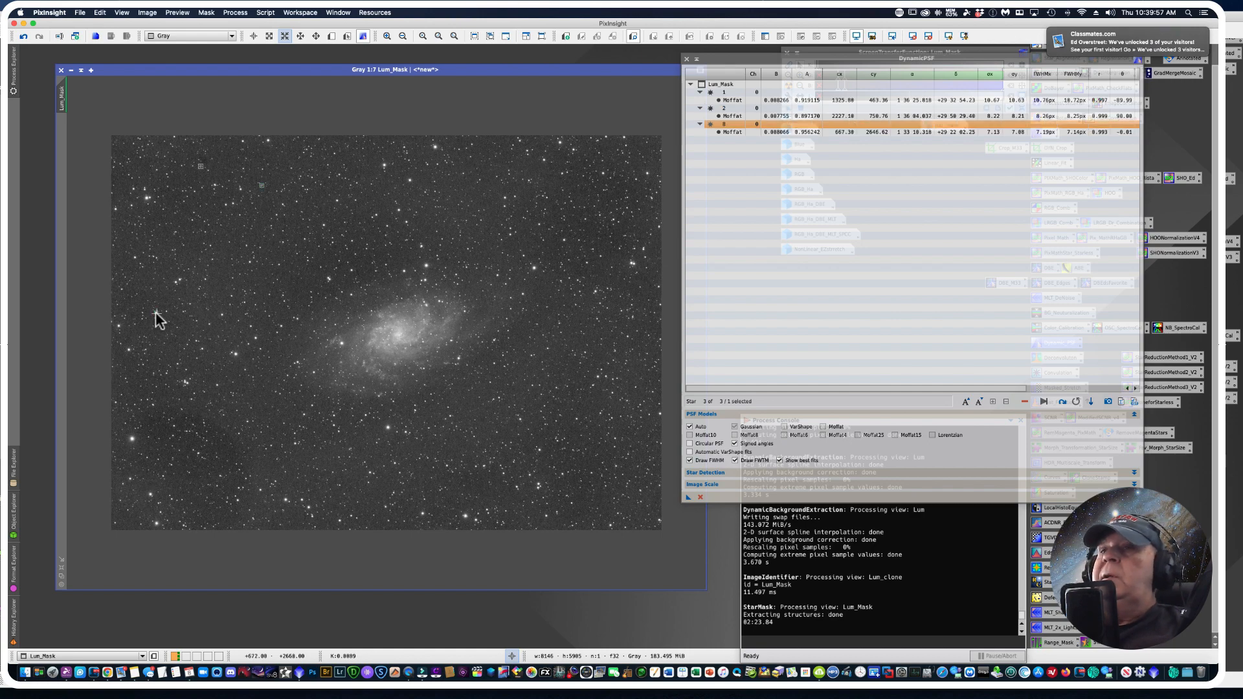
left_click(146, 350)
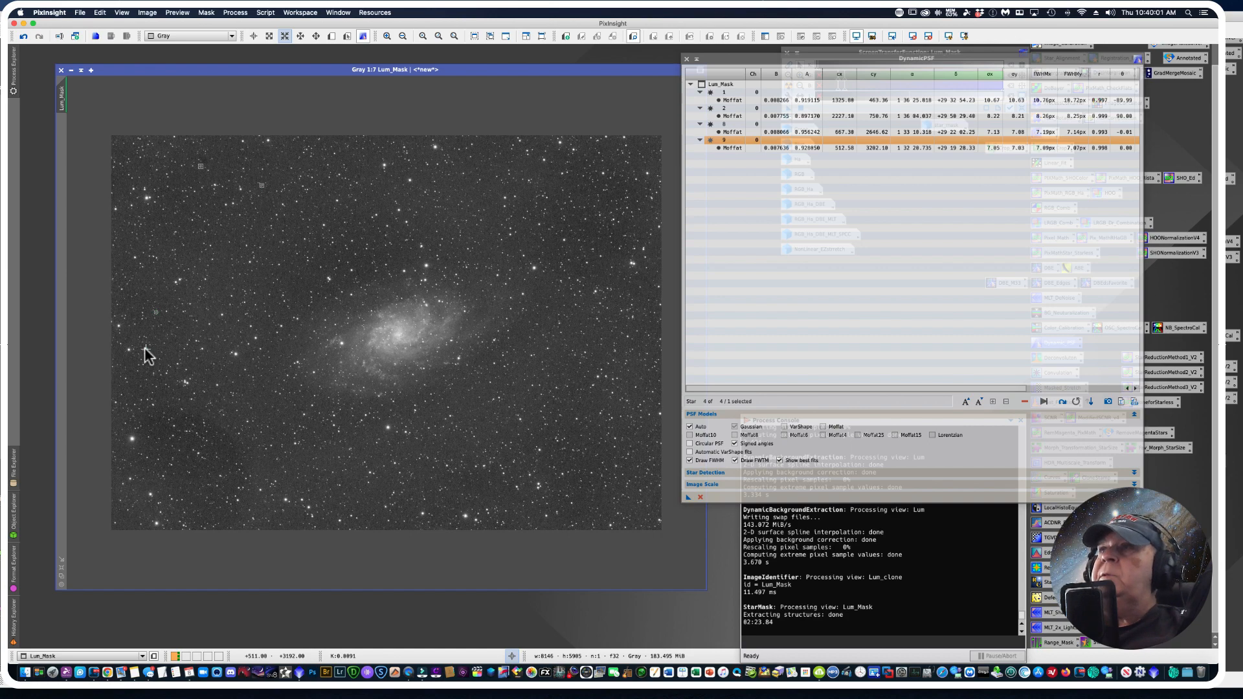
left_click(170, 500)
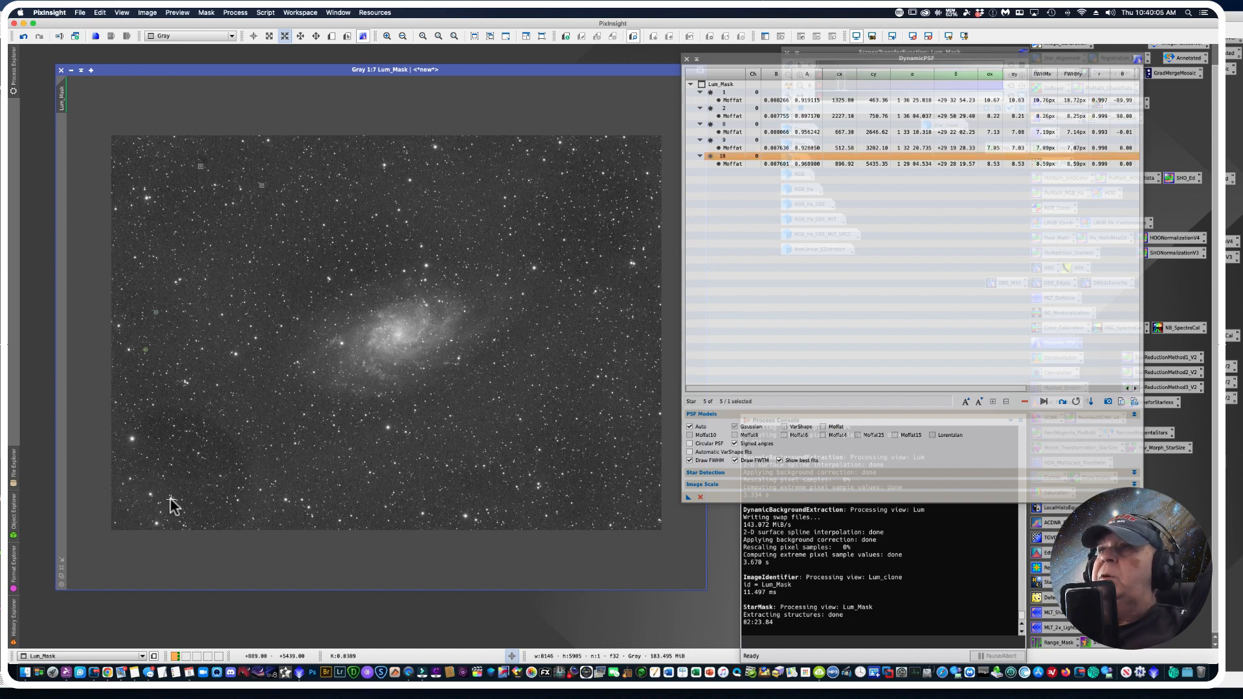
key("Delete")
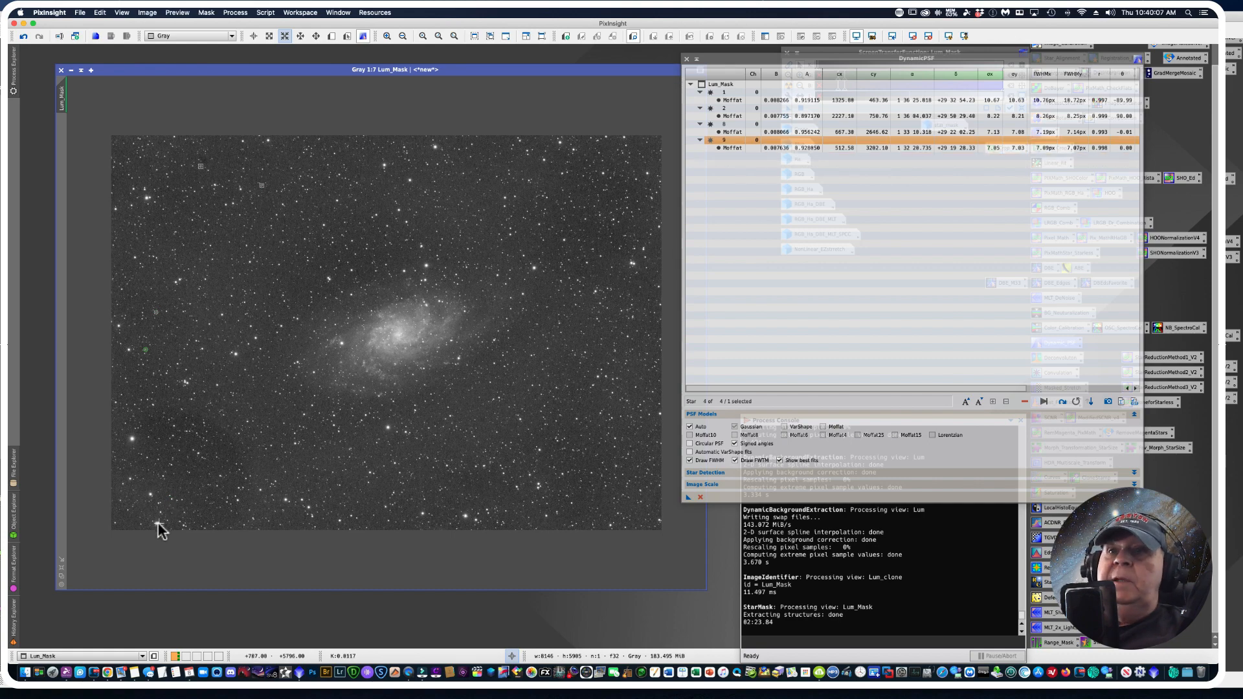
left_click(166, 518)
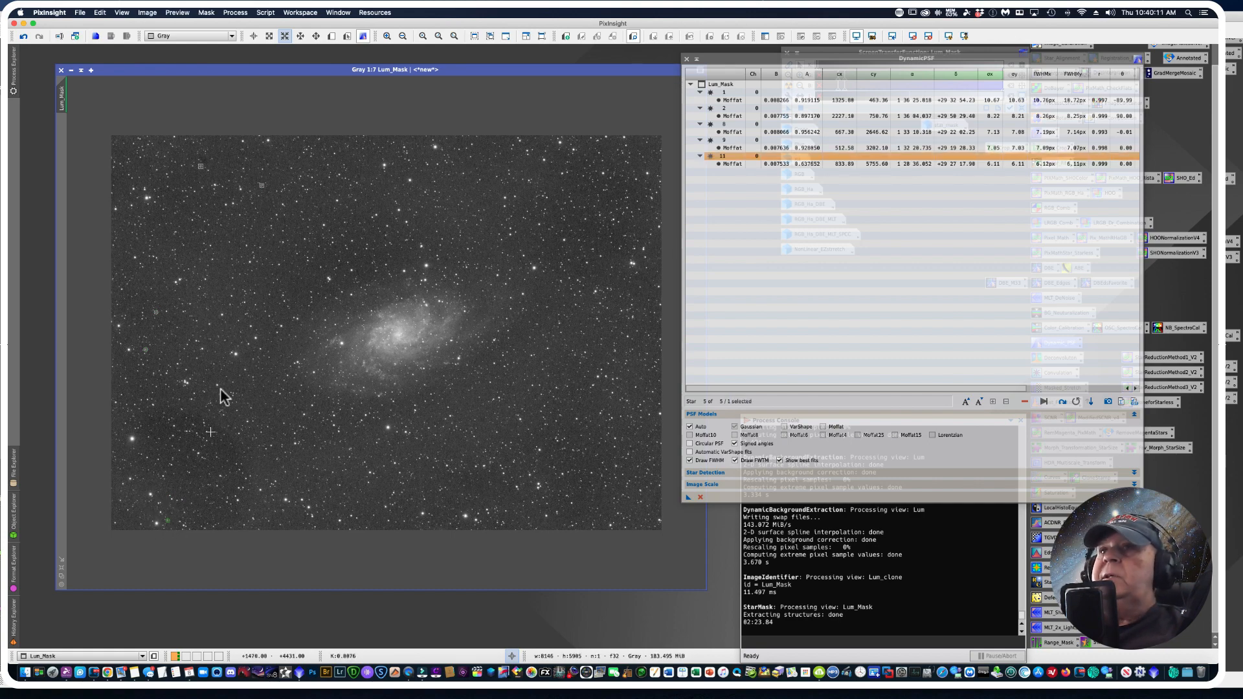
Step: Sample three stars above the galaxy, between the image's top edge and the galaxy's upper side
left_click(404, 147)
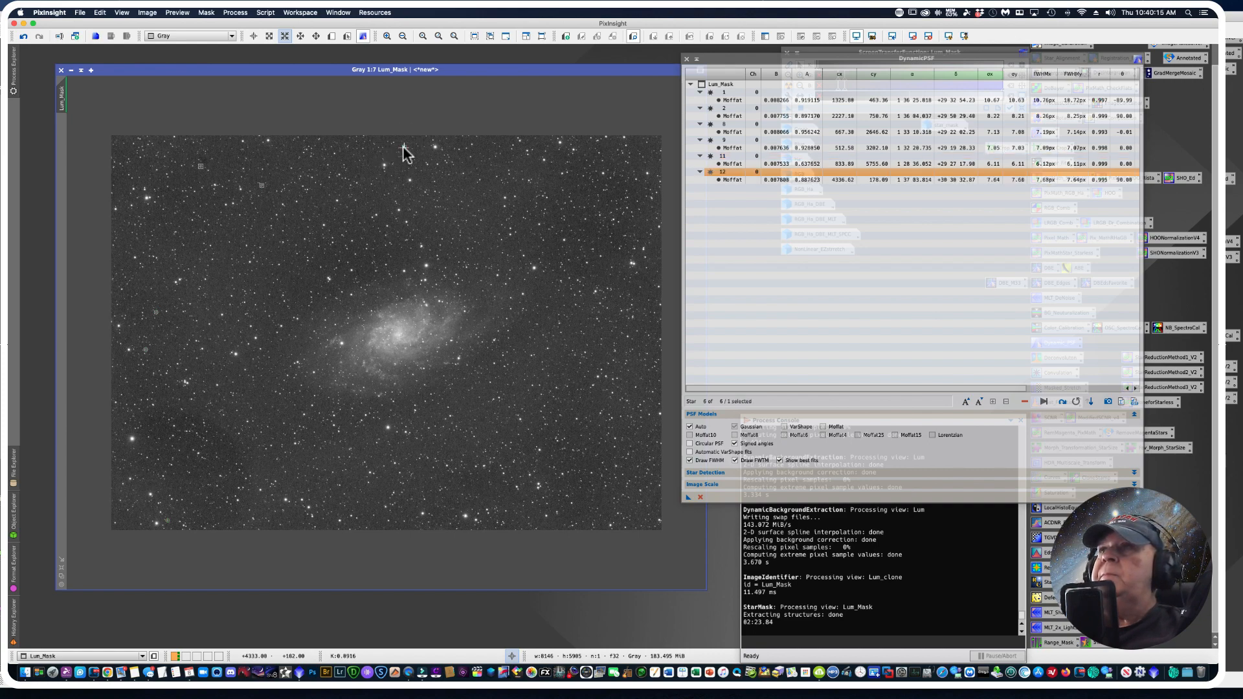
left_click(408, 180)
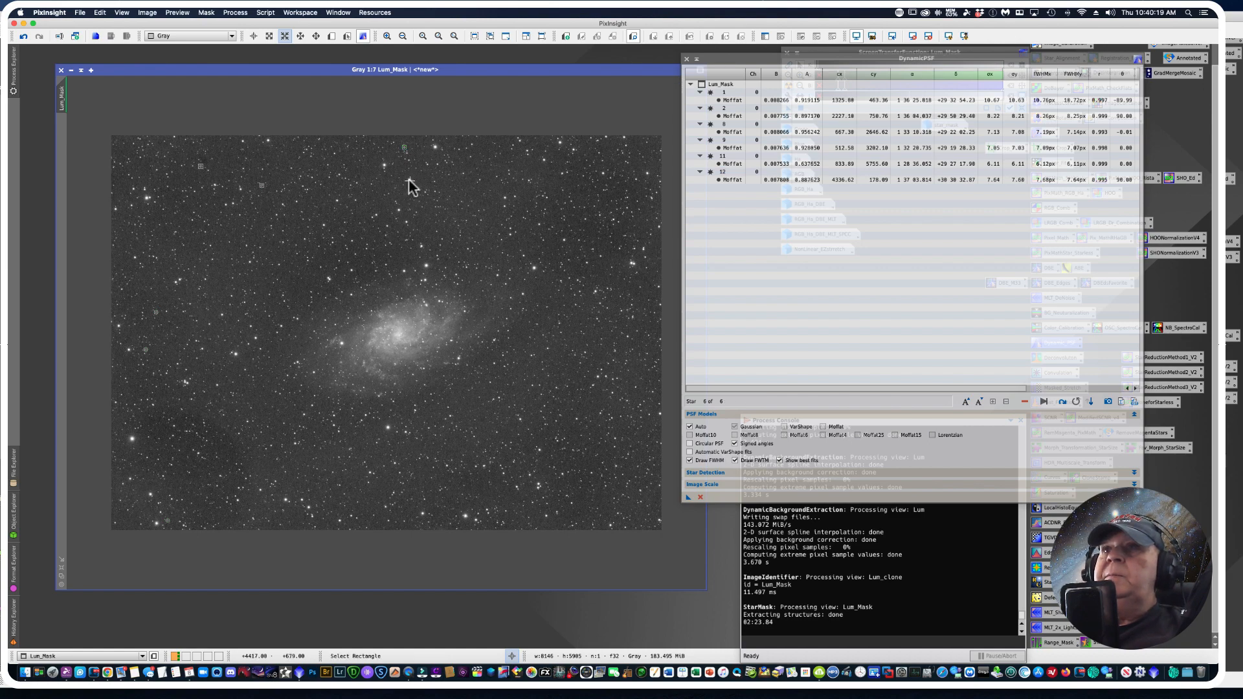
left_click(386, 224)
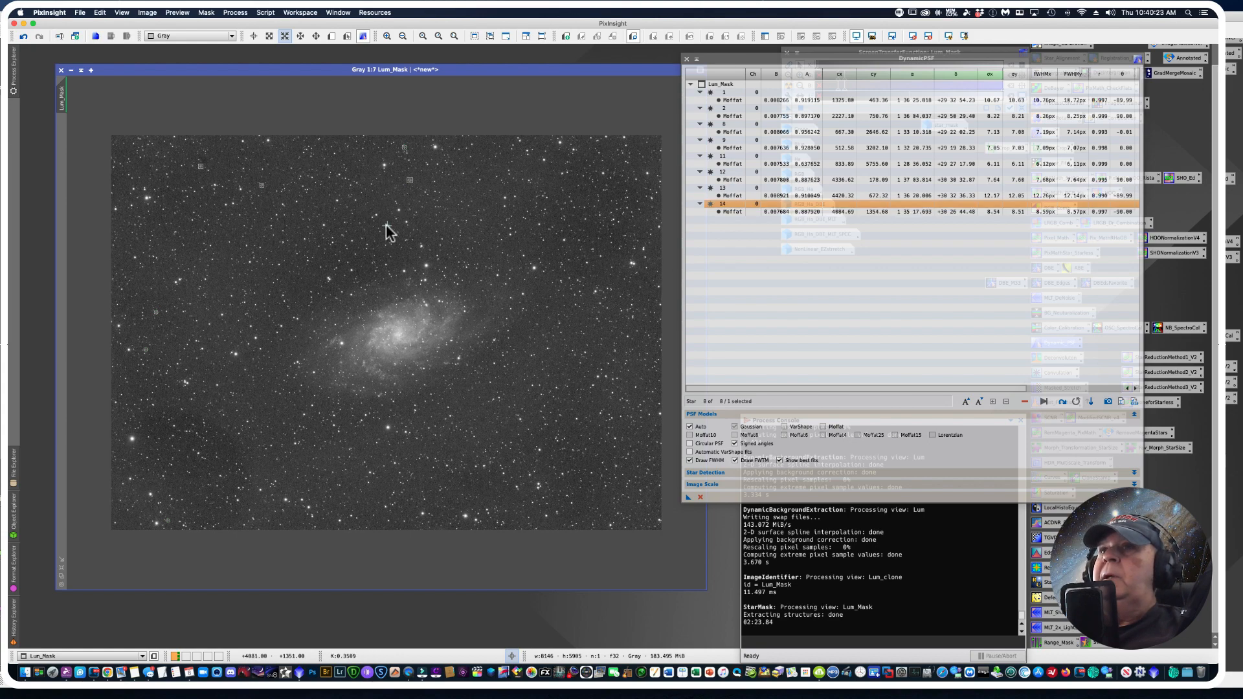
Step: Sample six more stars from the image's upper-right area down to the right of the galaxy
left_click(559, 141)
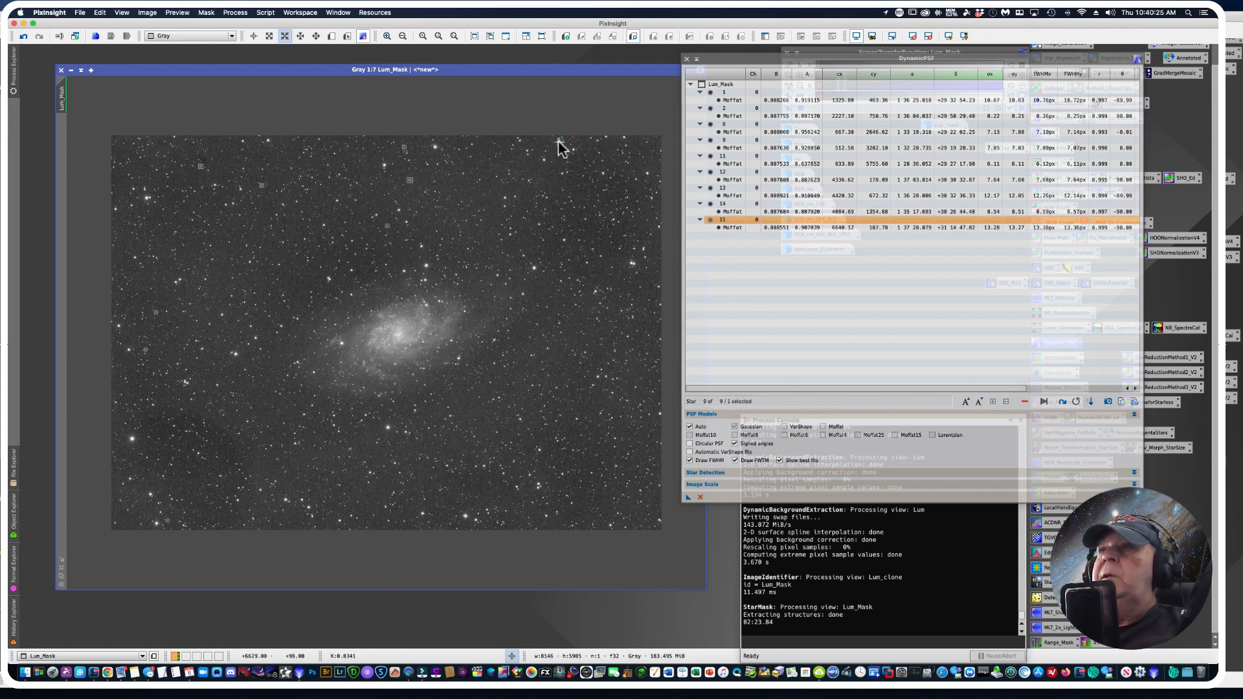
left_click(659, 151)
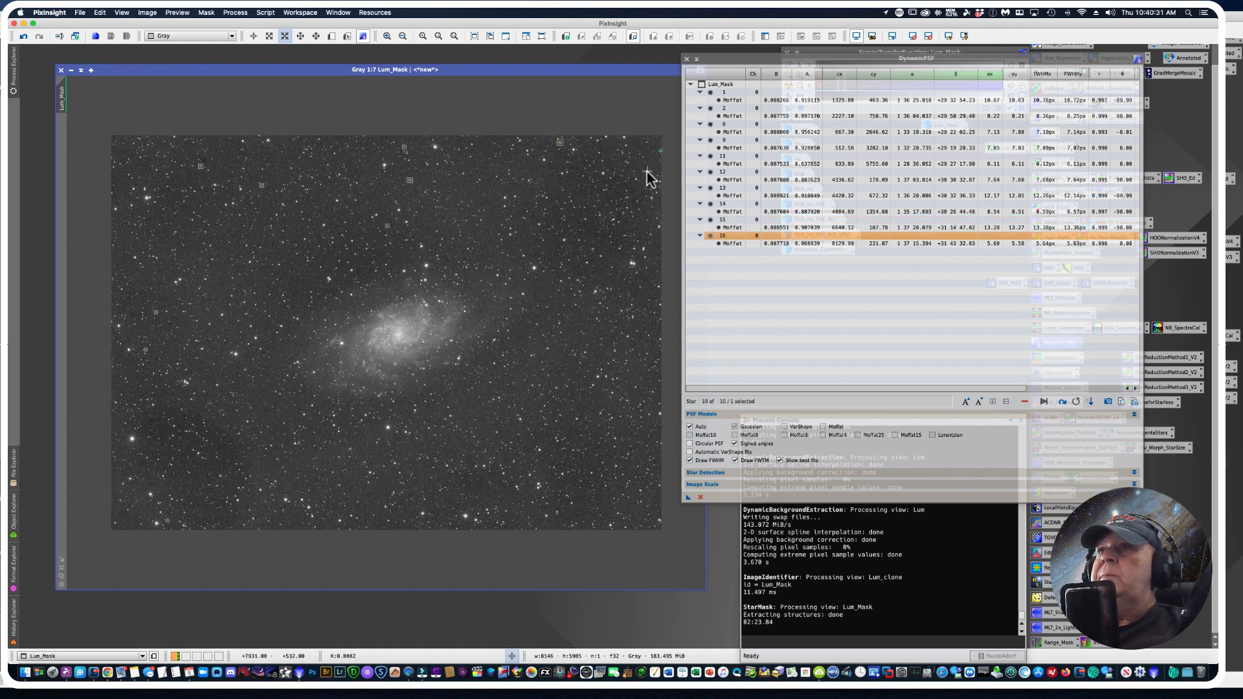
left_click(646, 171)
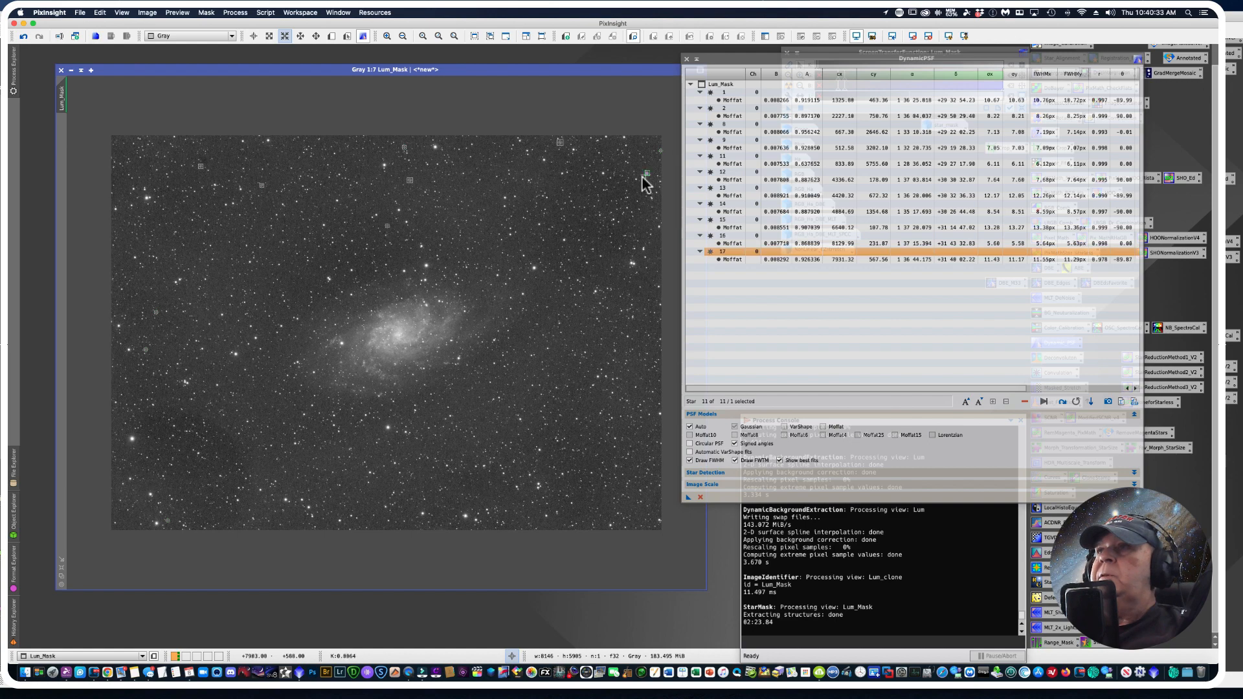
left_click(584, 217)
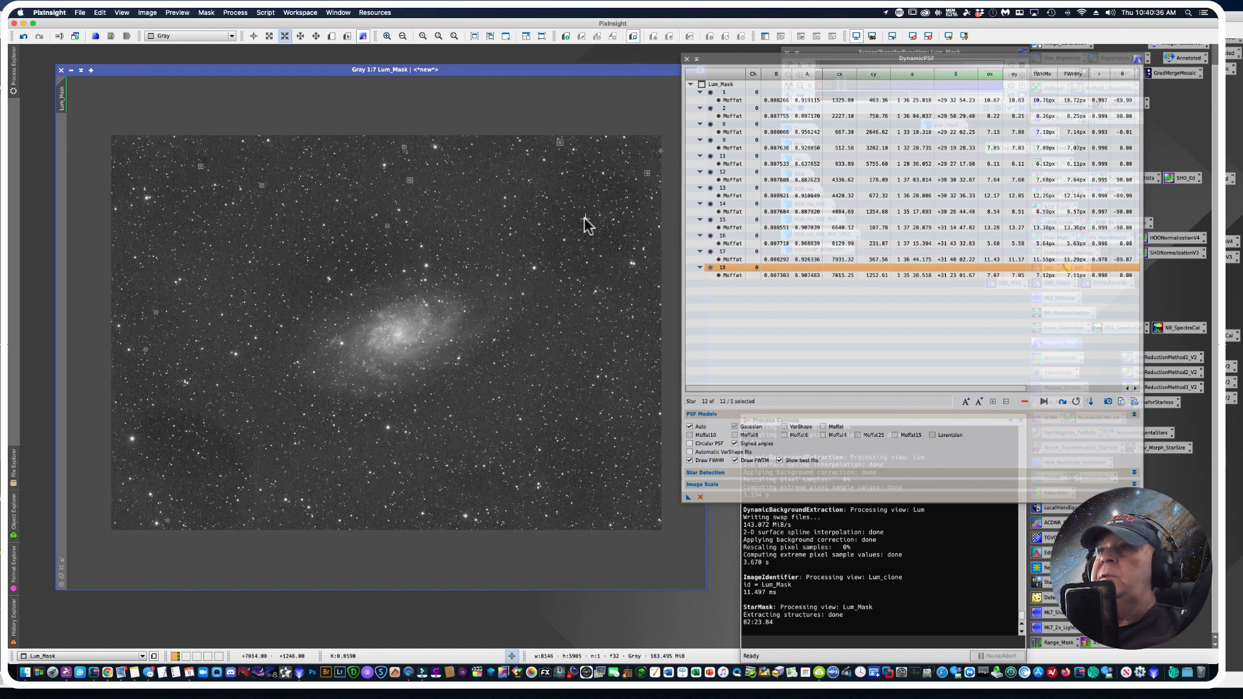
left_click(533, 267)
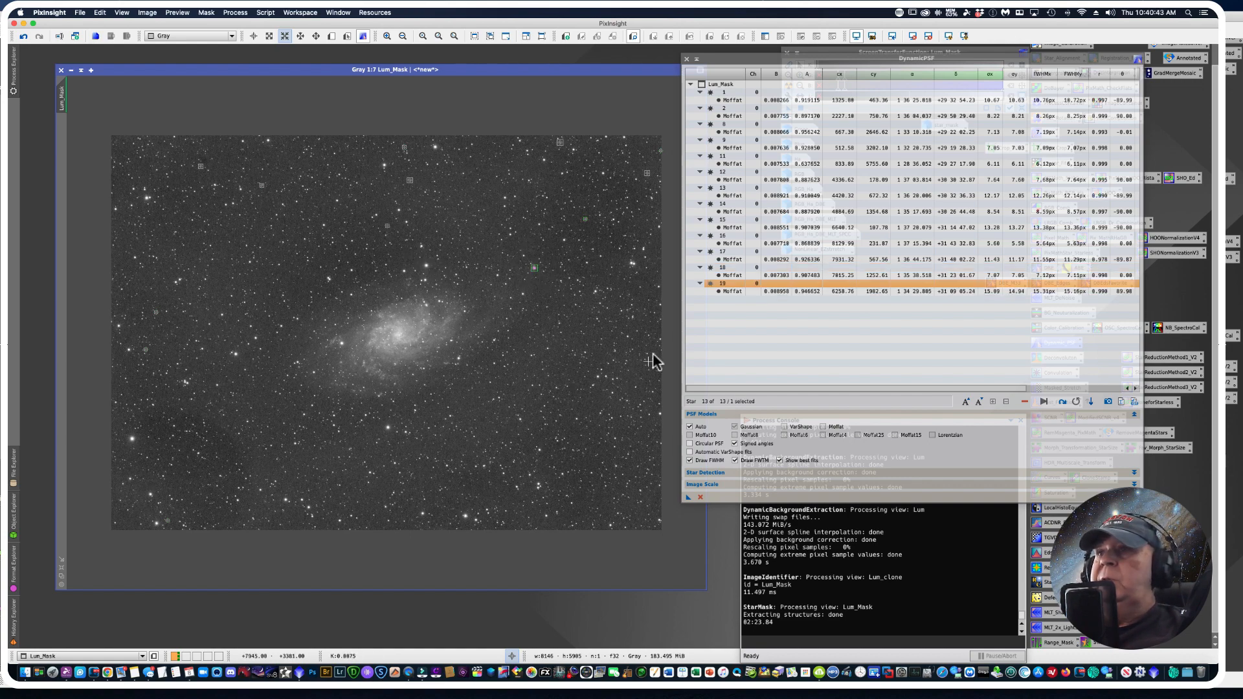
left_click(627, 336)
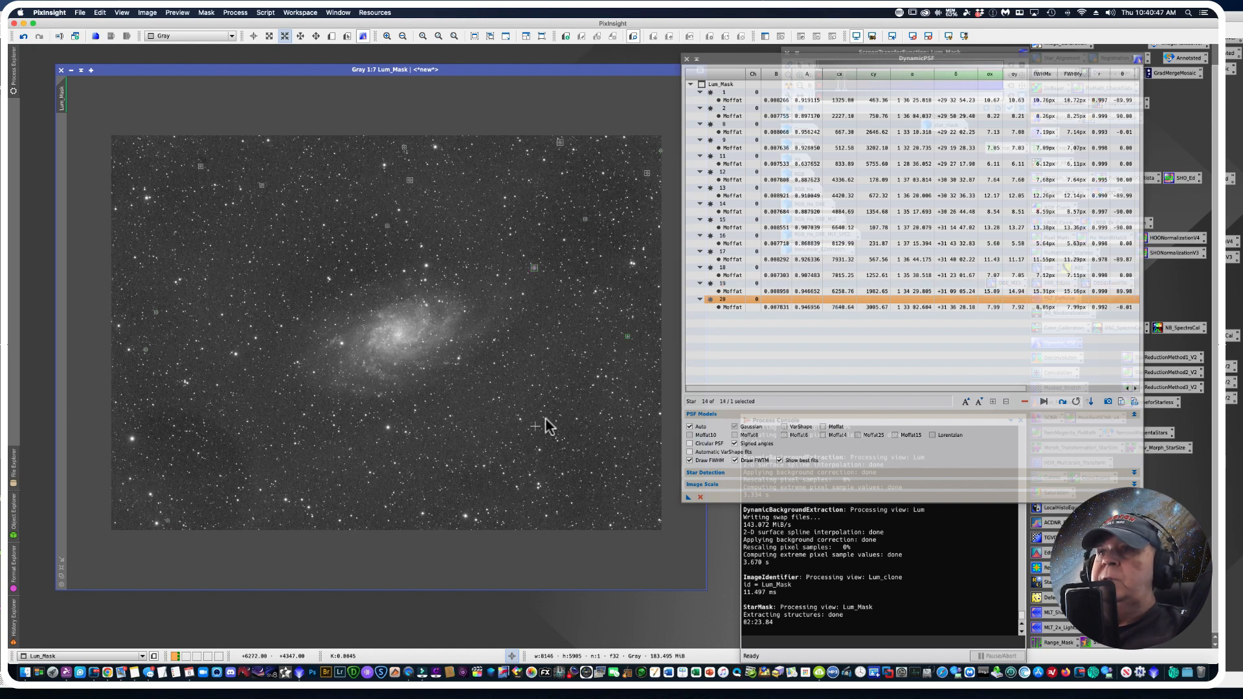
Step: Delete the last star fit, sample two stars near the image's right edge and one to the galaxy's lower right, discarding the unsuitable fit beside it
key("Delete")
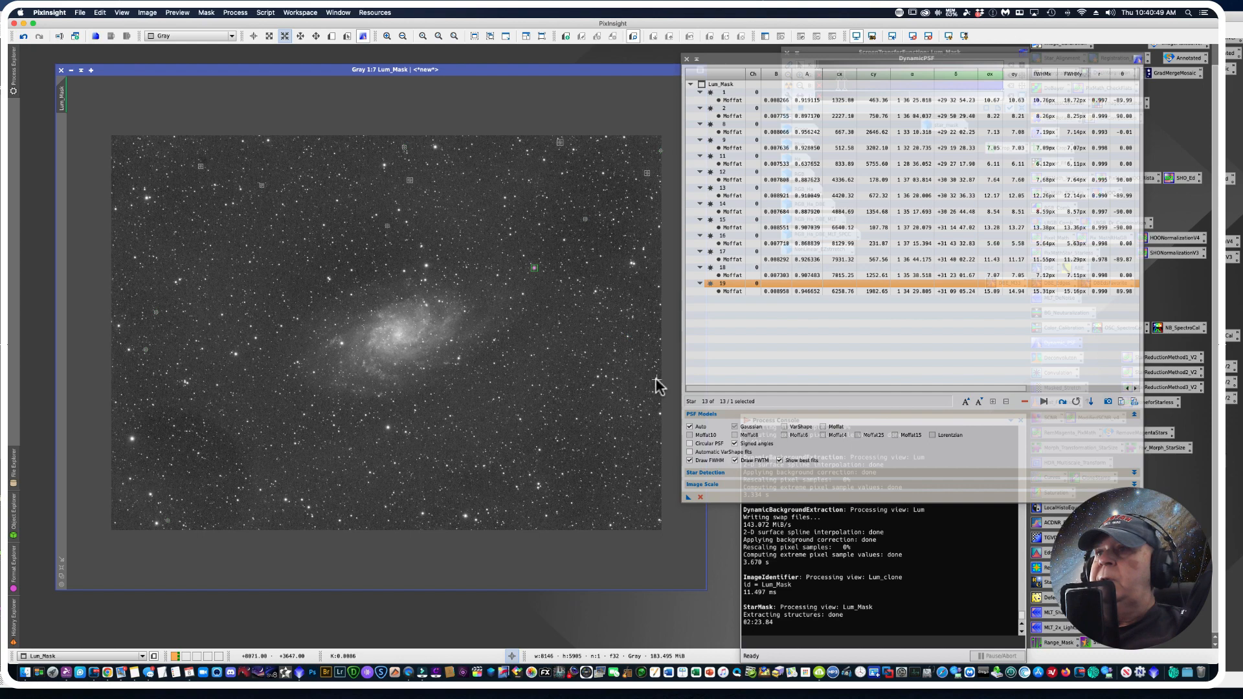
left_click(658, 381)
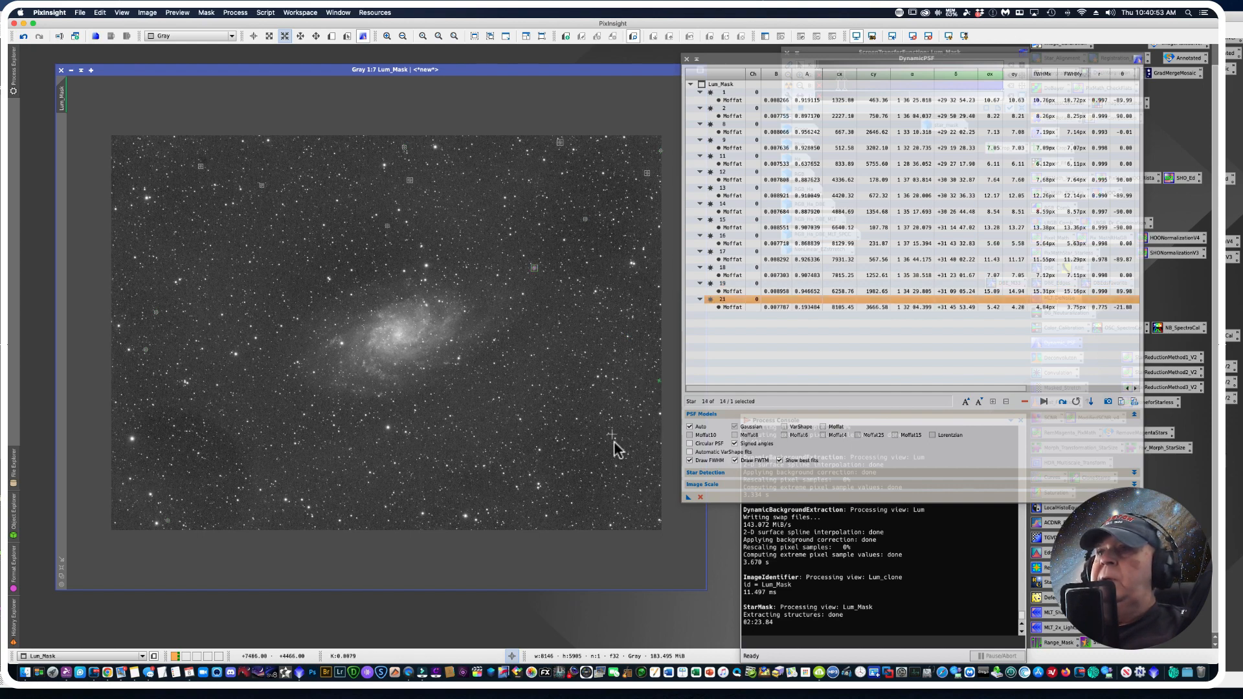
left_click(659, 410)
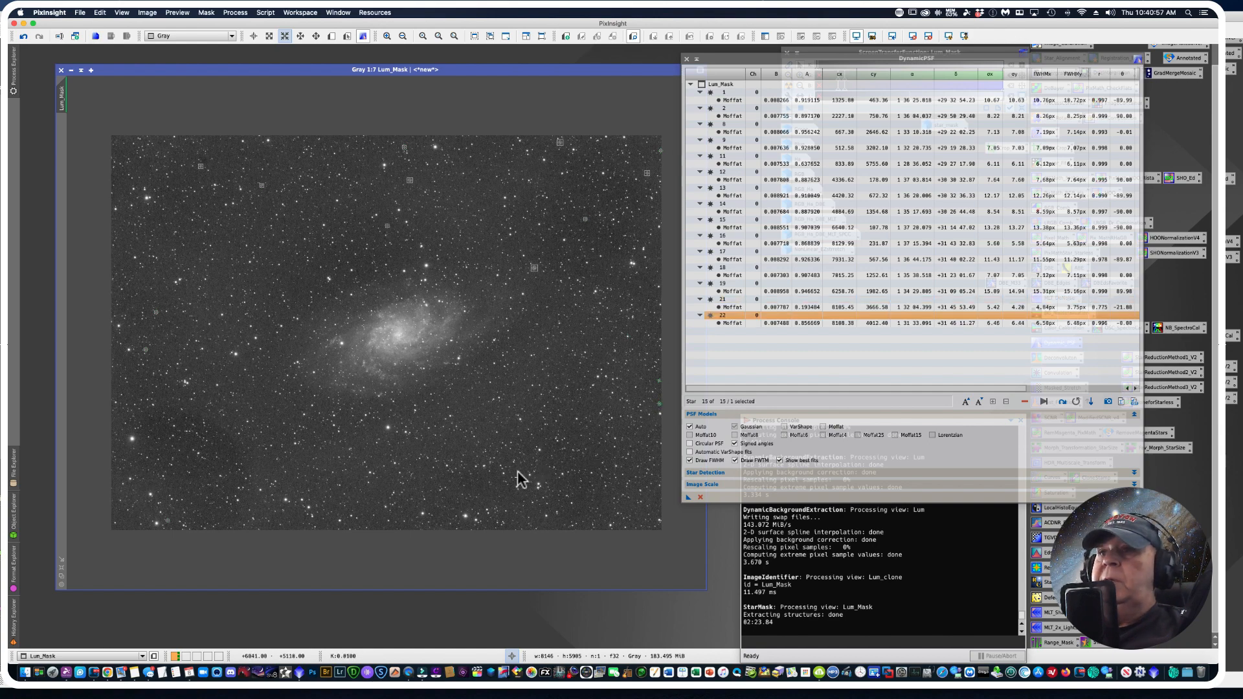
left_click(538, 448)
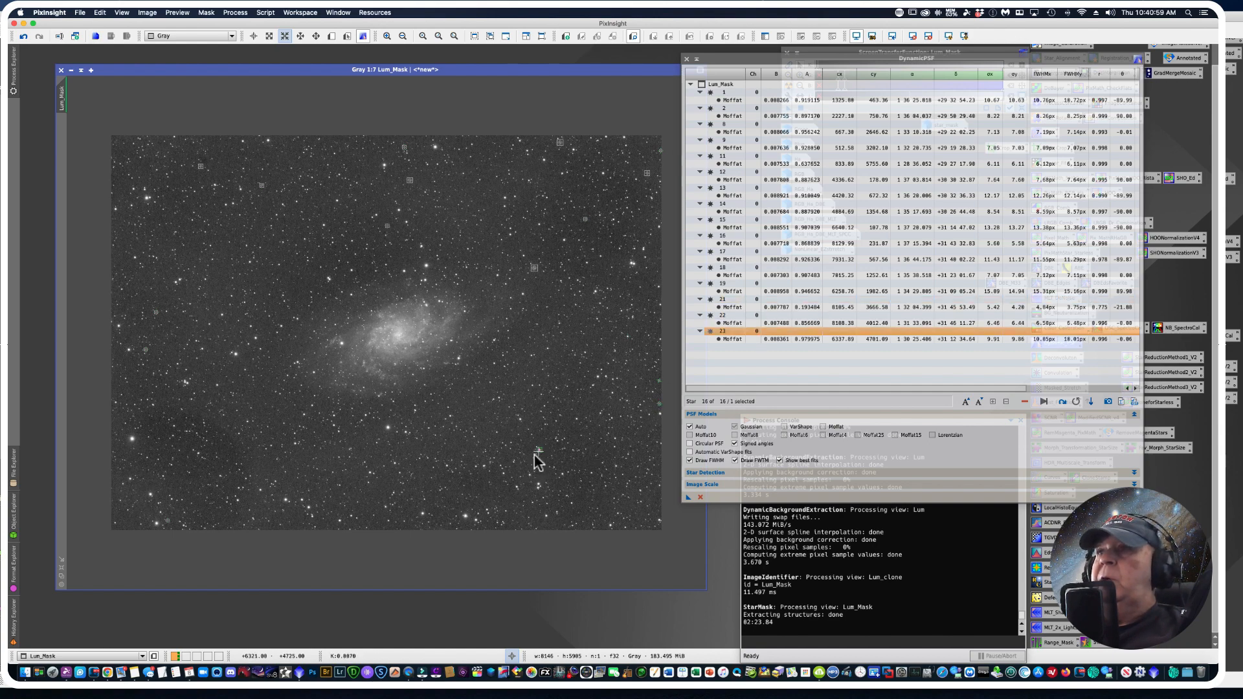
key("Delete")
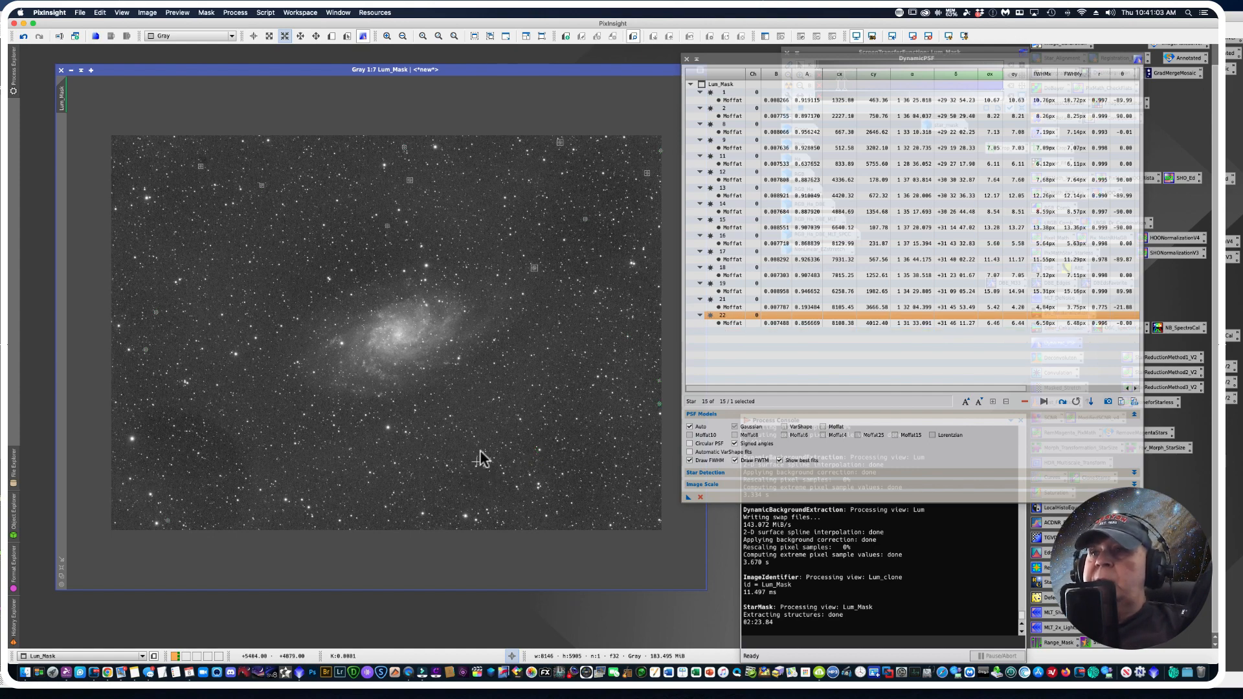
left_click(485, 453)
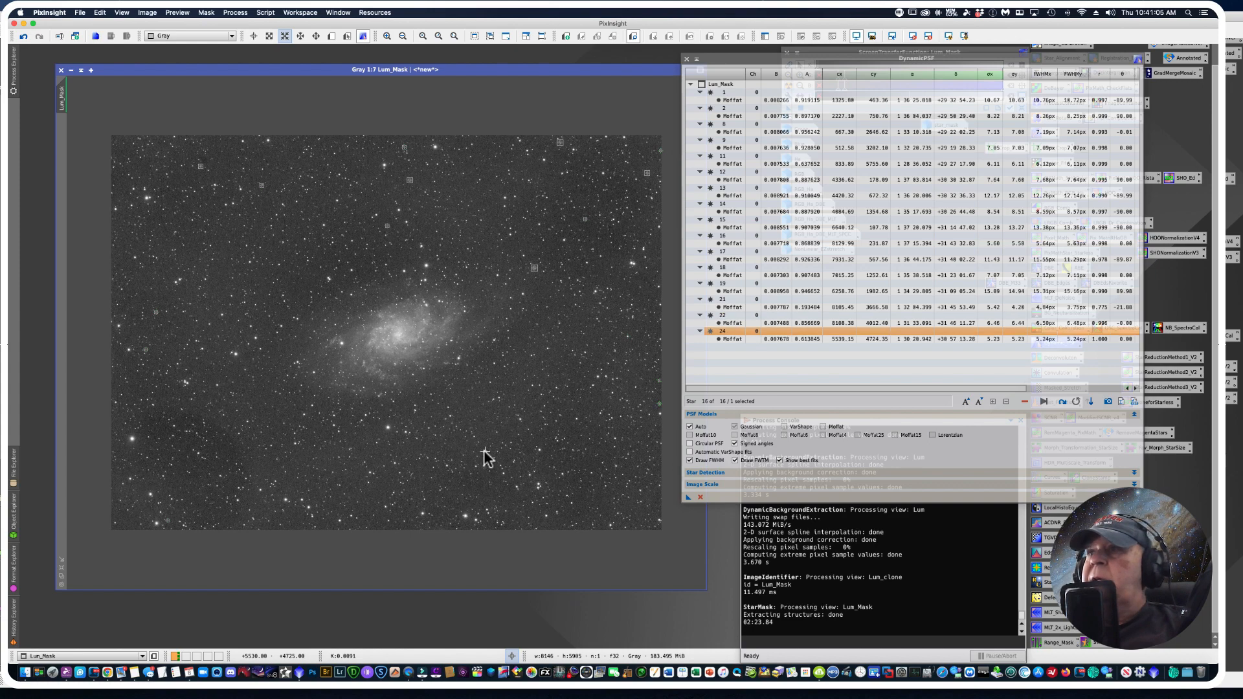
Step: Try sampling more candidate stars right of the galaxy, along the image's bottom and up its right side, and delete each fit
left_click(529, 355)
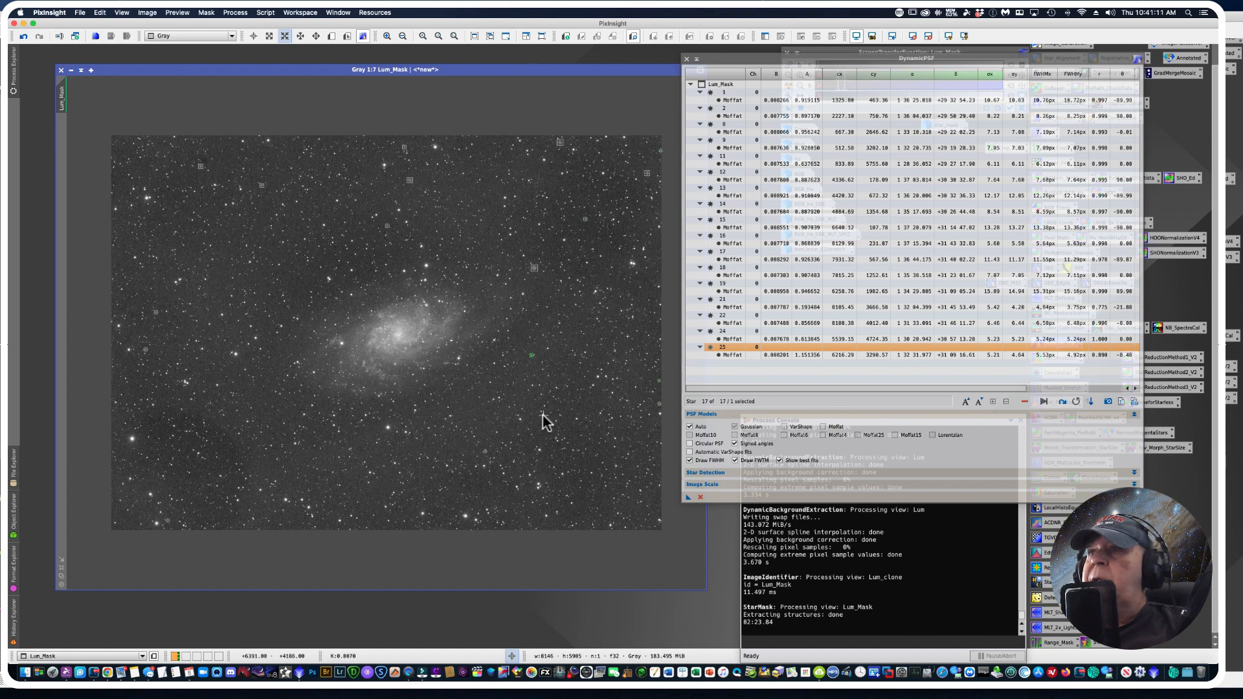
key("Delete")
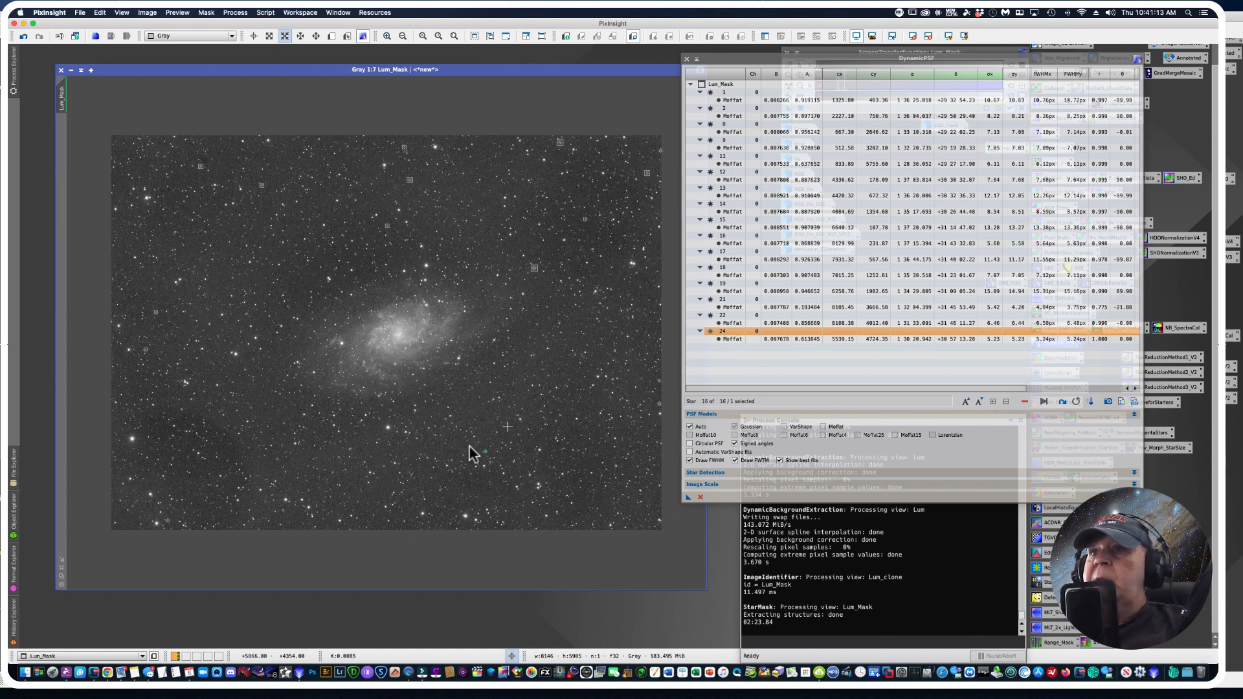
left_click(385, 507)
key("Delete")
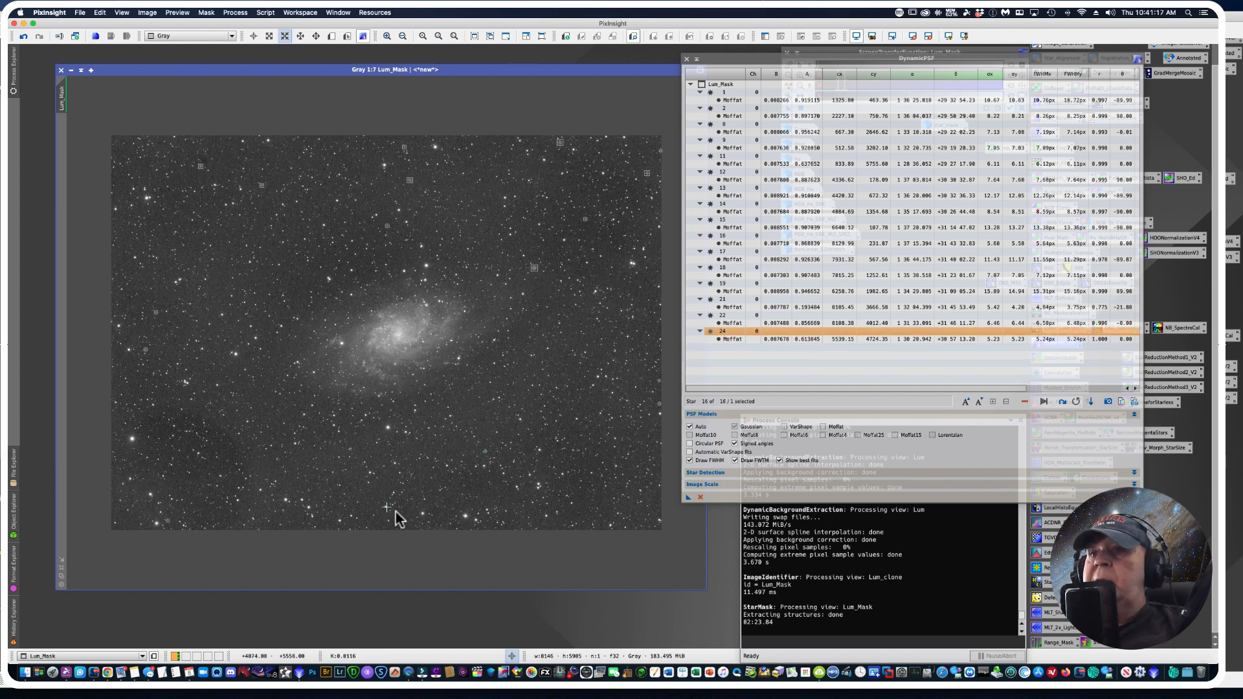
left_click(450, 522)
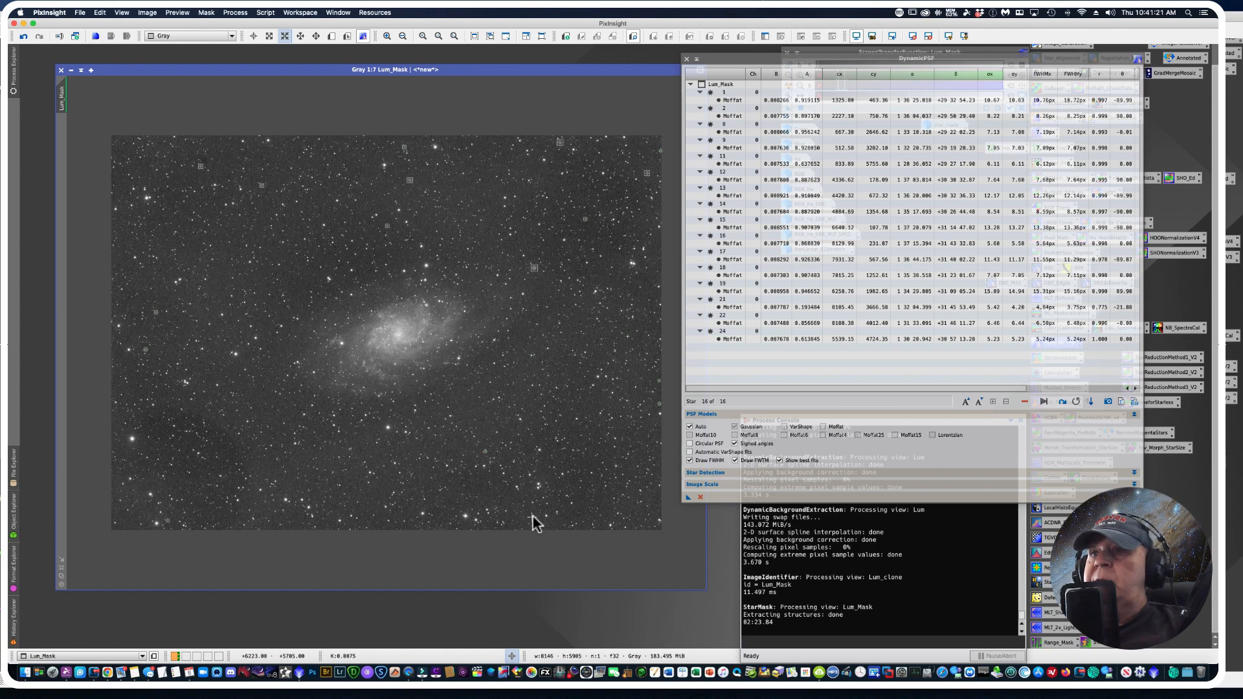
left_click(555, 515)
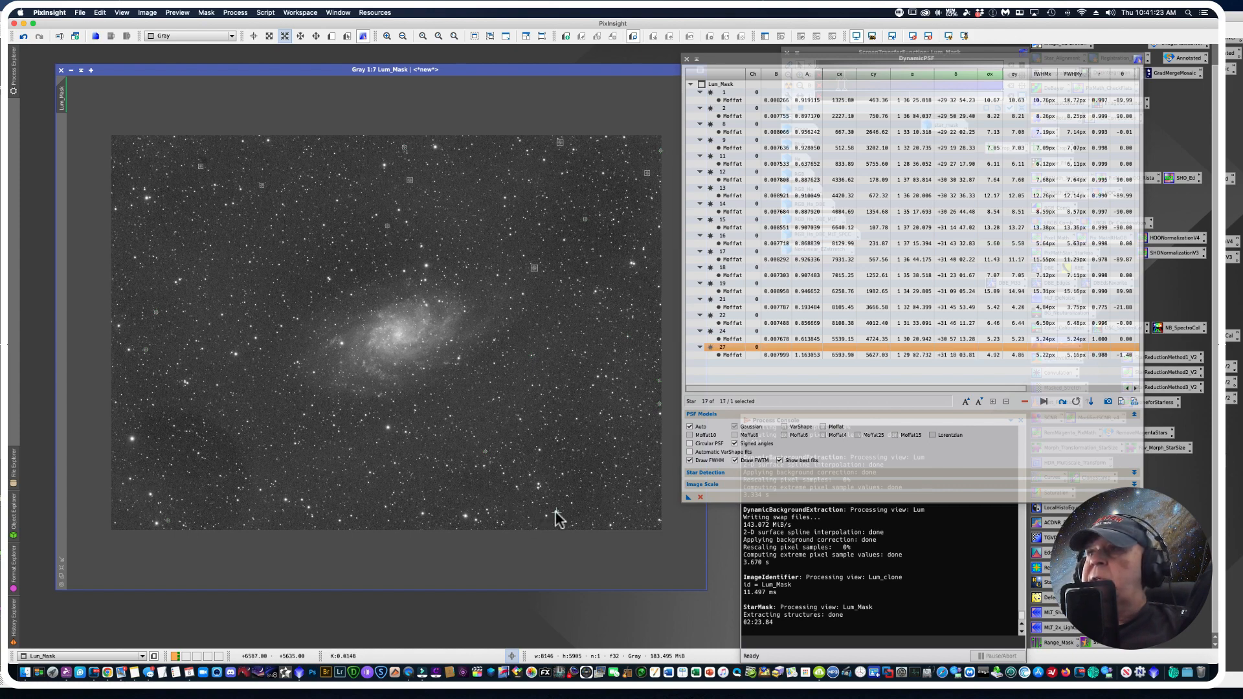
key("Delete")
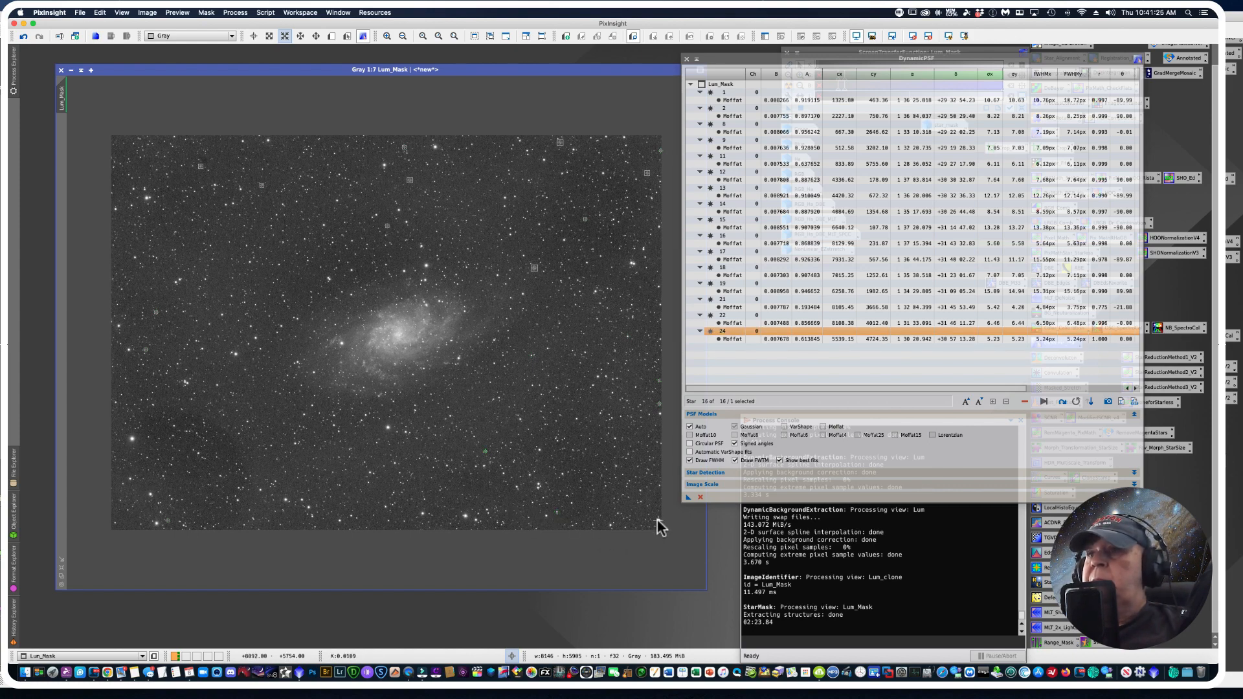
left_click(642, 496)
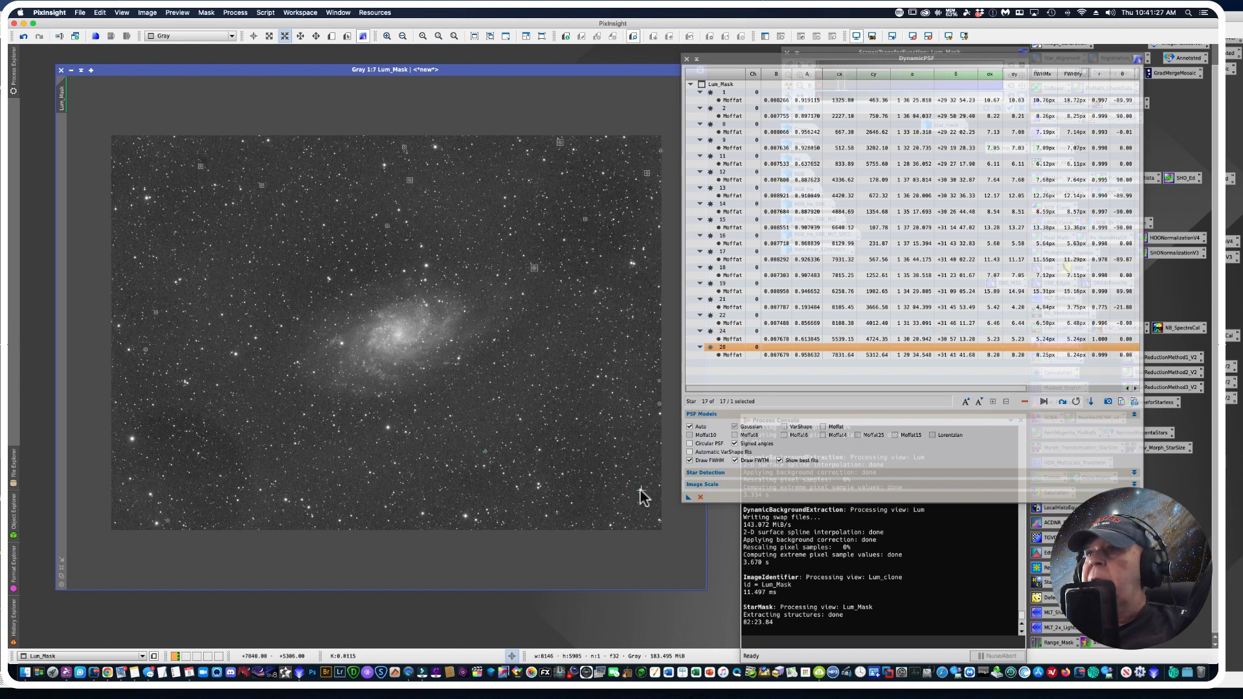
key("Delete")
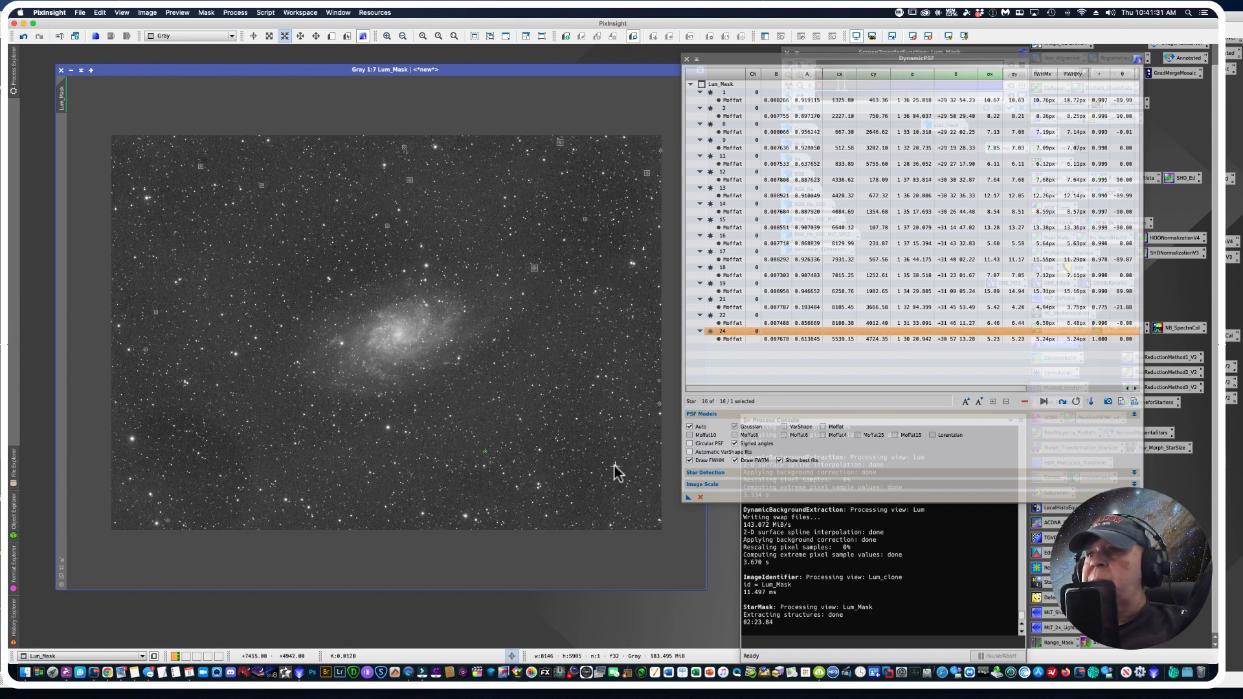
left_click(614, 464)
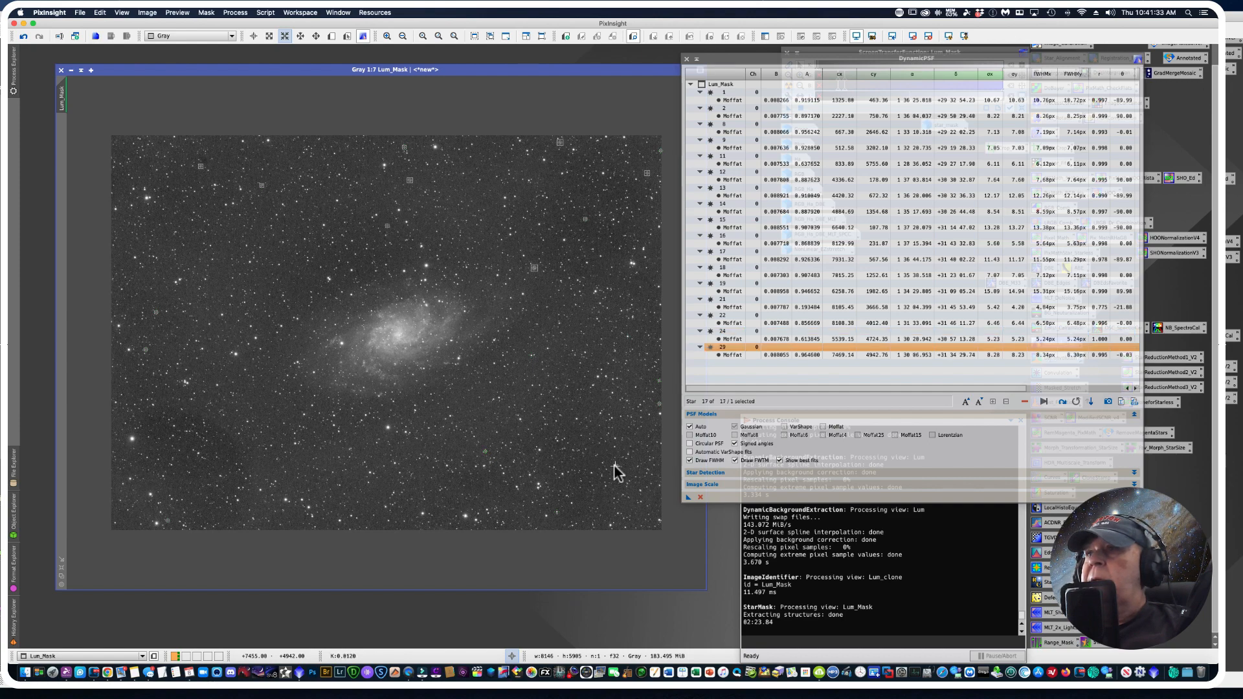
key("Delete")
left_click(651, 390)
key("Delete")
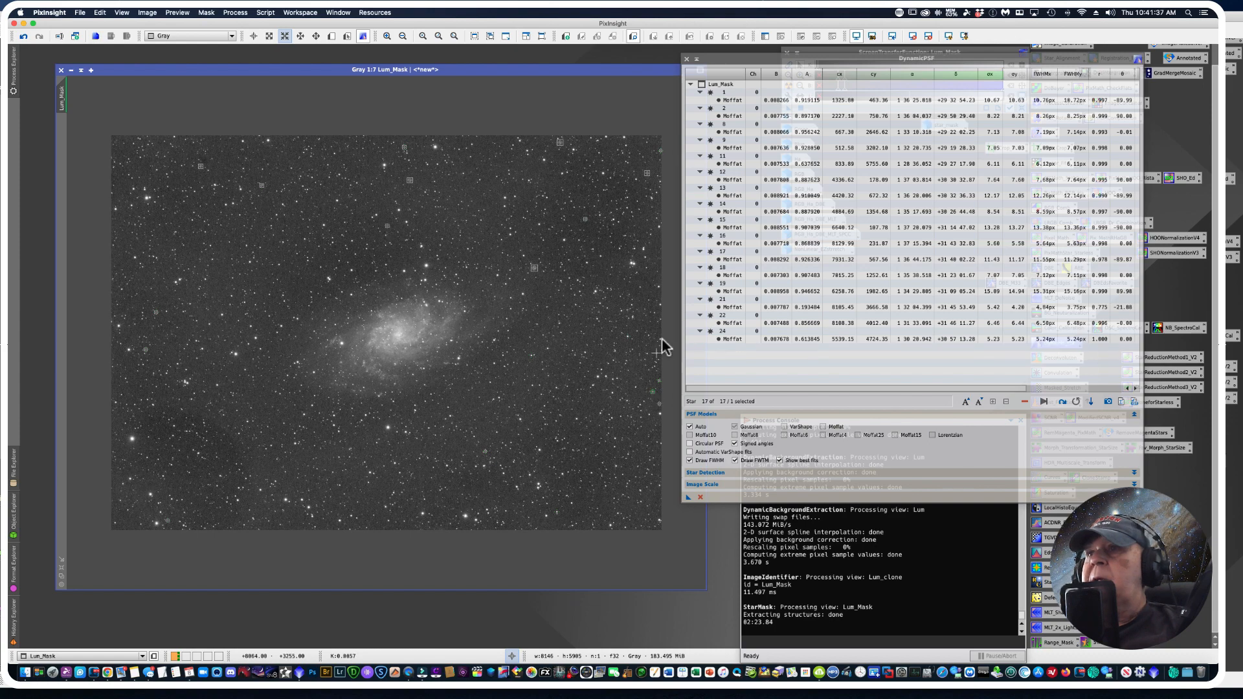
Step: Sample three stars between the galaxy's right side and the image's right edge
left_click(548, 375)
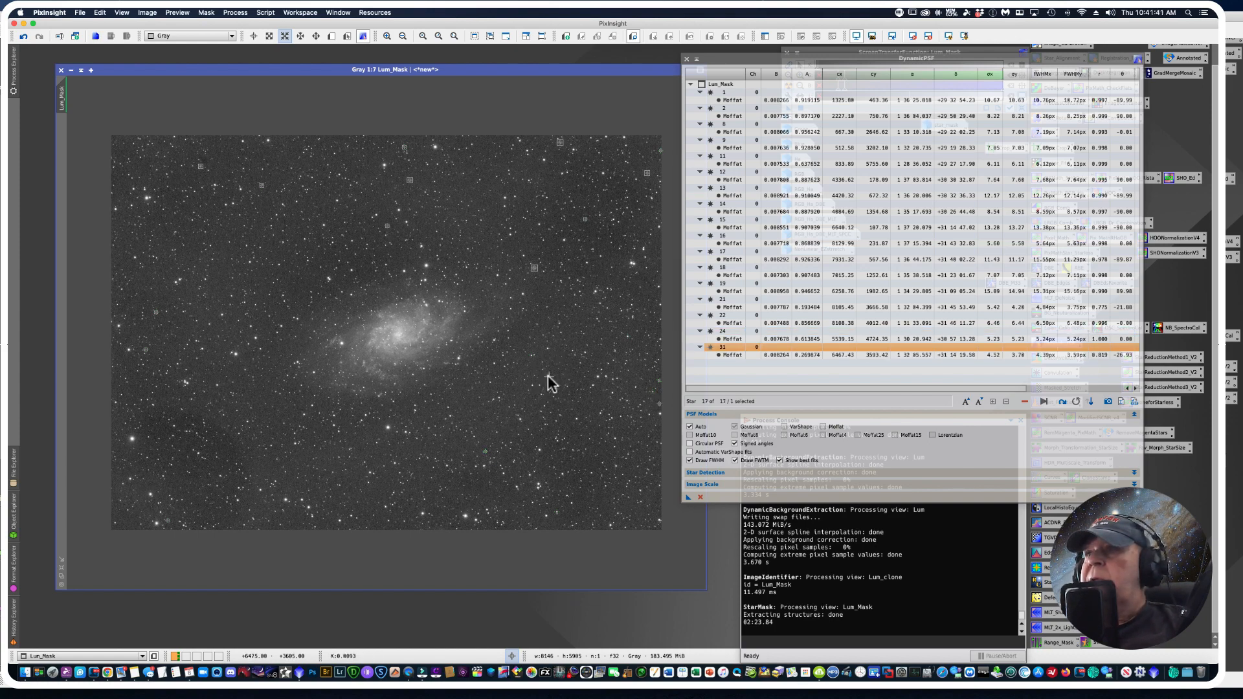
left_click(573, 348)
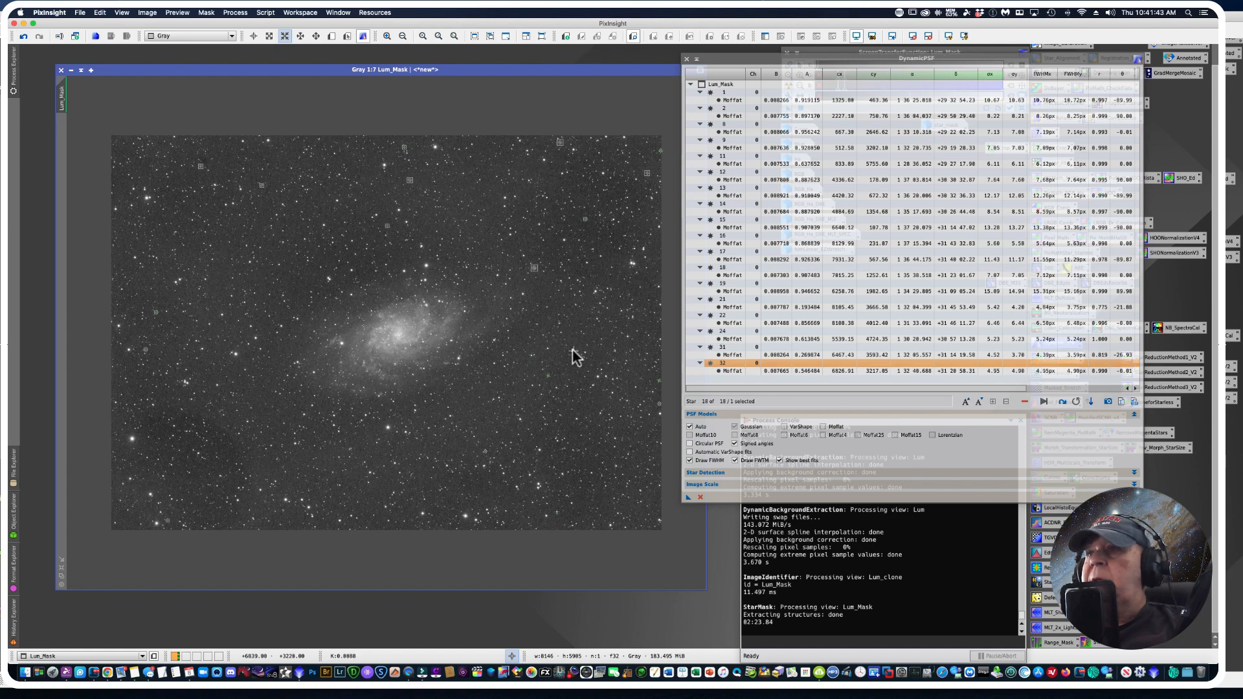
left_click(596, 319)
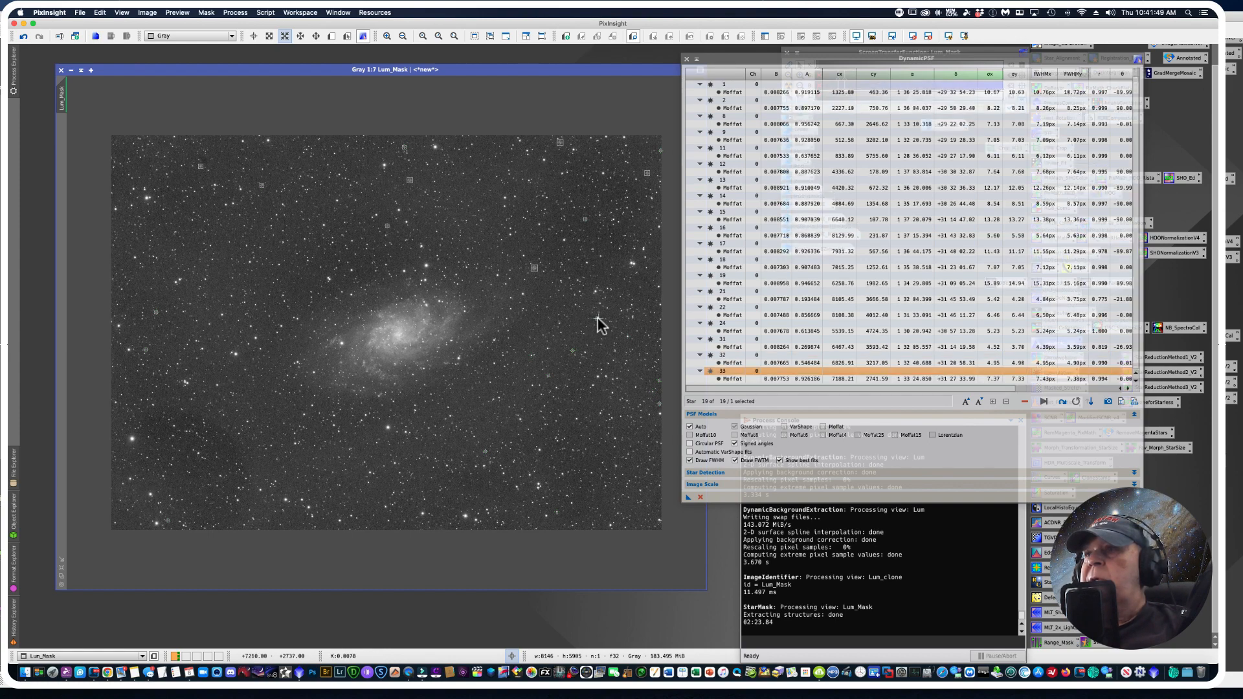
Step: Sample four stars below the galaxy: one lower left, one lower right, one directly beneath it, and one at the image's bottom edge
left_click(188, 473)
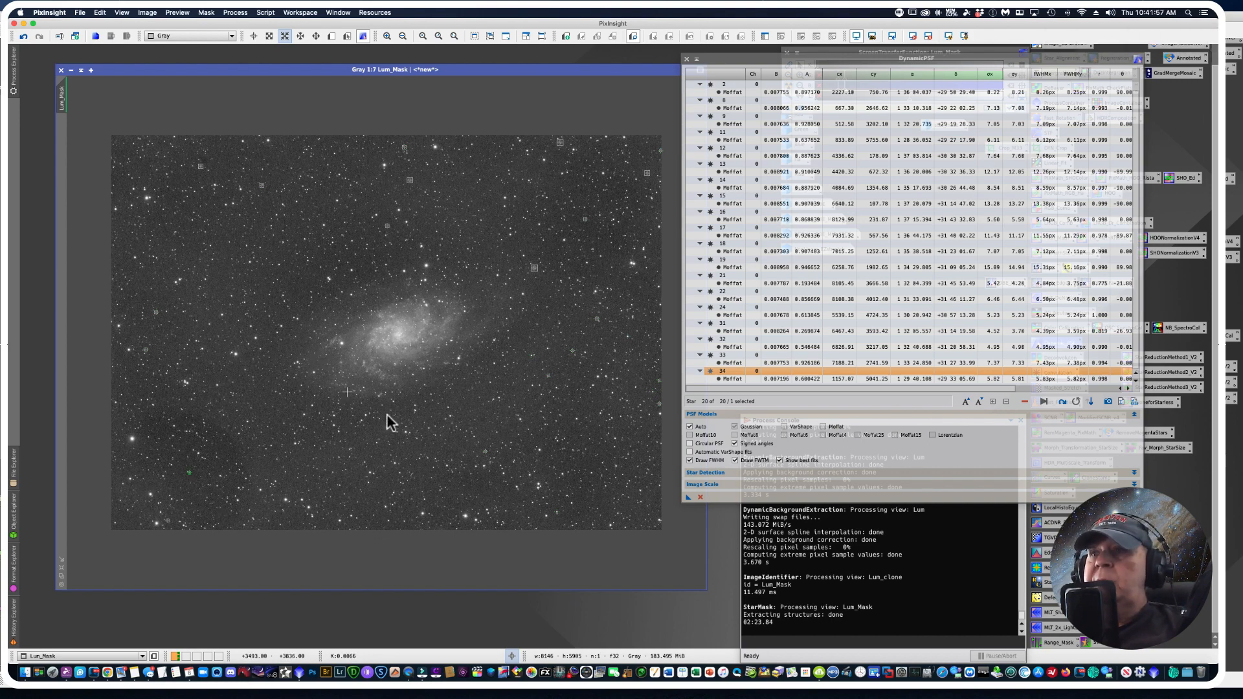
left_click(530, 434)
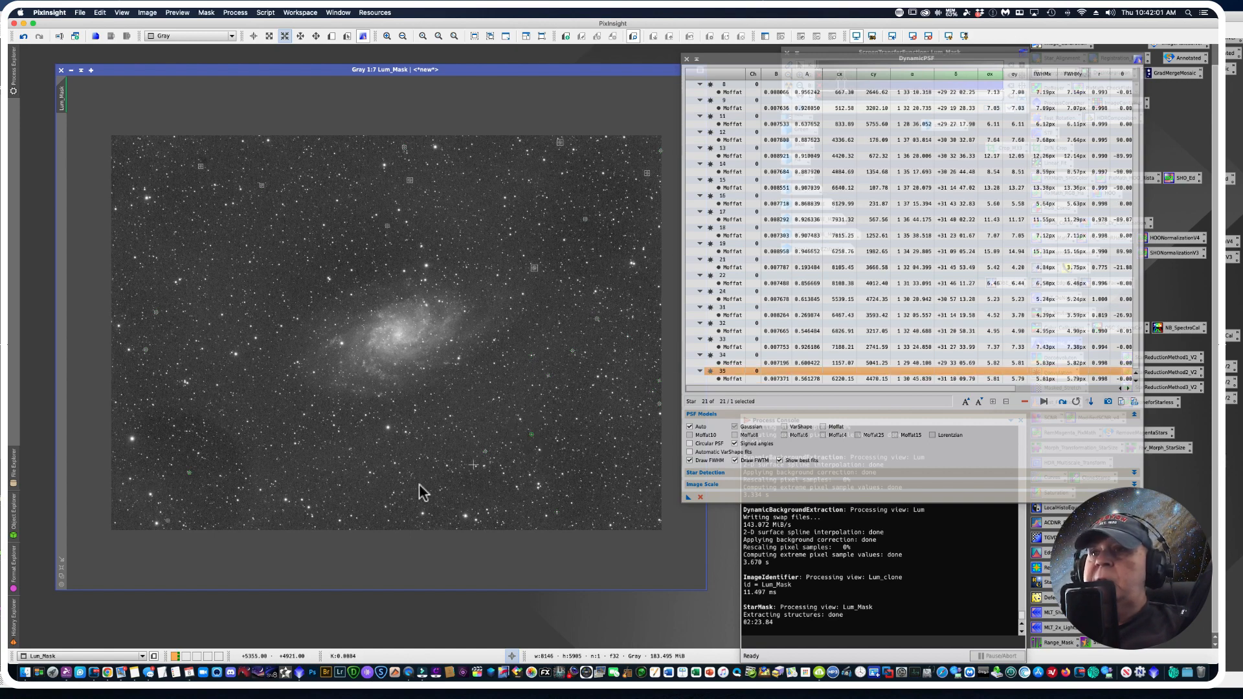
left_click(390, 452)
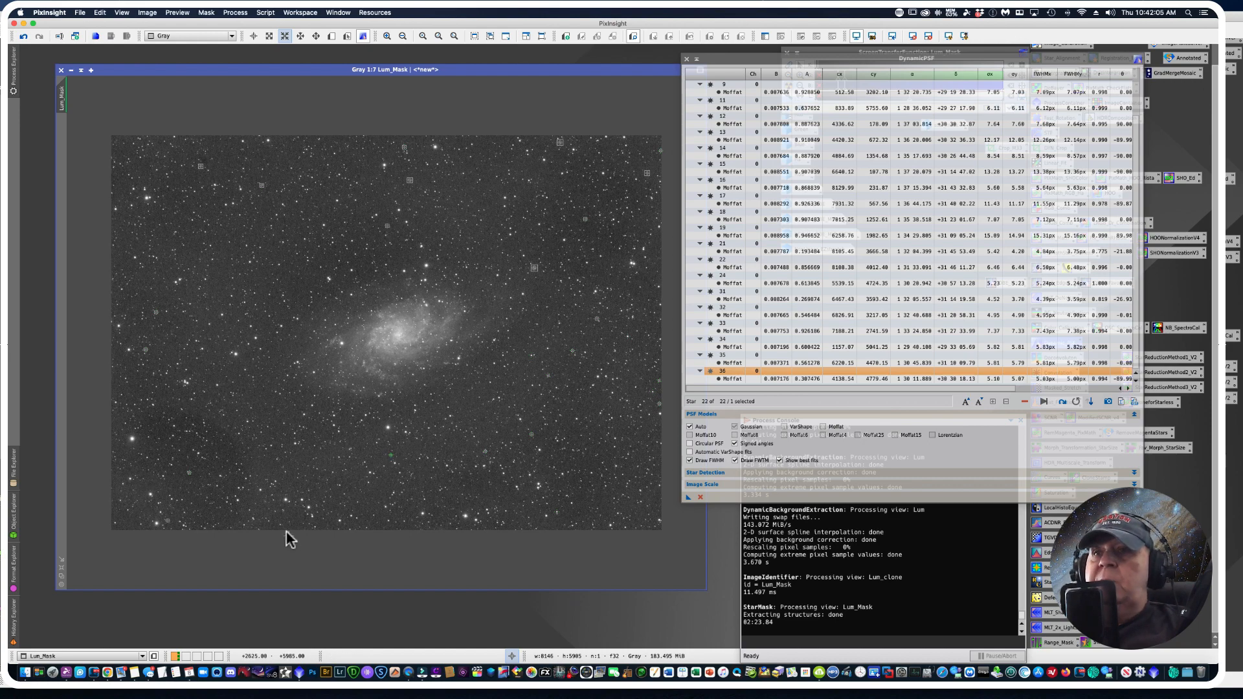
left_click(242, 524)
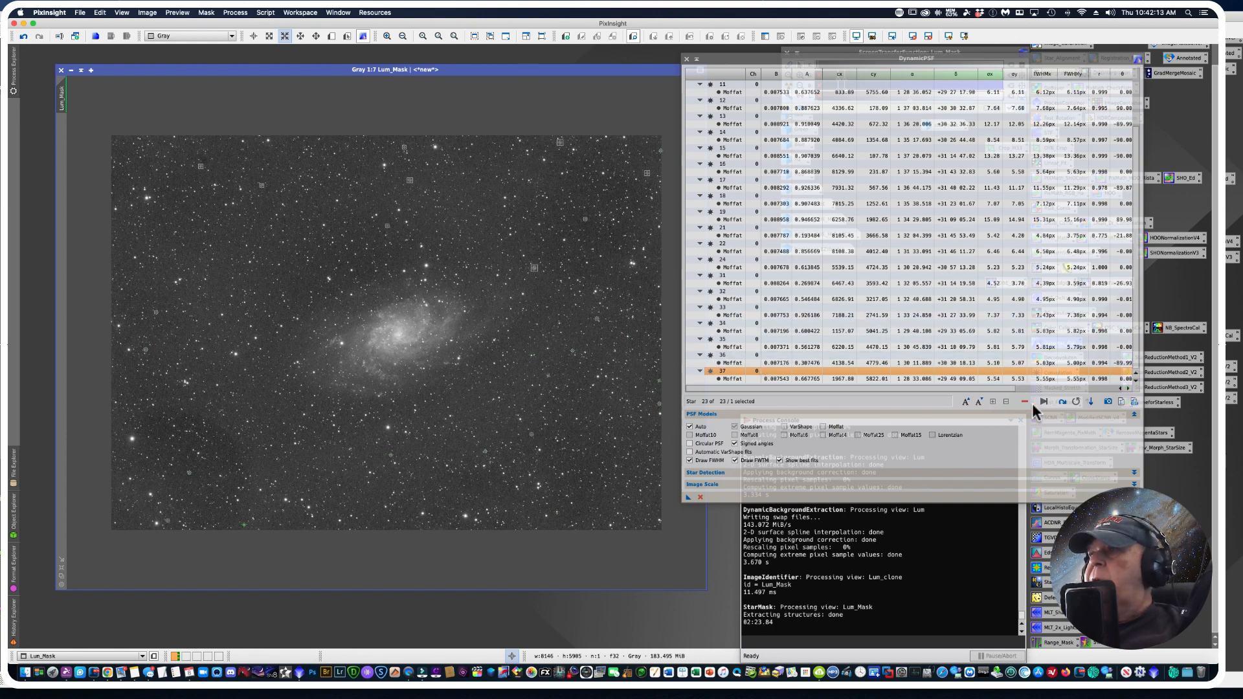
Step: Export the sampled stars as a synthetic PSF image and close the DynamicPSF session
left_click(1108, 402)
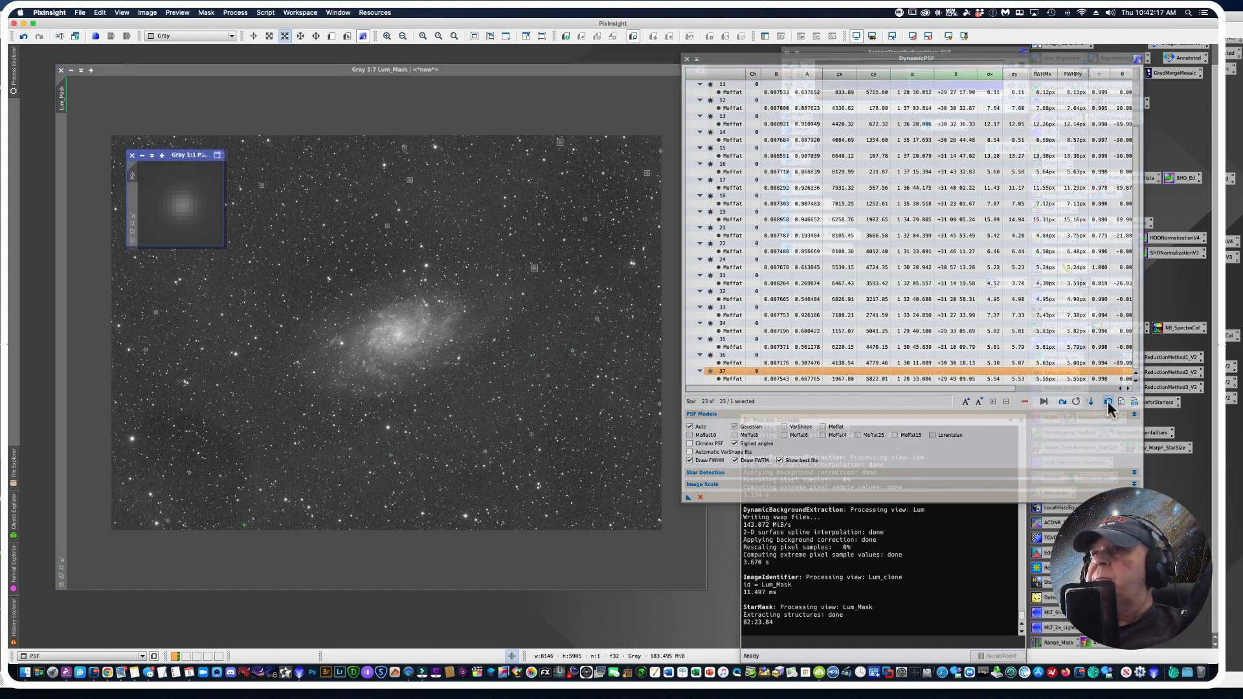
left_click(687, 60)
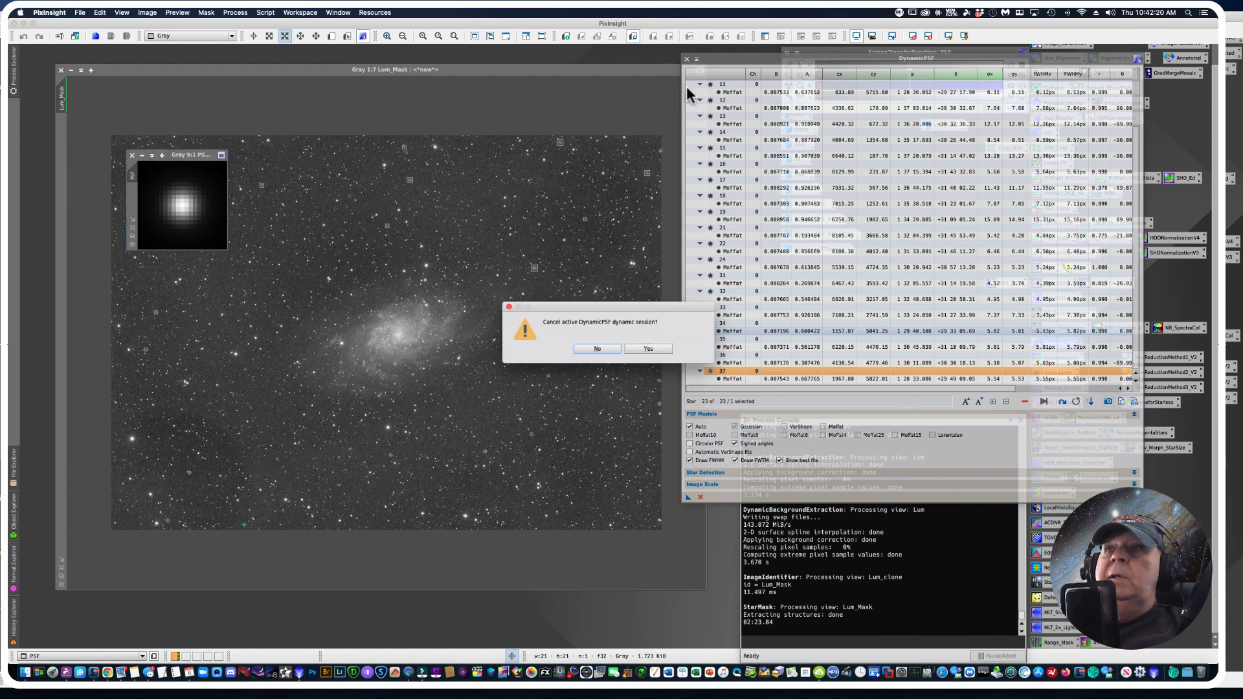
left_click(648, 349)
Step: Move the PSF image off Lum_Mask, minimize it, and place its icon below star_mask
left_click_drag(183, 162, 817, 279)
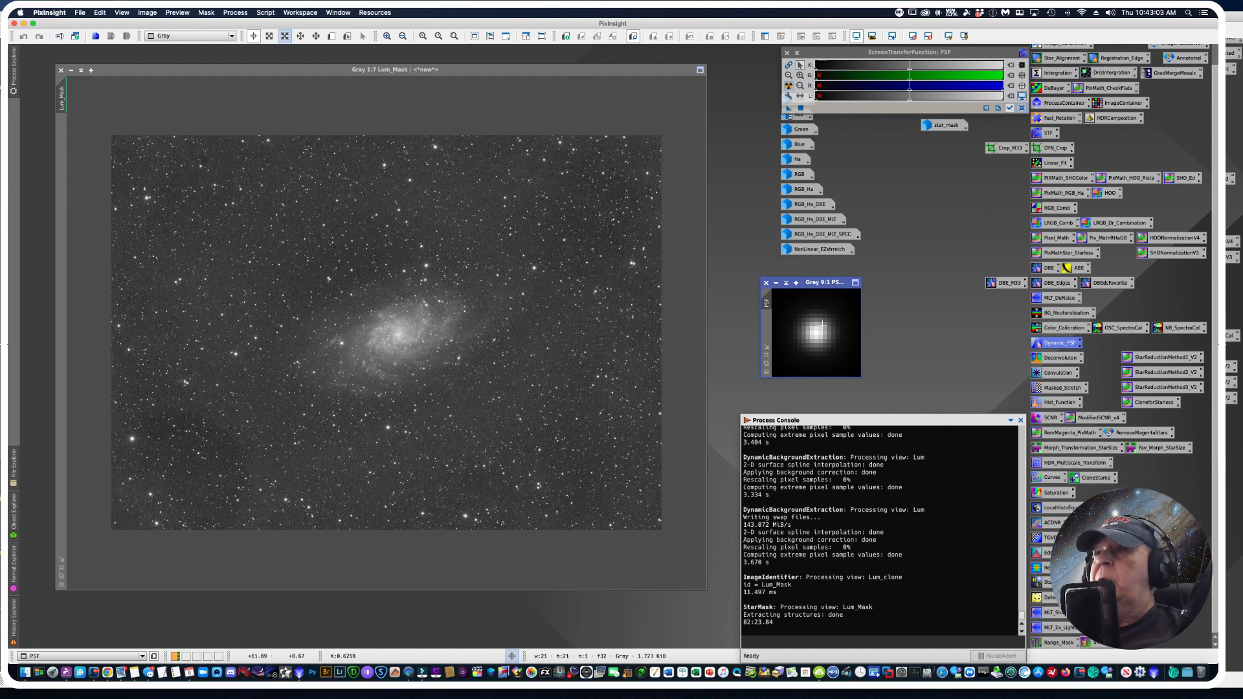
left_click(776, 283)
left_click_drag(822, 333, 938, 149)
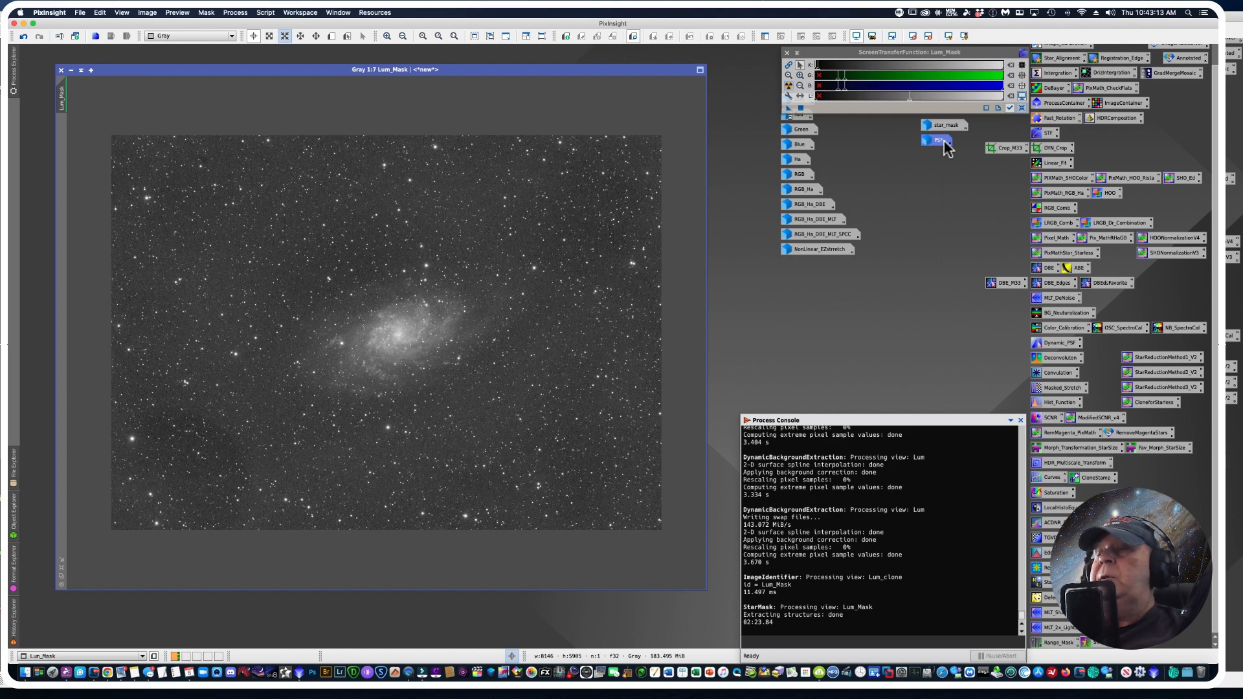
Step: Run the PSFImage script on Lum_Mask and evaluate its stars with the Moffat function
mouse_move(943, 145)
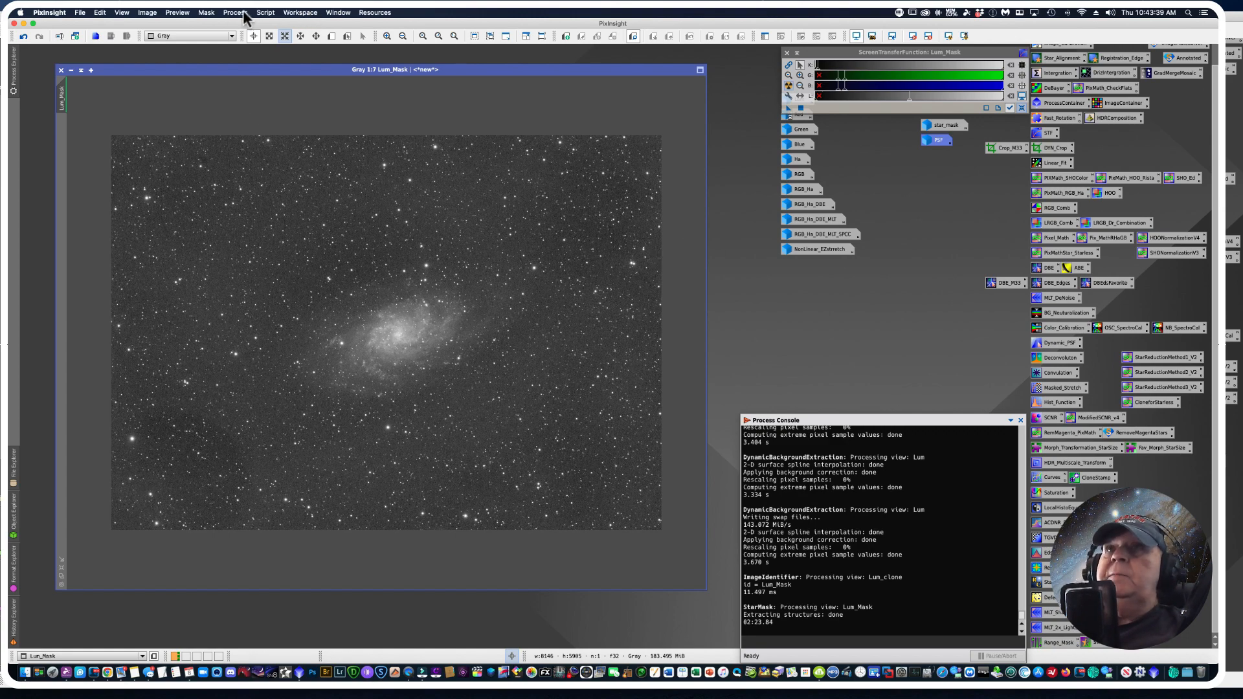
left_click(261, 13)
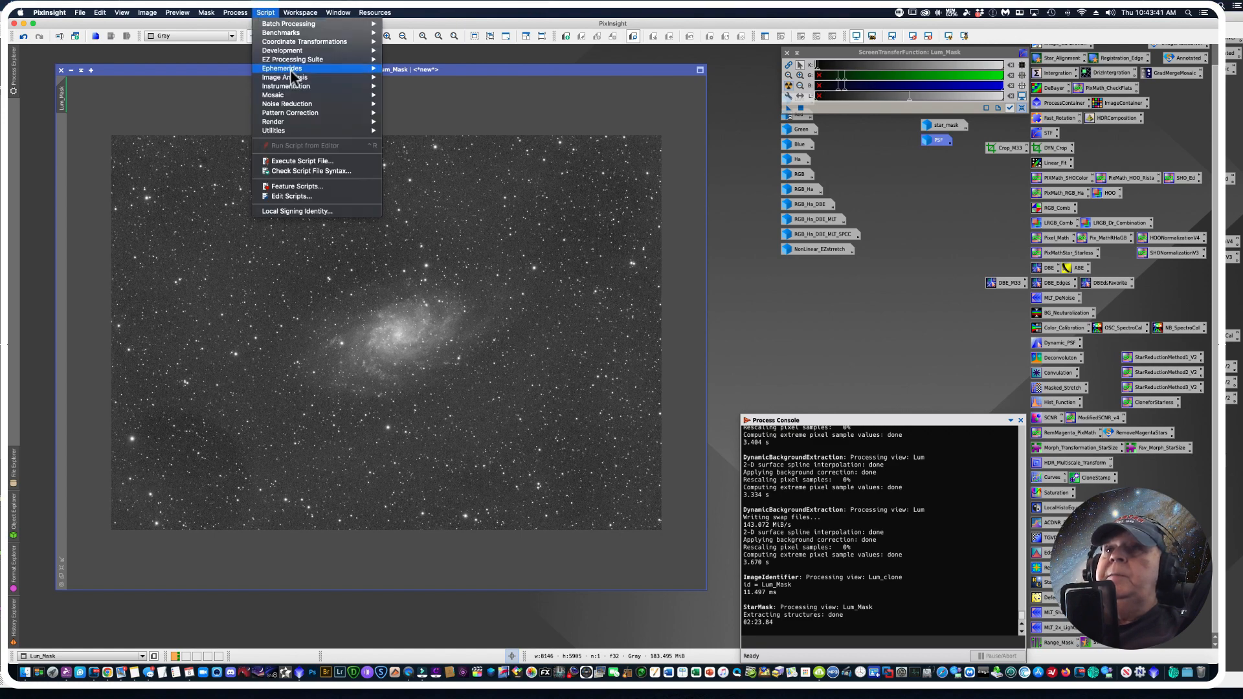
mouse_move(309, 123)
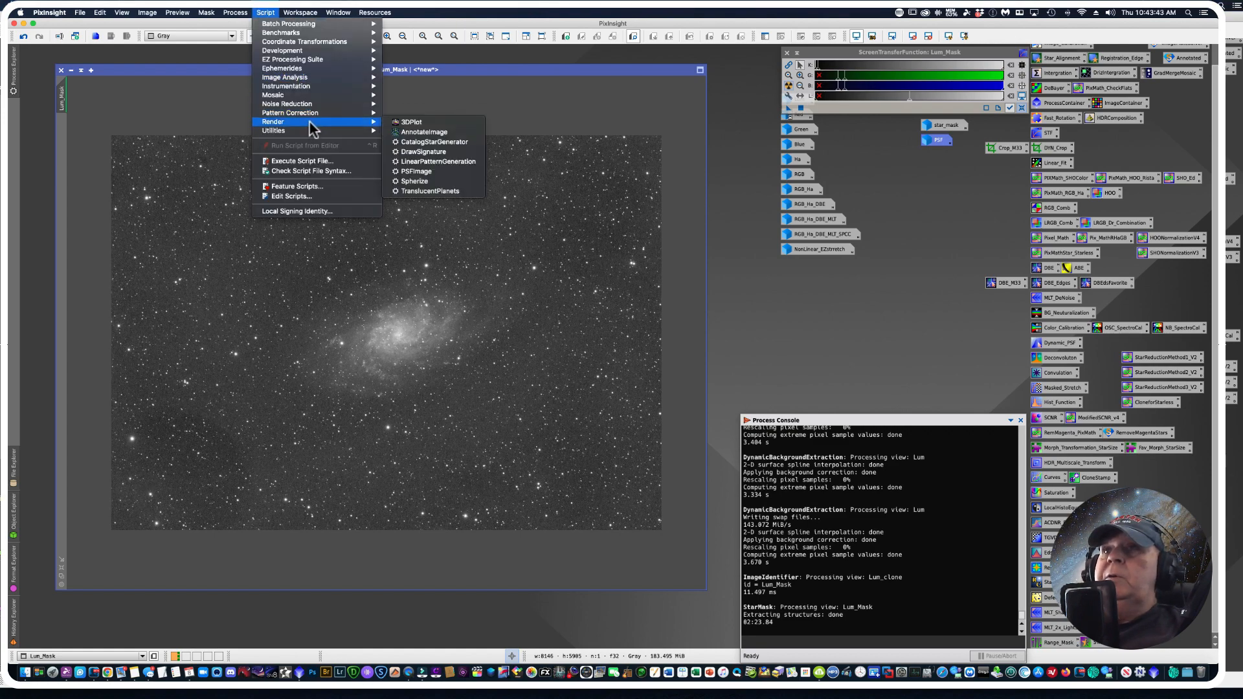
left_click(410, 171)
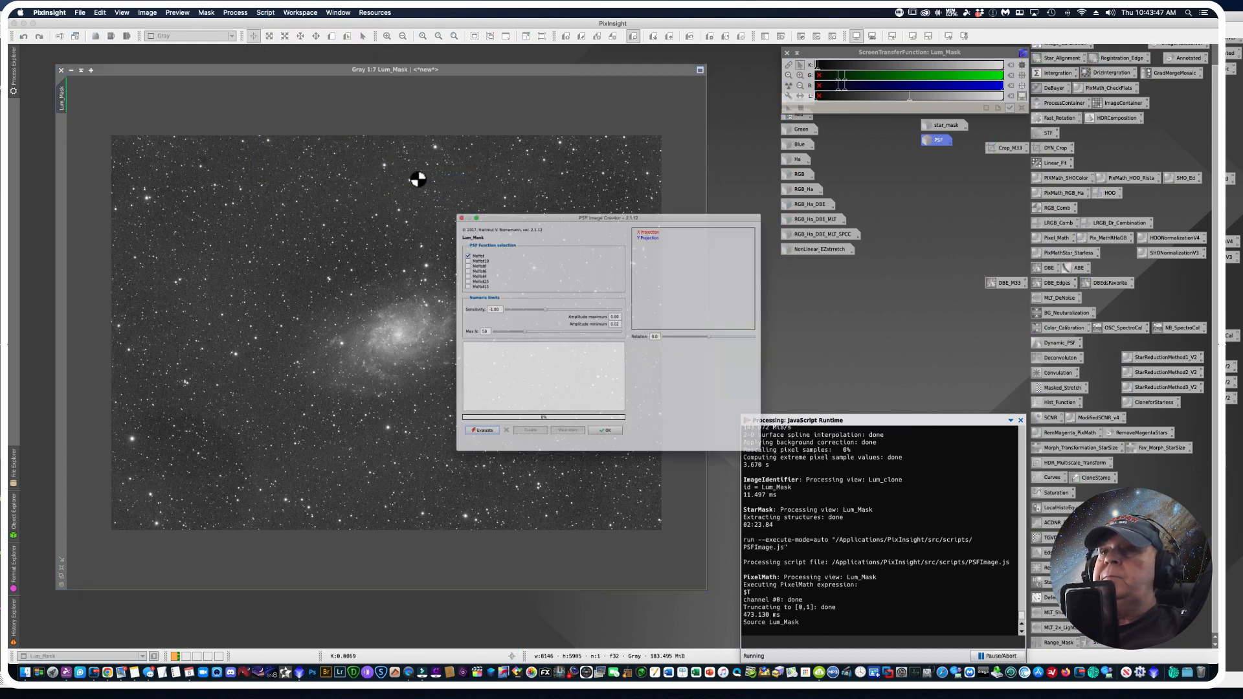
left_click_drag(489, 192, 473, 187)
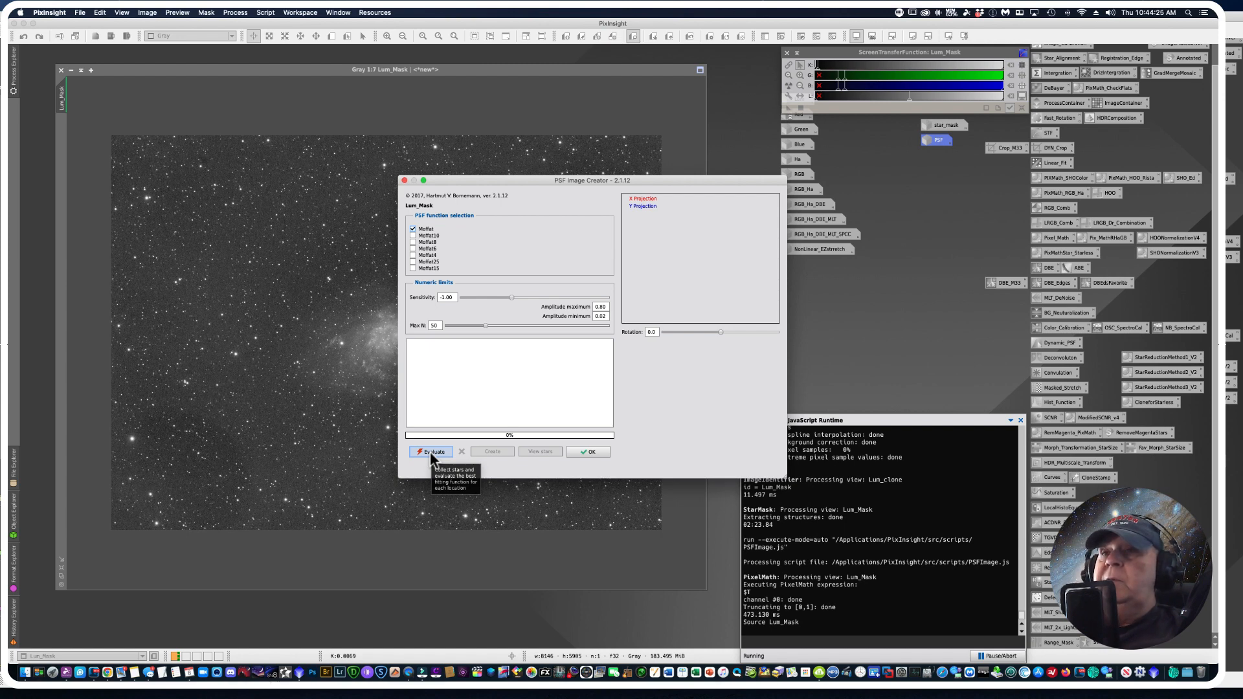
left_click(431, 454)
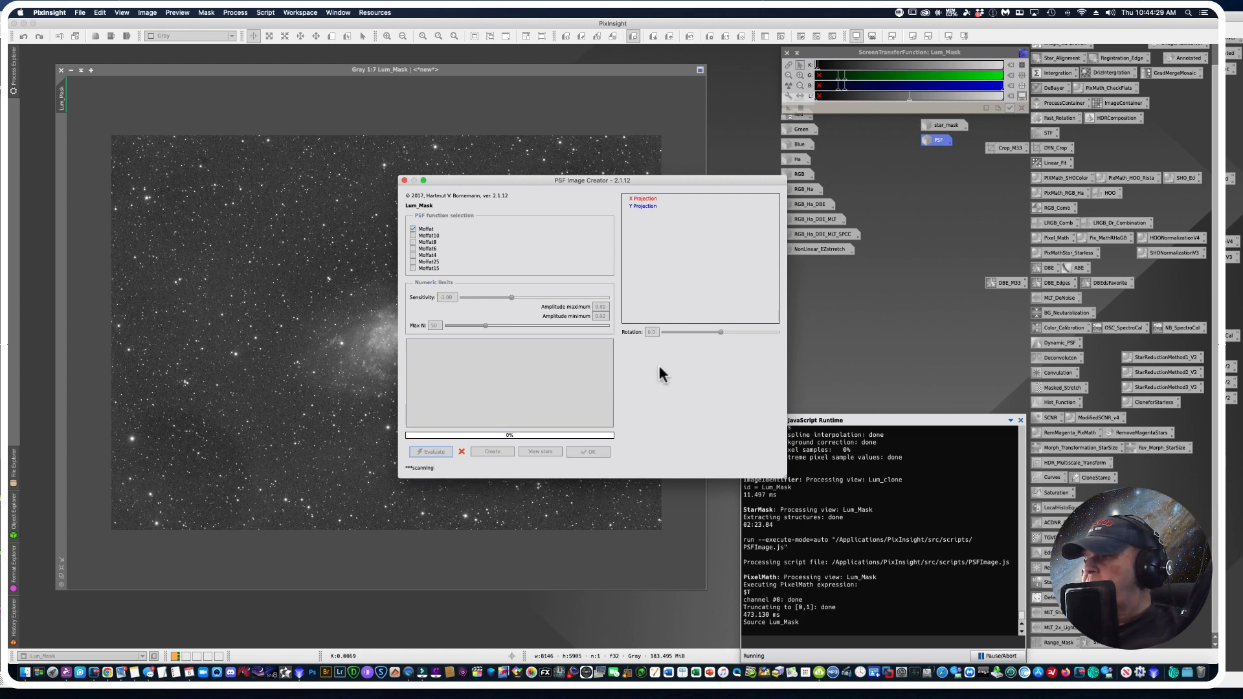
Step: Switch to Chrome and highlight the script author's name in the heading of the skypixels.at PixInsight scripts page
left_click(107, 670)
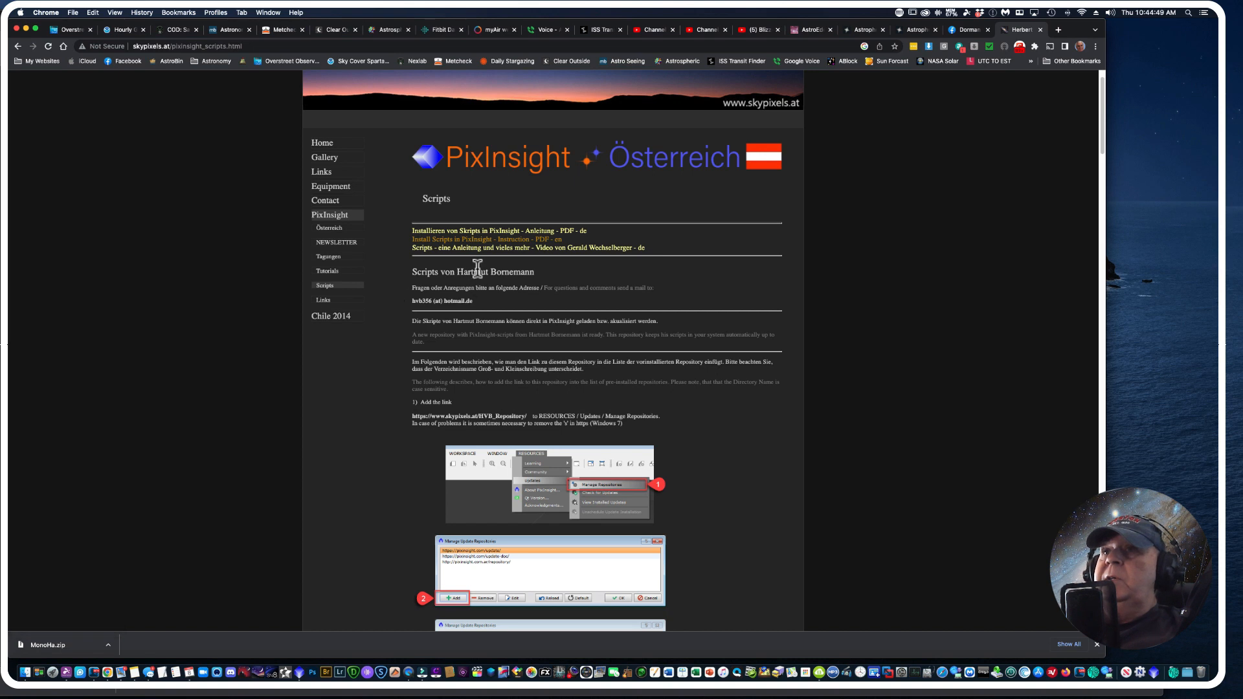
left_click_drag(457, 272, 542, 271)
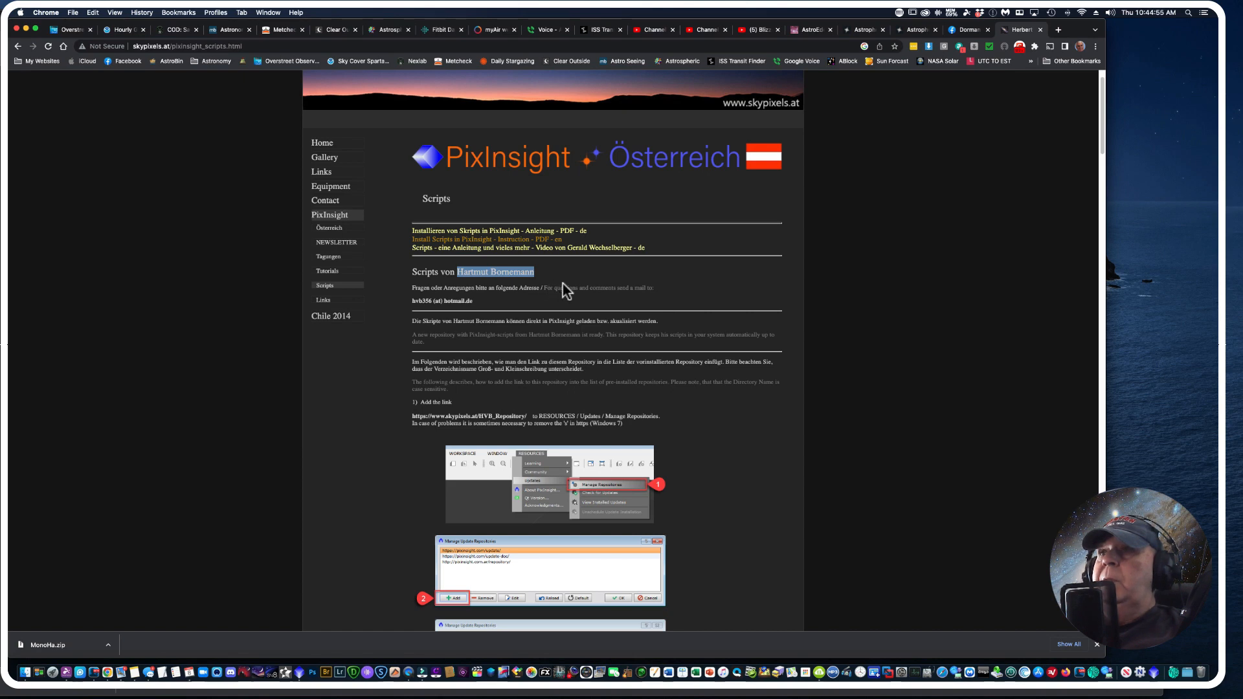
Step: Examine the repository installation instructions and the list of individual scripts on the skypixels.at PixInsight scripts page
scroll(574, 287, "down", 3)
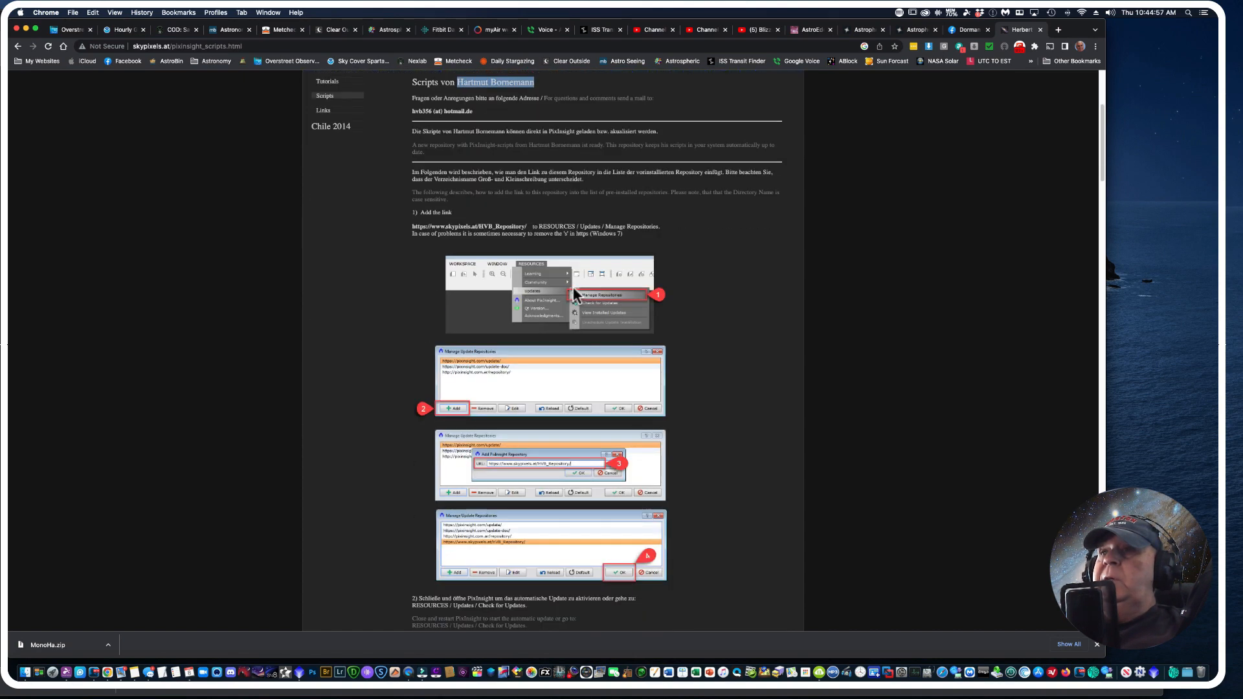
scroll(473, 217, "down", 1)
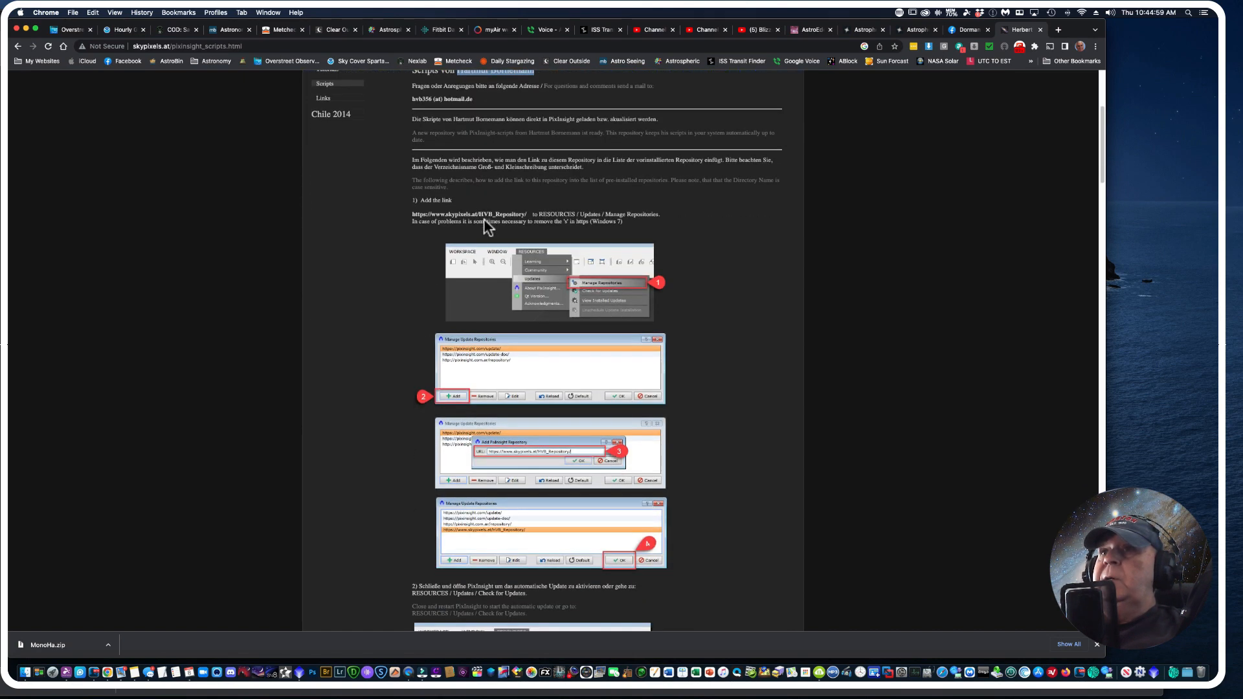
scroll(526, 278, "down", 5)
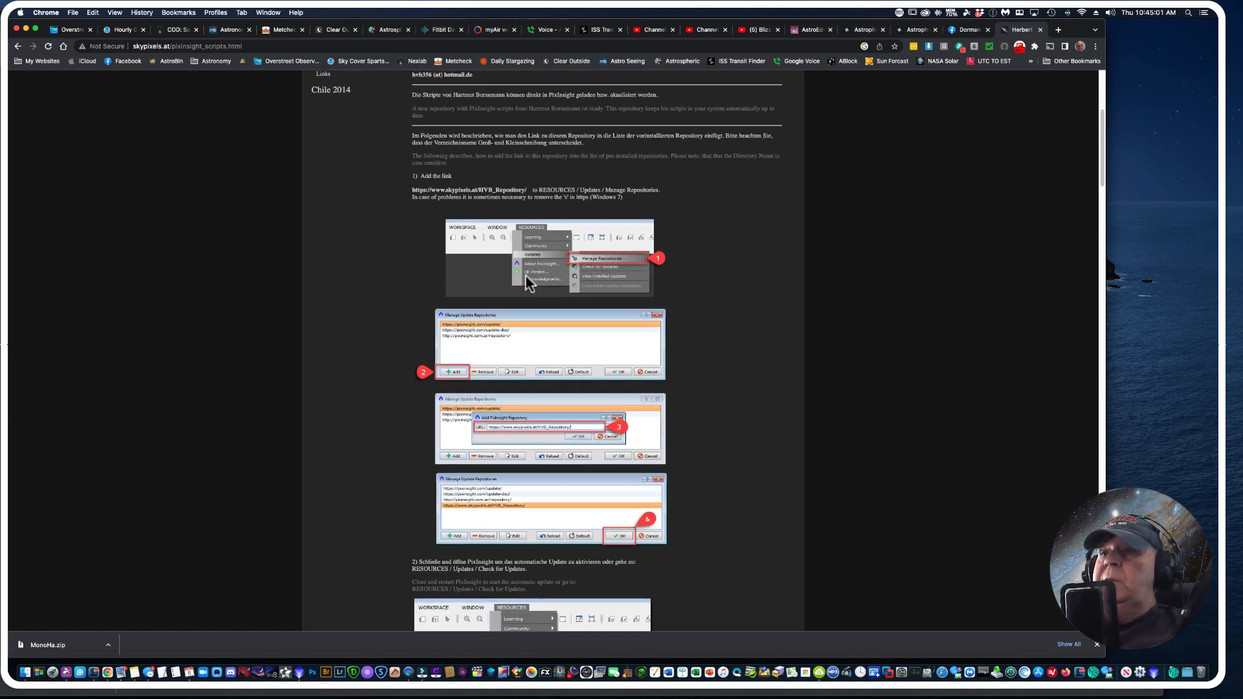
scroll(525, 274, "down", 2)
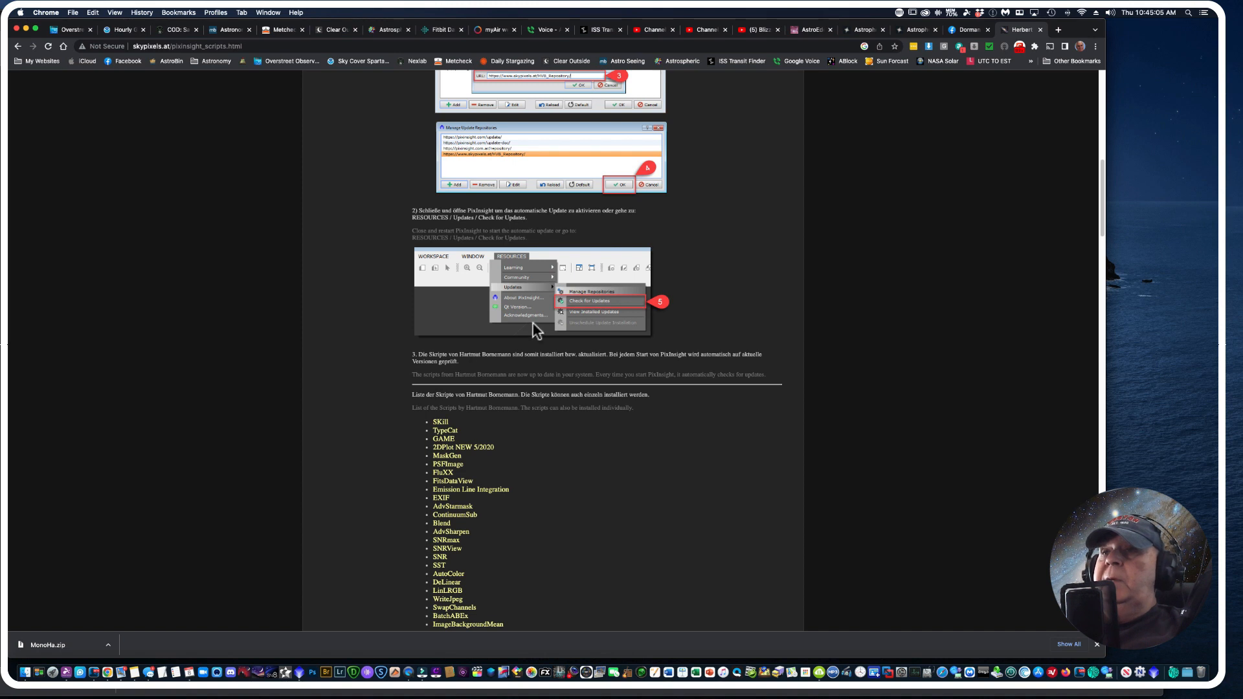
scroll(533, 324, "down", 2)
scroll(551, 312, "down", 2)
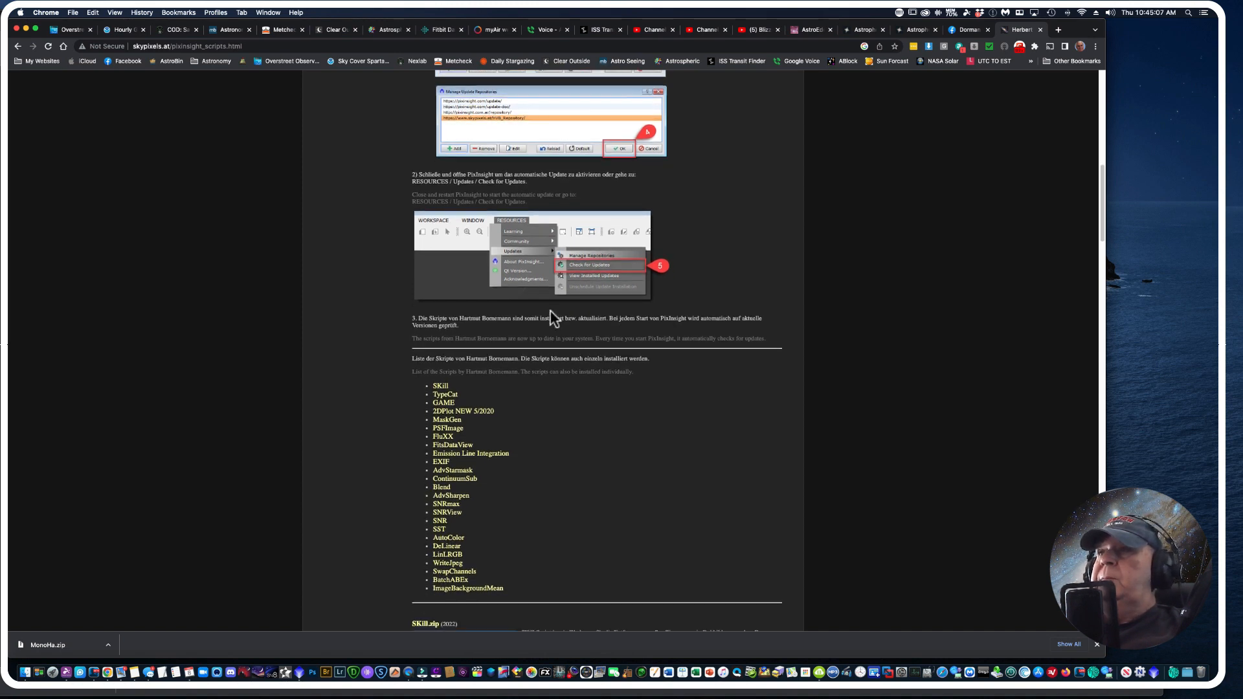
scroll(550, 312, "down", 1)
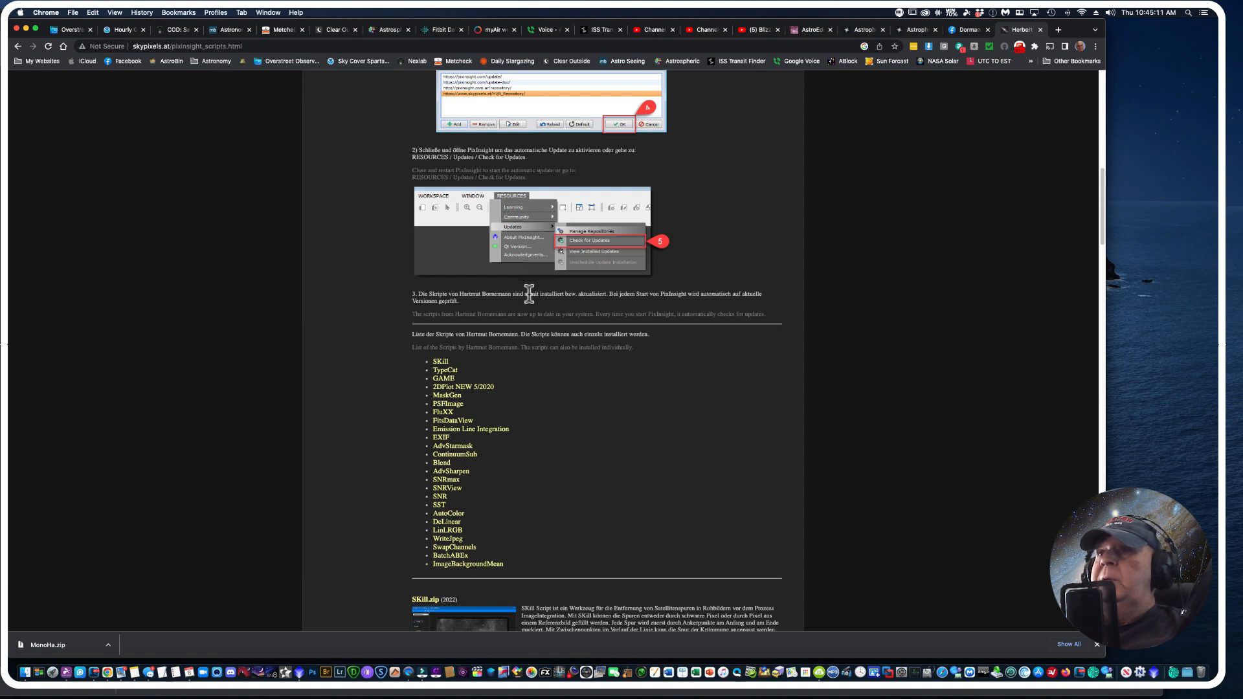
scroll(500, 300, "up", 5)
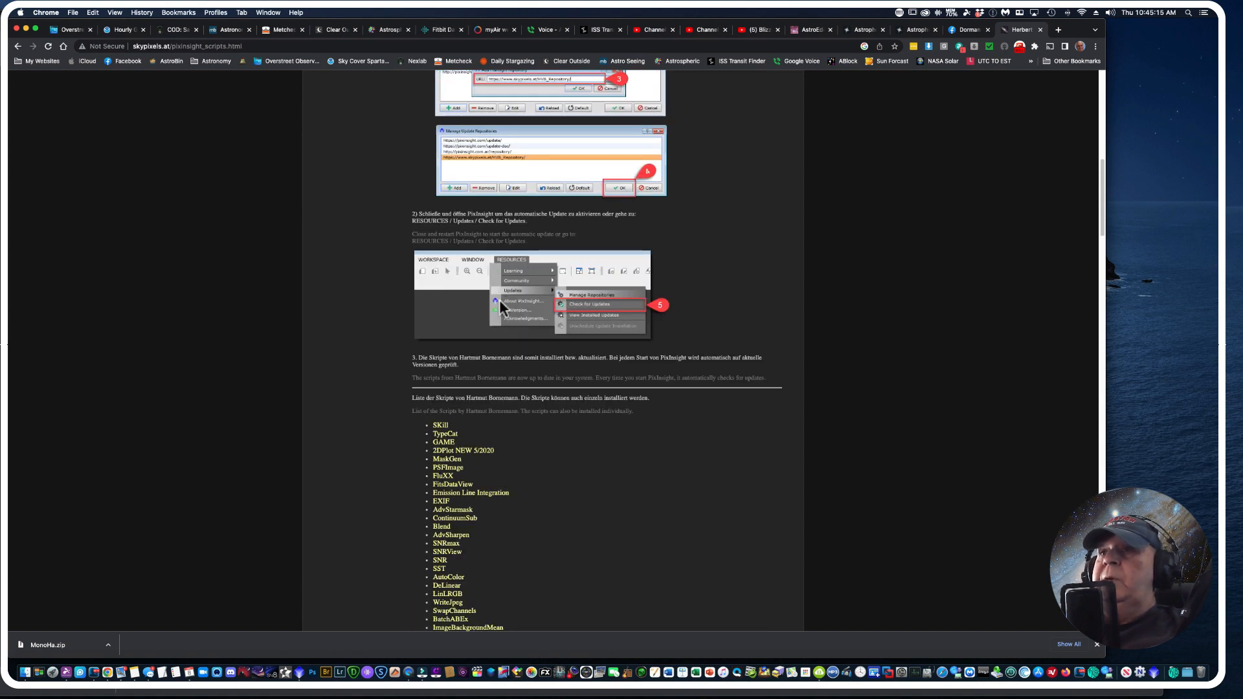
scroll(551, 350, "down", 1)
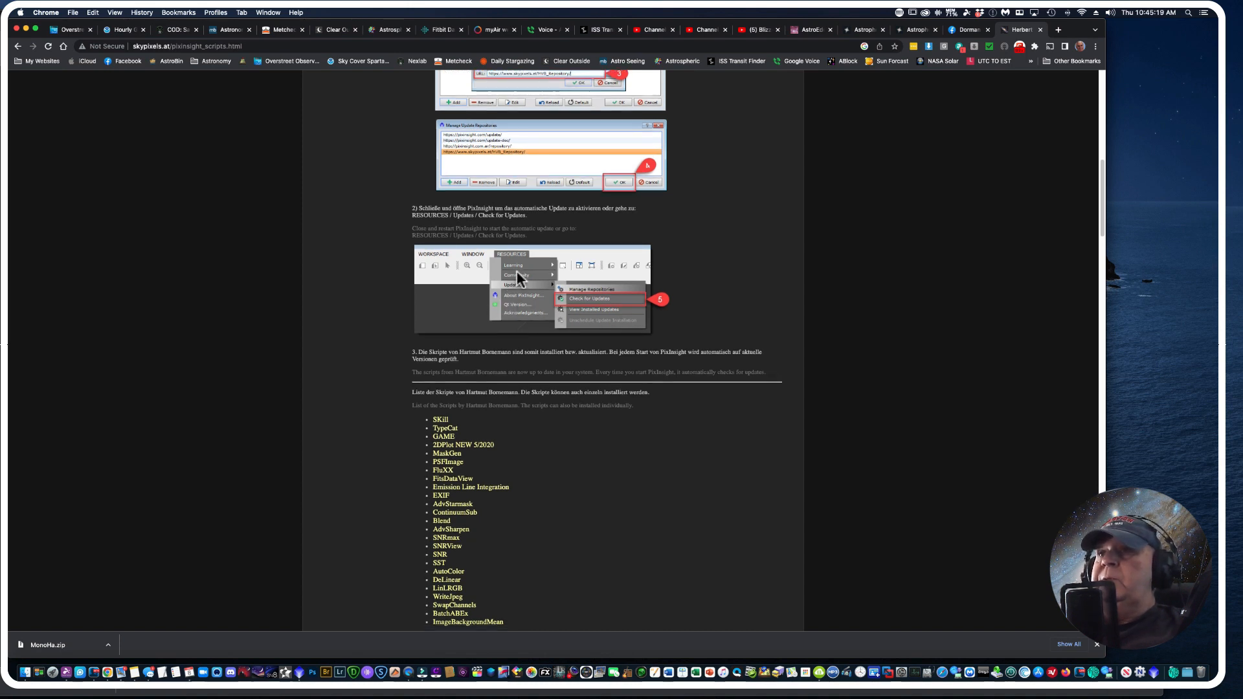
scroll(479, 316, "down", 3)
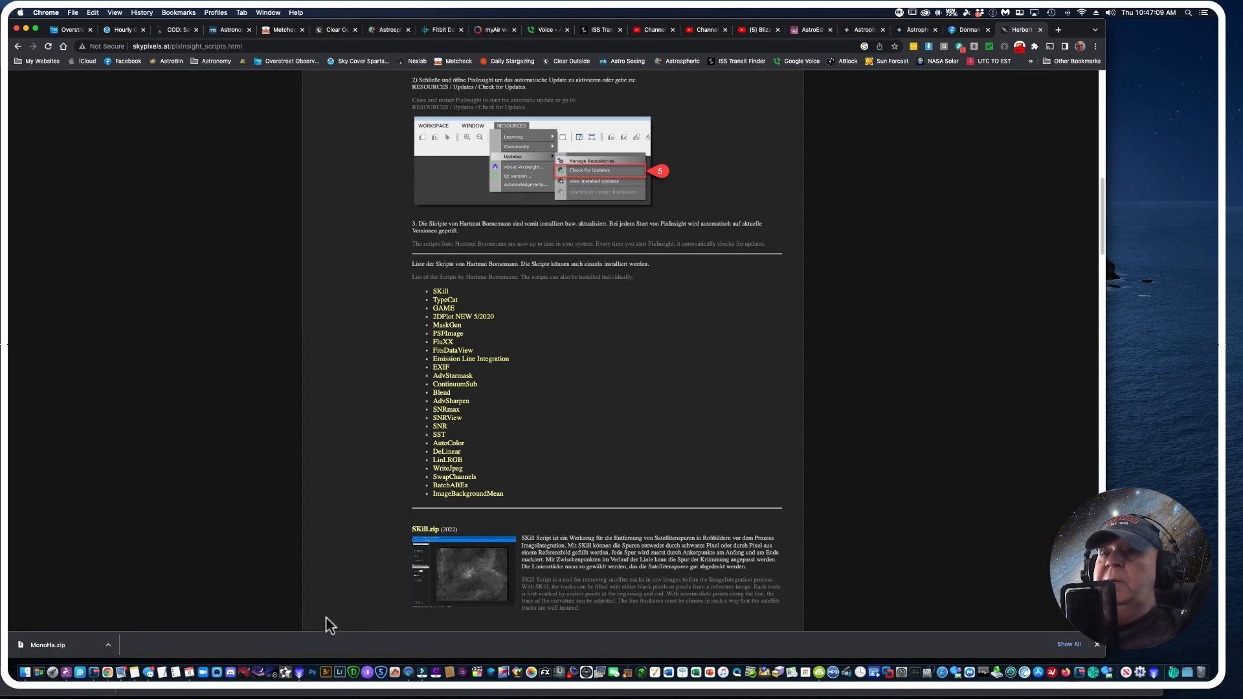
Step: Switch to PixInsight, create the PSF image from the evaluated stars, view the sampled stars, and close the PSFImage script
left_click(300, 670)
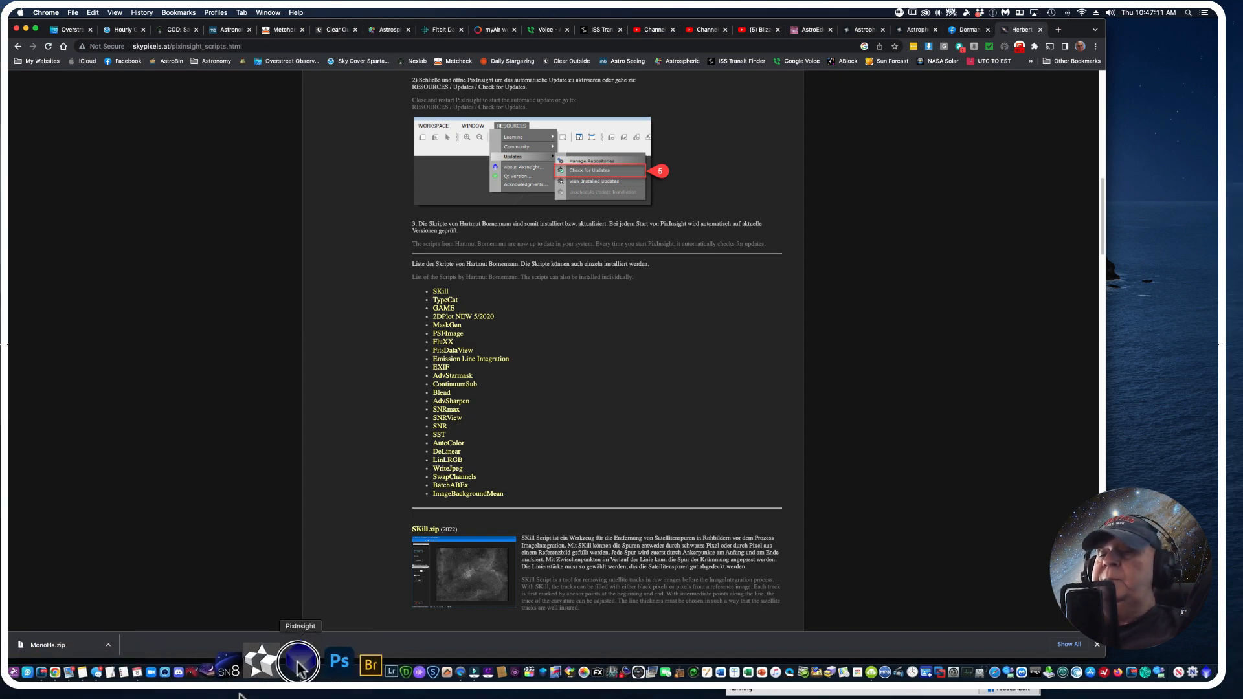
left_click(301, 667)
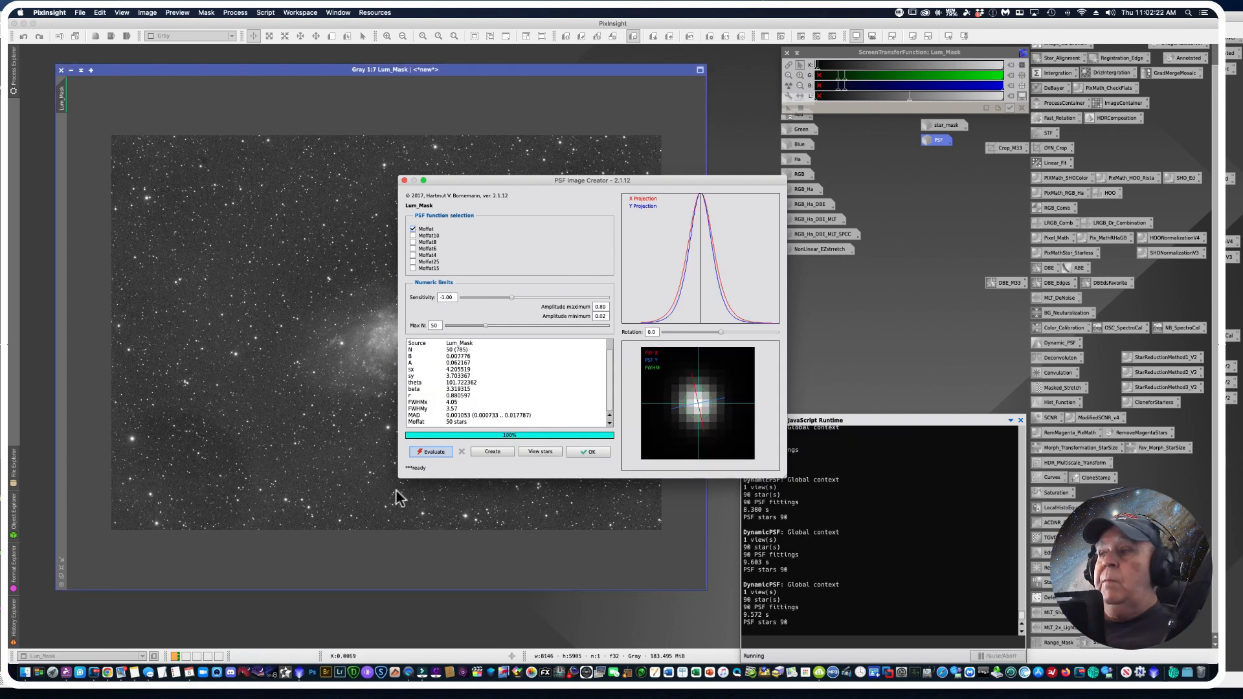
left_click(491, 453)
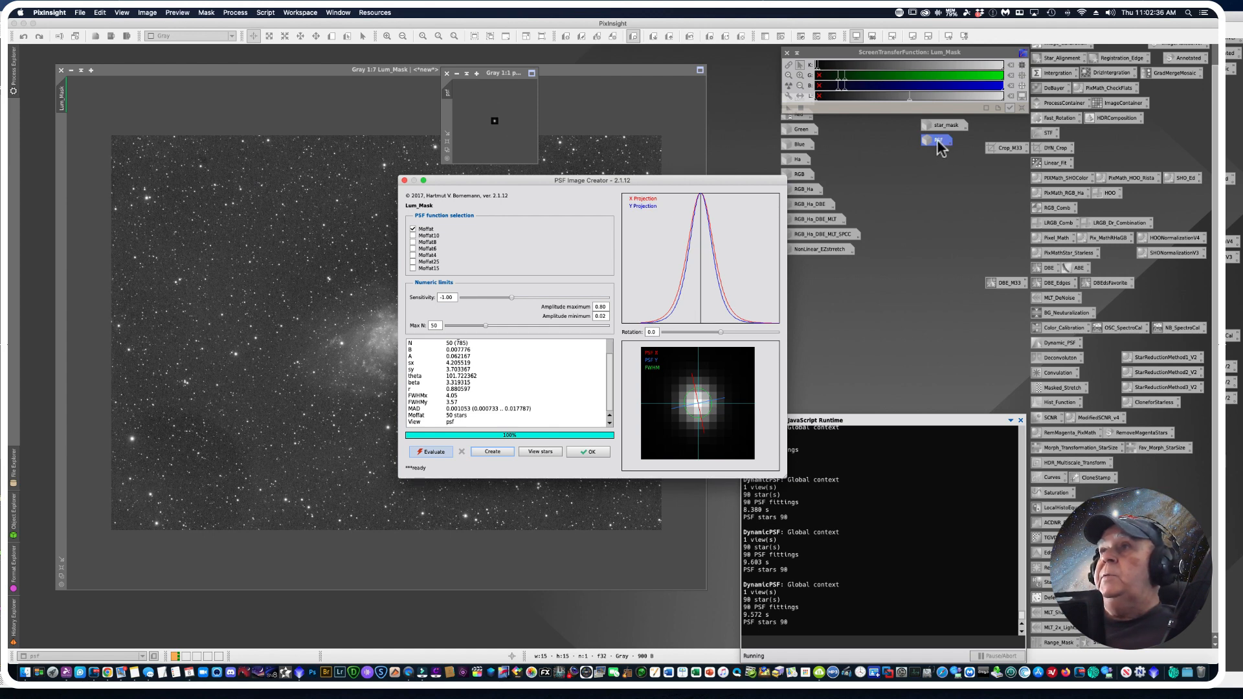
left_click(539, 452)
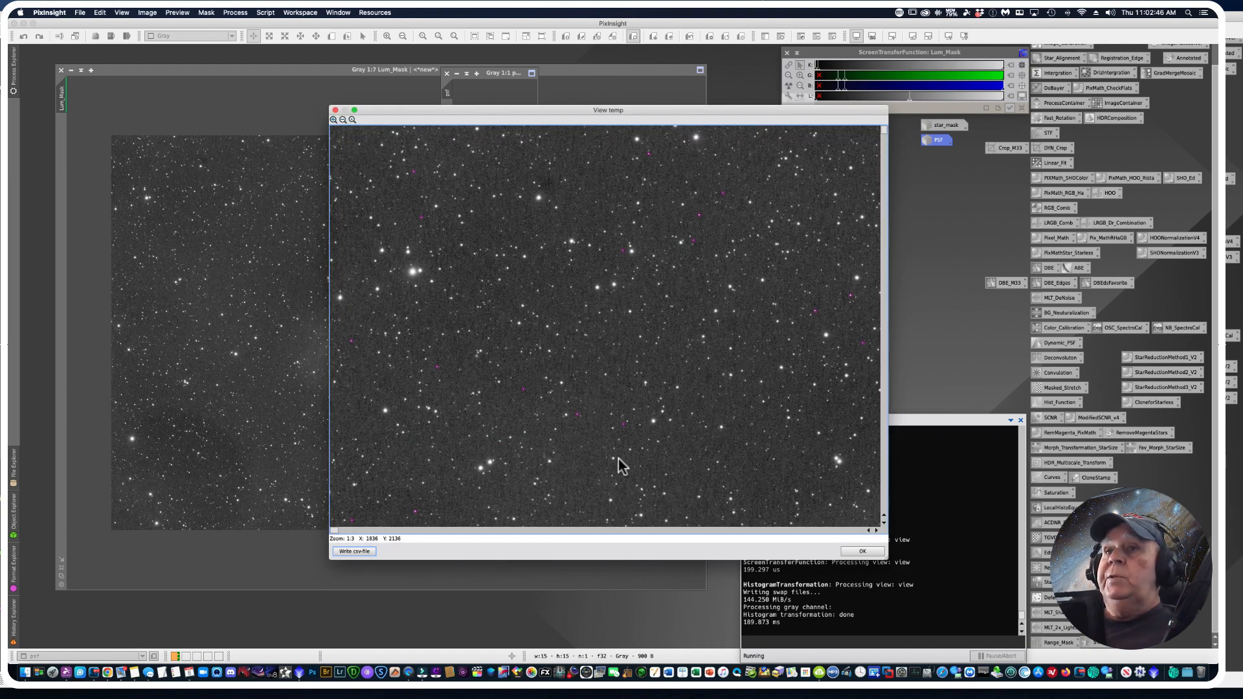
left_click(862, 552)
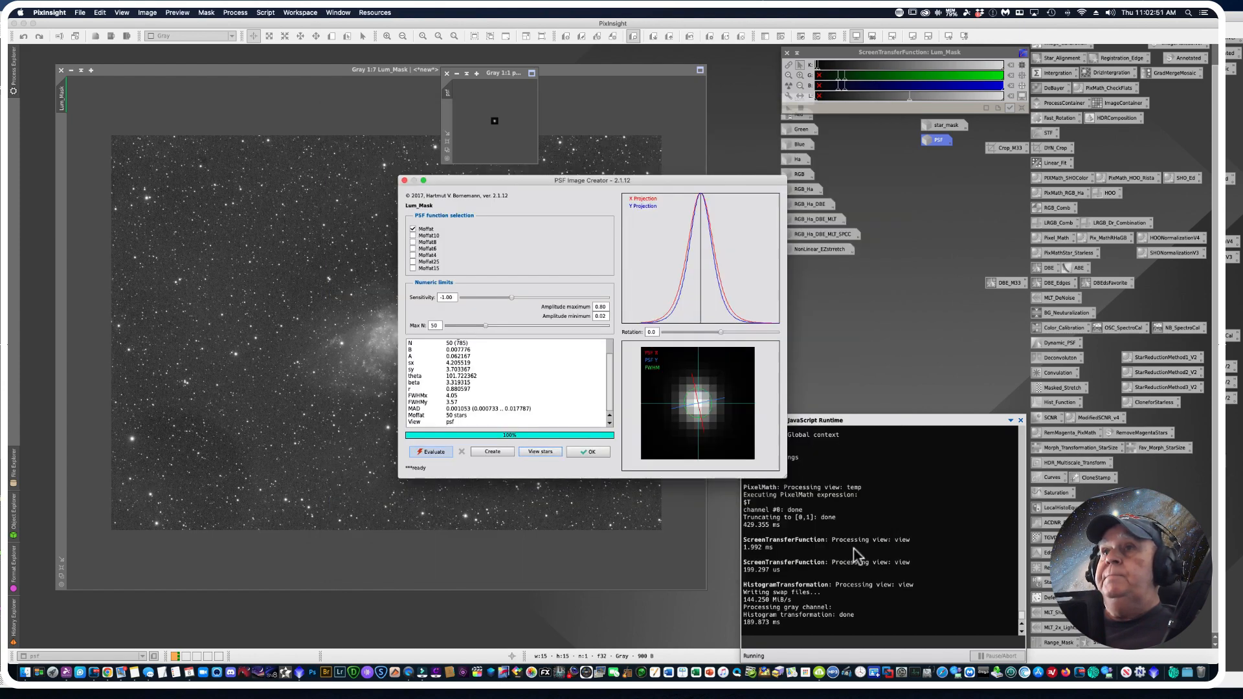
left_click(589, 452)
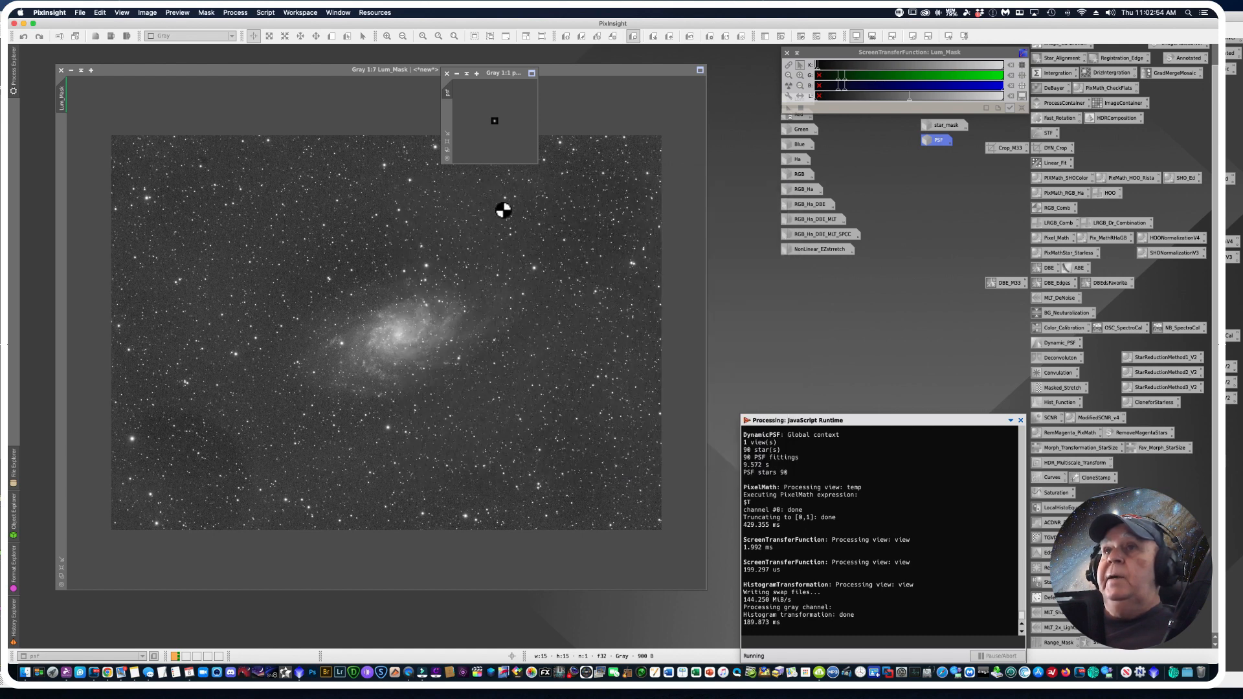
Step: Restore the DynamicPSF image, enlarge the script's psf image, and place them side by side to compare the star shapes
double_click(937, 141)
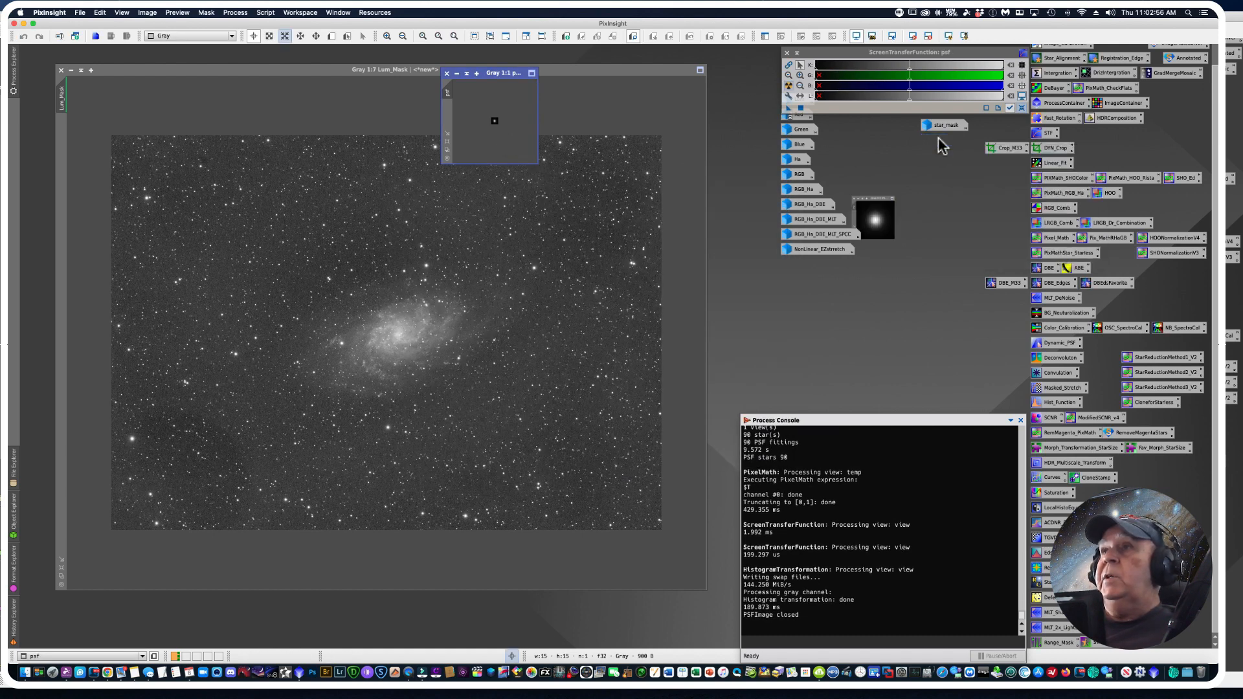
left_click_drag(790, 278, 642, 72)
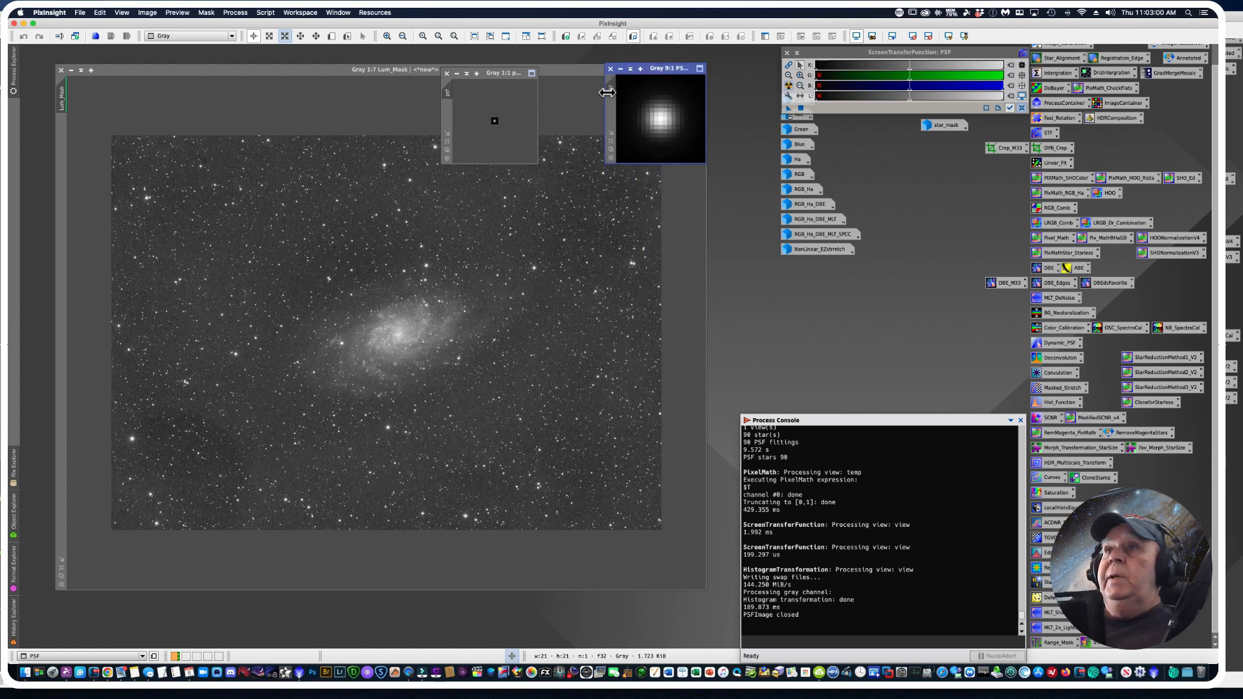
left_click_drag(490, 97, 444, 96)
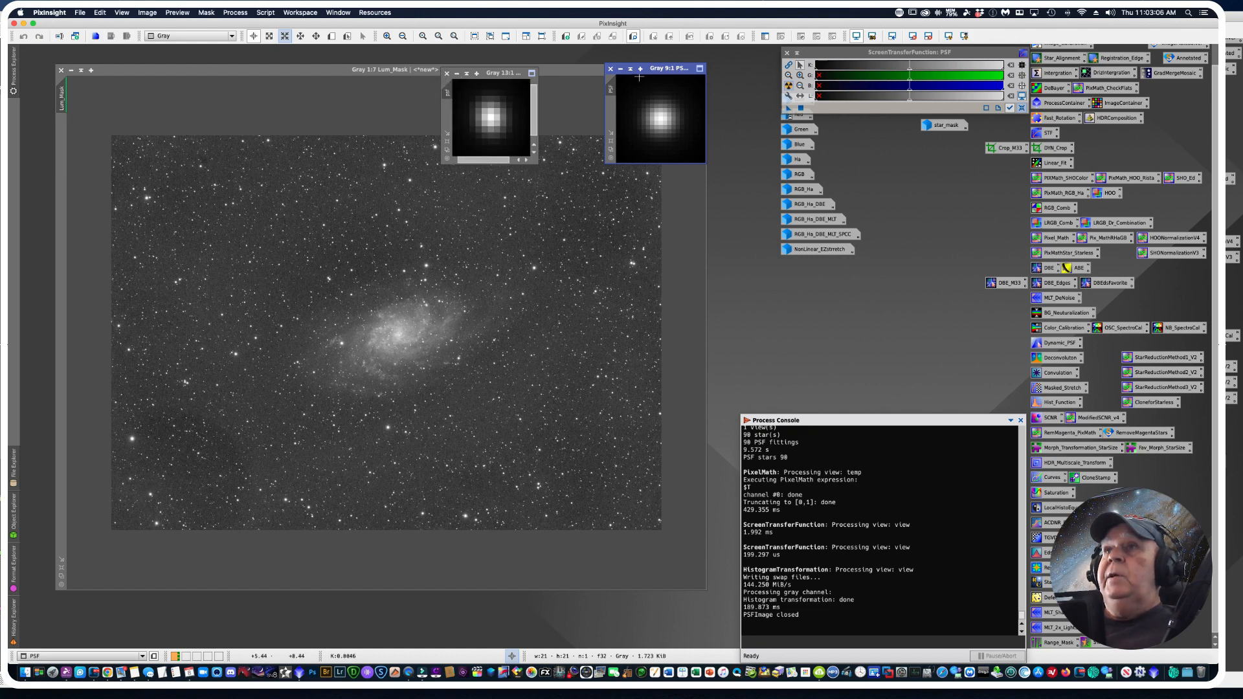
left_click_drag(649, 68, 596, 70)
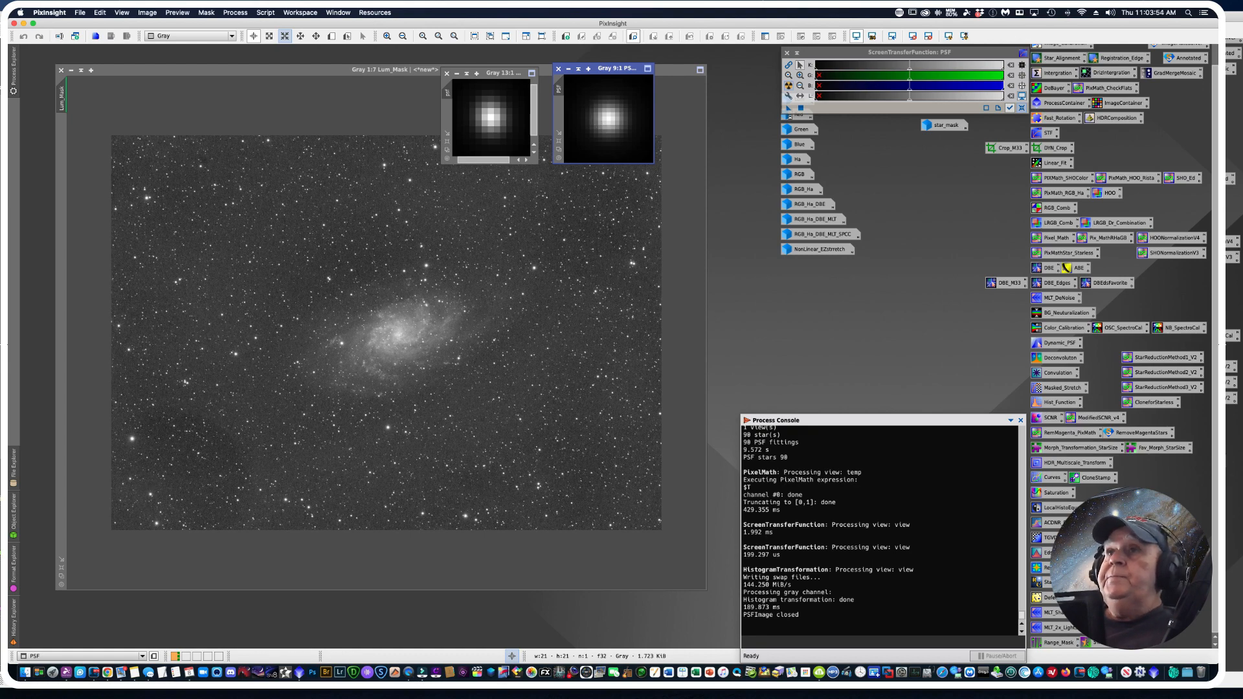
Step: Minimize both PSF images and place the script-made psf icon below the PSF icon
left_click(568, 69)
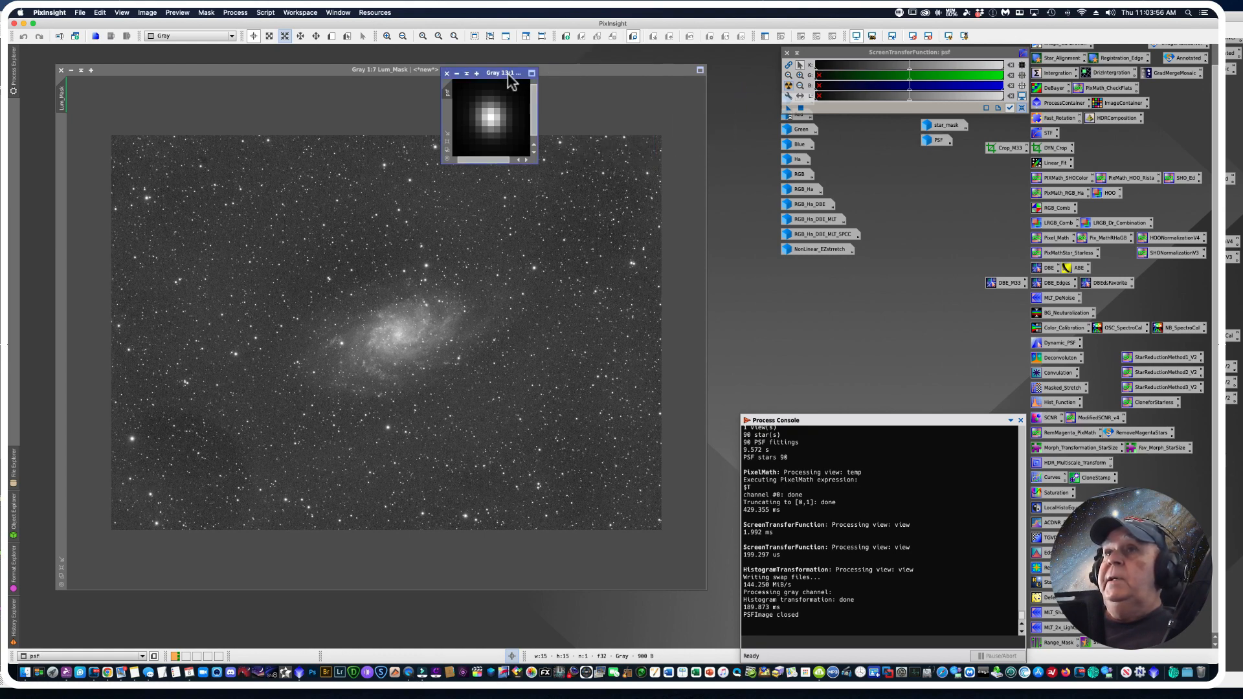
left_click(456, 74)
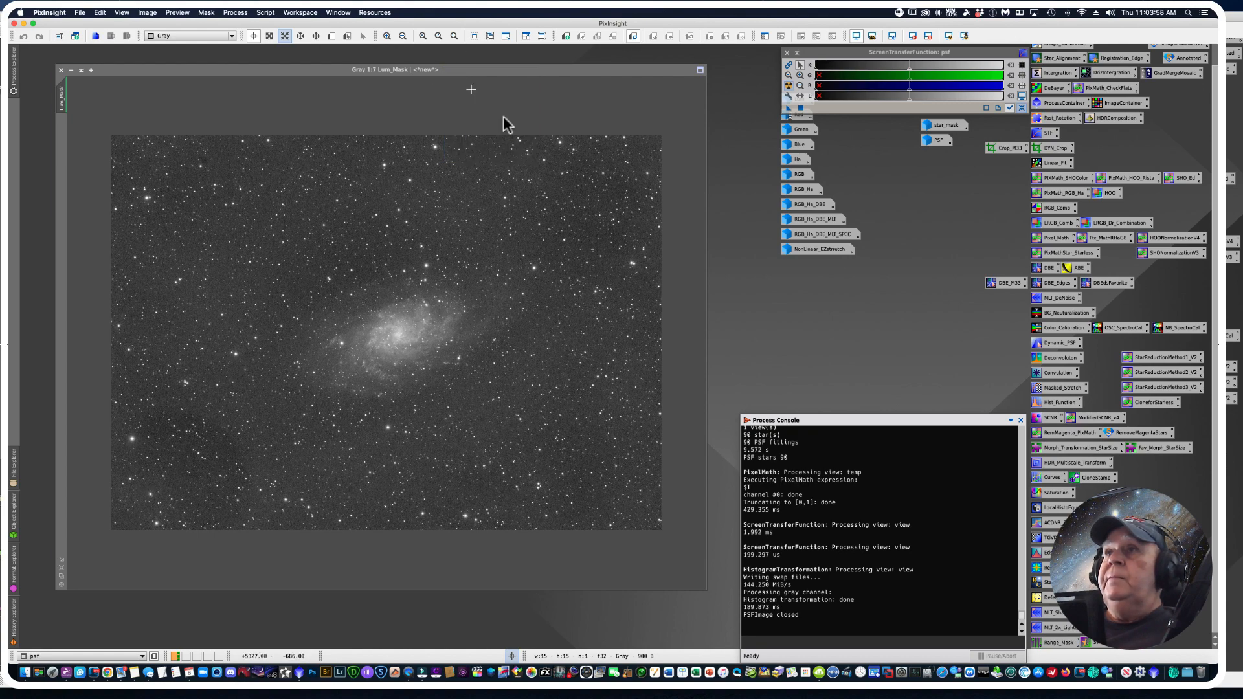
left_click_drag(509, 122, 940, 157)
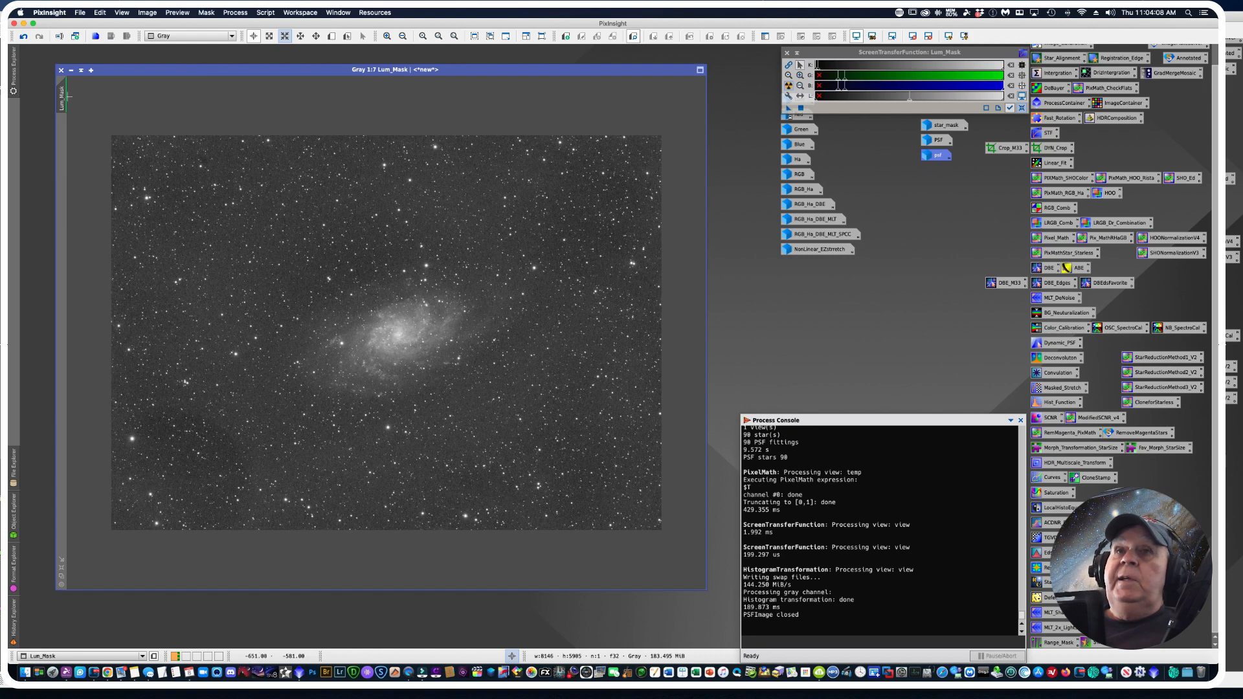
Step: Reposition the Lum_Mask window and stretch the image with the EZ Soft Stretch script
mouse_move(63, 101)
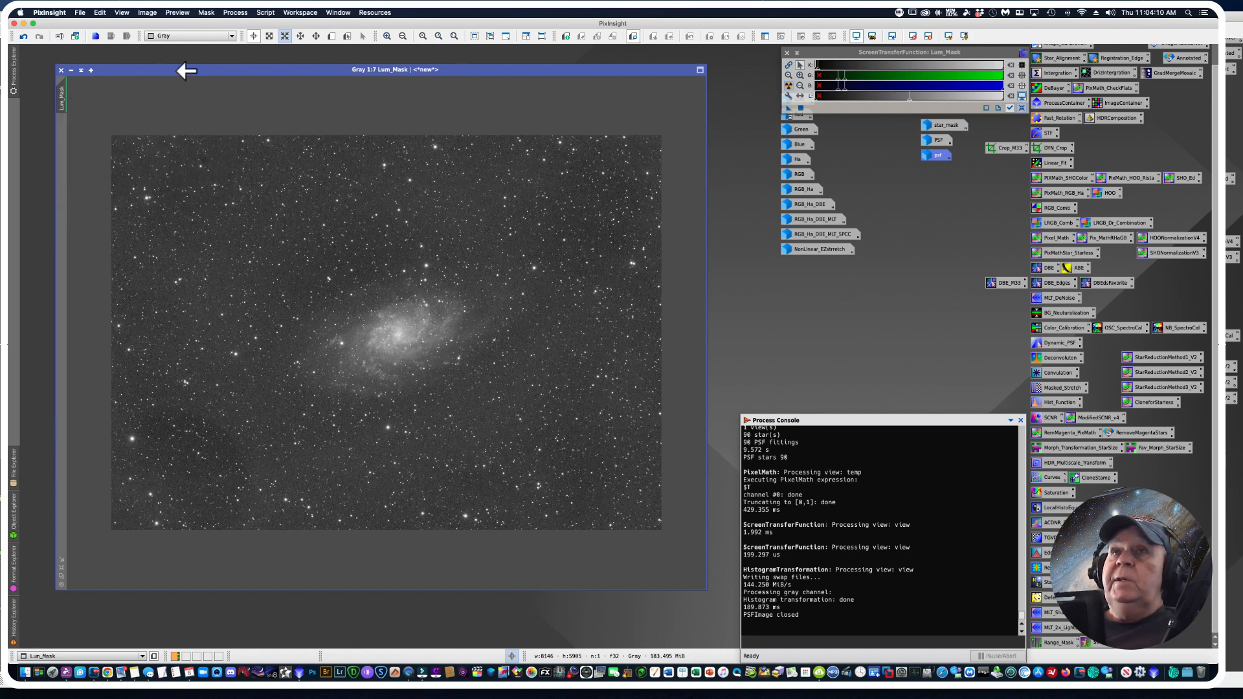
left_click_drag(199, 71, 226, 63)
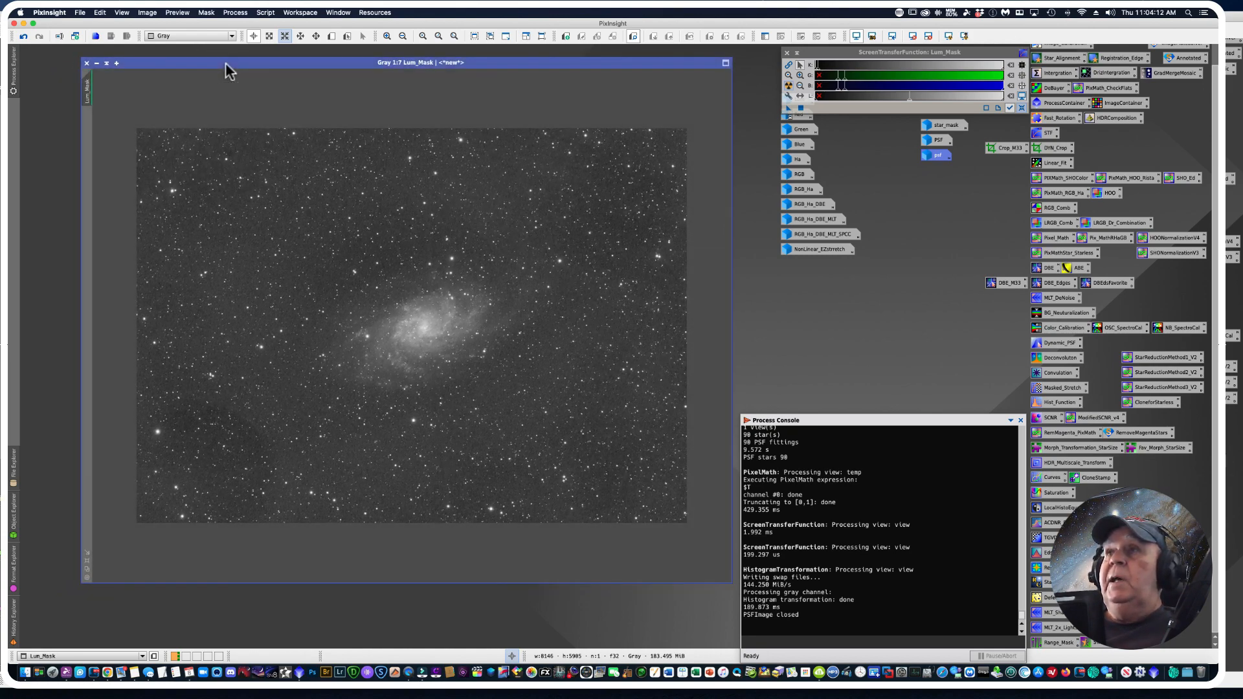
left_click(262, 12)
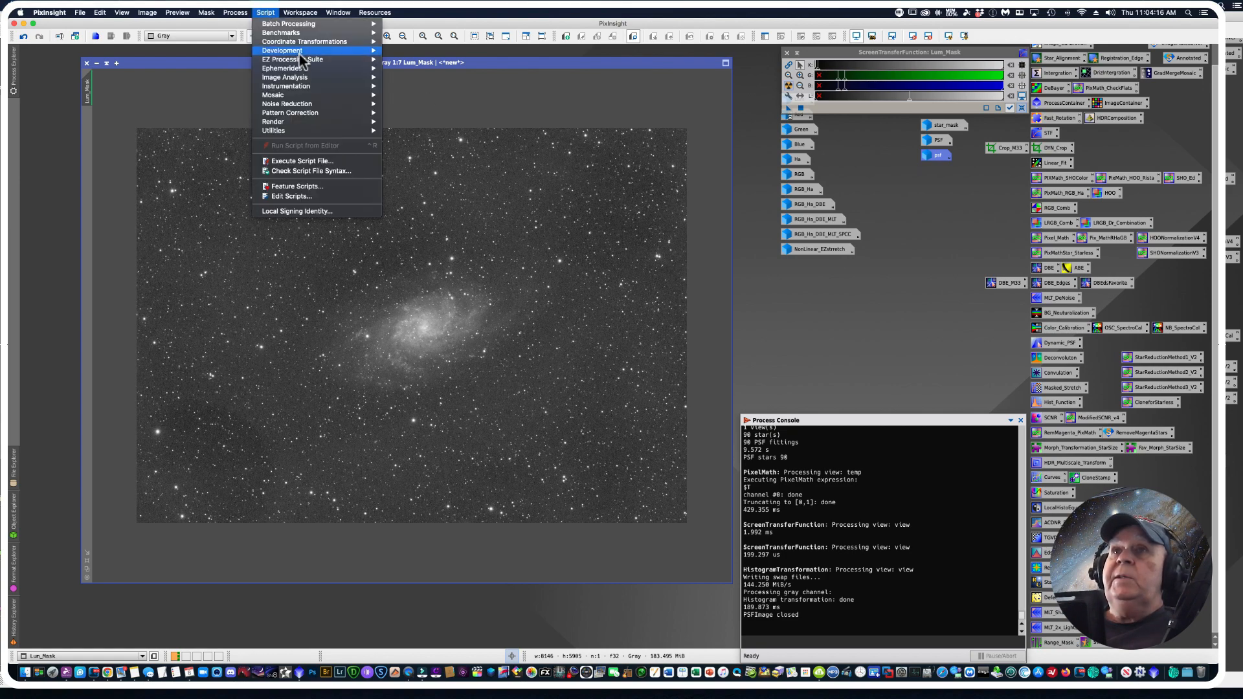
mouse_move(298, 59)
left_click(422, 98)
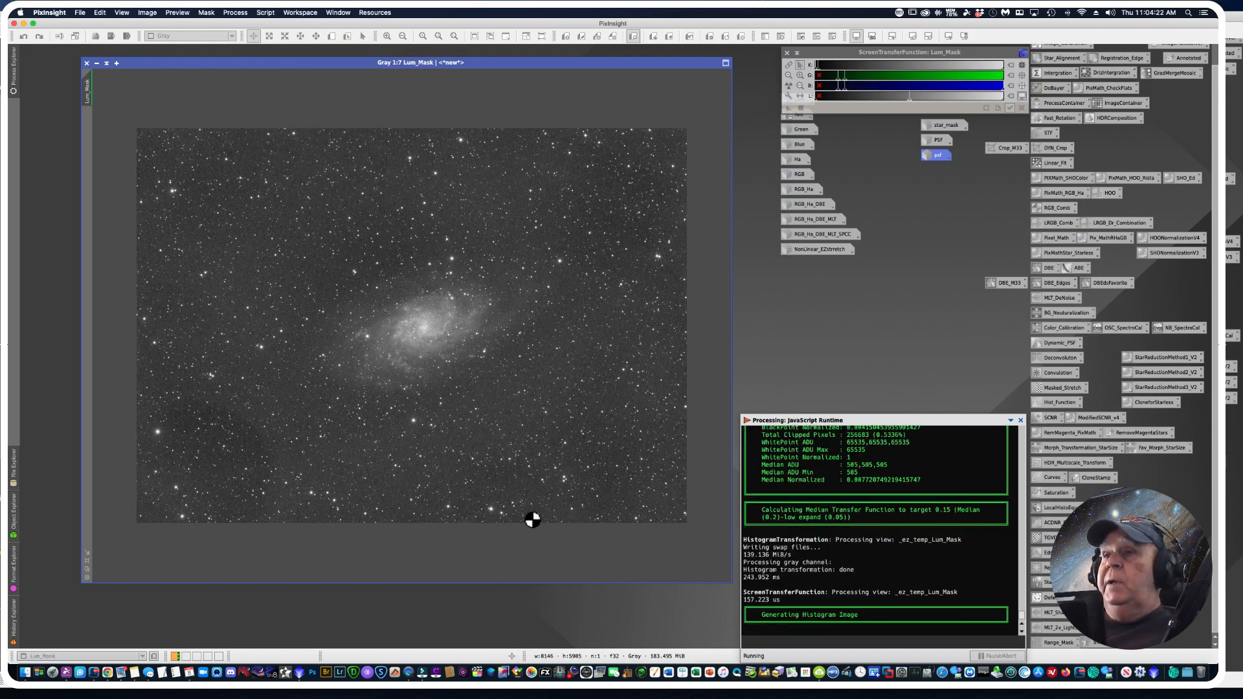
left_click(484, 453)
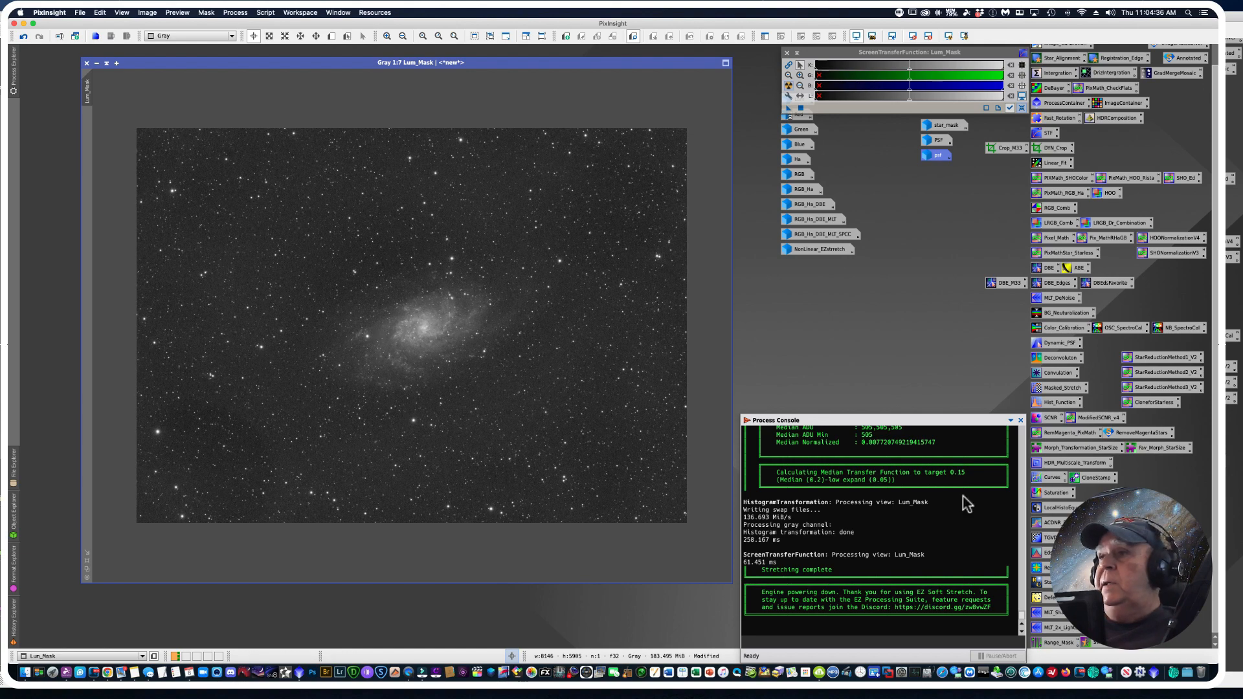
Step: Open CurvesTransformation beside the galaxy and start a real-time preview of Lum_Mask
double_click(1048, 479)
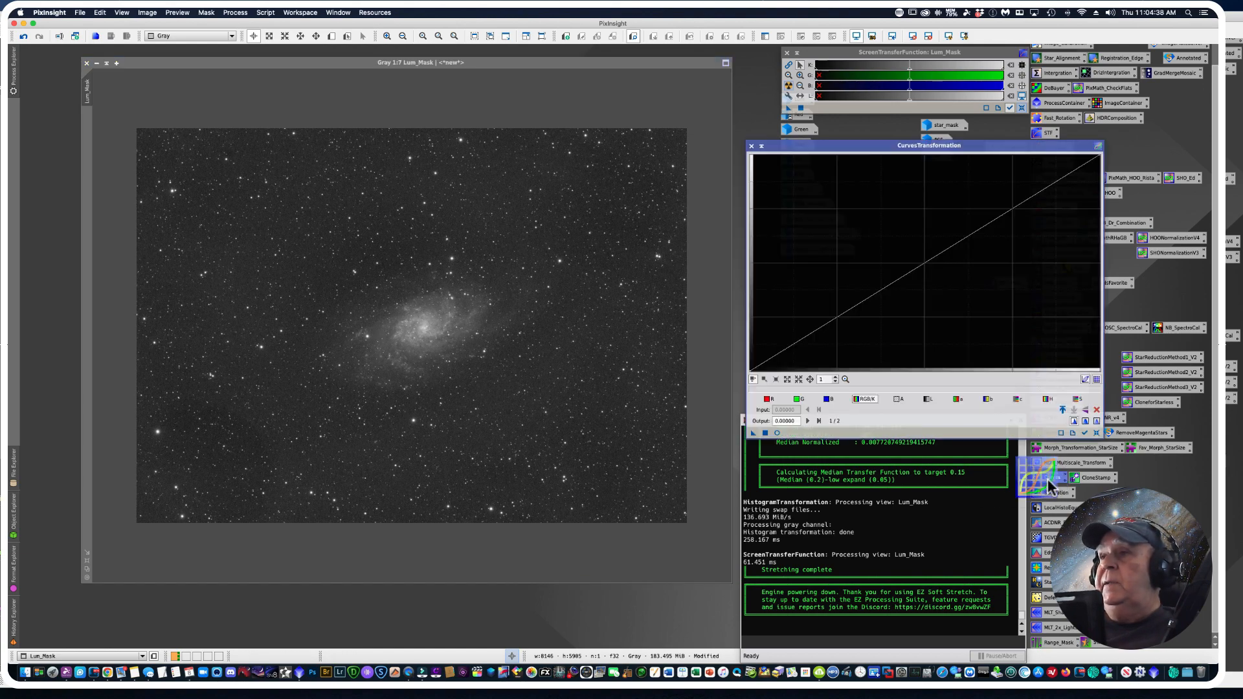
left_click_drag(800, 148, 708, 159)
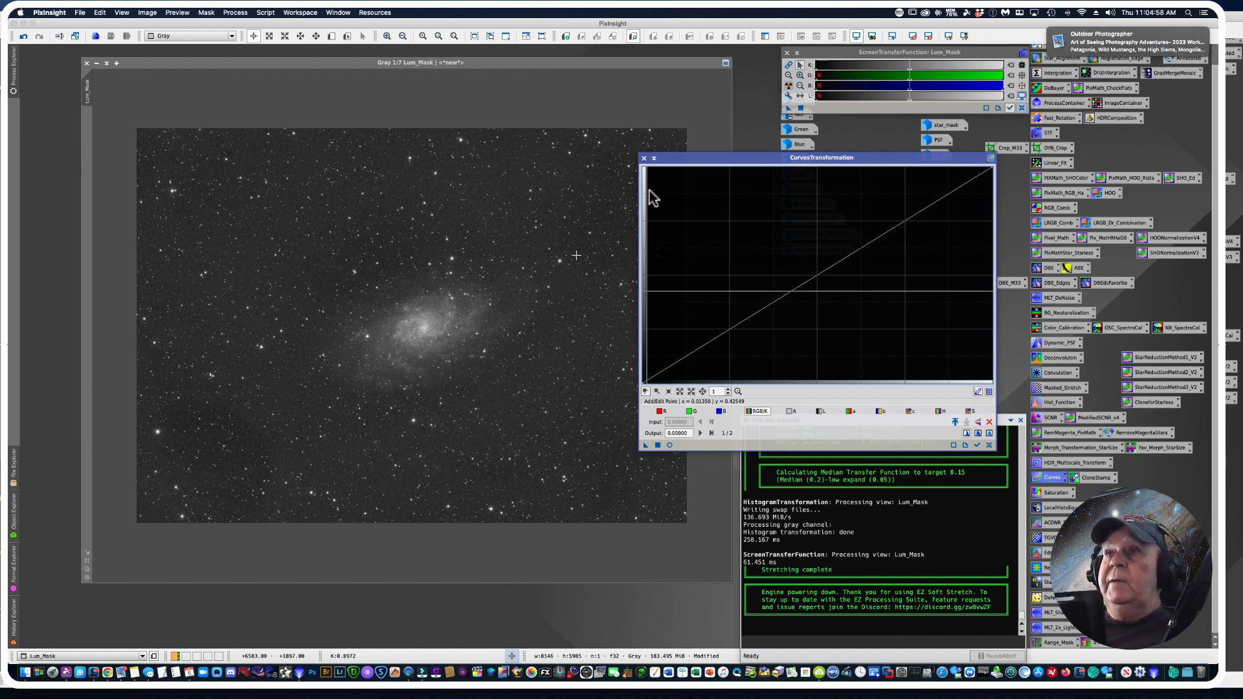
left_click_drag(676, 160, 664, 139)
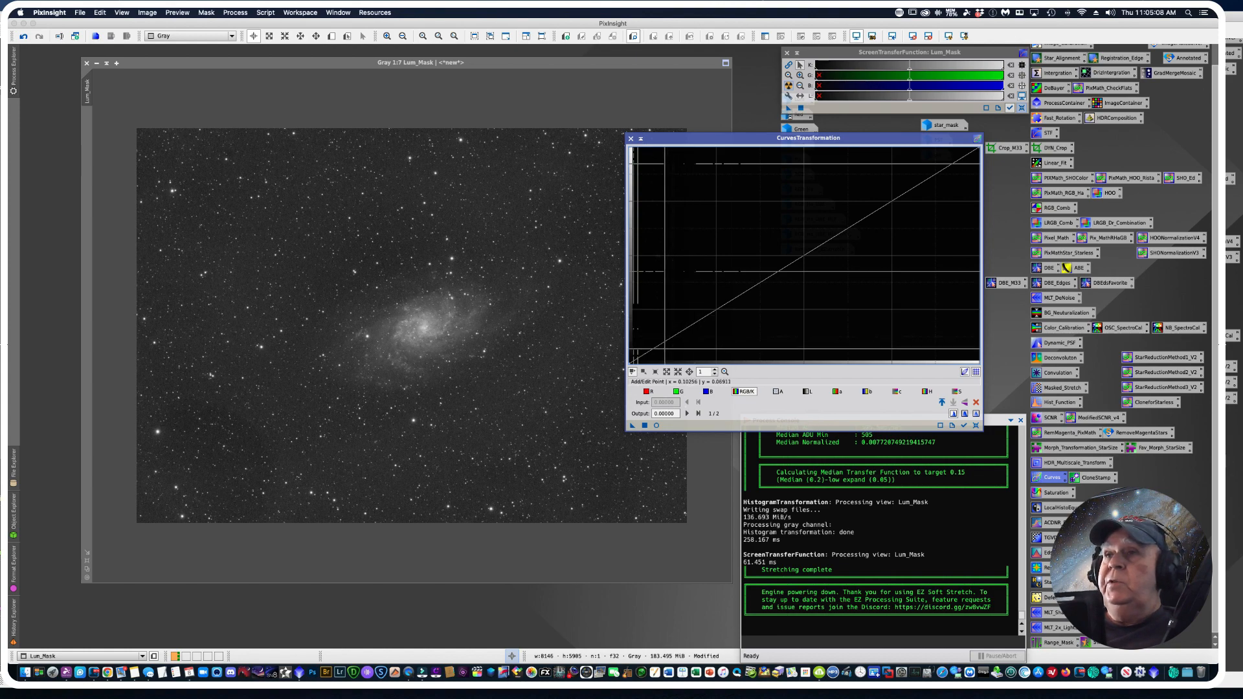
left_click(656, 426)
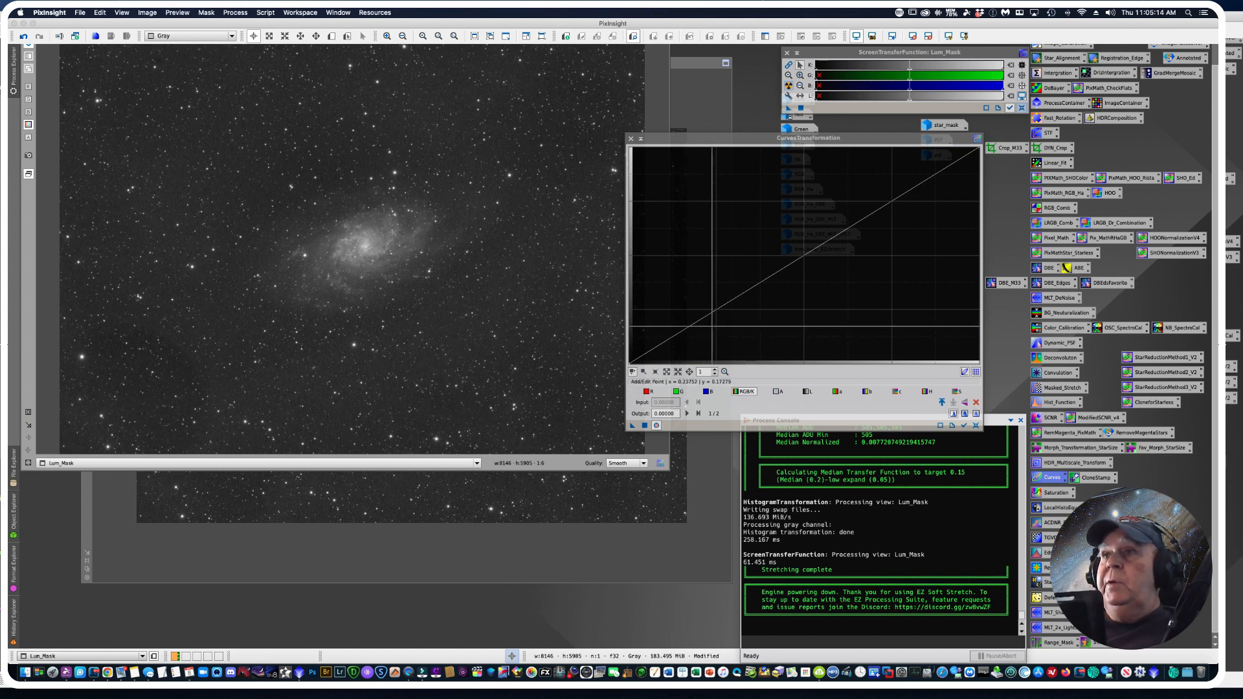
Step: Read the pixel brightness at the galaxy core, its outer arms, and the sky background in the real-time preview
left_click(362, 239)
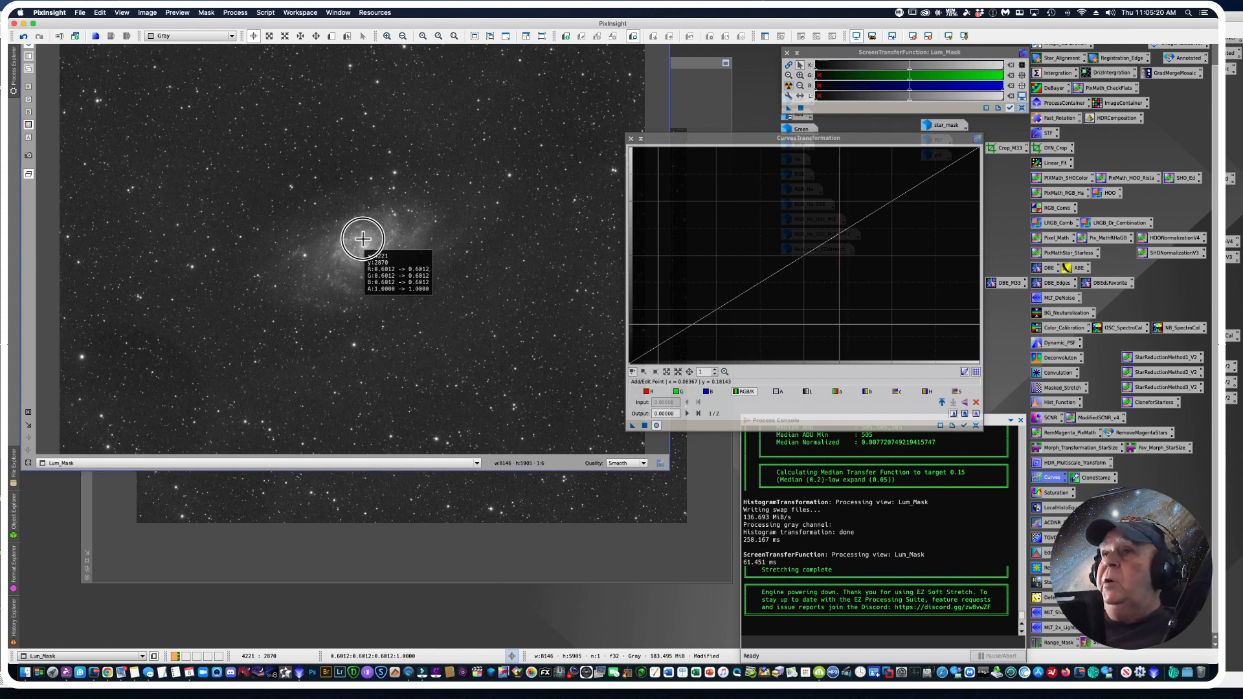
mouse_move(363, 239)
left_mouse_down()
mouse_move(366, 252)
mouse_move(349, 256)
left_mouse_up()
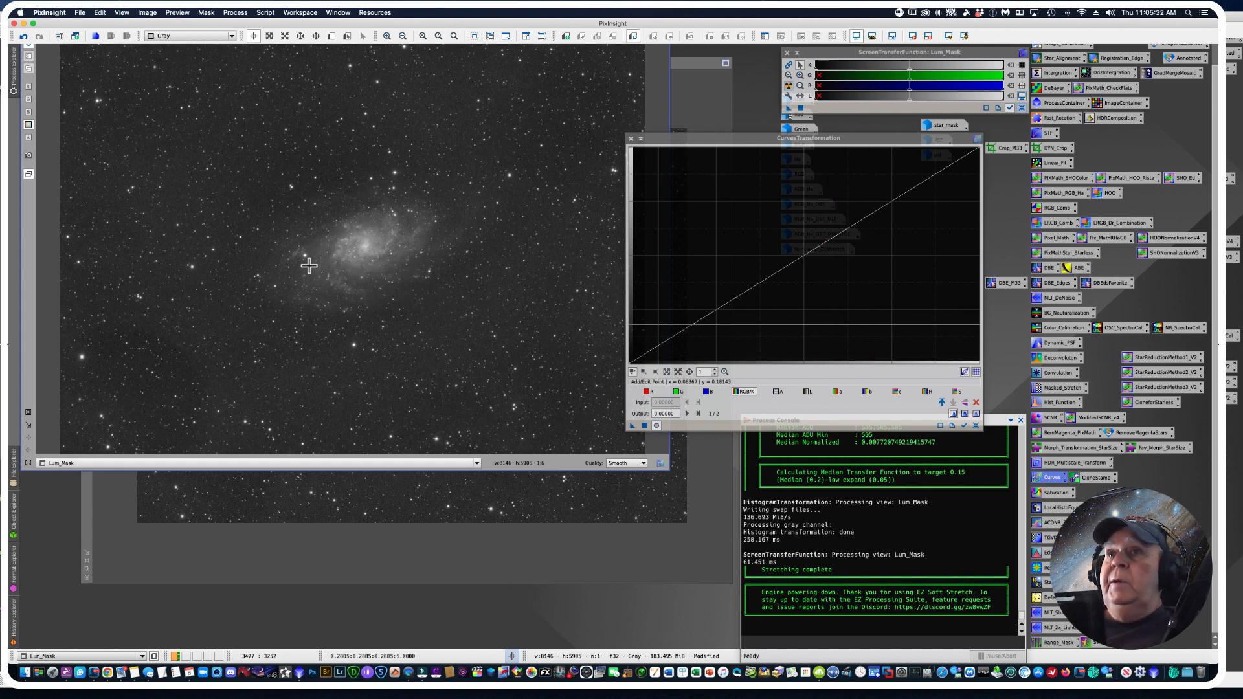
left_click_drag(303, 256, 305, 255)
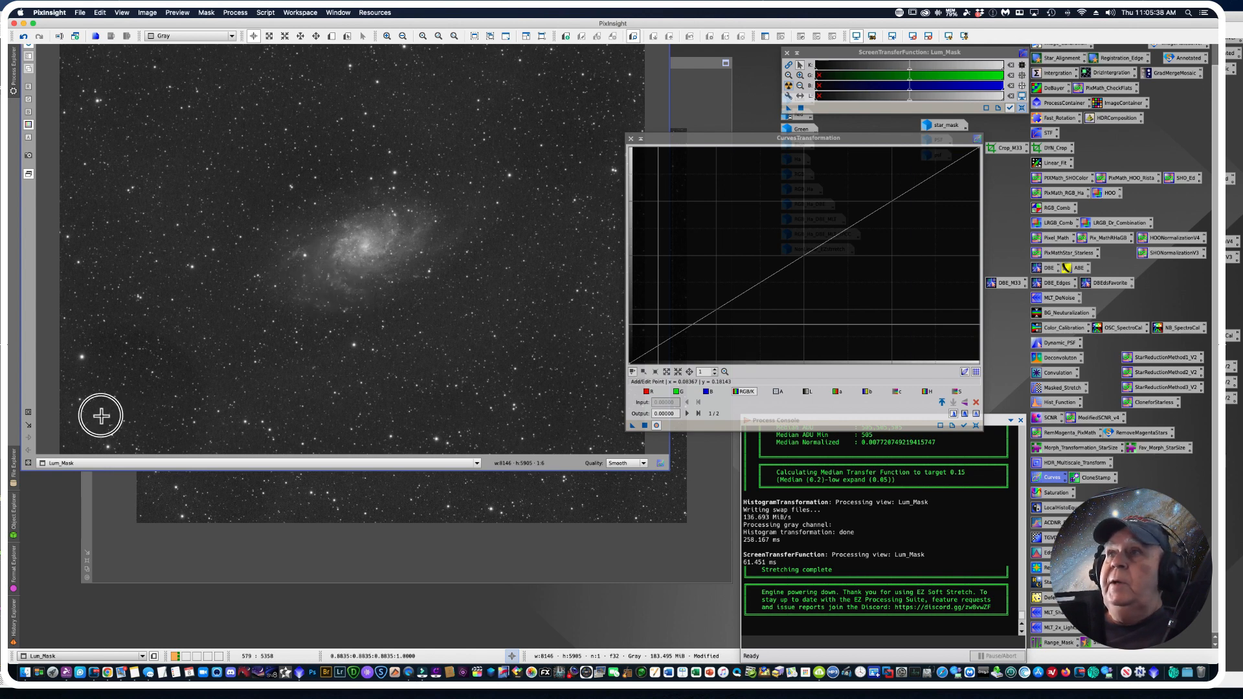
left_click_drag(101, 417, 101, 416)
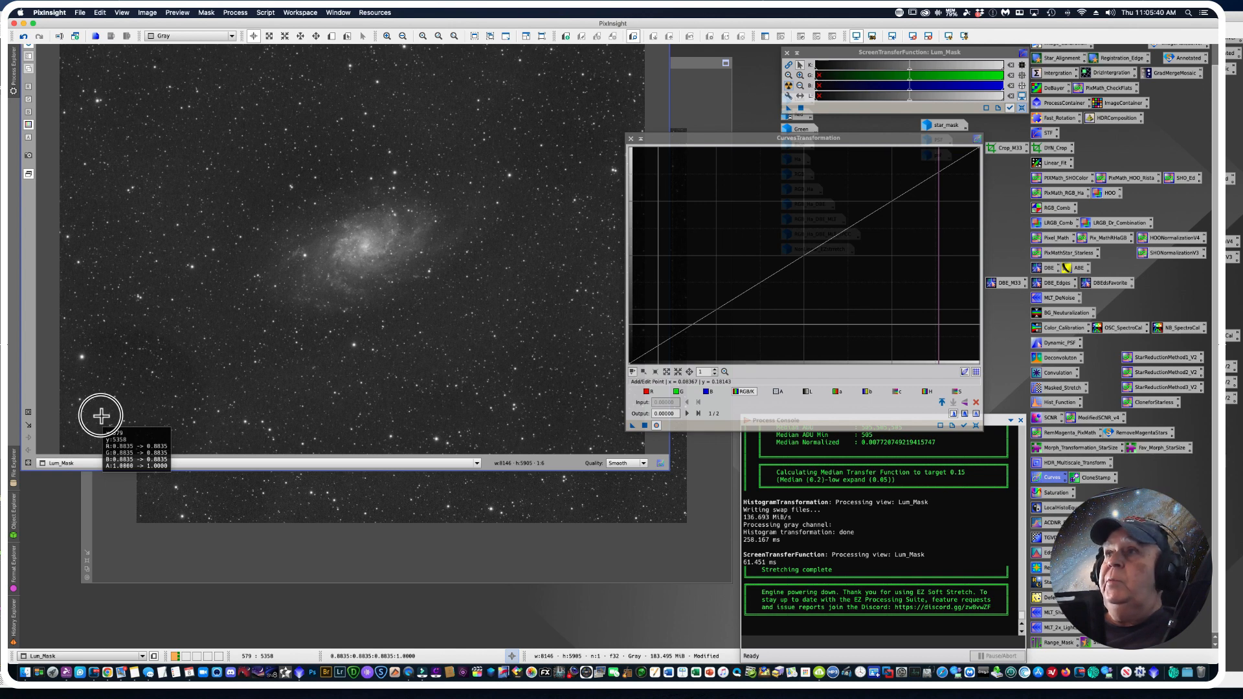
Step: Sample the brightness of the sky background, galaxy core and surrounding sky in the preview to locate them on the curve
left_click_drag(101, 416, 107, 447)
left_click_drag(107, 447, 107, 447)
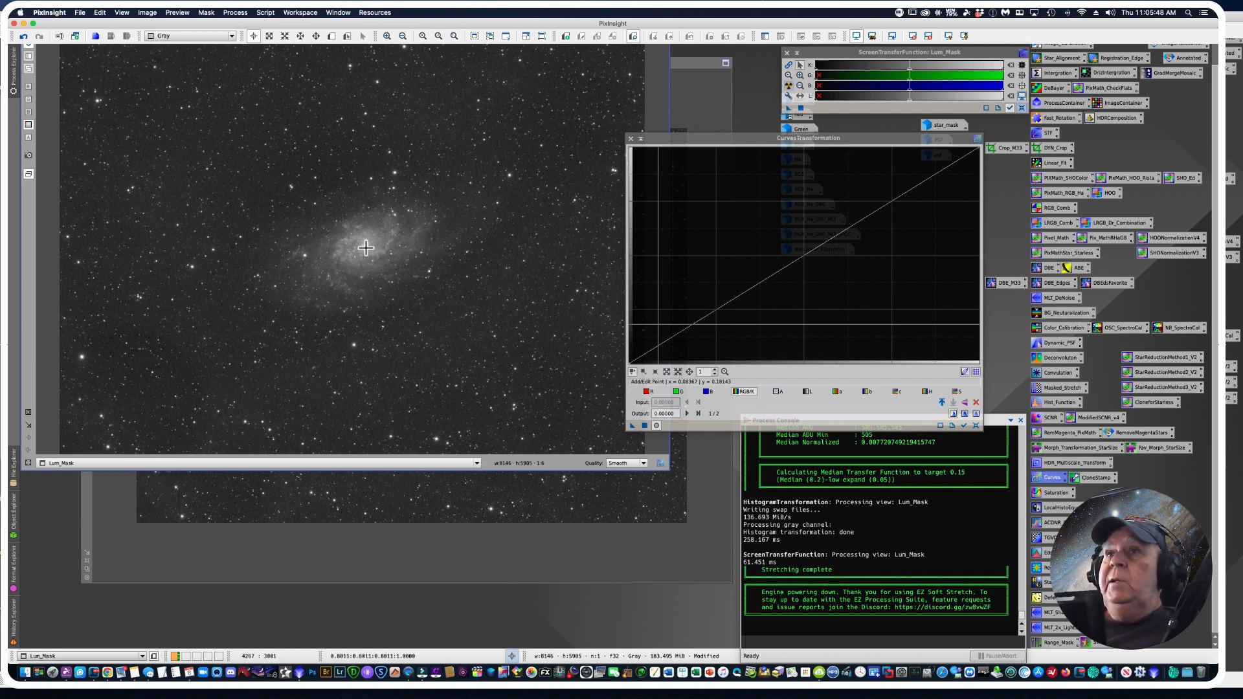
left_click_drag(367, 246, 390, 228)
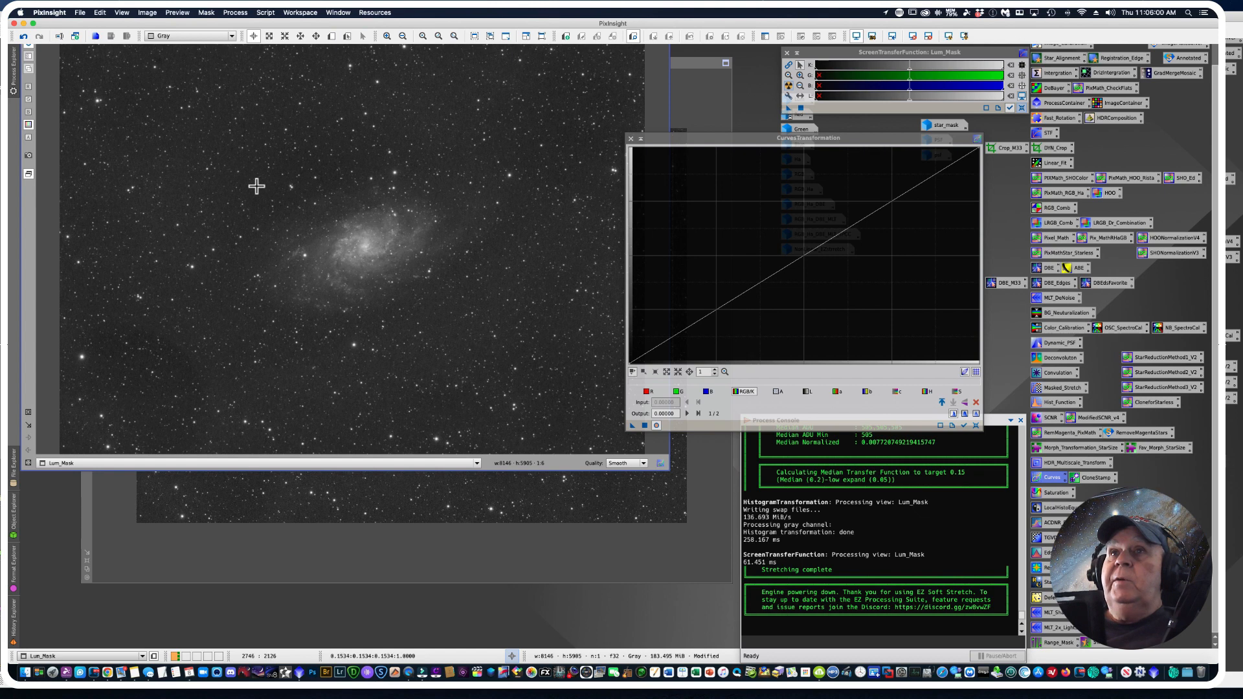
left_click(444, 67)
left_click_drag(444, 67, 457, 68)
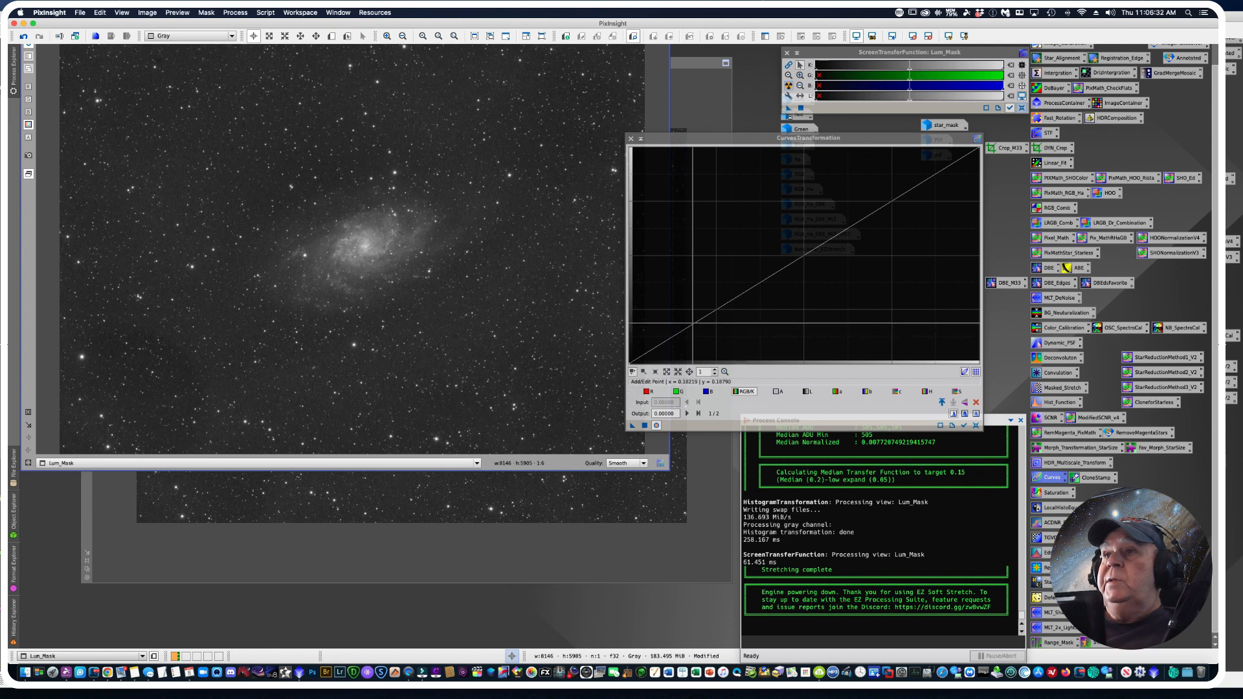
Step: Shape the RGB/K curve with a midtone point at about 0.391/0.406 and a shadow point at about 0.109/0.063
left_click(716, 309)
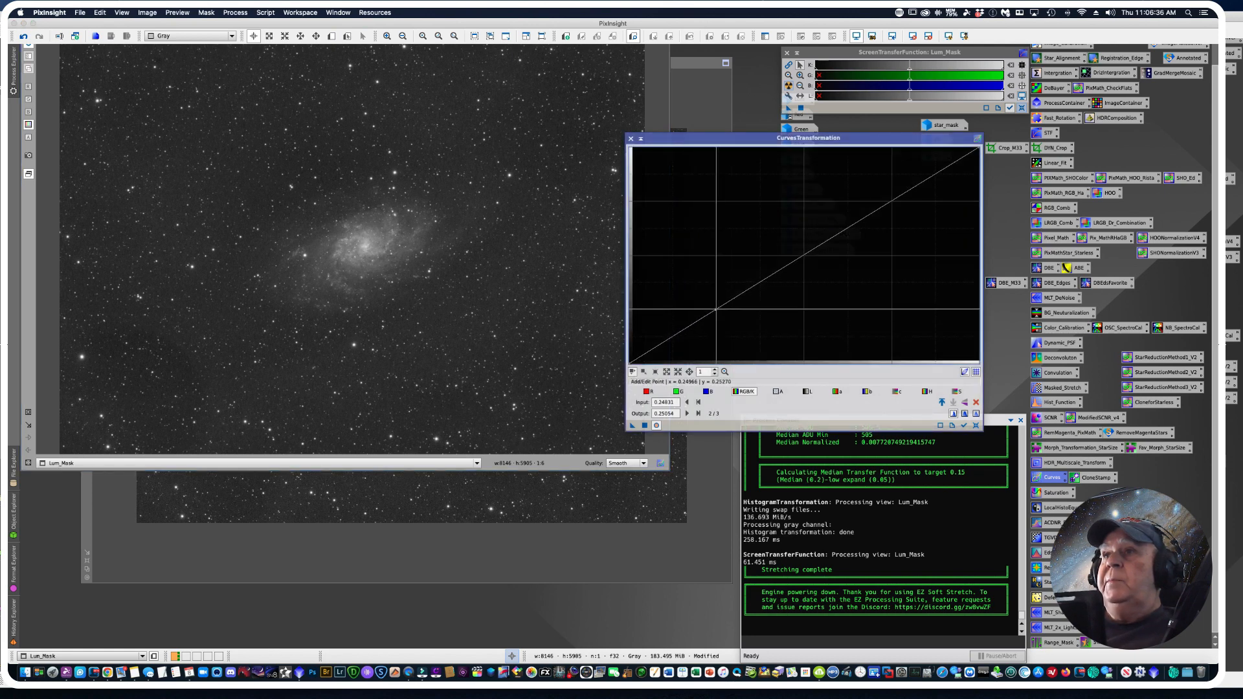
left_click_drag(715, 309, 766, 275)
left_click_drag(661, 342, 666, 351)
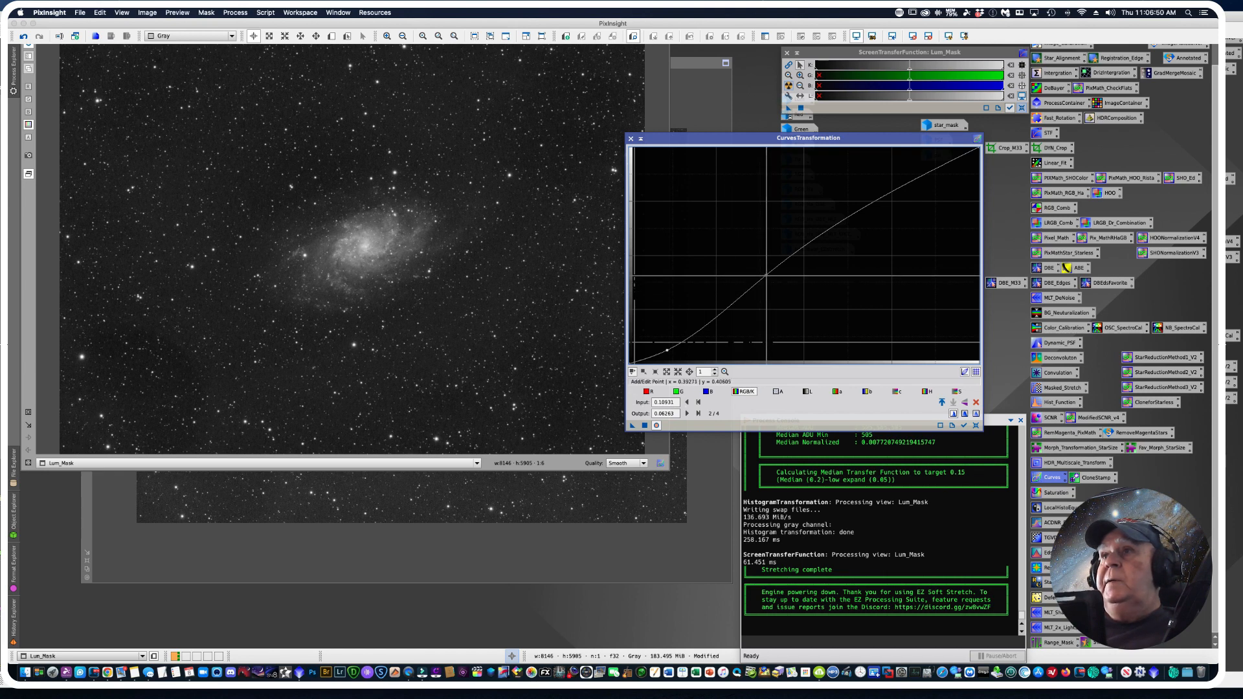
left_click(766, 276)
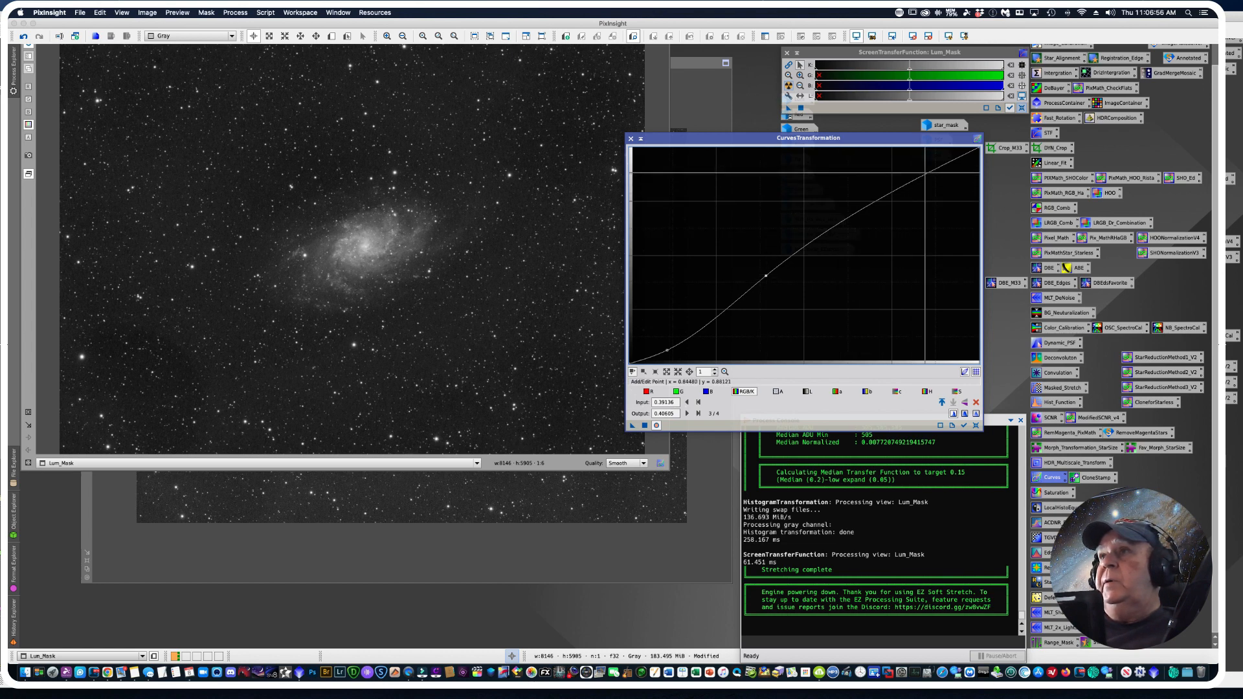
Step: Add curve points at about 0.885/0.905 and 0.588/0.670, and apply the curve to Lum_Mask twice
left_click(940, 168)
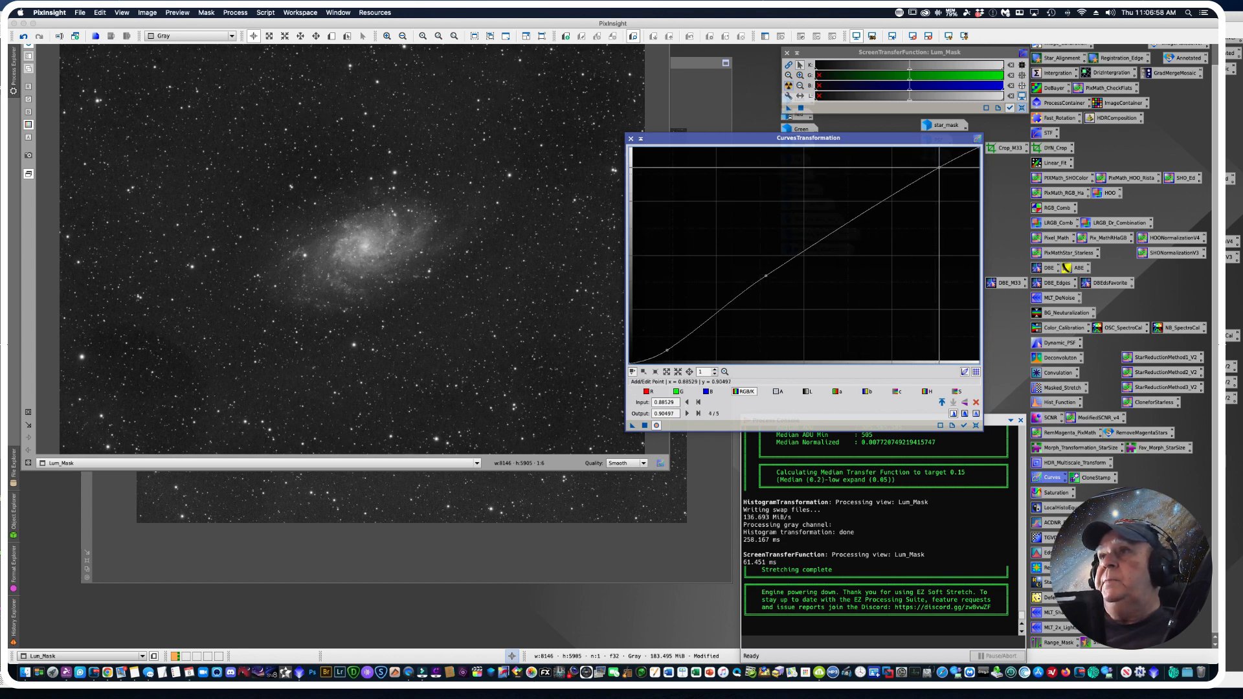
left_click(844, 221)
mouse_move(844, 221)
left_mouse_down()
mouse_move(827, 212)
mouse_move(853, 203)
mouse_move(813, 220)
mouse_move(836, 218)
left_mouse_up()
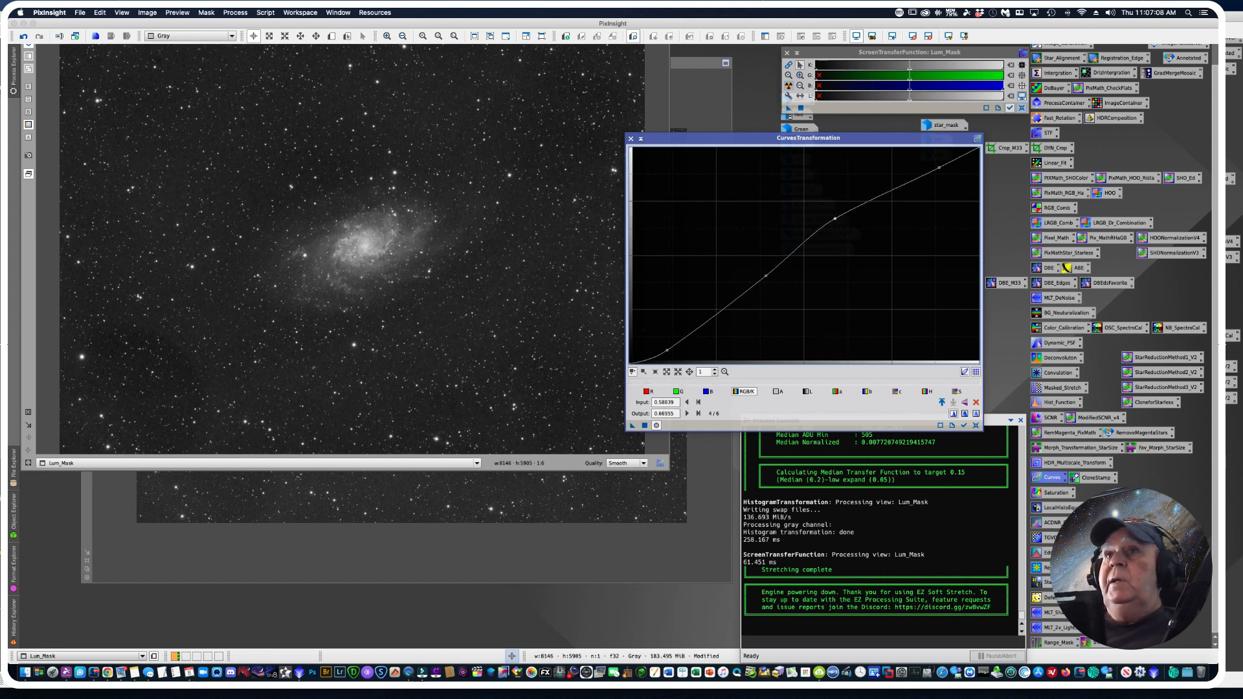
left_click(645, 425)
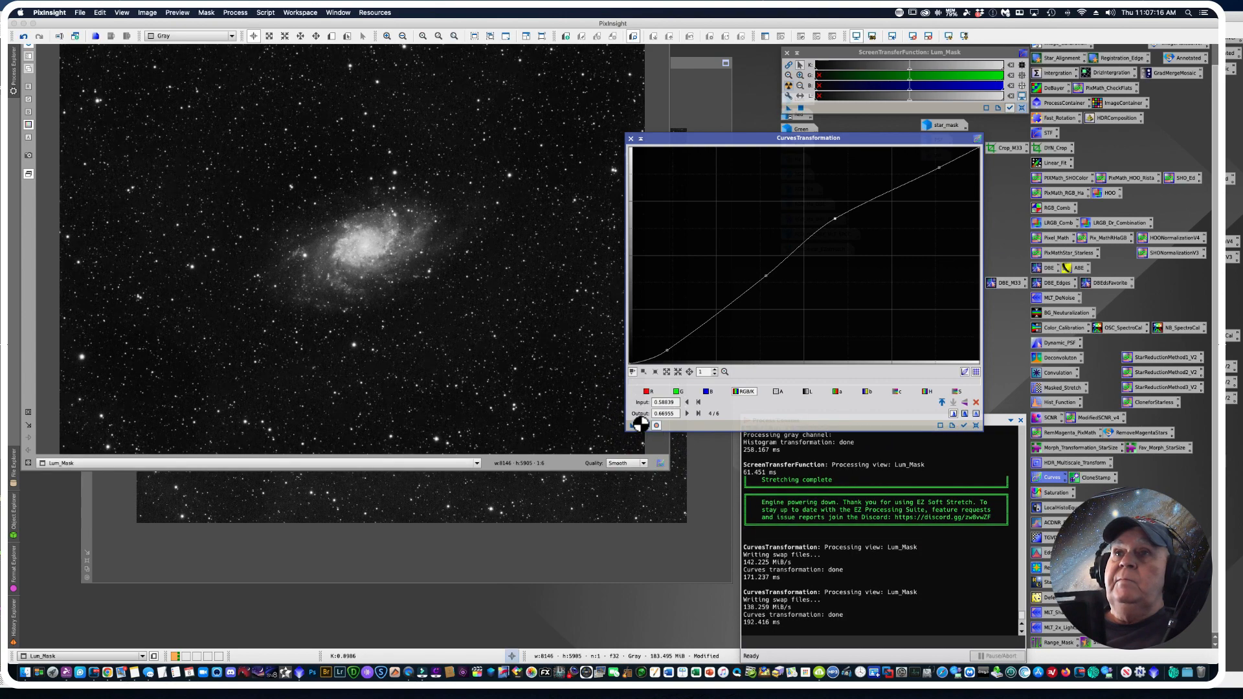
Step: Close CurvesTransformation and the real-time preview to uncover the Lum_Mask image
left_click(629, 138)
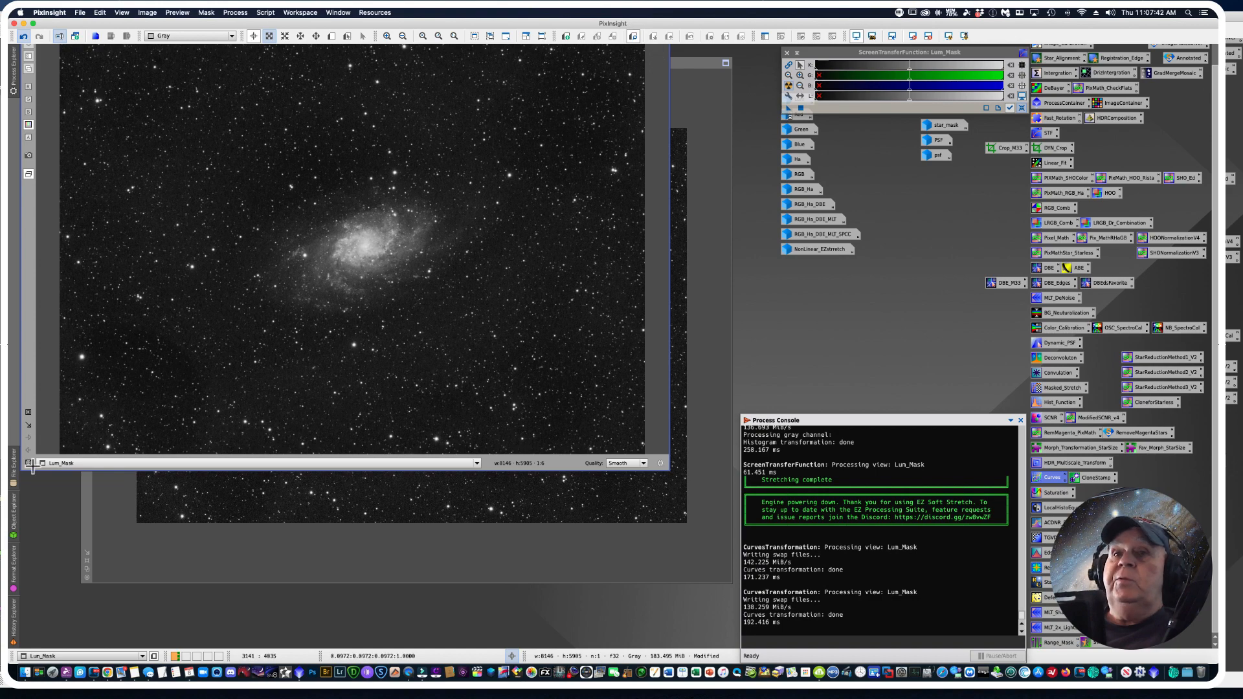
left_click(28, 425)
left_click_drag(81, 52, 185, 132)
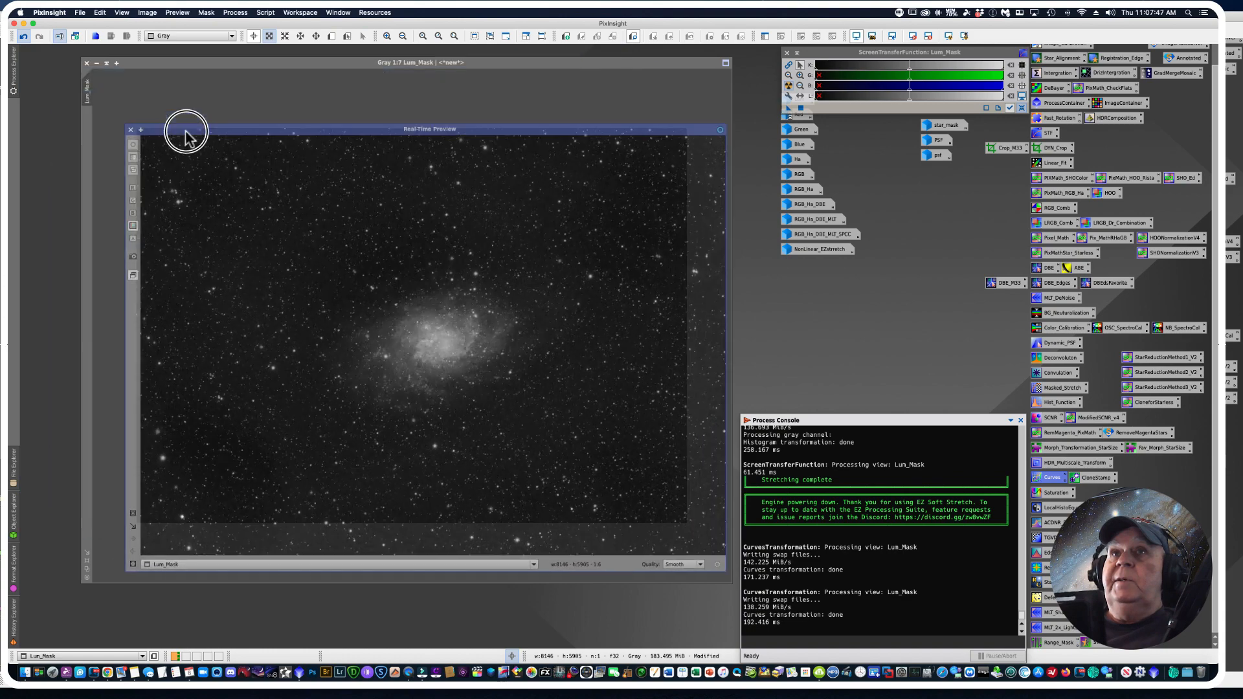
left_click(130, 130)
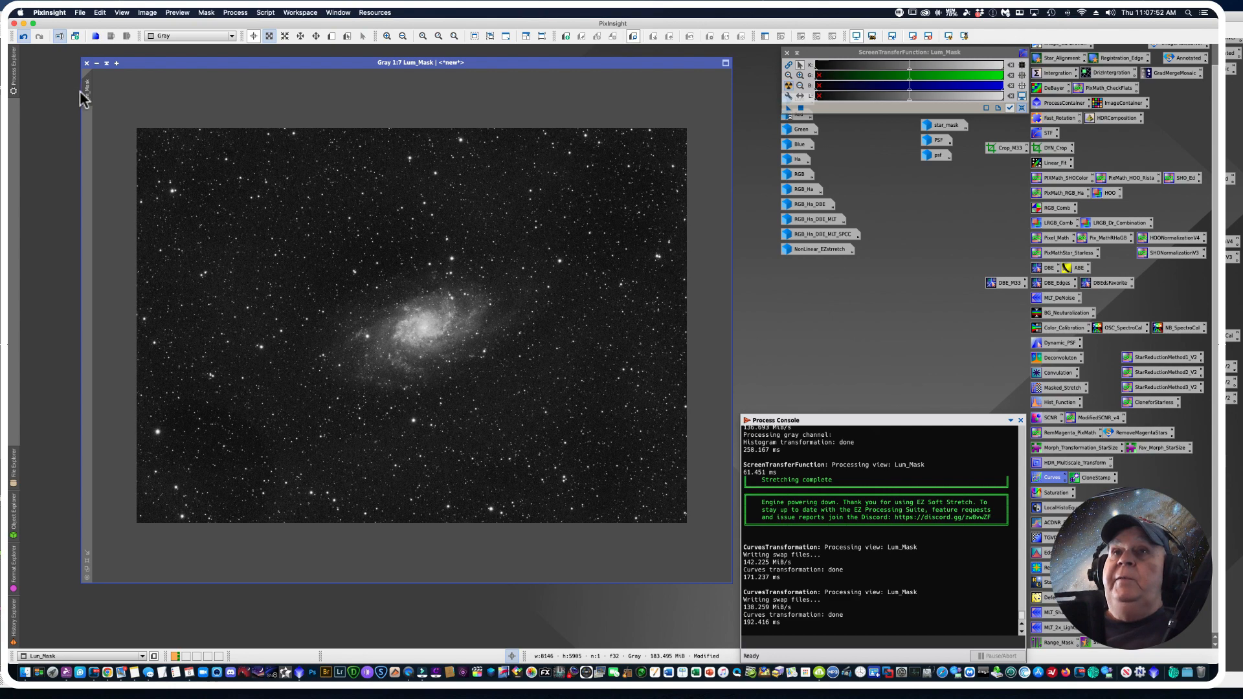
Step: Minimize the Lum_Mask image and place its icon below the psf icon
mouse_move(96, 94)
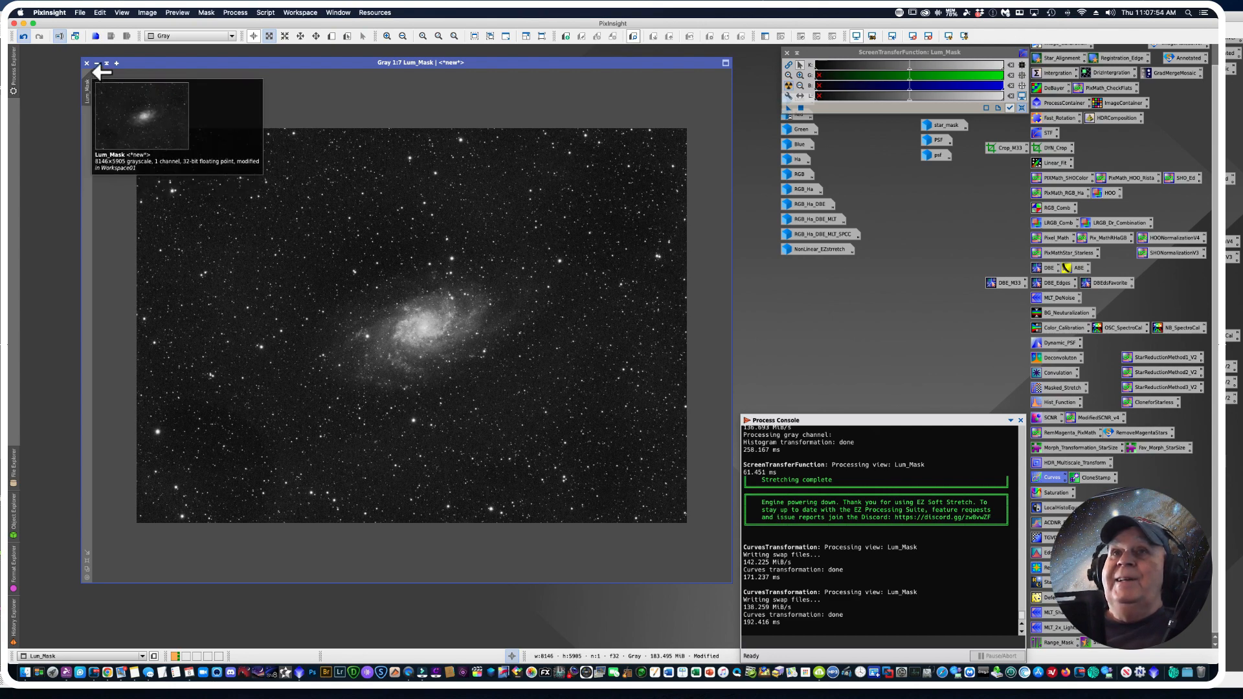
left_click(96, 63)
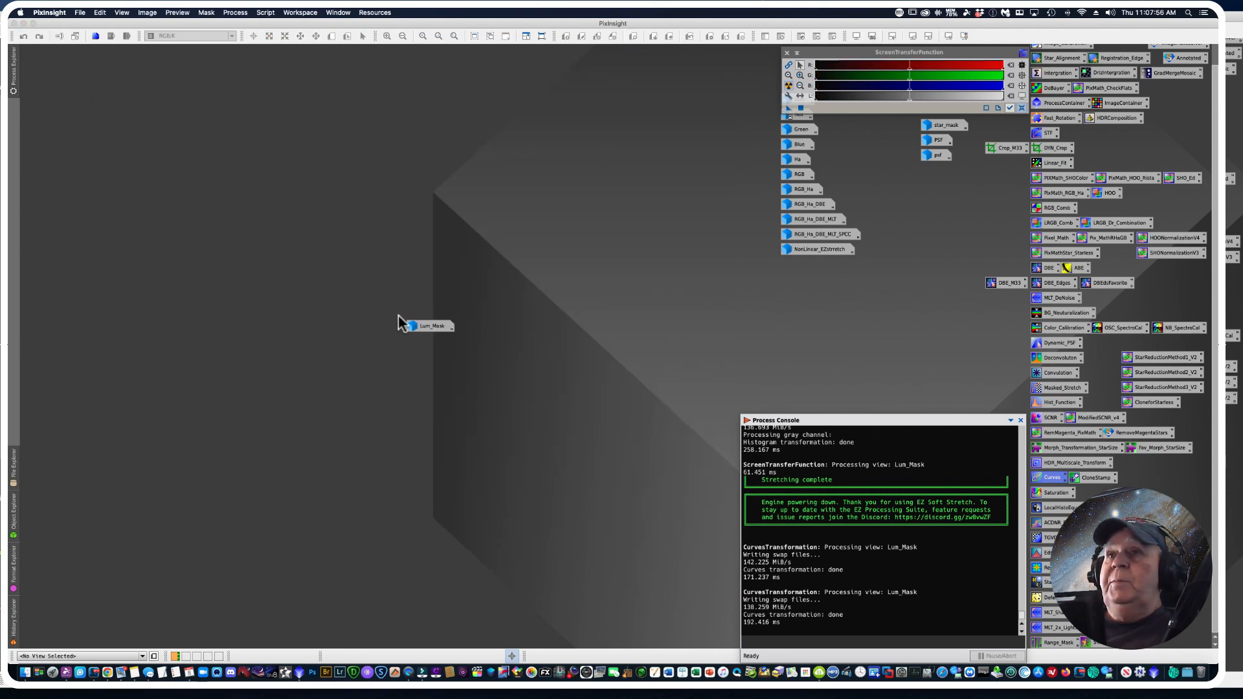
left_click_drag(426, 328, 946, 173)
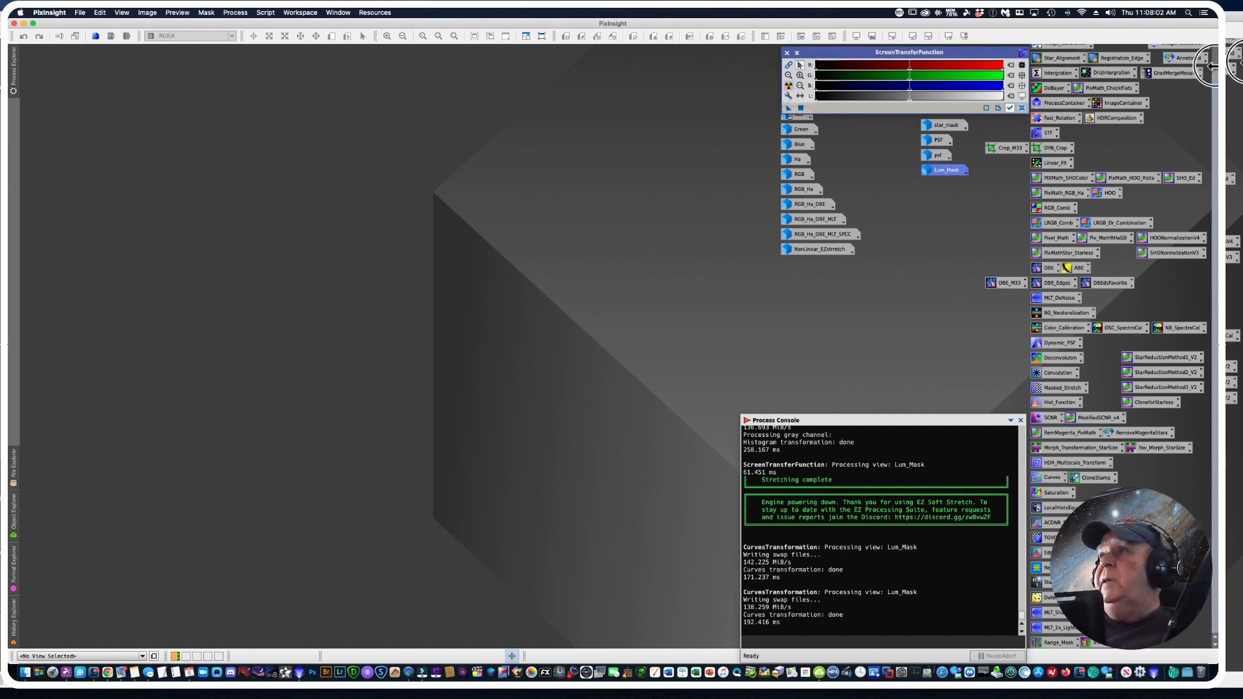
Step: Restore the Lum image from its icon and move its window clear of the mask icons
scroll(1216, 81, "up", 3)
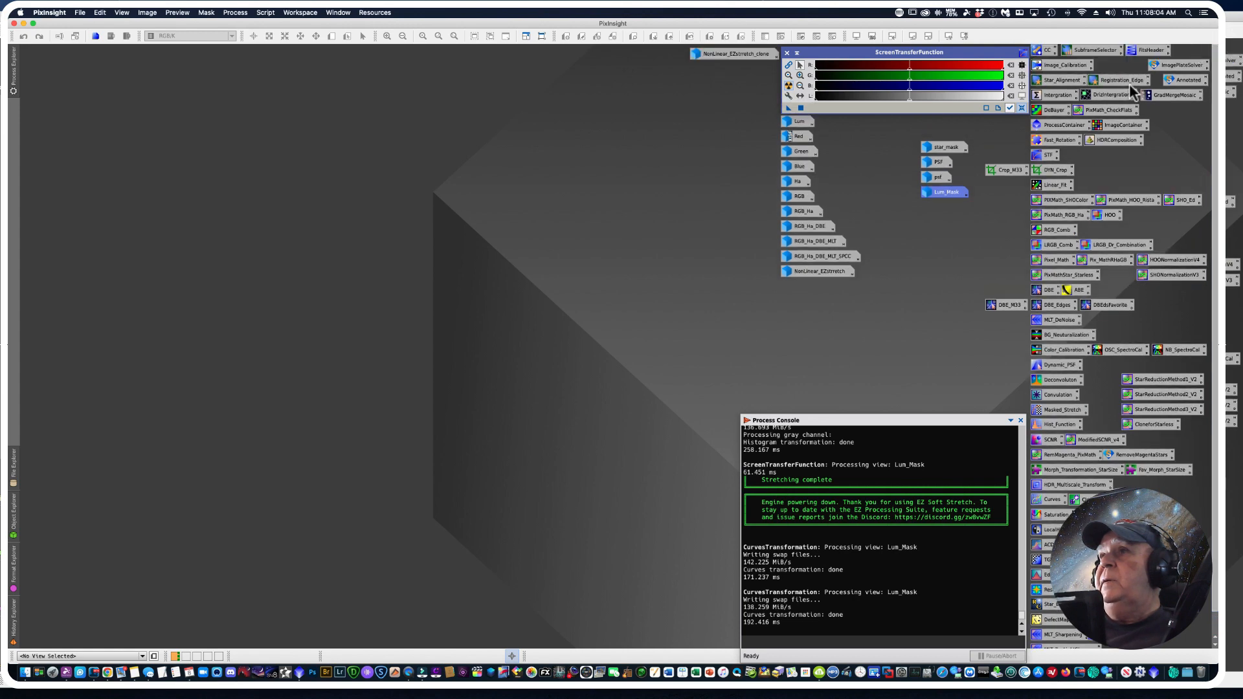
double_click(798, 124)
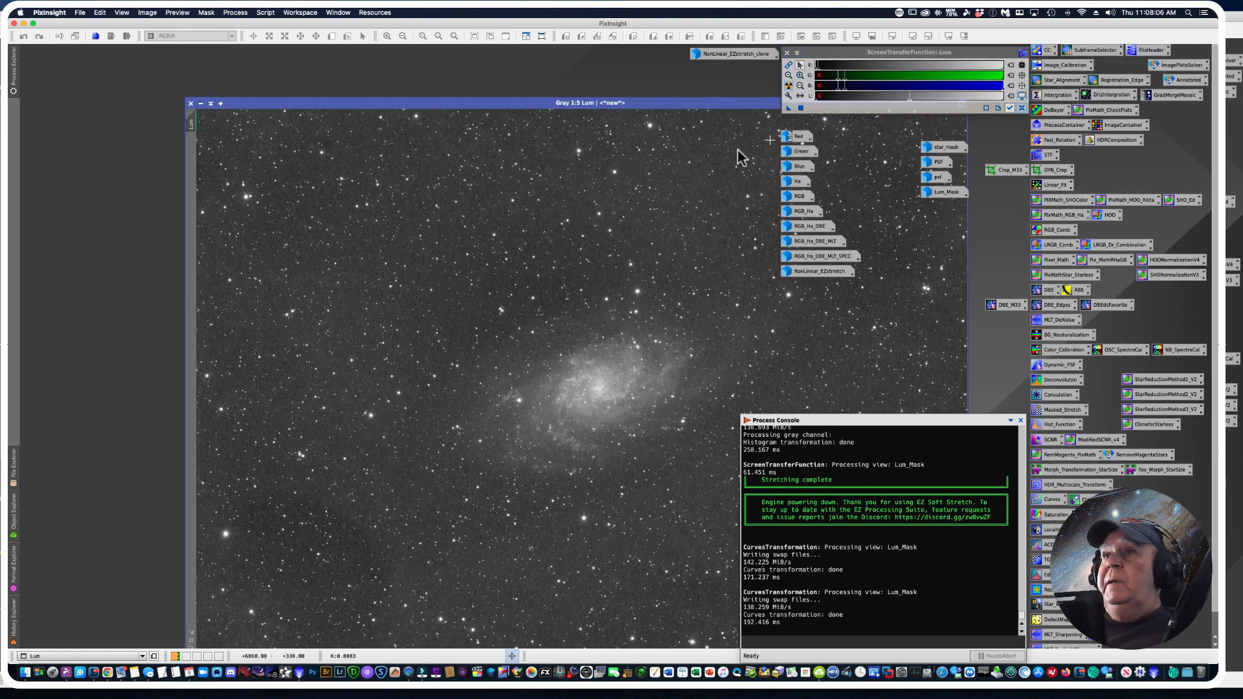
left_click_drag(378, 107, 222, 69)
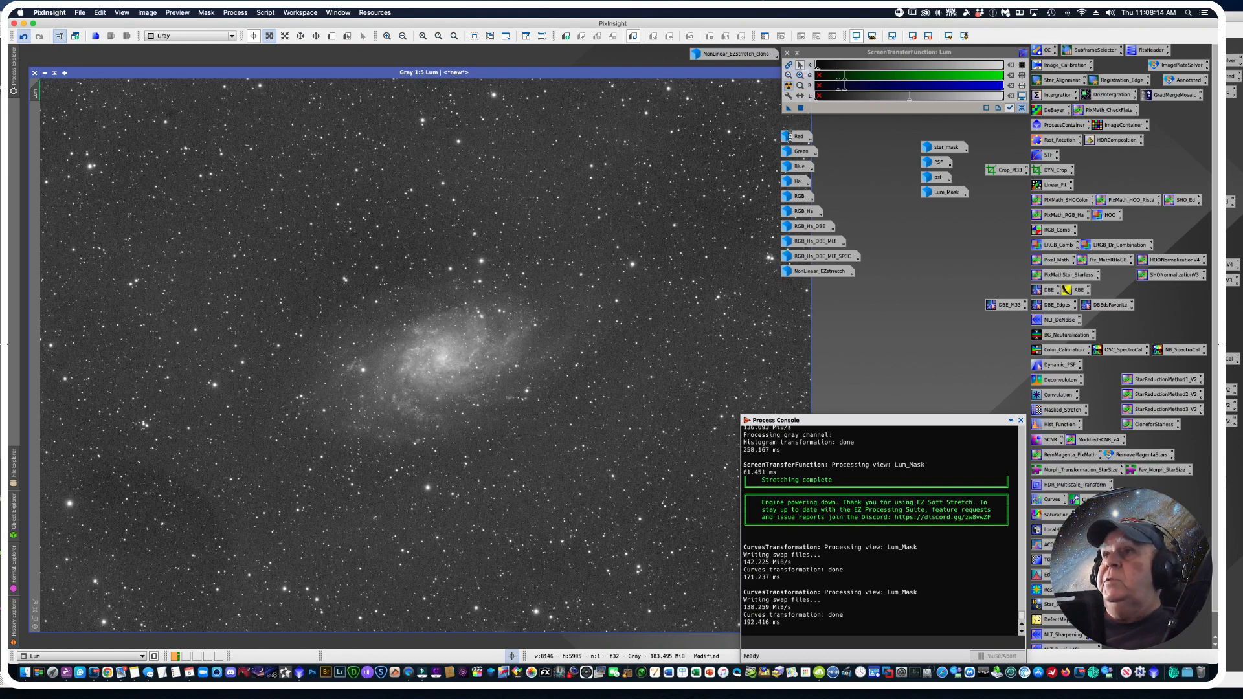
Step: Restore Lum_Mask, apply it as a mask to the Lum image, and minimize Lum_Mask again
left_click(933, 192)
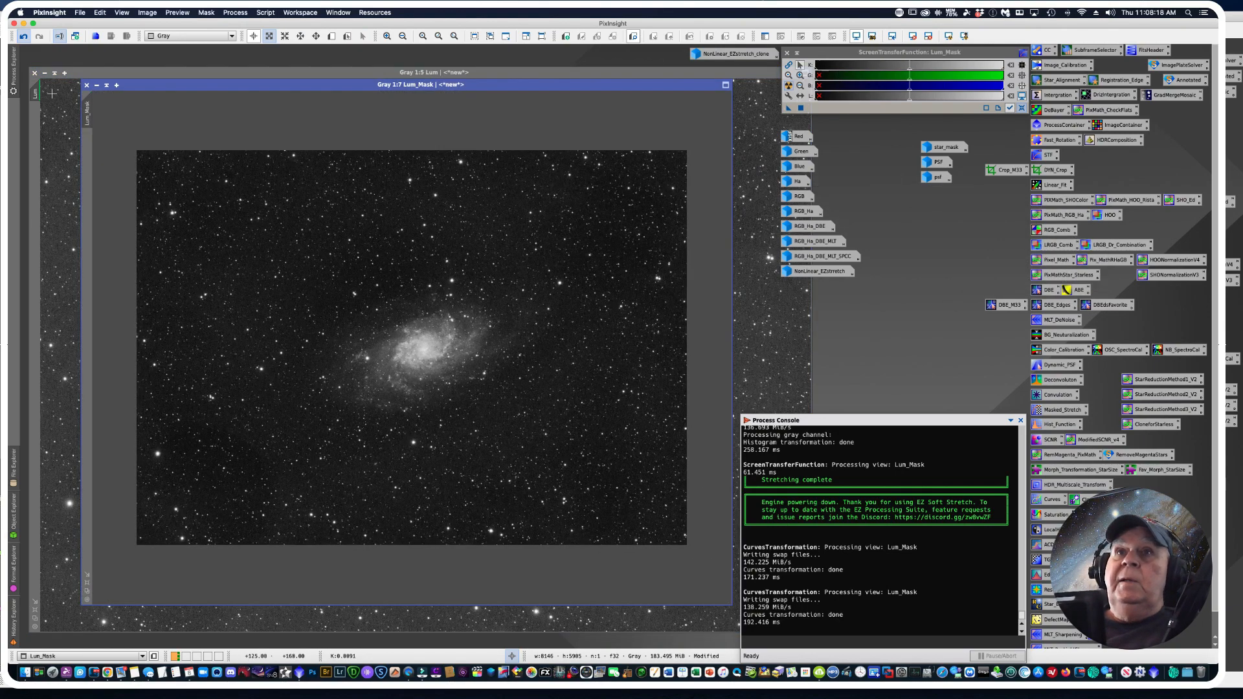
left_click_drag(88, 114, 35, 169)
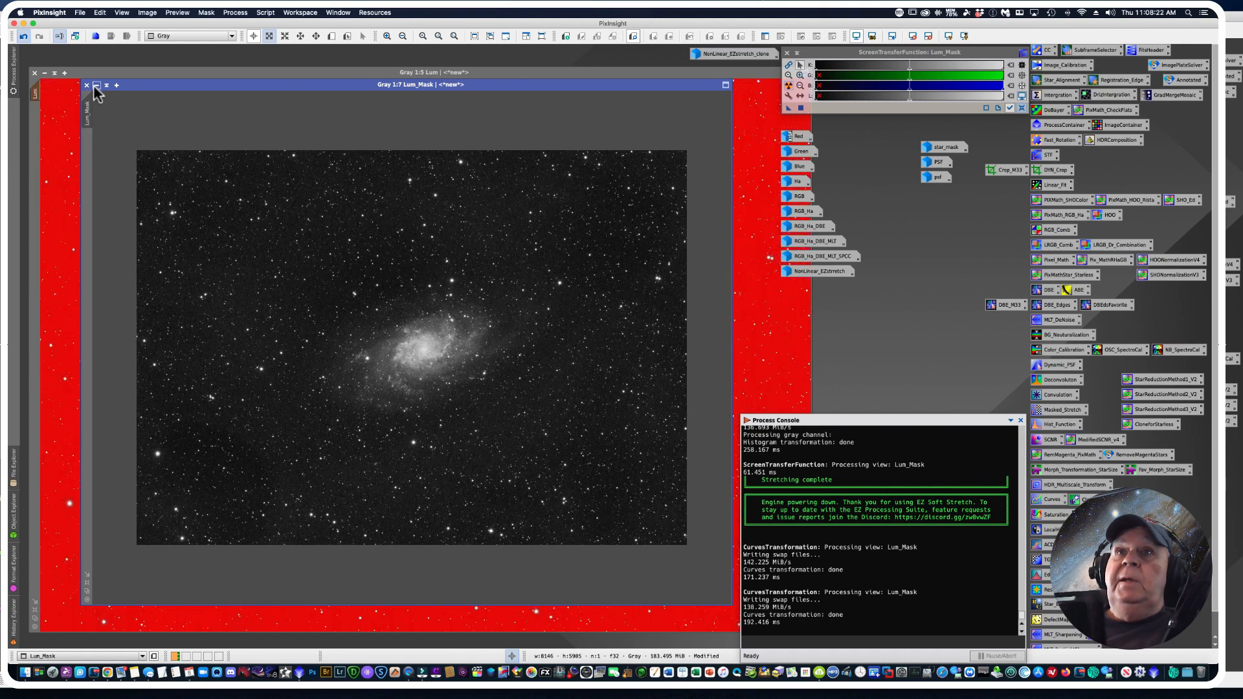
left_click(97, 86)
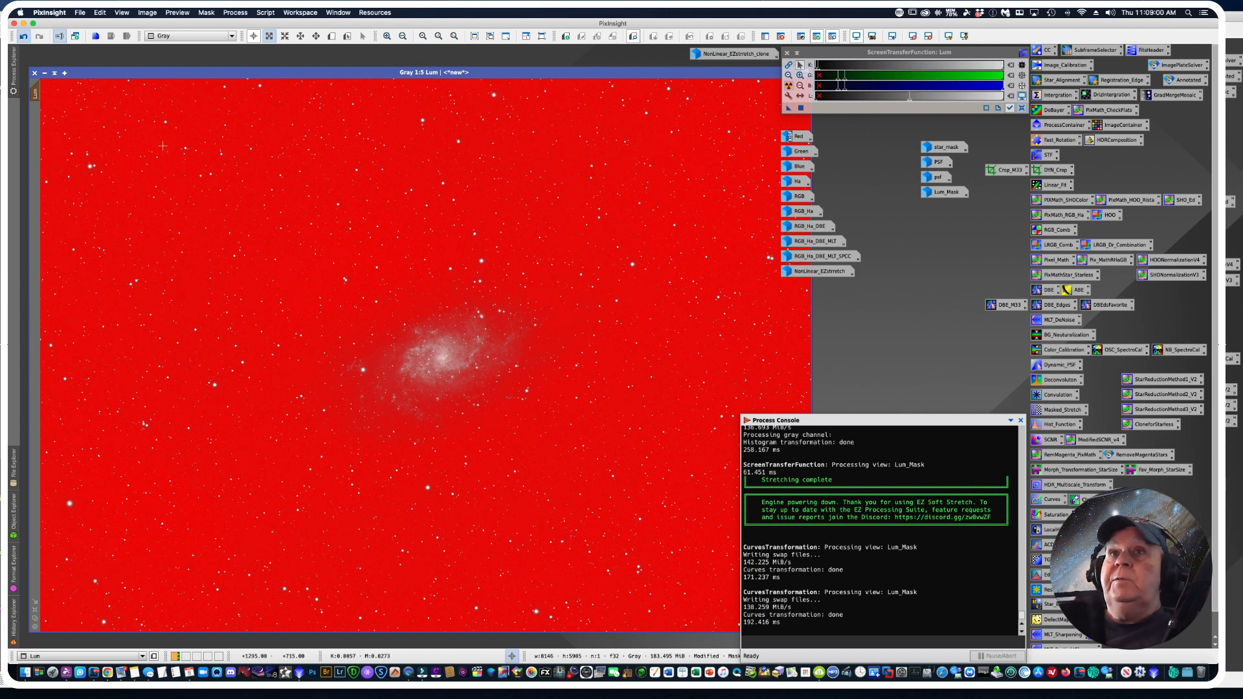
Step: Nudge the Lum window and hide its red mask overlay while keeping the mask enabled
left_click_drag(154, 70, 152, 67)
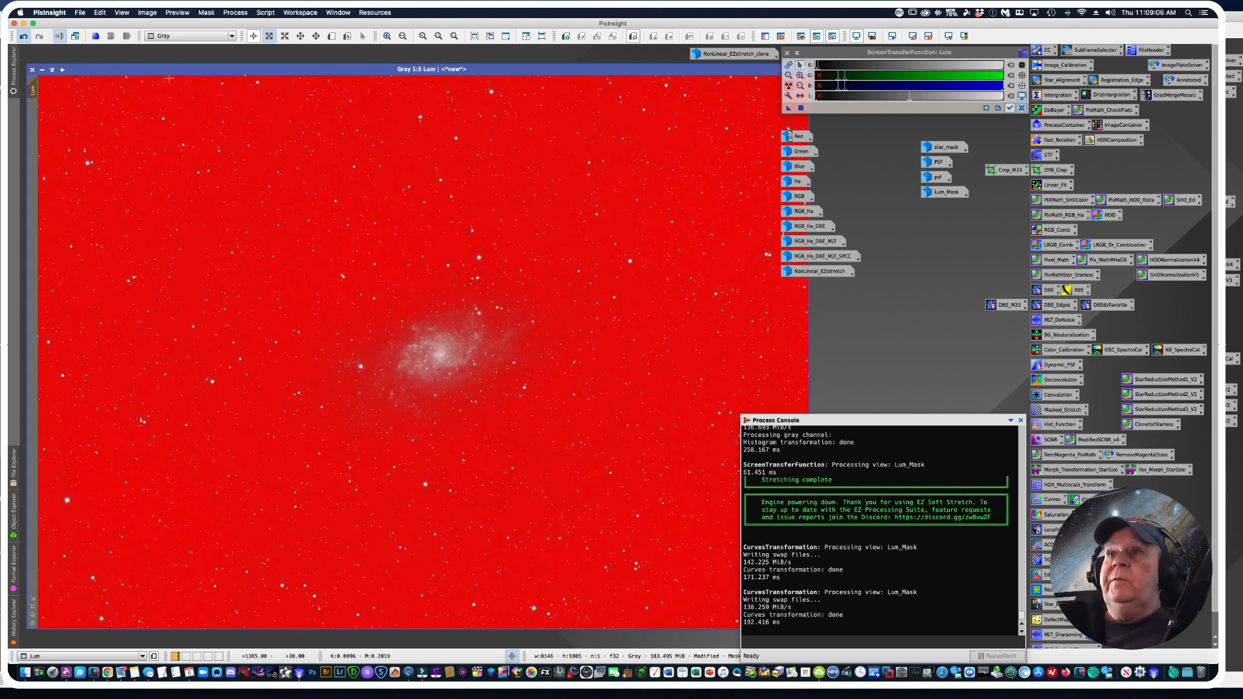
left_click(206, 12)
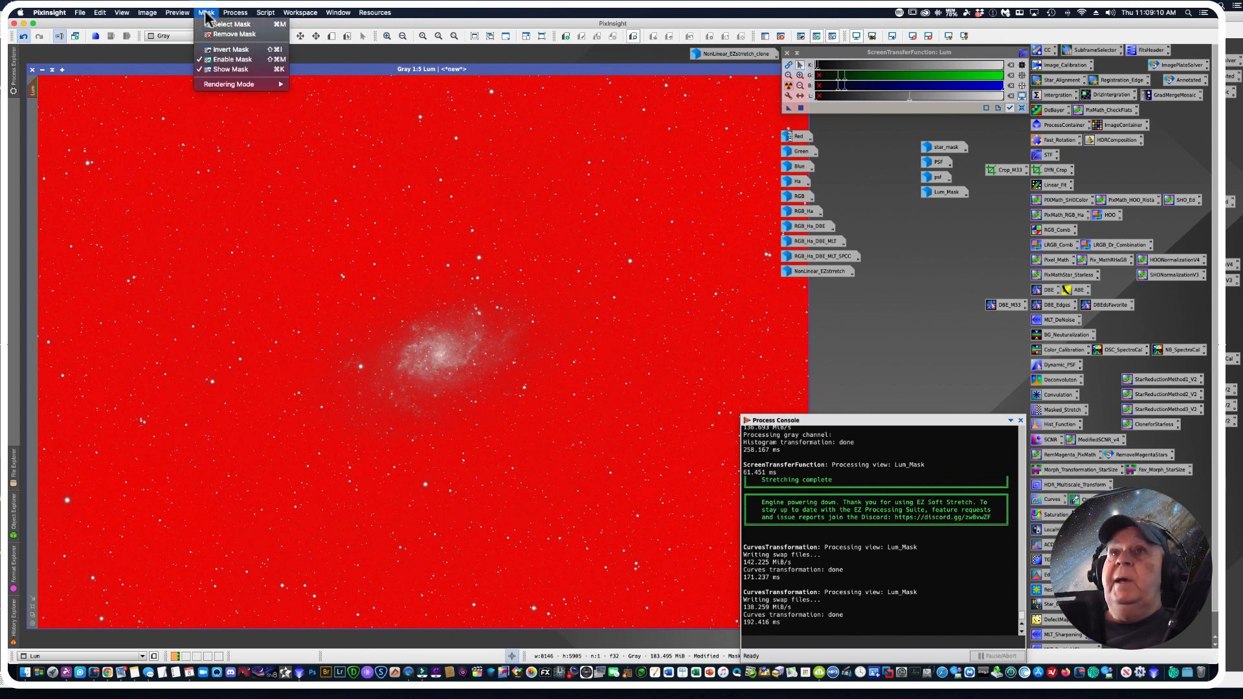
left_click(221, 70)
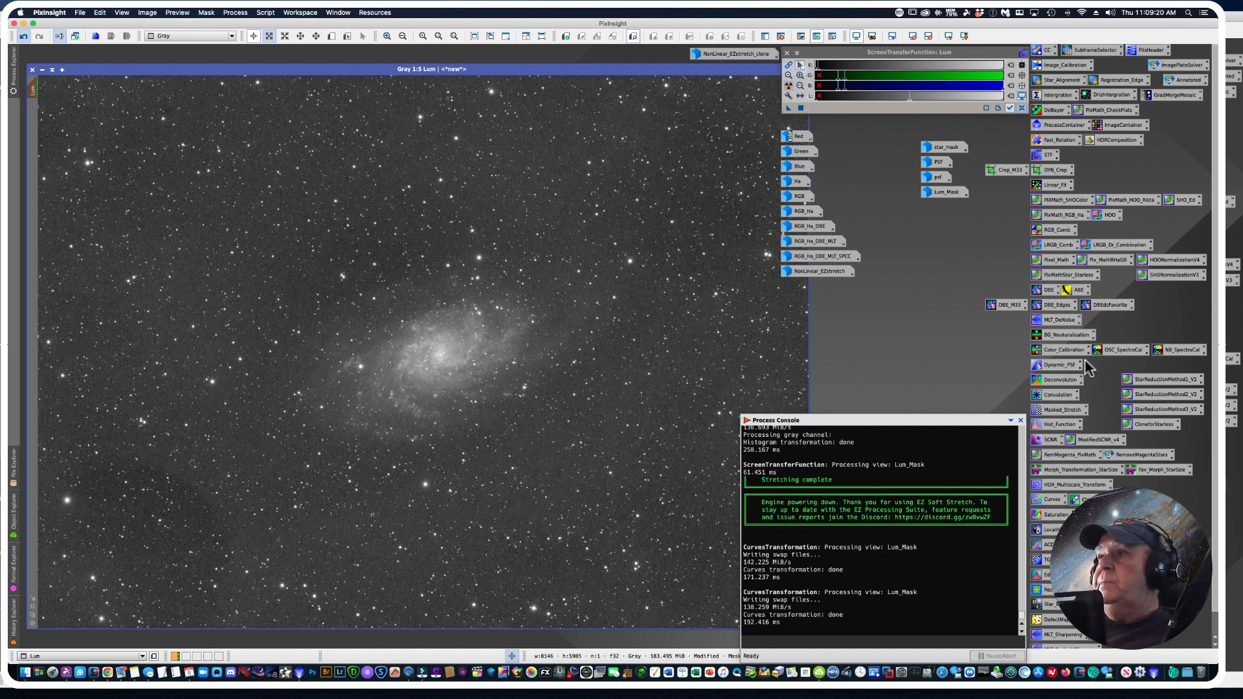
Step: Open Deconvolution and set the deringing global dark to 0.1500 and global bright to 0.0050
double_click(1051, 381)
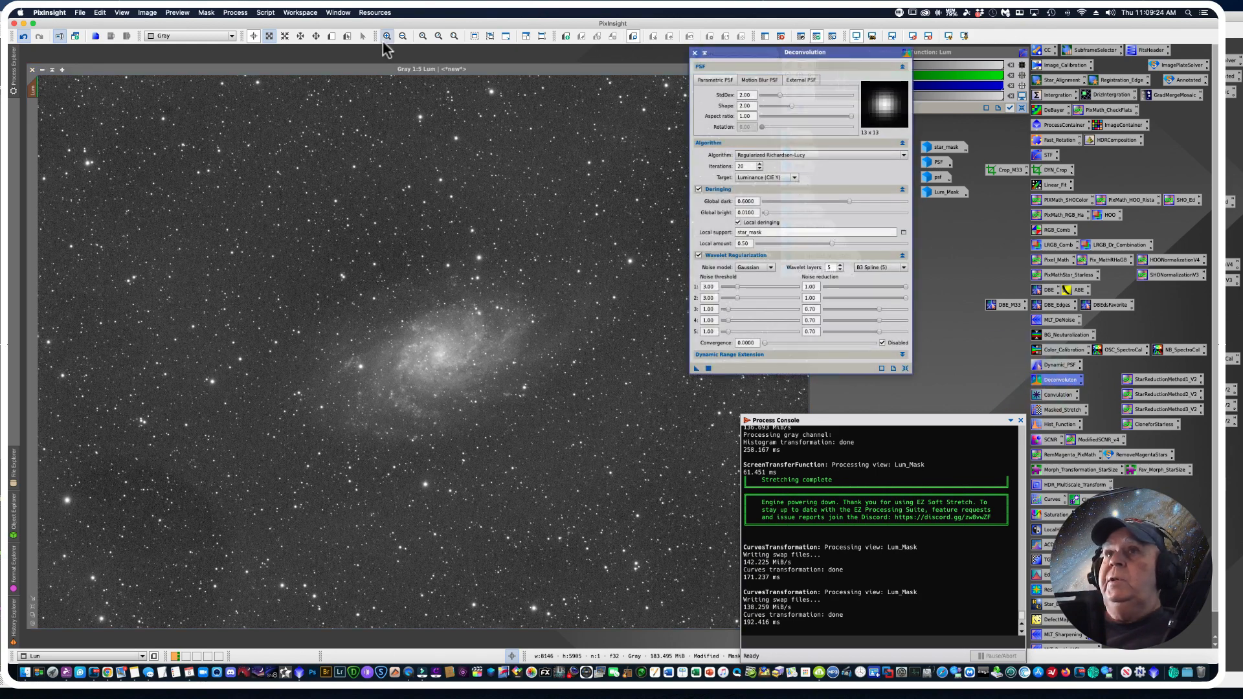
left_click(235, 12)
mouse_move(258, 27)
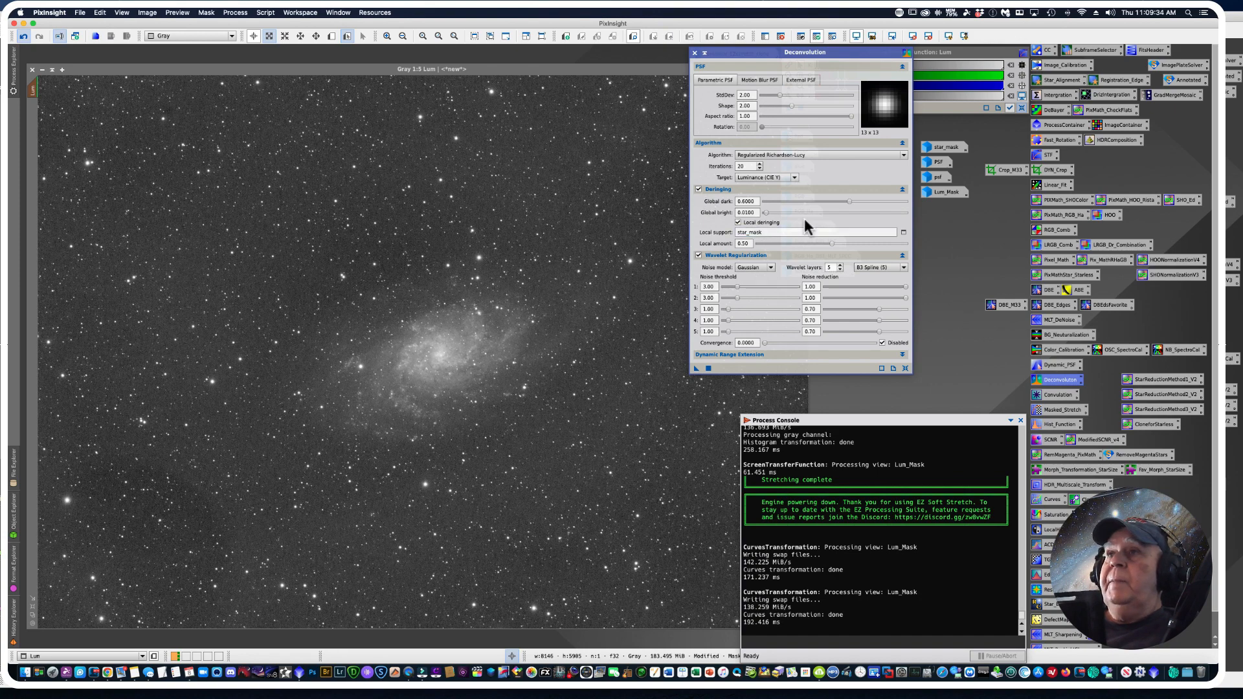
left_click_drag(849, 201, 790, 203)
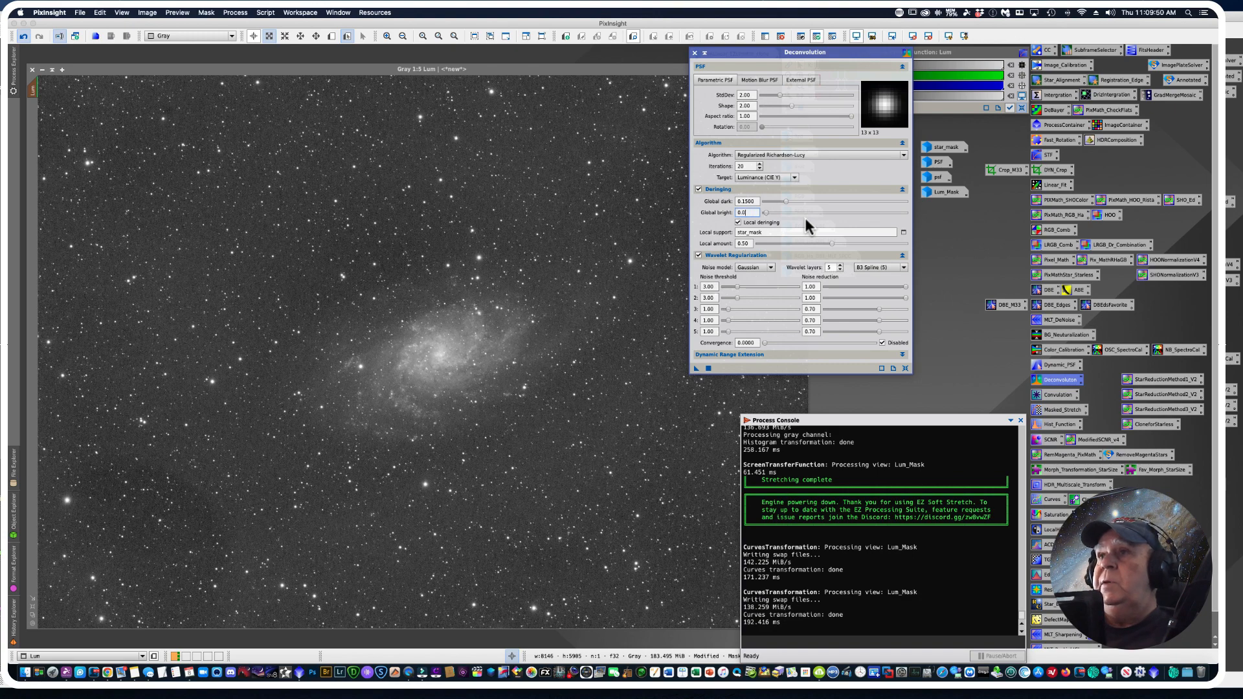
type("5")
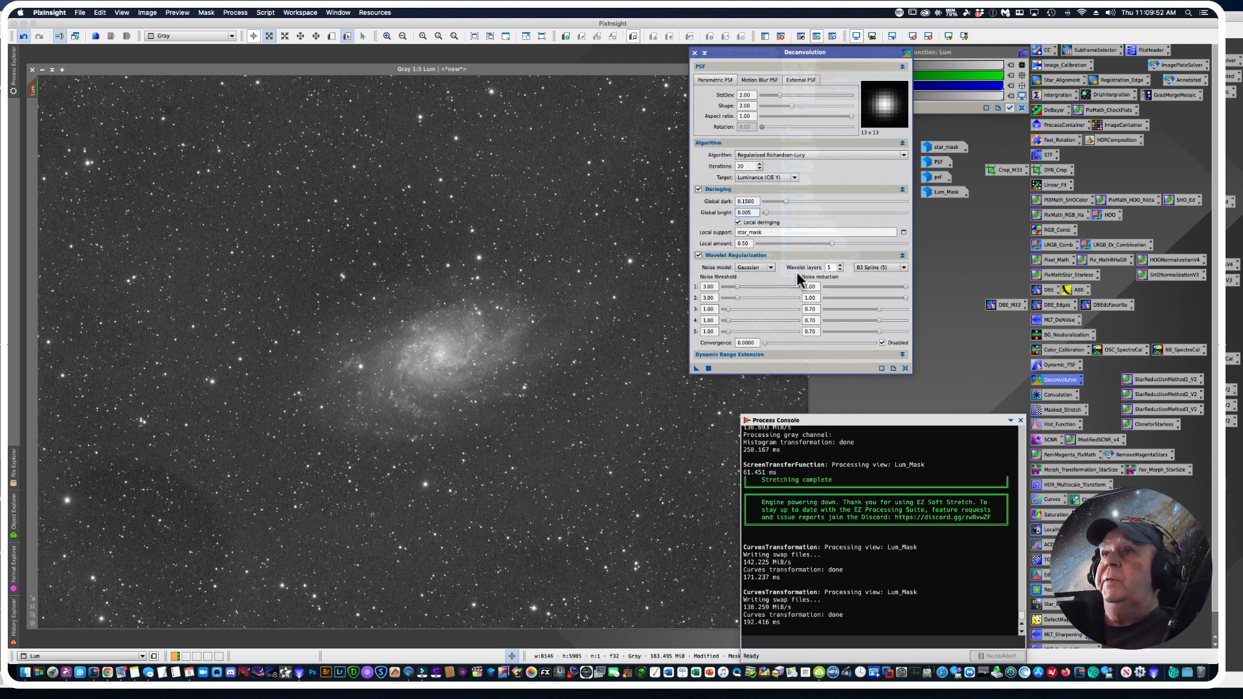
type("0")
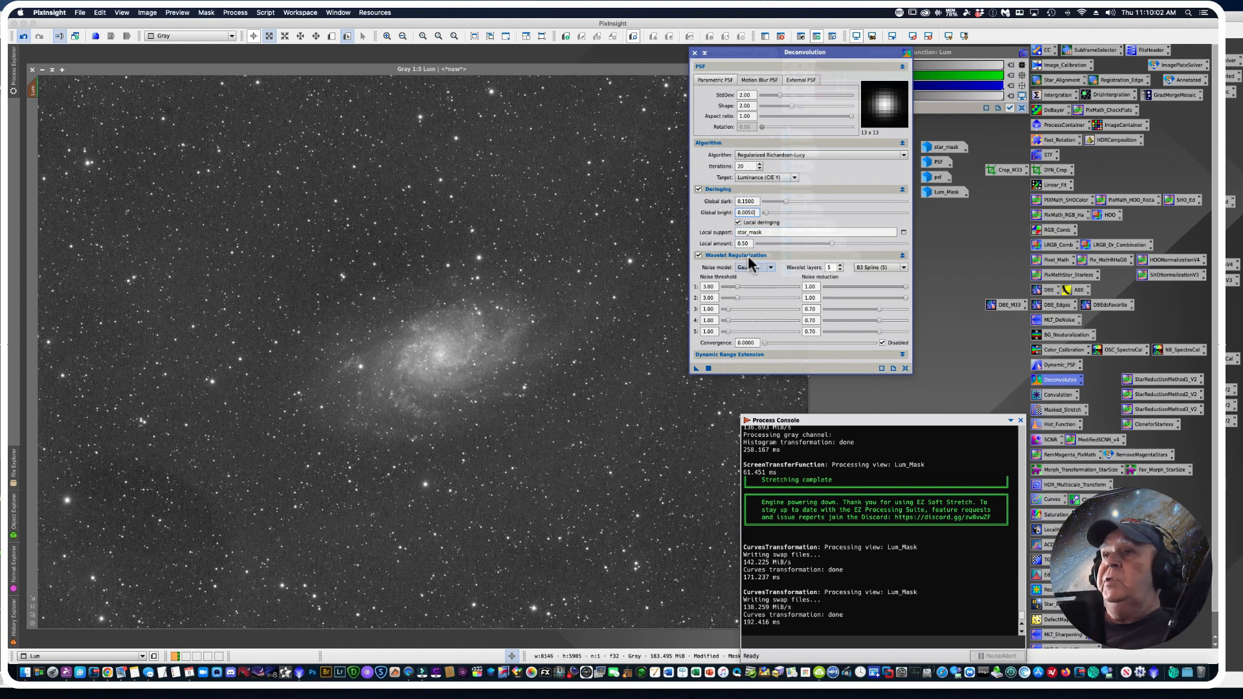
Step: Choose star_mask as the local deringing support image and move the Deconvolution window clear of ScreenTransferFunction's title
left_click(903, 233)
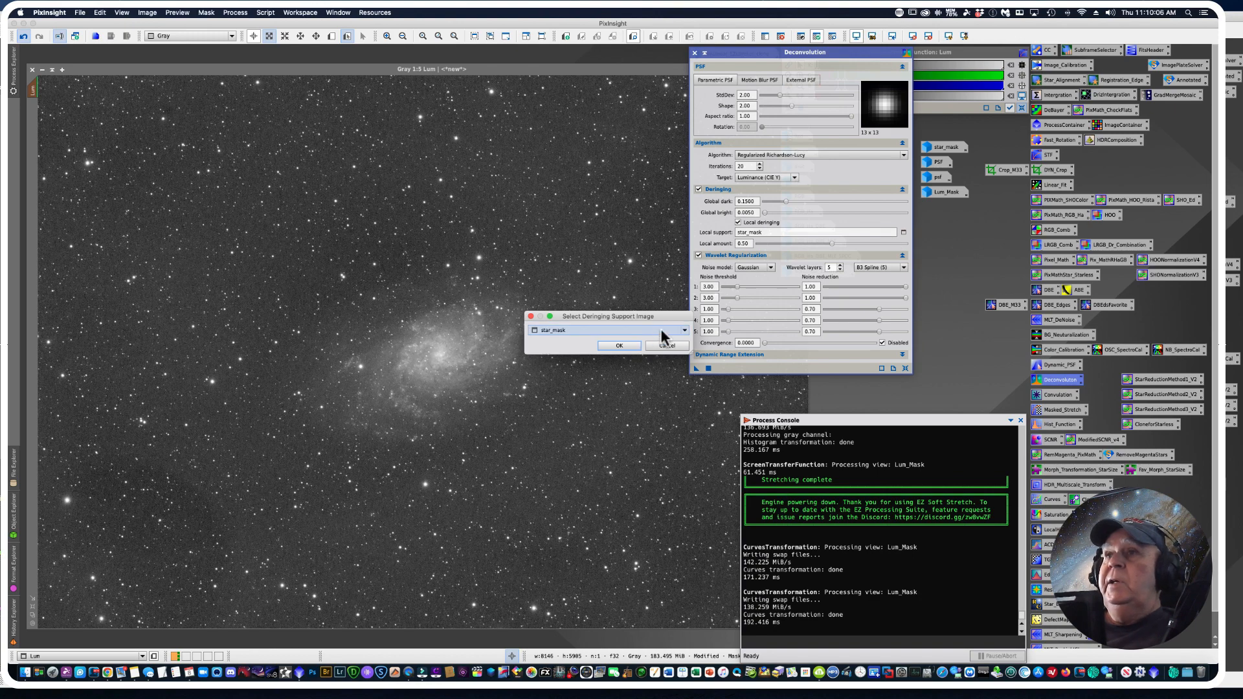
left_click(686, 331)
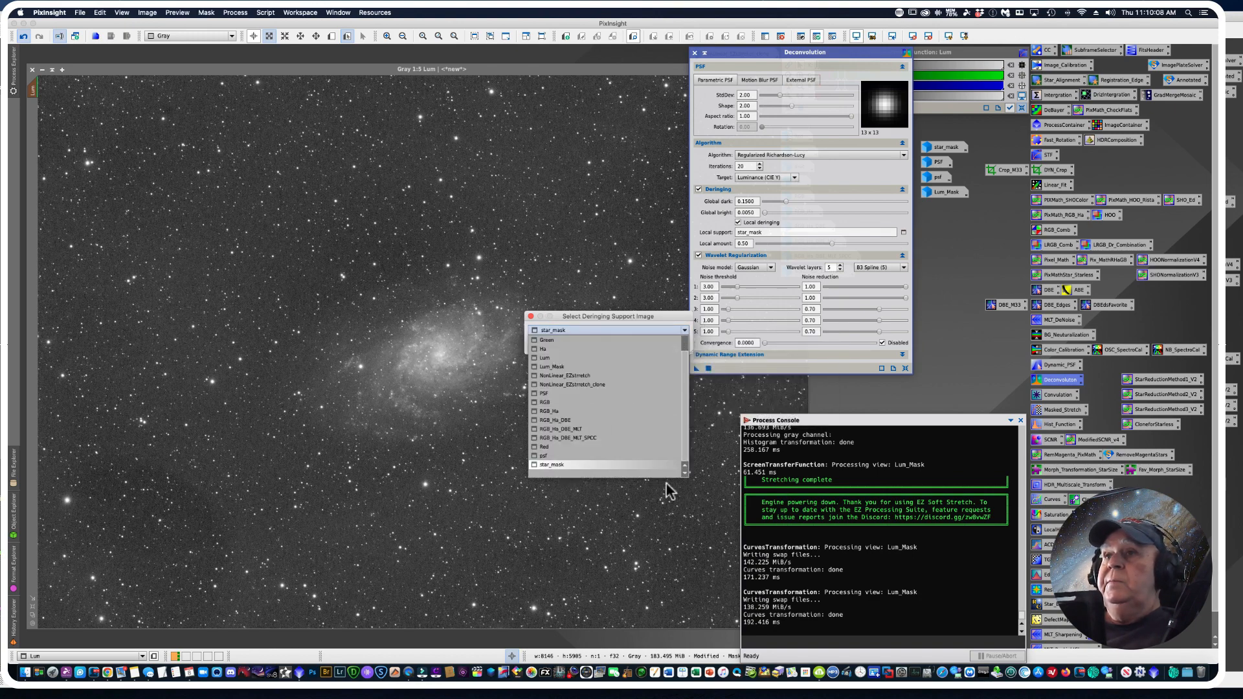
left_click(547, 465)
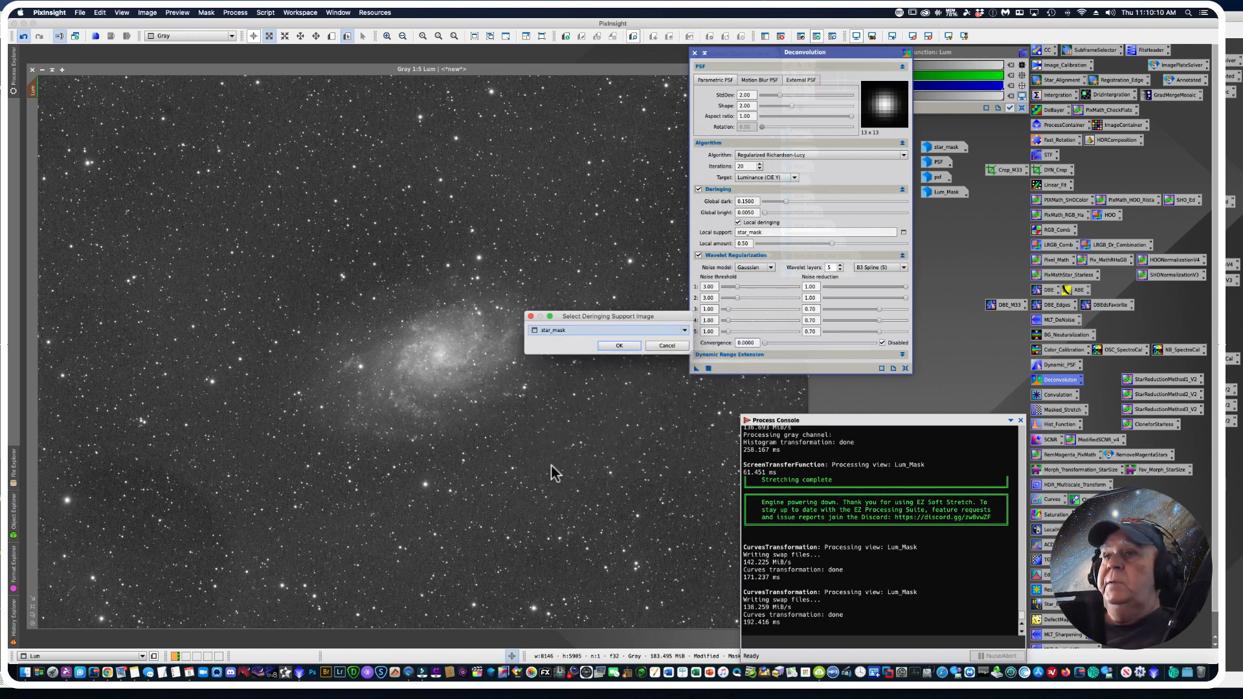
left_click(619, 347)
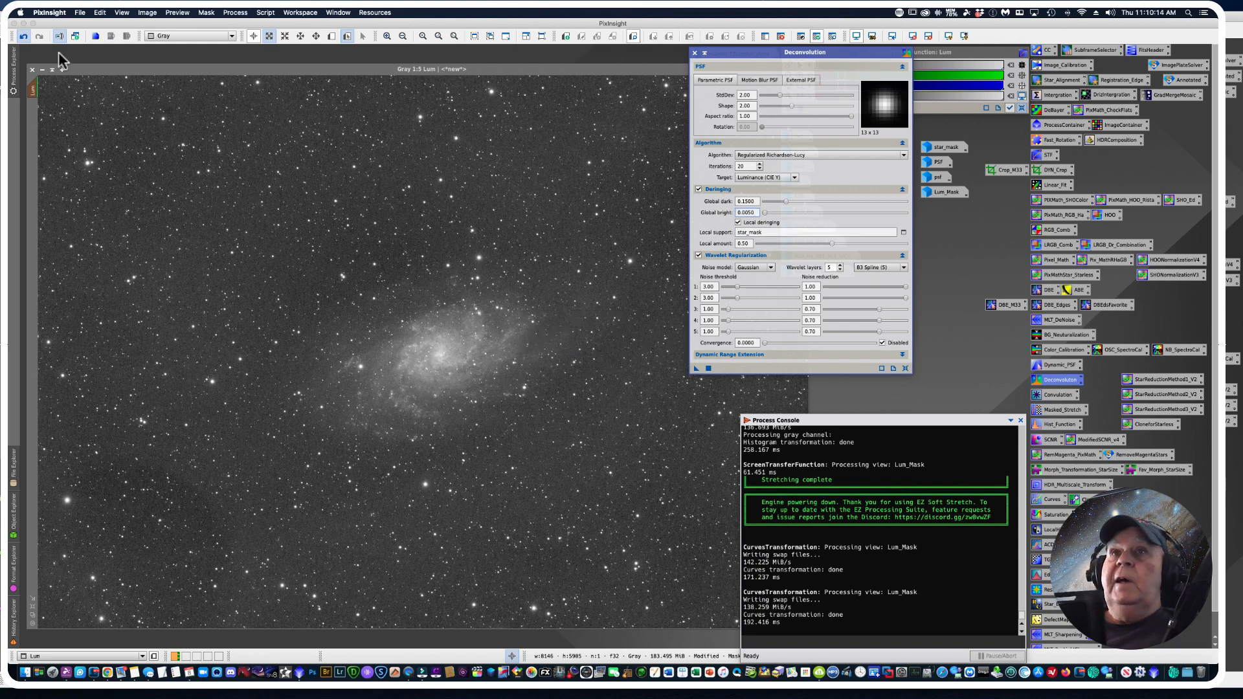
mouse_move(37, 92)
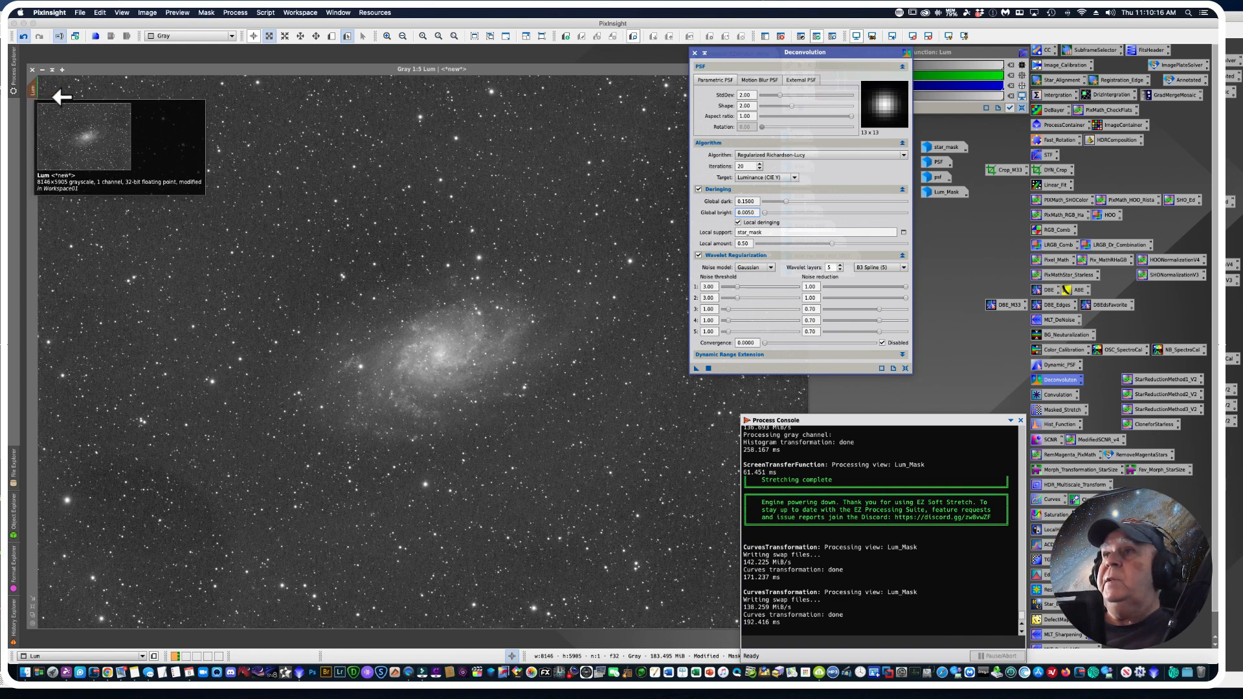
left_click_drag(750, 51, 751, 108)
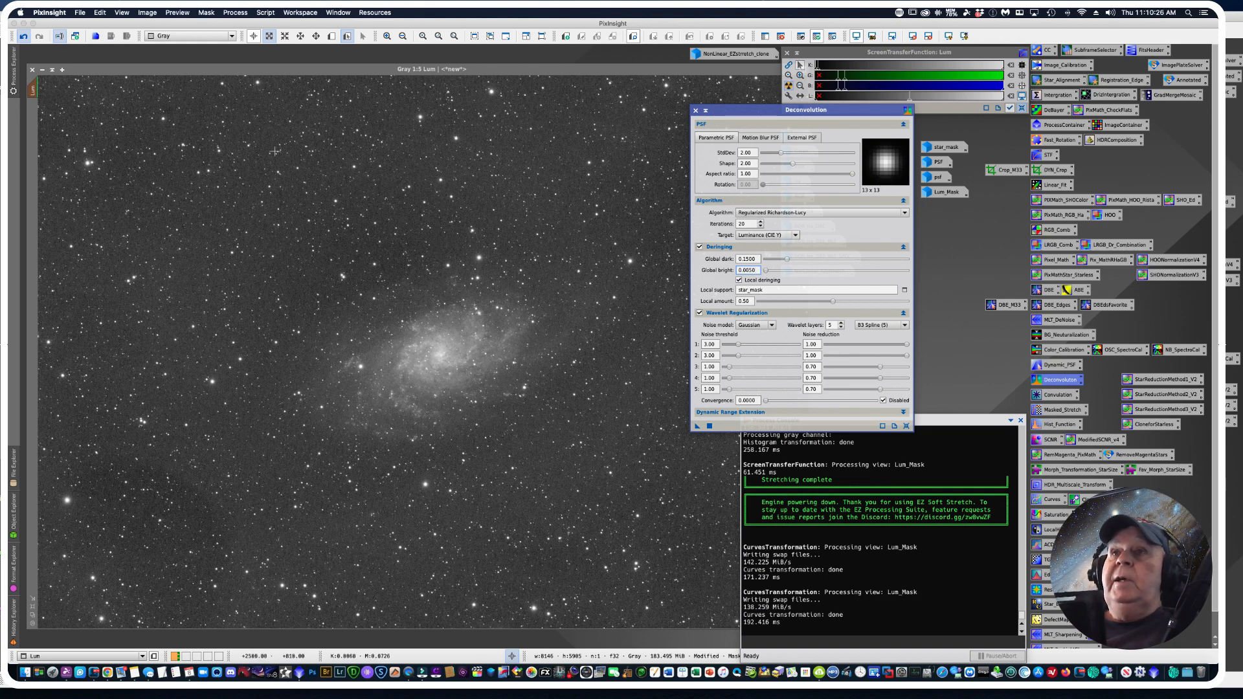
Step: Create a preview framing the galaxy and its surrounding stars on the Lum image, and duplicate that preview twice
left_click(330, 37)
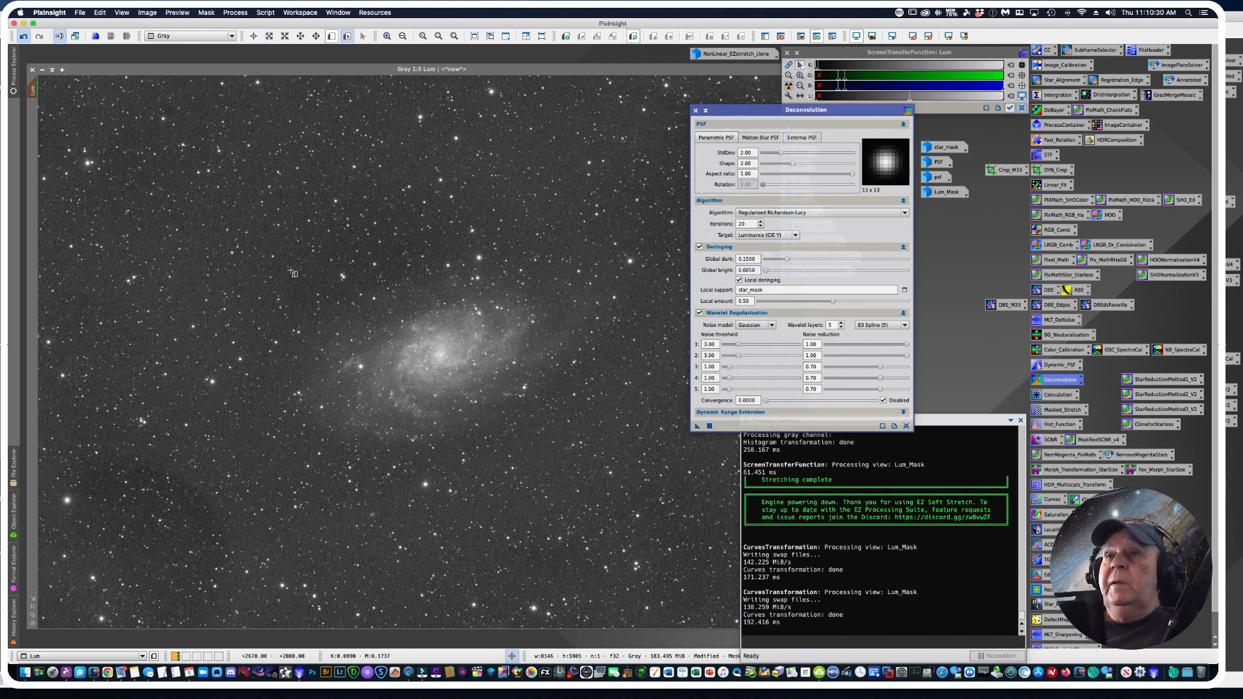
left_click_drag(274, 236, 667, 536)
left_click_drag(472, 396, 448, 377)
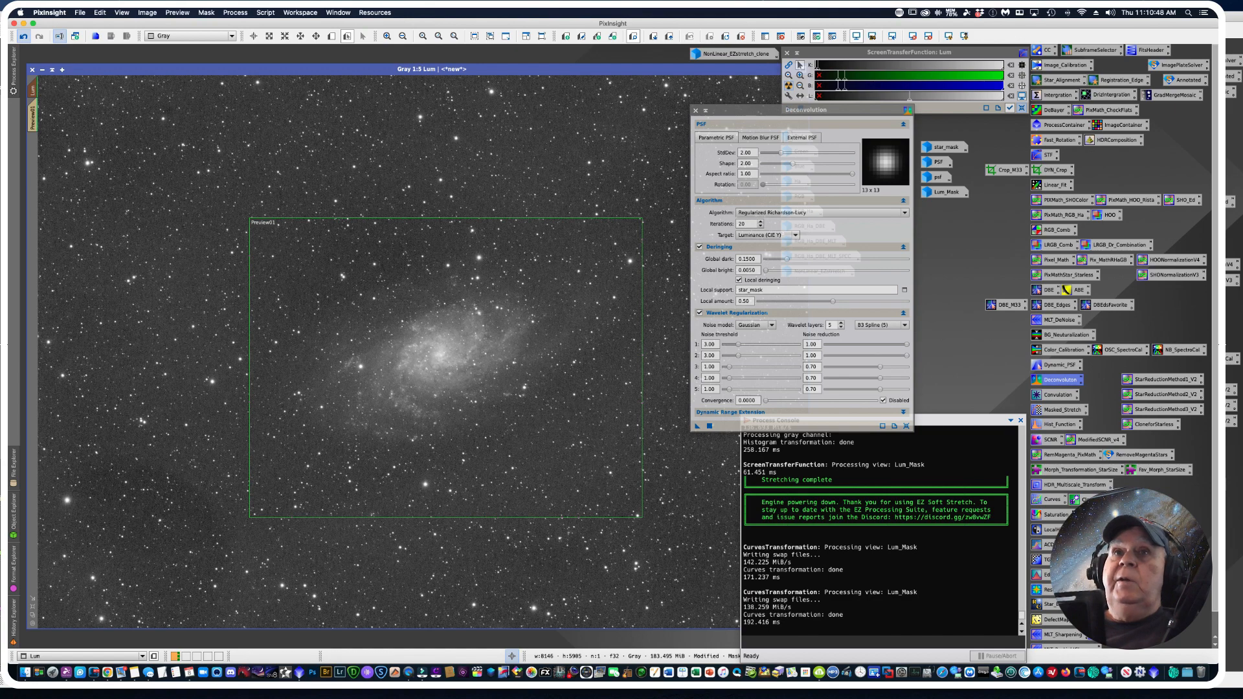
left_click(34, 115)
left_click_drag(33, 115, 29, 206)
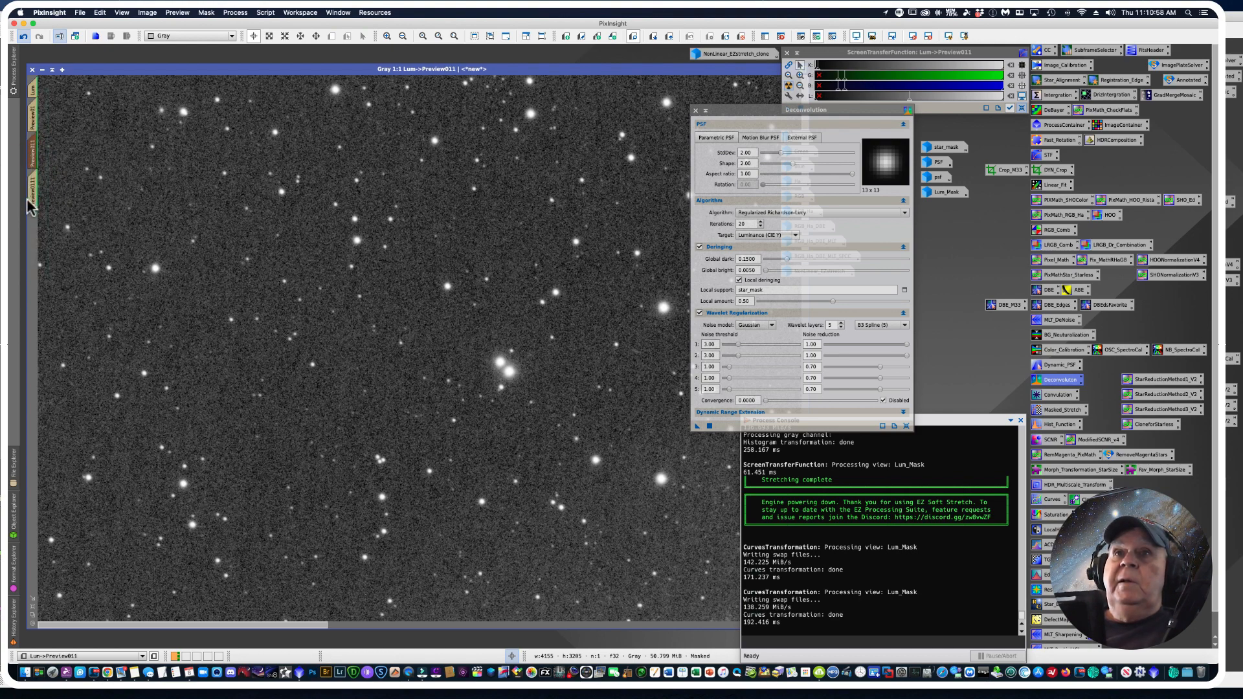
Step: Switch Deconvolution to the external PSF image, set 10 iterations, and apply it to Preview01
left_click(33, 116)
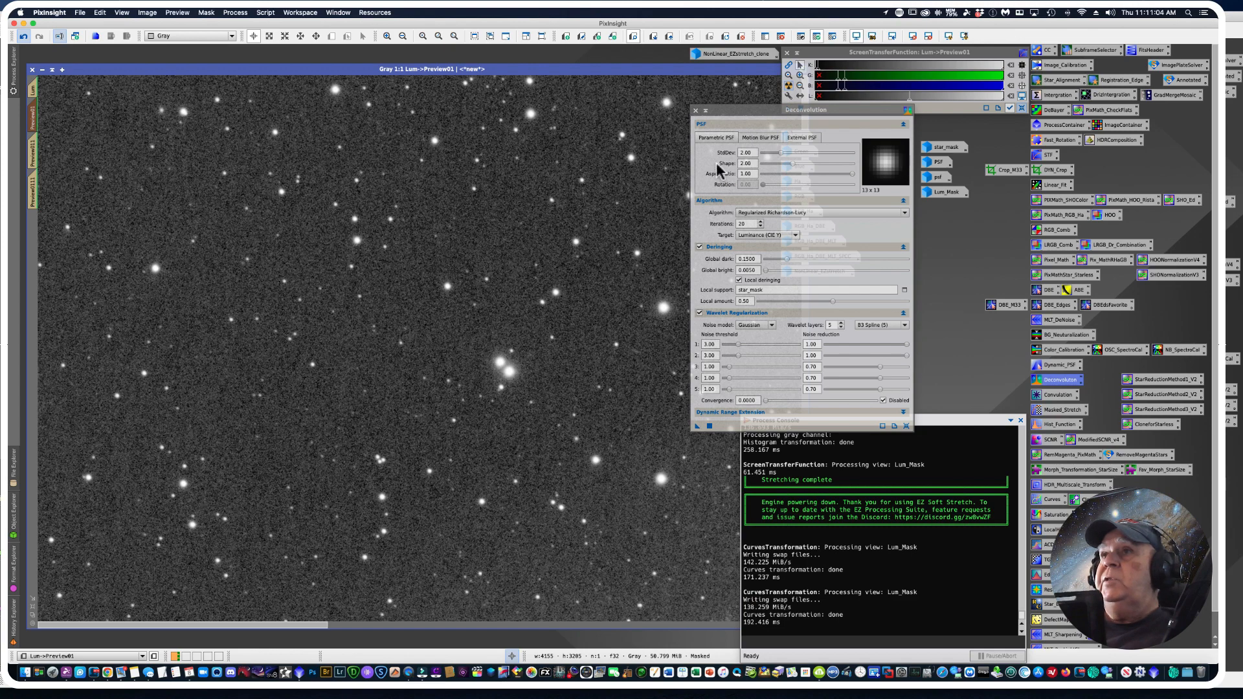
left_click(799, 138)
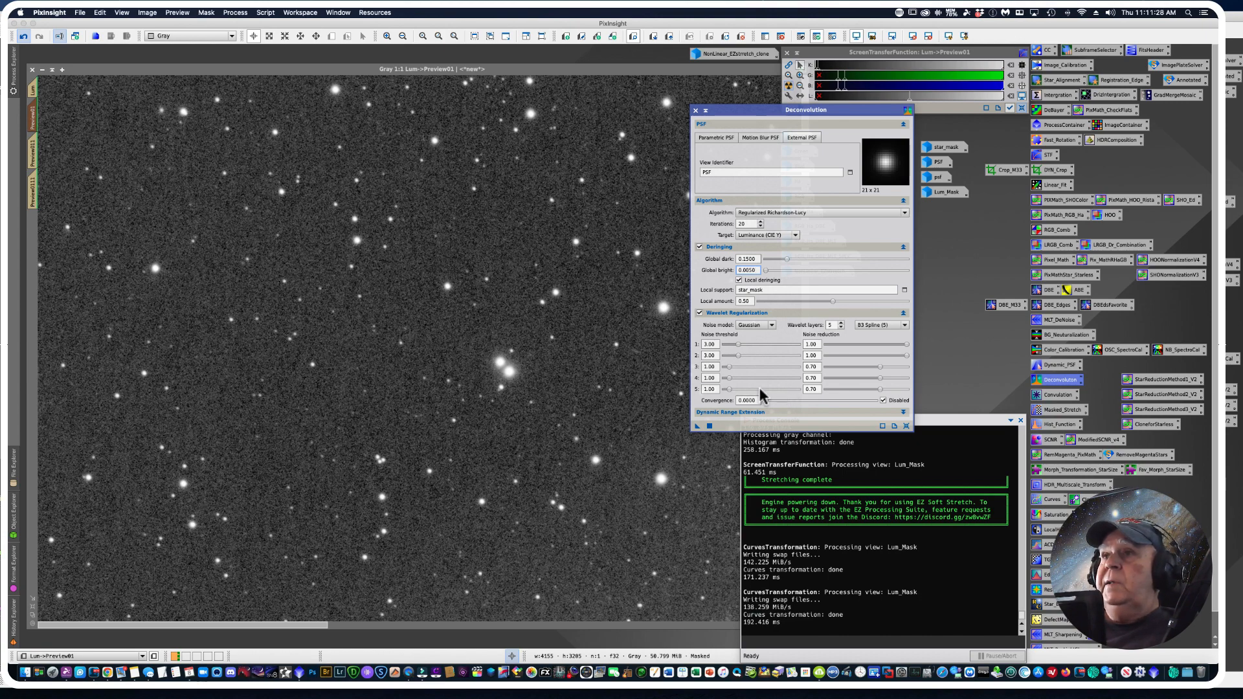
double_click(743, 224)
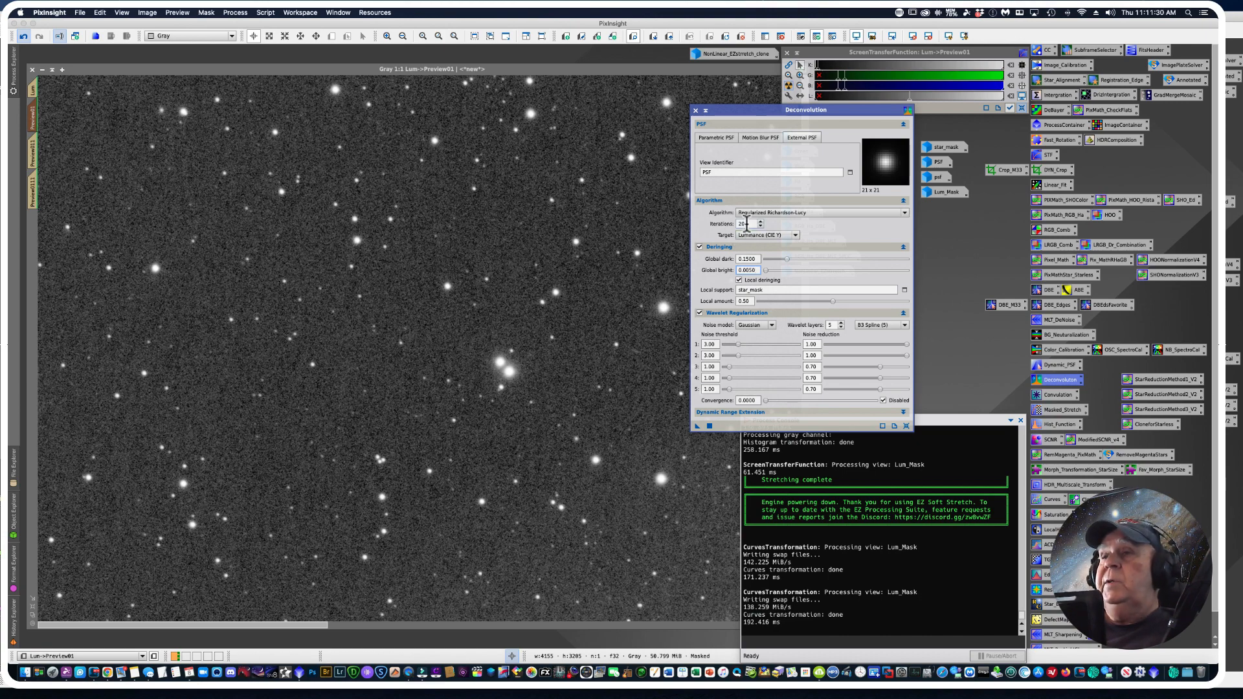
type("1")
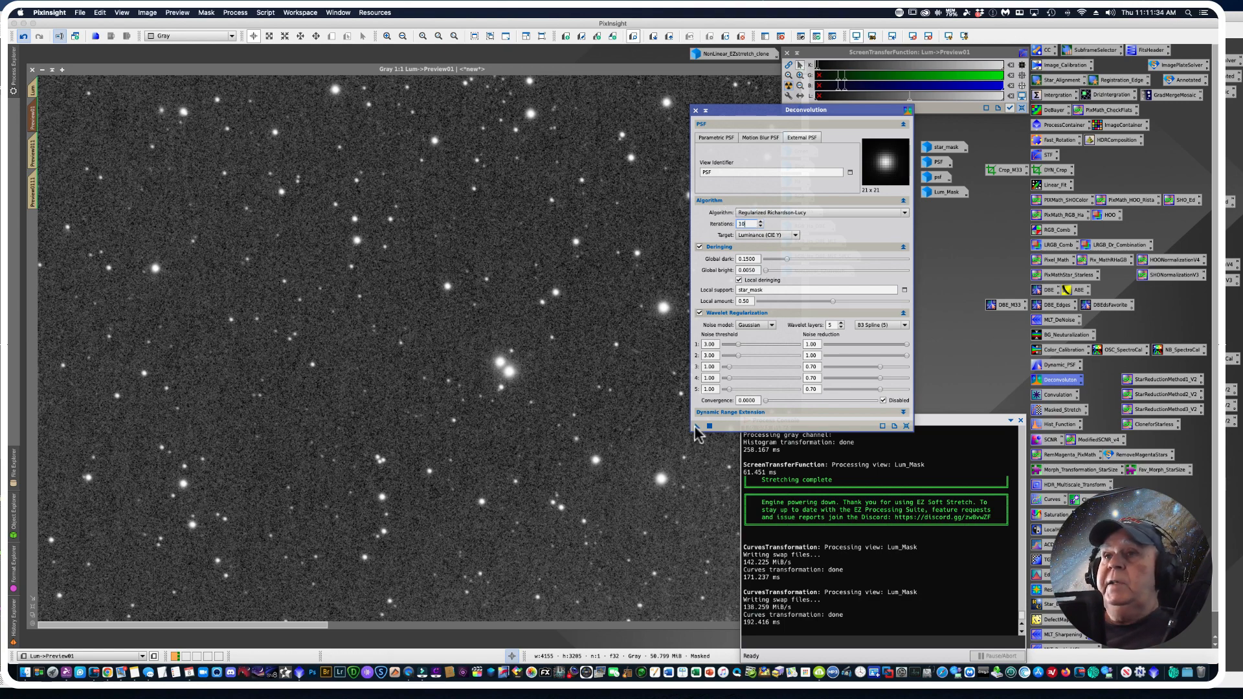
left_click_drag(697, 433, 347, 369)
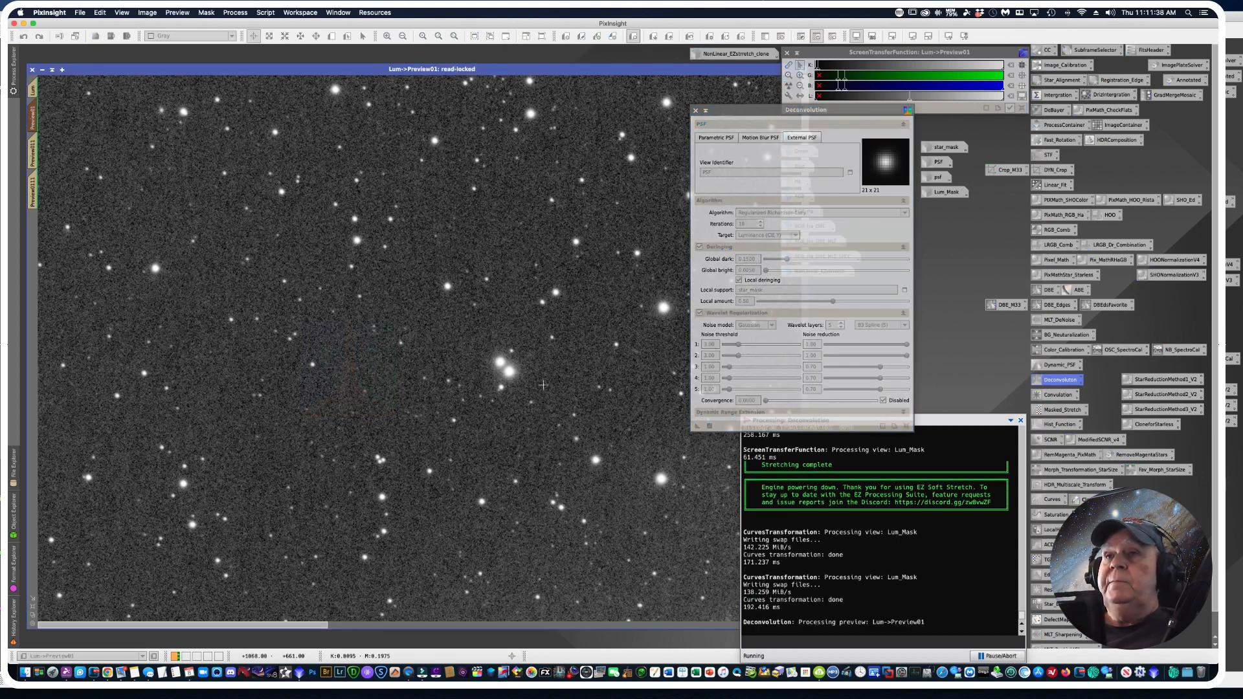
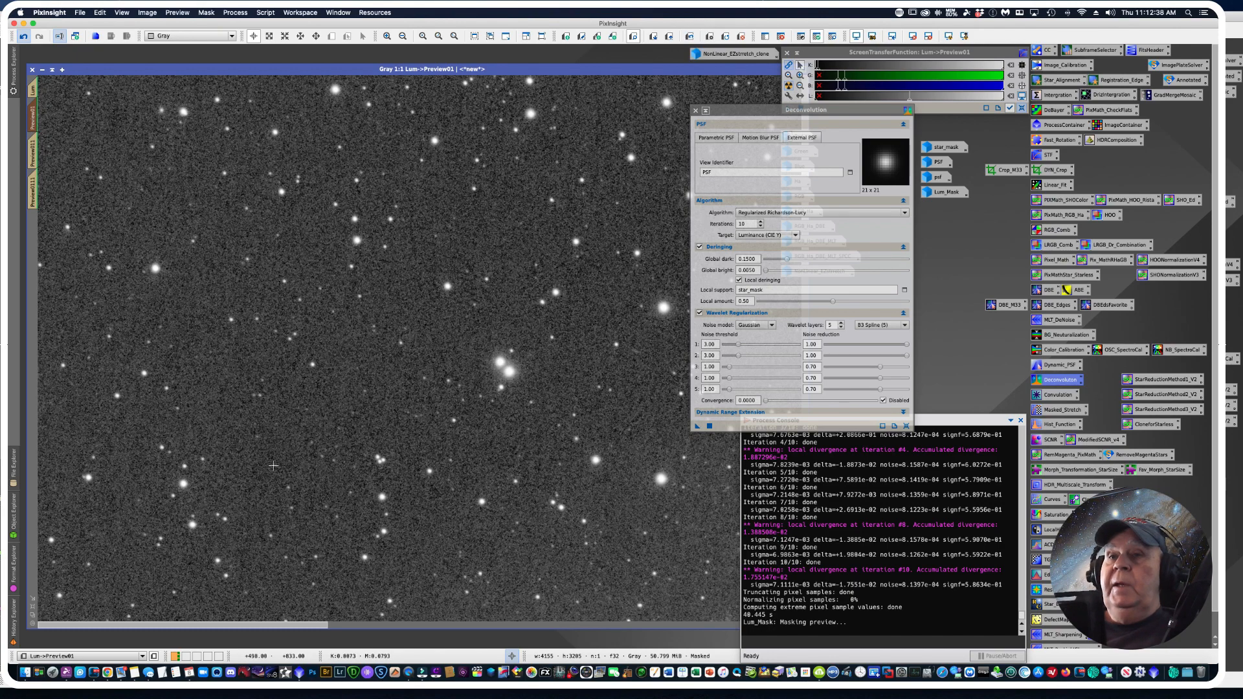
Step: Move the Deconvolution window off the image, enlarge the Lum window, and compare Preview01 before and after deconvolution around the galaxy core
left_click_drag(259, 626, 540, 627)
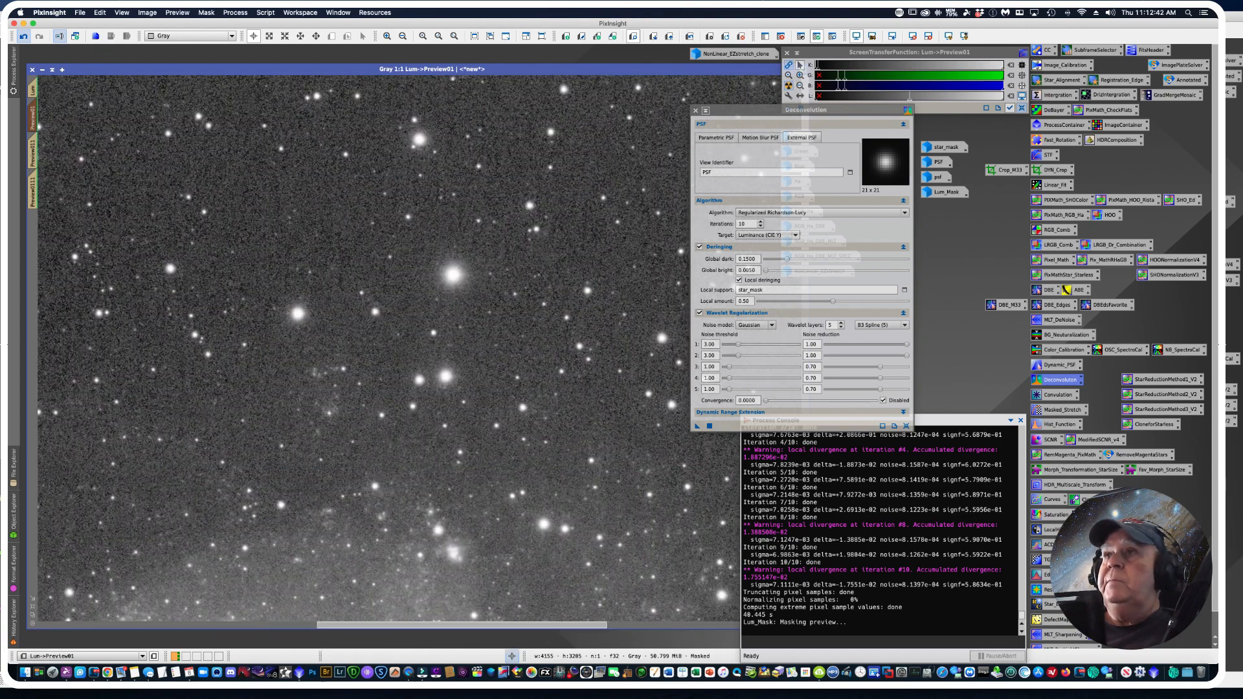
left_click_drag(727, 111, 894, 129)
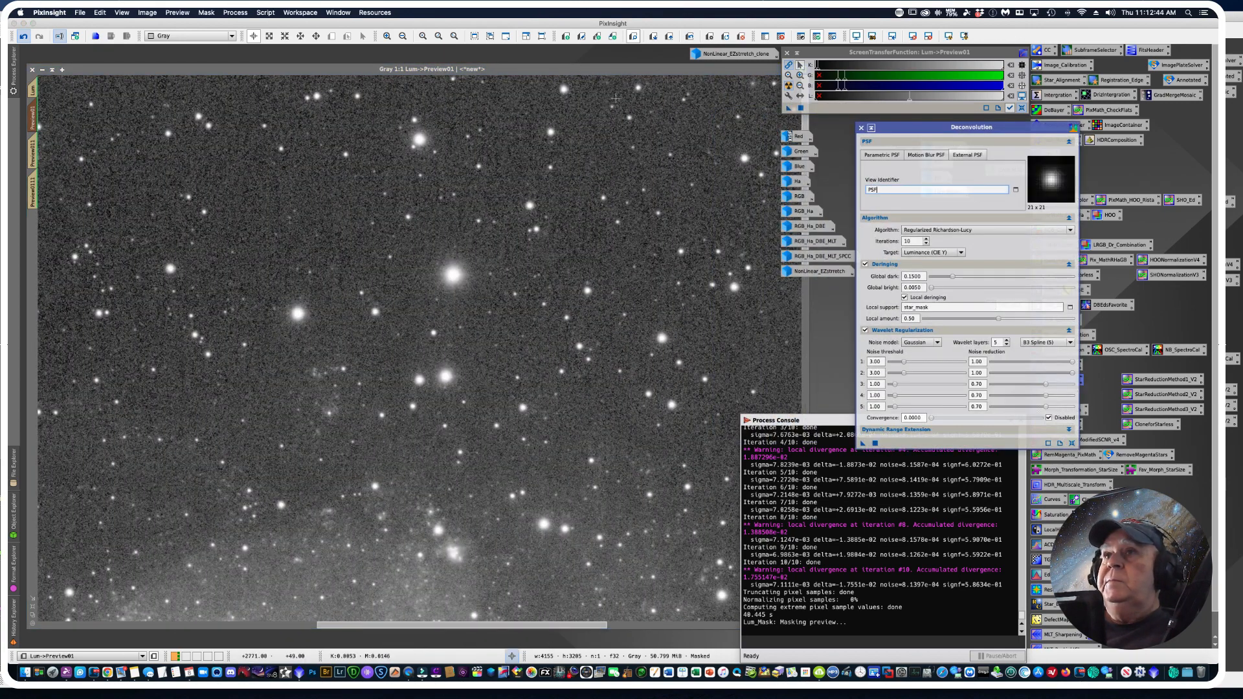
double_click(555, 66)
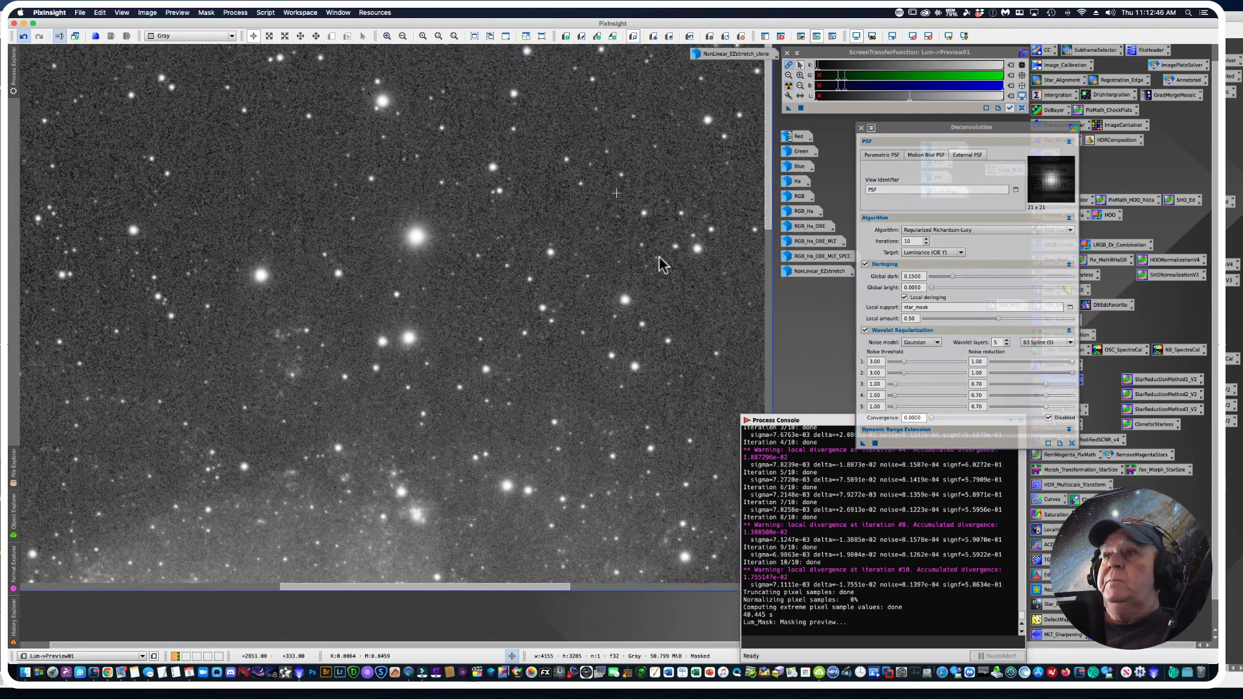
left_click_drag(769, 224, 757, 363)
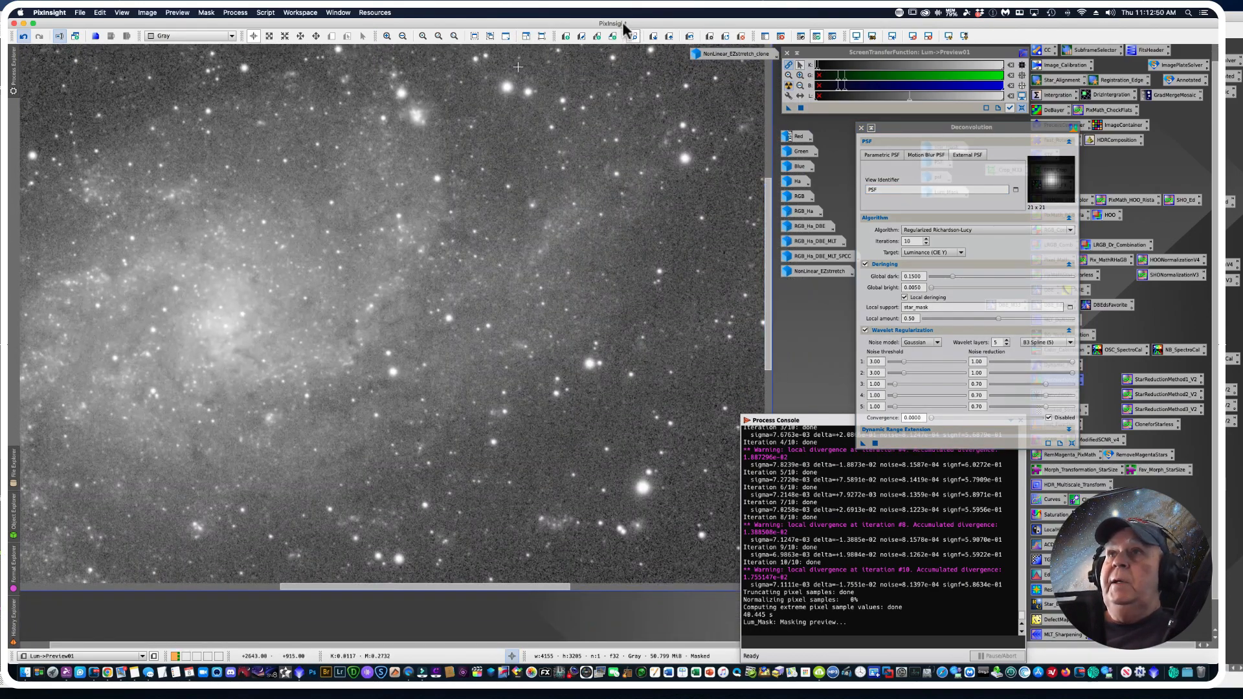
left_click(690, 37)
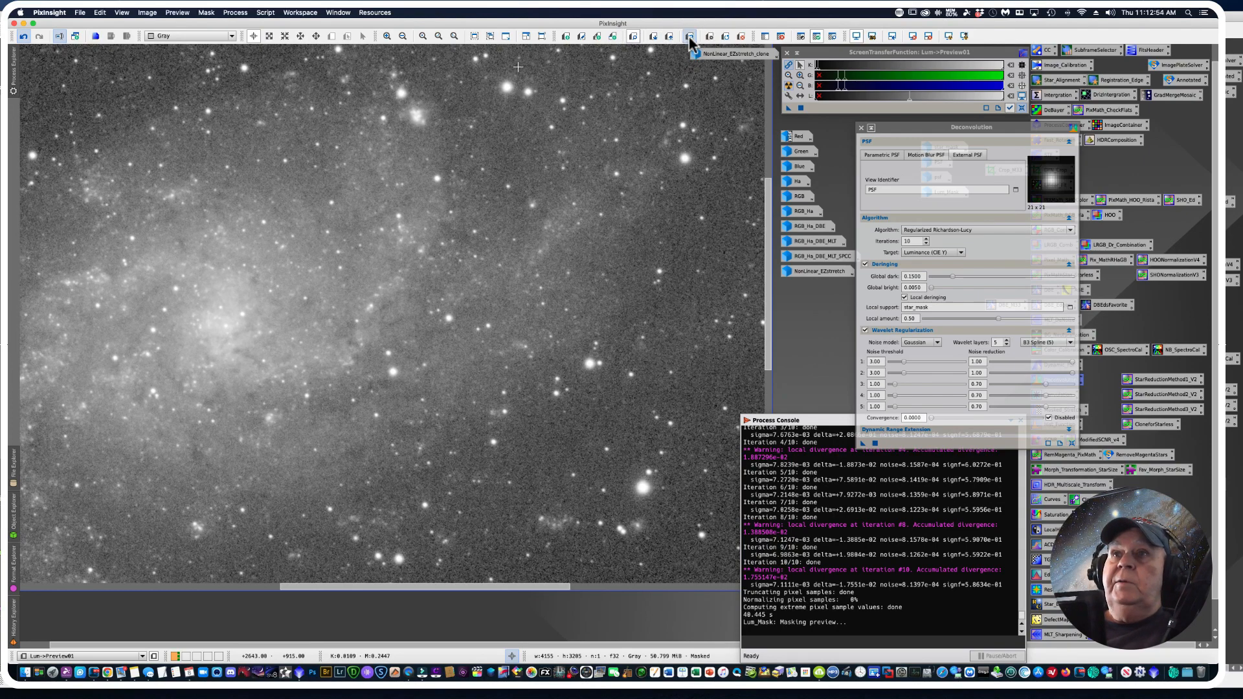
left_click(690, 36)
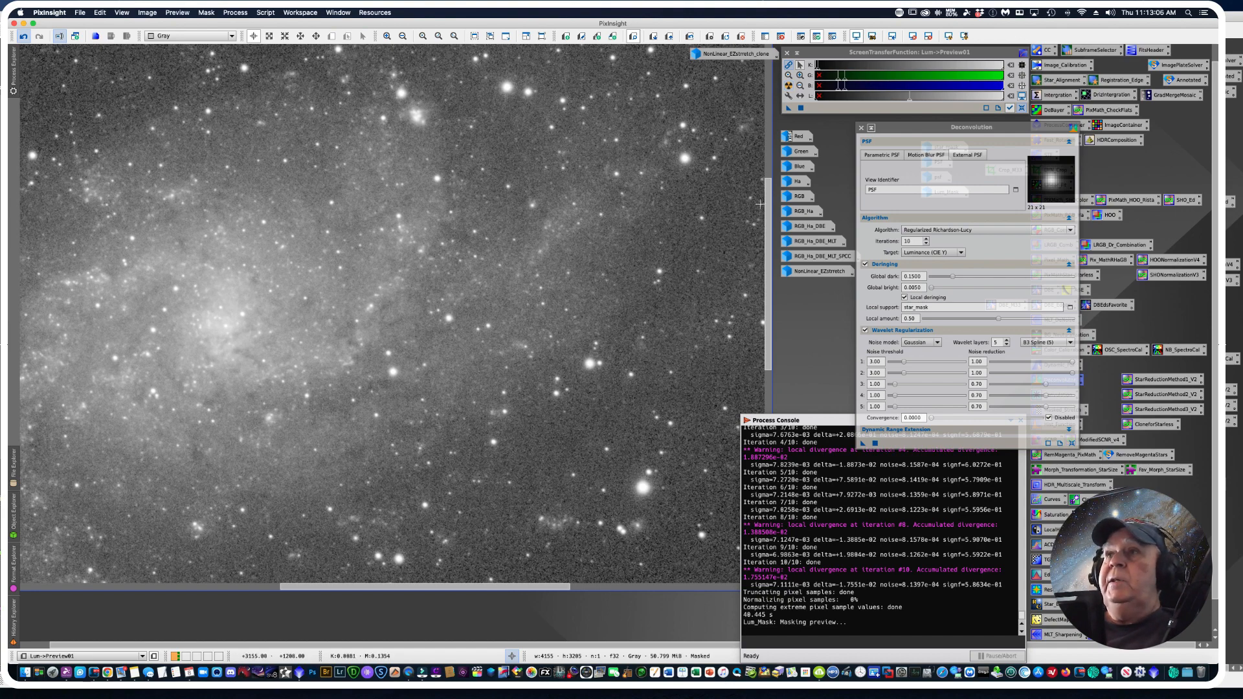
Step: Examine the stars and galaxy detail across the deconvolved Preview01, both close up and as a whole
left_click_drag(769, 209, 738, 14)
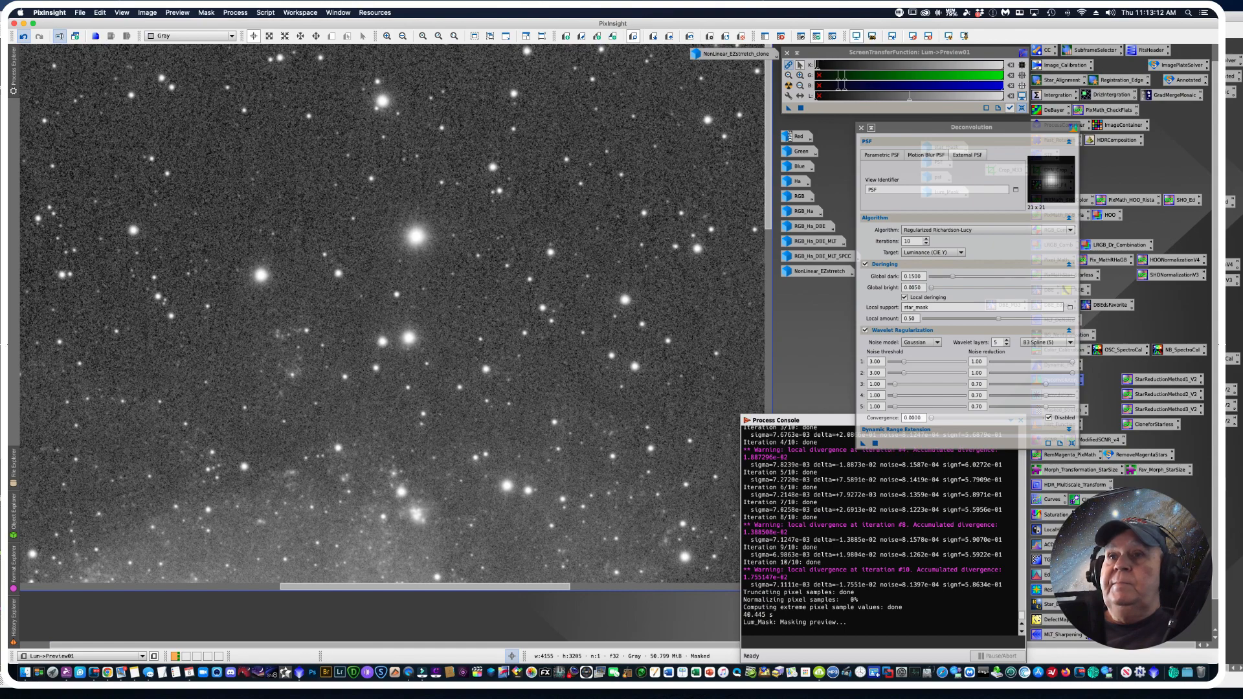
left_click_drag(319, 586, 57, 573)
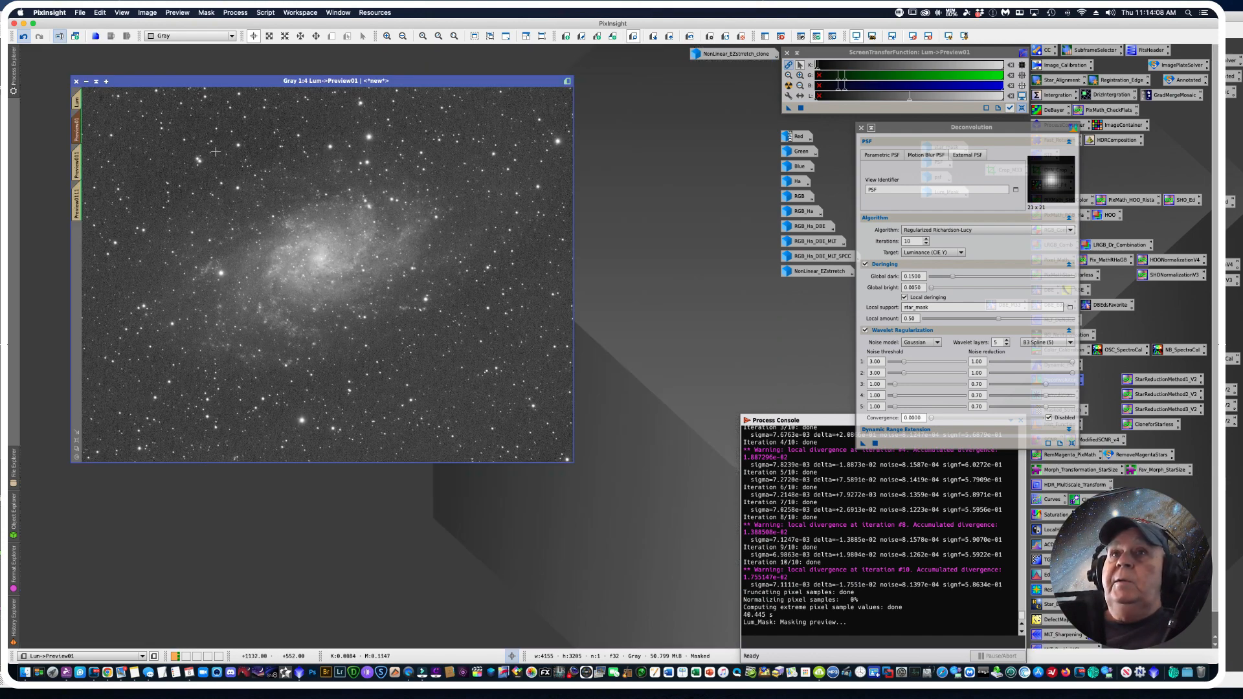
scroll(237, 283, "up", 3)
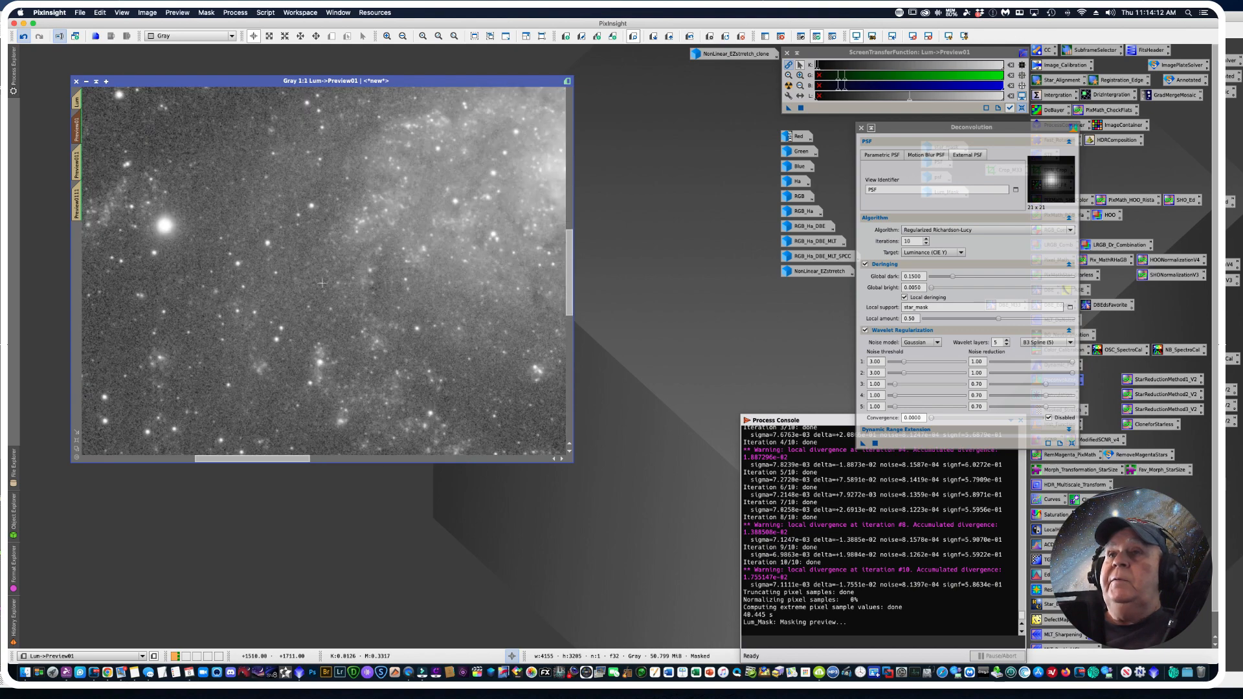
scroll(322, 283, "down", 1)
scroll(376, 276, "down", 1)
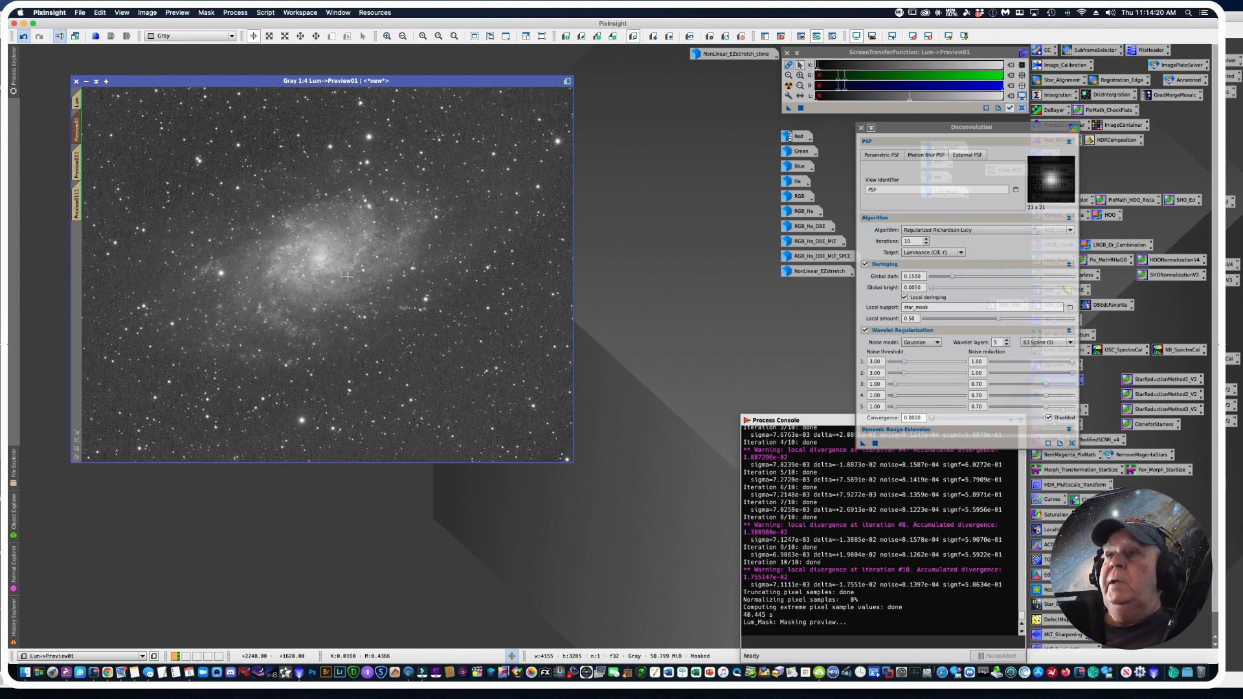
Step: Show the whole of Preview011 and place the Deconvolution window beside the image
left_click(76, 164)
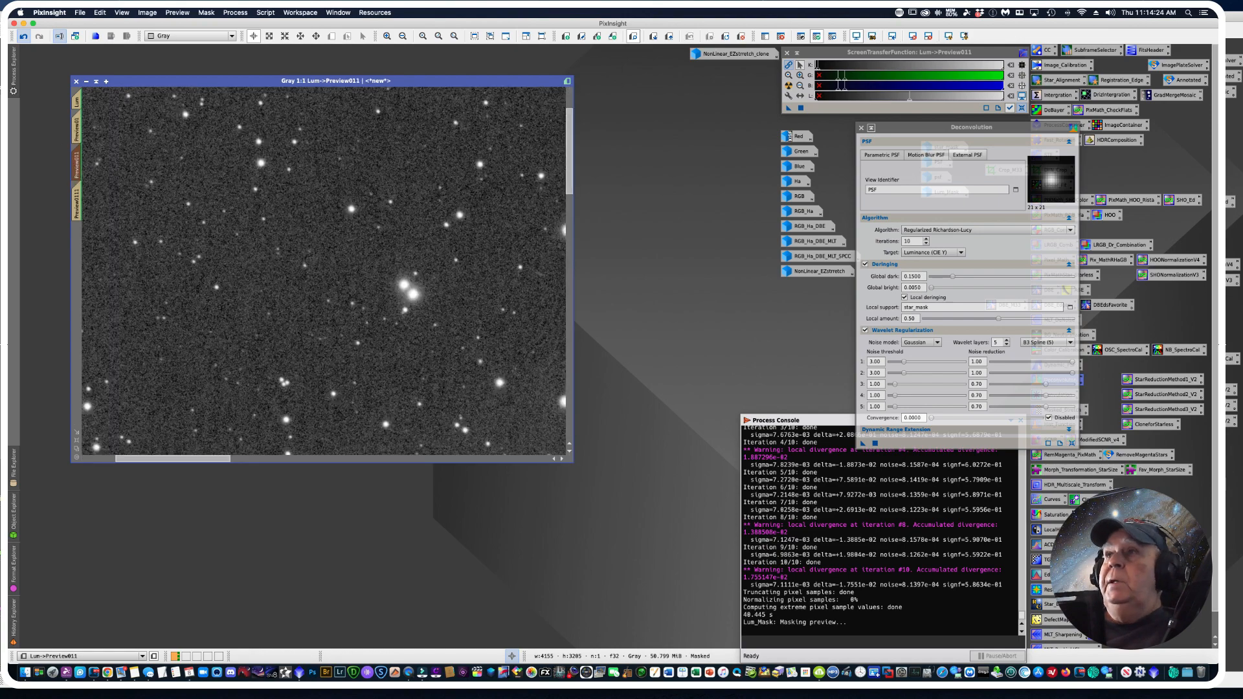
left_click_drag(868, 129, 719, 147)
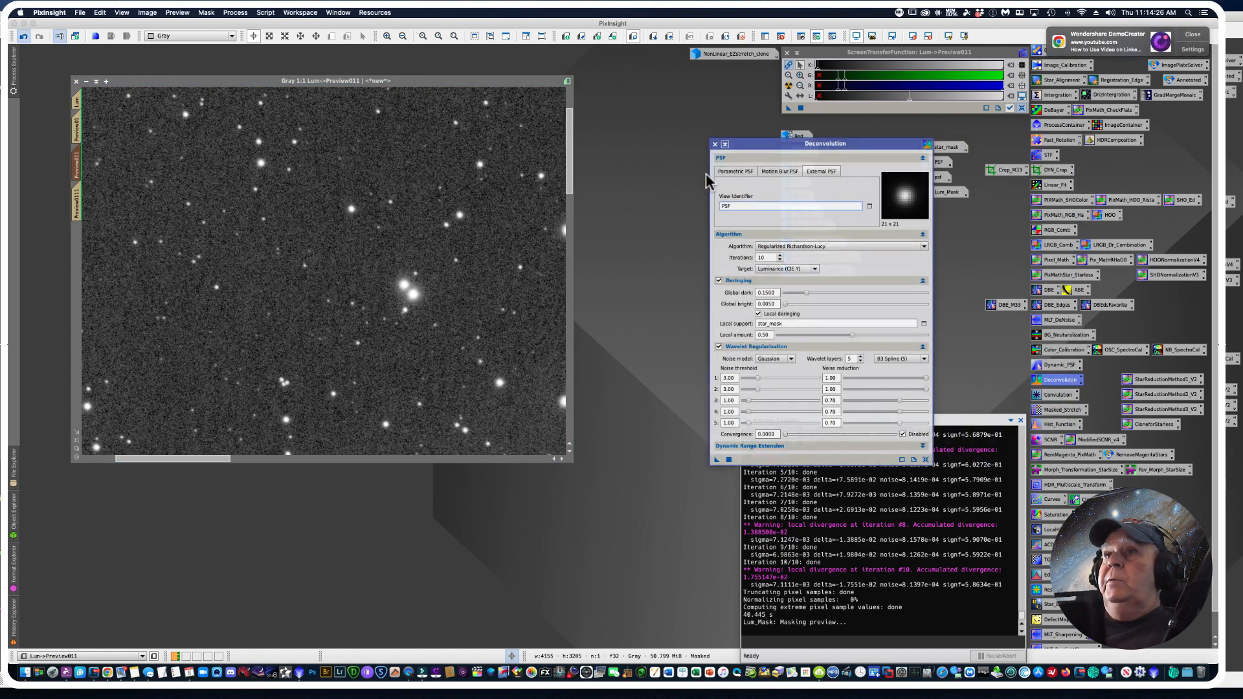
scroll(431, 295, "down", 1)
scroll(432, 295, "down", 1)
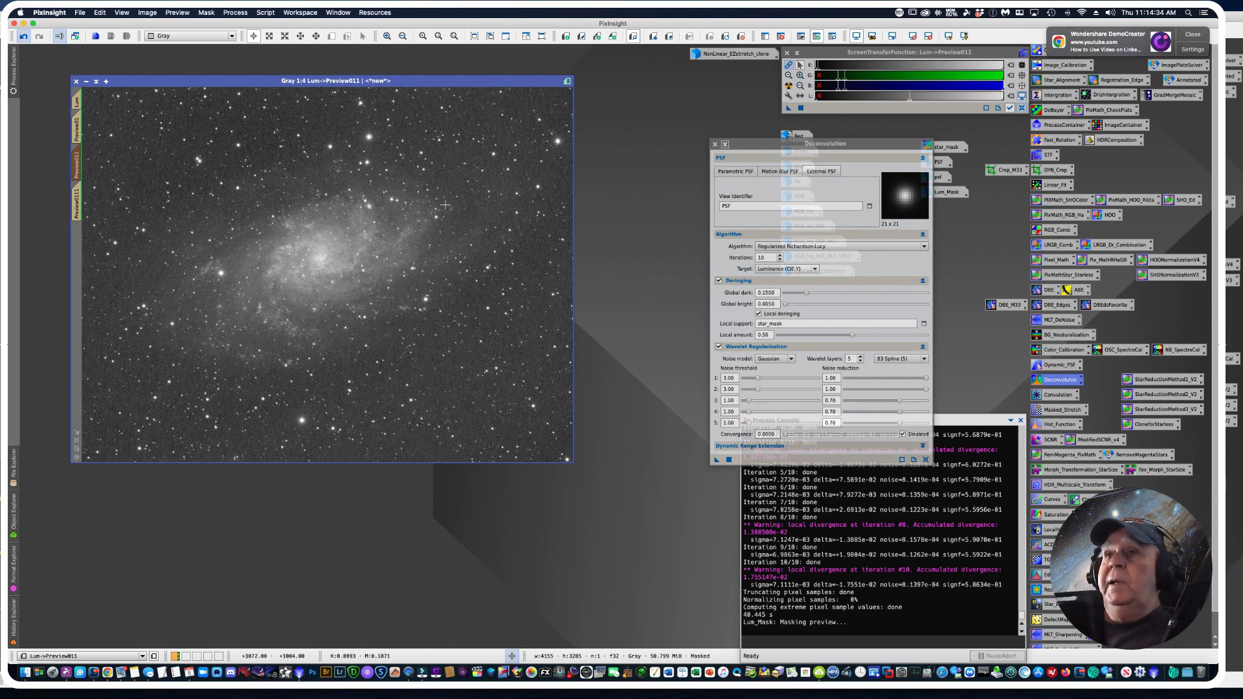
left_click_drag(754, 146, 662, 116)
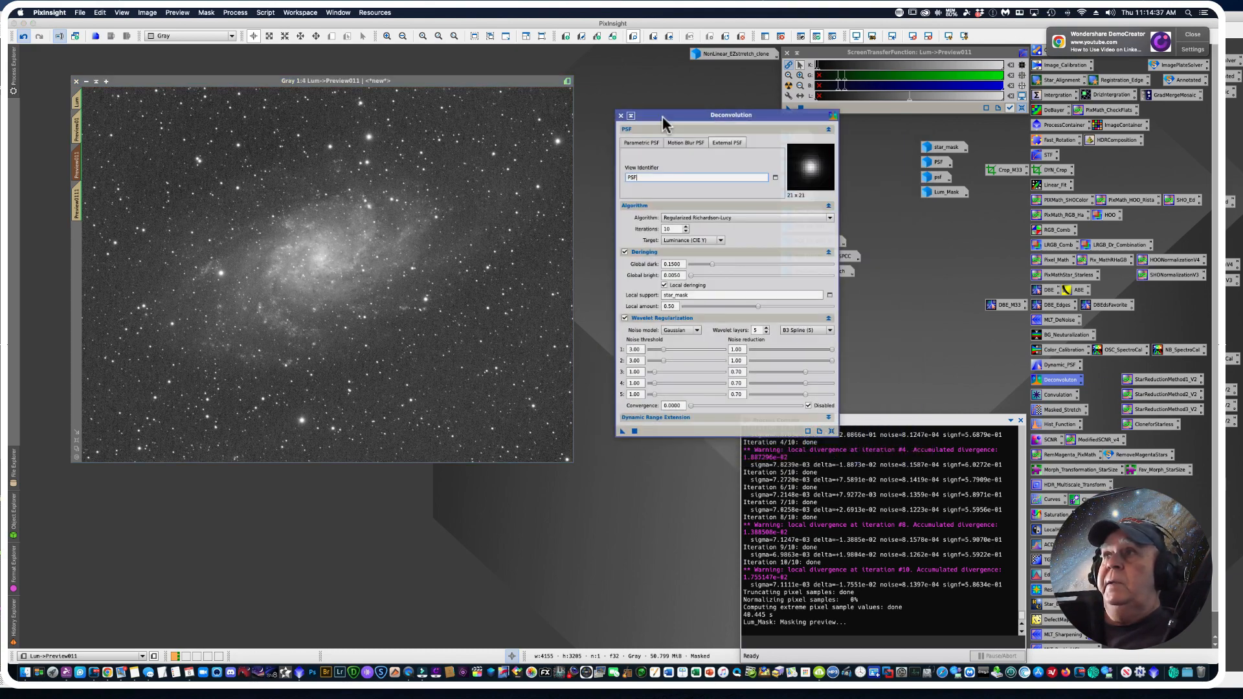
Step: Choose the lowercase psf image as the external PSF and apply Deconvolution to Preview011
left_click(774, 178)
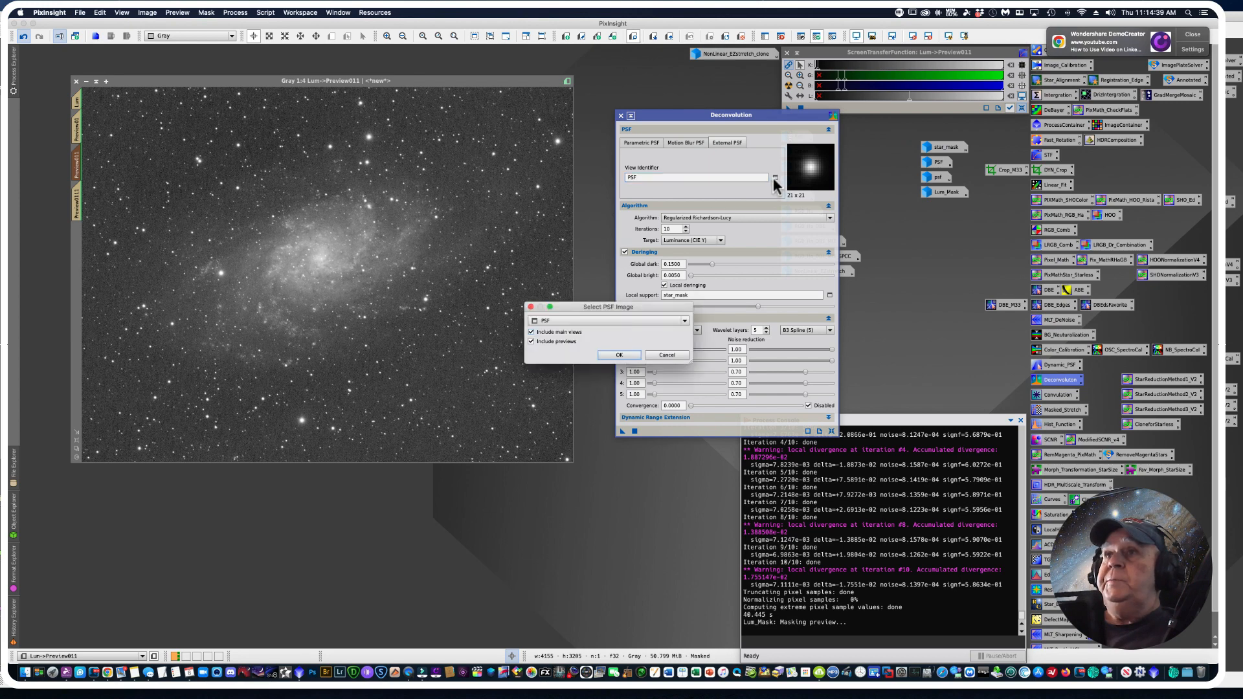
left_click(685, 322)
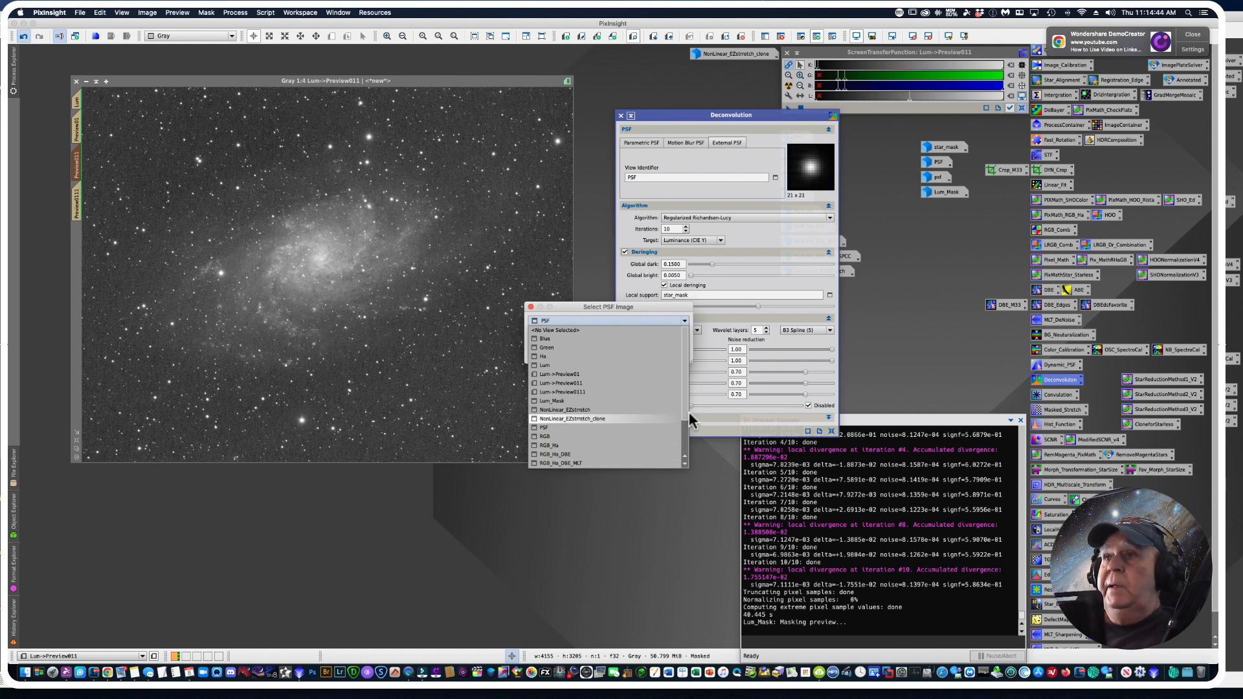
scroll(685, 421, "down", 3)
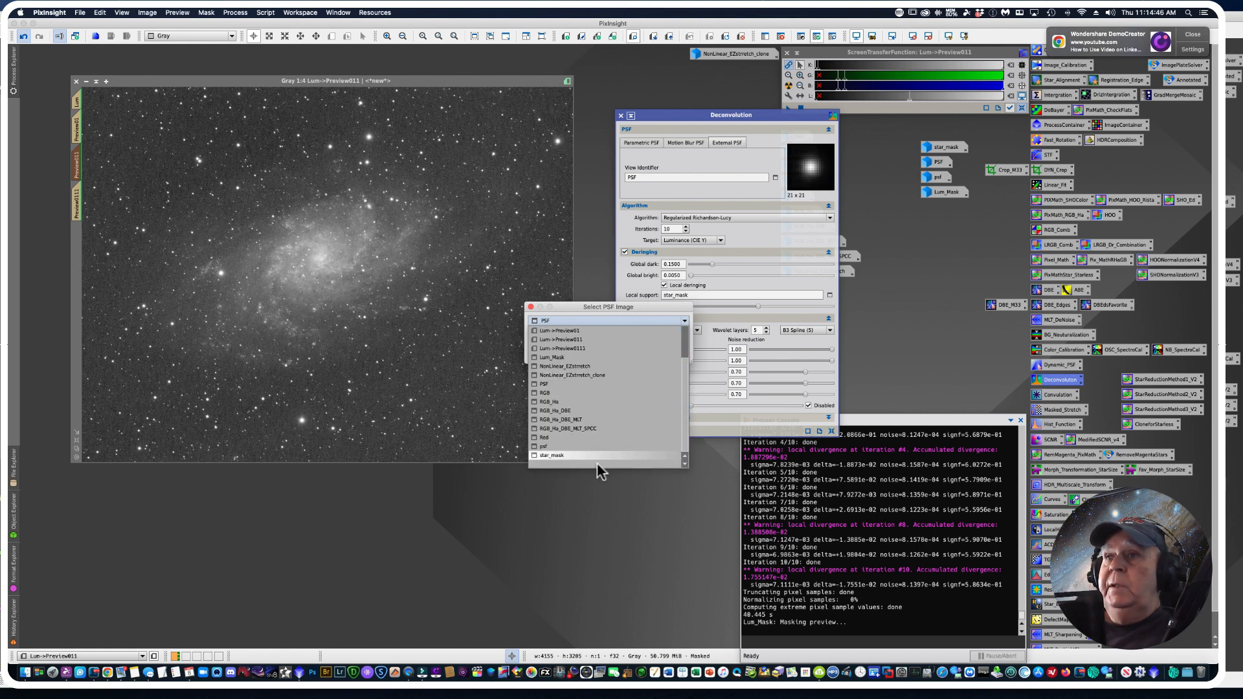
left_click(540, 446)
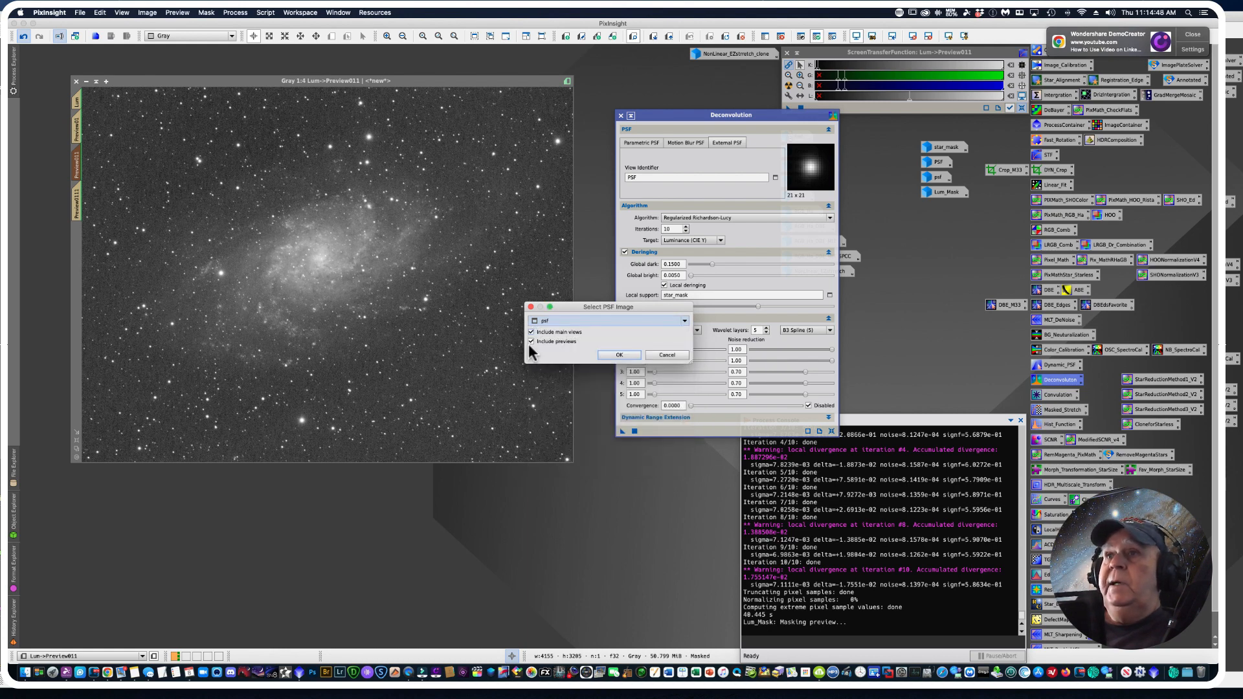
mouse_move(547, 324)
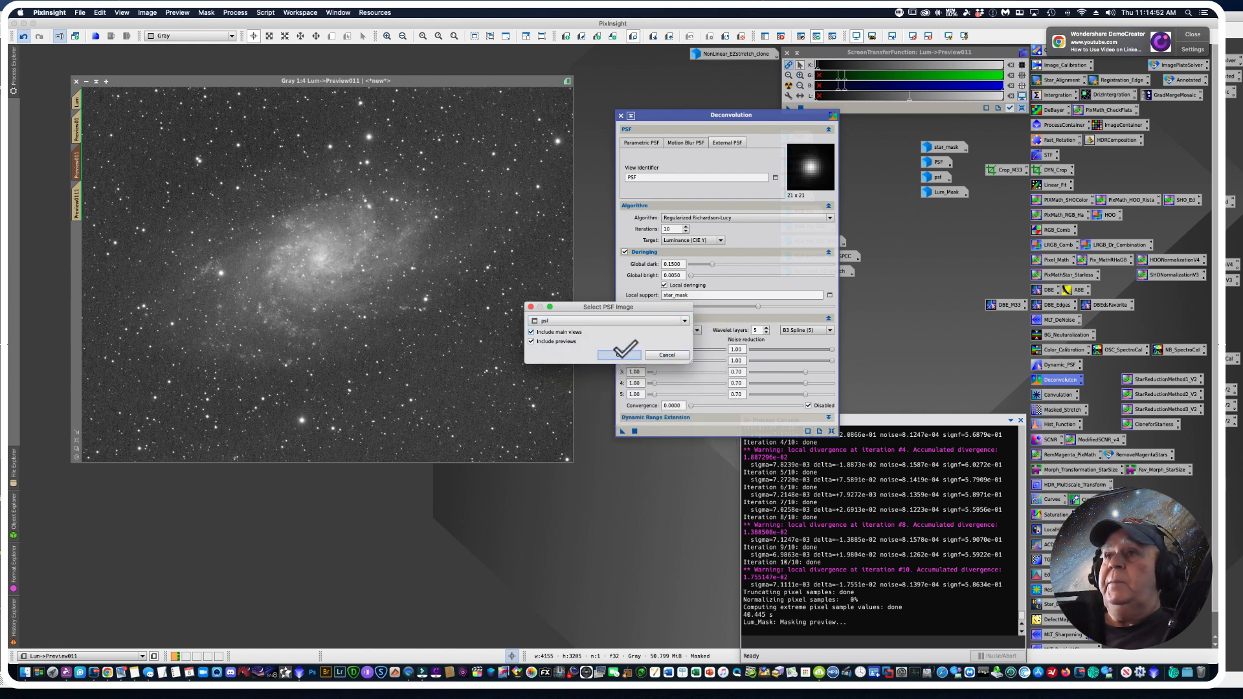
left_click(619, 354)
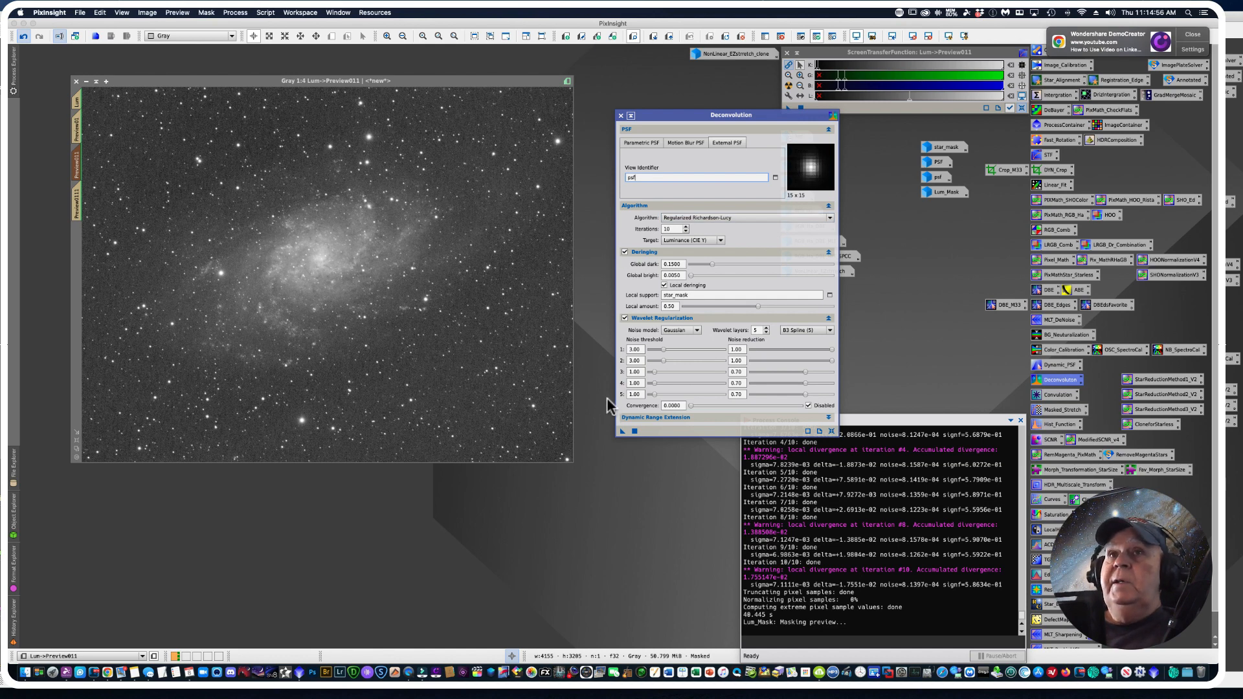
left_click_drag(621, 430, 311, 327)
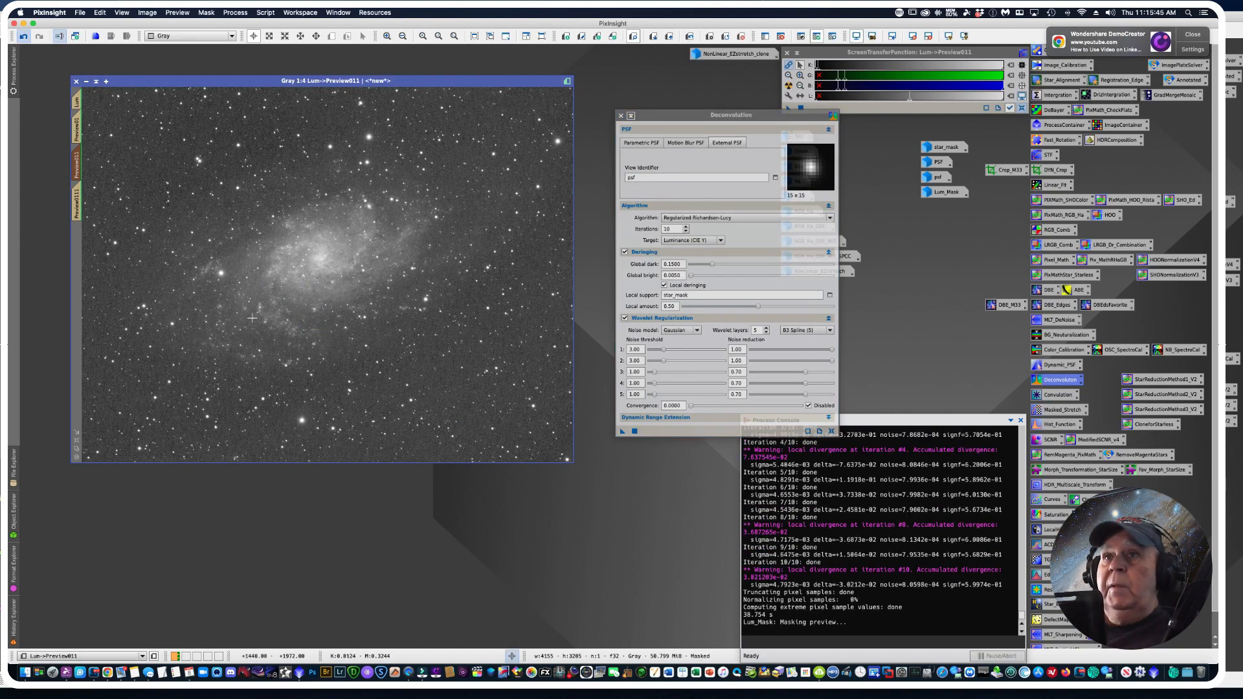
Step: Compare the galaxy core at 1:1 between the deconvolved Preview011 and Preview01
scroll(301, 271, "up", 2)
scroll(305, 275, "up", 1)
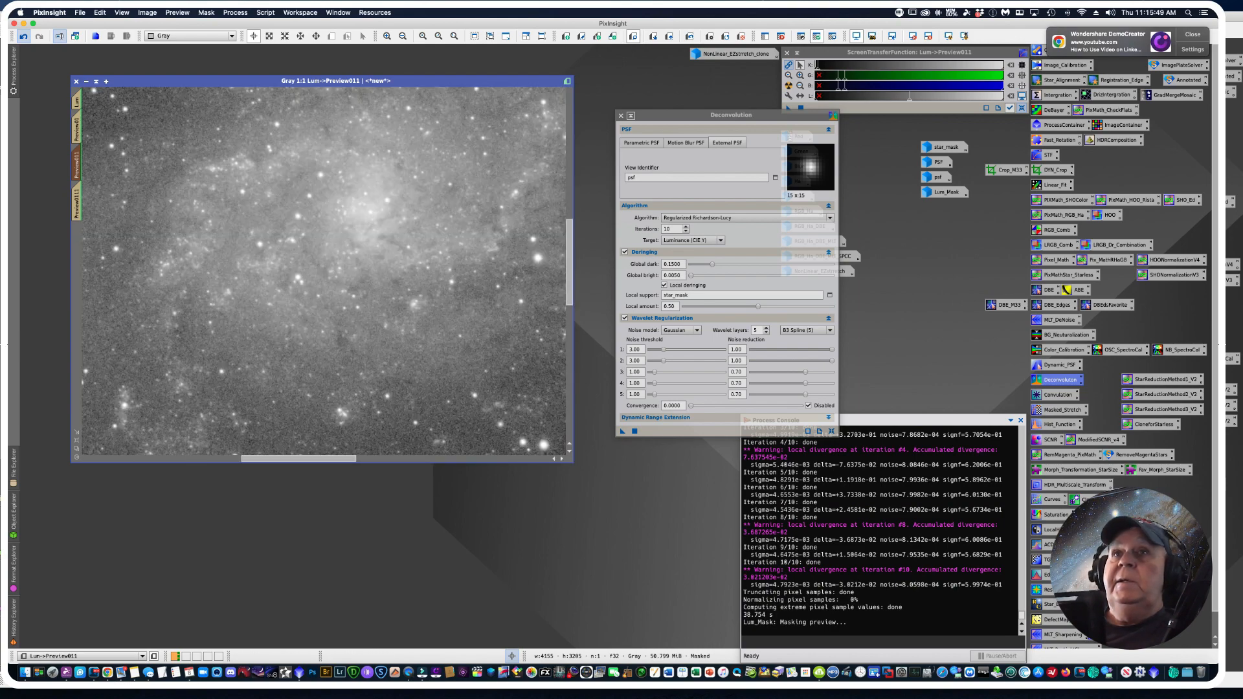
left_click(78, 132)
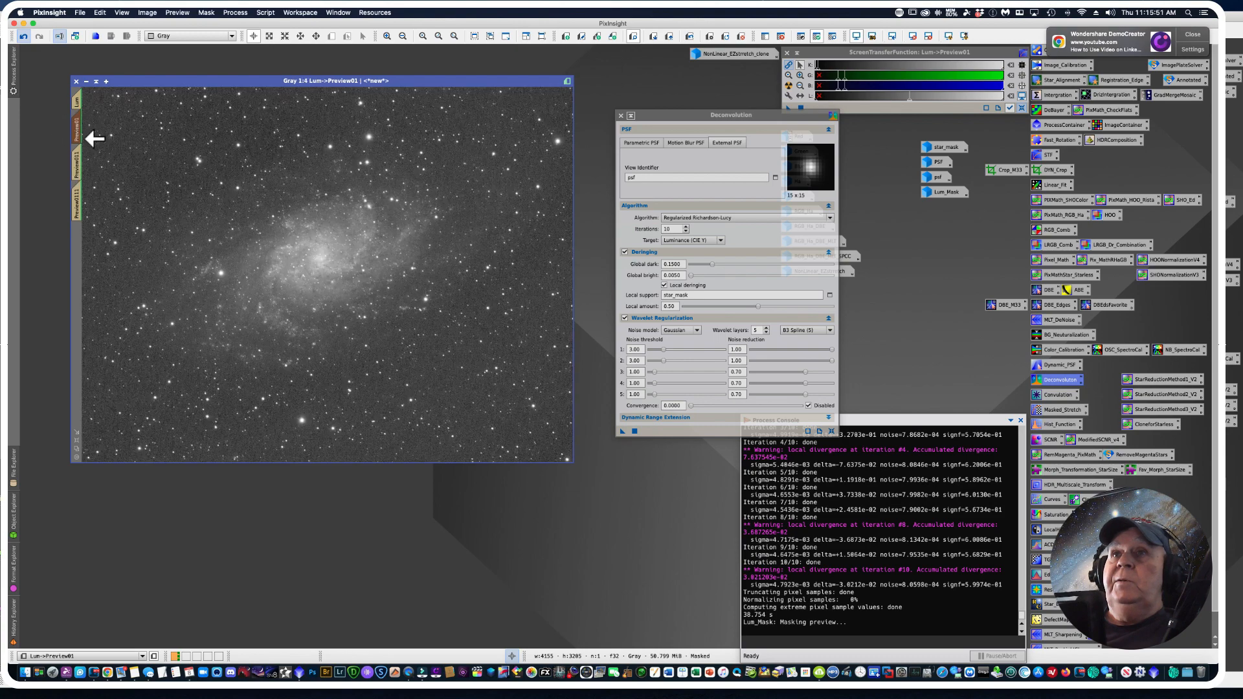
scroll(271, 236, "up", 2)
scroll(272, 236, "down", 3)
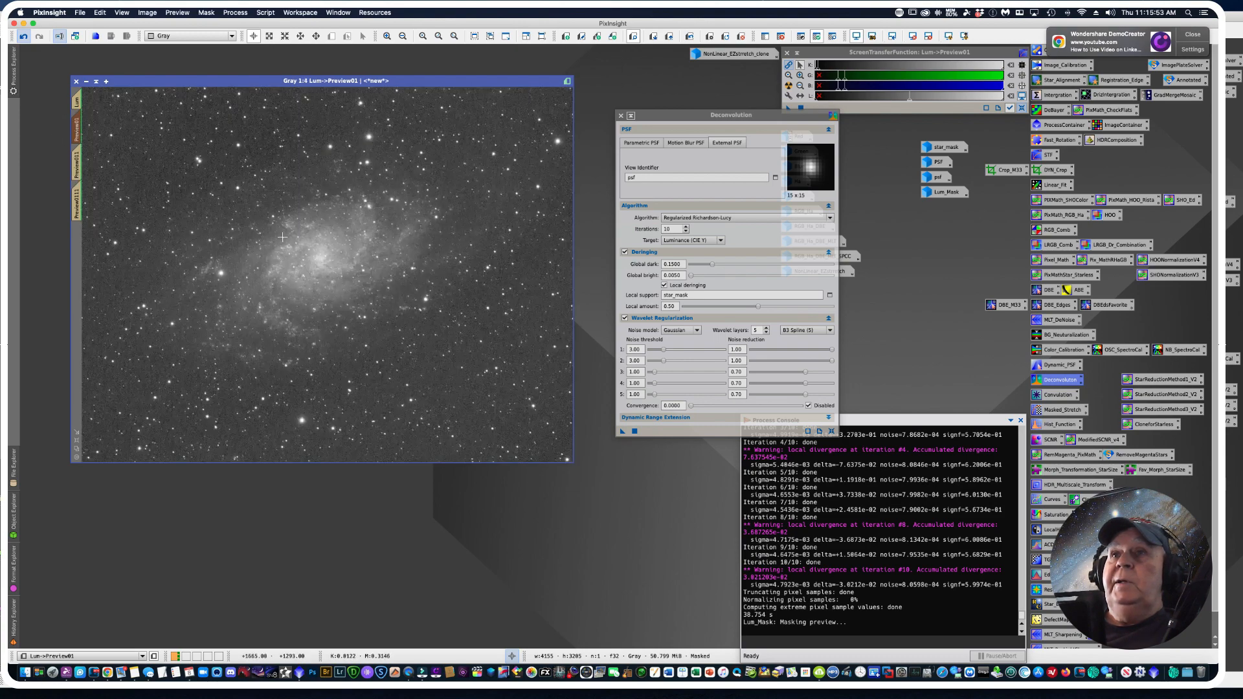
scroll(277, 235, "up", 3)
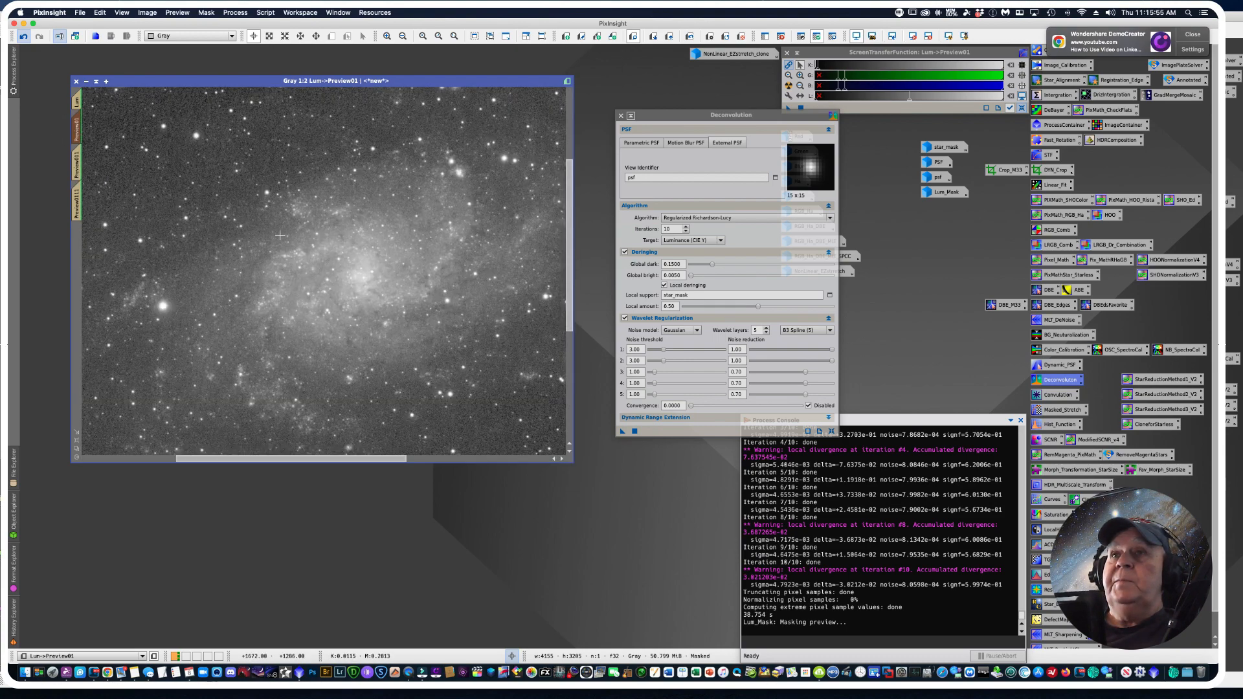
scroll(281, 235, "up", 1)
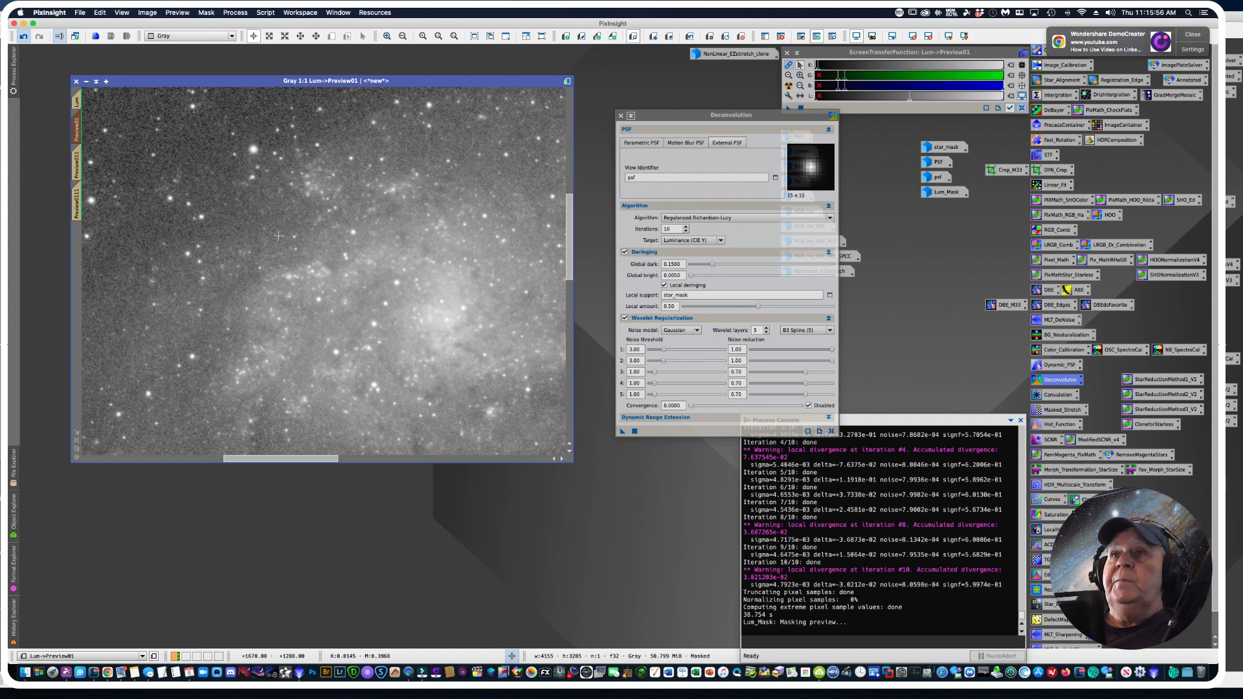
Step: Match Preview01's 1:1 view to the galaxy core area framed in Preview011, checking the alignment between both previews
left_click(76, 167)
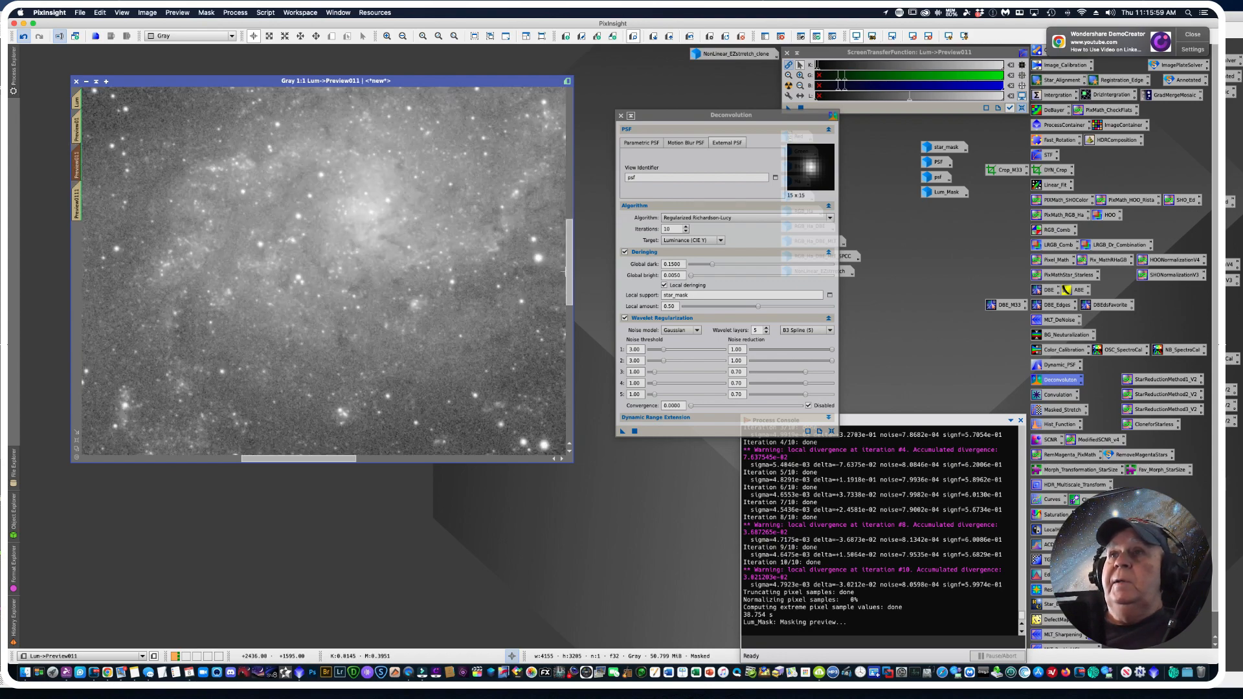
left_click(77, 130)
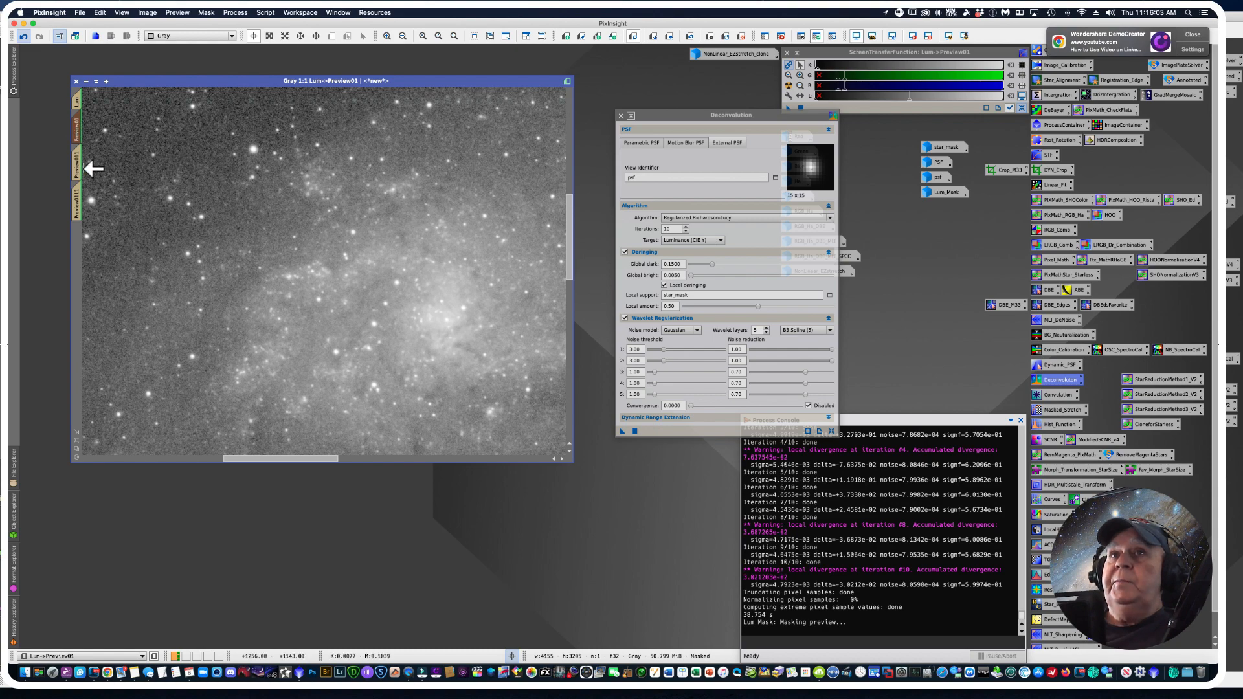
left_click(76, 166)
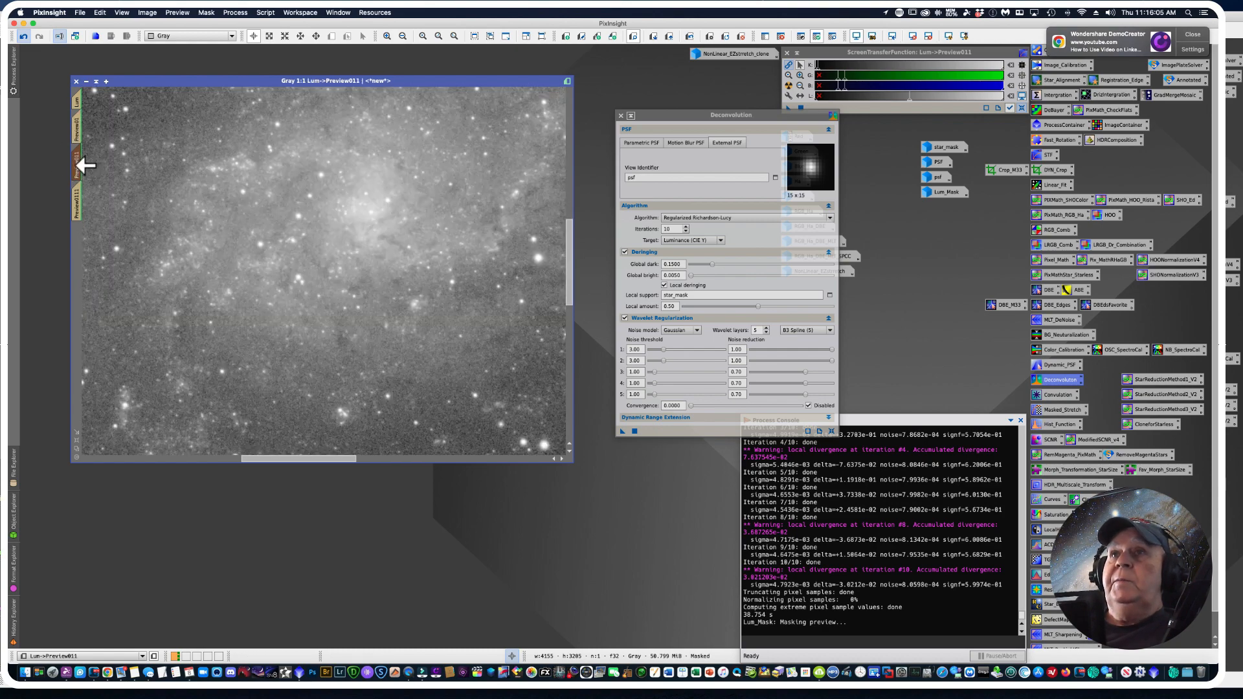
left_click(77, 129)
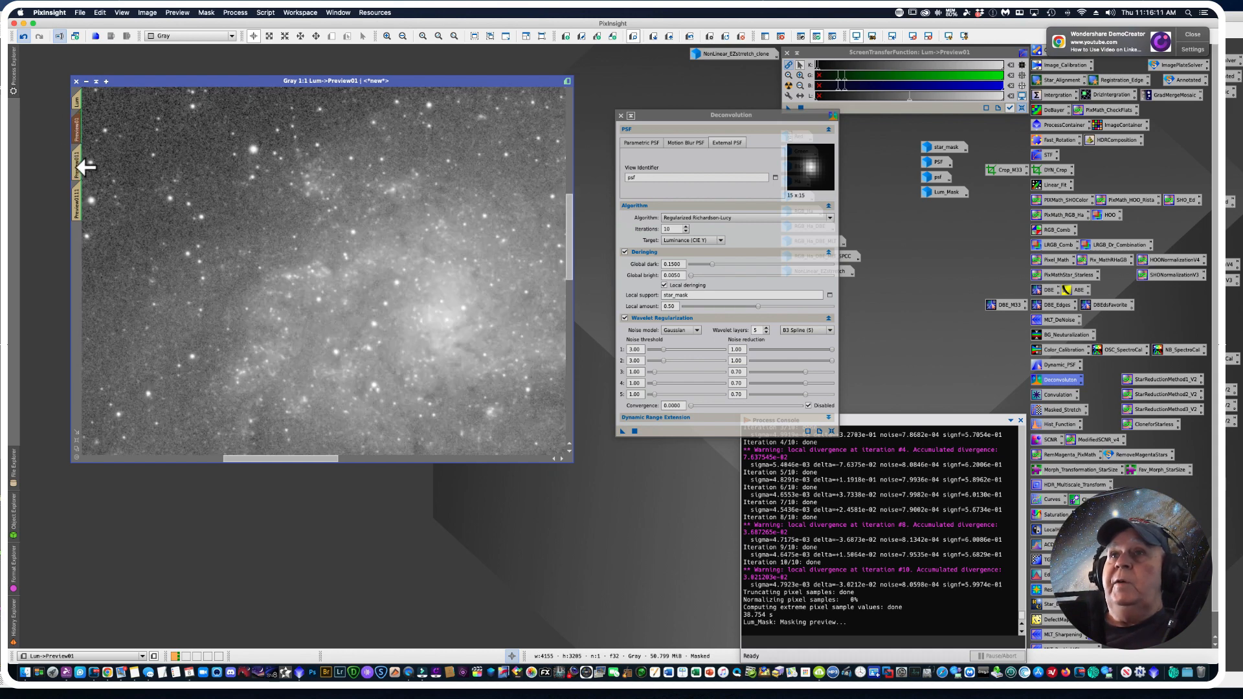
left_click_drag(302, 459, 321, 461)
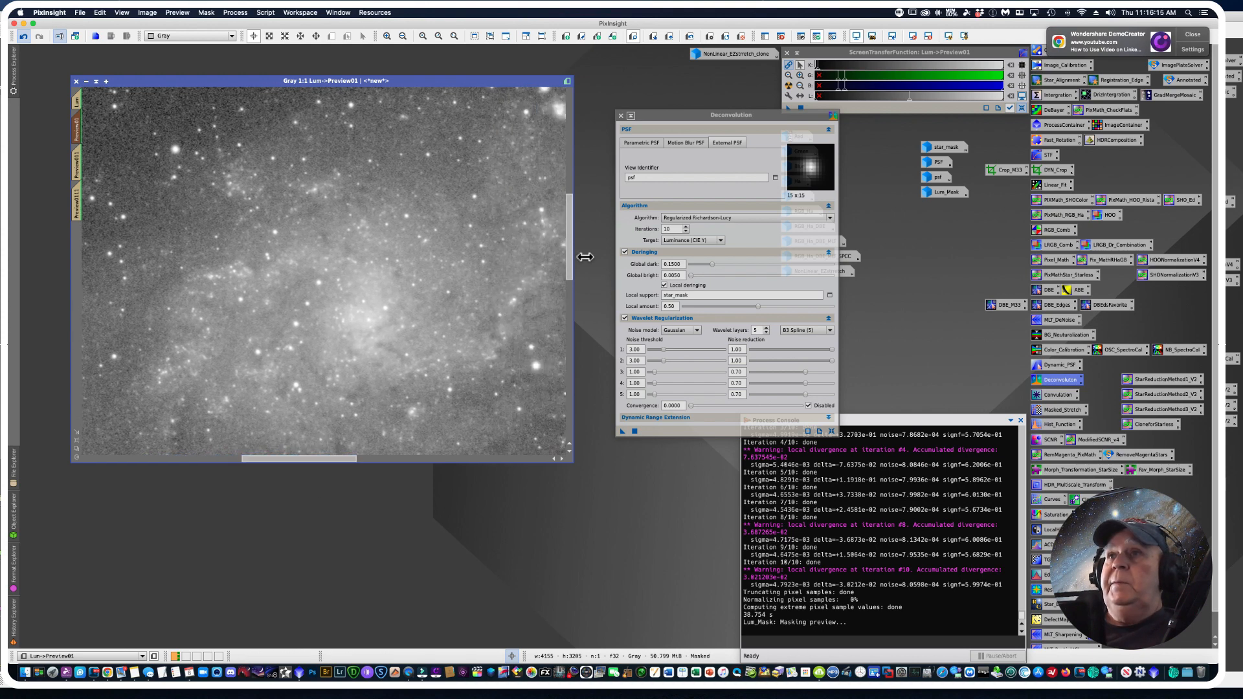
left_click_drag(570, 266, 570, 293)
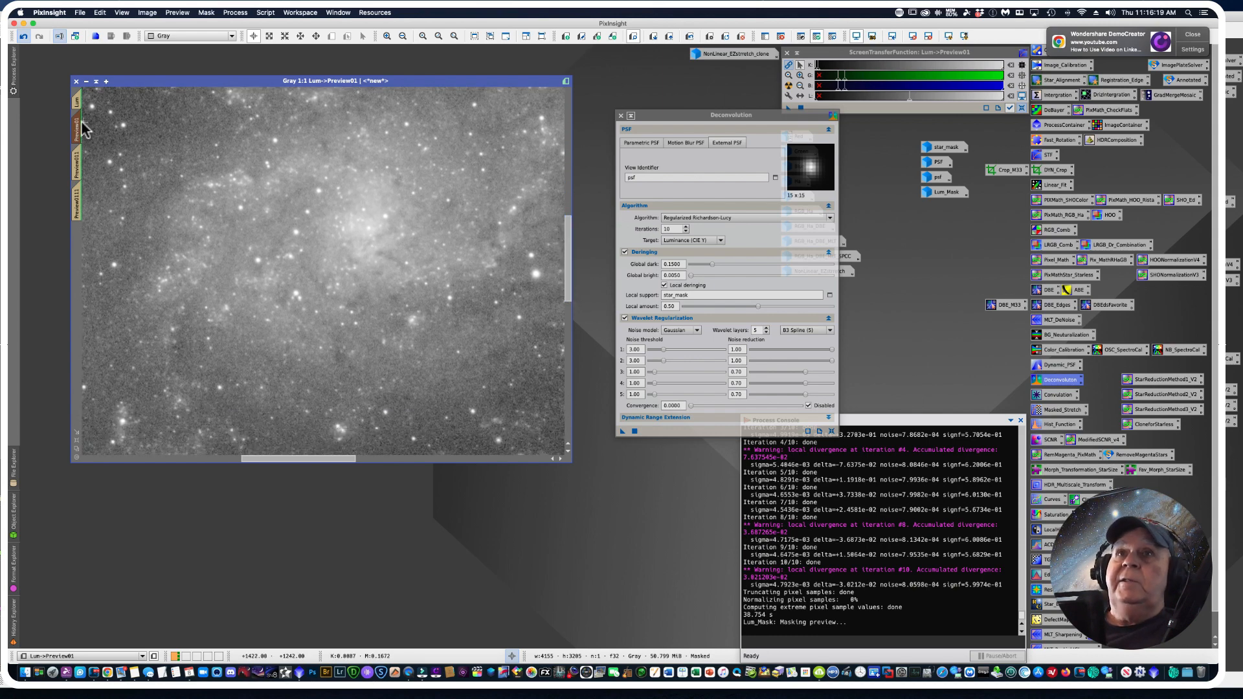
left_click_drag(88, 124, 76, 163)
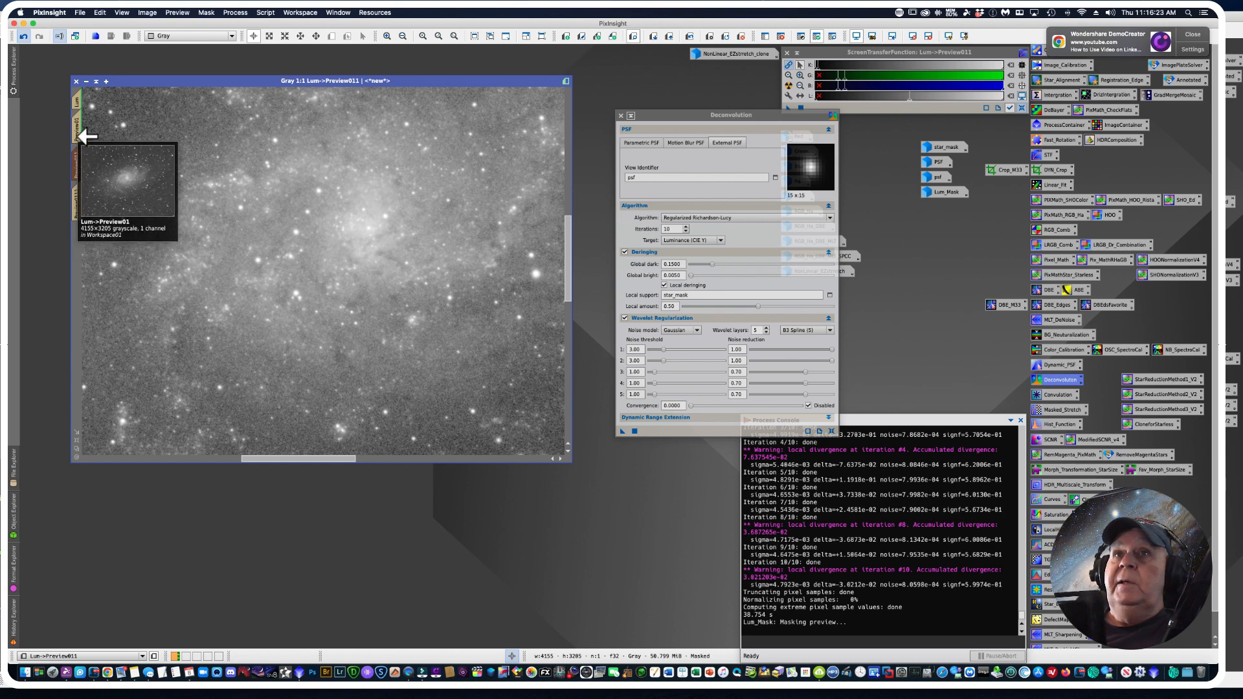
Step: Compare star sizes and core detail at 1:1 between the aligned Preview01 and Preview011
left_click(79, 161)
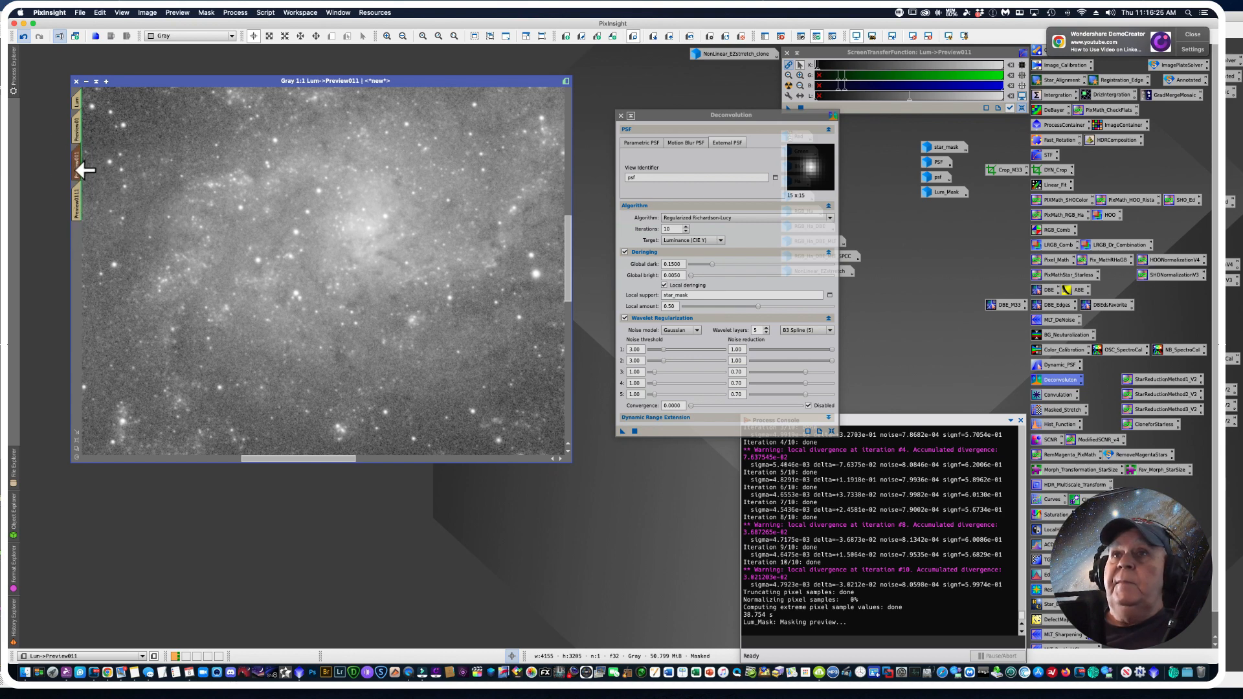
left_click(76, 136)
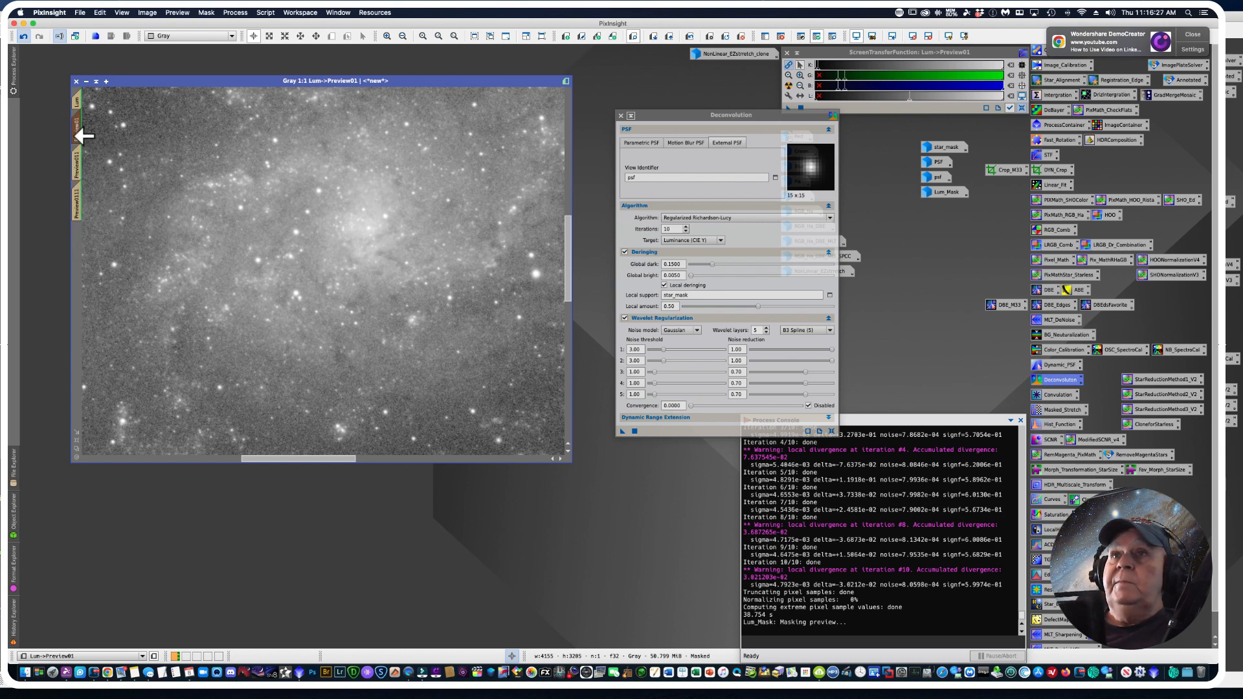
left_click(79, 163)
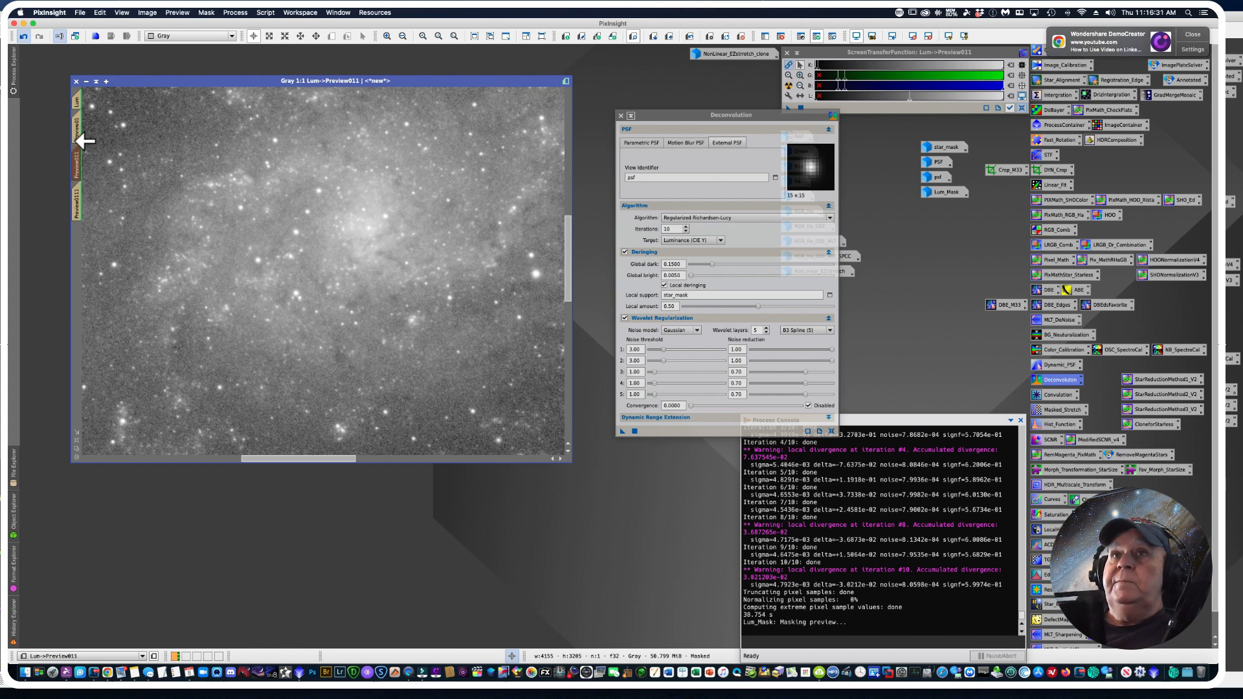
left_click(77, 137)
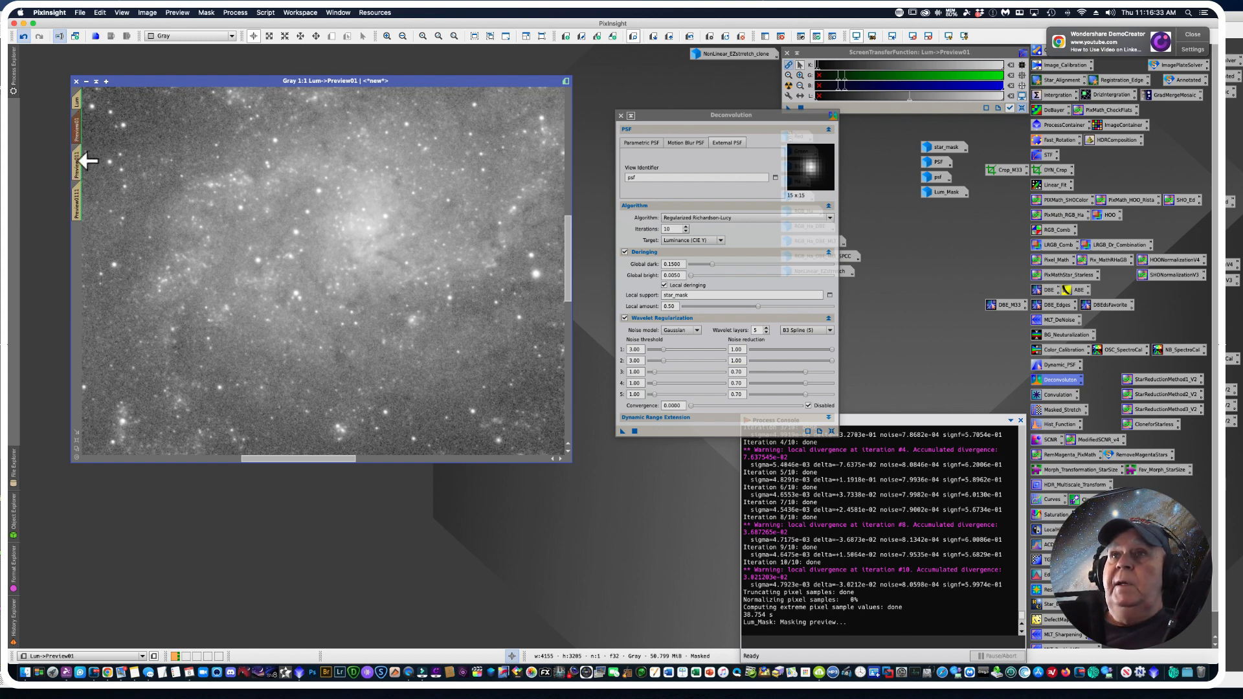
left_click(79, 165)
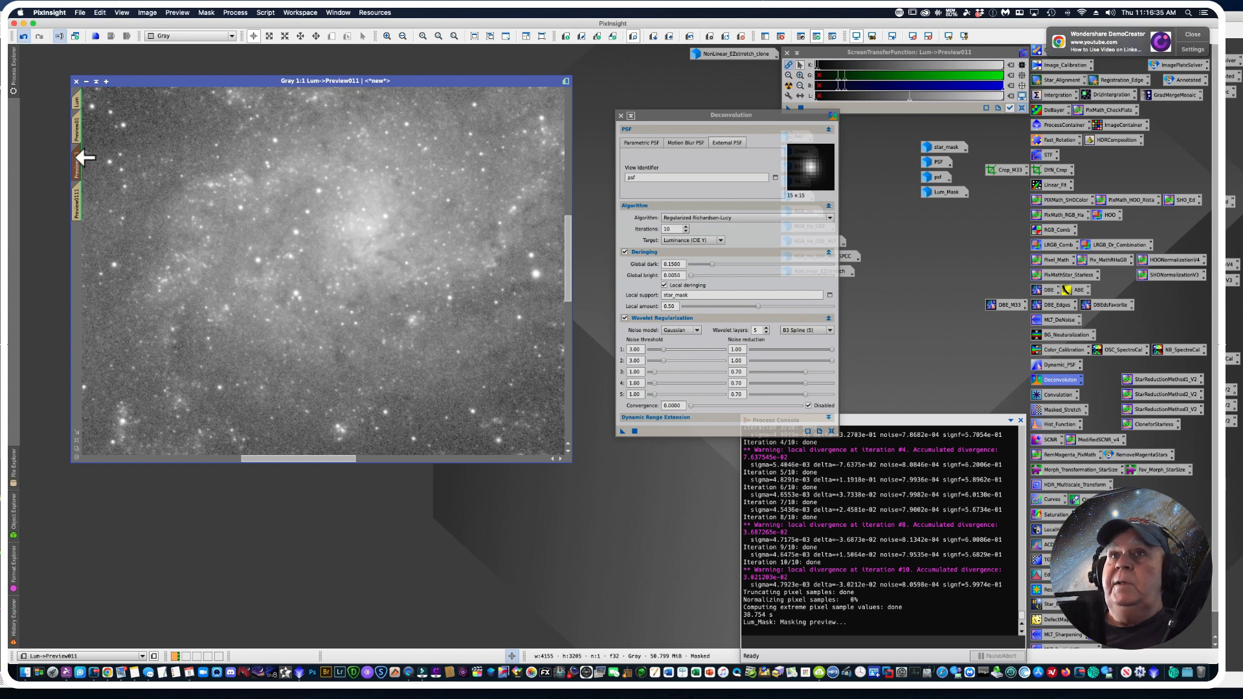
left_click(79, 133)
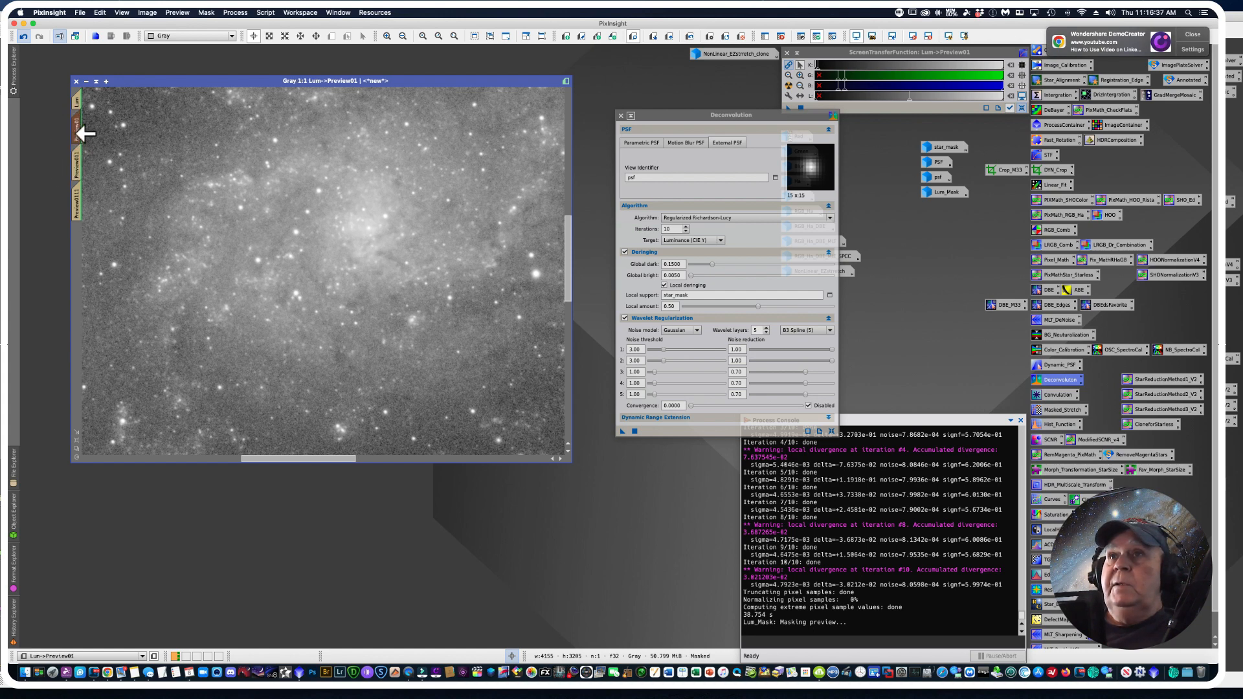
left_click(79, 160)
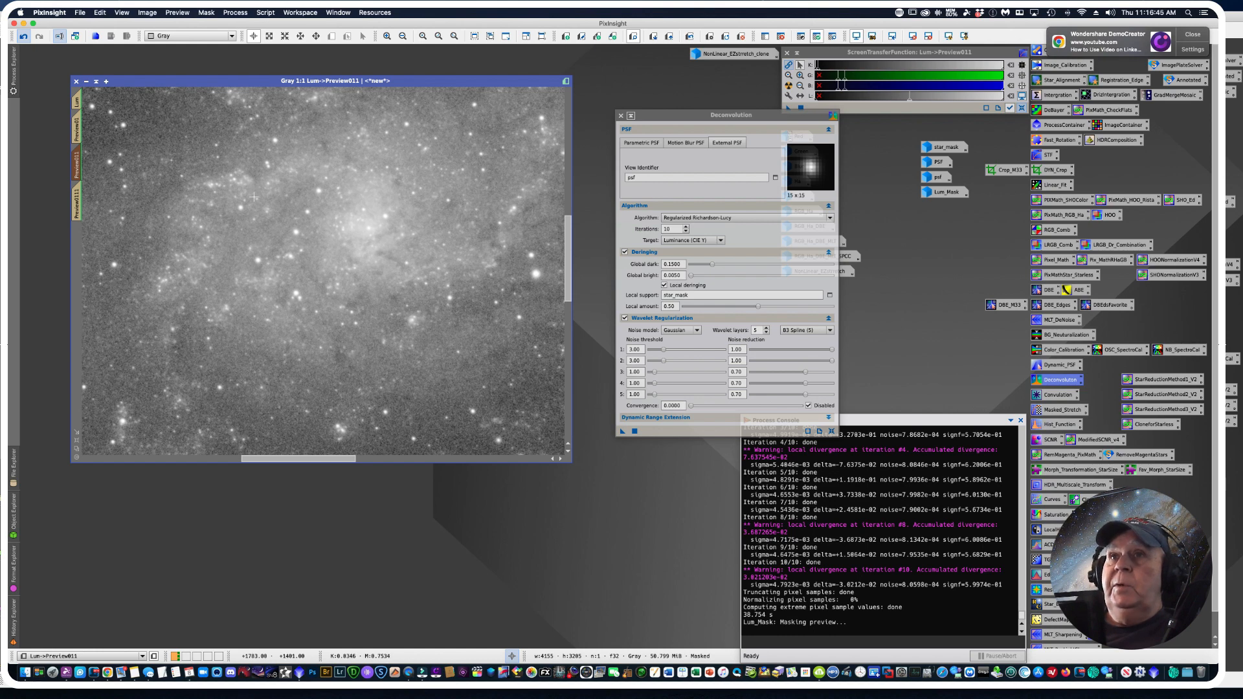
Step: Compare the galaxy core at 2:1 between Preview011 and Preview01
scroll(356, 240, "up", 1)
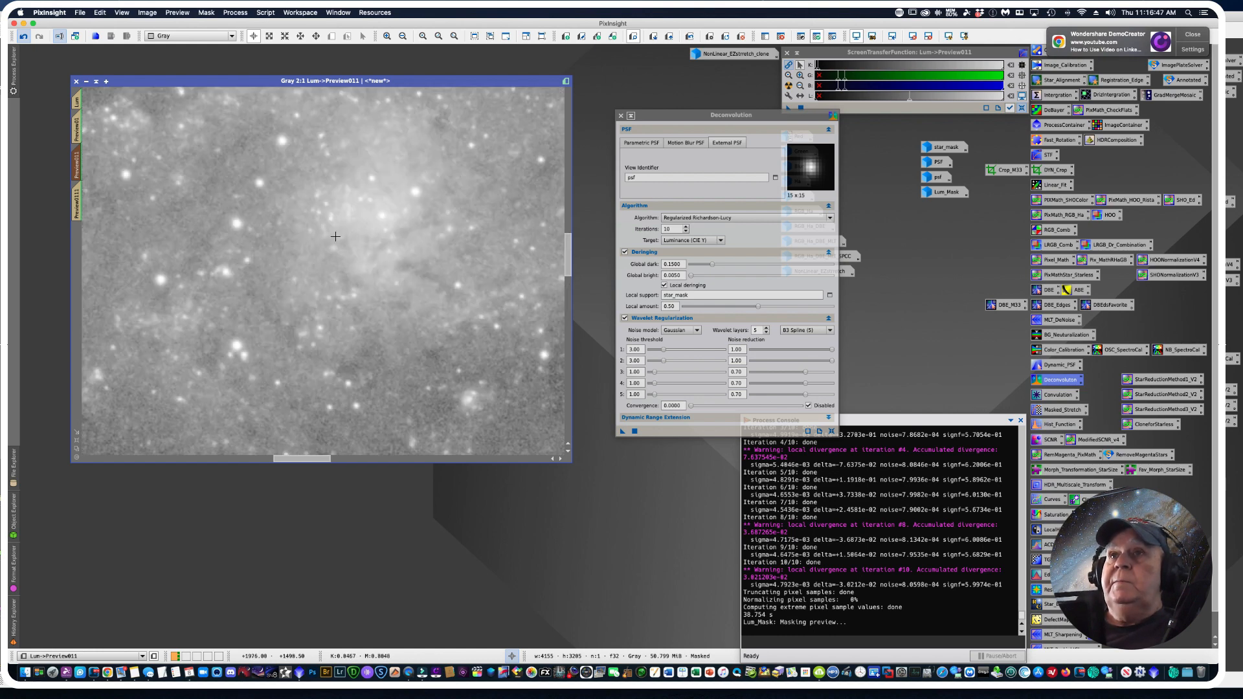
left_click_drag(76, 162, 79, 126)
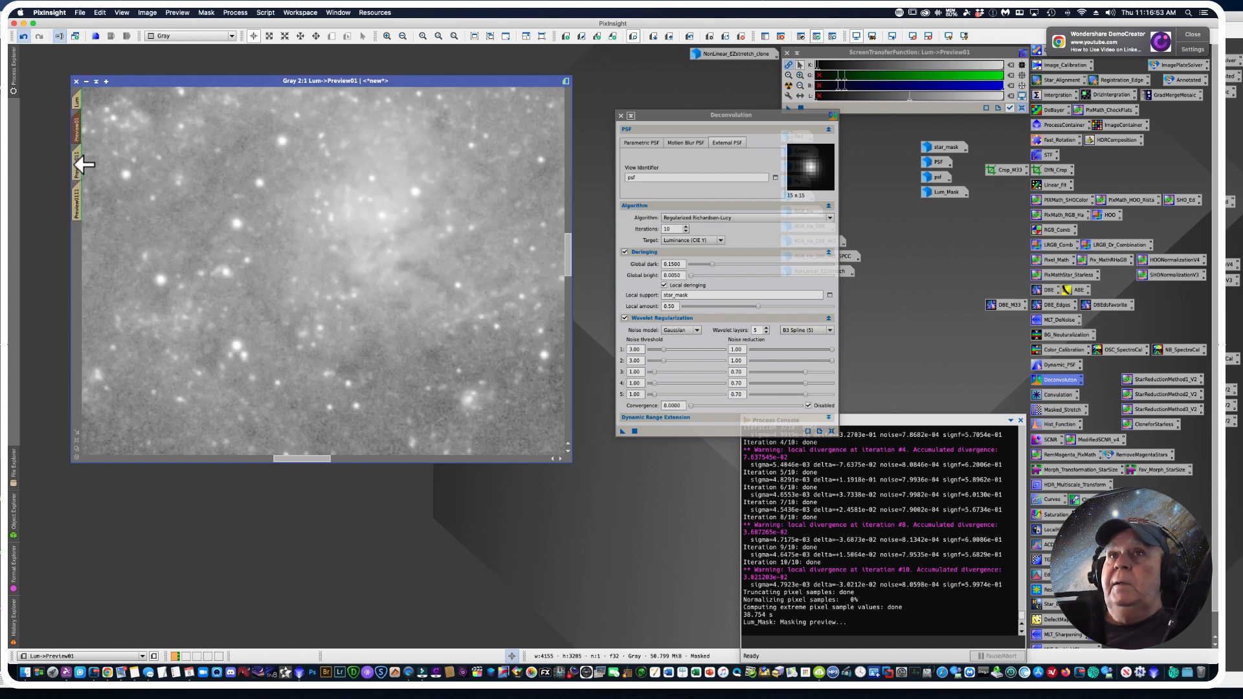
left_click(77, 164)
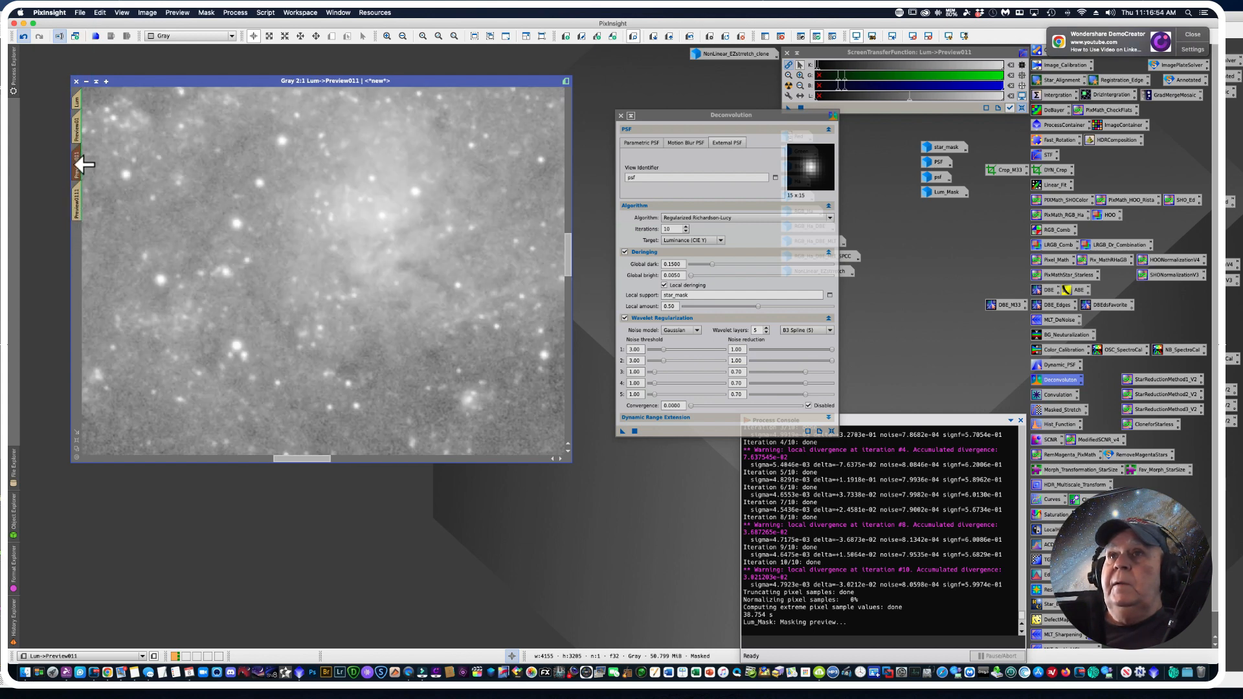
left_click(76, 128)
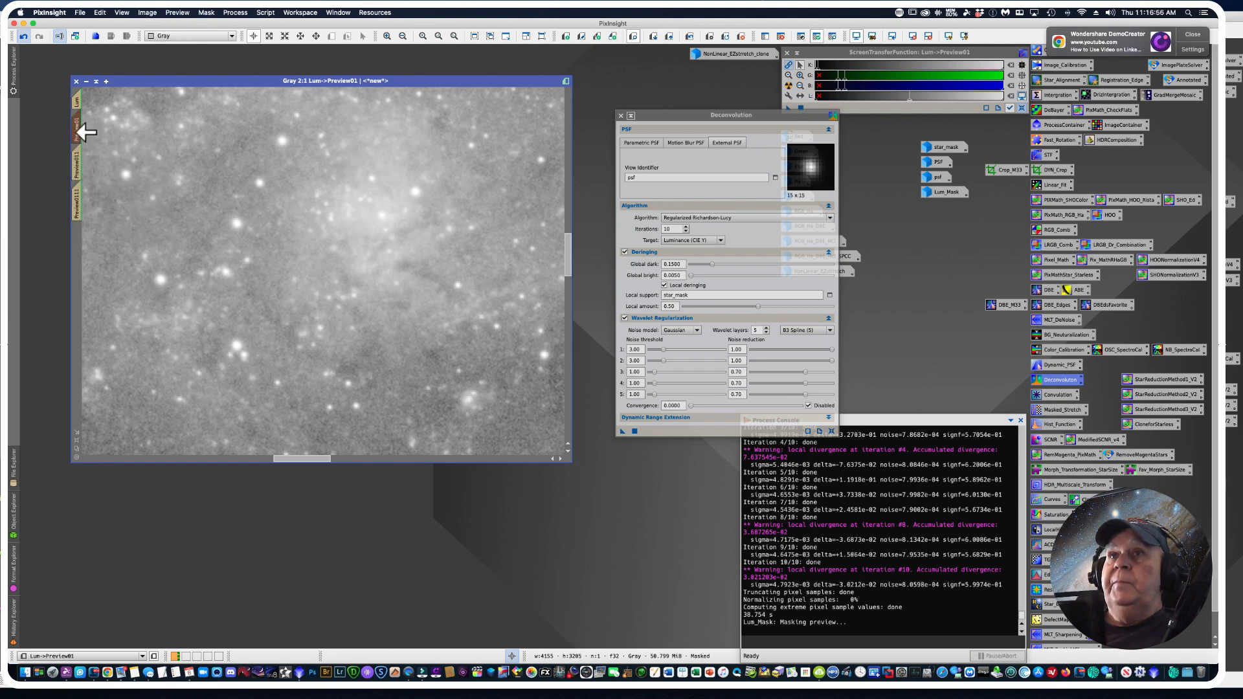
left_click(78, 166)
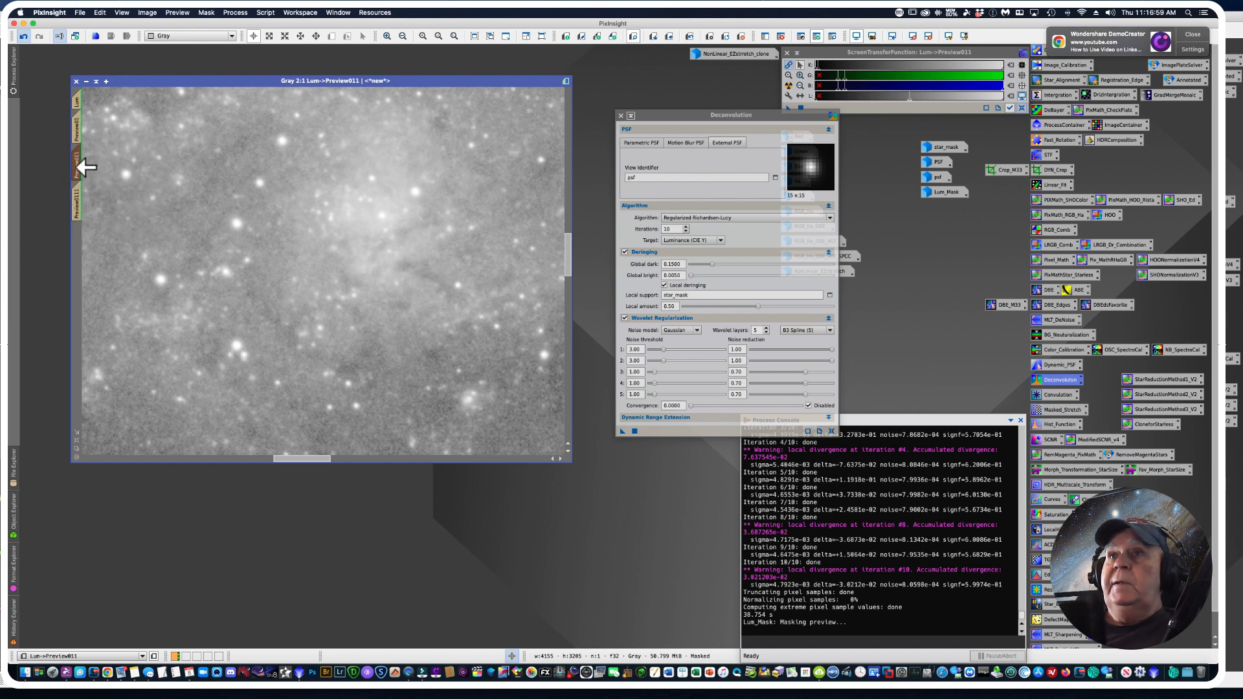
left_click(78, 129)
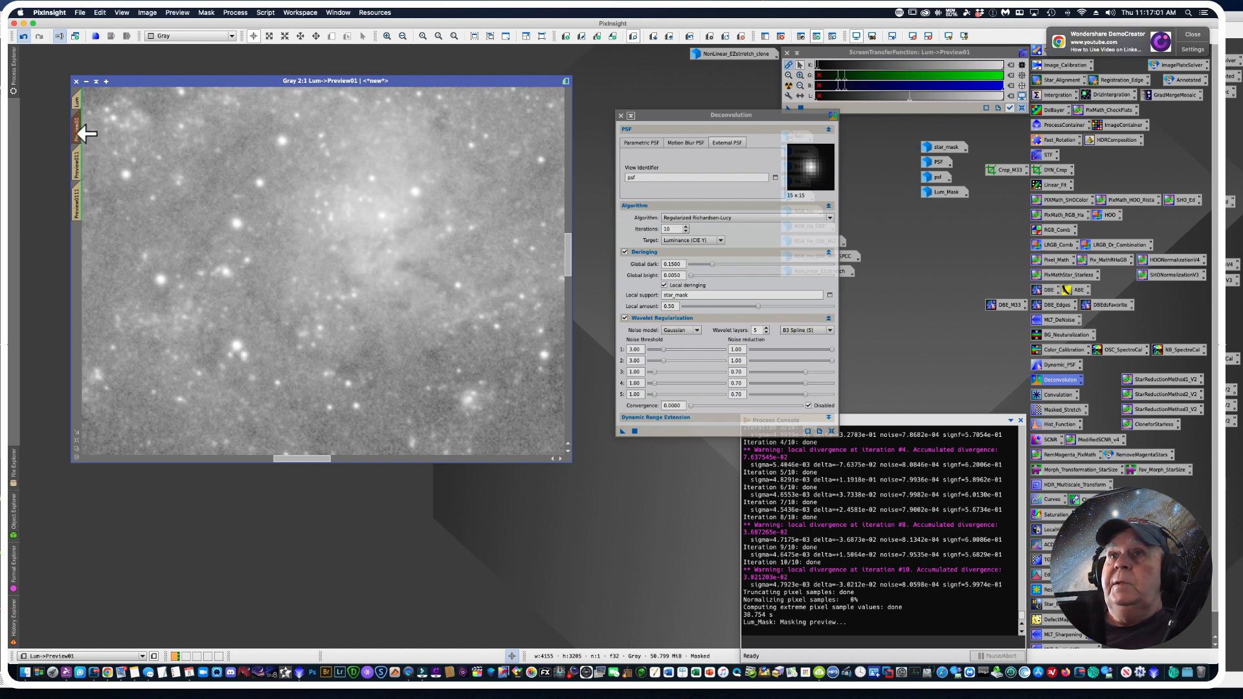
left_click(78, 167)
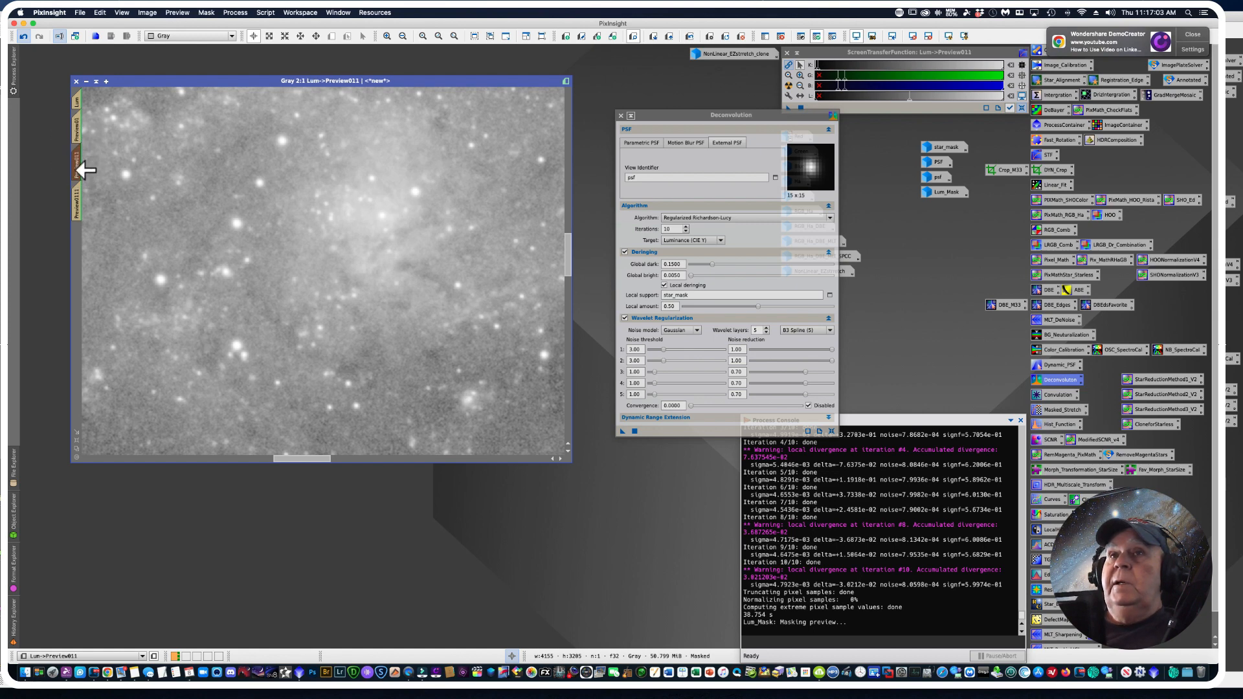
Step: Match Preview0111 to the 2:1 galaxy core view and compare it with the deconvolved Preview011 and Preview01
left_click(79, 202)
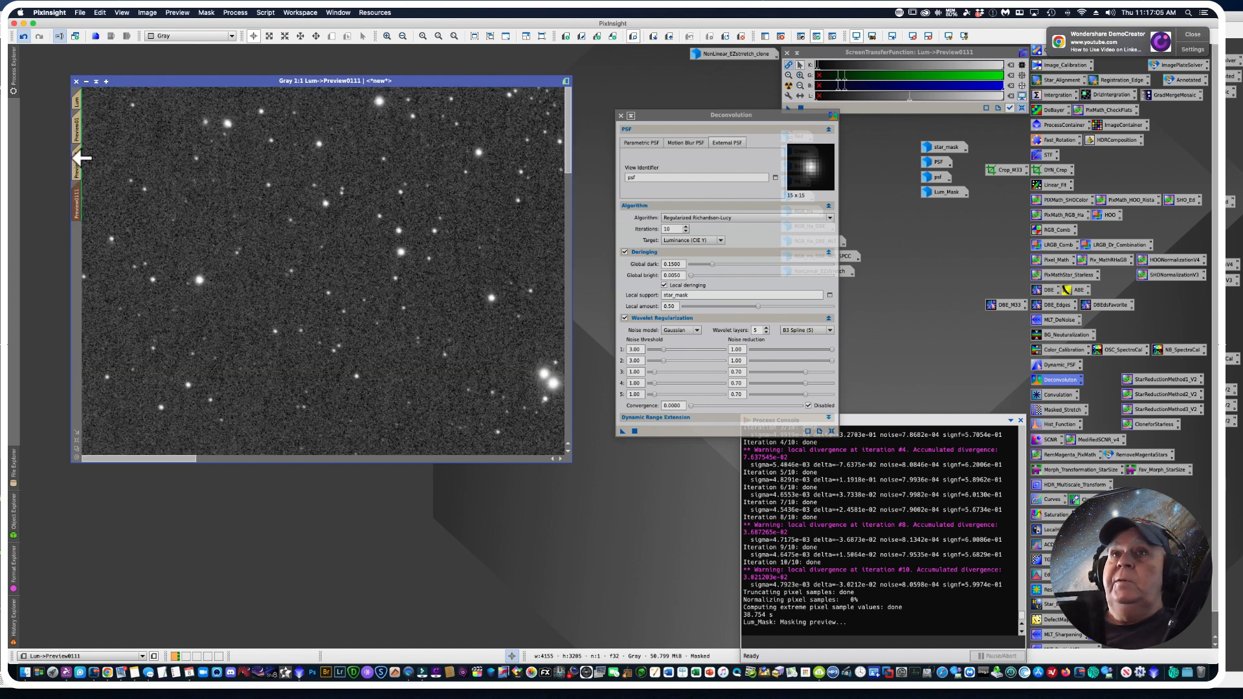
left_click(79, 166)
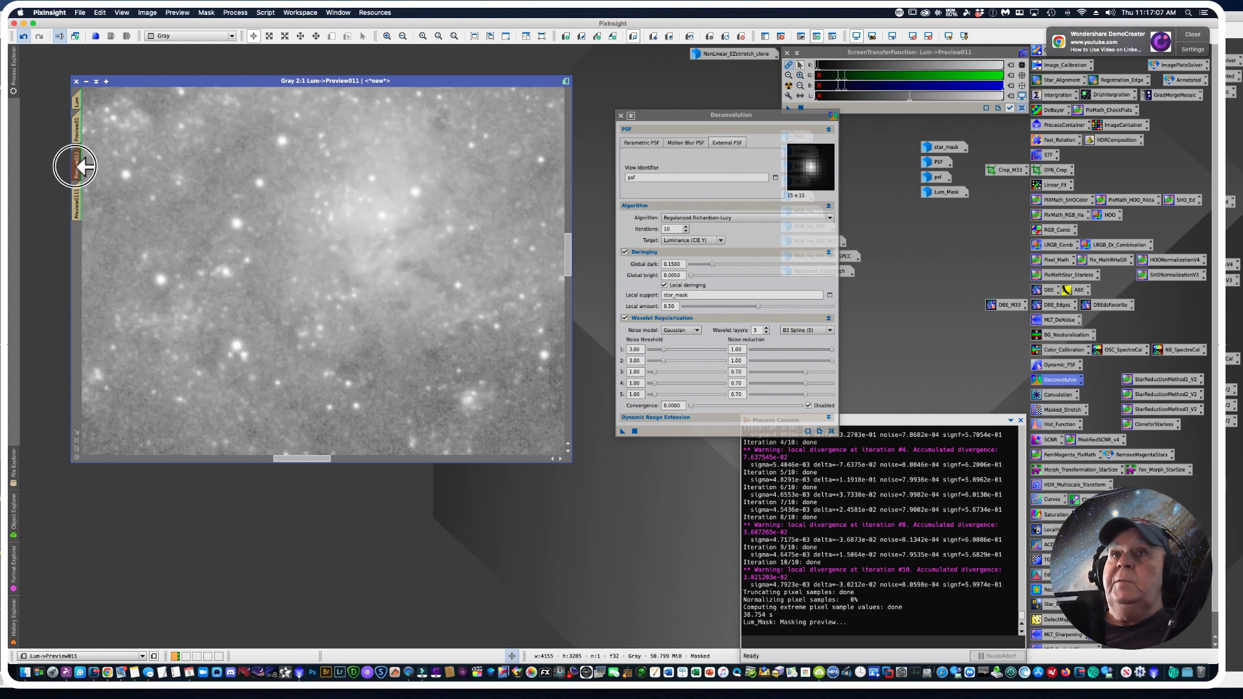
left_click(79, 202)
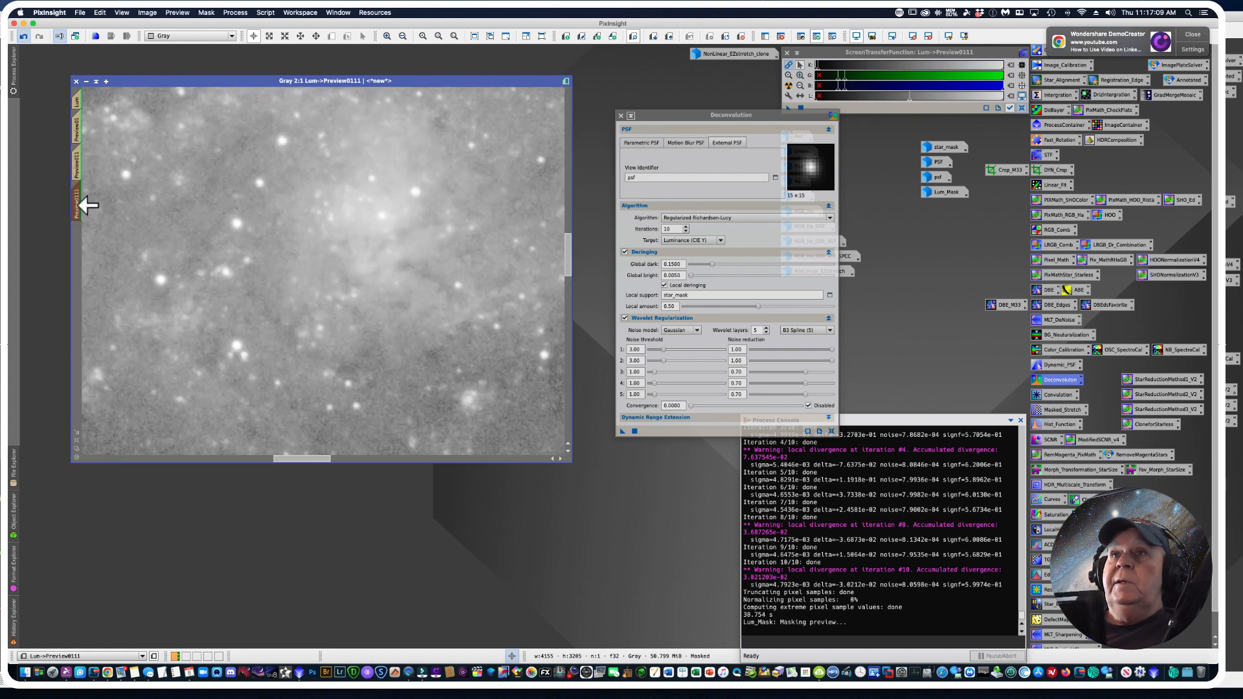
left_click(77, 164)
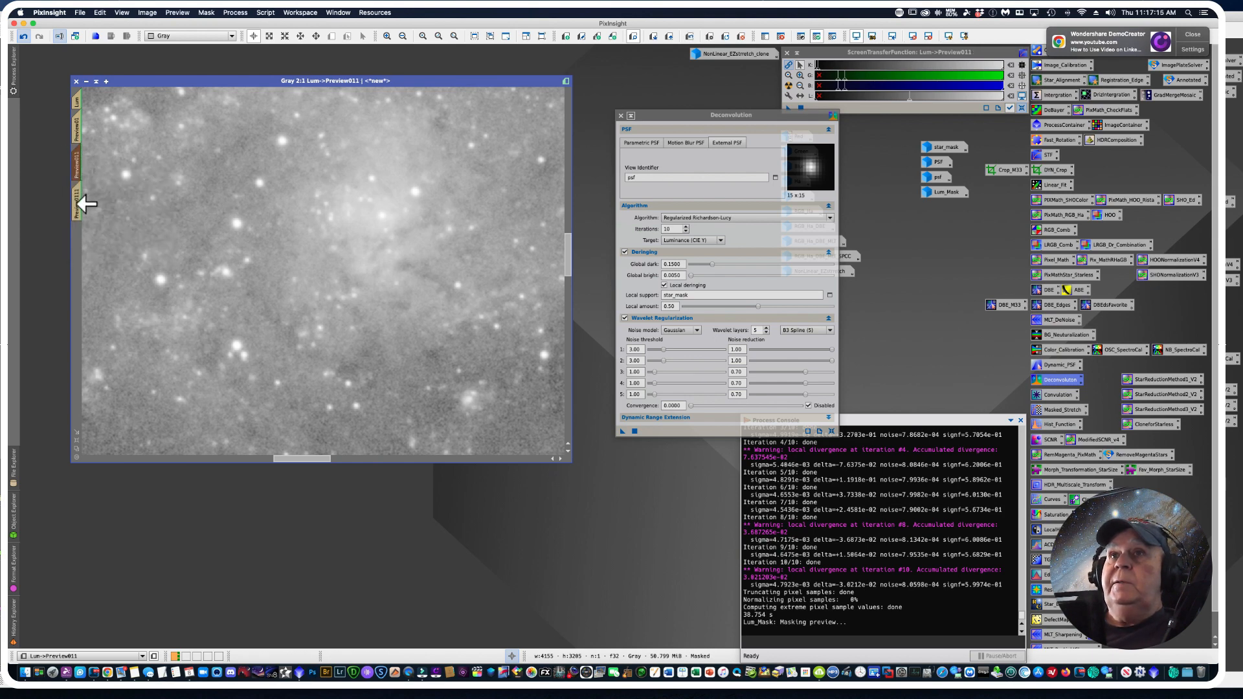
left_click(86, 204)
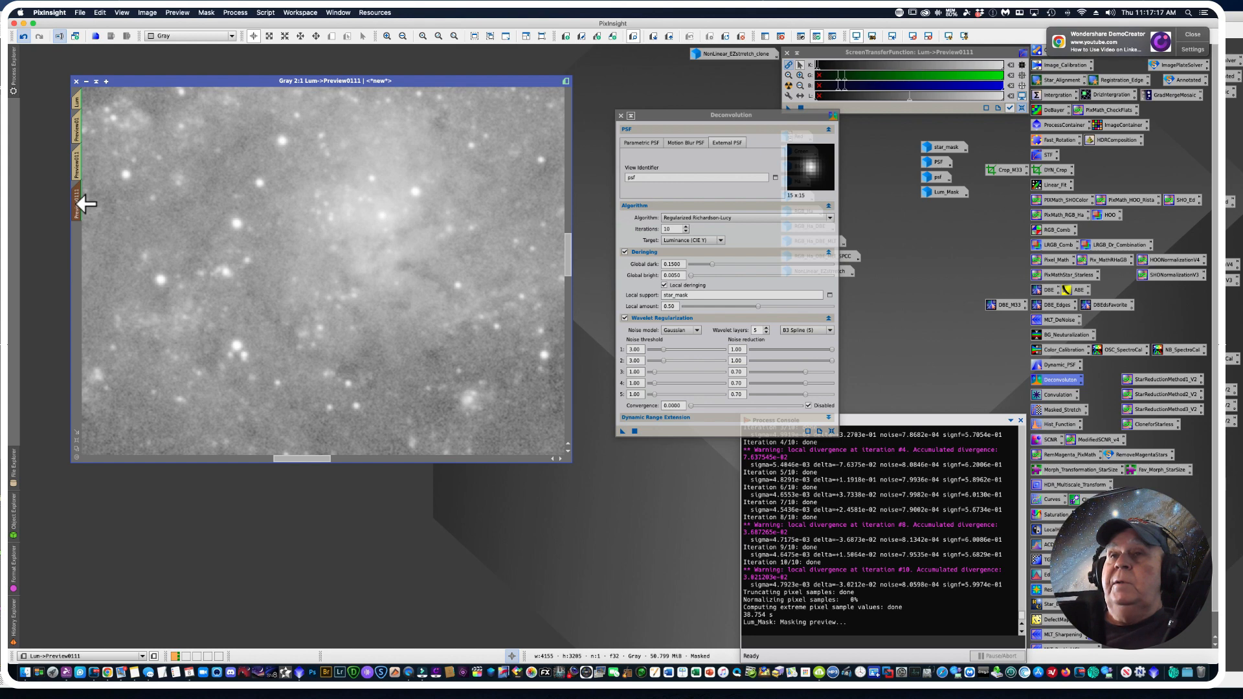
left_click(86, 134)
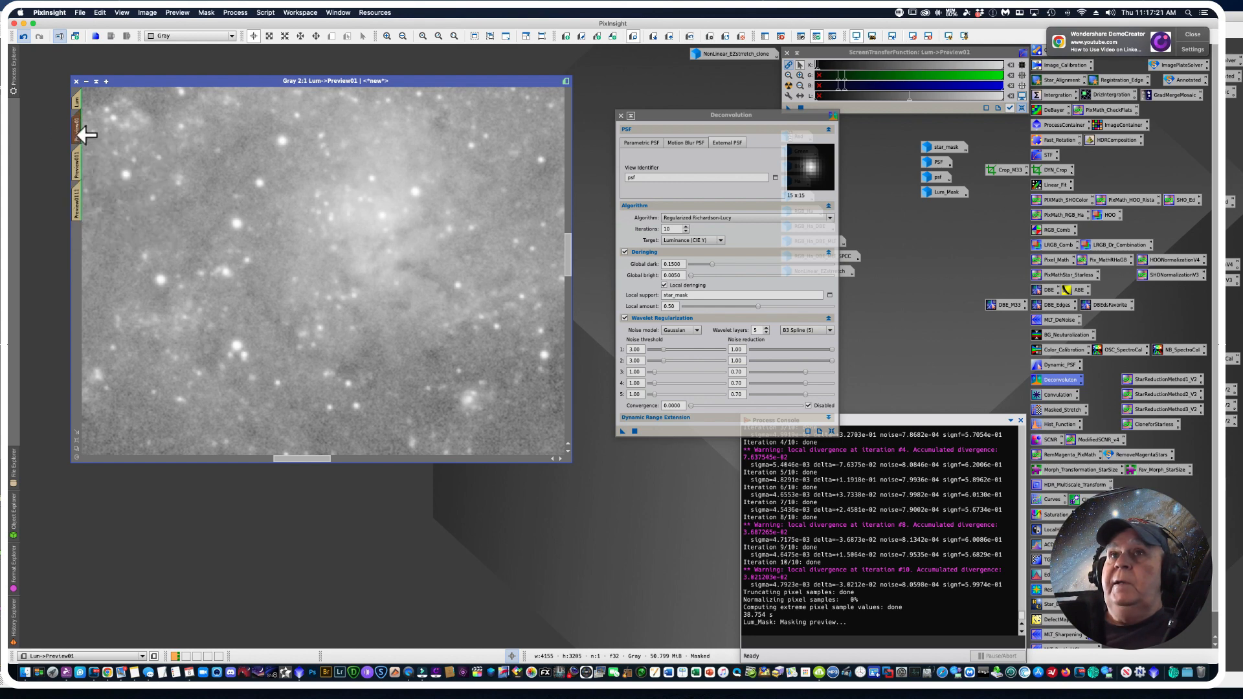
left_click(85, 202)
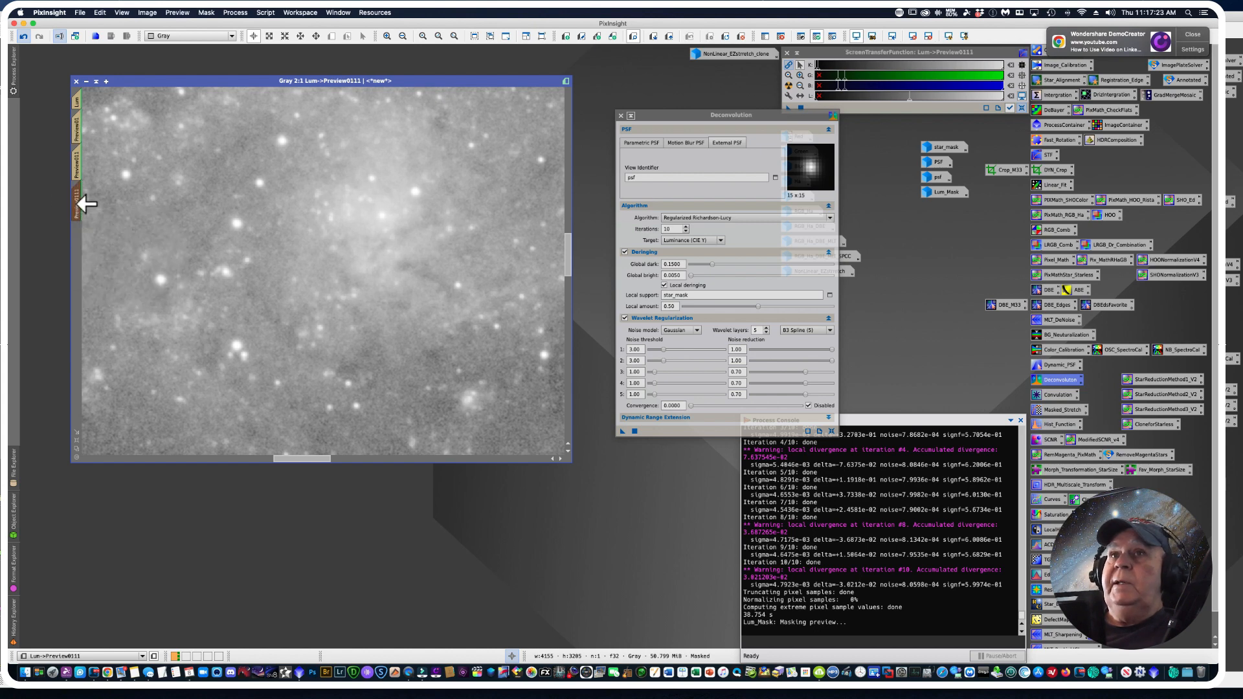
left_click(84, 129)
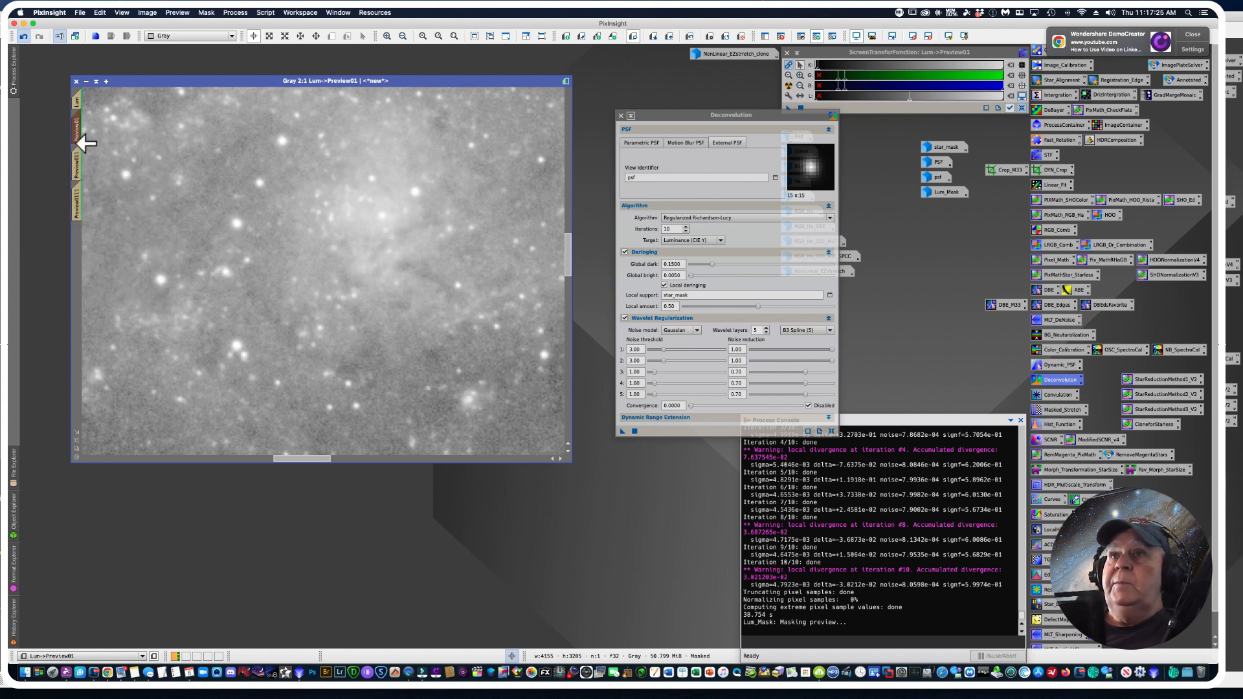
left_click(84, 169)
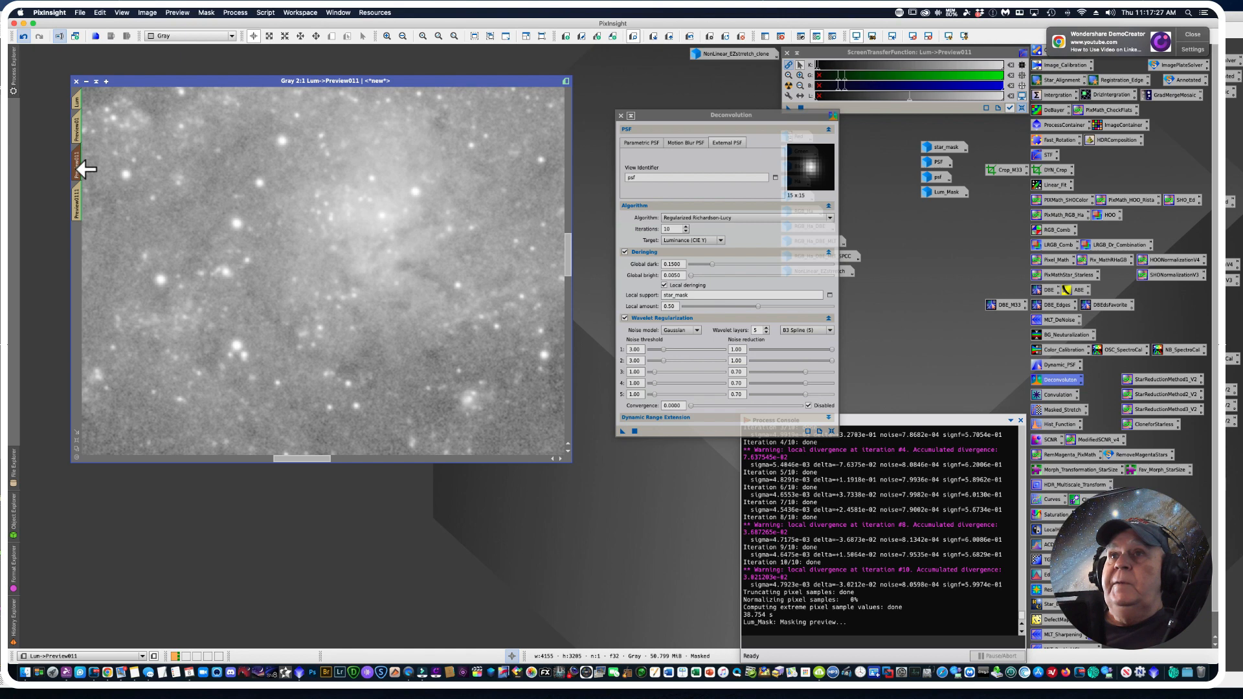
left_click(84, 201)
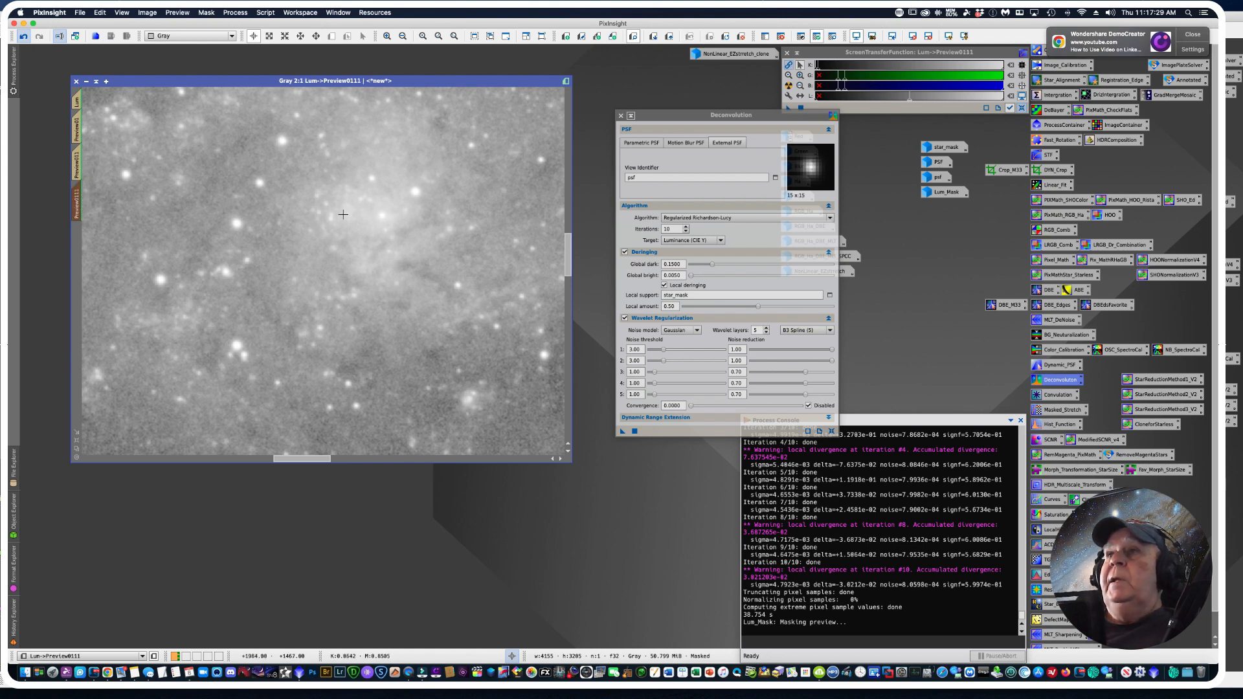
Step: Switch Deconvolution to the parametric PSF and apply it to Preview0111
left_click(641, 144)
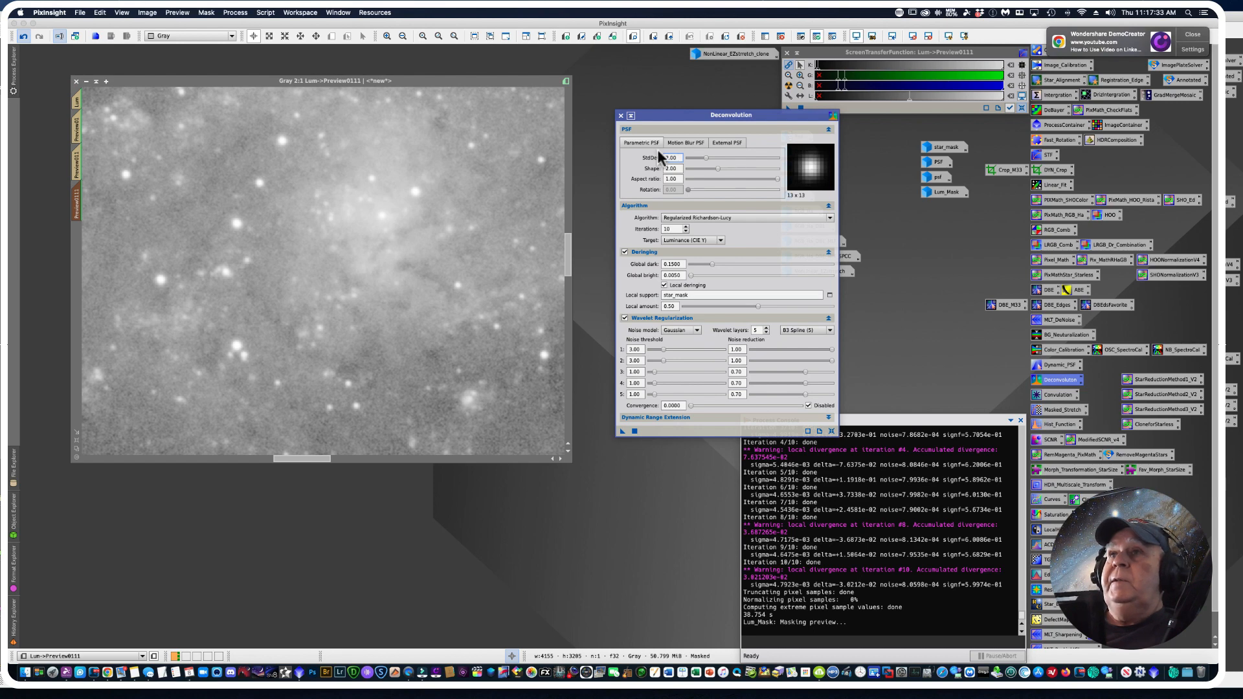
left_click_drag(674, 114, 680, 111)
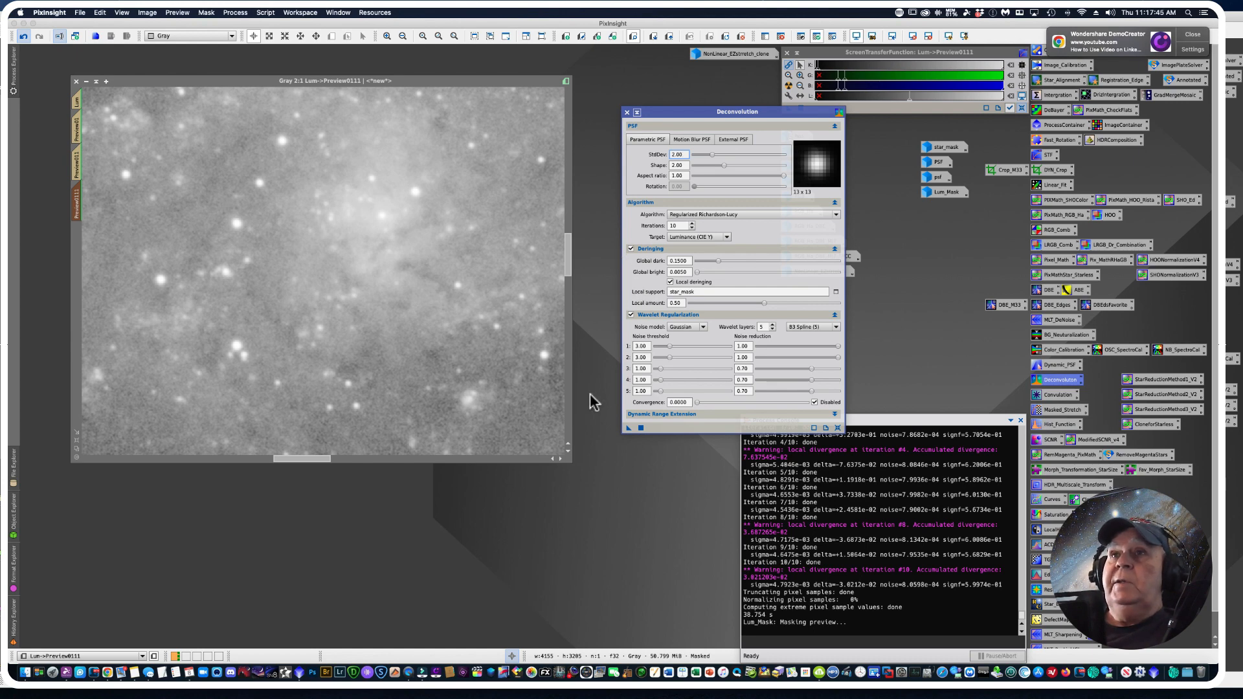
left_click_drag(626, 429, 269, 291)
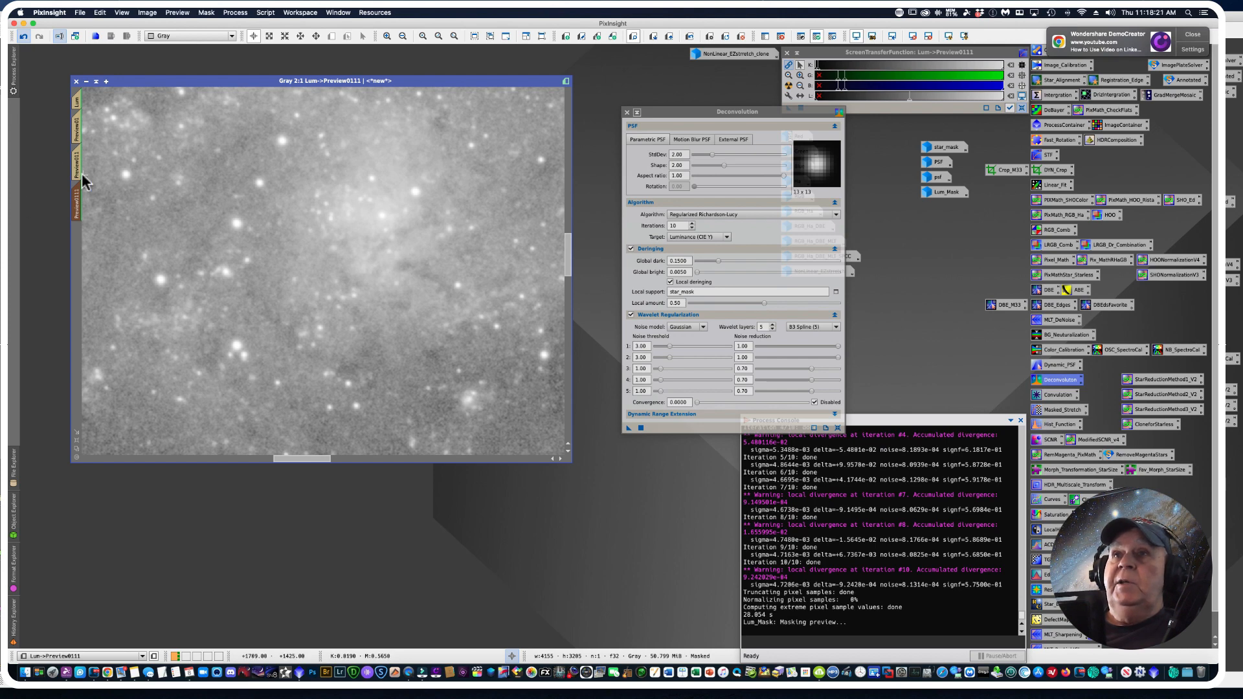
mouse_move(76, 197)
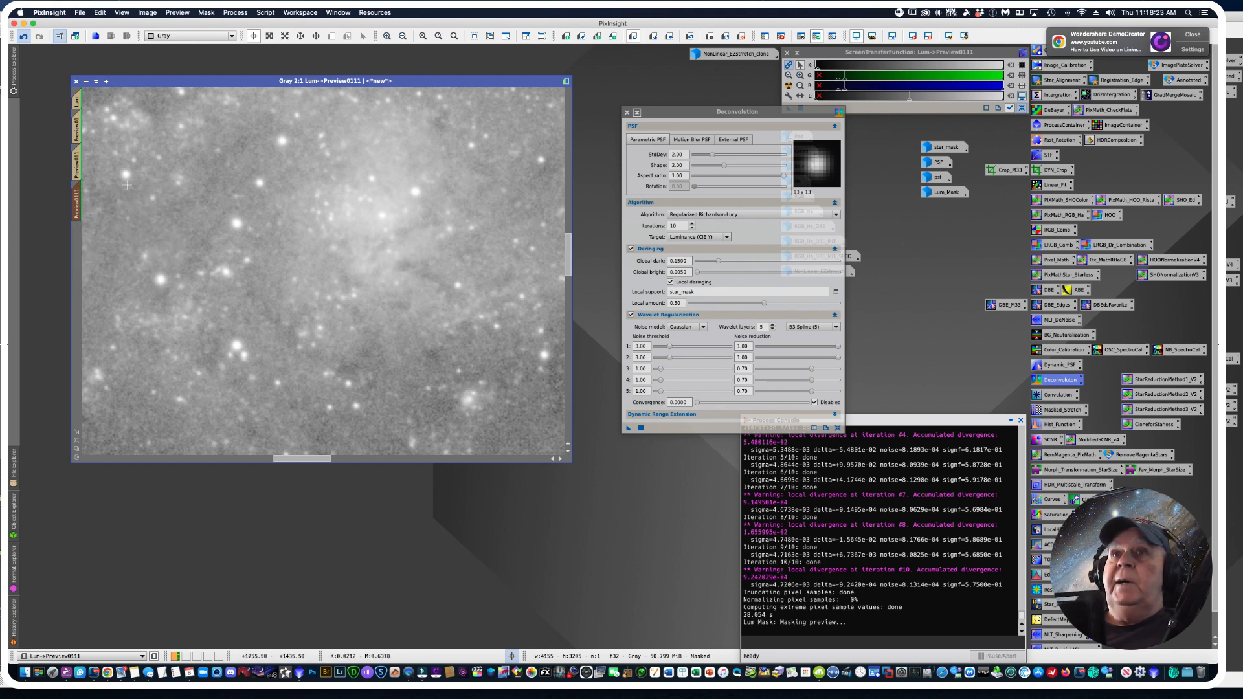
Step: Compare star sizes and galaxy core detail at 2:1 across Preview01, Preview011 and the parametric-PSF Preview0111
mouse_move(80, 170)
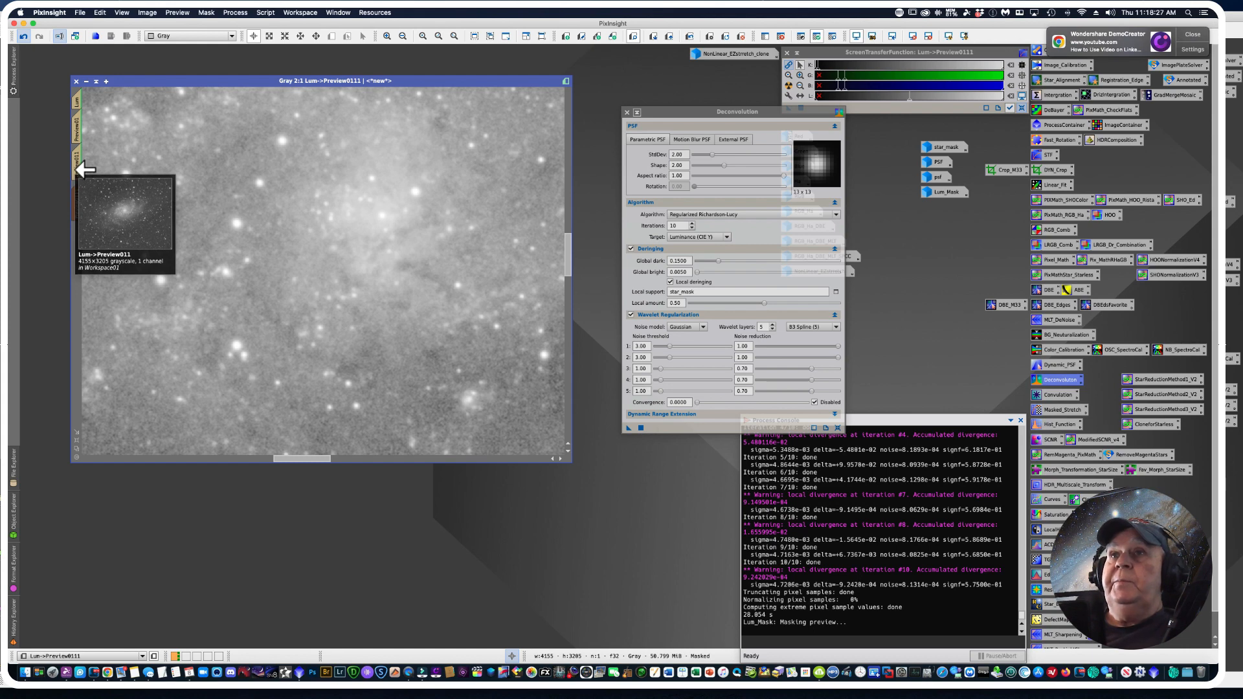
left_click(79, 170)
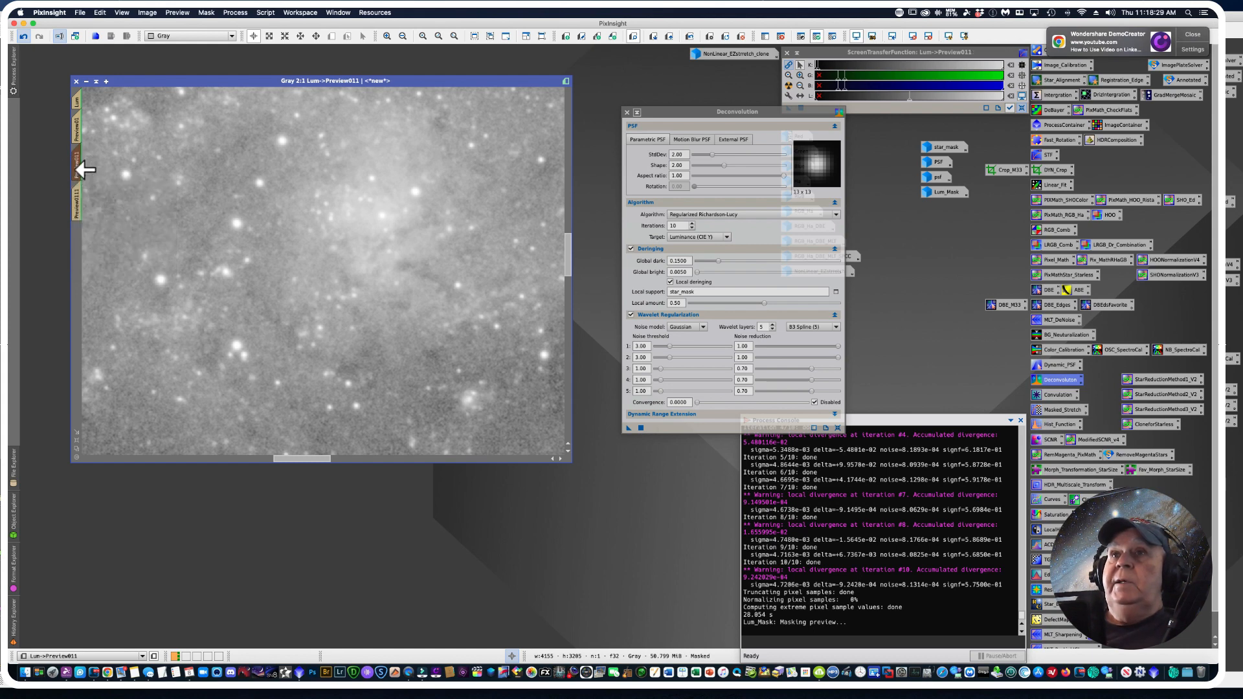
left_click(76, 133)
left_click(78, 161)
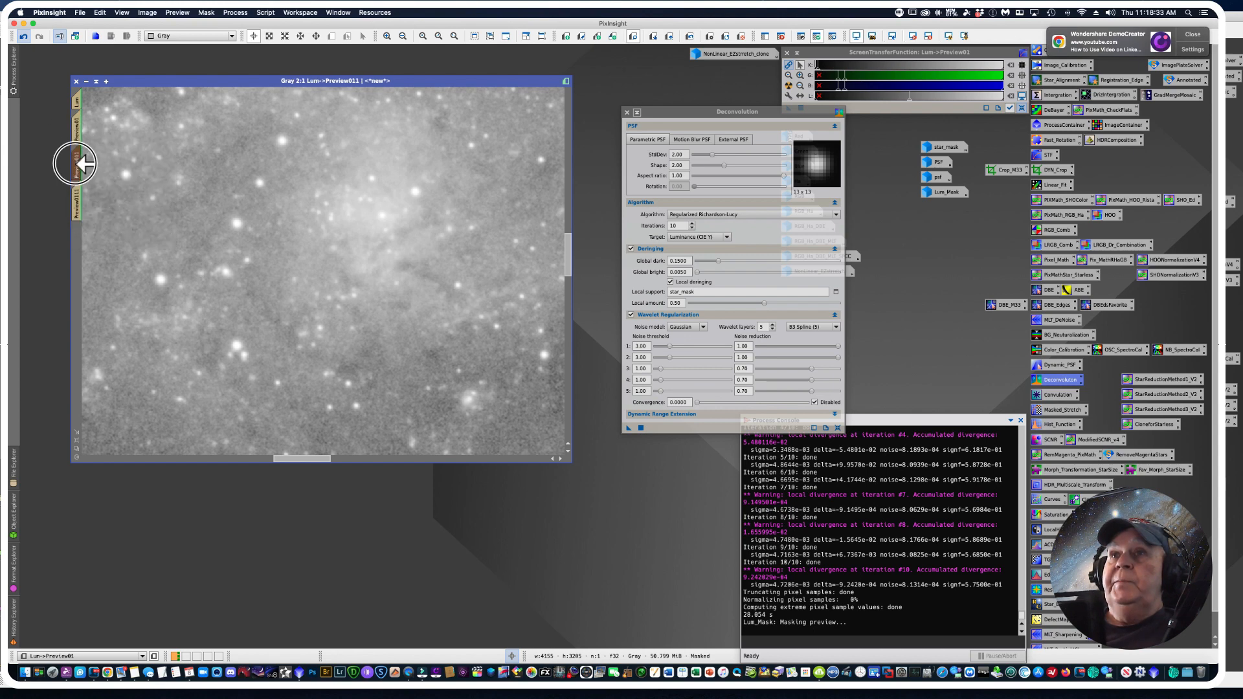
left_click(78, 207)
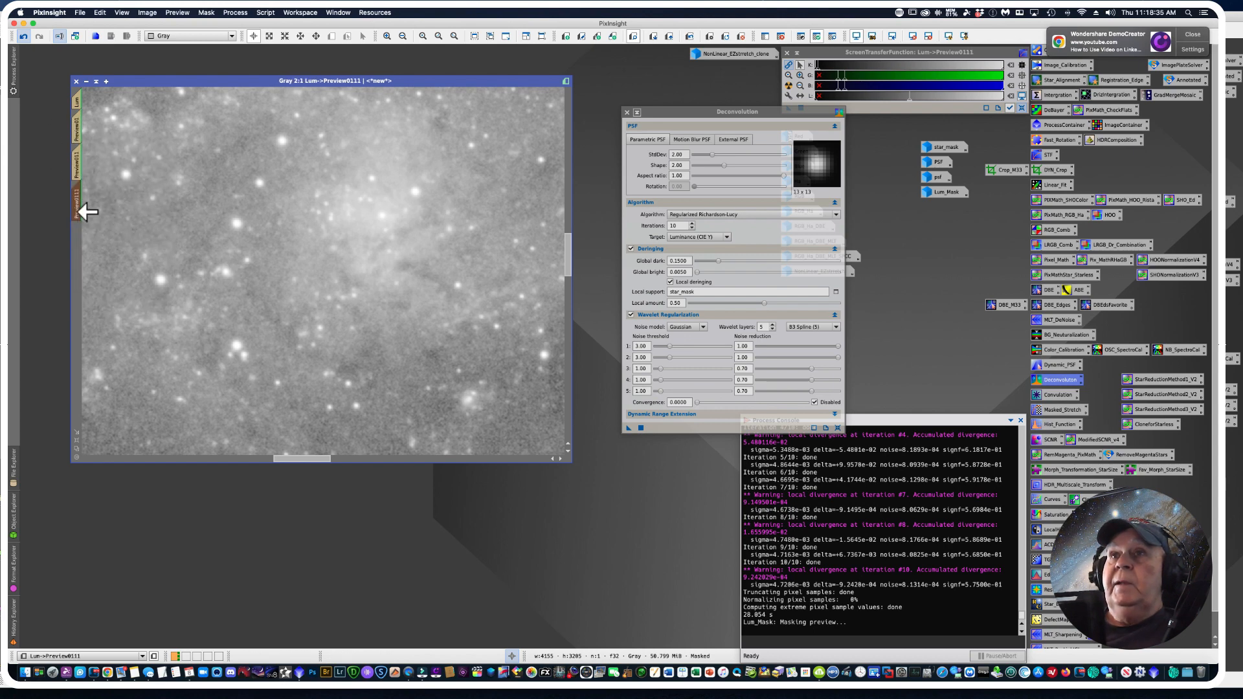
scroll(209, 230, "down", 5)
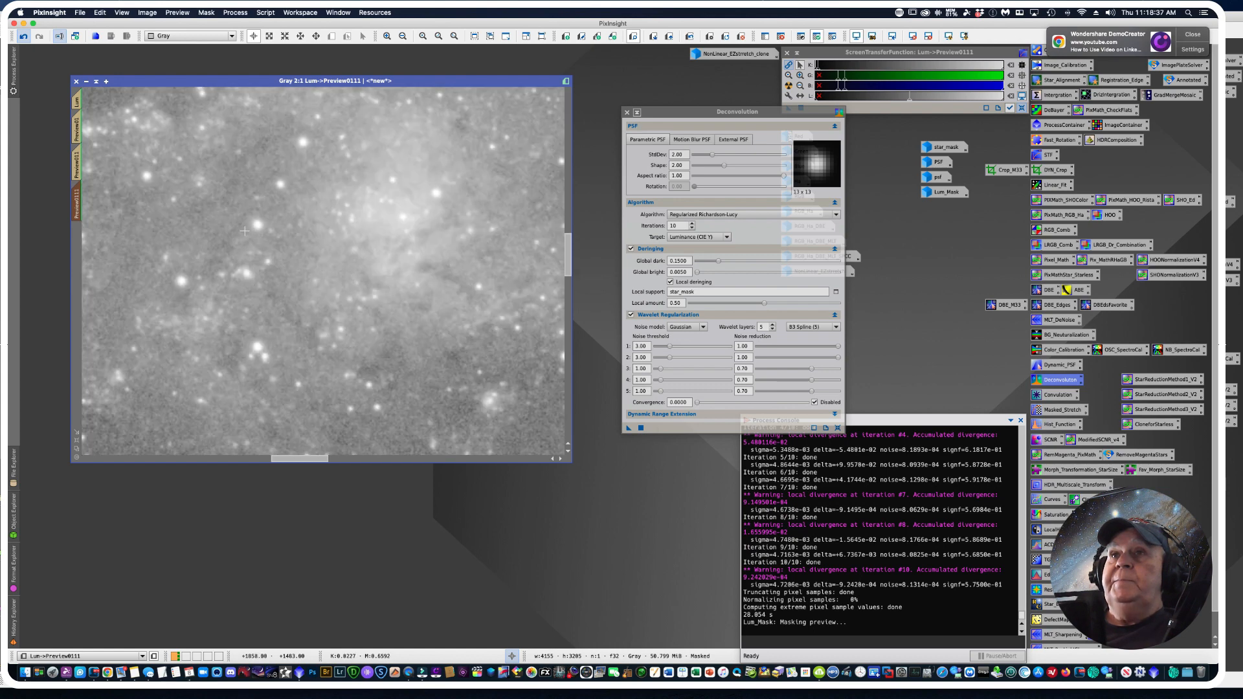
scroll(244, 231, "up", 3)
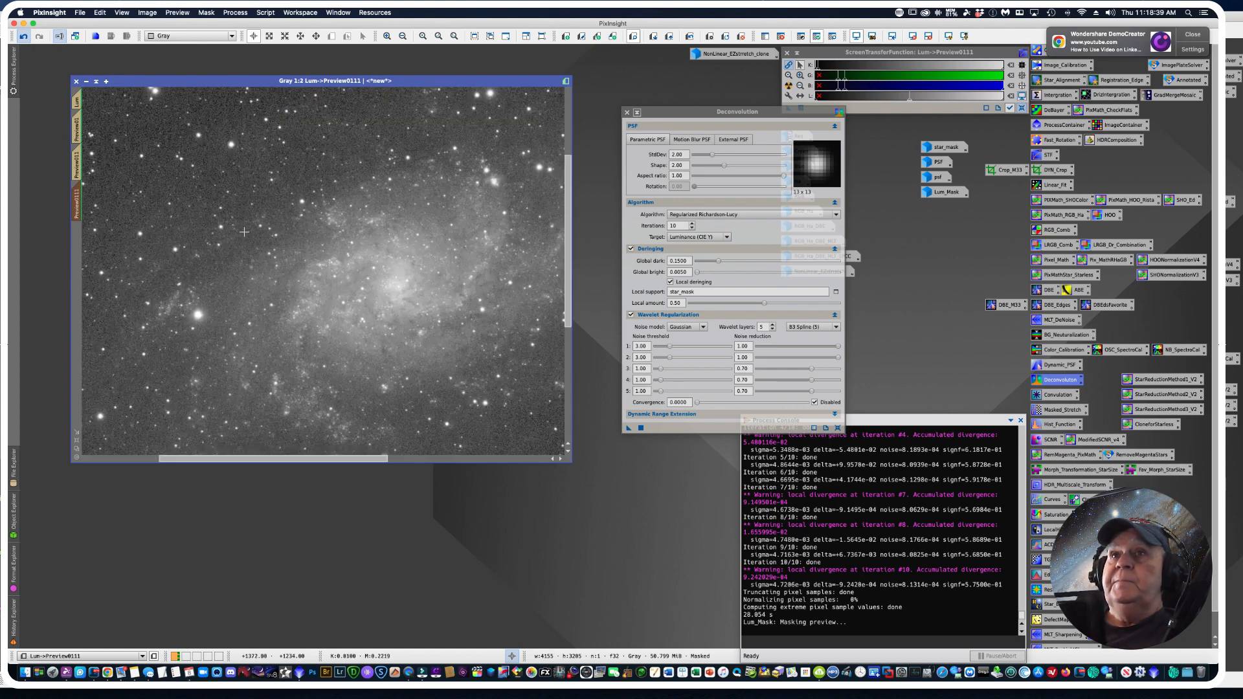
left_click(76, 167)
left_click(77, 198)
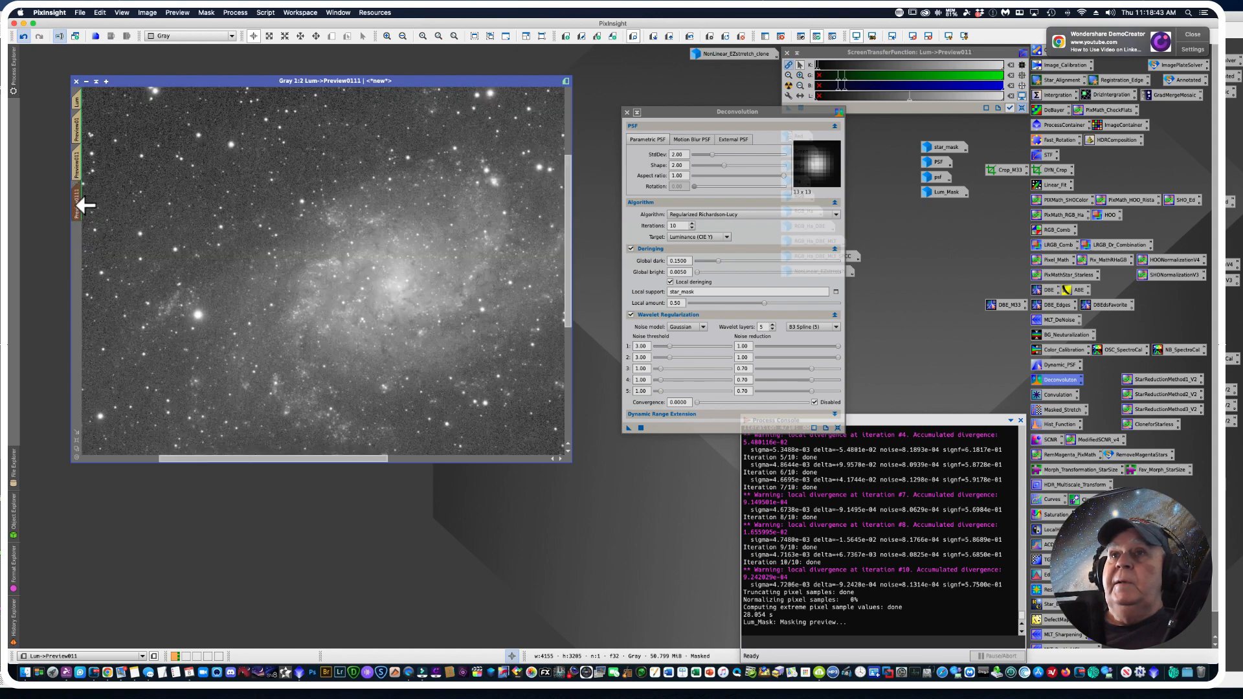
left_click(77, 169)
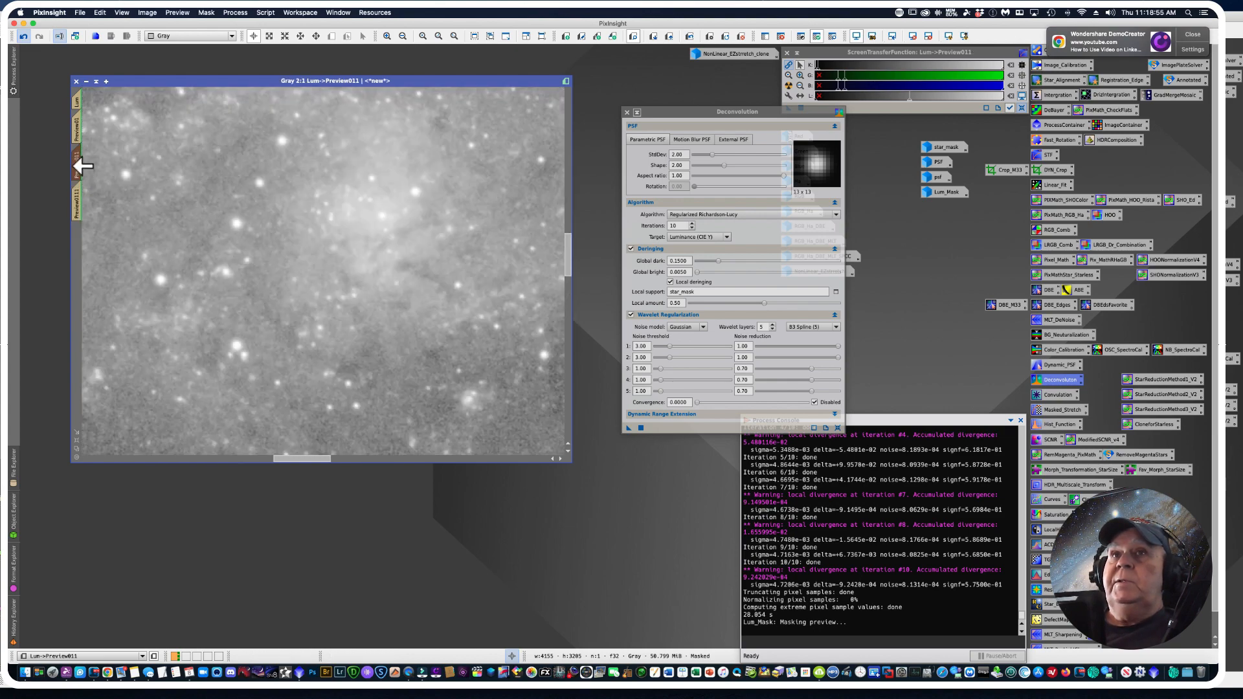
left_click(76, 213)
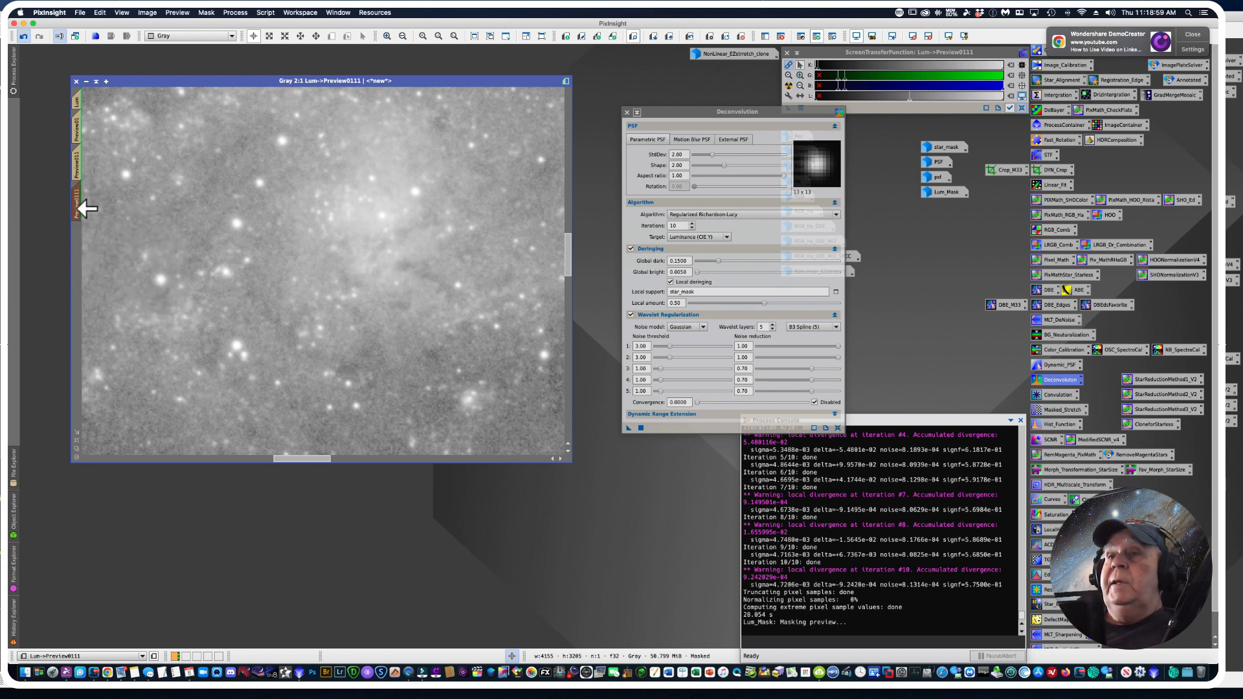
left_click(84, 166)
left_click(86, 134)
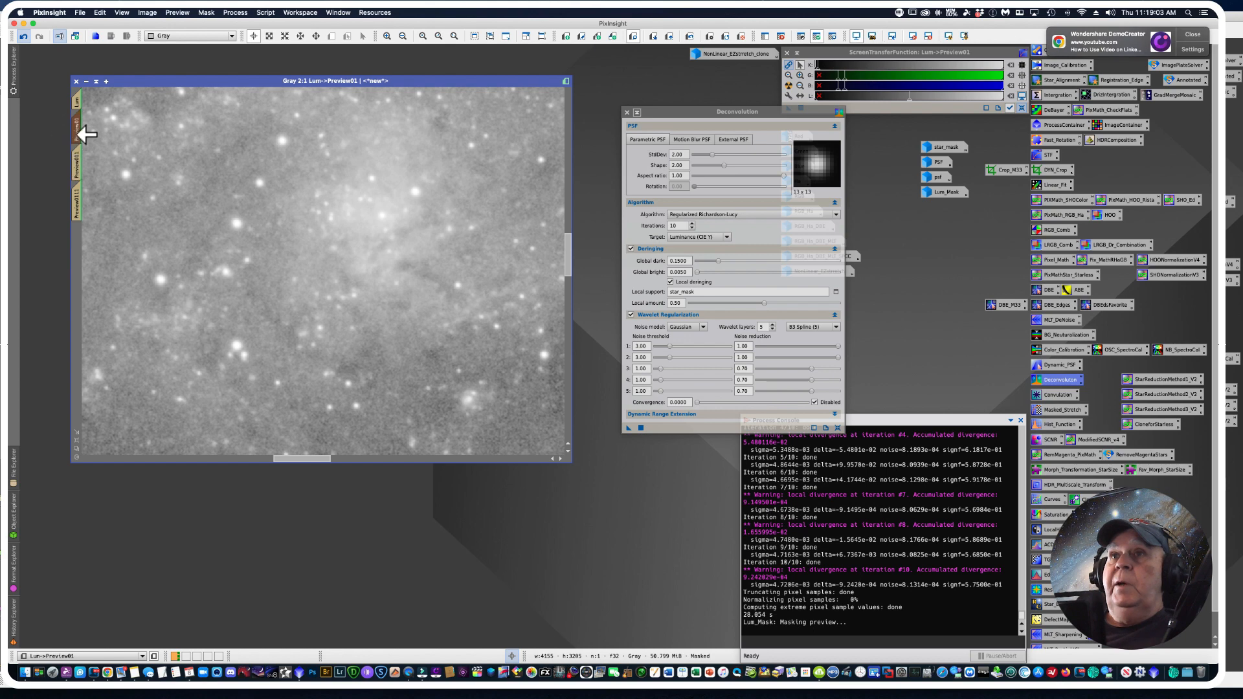
left_click(83, 176)
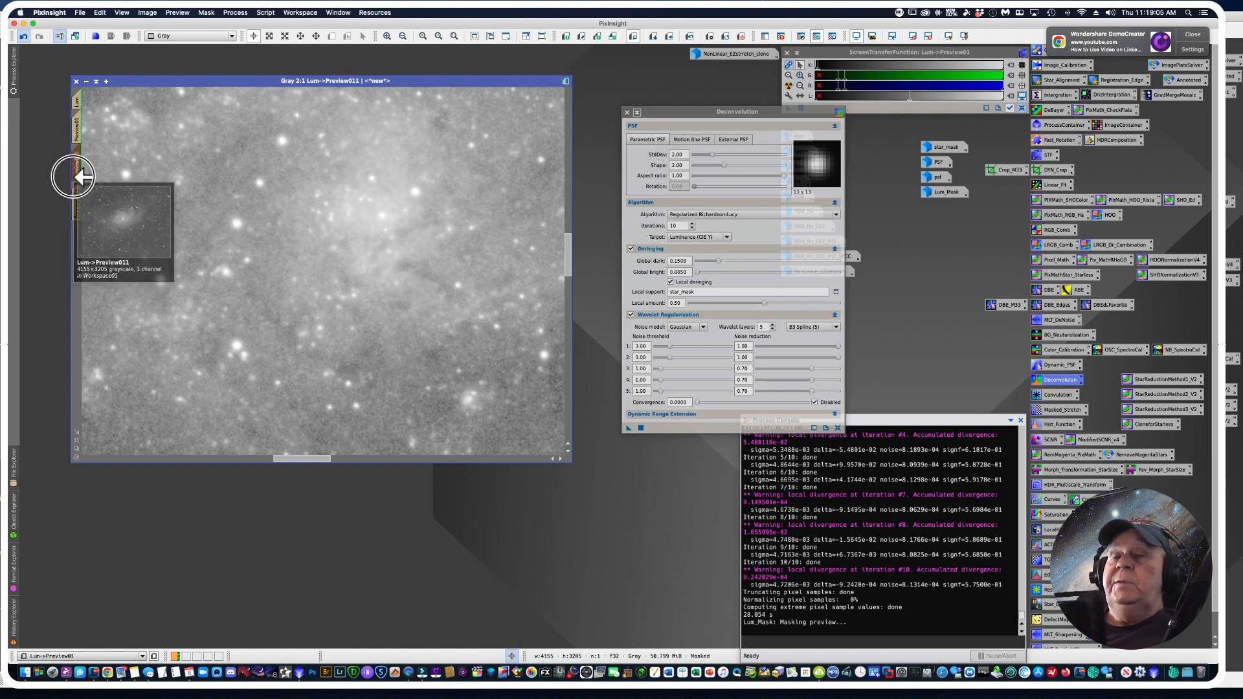
left_click(78, 132)
left_click(81, 173)
left_click(80, 209)
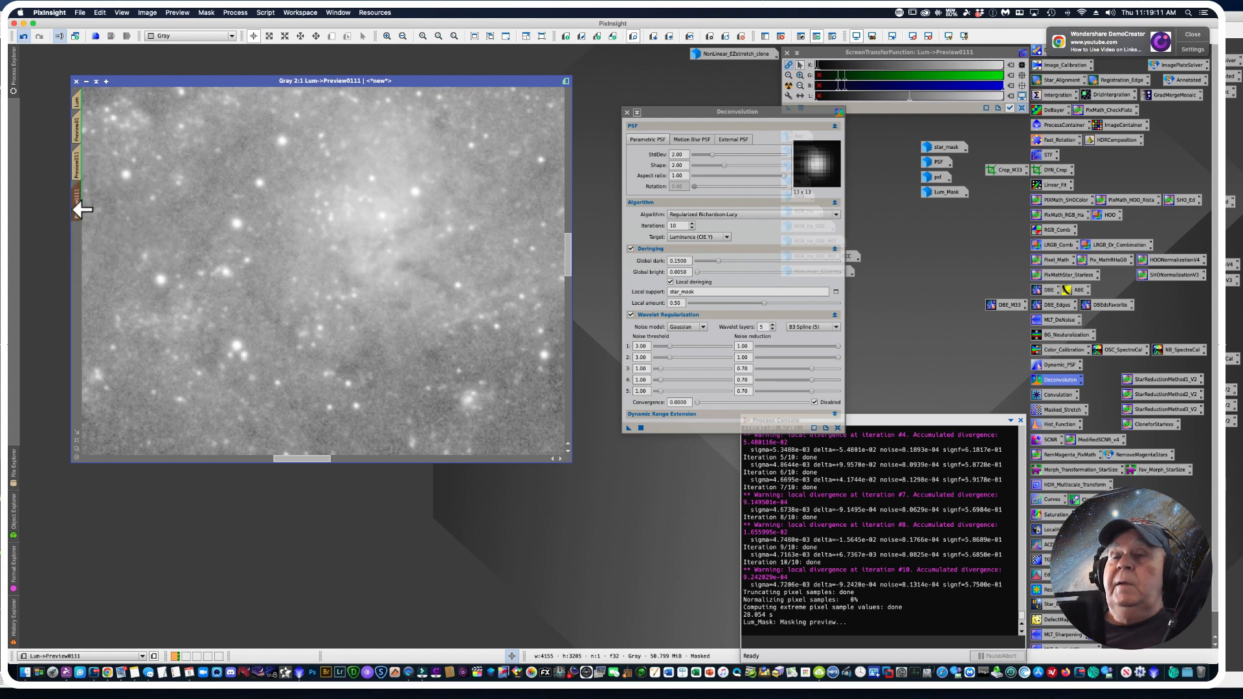
Step: Compare the whole galaxy at 1:5 across Preview0111, Preview011 and Preview01
scroll(251, 281, "down", 2)
scroll(253, 280, "down", 3)
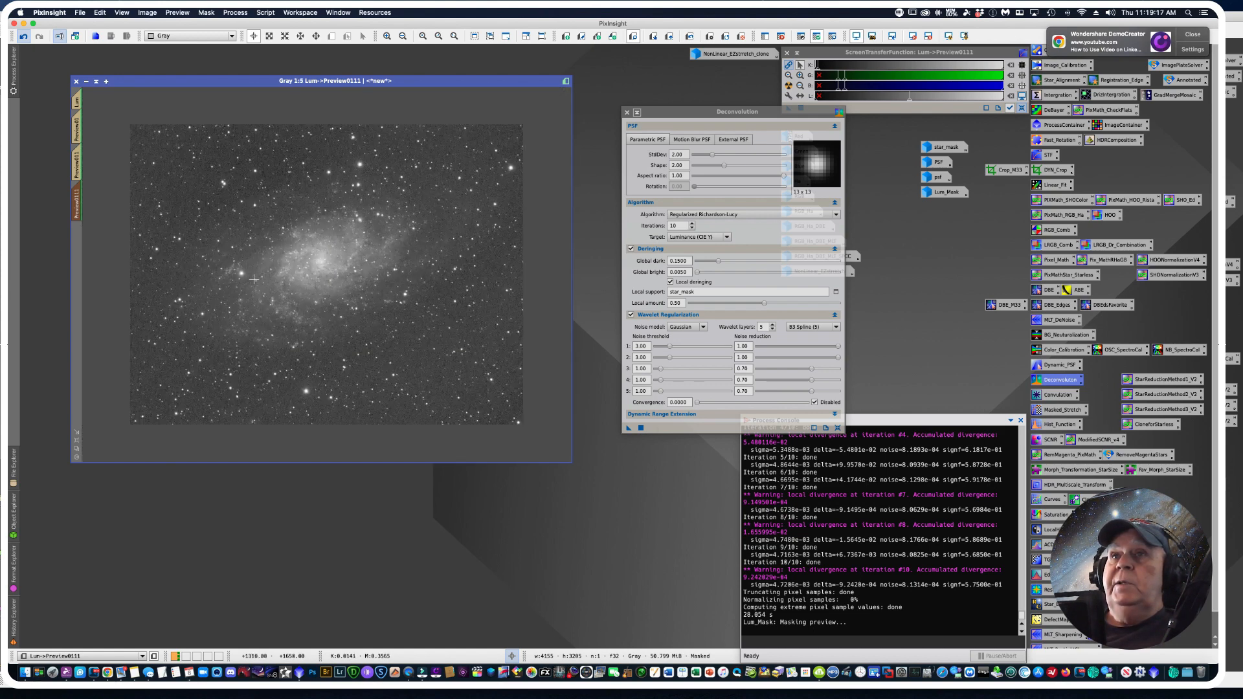
left_click(75, 164)
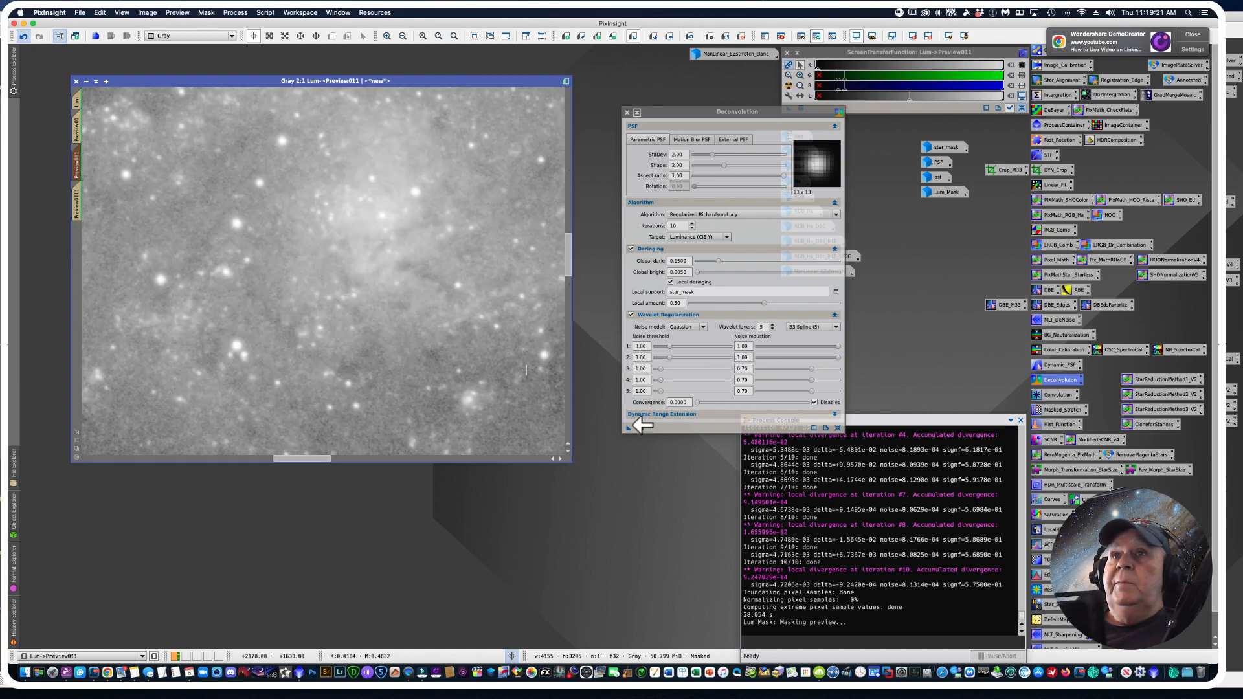
scroll(394, 308, "down", 5)
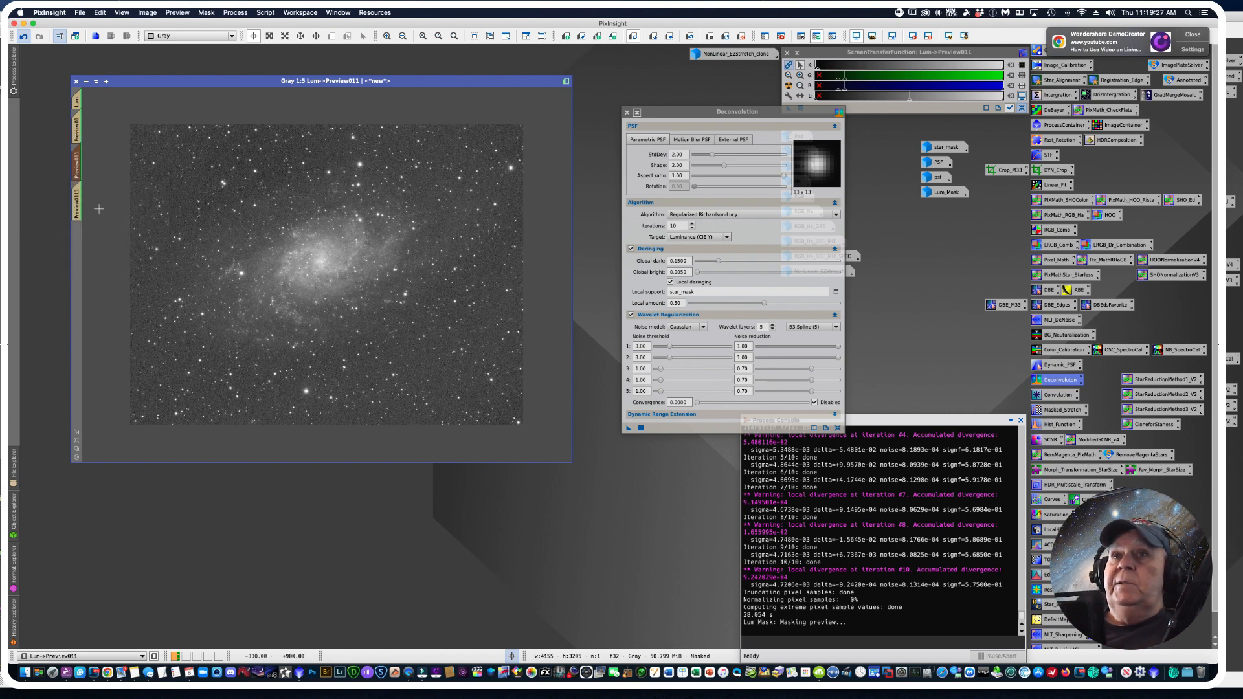
left_click(76, 191)
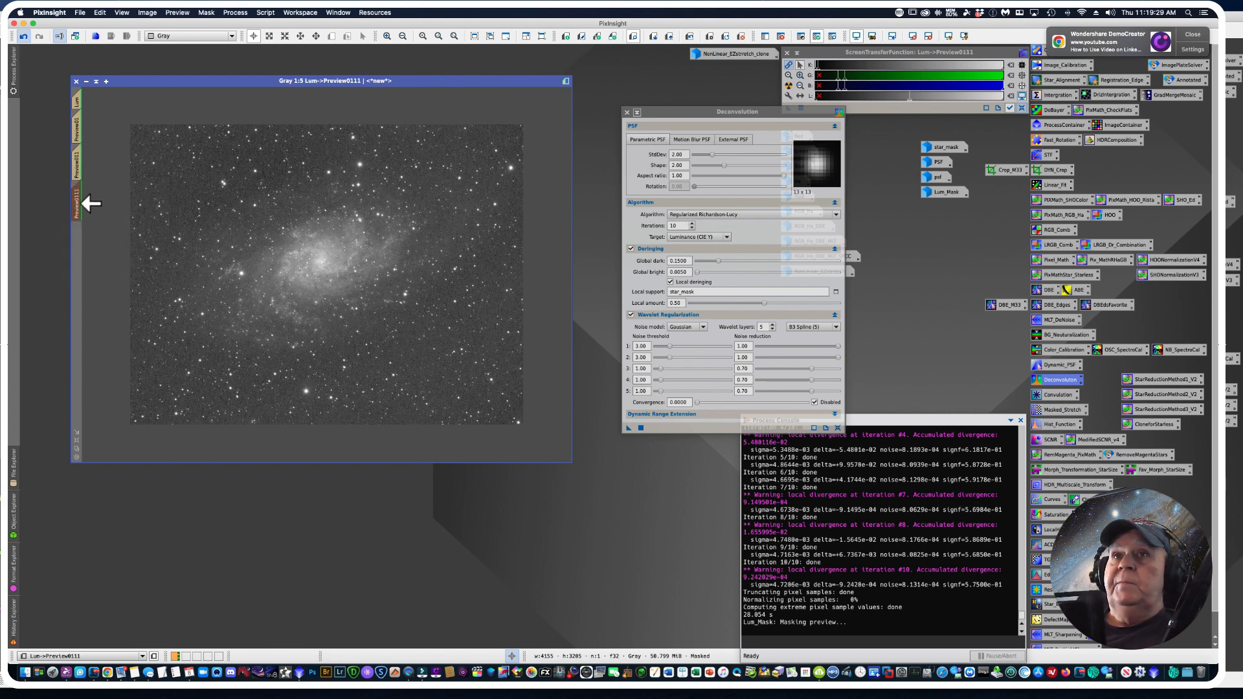
left_click(79, 167)
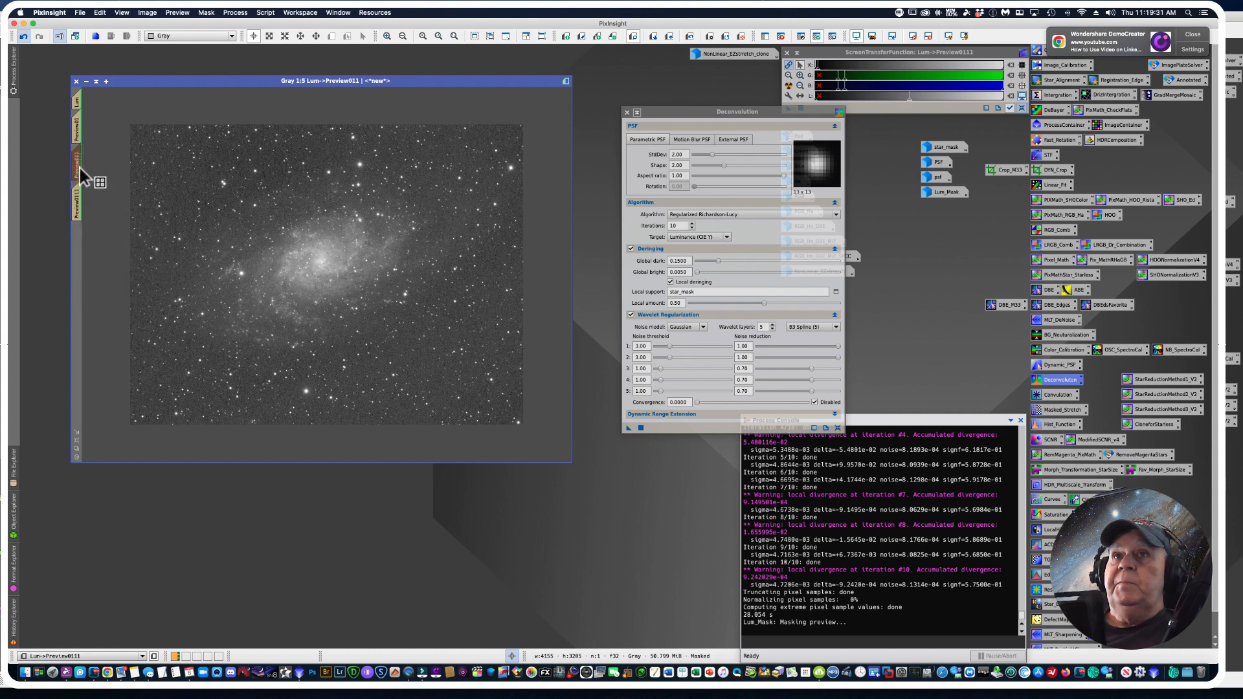
left_click_drag(76, 164, 77, 139)
left_click(77, 166)
left_click(81, 202)
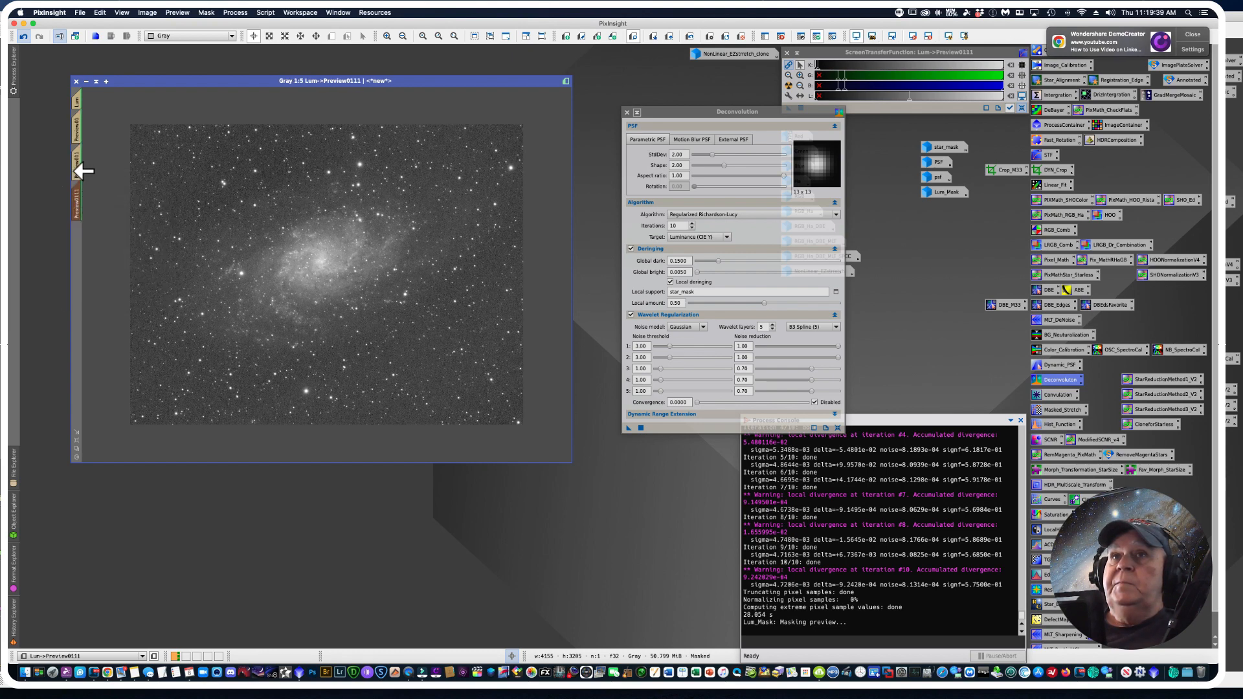
left_click(77, 134)
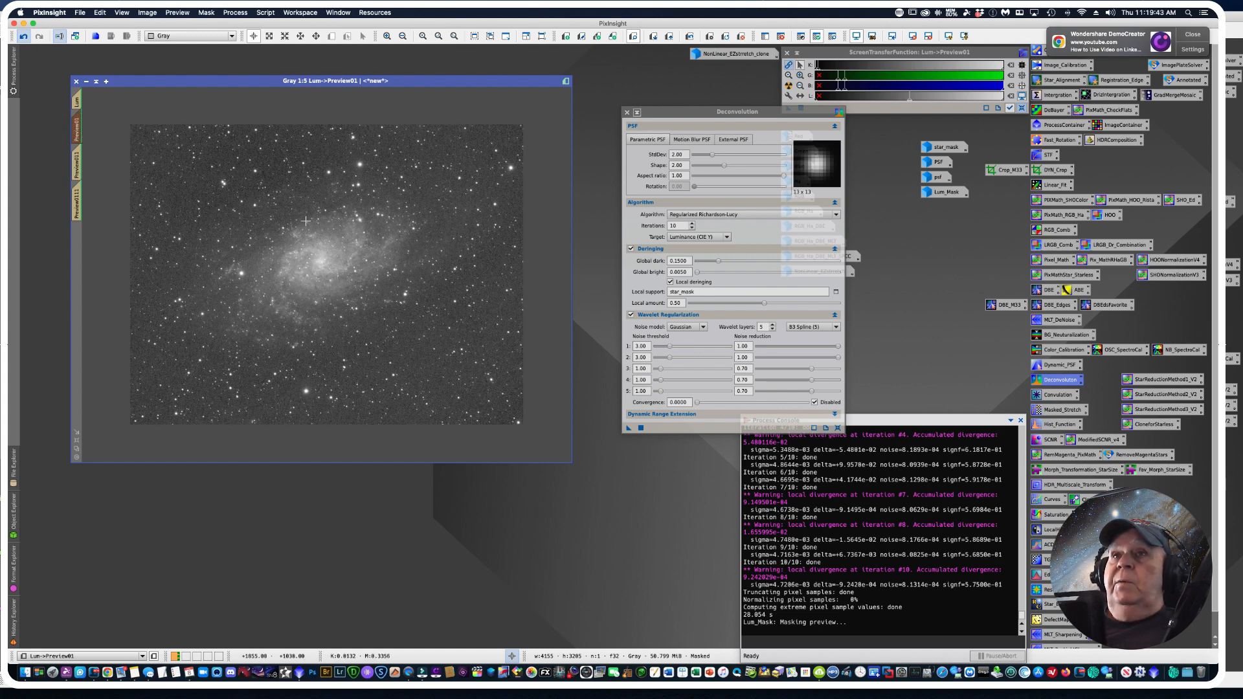
left_click(77, 165)
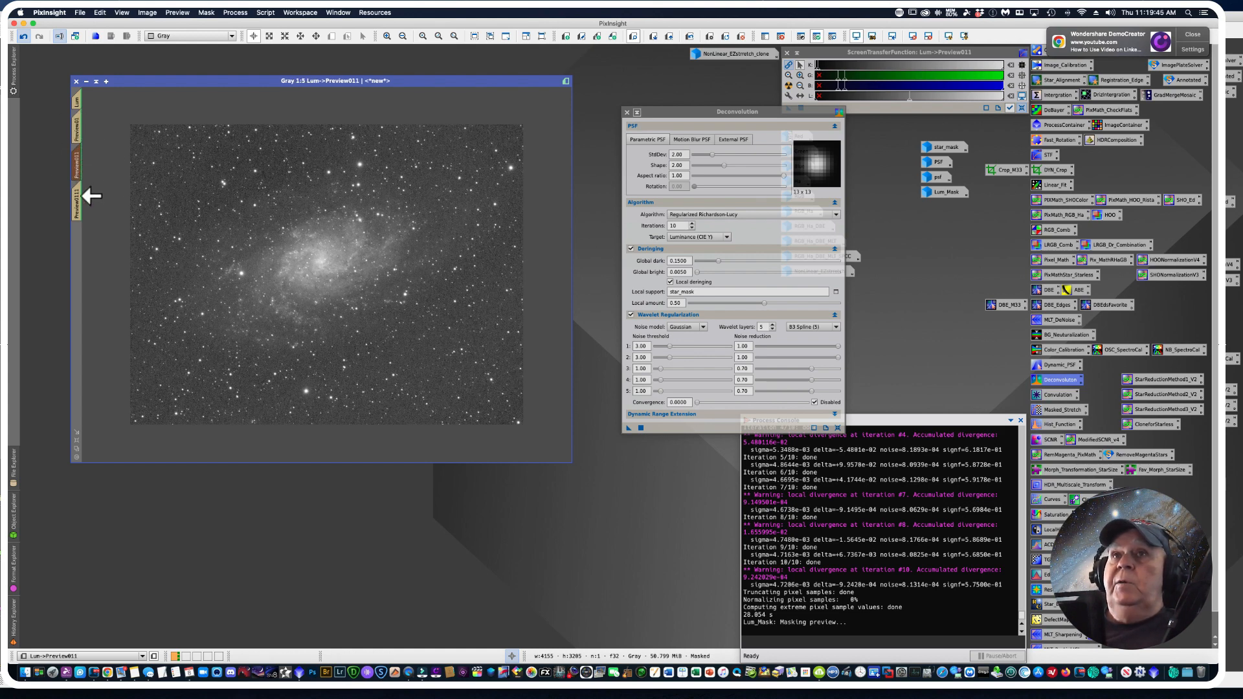
left_click(82, 197)
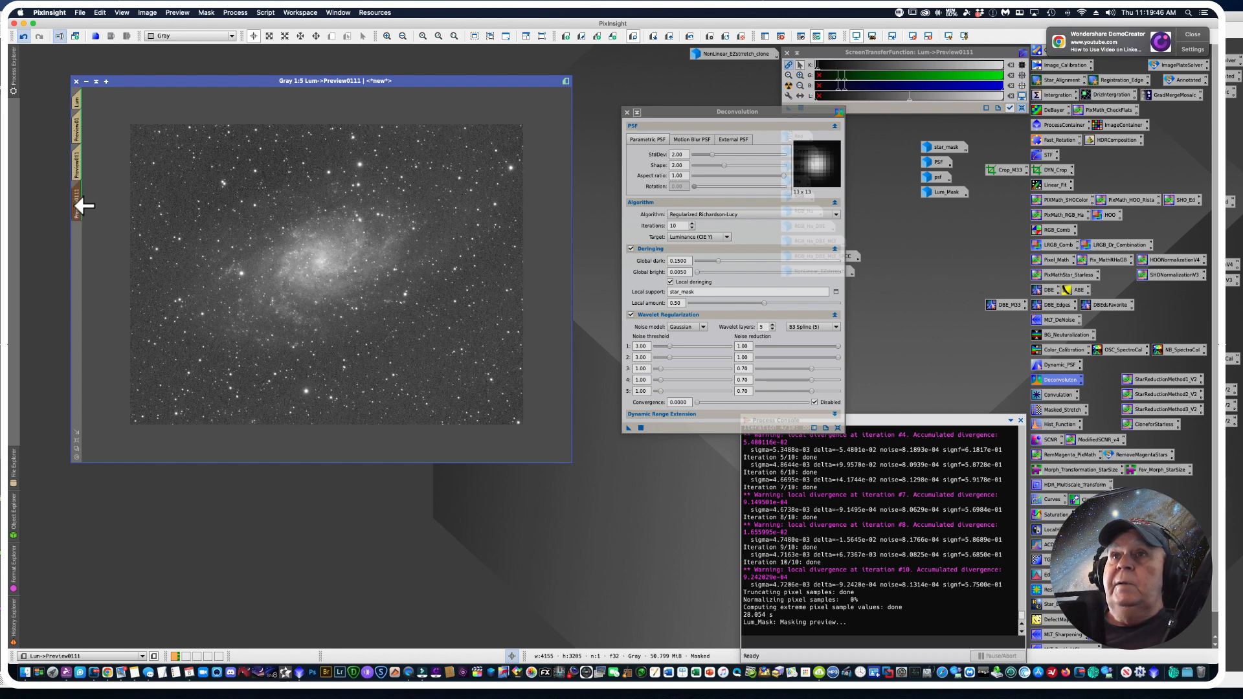
left_click(79, 167)
left_click(78, 132)
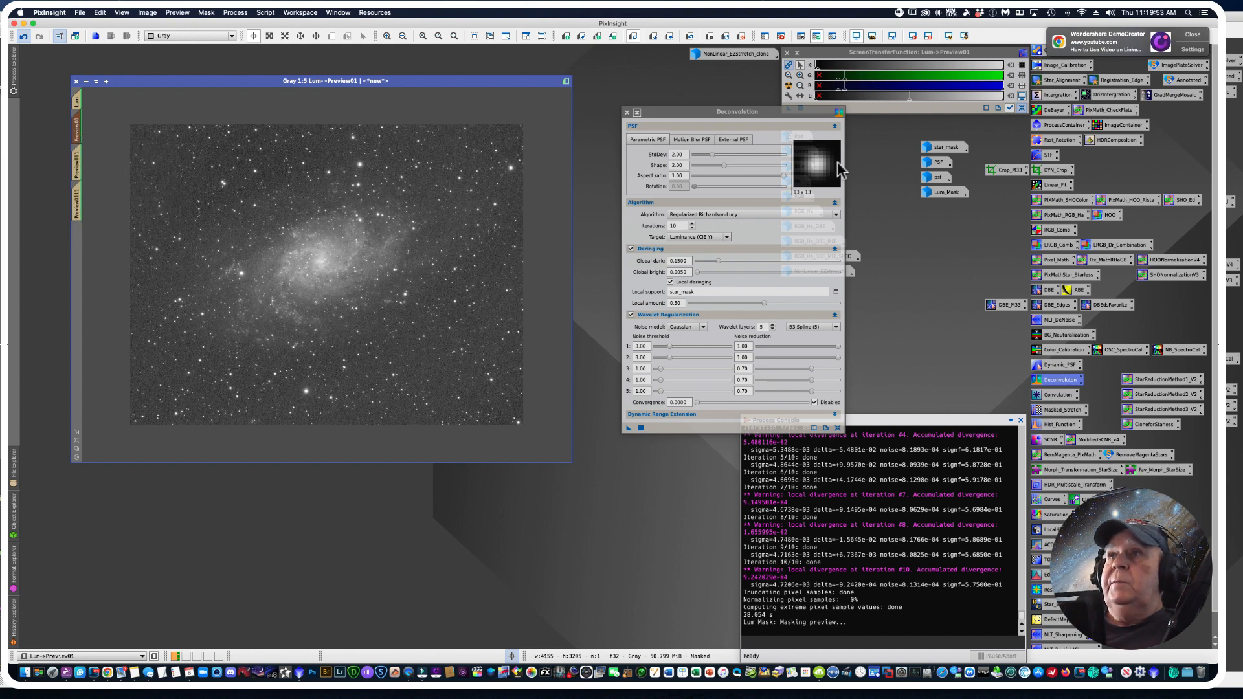
Step: Switch Deconvolution back to the external PSF and select the PSF view as its source image
left_click(730, 140)
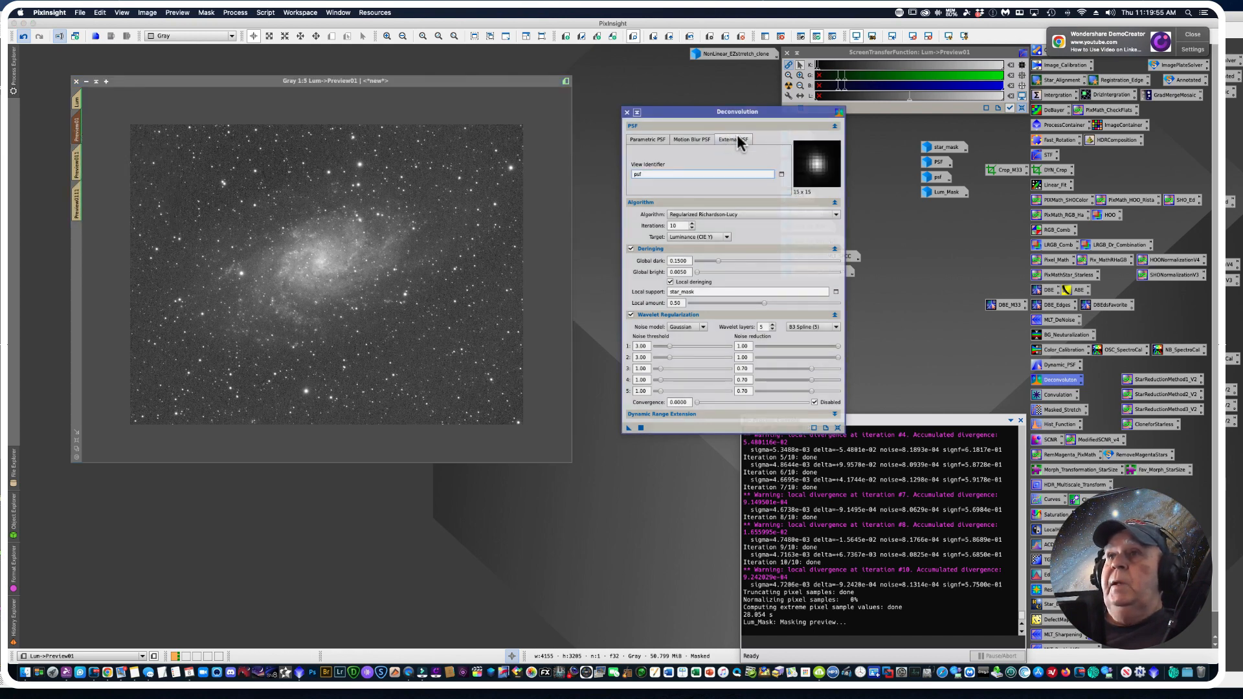
left_click(782, 175)
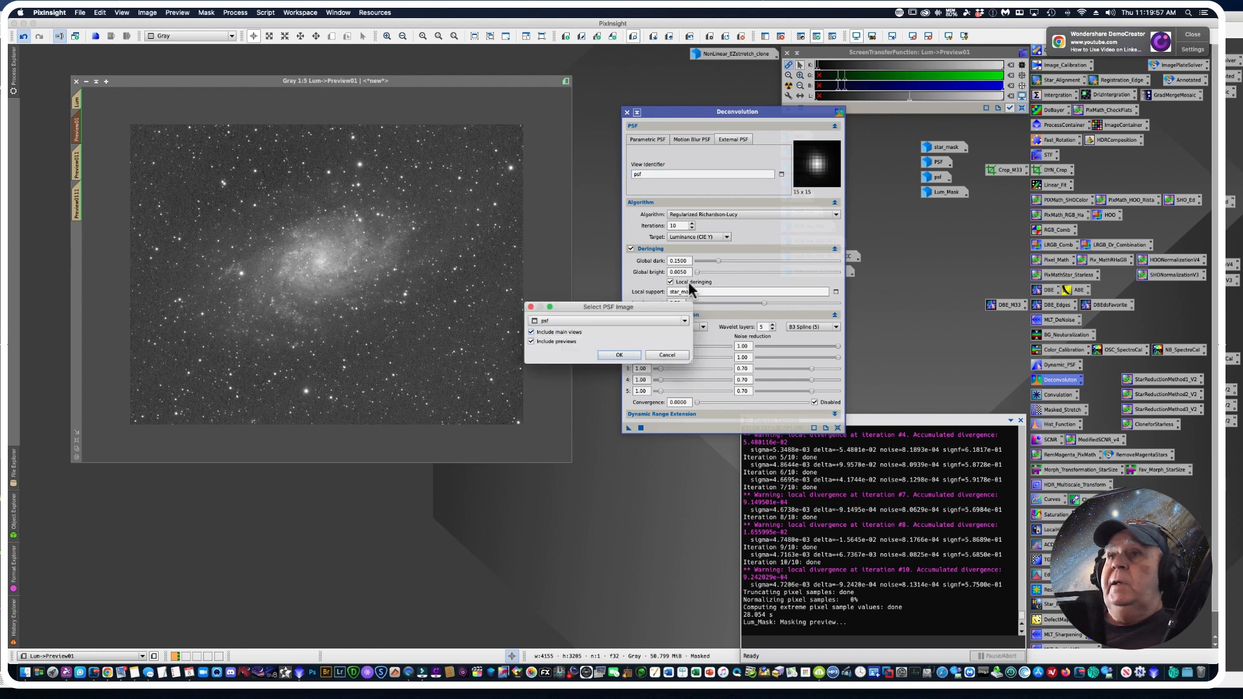
left_click(684, 323)
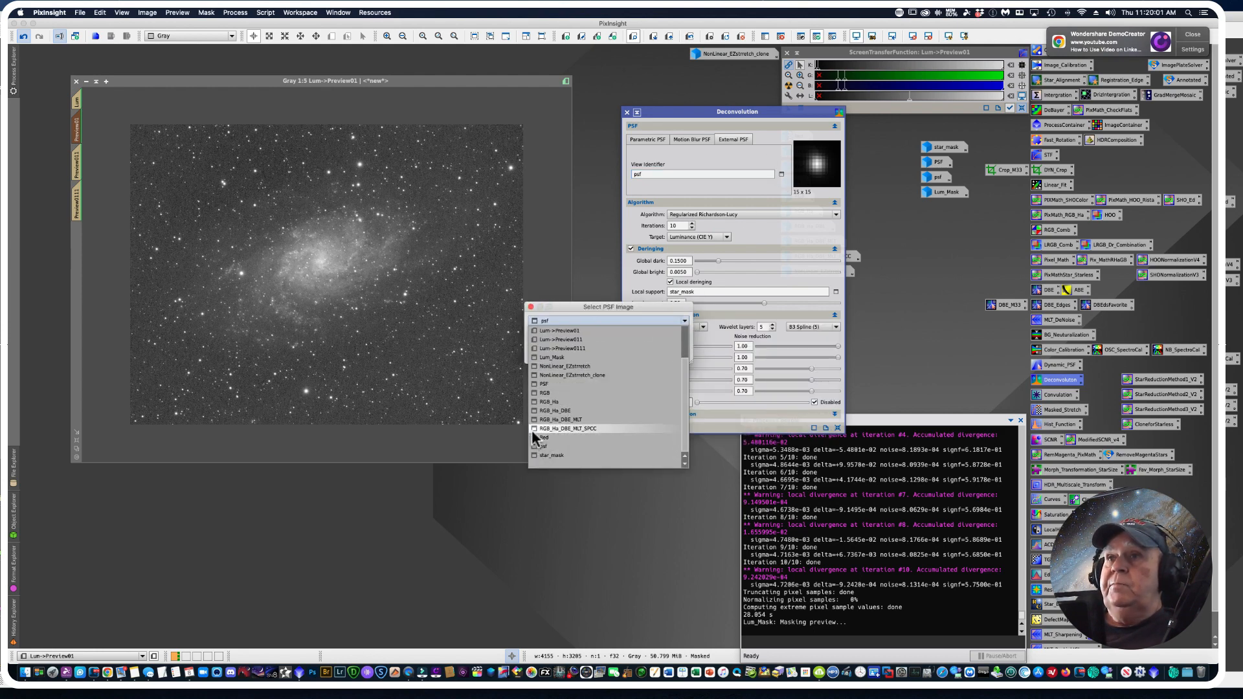
left_click(547, 386)
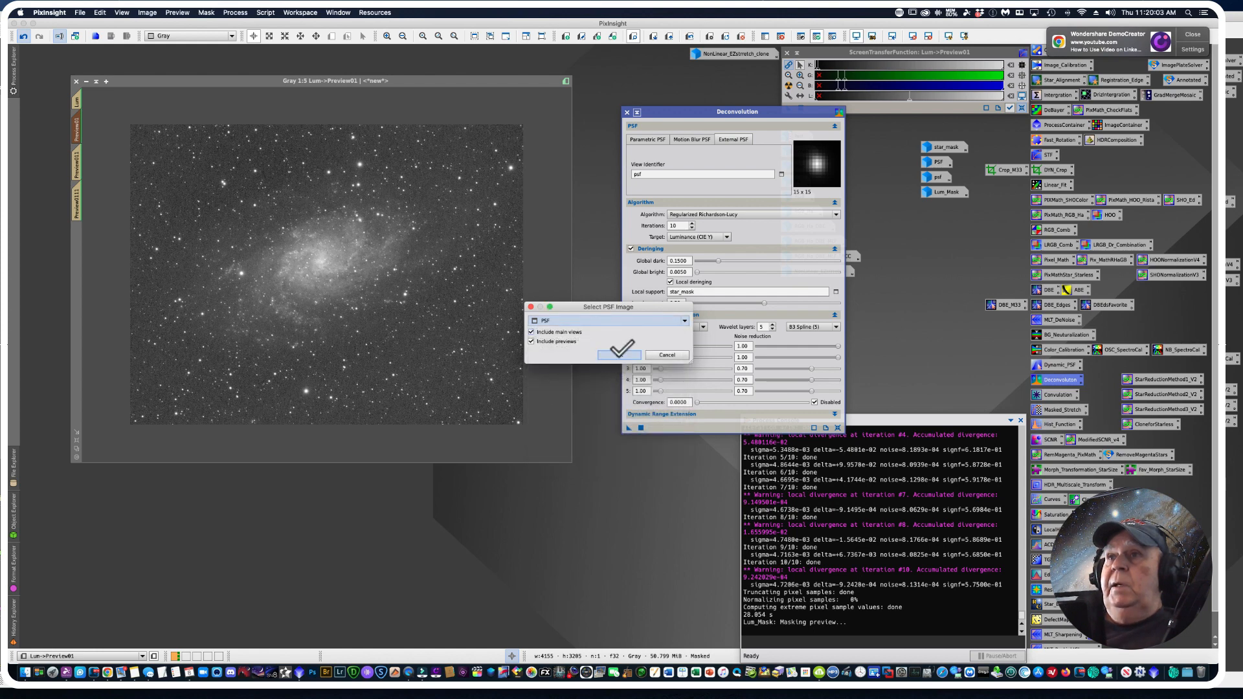
left_click(620, 351)
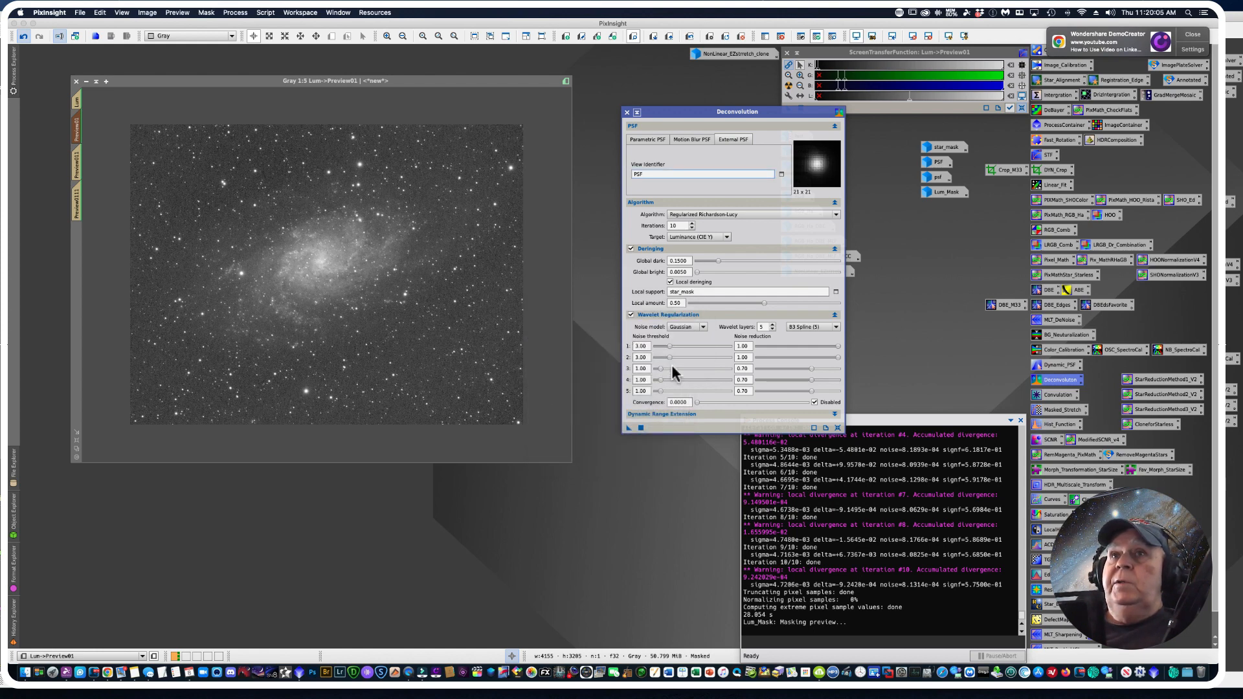
Step: Delete all previews from the Lum image and set Deconvolution to 30 iterations
left_click(76, 104)
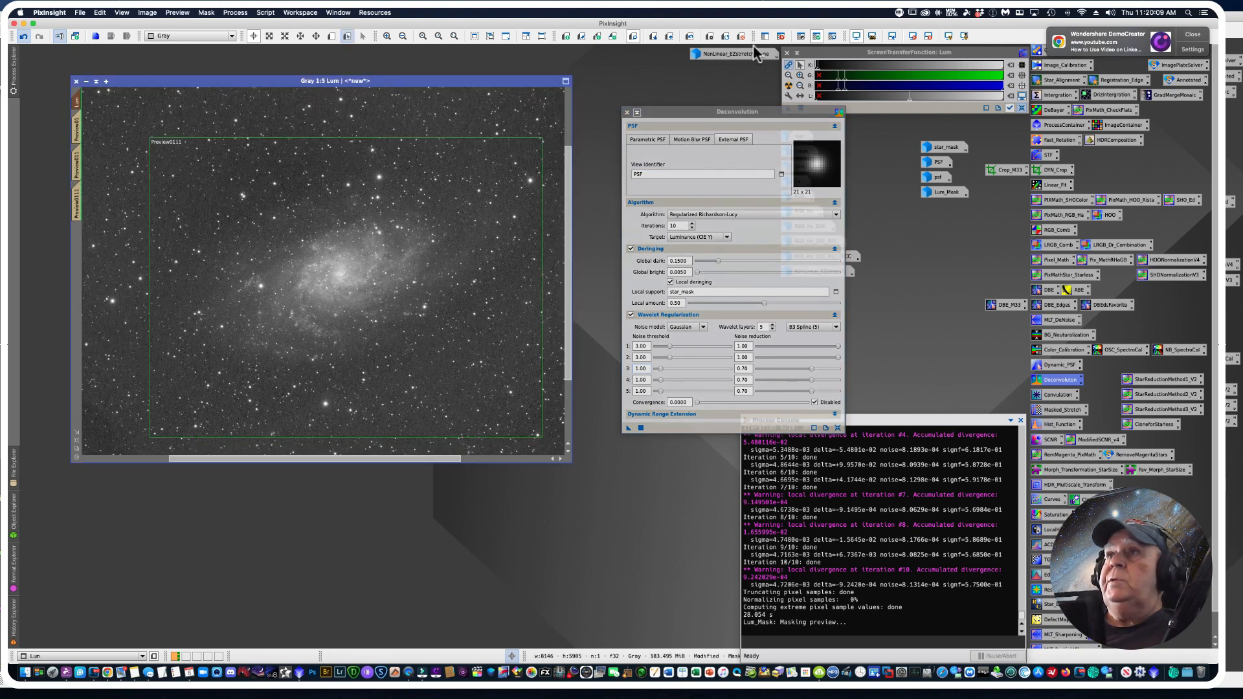
left_click(177, 13)
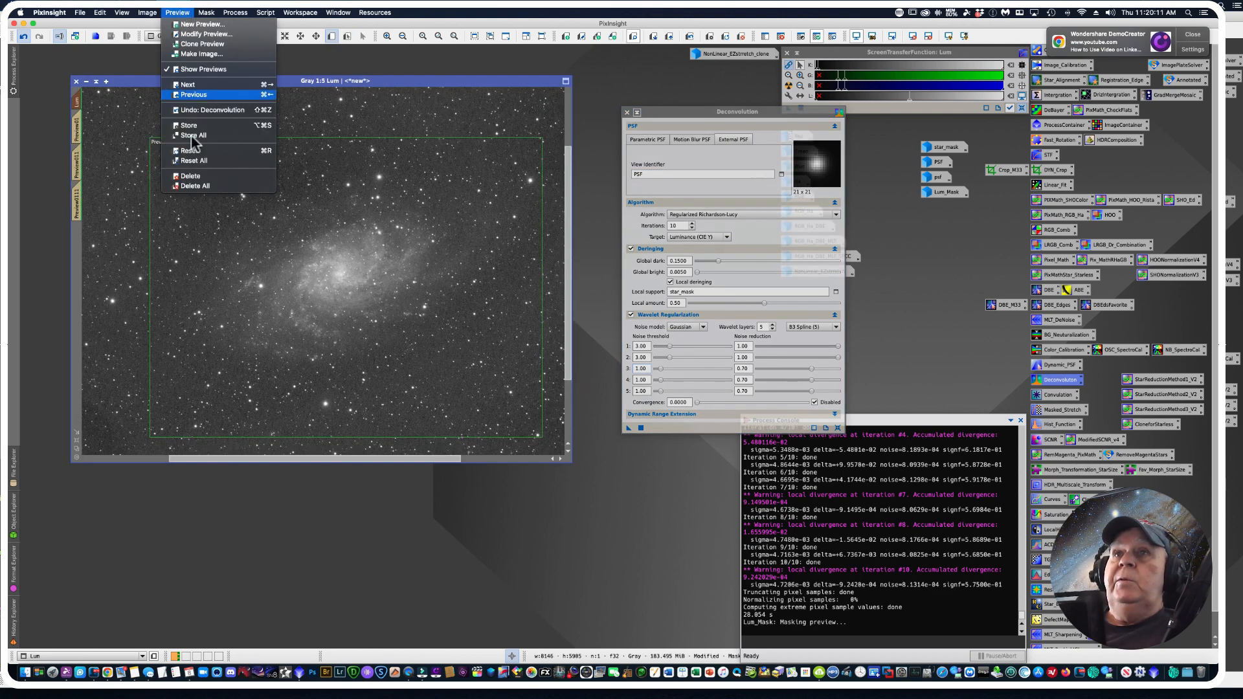
left_click(195, 185)
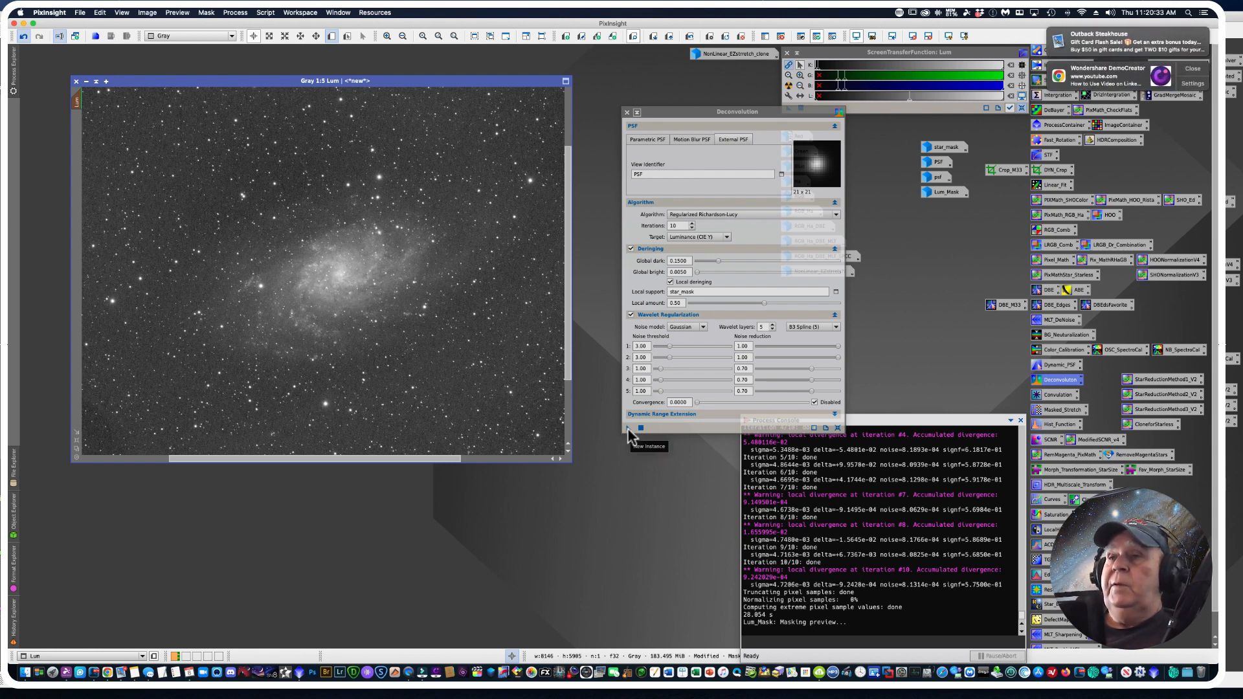
double_click(673, 226)
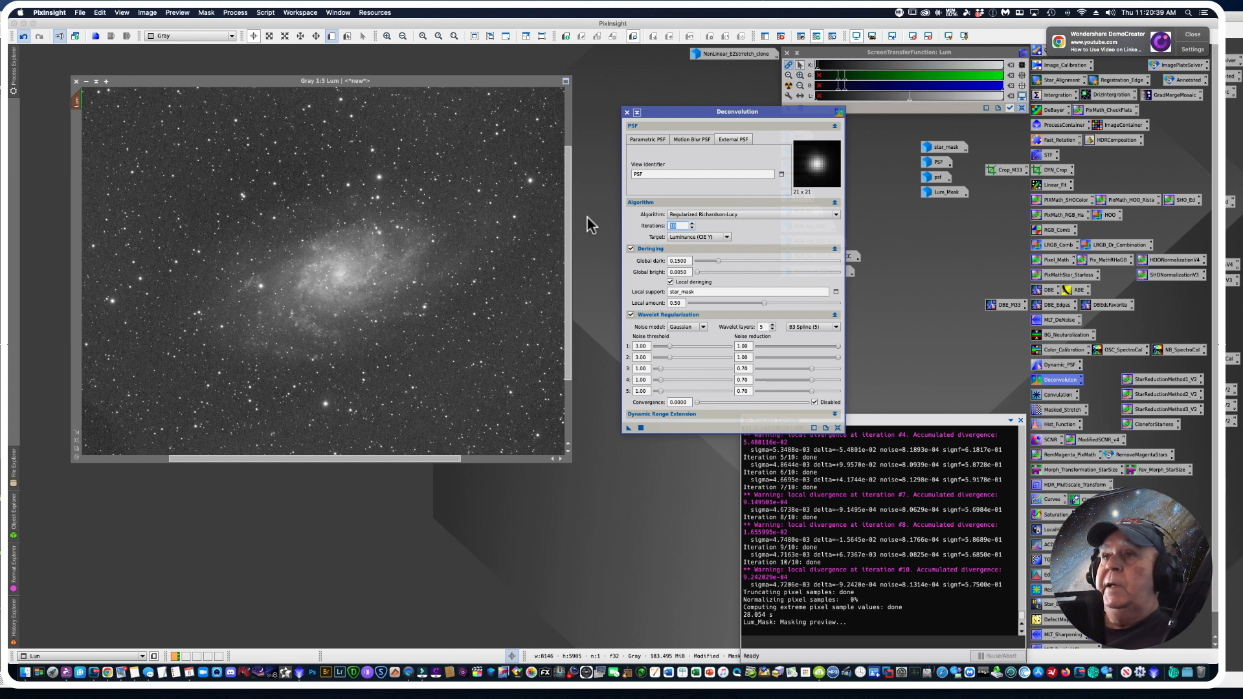
type("30")
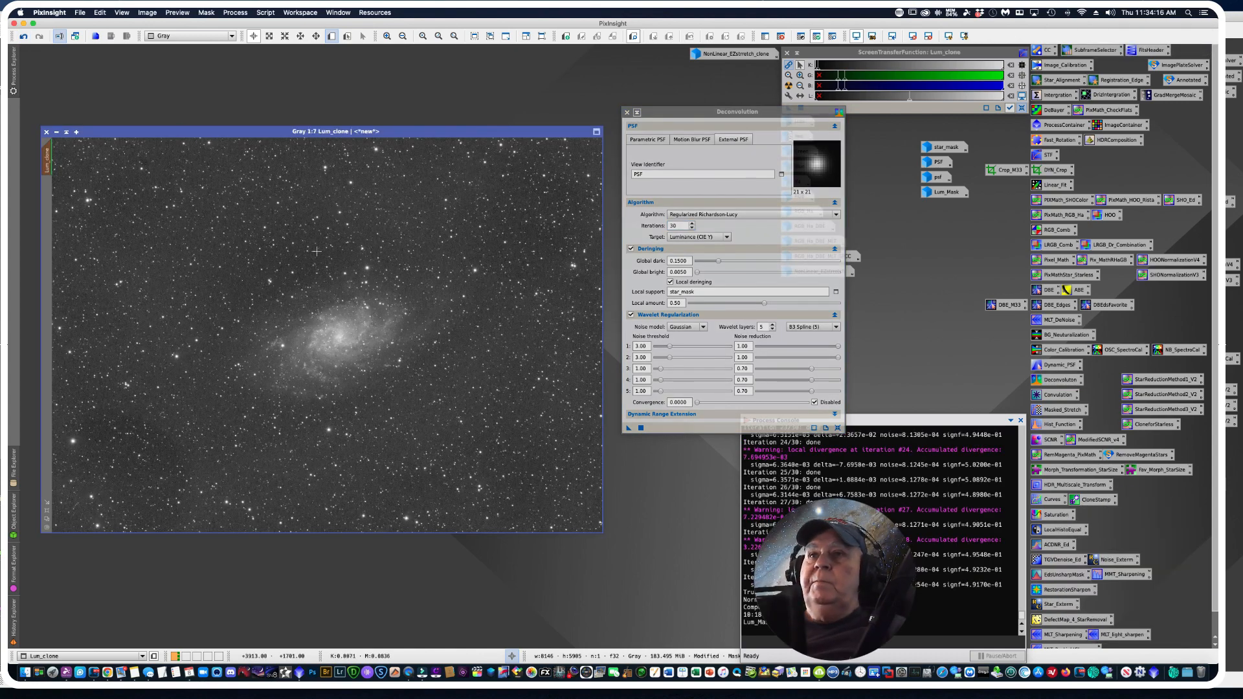
Step: Arrange the Lum_clone and Deconvolution windows side by side and examine the deconvolved stars and bright nebulous knot at 7:1
scroll(316, 252, "up", 5)
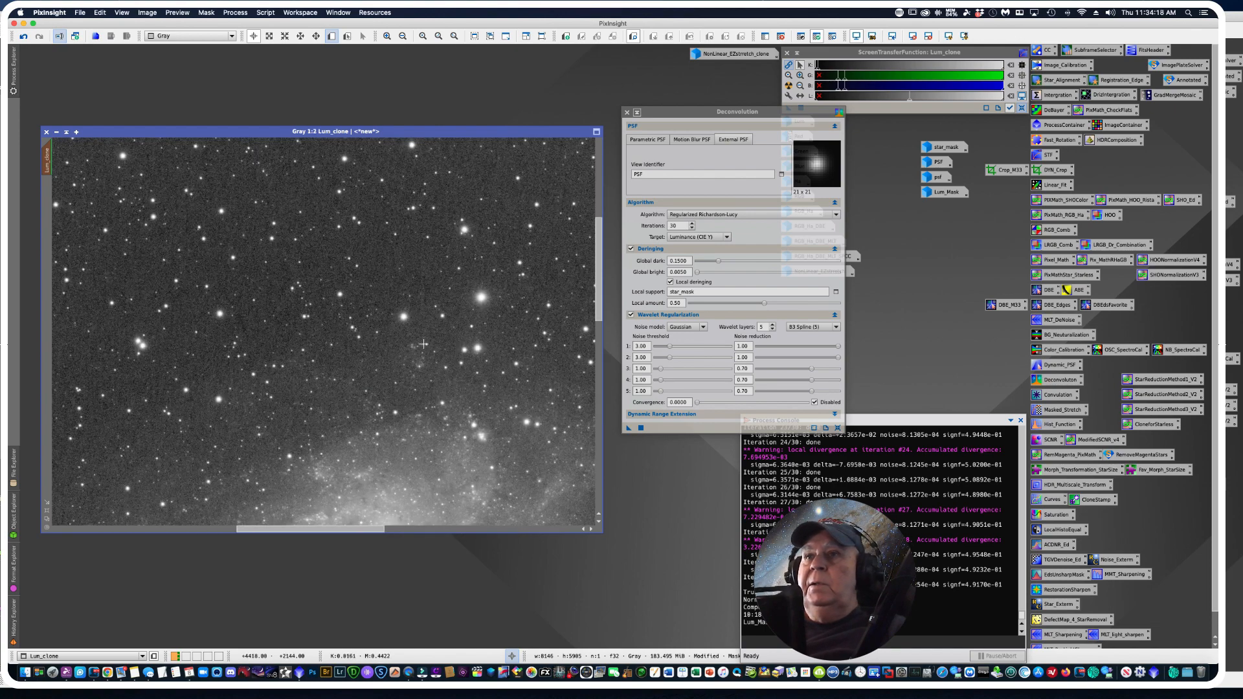
scroll(437, 337, "up", 4)
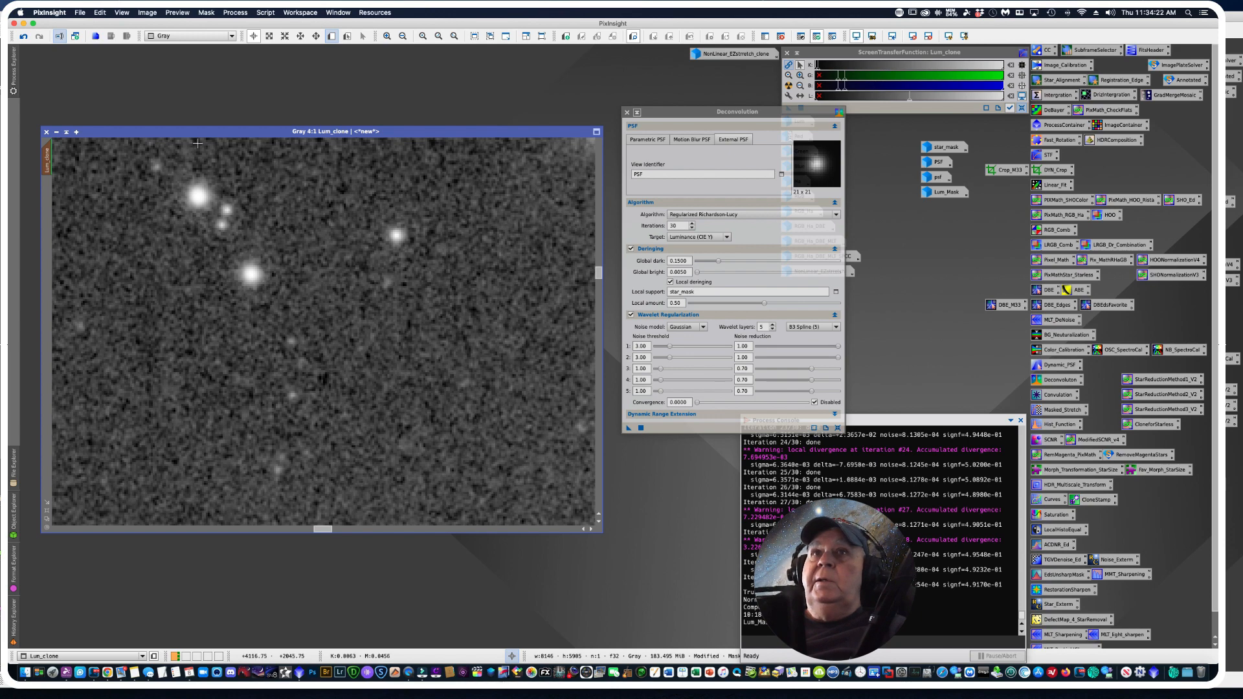
left_click_drag(138, 130, 182, 129)
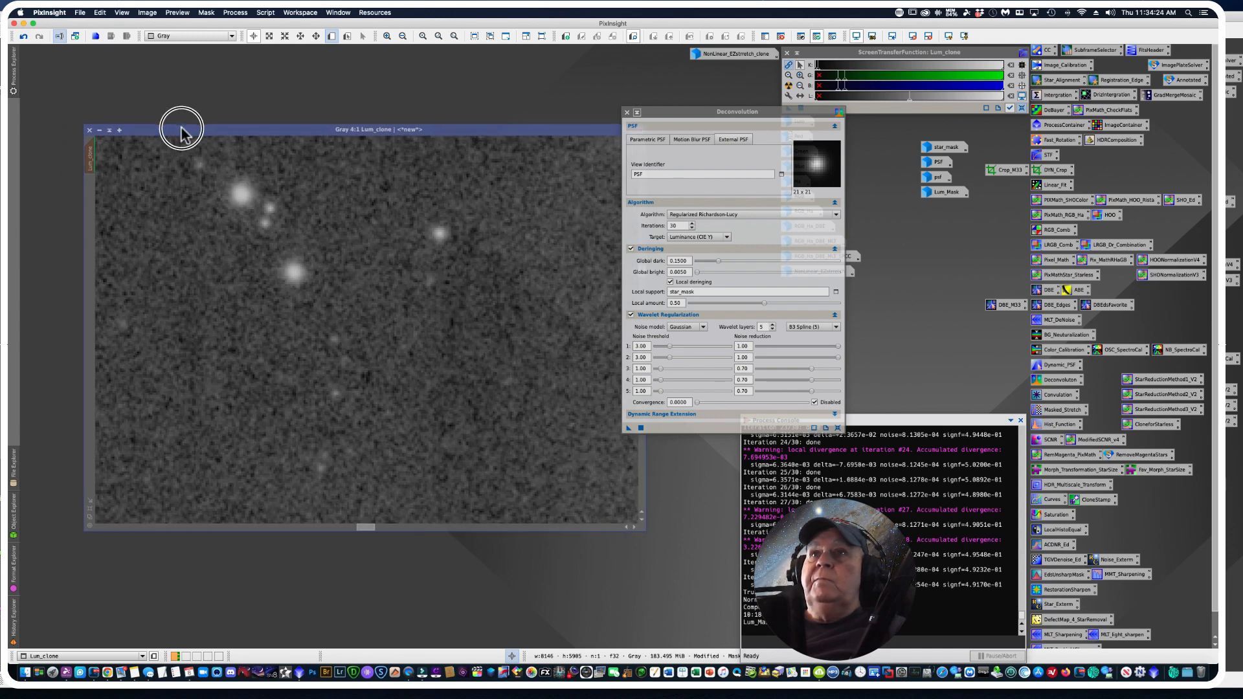
scroll(361, 298, "up", 3)
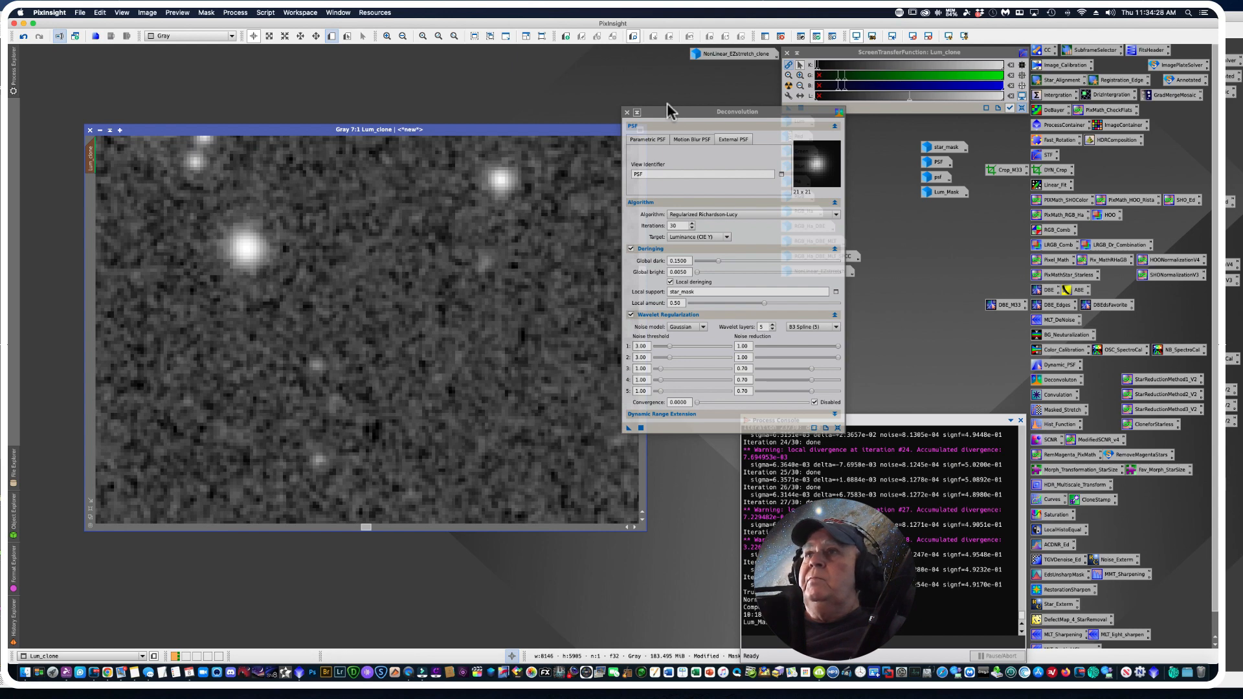
left_click_drag(671, 116, 798, 125)
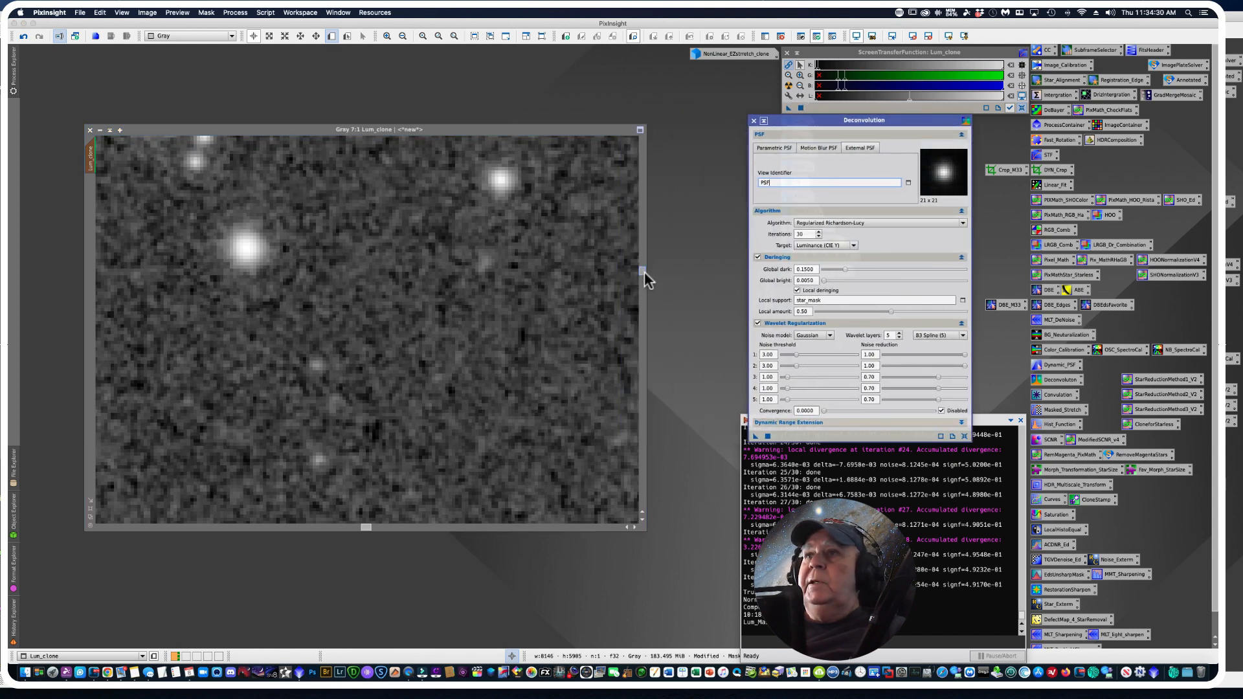
left_click_drag(642, 272, 643, 296)
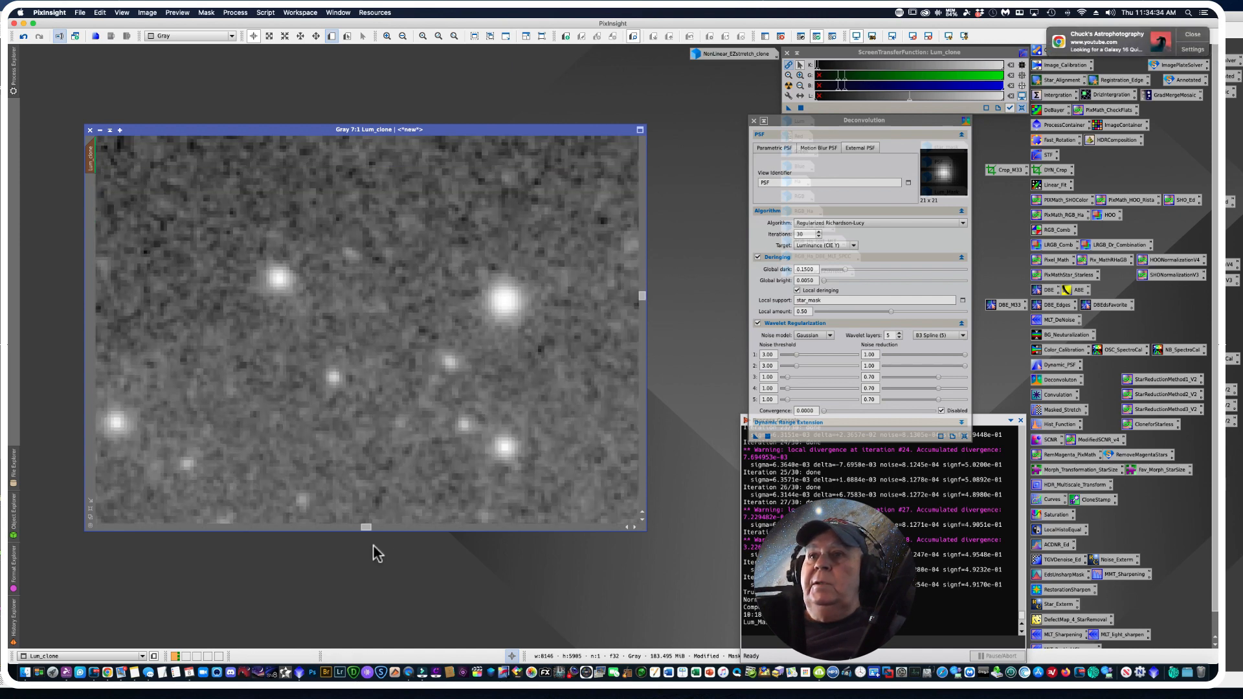
left_click_drag(363, 530, 391, 530)
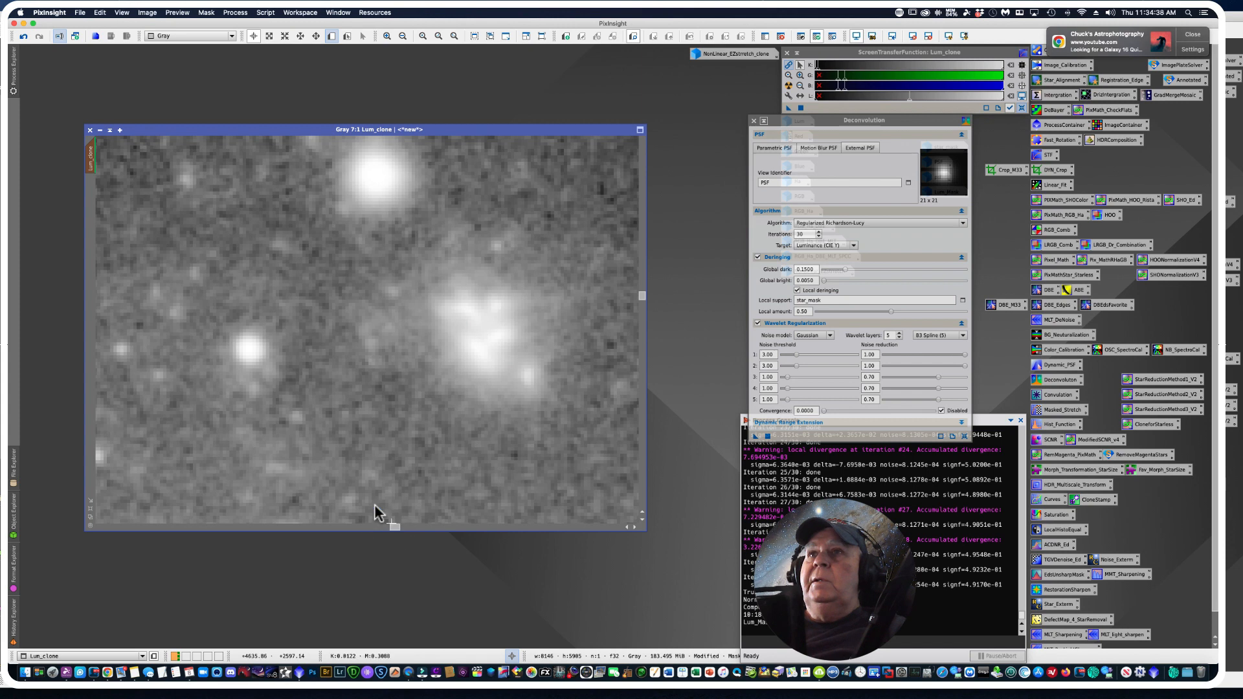
Step: Compare the stars and nebulous knot before and after deconvolution by repeatedly undoing and redoing the process on Lum_clone
left_click(24, 38)
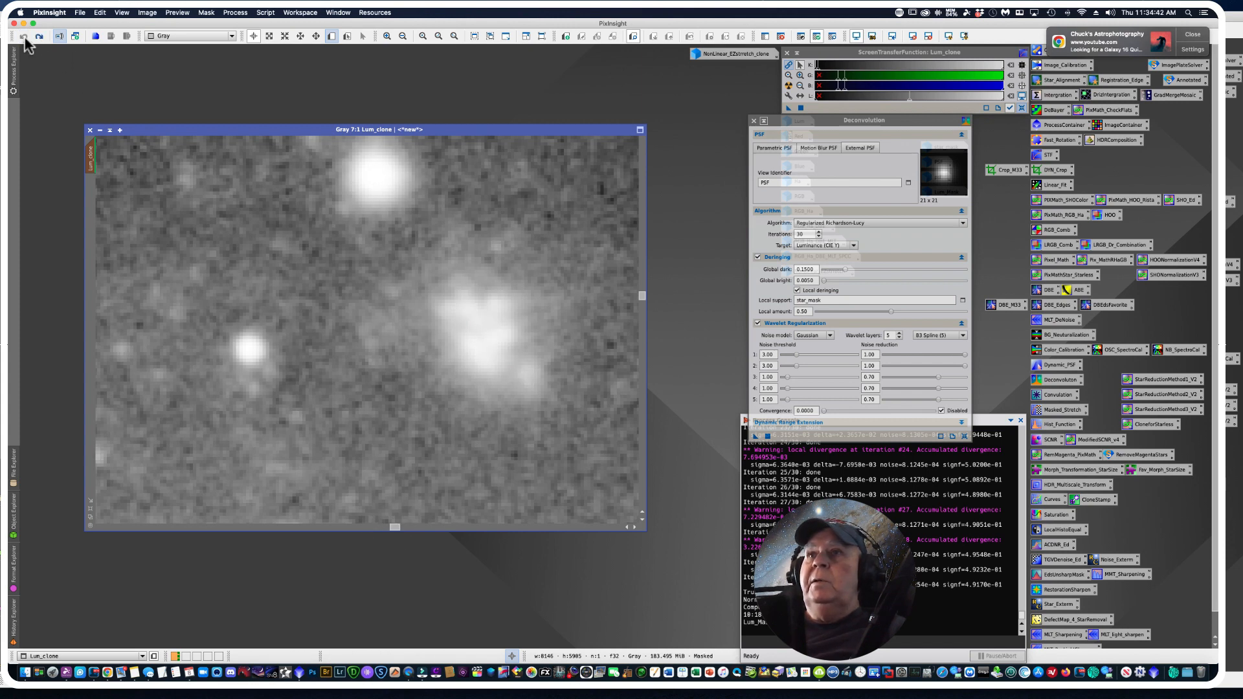
left_click(39, 37)
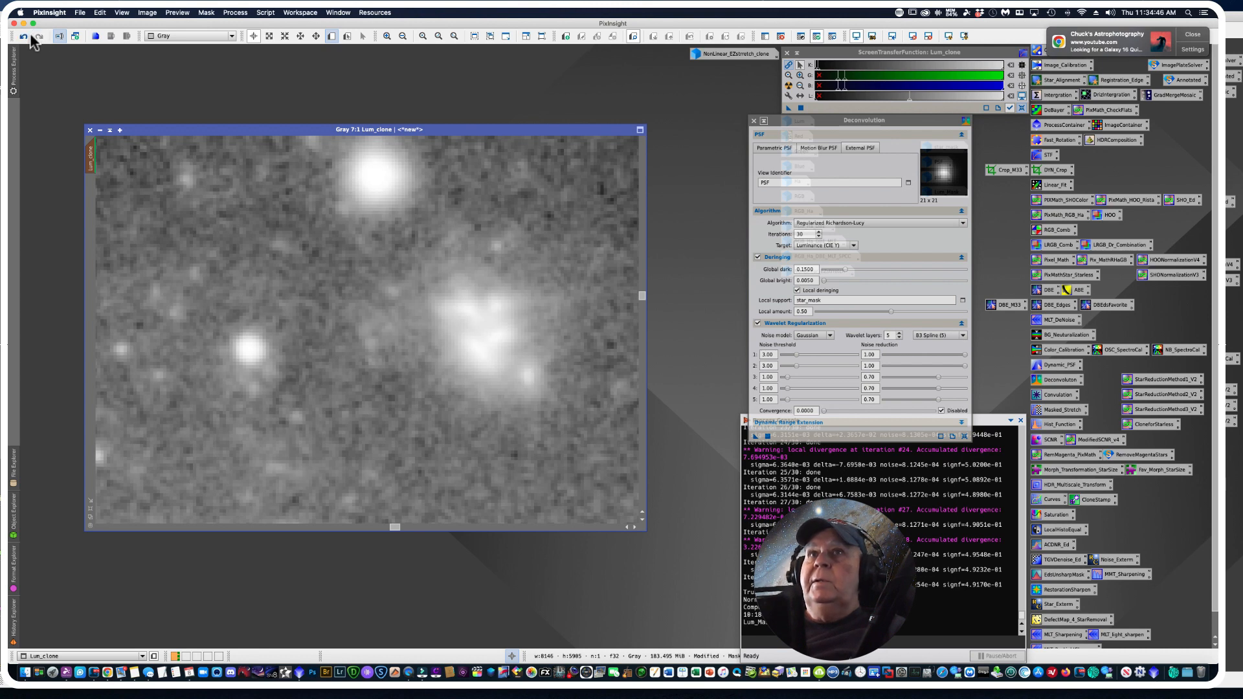
left_click(24, 36)
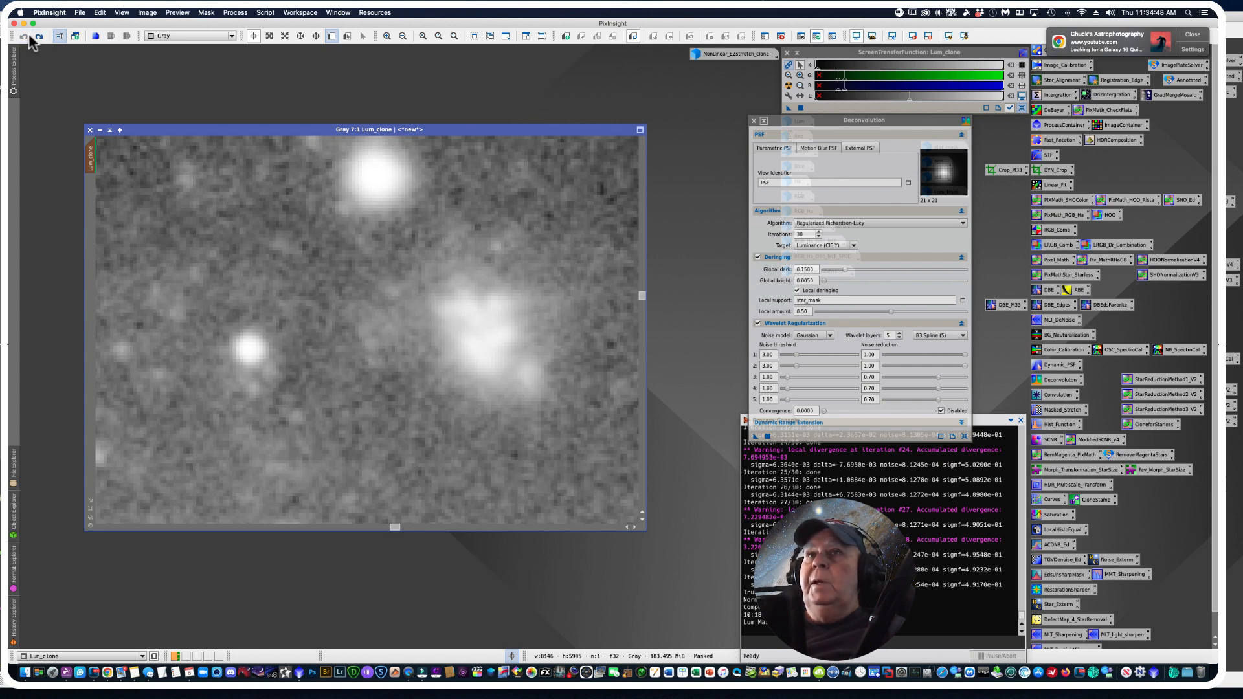
left_click(39, 37)
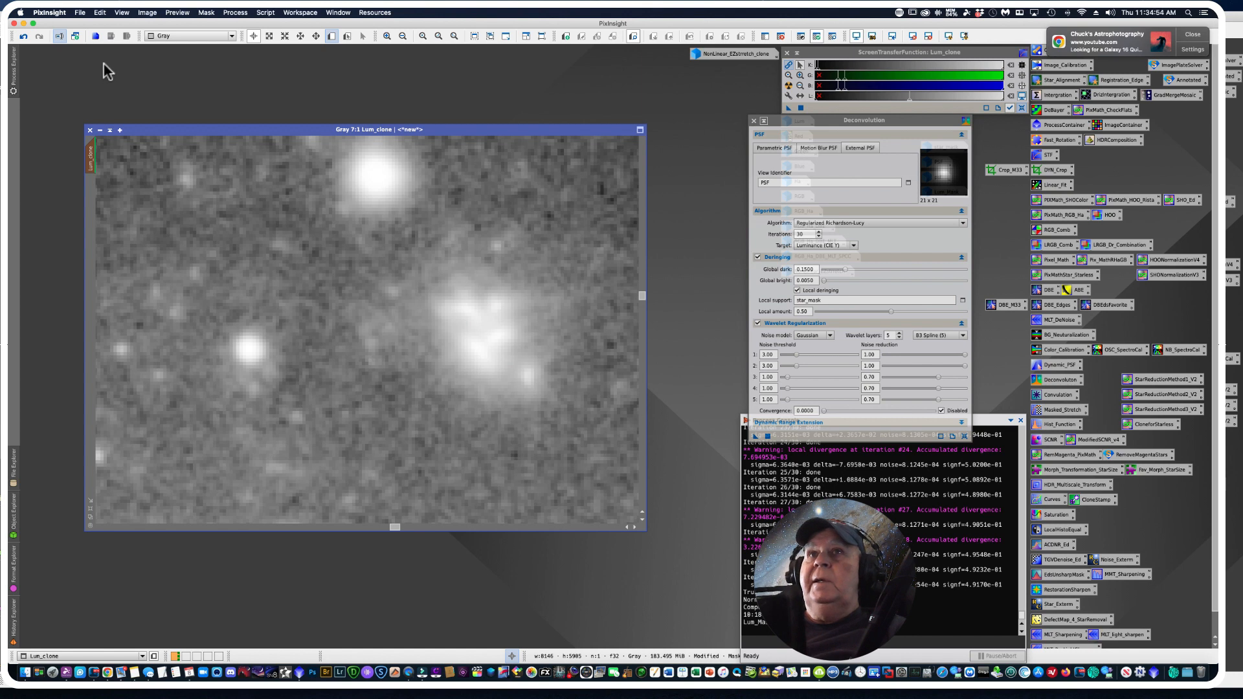
left_click(25, 38)
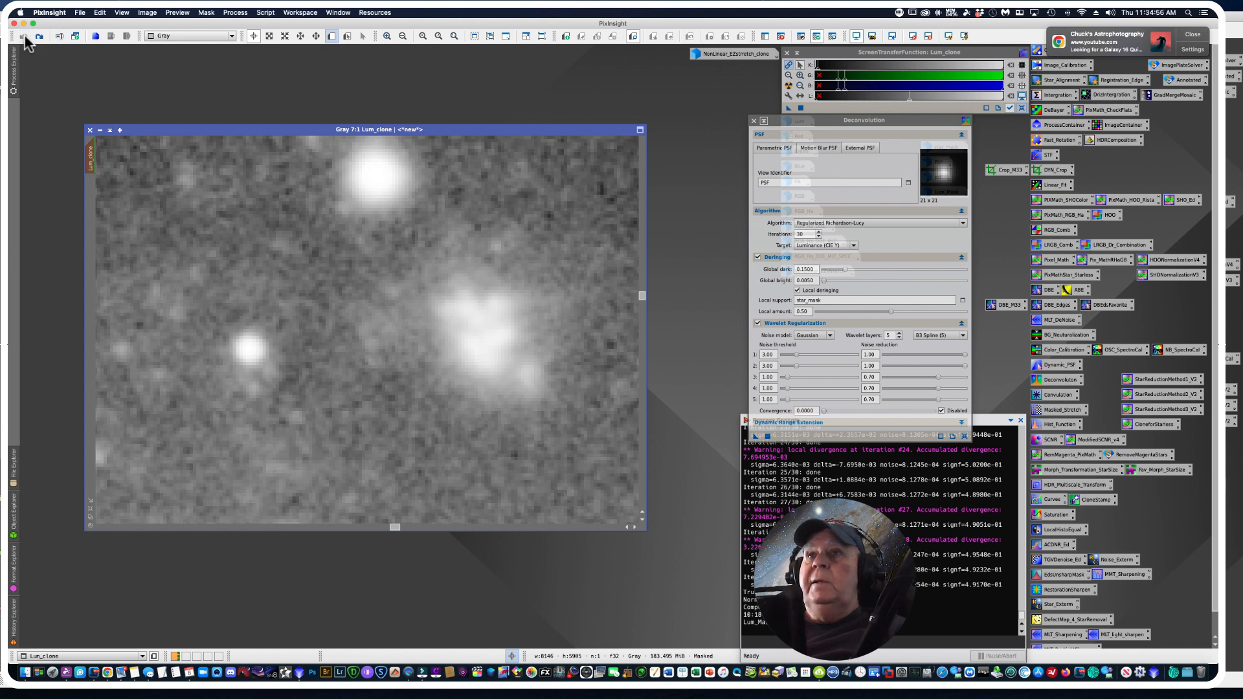
left_click(40, 37)
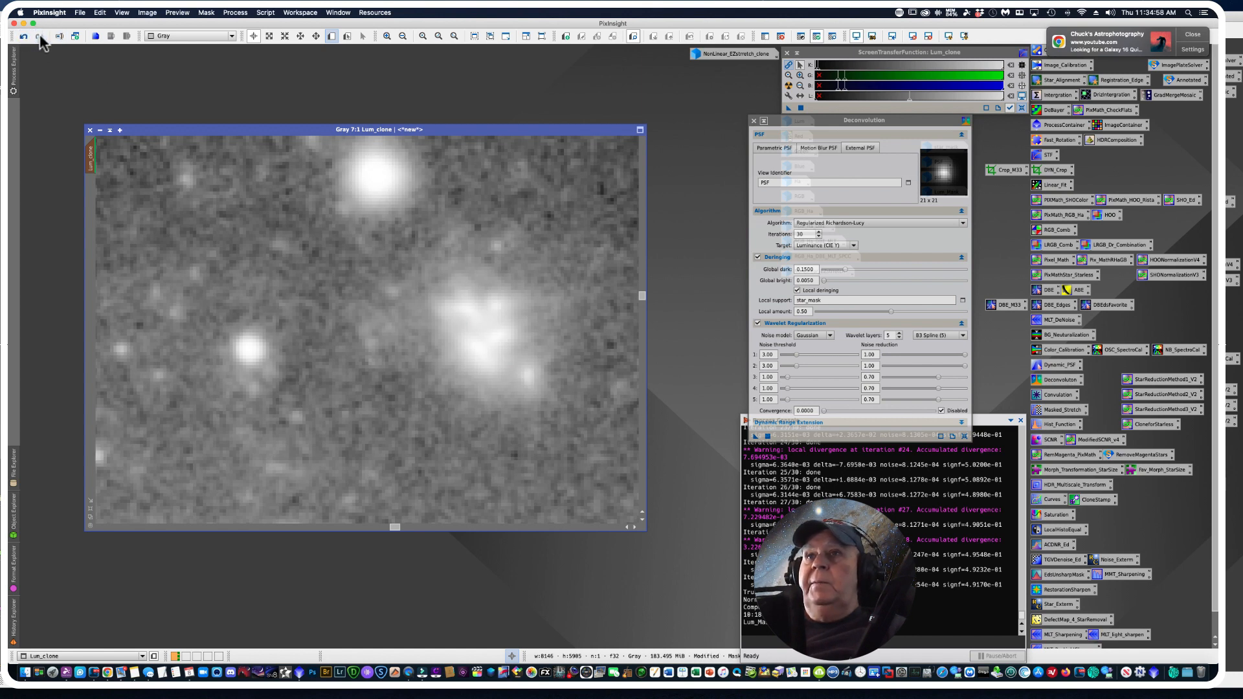
Step: Set the Global bright deringing value in Deconvolution to 0.0000
left_click(814, 281)
double_click(811, 282)
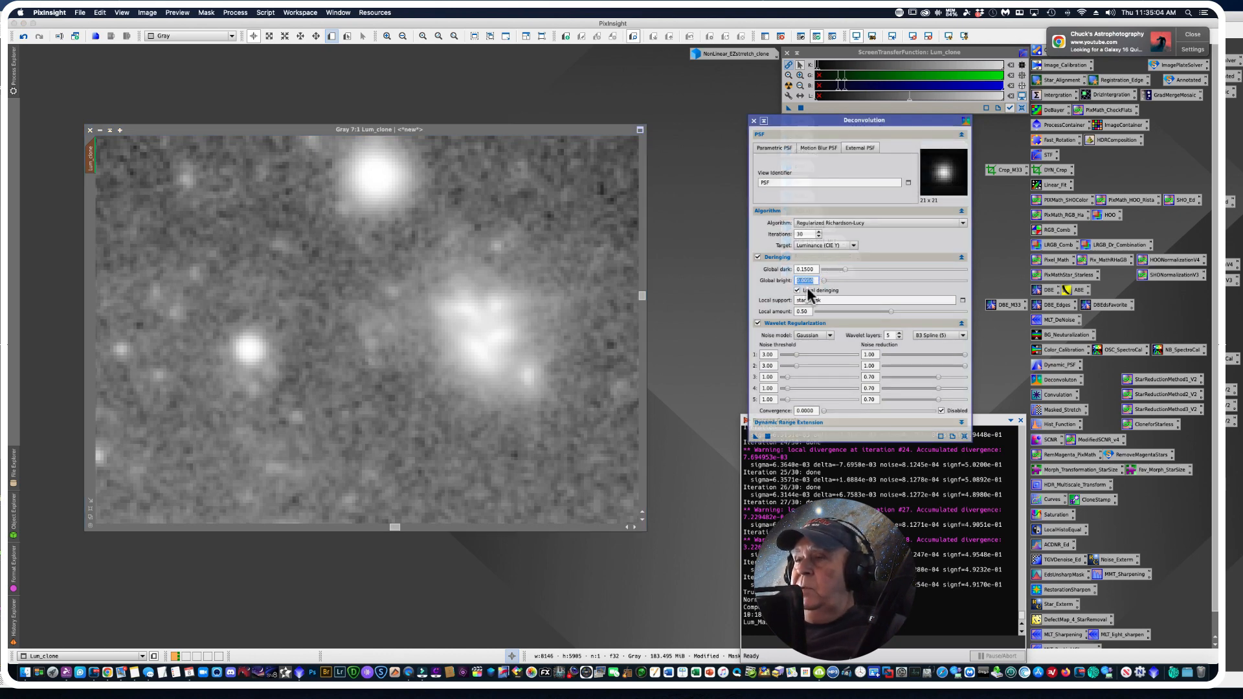
type("0.0000")
key("Return")
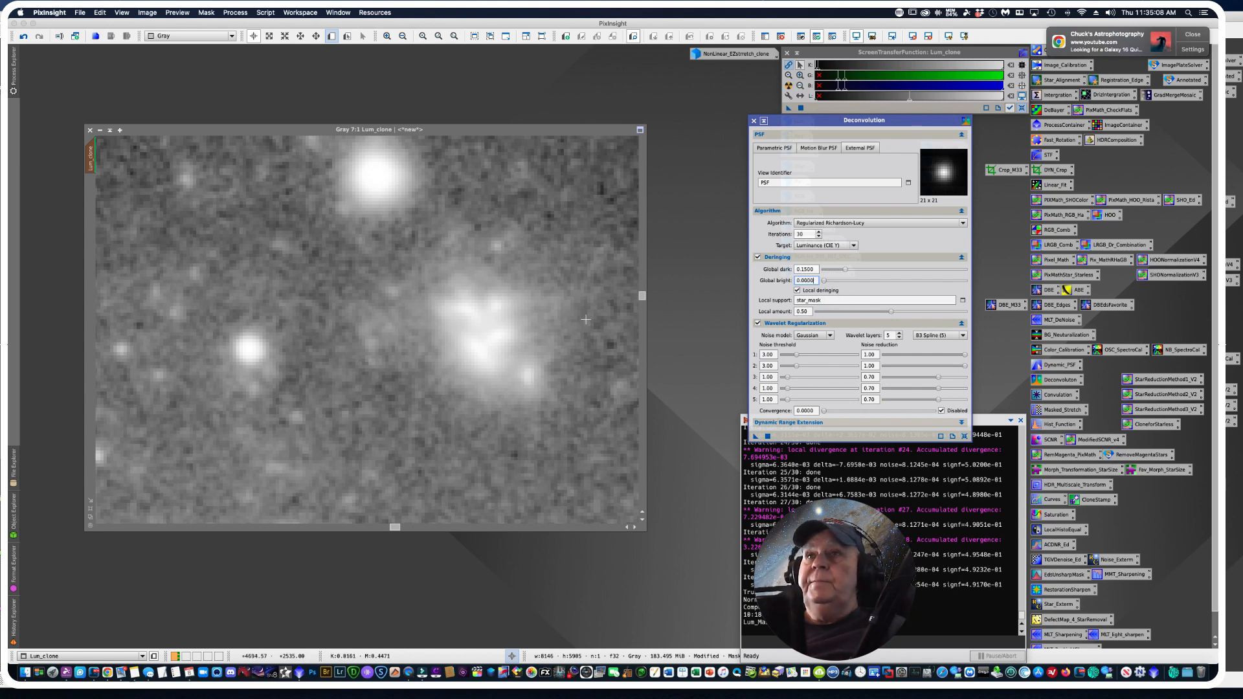
Step: Examine the stars, nebulous knots and galaxy arms of Lum_clone at magnifications between 1:4 and 5:1
scroll(476, 326, "down", 3)
scroll(479, 331, "down", 6)
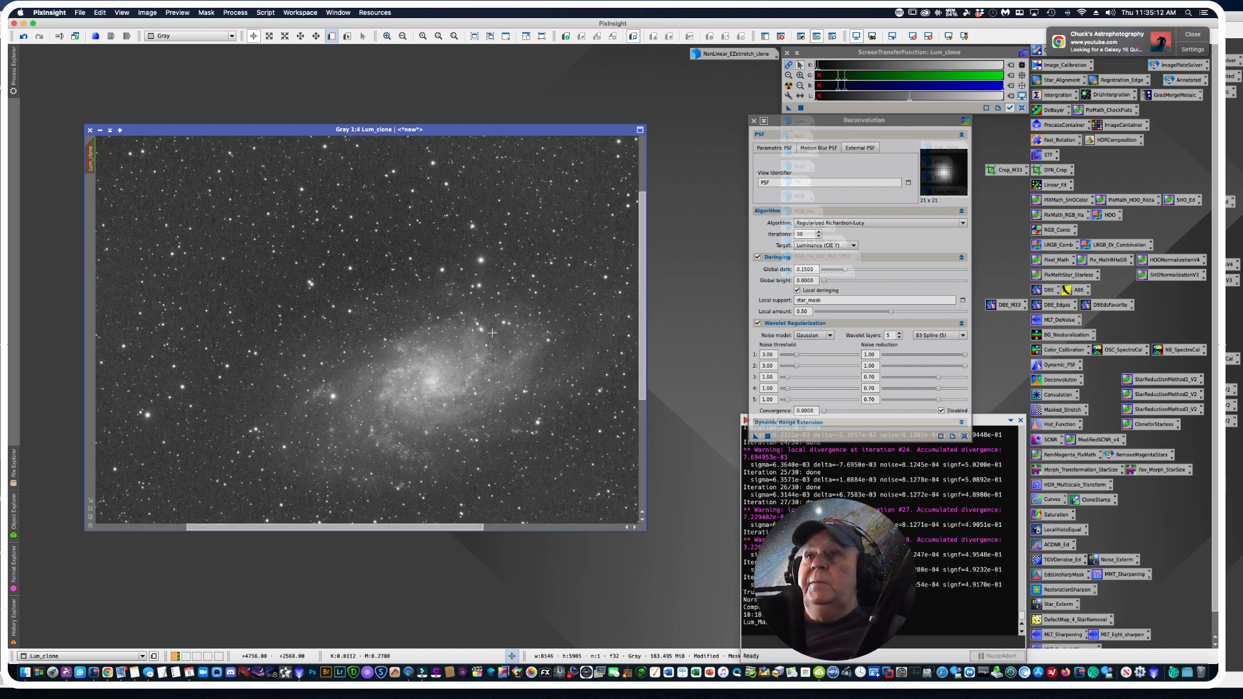
scroll(492, 333, "up", 3)
scroll(496, 335, "up", 3)
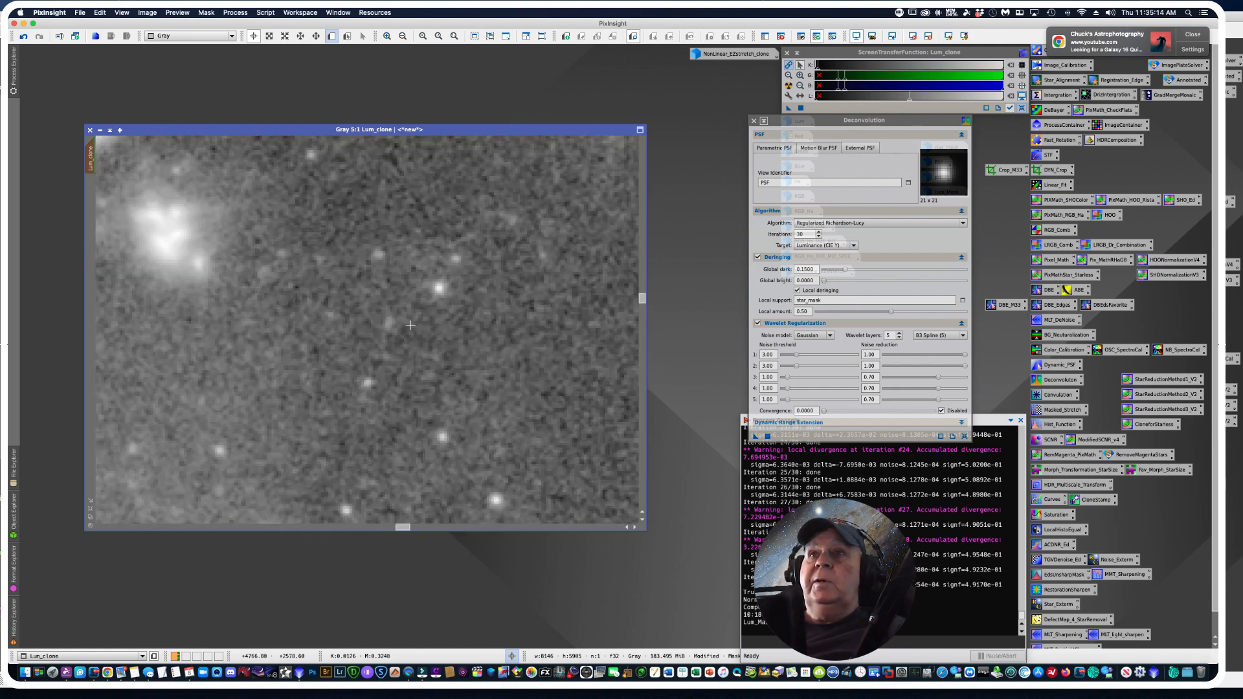
scroll(419, 326, "down", 2)
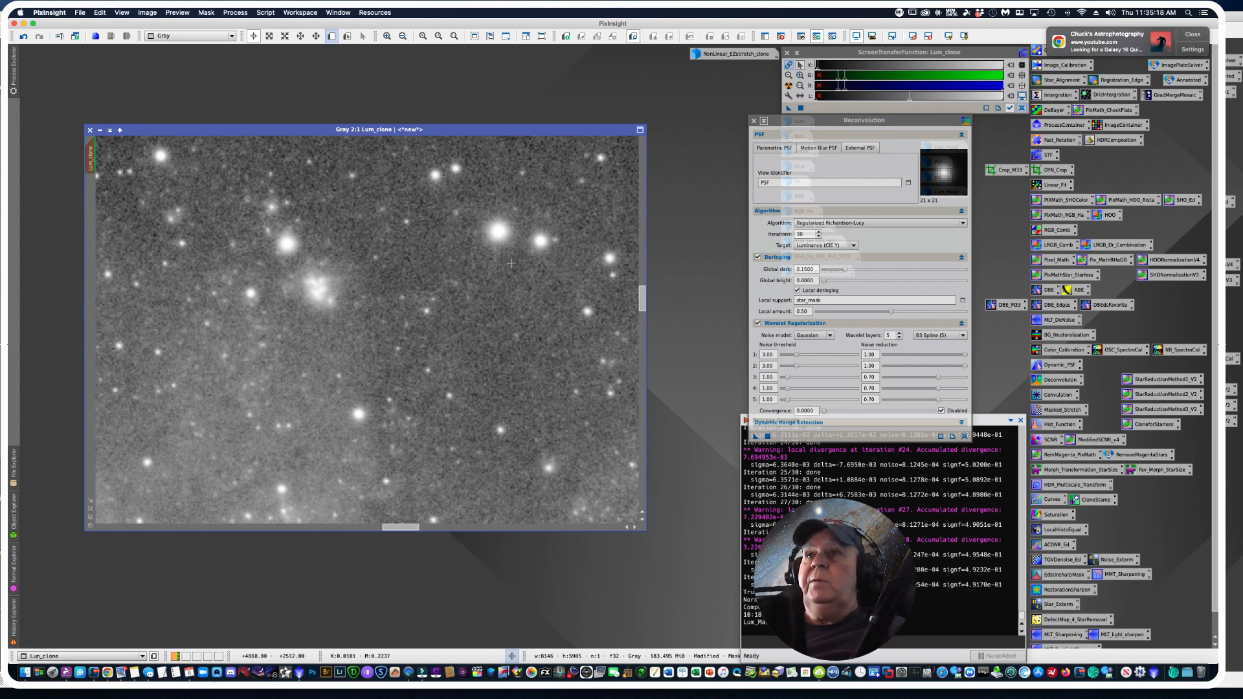
scroll(500, 283, "up", 1)
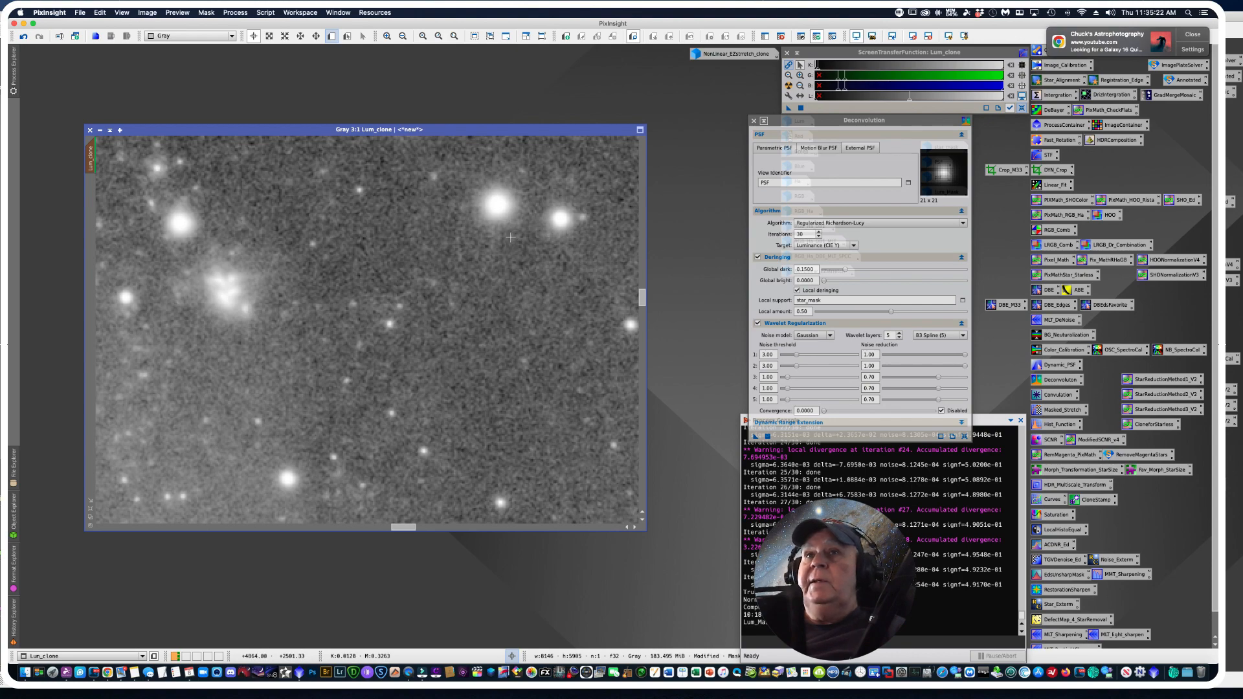
scroll(389, 276, "up", 1)
scroll(389, 277, "down", 5)
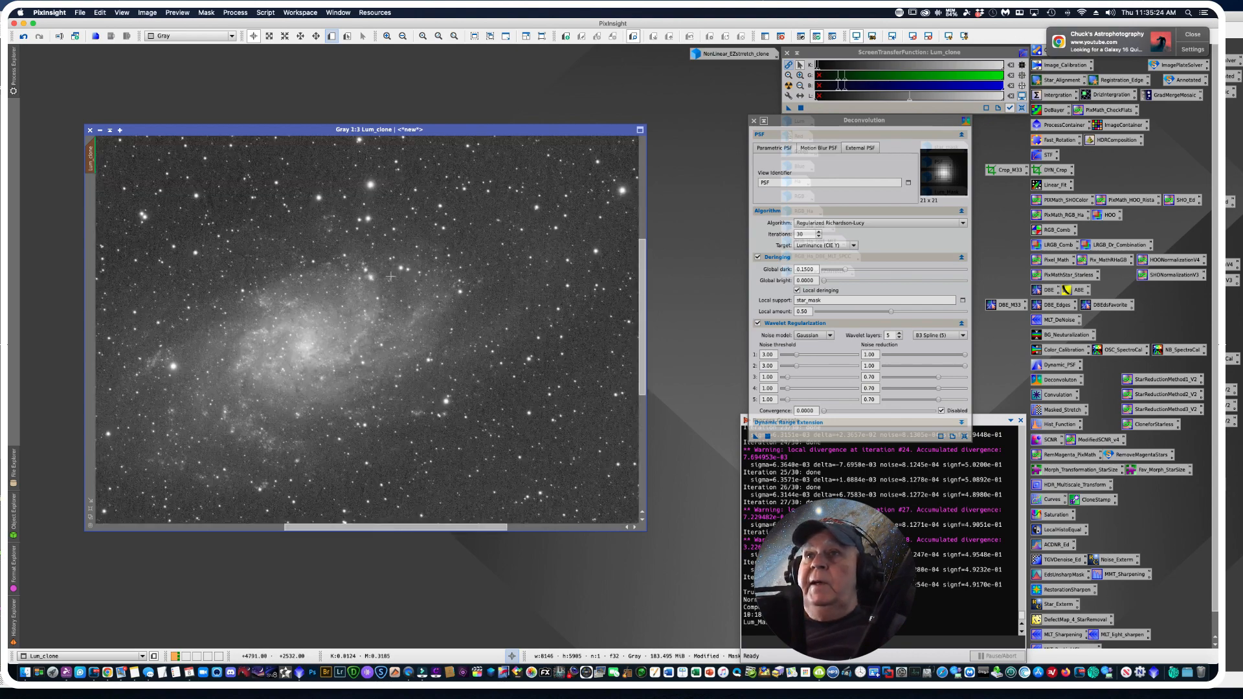
scroll(399, 280, "down", 1)
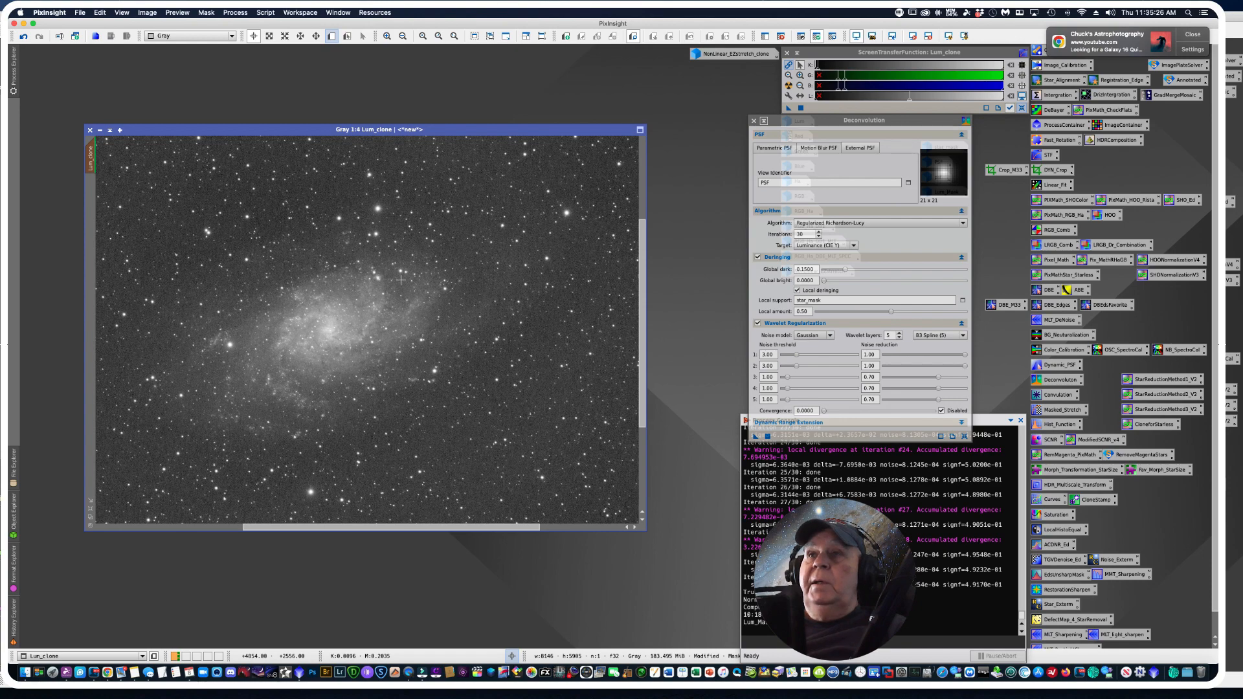
Step: Show the whole Lum_clone image at 1:8 and reposition its window and the Deconvolution dialog to uncover the mask and PSF icons
left_click_drag(278, 127, 261, 99)
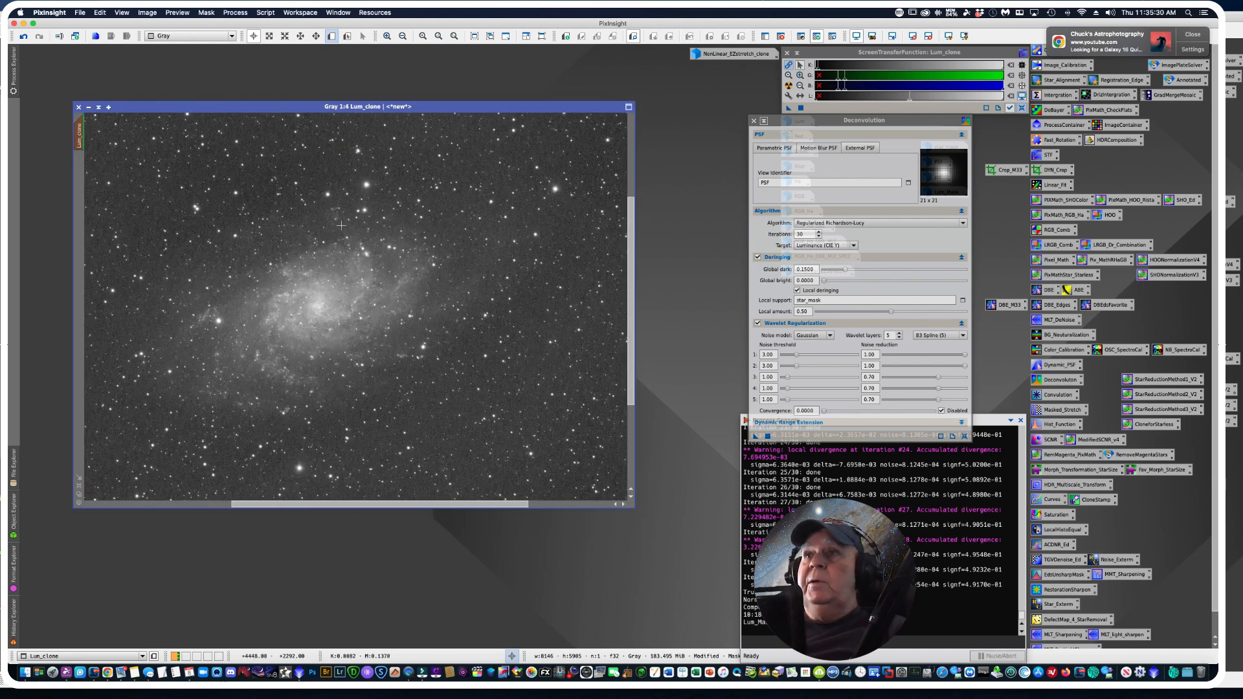
scroll(342, 226, "down", 4)
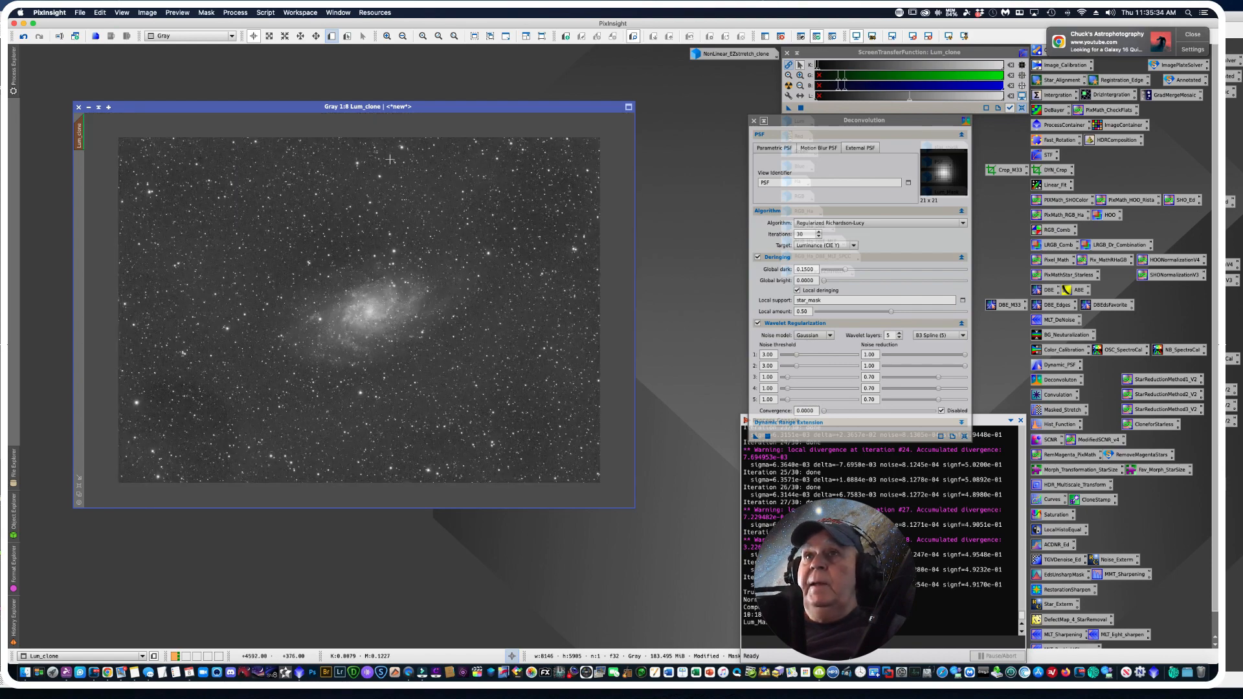
left_click_drag(280, 108, 275, 98)
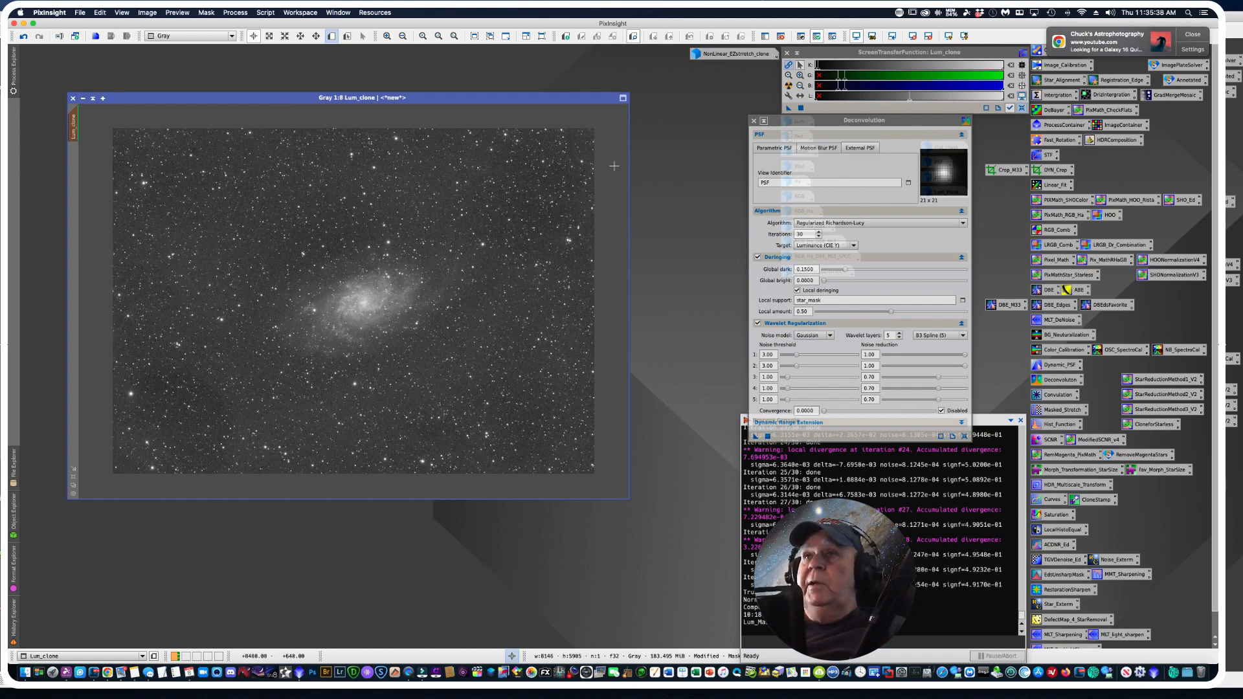
left_click(793, 120)
left_click_drag(793, 121, 719, 83)
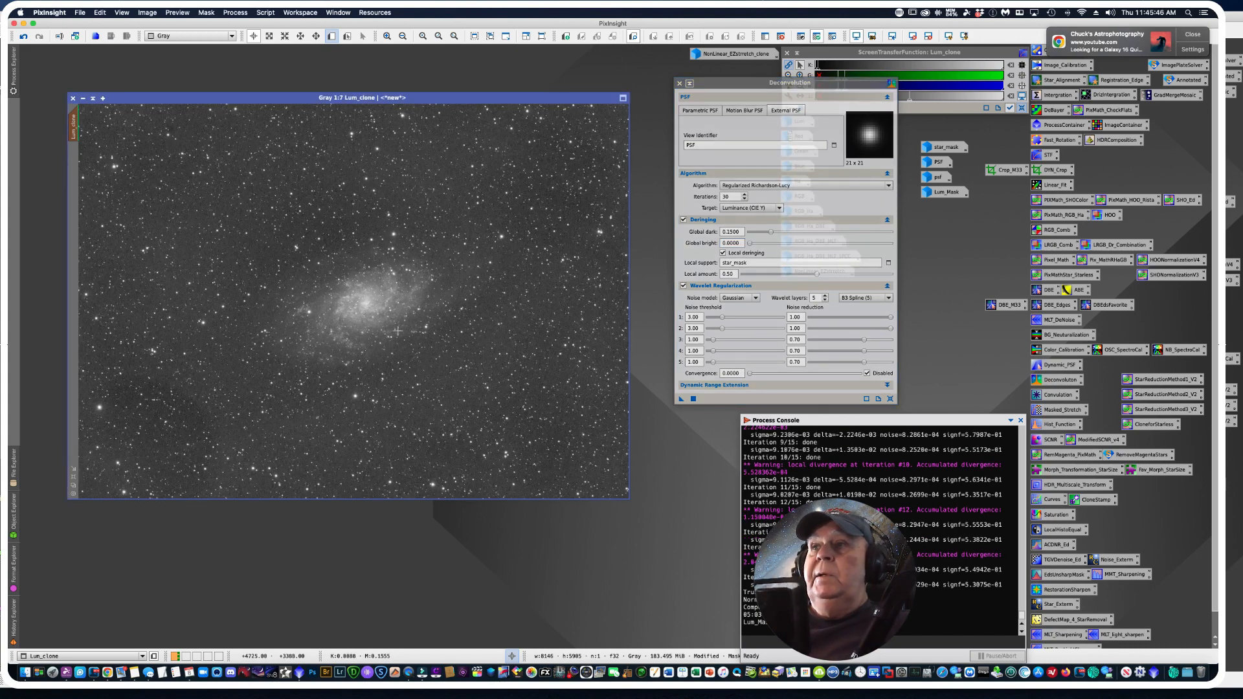
Step: Close the Deconvolution process window and remove the mask from the Lum_clone image
scroll(499, 360, "up", 2)
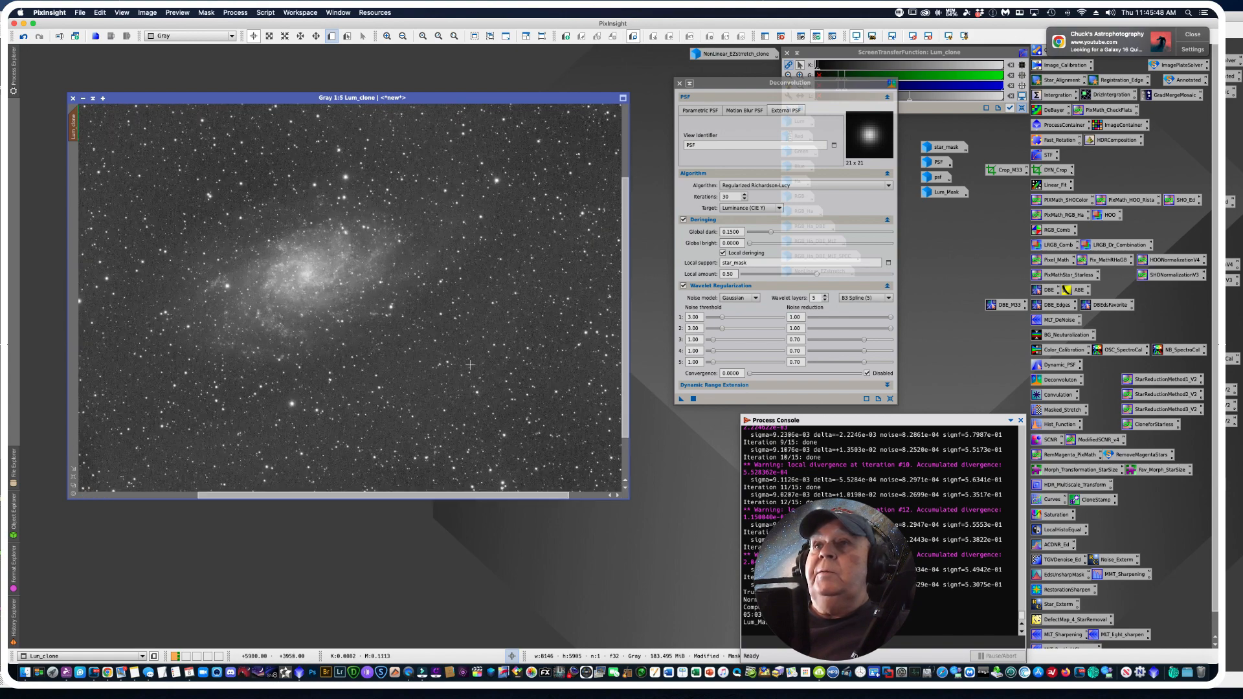
left_click(680, 84)
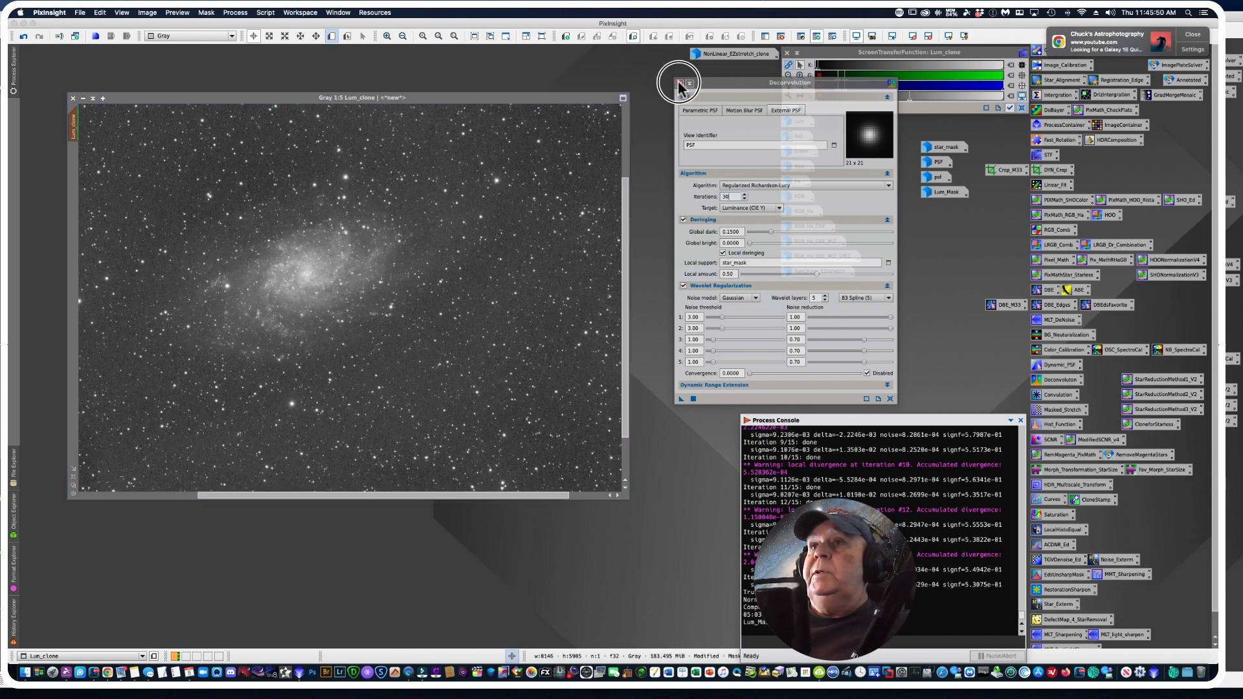
scroll(393, 266, "down", 3)
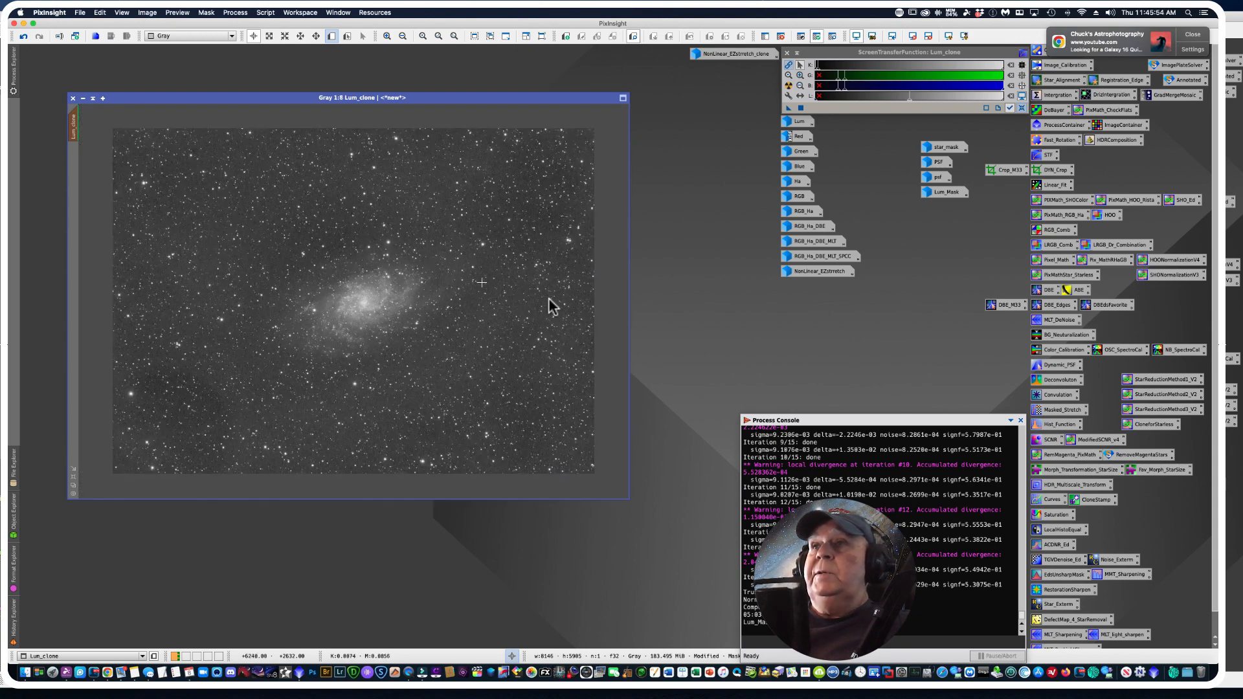
left_click_drag(302, 97, 325, 101)
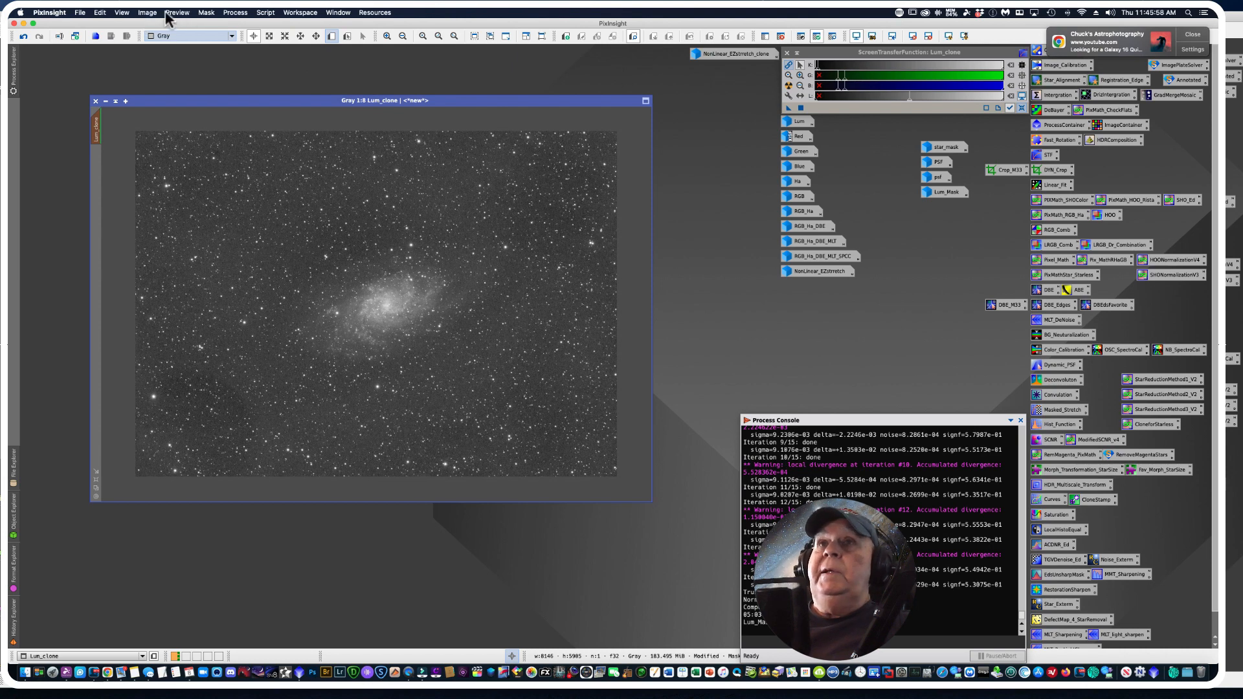
left_click(203, 13)
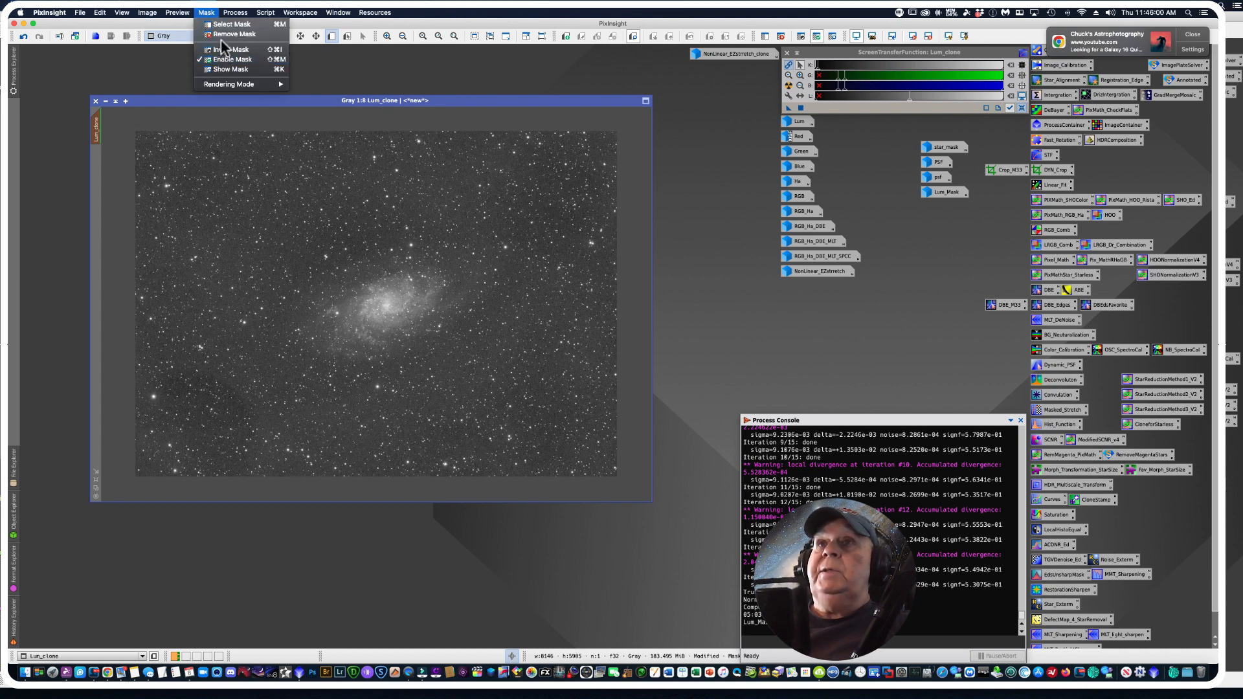
left_click(223, 35)
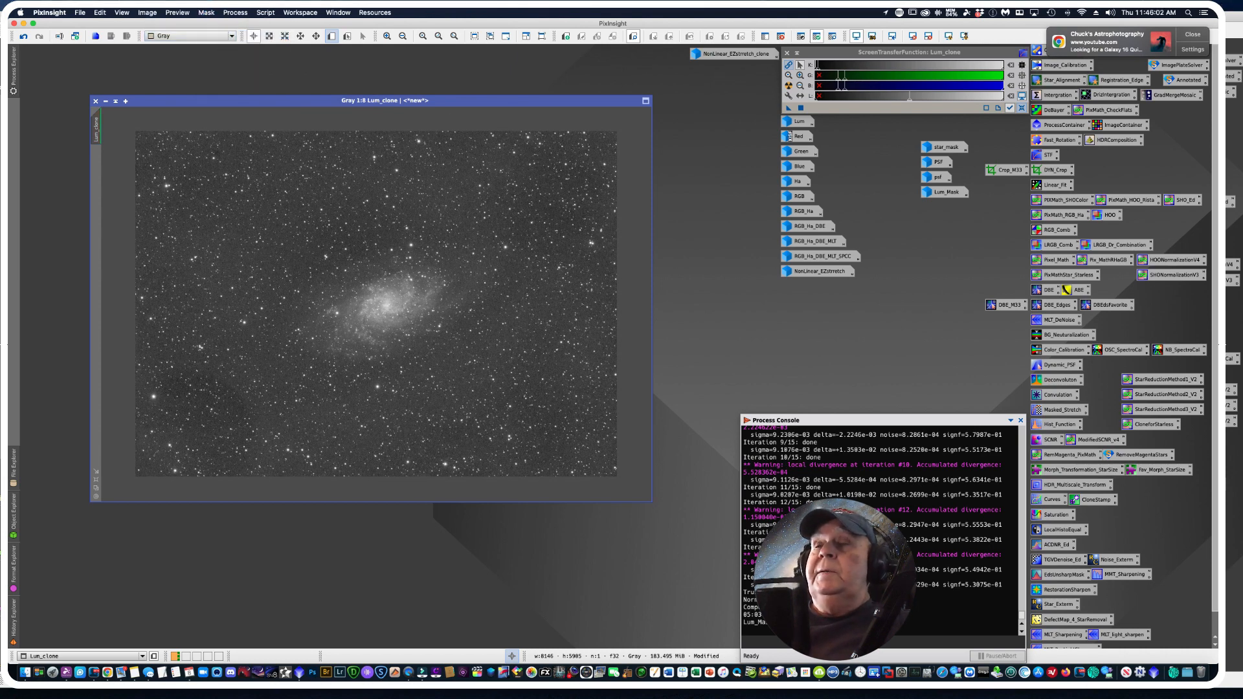
Step: Select the star_mask, PSF, psf and Lum_Mask icons together and move them up level with the Lum icon
left_click_drag(898, 138, 962, 237)
left_click_drag(929, 154, 931, 128)
left_click(886, 161)
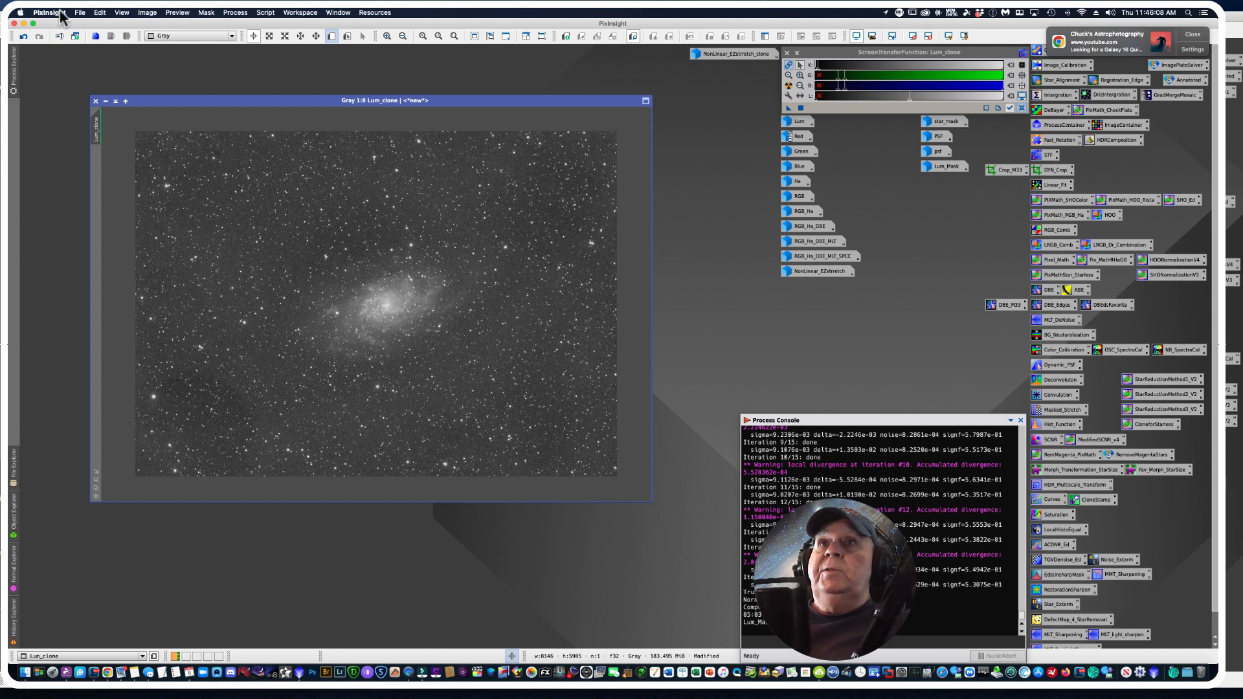
Step: Save the project with the existing settings, overwriting the M33.pxiproject file
left_click(80, 13)
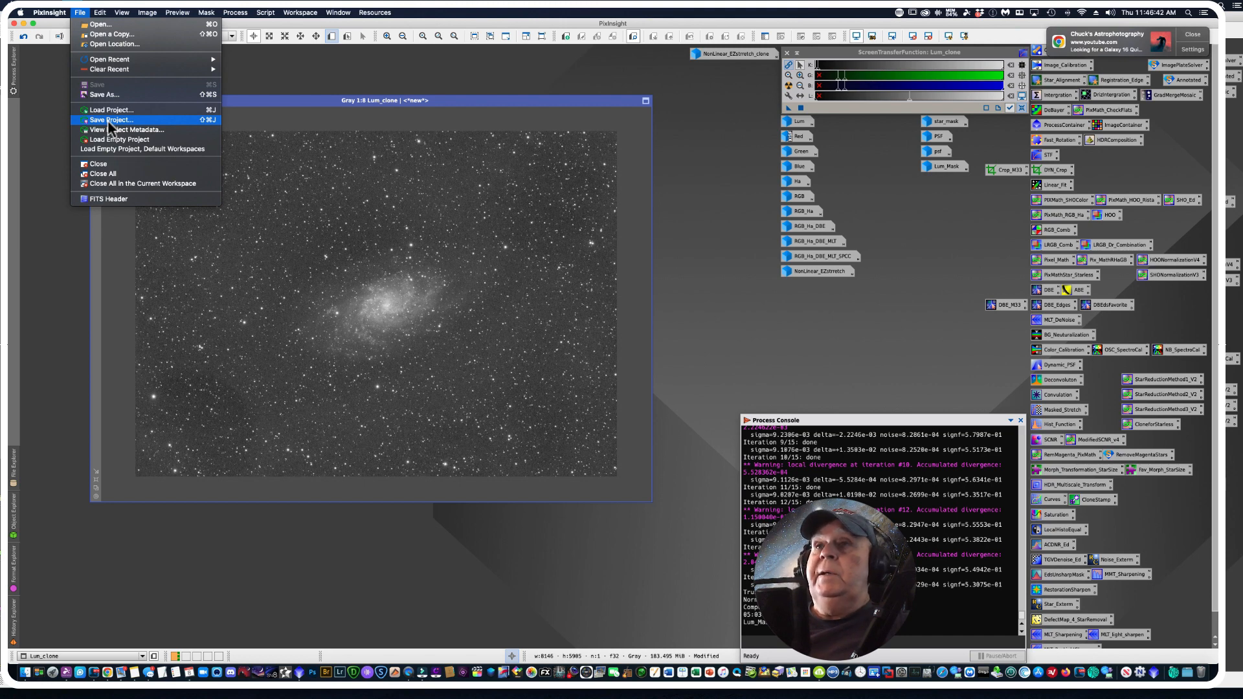
left_click(107, 119)
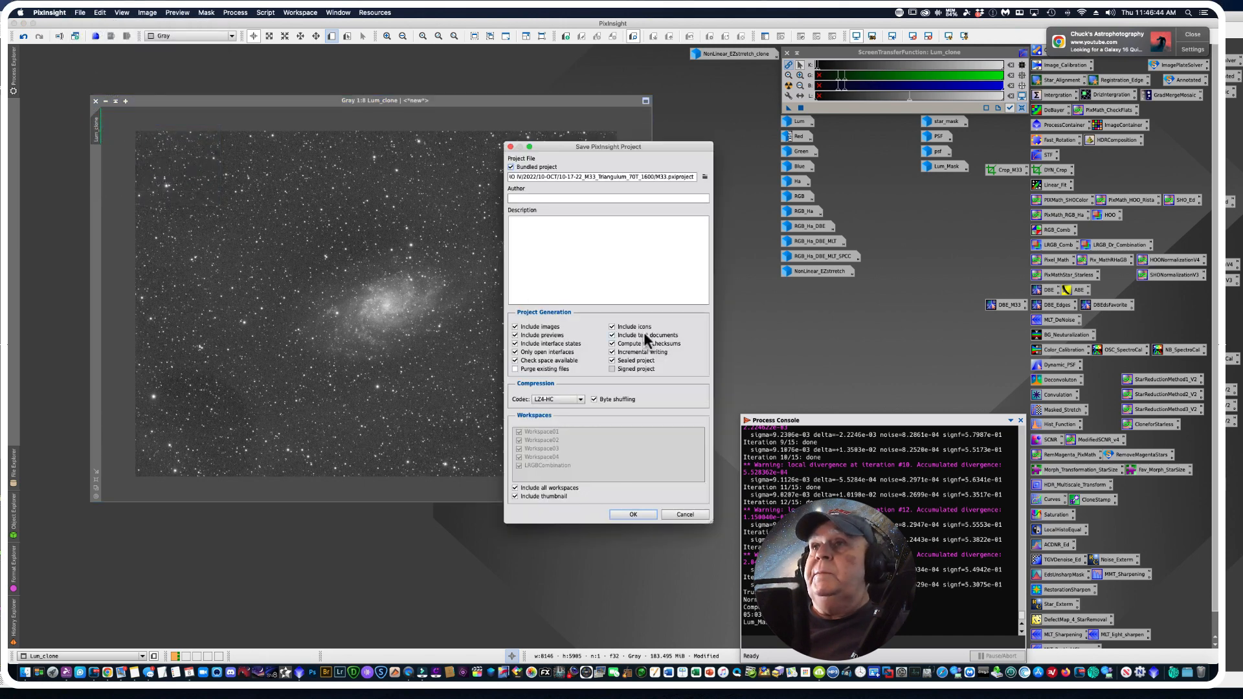
left_click(627, 516)
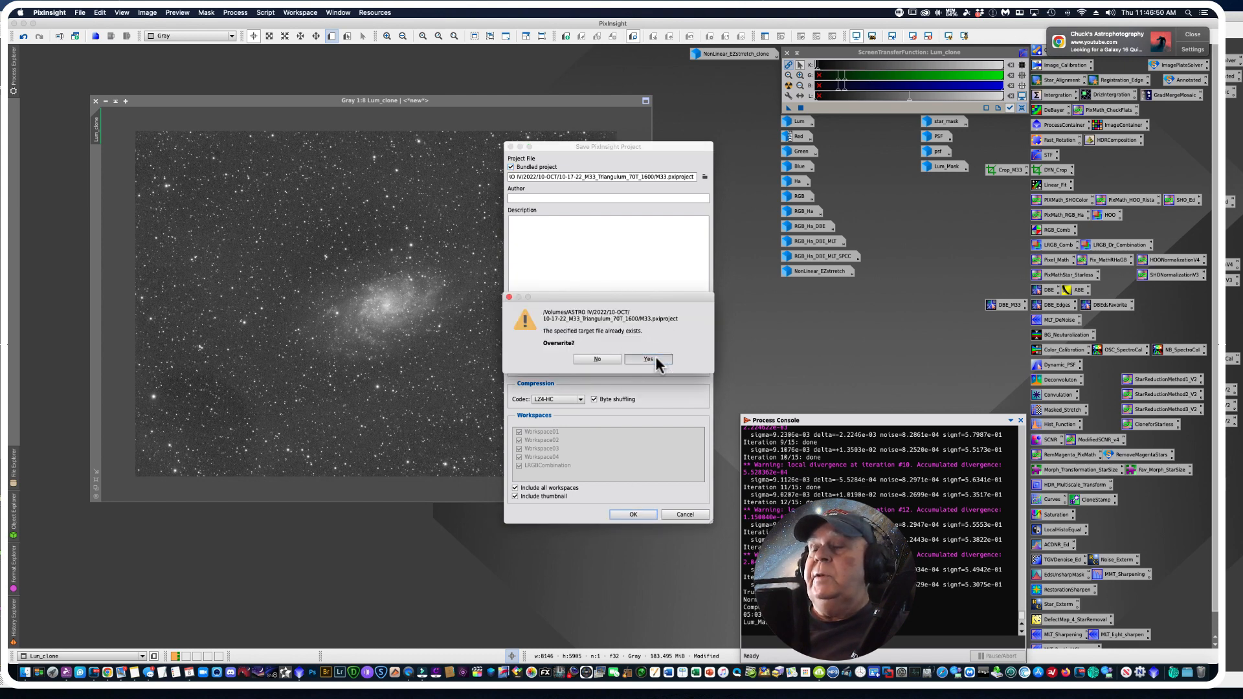
left_click(655, 358)
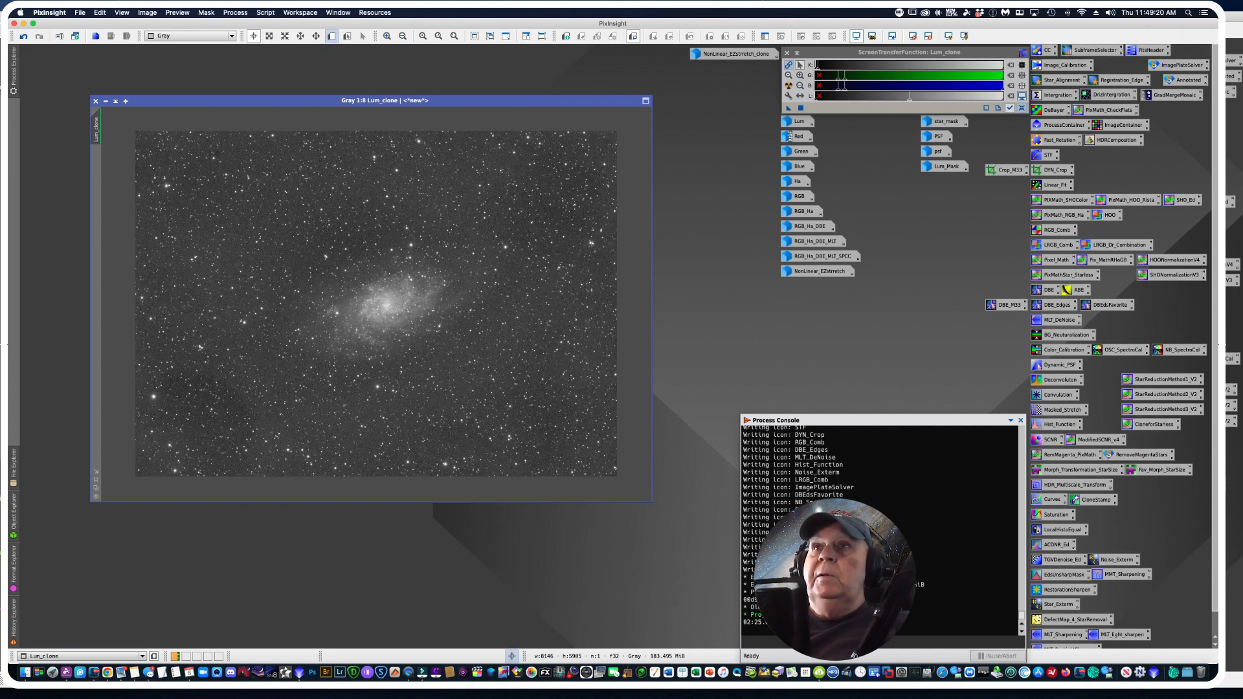
Step: Move the Lum_clone image window slightly up and rename the image identifier to Lum_NL
left_click(223, 88)
left_click_drag(224, 88, 228, 81)
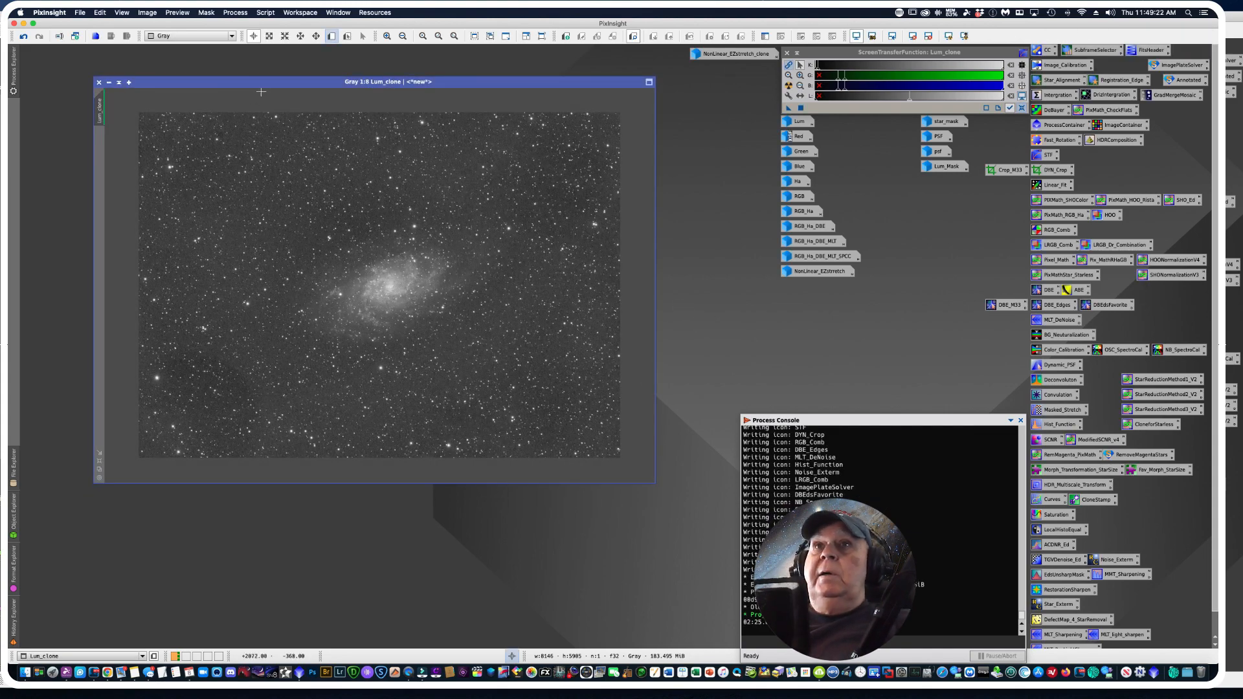
left_click(101, 112)
left_click(161, 143)
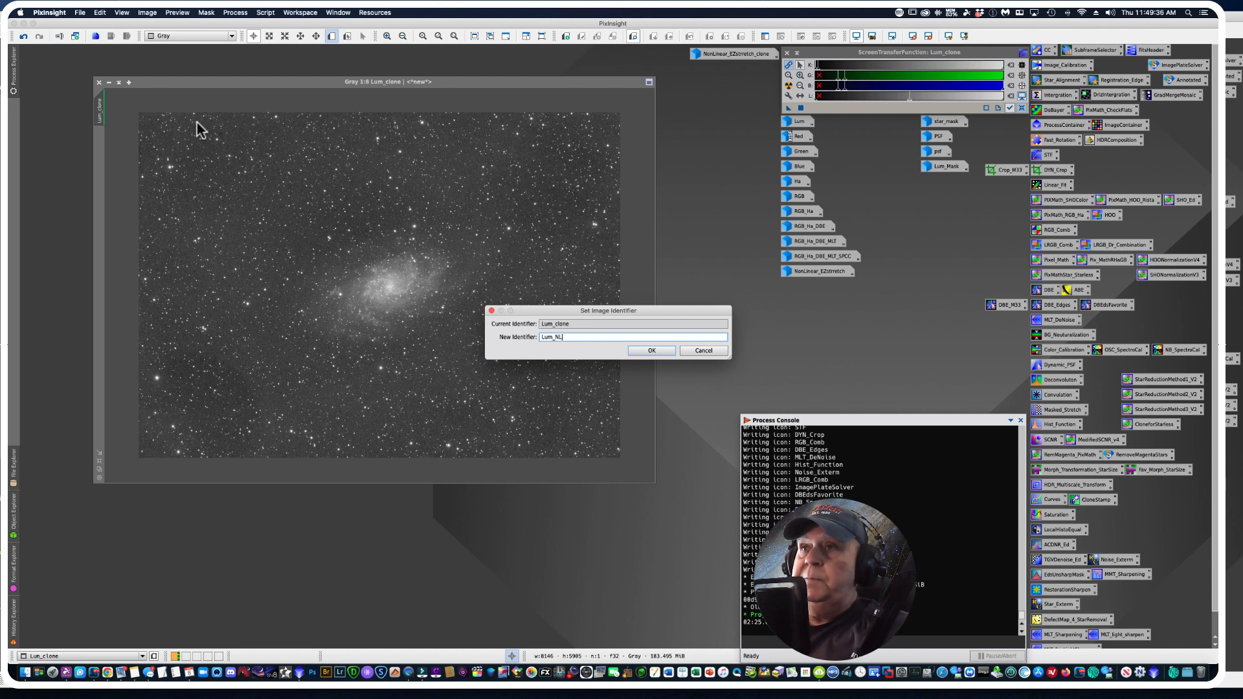
key("Return")
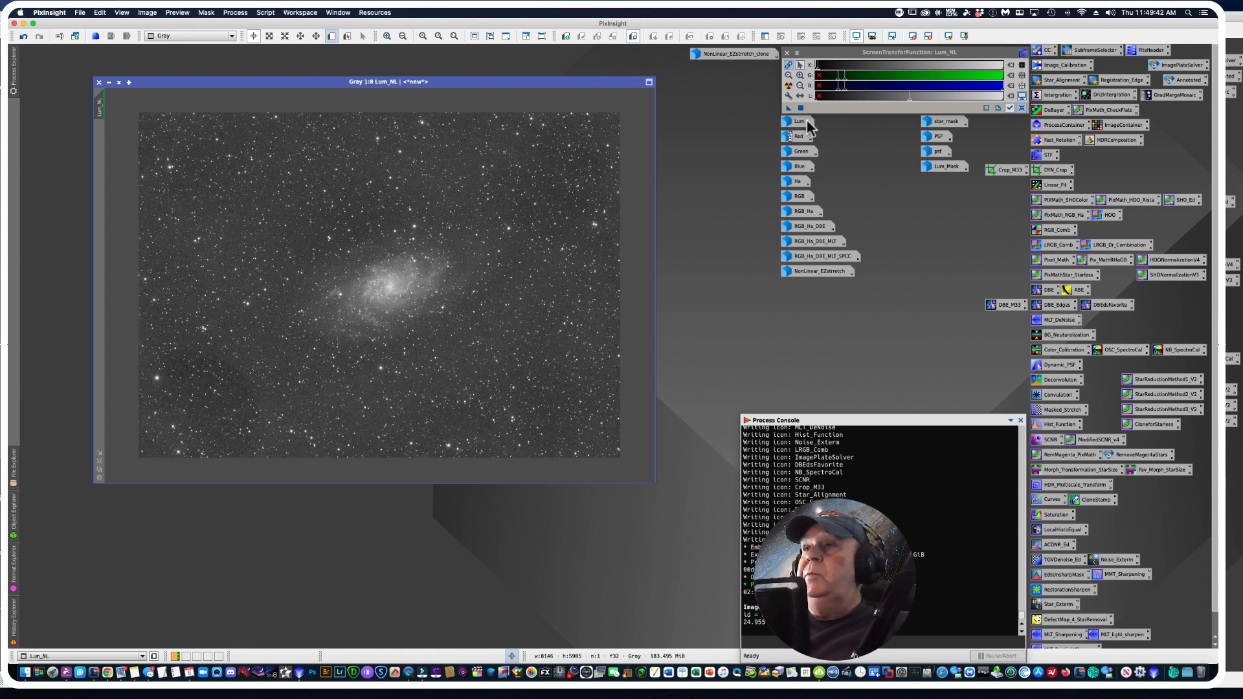
Step: Review the minimized channel and RGB images, then view the stretched NonLinear_EZstretch_clone colour image and minimize it again
mouse_move(808, 126)
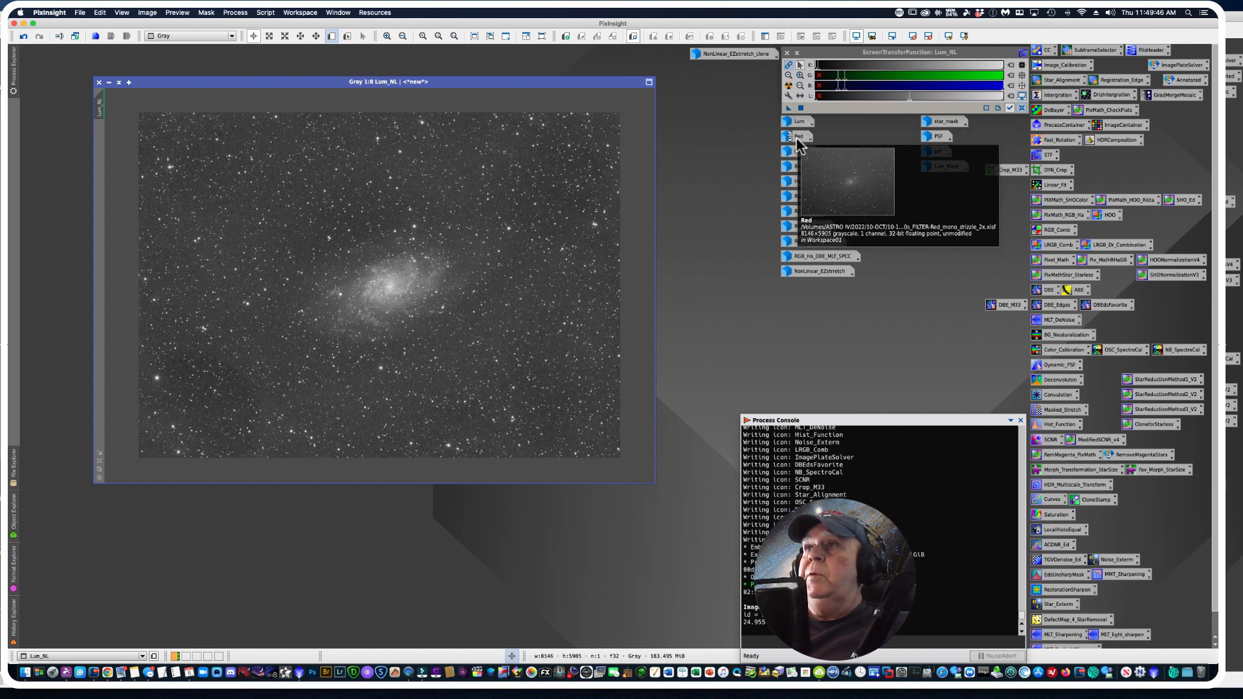
mouse_move(801, 155)
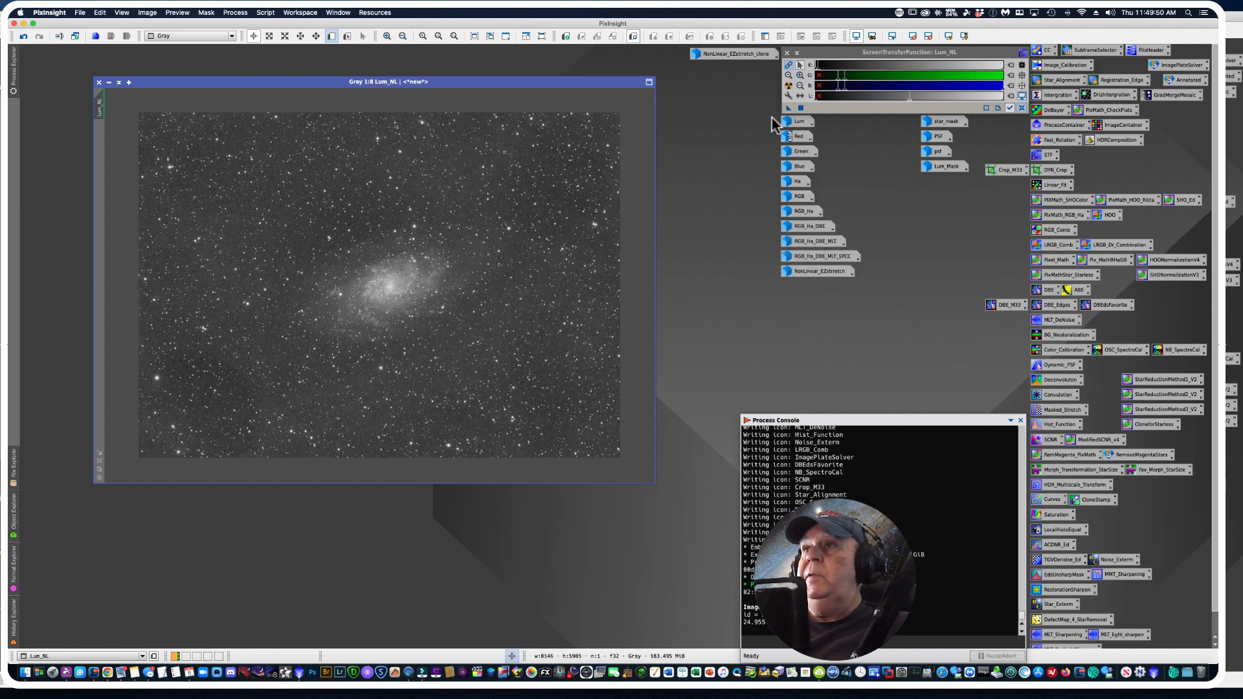
mouse_move(795, 191)
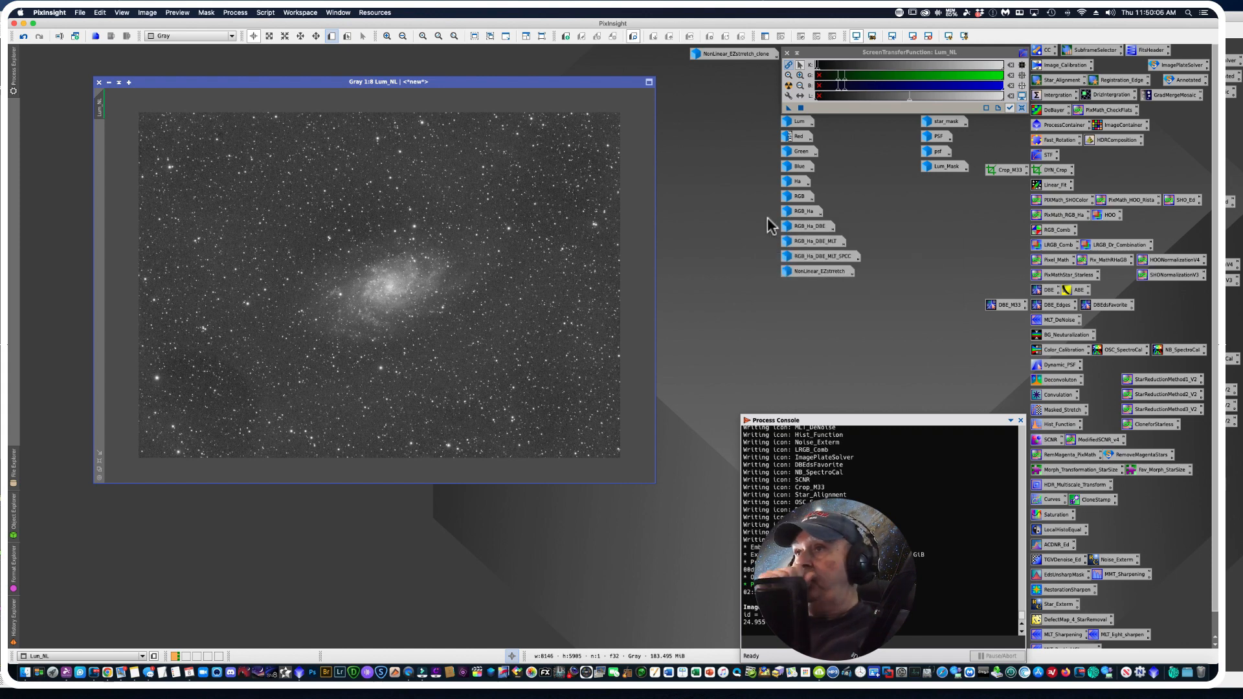
mouse_move(782, 233)
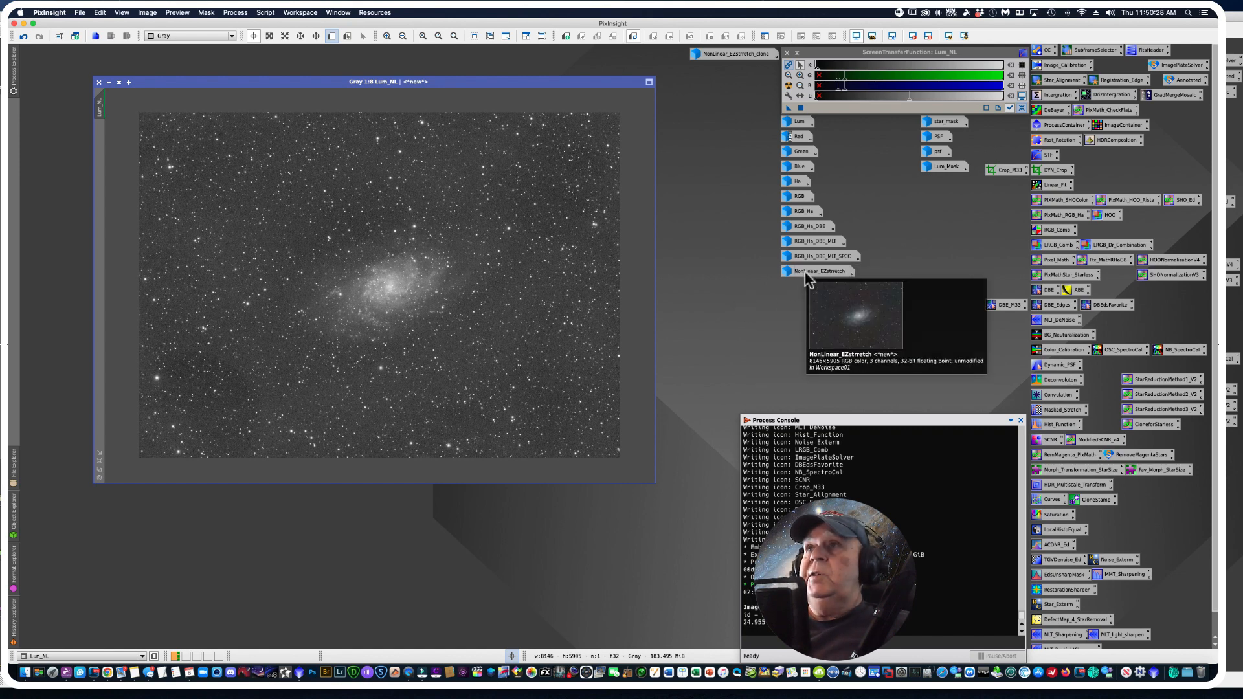
double_click(743, 54)
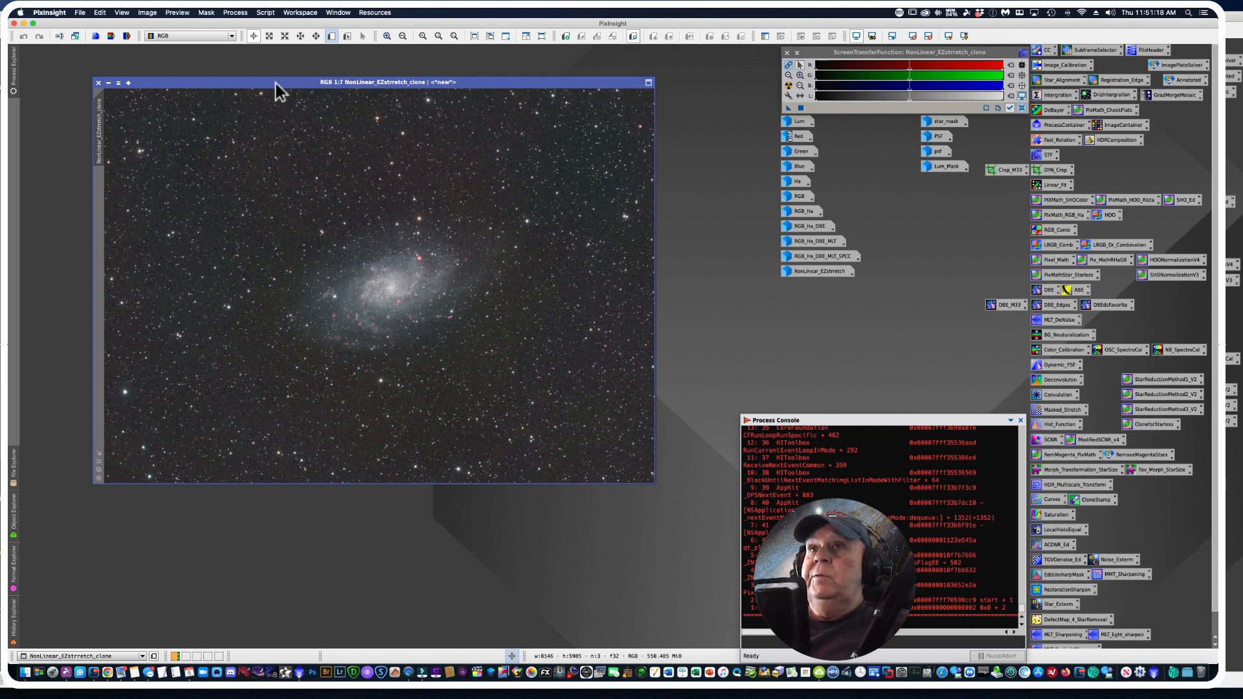
left_click(105, 84)
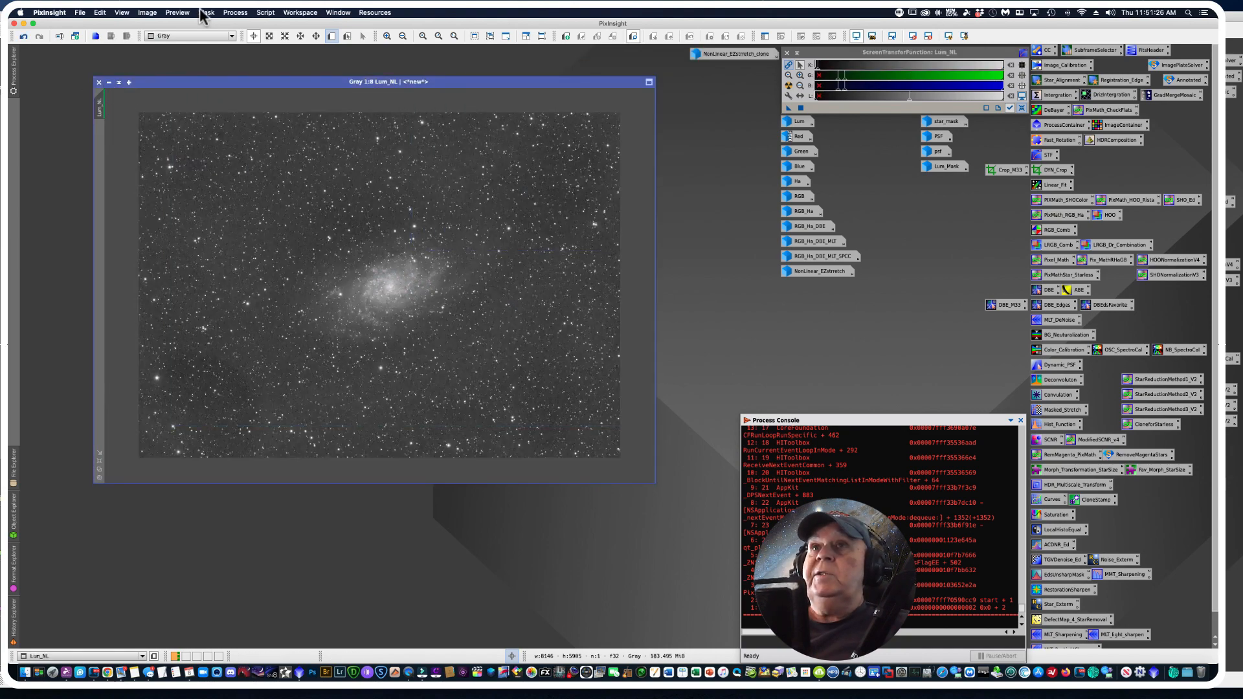
left_click(266, 13)
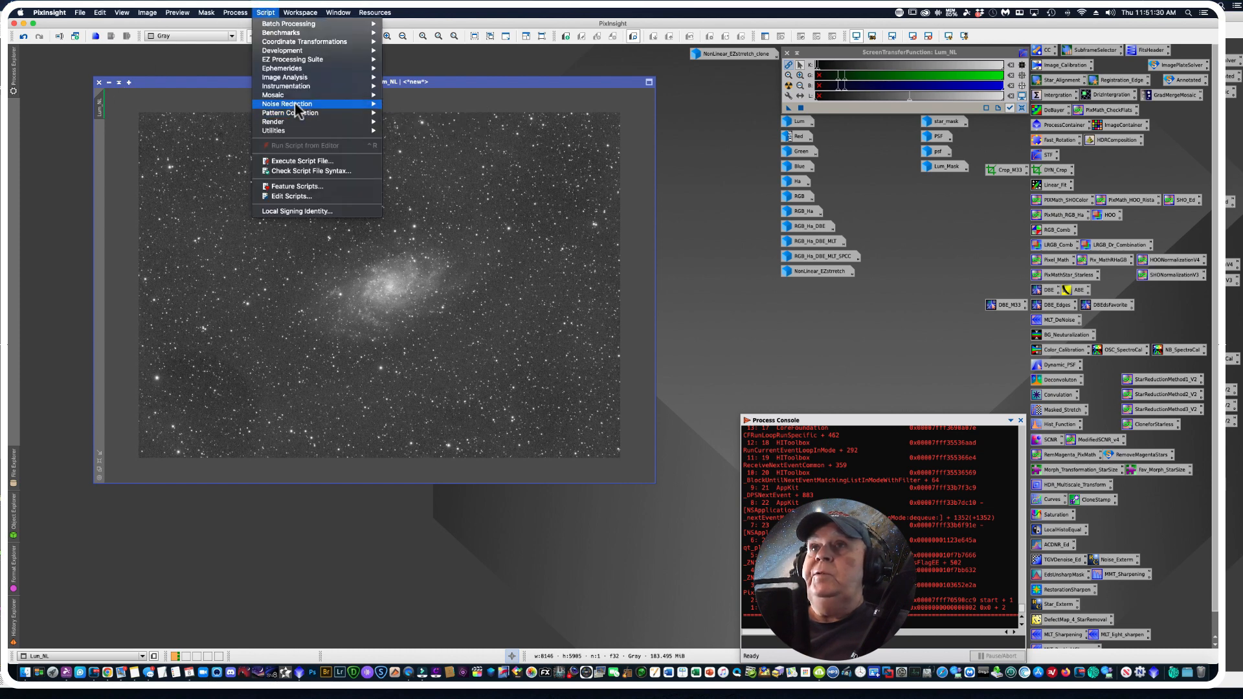
mouse_move(310, 65)
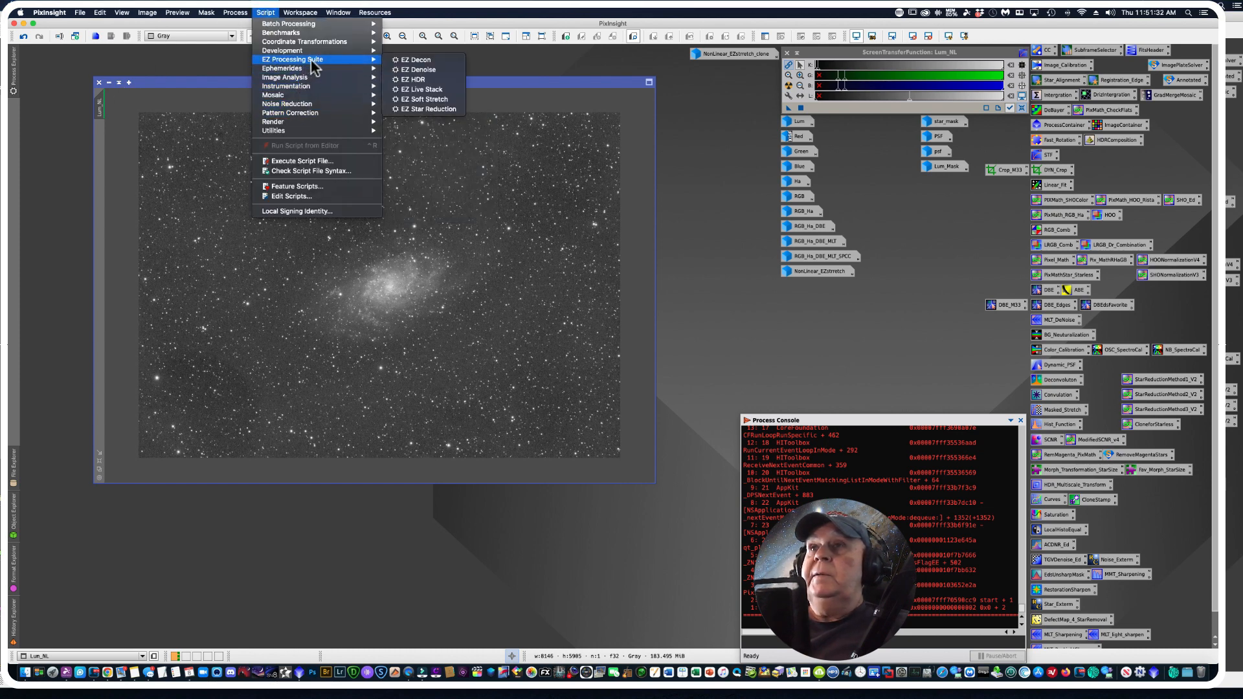
left_click(428, 99)
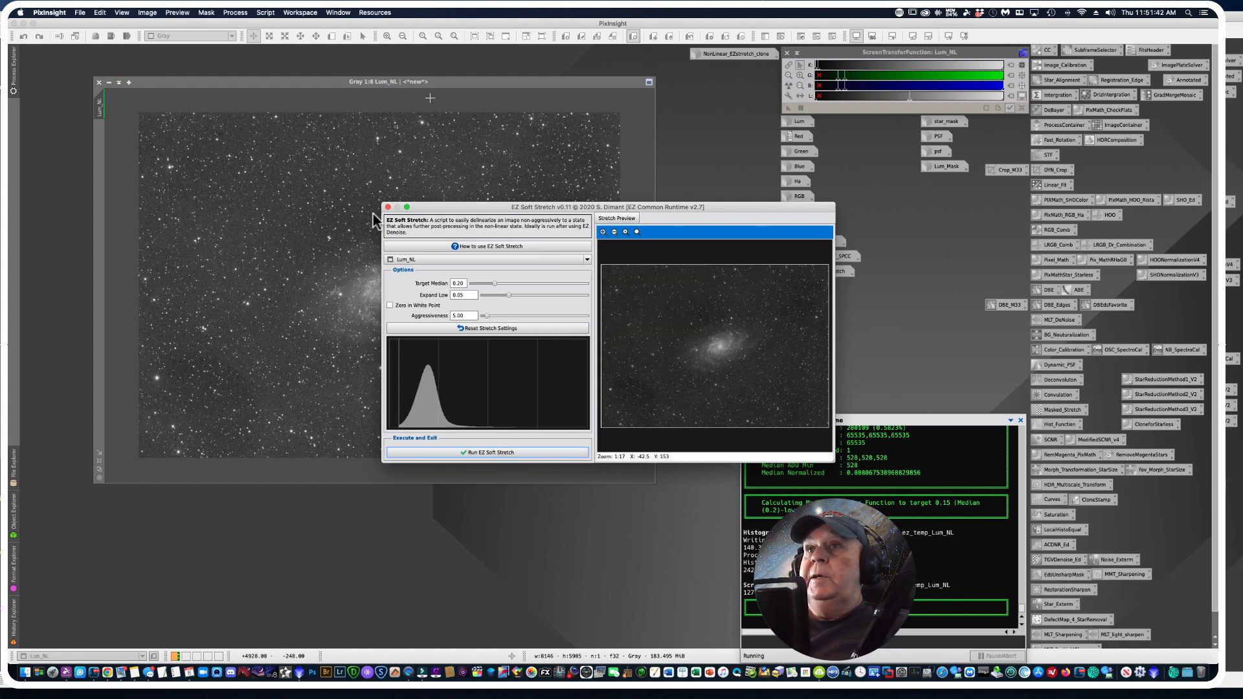
left_click(388, 206)
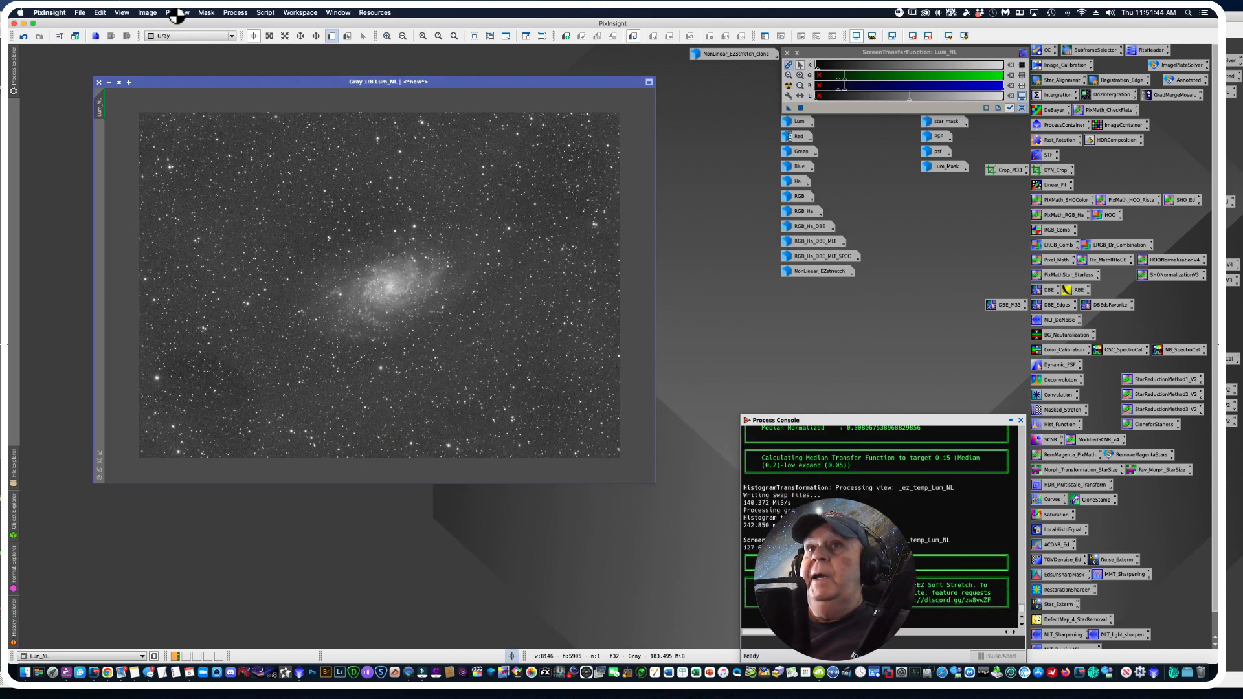
Step: Open the HistogramTransformation process beside the image and select Lum_NL as its view
left_click_drag(186, 94, 149, 83)
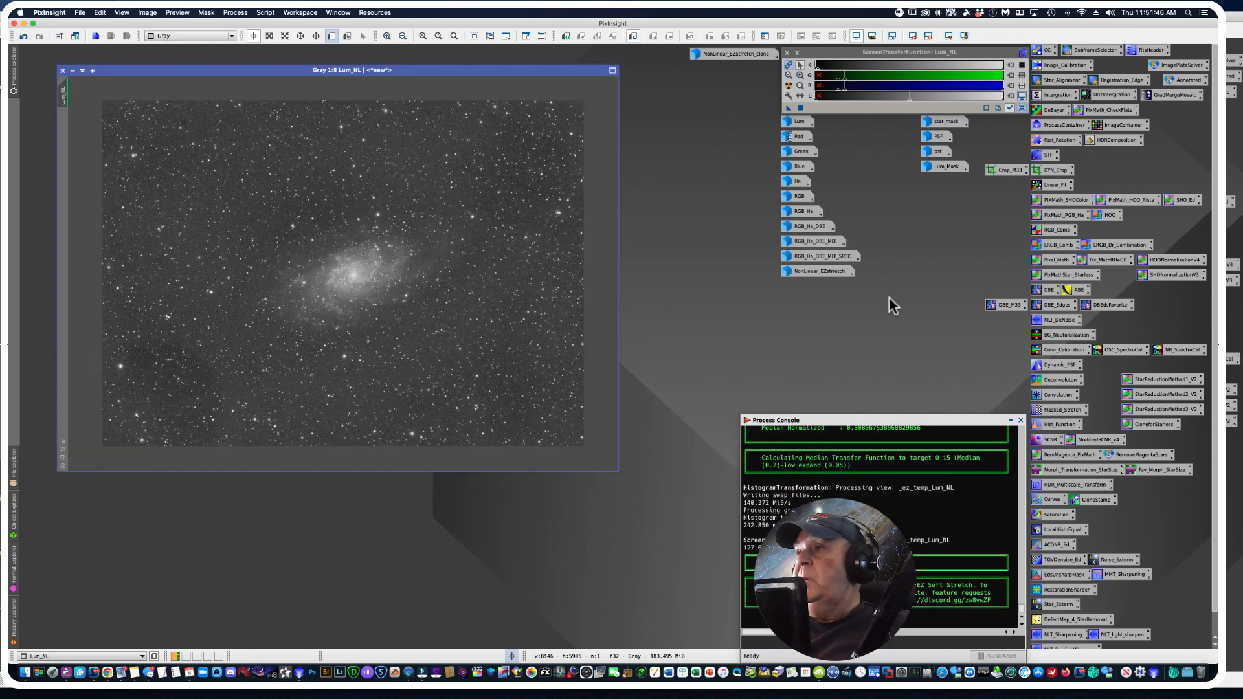
double_click(1052, 424)
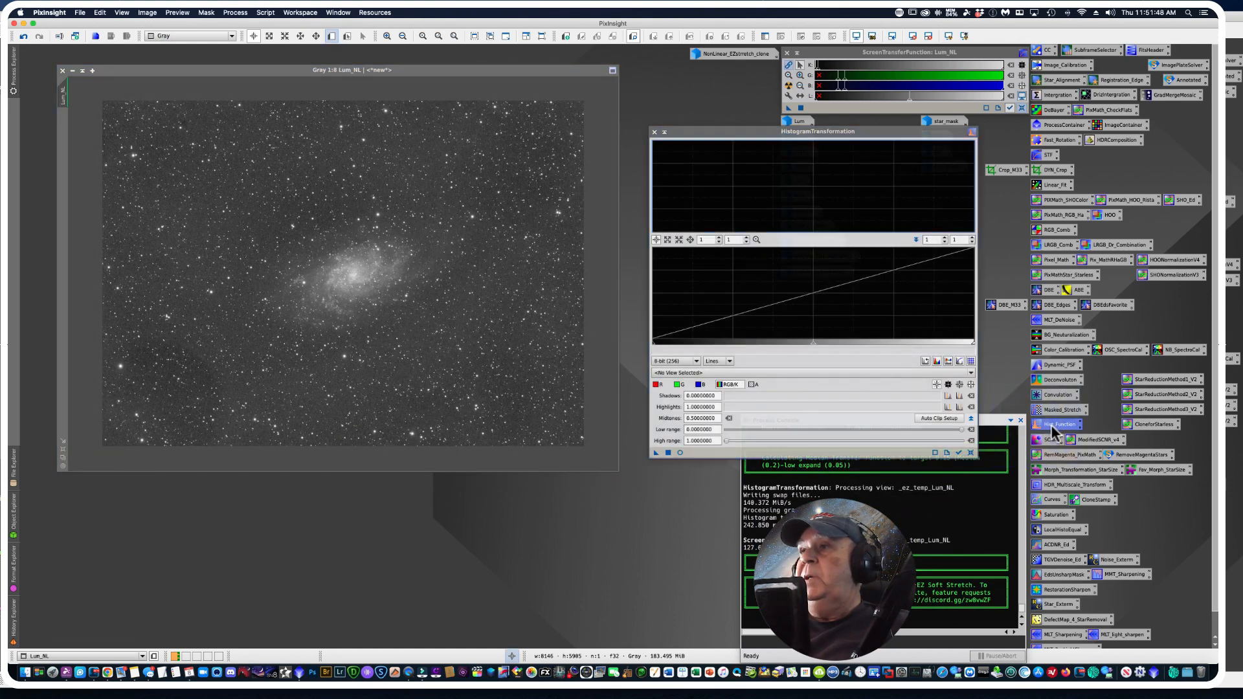
left_click_drag(725, 131, 659, 114)
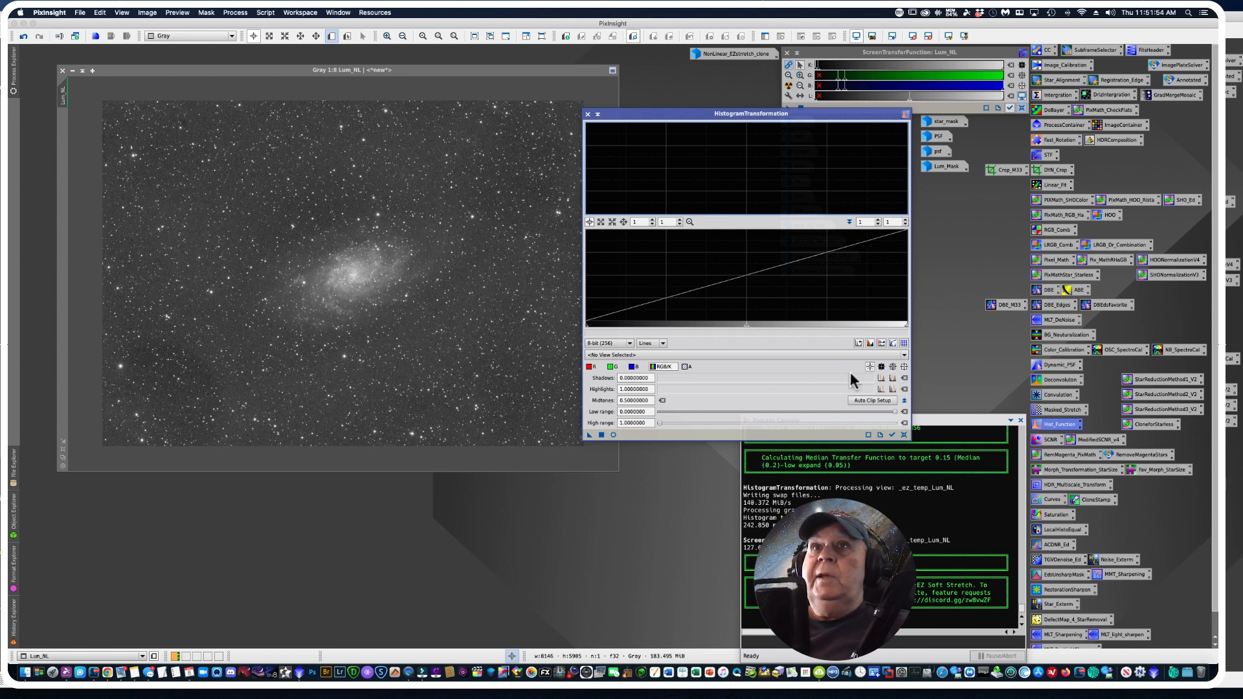
left_click(904, 355)
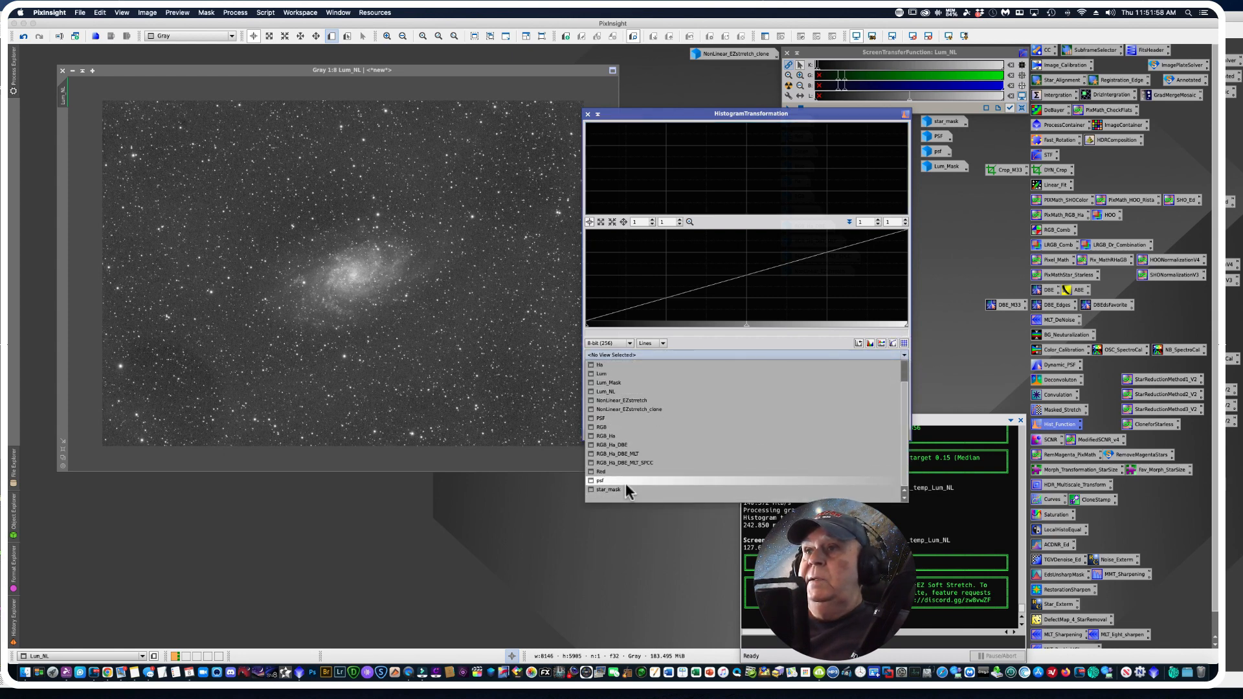
left_click(607, 391)
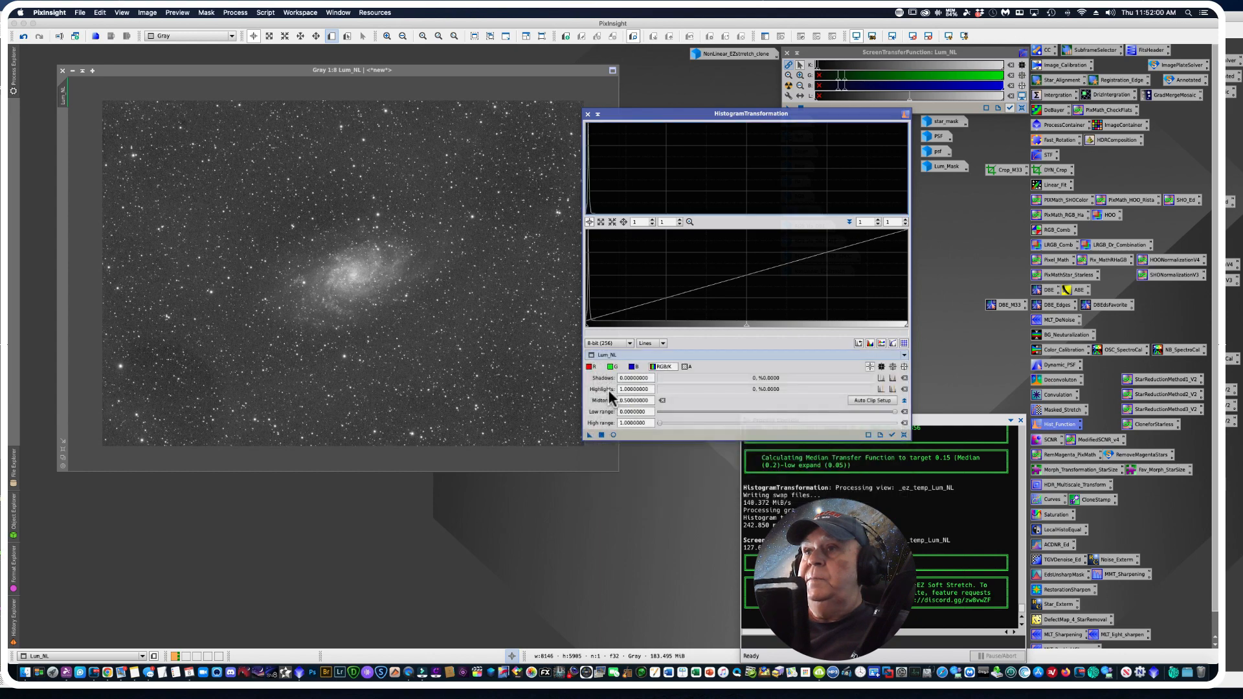
Step: Open the real-time preview for HistogramTransformation, place it over the image, and reset the ScreenTransferFunction on Lum_NL
left_click(612, 435)
left_click_drag(631, 114, 698, 157)
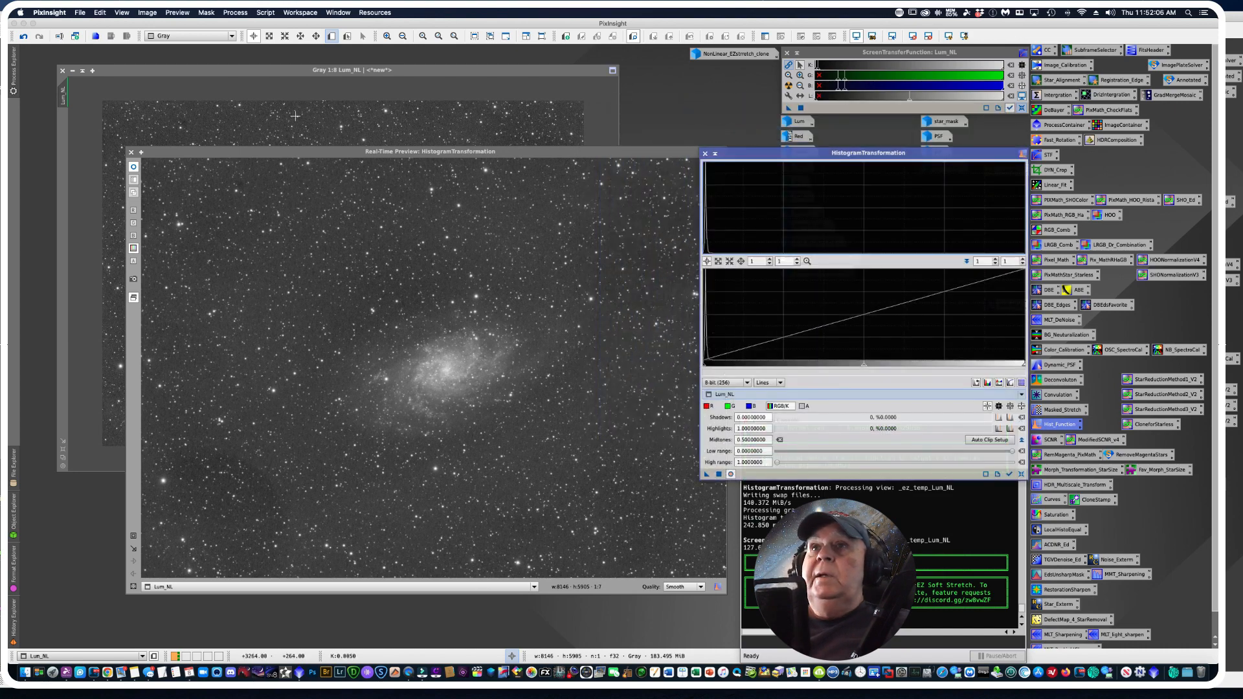
left_click_drag(244, 152, 158, 95)
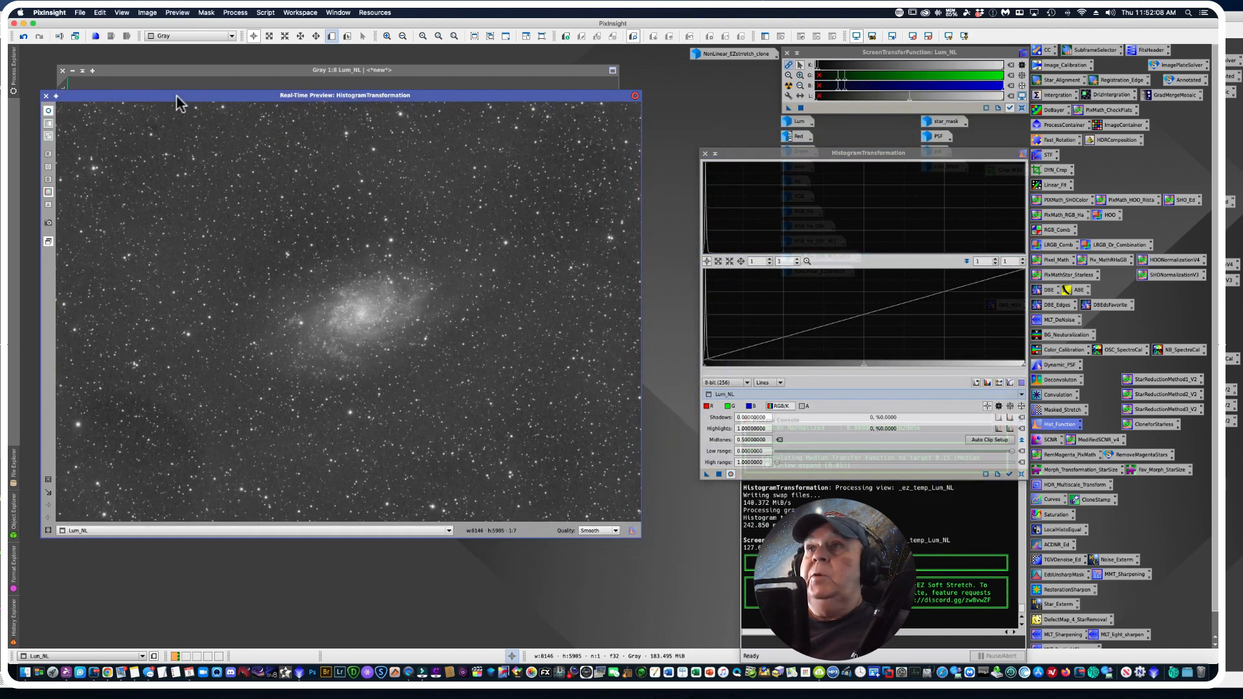
left_click(1023, 108)
left_click(1023, 109)
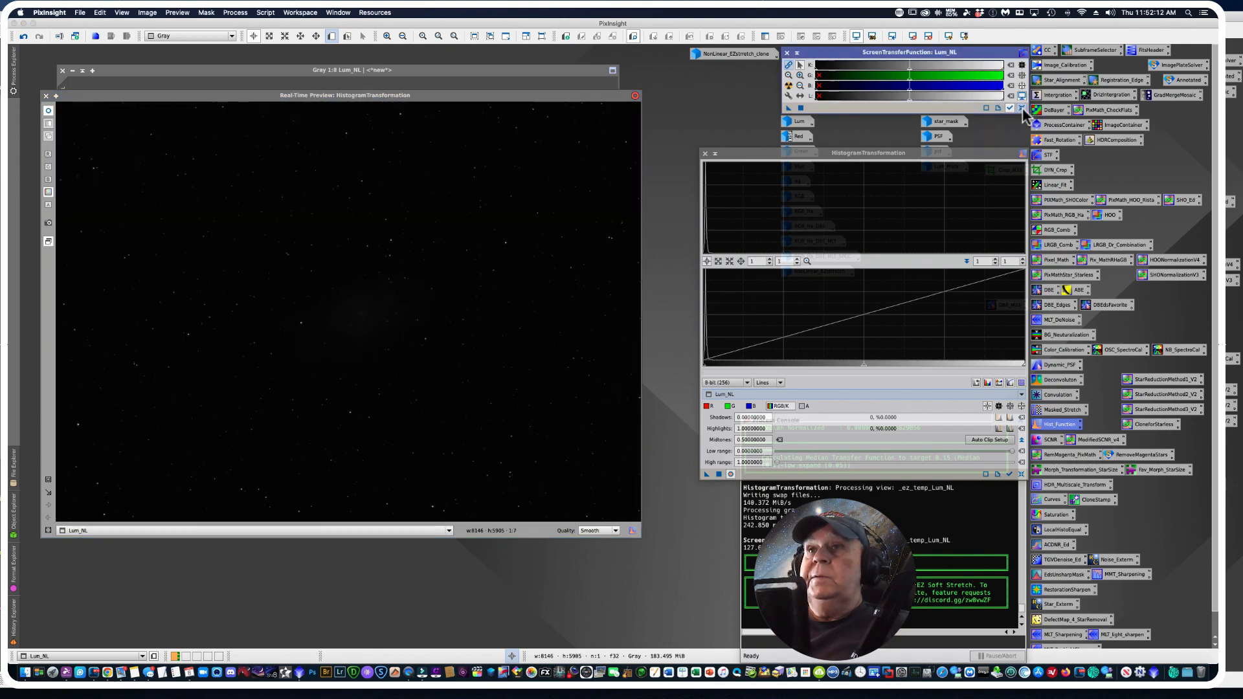
Step: Lower the HistogramTransformation midtones to about 0.060 and apply the stretch to Lum_NL
left_click_drag(752, 151, 704, 82)
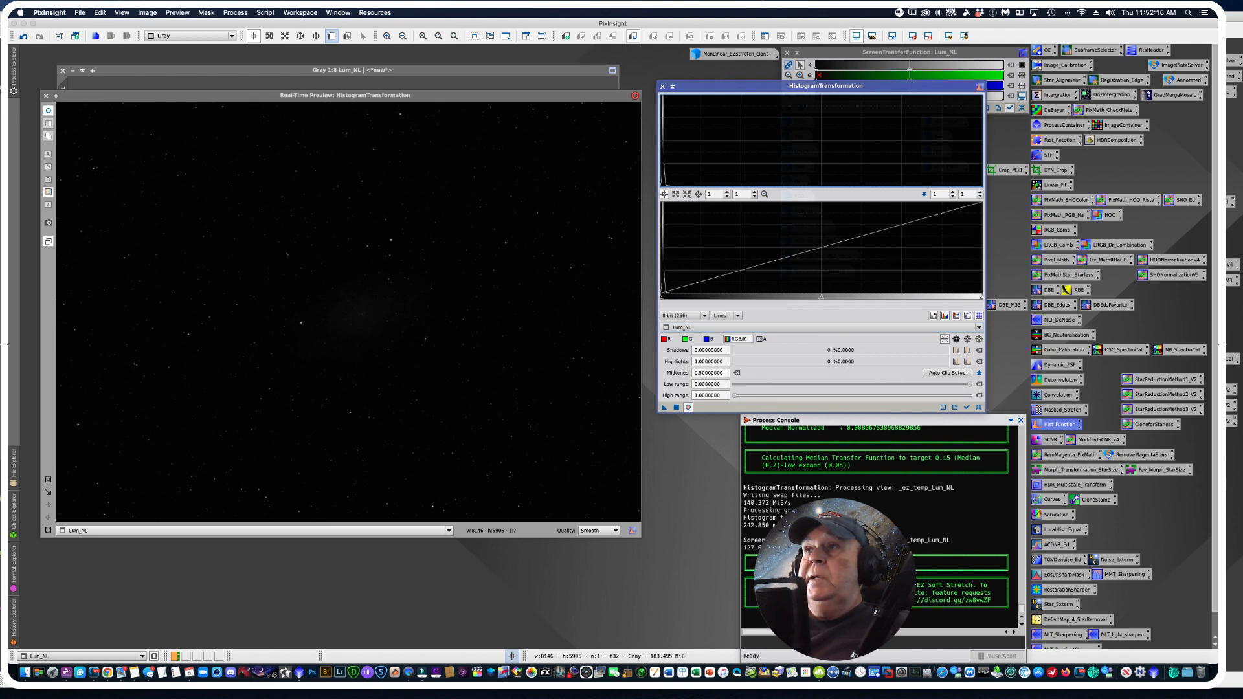
left_click_drag(821, 296, 679, 298)
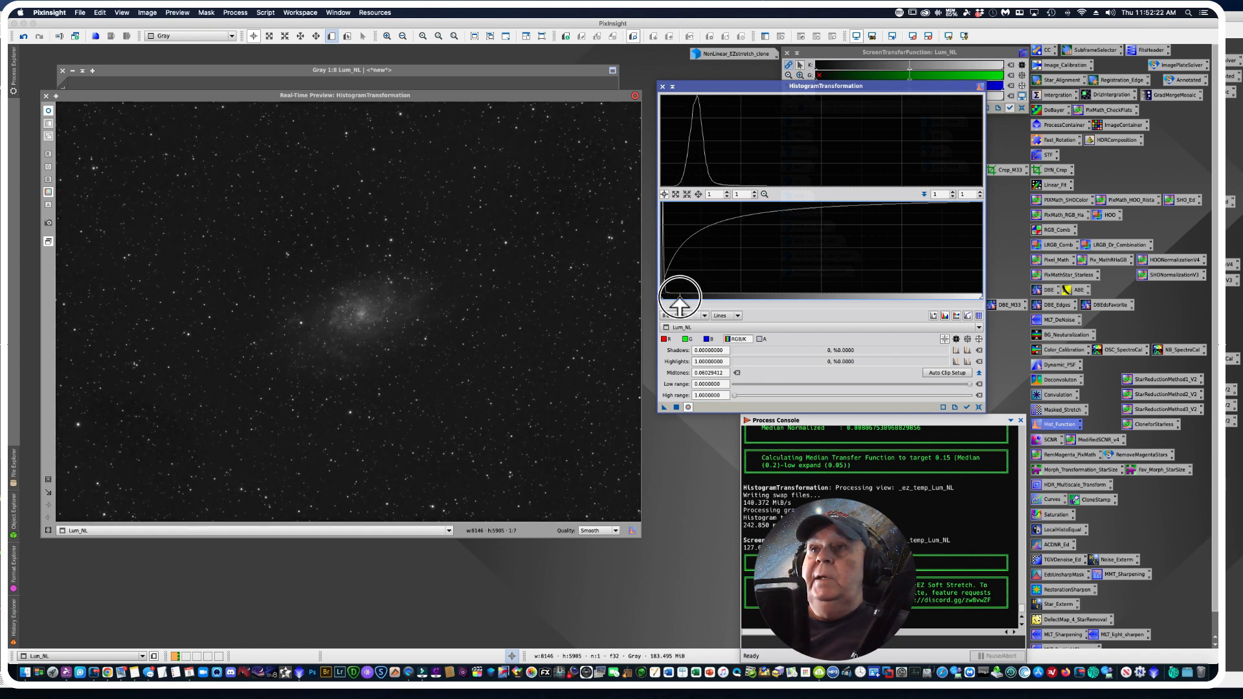
left_click(676, 406)
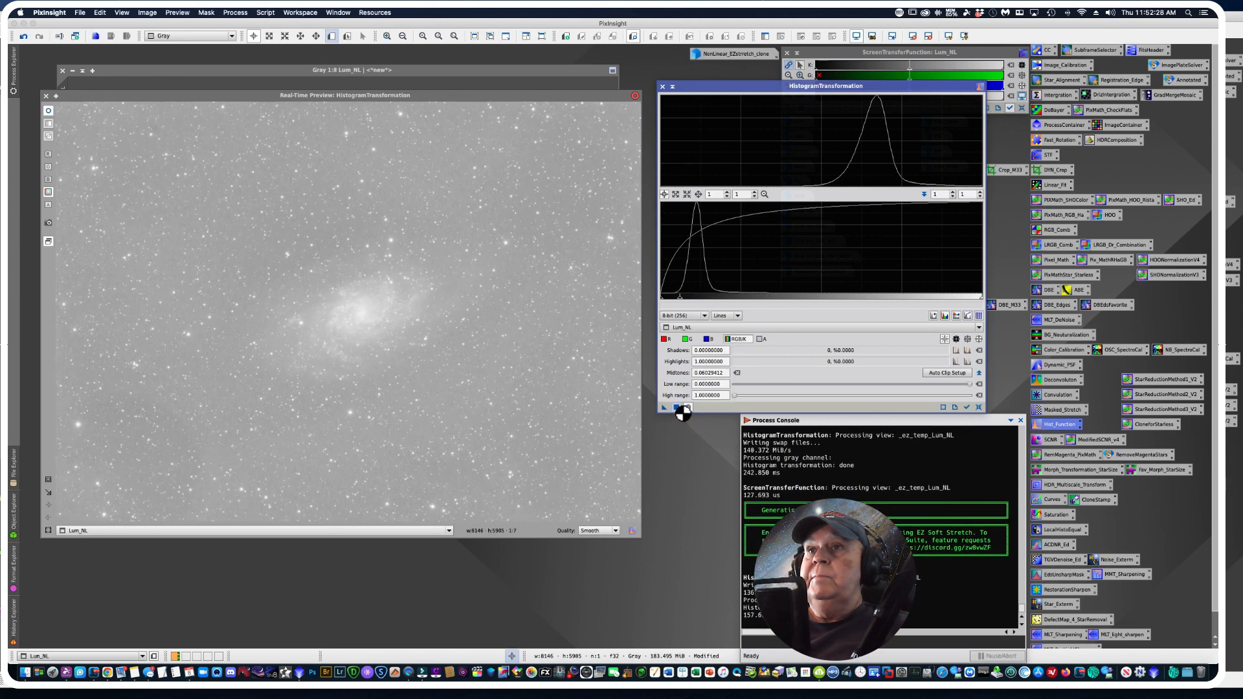
Step: Reset HistogramTransformation, set its shadows to about 0.031 and midtones to about 0.310, and apply the stretch to Lum_NL
left_click(978, 407)
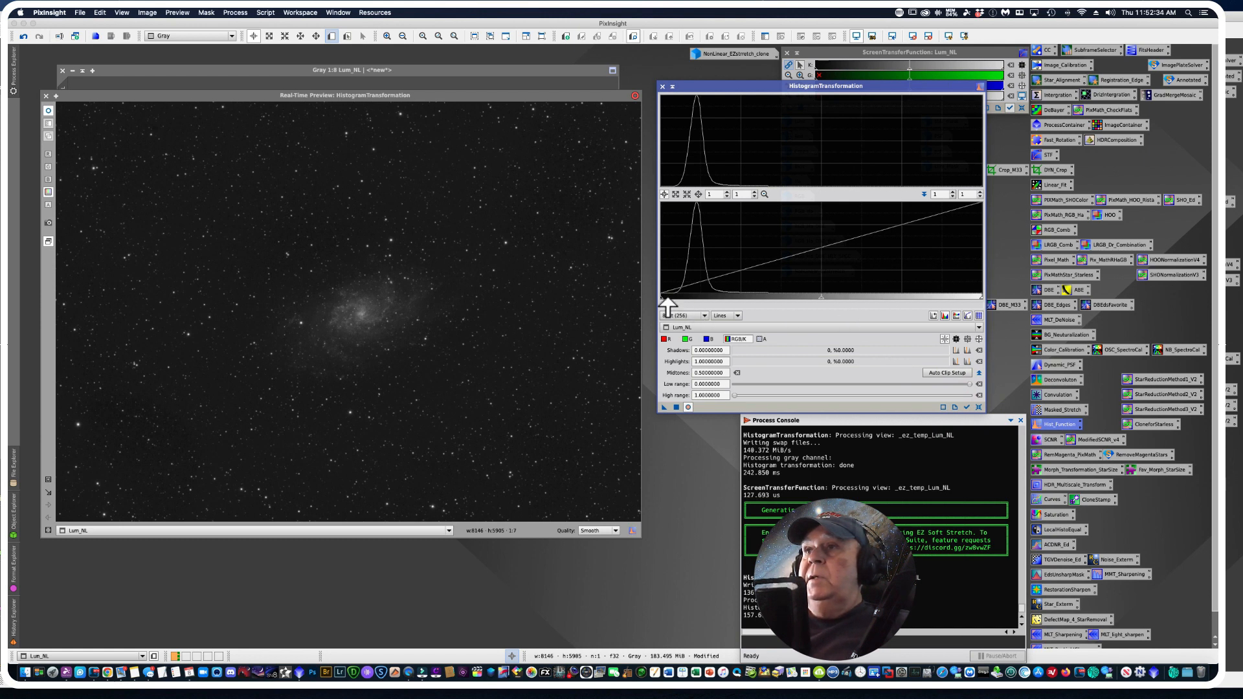
left_click_drag(662, 299, 670, 298)
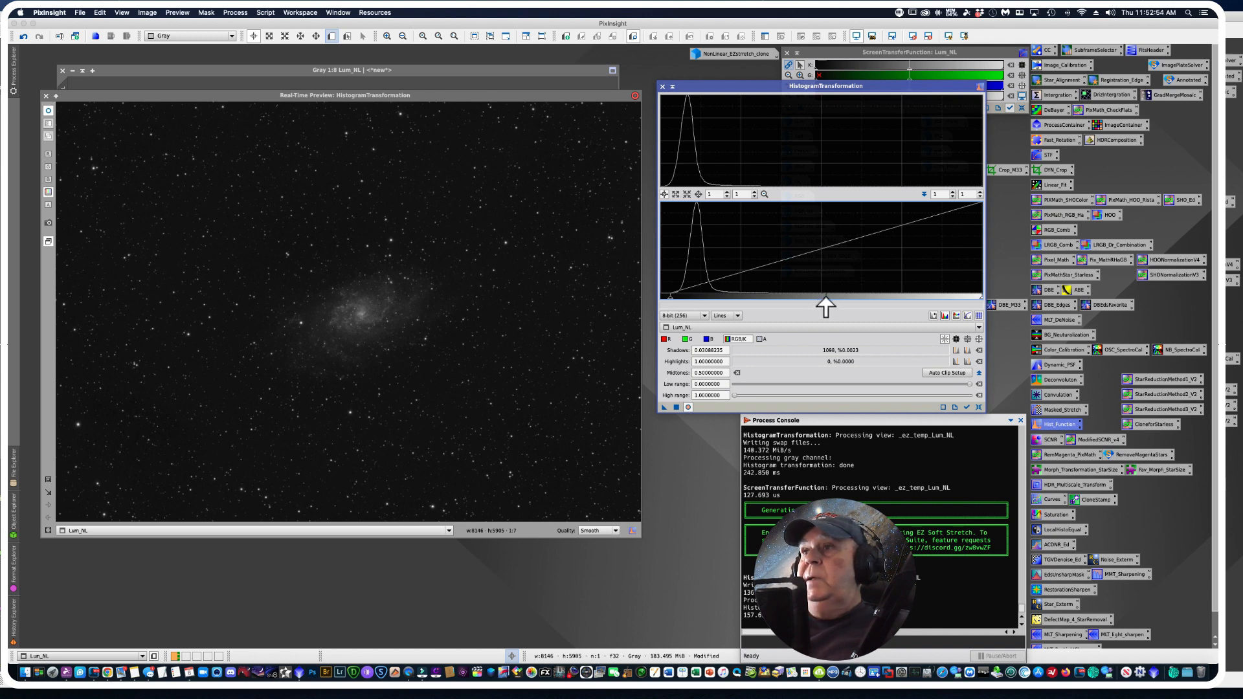
left_click_drag(826, 299, 767, 298)
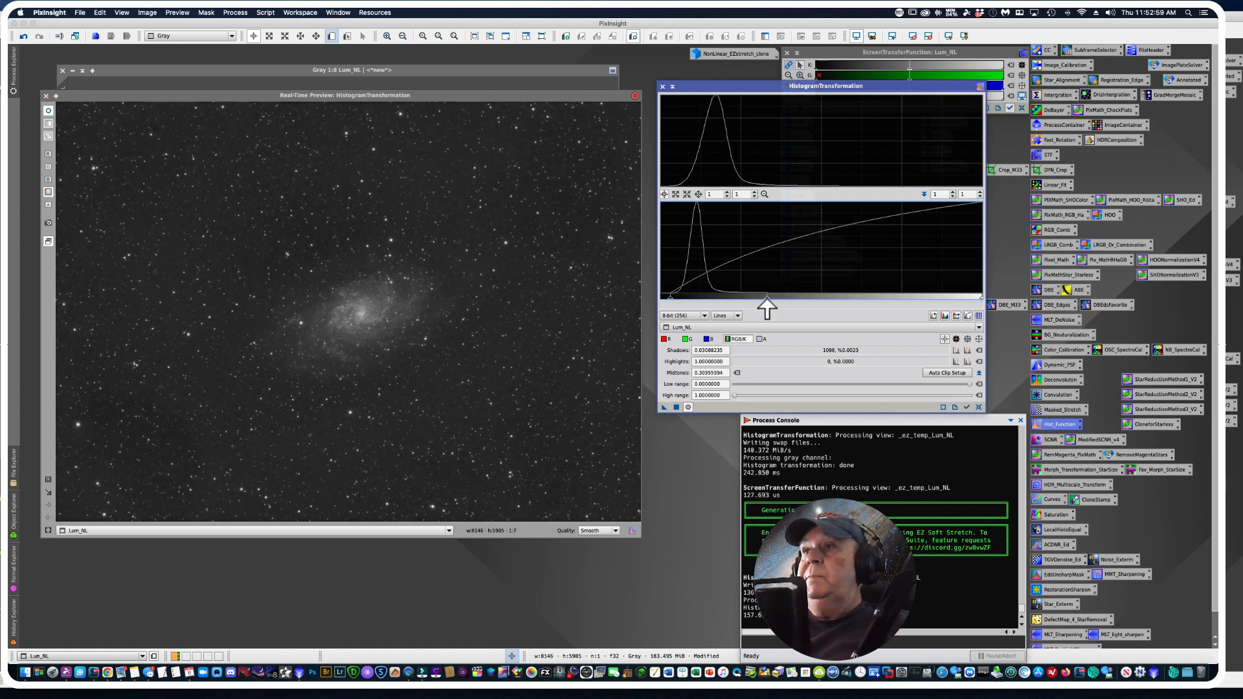
left_click(676, 407)
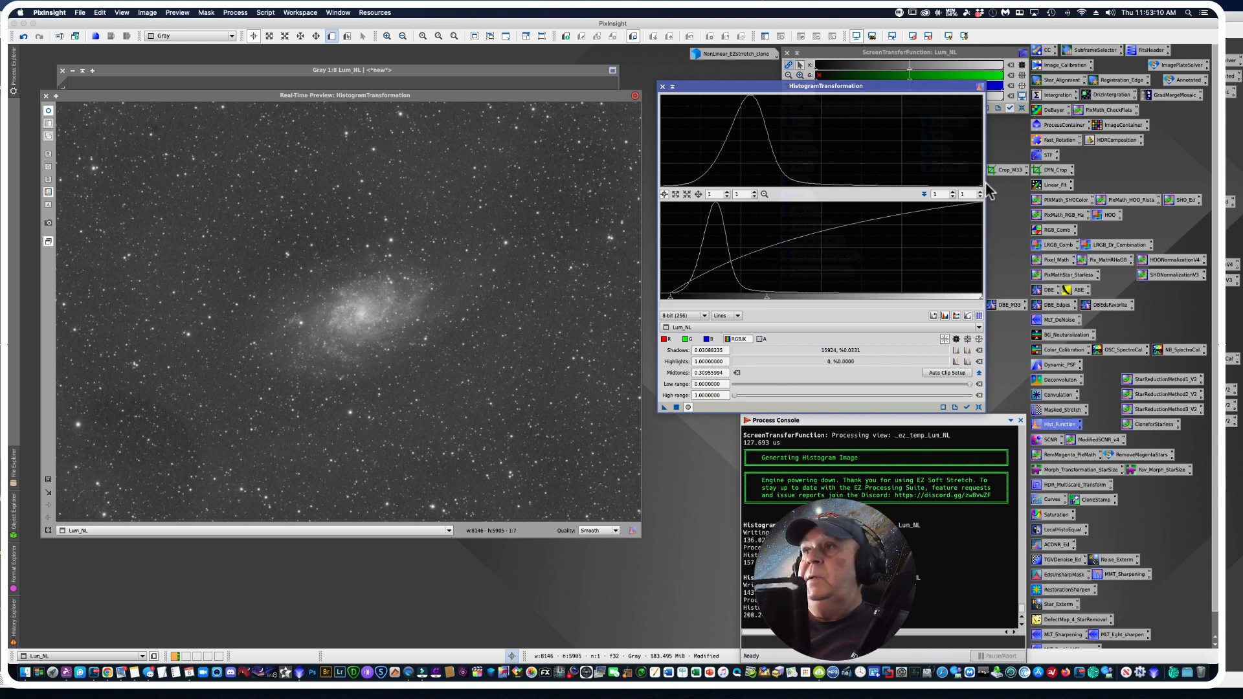
Step: Reset HistogramTransformation, raise the shadows to about 0.043, lower the midtones to about 0.289, and apply it to Lum_NL
left_click(978, 406)
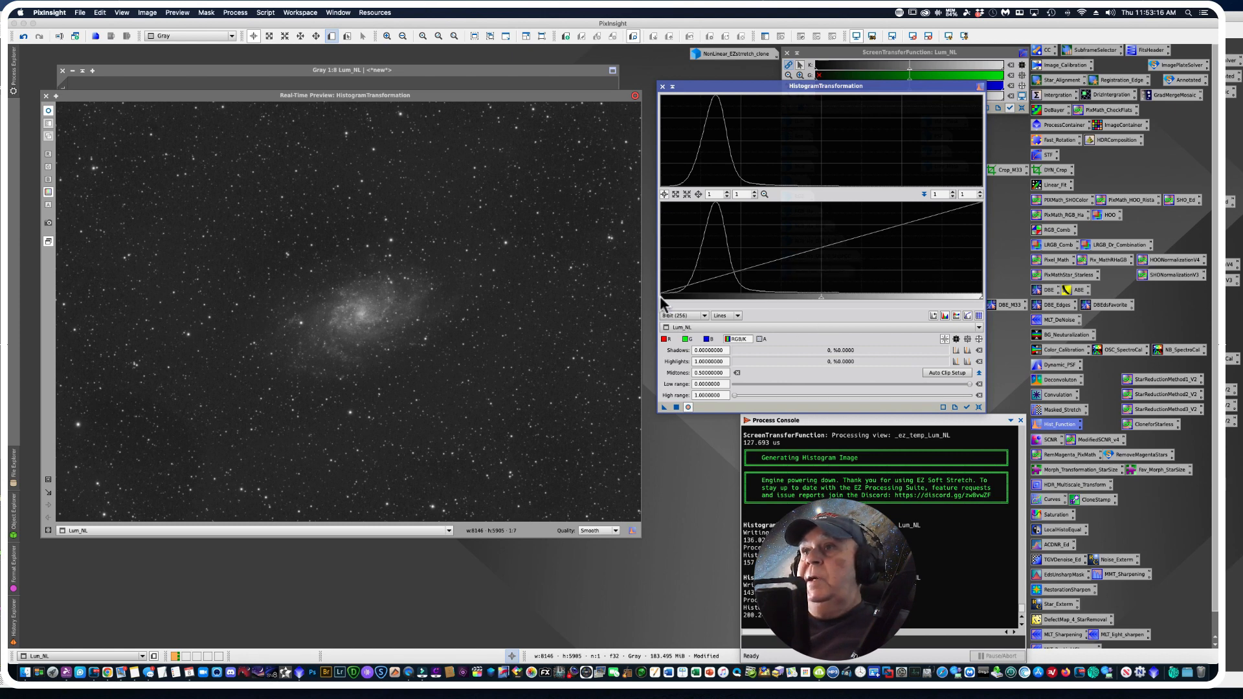
left_click_drag(661, 298, 674, 295)
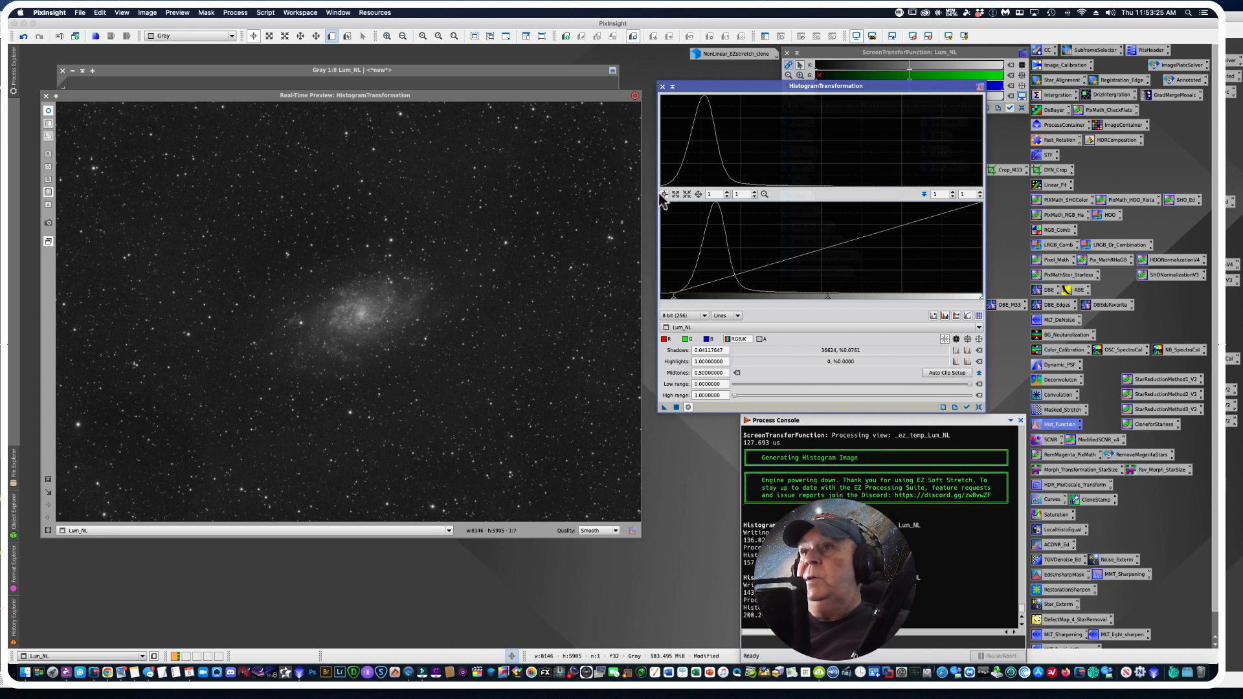
left_click(673, 297)
left_click_drag(674, 298, 675, 297)
left_click_drag(828, 298, 776, 299)
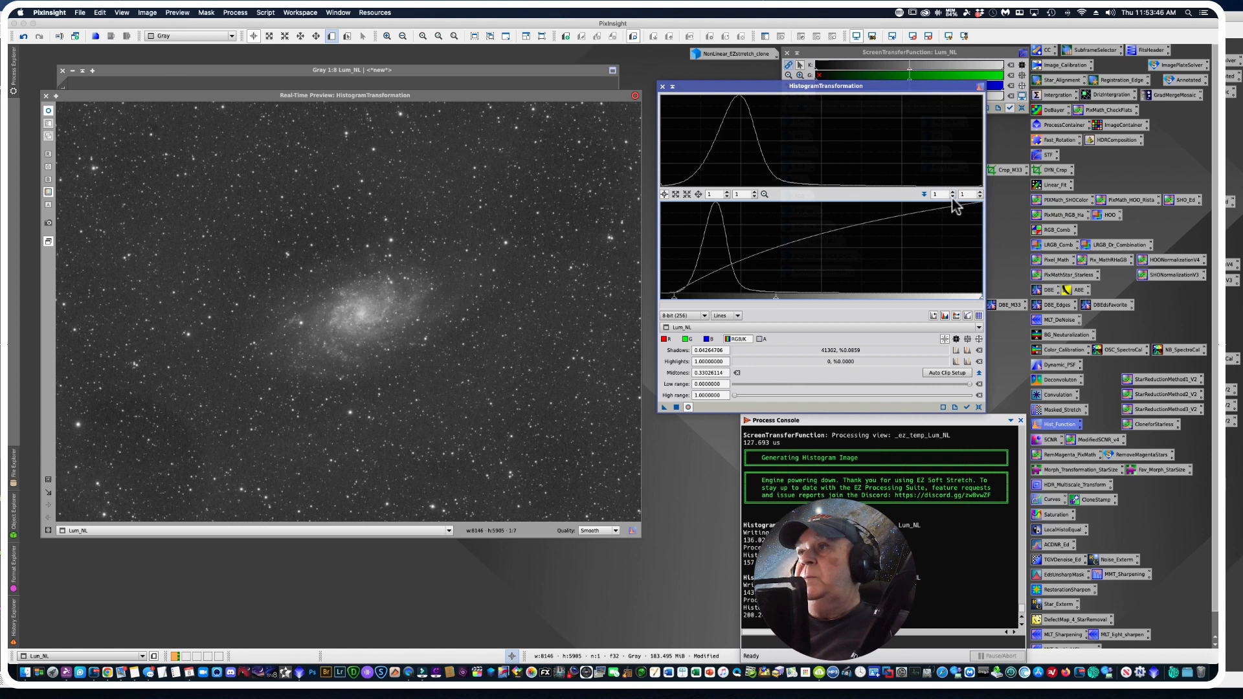
left_click_drag(776, 298, 762, 299)
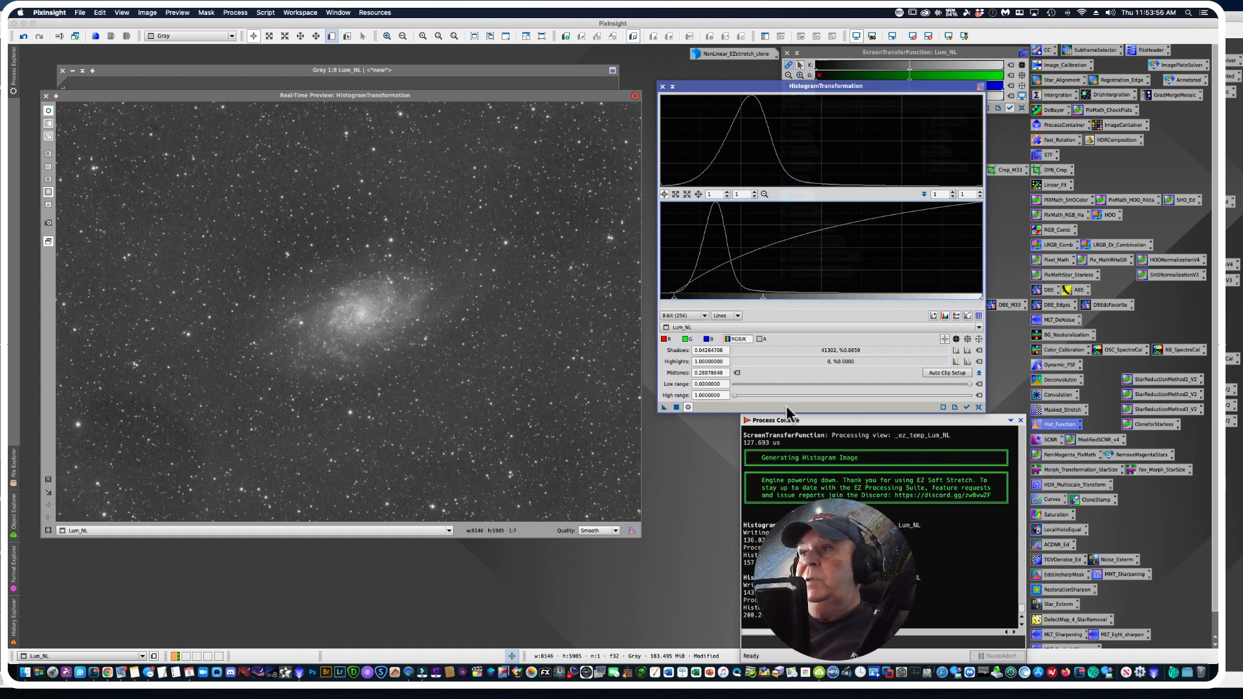
left_click(675, 408)
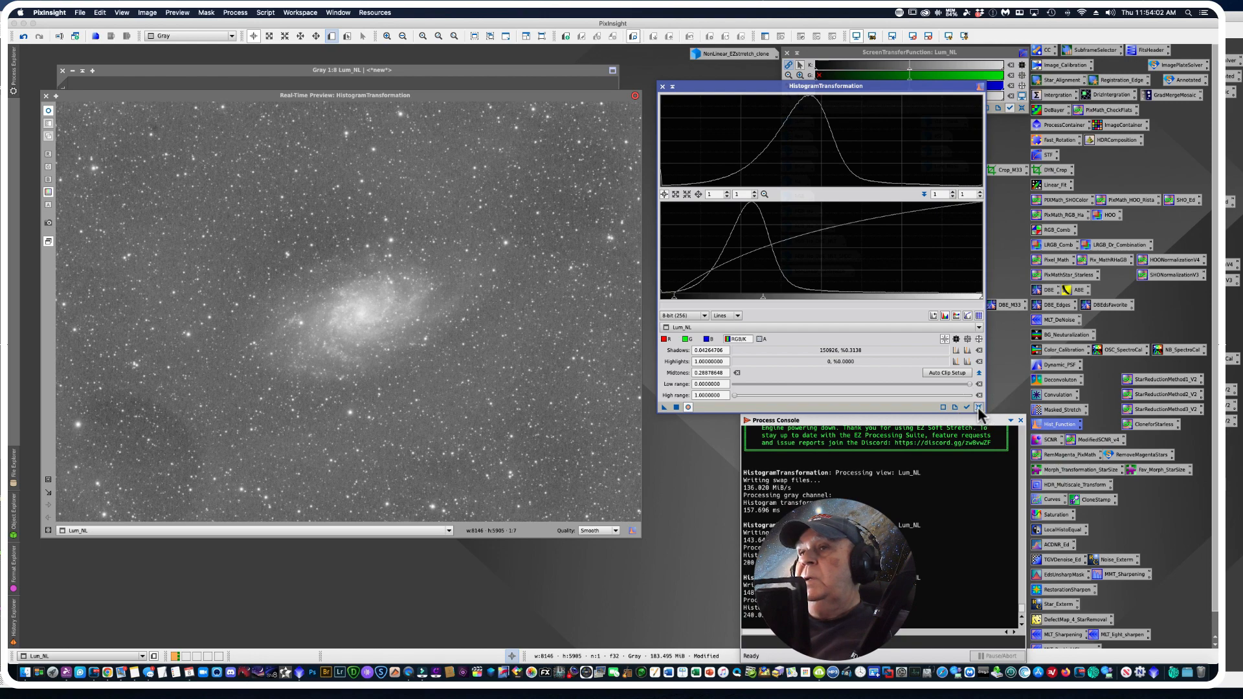
Step: Reset HistogramTransformation, apply it twice to Lum_NL with midtones of about 0.501, and close the process and its preview
left_click(978, 407)
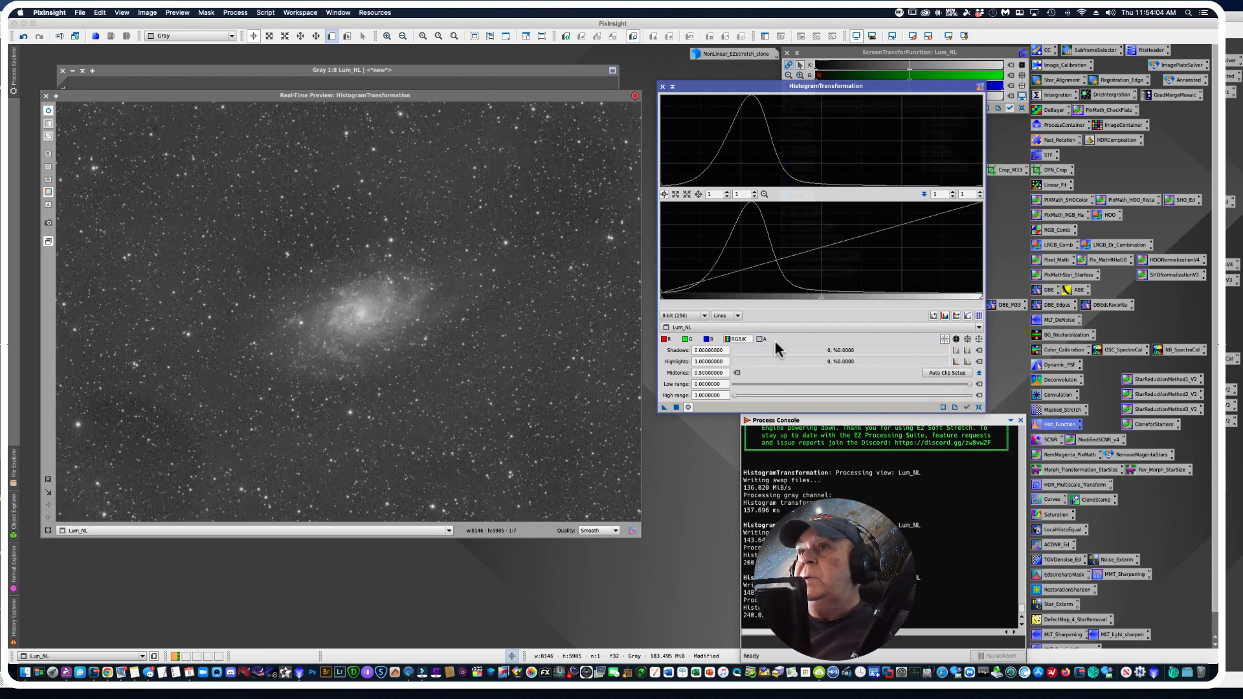
mouse_move(819, 299)
left_mouse_down()
mouse_move(860, 295)
mouse_move(821, 299)
left_mouse_up()
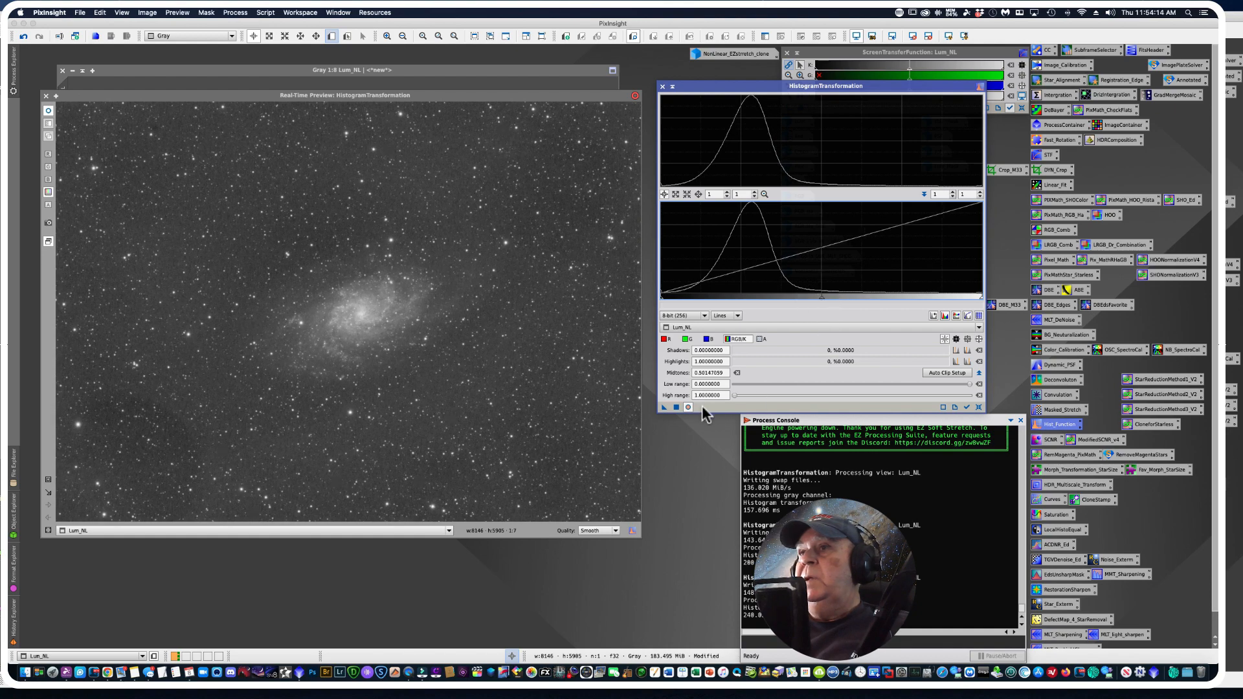
left_click(674, 406)
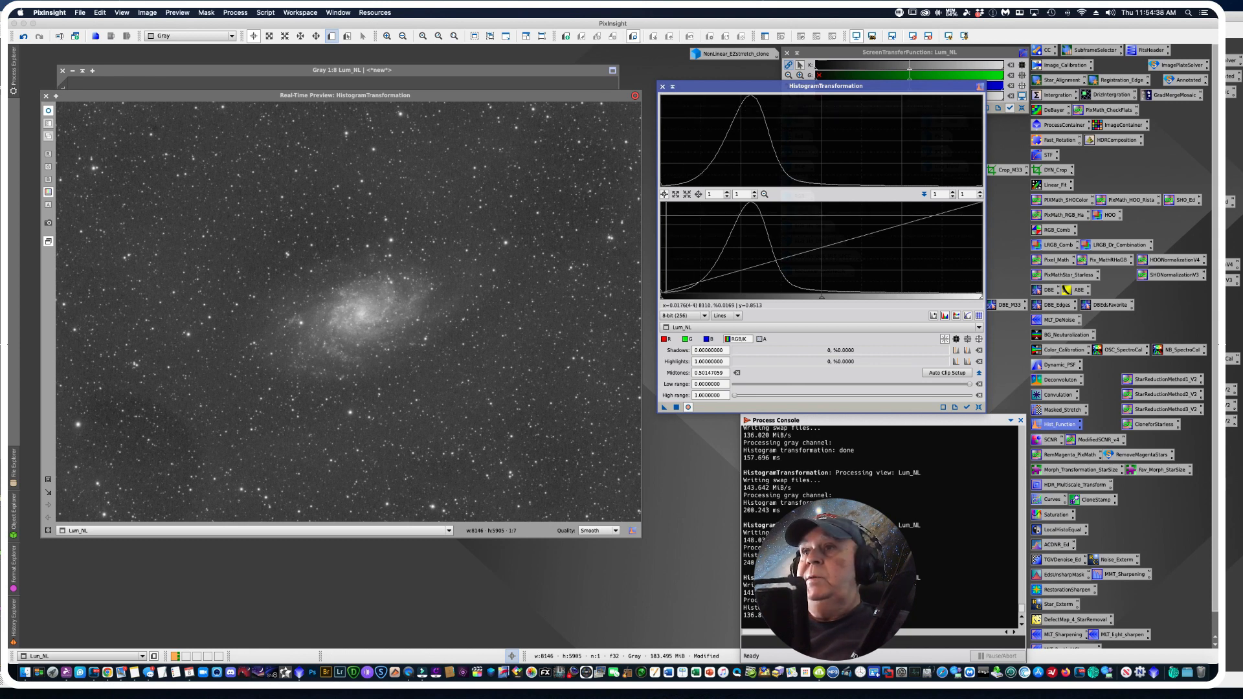
left_click(676, 408)
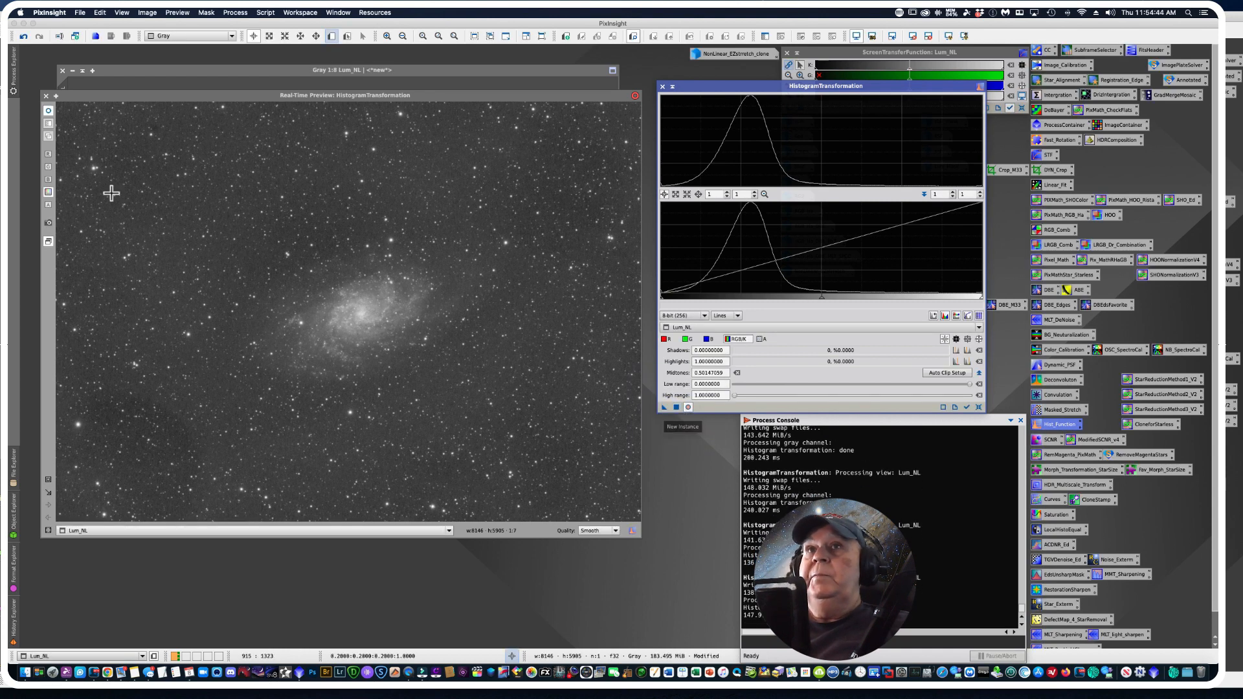
left_click(46, 96)
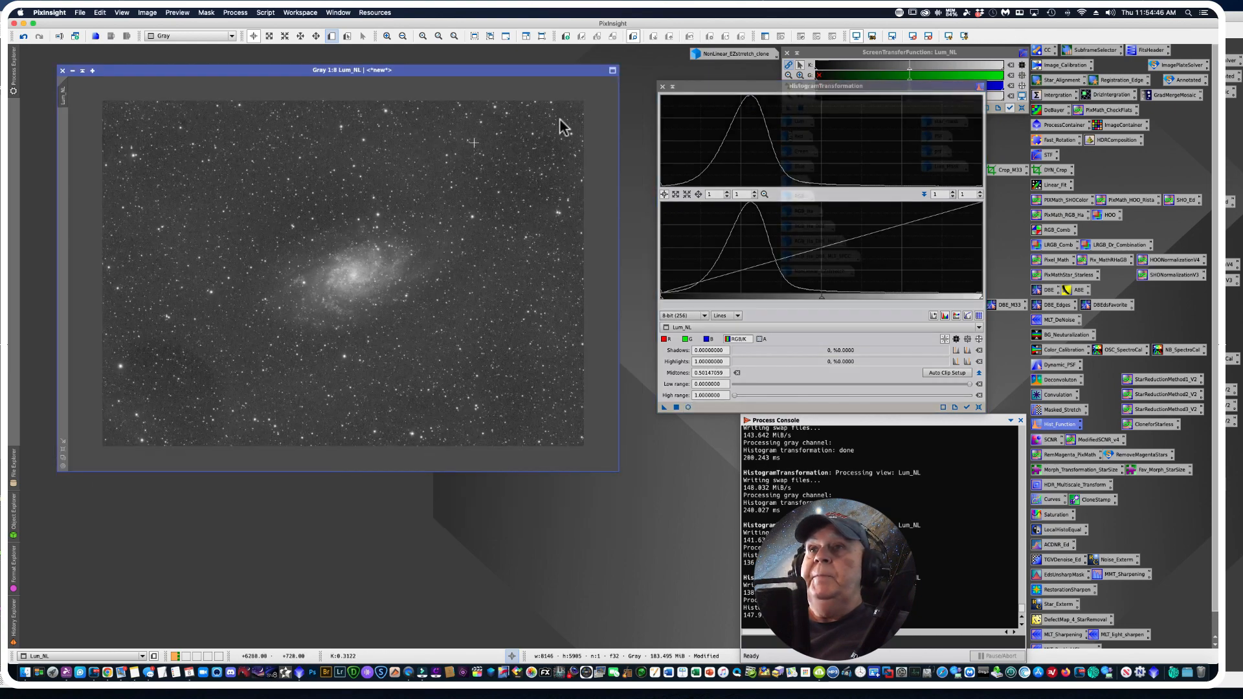
left_click(663, 86)
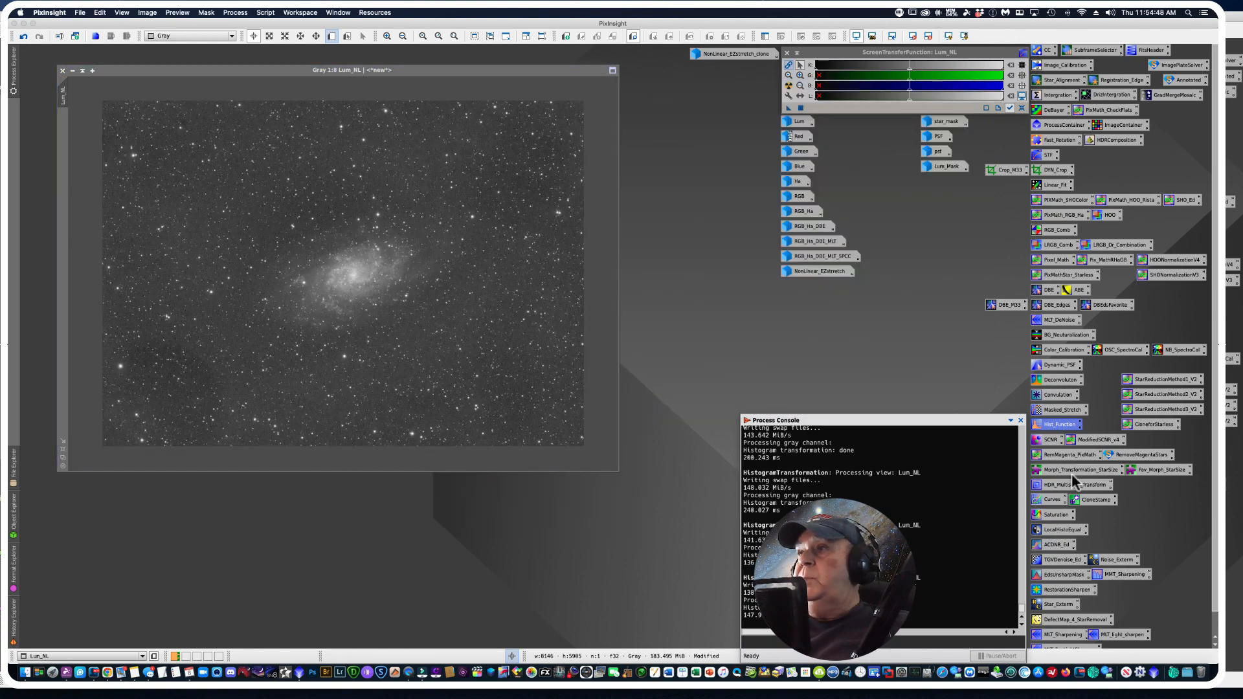
Step: Open CurvesTransformation beside the image and start its real-time preview on Lum_NL
double_click(1052, 500)
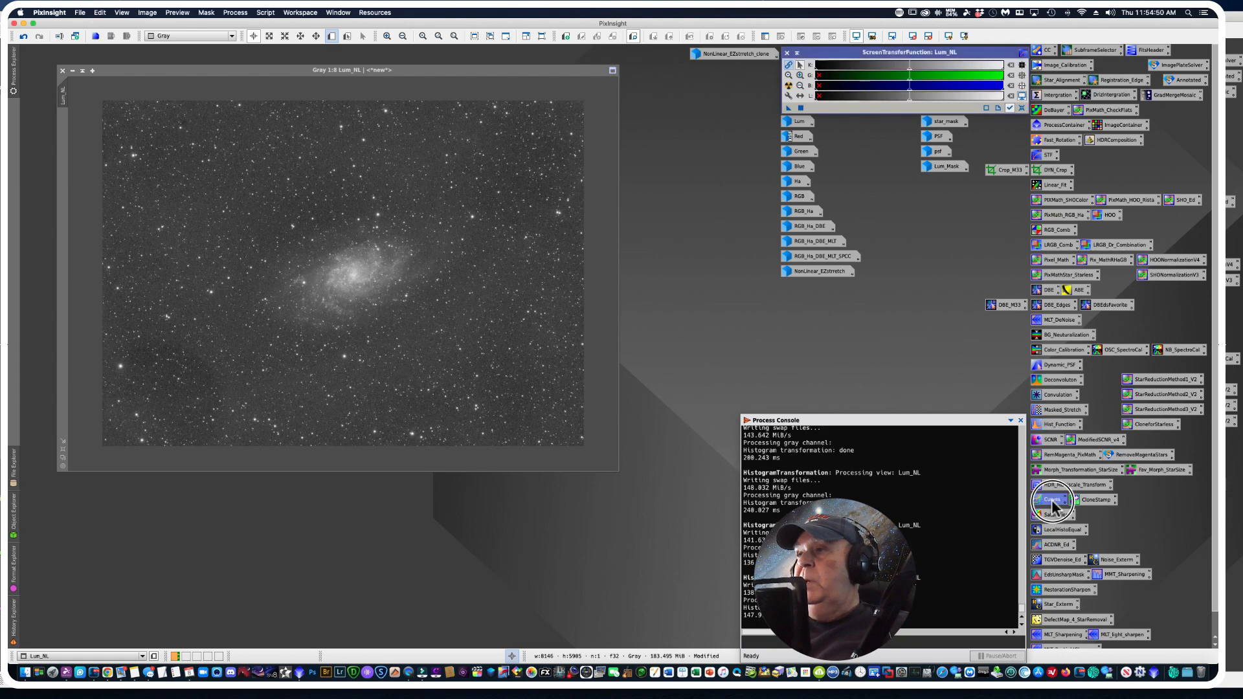
left_click_drag(685, 139, 678, 136)
left_click(239, 15)
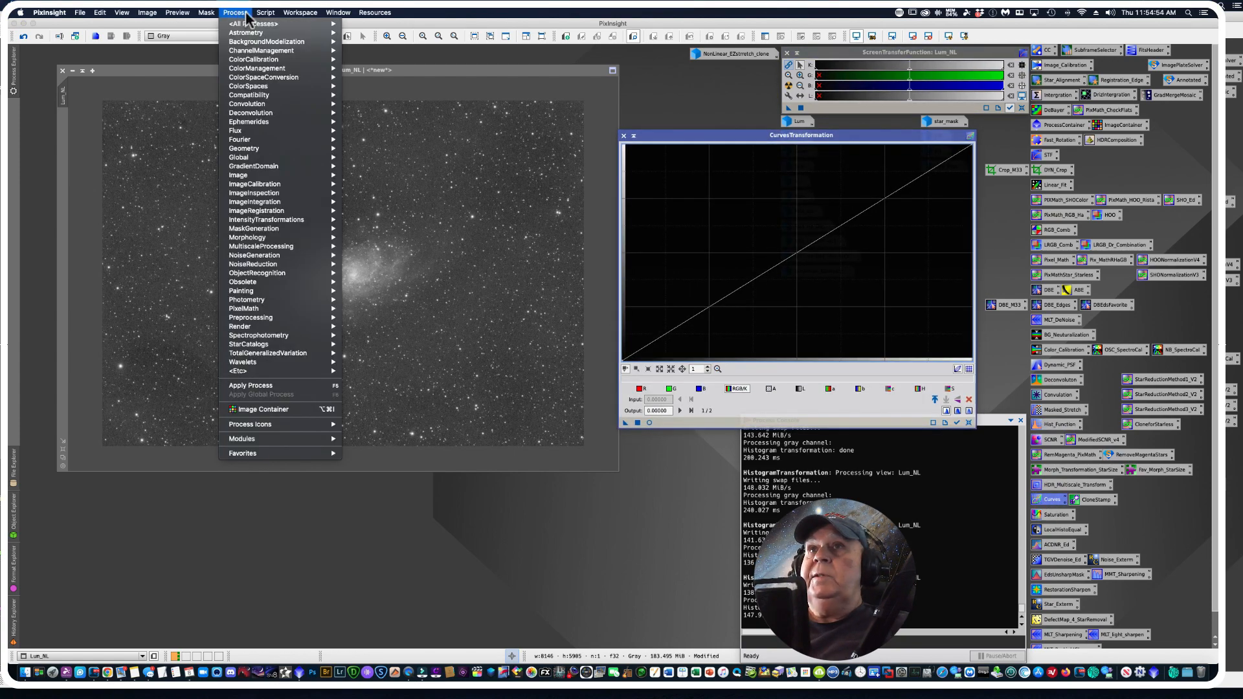
mouse_move(251, 25)
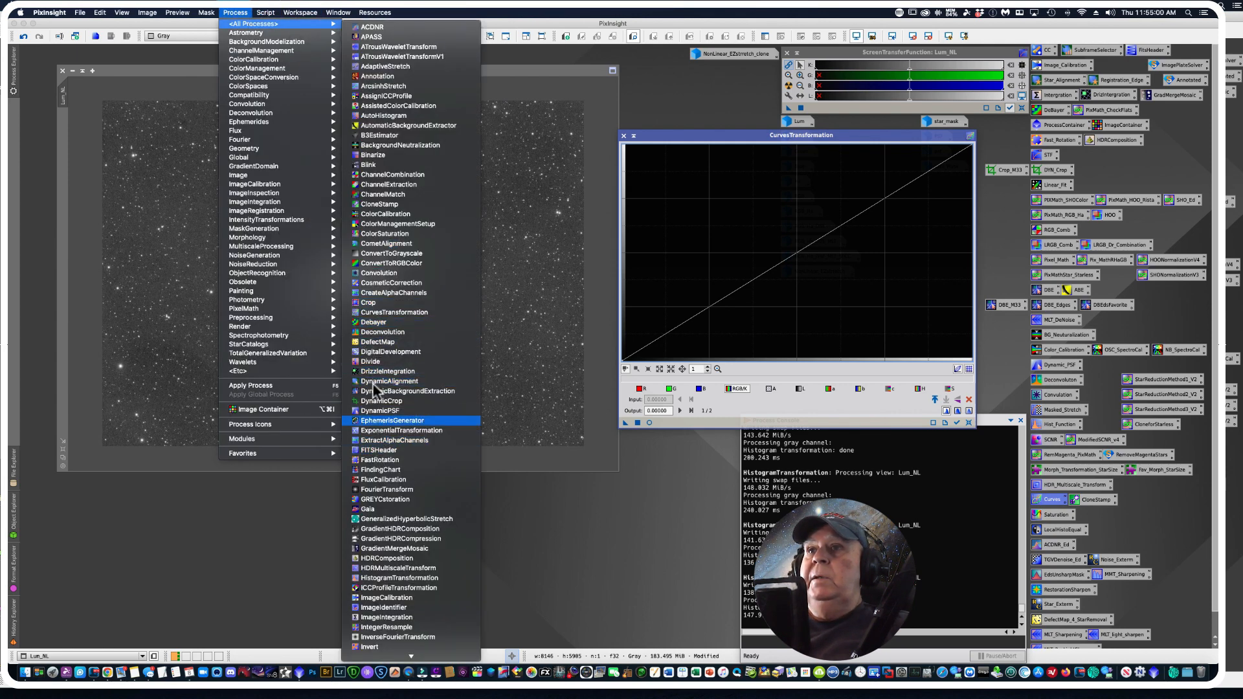
left_click(372, 311)
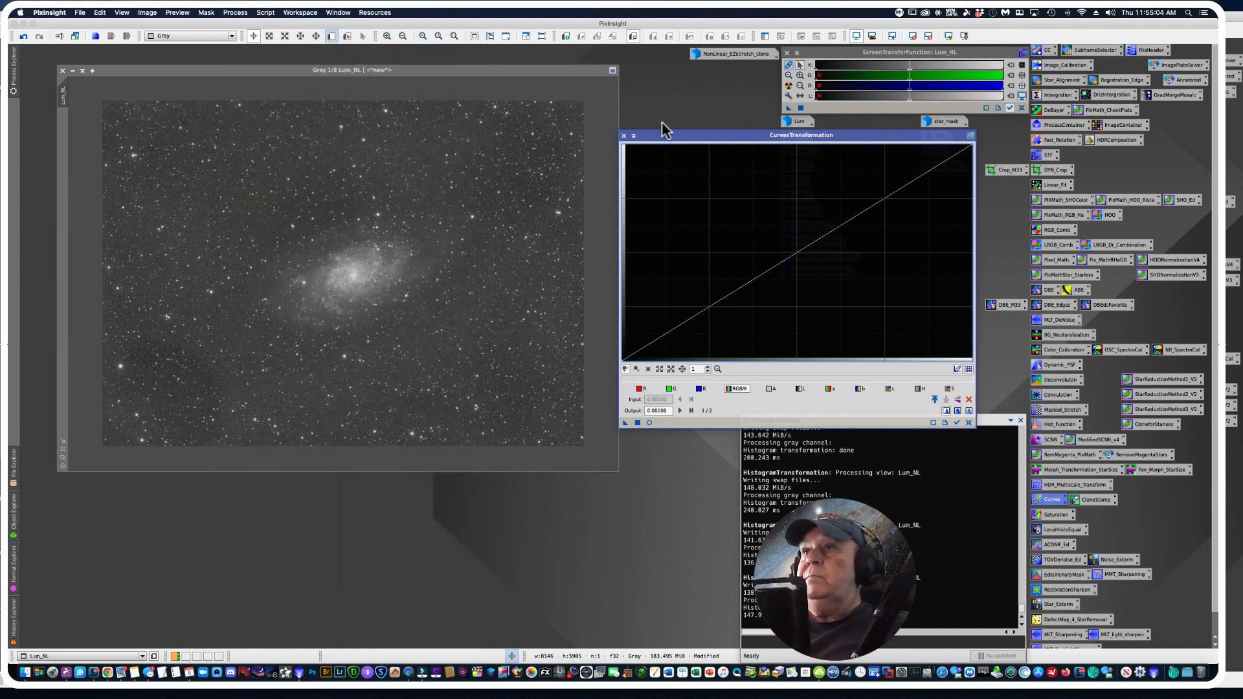
left_click_drag(670, 139, 681, 97)
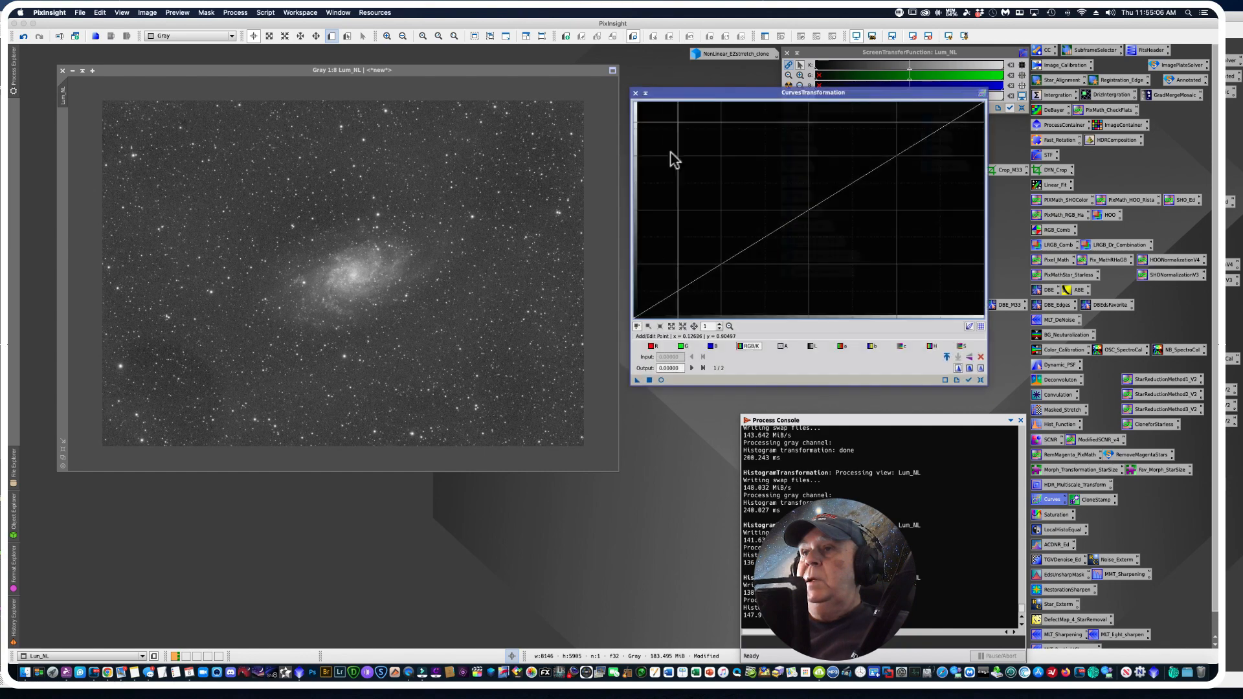
left_click(661, 380)
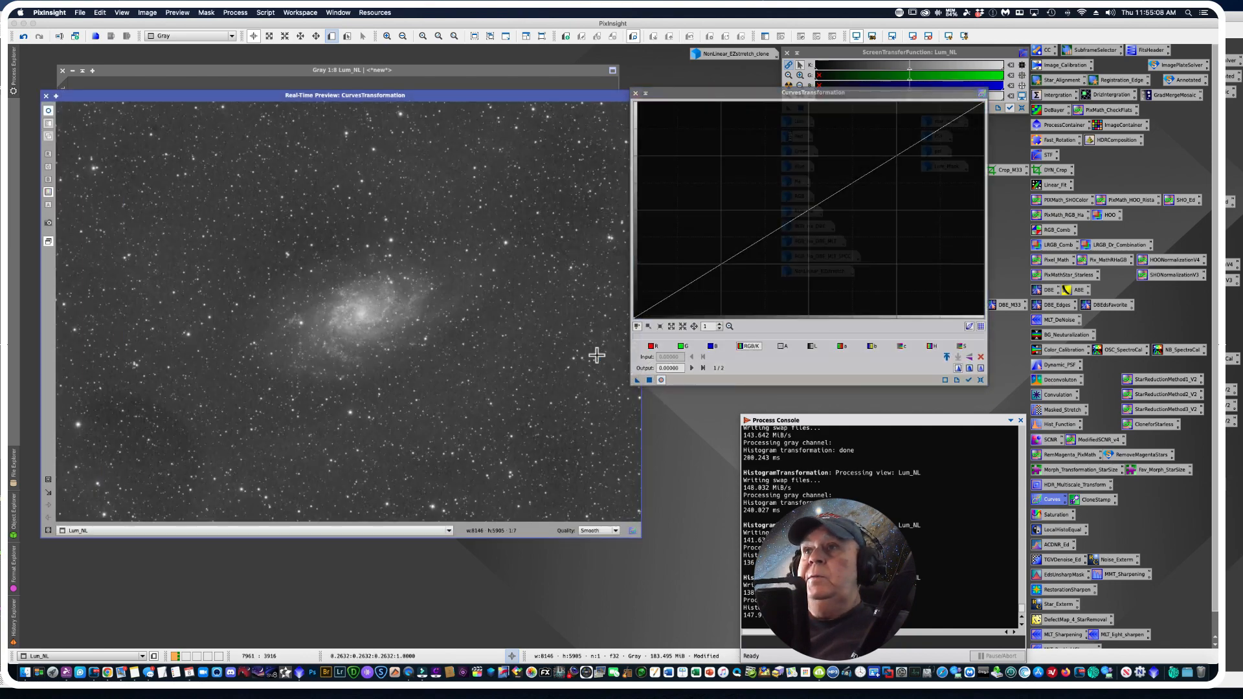
left_click(287, 82)
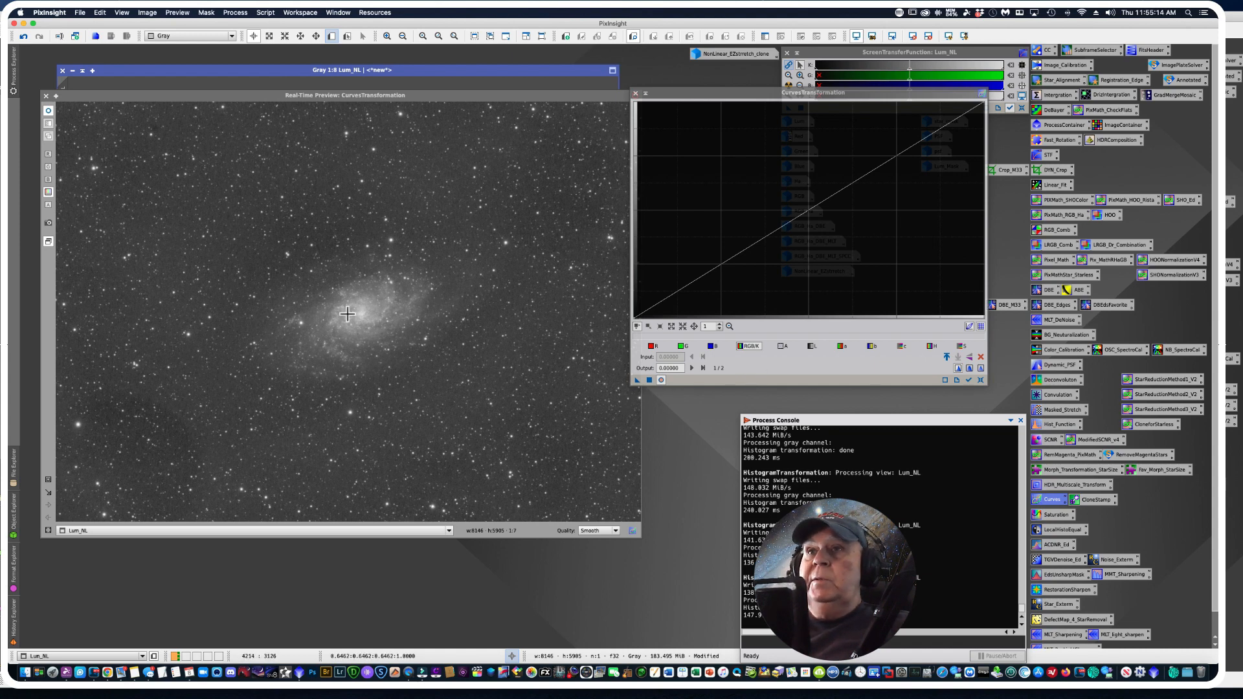
Step: Sample the galaxy in the preview and anchor the RGB/K curve on its diagonal at inputs of about 0.79 and 0.52
left_click(362, 313)
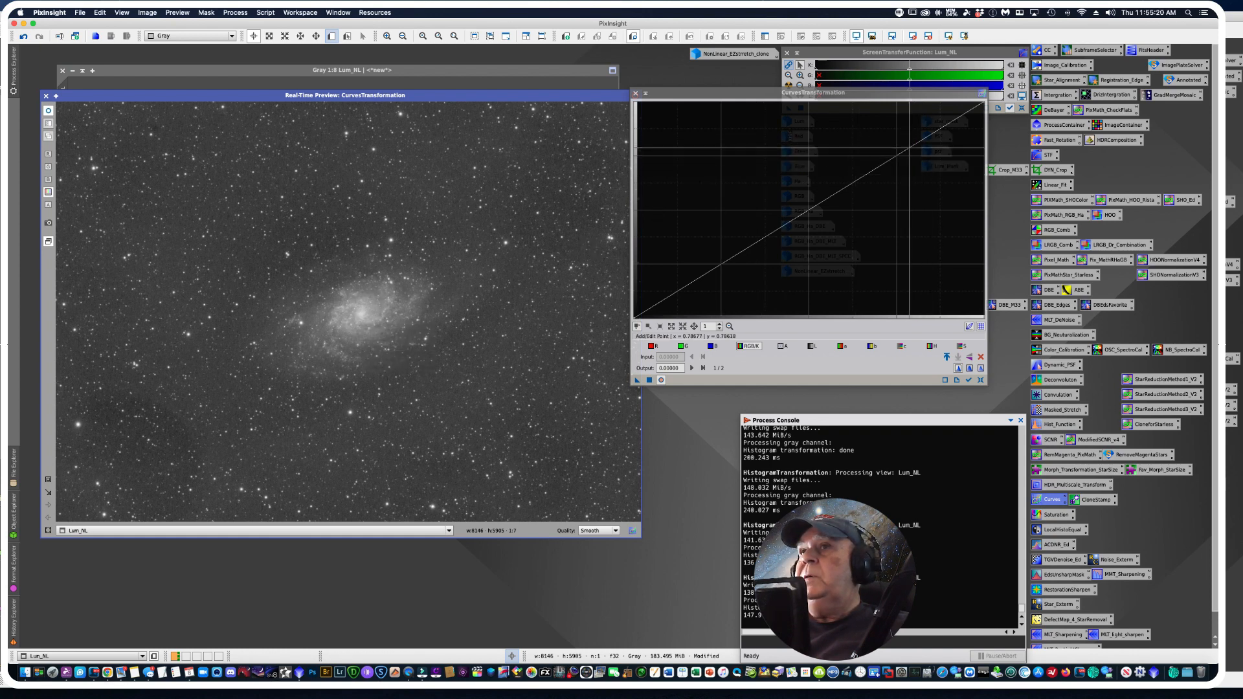
left_click(910, 148)
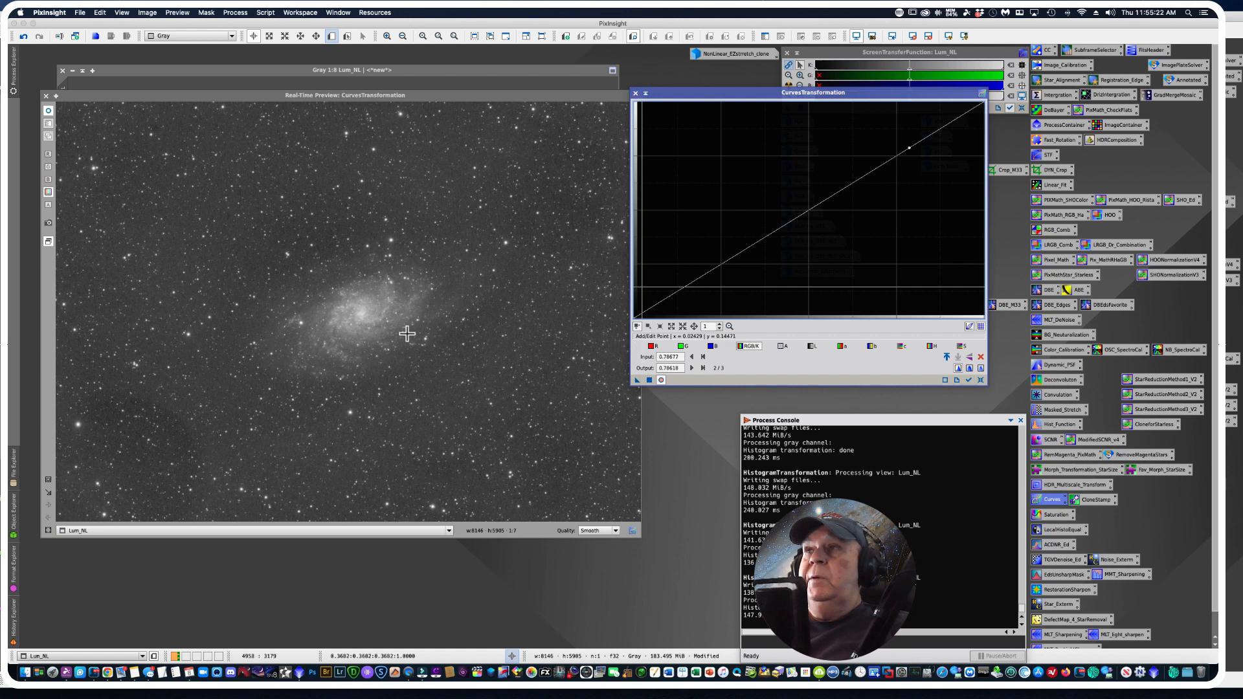
left_click(387, 295)
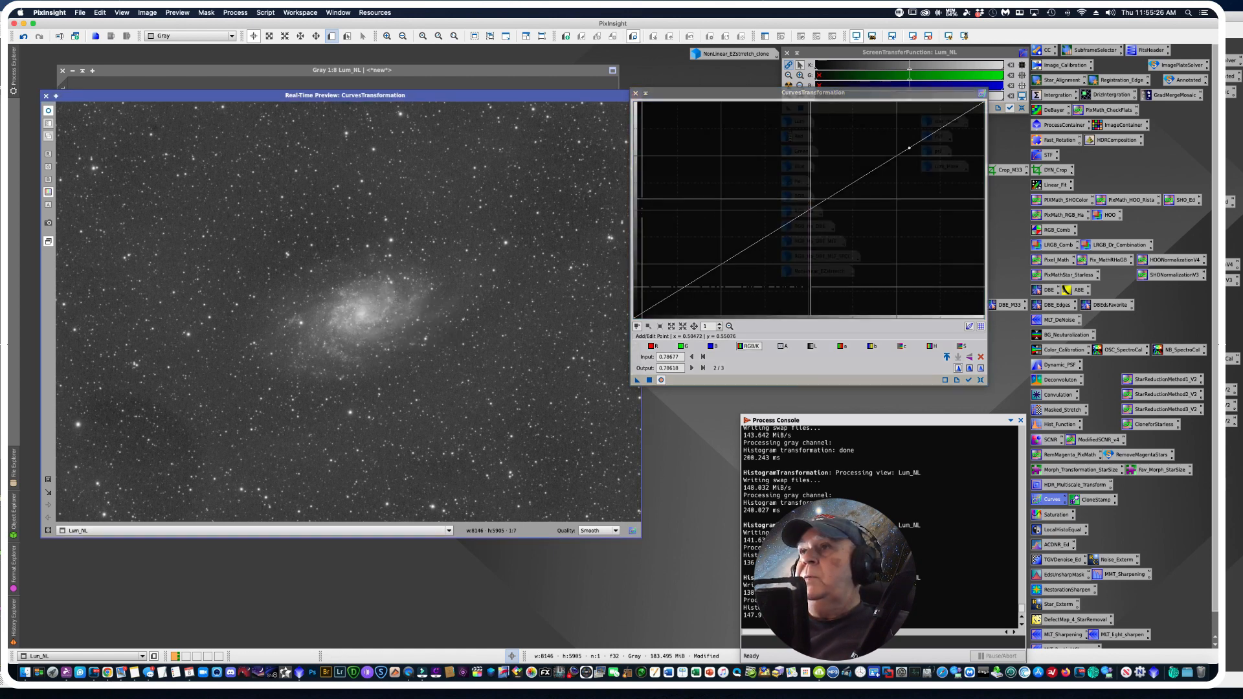
left_click(816, 207)
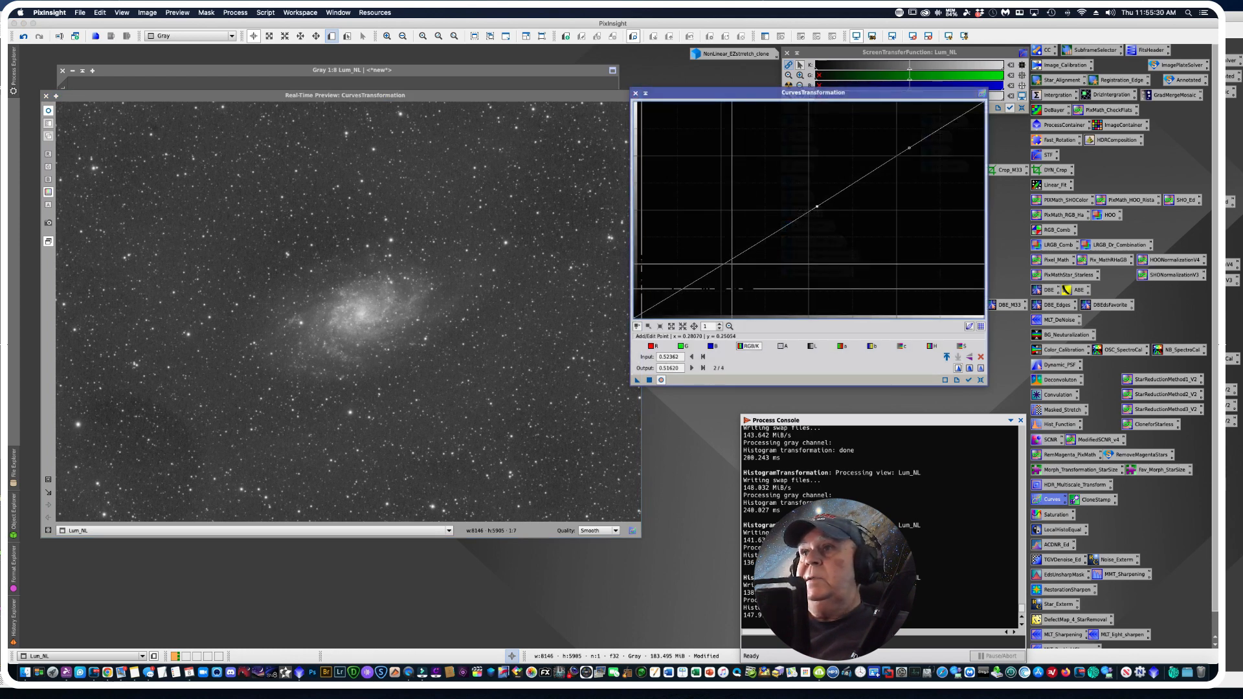
Step: Darken the shadows with a curve point at input about 0.143 and output about 0.080, apply it to Lum_NL, and close the preview
left_click(680, 296)
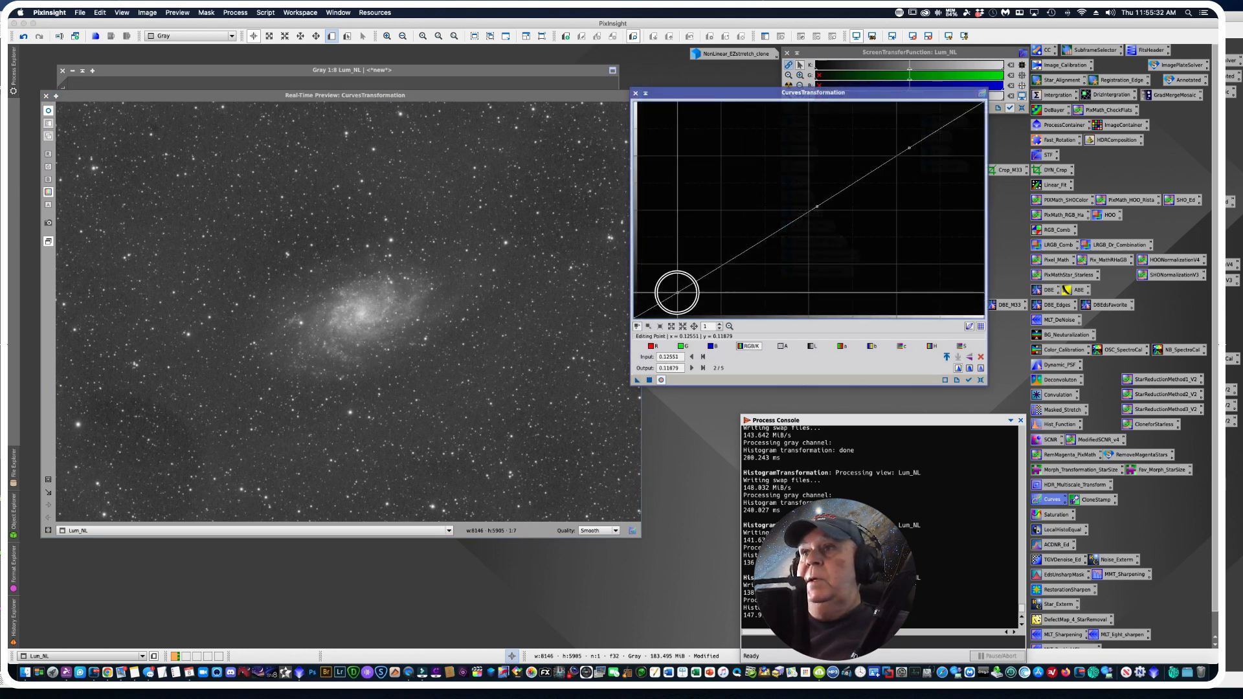
mouse_move(680, 296)
left_mouse_down()
mouse_move(691, 312)
mouse_move(683, 301)
left_mouse_up()
left_click(649, 380)
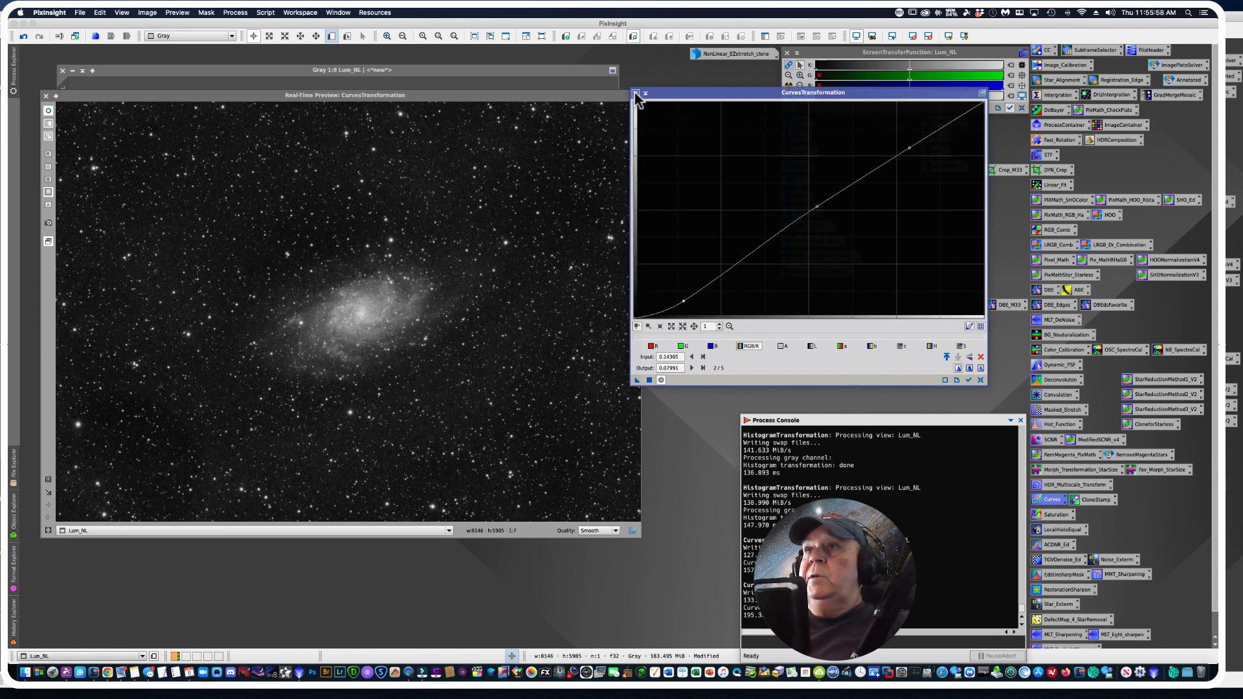
left_click(45, 95)
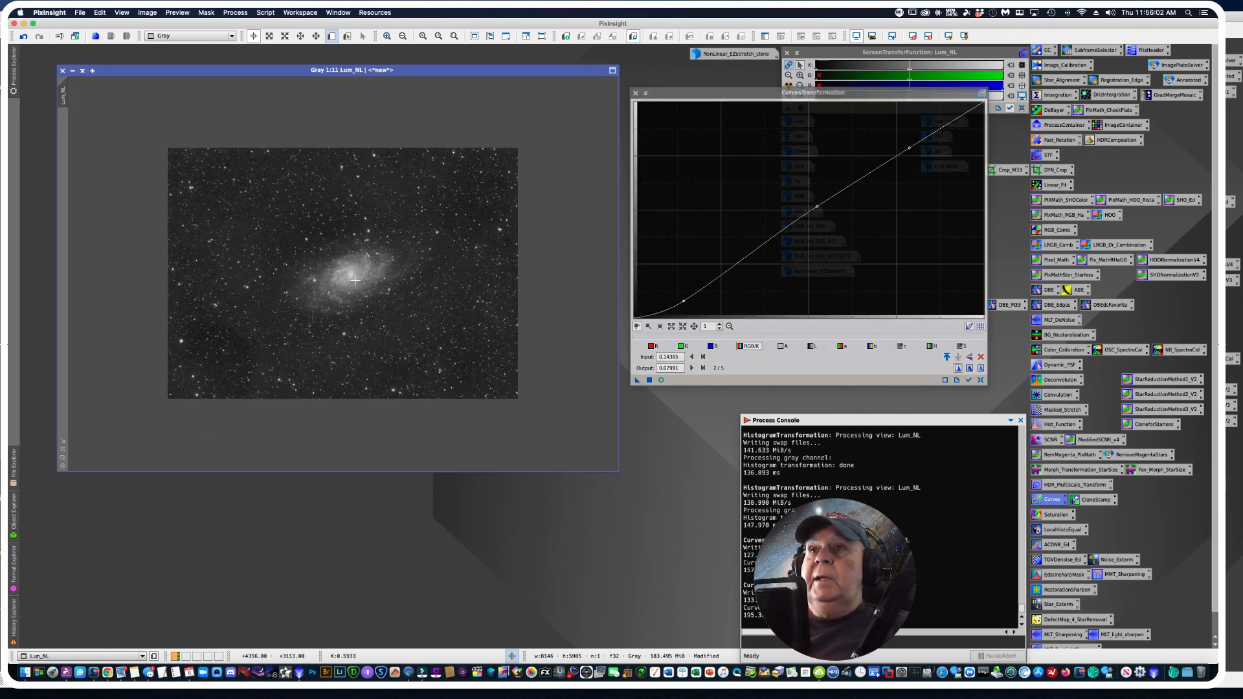
Step: Inspect the galaxy's detail in Lum_NL up close and at full extent, and close CurvesTransformation
scroll(358, 298, "up", 1)
scroll(360, 313, "up", 1)
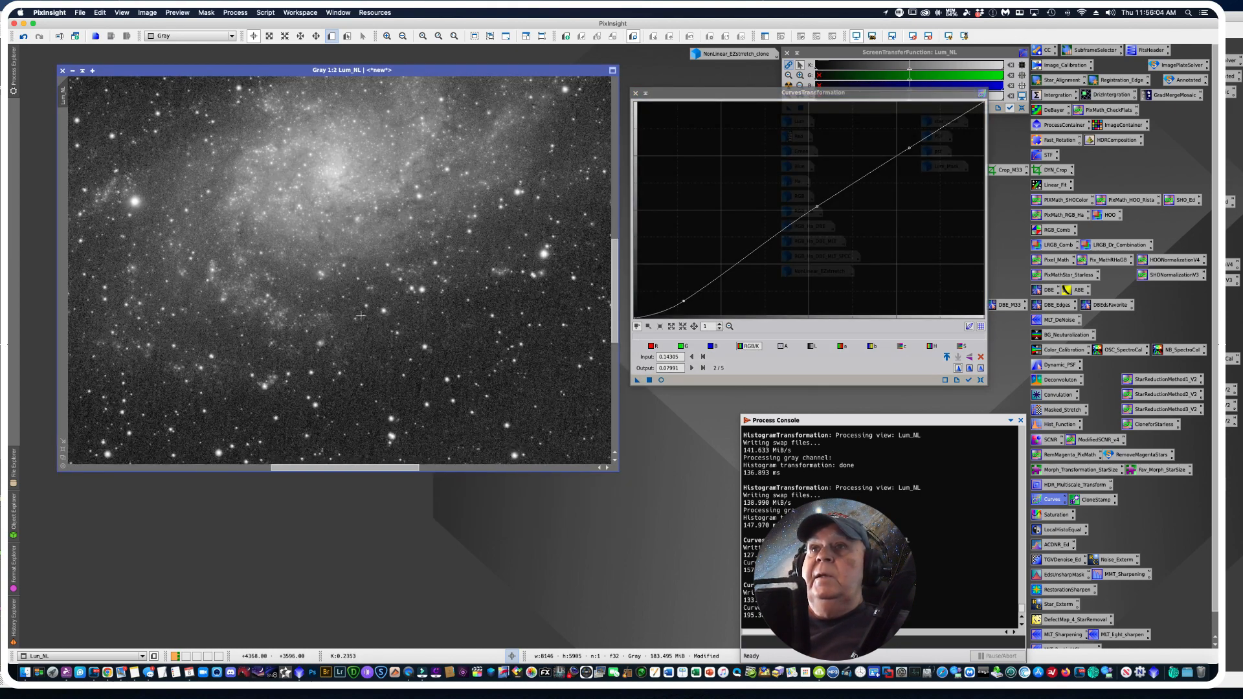
scroll(361, 315, "down", 3)
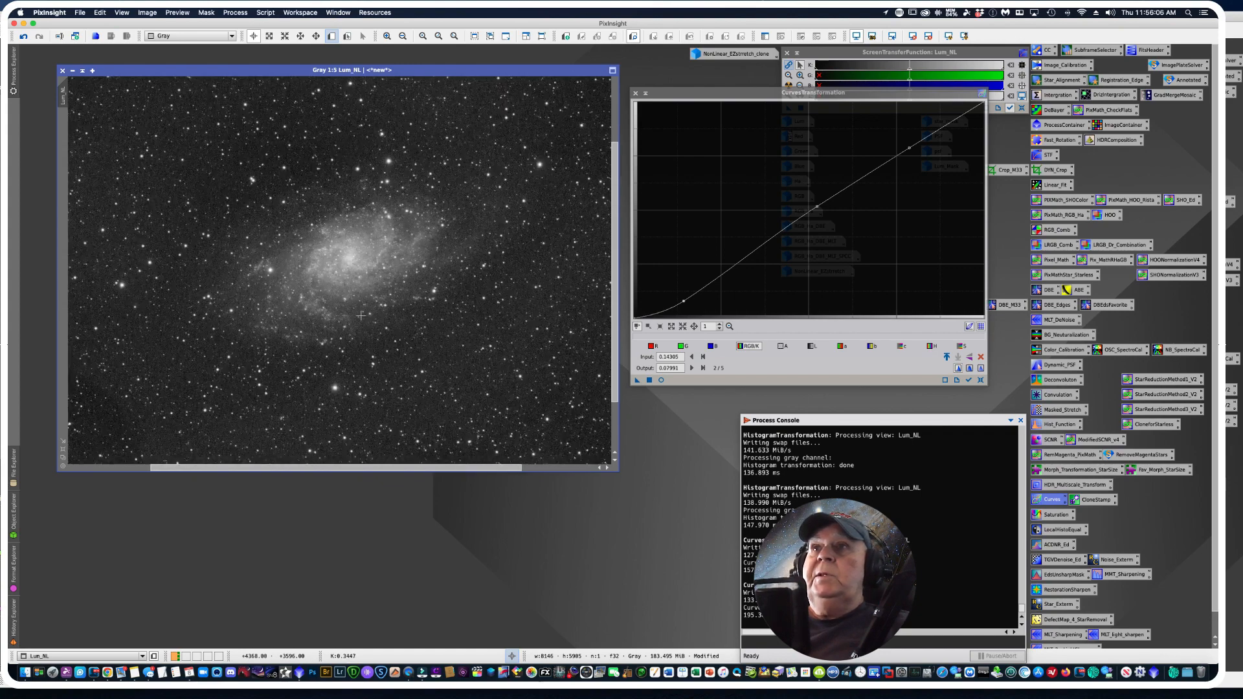
scroll(360, 315, "down", 1)
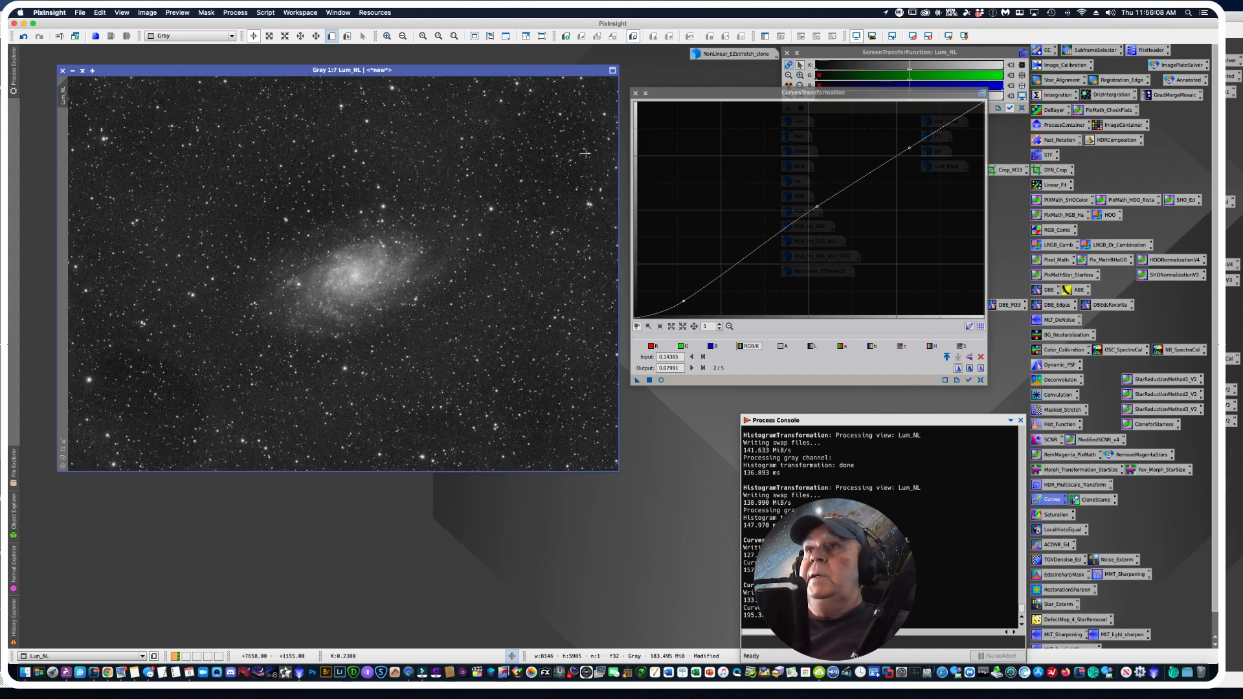
left_click(636, 93)
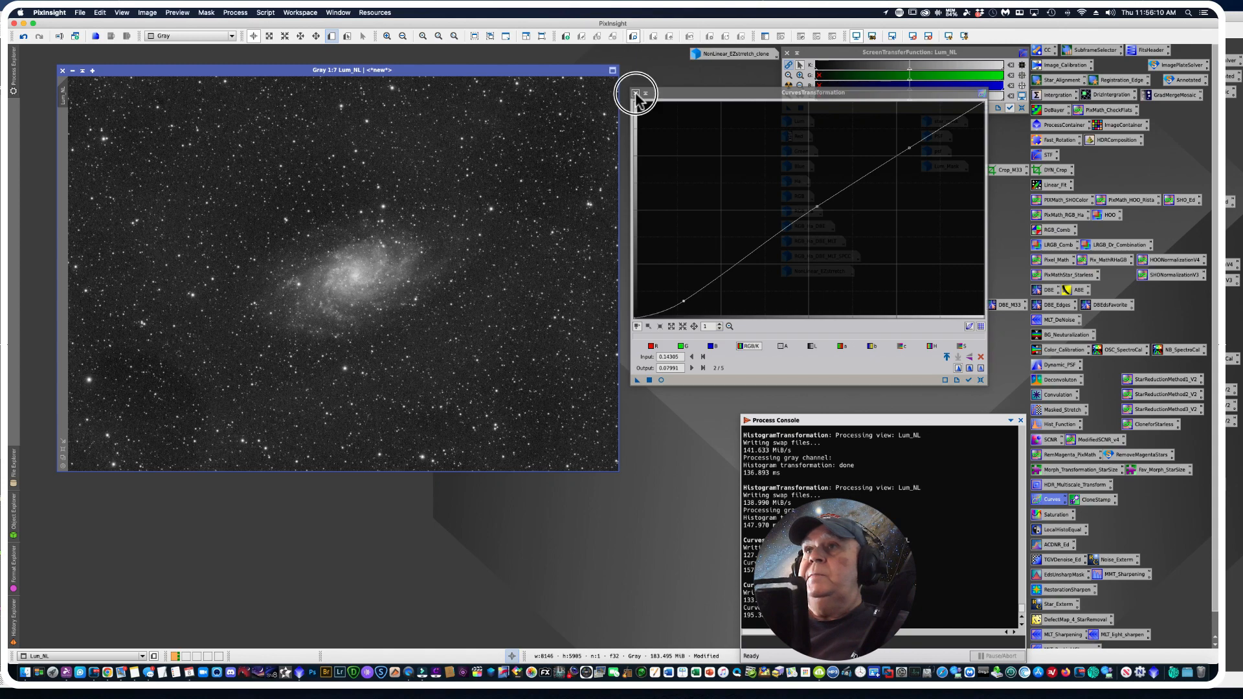
Step: Duplicate Lum_NL as Lum_NL_clone, minimize the original beneath NonLinear_EZstretch, and place the clone in the open workspace
left_click_drag(265, 71, 281, 71)
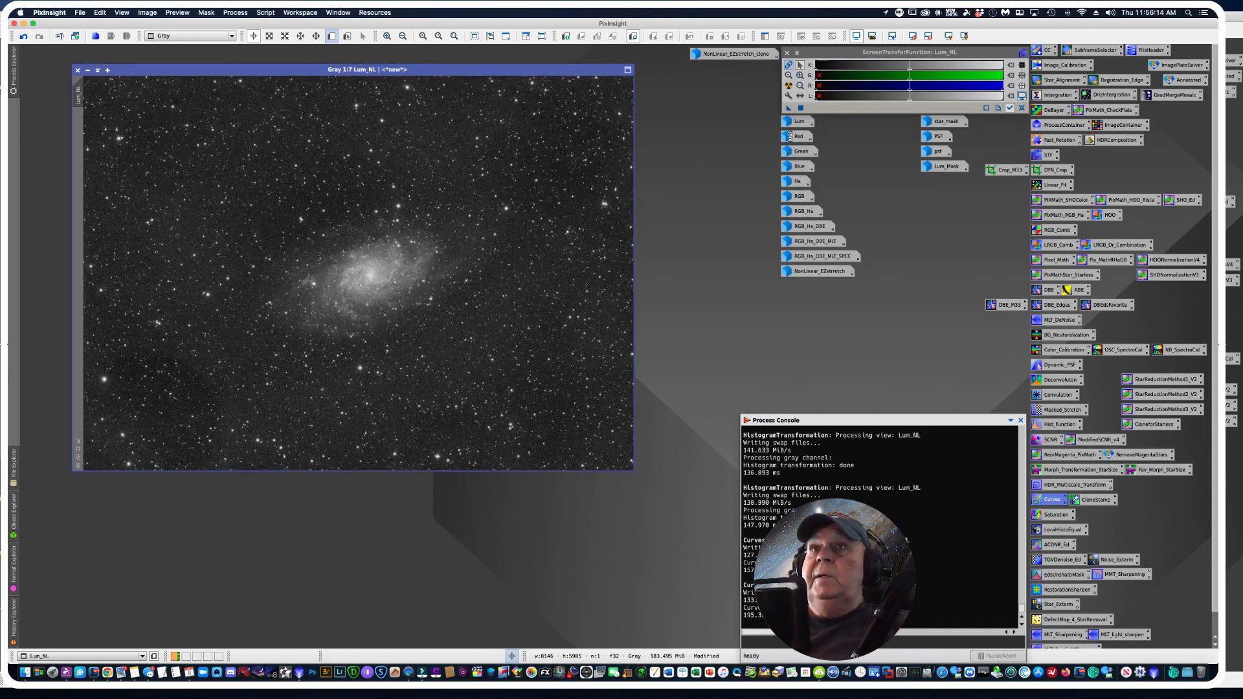
left_click_drag(35, 104, 803, 289)
left_click_drag(100, 92, 185, 100)
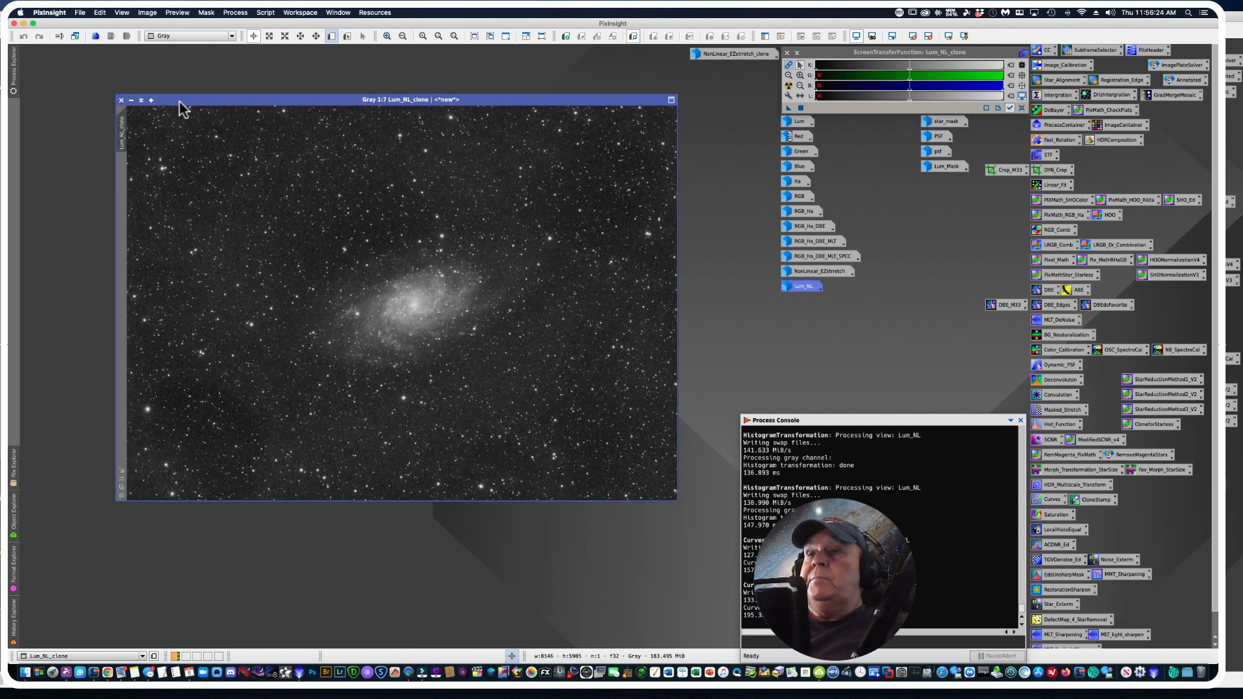
Step: Minimize Lum_NL_clone, line it up beneath Lum_NL, and reopen the NonLinear_EZstretch_clone colour image
left_click(132, 101)
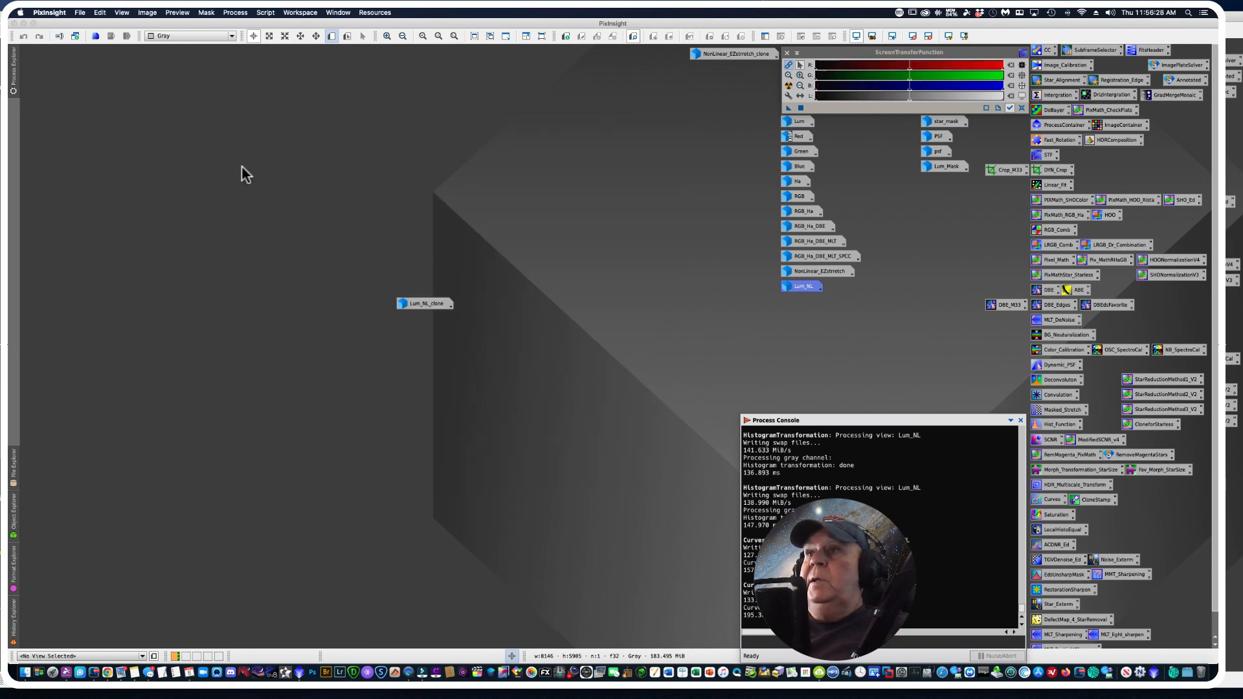
left_click_drag(432, 312, 817, 308)
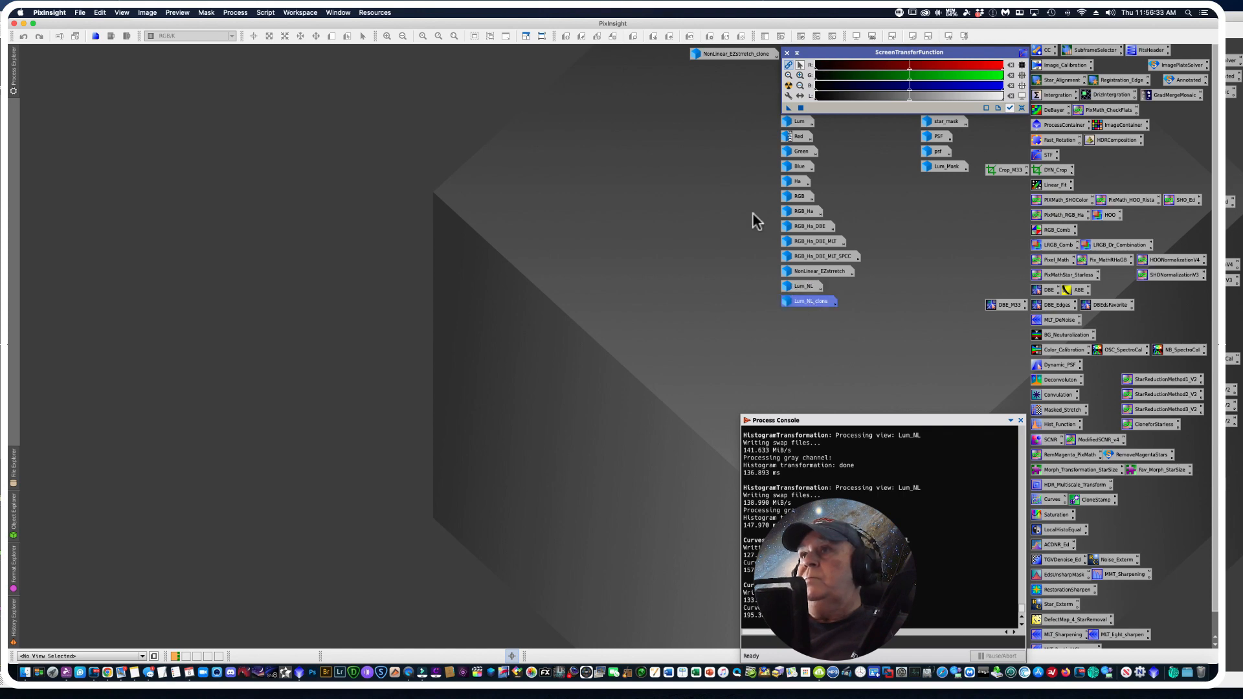
double_click(727, 55)
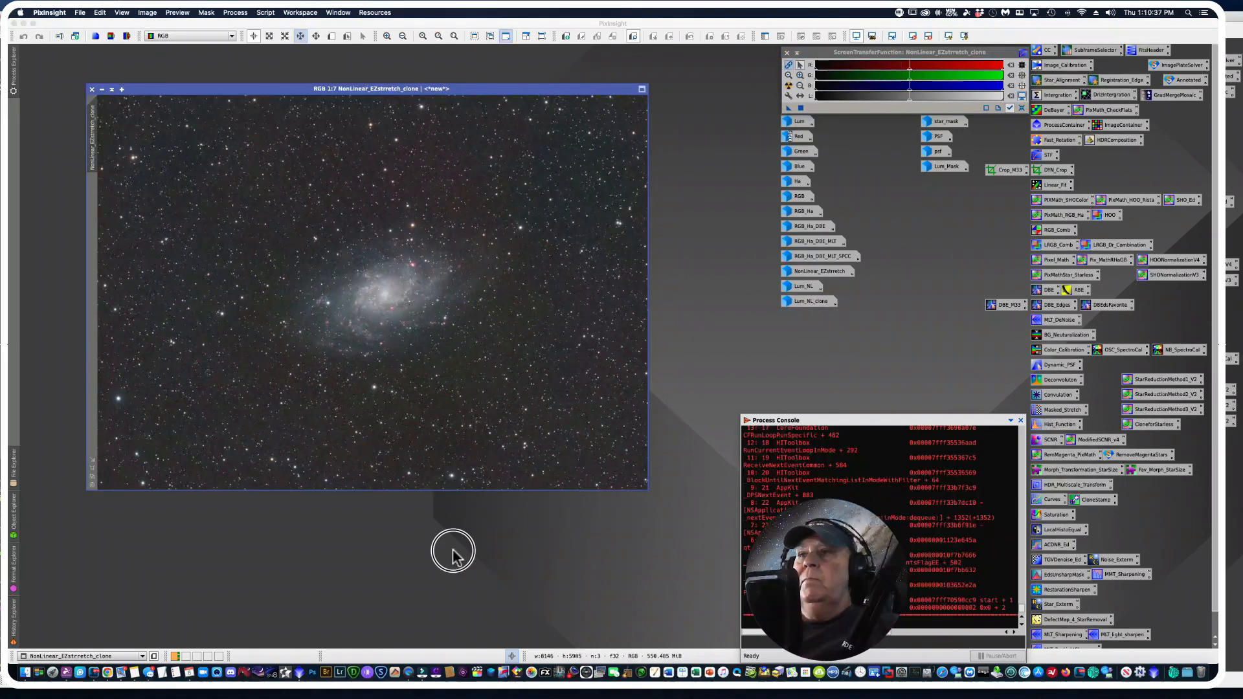
left_click(453, 552)
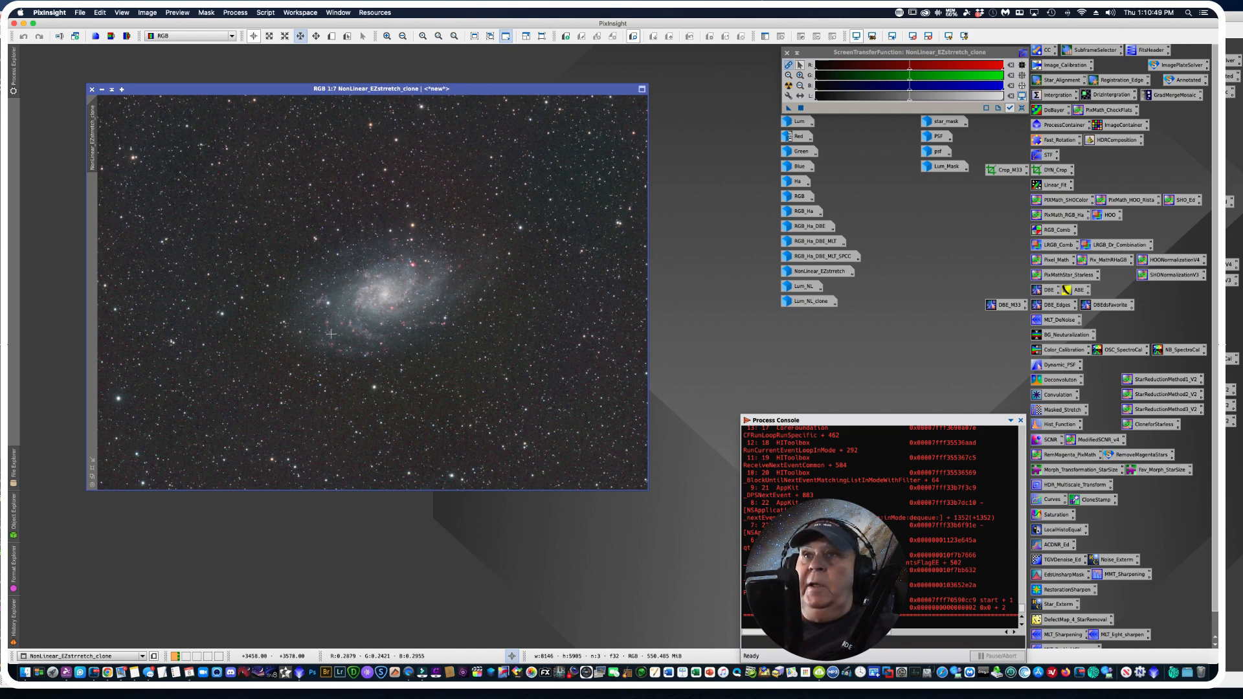
Step: Open StarXTerminator and close the star_mask_clone image that covers the colour galaxy image
double_click(1052, 605)
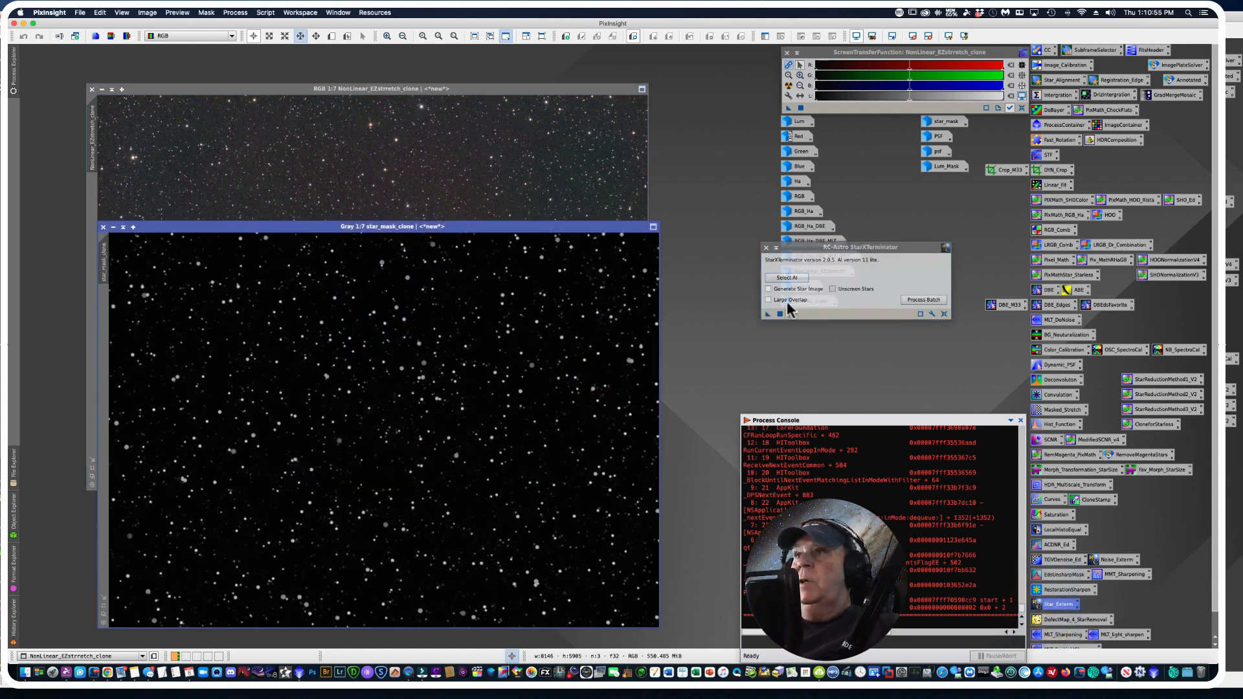
left_click_drag(786, 248, 755, 286)
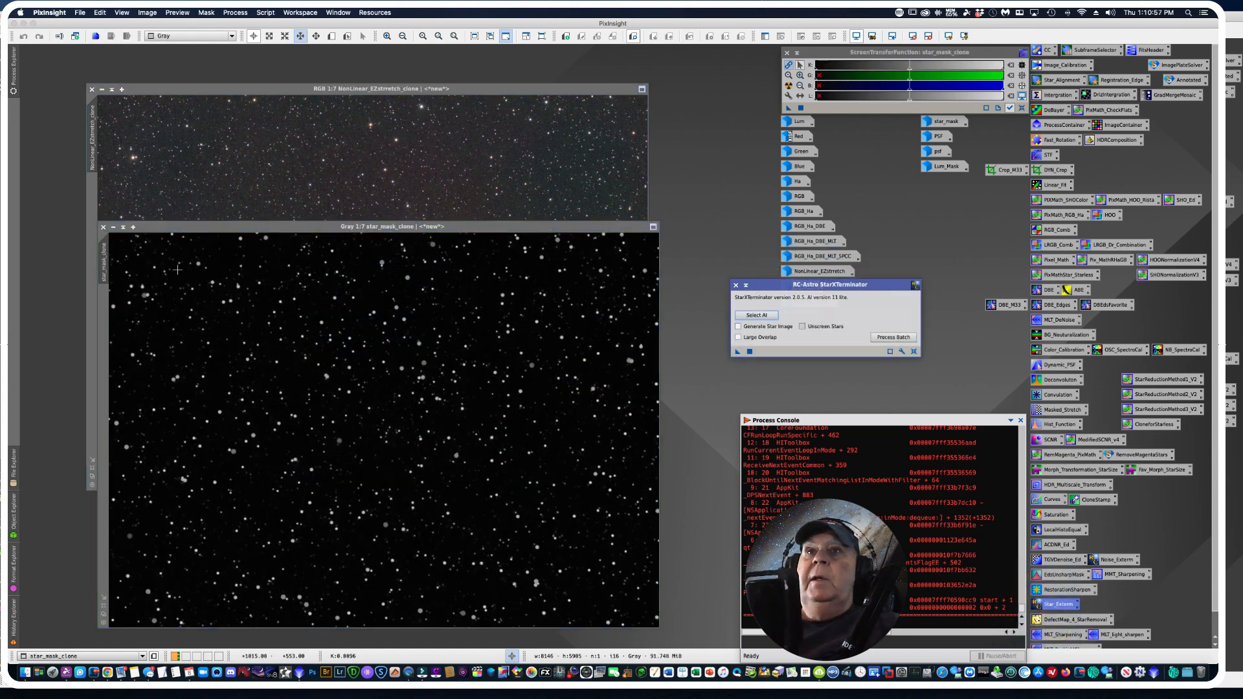
left_click_drag(154, 227, 165, 109)
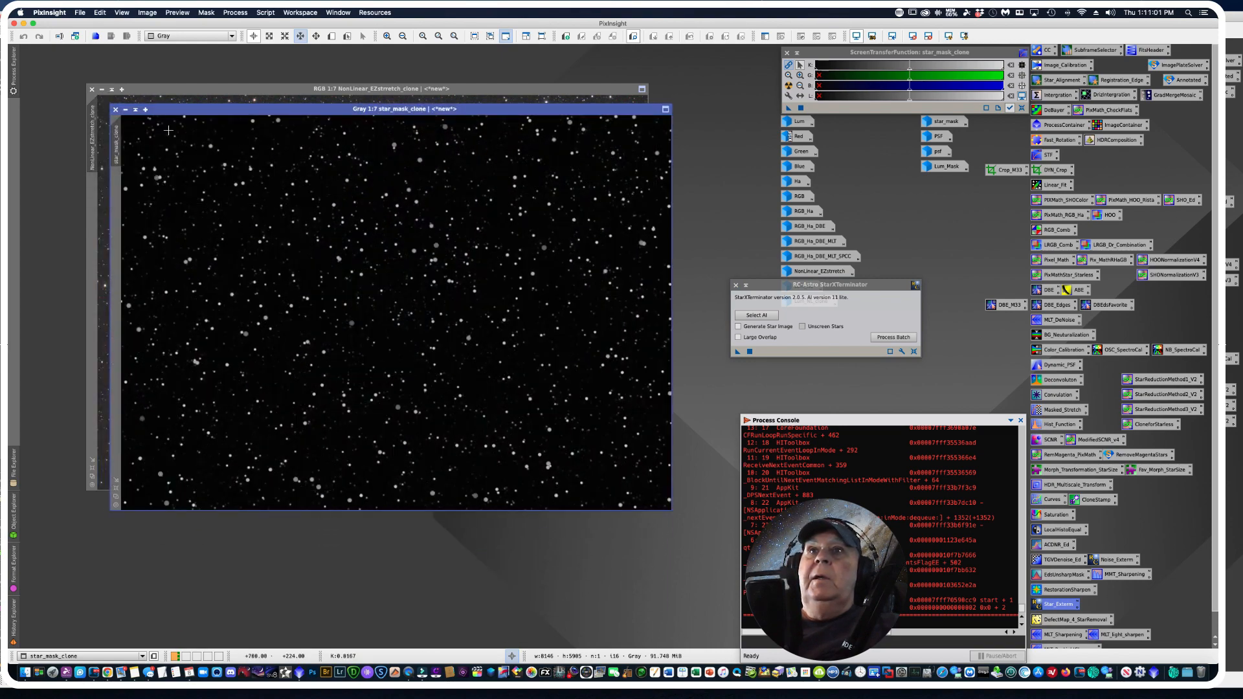
left_click(116, 110)
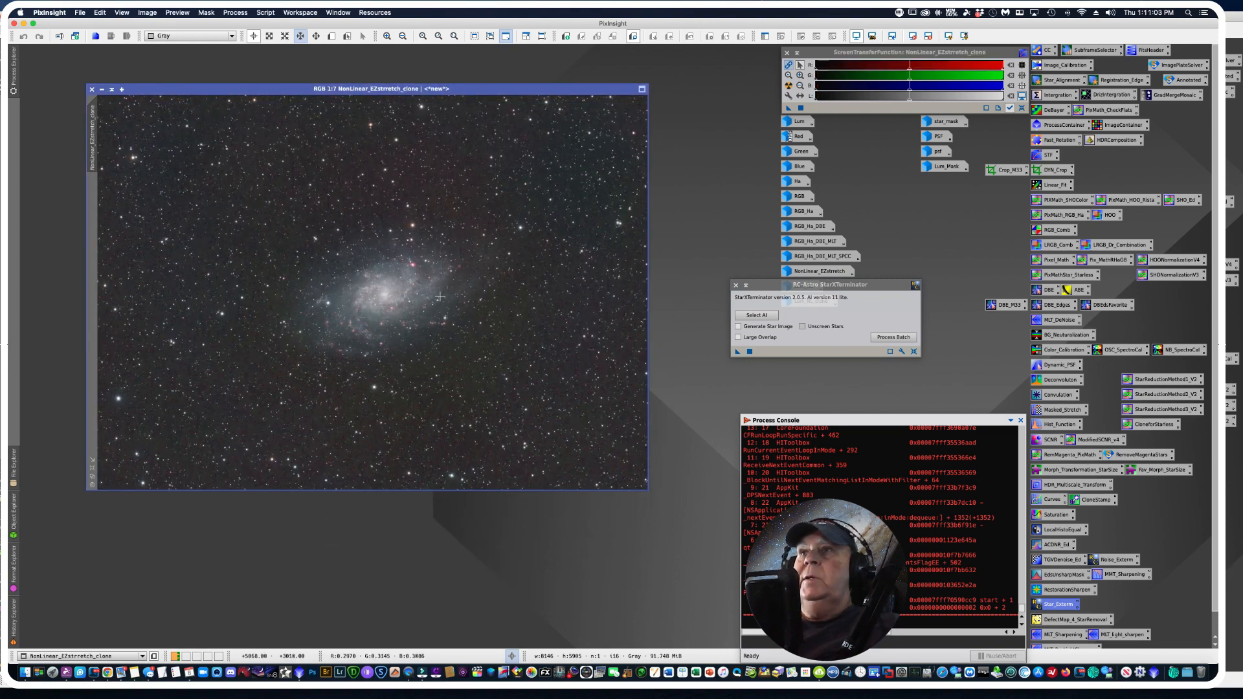
Step: Run StarXTerminator on NonLinear_EZstretch_clone with Generate Star Image and Unscreen Stars enabled
left_click_drag(777, 285, 730, 230)
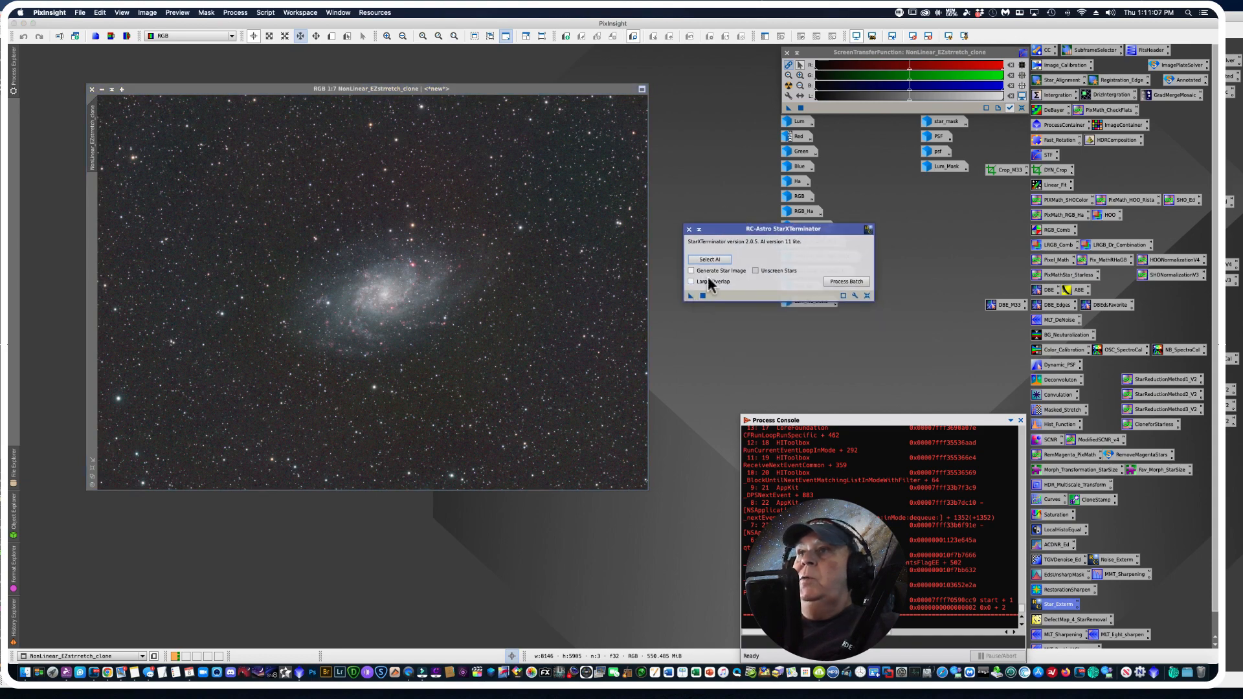
left_click(691, 271)
left_click(756, 271)
left_click_drag(690, 296, 290, 355)
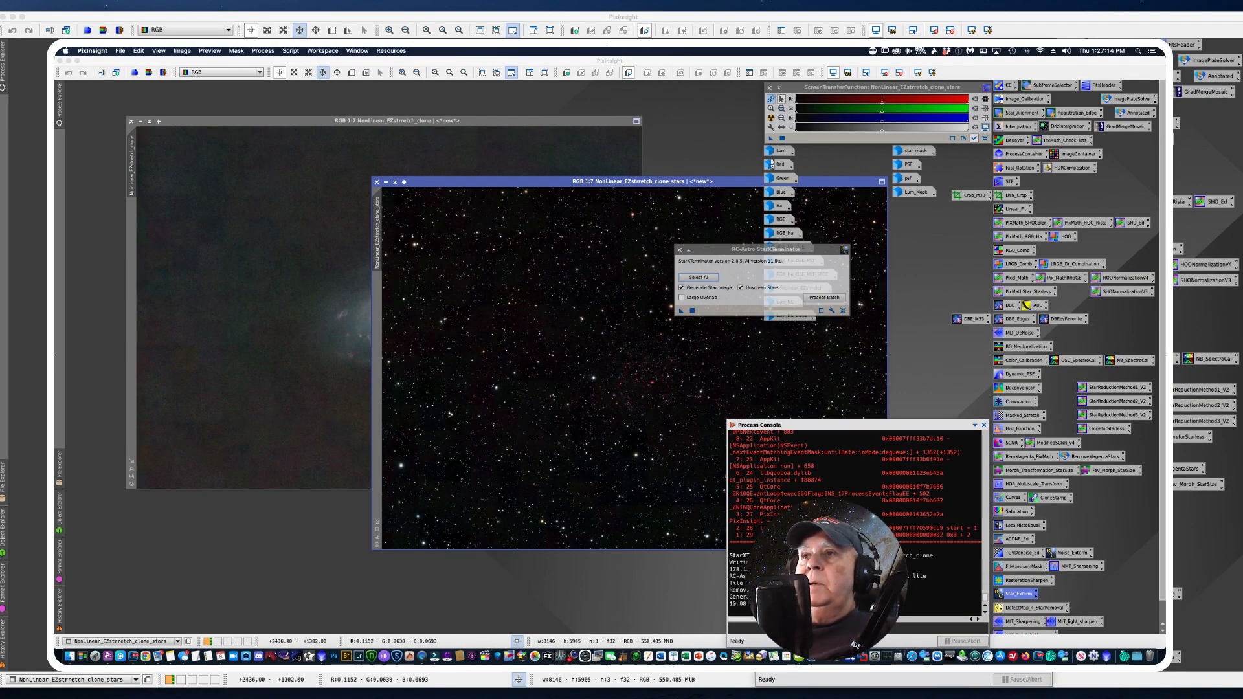
Step: Rename the extracted stars image, NonLinear_EZstretch_clone_stars, as Stars
right_click(377, 256)
left_click(418, 295)
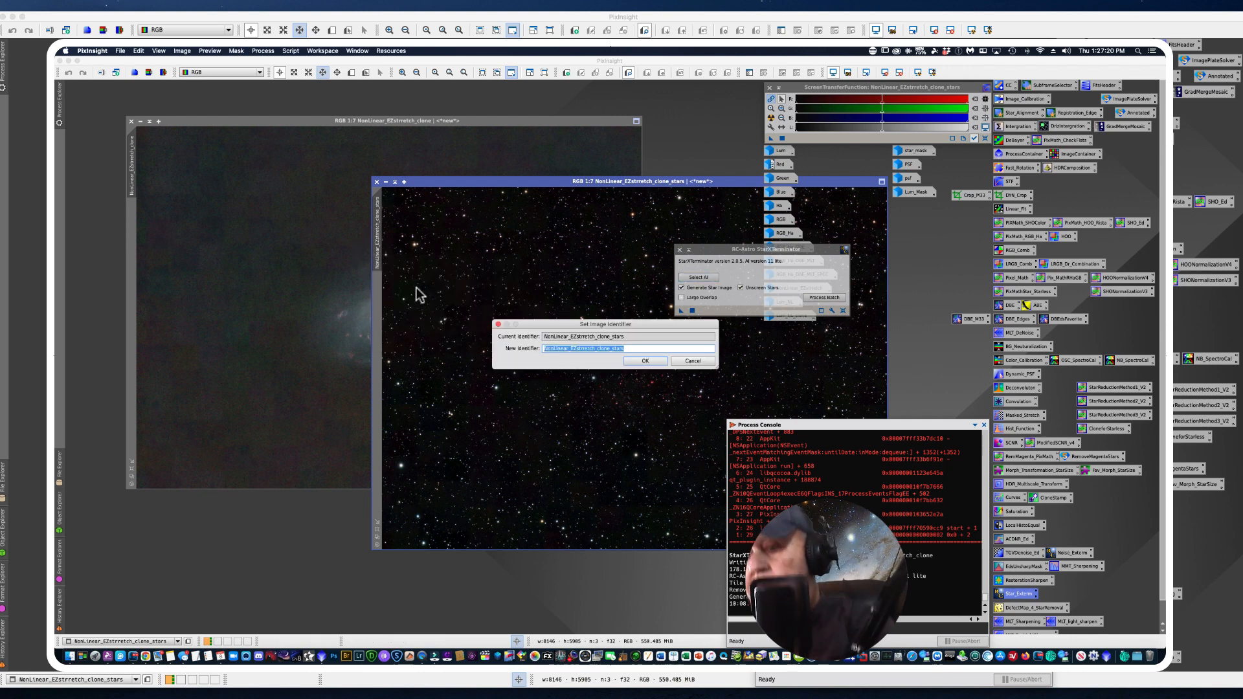
type("S")
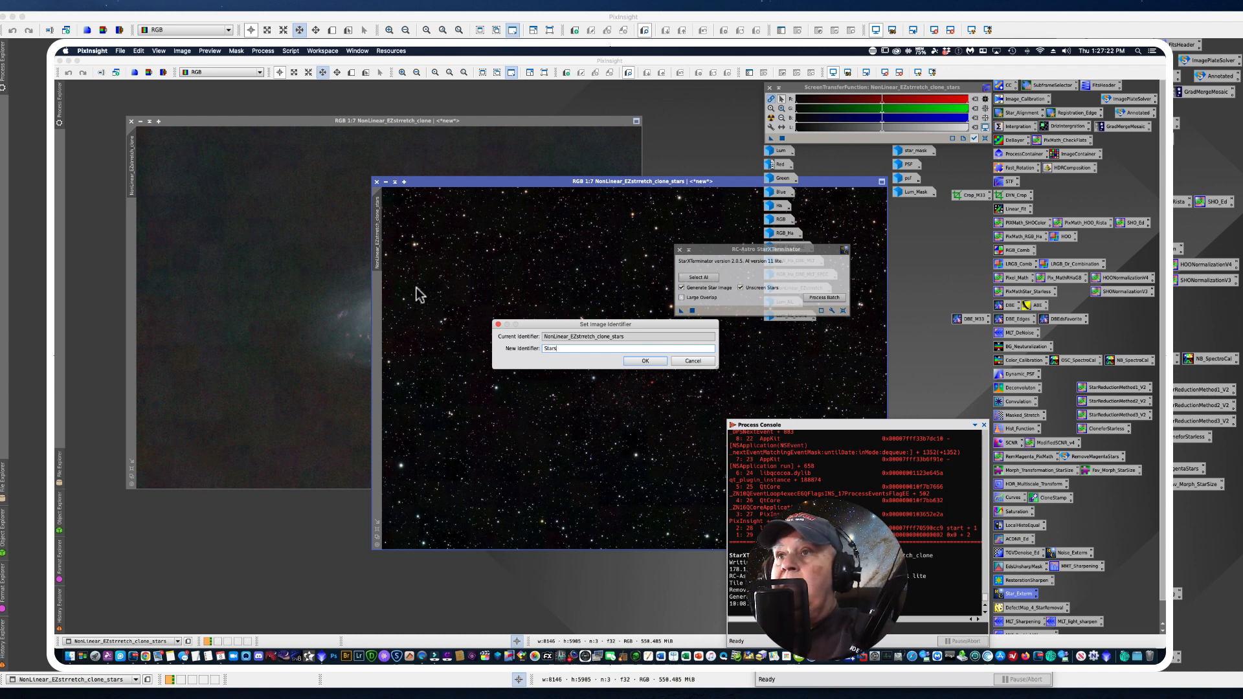
key("Return")
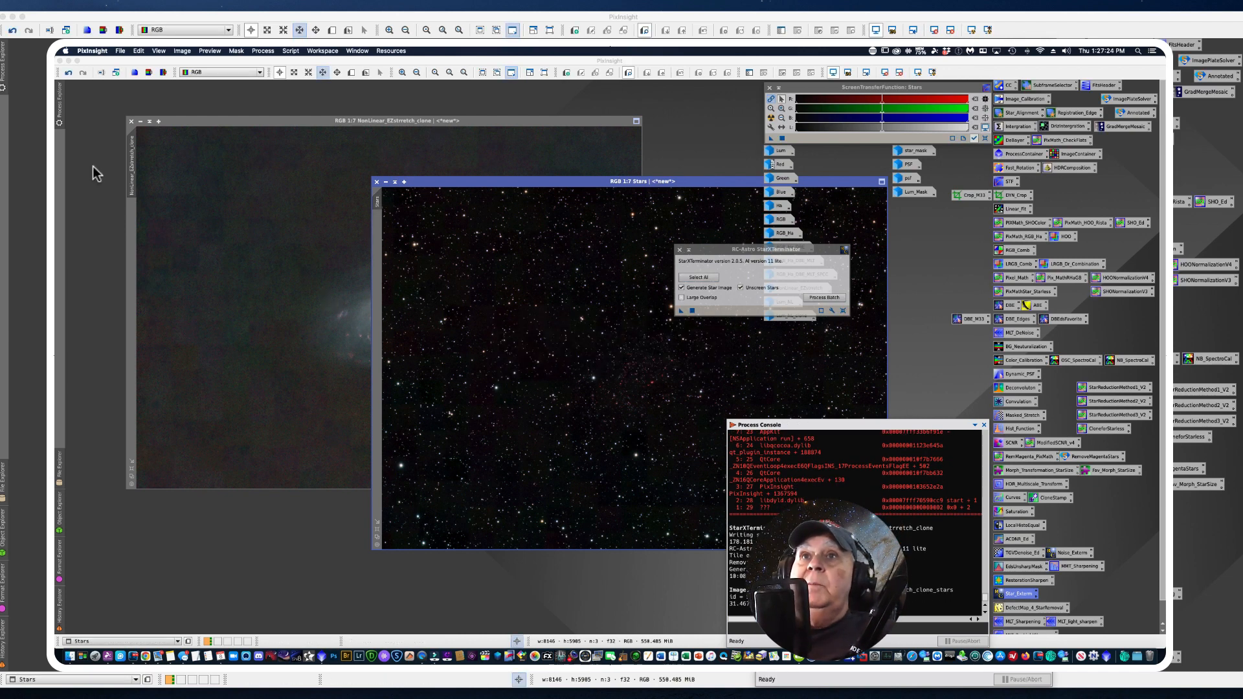
Step: Rename the star-removed galaxy image, NonLinear_EZstretch_clone, as Starless
right_click(127, 172)
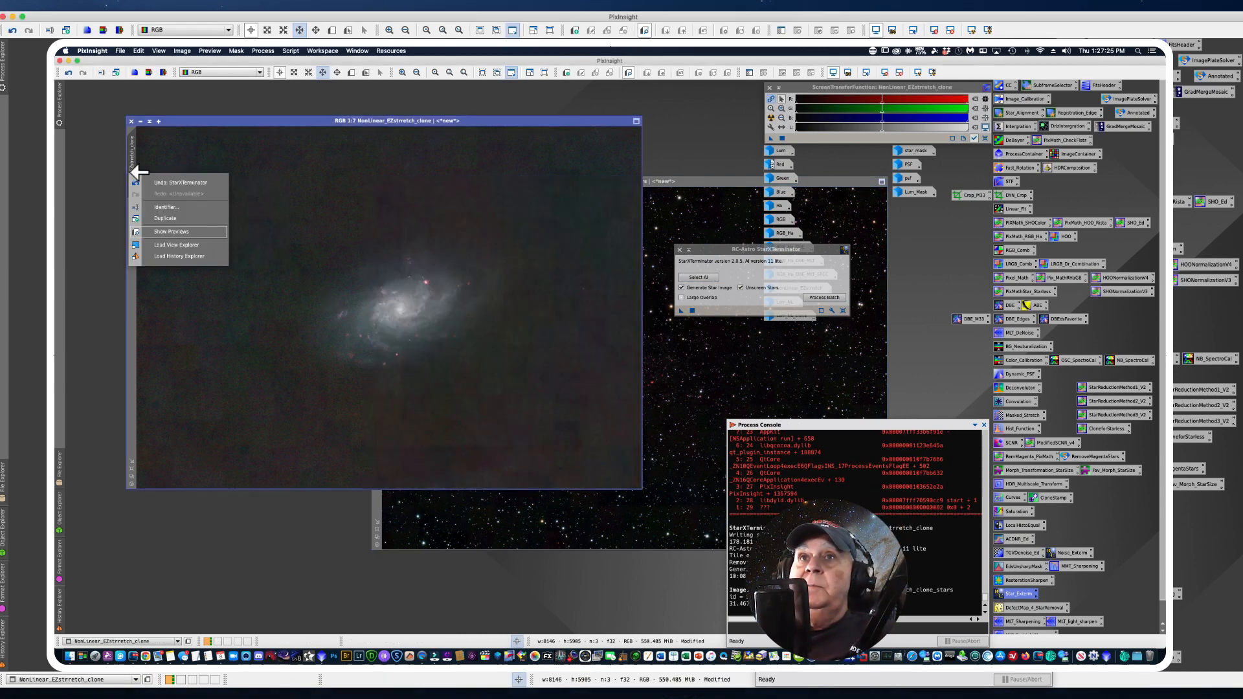
left_click(152, 202)
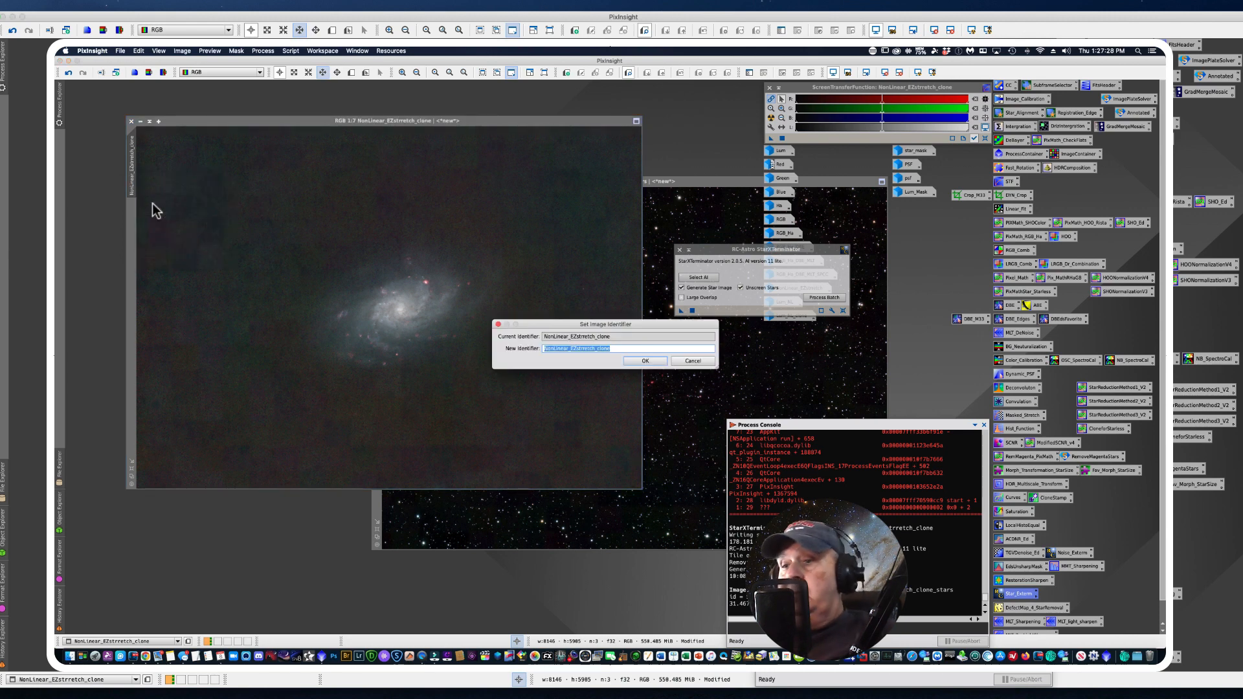
type("Starless")
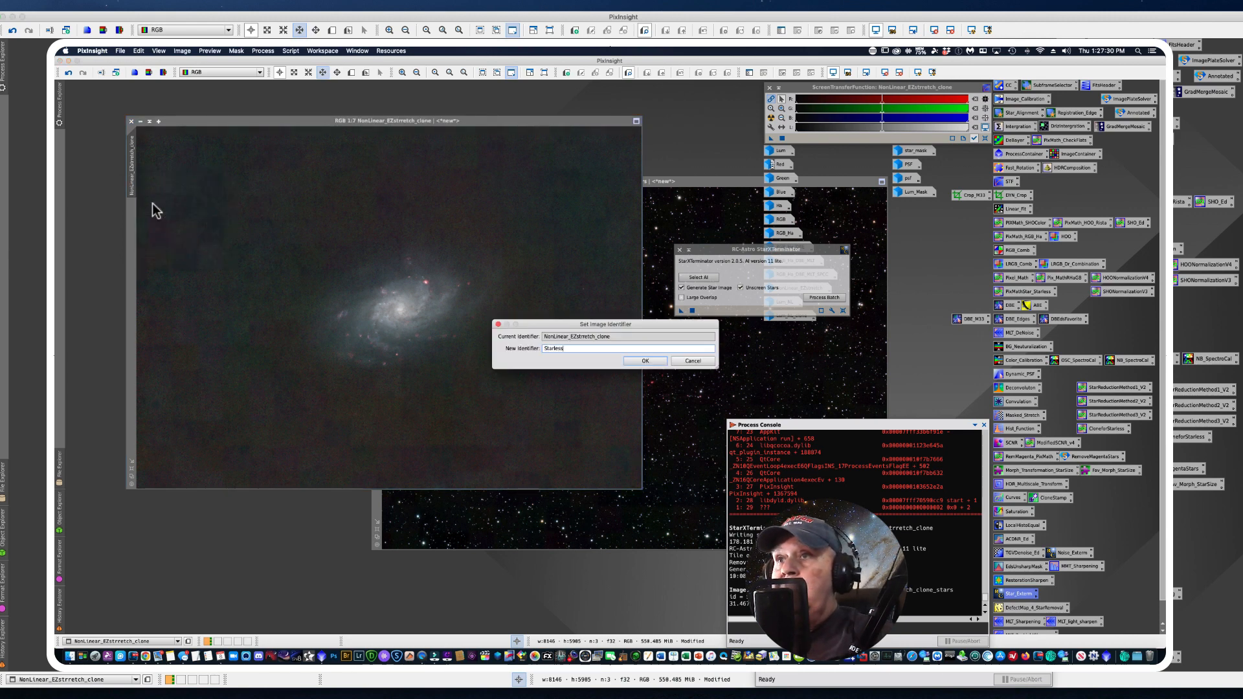
key("Return")
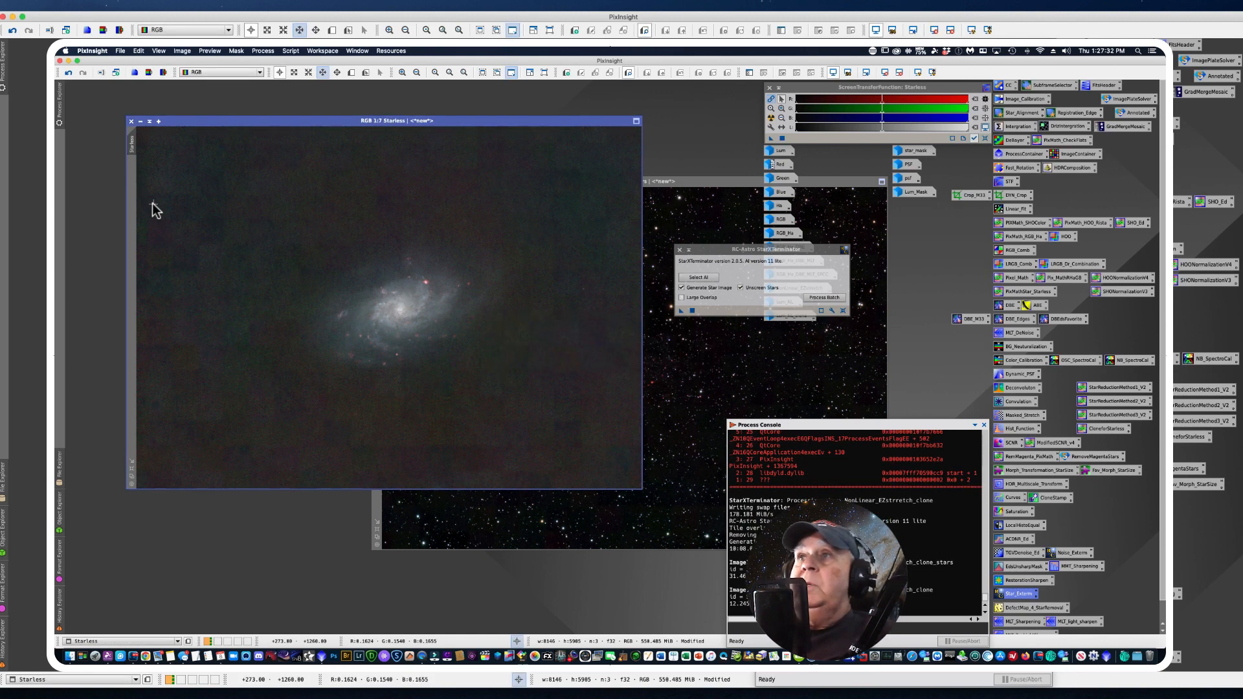
Step: Minimize the Stars image, place it in the free space beside Starless, and close StarXTerminator
left_click(704, 182)
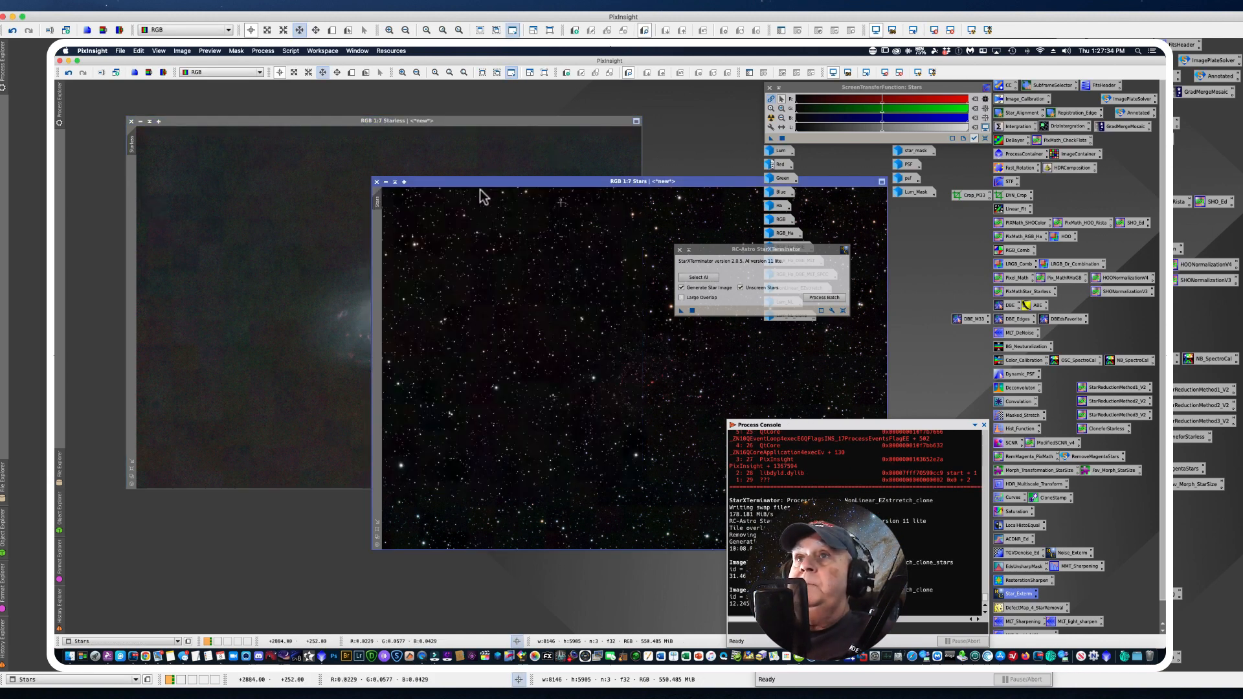
left_click(386, 183)
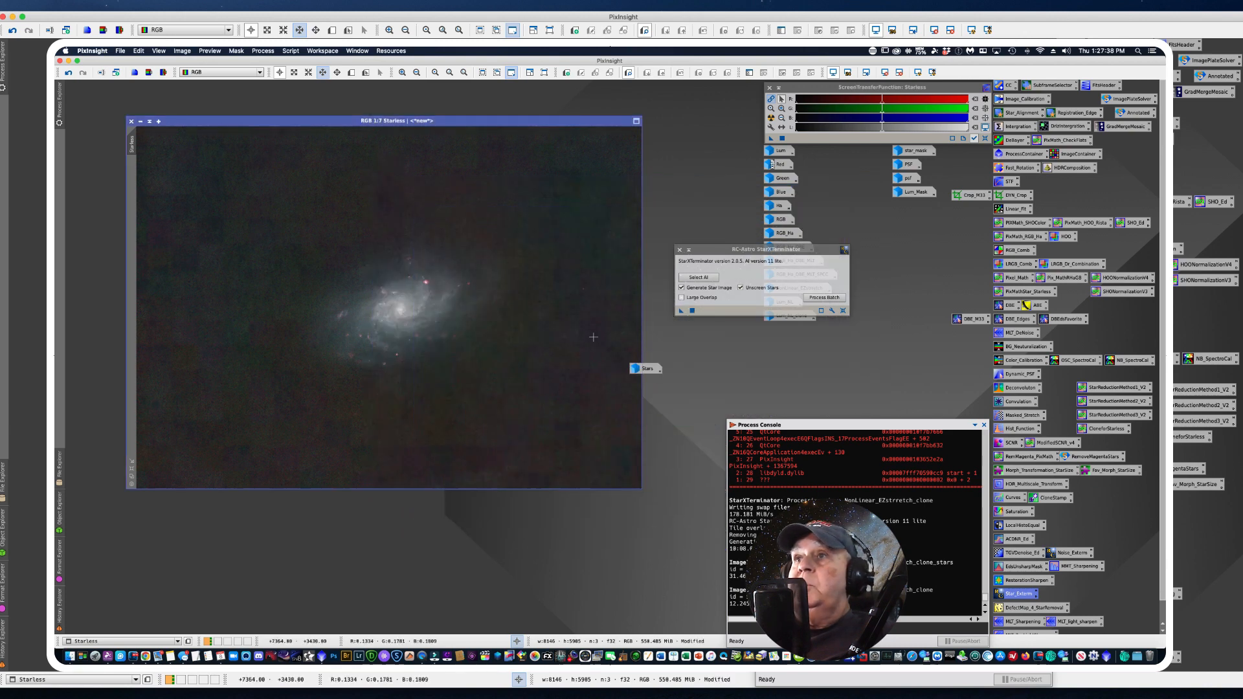
left_click_drag(646, 375, 702, 230)
left_click(680, 250)
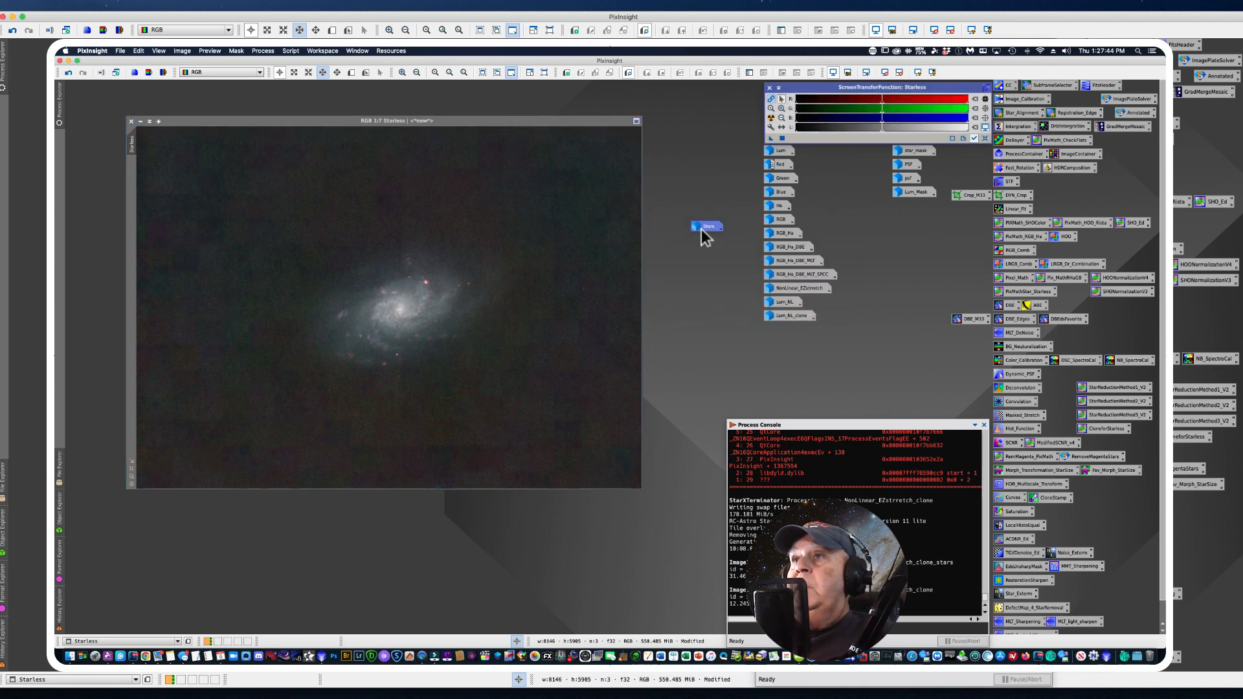
Step: Duplicate Stars, minimize the original beside ScreenTransferFunction, and stow the minimized Stars_clone beneath Lum_NL_clone
double_click(703, 228)
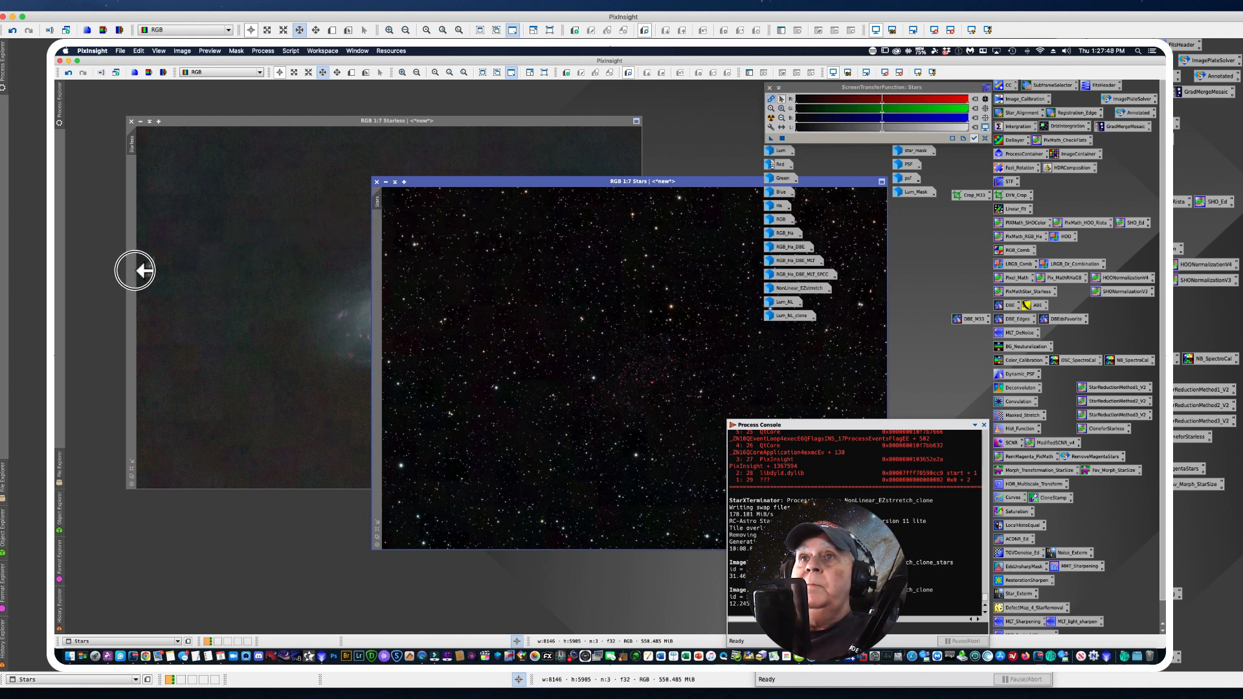
left_click_drag(102, 270, 103, 270)
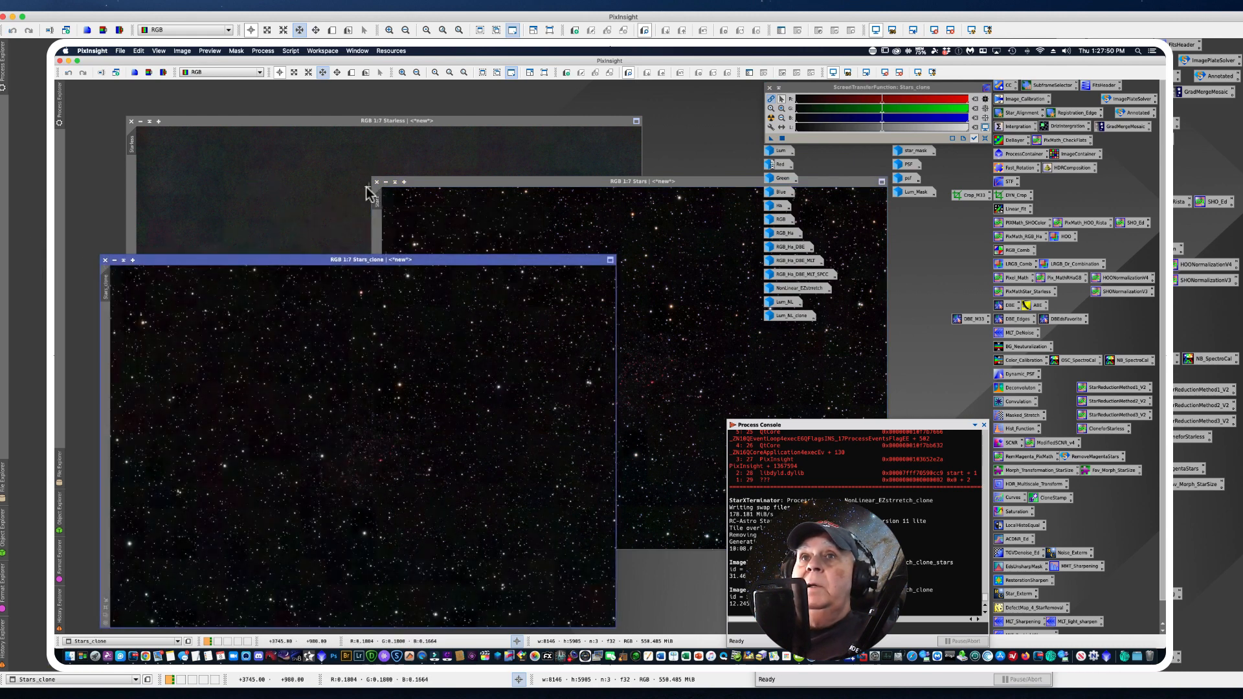
left_click(387, 183)
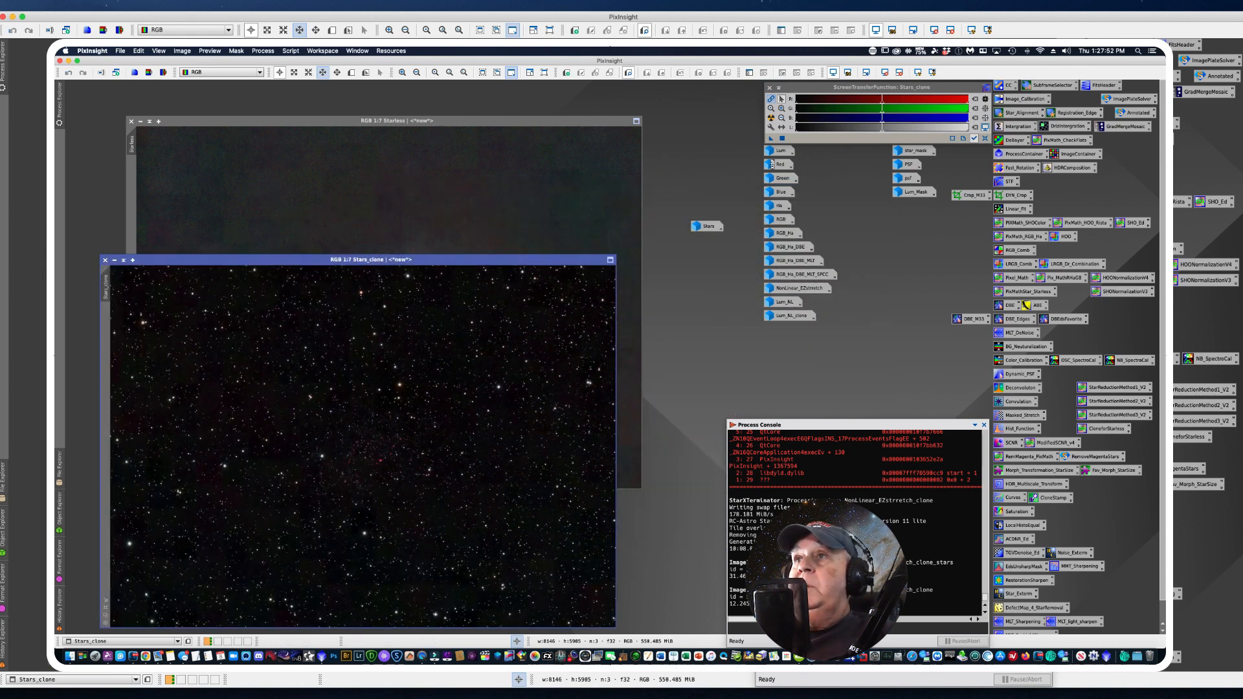
left_click(709, 172)
left_click_drag(709, 171, 728, 89)
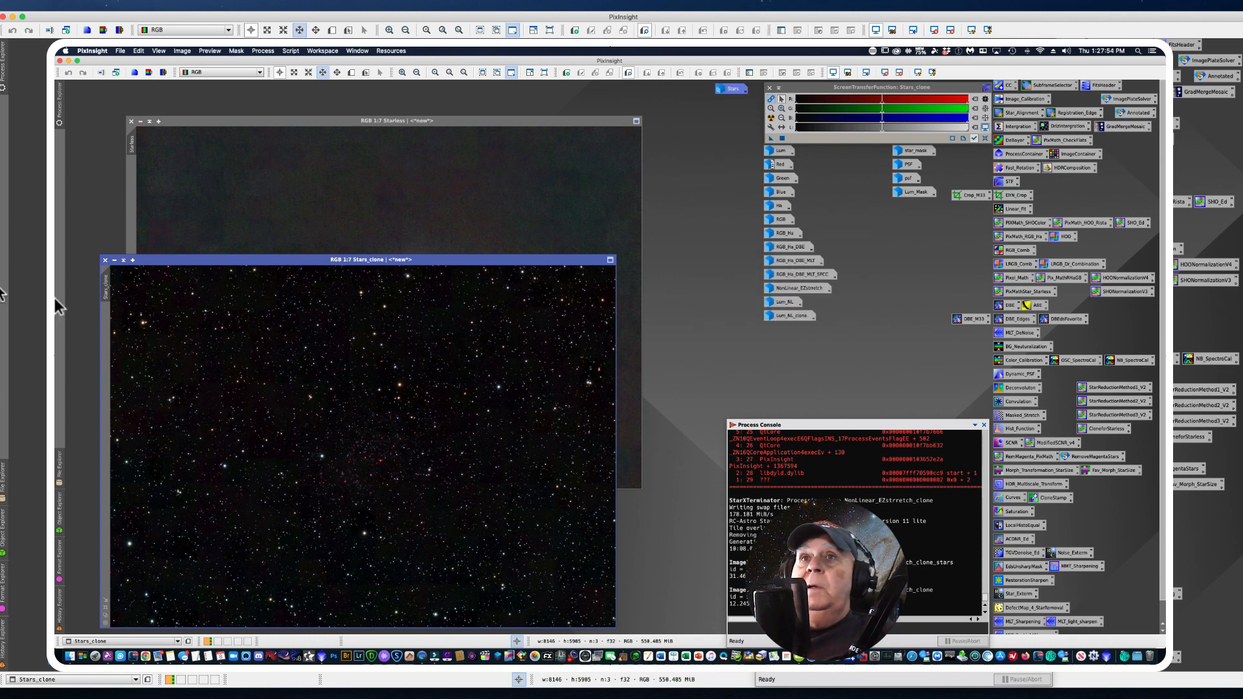
left_click(114, 260)
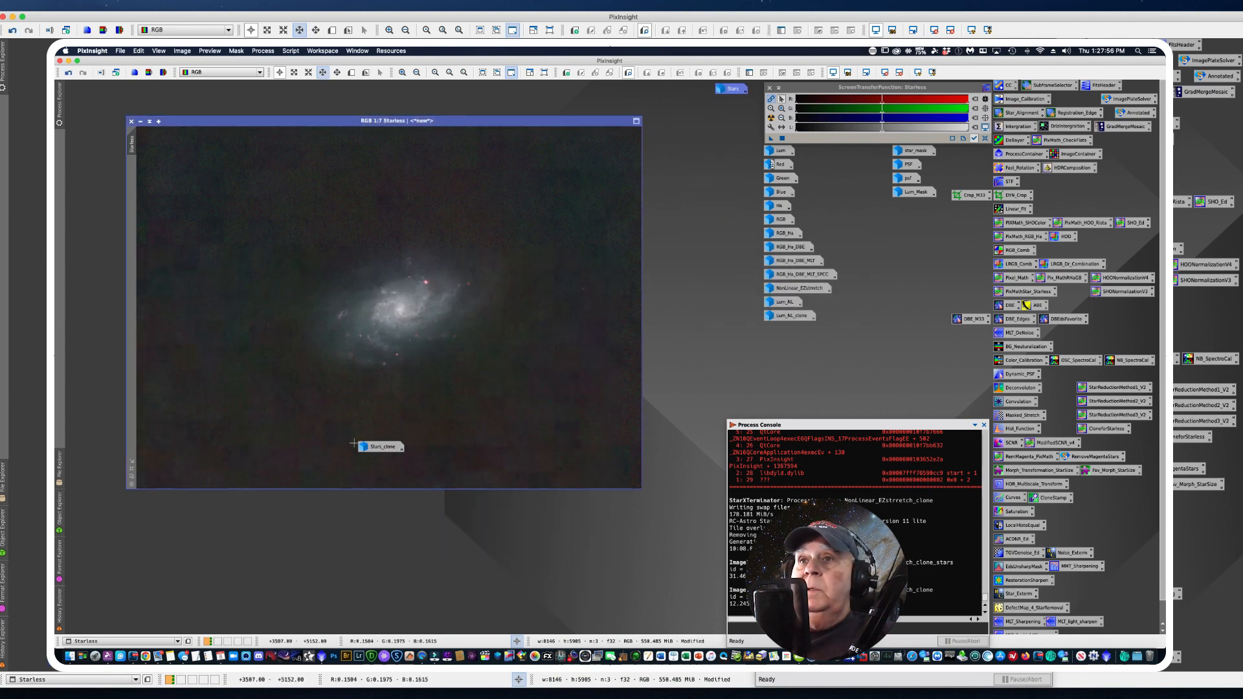
left_click_drag(377, 447, 781, 332)
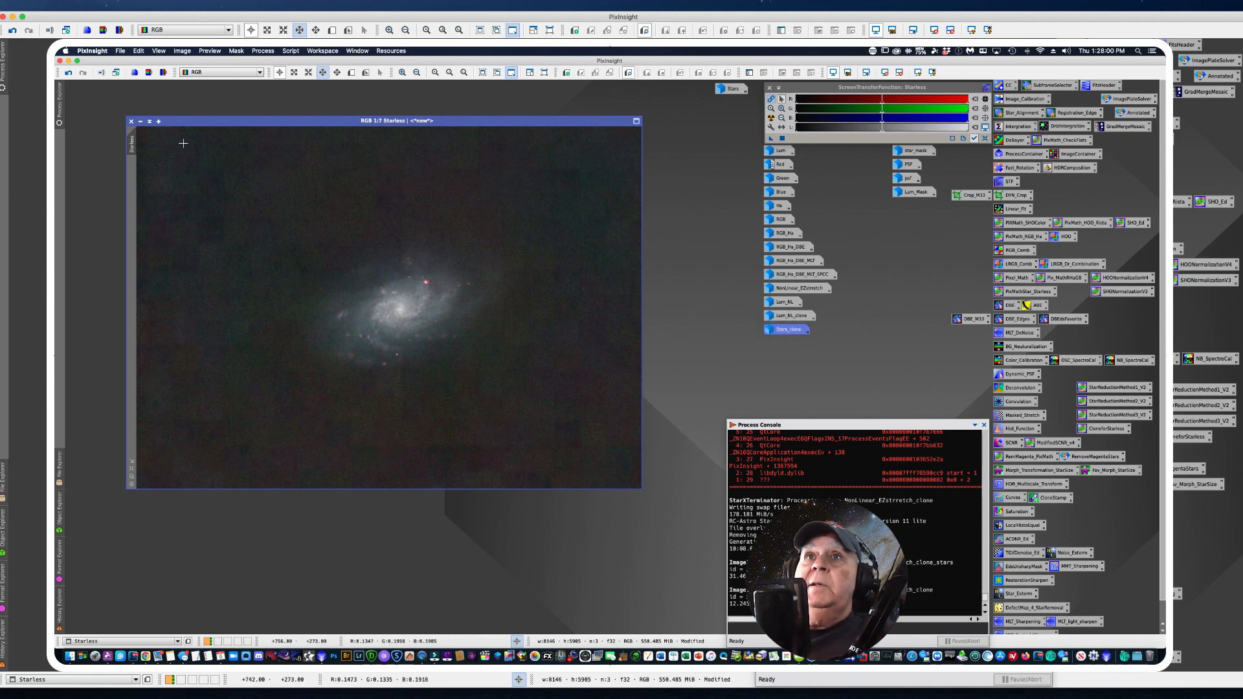
Step: Duplicate Starless, minimize Starless_clone beneath Stars_clone, and keep the original Starless image open in the workspace
left_click_drag(132, 154, 102, 159)
left_click(116, 146)
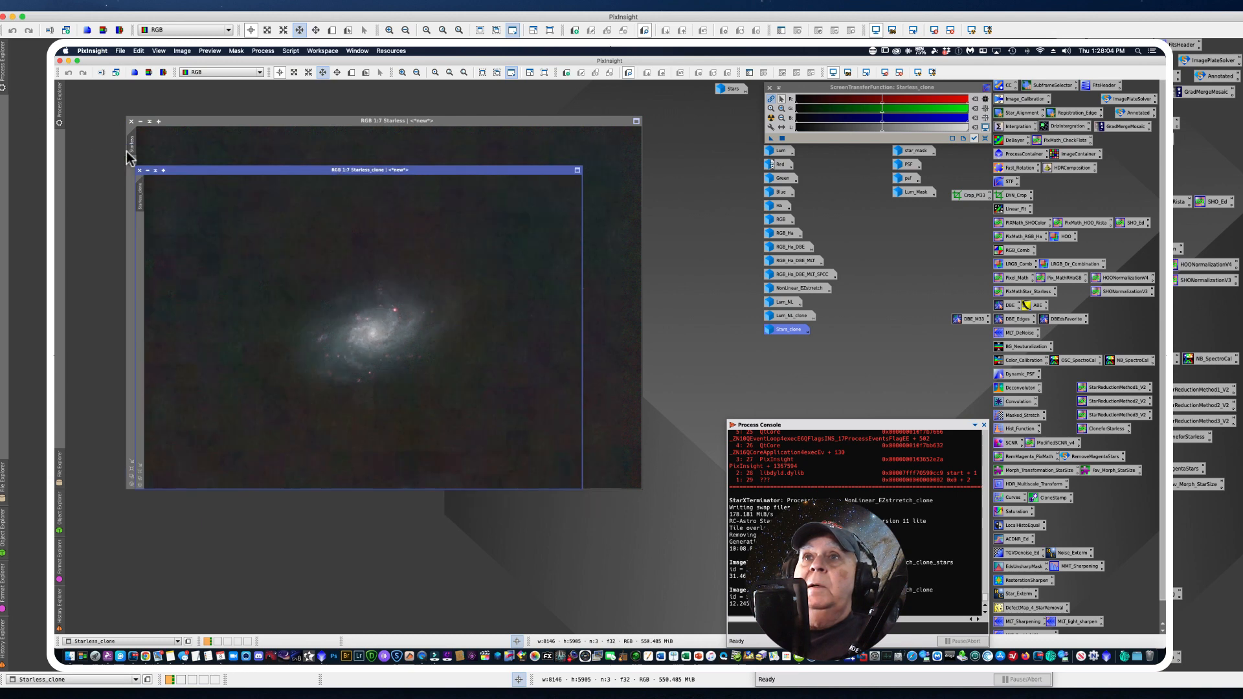
left_click_drag(379, 334, 781, 346)
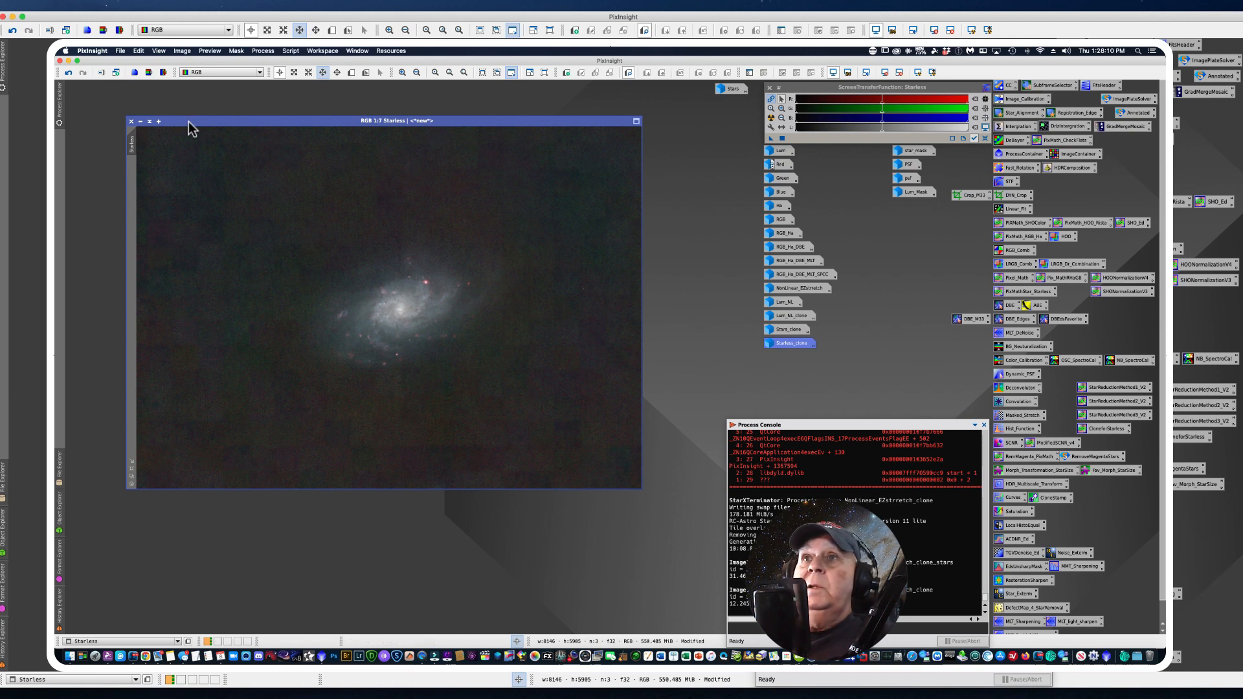
left_click_drag(187, 122, 186, 112)
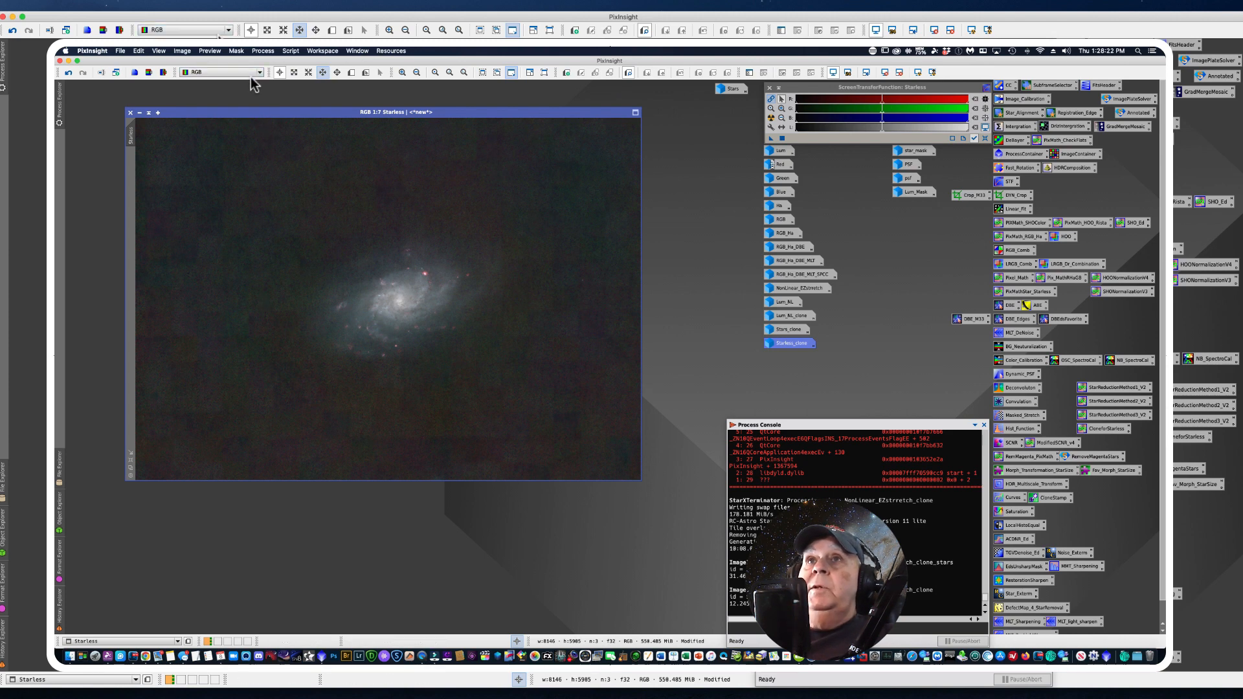
Step: Launch the GAME galaxy mask editor script for Starless and add an ellipsoid on the galaxy
left_click(264, 5)
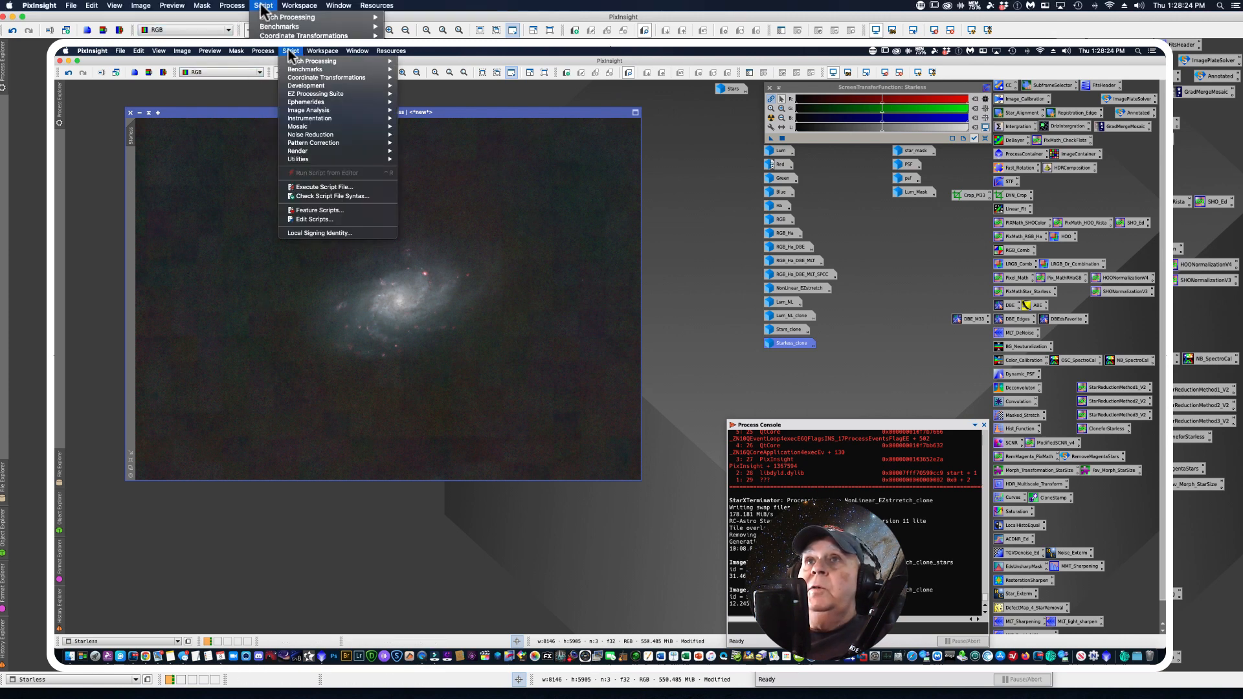
mouse_move(312, 161)
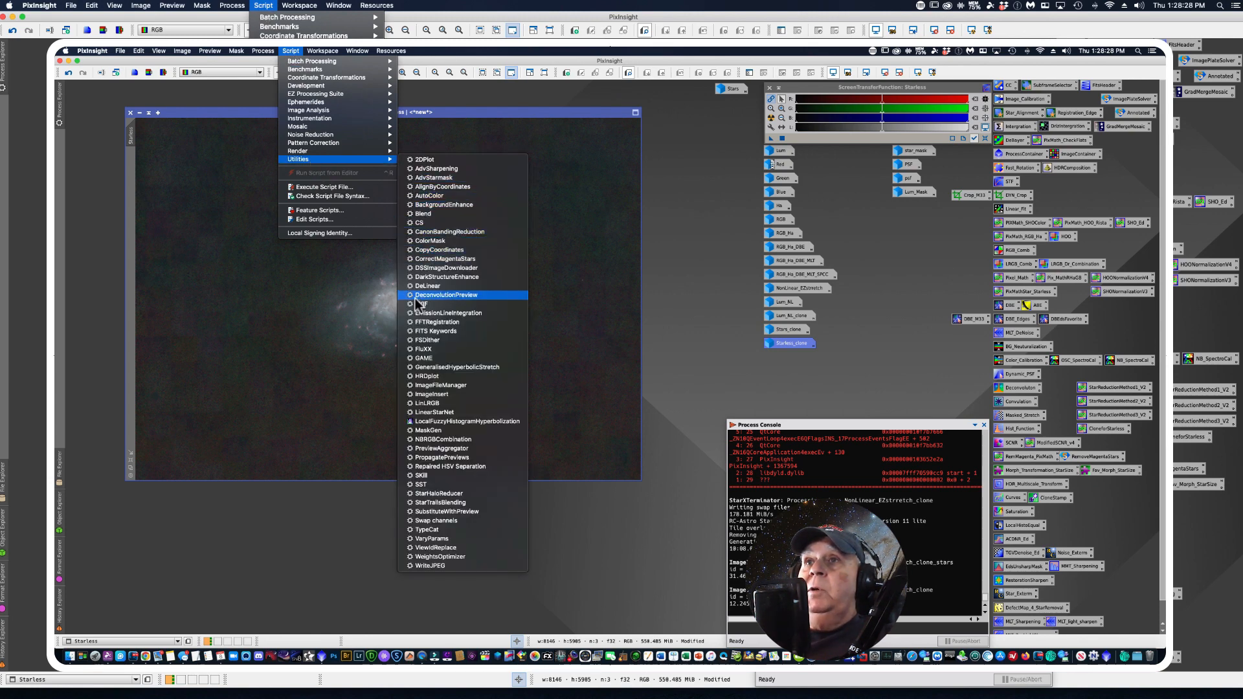
left_click(421, 359)
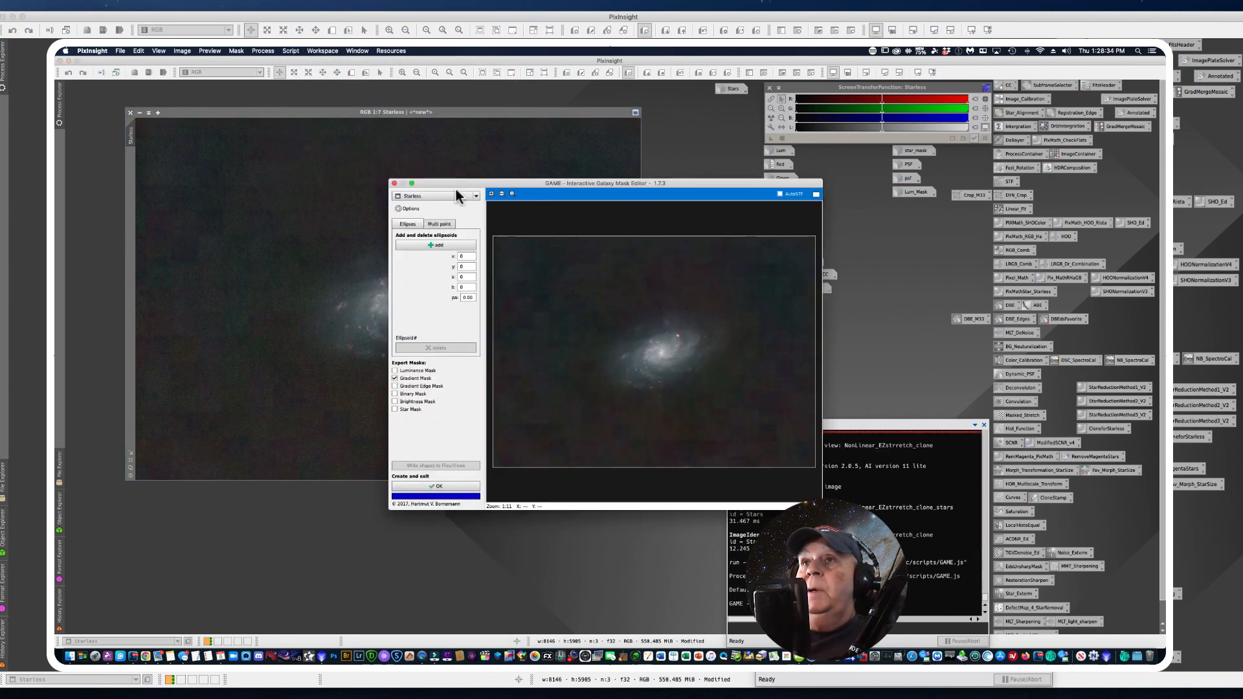
left_click_drag(452, 184, 377, 149)
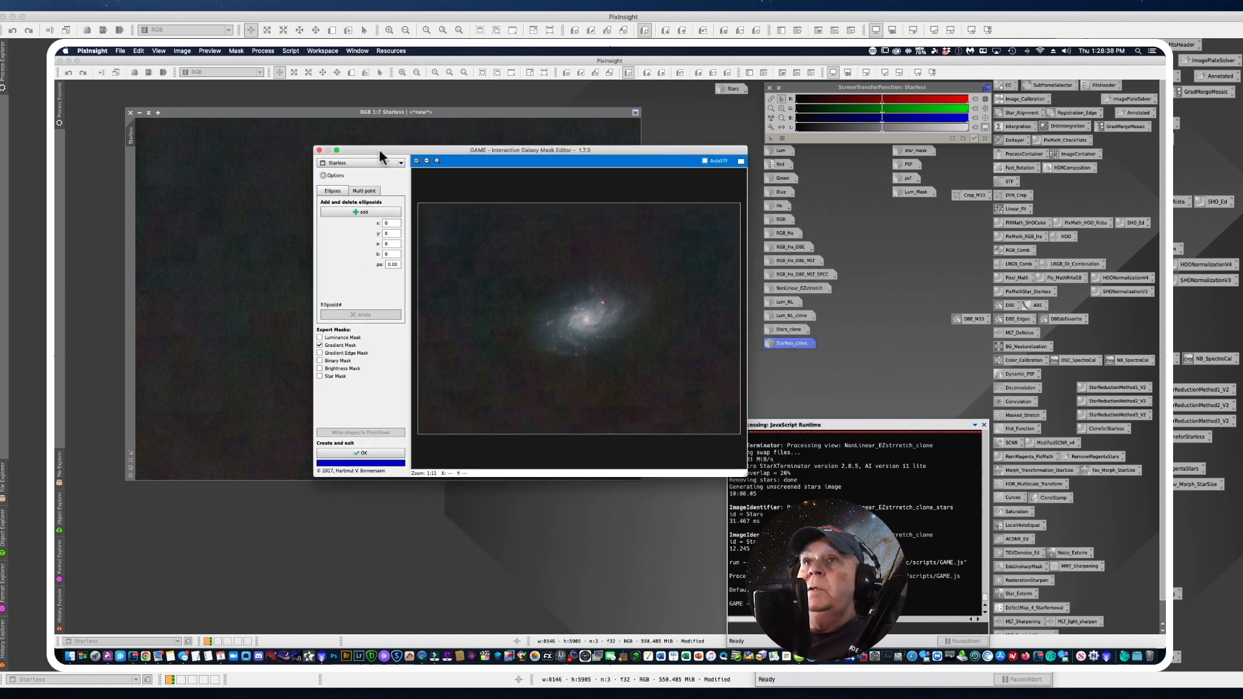
left_click_drag(379, 149, 343, 135)
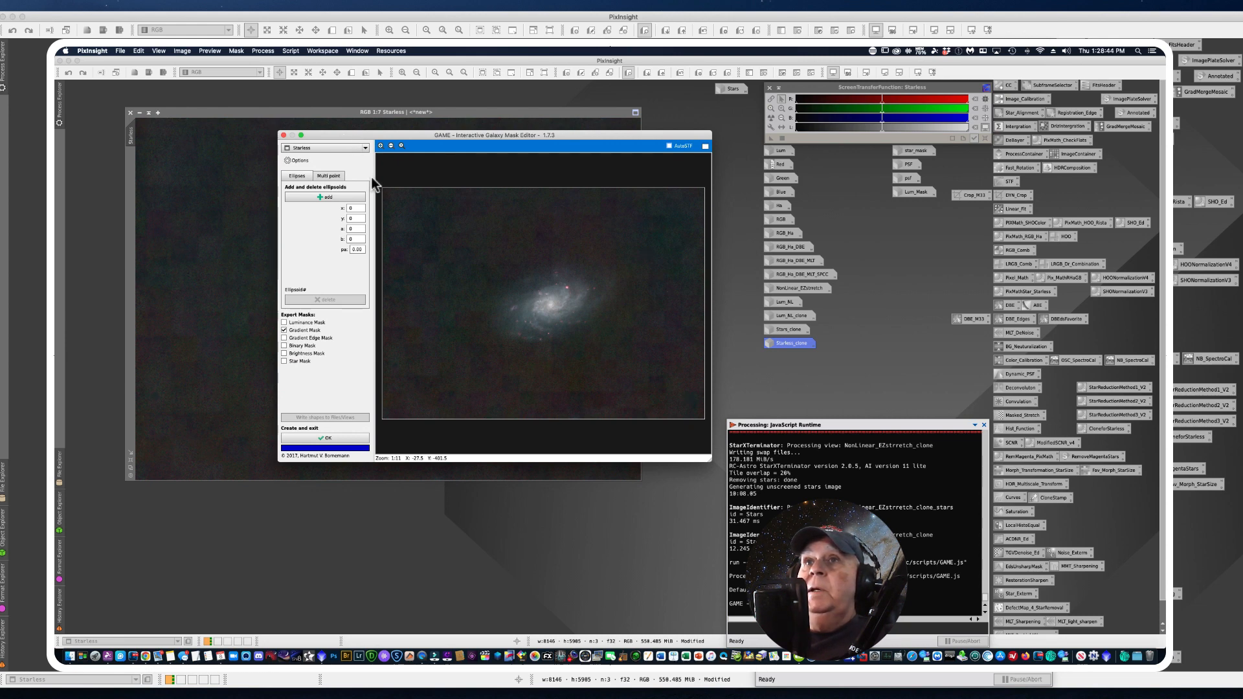
left_click(316, 197)
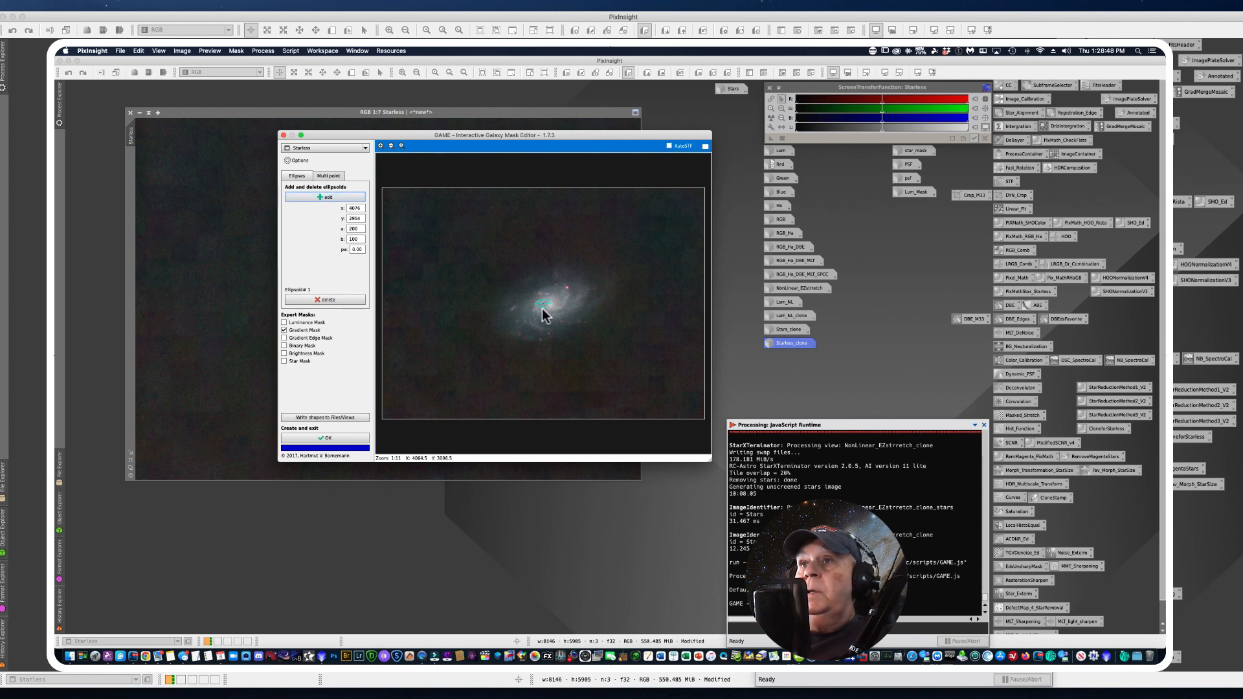
Step: Rotate and enlarge the ellipsoid to about 1880 by 1350 at -24° around the whole galaxy, and create its Gradient Mask
left_click_drag(543, 307, 555, 324)
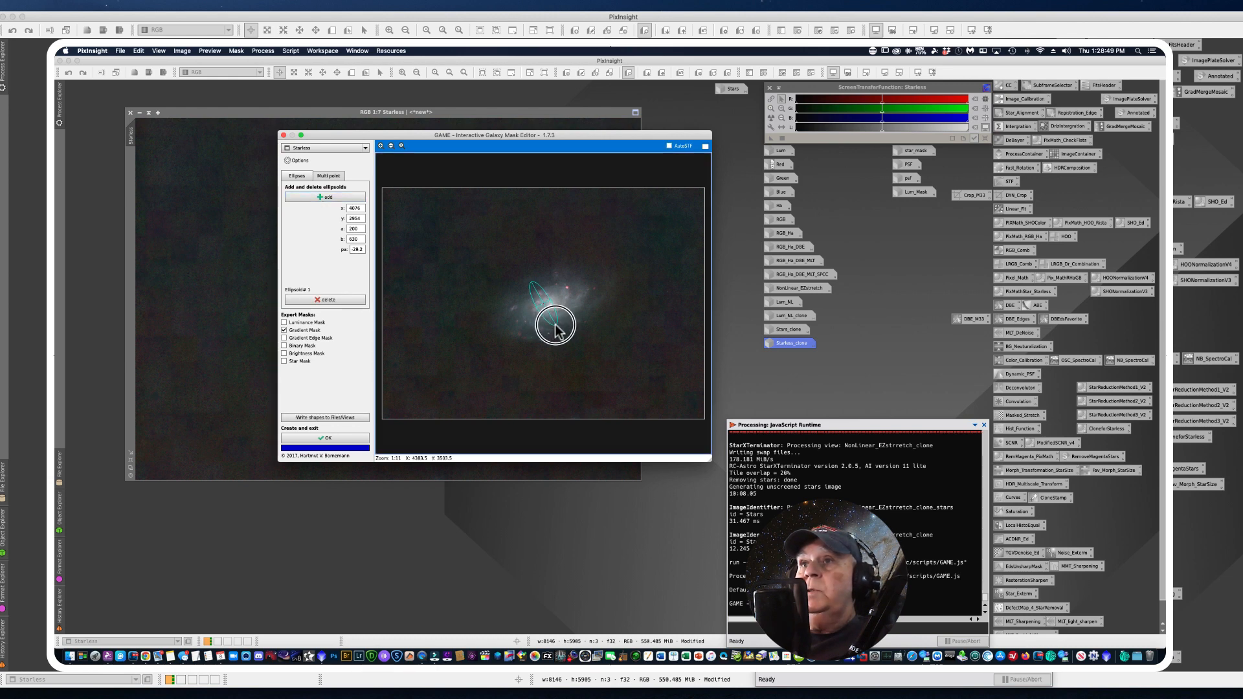
left_click(705, 146)
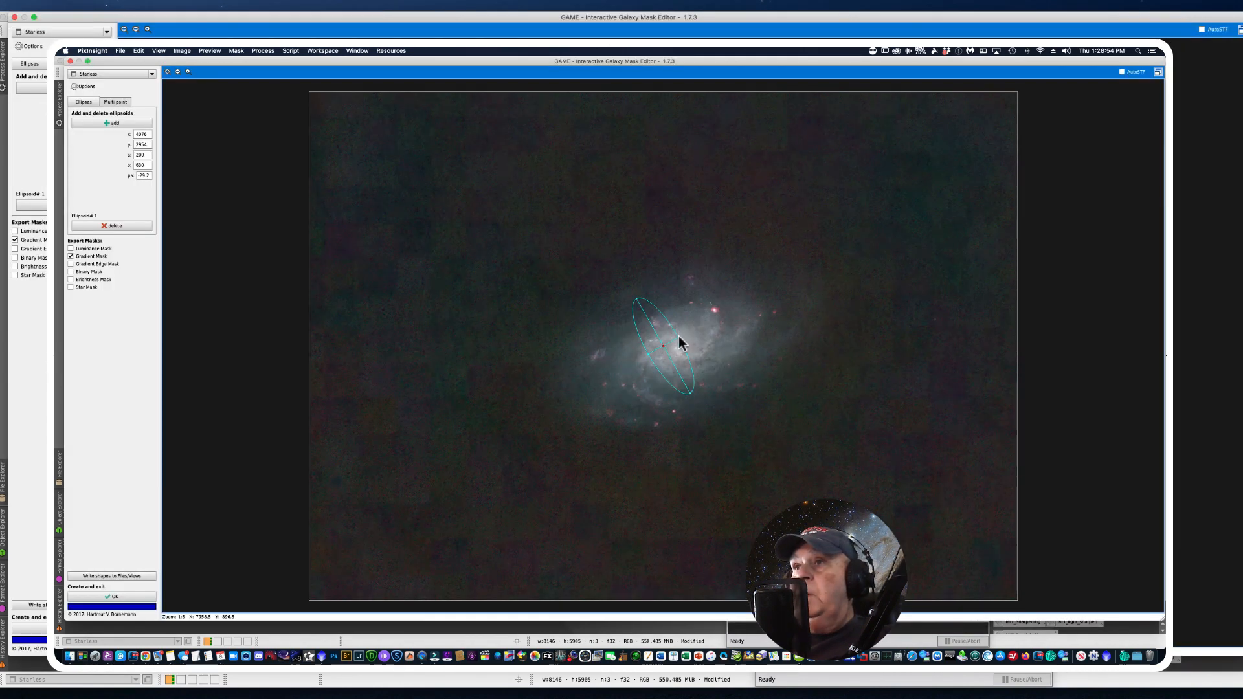
left_click_drag(679, 335, 802, 279)
left_click_drag(687, 394, 711, 451)
left_click_drag(663, 345, 663, 353)
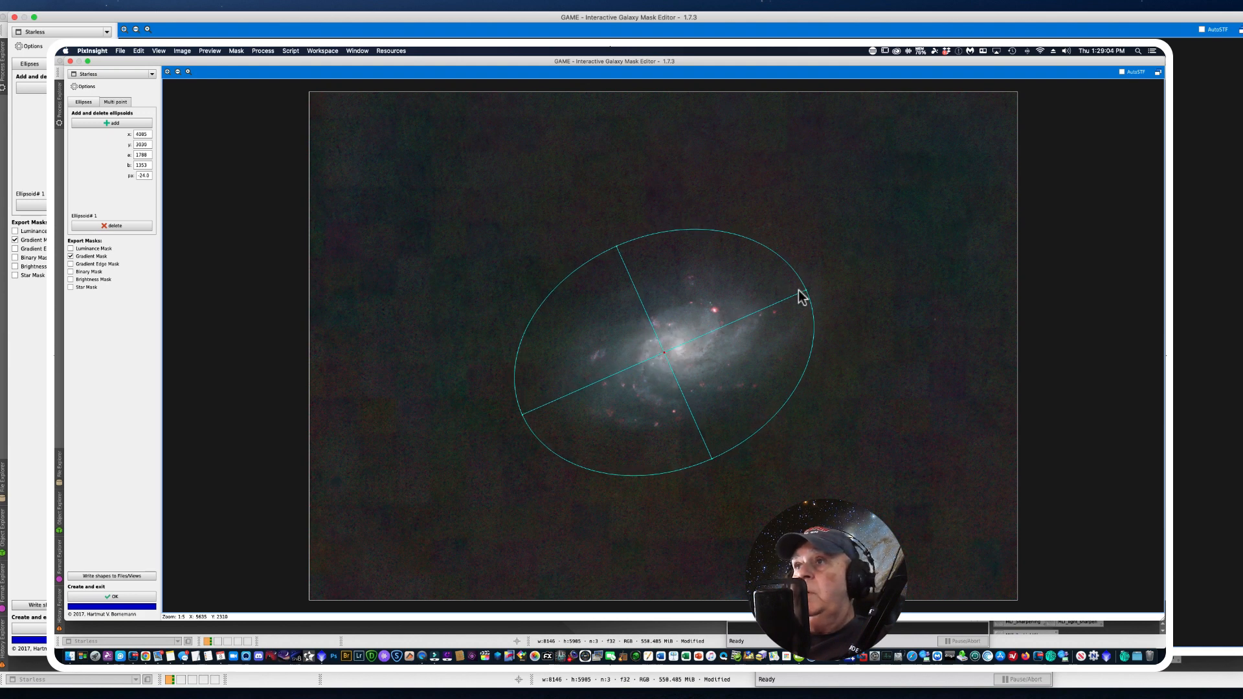
left_click_drag(805, 290, 815, 288)
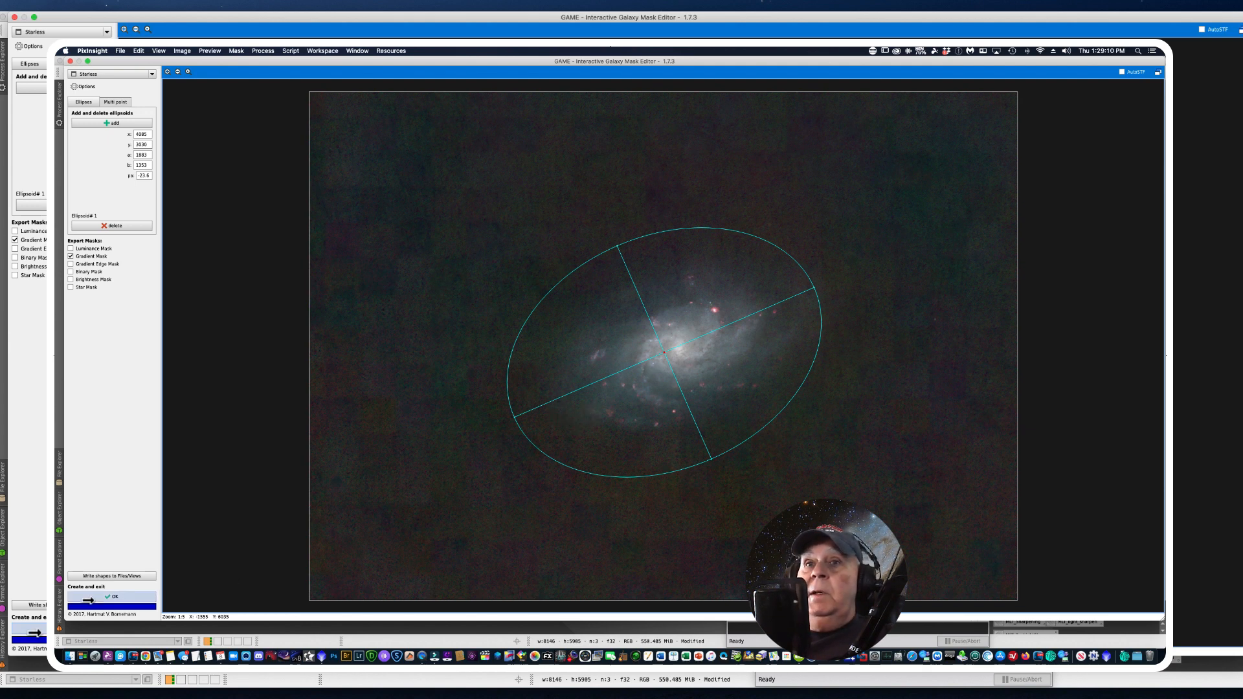
left_click(110, 598)
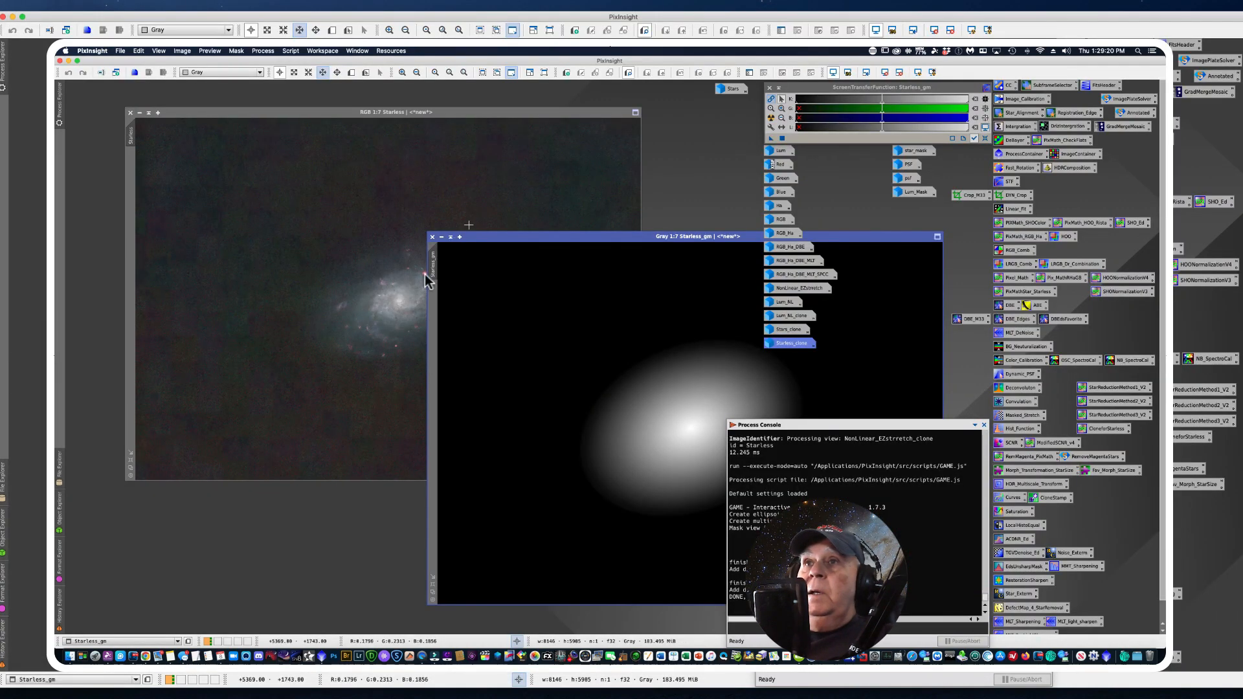
Step: Apply Starless_gm as the mask on Starless, minimize Starless_gm, and stow it beneath Lum_Mask
left_click_drag(440, 270, 129, 302)
mouse_move(137, 136)
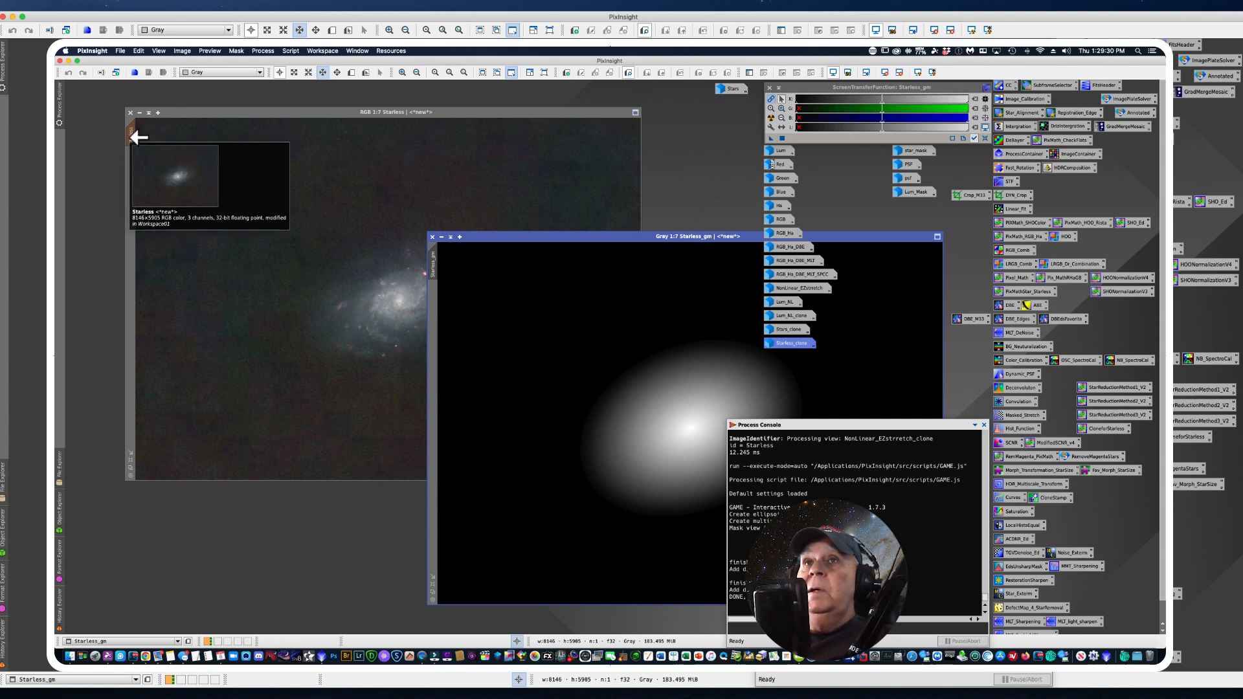
left_click(442, 237)
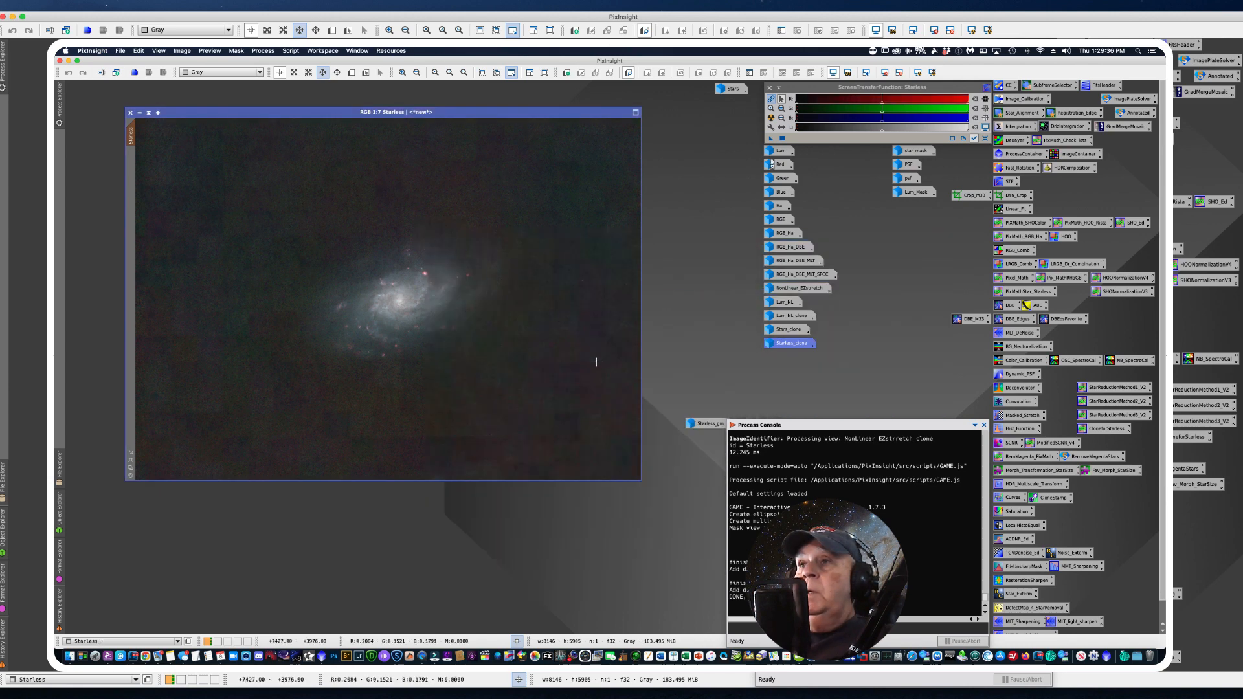
left_click_drag(704, 426, 872, 237)
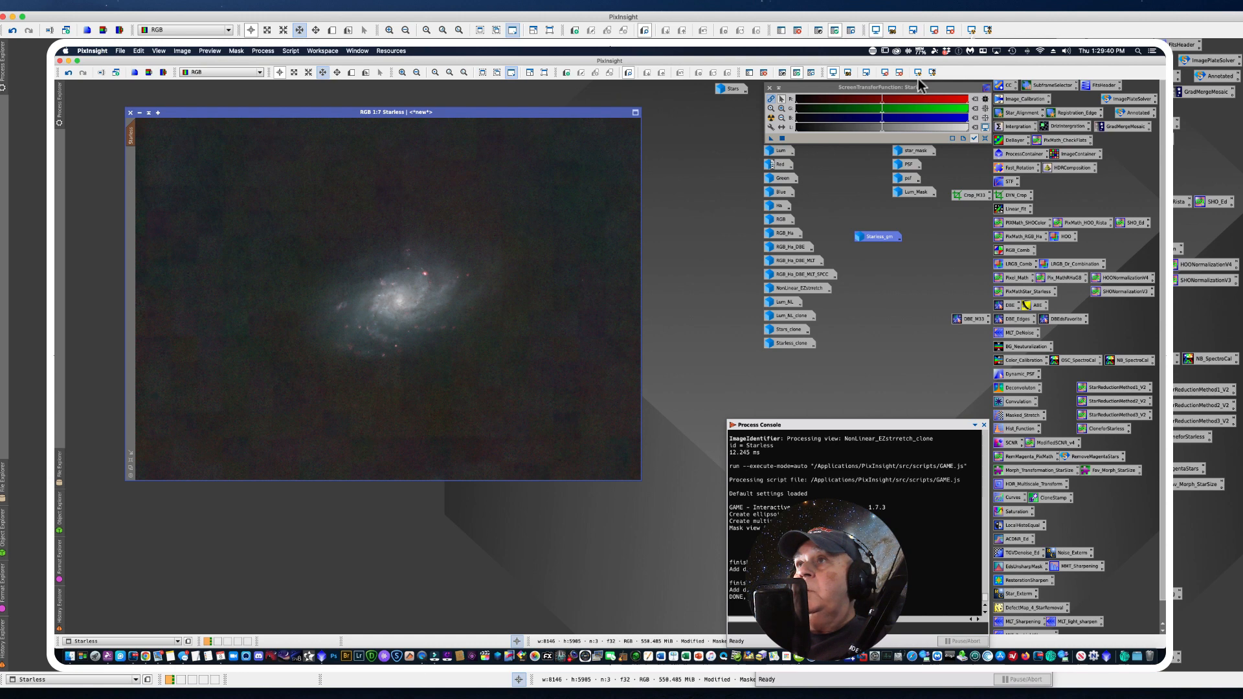
left_click_drag(884, 237, 922, 212)
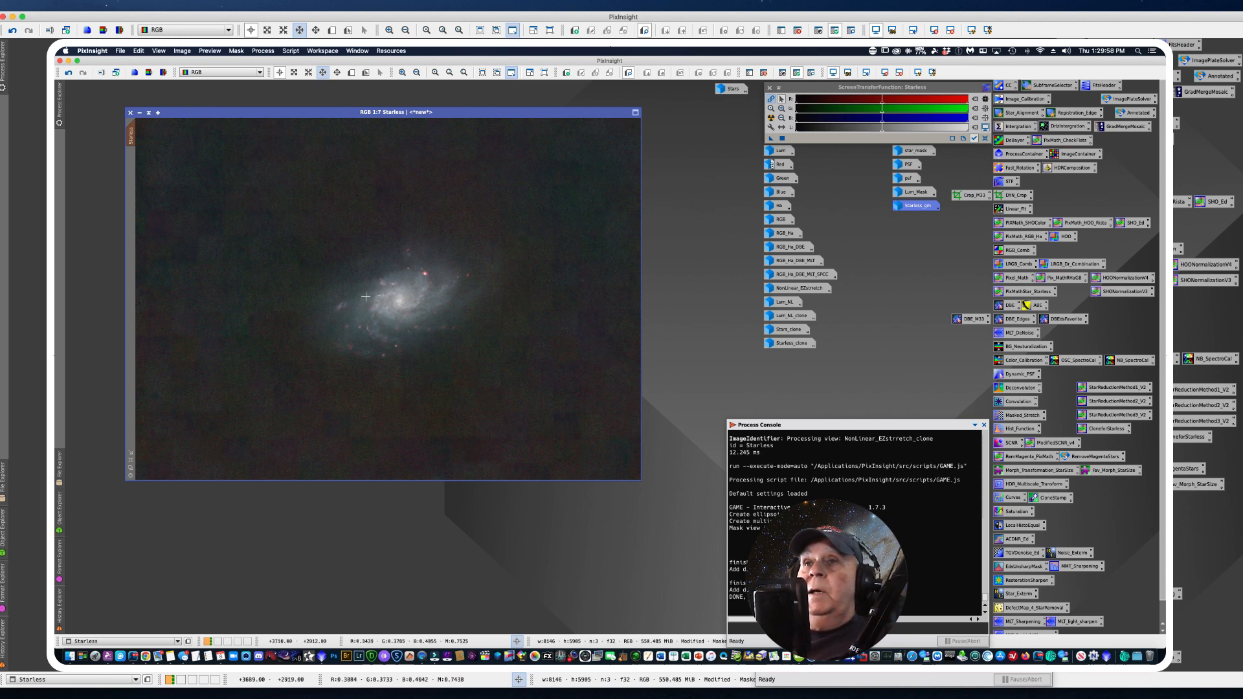
Step: Show the mask overlay on Starless and invert the mask to protect the galaxy
left_click(236, 51)
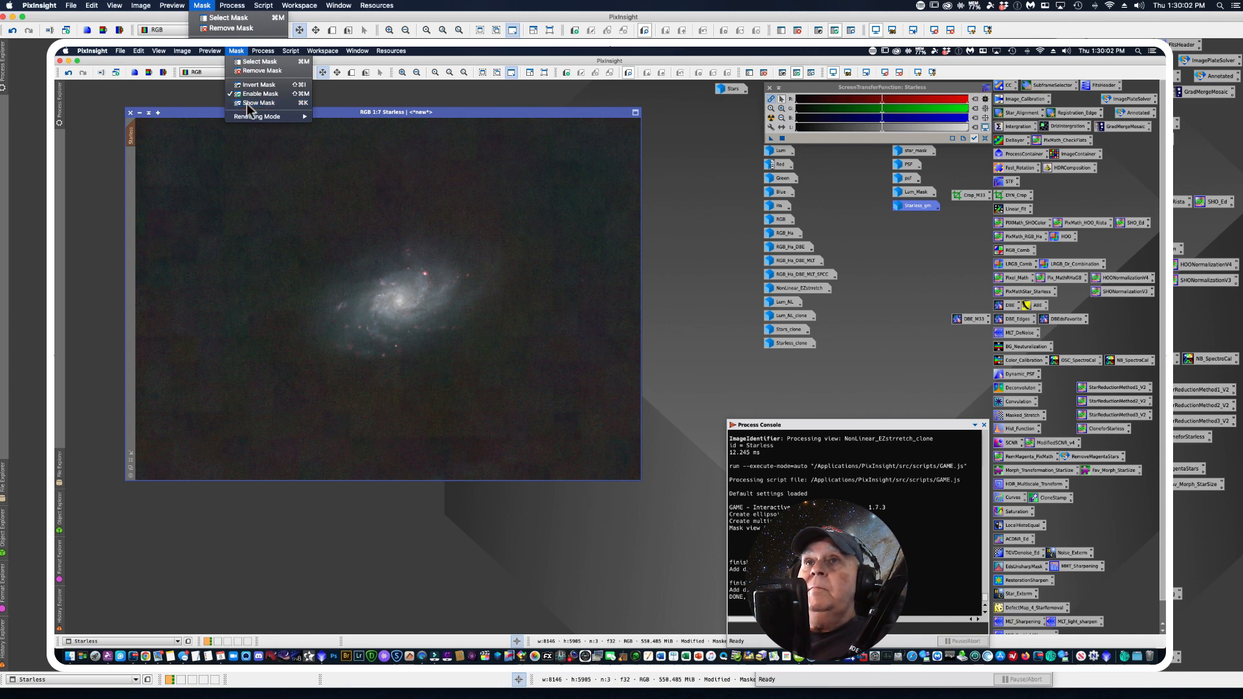
left_click(246, 104)
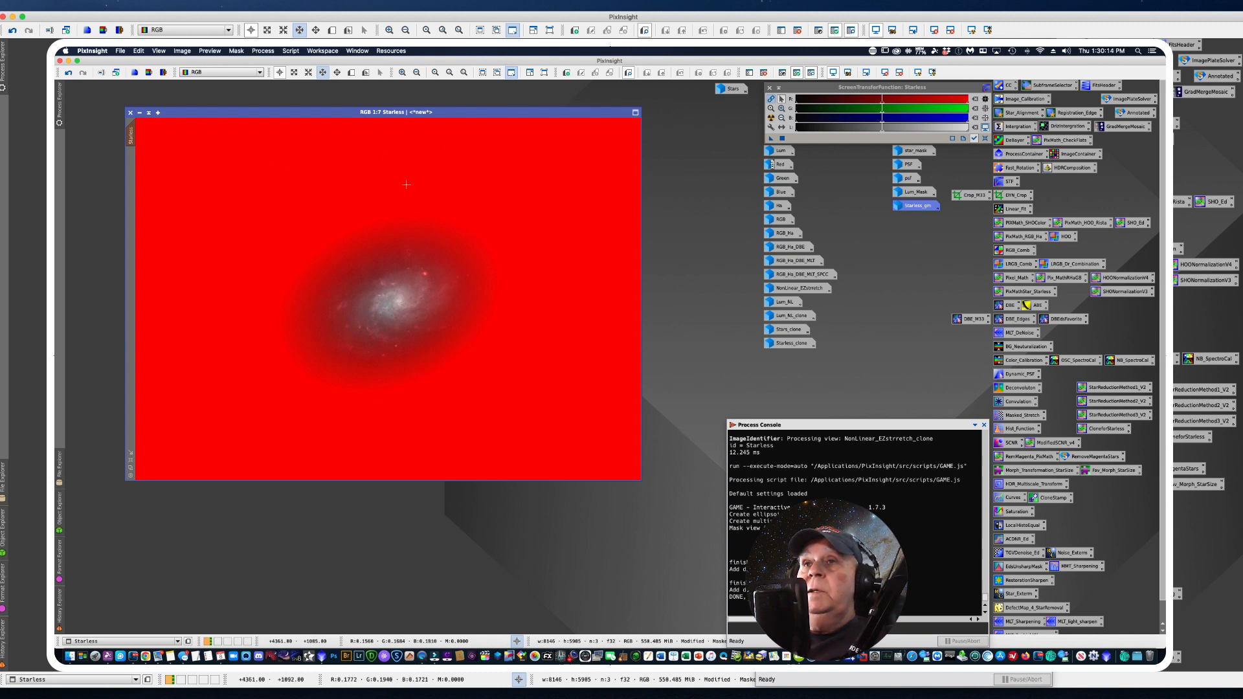
left_click(237, 51)
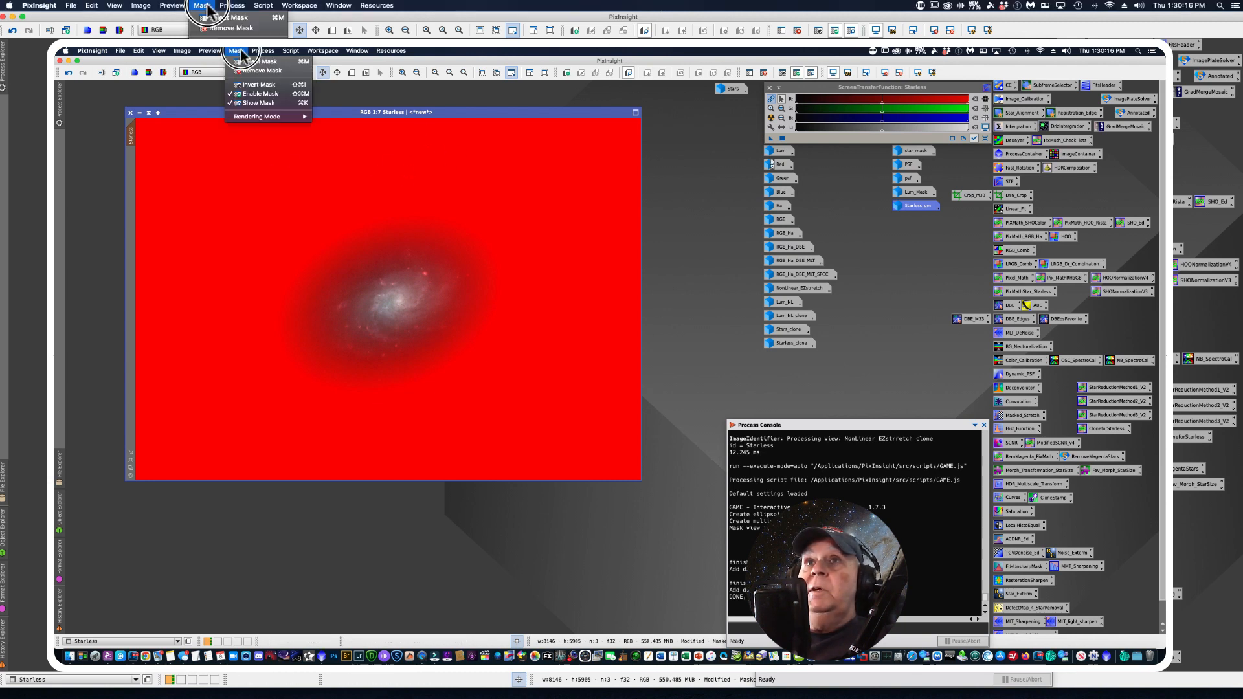
left_click(253, 85)
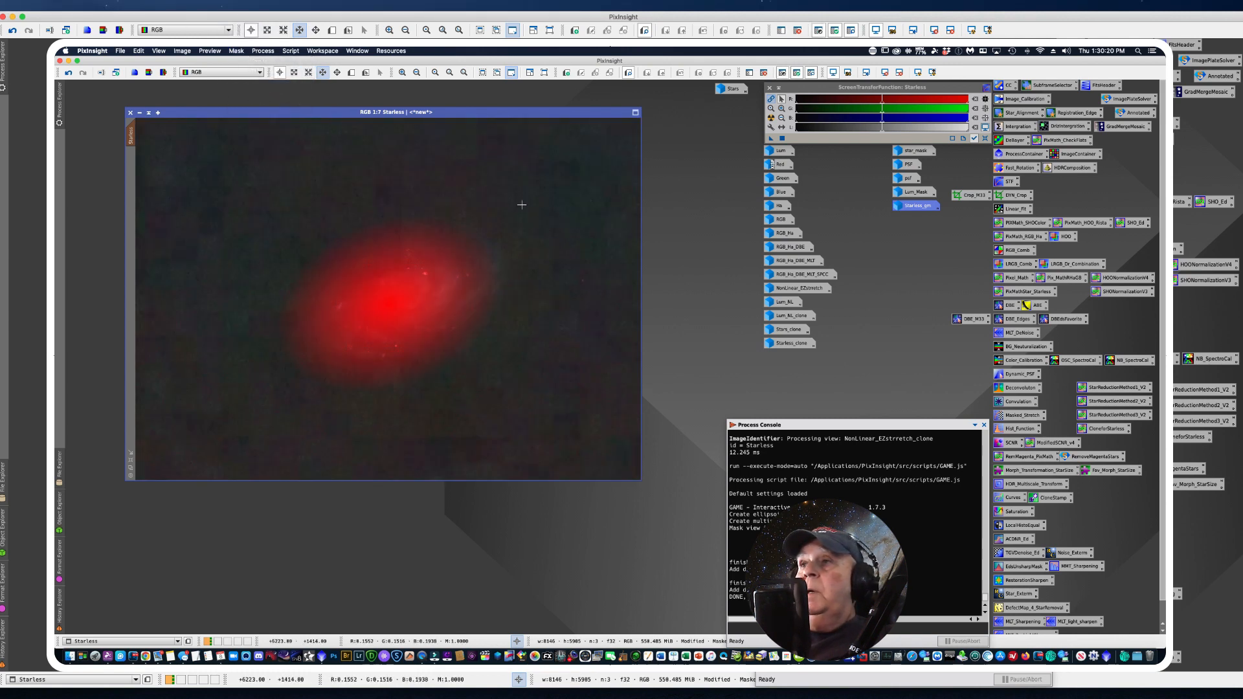
Step: Darken the Starless background with CurvesTransformation, lowering the RGB/K curve to about 0.41 output at 0.51 input, and close the process and preview
double_click(1010, 498)
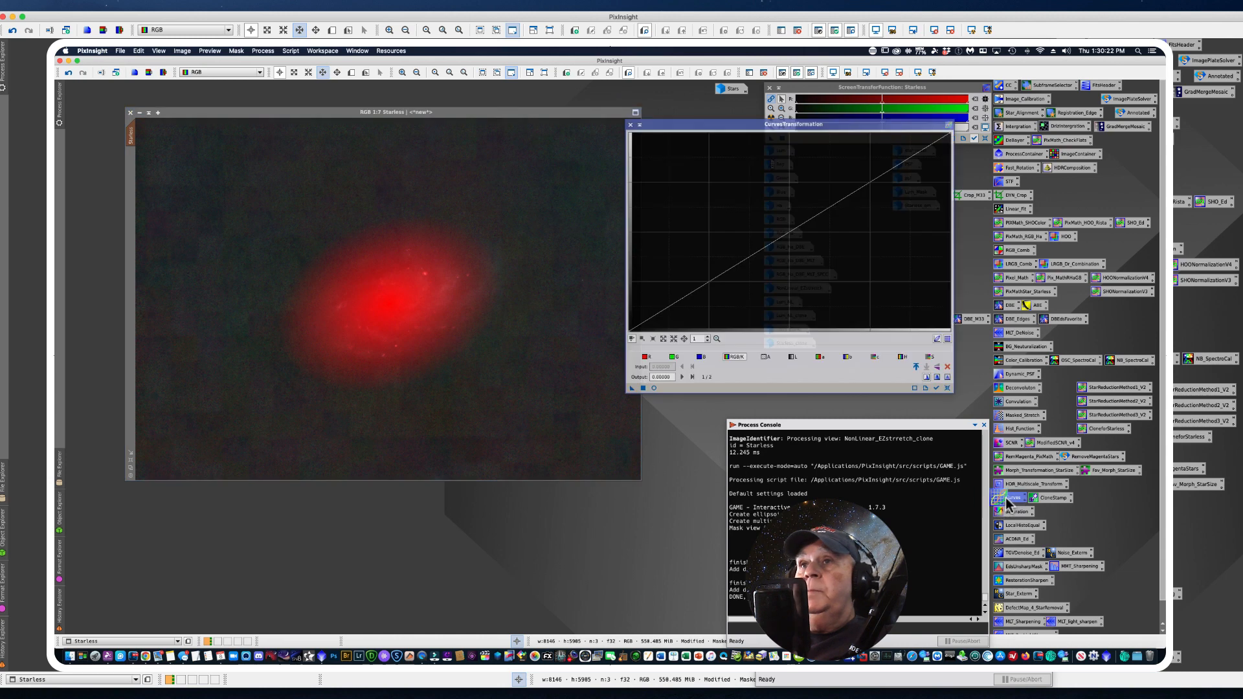
left_click(654, 388)
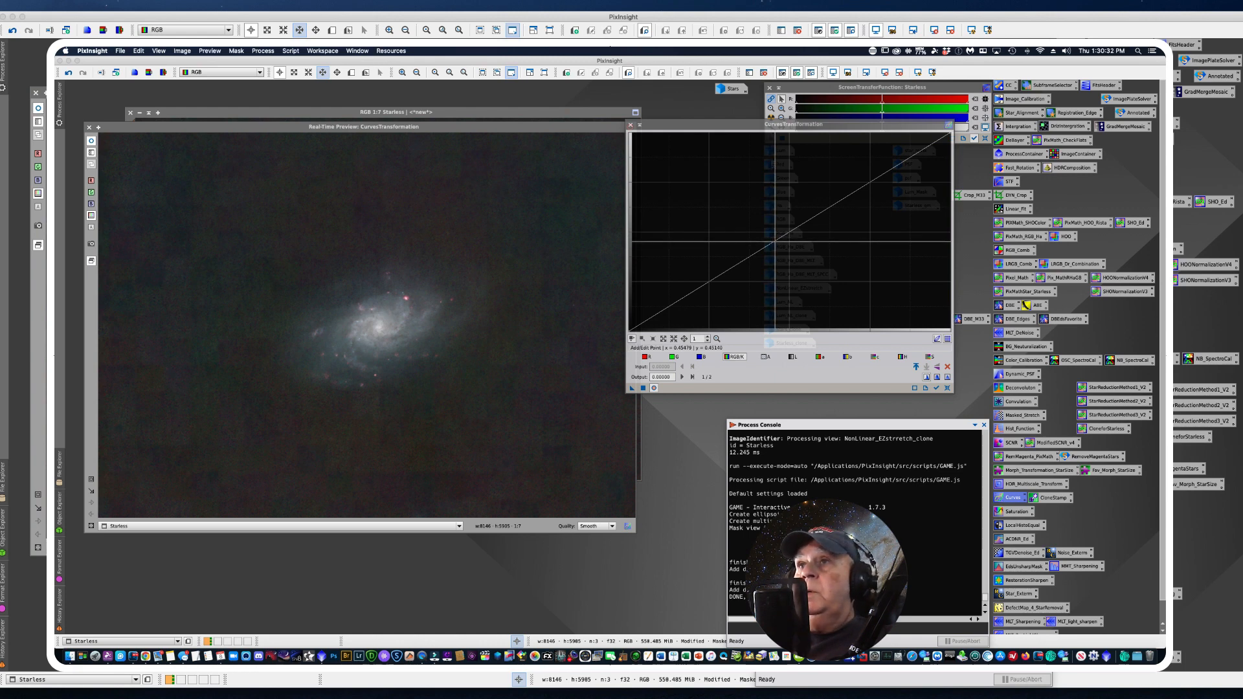
left_click_drag(775, 241, 794, 250)
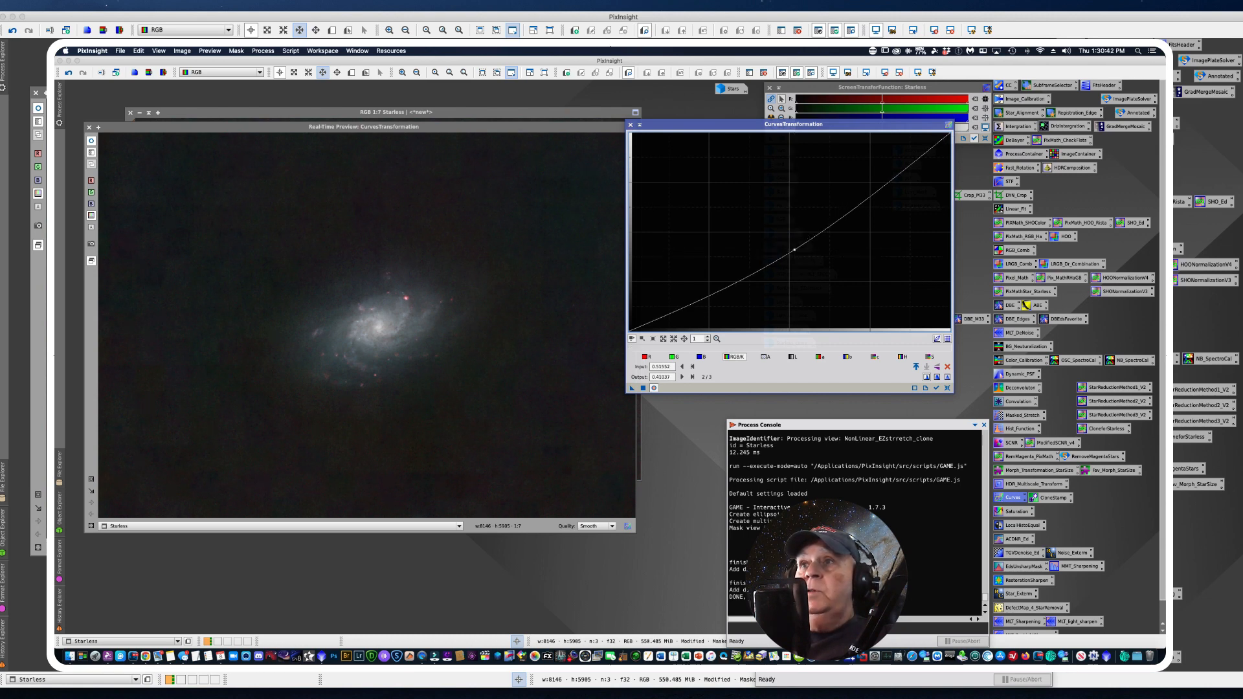
left_click(643, 387)
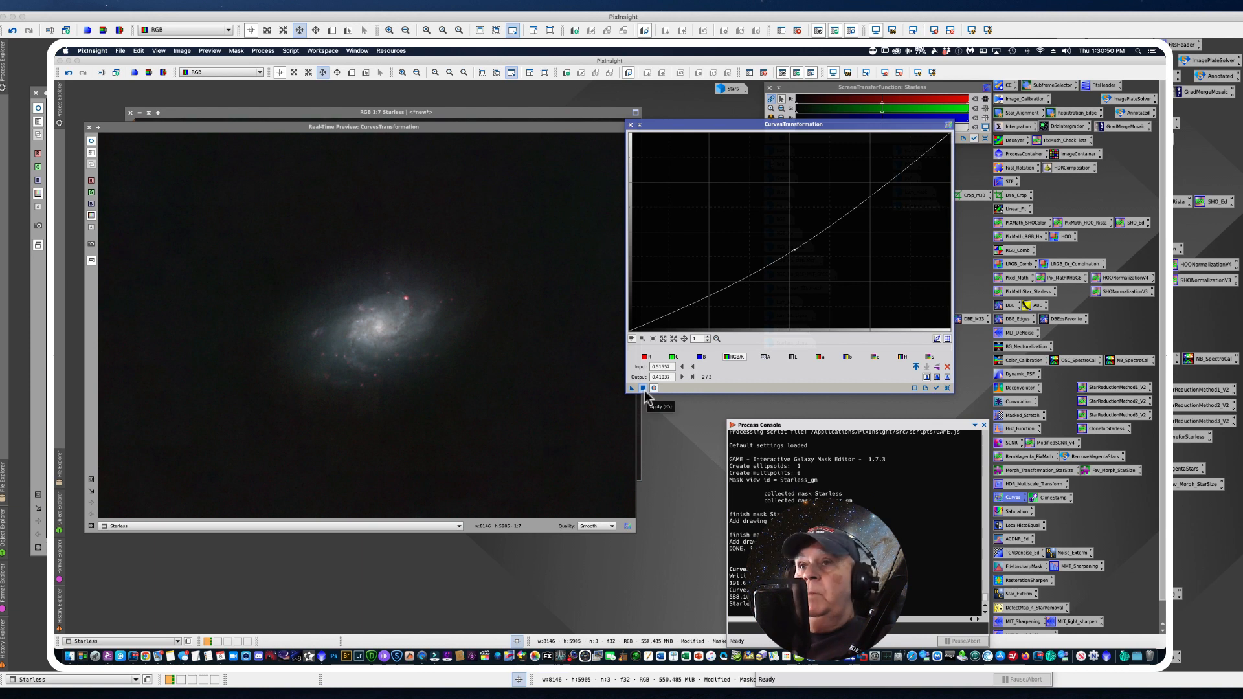
left_click(632, 127)
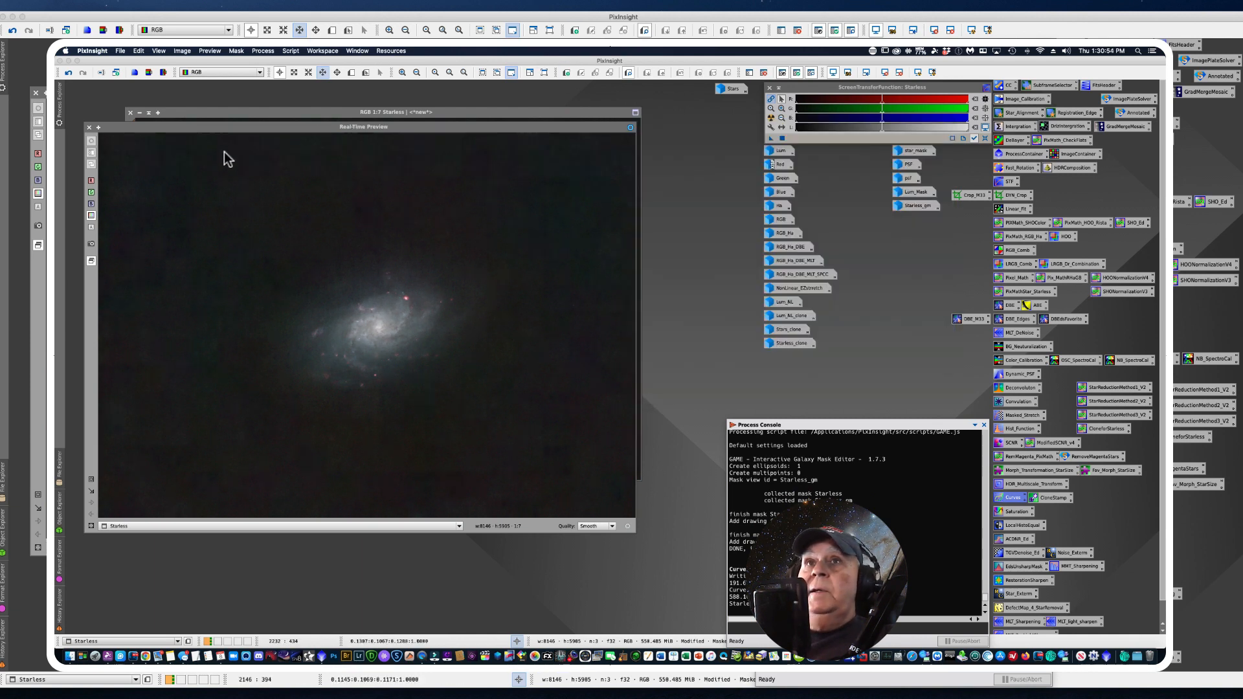
left_click(89, 128)
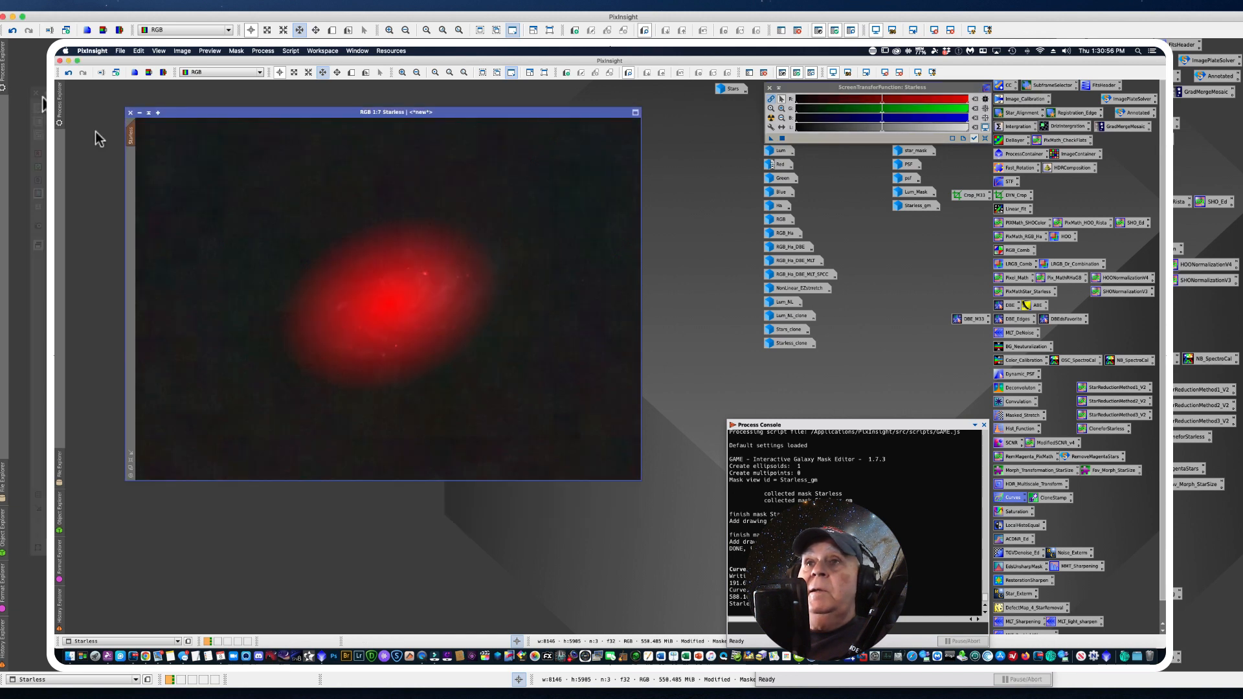
Step: Invert the Starless mask again to expose the galaxy, and hide the mask overlay
left_click(237, 51)
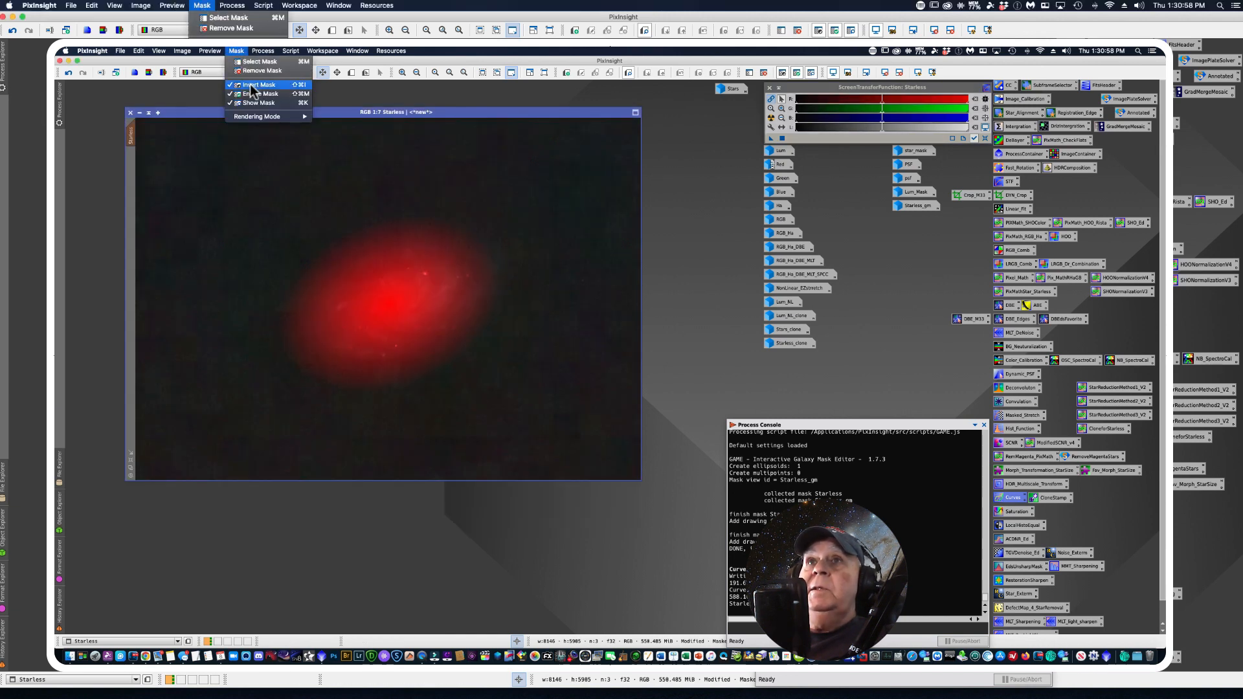
left_click(251, 84)
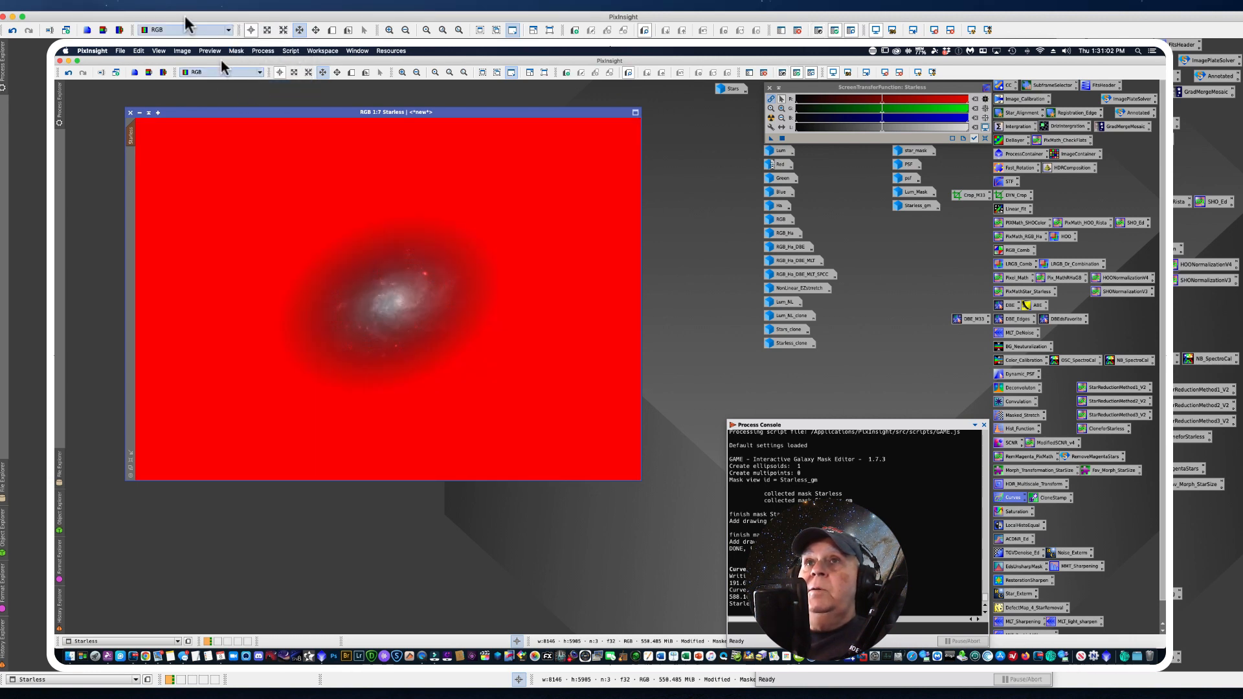
left_click(202, 5)
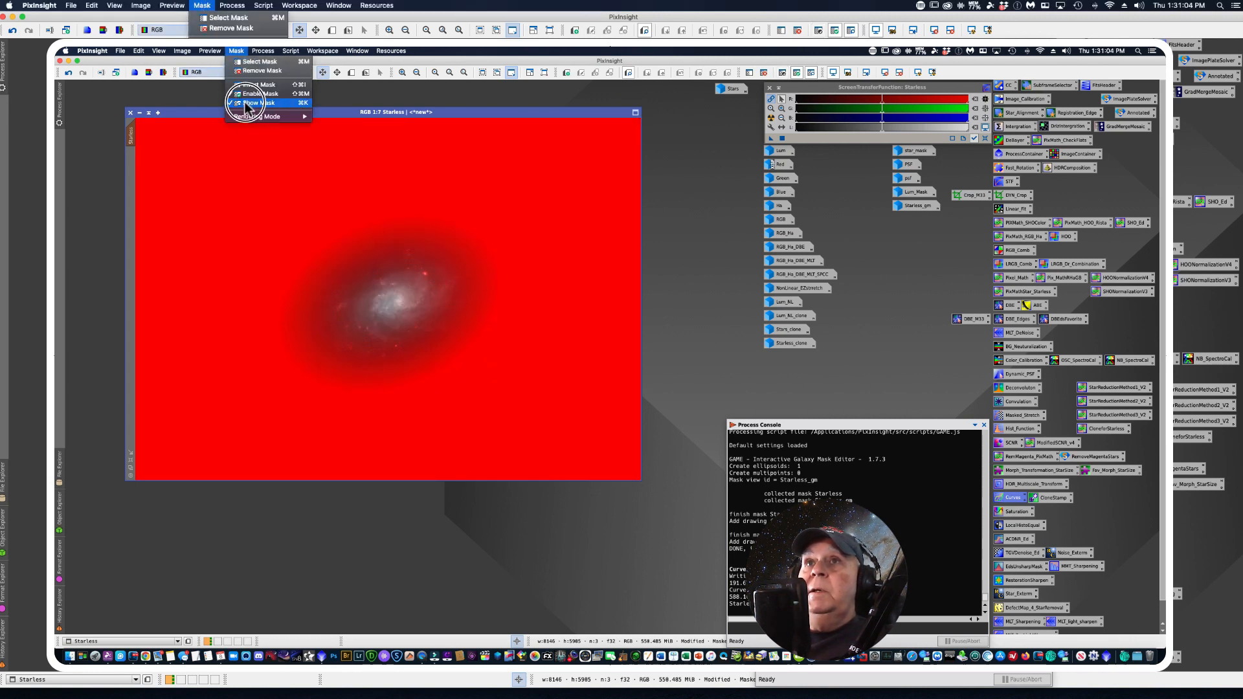
left_click(208, 29)
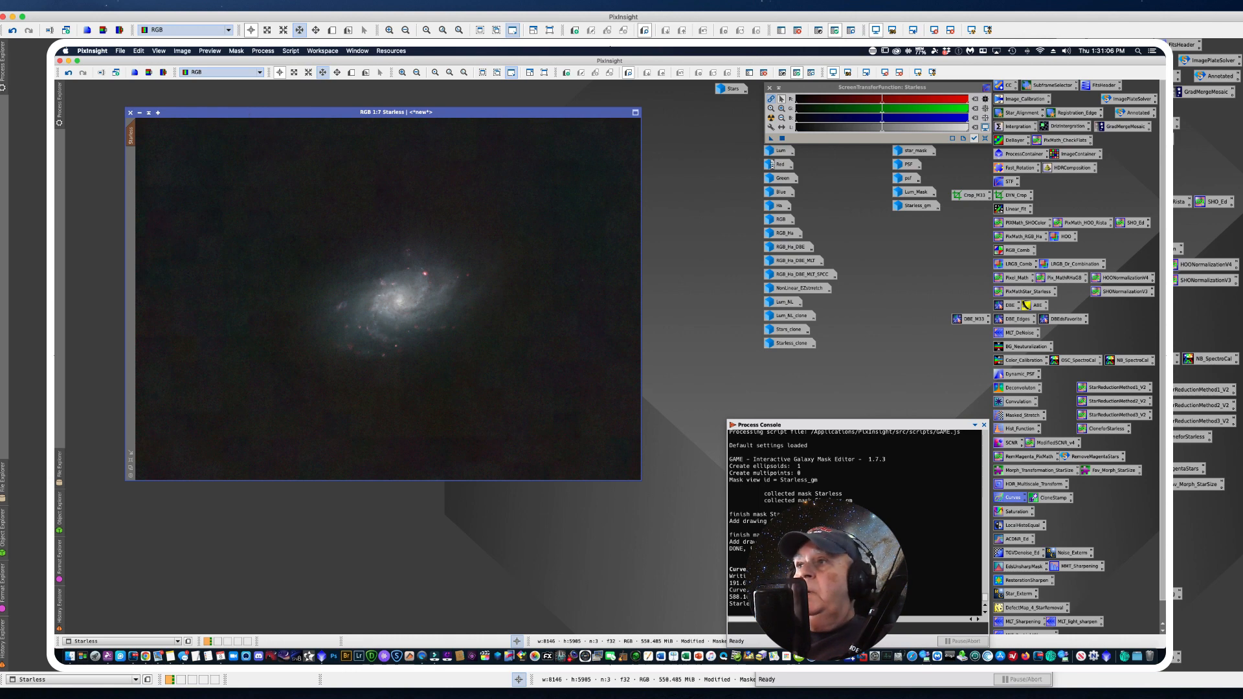
Step: Set up CurvesTransformation with a real-time preview of Starless and raise the RGB/K curve to about 0.52 output at 0.48 input
double_click(1012, 500)
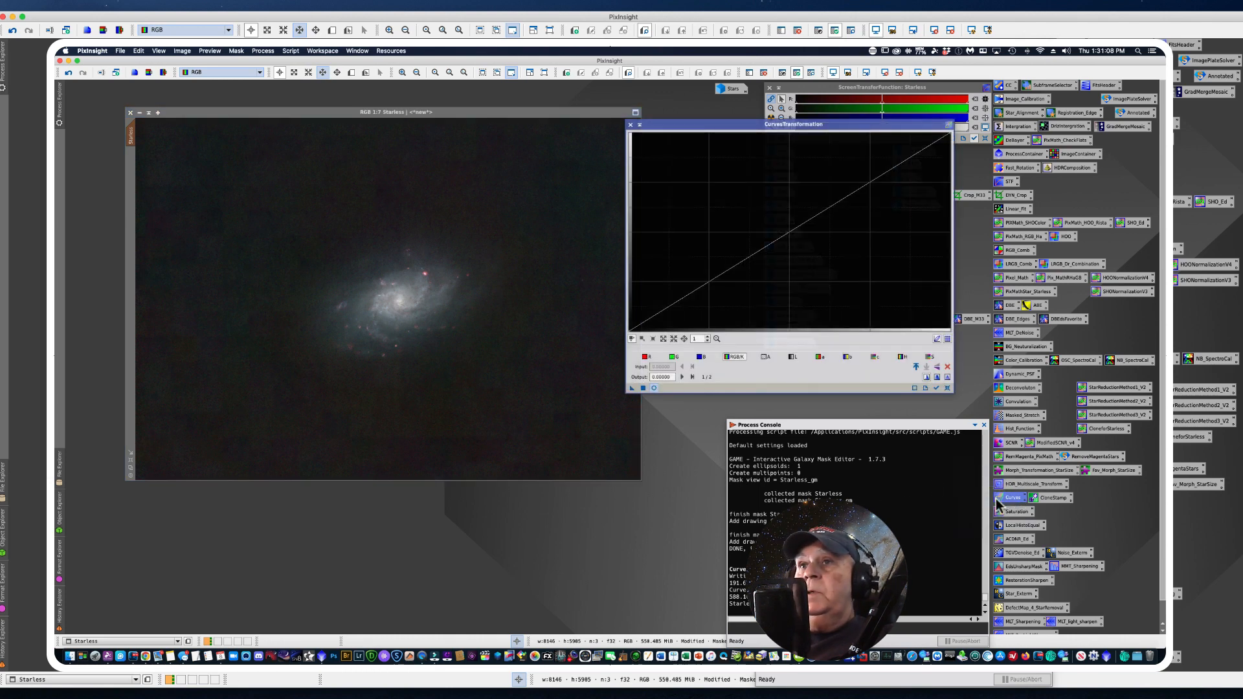
left_click_drag(697, 128, 673, 148)
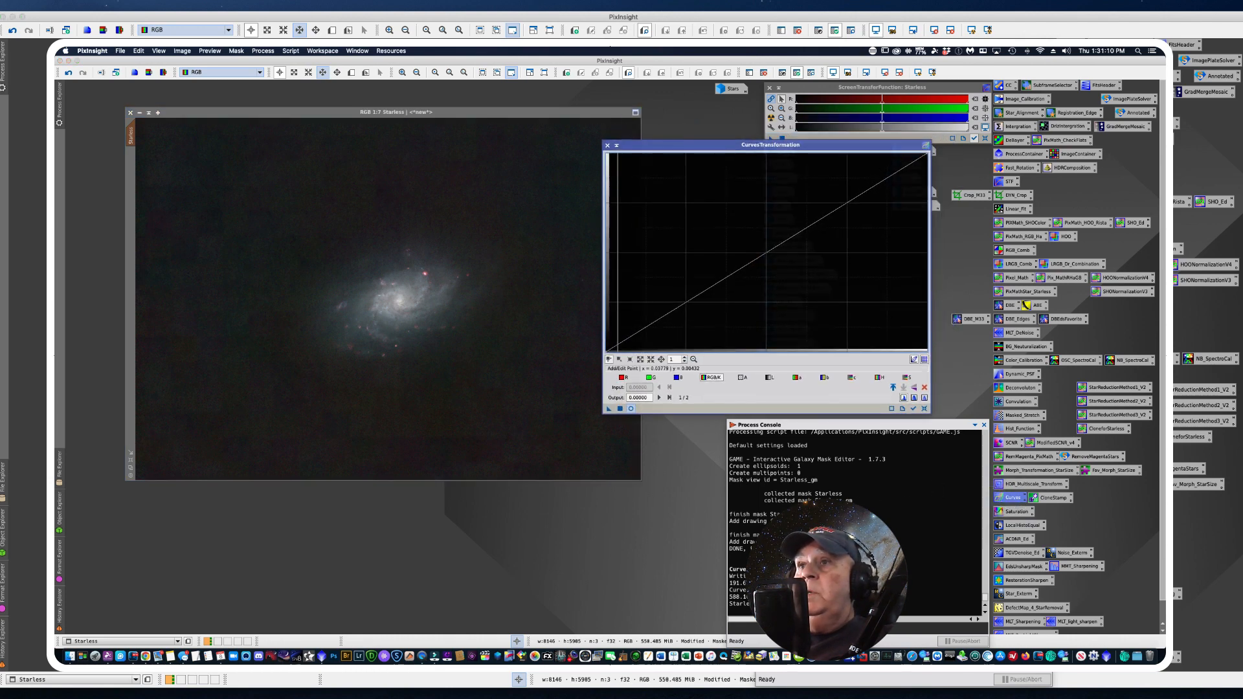
left_click(631, 410)
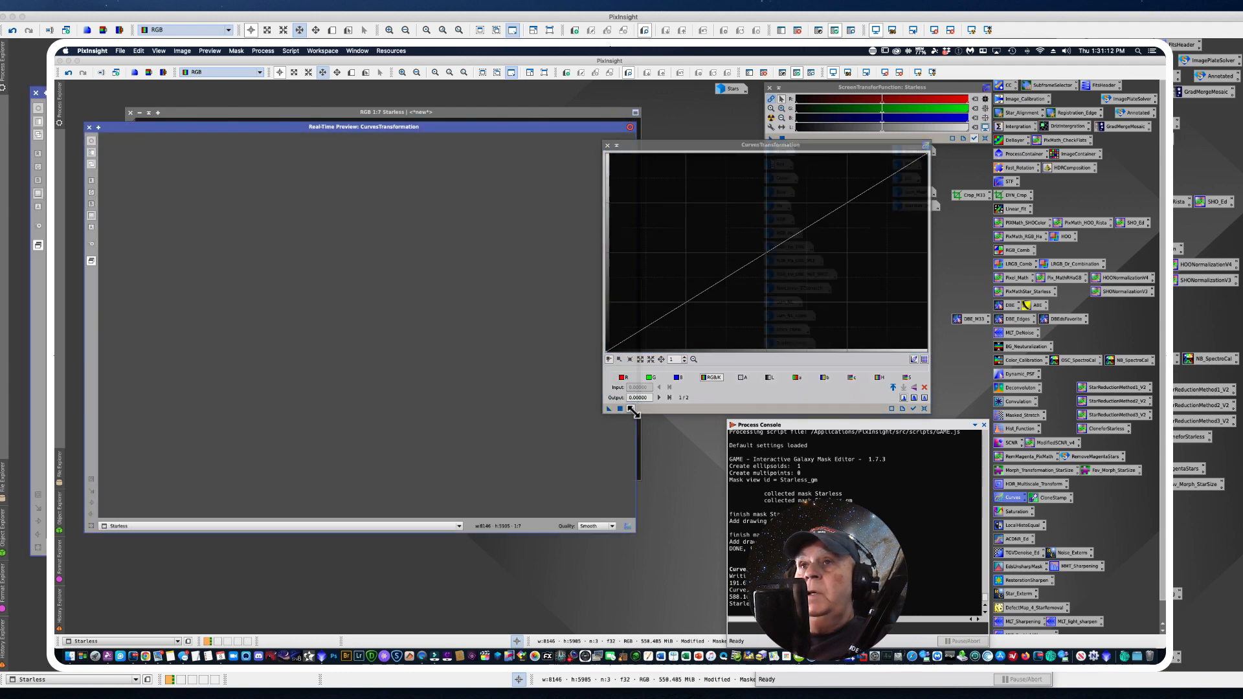
left_click(762, 251)
left_click_drag(762, 251, 759, 249)
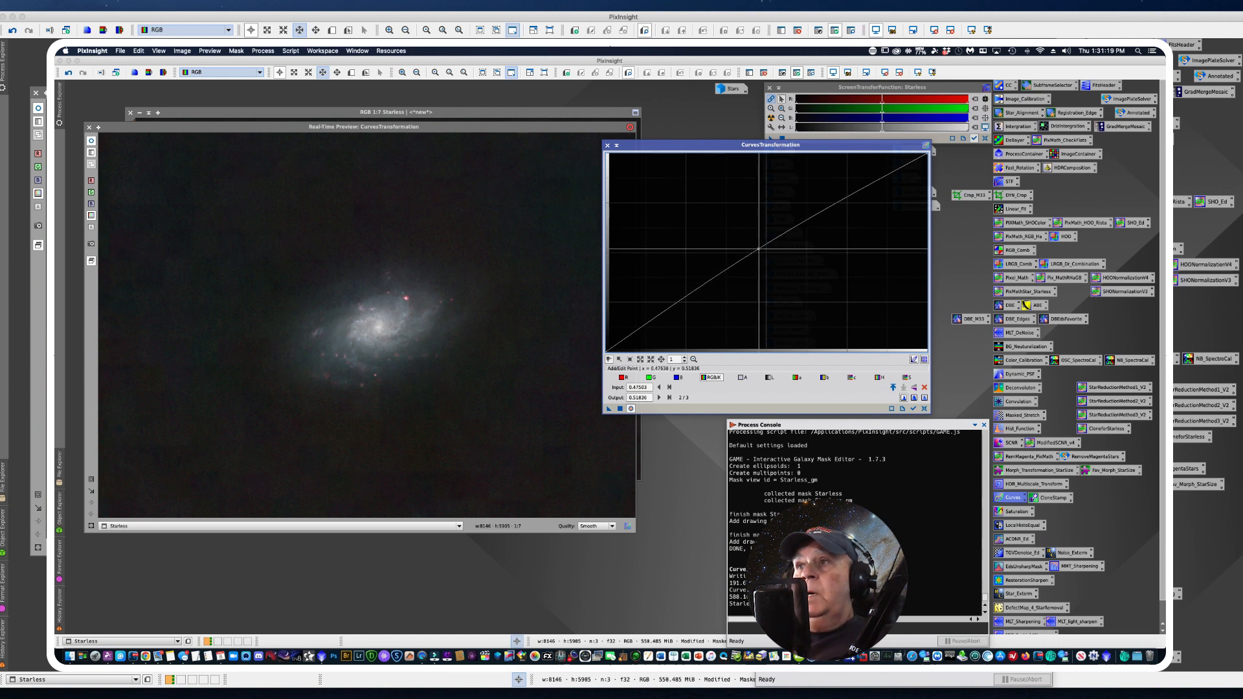
Step: Raise the saturation curve to about 0.52 output at 0.45 input, apply the curves to Starless, and close the process and preview
left_click(907, 377)
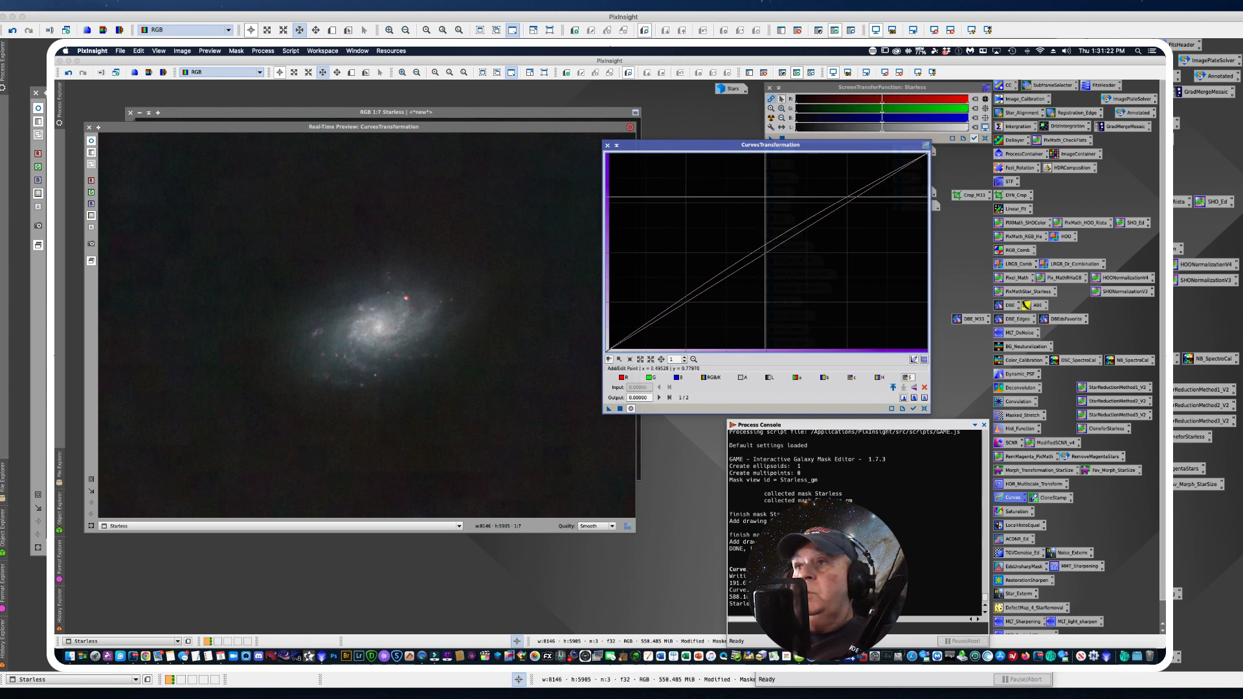
left_click(757, 251)
left_click_drag(755, 251, 750, 249)
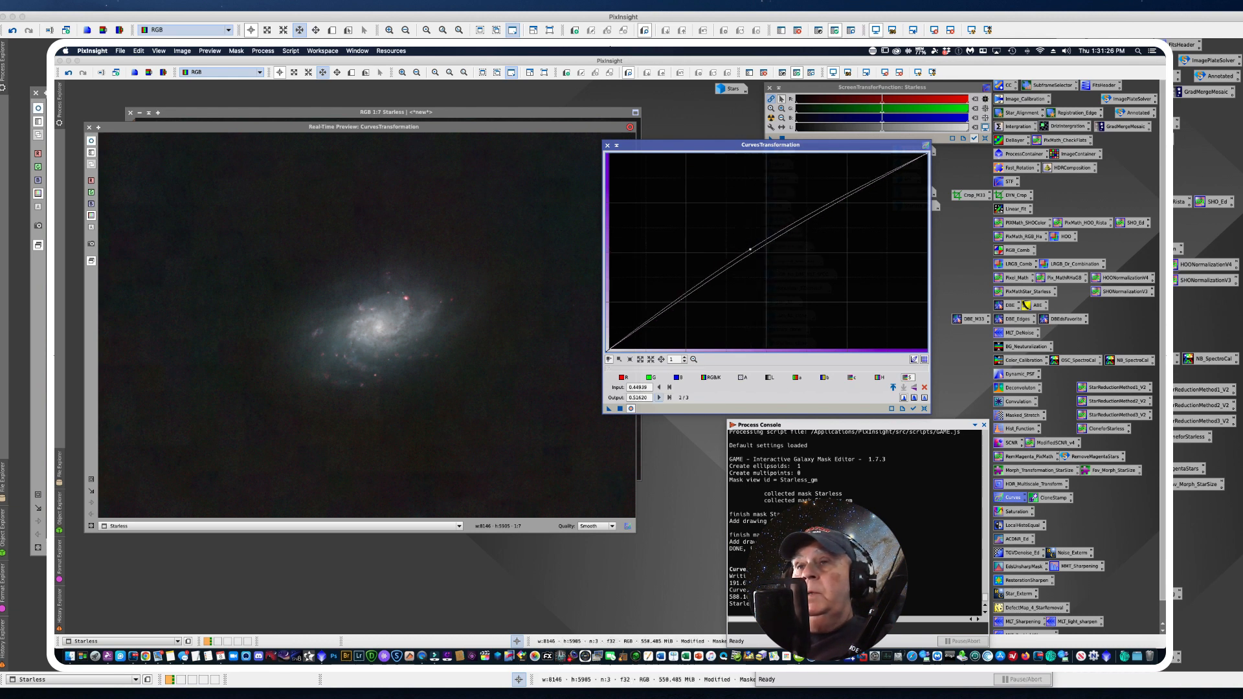
left_click(619, 408)
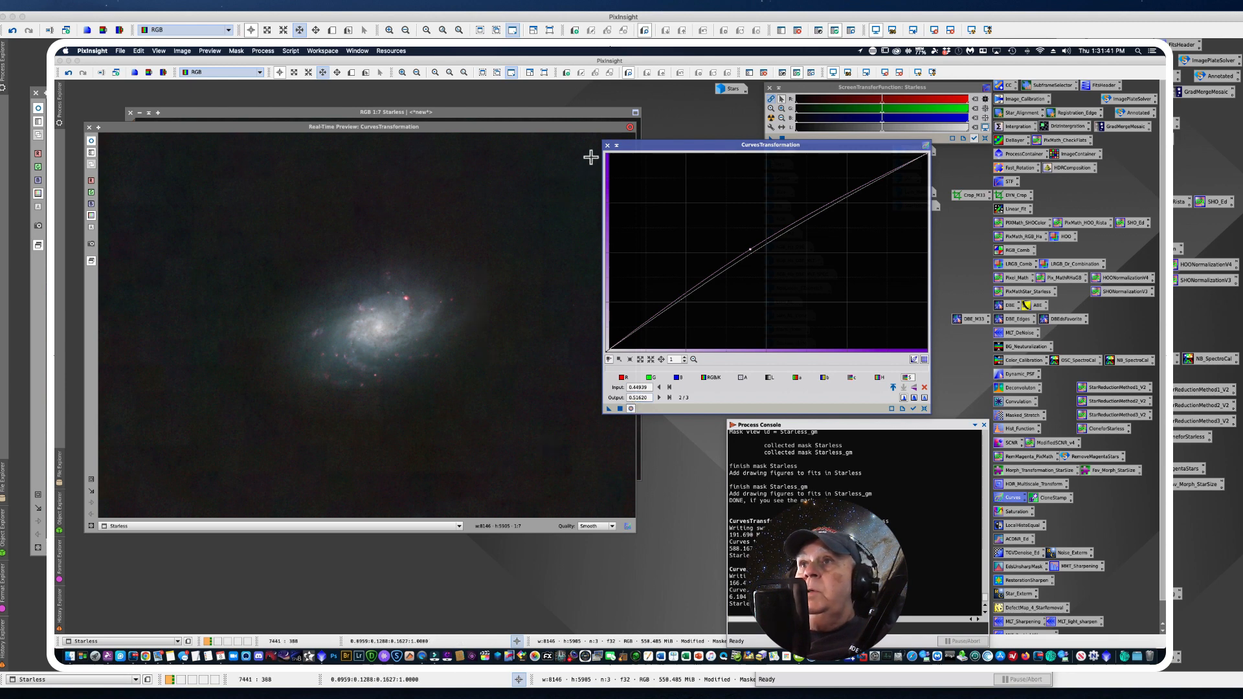
left_click(608, 146)
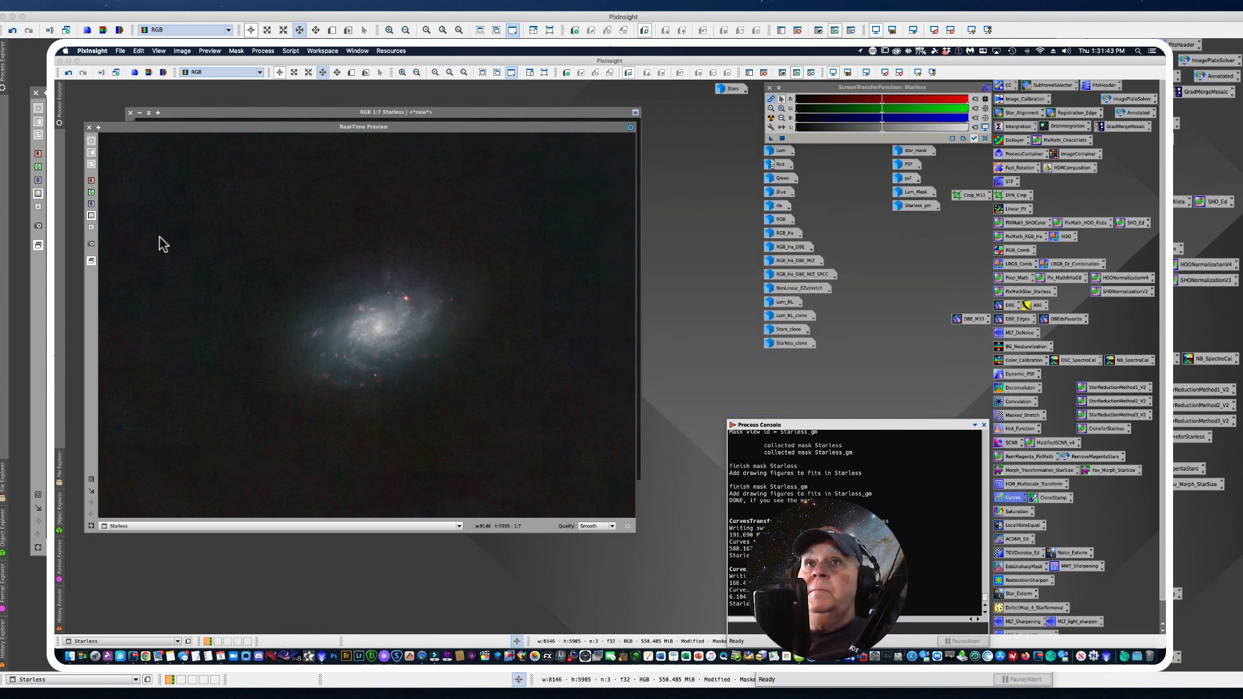
left_click(36, 95)
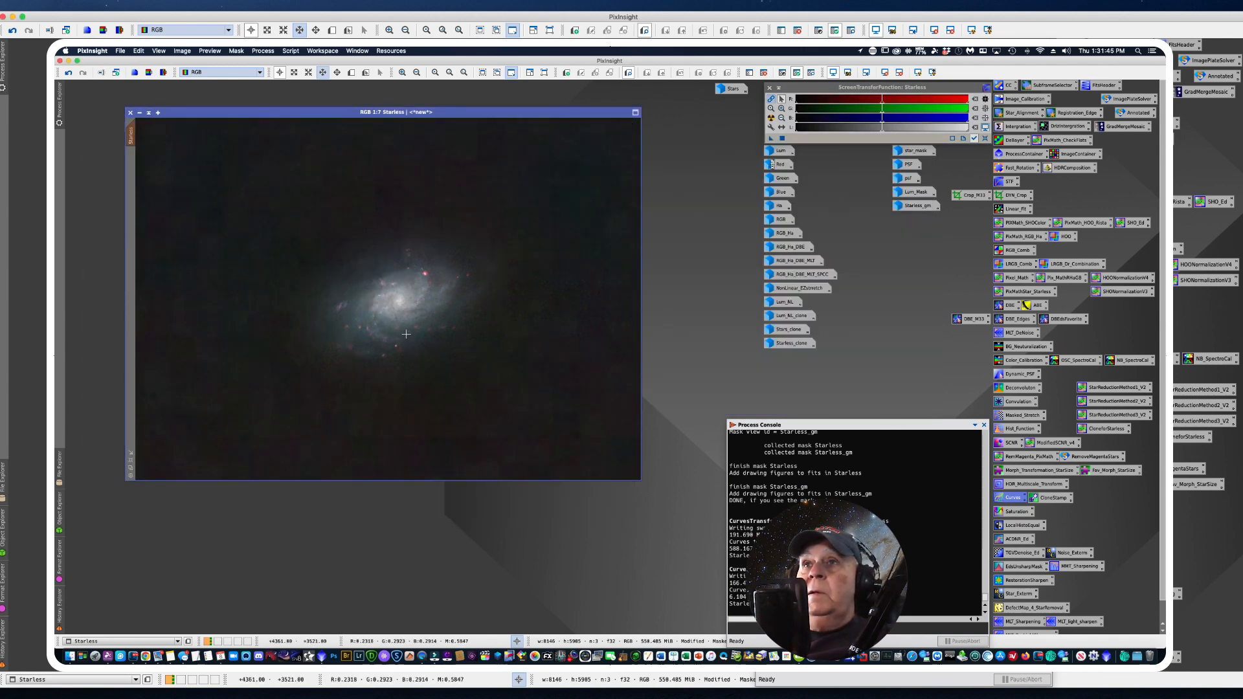
scroll(406, 334, "down", 1)
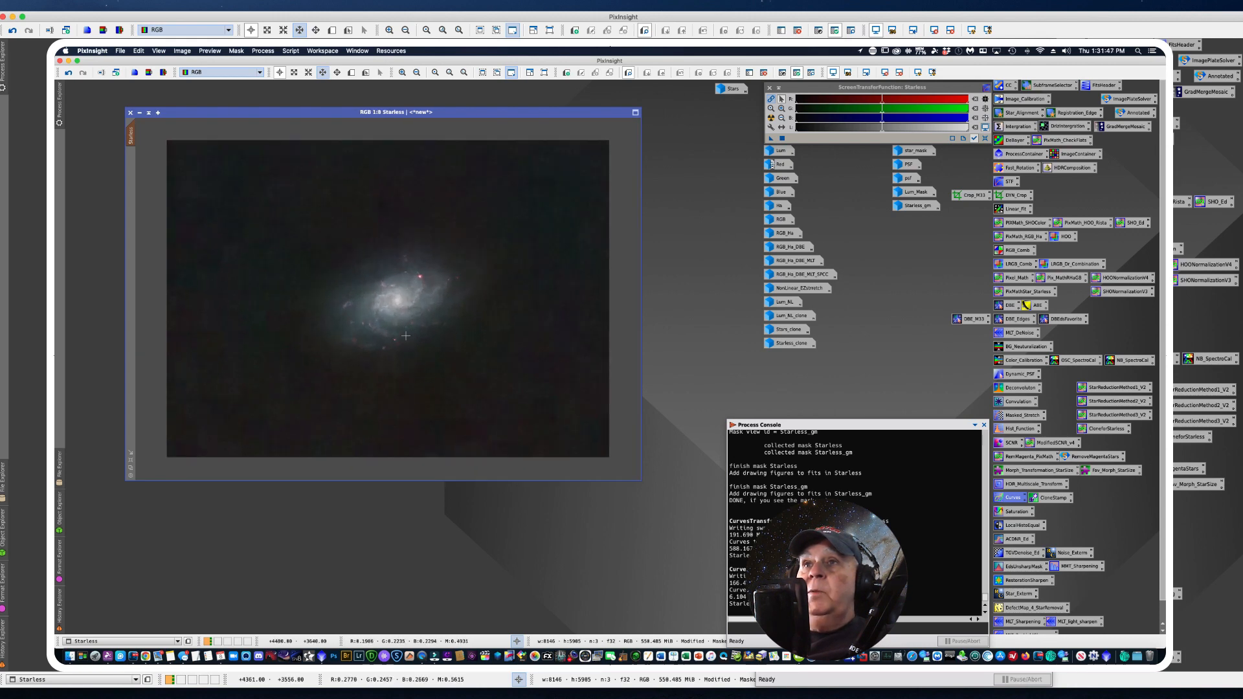
scroll(406, 336, "up", 5)
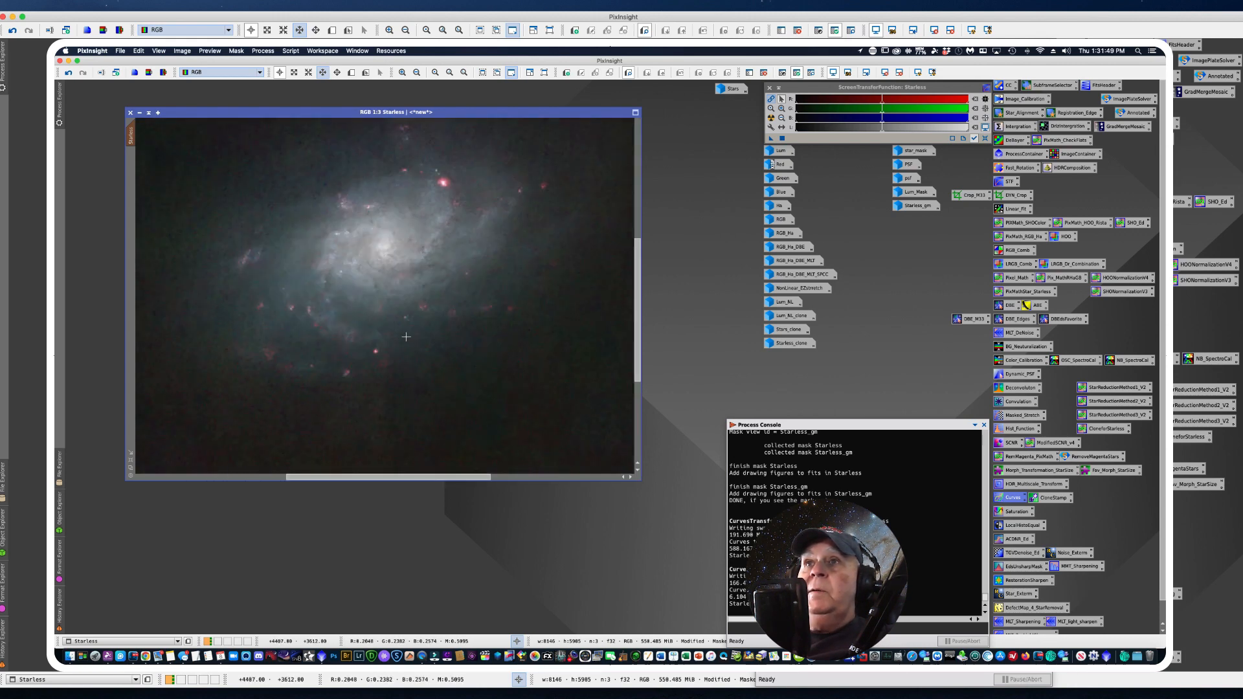
scroll(406, 337, "down", 1)
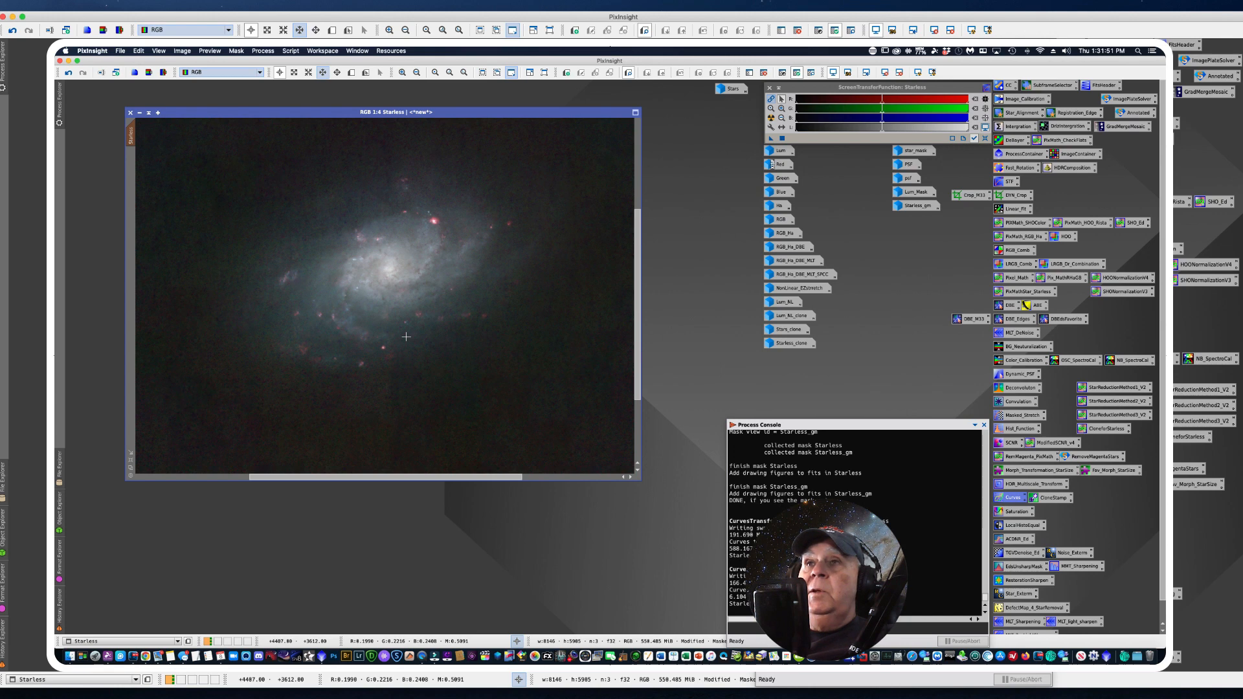
Step: Inspect the curves result on Starless and extract the image's lightness channel as a separate grayscale image
scroll(406, 337, "up", 2)
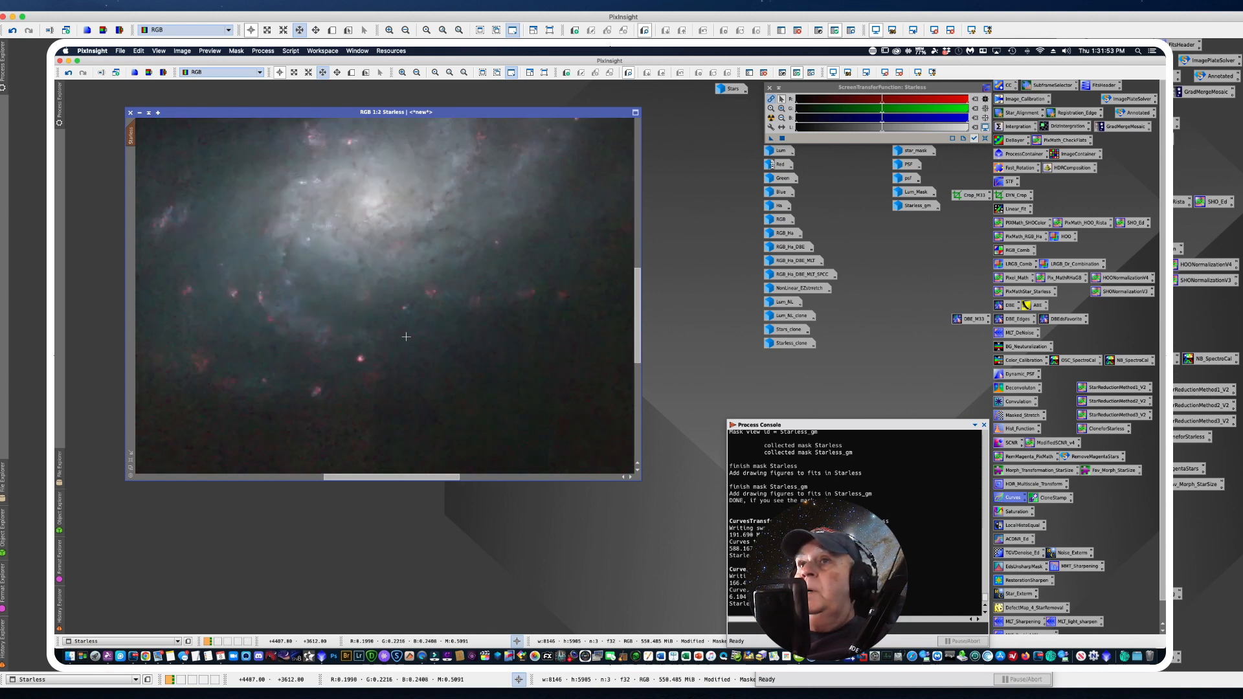
scroll(406, 337, "down", 3)
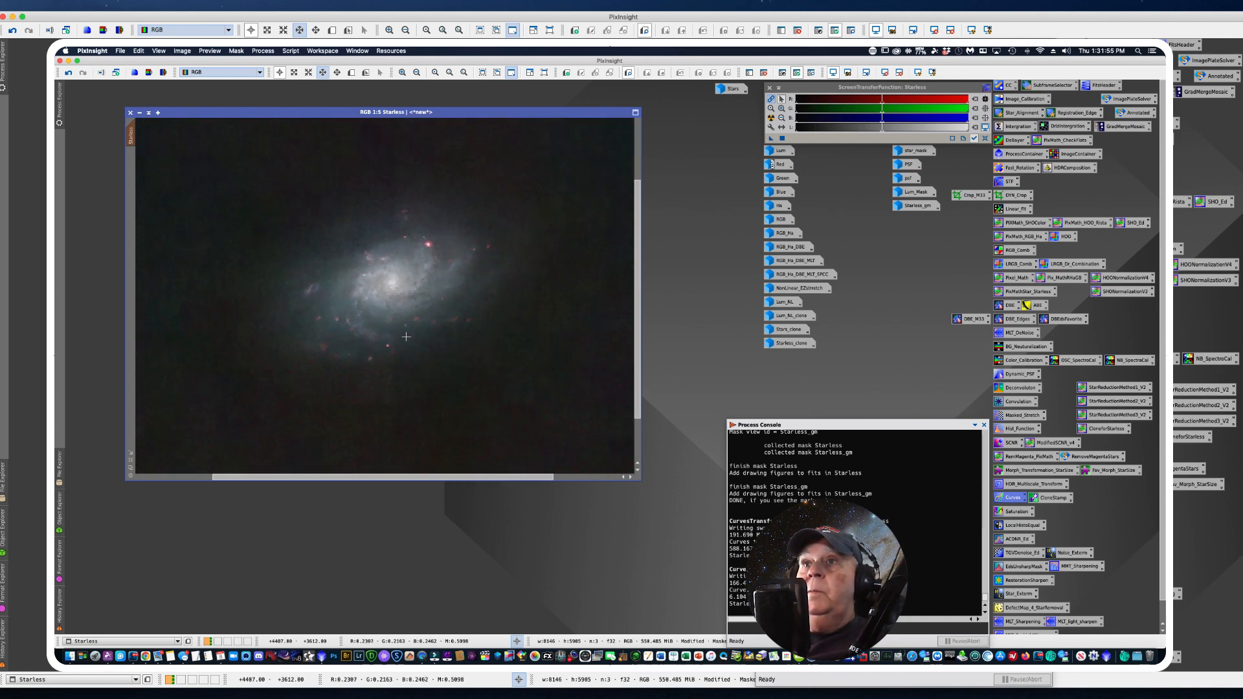
scroll(406, 337, "down", 3)
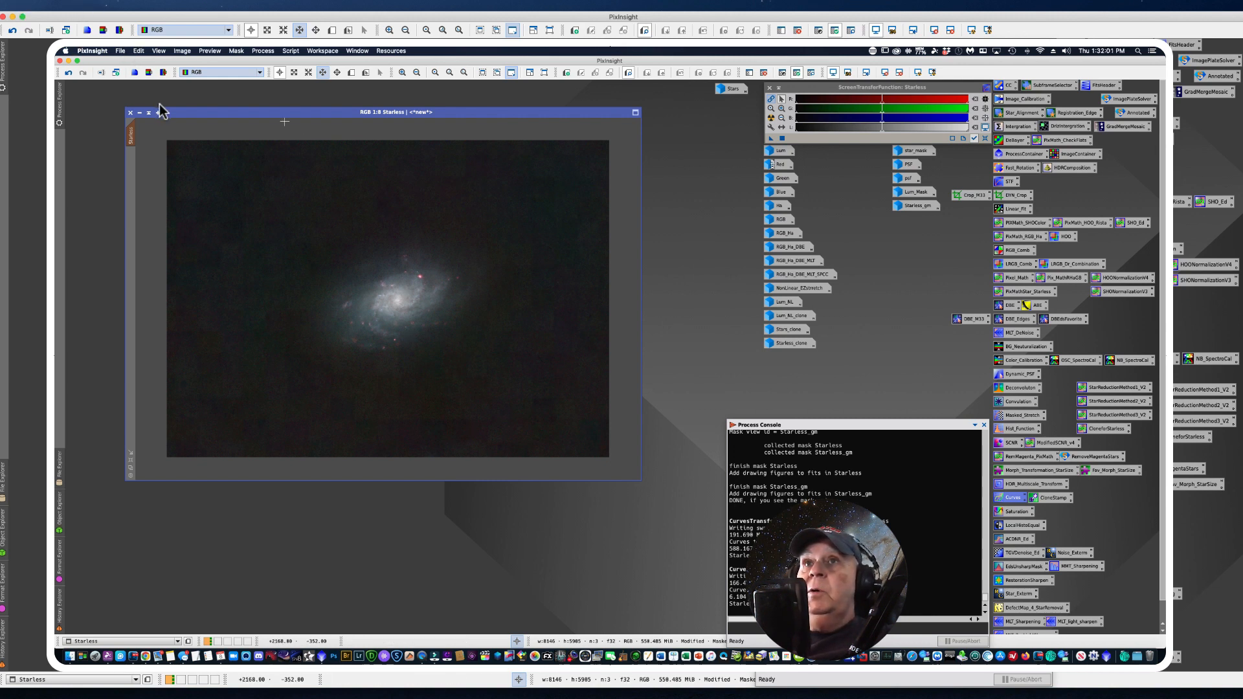
left_click_drag(180, 111, 179, 141)
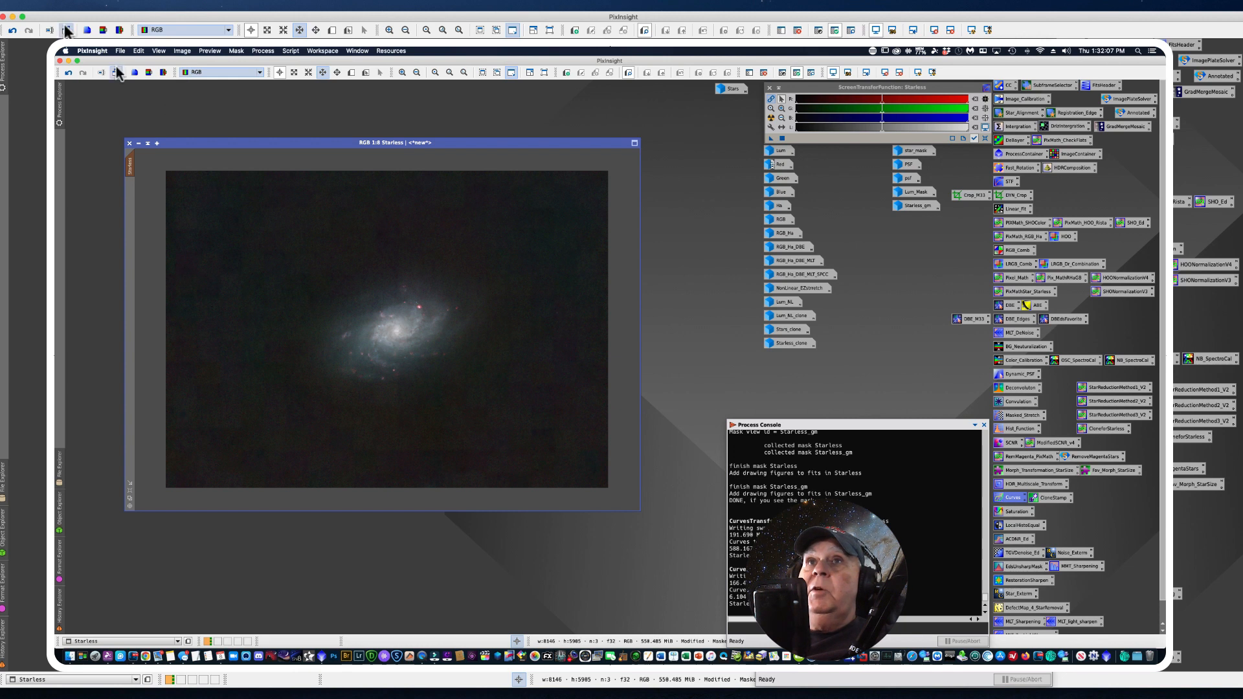
left_click(149, 73)
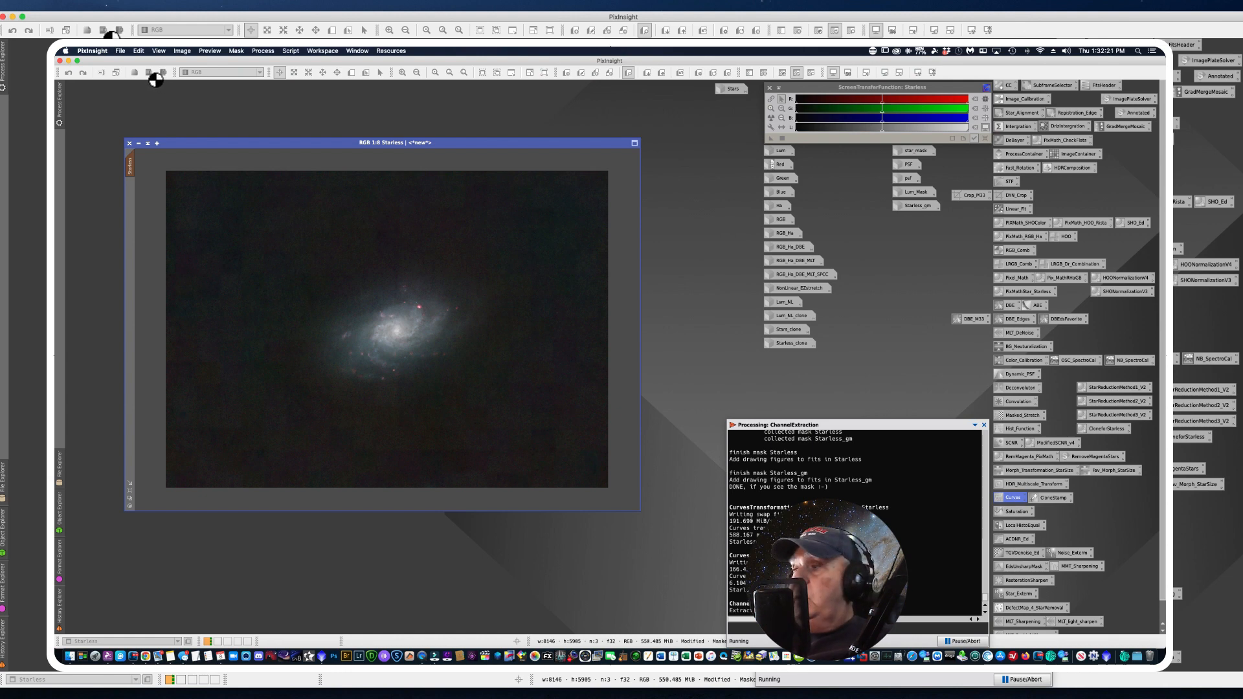
Step: Iconize the Starless_L lightness image and park its icon in free workspace beside the Starless image
left_click_drag(542, 251, 443, 159)
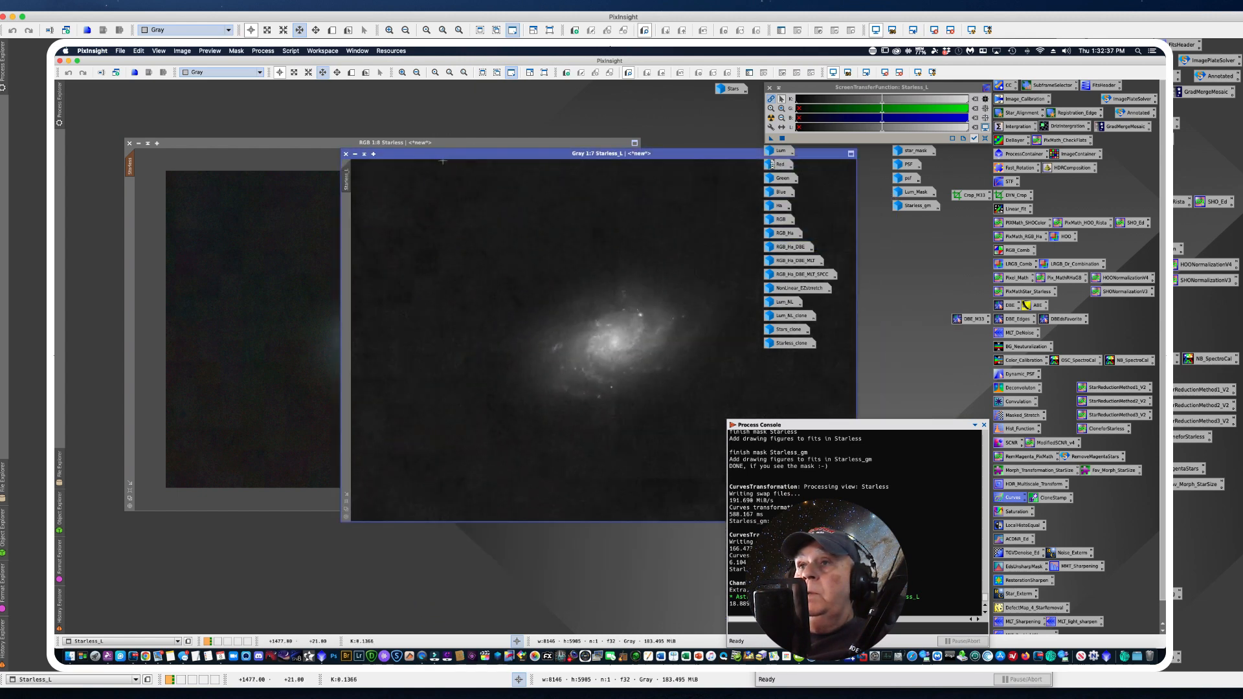
mouse_move(350, 167)
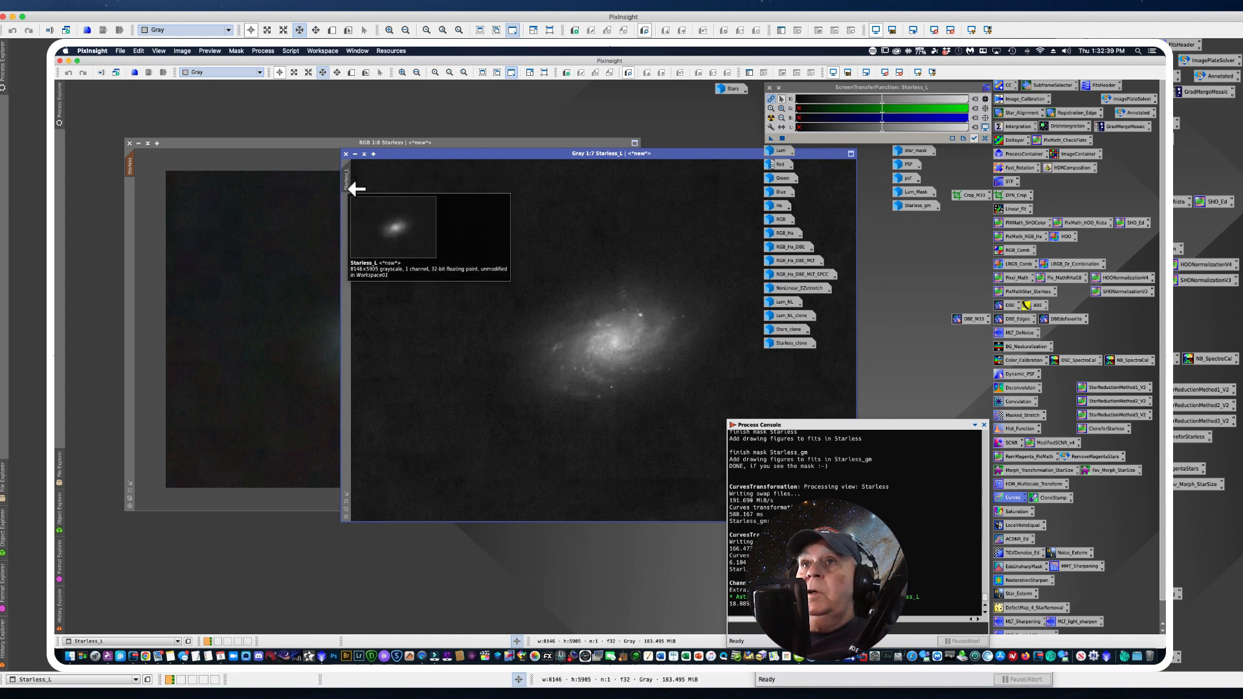
left_click(355, 154)
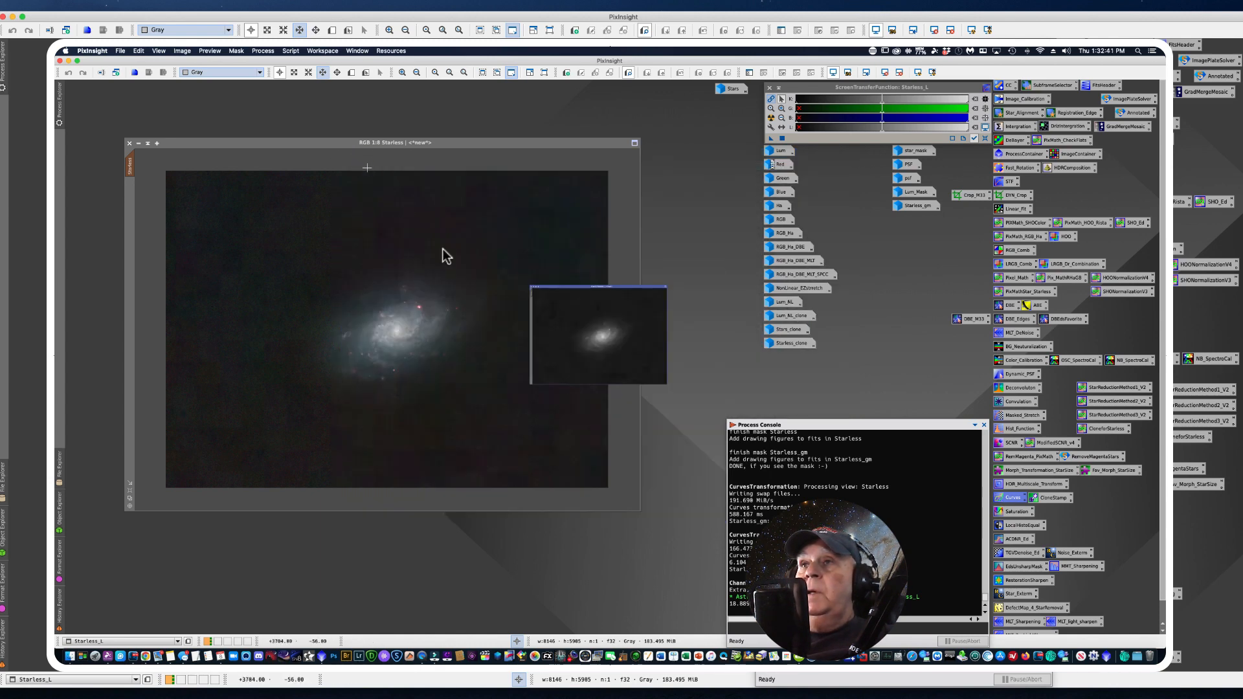
left_click_drag(621, 341, 703, 154)
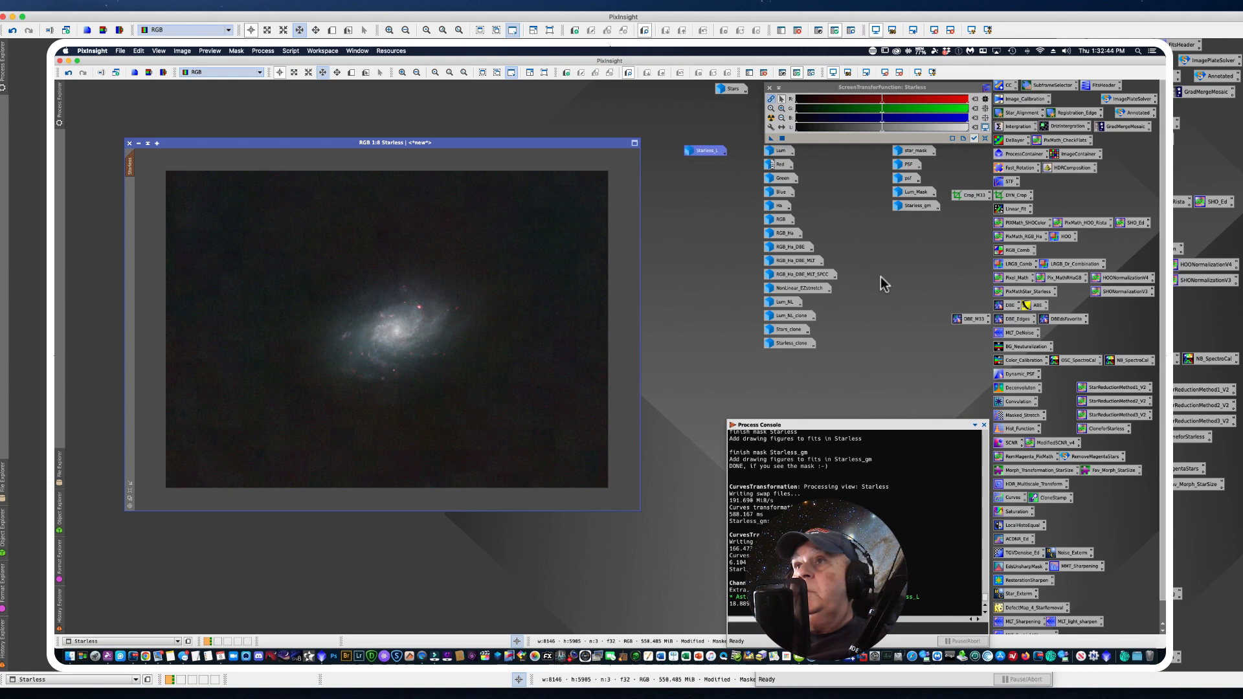
Step: Set up LRGBCombination with the R, G and B channels disabled and Starless_L as the L source
double_click(1019, 263)
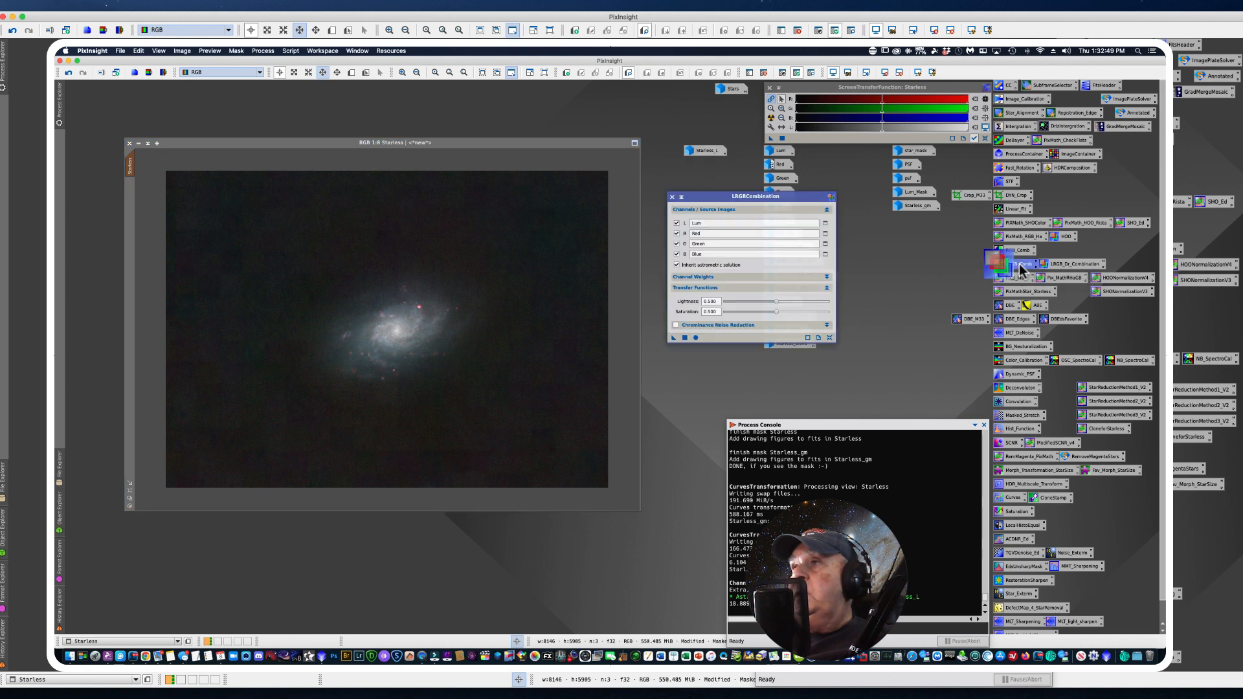
left_click_drag(713, 197, 689, 244)
left_click(653, 280)
left_click(653, 291)
left_click(653, 301)
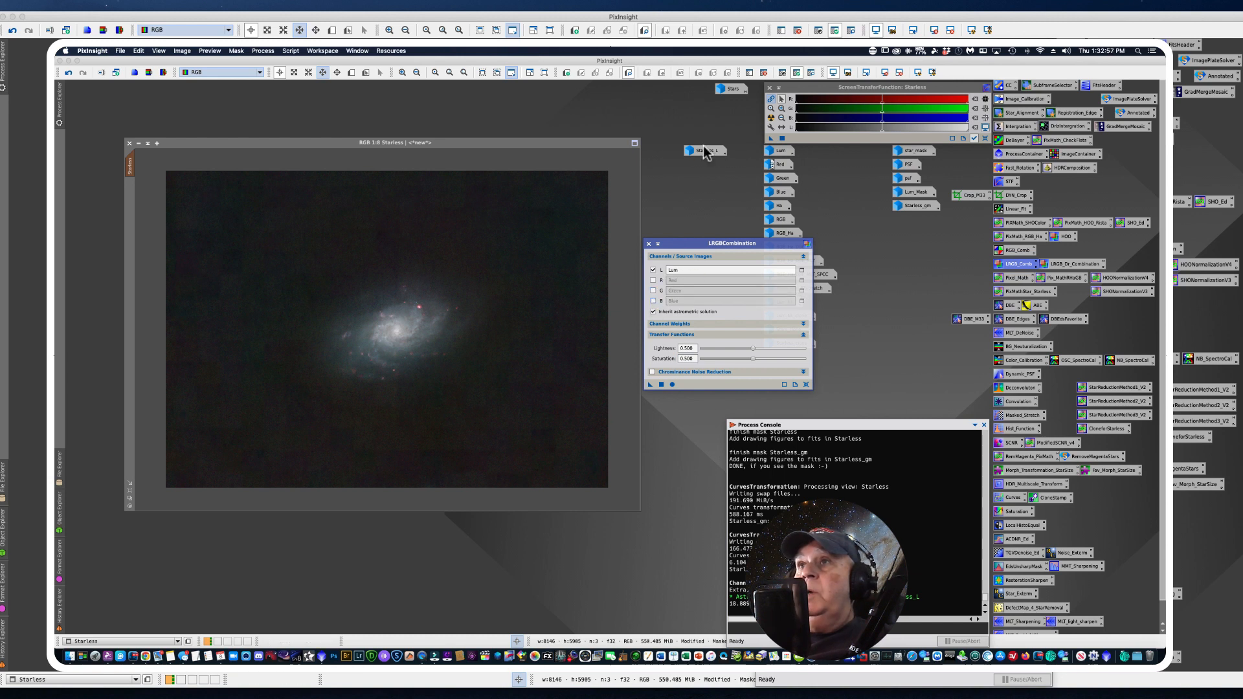
left_click_drag(708, 153, 702, 271)
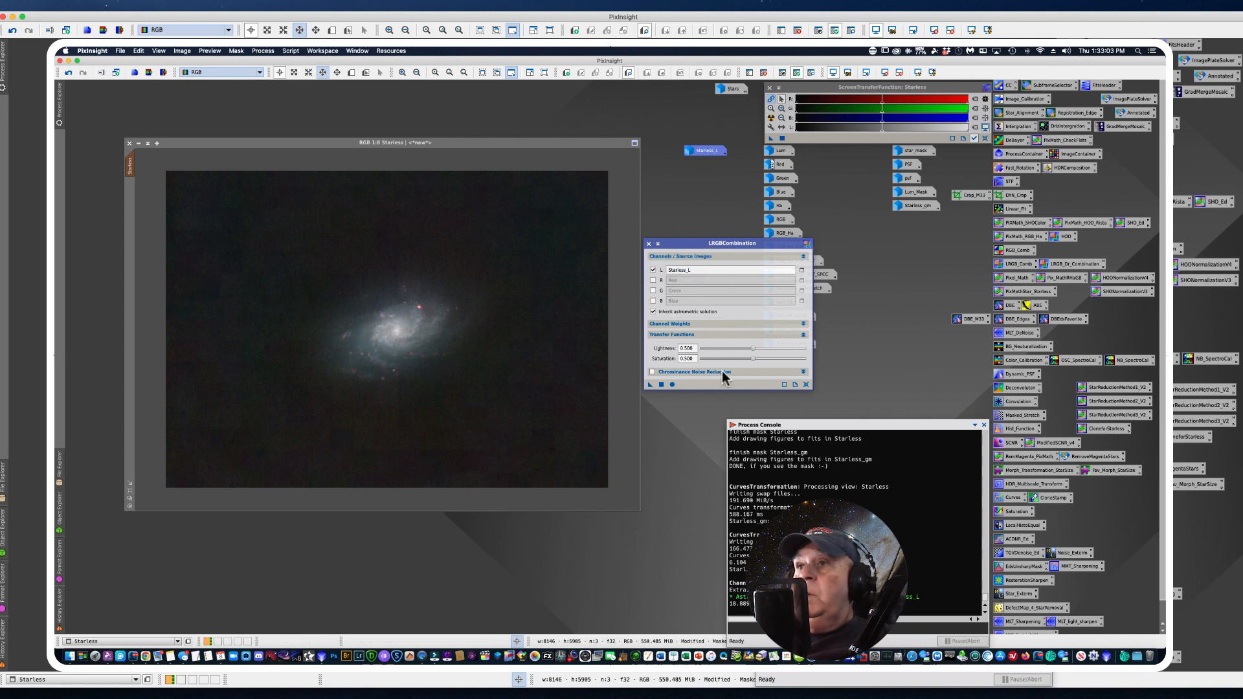
Step: Set the LRGBCombination saturation to about 0.35 and examine the galaxy in Starless before applying it
left_click_drag(751, 360, 738, 369)
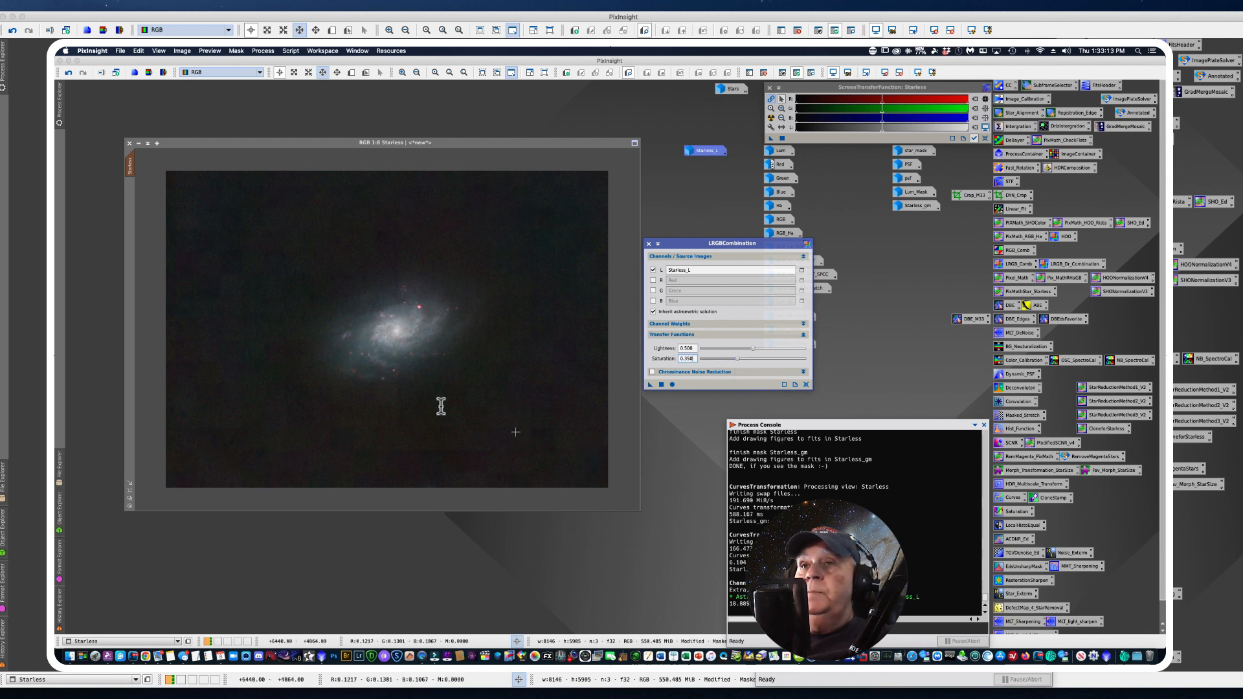
left_click(362, 385)
scroll(362, 384, "down", 1)
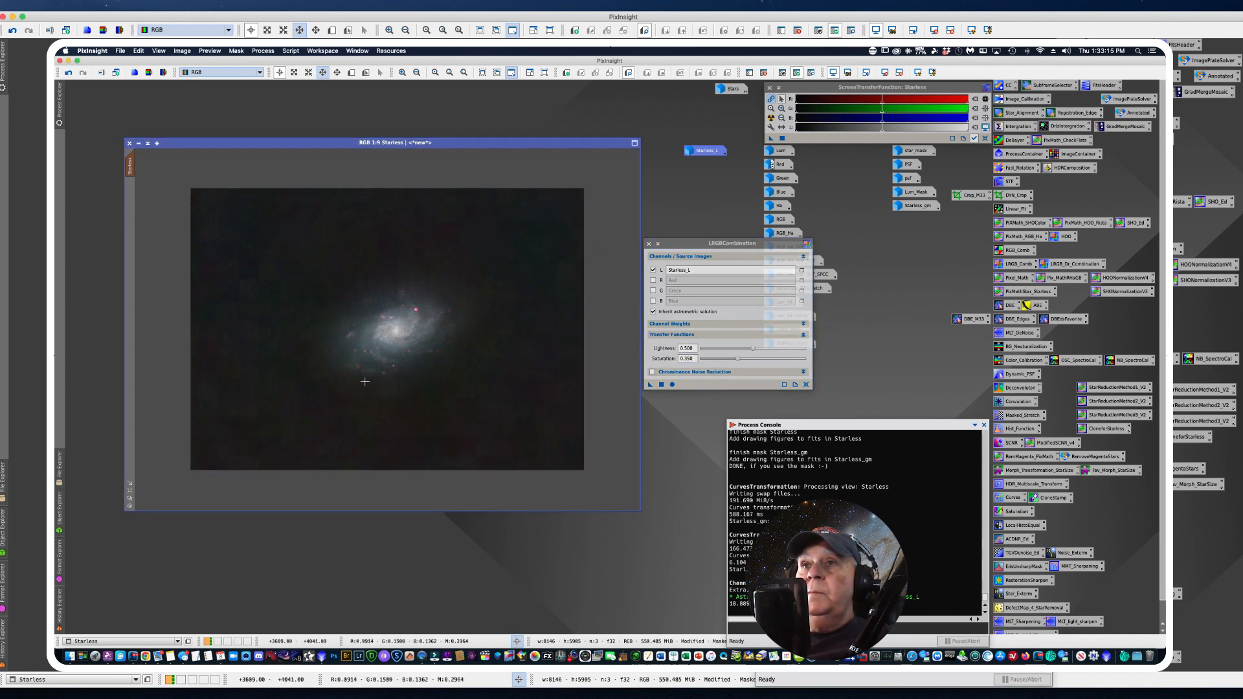
scroll(393, 358, "up", 4)
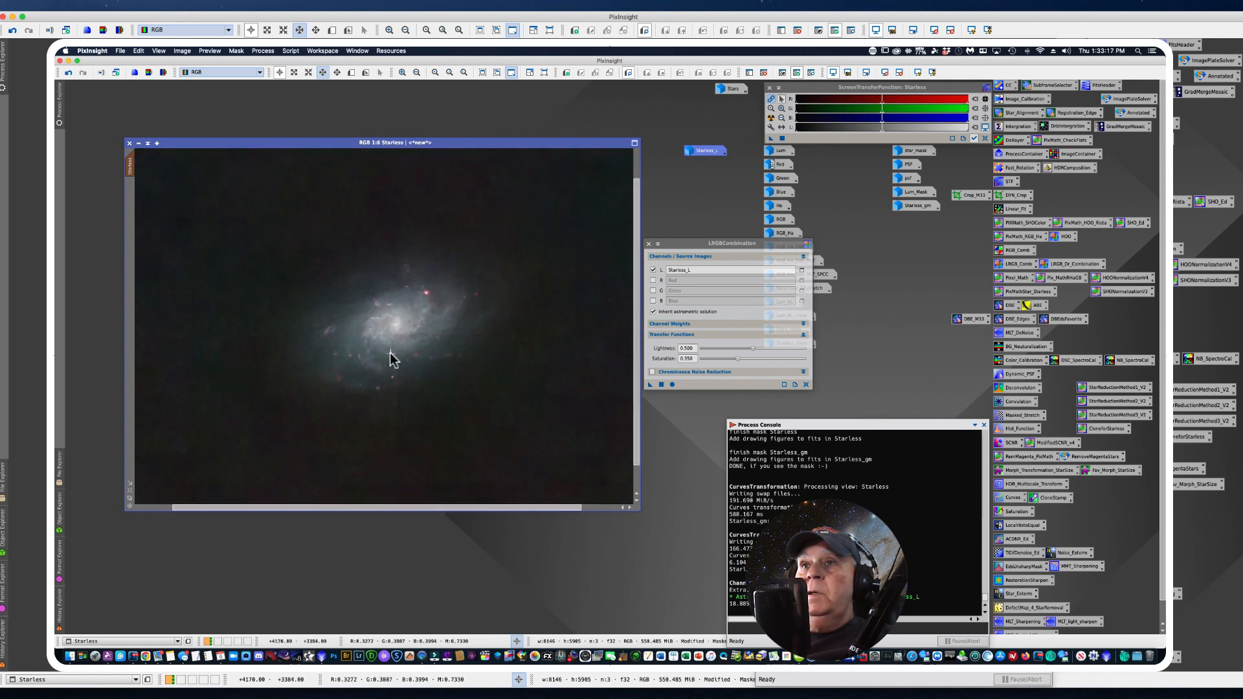
scroll(391, 357, "up", 2)
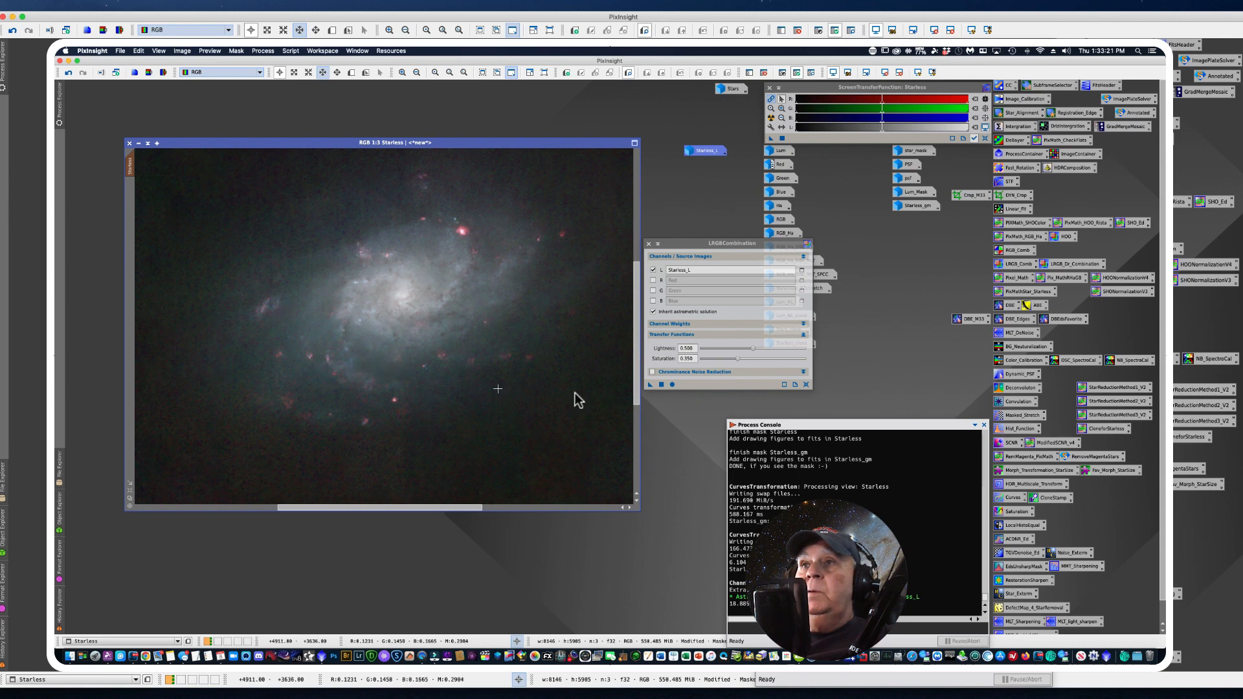
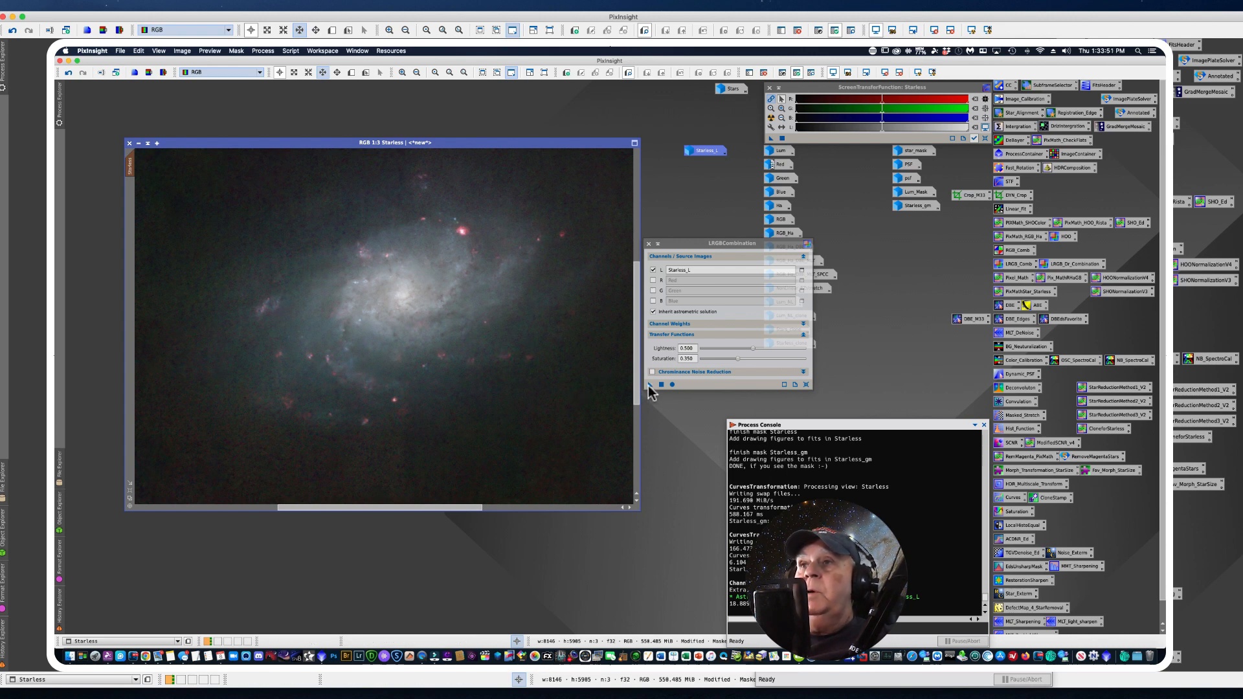
Step: Apply LRGBCombination to Starless twice, check the galaxy's colour, and close the process
left_click_drag(649, 392, 363, 391)
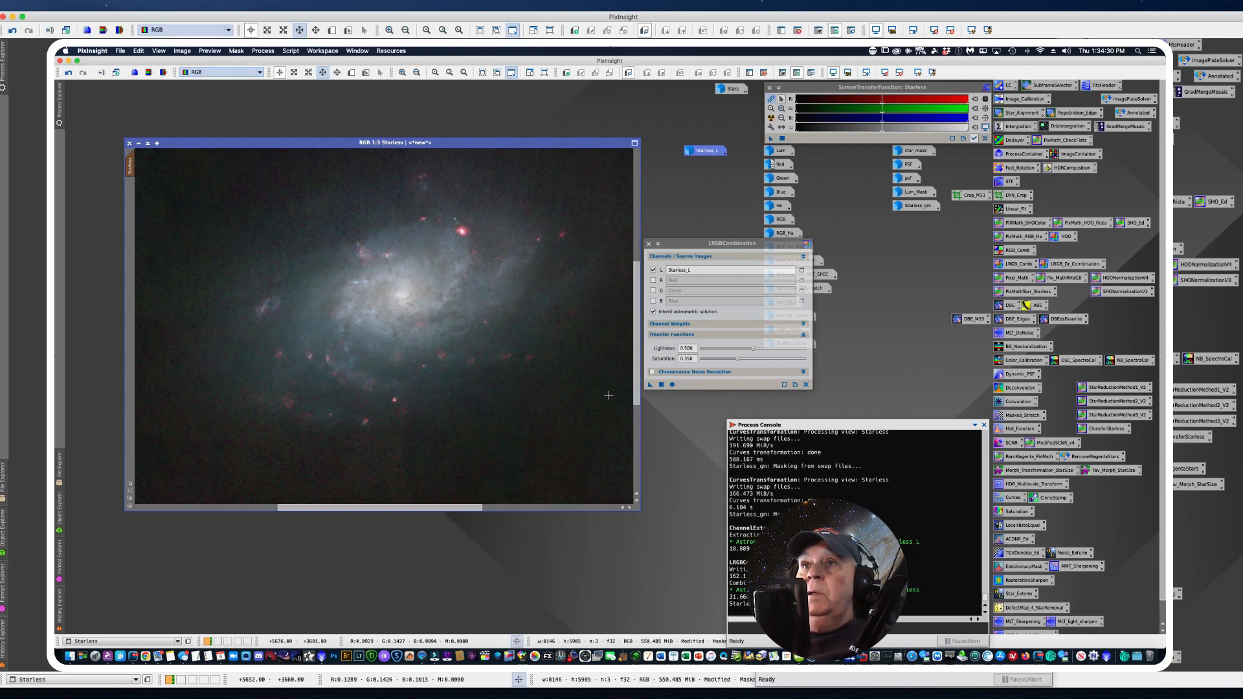
left_click_drag(650, 386, 388, 378)
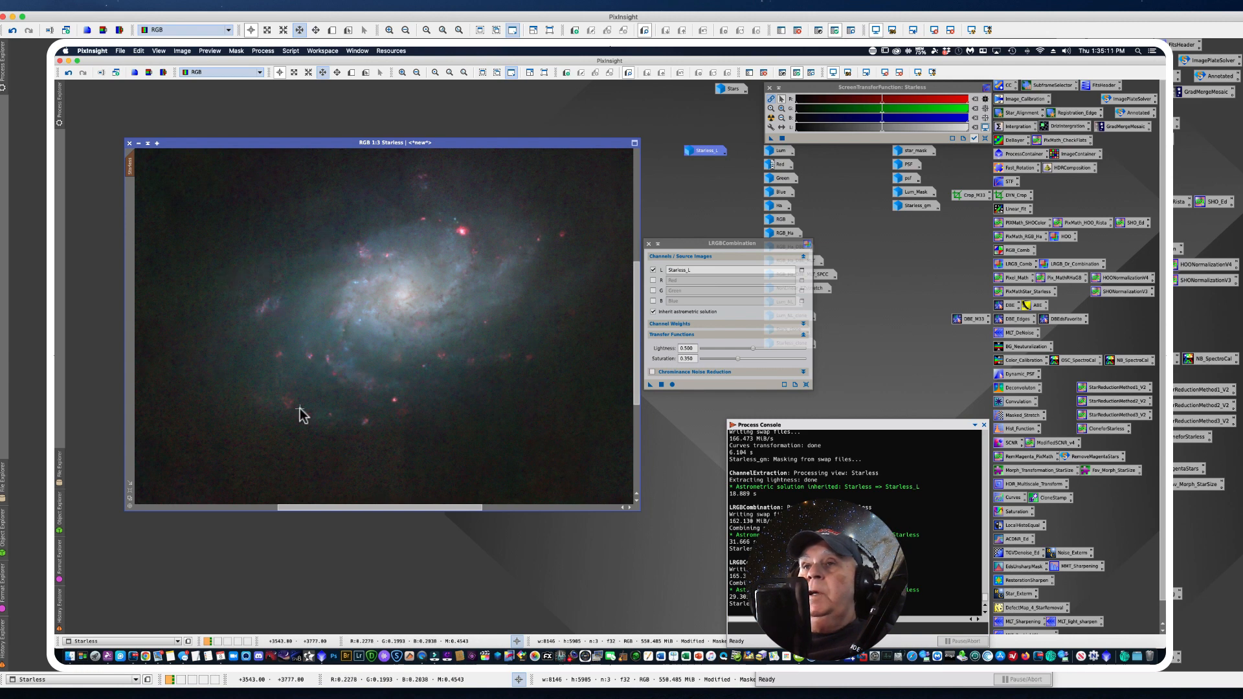
scroll(295, 372, "up", 2)
scroll(352, 357, "down", 2)
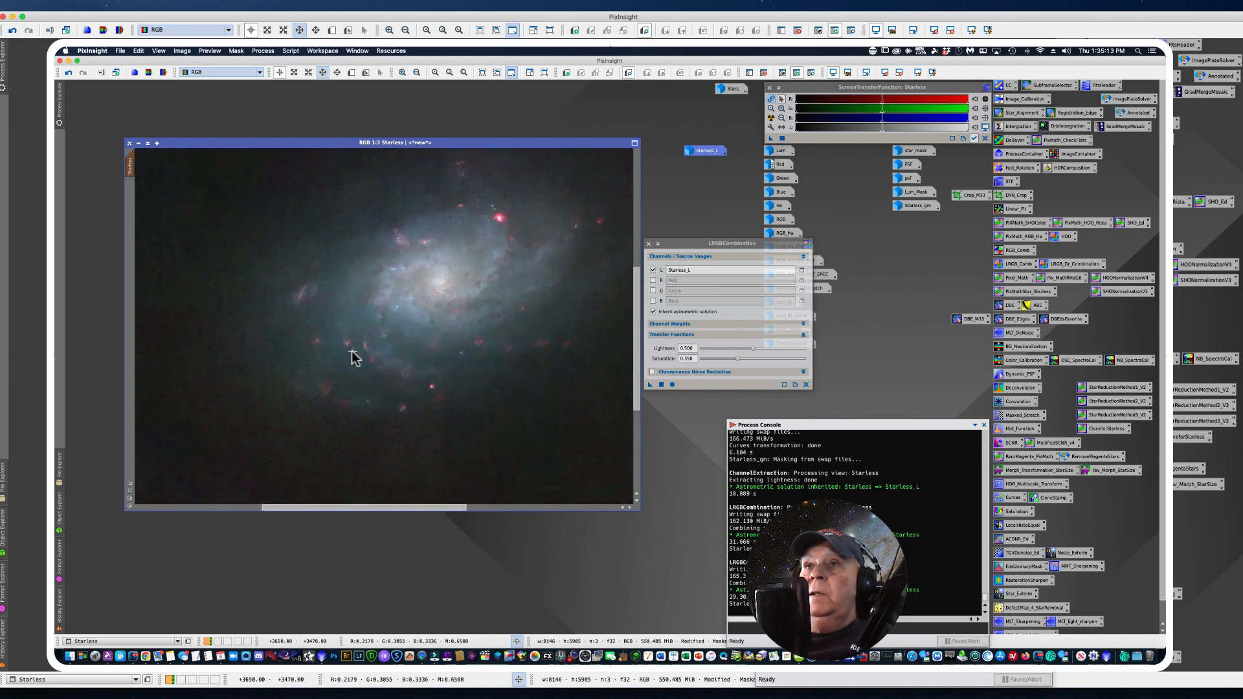
scroll(351, 352, "down", 5)
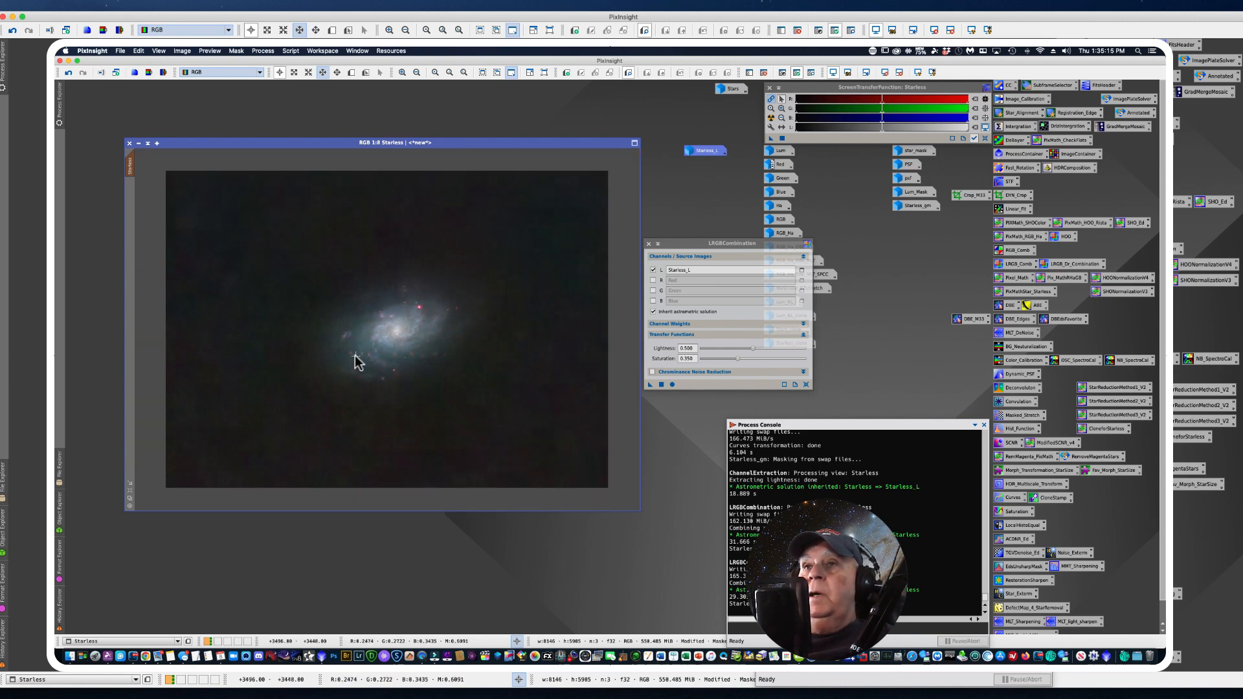
scroll(355, 361, "up", 3)
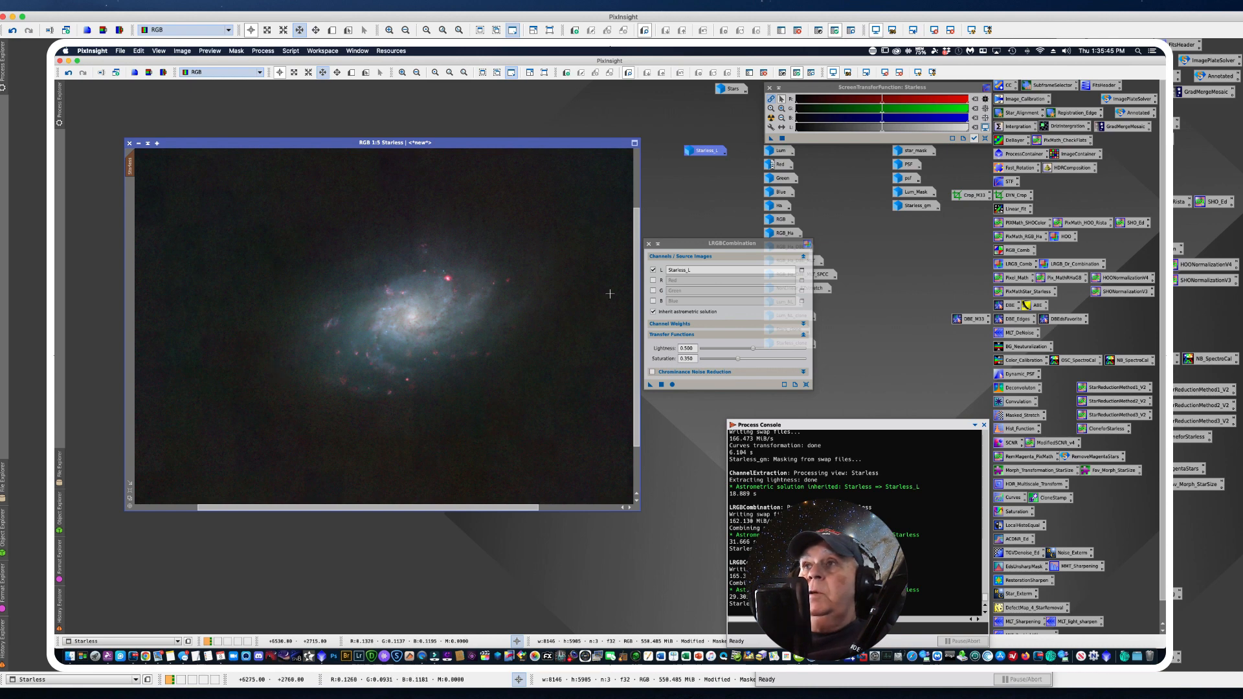
left_click(648, 244)
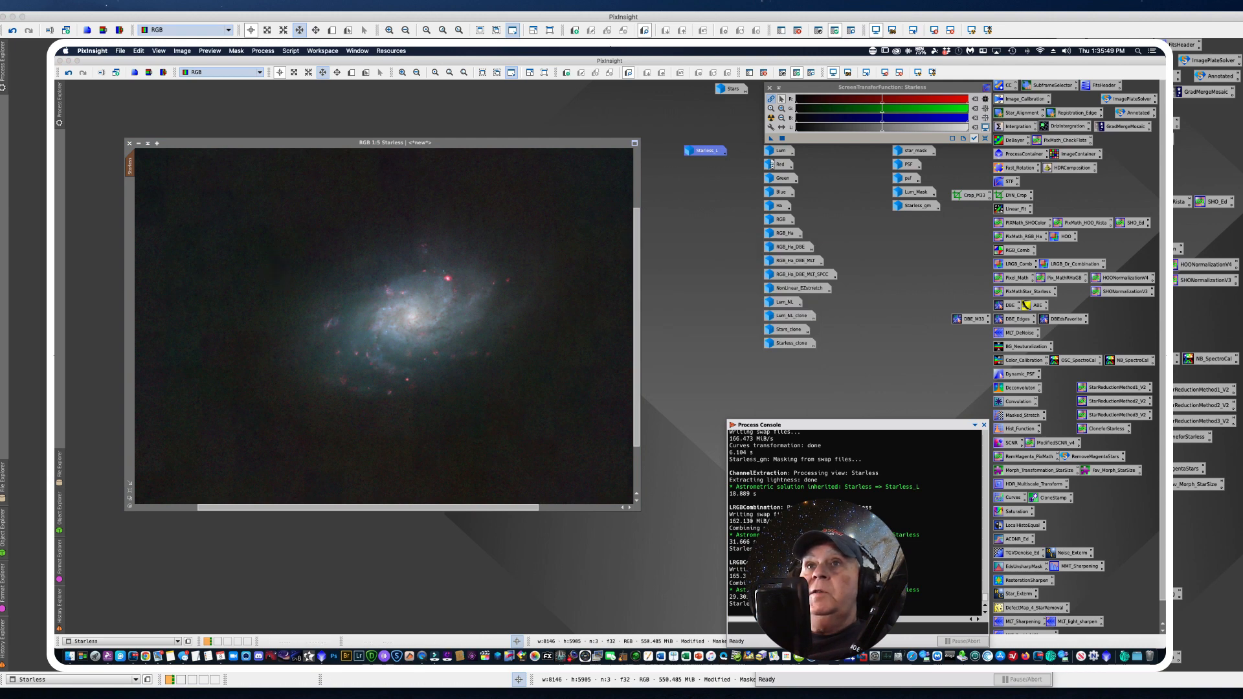
Step: Open ColorSaturation beside the Starless image and sample the hue of the galaxy's blue area near the core
left_click_drag(227, 142, 221, 133)
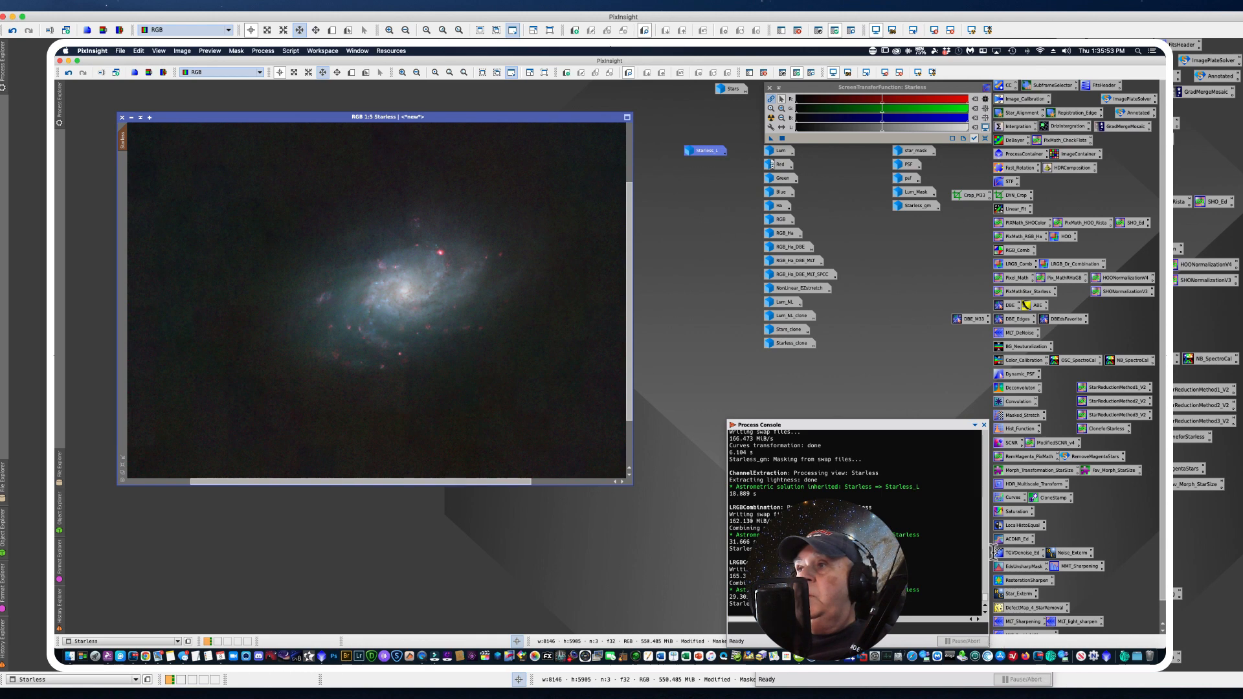
double_click(1016, 514)
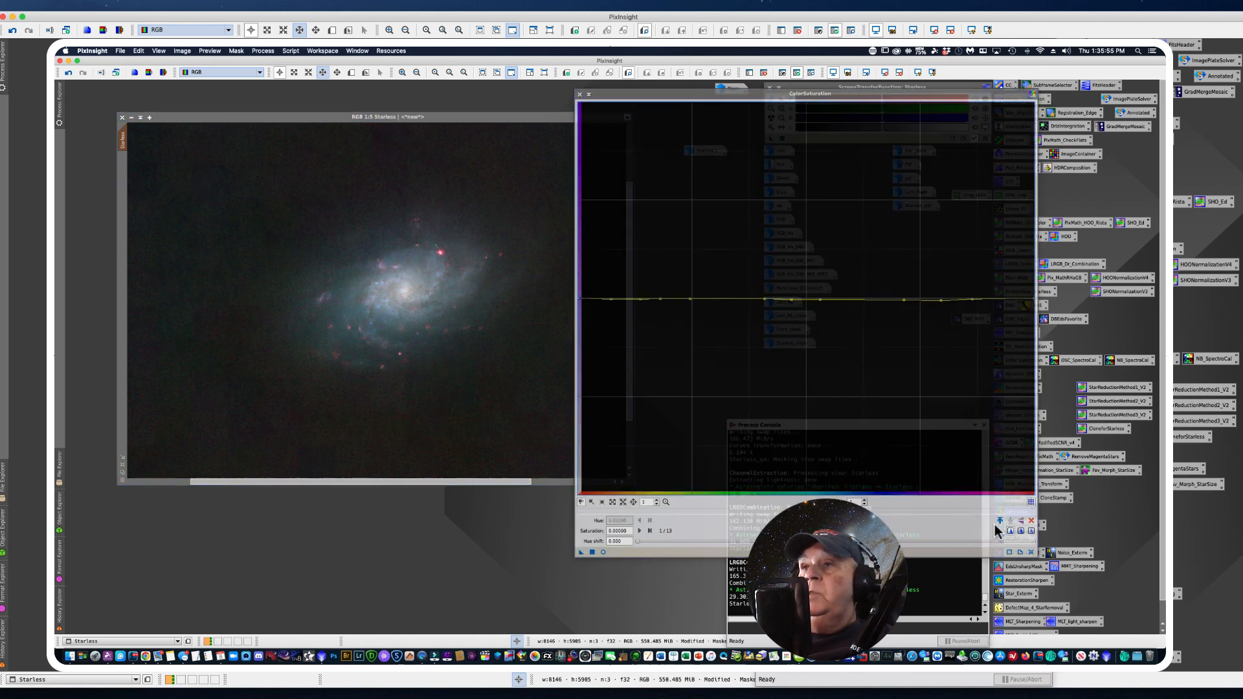
left_click_drag(643, 94, 632, 91)
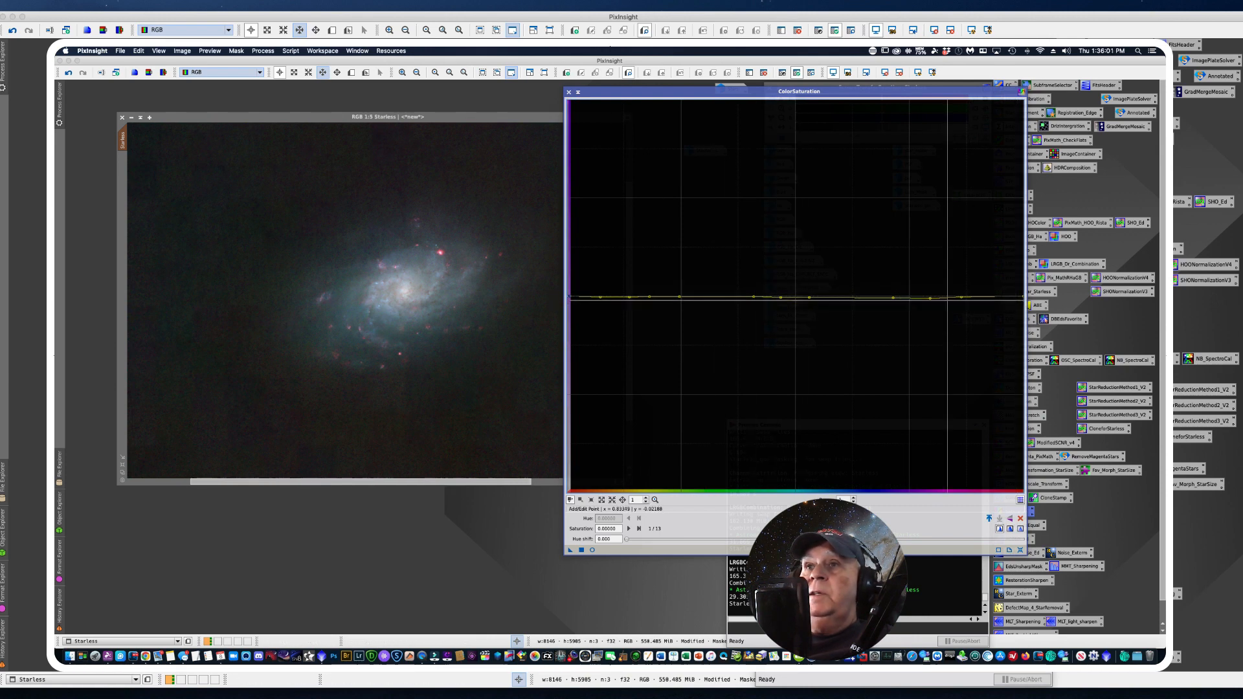
left_click(389, 309)
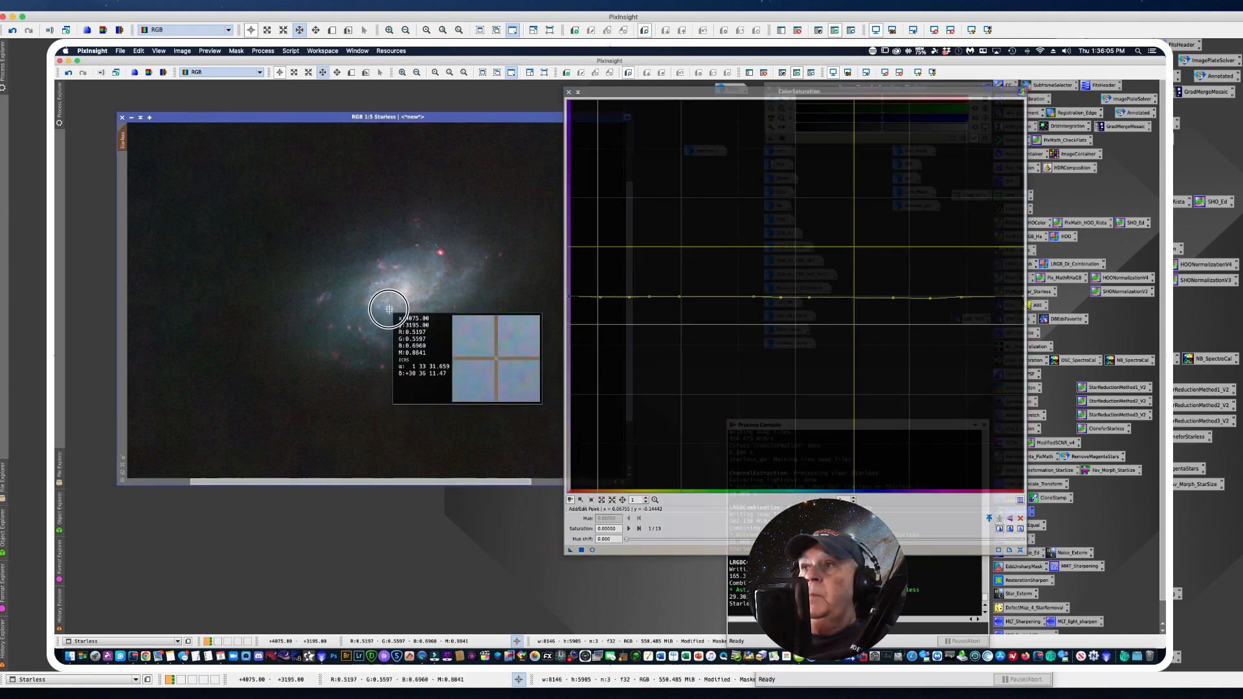
left_click(389, 309)
left_click(389, 309)
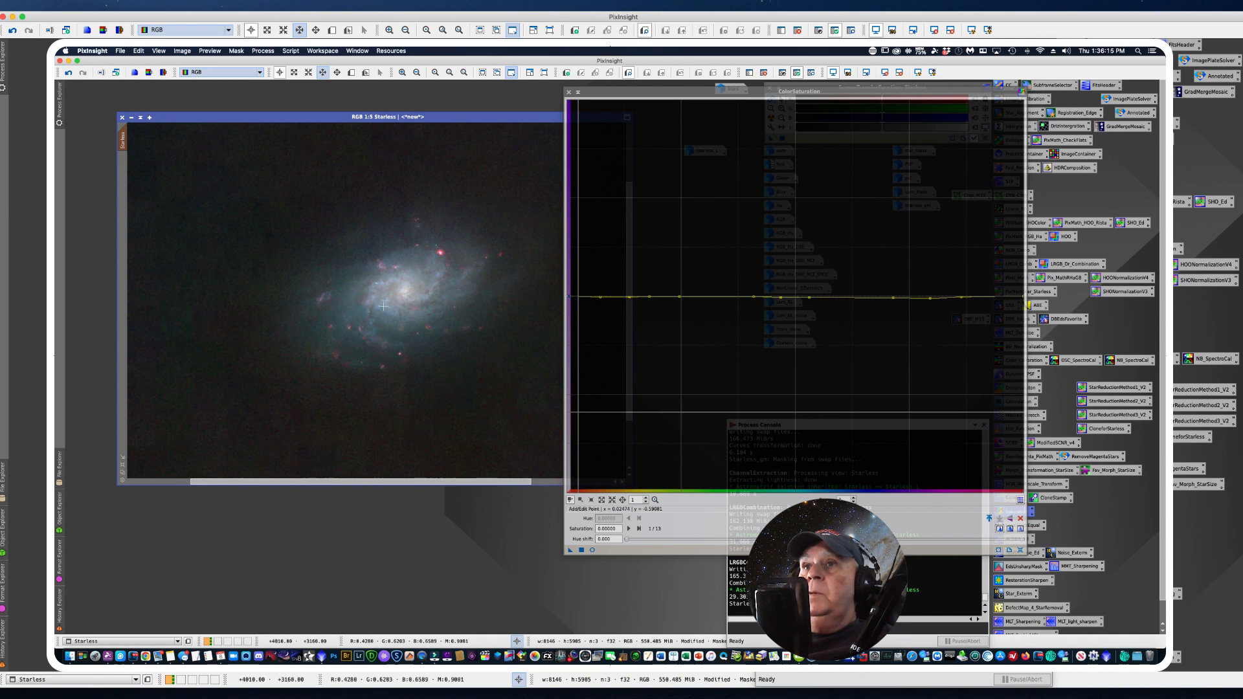
left_click_drag(383, 305, 383, 300)
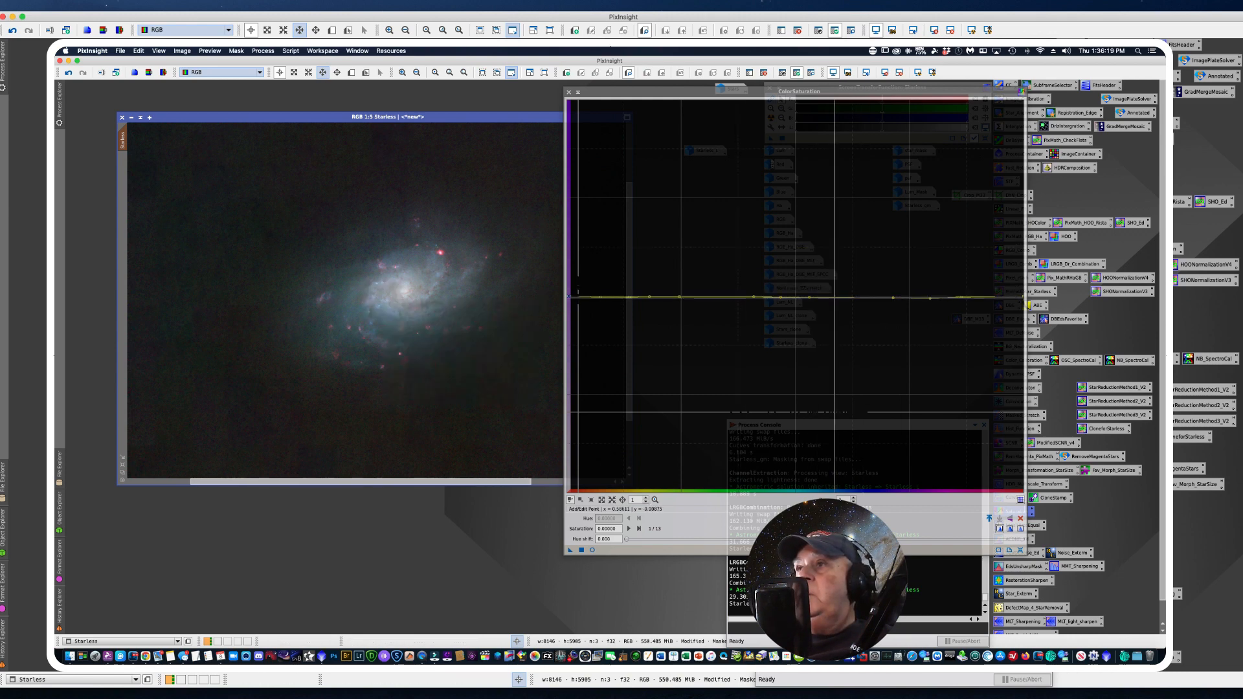
Step: Raise the blues in ColorSaturation to about 0.19 saturation at hue 0.59 with a real-time preview, and sample the previewed galaxy
left_click(867, 298)
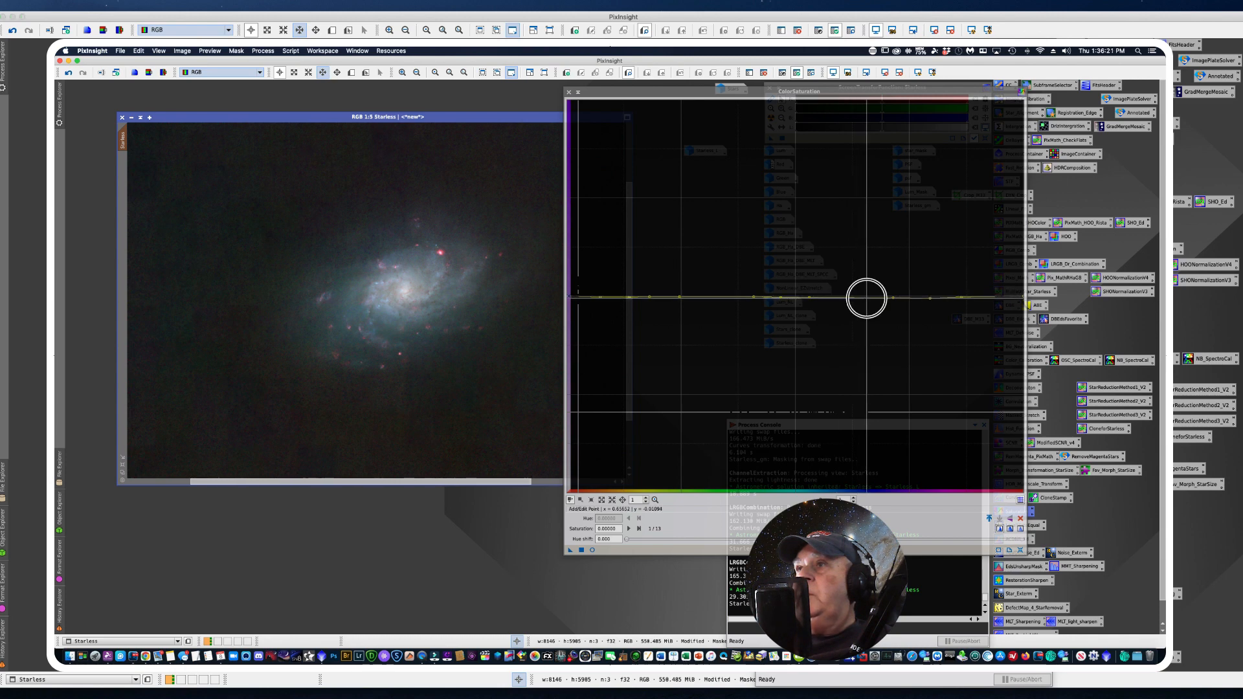
left_click_drag(839, 297, 840, 221)
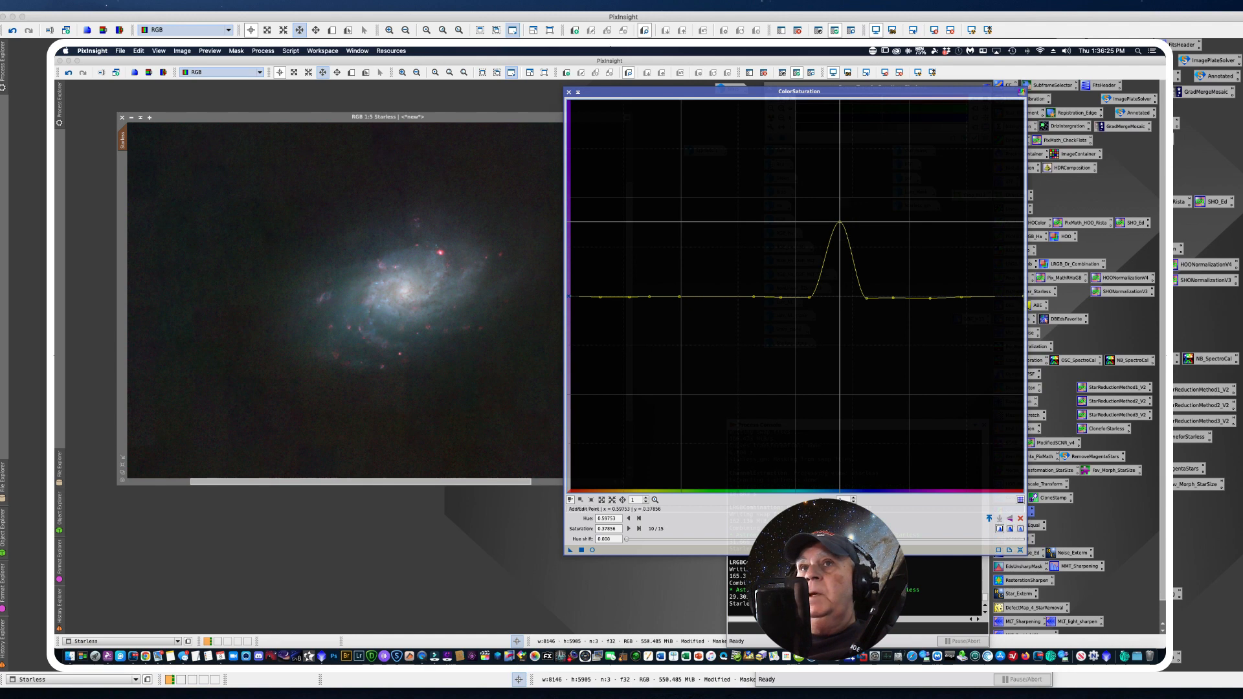
left_click(592, 550)
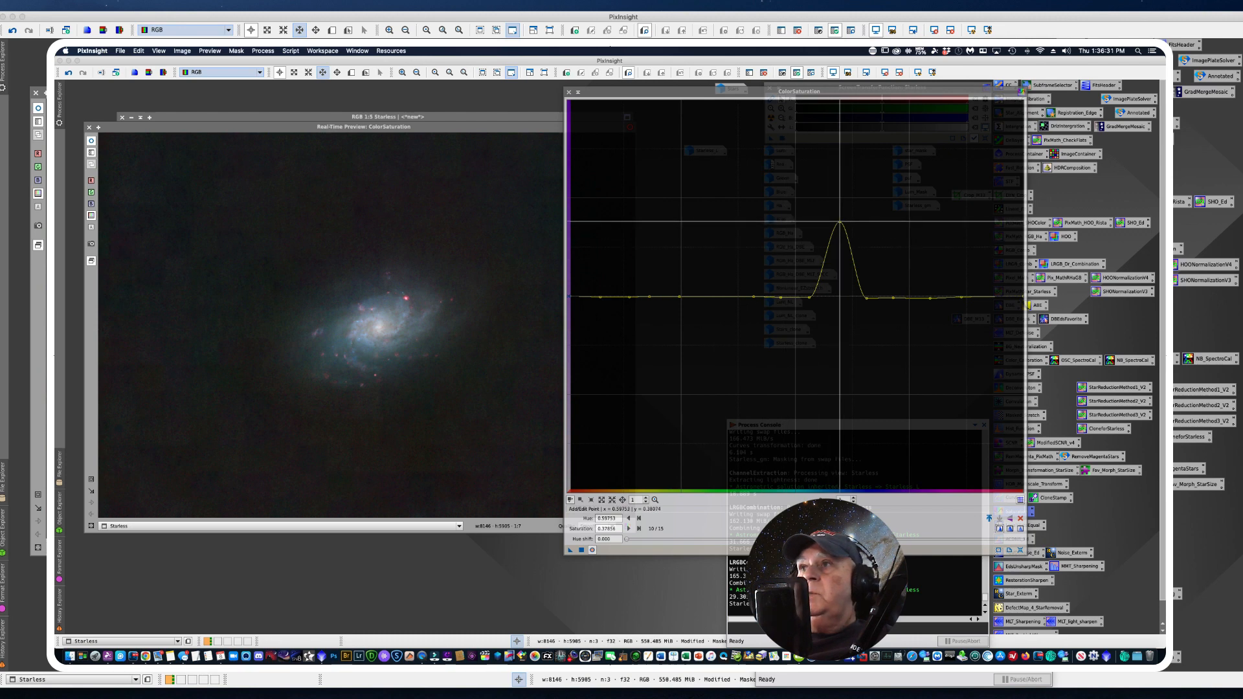
left_click_drag(840, 222, 837, 259)
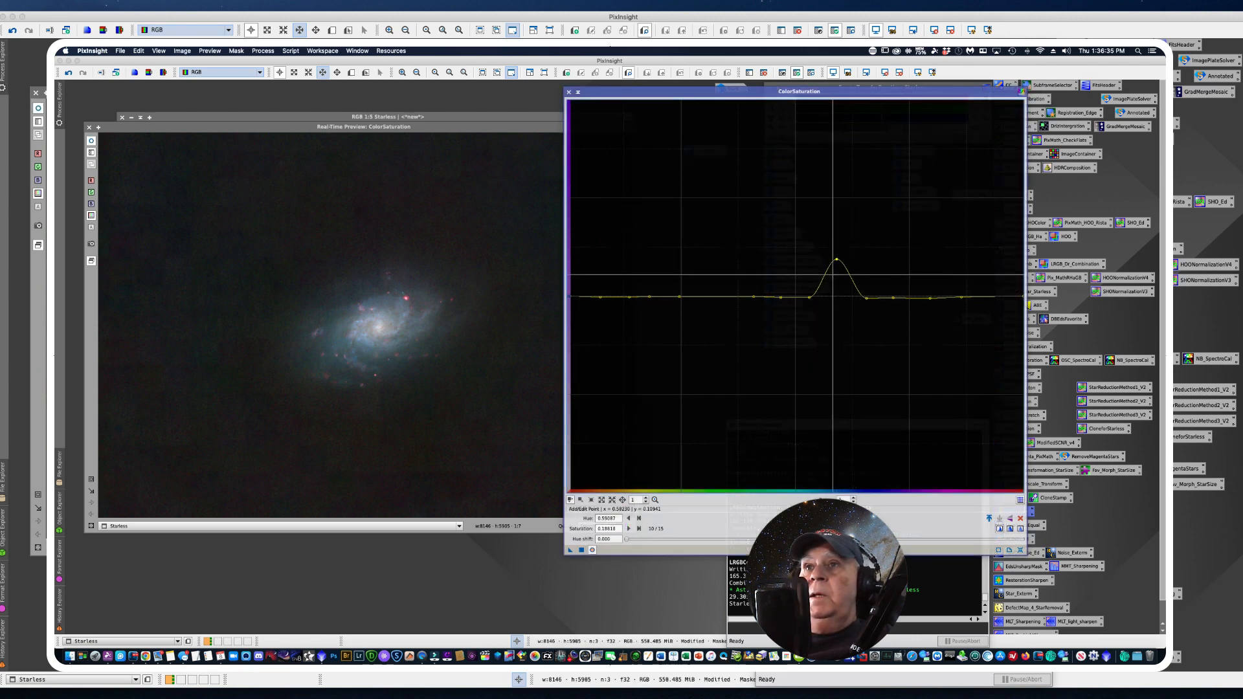
left_click(378, 338)
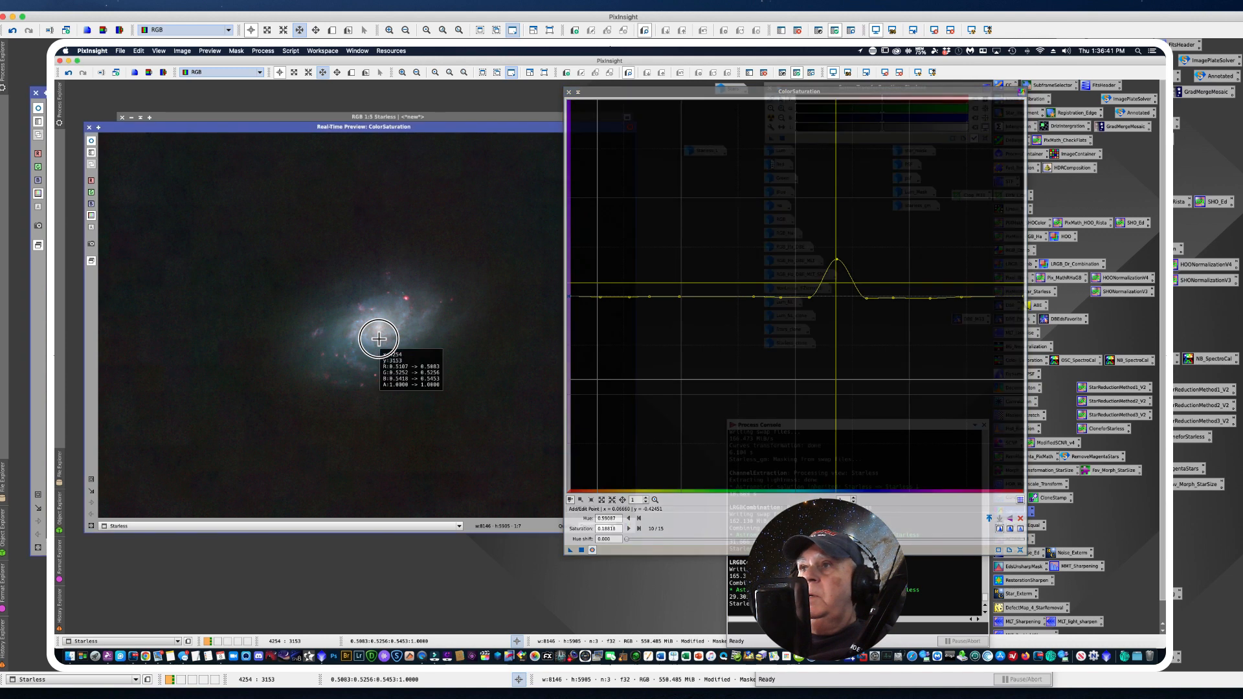
left_click(380, 339)
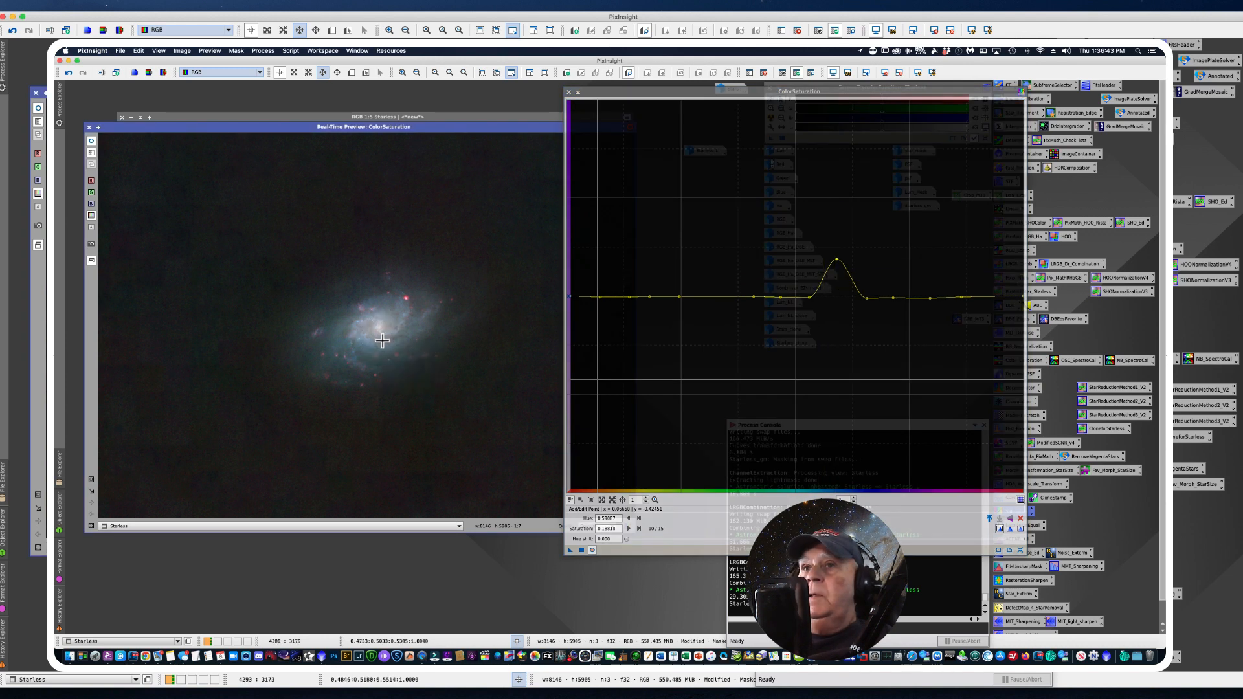
Step: Sample the hue beside the galaxy's core in the preview and raise the magentas in ColorSaturation to about 0.29 saturation near hue 0.79
left_click(391, 338)
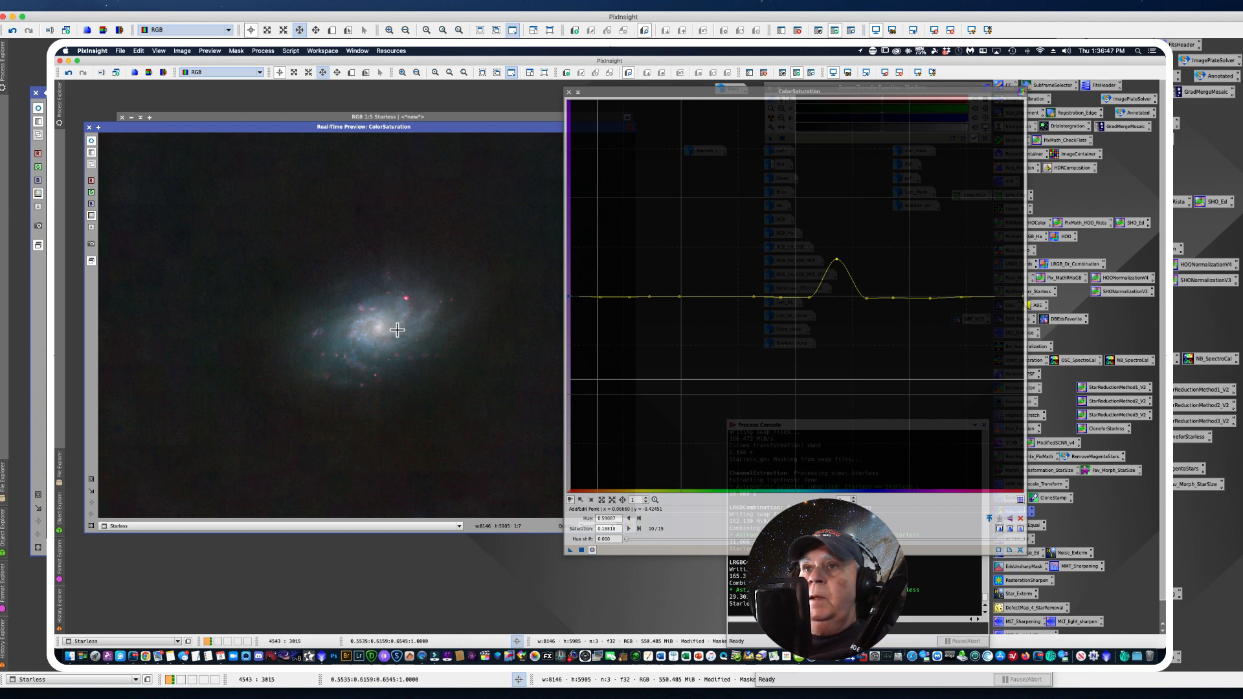
left_click(397, 329)
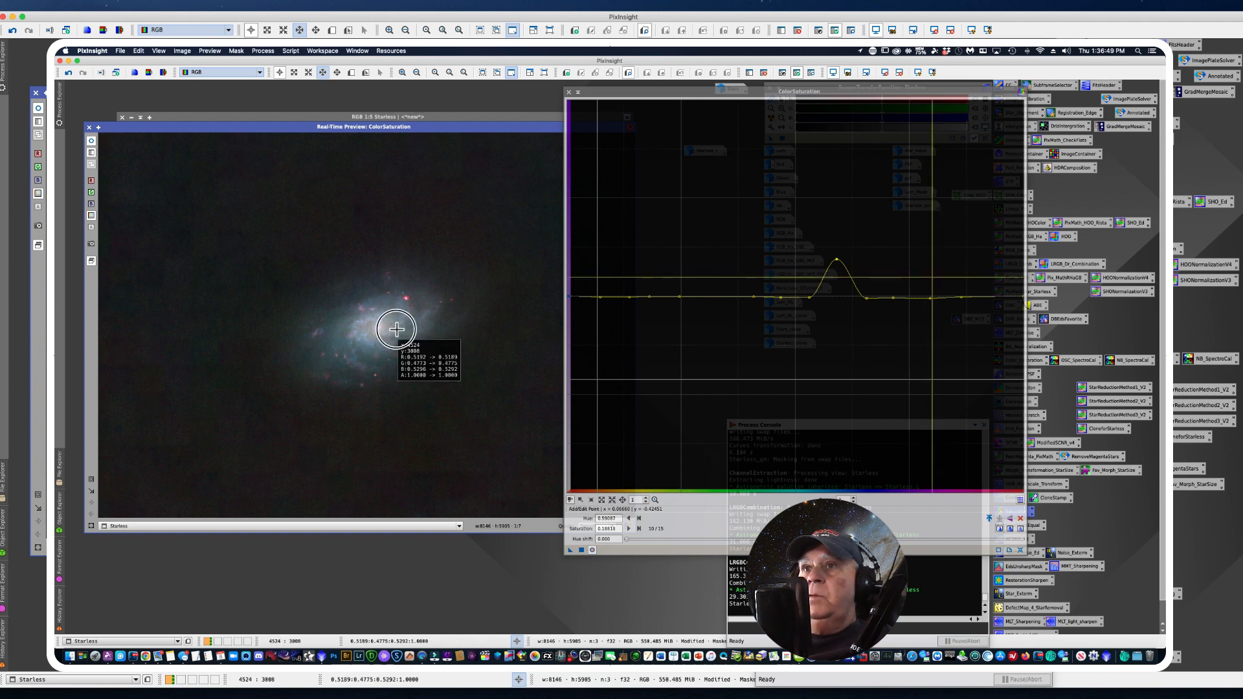
left_click(397, 329)
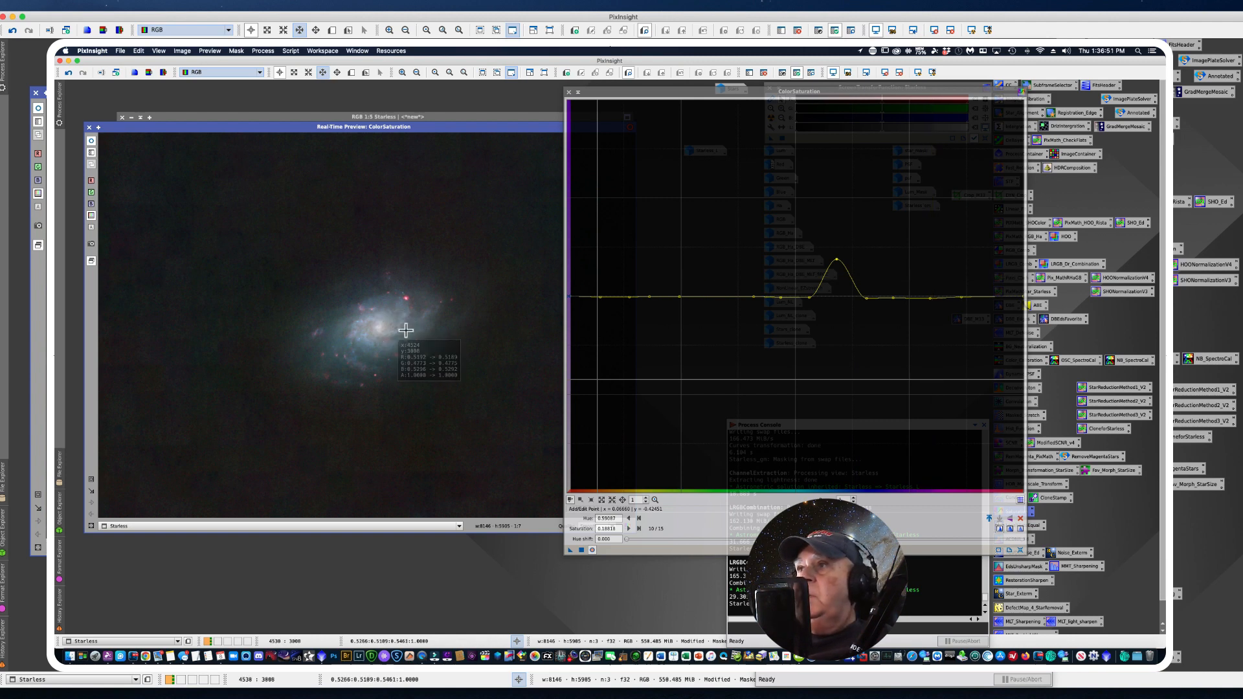
left_click(915, 298)
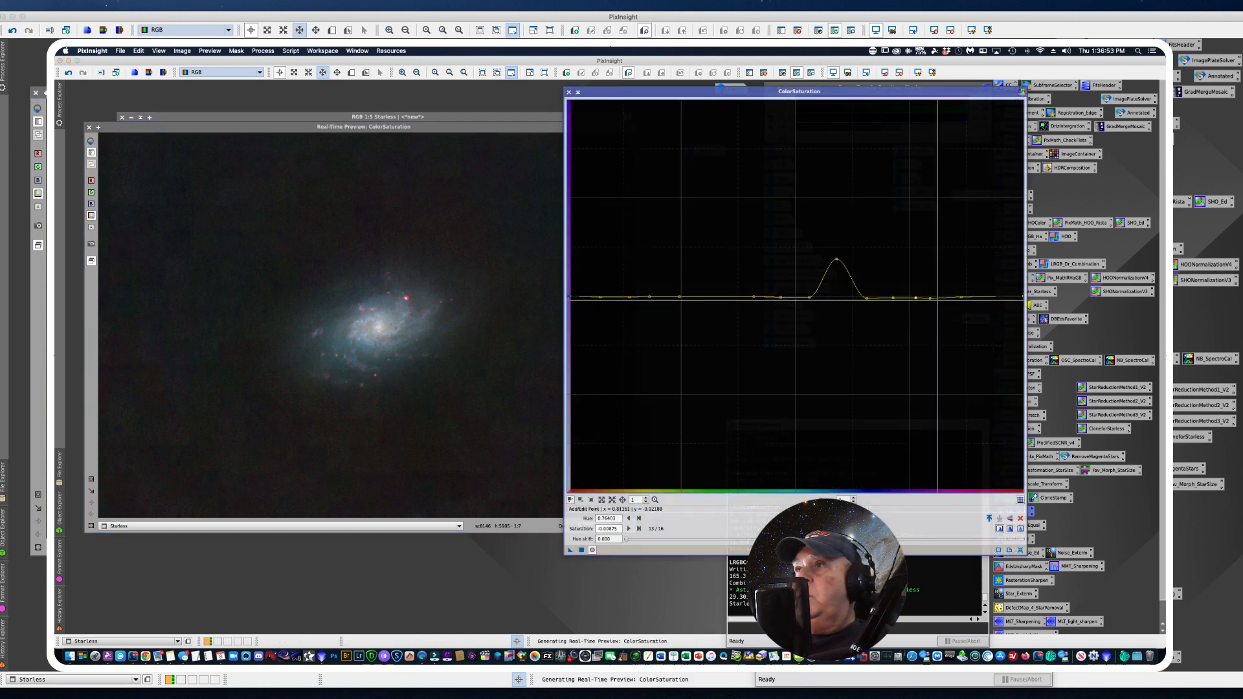
left_click(956, 299)
left_click_drag(932, 298, 930, 240)
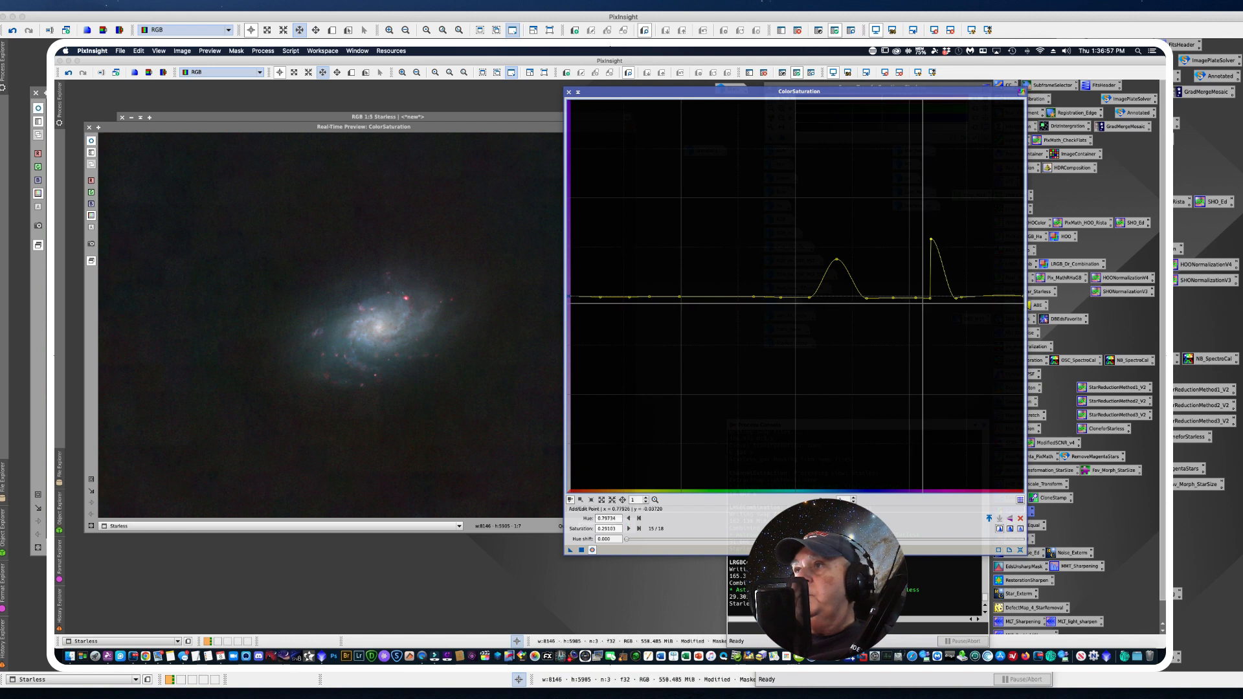
left_click_drag(929, 297, 926, 261)
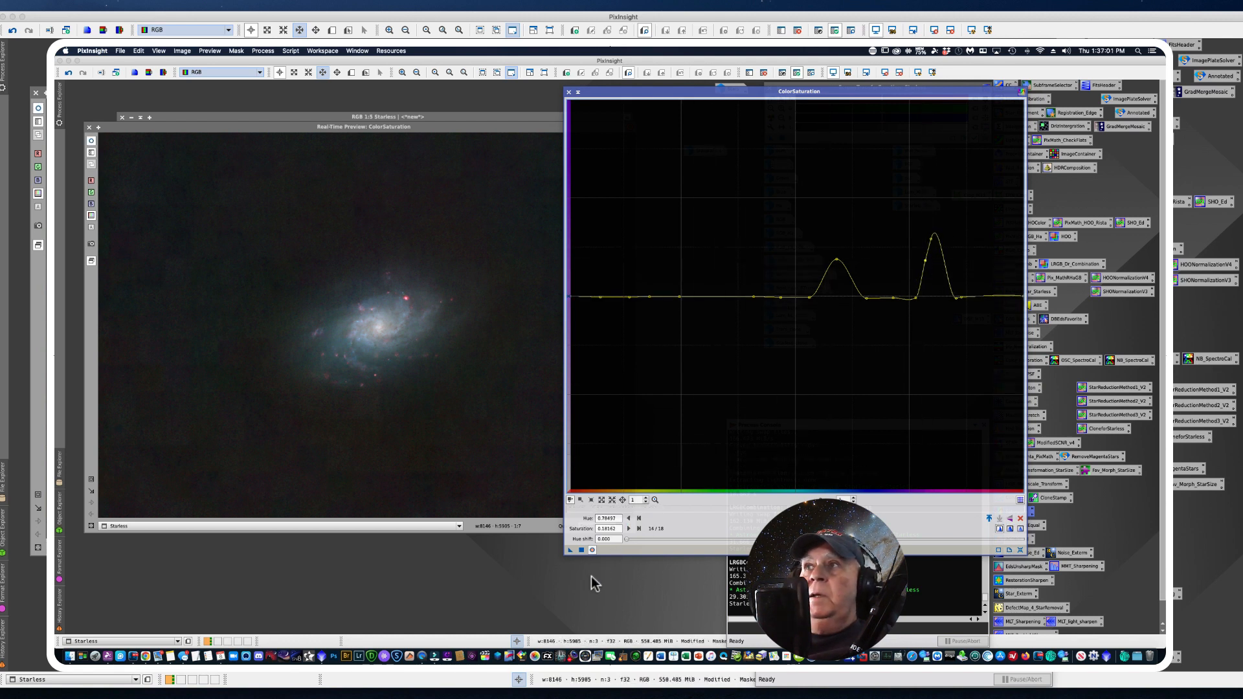
Step: Apply the ColorSaturation curve to Starless, and close the process and its real-time preview
left_click(581, 550)
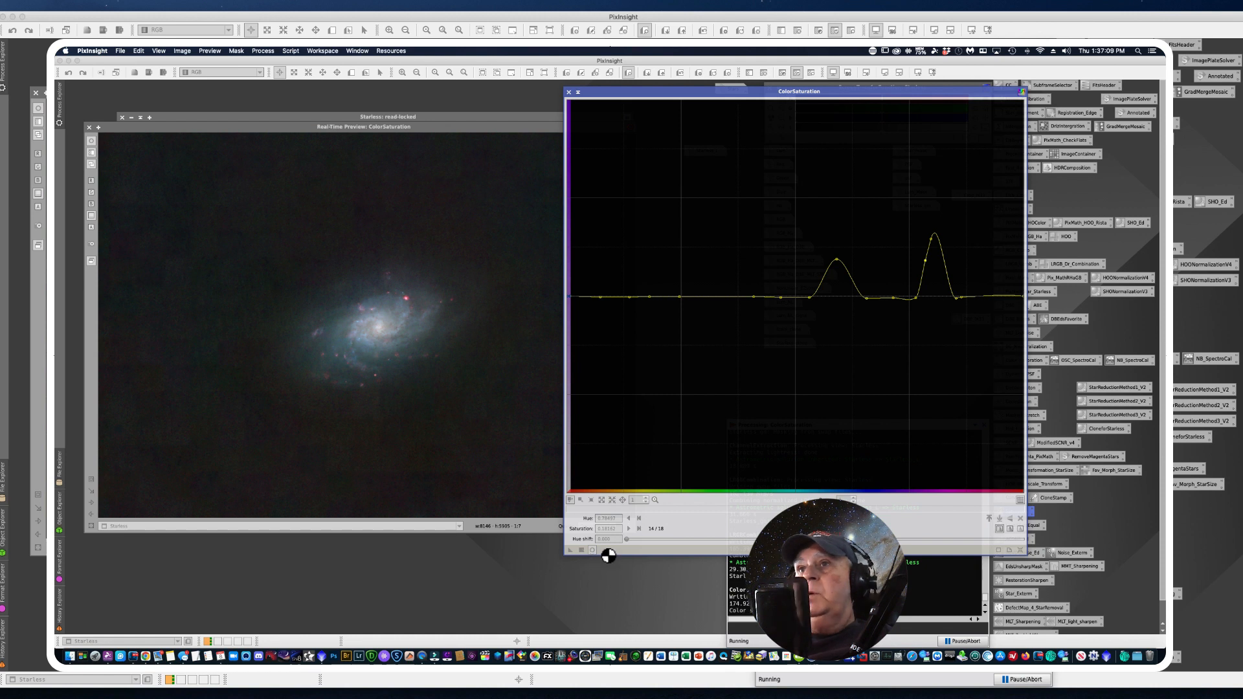
left_click(568, 92)
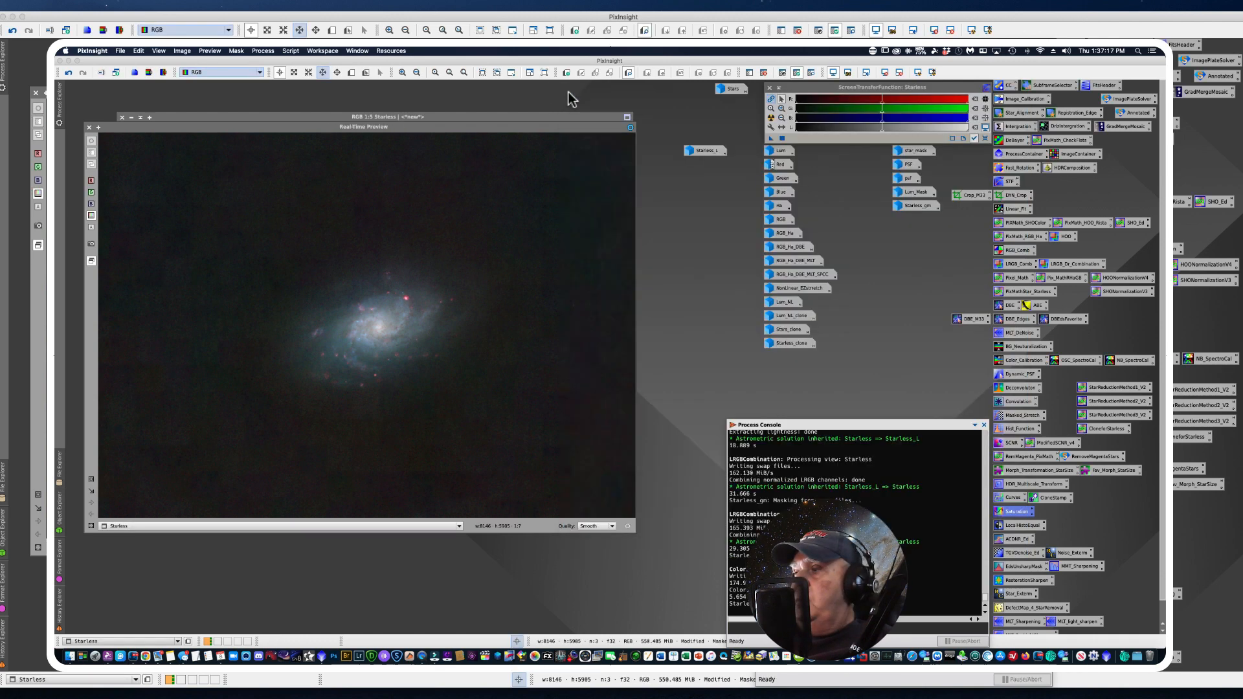
left_click(90, 128)
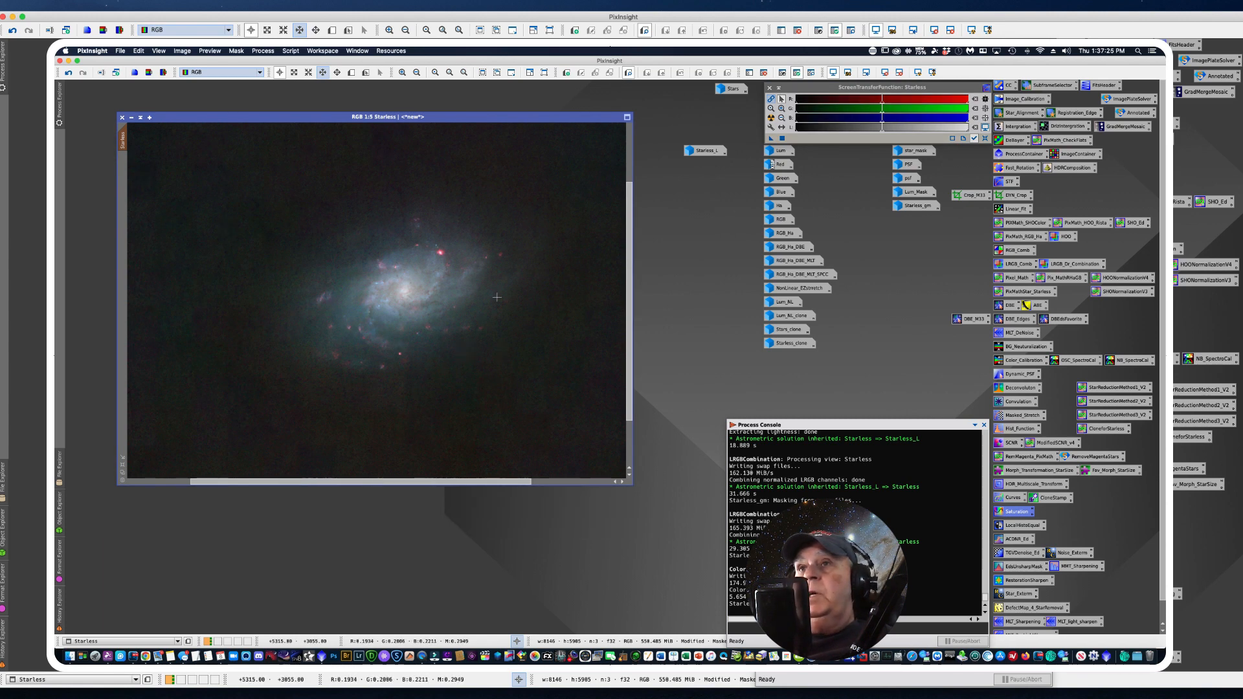
Step: Remove the mask from Starless and check the galaxy's colour at different magnifications
left_click(237, 51)
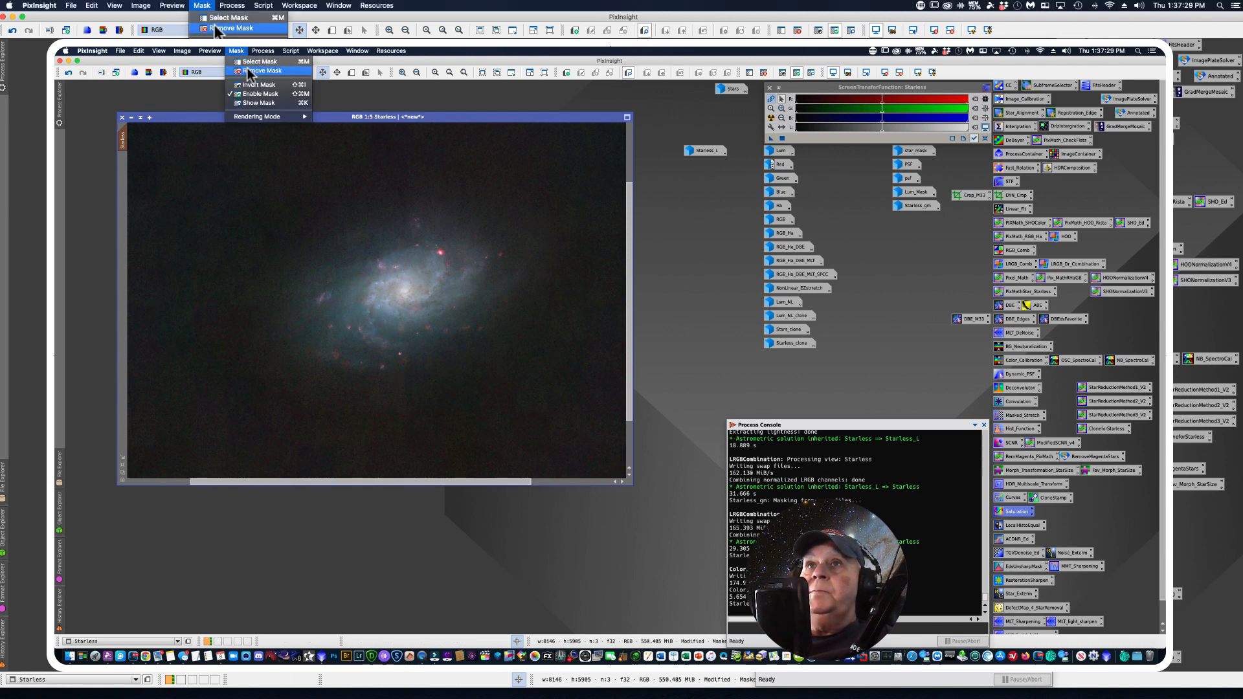
left_click(251, 73)
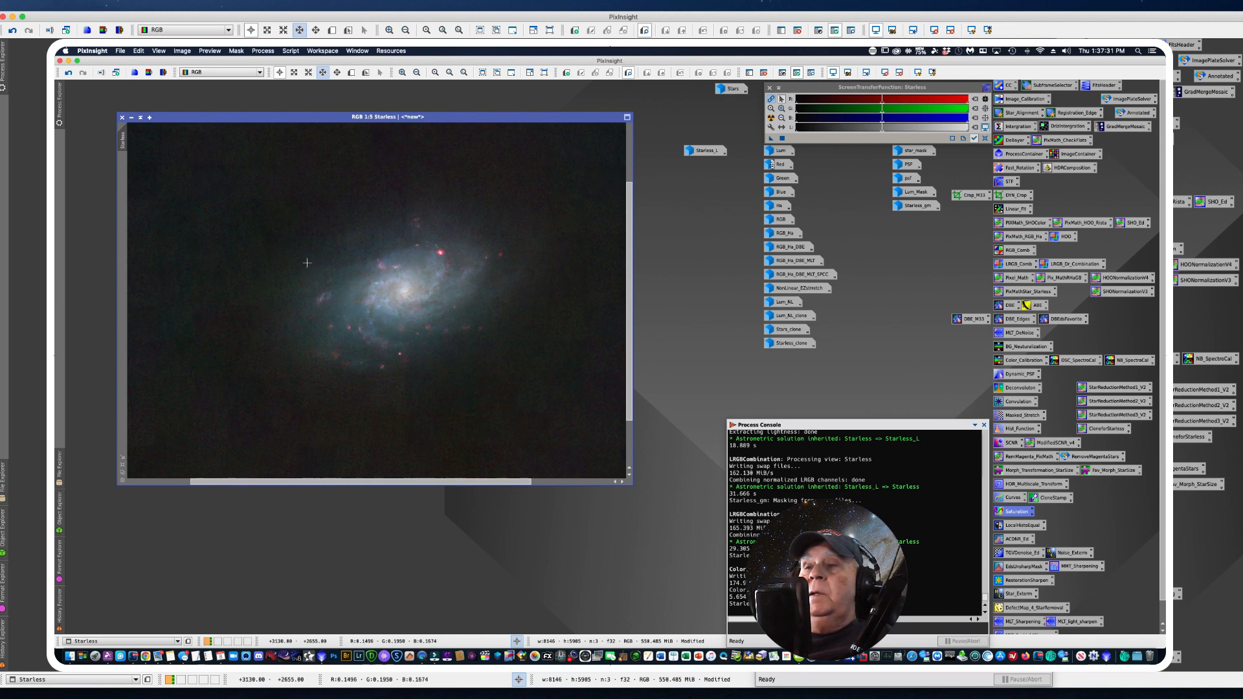
scroll(364, 322, "up", 3)
scroll(368, 326, "down", 4)
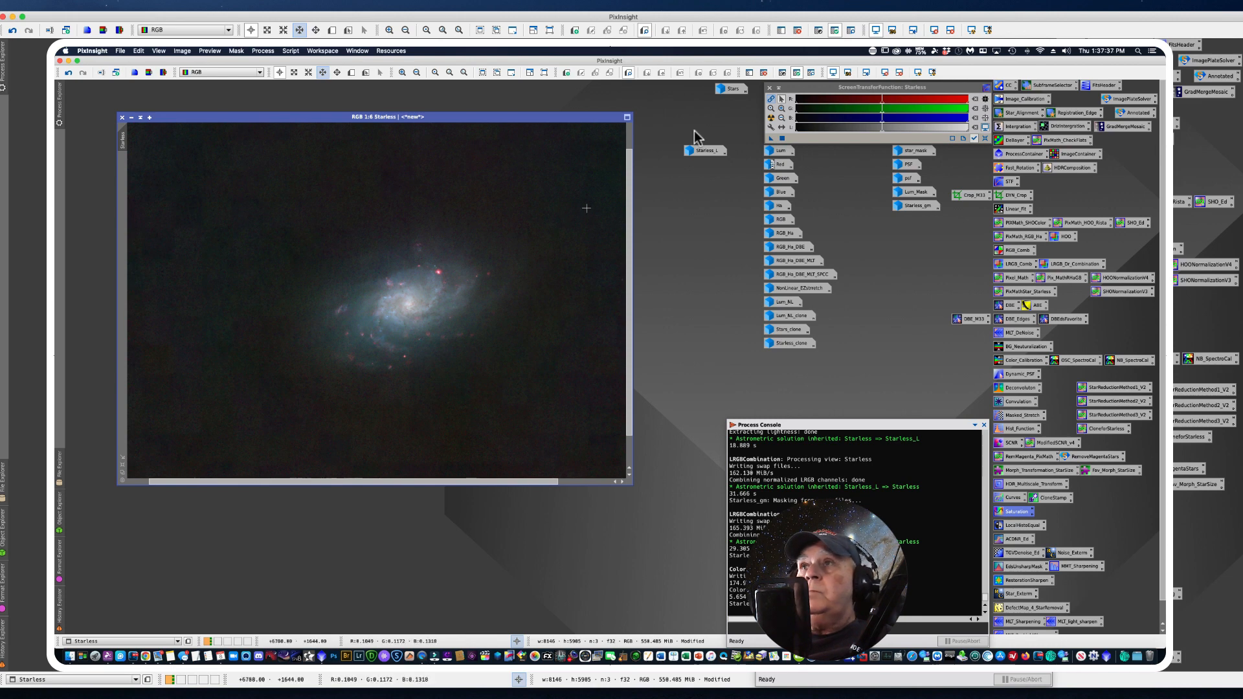
Step: Restore the Stars image into the freed workspace, and iconize Starless below the Starless_clone icon
double_click(732, 91)
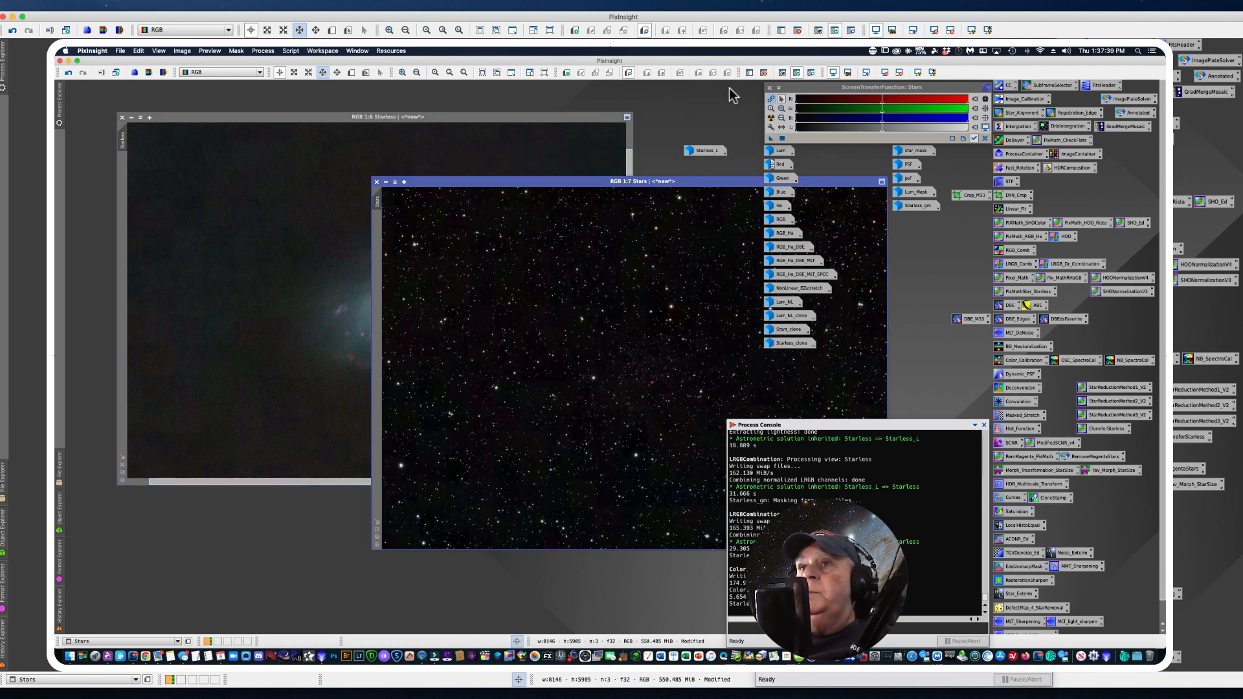
left_click(424, 188)
left_click_drag(425, 187, 318, 200)
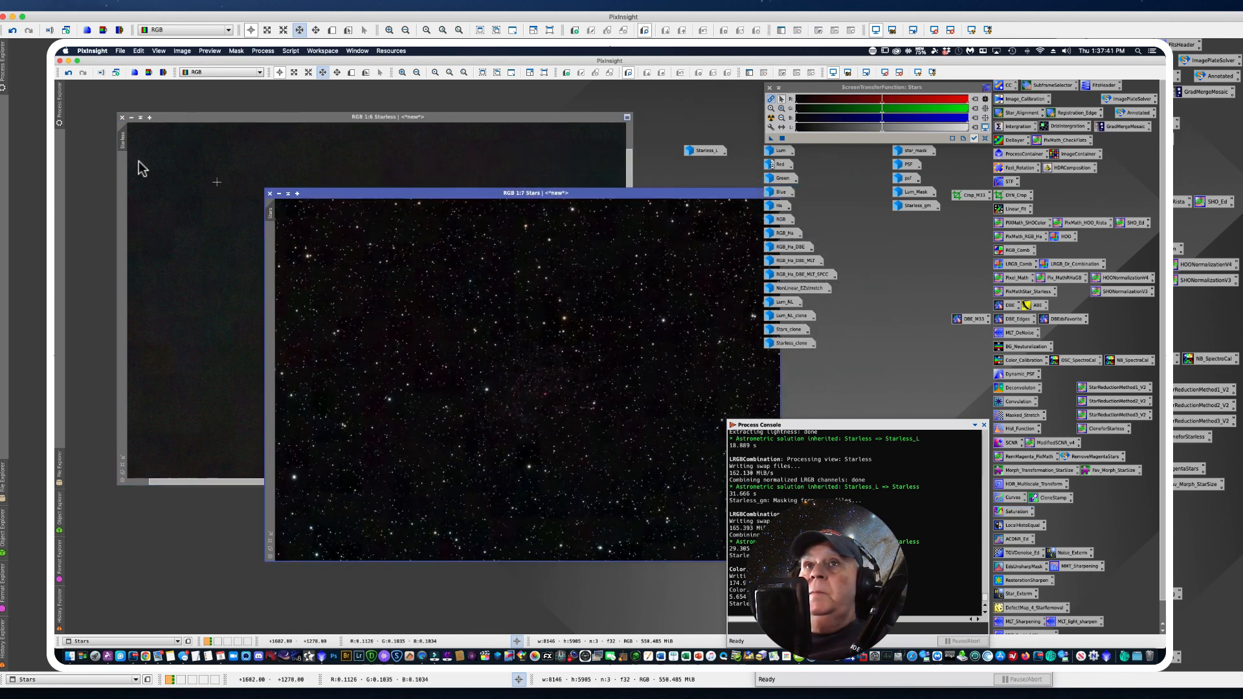
left_click(133, 117)
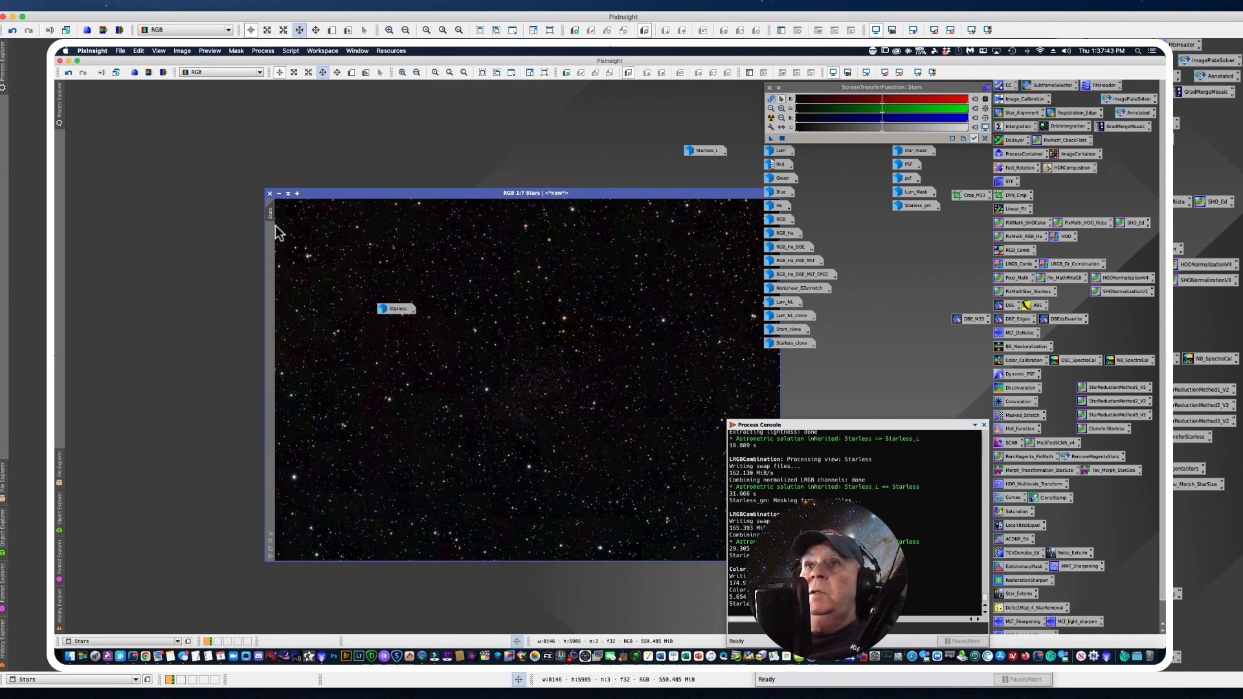
left_click_drag(402, 308, 780, 358)
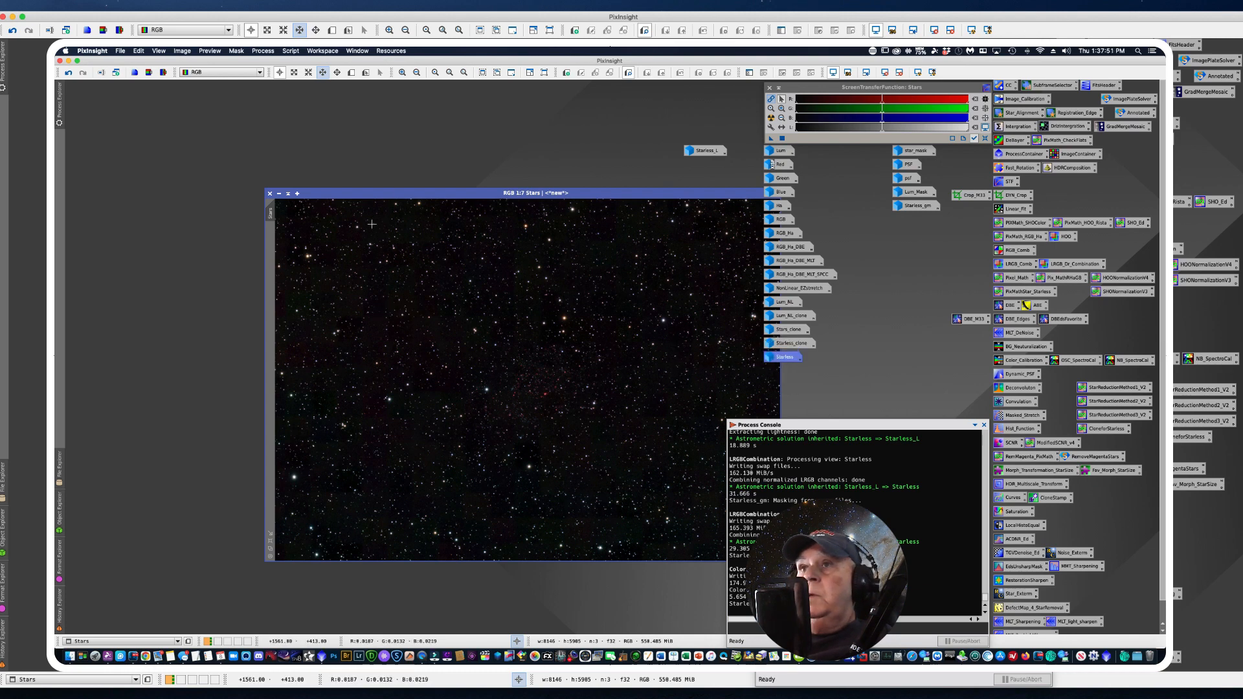
left_click_drag(378, 195, 239, 172)
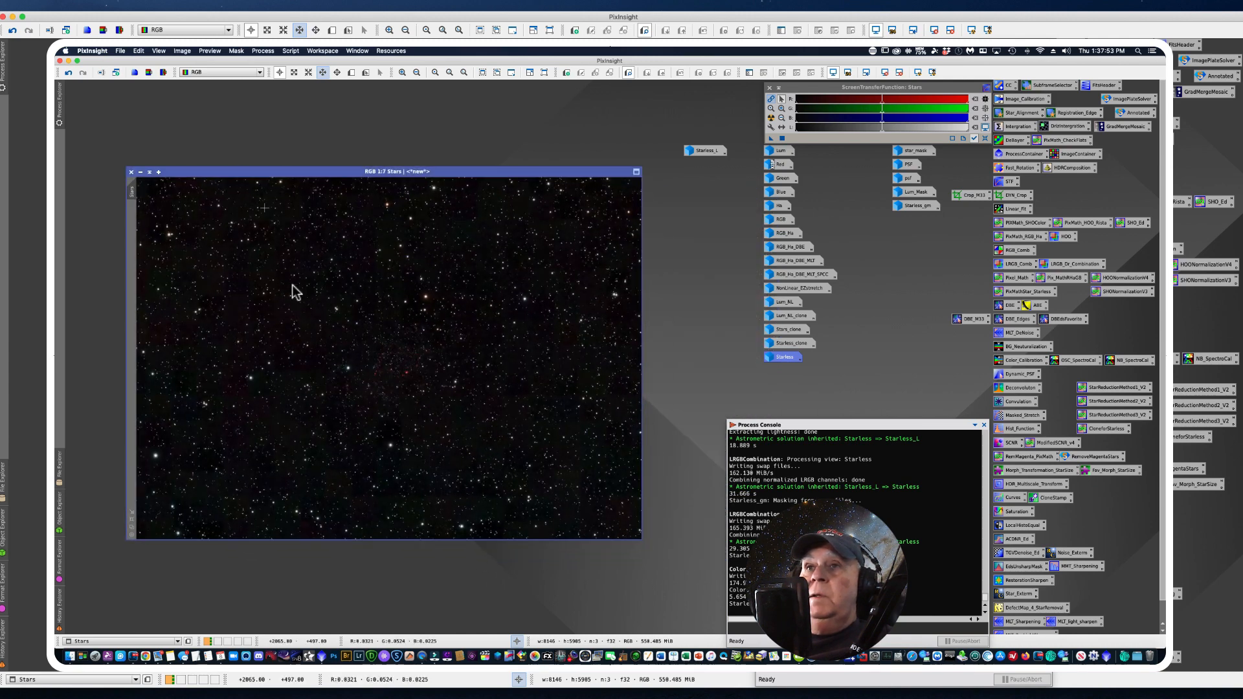
Step: Examine the star colours and sizes in the Stars image, from close up to the full frame
scroll(306, 354, "up", 5)
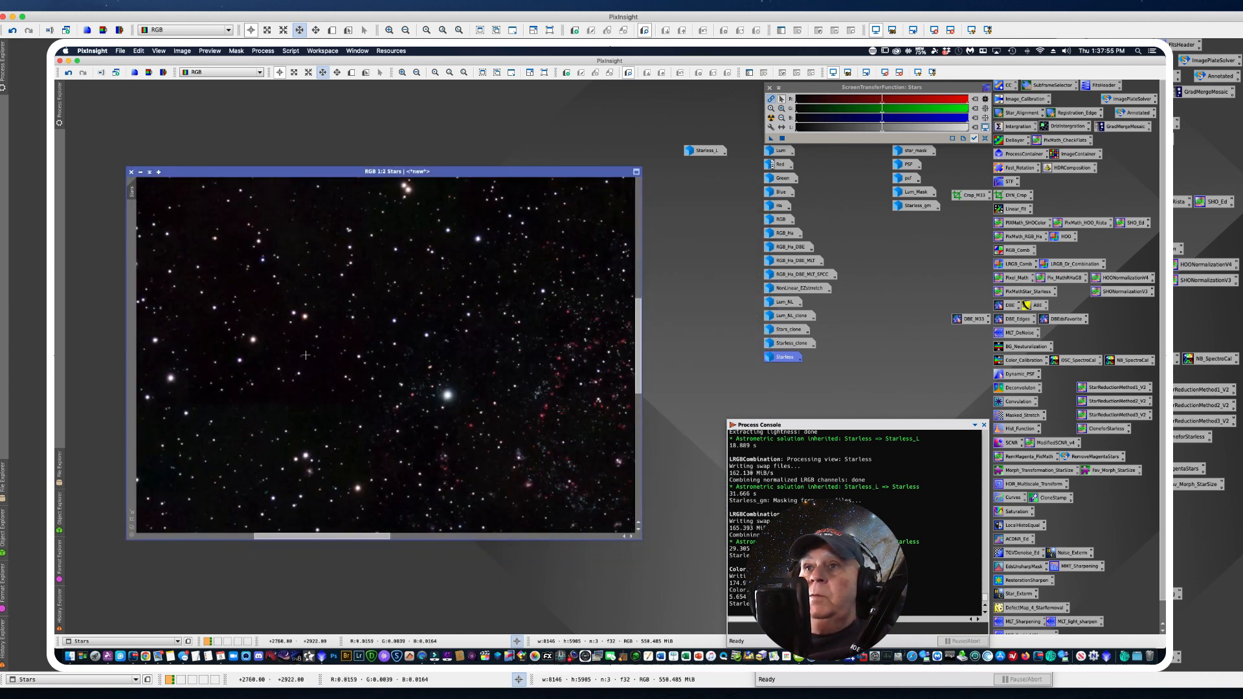
scroll(305, 355, "down", 3)
scroll(379, 345, "up", 1)
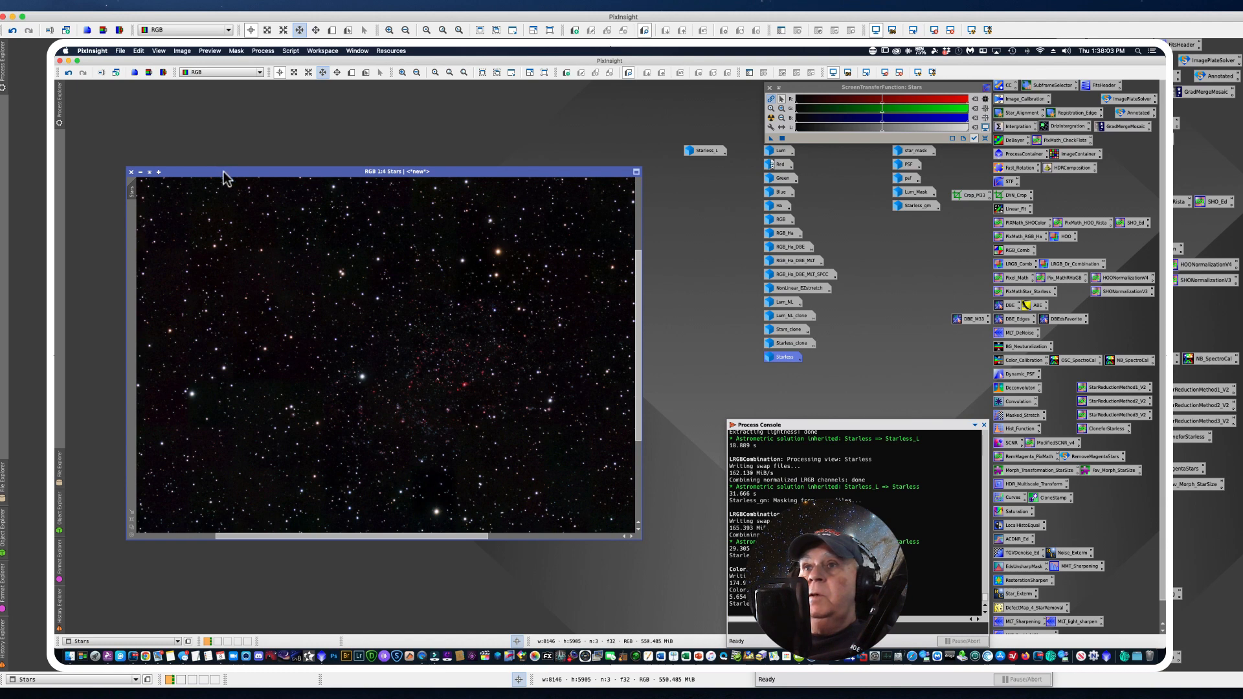
left_click_drag(224, 172, 228, 153)
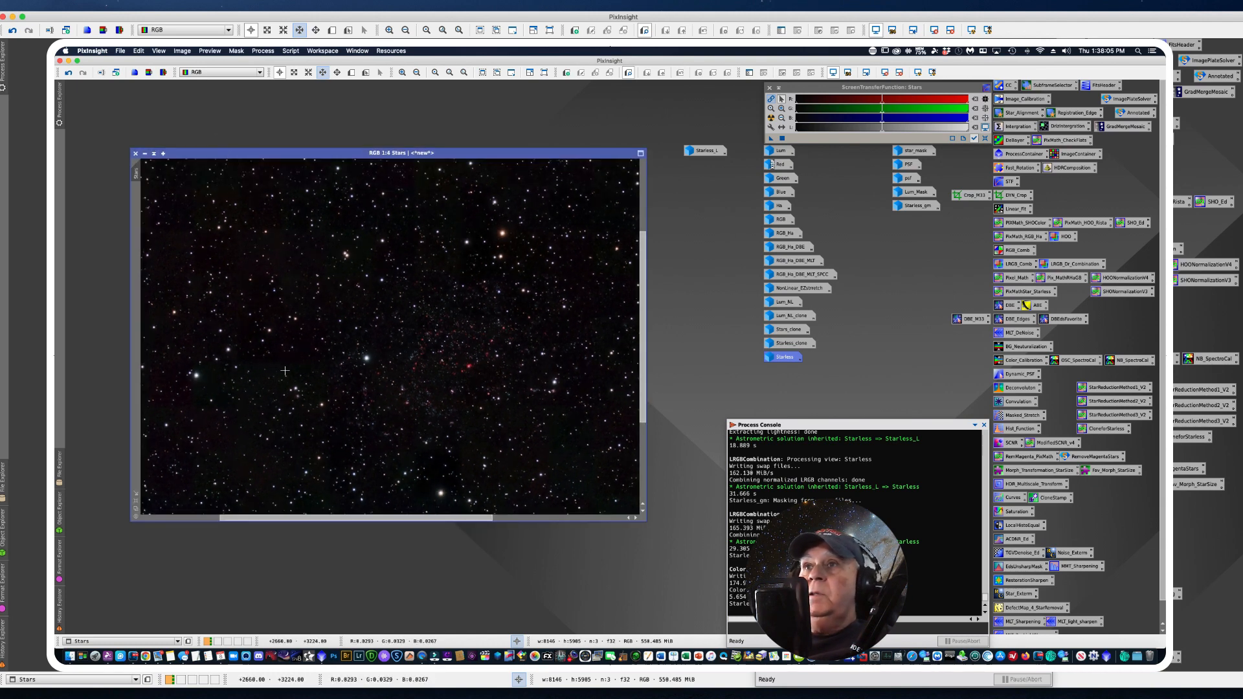
scroll(285, 370, "down", 1)
scroll(285, 372, "up", 6)
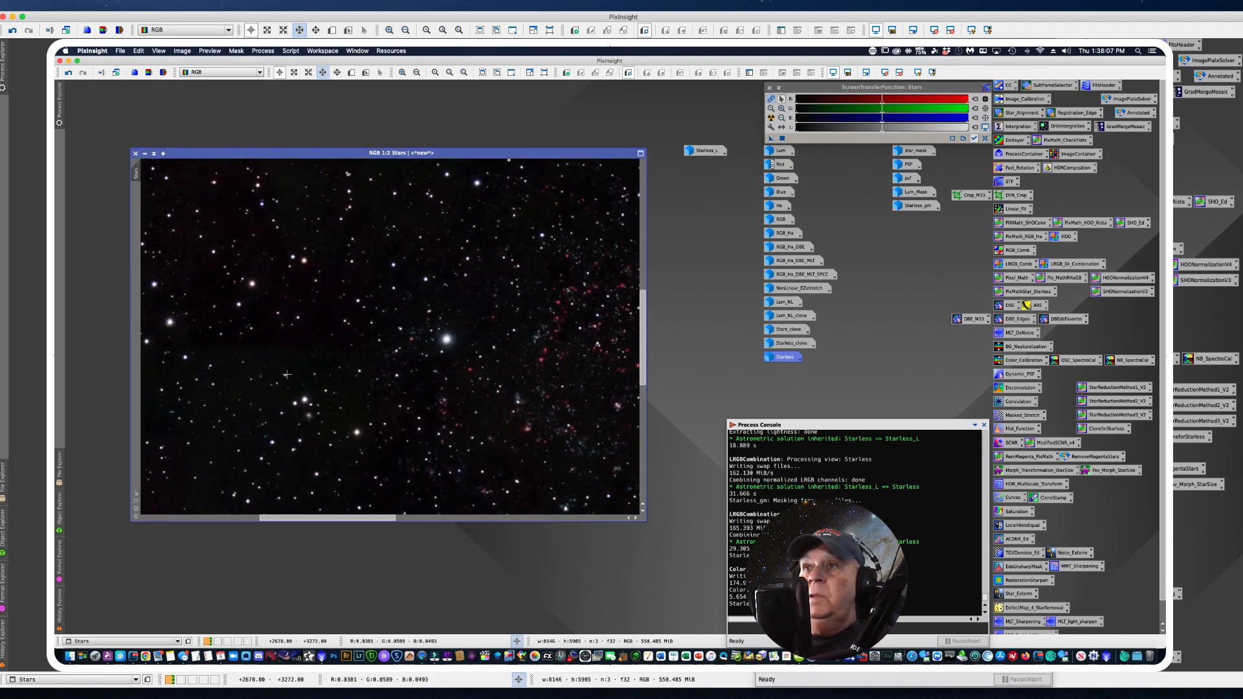
scroll(287, 374, "down", 6)
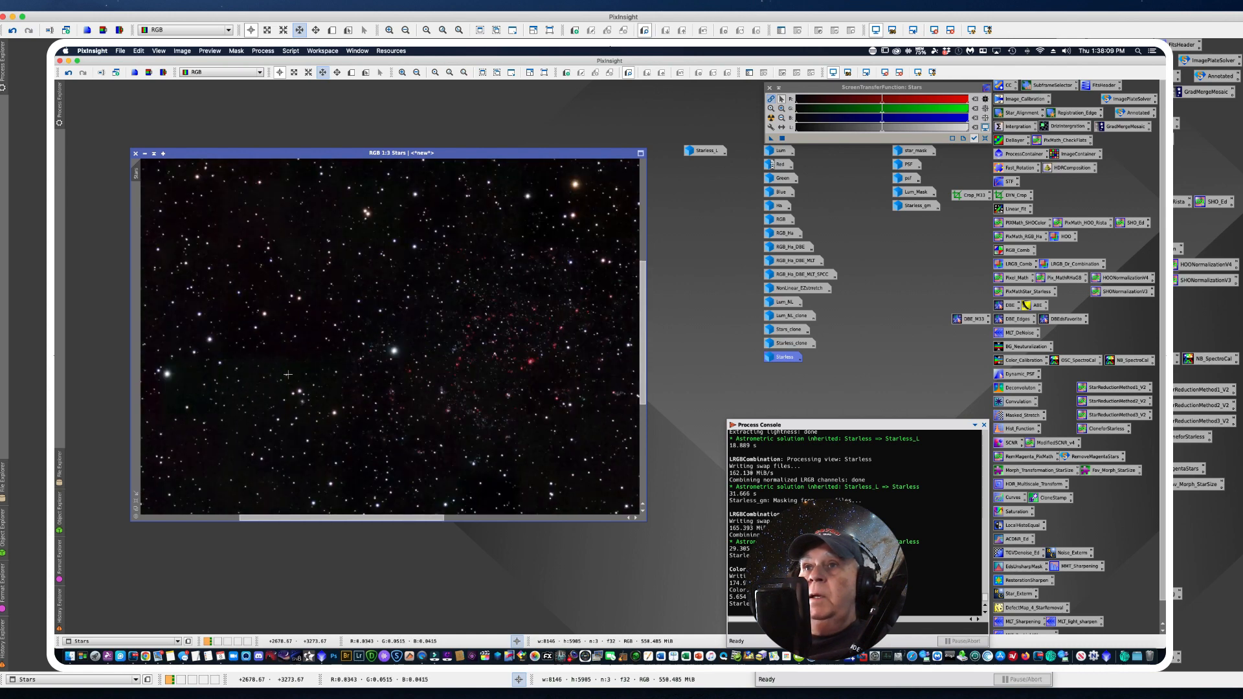
scroll(288, 374, "up", 5)
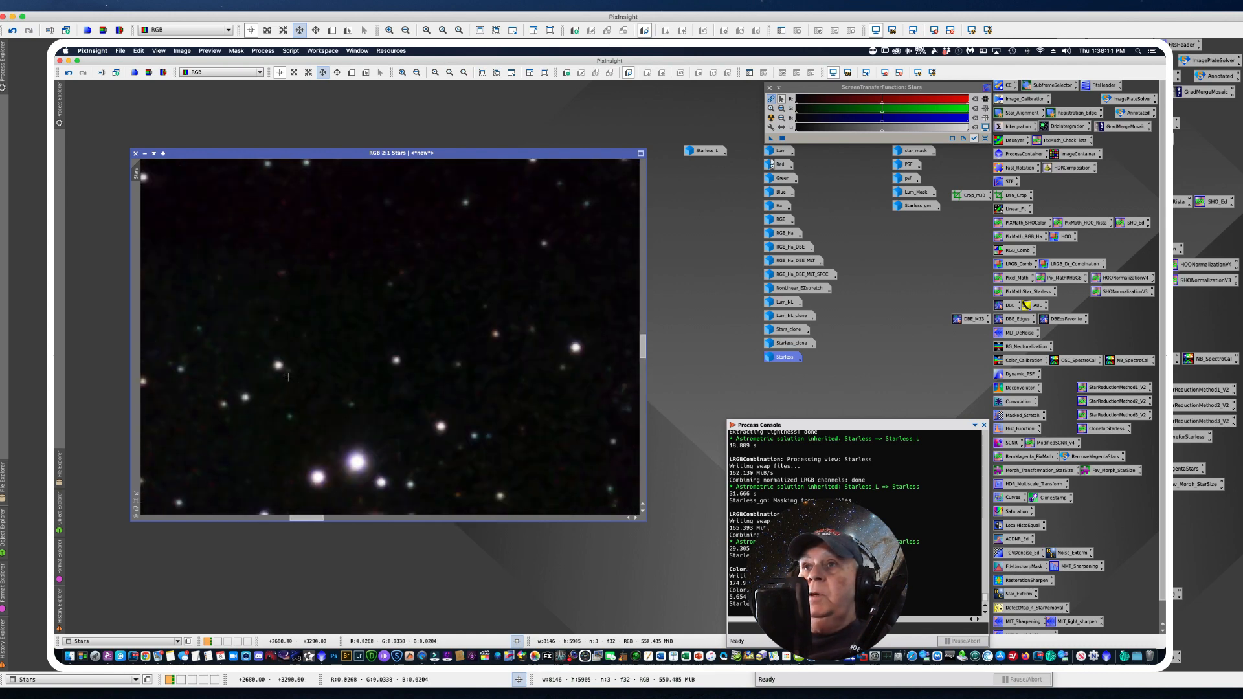
scroll(287, 377, "down", 8)
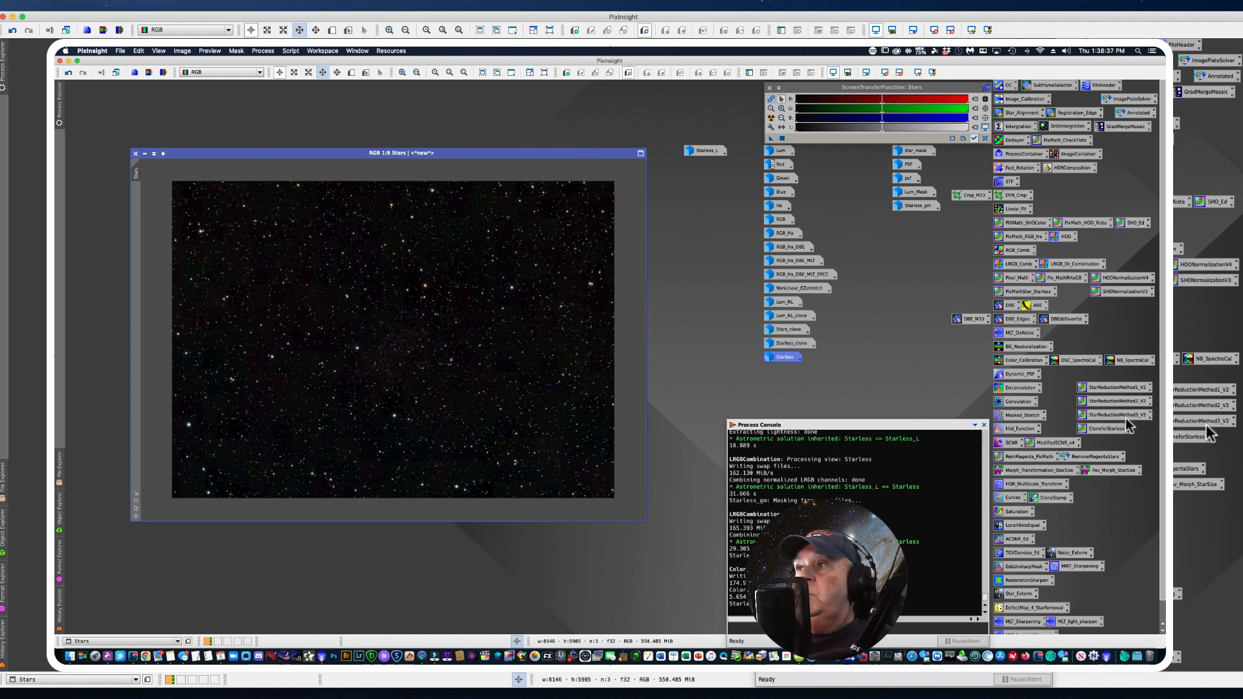
Step: Open the StarReductionMethod1_V2 PixelMath instance and apply it to Stars with S at 0.15 and Starless as the starless image
double_click(1104, 388)
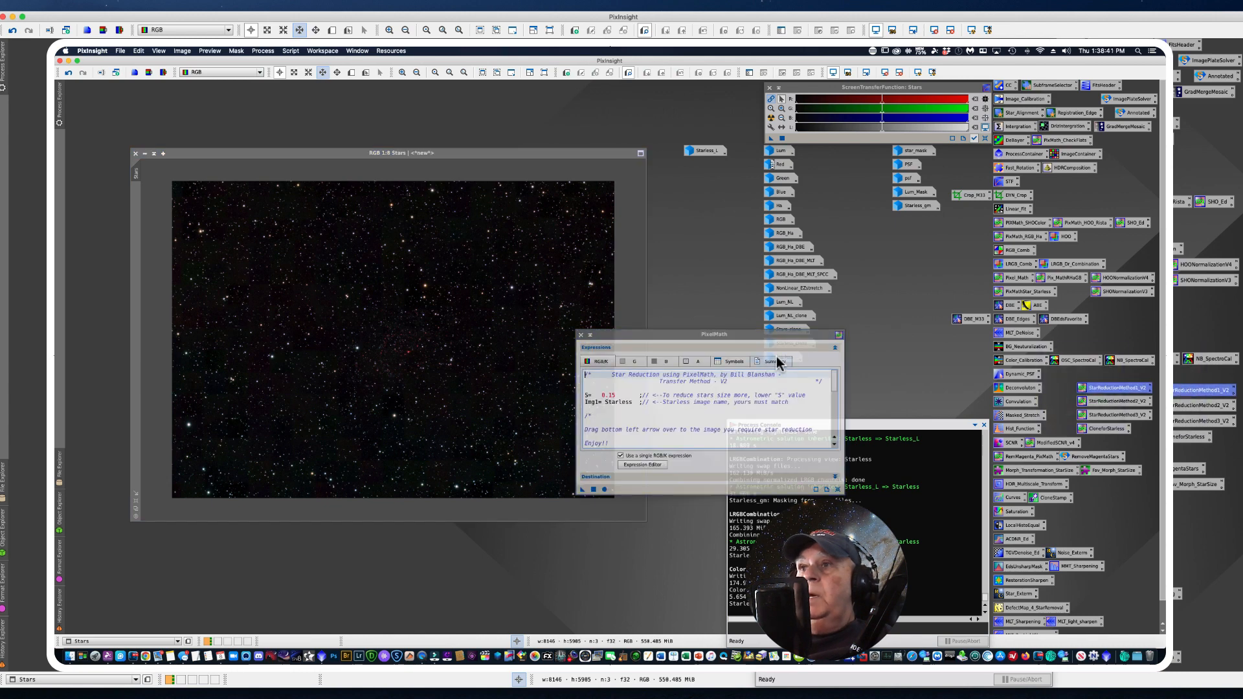
left_click_drag(670, 334, 740, 246)
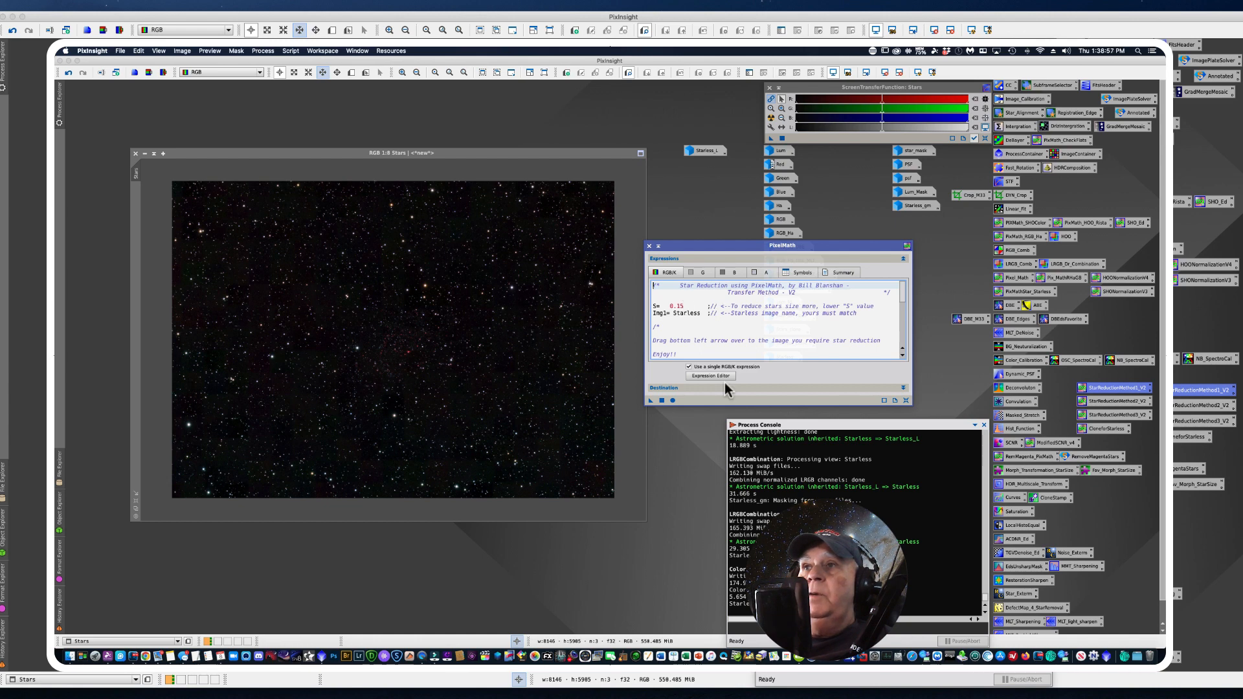
left_click_drag(698, 248, 723, 252)
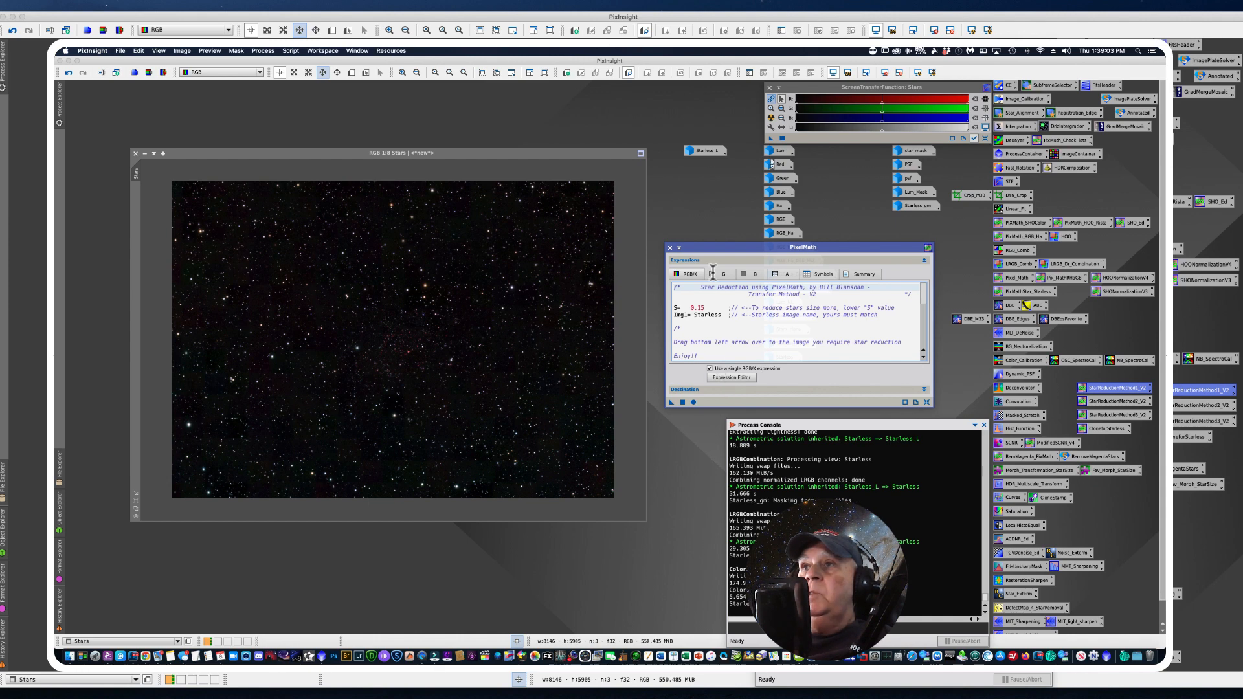
left_click_drag(715, 256, 703, 279)
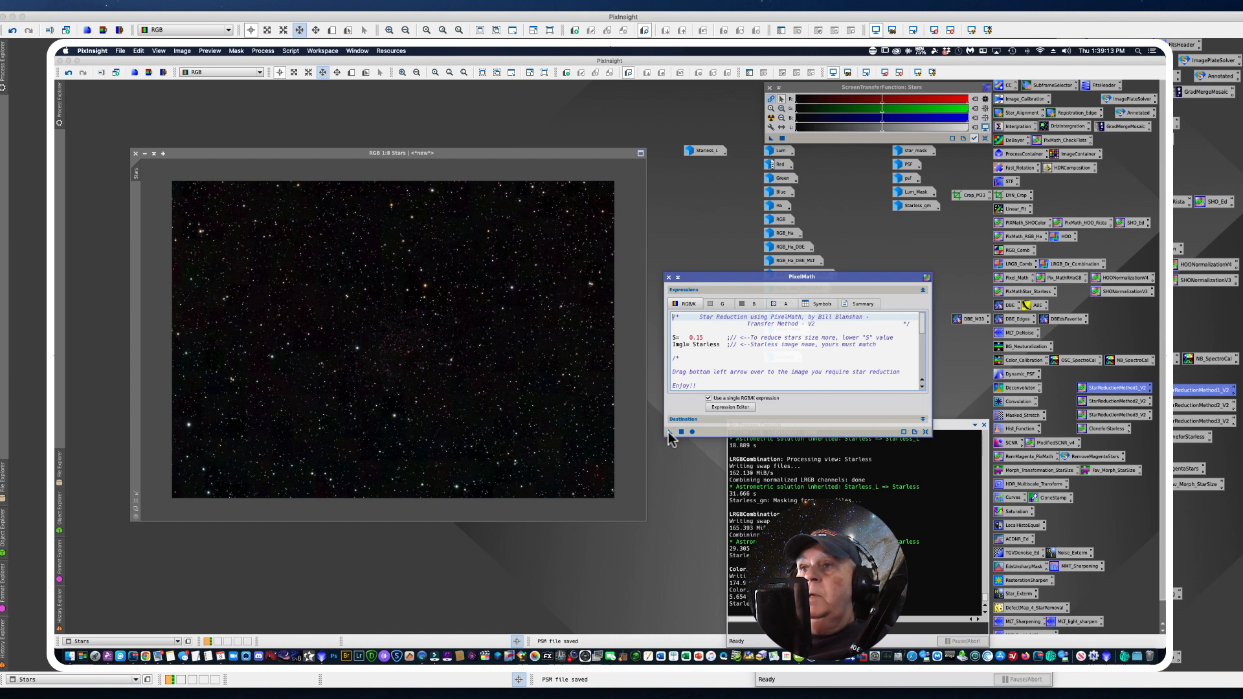
left_click_drag(670, 432, 397, 393)
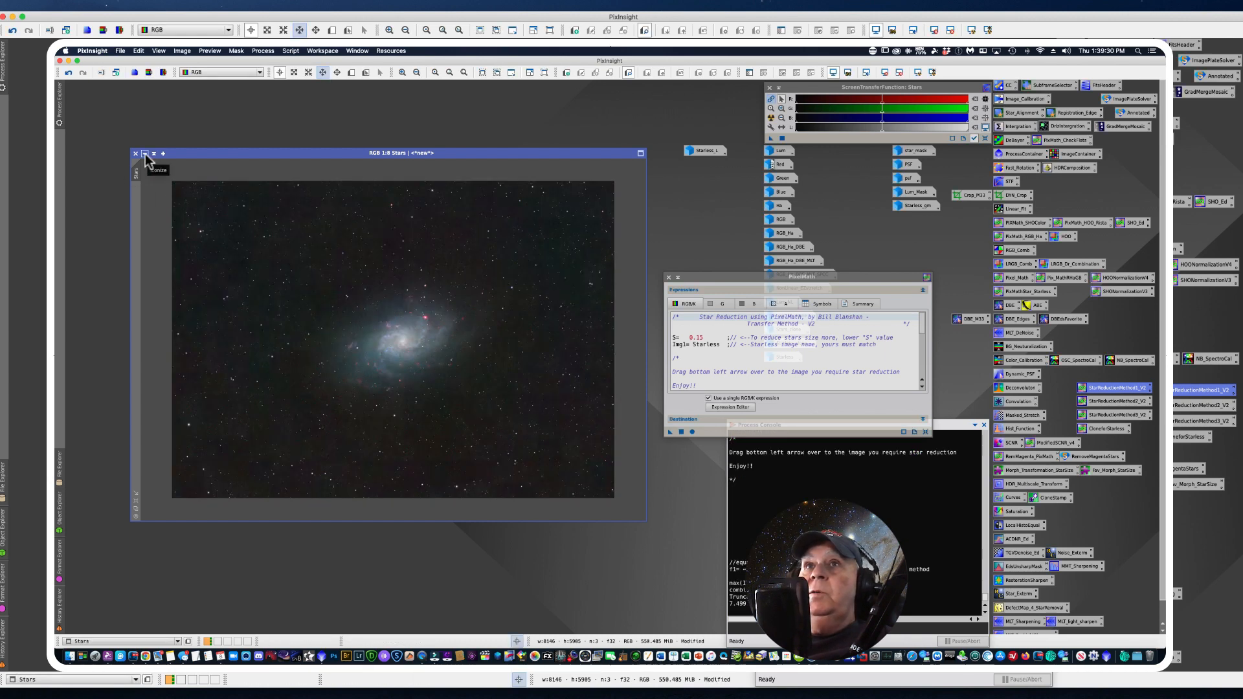
left_click(145, 154)
left_click_drag(690, 274, 310, 252)
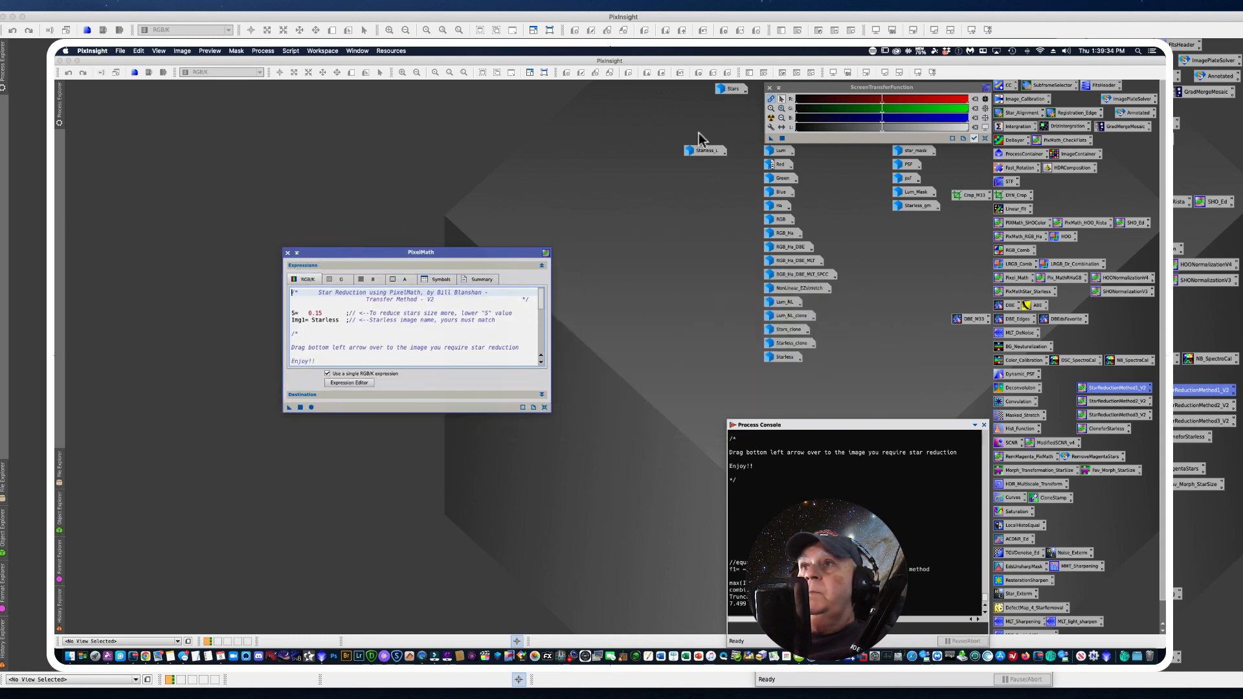
double_click(729, 89)
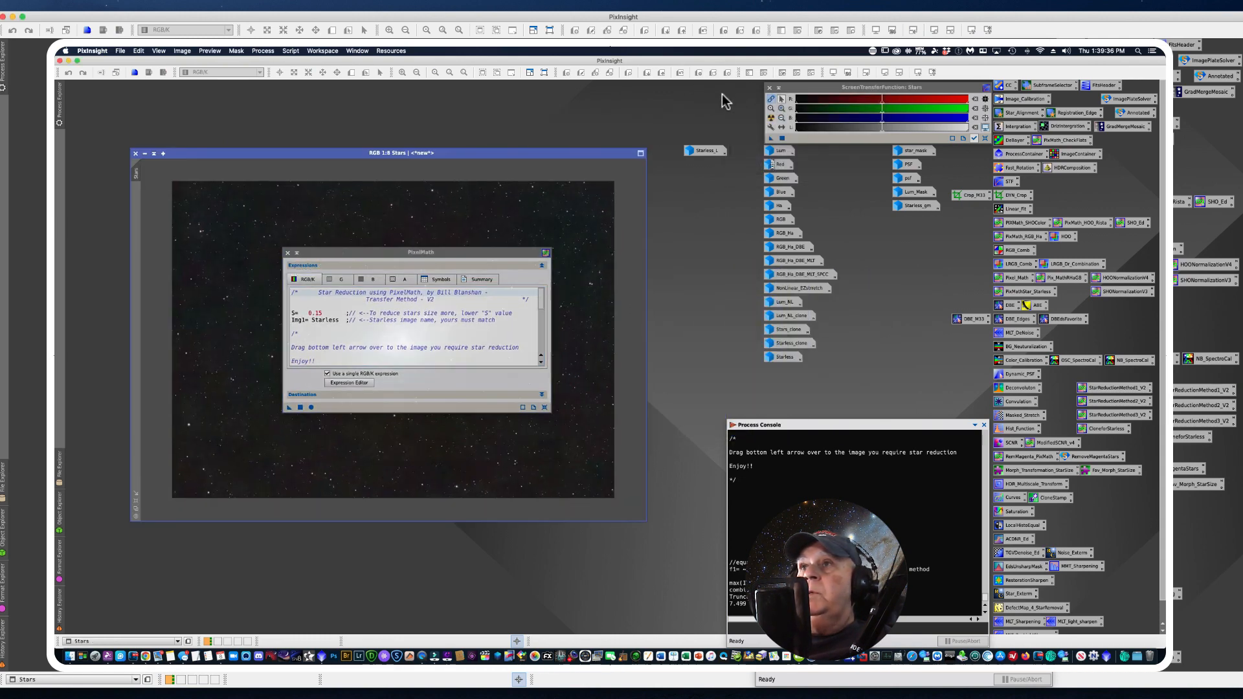
left_click_drag(344, 254, 750, 312)
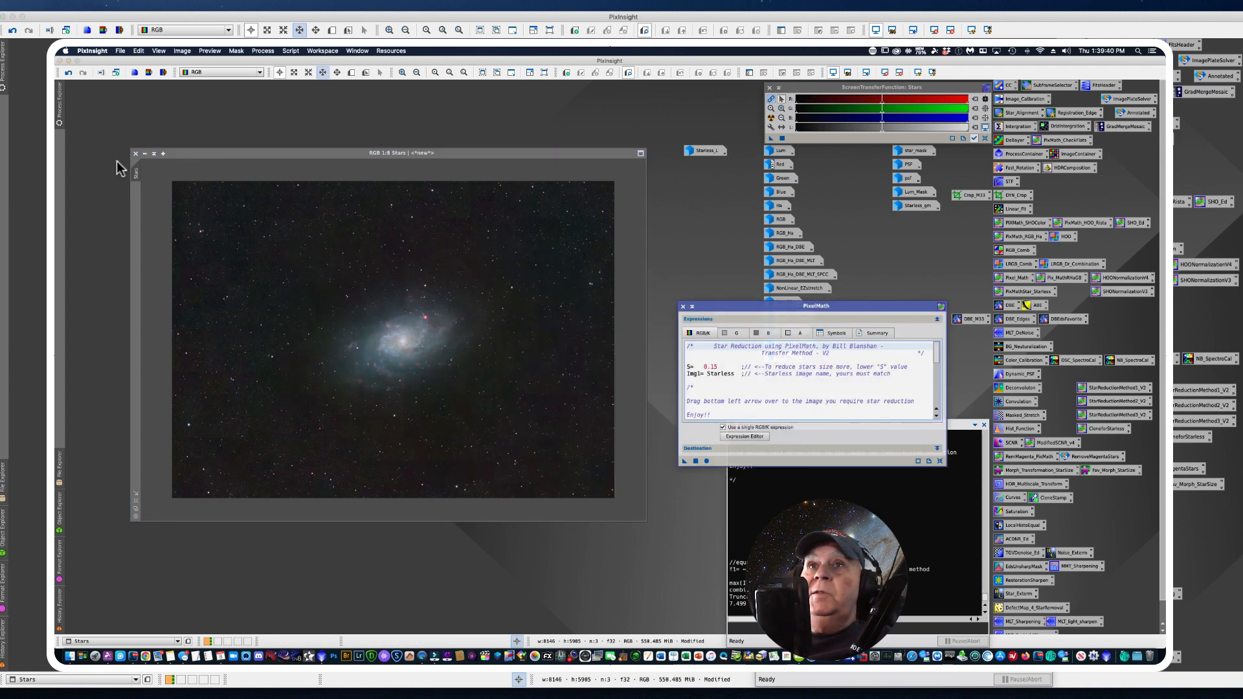
Step: Rename the combined Stars image as M33
right_click(136, 171)
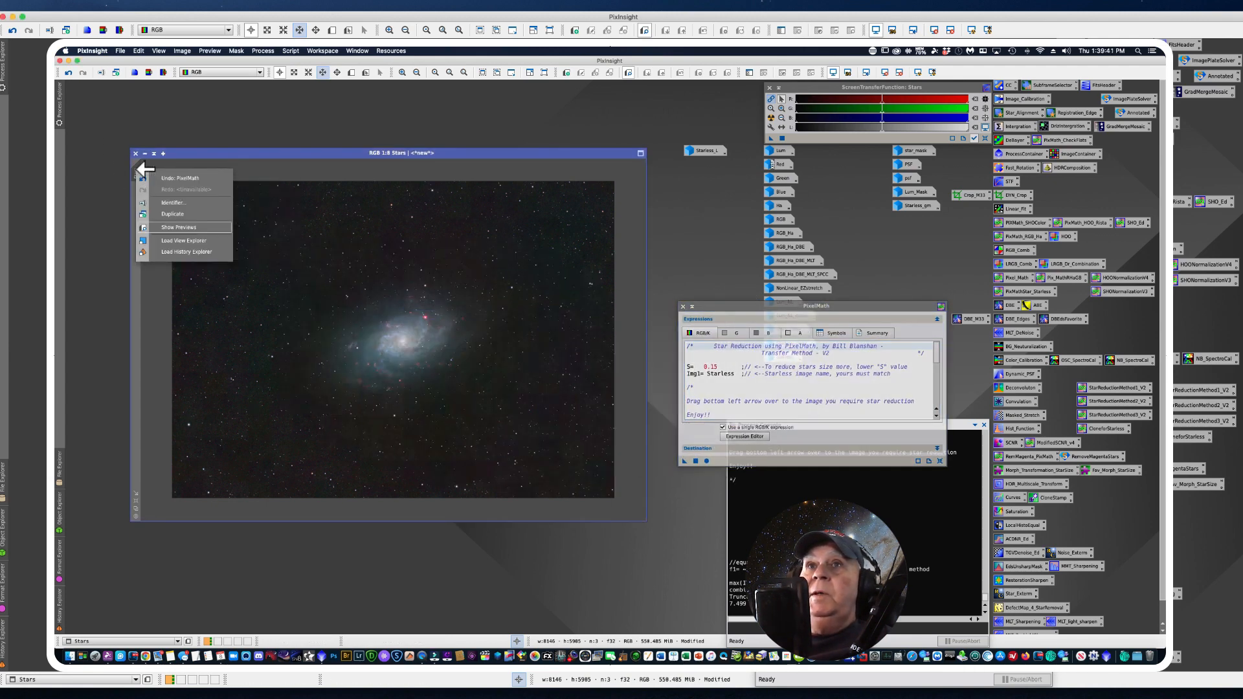
left_click(160, 202)
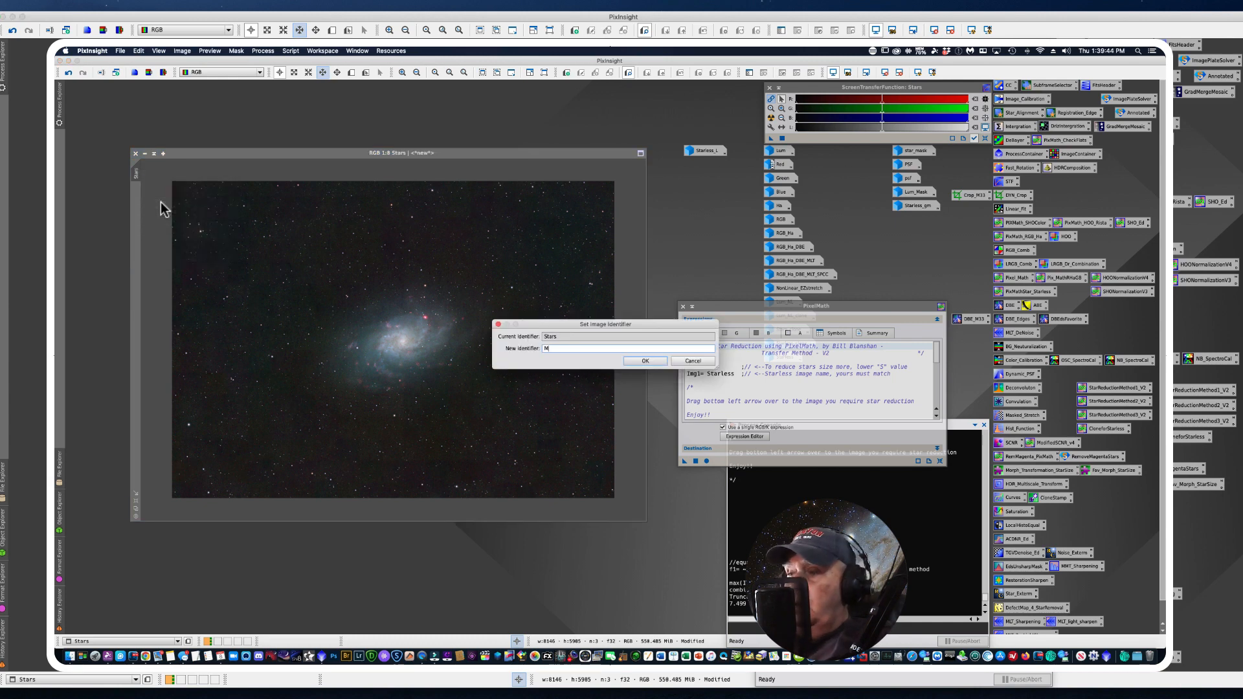
key("Return")
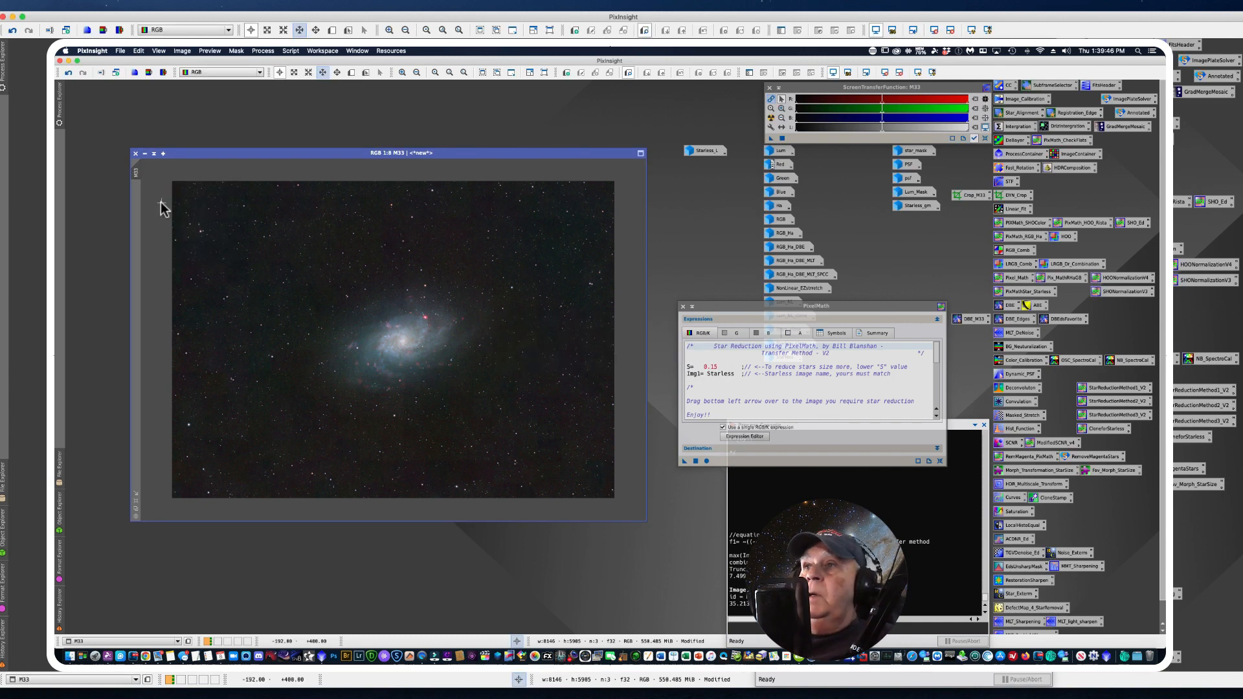
Step: Close the PixelMath window and rename the iconized Stars_clone image as Stars
left_click(682, 307)
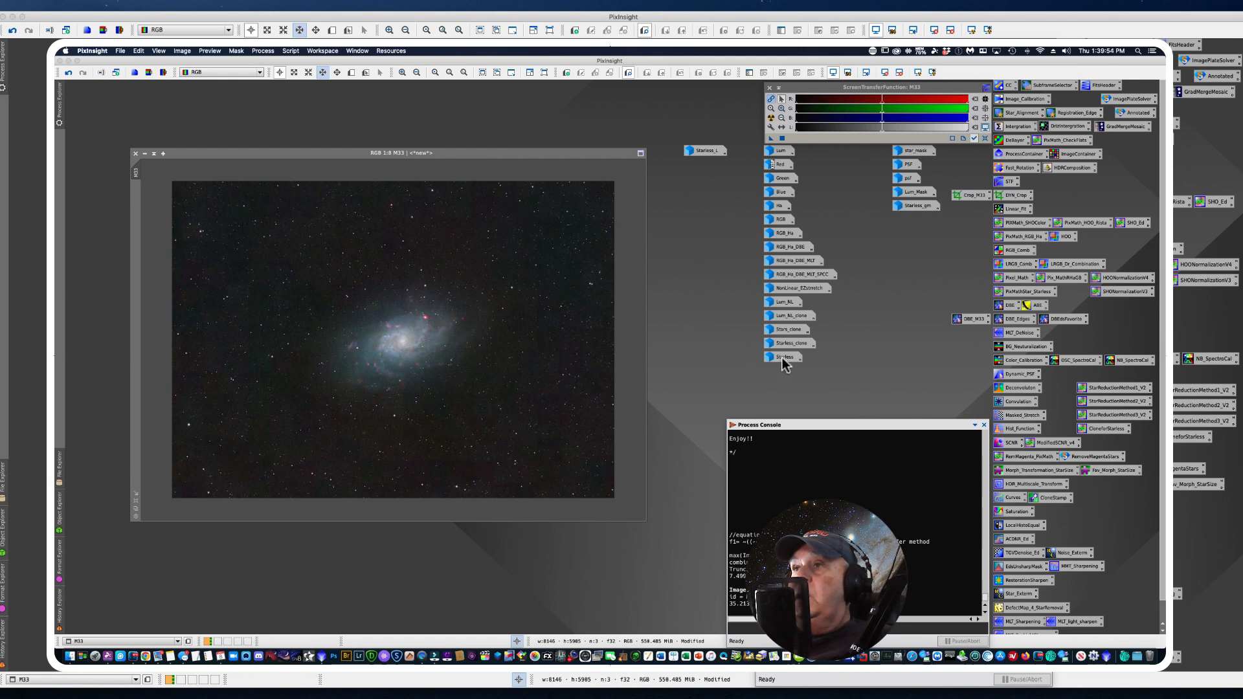
mouse_move(782, 359)
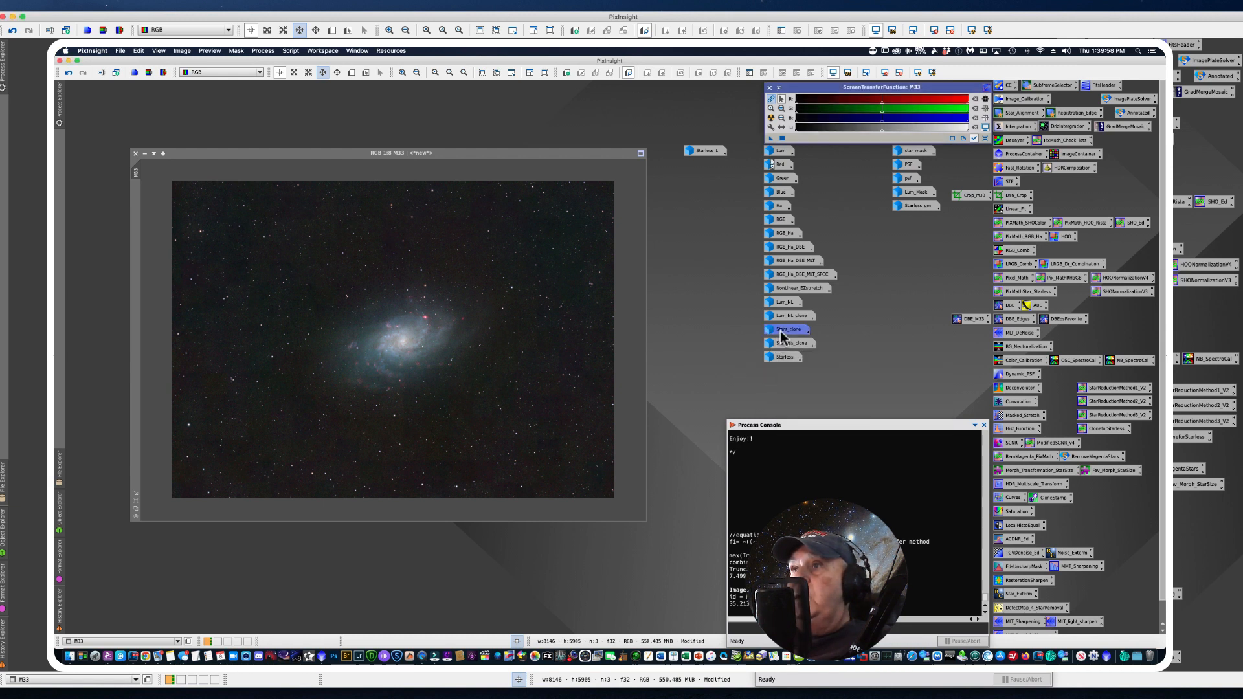
right_click(780, 331)
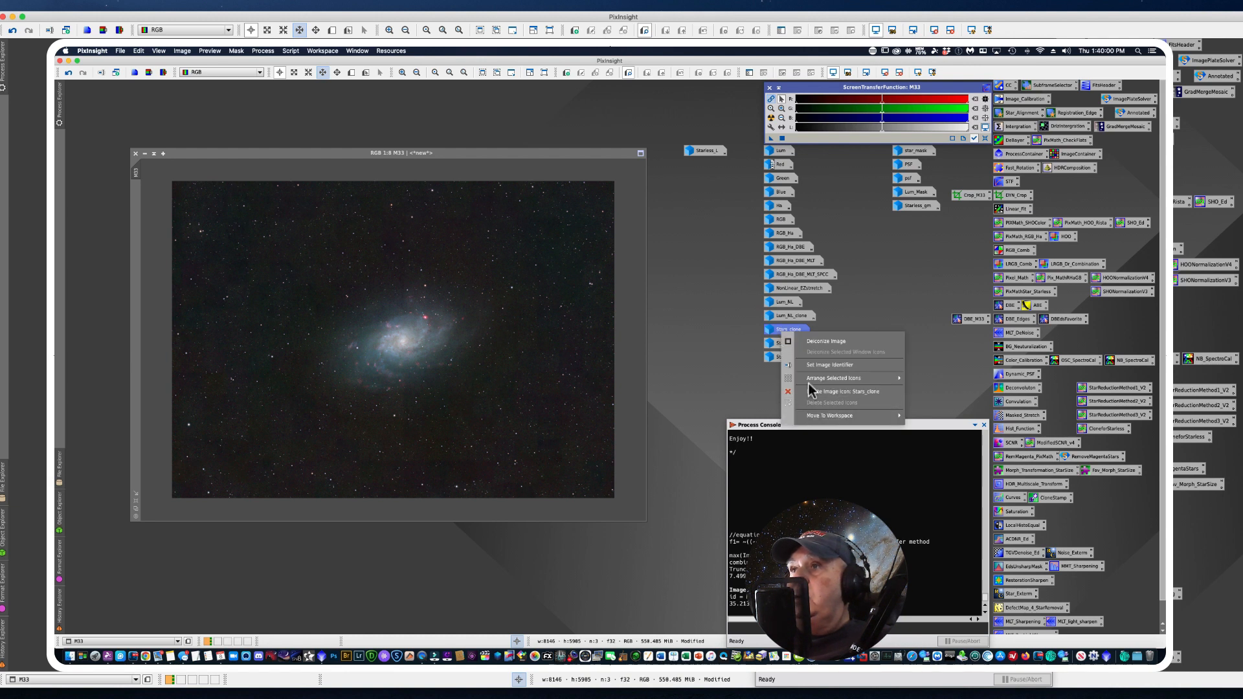
left_click(813, 367)
key("Right")
key("BackSpace")
key("BackSpace")
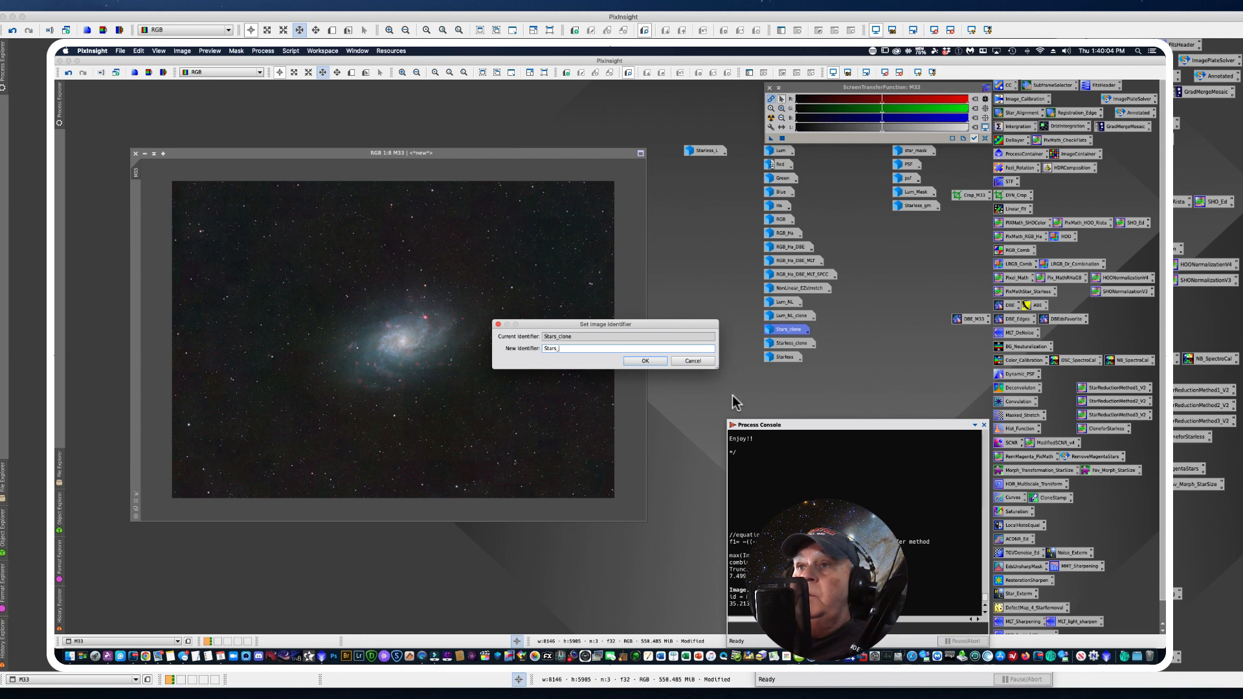
key("Return")
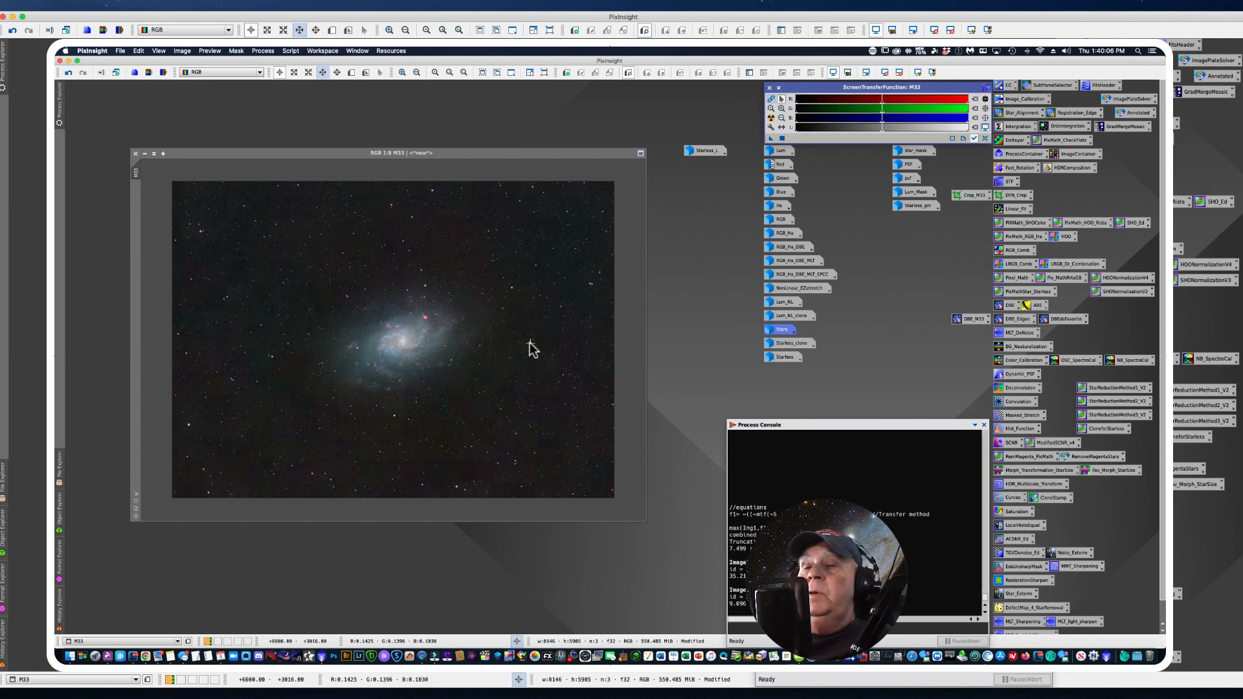
Step: Examine the reduced stars and the galaxy in the M33 image, from close up to the full frame
left_click_drag(220, 154, 215, 134)
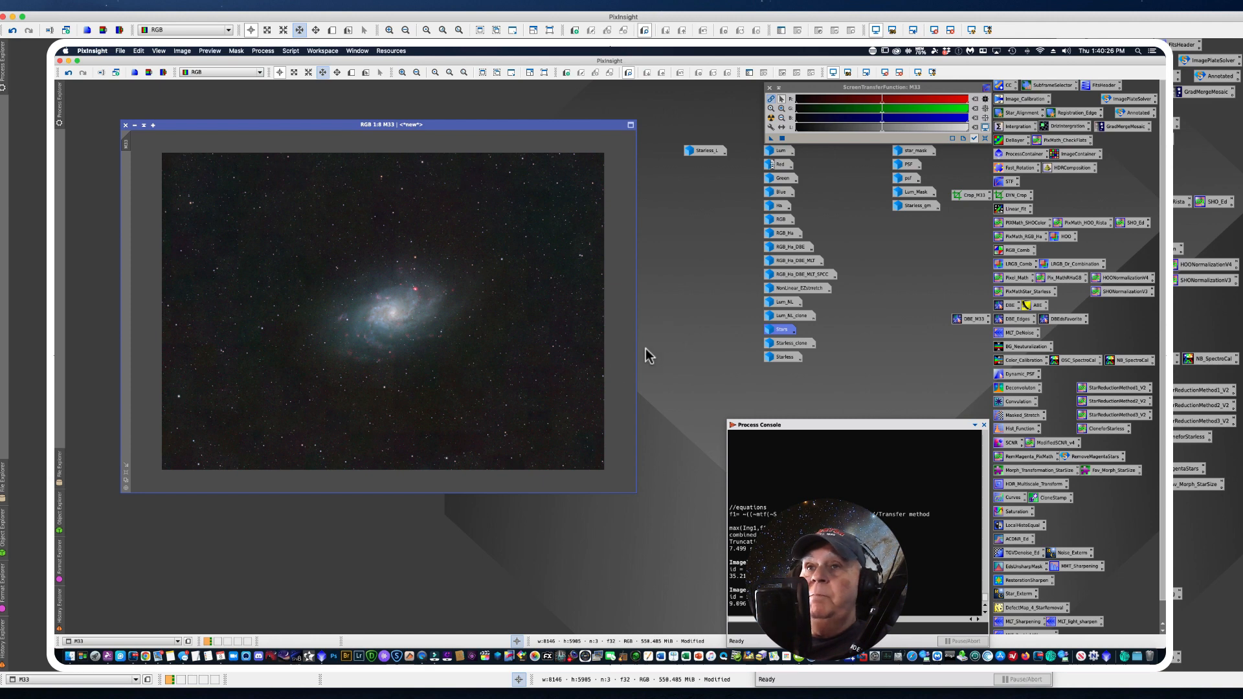
scroll(355, 374, "down", 2)
scroll(363, 372, "up", 6)
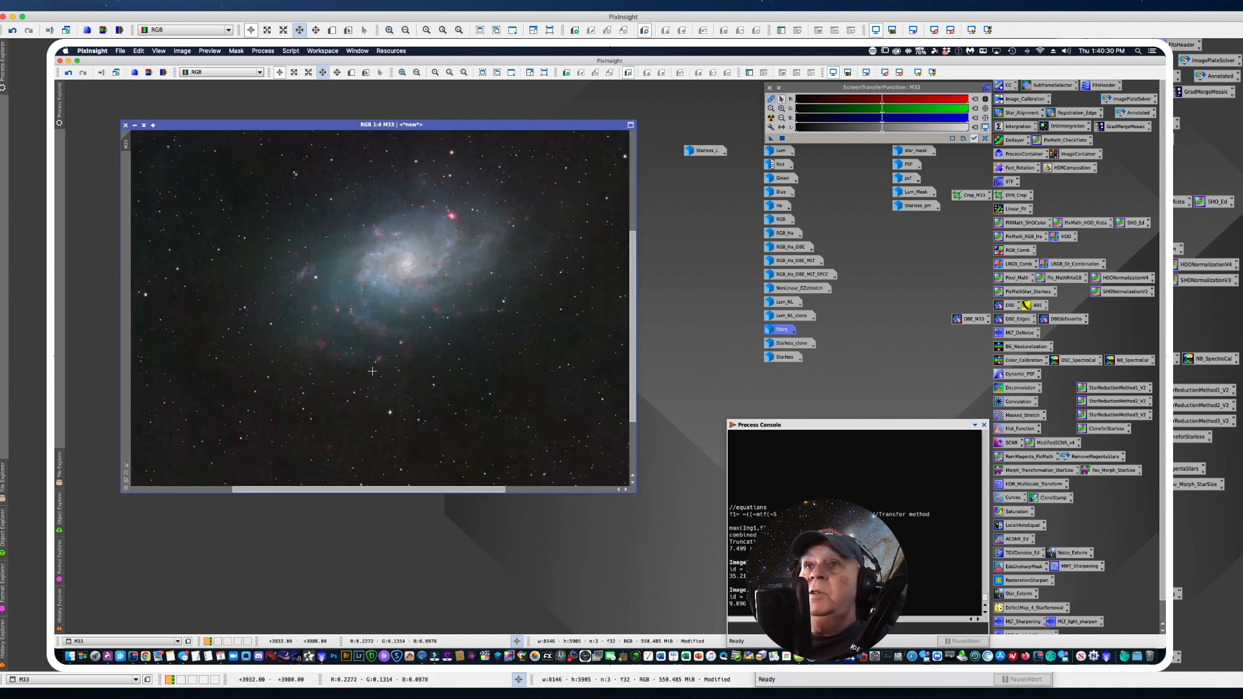
scroll(372, 371, "up", 1)
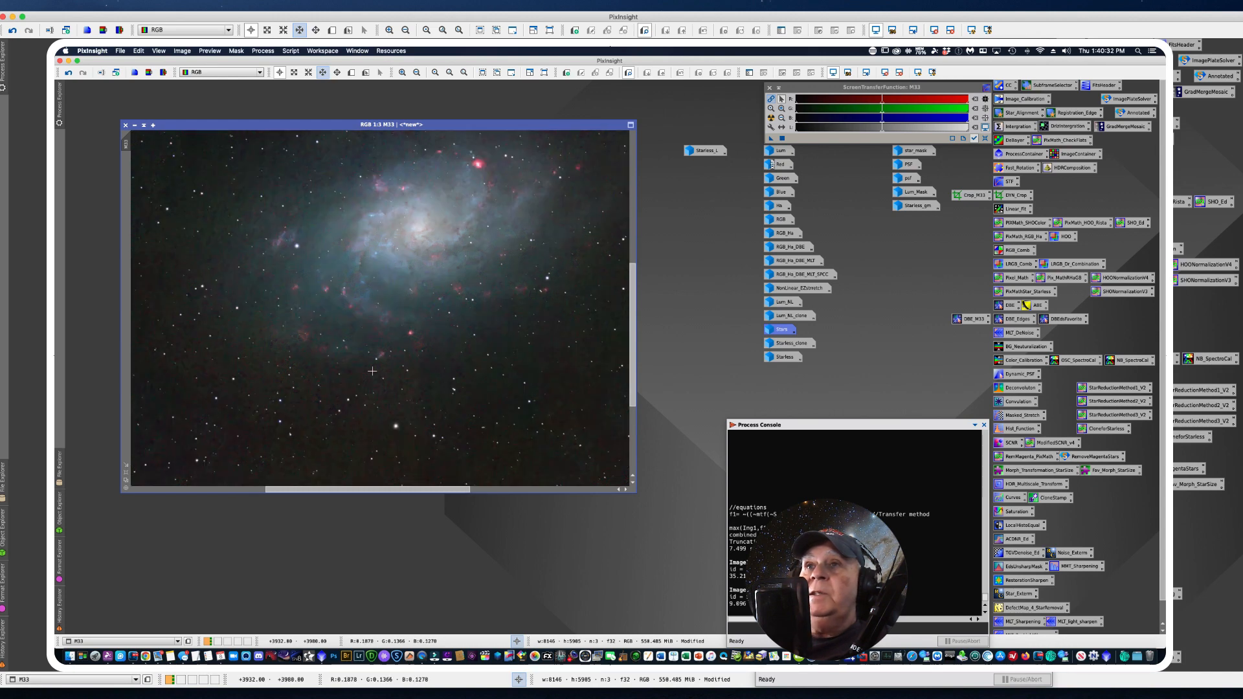
scroll(372, 371, "down", 3)
scroll(373, 371, "down", 1)
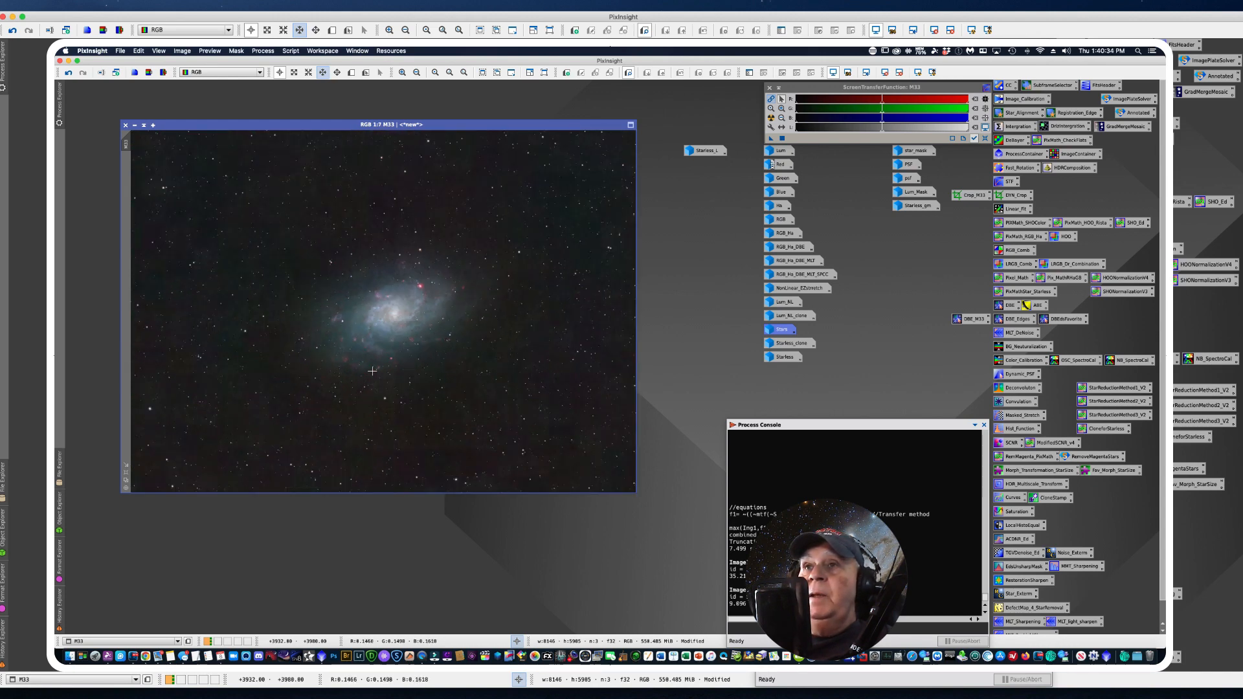
scroll(372, 371, "up", 2)
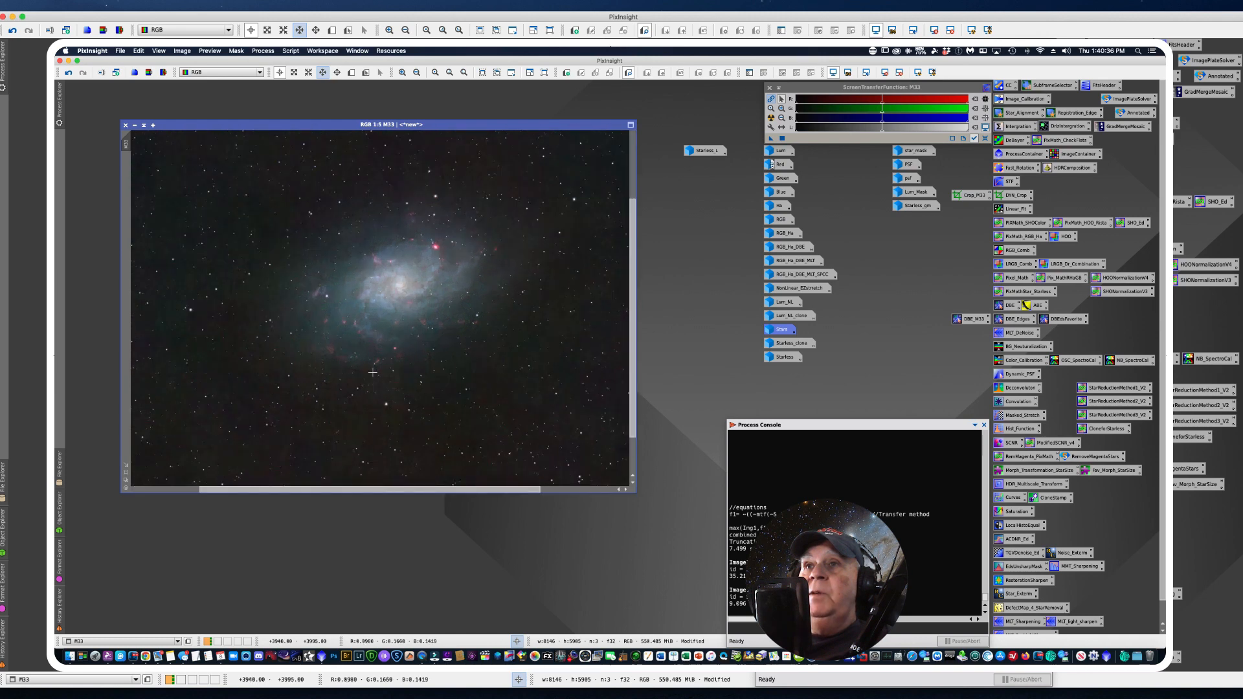
scroll(372, 371, "down", 4)
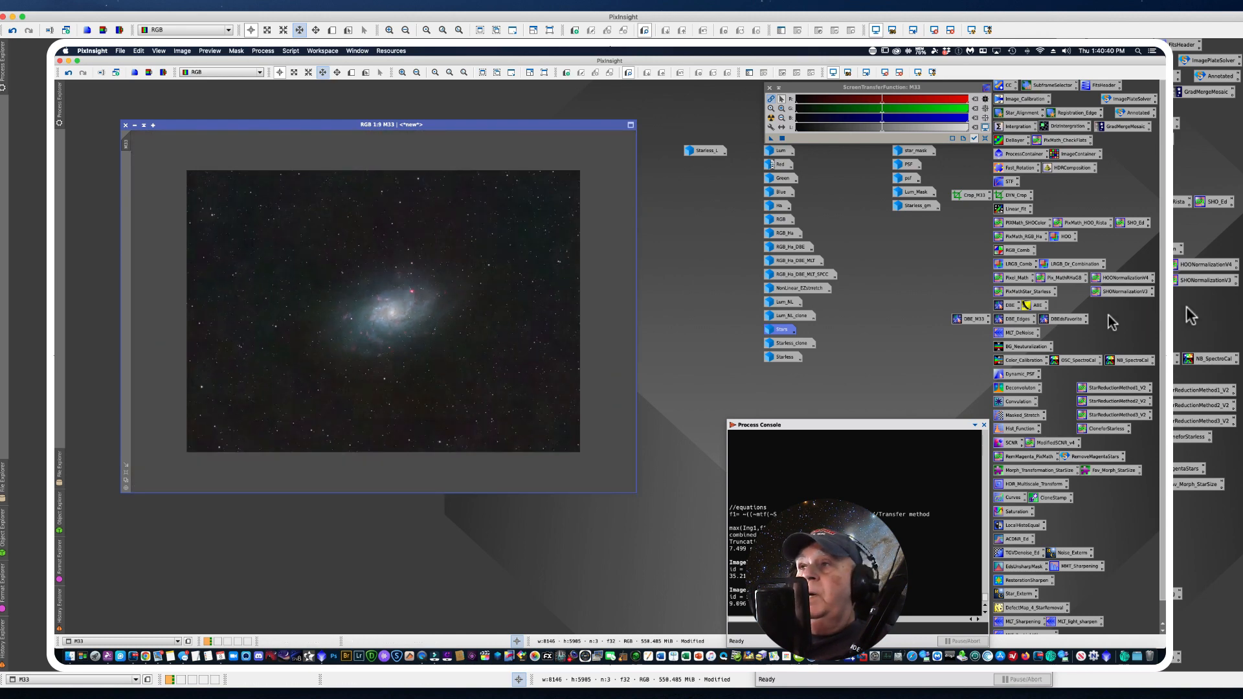
Step: Open the saved LRGBCombination instance, and remove the mask from the Lum image before iconizing it again
double_click(1018, 265)
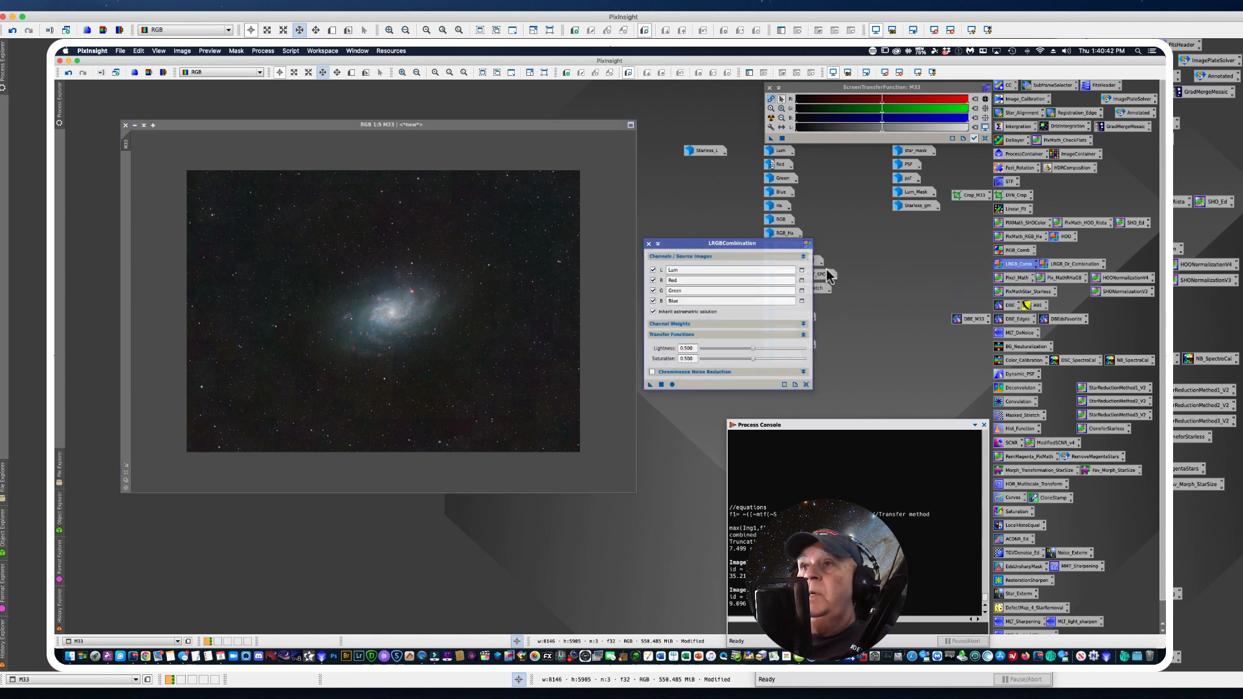
left_click_drag(697, 252, 721, 285)
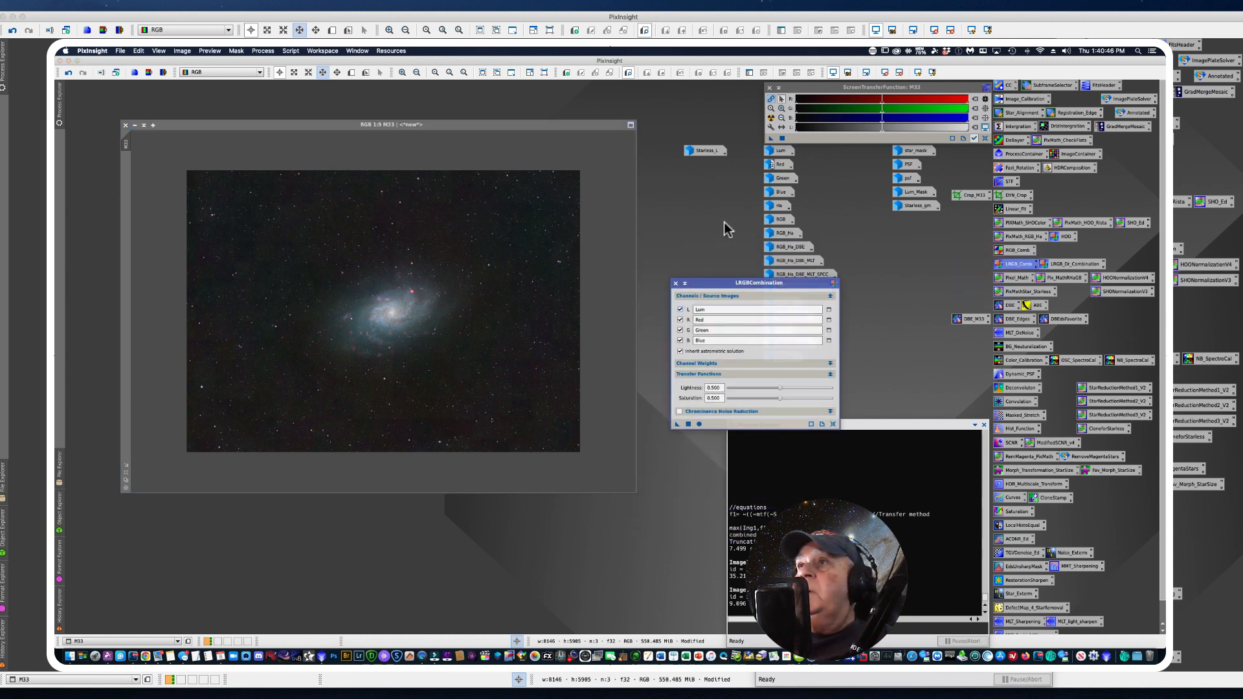
double_click(782, 154)
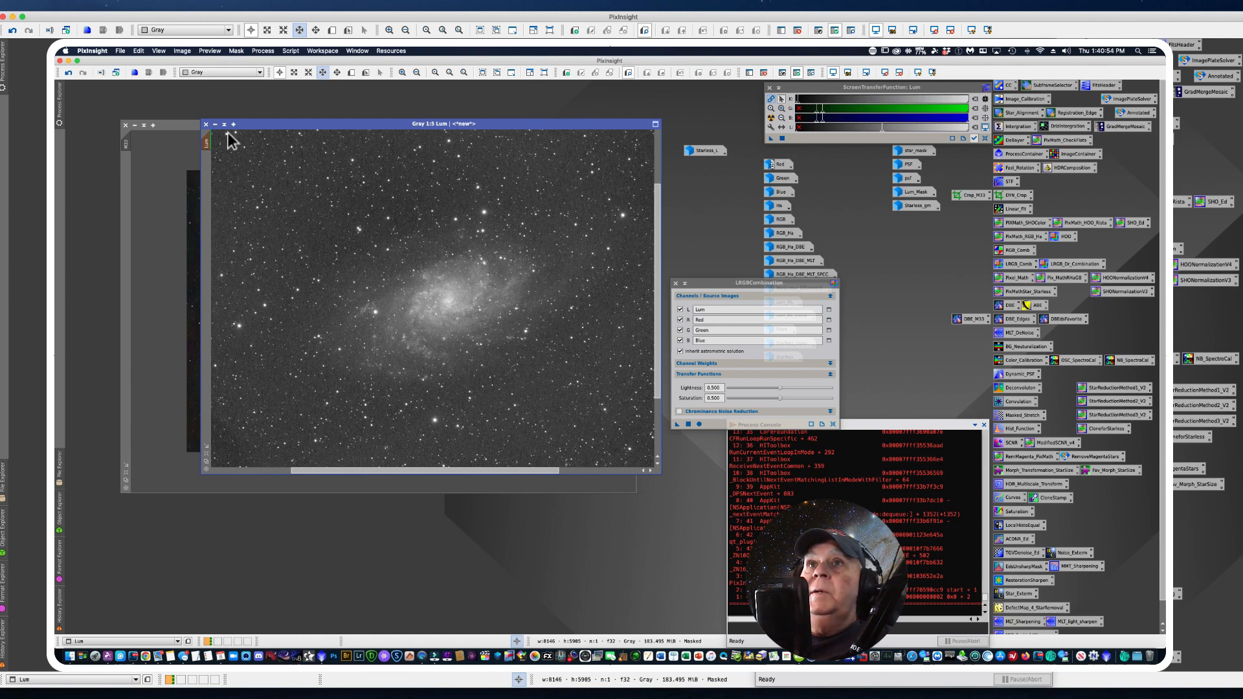
left_click(202, 5)
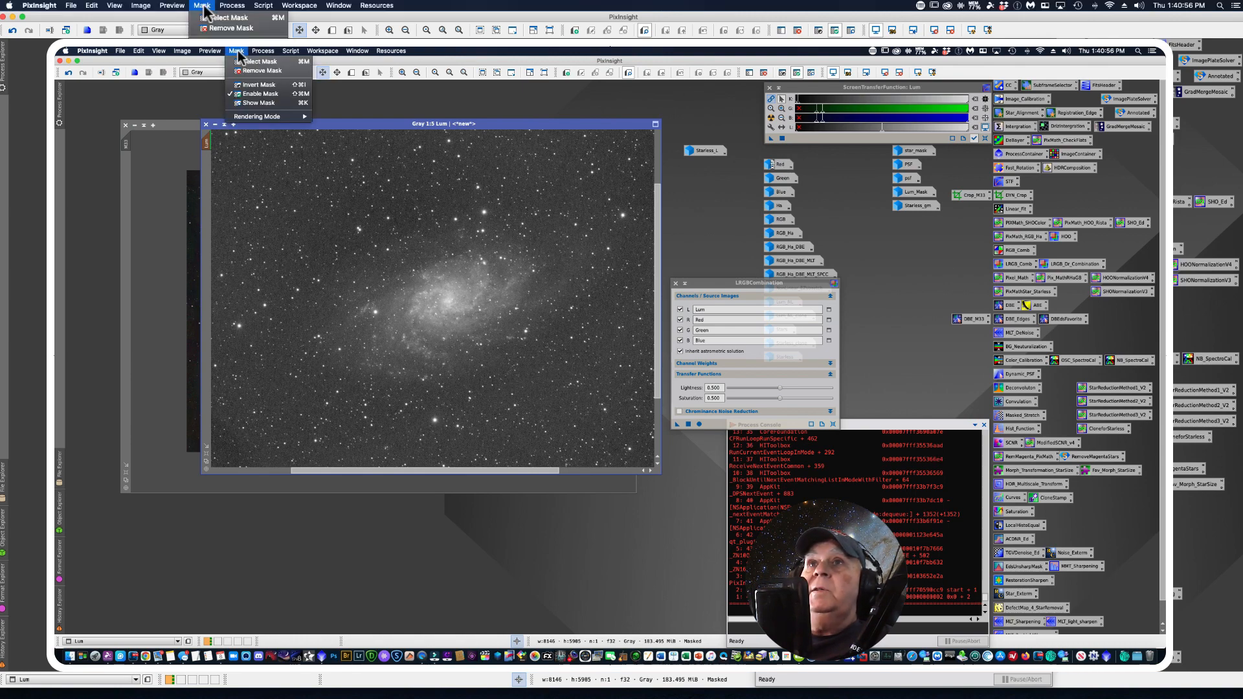
left_click(216, 27)
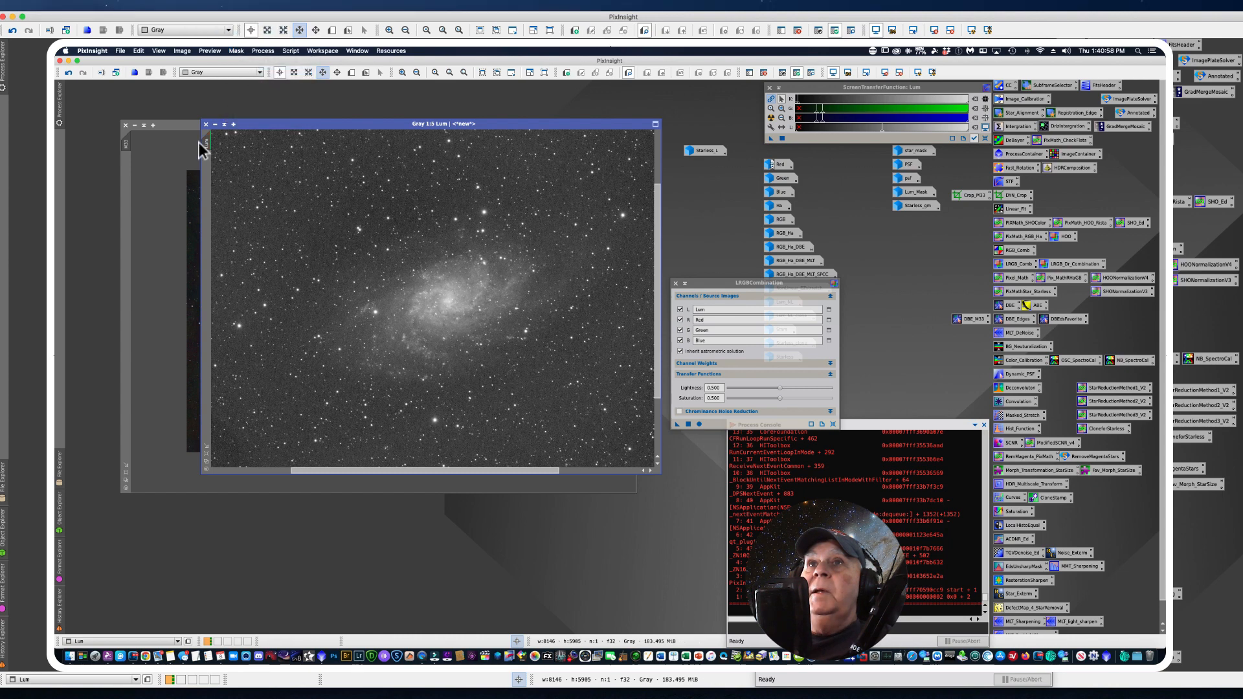
left_click(215, 124)
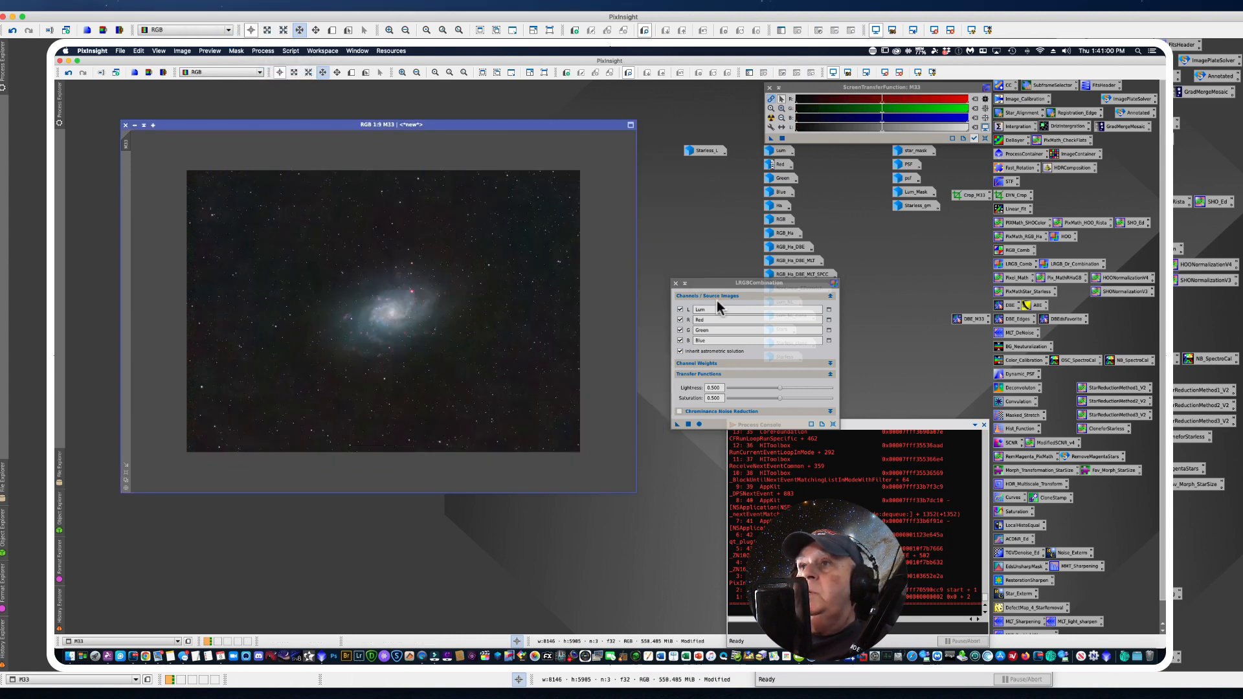
Step: Check the Lum_NL_clone image and assign it as the L source image in LRGBCombination
left_click_drag(708, 285, 685, 387)
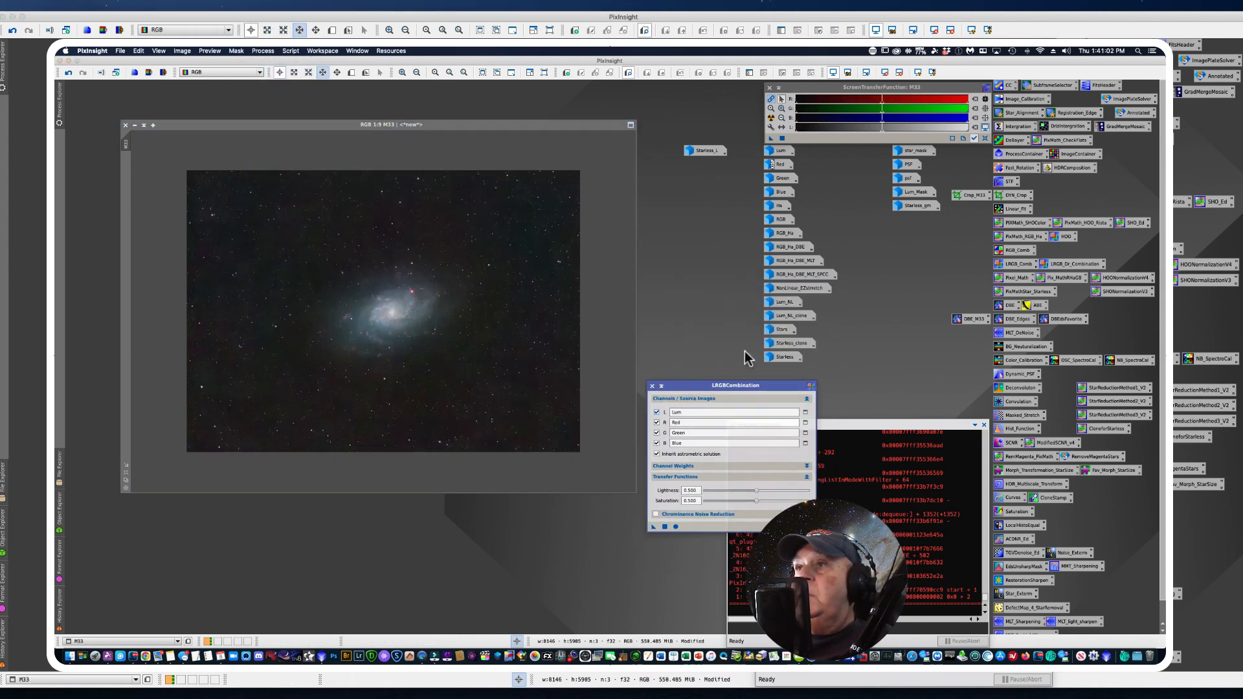
double_click(785, 316)
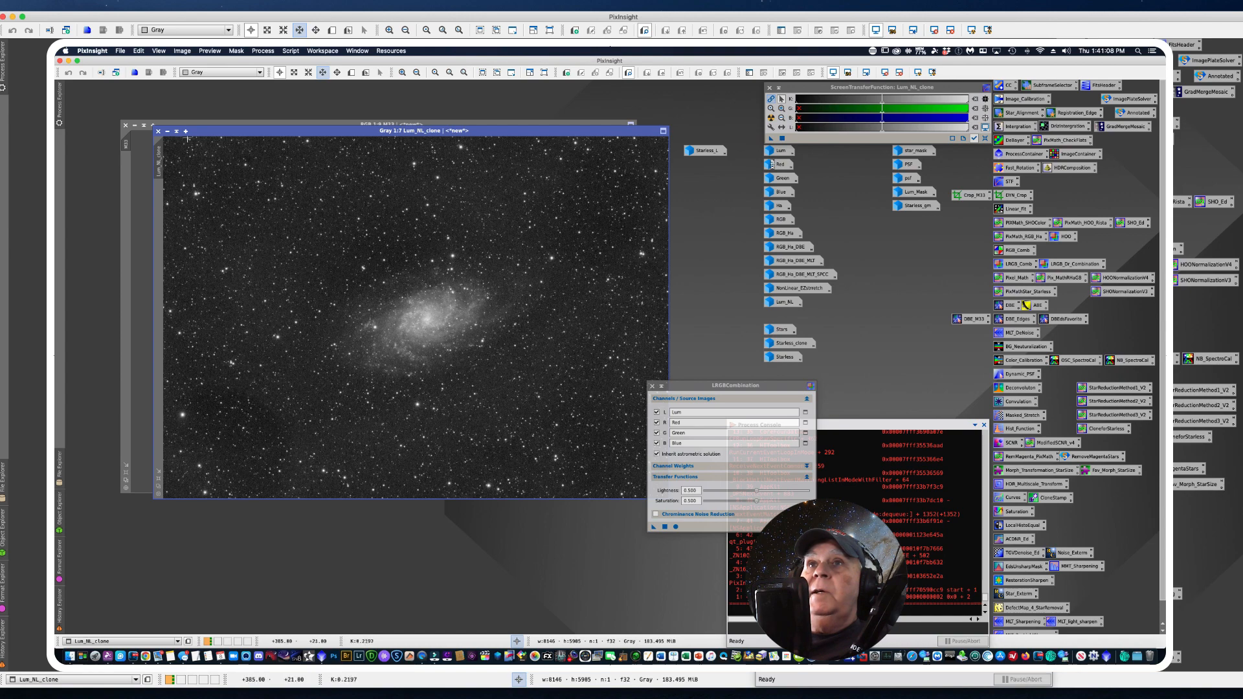
left_click(166, 132)
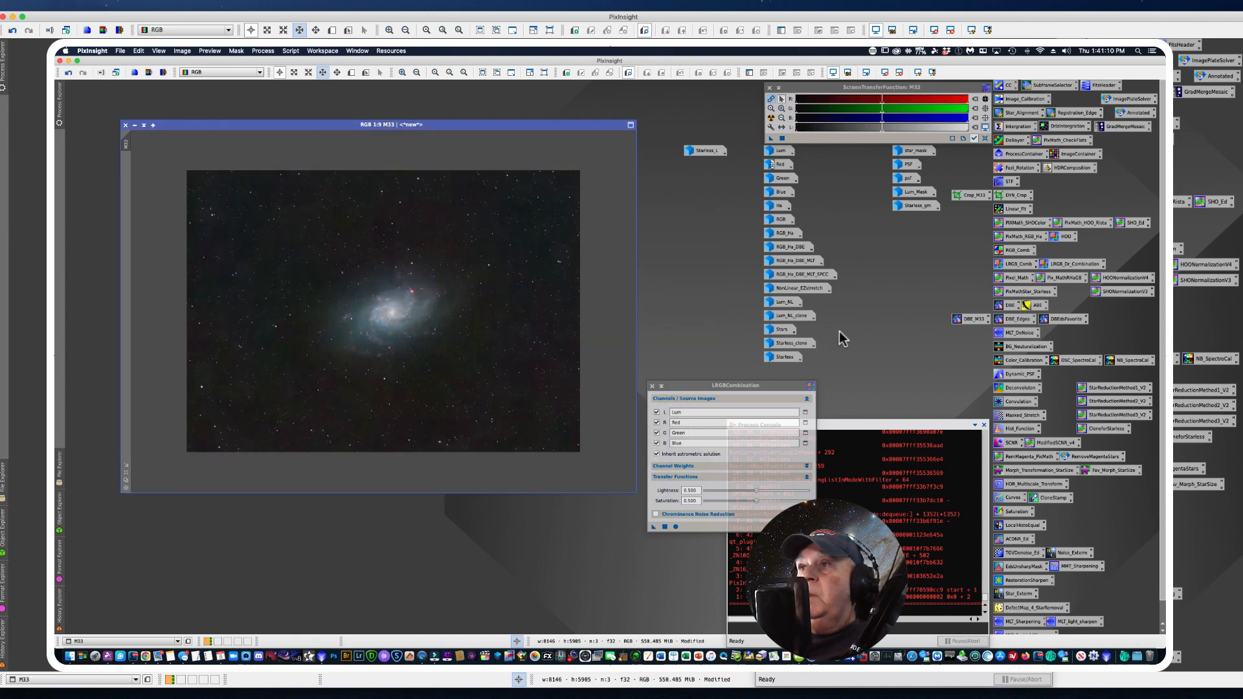
mouse_move(798, 320)
left_click_drag(797, 317, 683, 219)
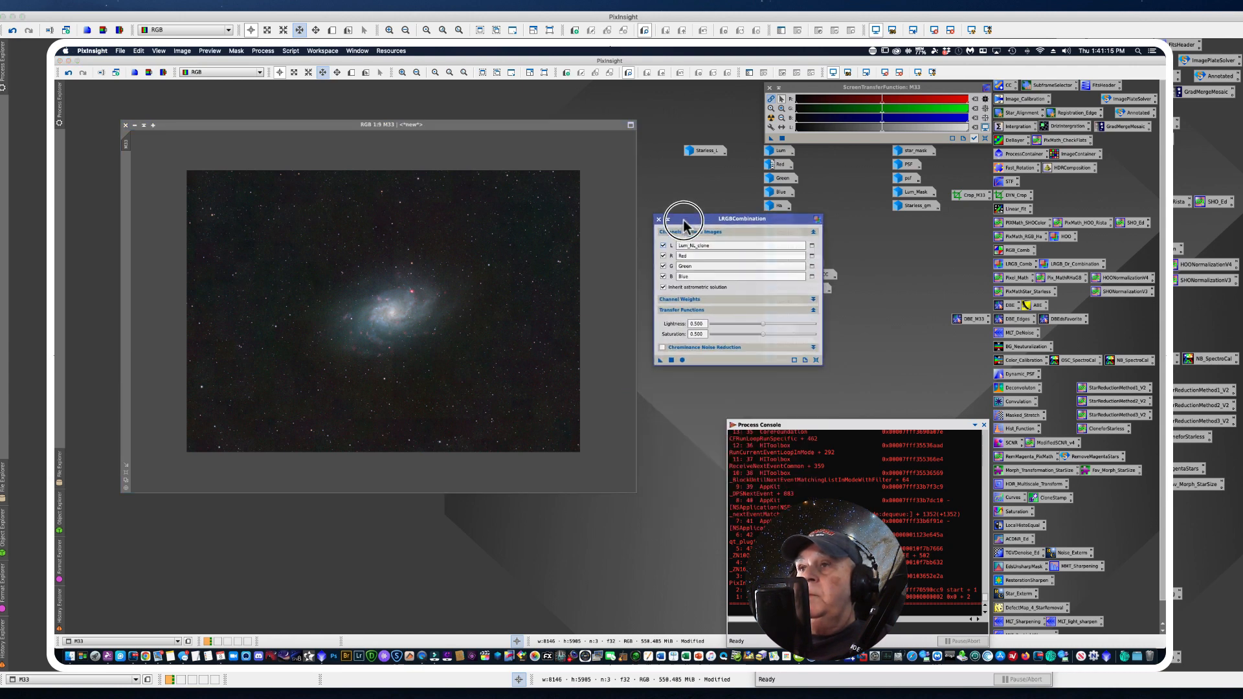
Step: Disable the R, G and B channels and the inherited astrometric solution in LRGBCombination
left_click(663, 257)
left_click(663, 266)
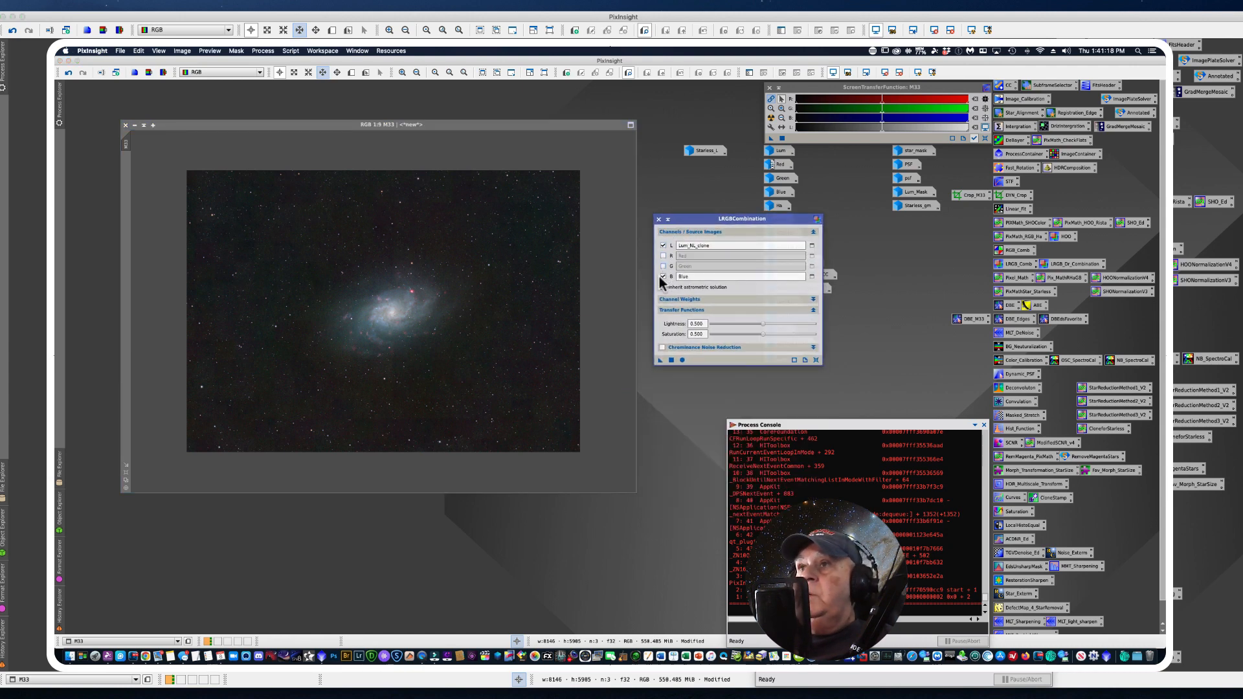
left_click(663, 277)
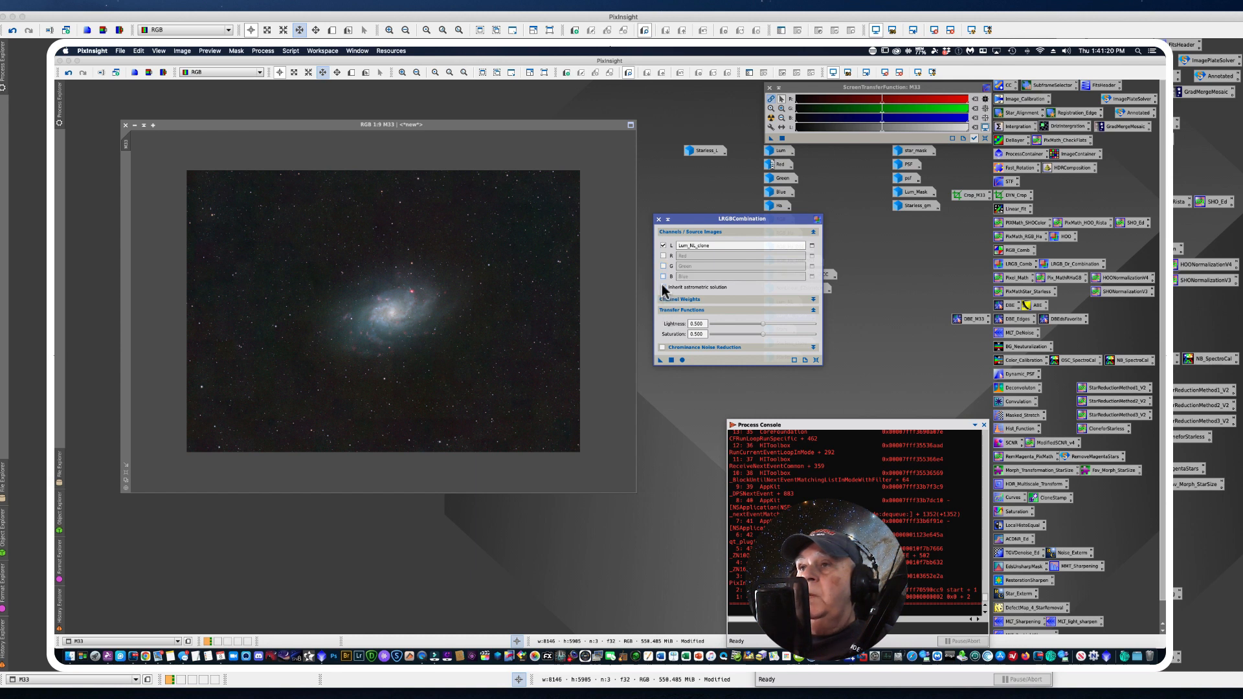
left_click(663, 286)
Step: Enable chrominance noise reduction, keep saturation at 0.500, and apply the luminance combination to M33
left_click_drag(760, 333, 759, 334)
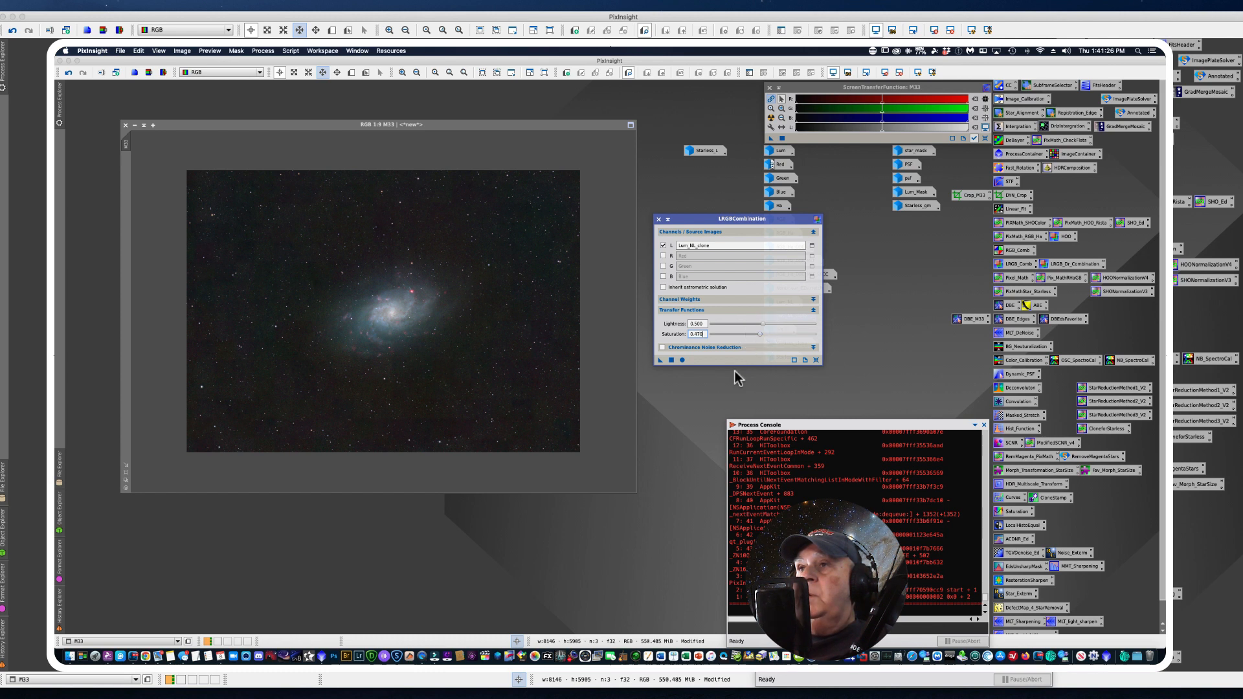
left_click(662, 347)
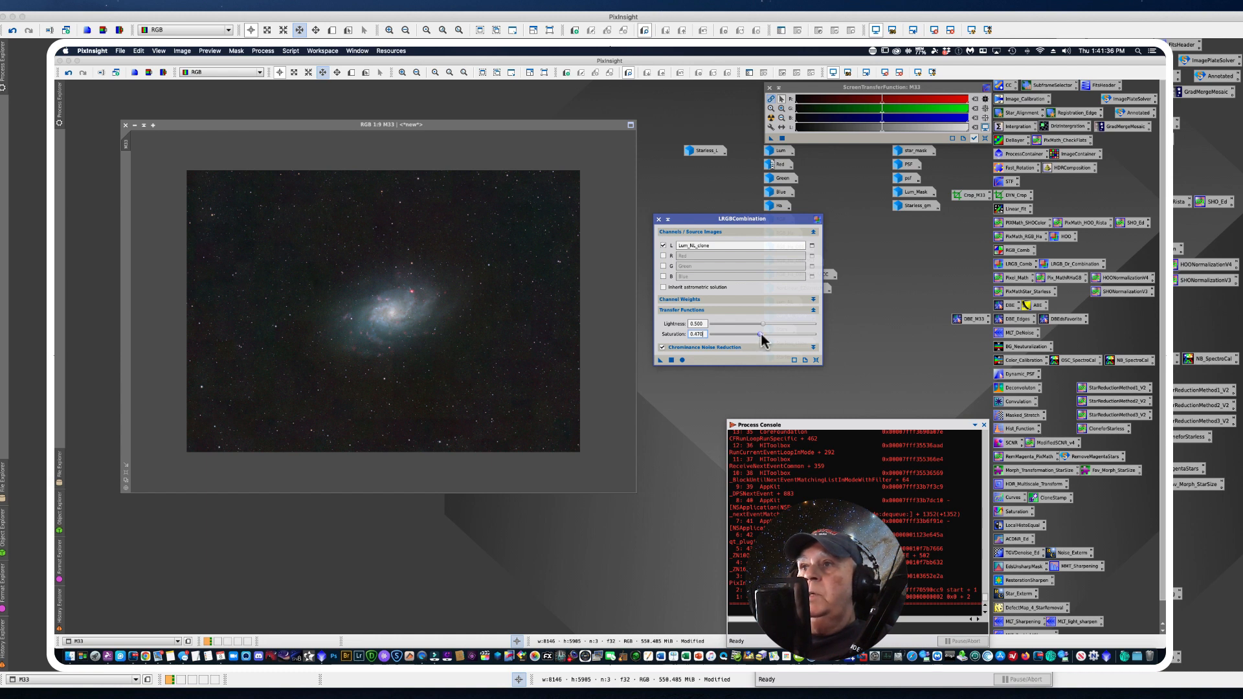
left_click_drag(762, 337, 764, 338)
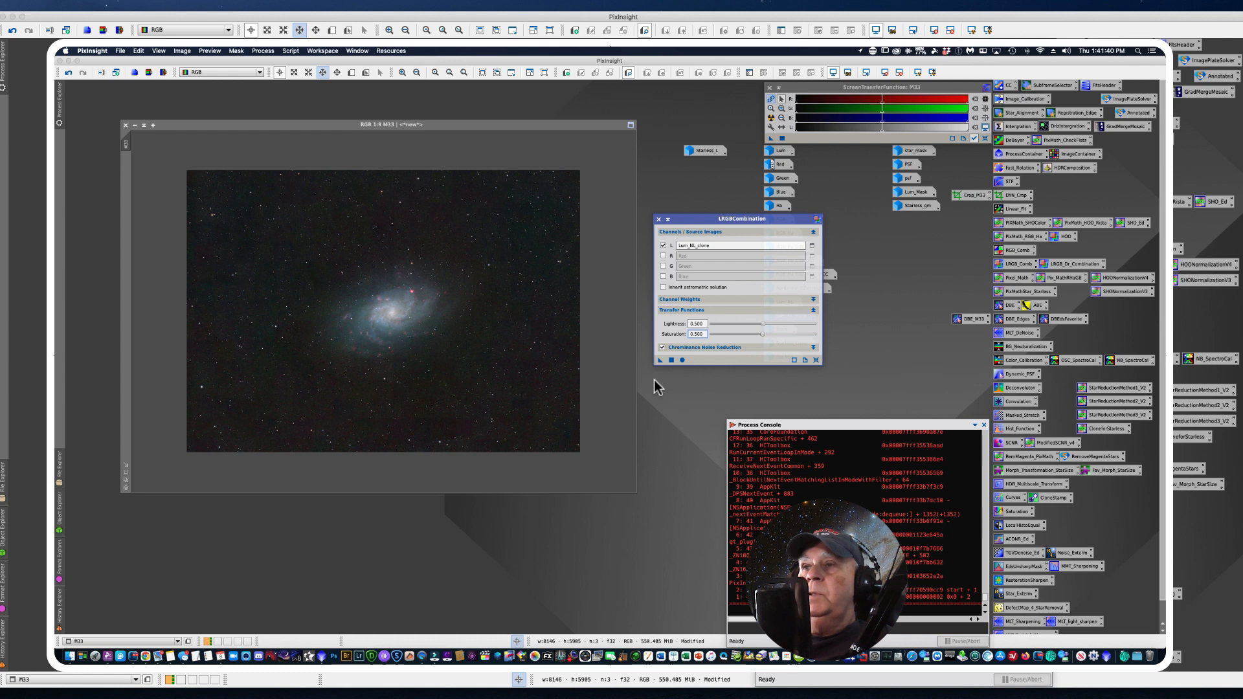
left_click_drag(658, 360, 309, 325)
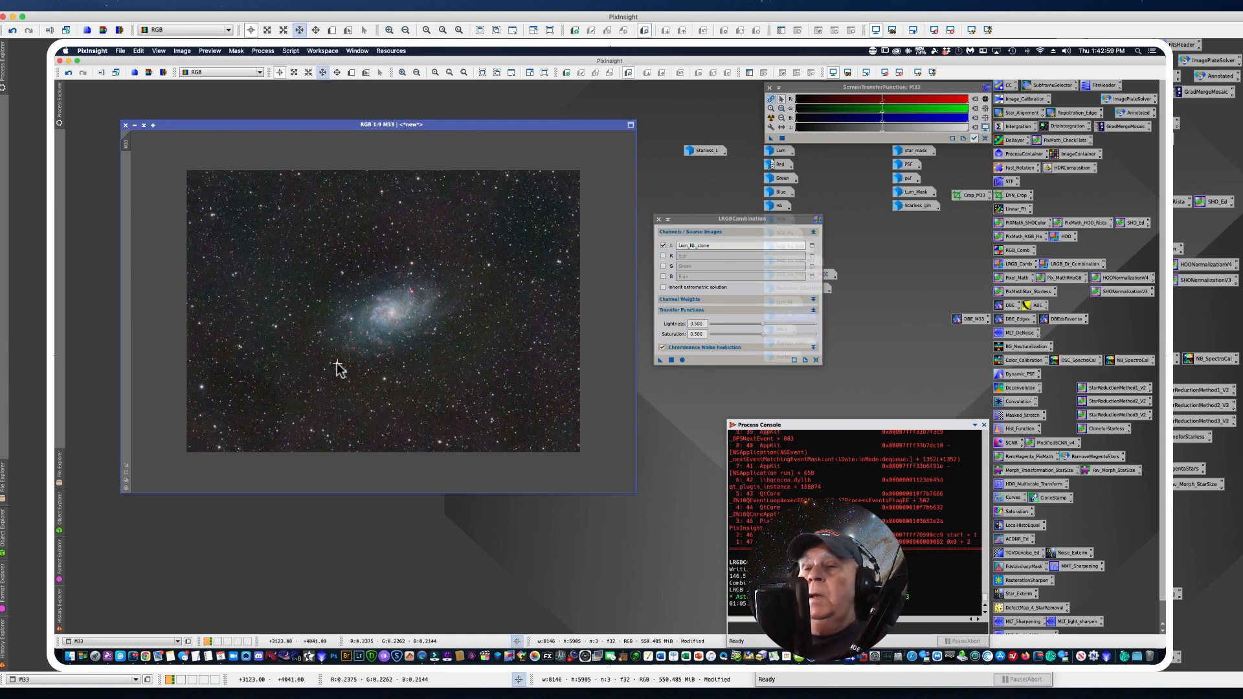
Step: Examine the galaxy detail, stars and background of the LRGB-combined M33 image at several magnifications
scroll(341, 364, "up", 2)
scroll(354, 375, "down", 2)
scroll(354, 380, "up", 1)
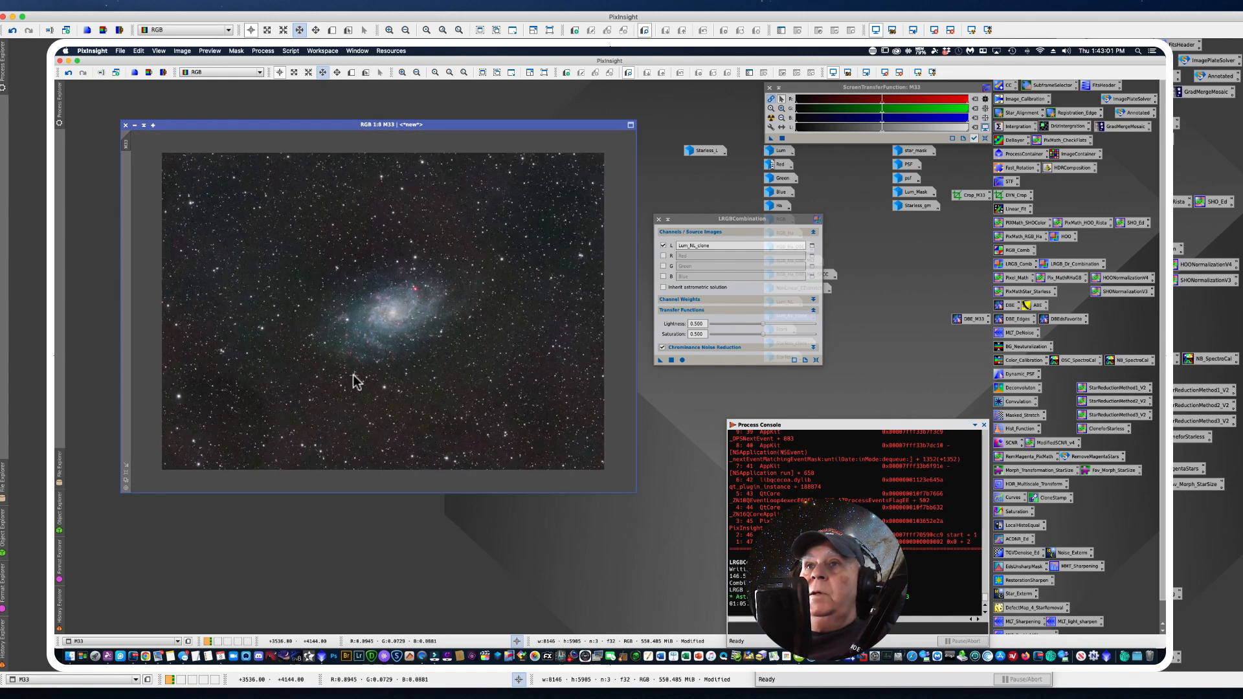
scroll(355, 379, "down", 1)
scroll(356, 379, "up", 2)
scroll(362, 379, "up", 2)
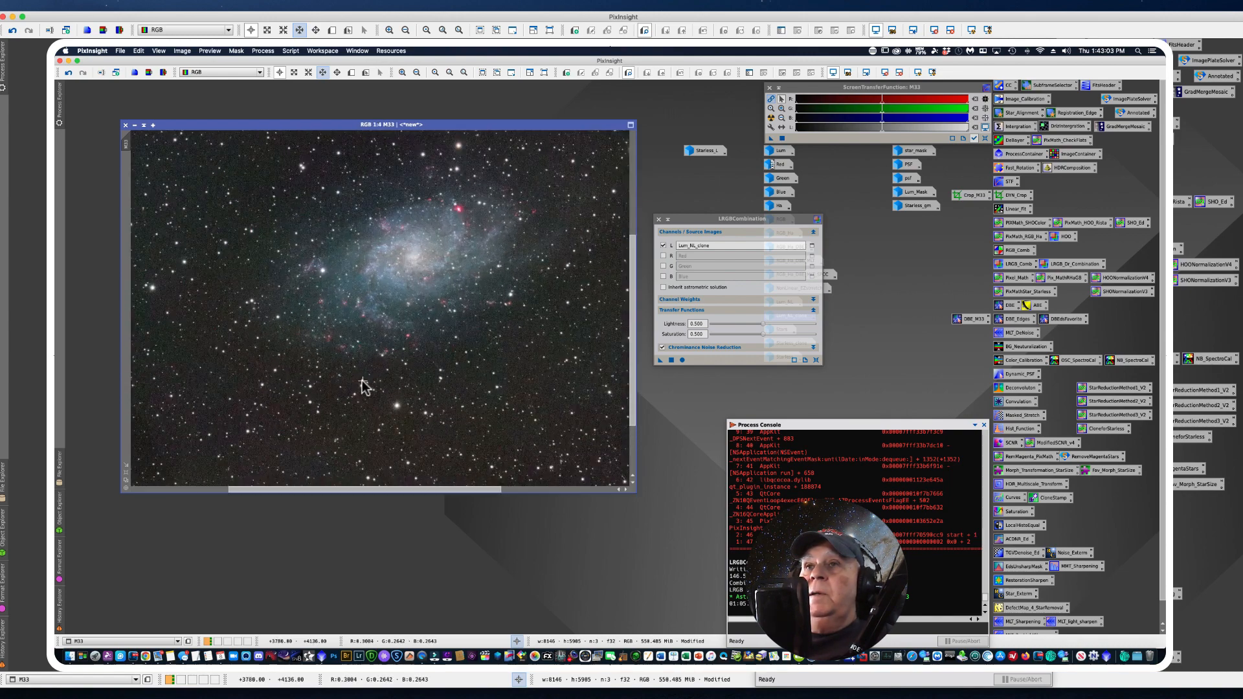
scroll(382, 379, "up", 2)
scroll(383, 378, "down", 1)
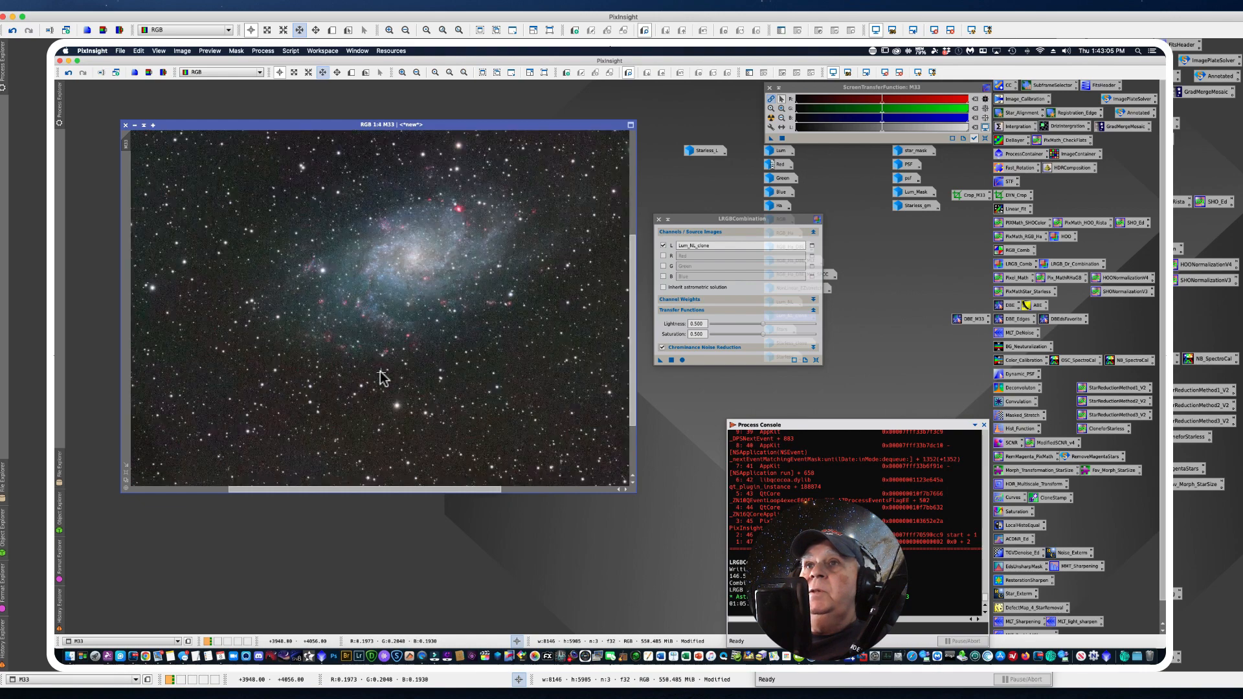
scroll(386, 380, "up", 2)
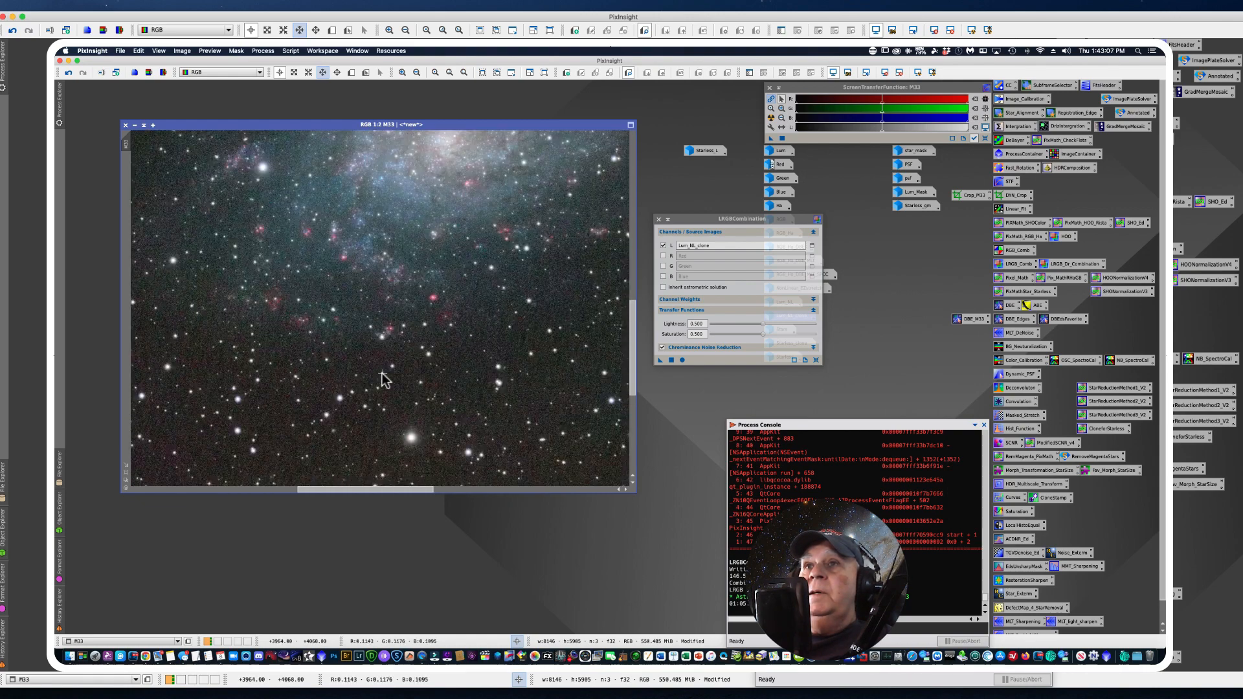
left_click_drag(631, 327, 635, 275)
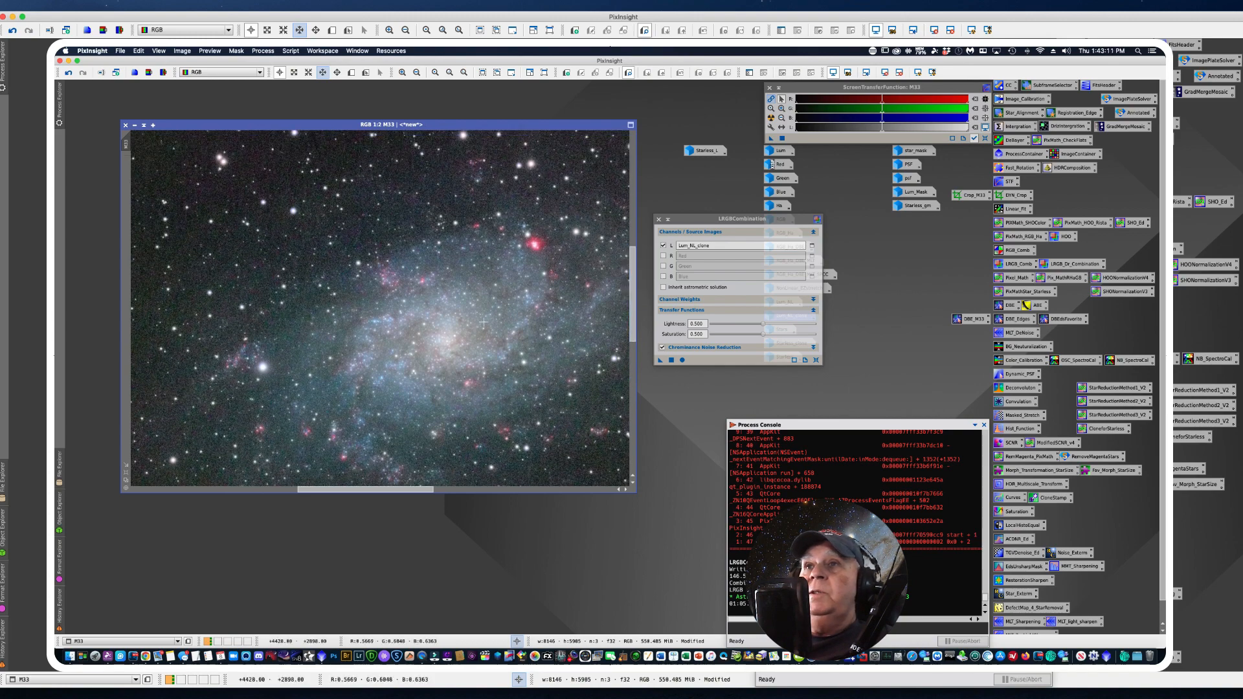
scroll(484, 322, "up", 1)
scroll(481, 324, "down", 2)
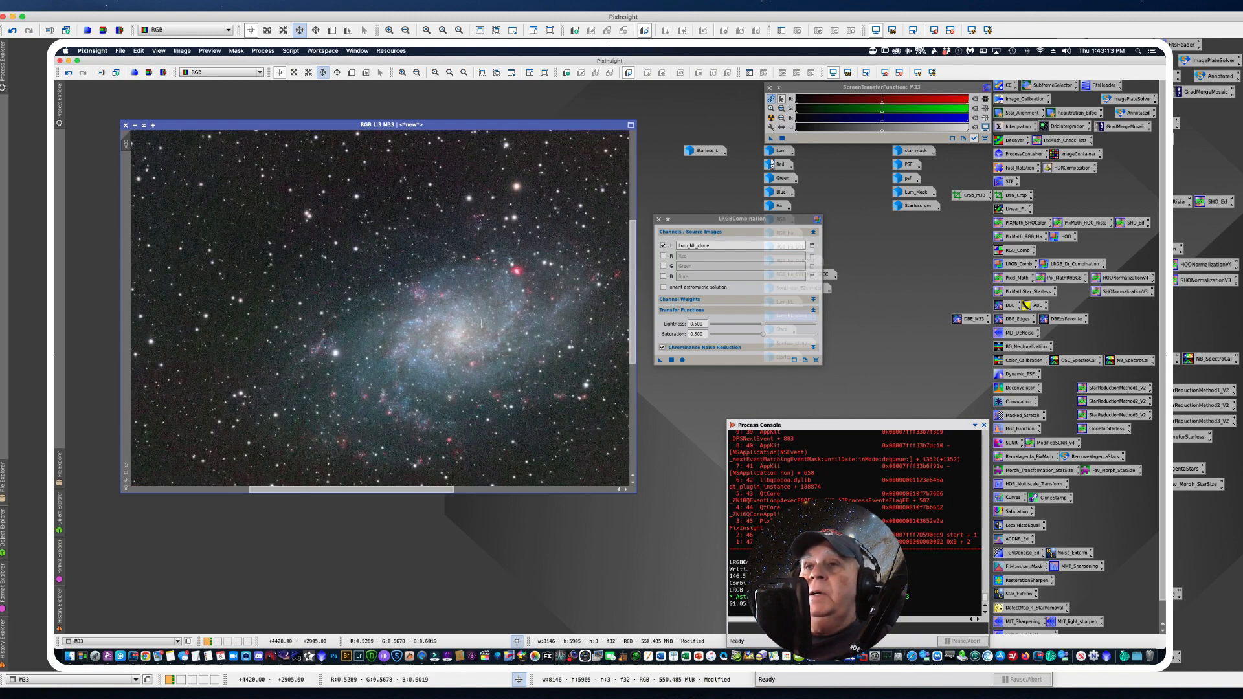
scroll(481, 324, "down", 4)
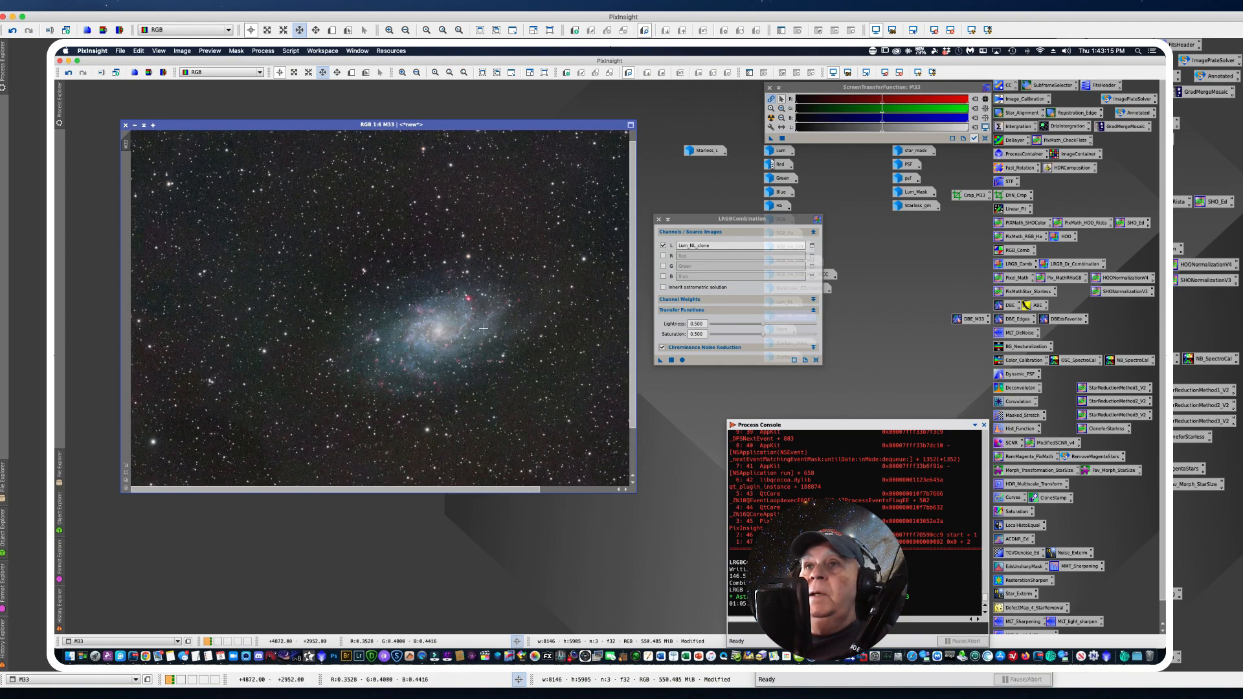
scroll(483, 328, "up", 2)
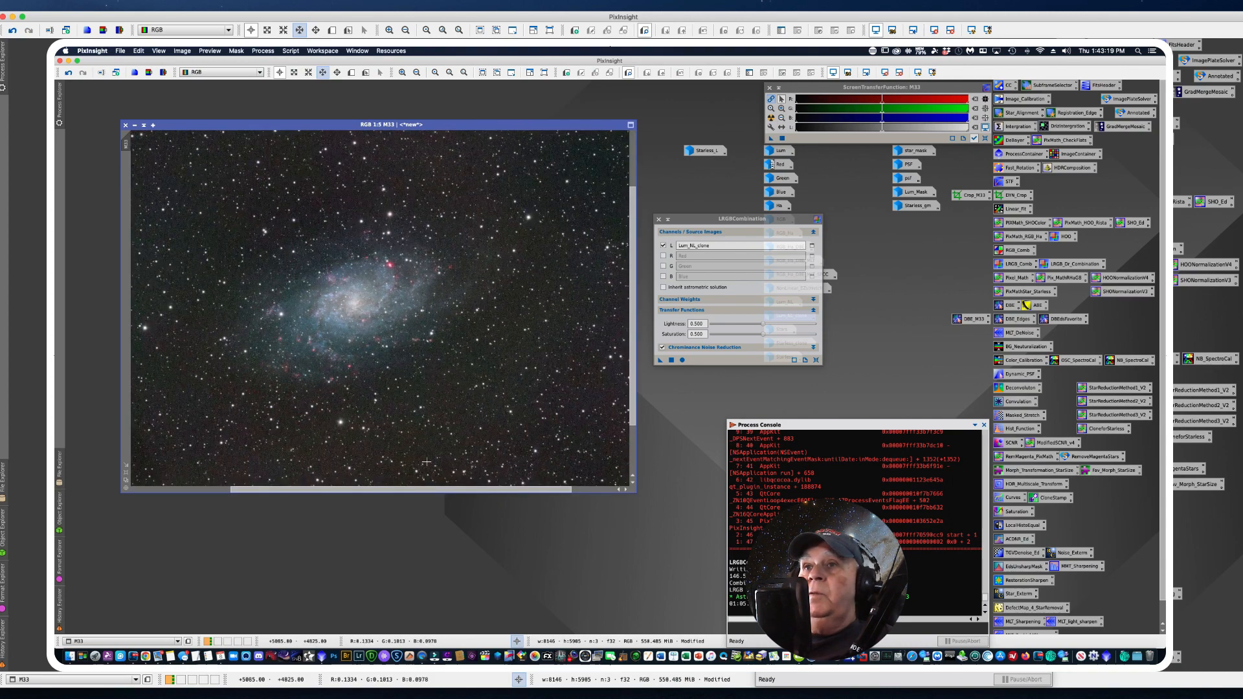
Step: Review the combined M33 image up close and in full, and close LRGBCombination
mouse_move(379, 487)
left_mouse_down()
mouse_move(275, 487)
mouse_move(599, 491)
mouse_move(394, 492)
left_mouse_up()
scroll(472, 368, "up", 2)
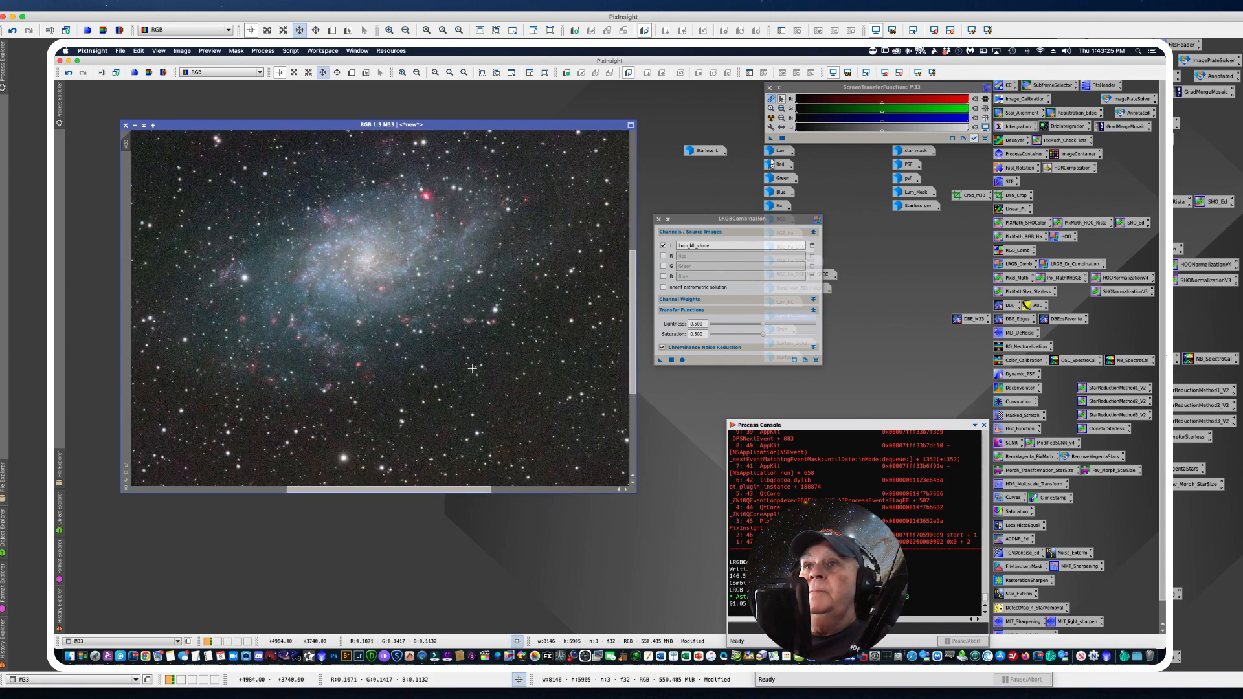
scroll(472, 368, "down", 3)
scroll(472, 368, "down", 2)
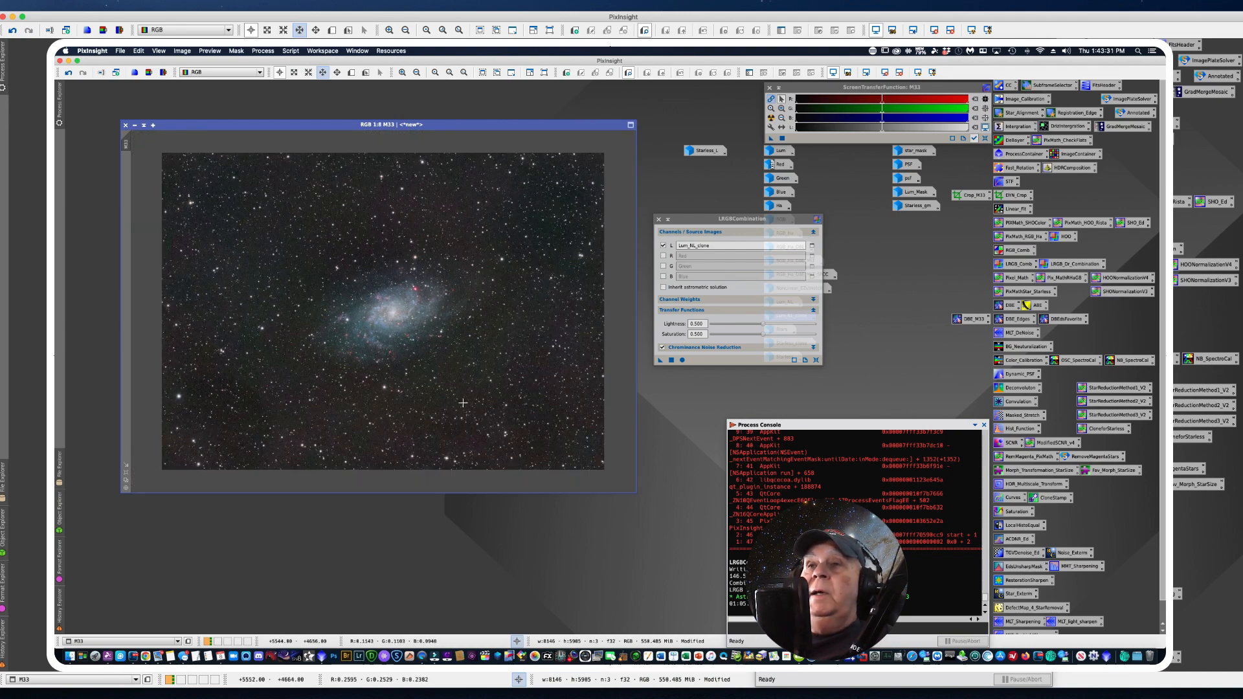
left_click(690, 218)
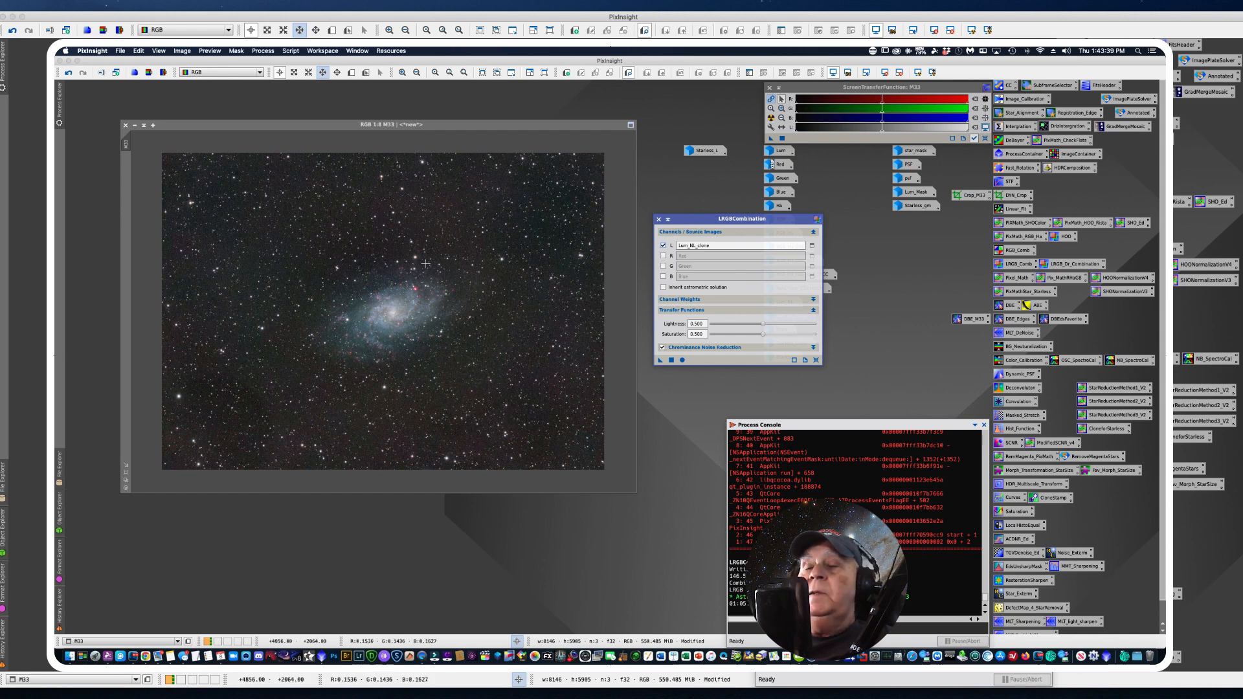
left_click_drag(704, 217, 712, 216)
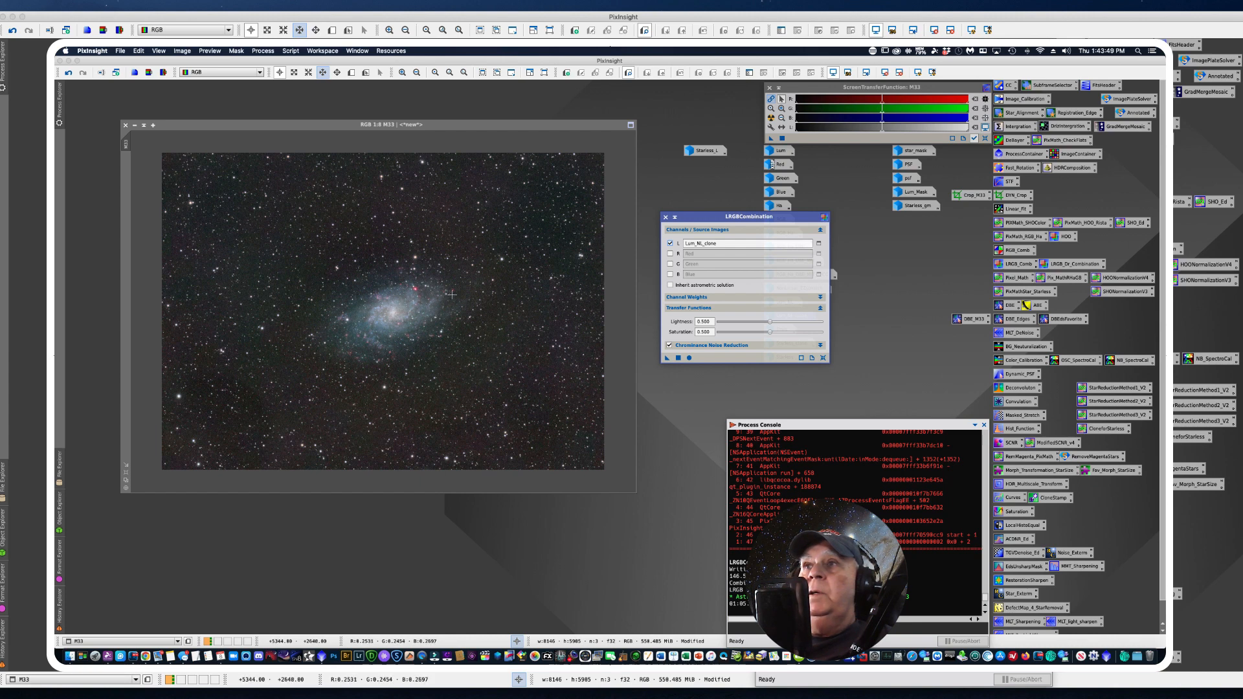
left_click(667, 218)
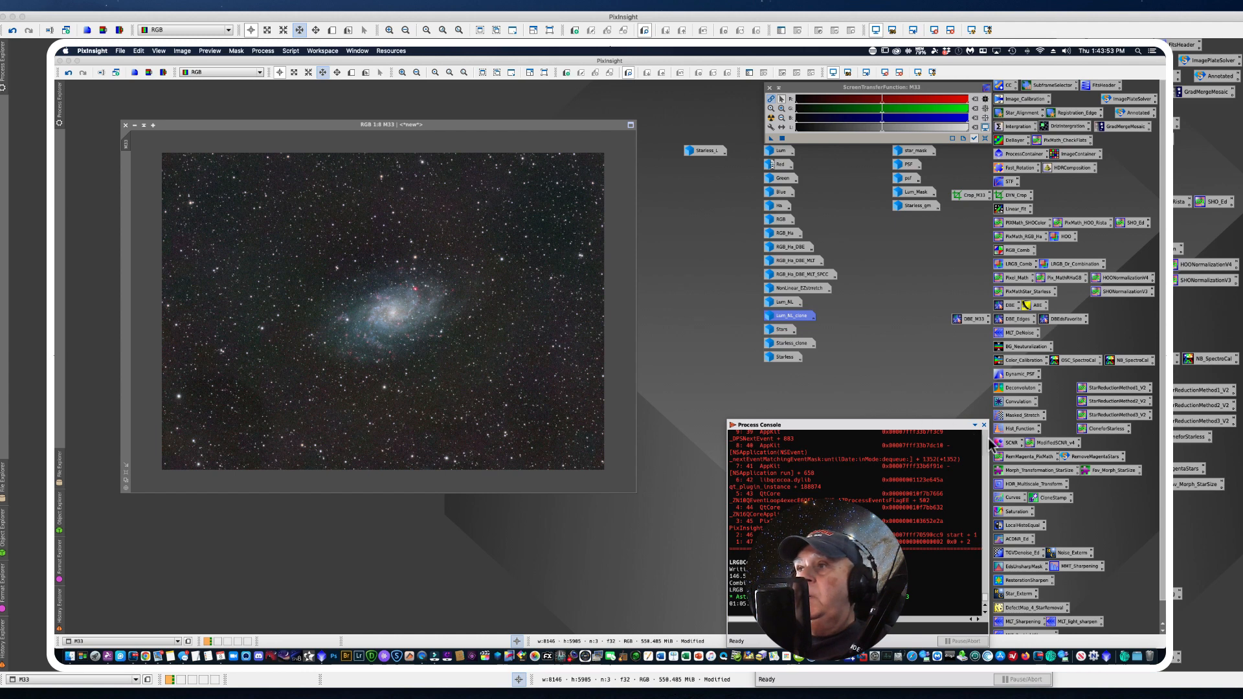
Step: Apply MorphologicalTransformation to M33 with Morphological Median, 4 iterations, amount 0.40 and a 5×5 diamond-shaped structuring element
double_click(1029, 473)
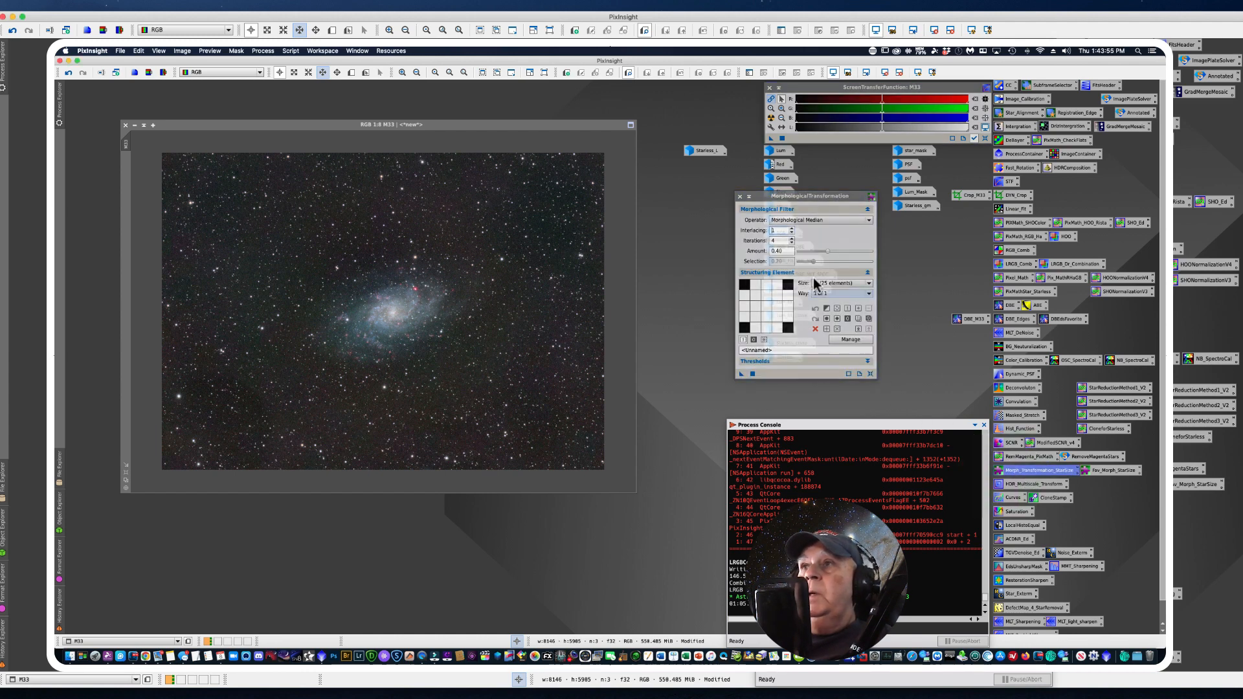
left_click_drag(757, 197, 696, 205)
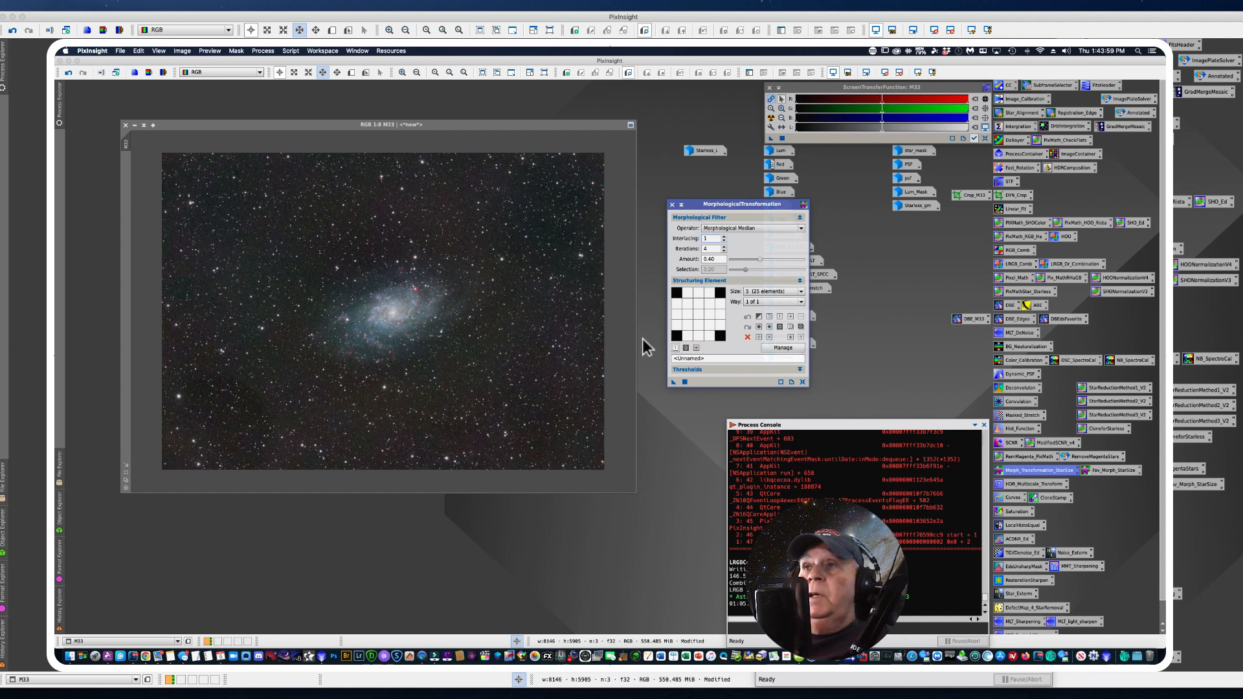
left_click(770, 327)
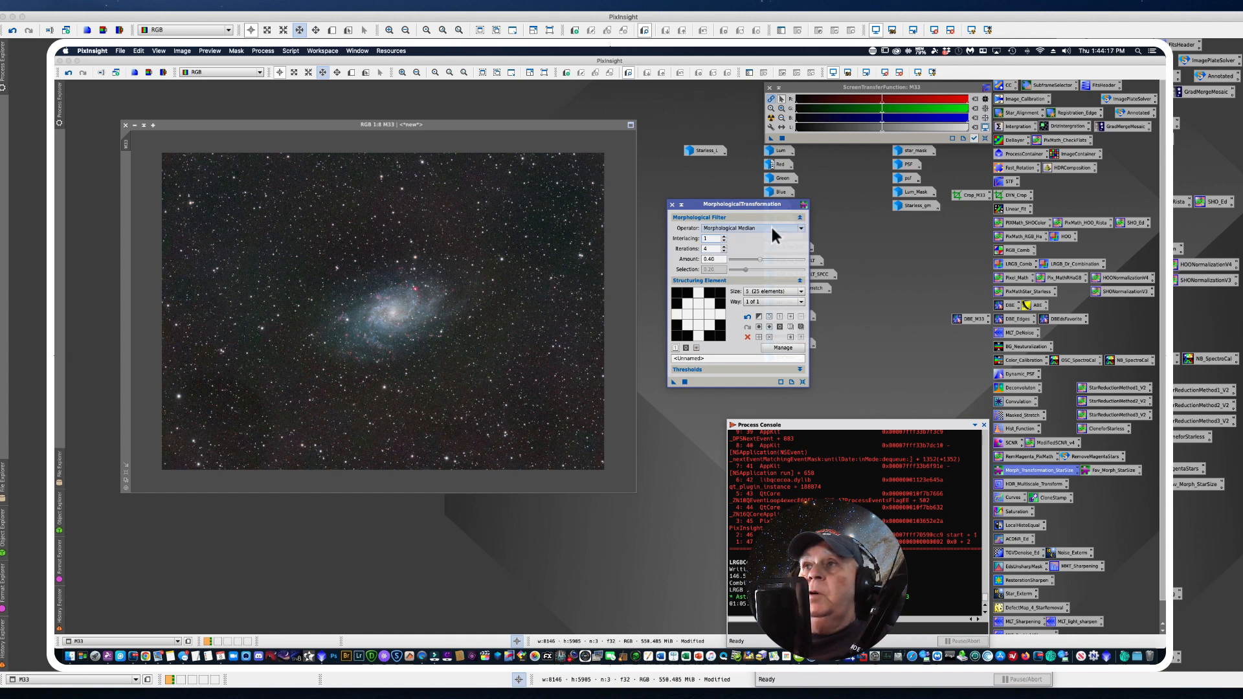
left_click_drag(673, 382, 375, 385)
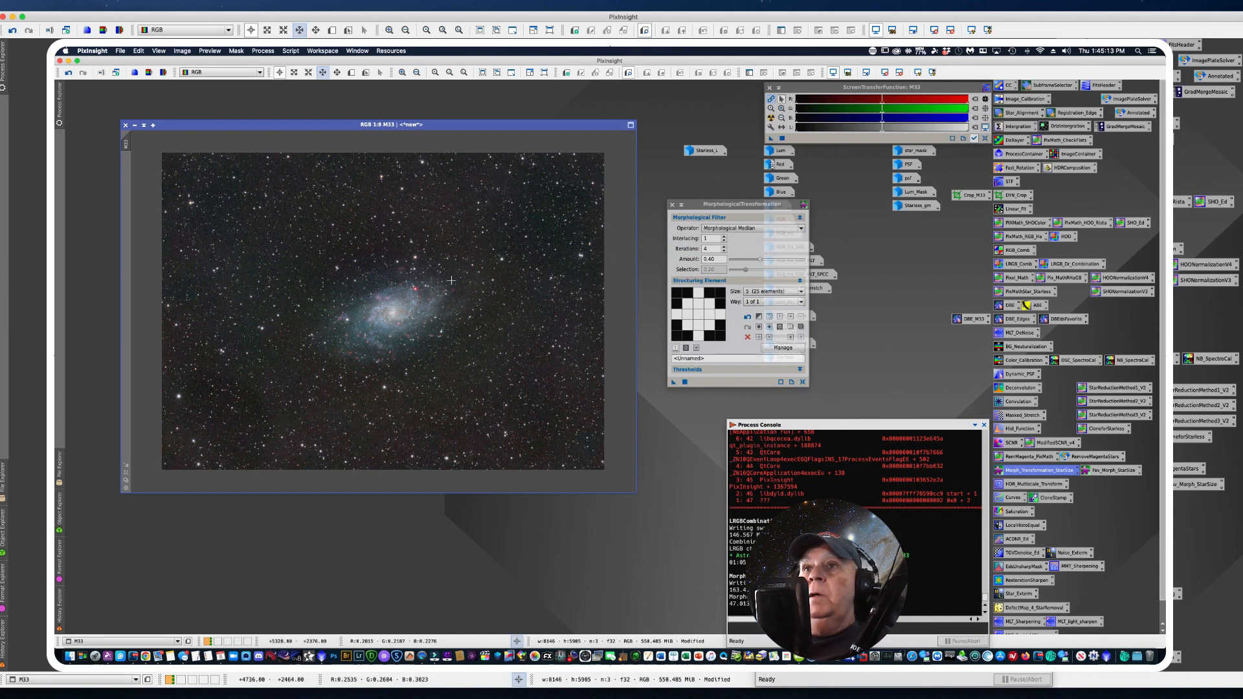
Step: Inspect the star reduction on M33, check the available morphological operators, and close MorphologicalTransformation
scroll(359, 314, "up", 1)
scroll(359, 313, "down", 3)
scroll(359, 314, "up", 2)
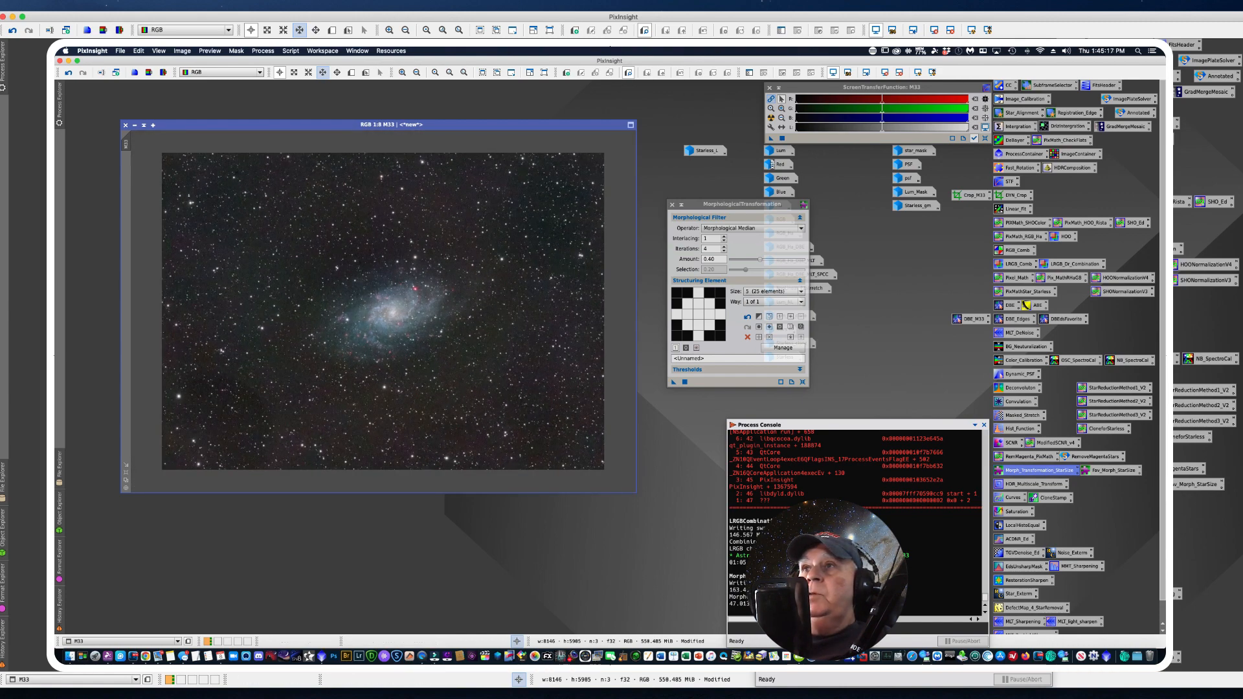
left_click(799, 228)
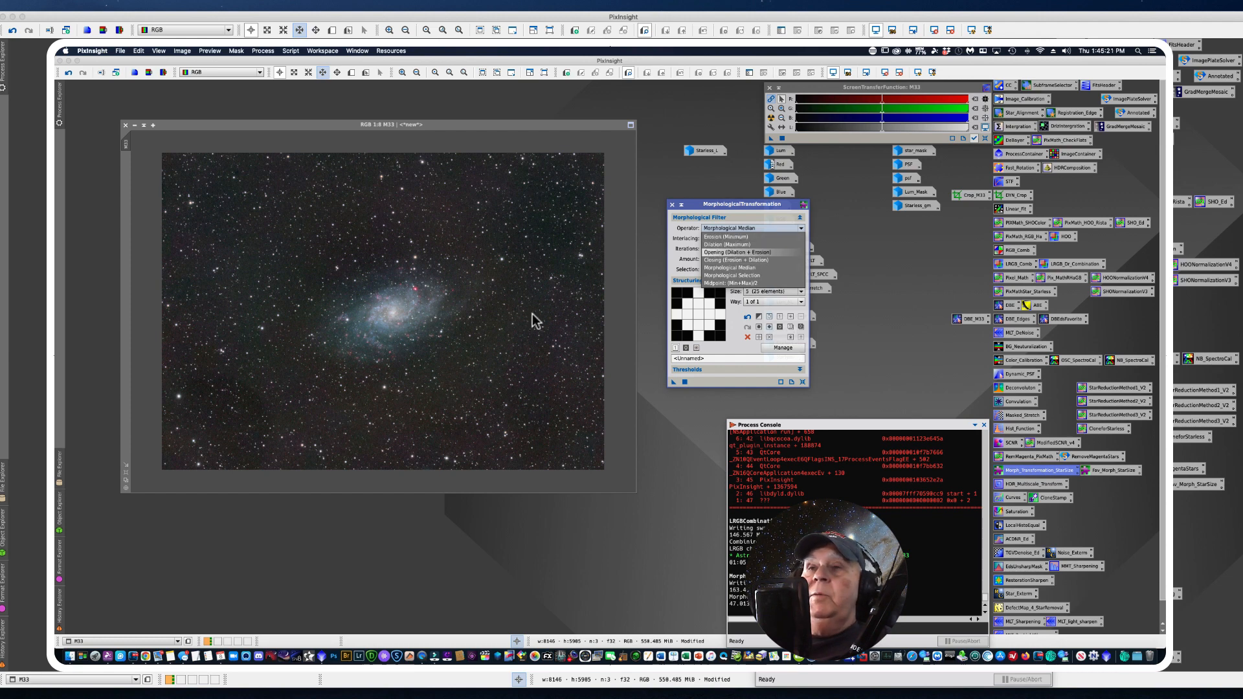
left_click(694, 417)
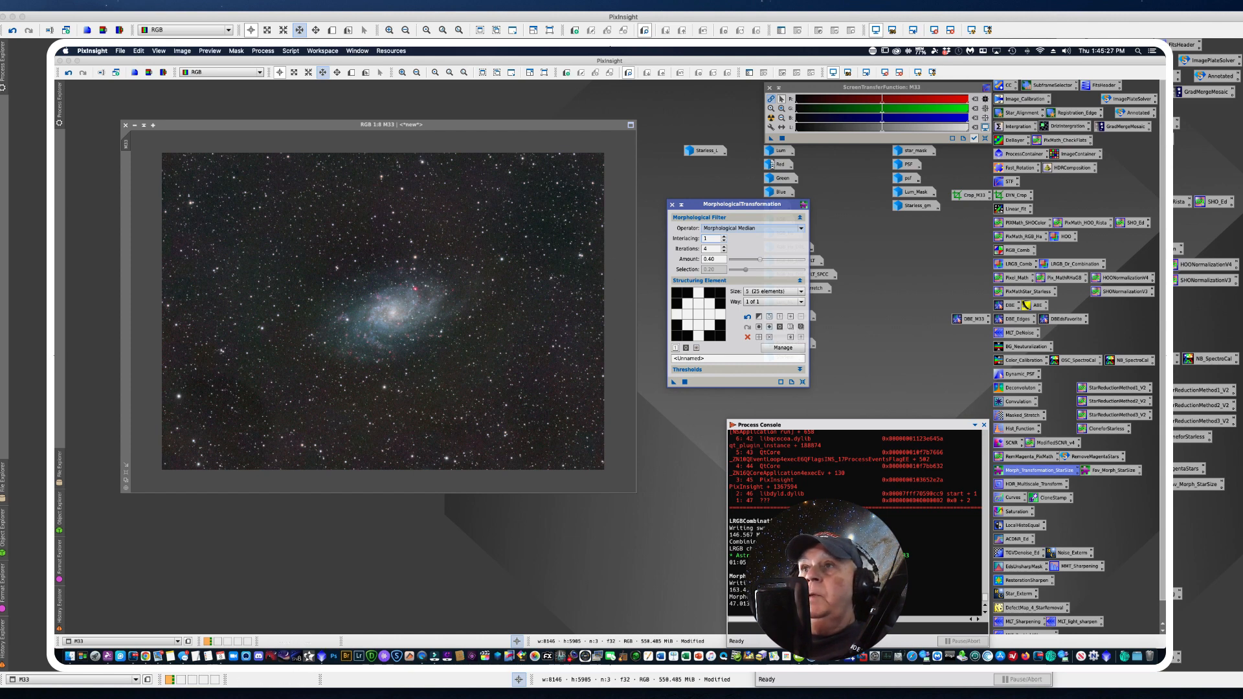
left_click(673, 205)
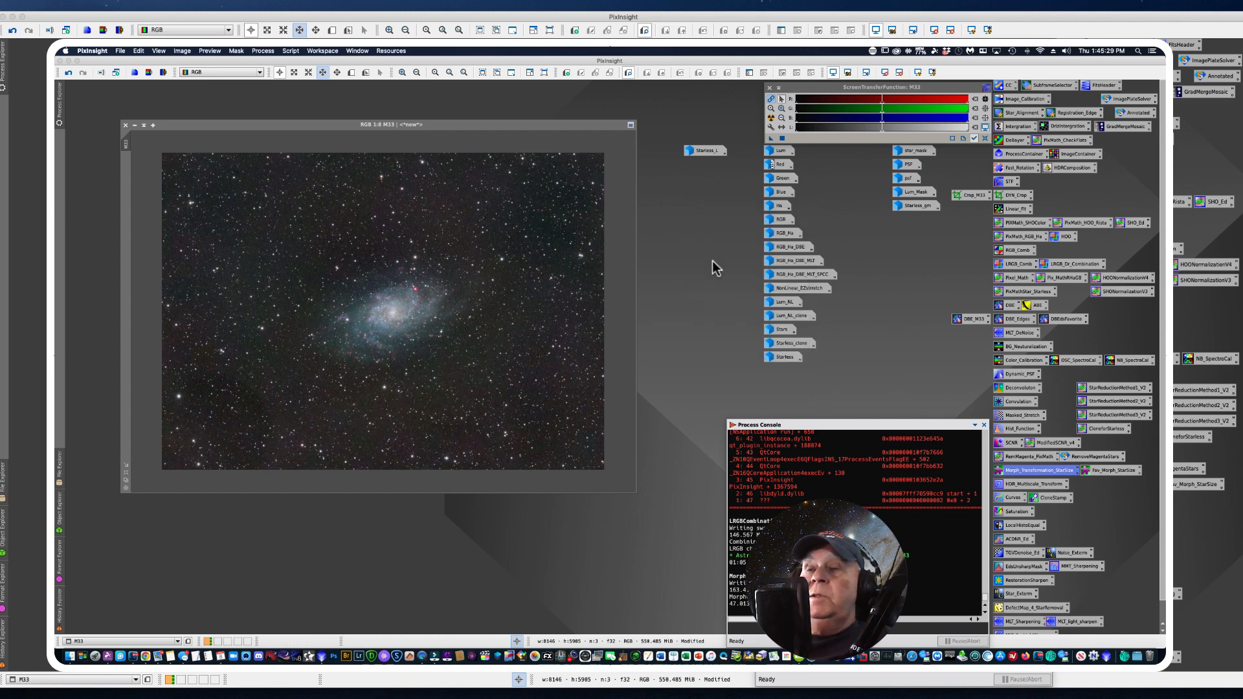
Step: Apply NoiseXTerminator to M33 with denoise 0.50 and detail 0.20, and close the process
double_click(1067, 554)
left_click_drag(689, 161, 621, 228)
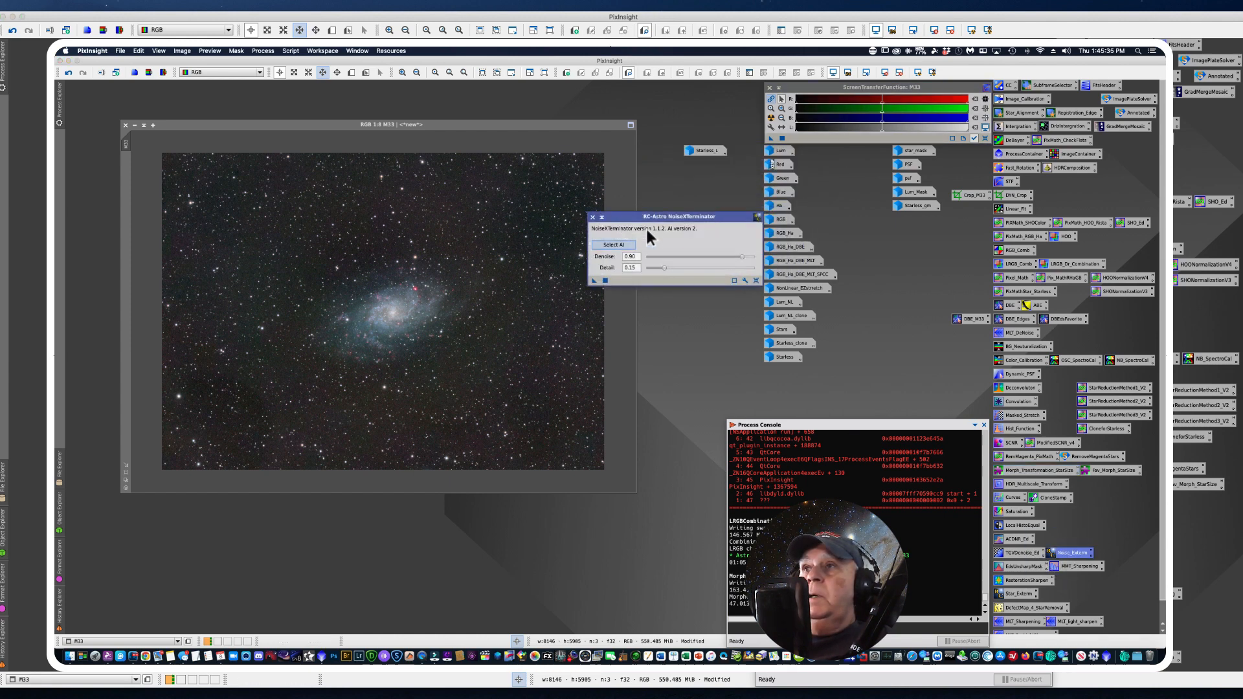
left_click_drag(743, 257, 711, 261)
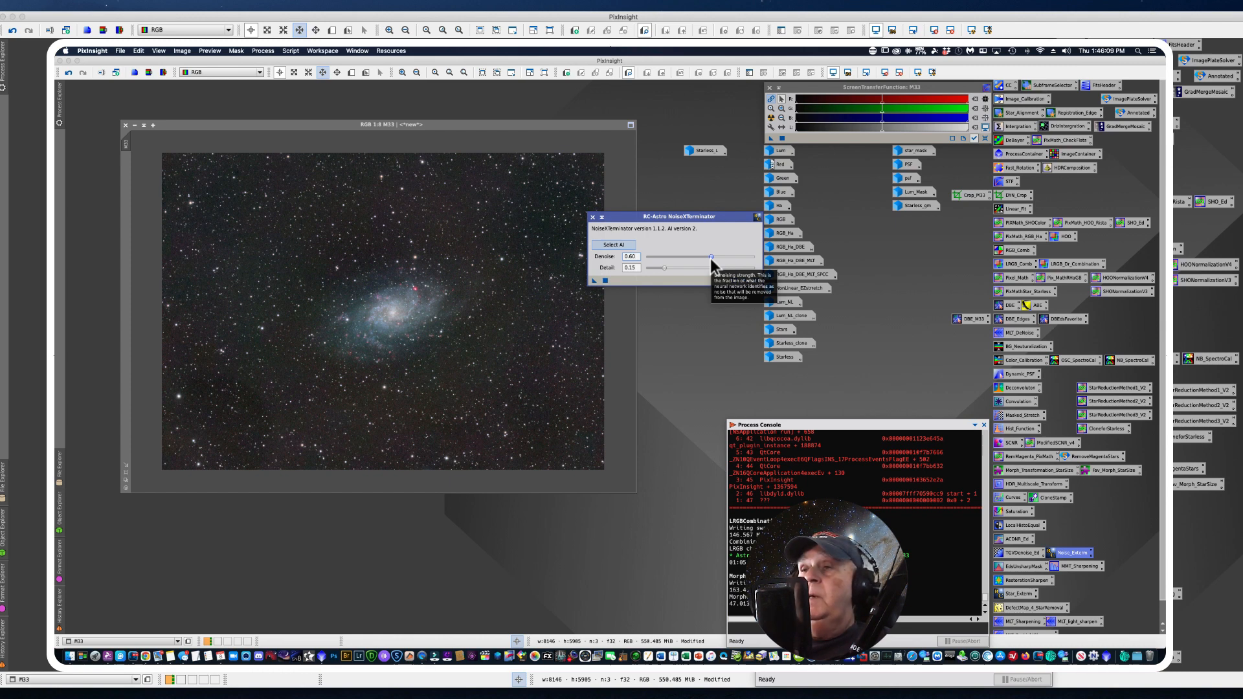
left_click_drag(711, 258, 699, 260)
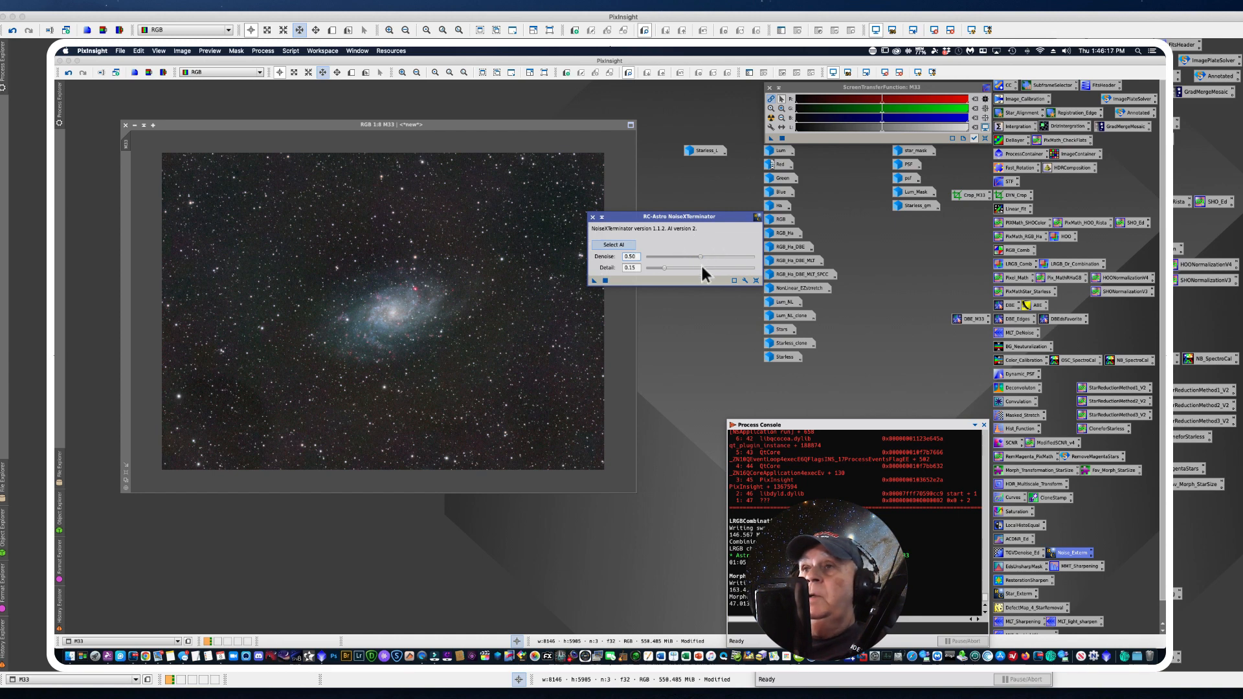
left_click_drag(663, 269, 670, 271)
left_click_drag(594, 281, 319, 353)
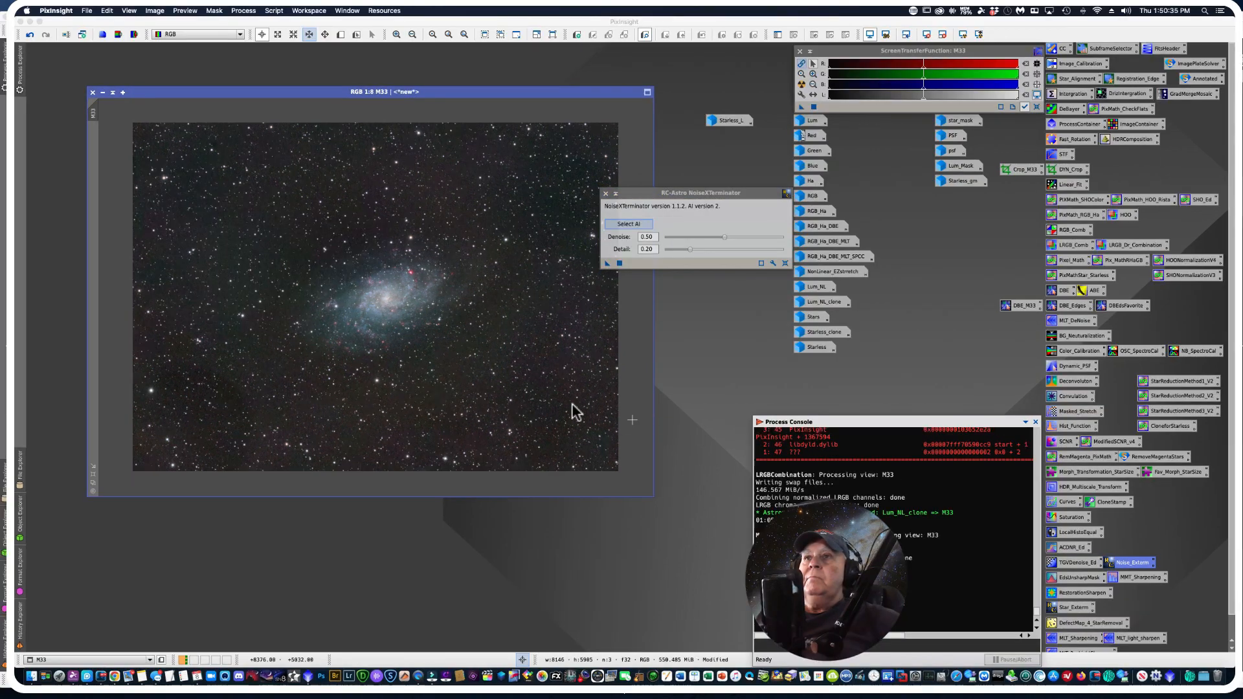
left_click(606, 194)
Step: Examine the galaxy core, outer arms, stars and background of the denoised M33 image at several magnifications
scroll(396, 324, "up", 2)
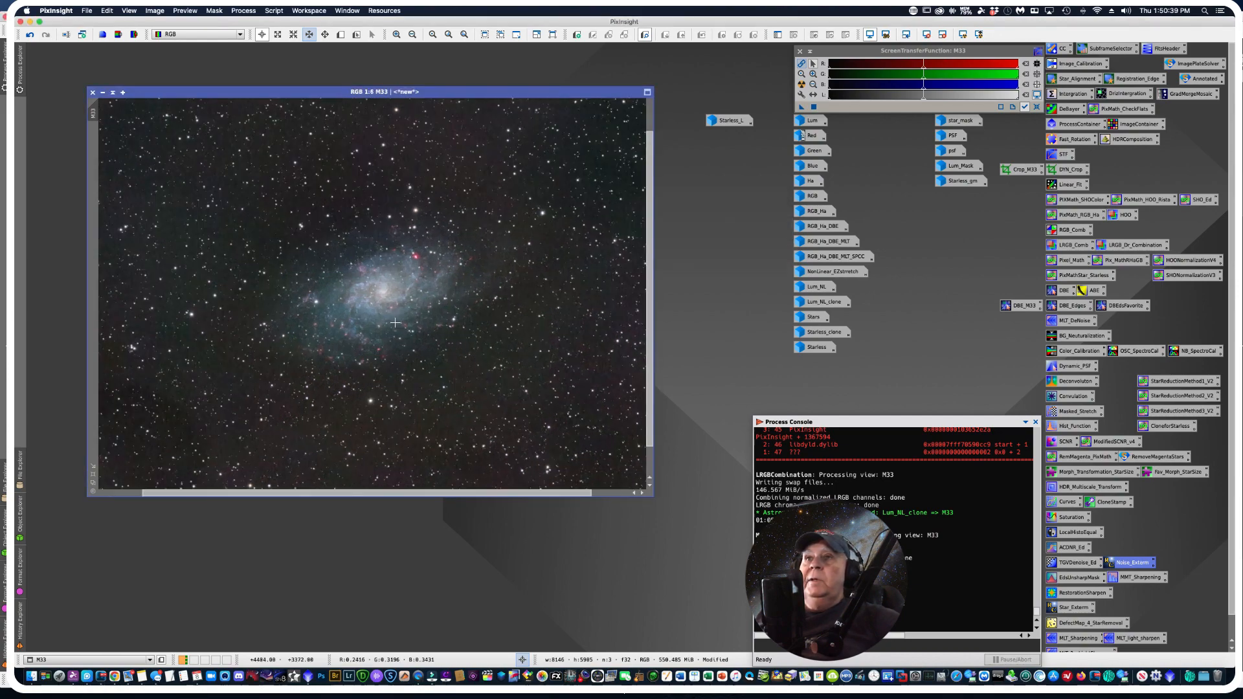
scroll(395, 324, "down", 6)
scroll(396, 333, "up", 8)
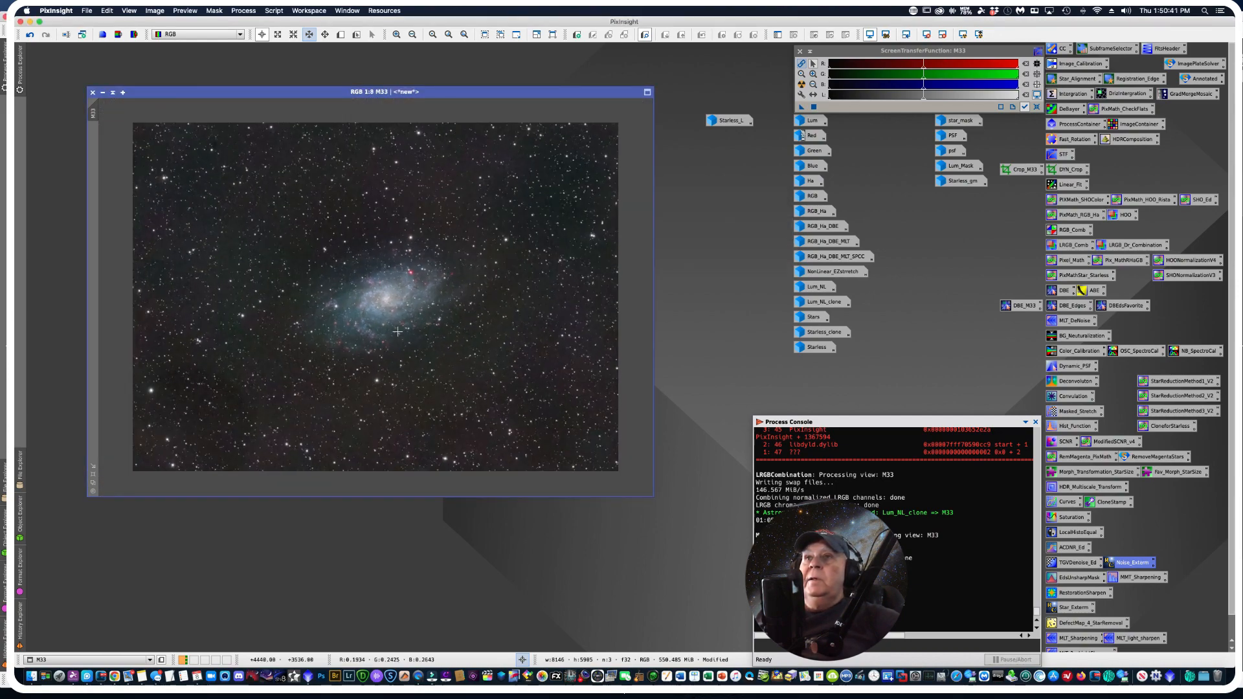
scroll(396, 338, "up", 3)
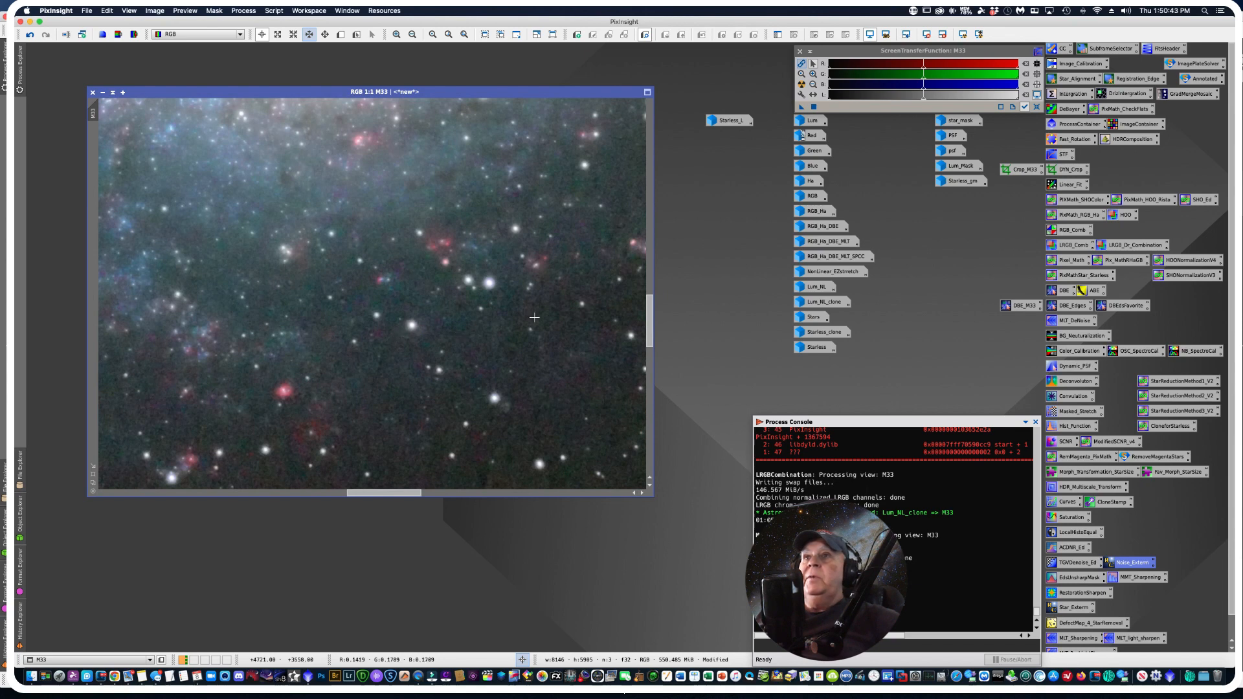
left_click_drag(652, 324, 652, 277)
scroll(344, 365, "down", 3)
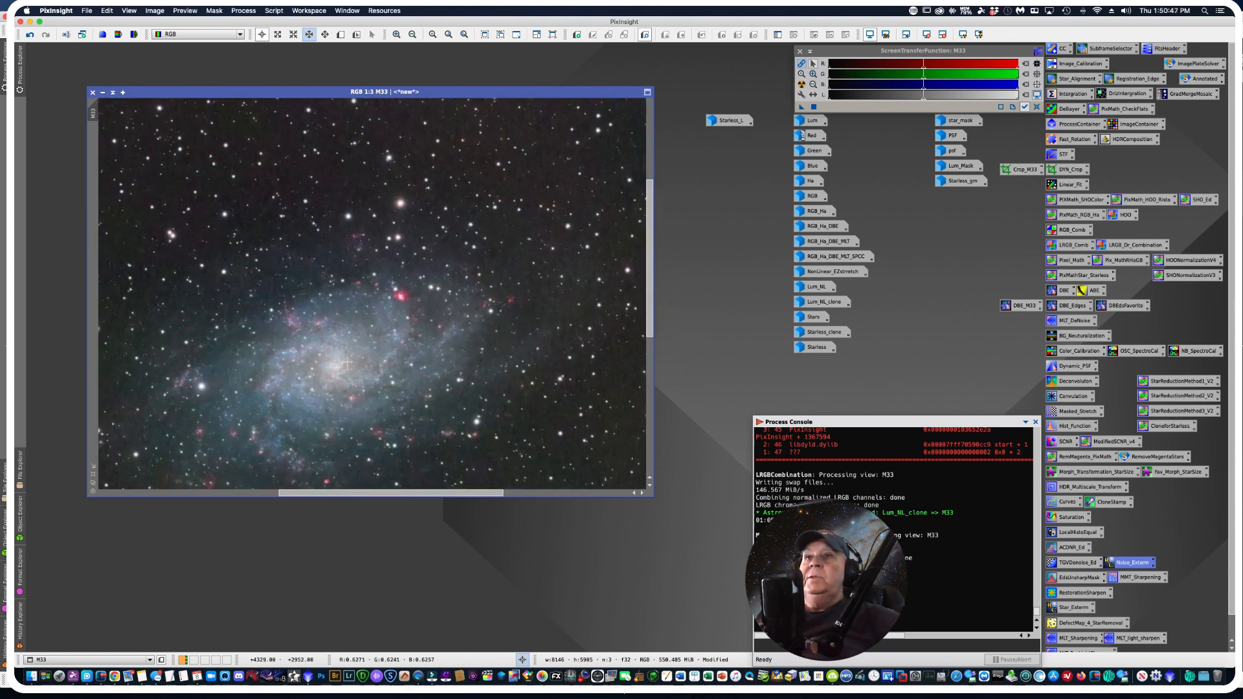
scroll(347, 366, "up", 2)
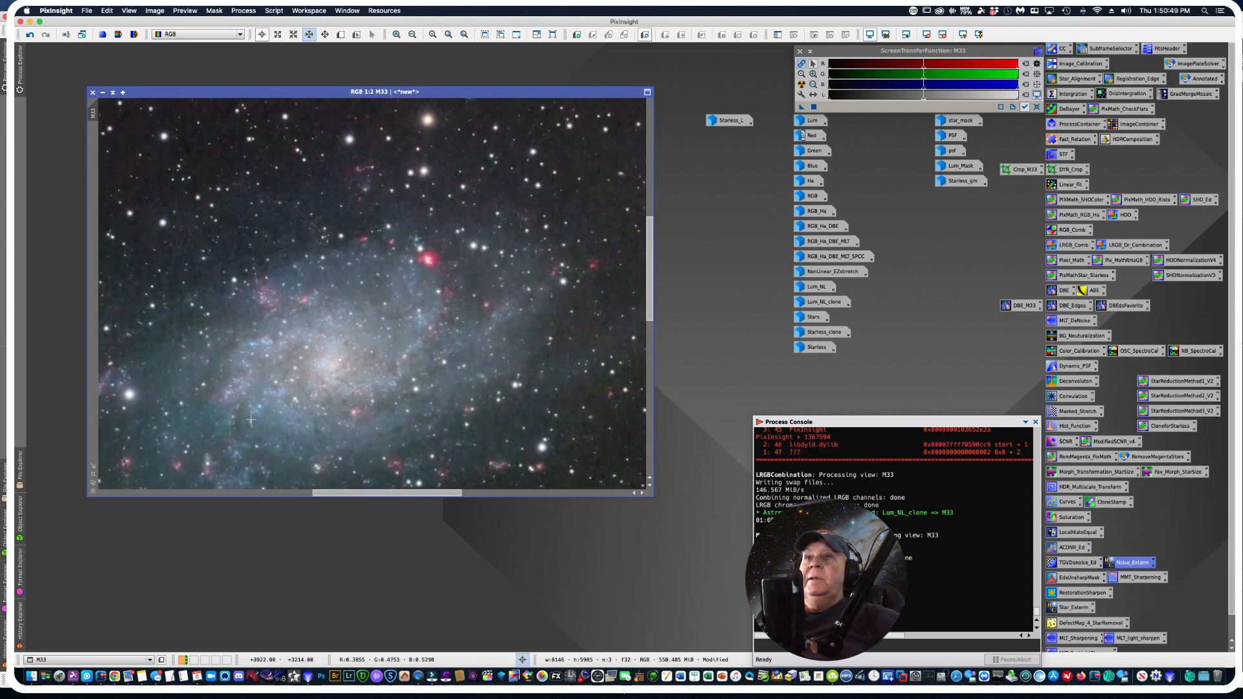
left_click_drag(355, 492, 324, 494)
scroll(352, 418, "up", 1)
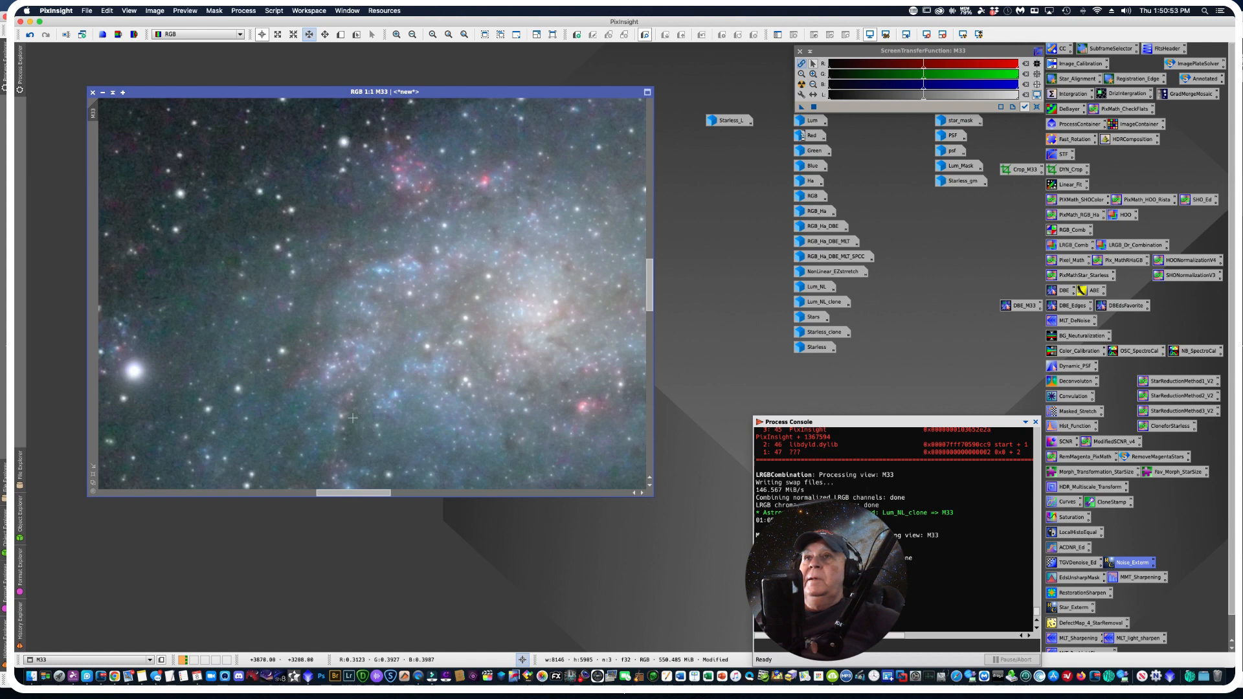
scroll(352, 418, "down", 3)
scroll(352, 418, "down", 1)
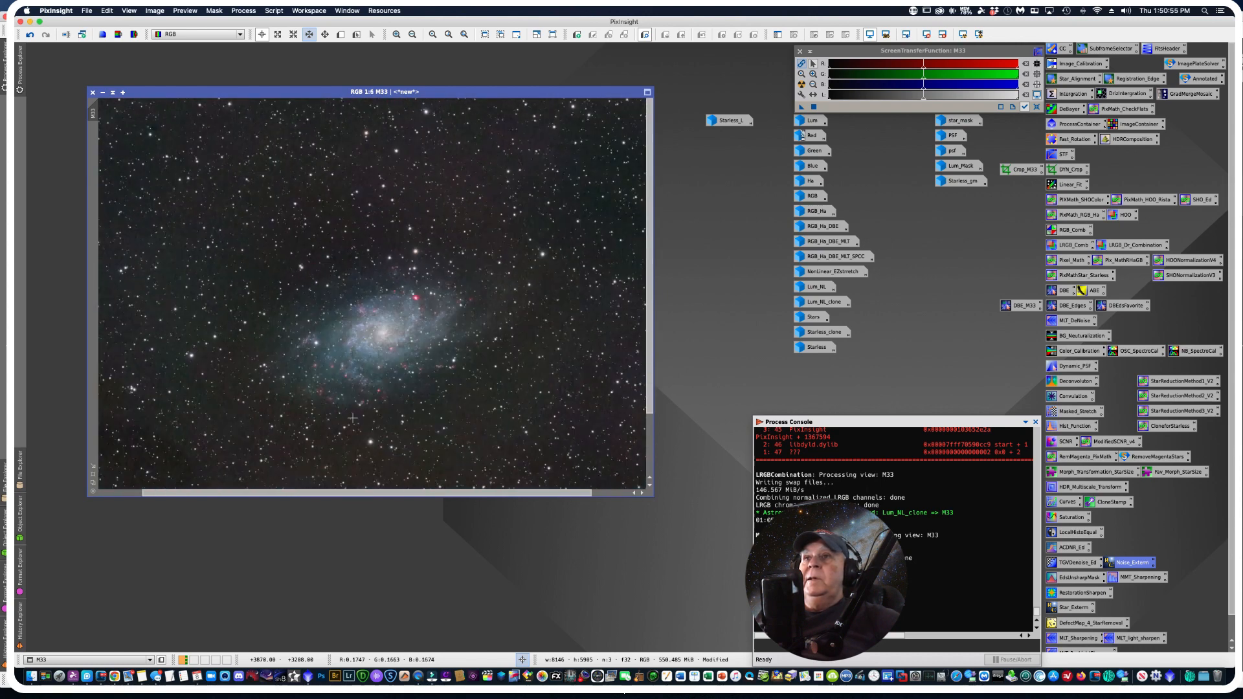
scroll(354, 420, "down", 1)
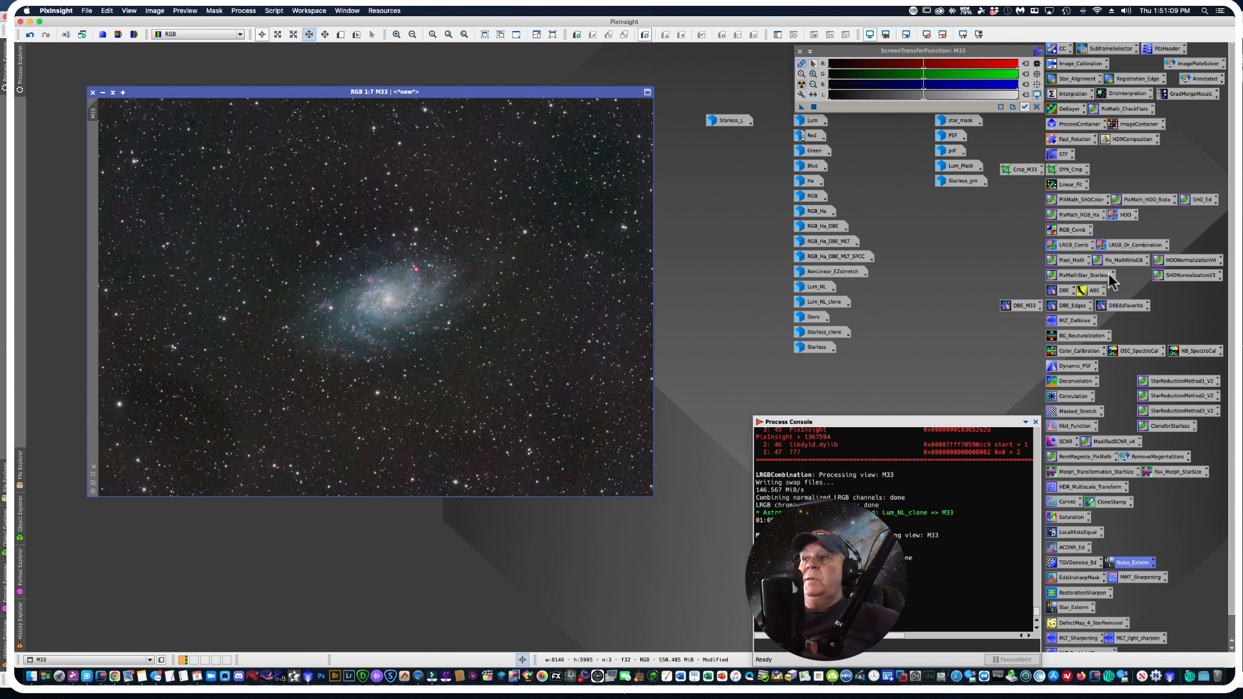
Step: Create a preview of about 1930 × 1390 px over the galaxy core and test the MLT_Sharpening preset on it
double_click(1071, 638)
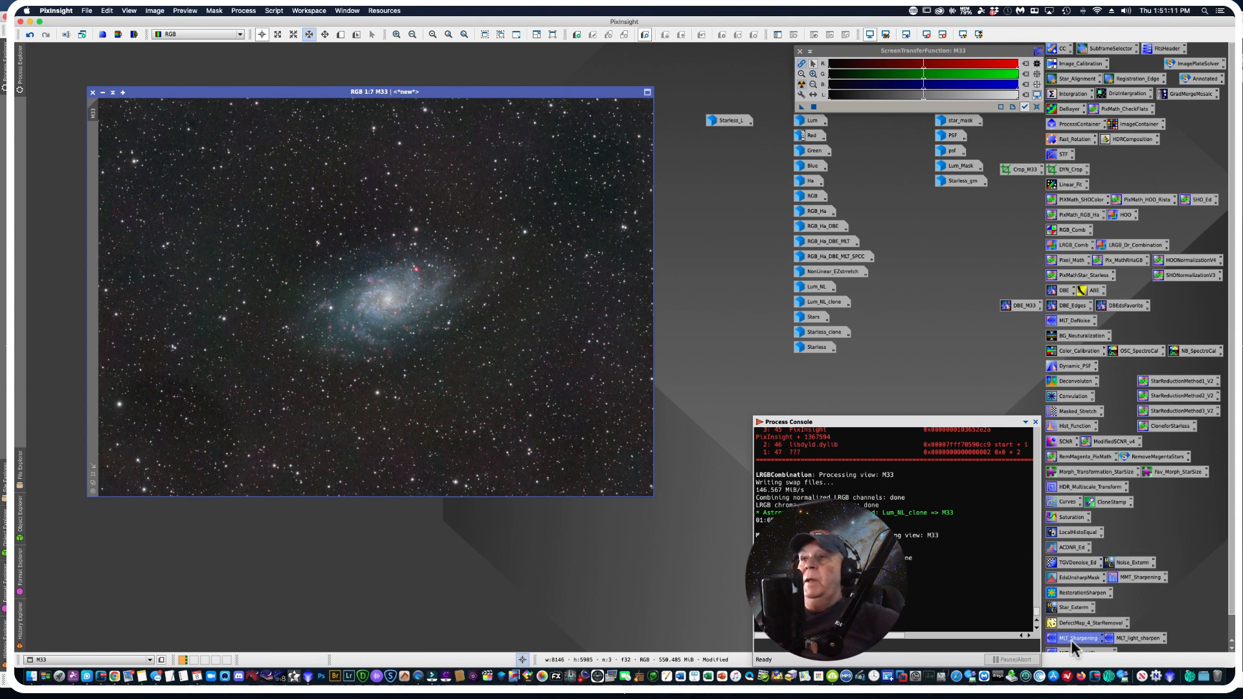
left_click_drag(748, 144, 665, 148)
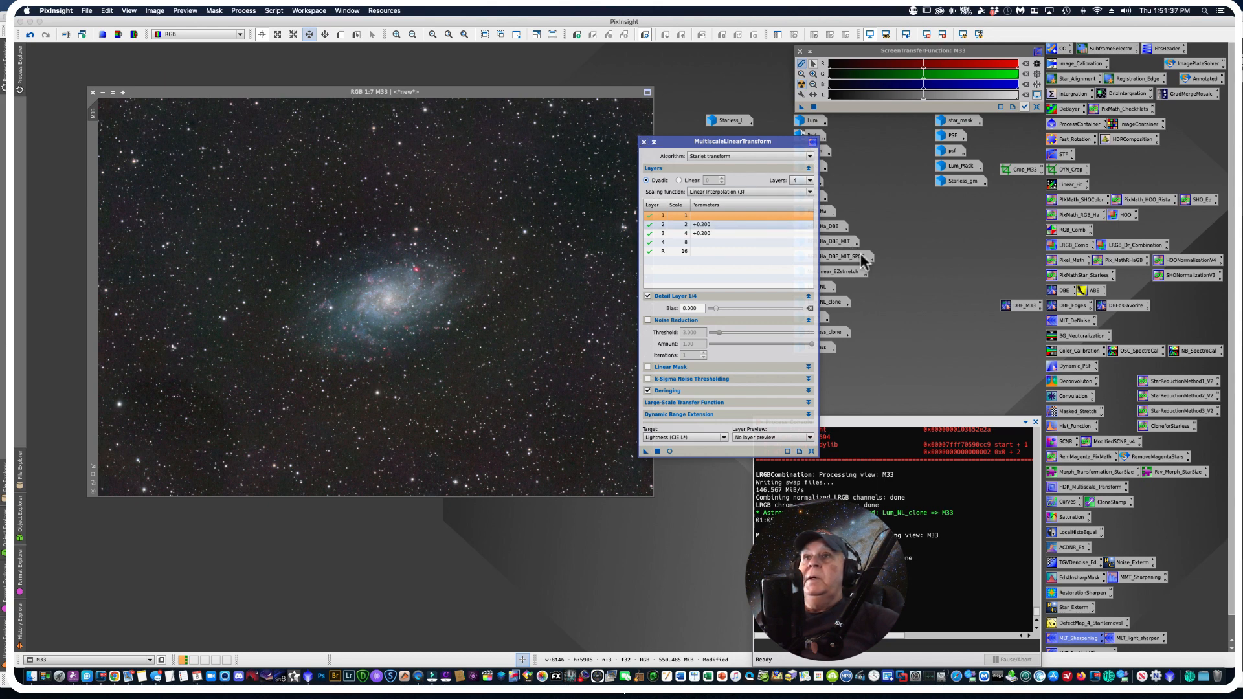
left_click(341, 34)
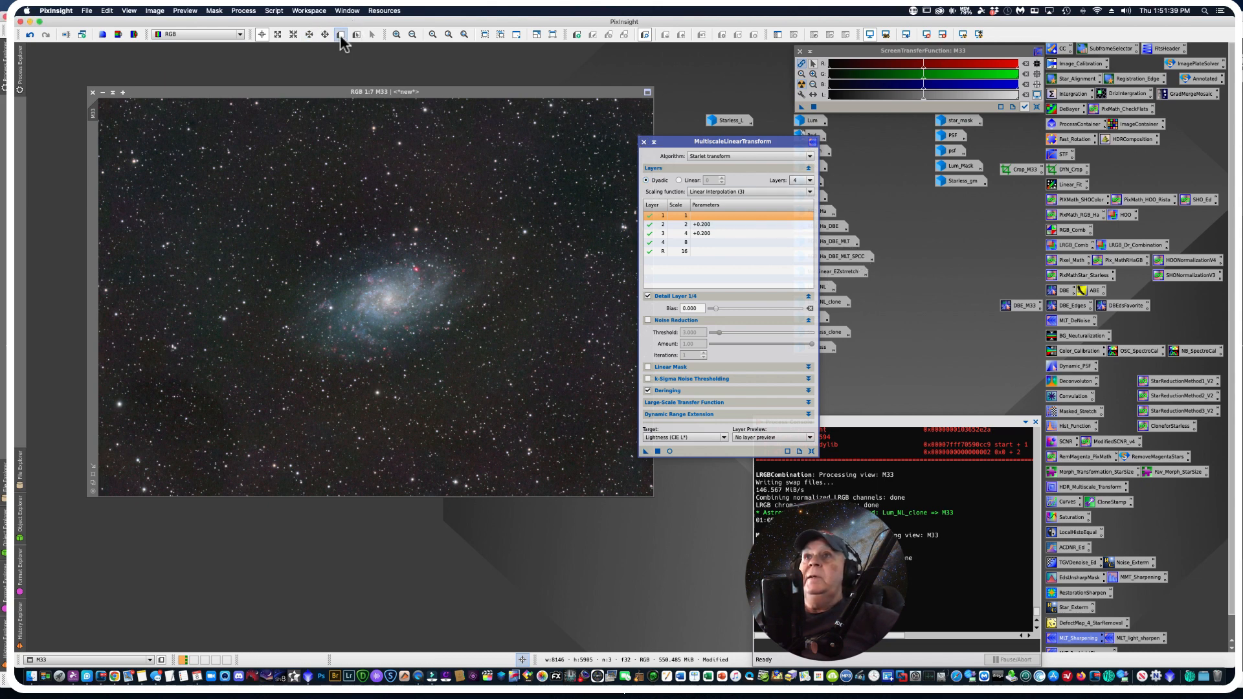
left_click_drag(323, 262, 454, 354)
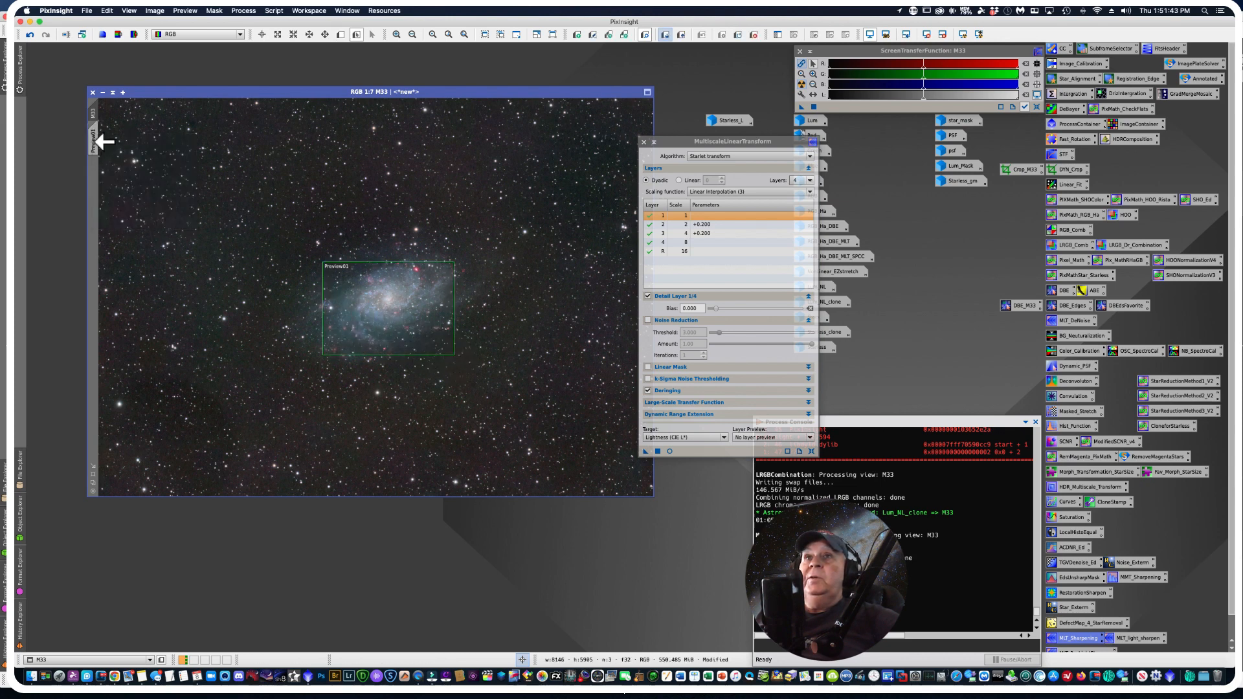
left_click(94, 141)
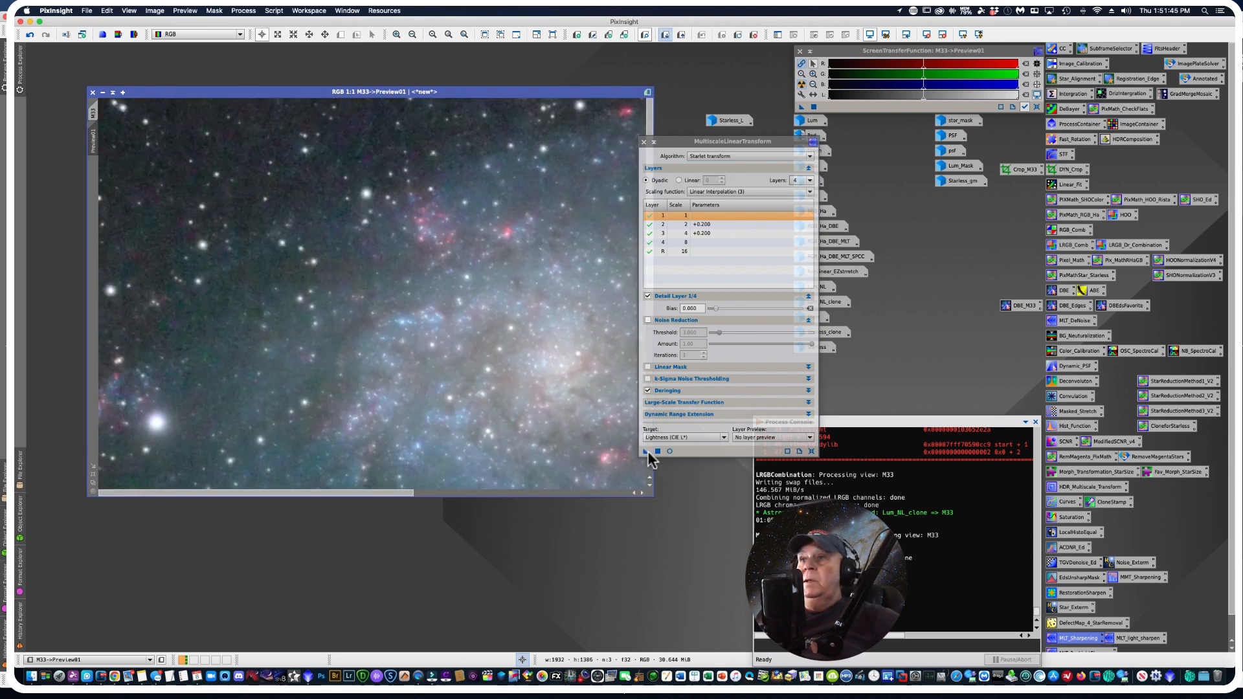
left_click_drag(645, 451, 411, 399)
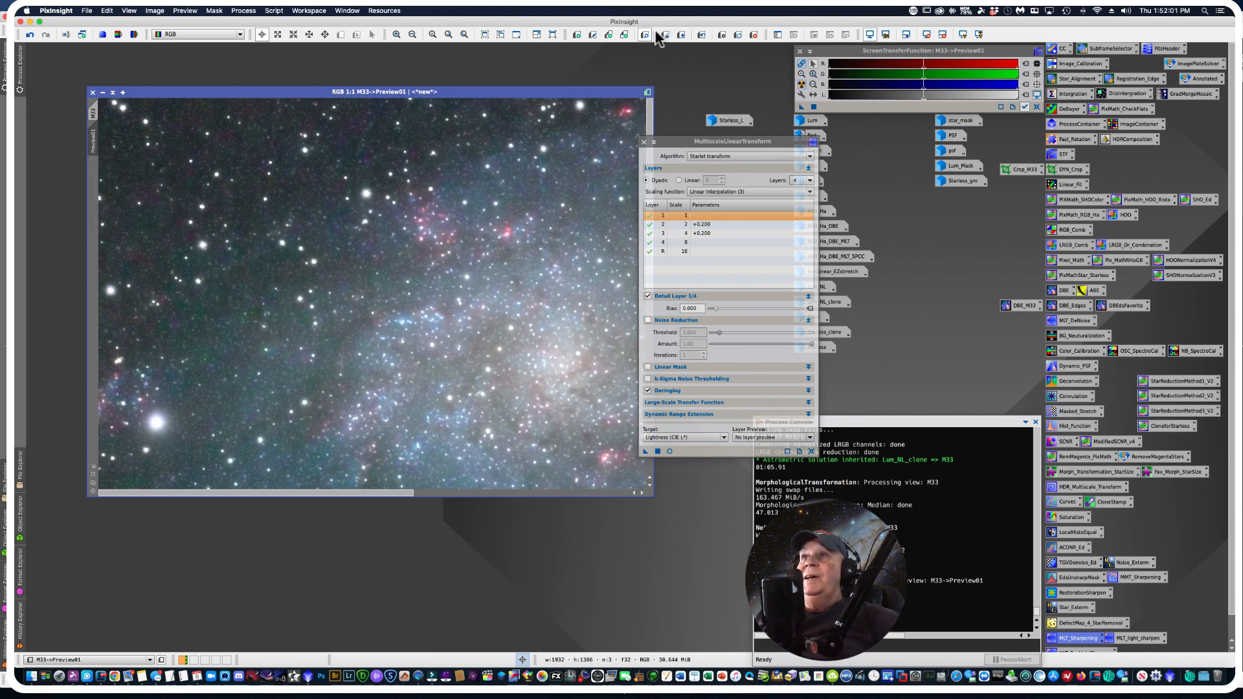
Step: Compare the galaxy preview before and after sharpening, return to the full M33 view, and close MultiscaleLinearTransform
left_click(702, 36)
left_click(702, 36)
left_click(702, 36)
left_click(703, 38)
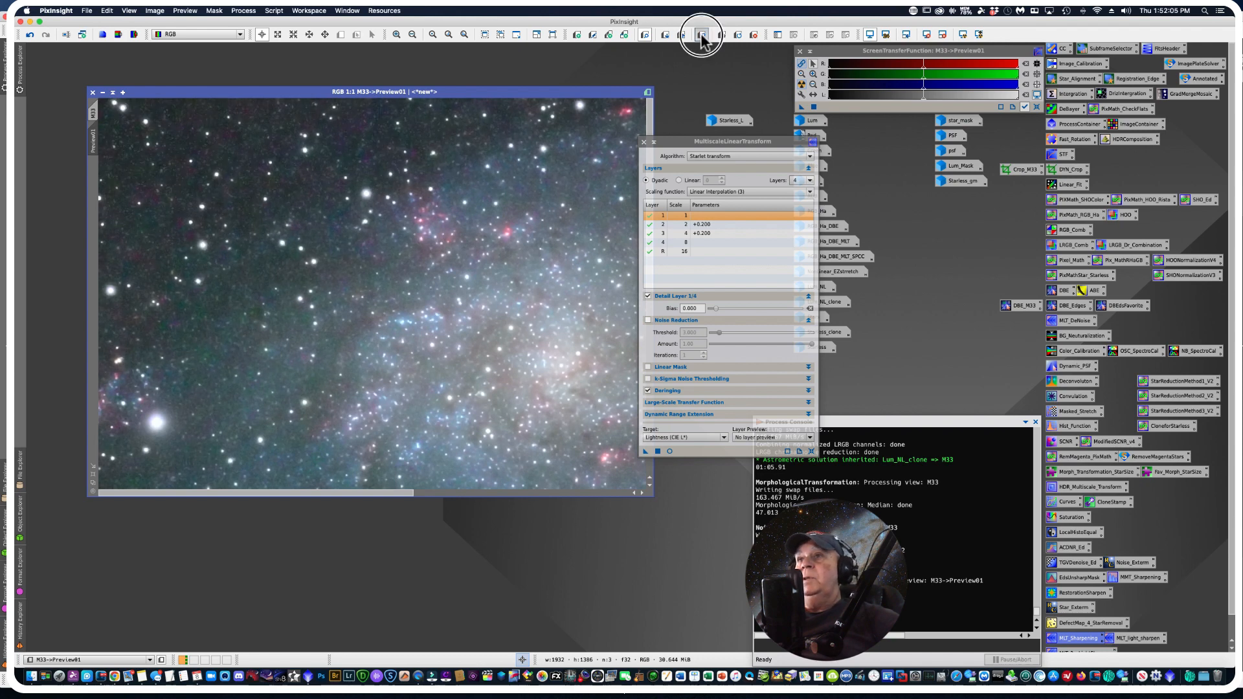
left_click(703, 36)
left_click(702, 36)
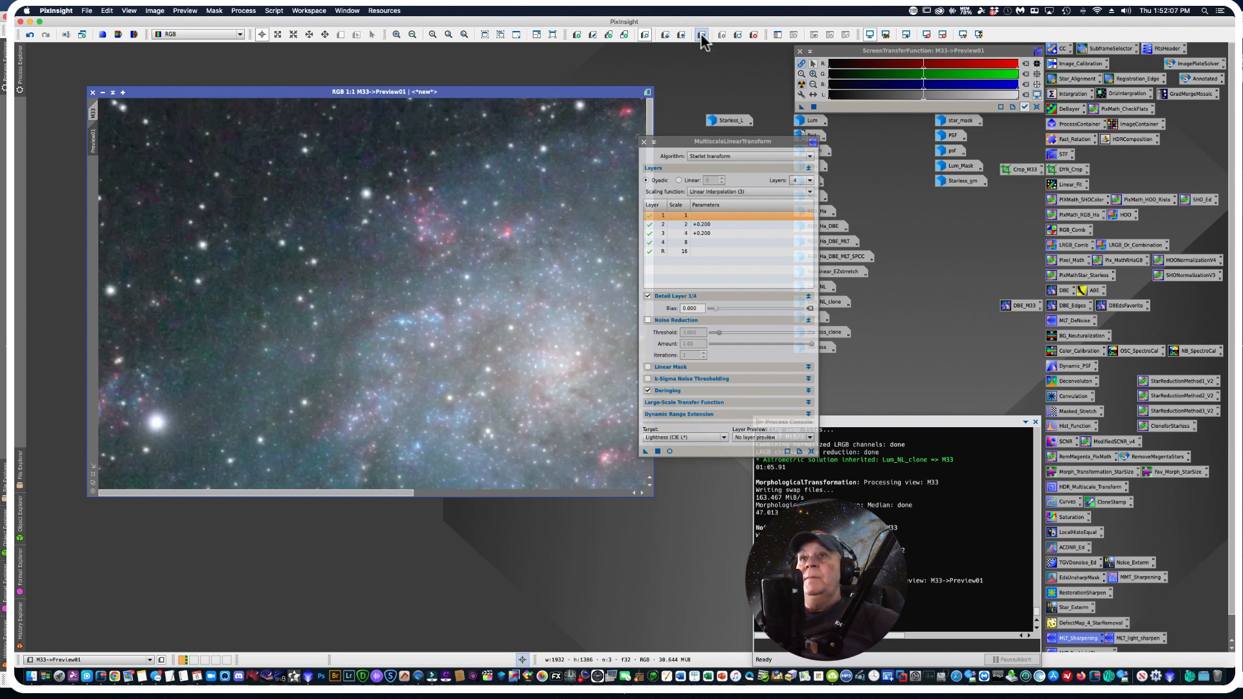
left_click(702, 36)
left_click(93, 112)
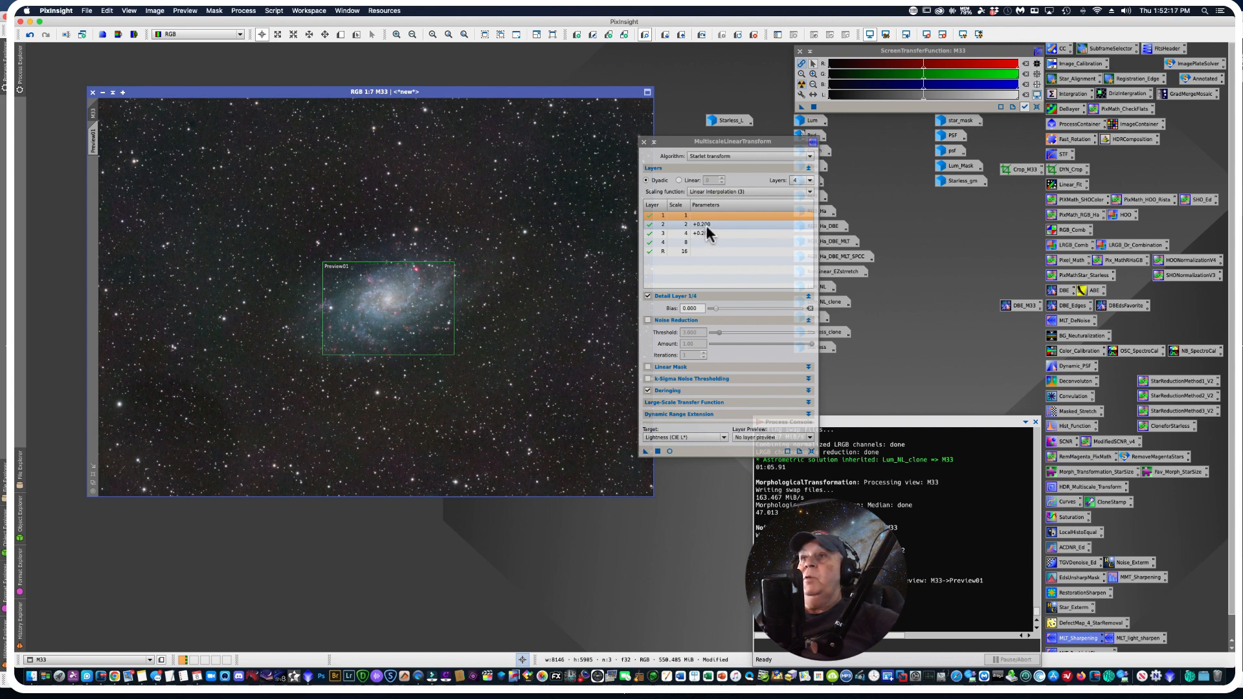
left_click(643, 143)
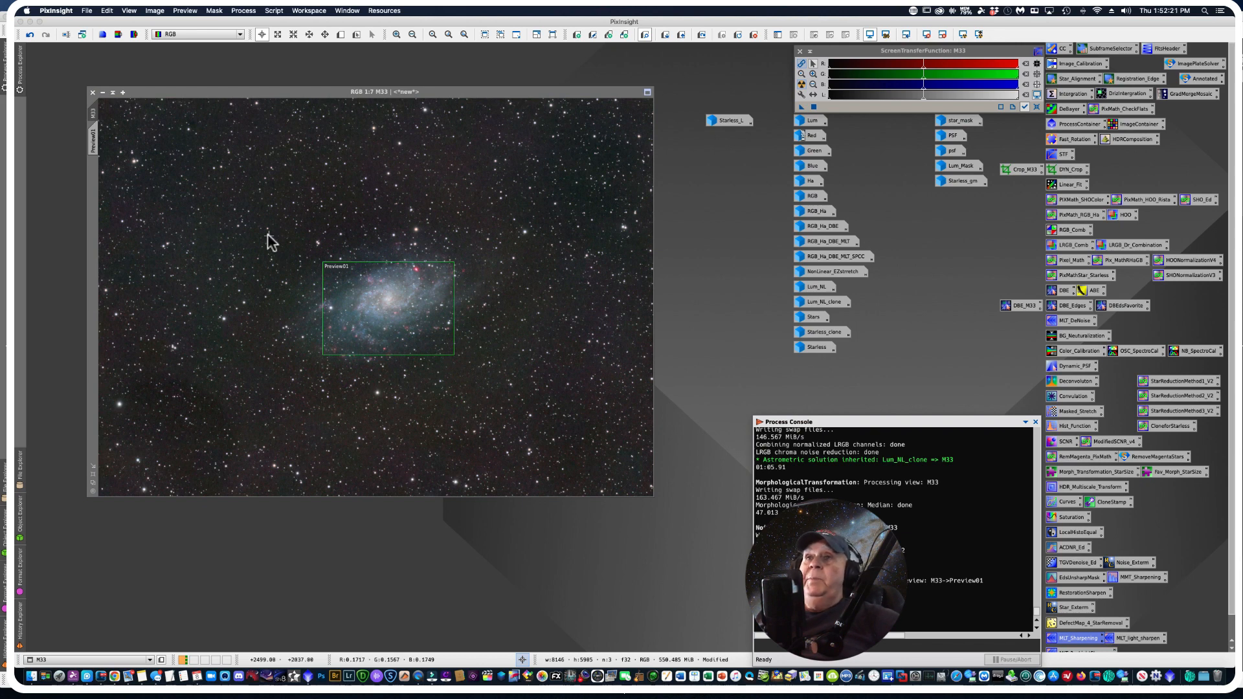
Step: Delete the galaxy preview from M33 and examine the bright stars beside the galaxy at 1:1
left_click(754, 35)
scroll(307, 266, "down", 1)
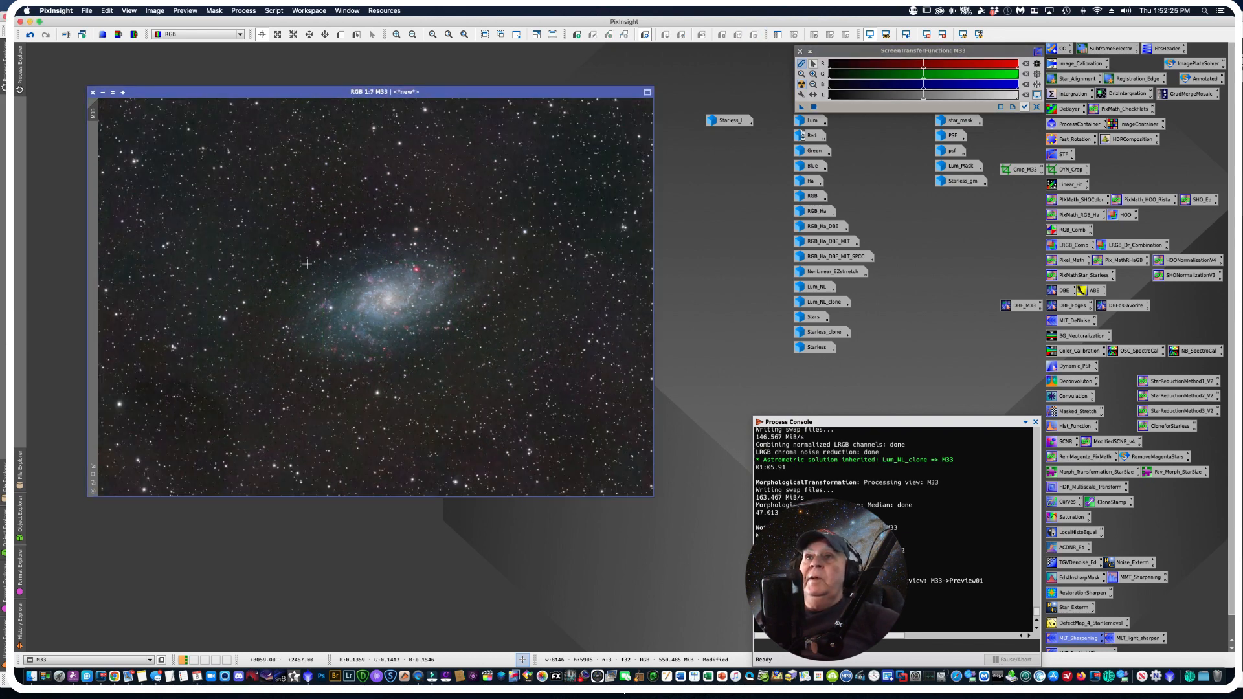
scroll(307, 266, "up", 7)
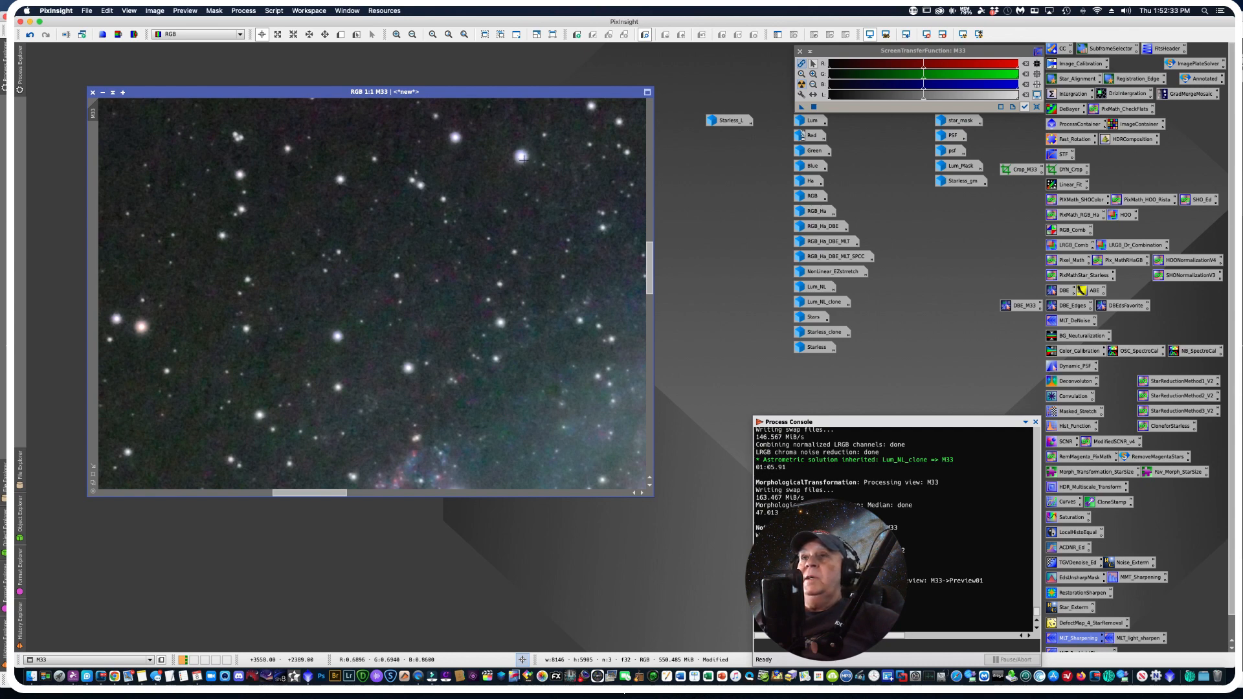
Step: Try to run the StarHaloReducer script on M33 with no preview defined
left_click(273, 11)
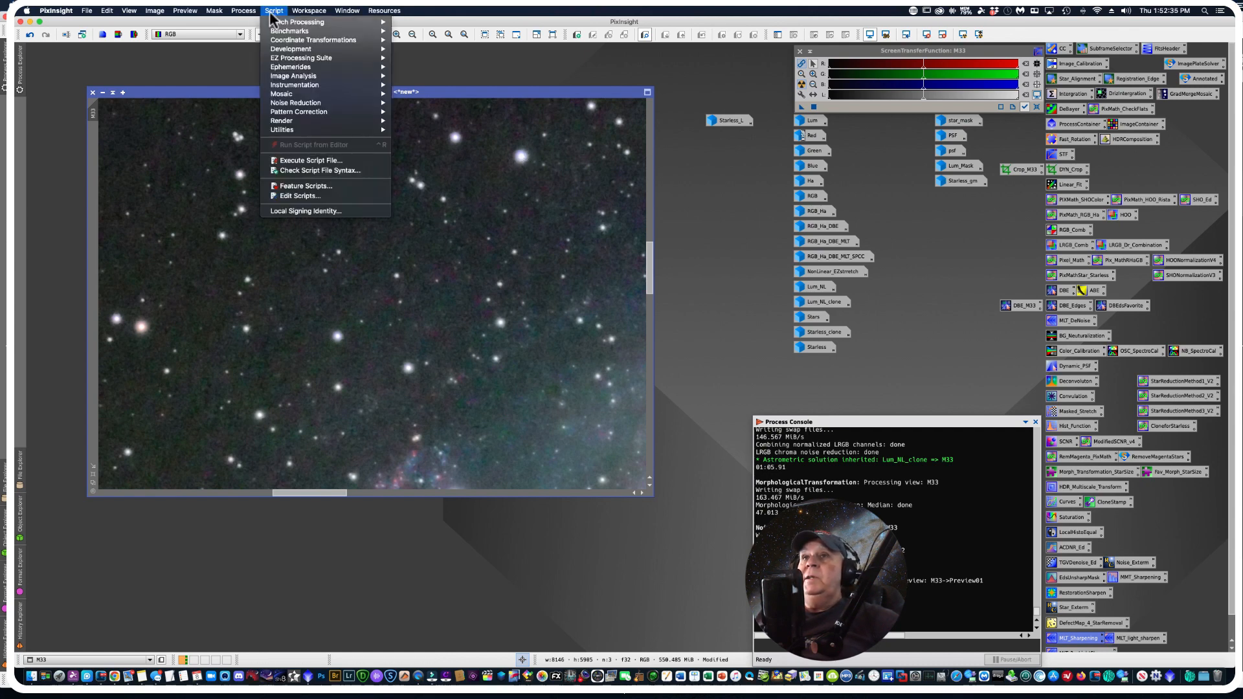
mouse_move(296, 132)
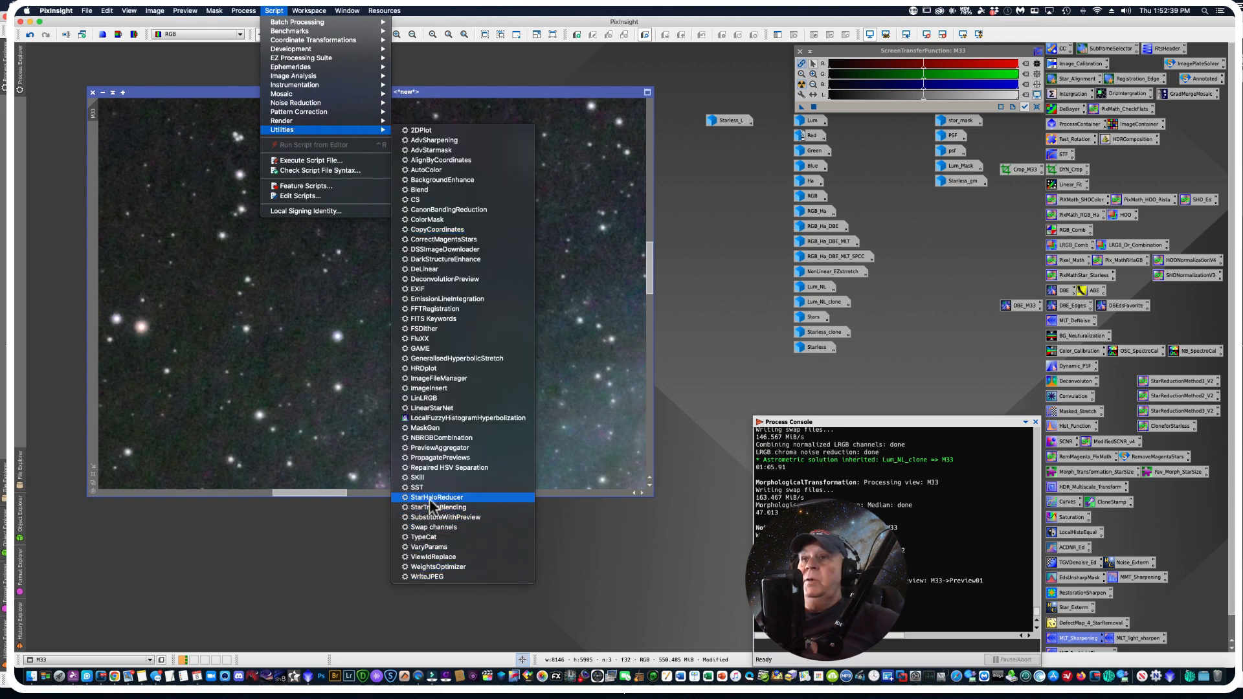
left_click(441, 517)
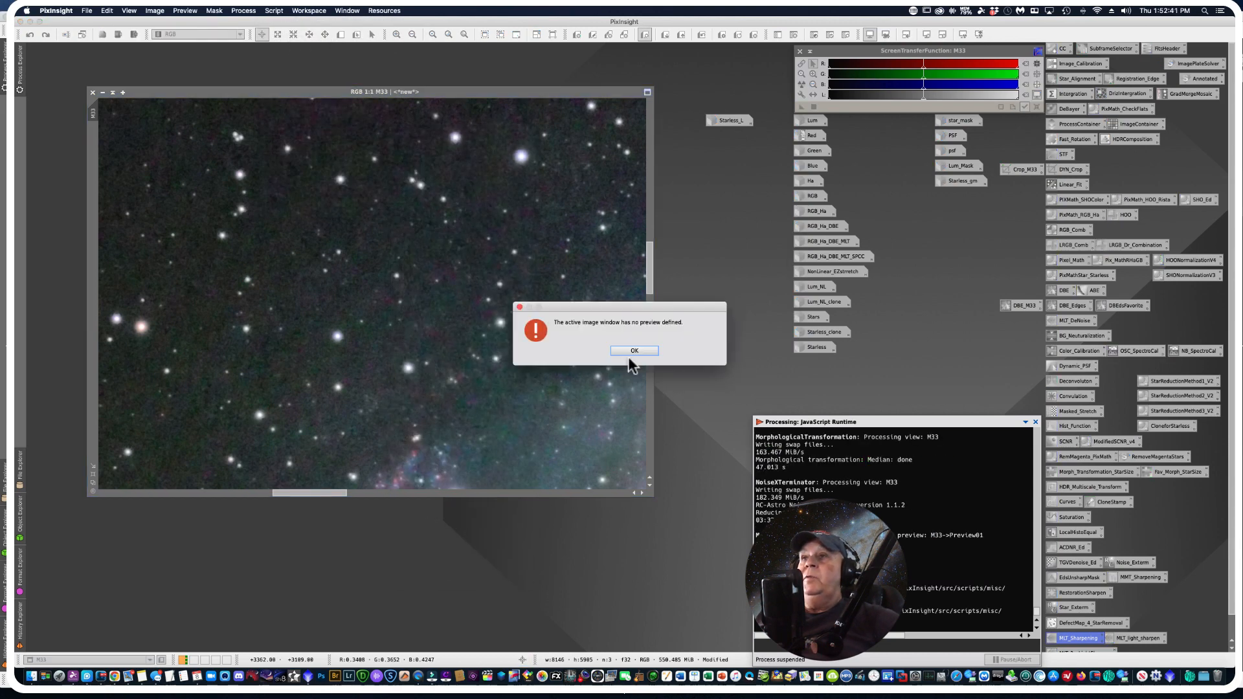
left_click(628, 349)
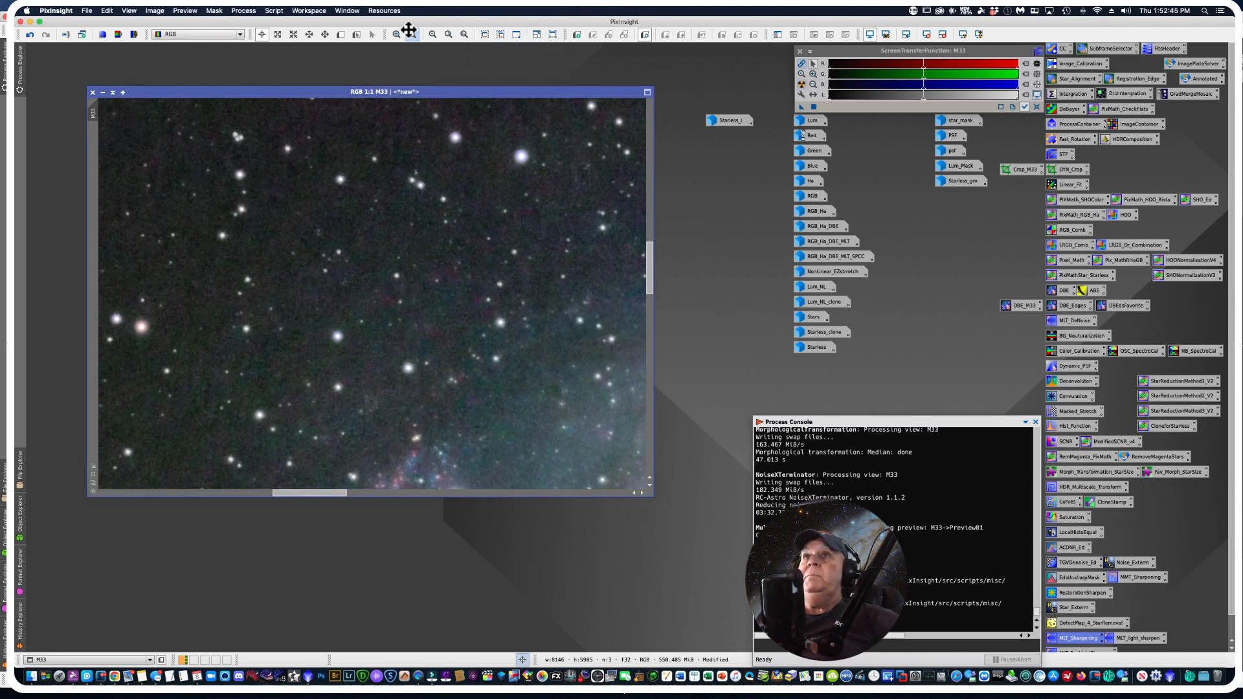
Step: Create a wide, shallow preview over the bright stars beside the galaxy and apply StarHaloReducer with halo reduction 0.500 and star halo radius 40
left_click(340, 34)
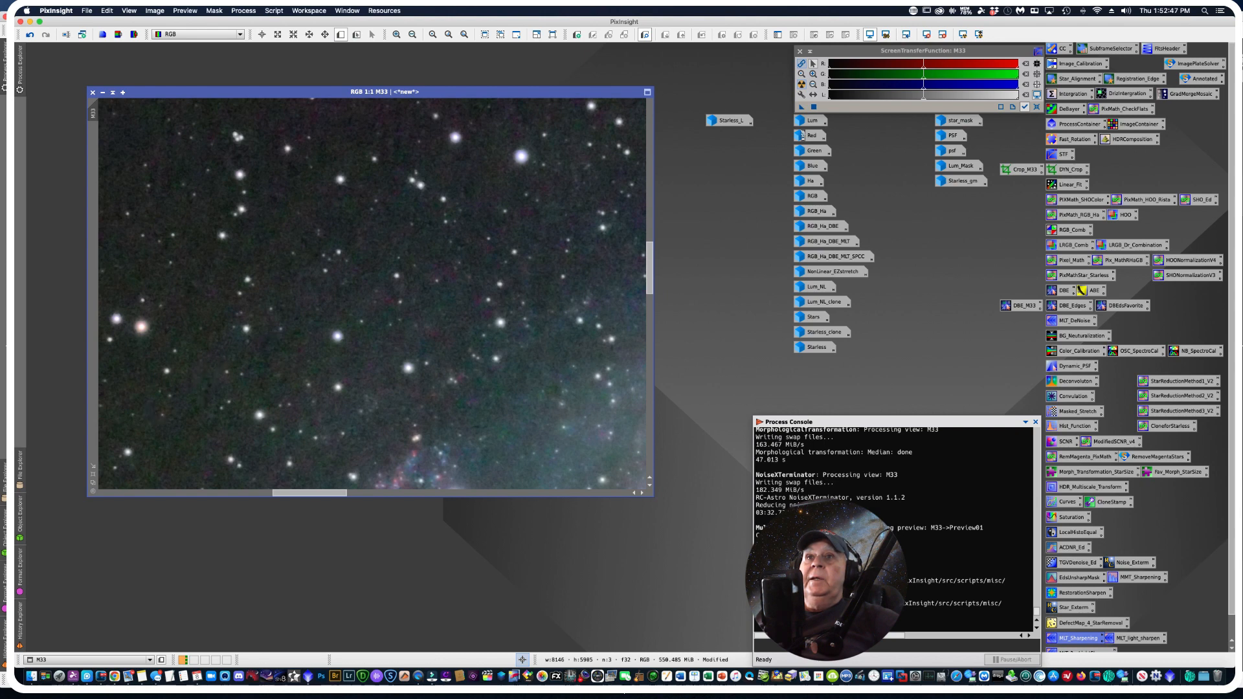
mouse_move(97, 312)
left_mouse_down()
mouse_move(131, 318)
mouse_move(139, 348)
mouse_move(425, 366)
mouse_move(461, 386)
left_mouse_up()
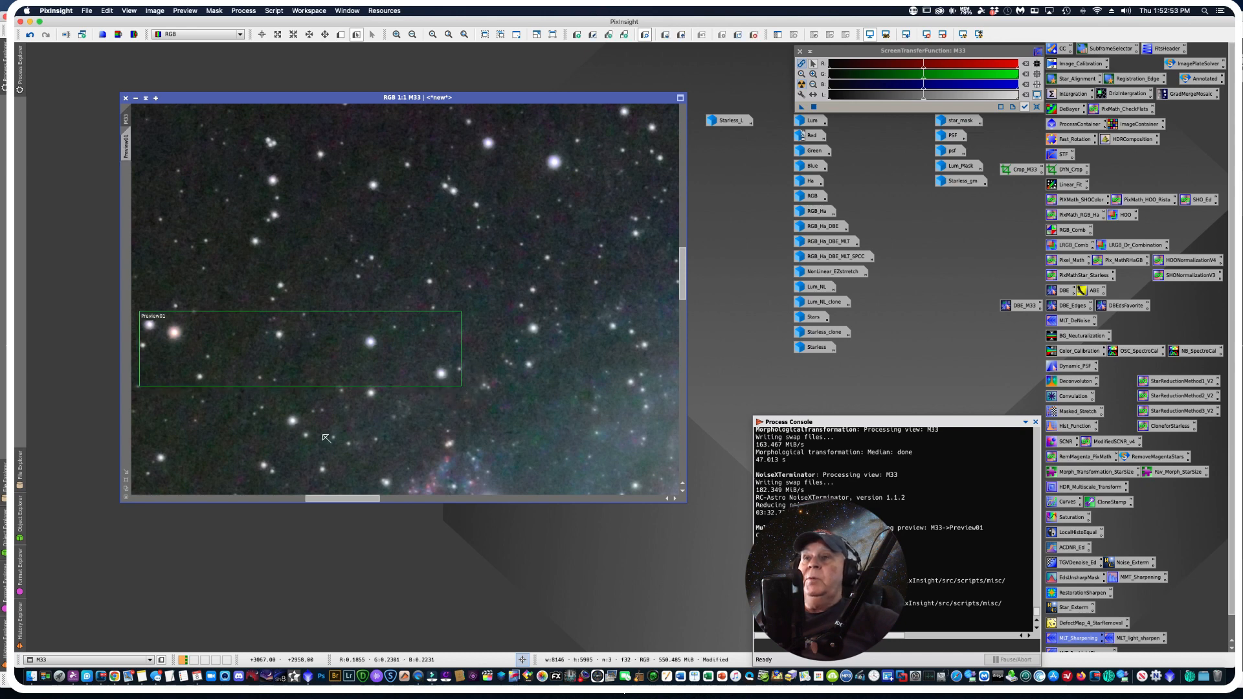
left_click(274, 10)
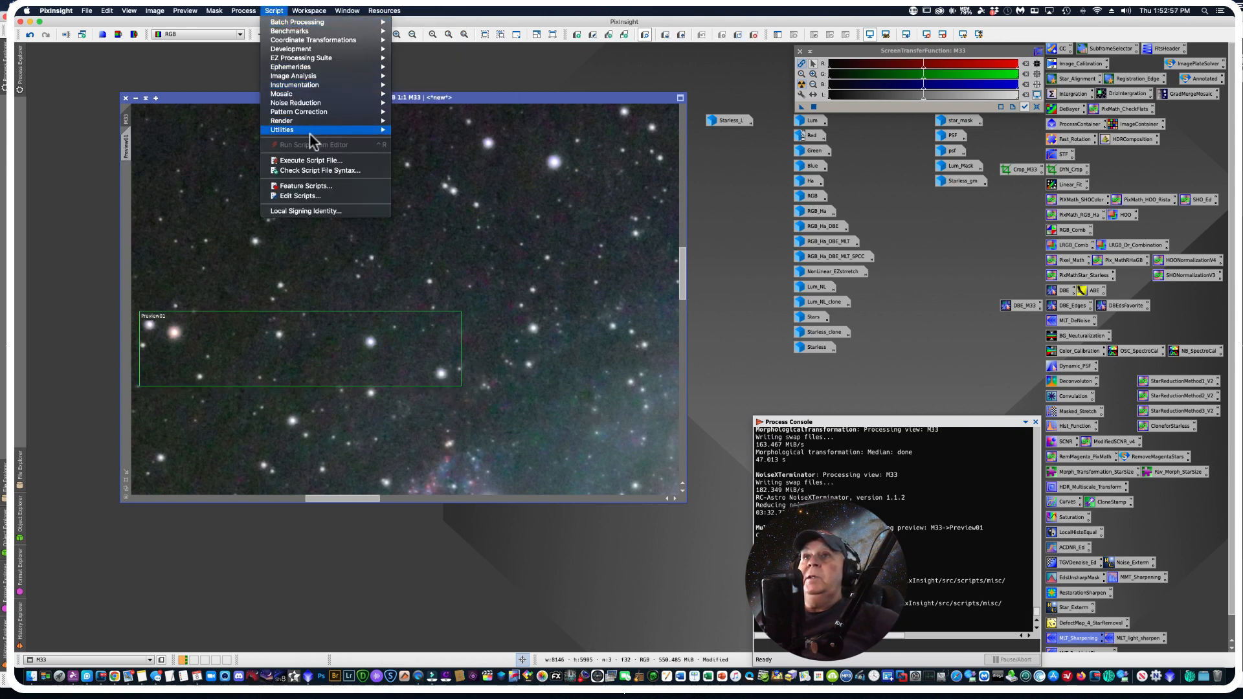
mouse_move(304, 129)
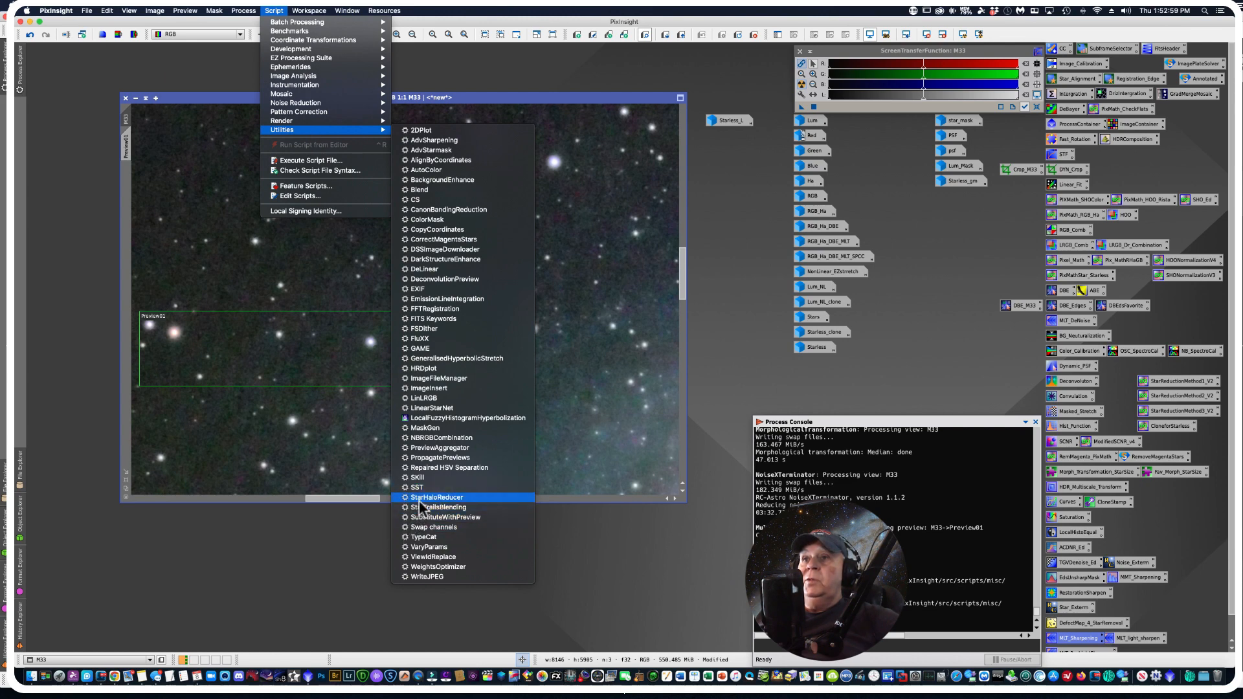
left_click(420, 498)
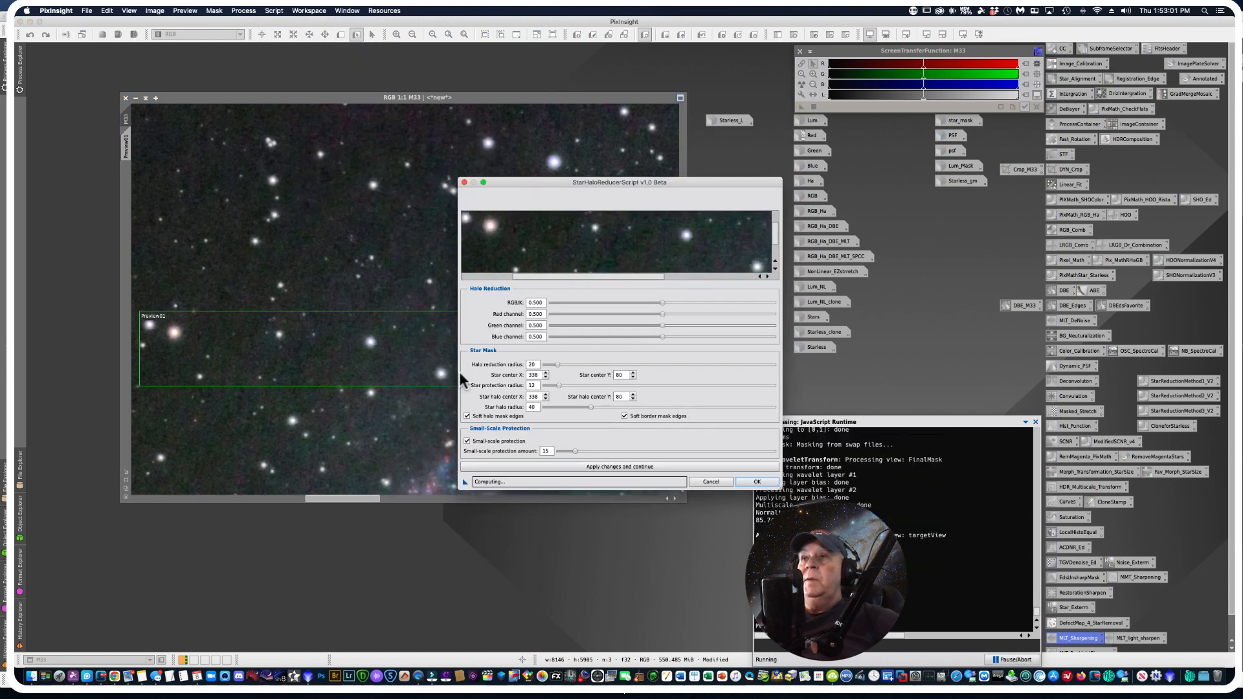
mouse_move(550, 272)
left_mouse_down()
mouse_move(527, 277)
mouse_move(547, 277)
left_mouse_up()
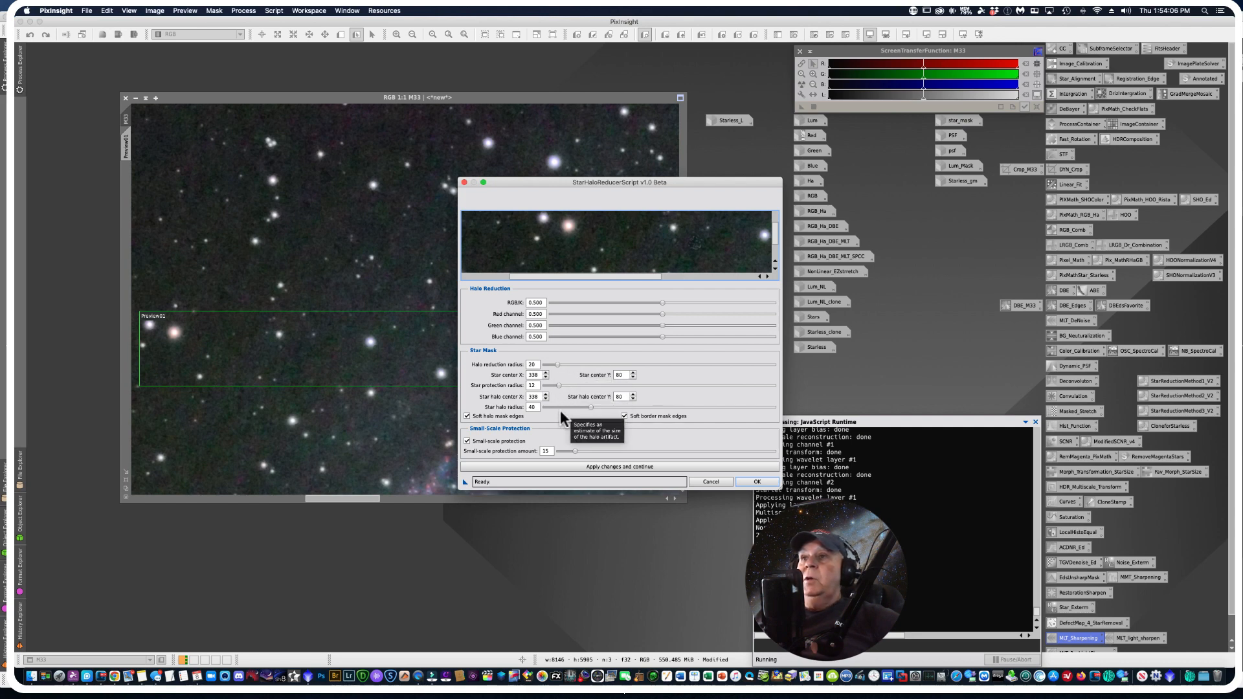
left_click(755, 482)
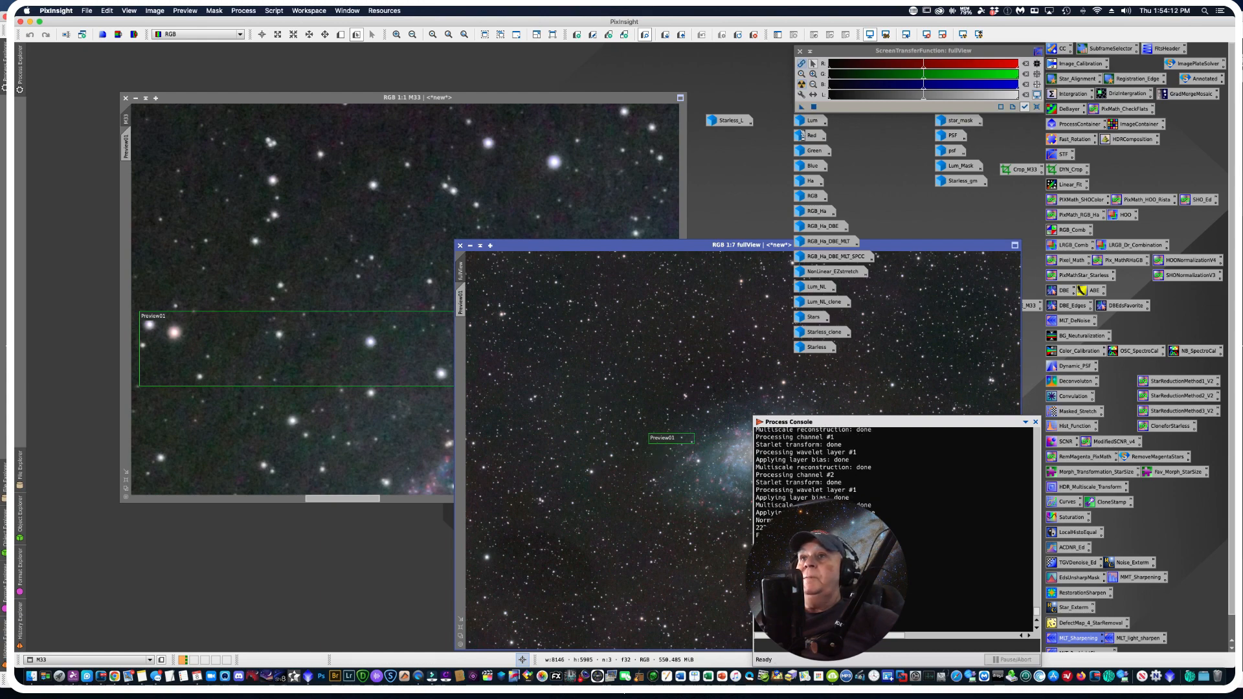
Step: Move the fullView image clear of the console, return to M33, and delete its preview
left_click_drag(566, 246, 329, 122)
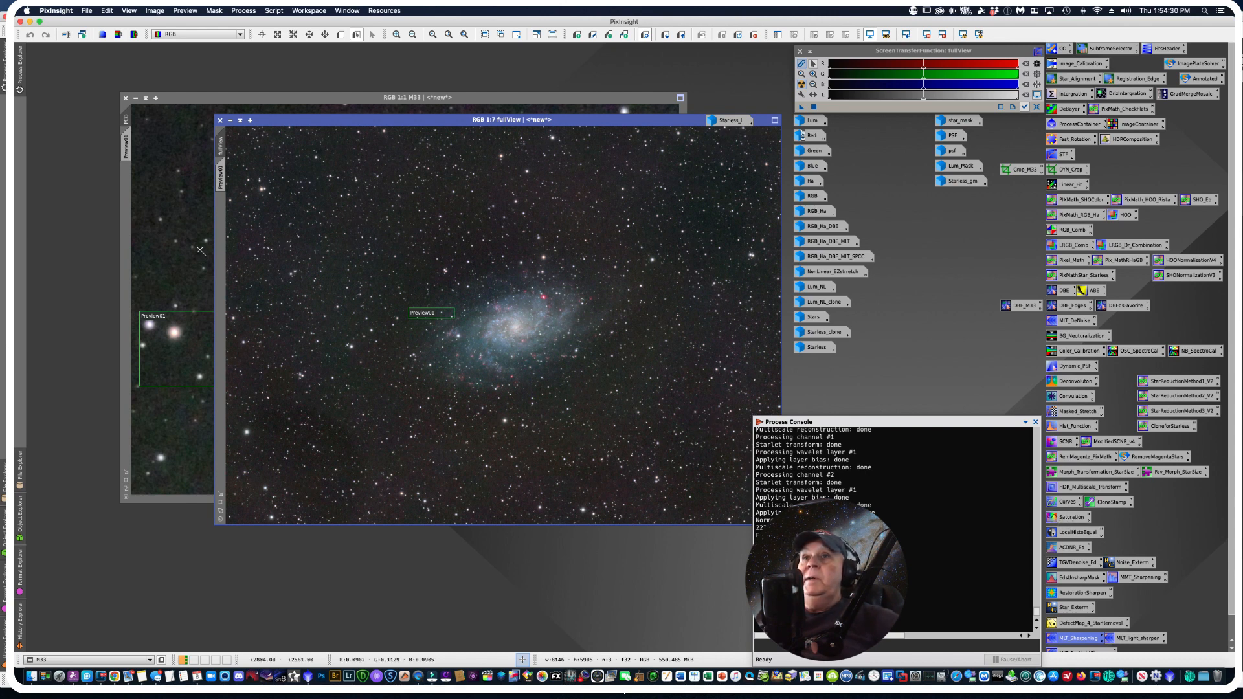
left_click(160, 244)
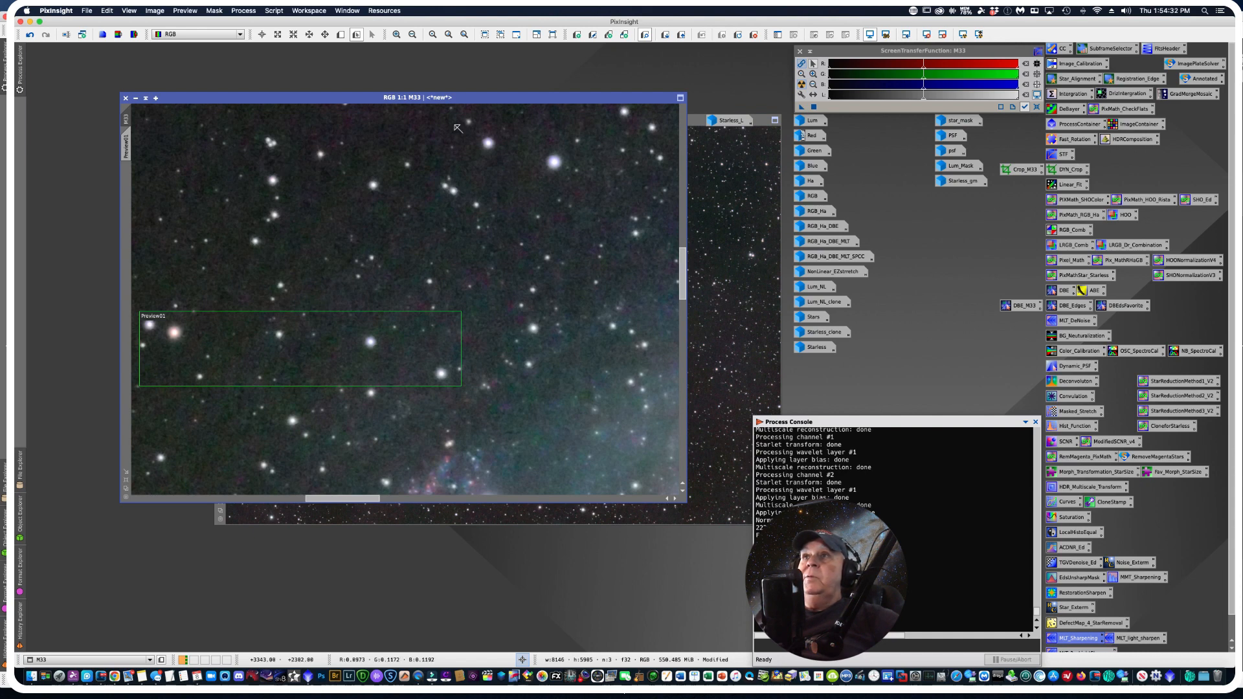
left_click(755, 36)
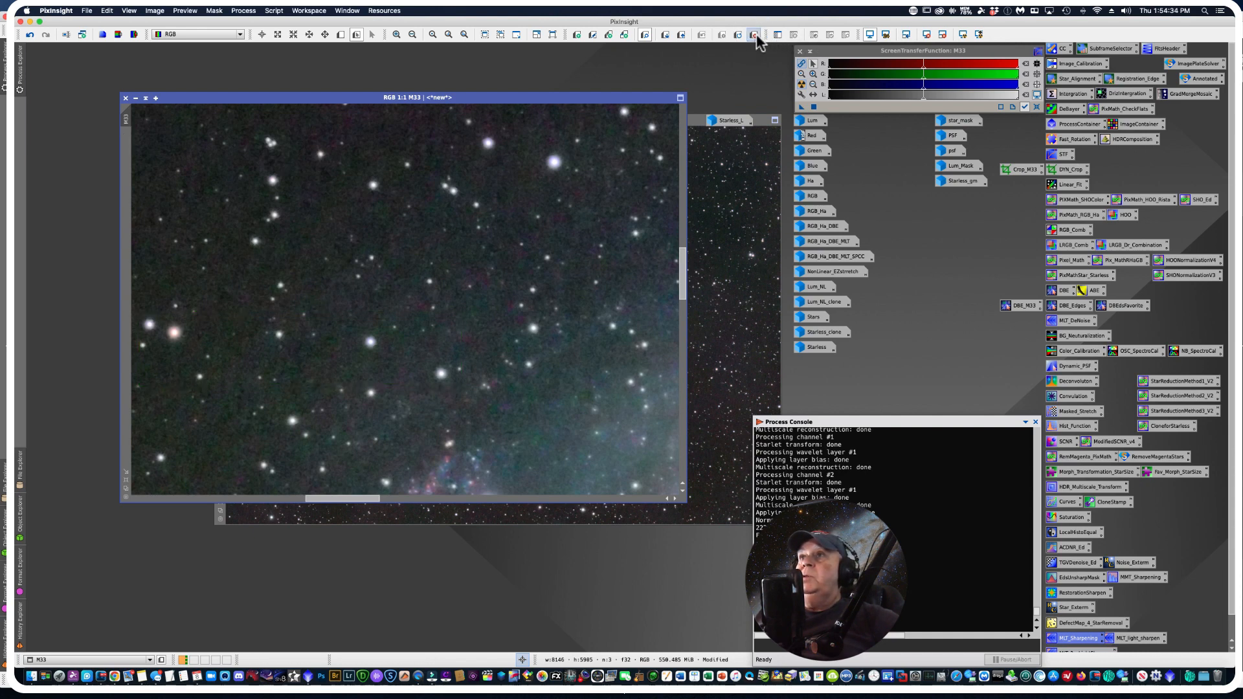
scroll(371, 330, "down", 2)
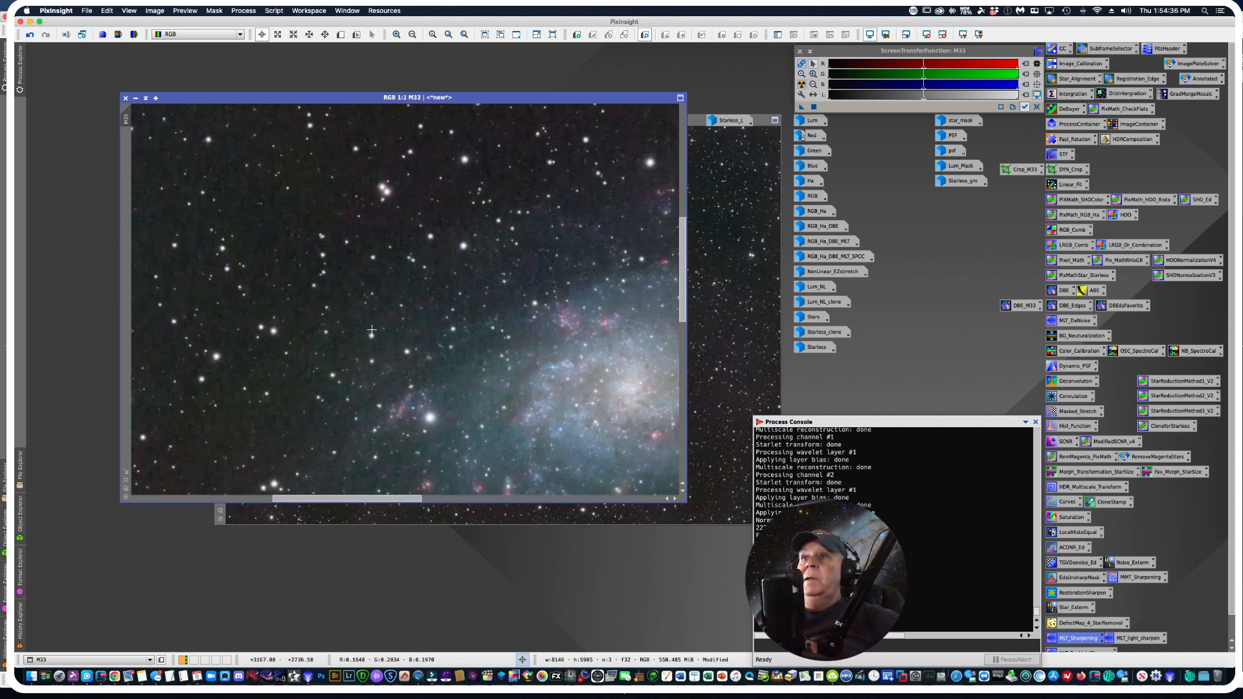
scroll(371, 330, "down", 6)
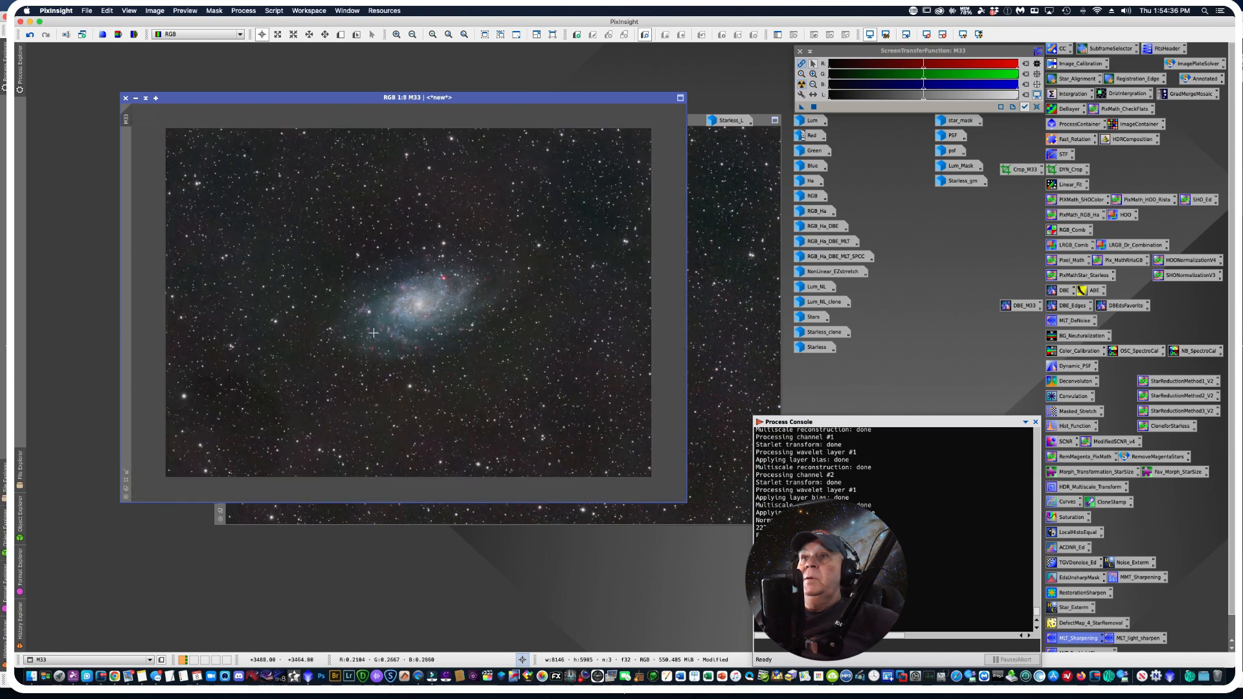
Step: Save the M33 image as a new file
left_click(87, 11)
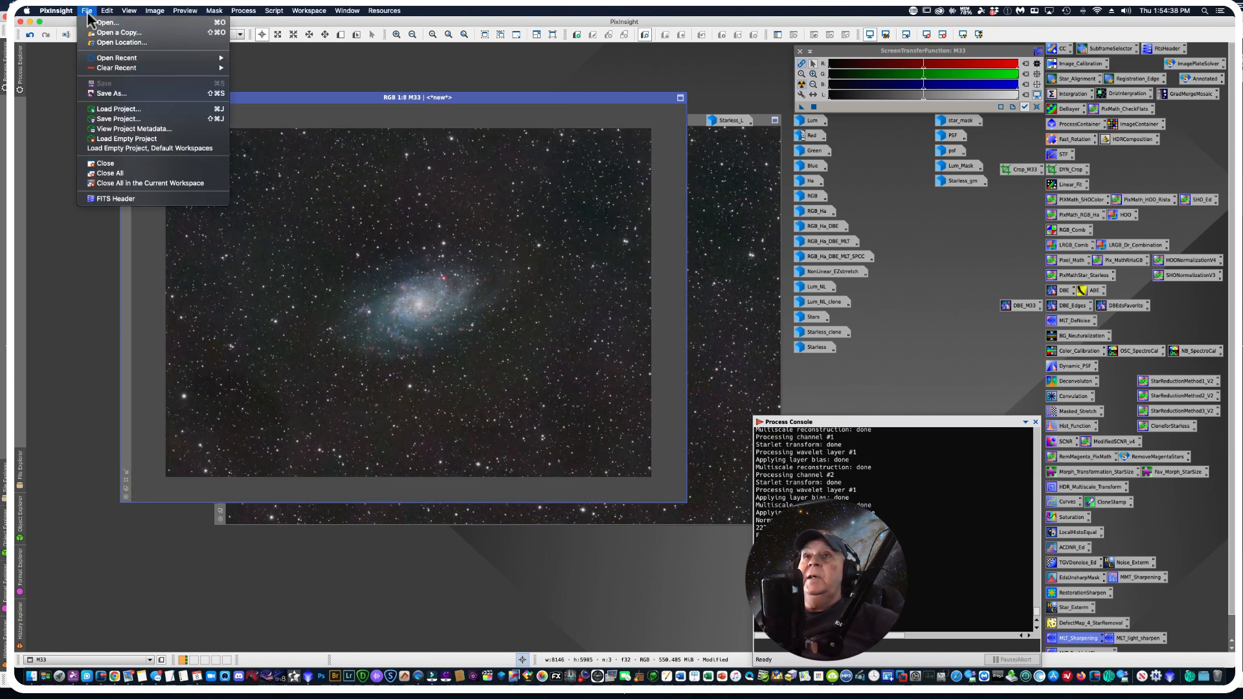
left_click(123, 93)
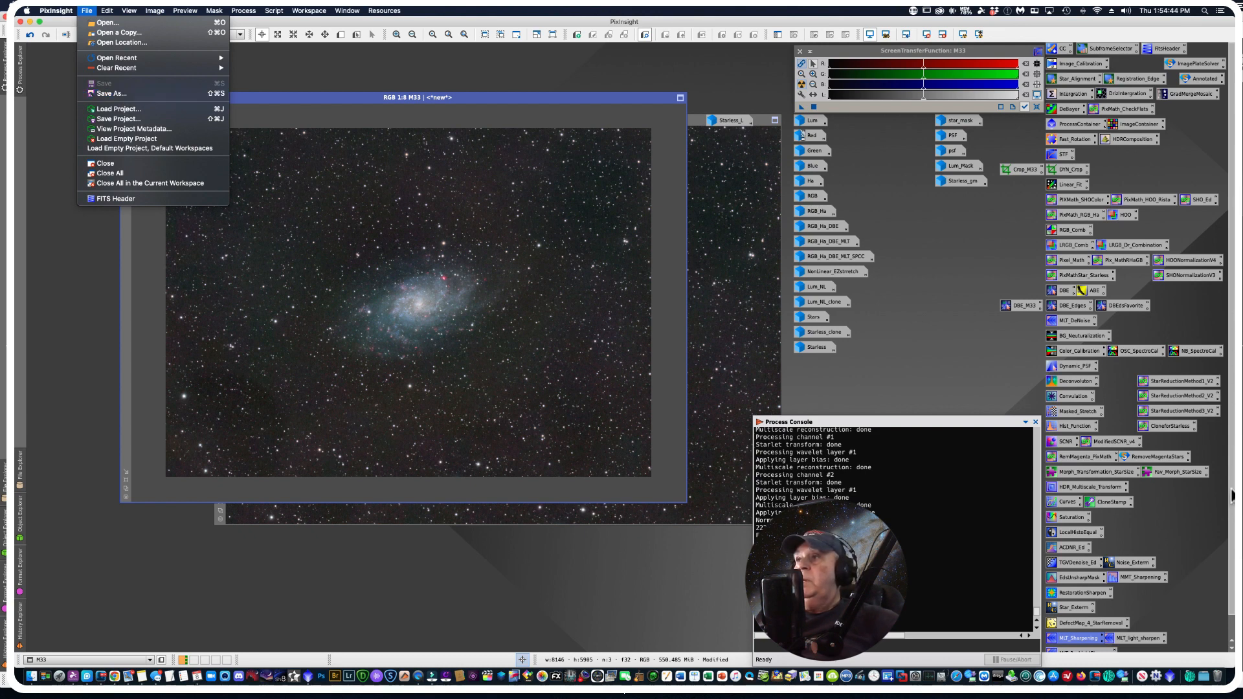
left_click(1160, 518)
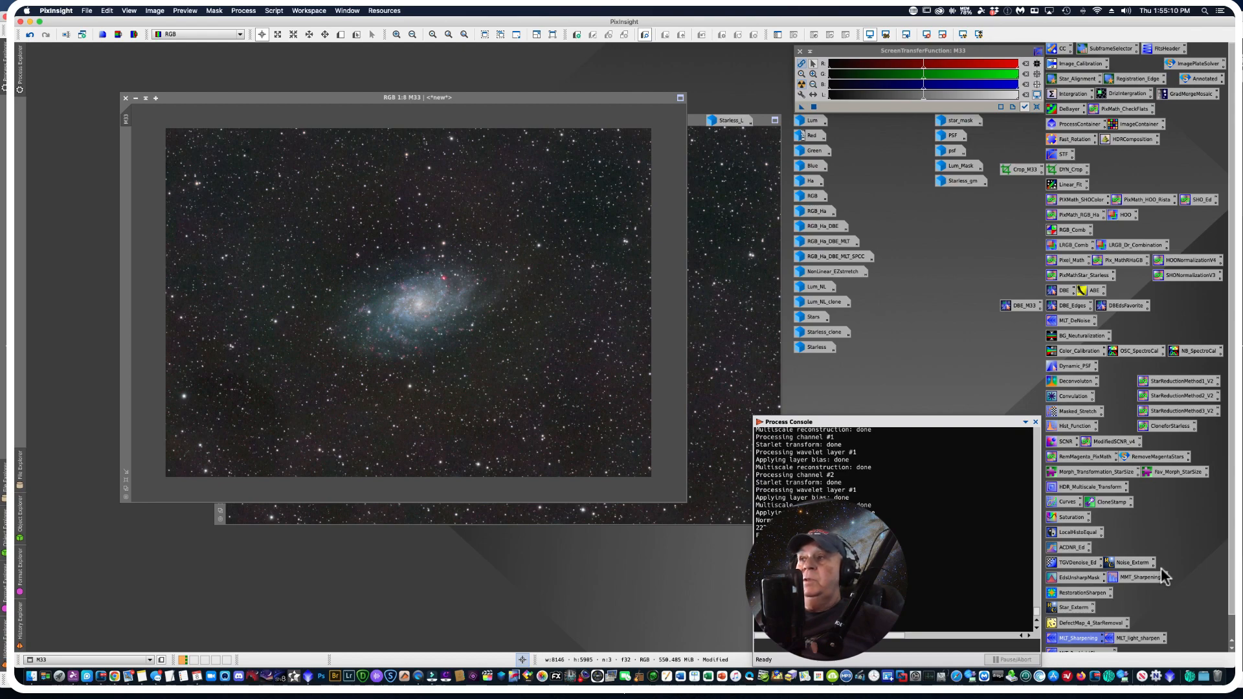
left_click(1163, 567)
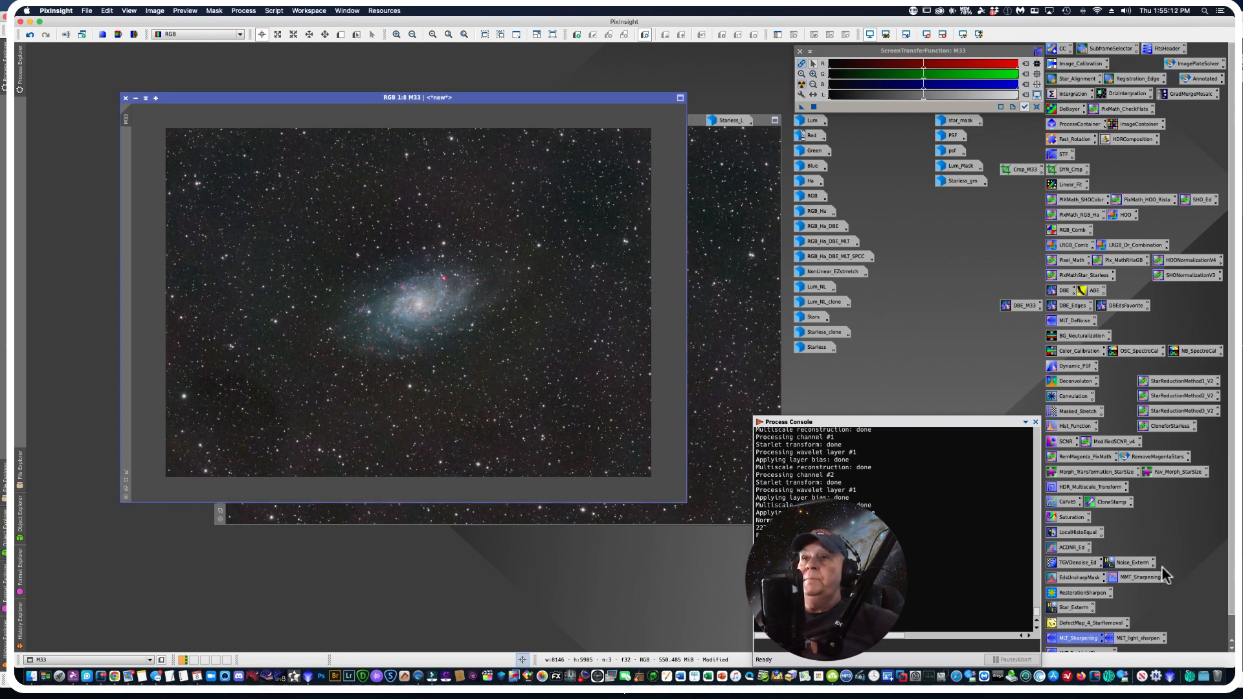